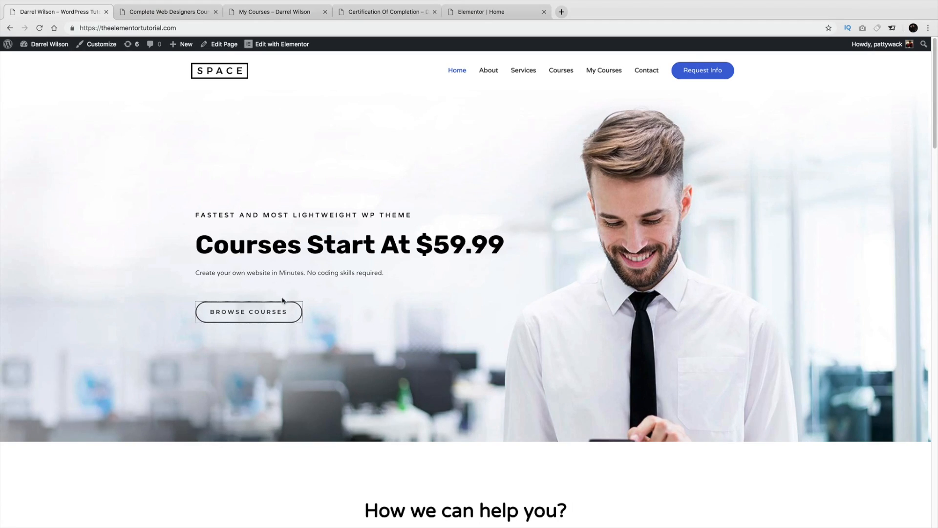
# Browse the course catalogue and view the page of the Complete Web Designers Course For Beginners down to its lesson list
pyautogui.click(251, 315)
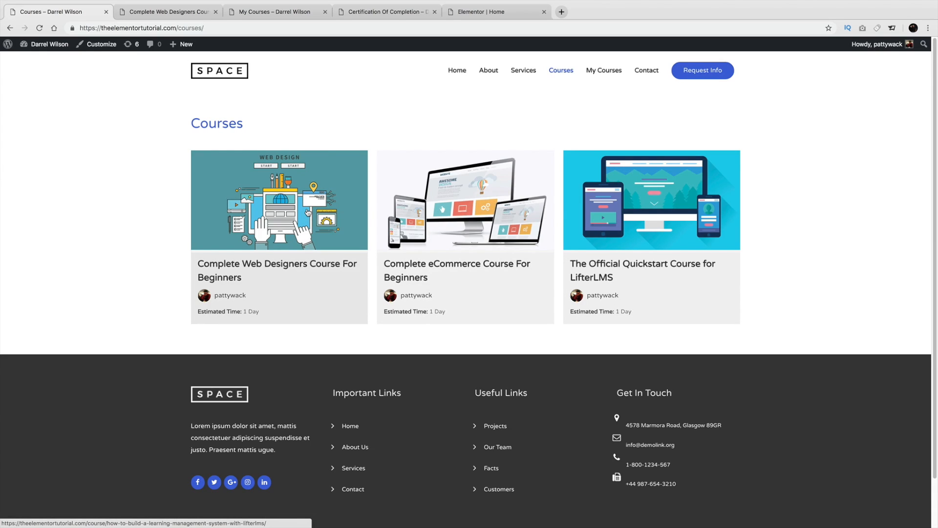
pyautogui.click(308, 212)
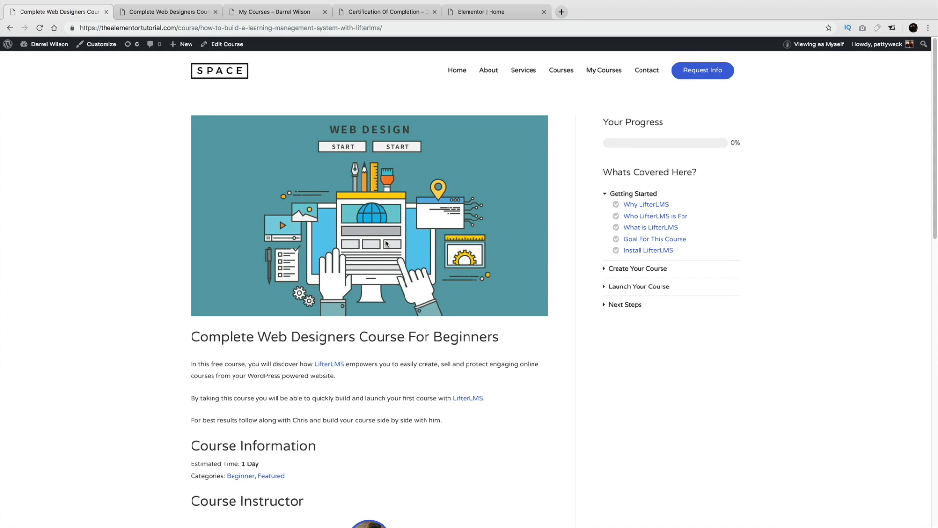
pyautogui.scroll(-2, 380, 269)
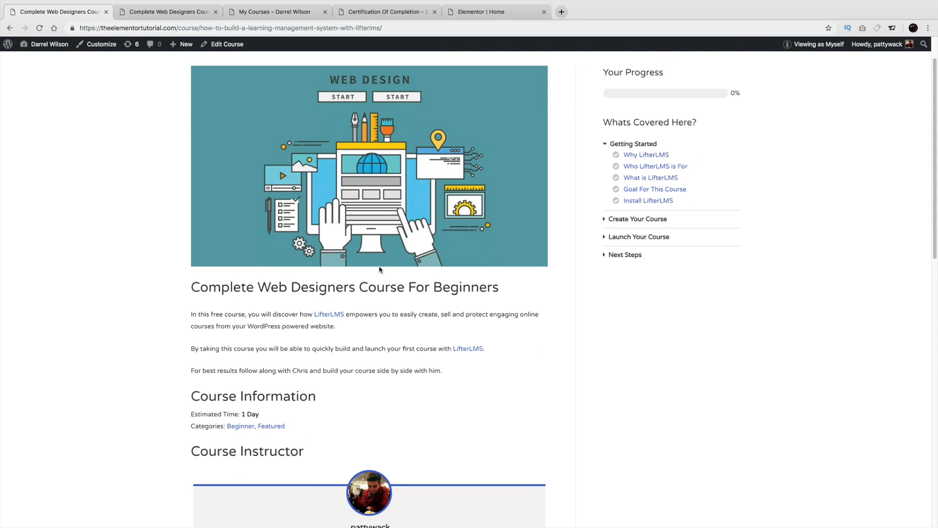
pyautogui.moveTo(936, 183); pyautogui.dragTo(936, 340)
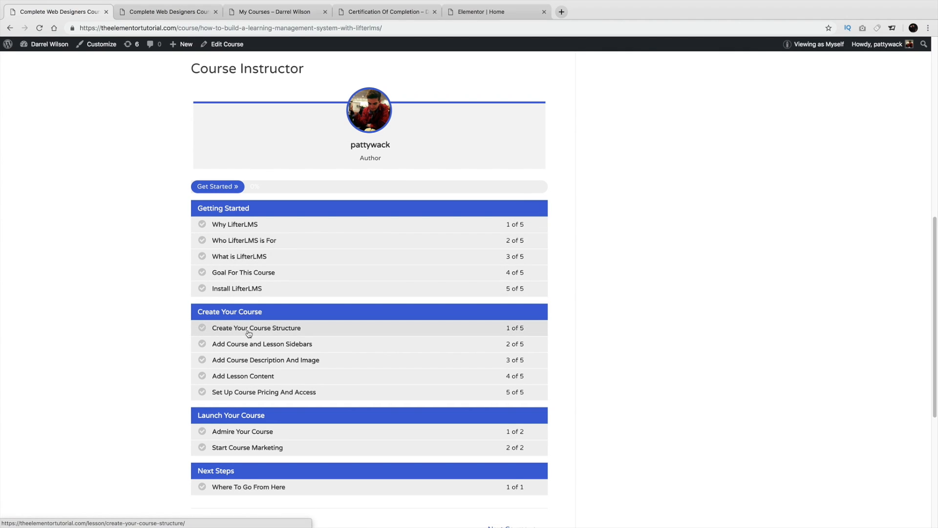
# Start the course to view its first lesson, Why LifterLMS, and return to the course page
pyautogui.click(223, 188)
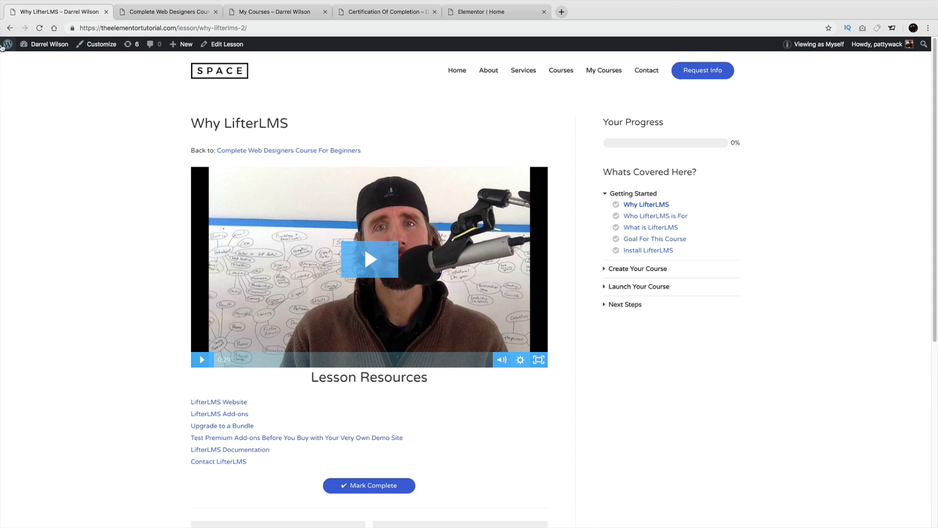
pyautogui.click(9, 28)
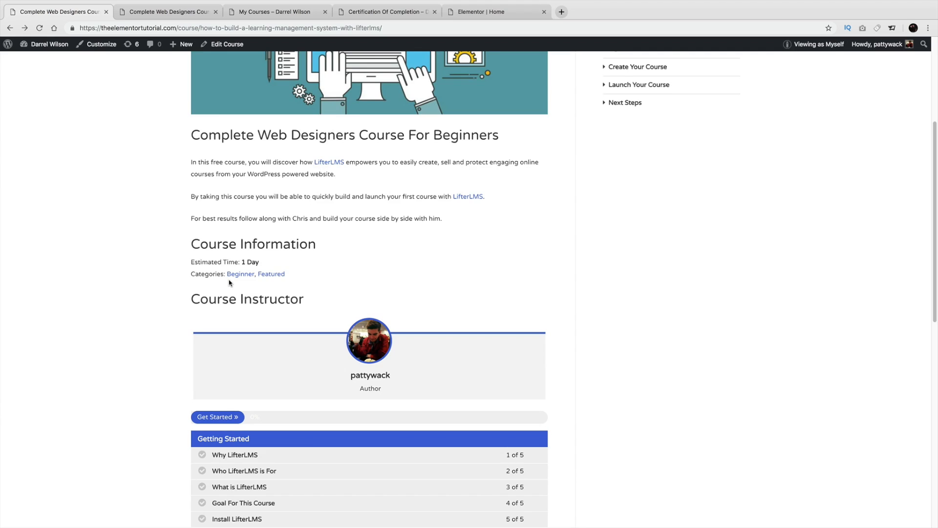
pyautogui.scroll(5, 229, 281)
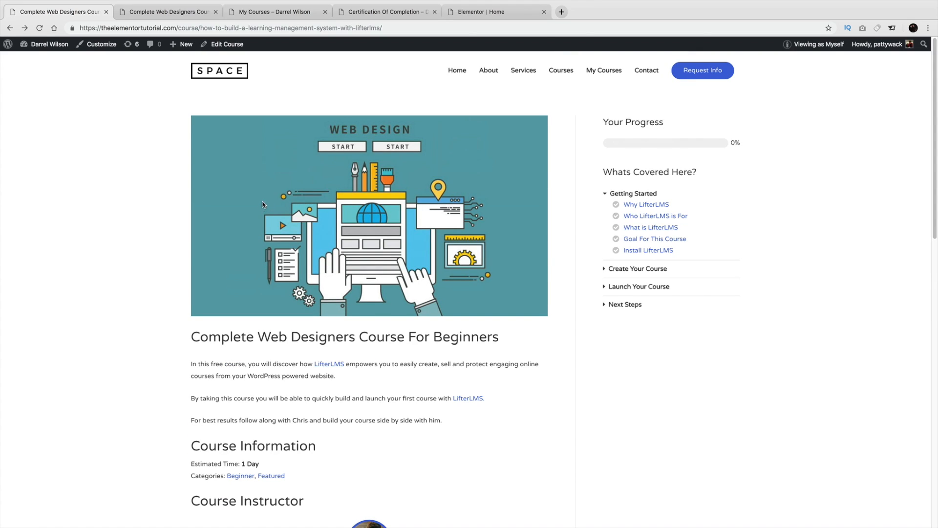
# Switch to Safari and examine the Start Today! access plan on the logged-out version of the course page
pyautogui.press('super+Tab')
pyautogui.press('super+Tab')
pyautogui.press('super+Tab')
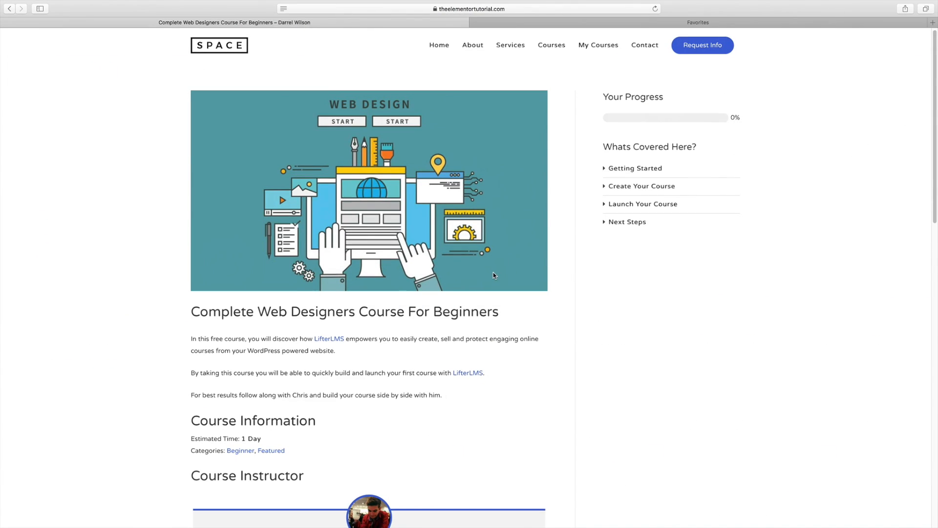
pyautogui.scroll(-5, 494, 272)
pyautogui.scroll(-1, 493, 275)
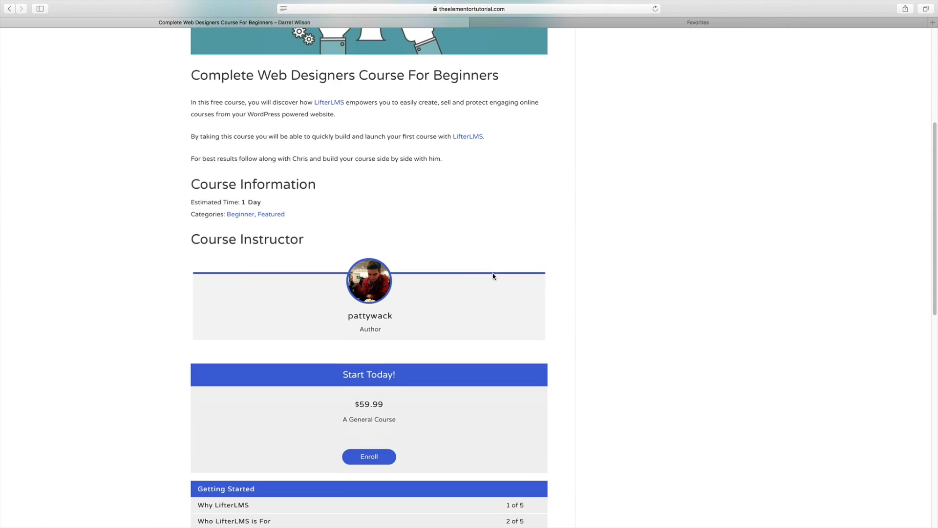
pyautogui.moveTo(346, 377); pyautogui.dragTo(388, 376)
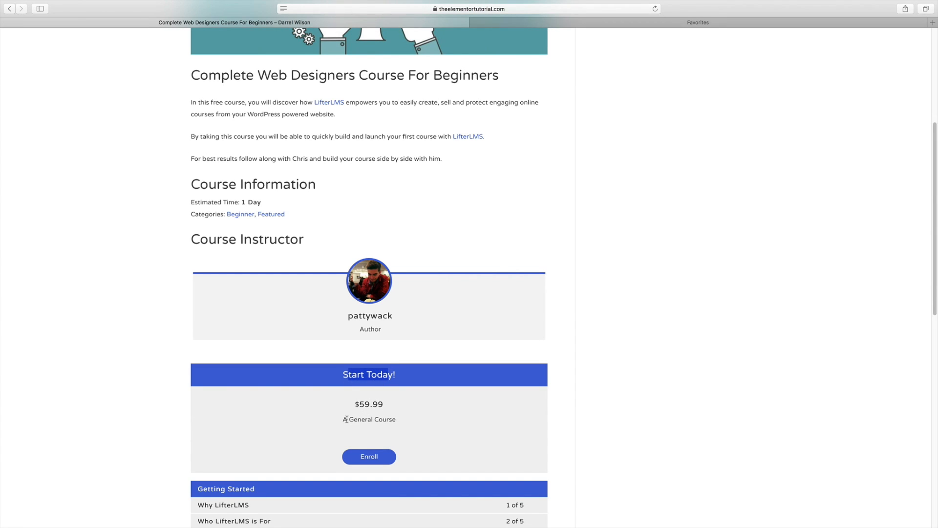
pyautogui.moveTo(346, 419); pyautogui.dragTo(394, 420)
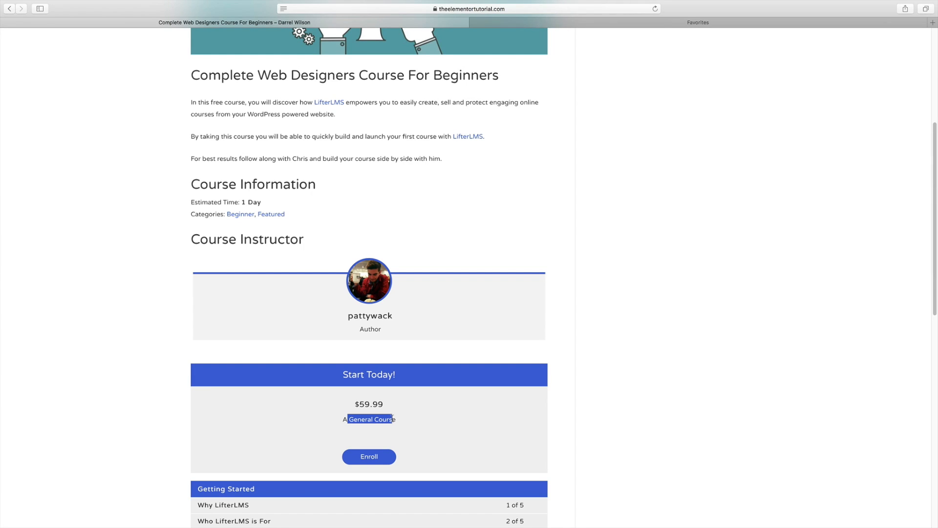
pyautogui.click(393, 419)
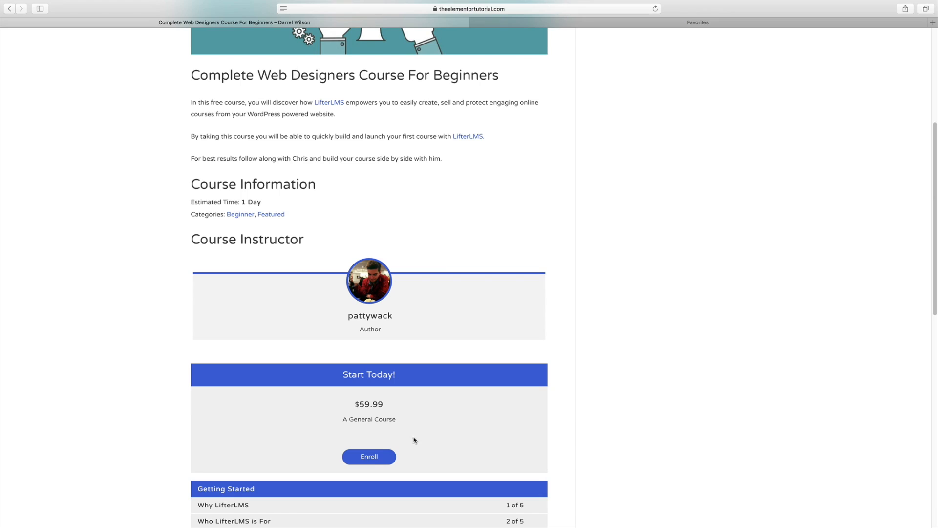
# View the purchase form by enrolling through the Start Today! plan, and switch back to Chrome
pyautogui.click(377, 461)
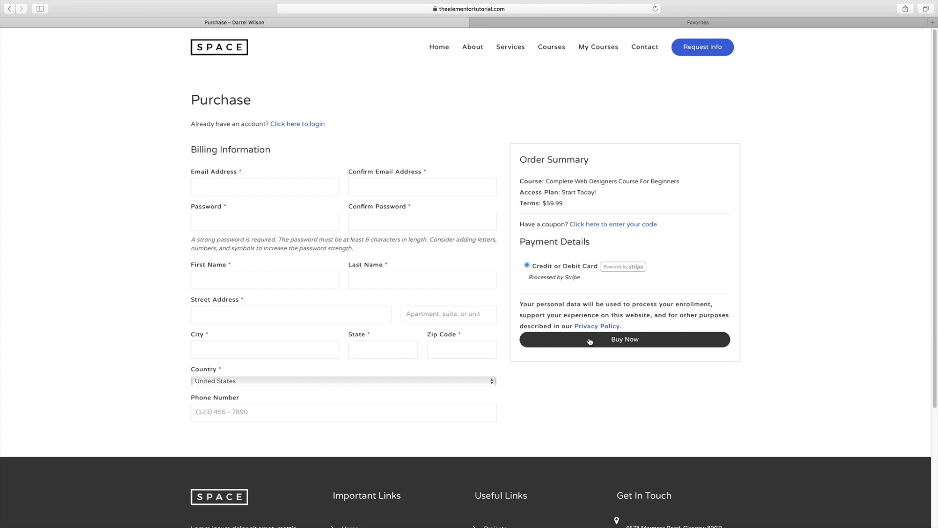
pyautogui.press('super+Tab')
pyautogui.press('super+Tab')
pyautogui.press('super+shift+Tab')
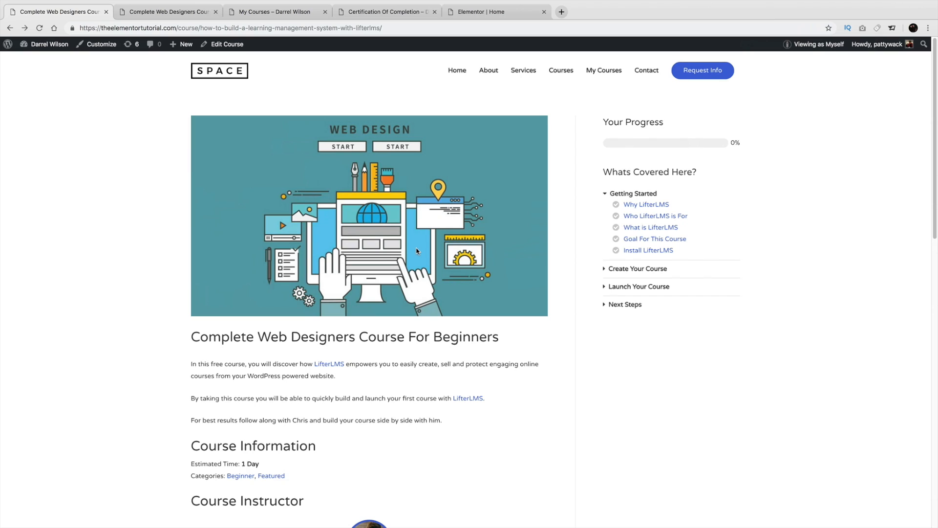
# Open the site's About page and look through its content
pyautogui.click(486, 76)
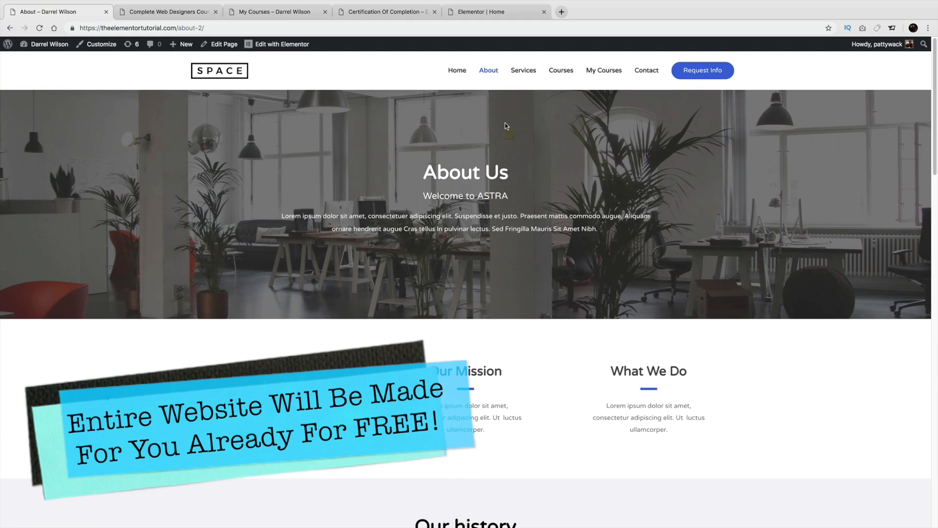
pyautogui.scroll(-2, 937, 136)
pyautogui.moveTo(936, 136); pyautogui.dragTo(937, 109)
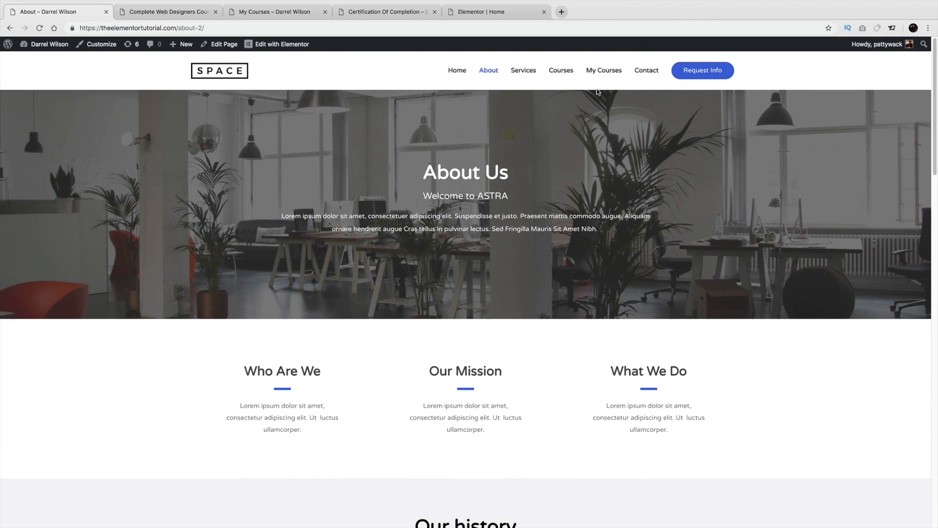
# Look through the site's Services page and Contact page
pyautogui.click(523, 70)
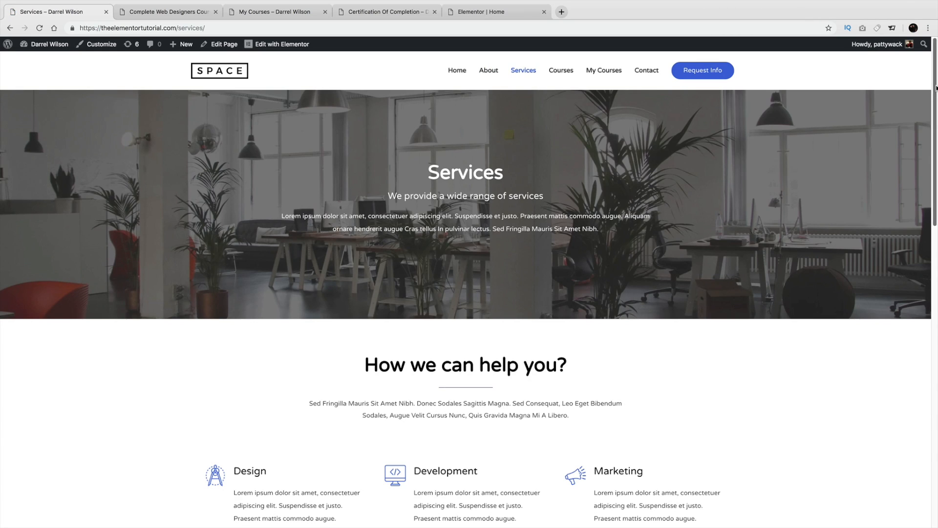
pyautogui.moveTo(937, 87)
pyautogui.mouseDown()
pyautogui.moveTo(936, 377)
pyautogui.moveTo(936, 92)
pyautogui.mouseUp()
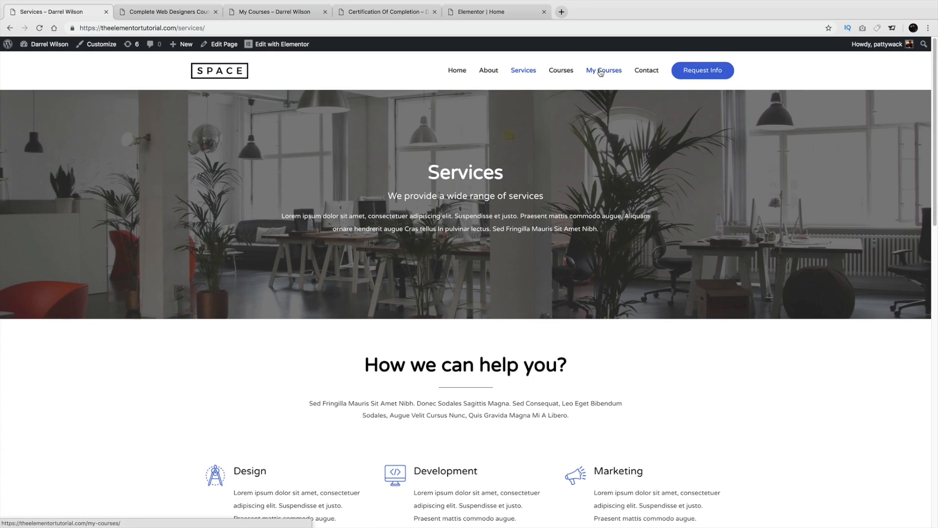
pyautogui.click(646, 71)
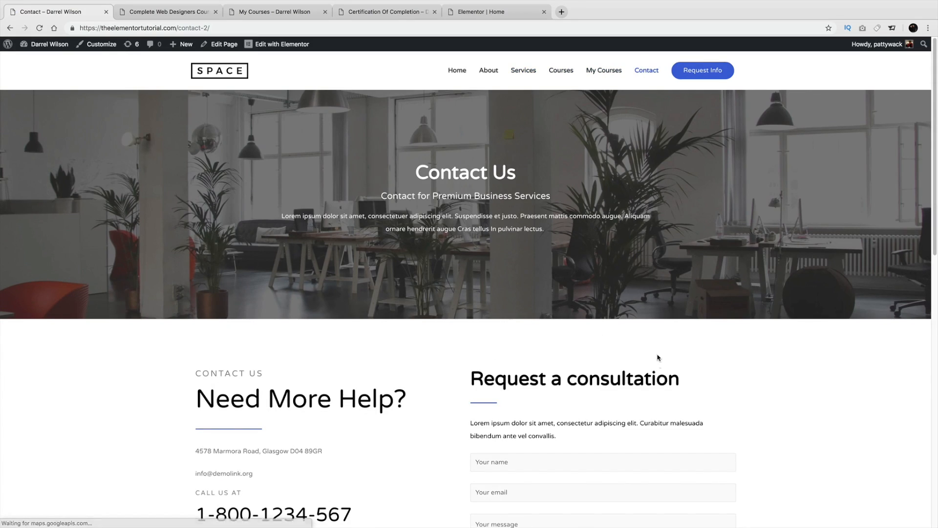
pyautogui.moveTo(936, 217); pyautogui.dragTo(936, 178)
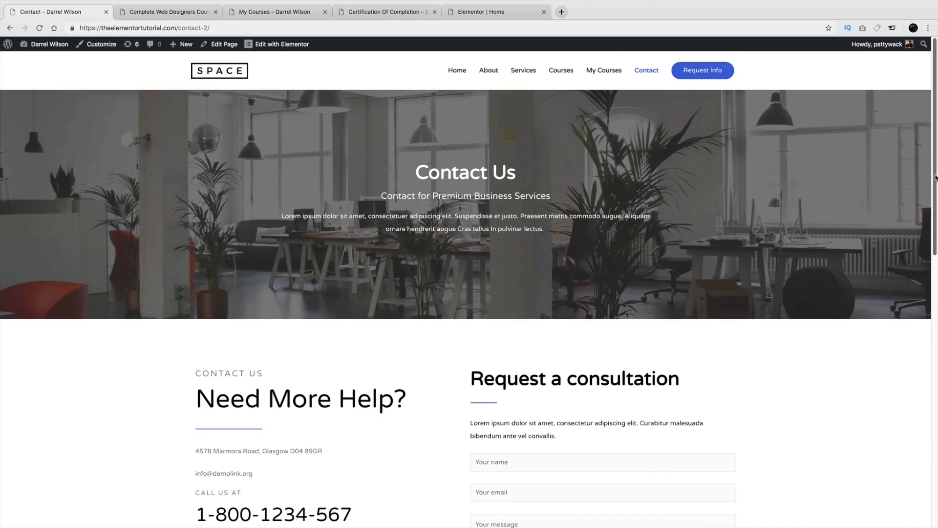
# View the student's My Courses dashboard and the already open Certification Of Completion page
pyautogui.click(605, 74)
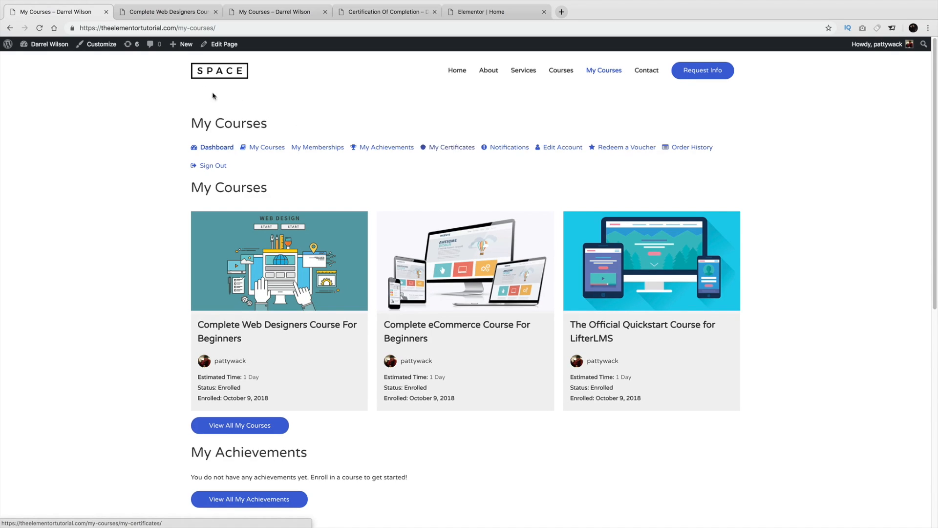
pyautogui.click(187, 14)
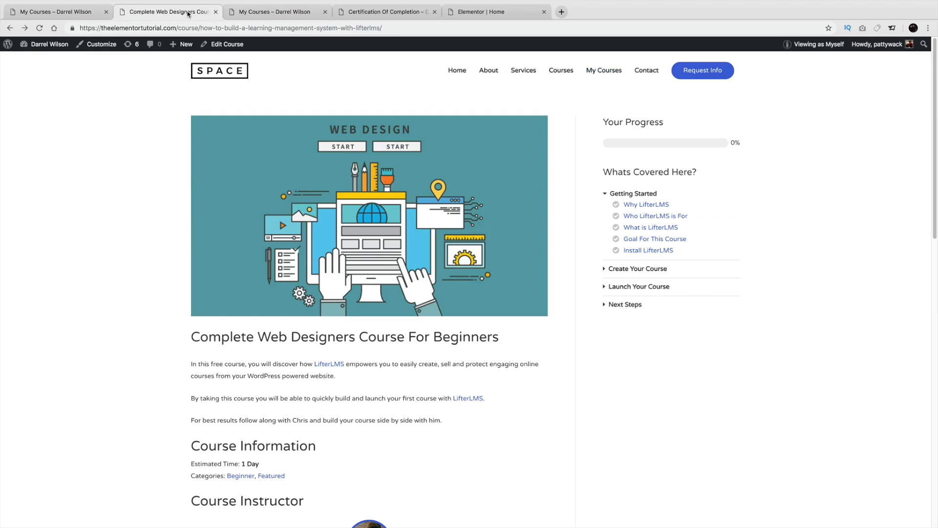
pyautogui.click(366, 13)
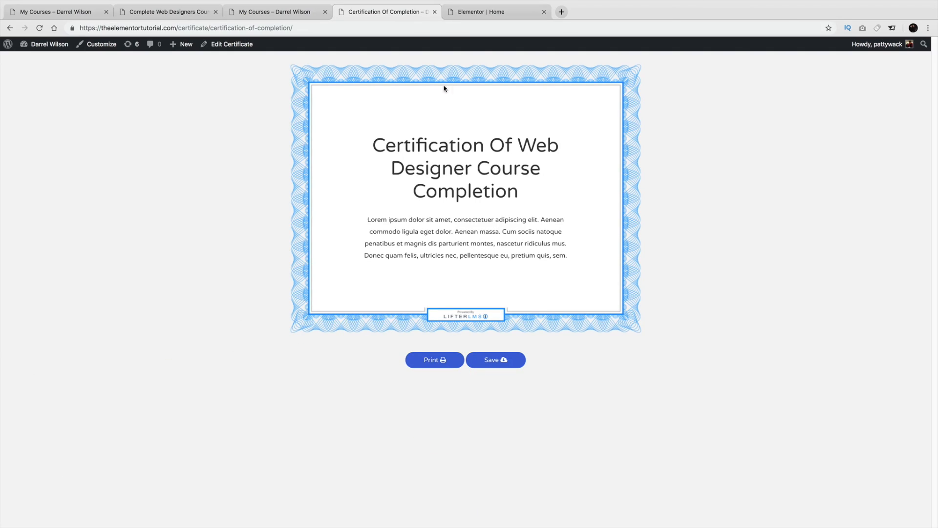
# In the Elementor editor of the home page, change the hero heading to "Courses Start At $19.99"
pyautogui.click(482, 12)
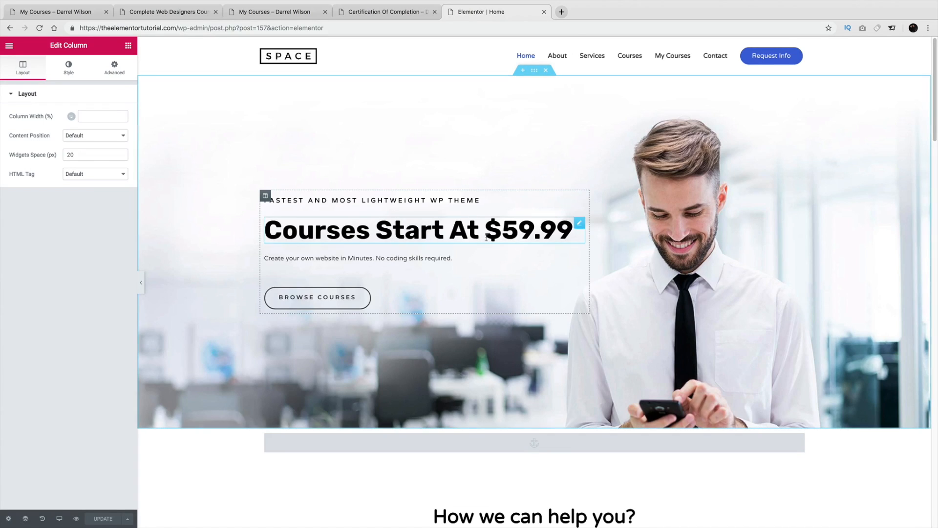
pyautogui.click(512, 234)
pyautogui.click(512, 234)
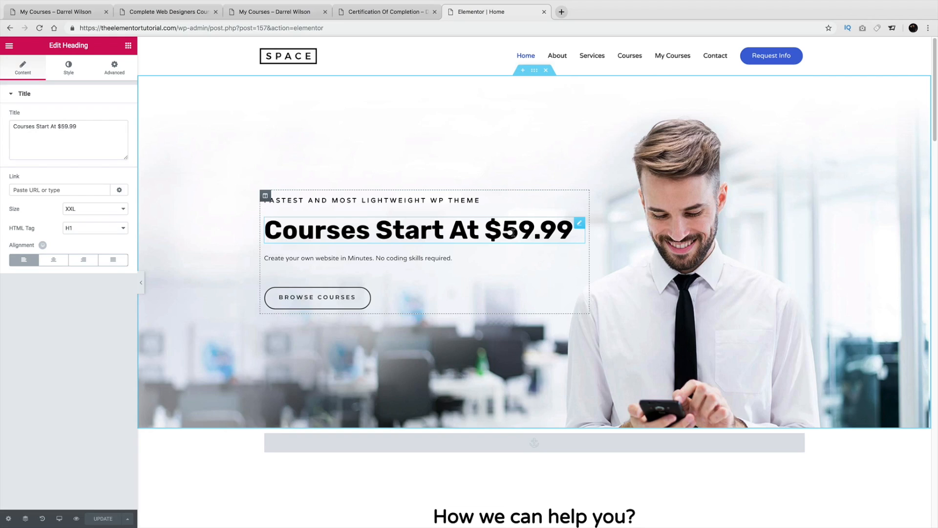
pyautogui.press('BackSpace')
pyautogui.write('3')
pyautogui.press('BackSpace')
pyautogui.write('2')
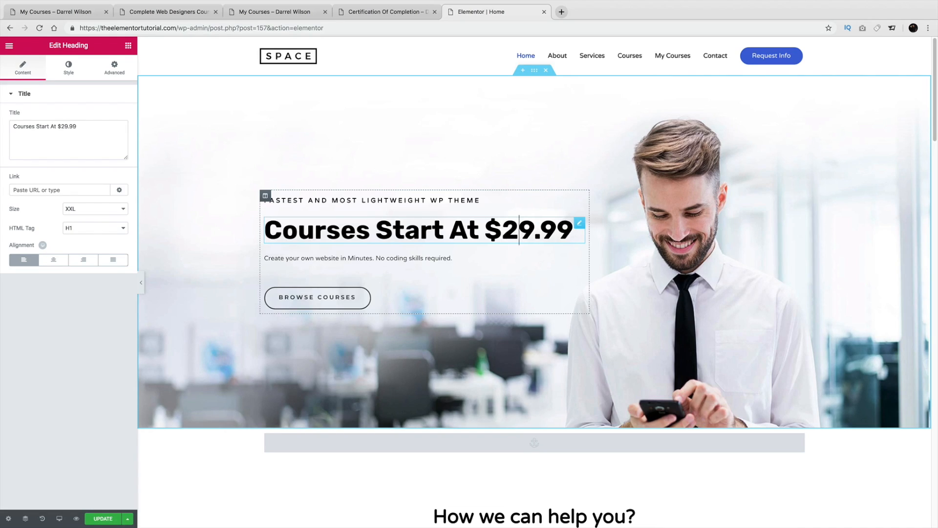
pyautogui.press('BackSpace')
pyautogui.write('1')
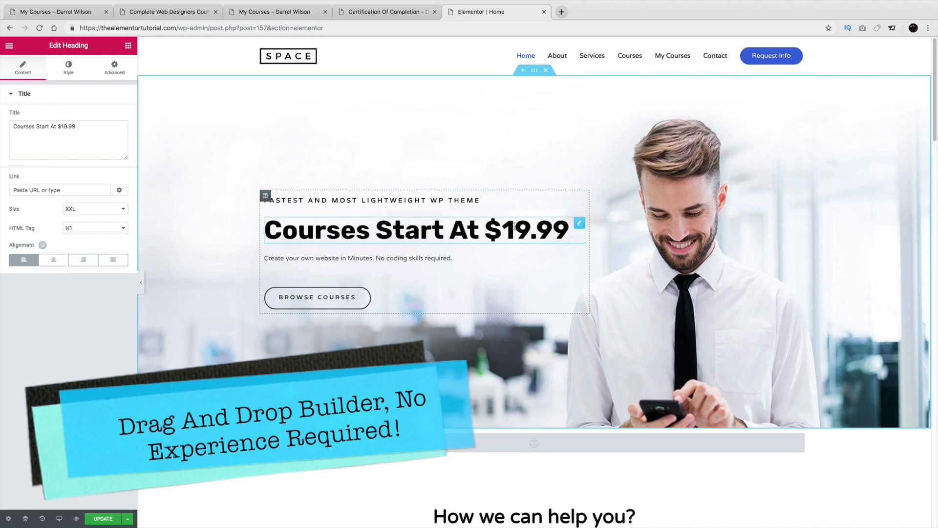
# Replace the Portfolio section heading on the home page with "Gallery"
pyautogui.scroll(-5, 504, 300)
pyautogui.scroll(-7, 504, 306)
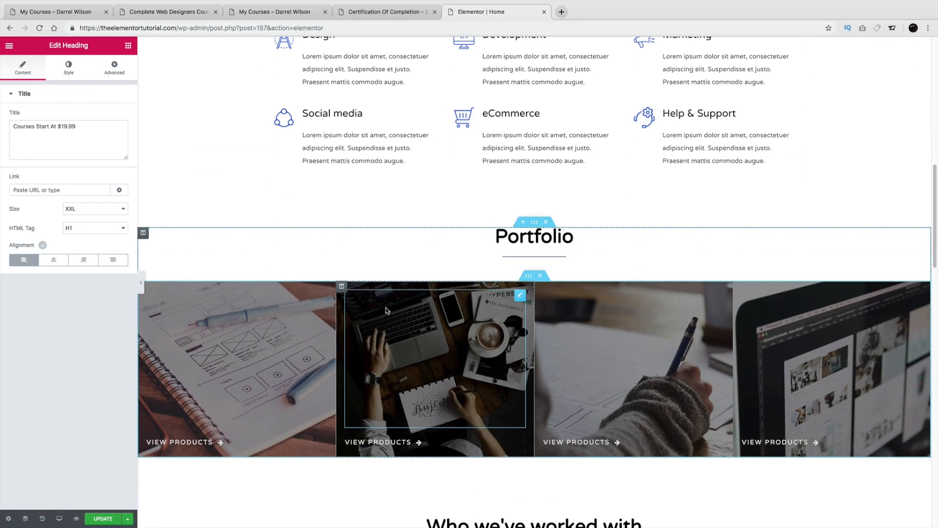
pyautogui.moveTo(341, 287); pyautogui.dragTo(567, 294)
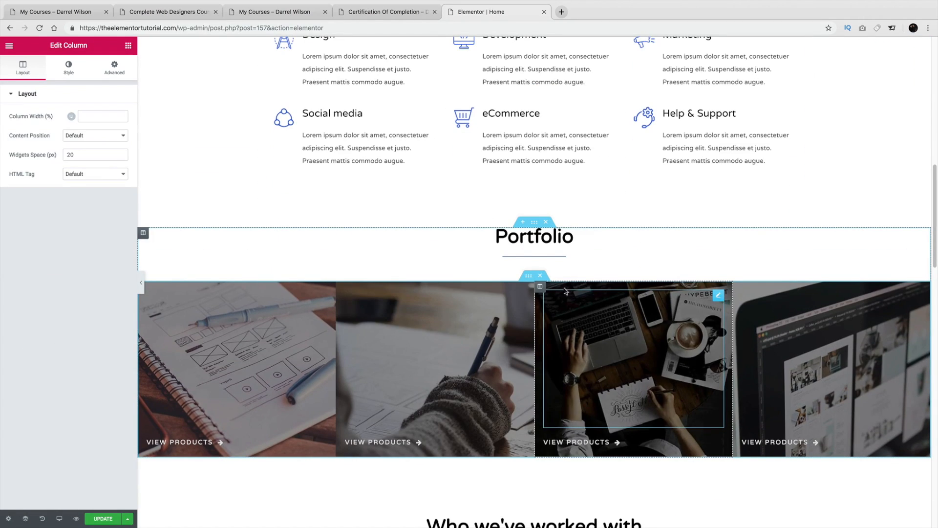
pyautogui.click(536, 236)
pyautogui.doubleClick(536, 235)
pyautogui.write('Galler')
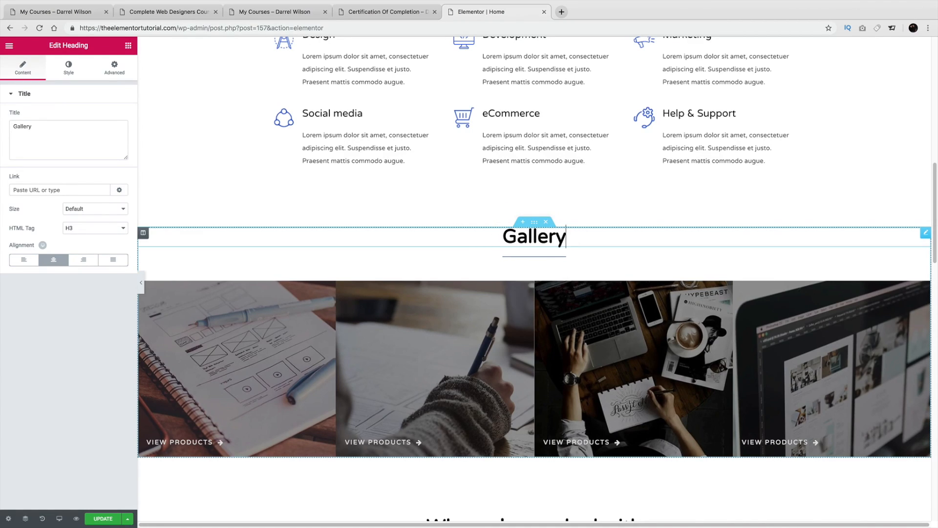
pyautogui.write('y')
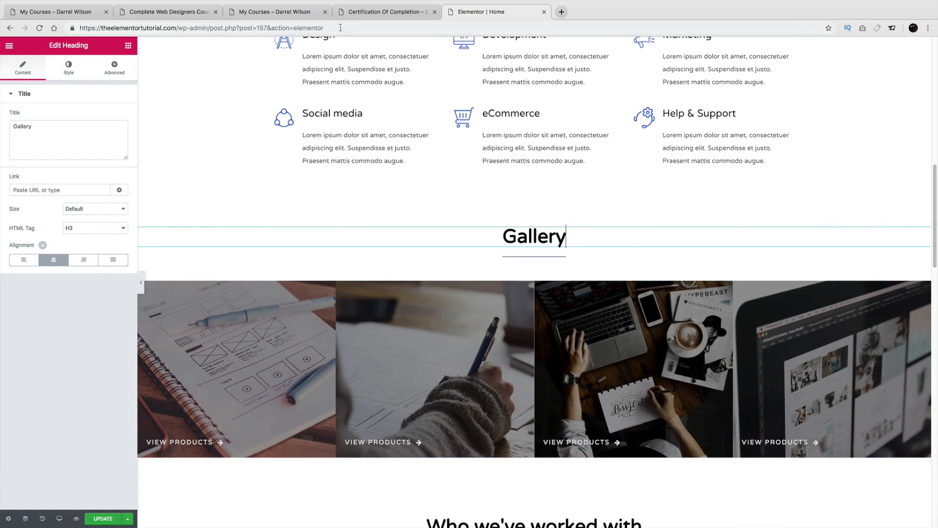
# Go back past the certificate to the My Courses page and open the site's published home page from there
pyautogui.click(367, 15)
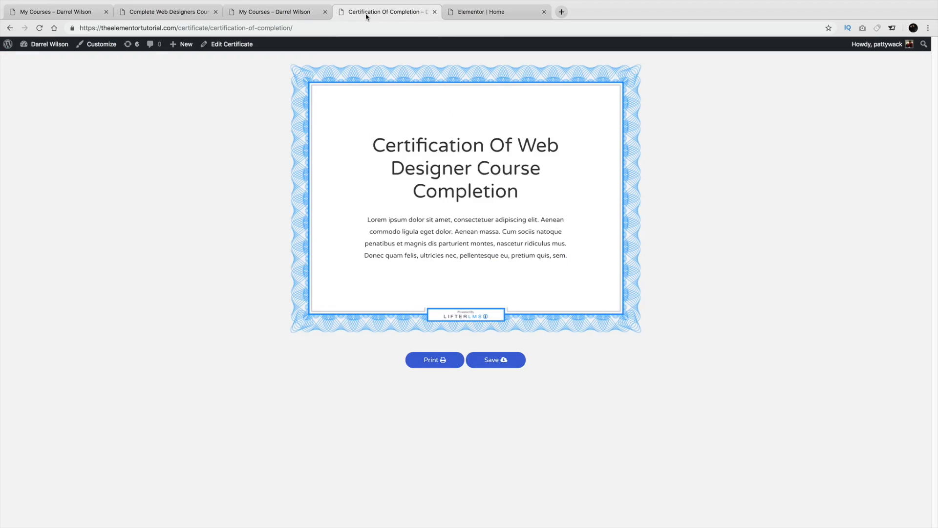
pyautogui.click(294, 13)
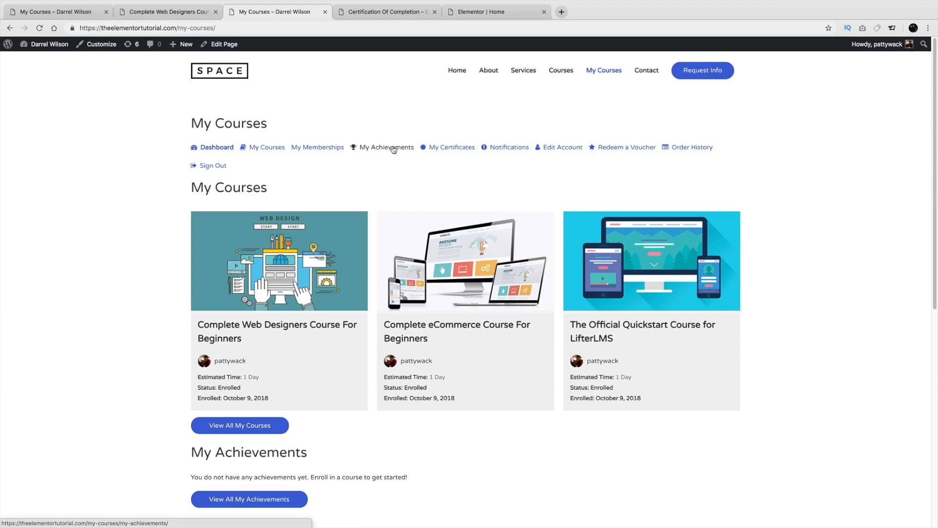
pyautogui.click(460, 72)
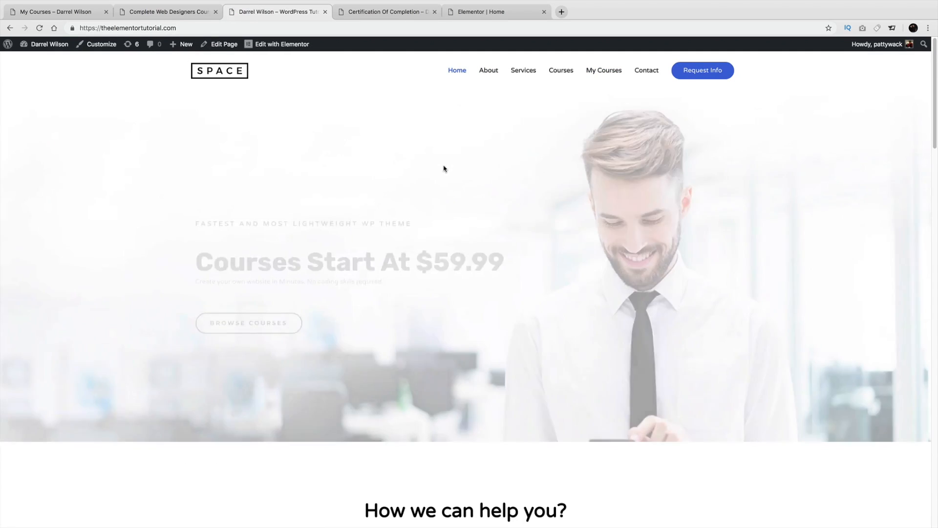
pyautogui.moveTo(935, 137); pyautogui.dragTo(936, 100)
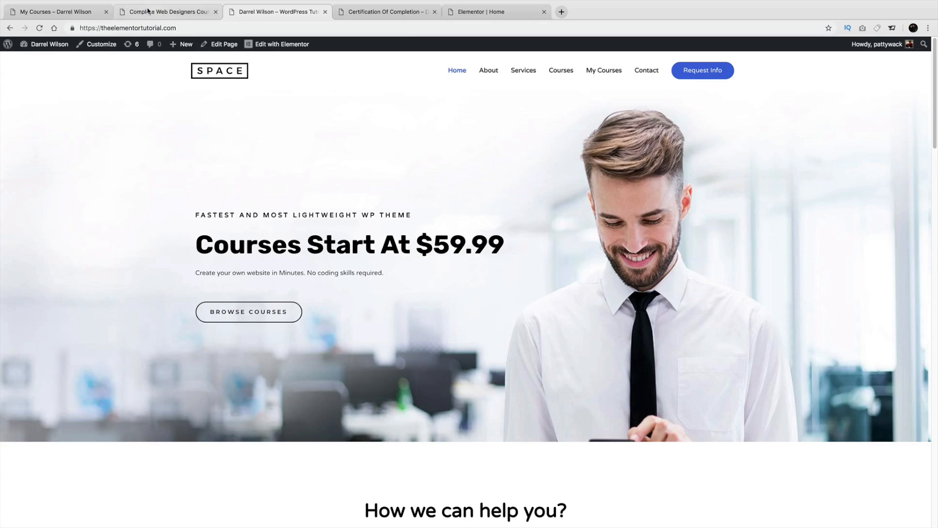
# Switch to the My Courses page and open the site's Home page from it
pyautogui.click(64, 12)
pyautogui.click(457, 71)
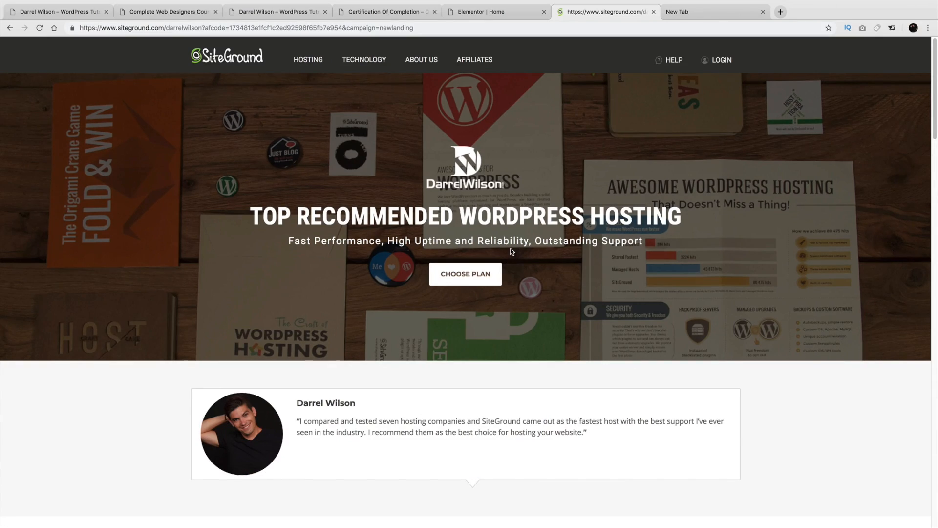
# Look at the SiteGround offer address in the new tab, then return to the SiteGround hosting page
pyautogui.click(695, 12)
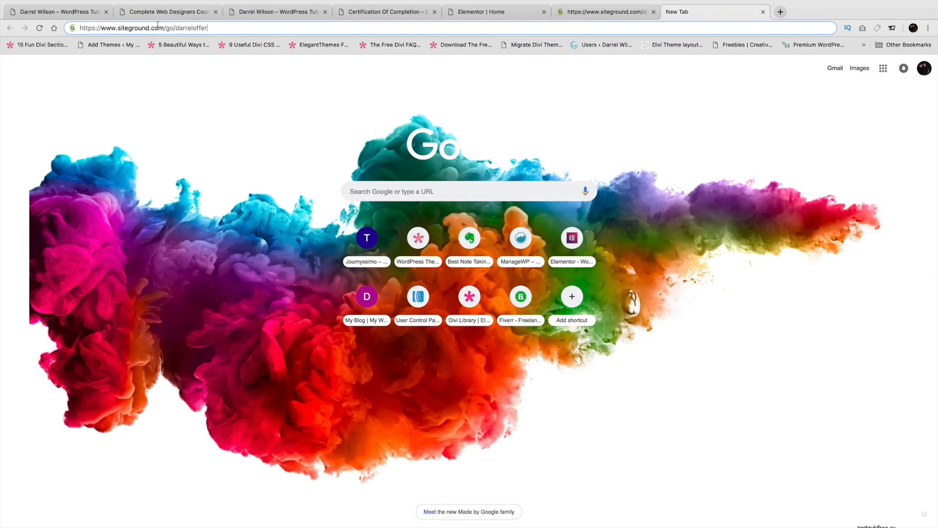
pyautogui.moveTo(175, 28); pyautogui.dragTo(222, 27)
pyautogui.click(222, 27)
pyautogui.click(573, 15)
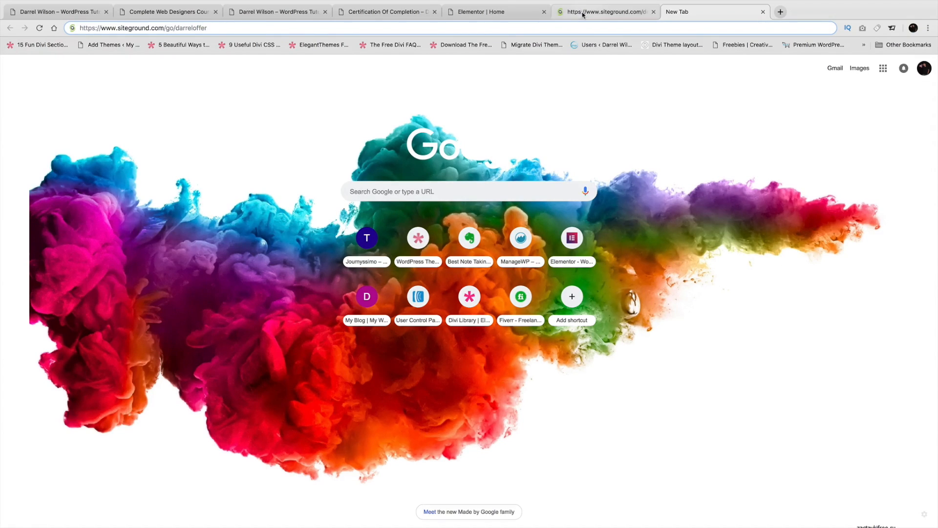
# Compare the StartUp, GrowBig and GoGeek hosting plans, including their prices, features and number of websites hosted
pyautogui.scroll(-3, 560, 244)
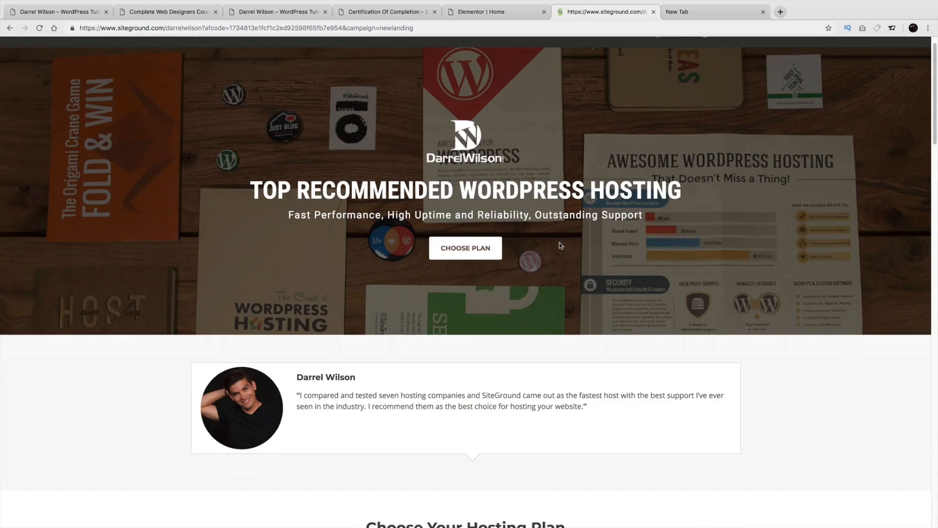
pyautogui.scroll(-5, 558, 243)
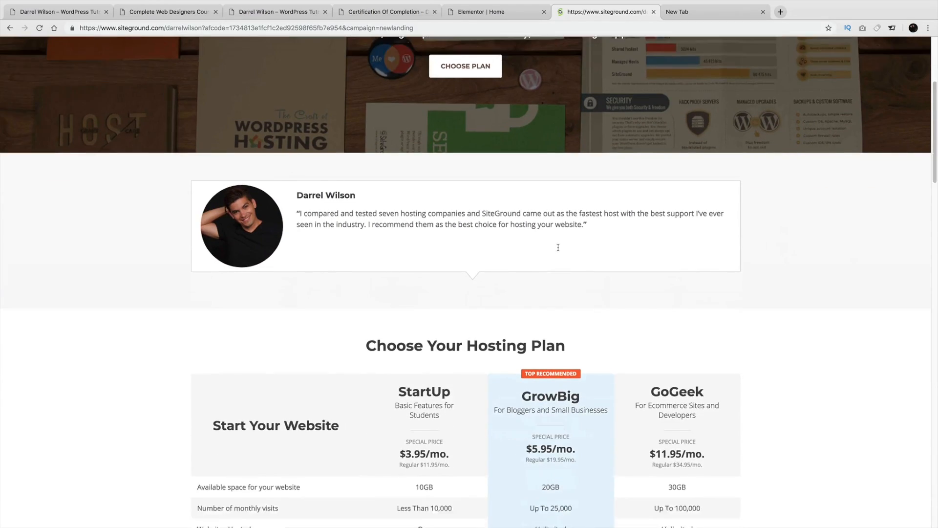
pyautogui.scroll(-2, 558, 250)
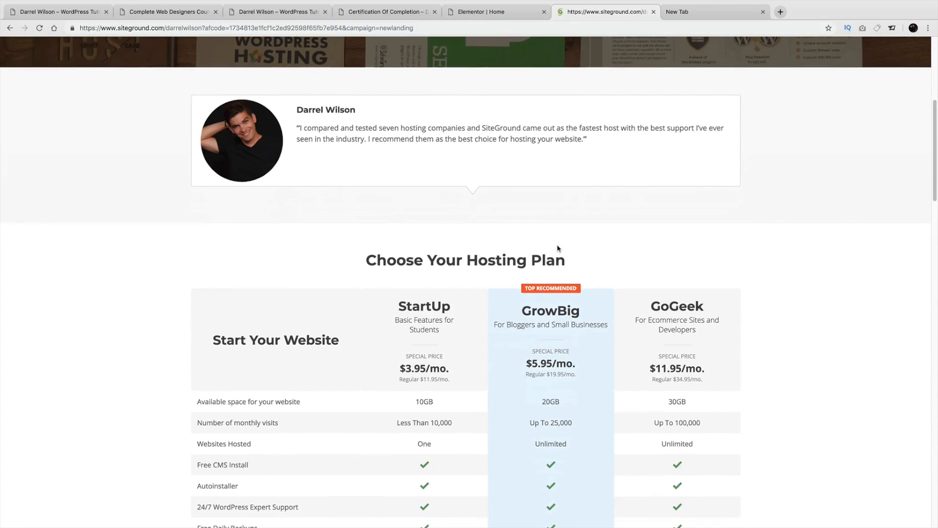
pyautogui.scroll(-3, 557, 245)
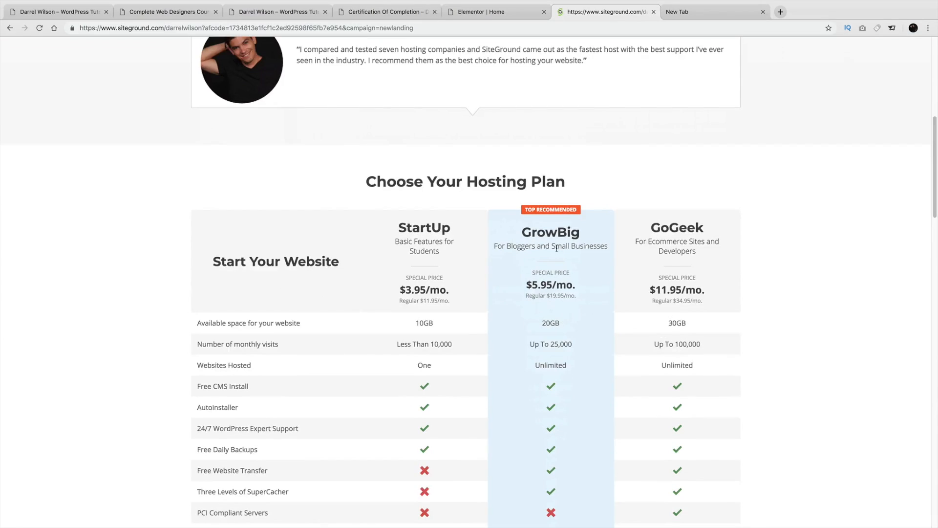
pyautogui.scroll(-1, 556, 249)
pyautogui.scroll(-1, 556, 247)
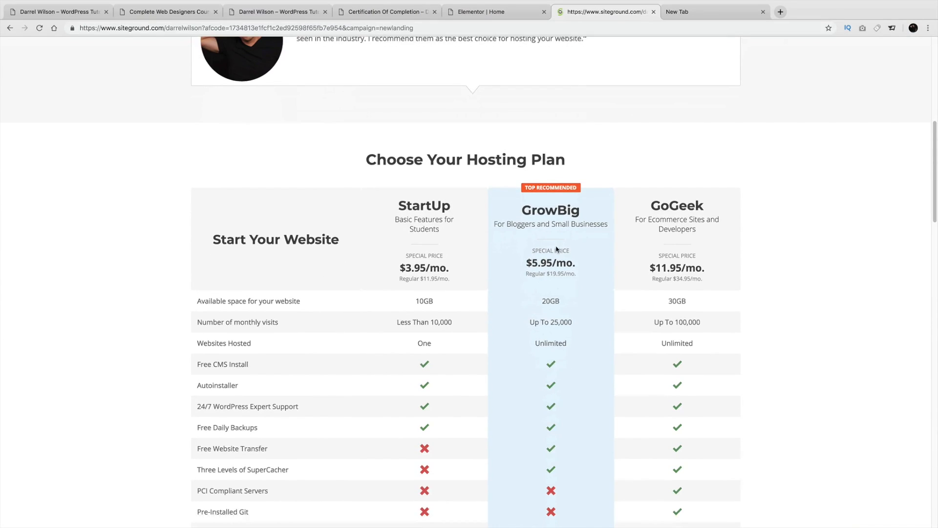
pyautogui.scroll(-1, 557, 245)
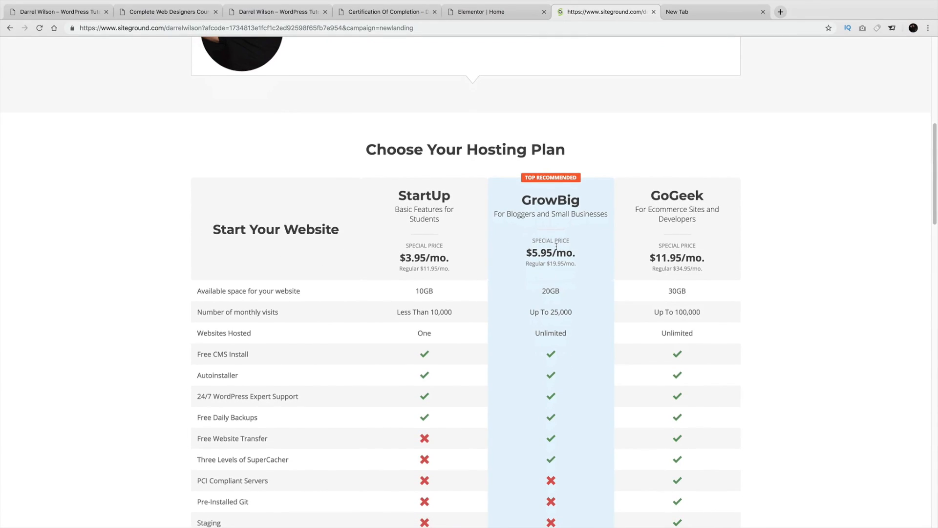
pyautogui.scroll(-1, 534, 213)
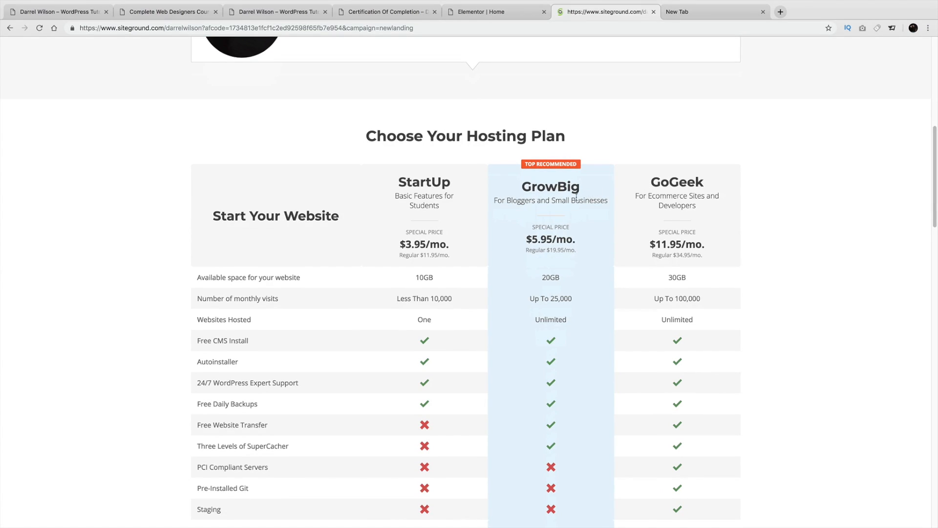
pyautogui.scroll(-5, 561, 226)
pyautogui.scroll(1, 560, 226)
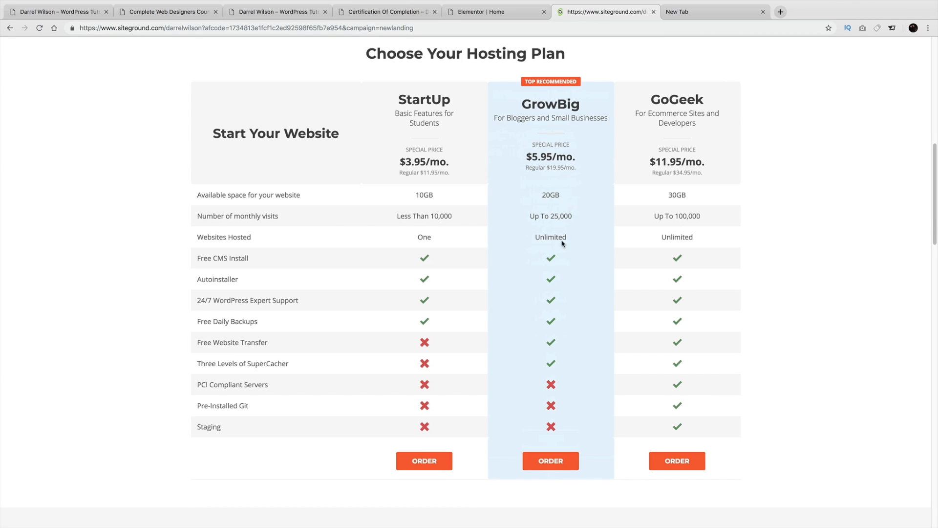
pyautogui.moveTo(568, 239); pyautogui.dragTo(532, 240)
pyautogui.moveTo(436, 241); pyautogui.dragTo(413, 239)
# Order the GrowBig plan and proceed with registering the new domain fkoewkfokewofkewfo.com
pyautogui.click(561, 462)
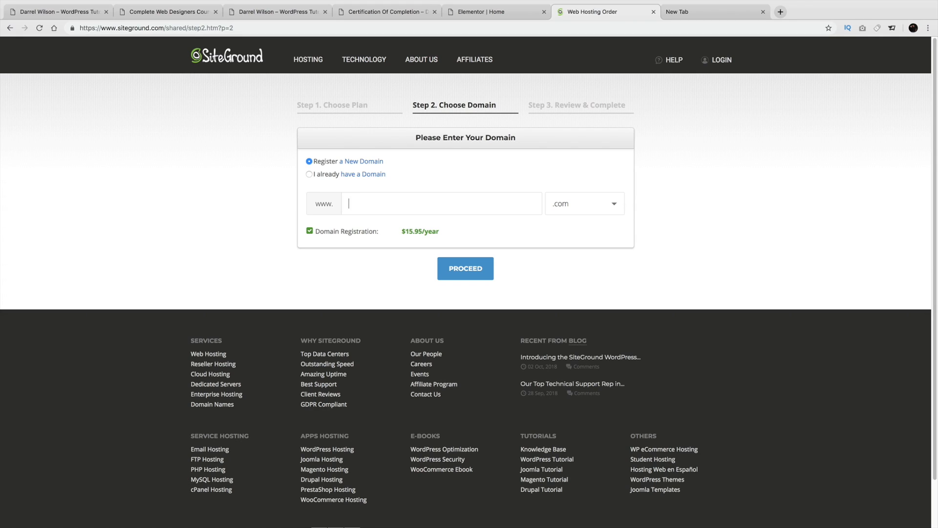
pyautogui.write('fkoewkfokewofkewfo')
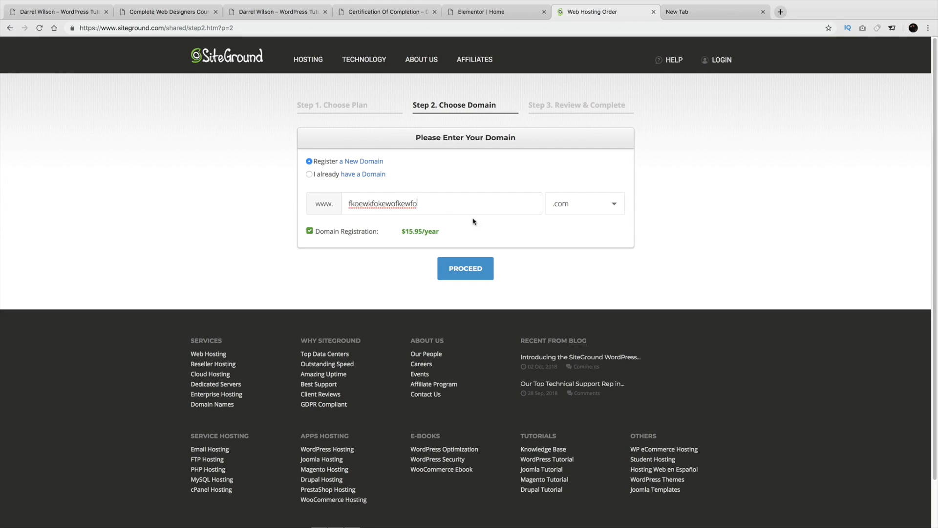
pyautogui.click(475, 269)
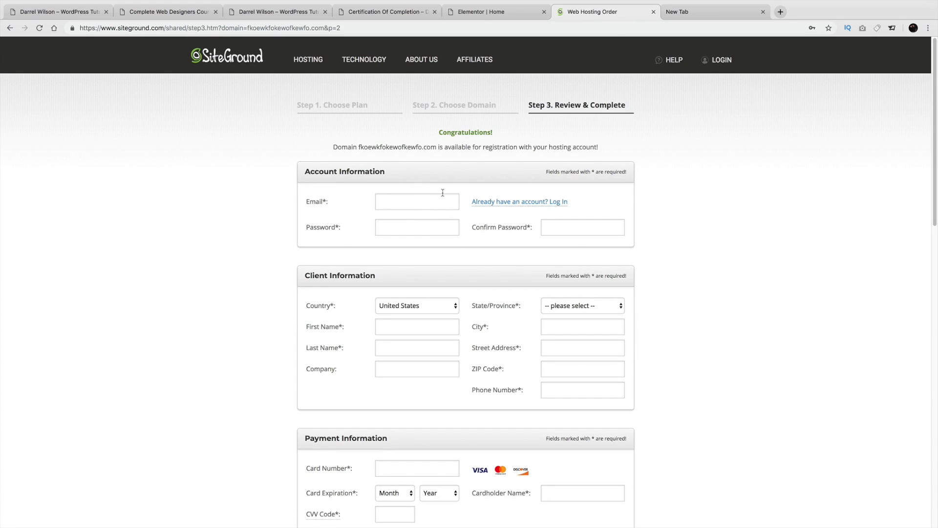
# Choose 12 months as the hosting period in the order's Purchase Information
pyautogui.scroll(-3, 405, 227)
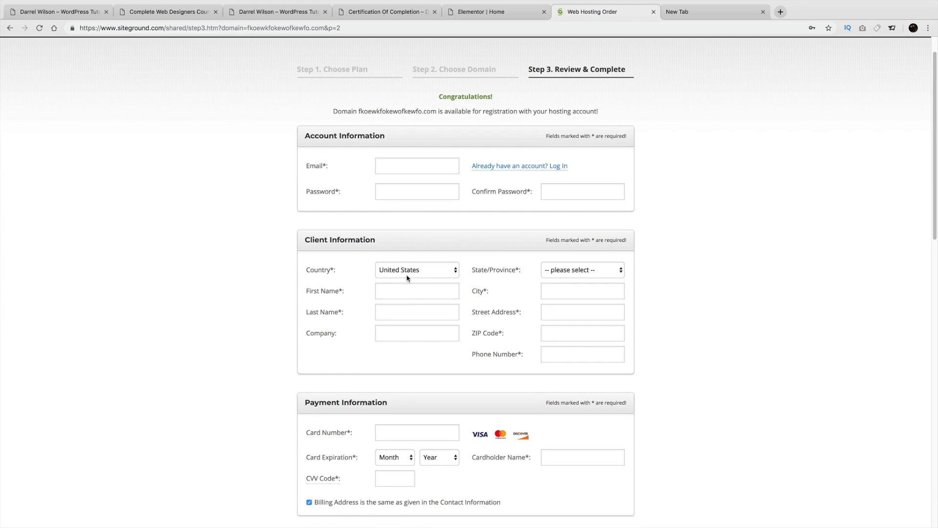
pyautogui.scroll(-2, 410, 264)
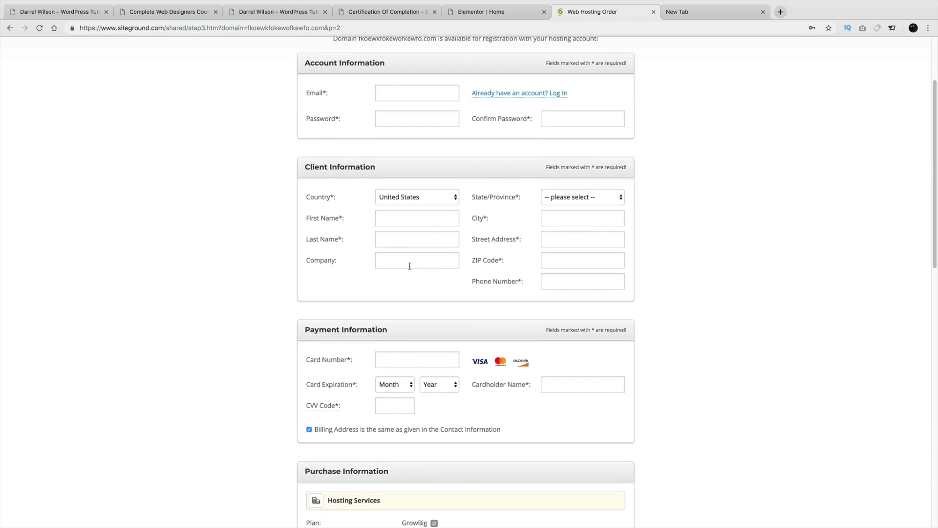
pyautogui.scroll(-1, 406, 340)
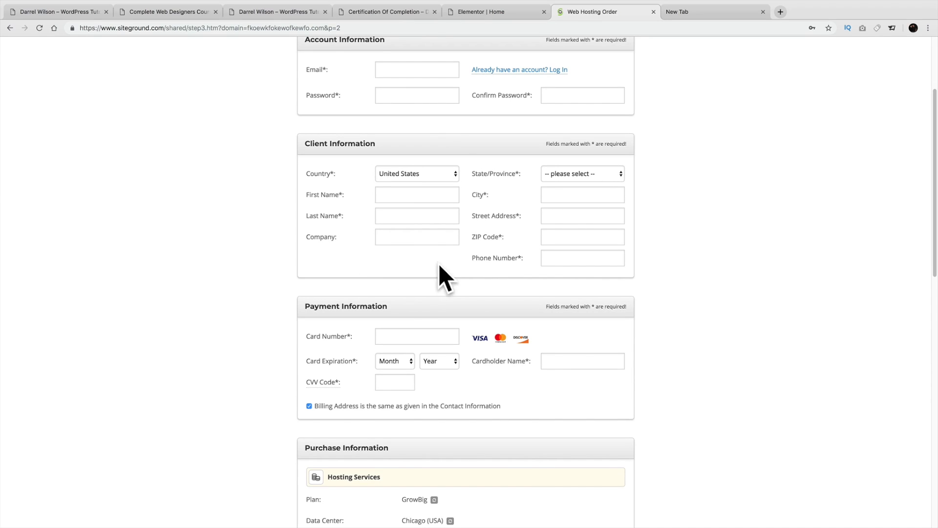
pyautogui.scroll(-3, 423, 274)
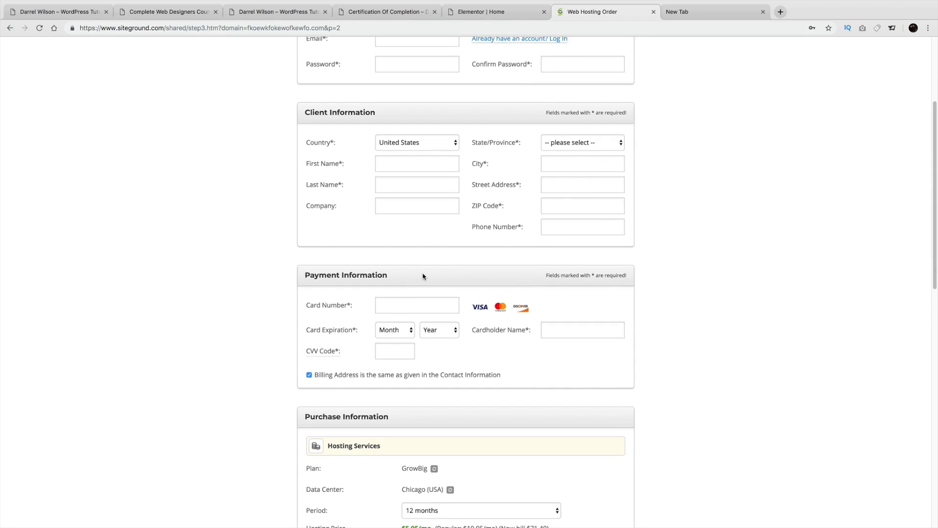
pyautogui.scroll(-1, 424, 274)
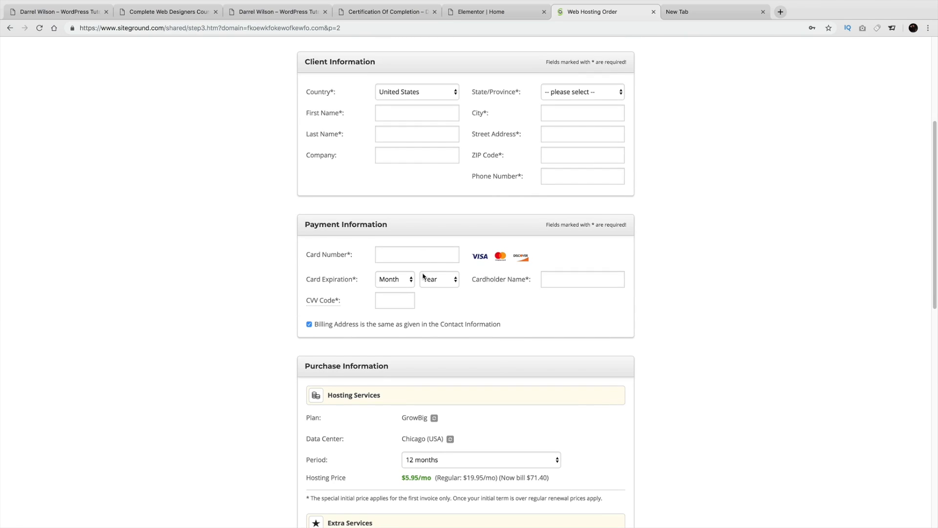
pyautogui.scroll(-3, 423, 277)
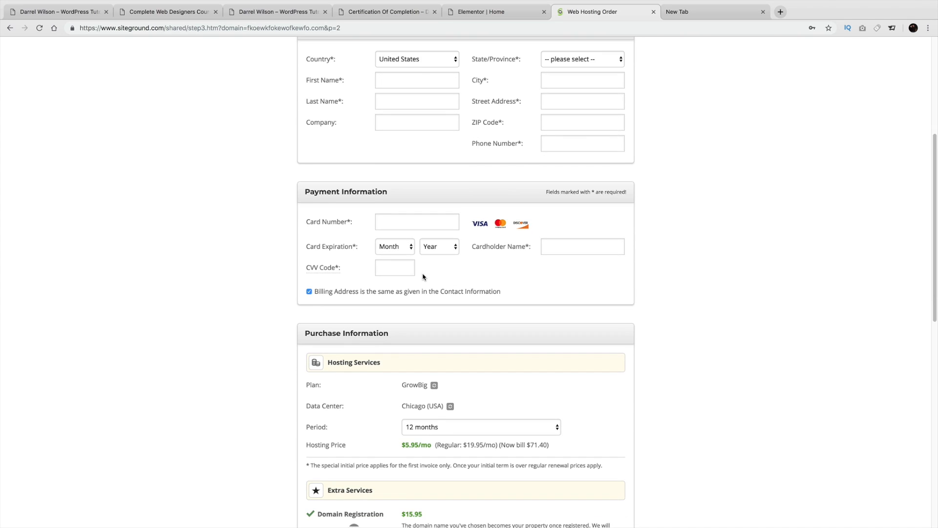
pyautogui.scroll(-3, 423, 278)
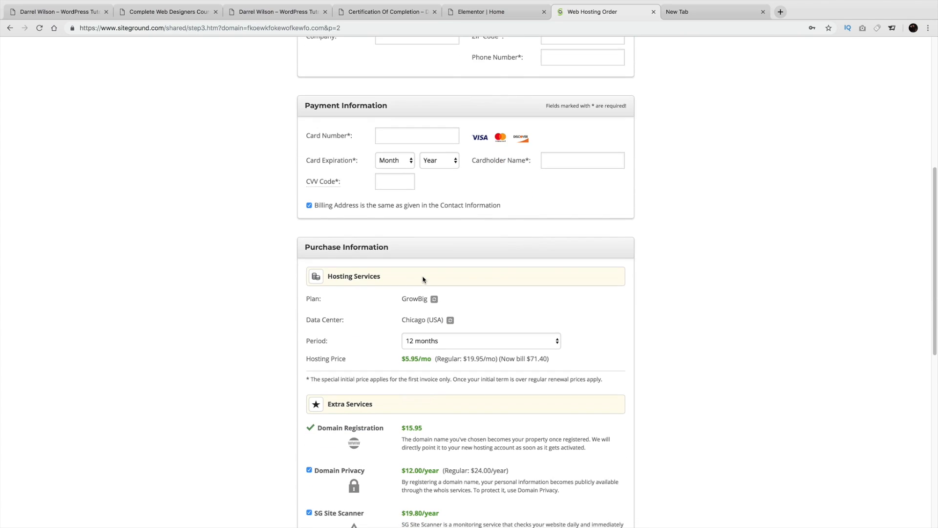
pyautogui.click(441, 344)
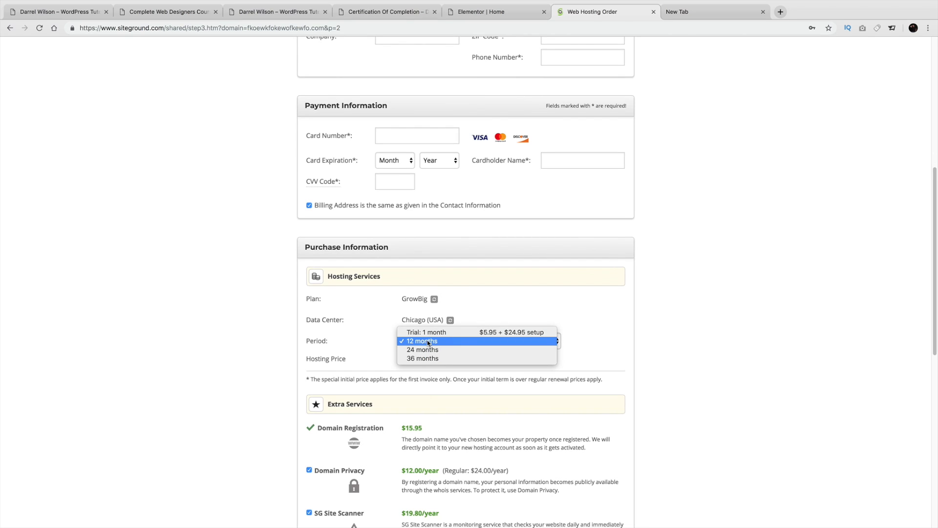
pyautogui.click(429, 341)
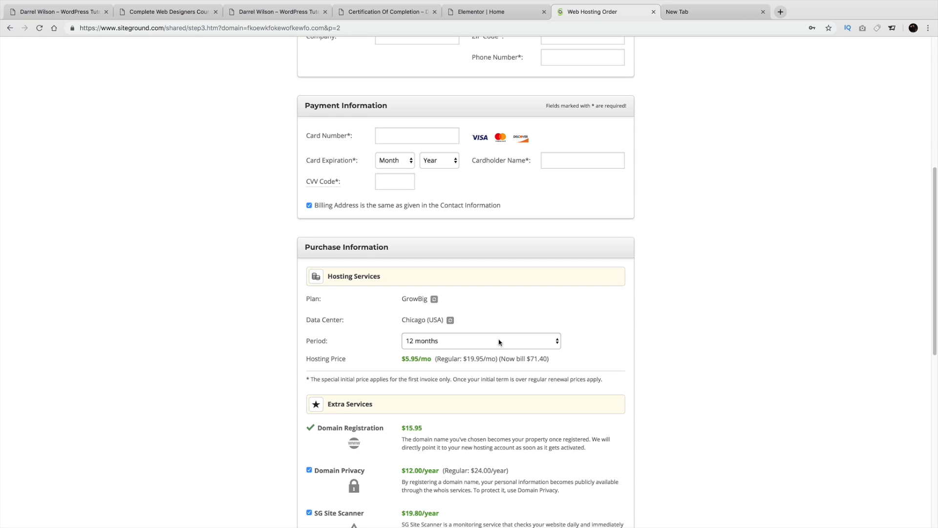
# Review the hosting price, the extra services (Domain Registration, Domain Privacy, SG Site Scanner) and the order total
pyautogui.scroll(-2, 499, 342)
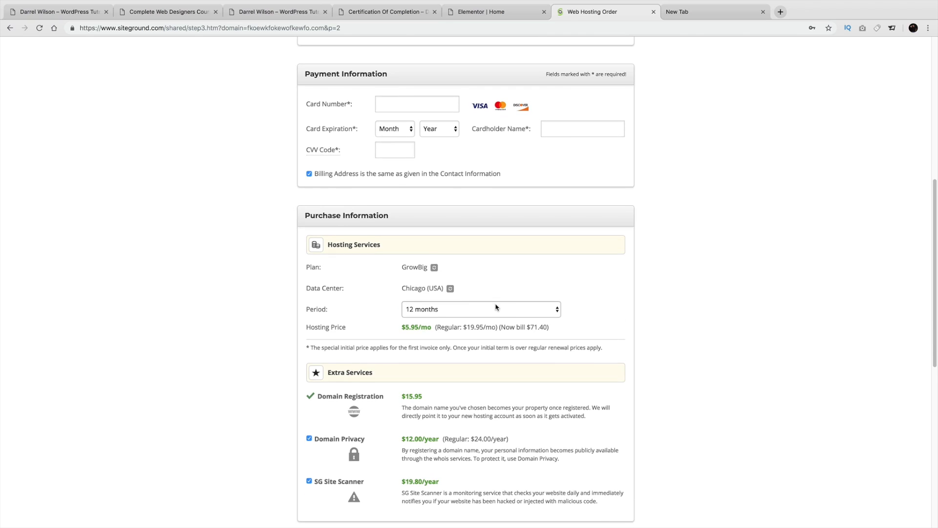
pyautogui.scroll(-2, 496, 307)
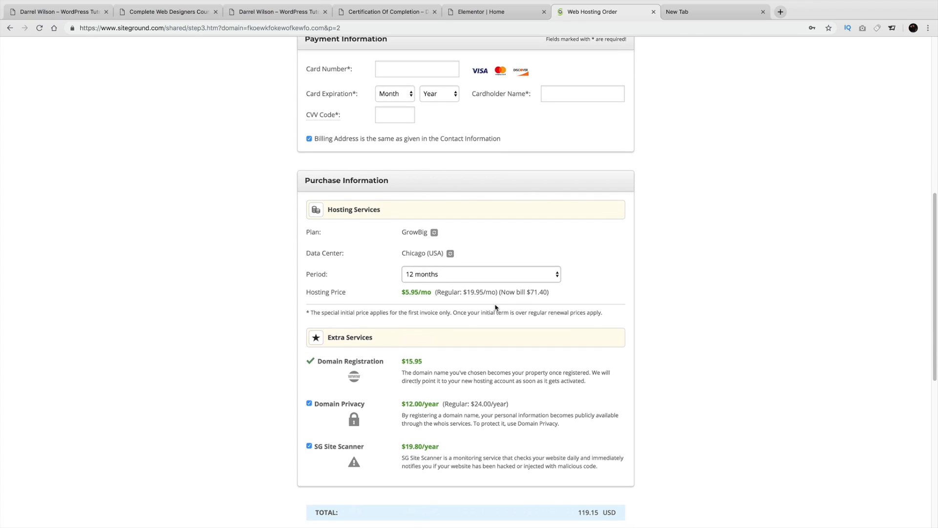
pyautogui.scroll(-2, 495, 307)
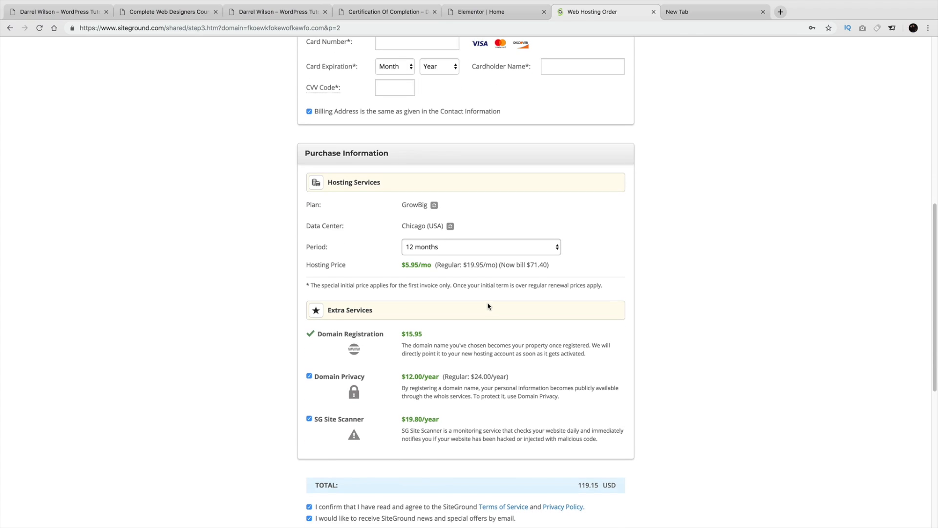
pyautogui.scroll(-1, 488, 306)
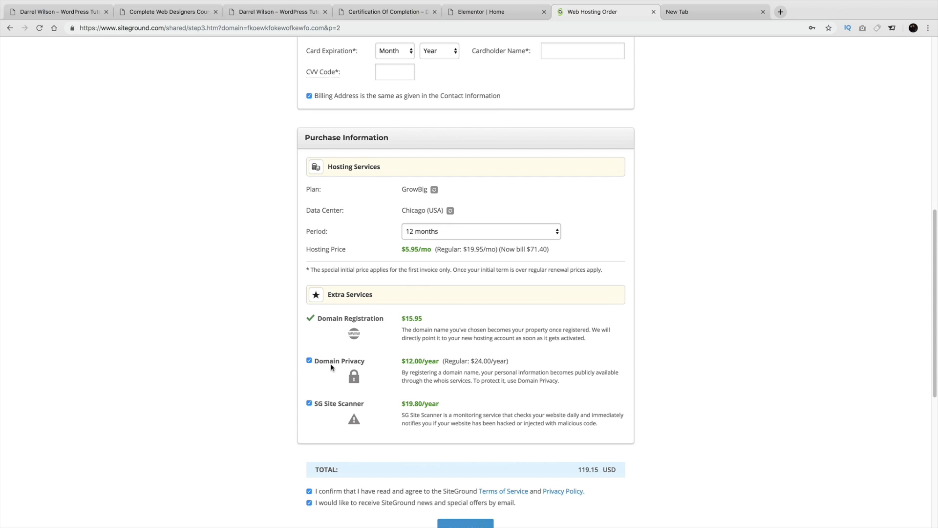
pyautogui.scroll(-1, 410, 371)
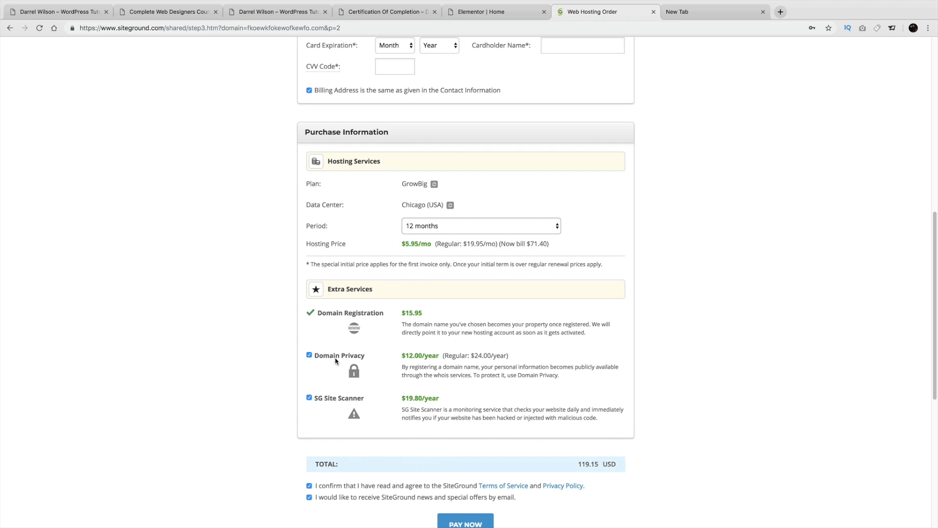
pyautogui.scroll(-1, 336, 360)
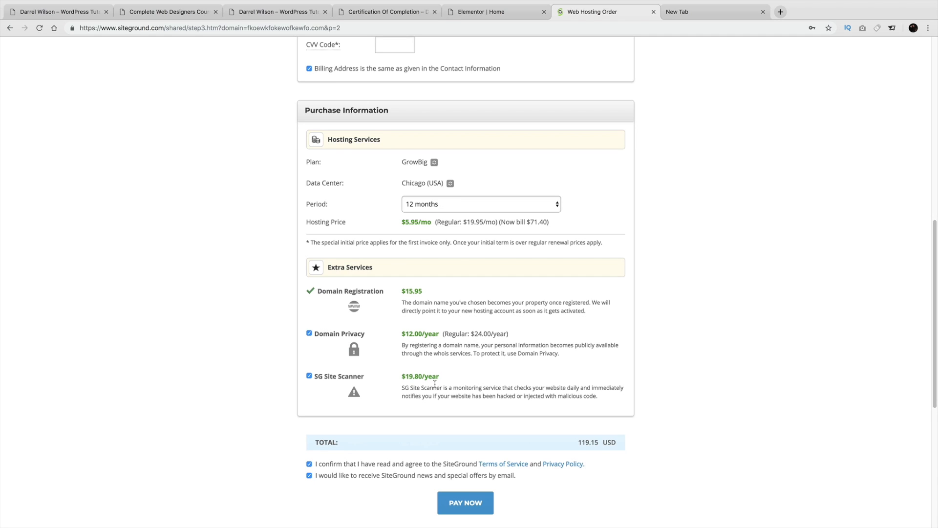
pyautogui.scroll(-3, 432, 386)
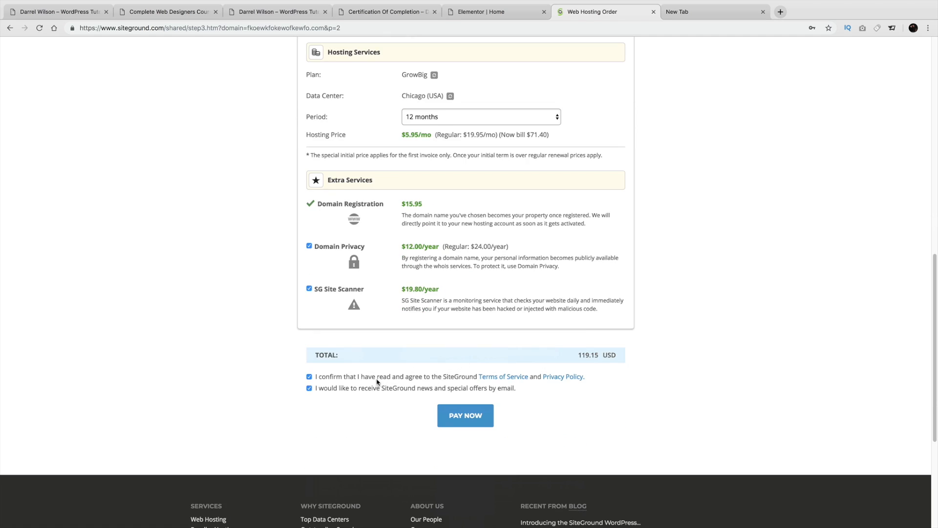
# Open the SiteGround Terms of Service from the order form, skim them and return to the hosting order
pyautogui.click(504, 377)
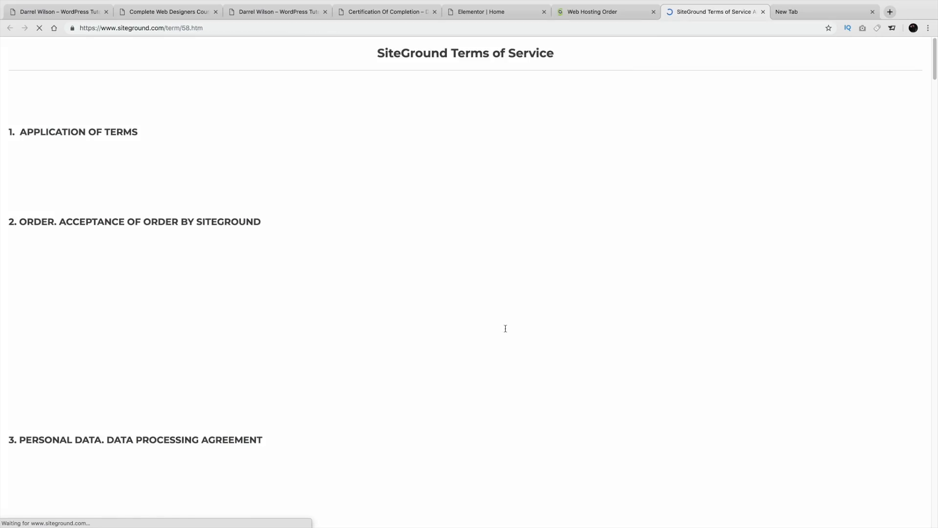
pyautogui.scroll(-20, 535, 204)
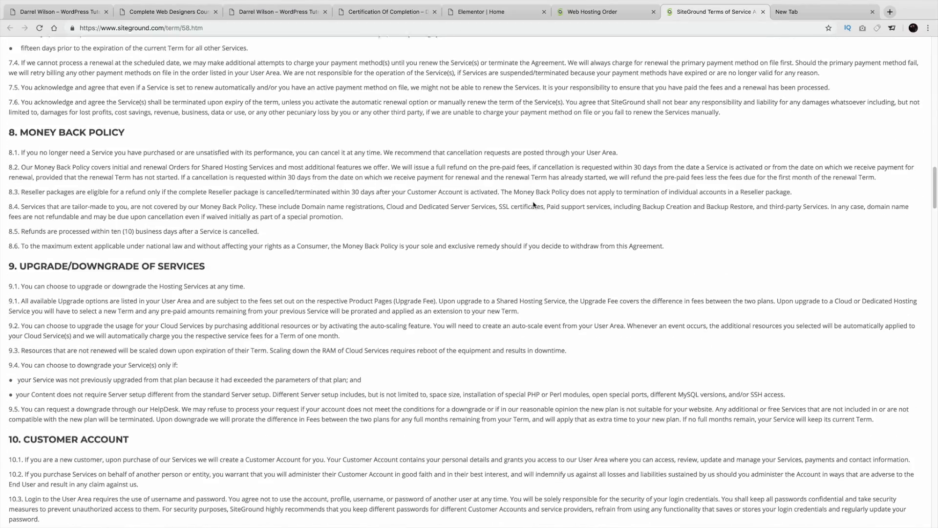
pyautogui.scroll(-20, 534, 205)
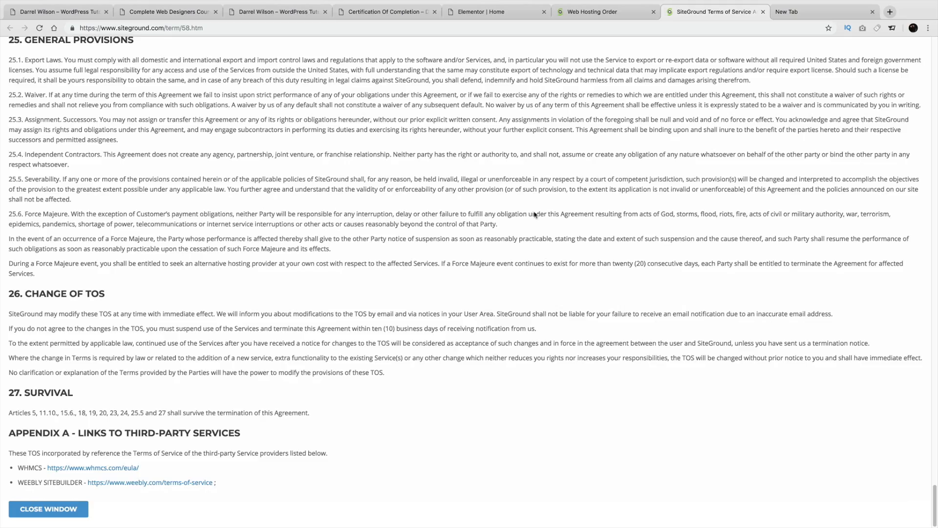
pyautogui.scroll(20, 535, 214)
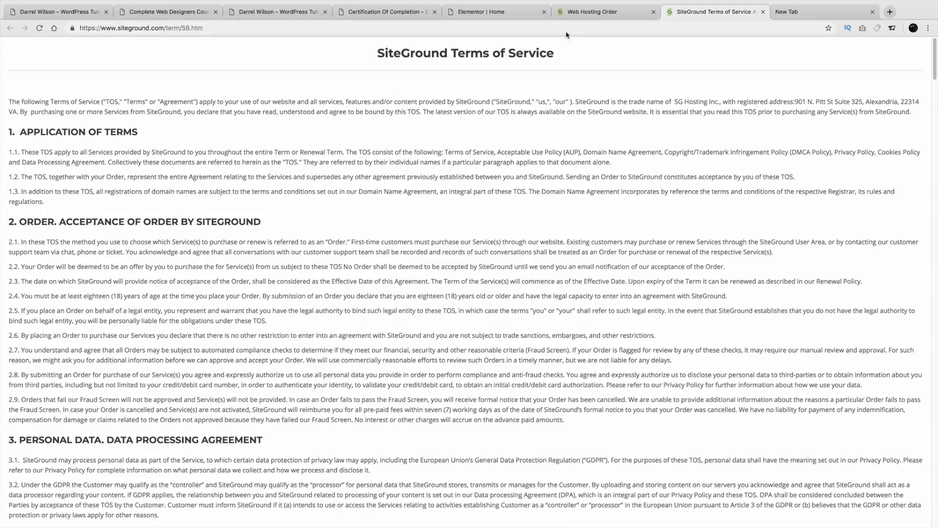
pyautogui.click(570, 16)
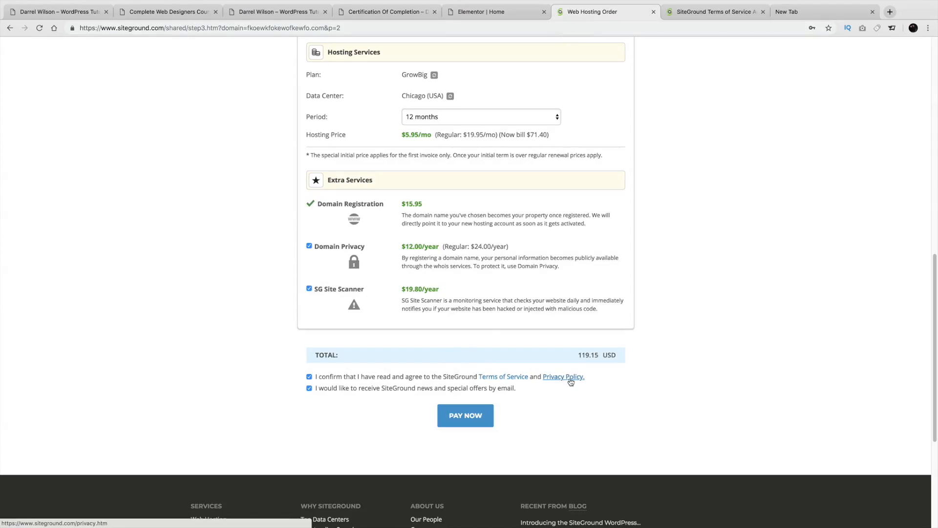
# Try to submit the hosting order for payment
pyautogui.click(470, 419)
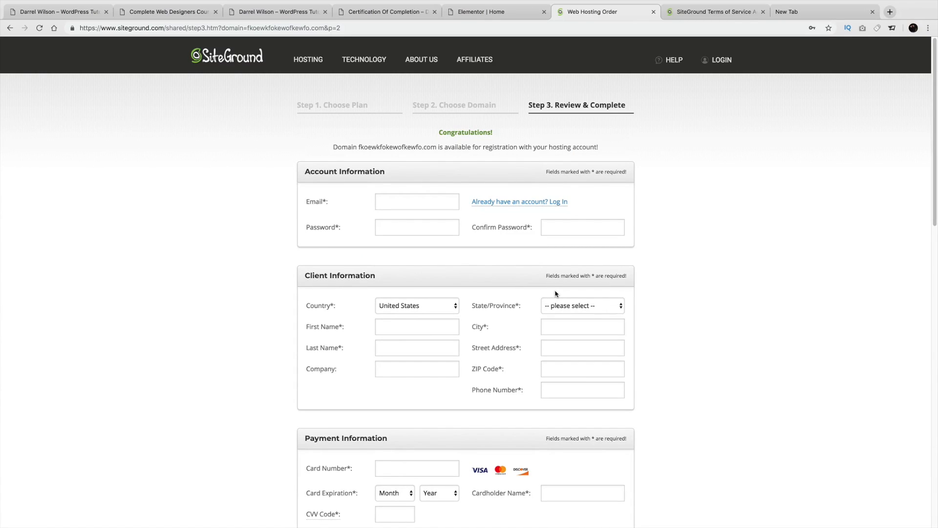
pyautogui.click(711, 12)
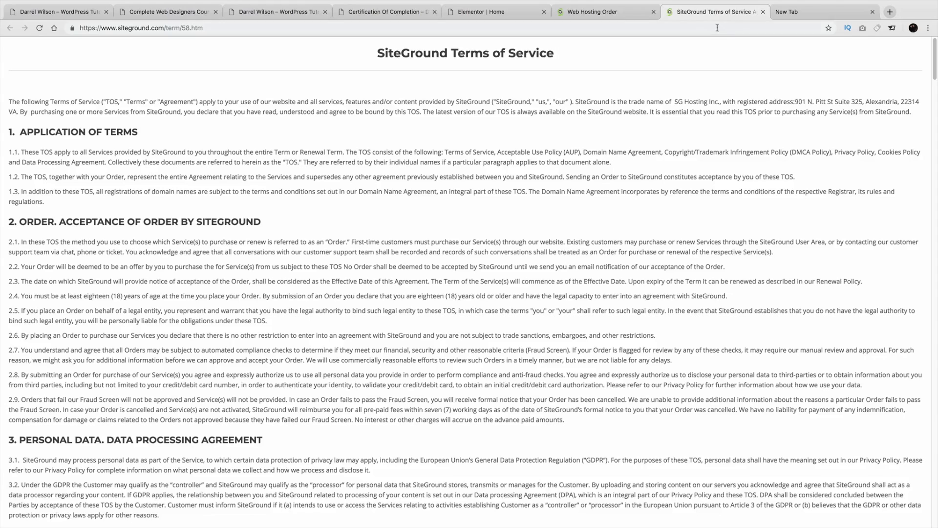
pyautogui.click(619, 16)
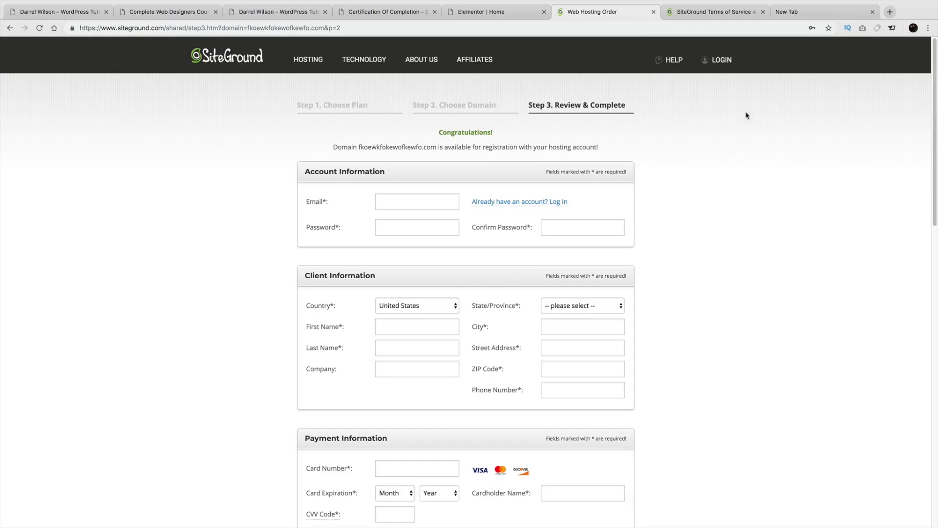
# Log in to the SiteGround user area with the existing account's e-mail and saved password
pyautogui.click(719, 62)
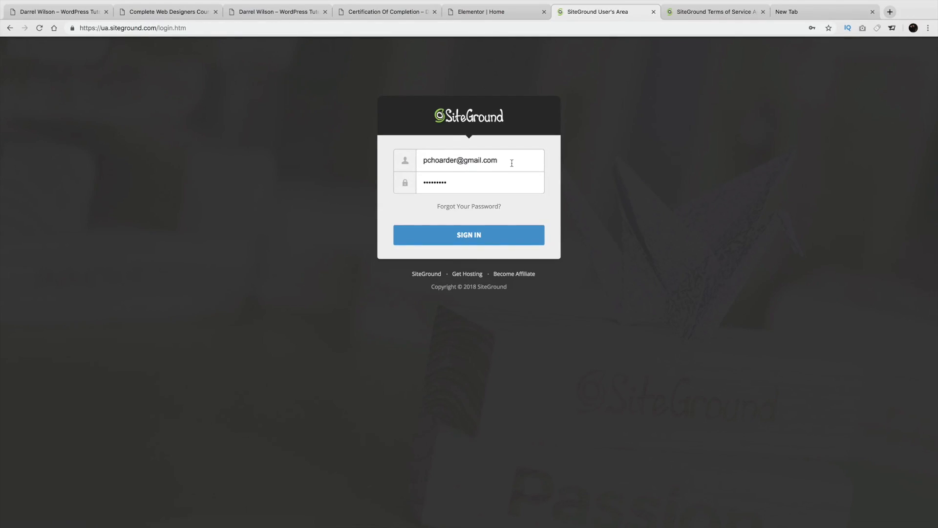
pyautogui.click(512, 163)
pyautogui.click(490, 217)
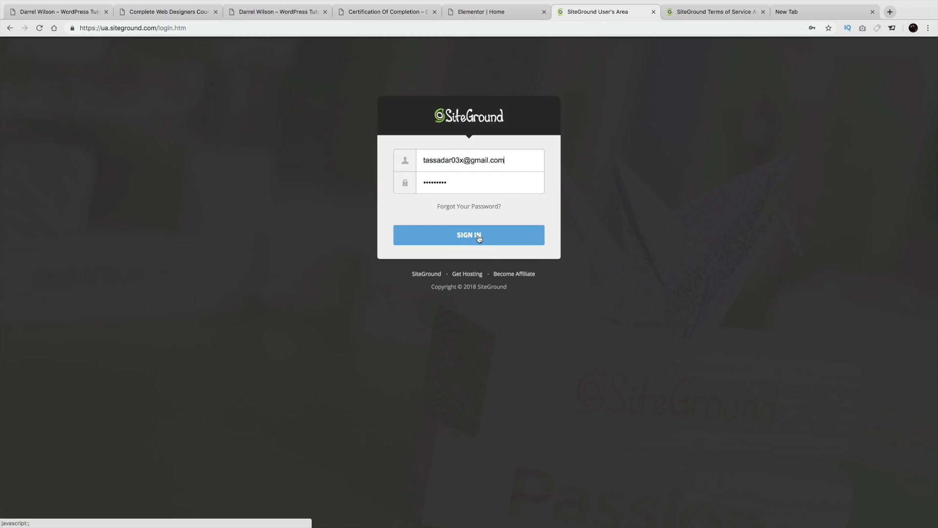
pyautogui.click(479, 237)
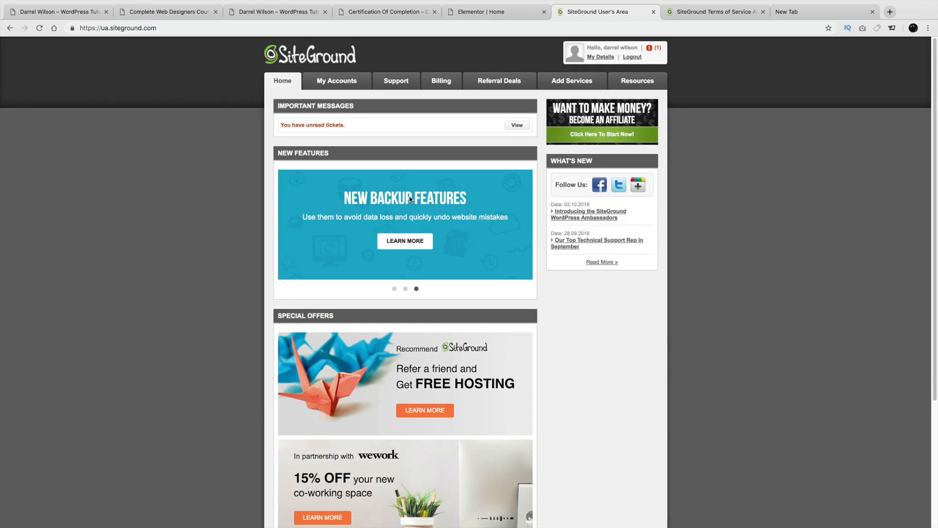
# Look over the user area's home page, find the gurlez.com hosting account and open its cPanel
pyautogui.scroll(-5, 410, 198)
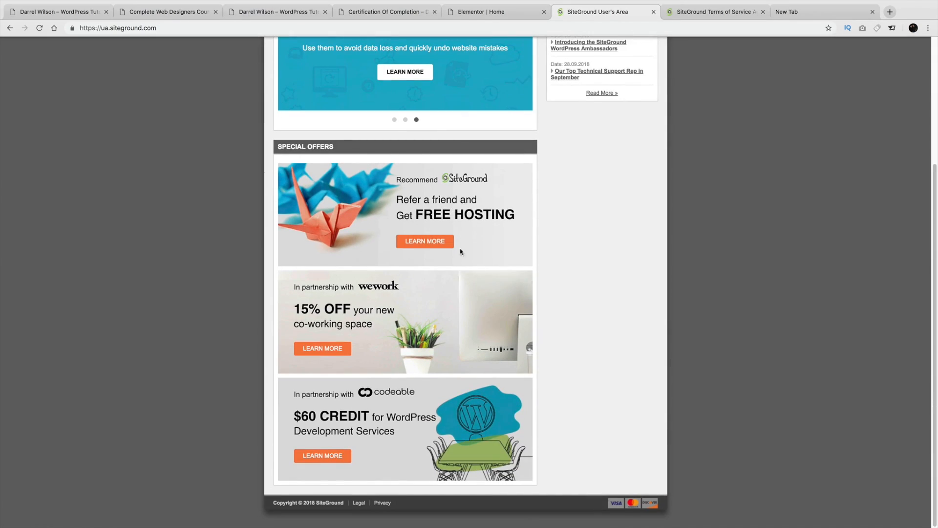
pyautogui.scroll(5, 459, 252)
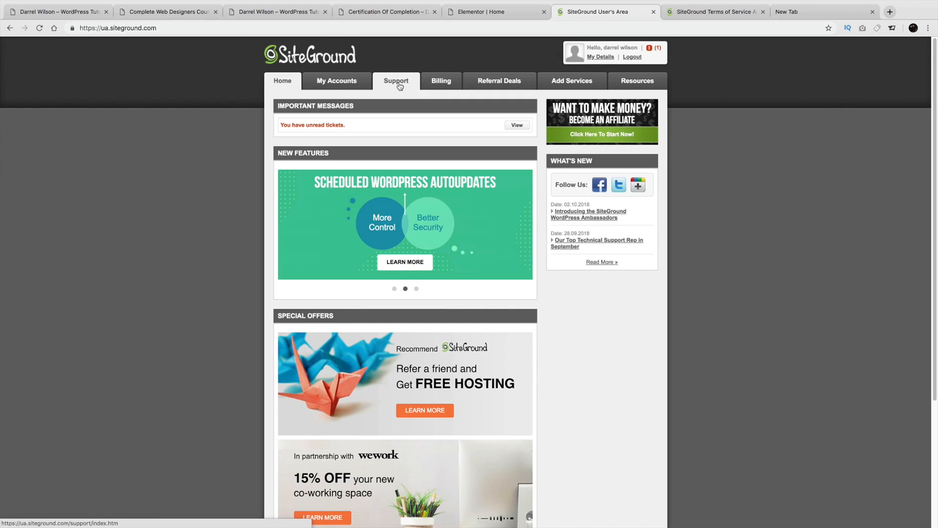
pyautogui.click(336, 83)
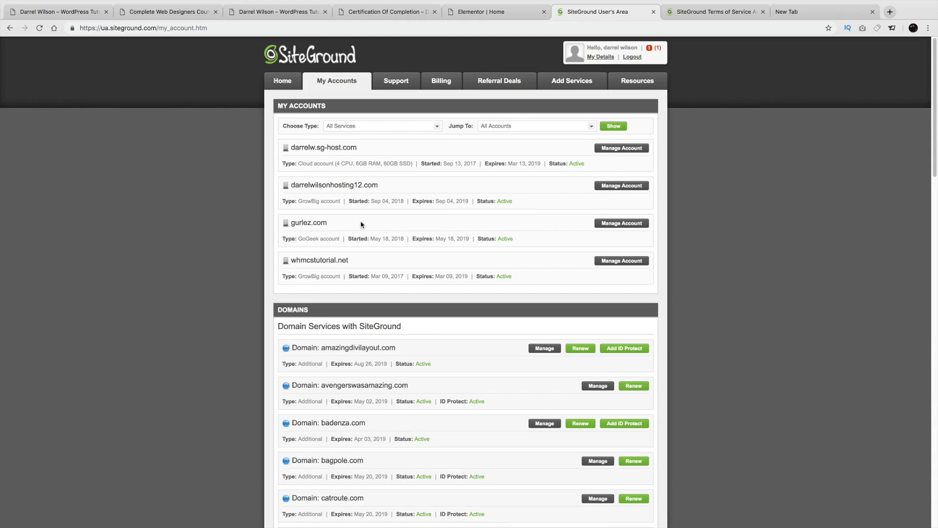
pyautogui.moveTo(291, 222); pyautogui.dragTo(334, 226)
pyautogui.click(605, 224)
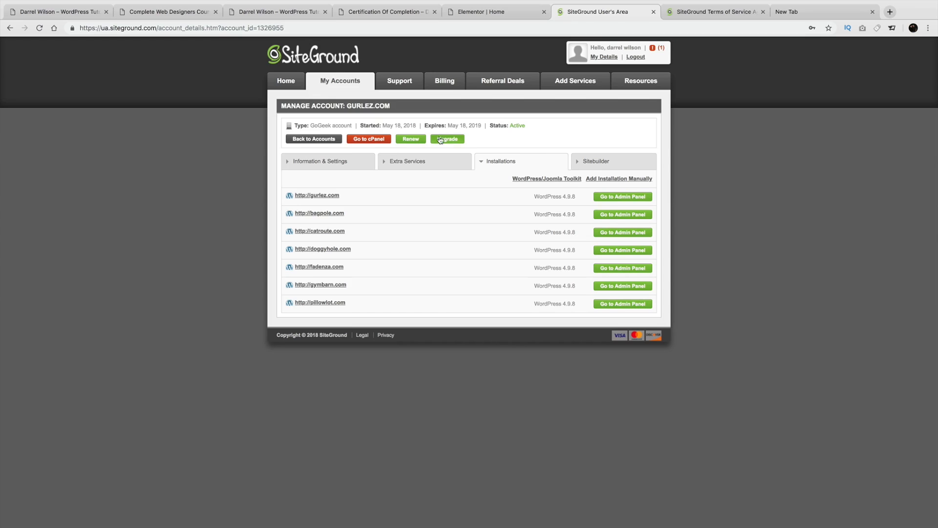
pyautogui.click(374, 139)
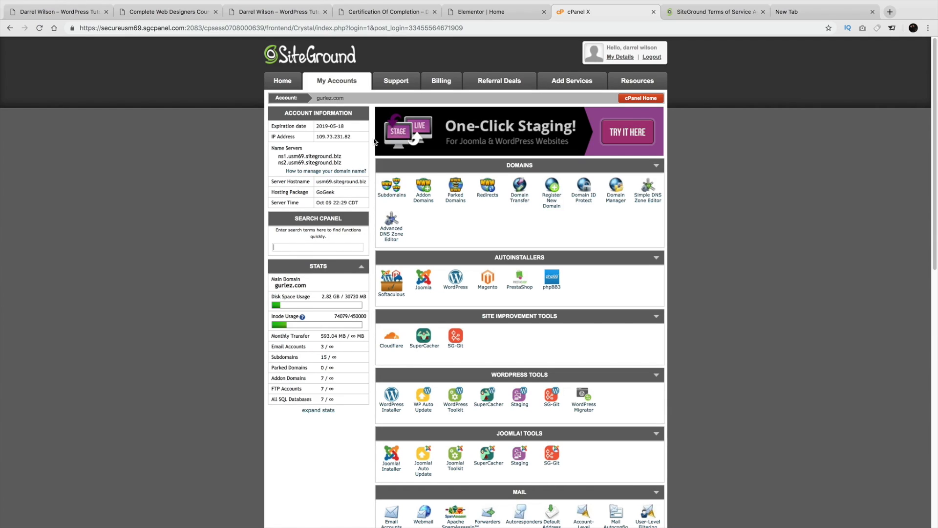
# Start a new WordPress installation from the cPanel autoinstallers and choose yadenza.com as the domain
pyautogui.click(460, 280)
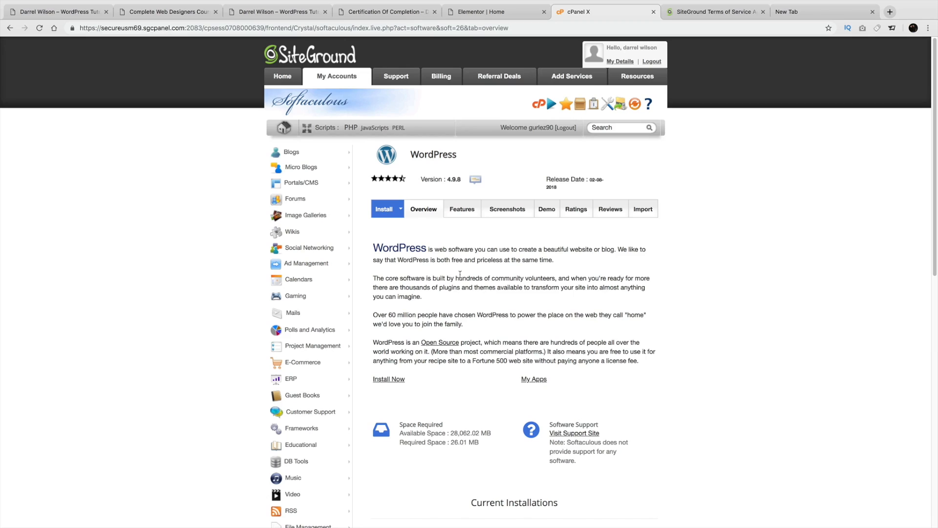
pyautogui.scroll(-2, 459, 274)
pyautogui.scroll(-2, 461, 271)
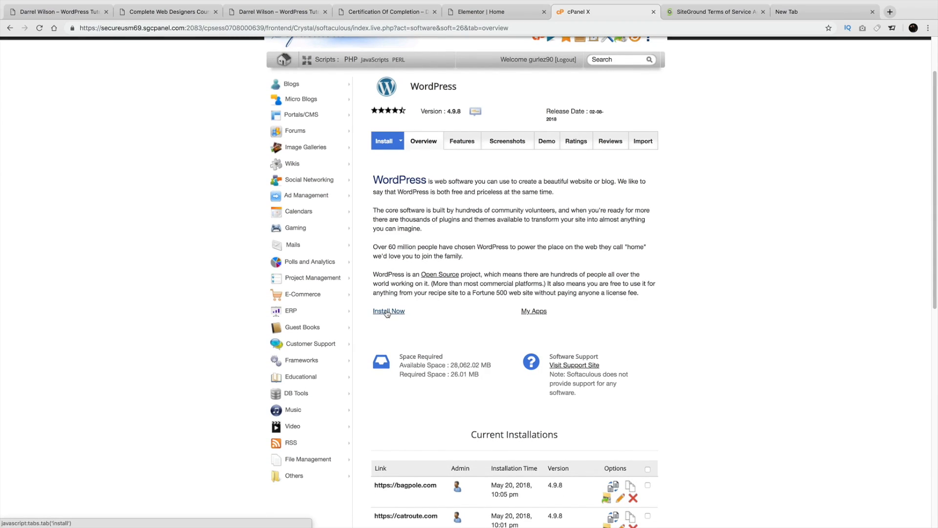
pyautogui.click(388, 312)
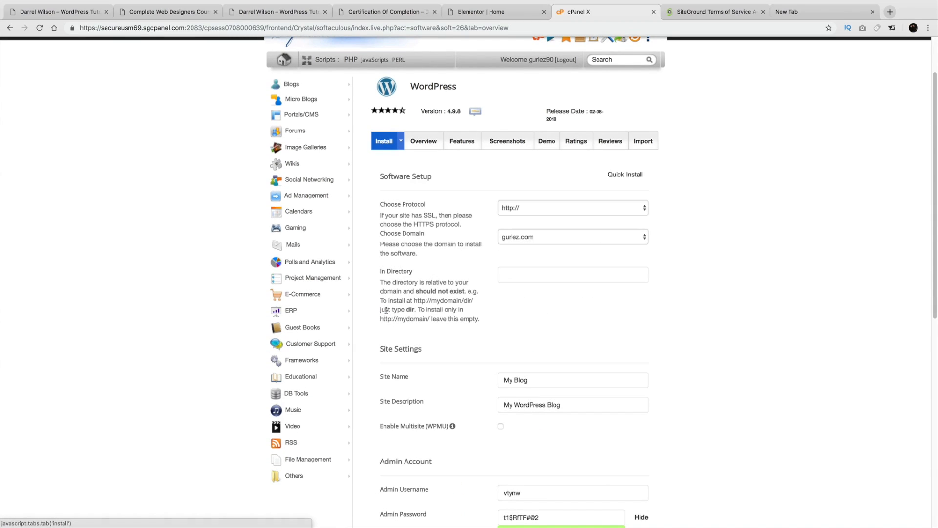
pyautogui.click(519, 237)
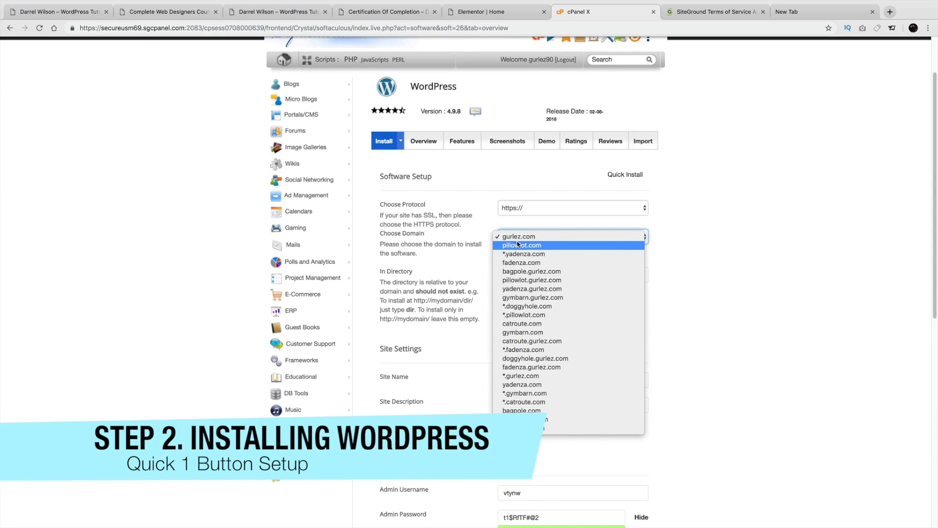
pyautogui.click(523, 386)
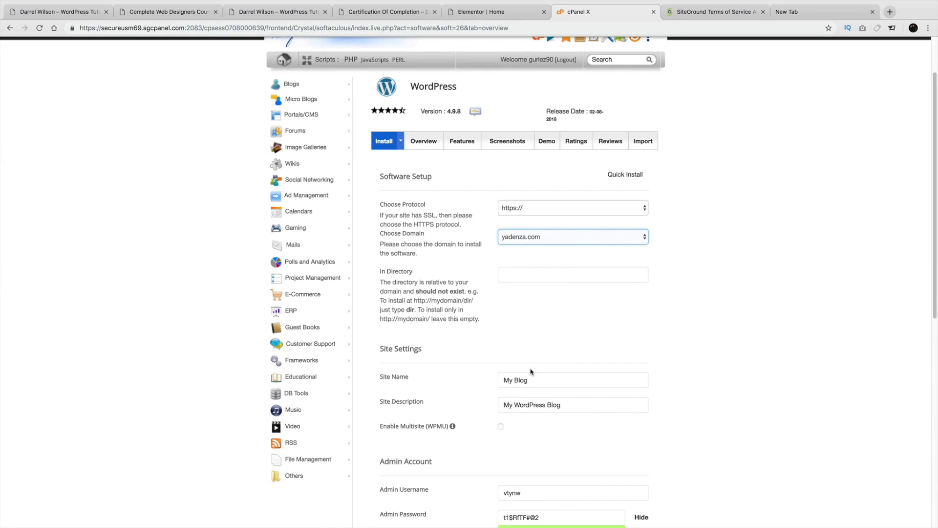
# Set the site name to the owner's full name and the site description to "Learn Everything"
pyautogui.scroll(-3, 534, 294)
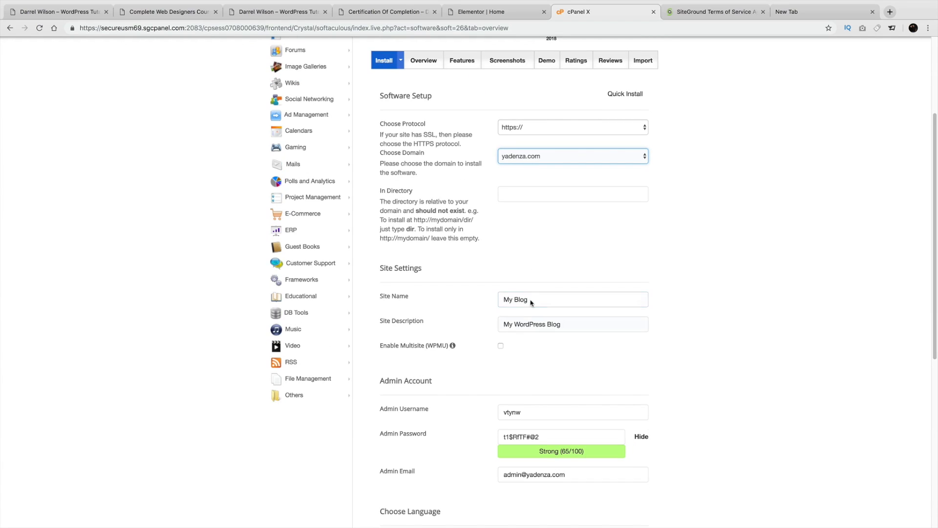
pyautogui.moveTo(500, 300); pyautogui.dragTo(553, 301)
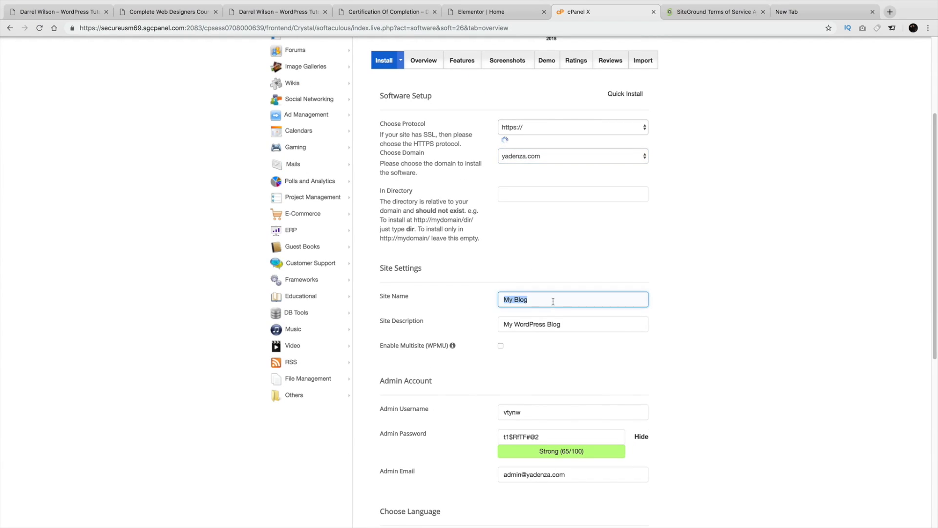
pyautogui.write('Darrel Wilson')
pyautogui.press('Tab')
pyautogui.write('Learn Eve')
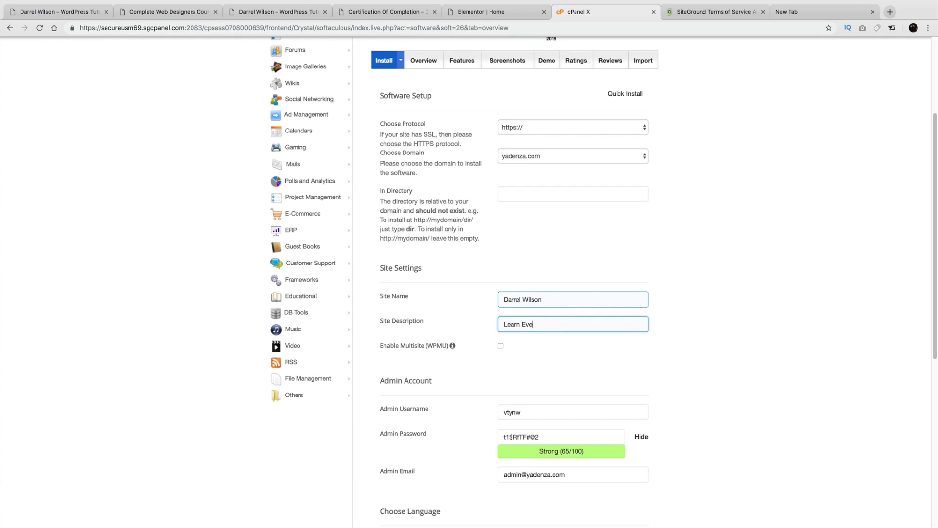
pyautogui.write('rything')
# Replace the generated admin username and the admin password with custom ones in the Admin Account settings
pyautogui.scroll(-3, 553, 301)
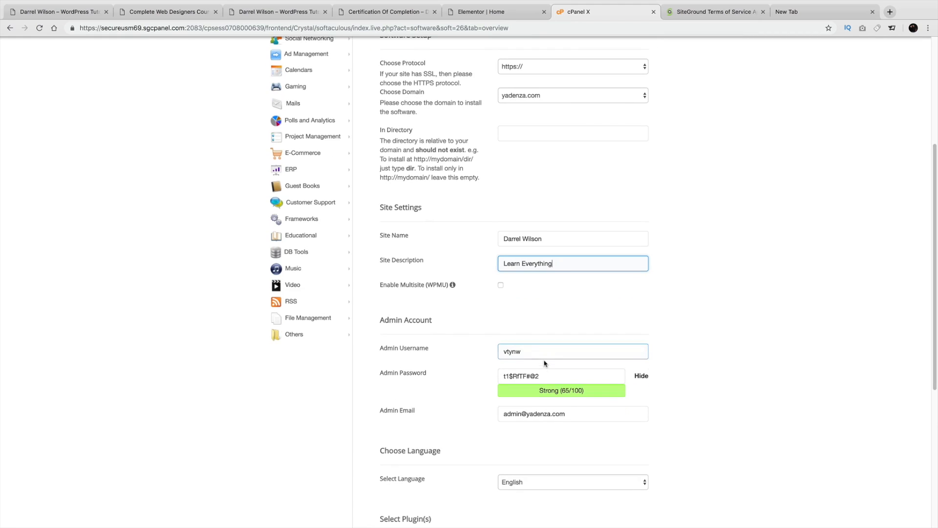
pyautogui.doubleClick(546, 350)
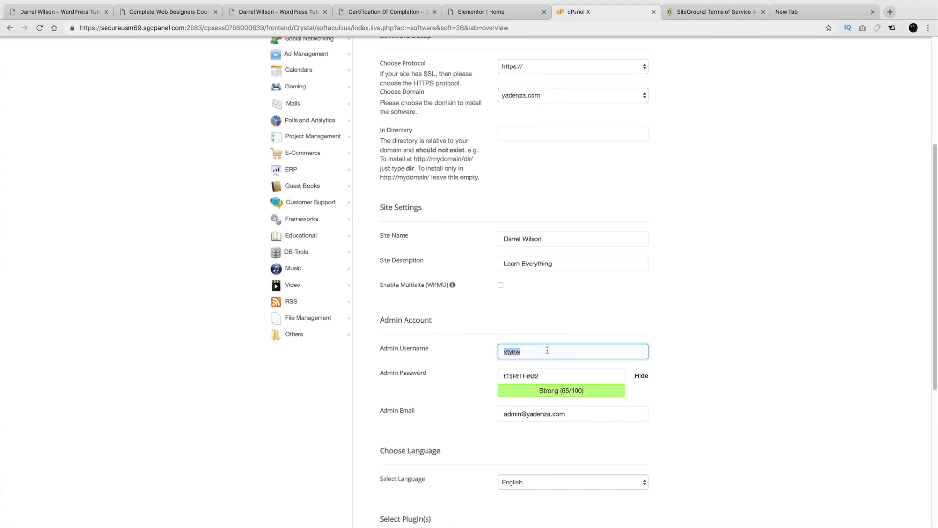
pyautogui.press('Tab')
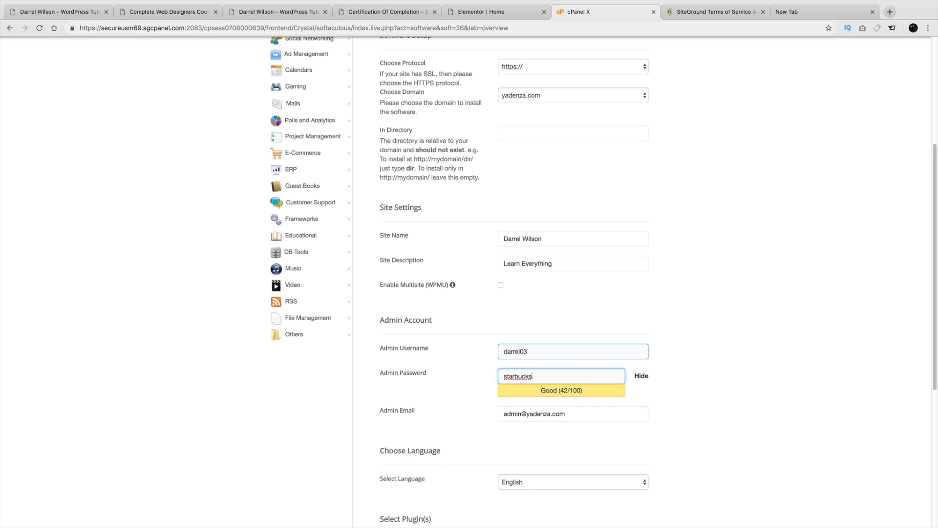
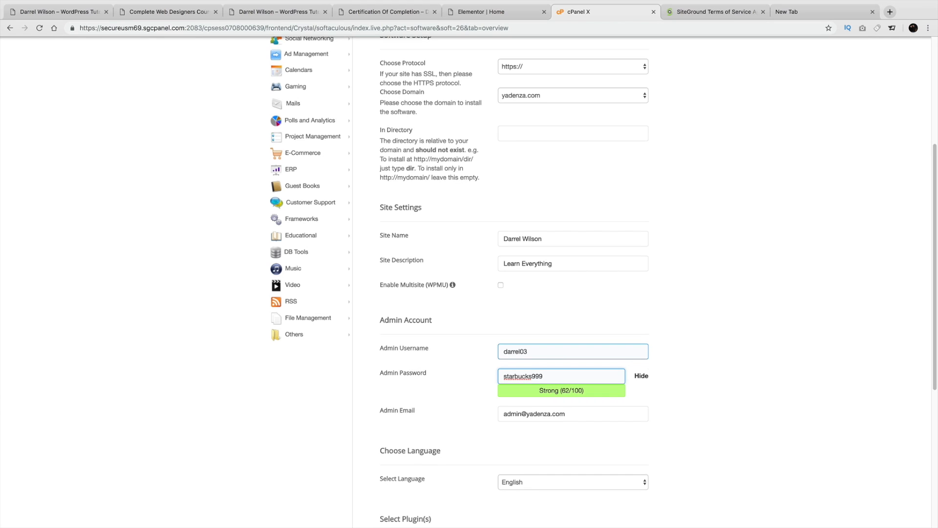
# Replace the default admin e-mail with the owner's e-mail address
pyautogui.scroll(-3, 546, 350)
pyautogui.click(565, 271)
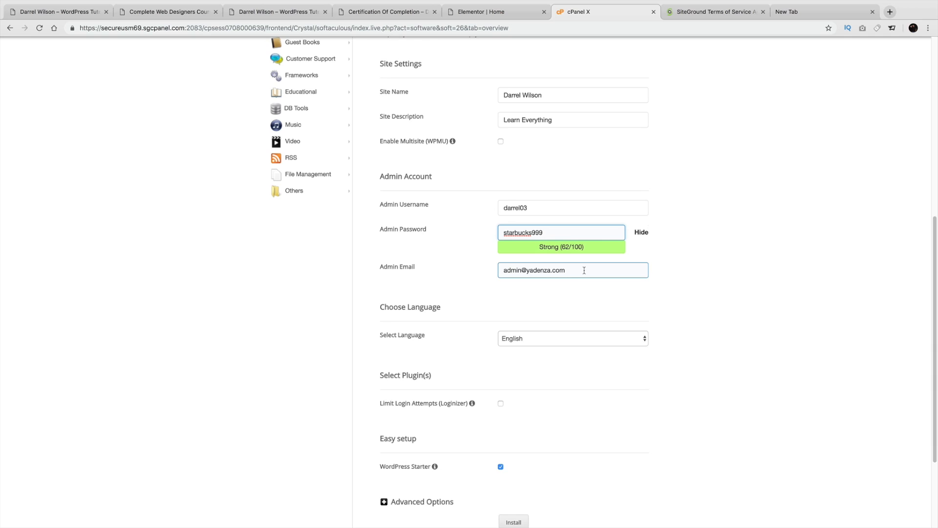
pyautogui.tripleClick(584, 271)
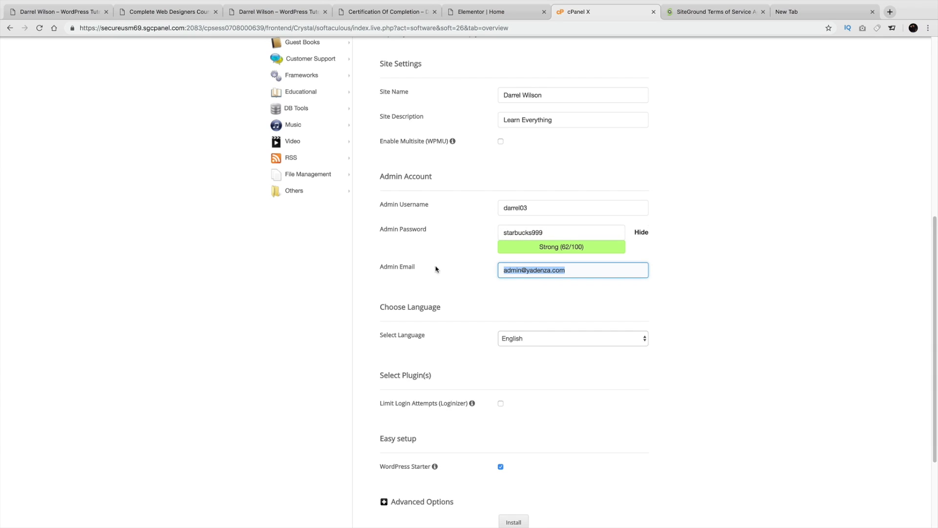
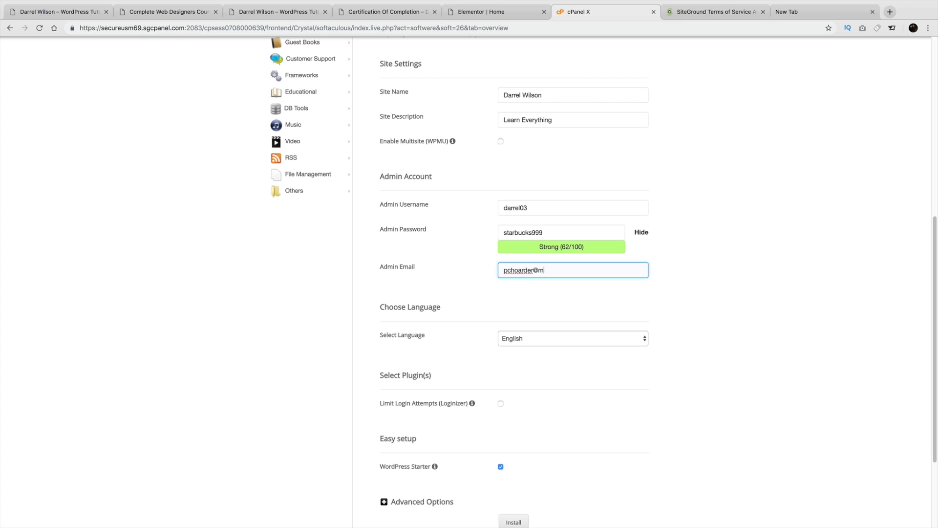
pyautogui.click(535, 303)
# Disable the WordPress Starter easy setup and run the WordPress installation
pyautogui.scroll(-2, 534, 302)
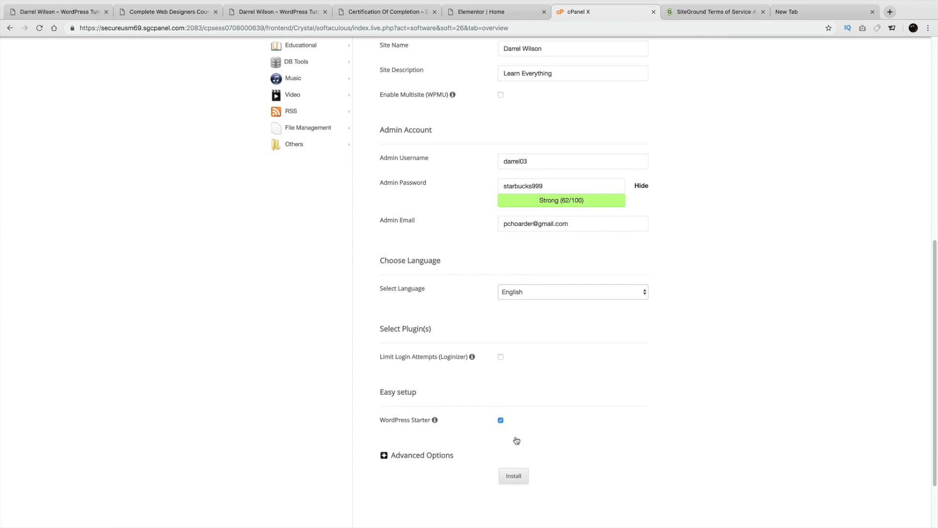
pyautogui.scroll(-1, 516, 441)
pyautogui.moveTo(436, 407)
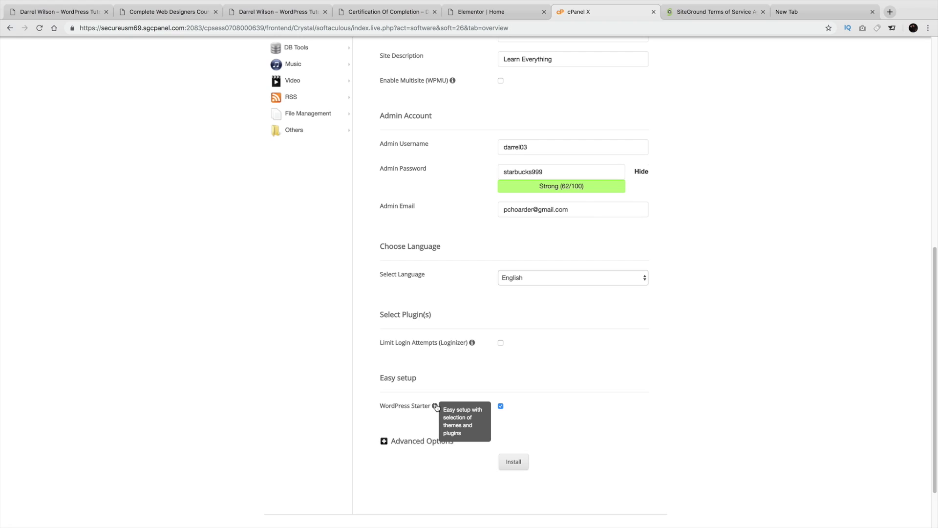
pyautogui.click(500, 405)
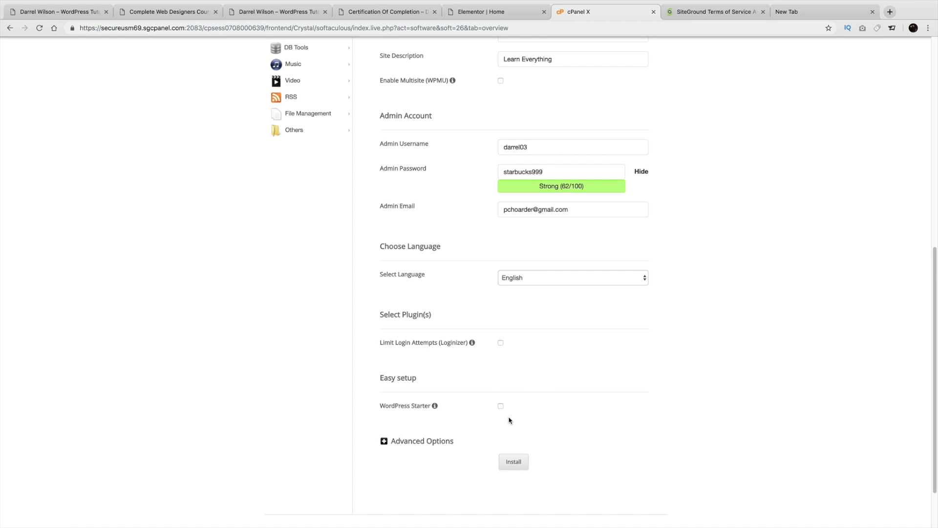
pyautogui.click(519, 464)
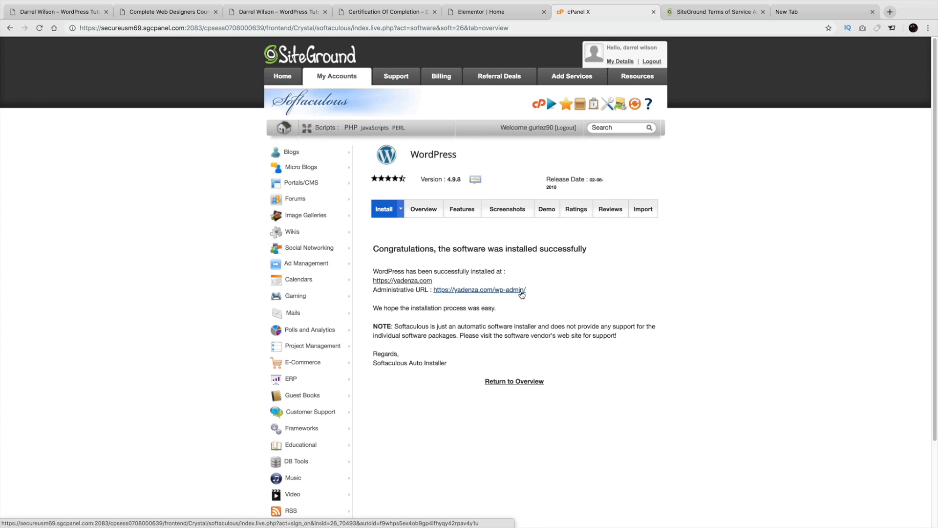
# Open the new site's WordPress dashboard through its administrative URL and dismiss the Personal Data and Privacy notice
pyautogui.click(495, 290)
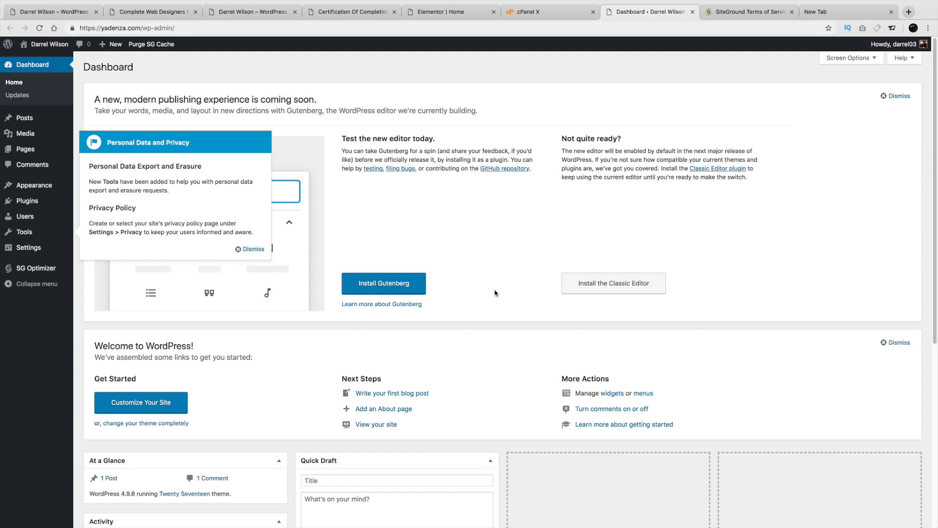
pyautogui.click(253, 249)
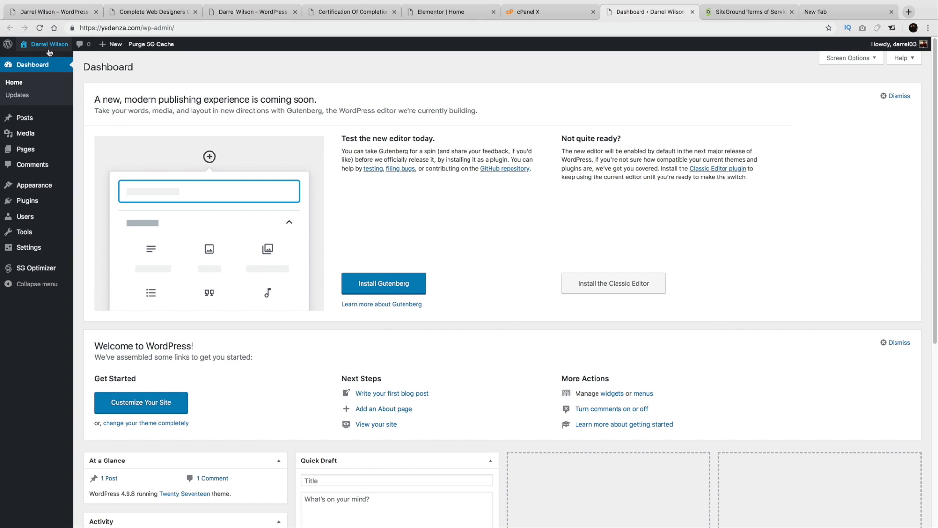
# Visit the new site's front page and look through its default theme and posts
pyautogui.click(41, 63)
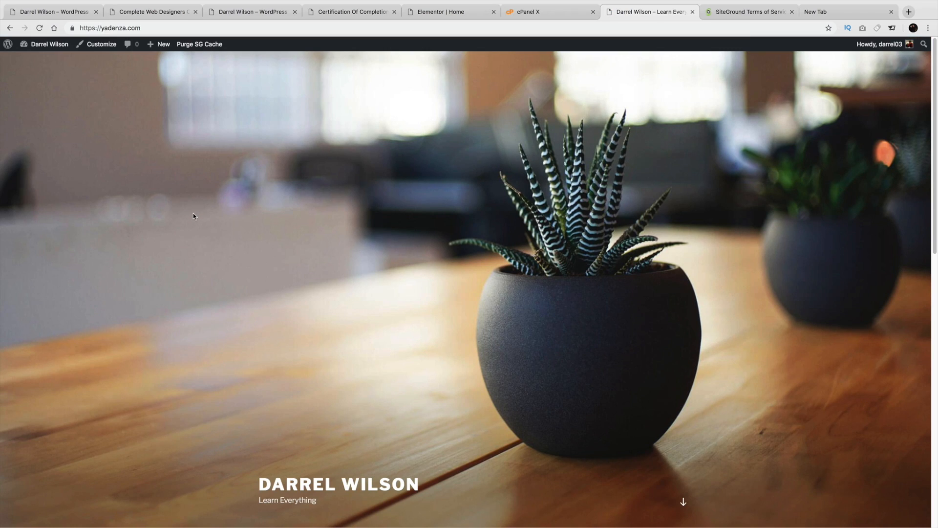
pyautogui.scroll(-8, 256, 249)
pyautogui.scroll(-5, 257, 251)
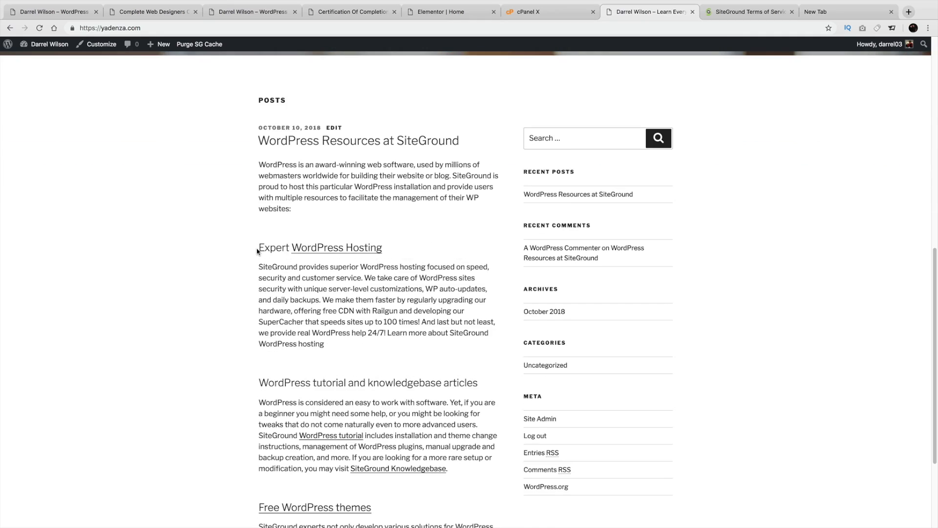
pyautogui.scroll(13, 273, 264)
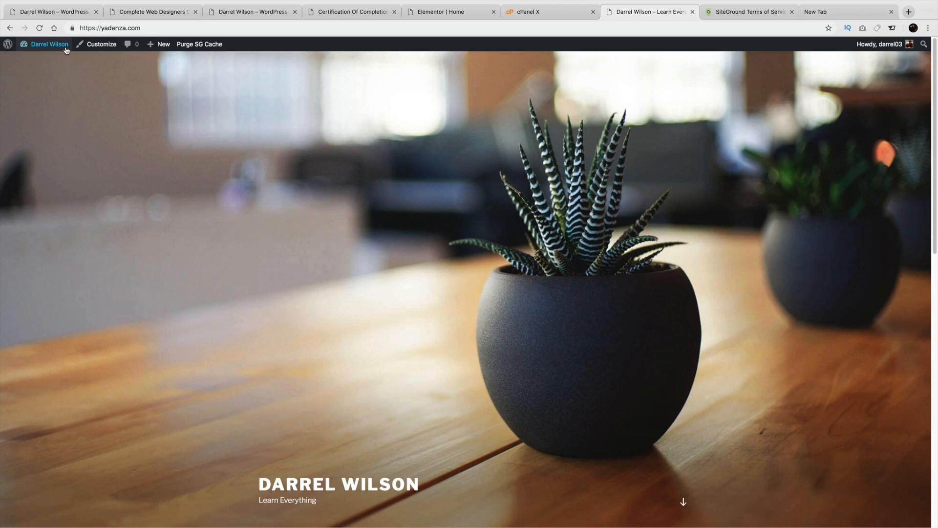
# Return to the site's WordPress dashboard and open the list of installed plugins
pyautogui.click(59, 61)
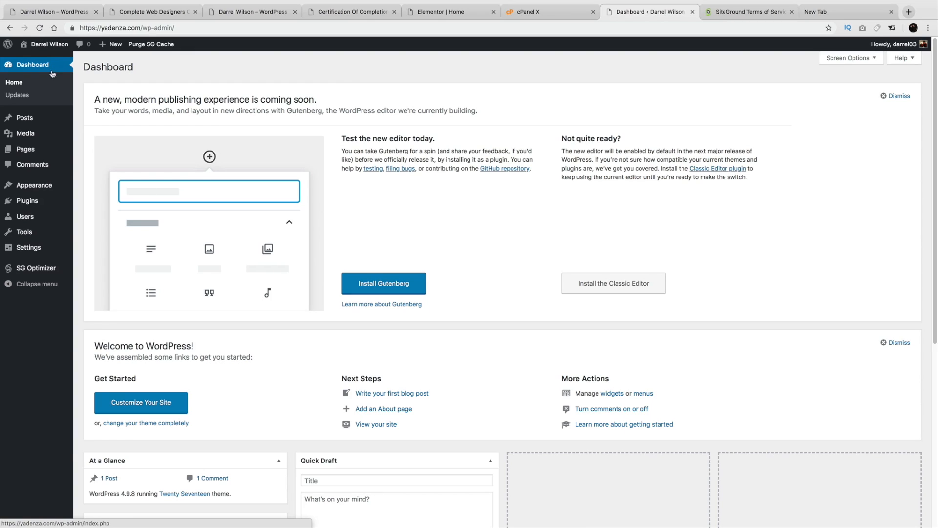
pyautogui.moveTo(43, 149)
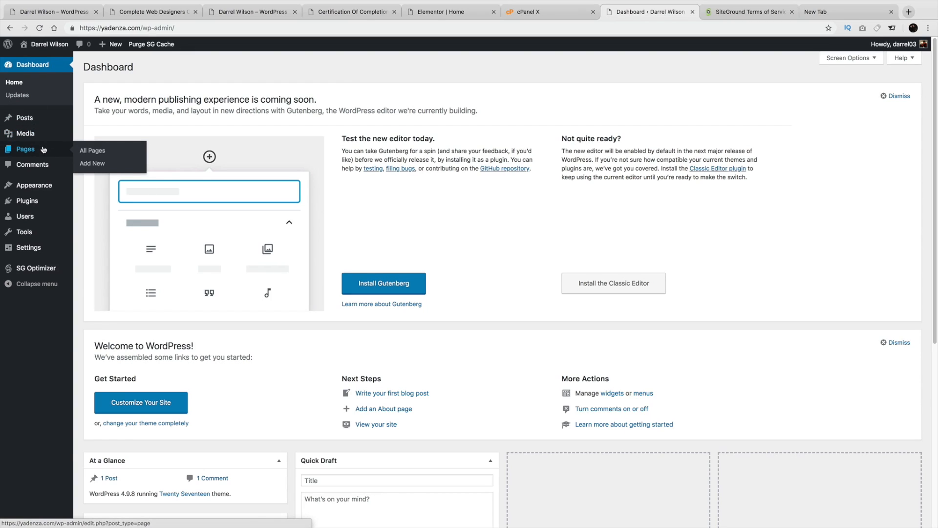
pyautogui.moveTo(45, 240)
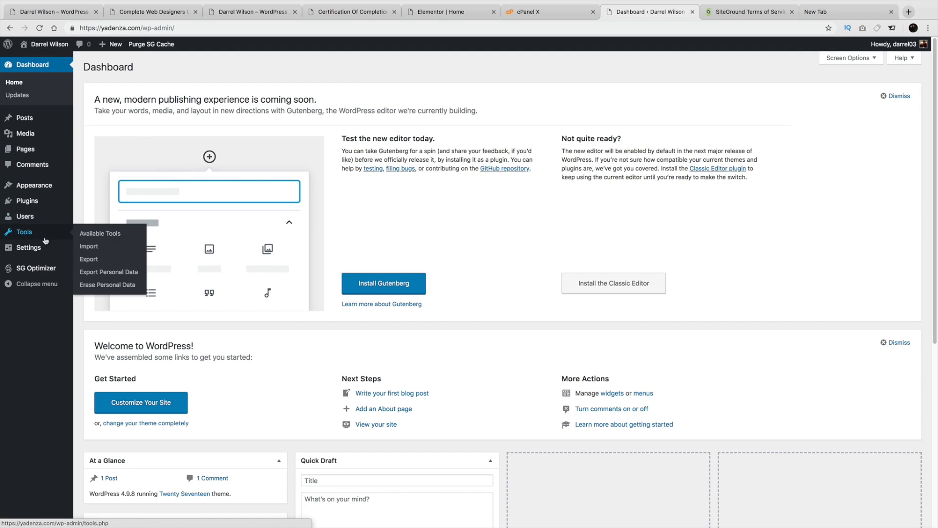
pyautogui.moveTo(46, 207)
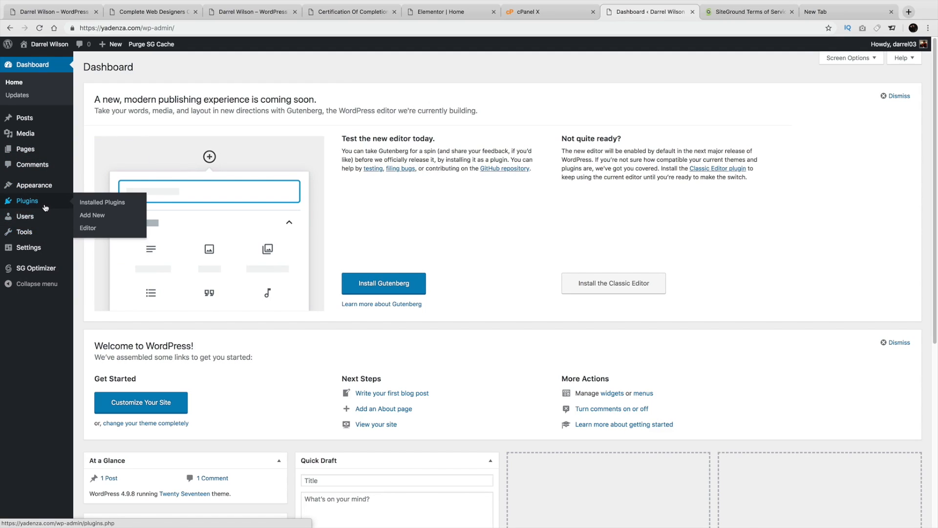
pyautogui.click(81, 204)
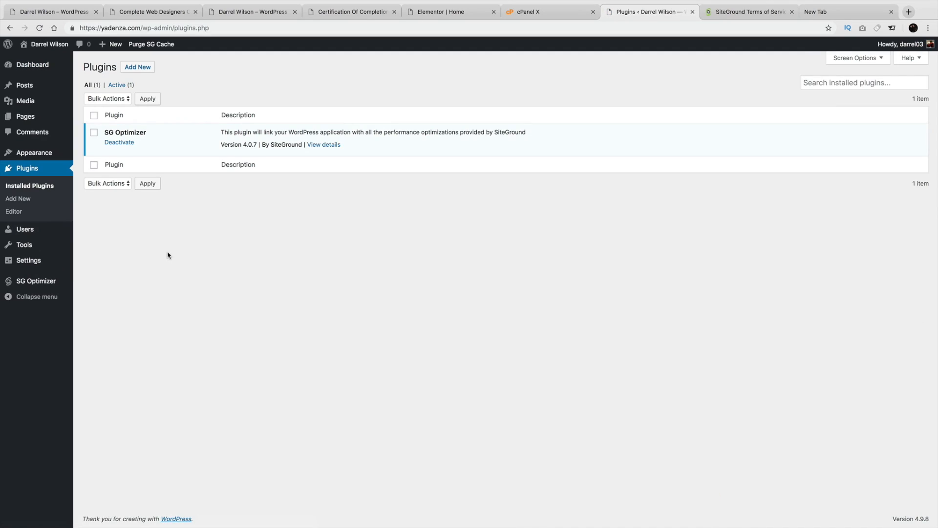
# Browse the popular plugins available to add to the site
pyautogui.click(27, 201)
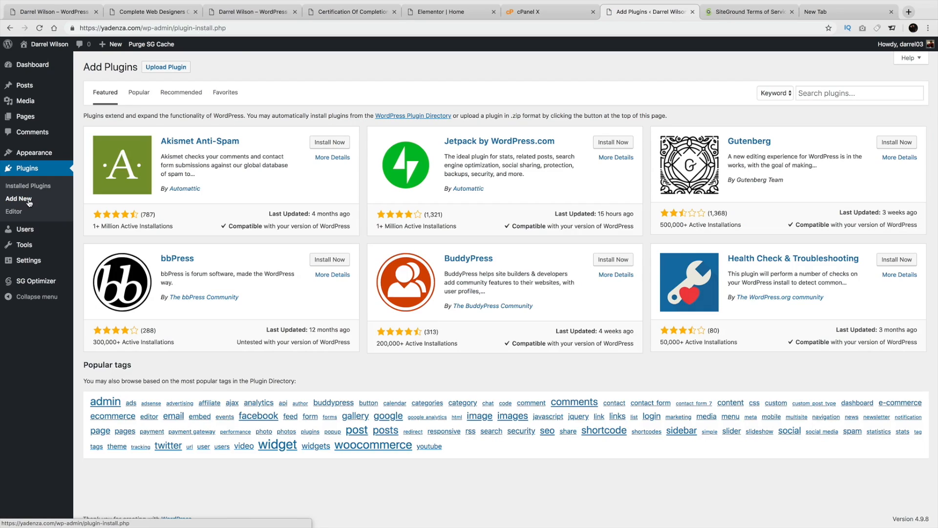
pyautogui.click(139, 93)
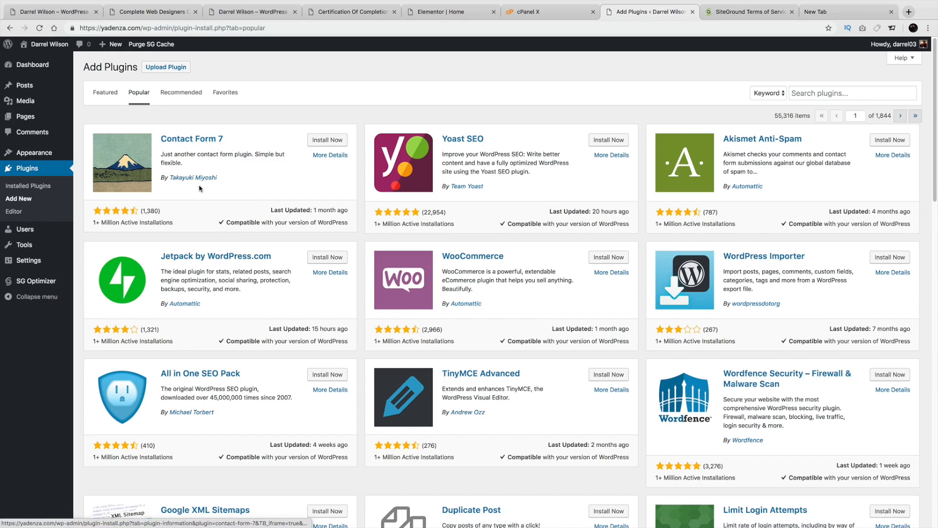
pyautogui.scroll(-1, 199, 188)
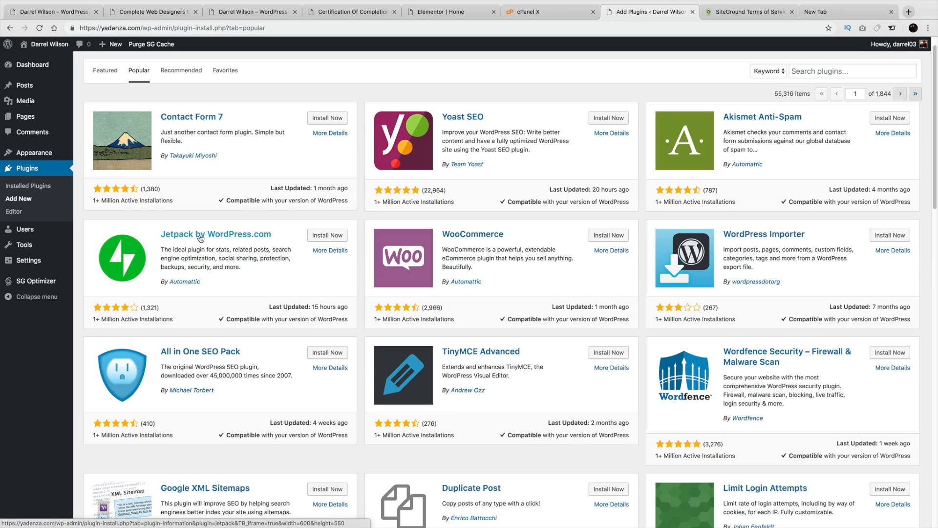
pyautogui.scroll(-1, 200, 238)
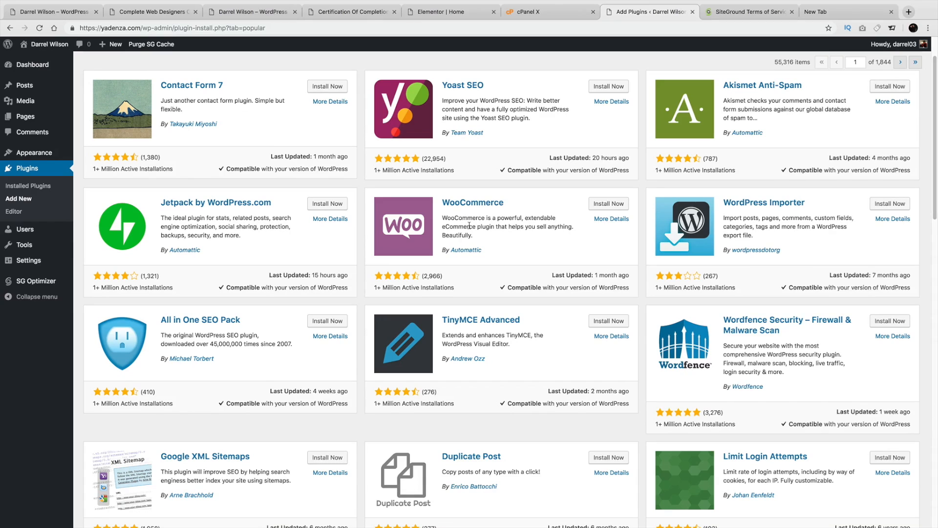
pyautogui.scroll(-5, 469, 225)
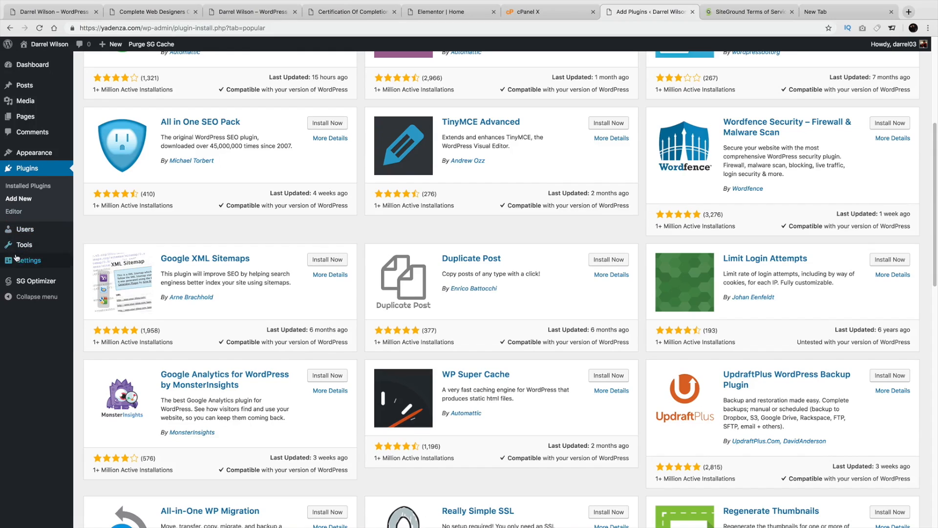
# Set the site's permalink structure to Post name and save the change
pyautogui.moveTo(20, 263)
pyautogui.click(114, 325)
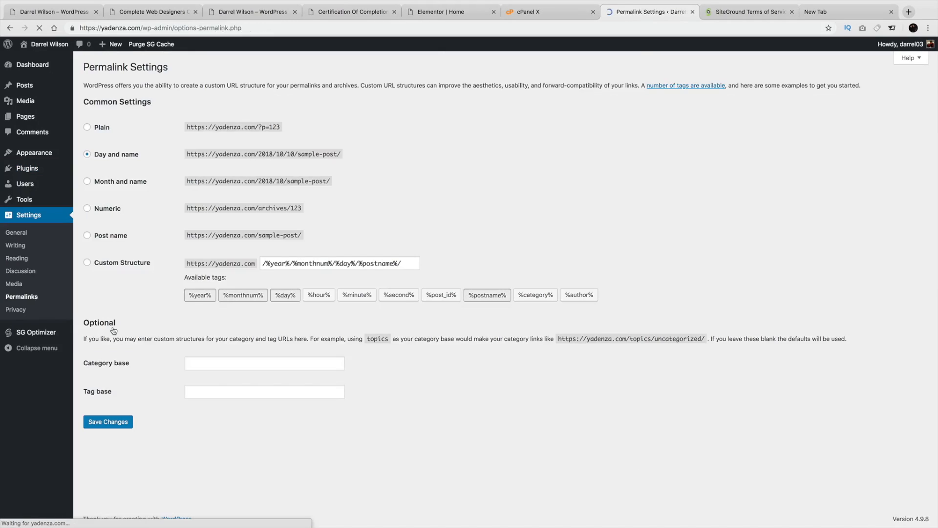
pyautogui.click(87, 236)
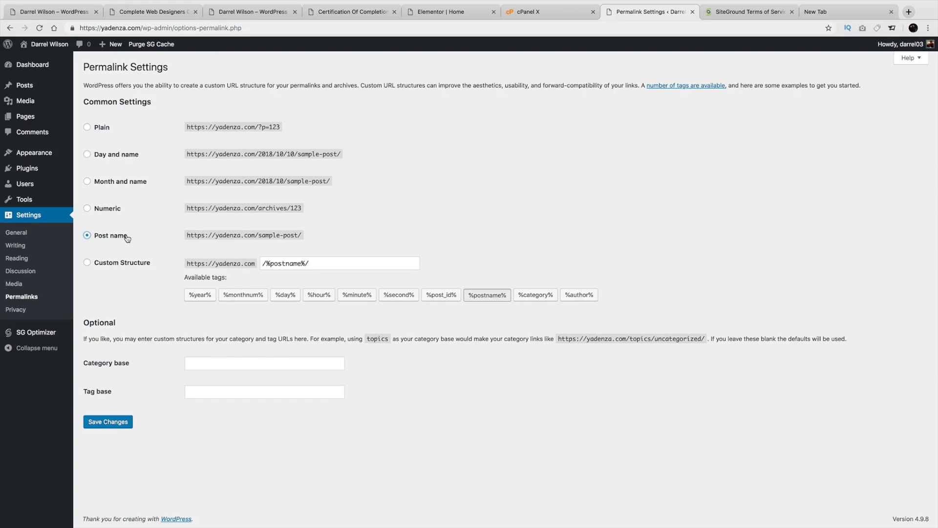
pyautogui.click(122, 426)
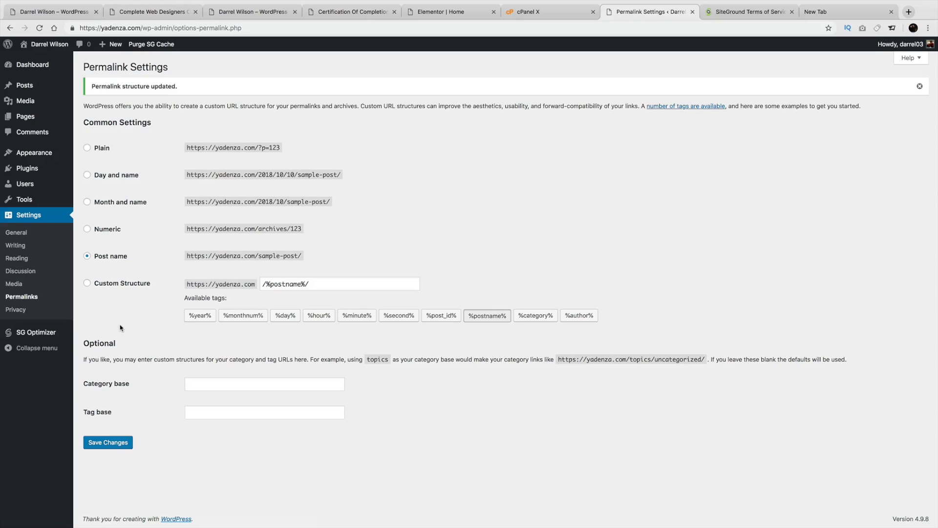
# Open your own user profile, try several admin color schemes and select Midnight
pyautogui.moveTo(34, 189)
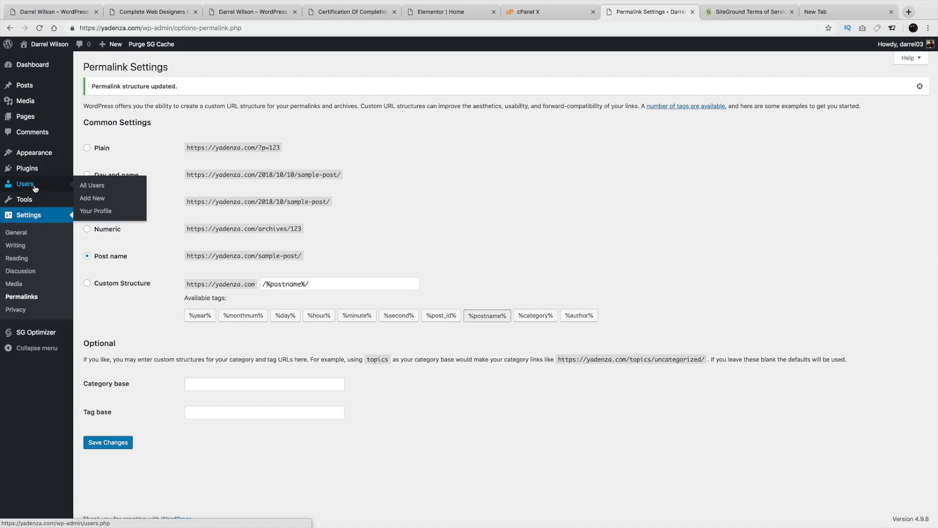
pyautogui.click(93, 213)
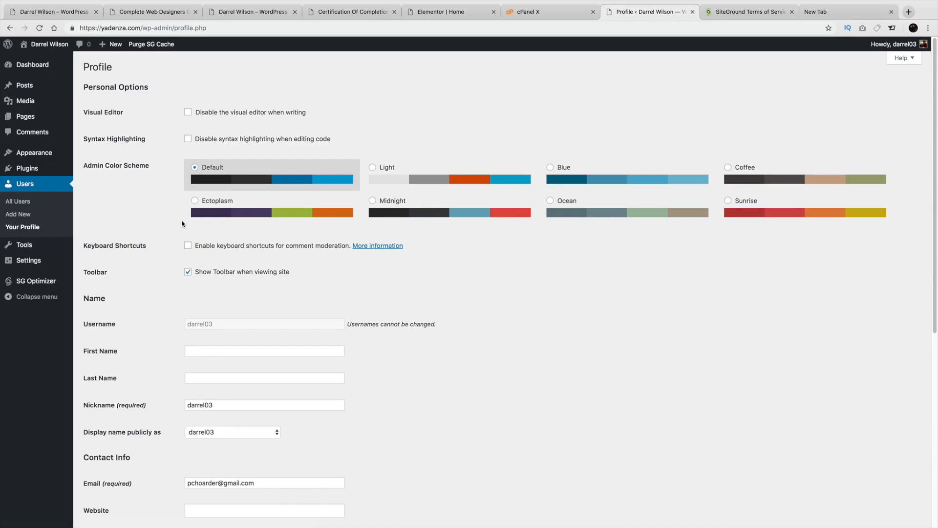
pyautogui.click(386, 179)
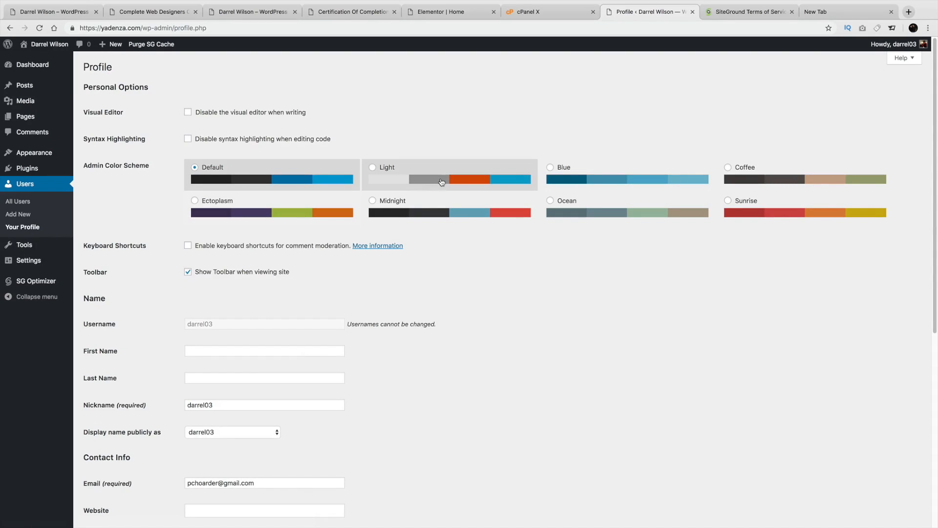
pyautogui.click(579, 180)
pyautogui.click(748, 180)
pyautogui.click(758, 207)
pyautogui.click(670, 206)
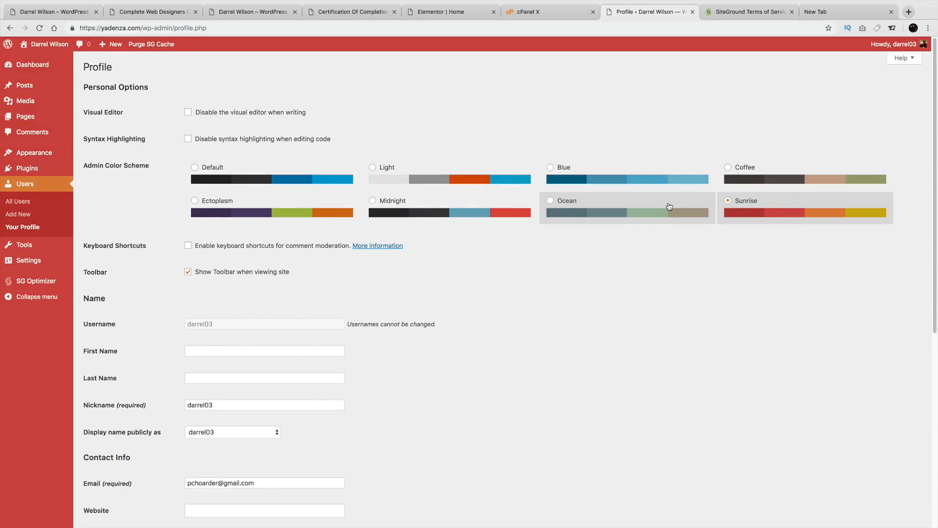
pyautogui.click(493, 205)
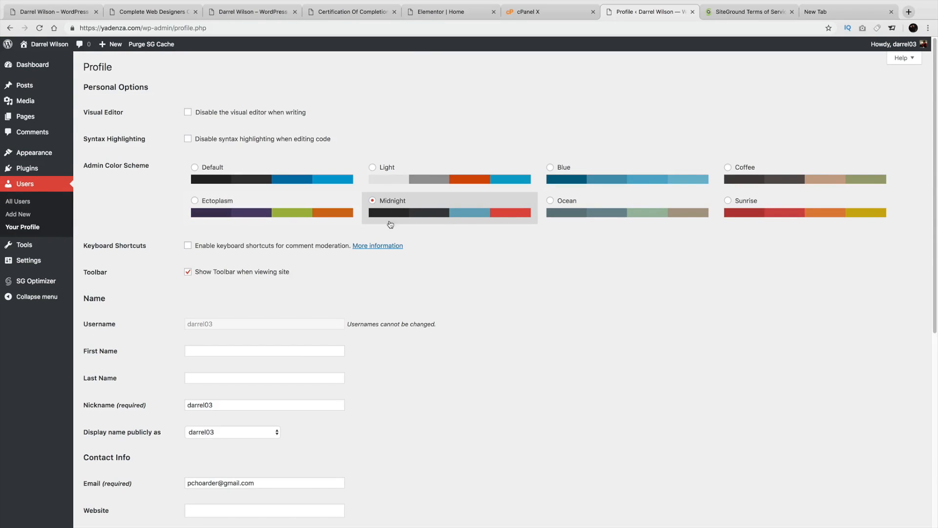
# Update the profile, discarding the generated new password, and visit the site's front page
pyautogui.scroll(-2, 571, 301)
pyautogui.scroll(-3, 568, 294)
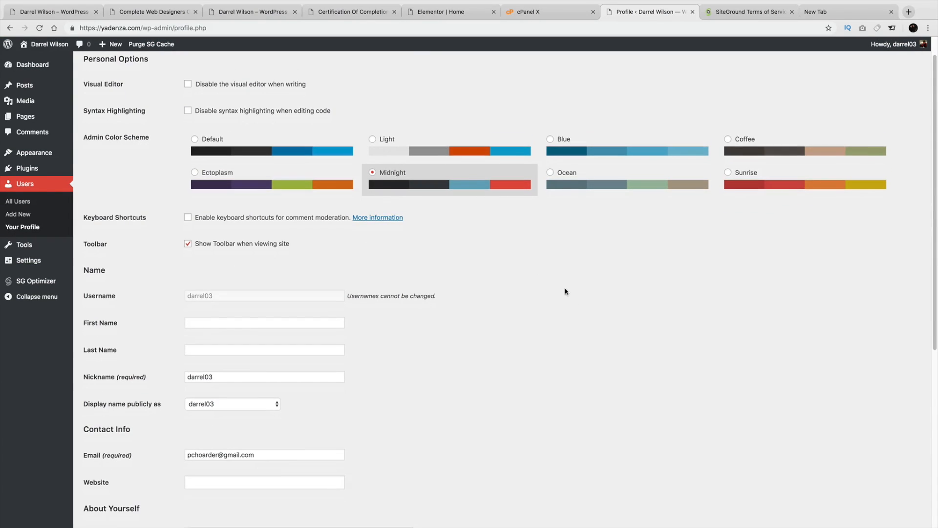
pyautogui.scroll(-8, 564, 292)
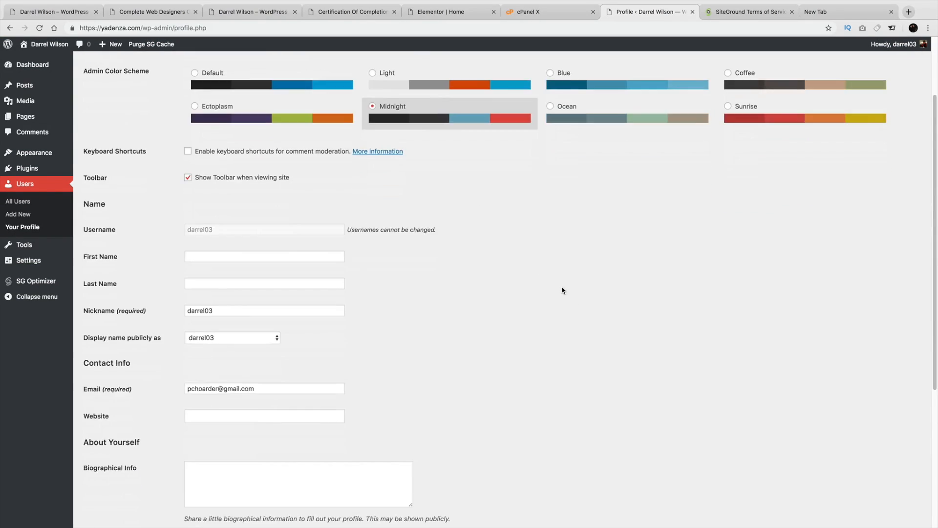
pyautogui.scroll(-3, 560, 292)
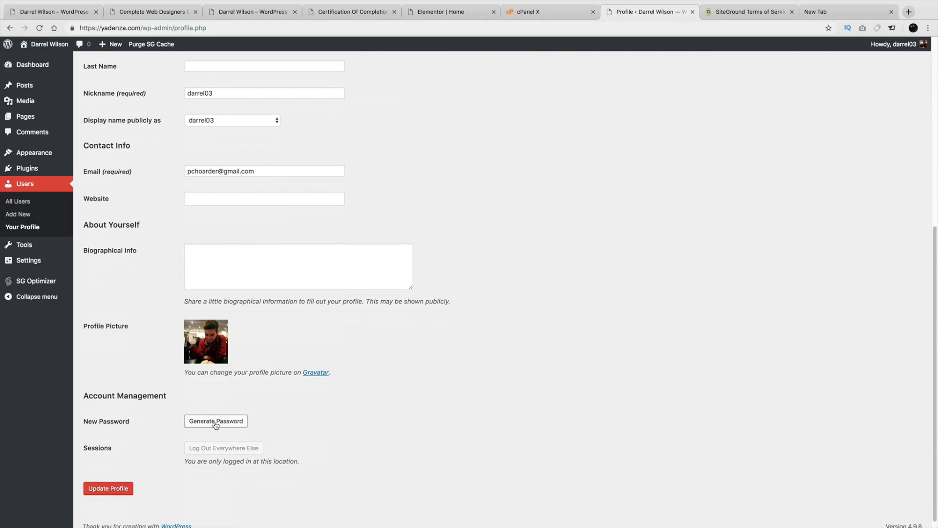
pyautogui.click(215, 421)
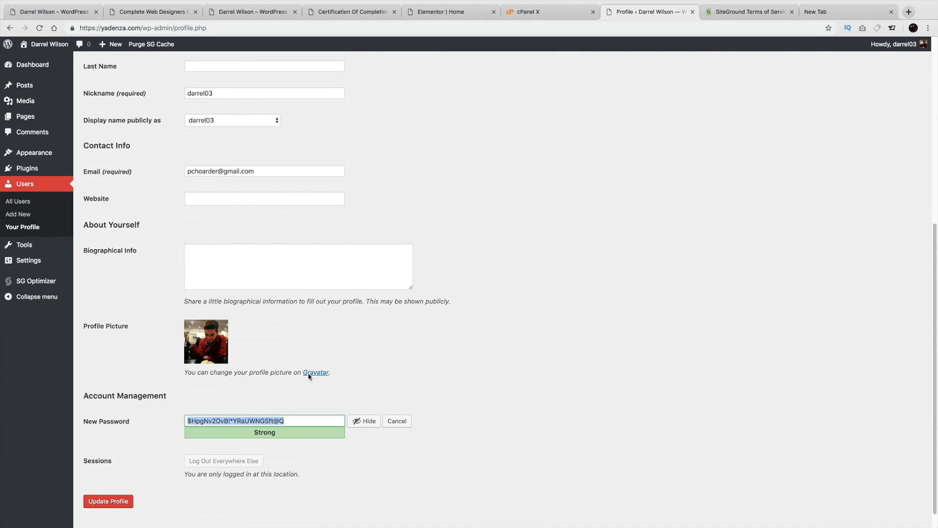
pyautogui.click(397, 420)
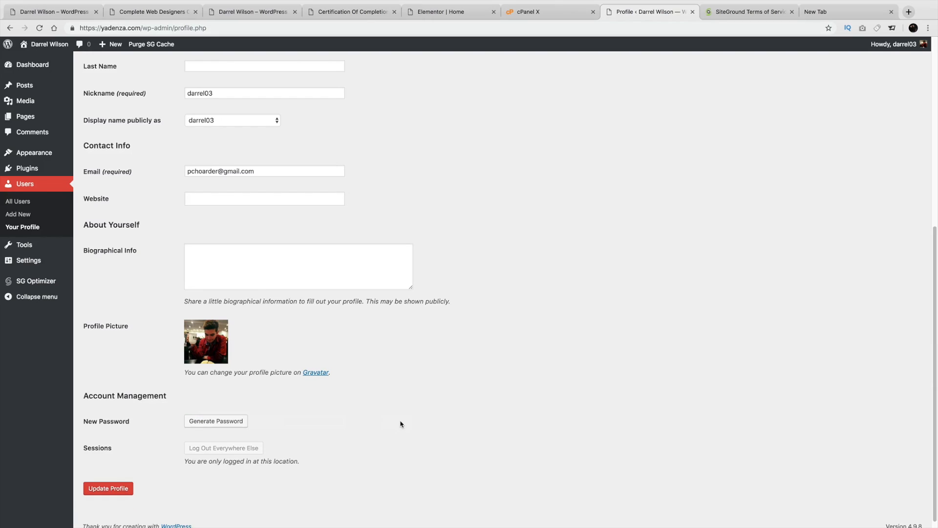
pyautogui.click(119, 489)
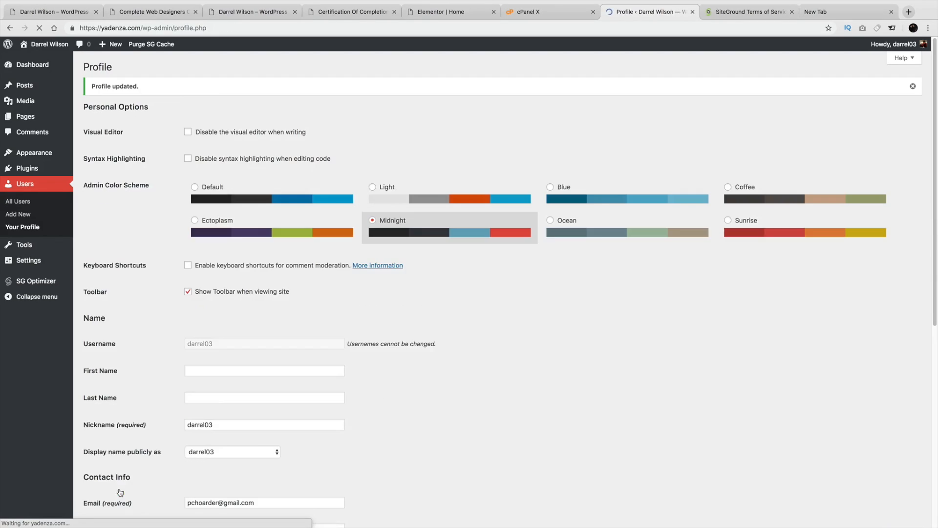
pyautogui.moveTo(48, 45)
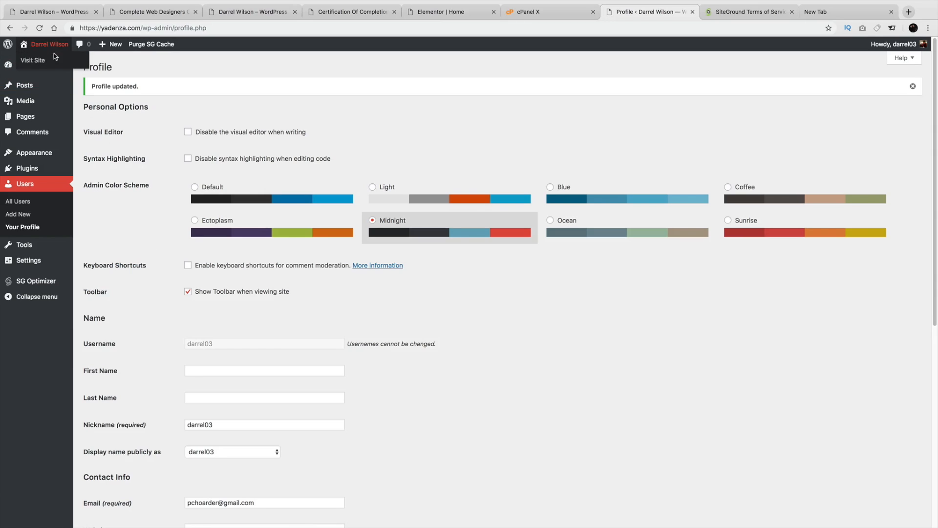
pyautogui.click(54, 61)
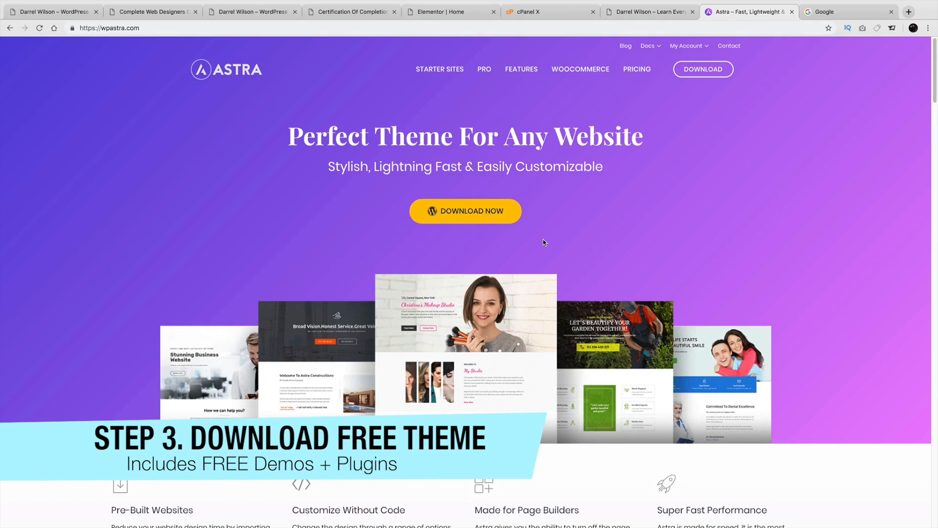
pyautogui.click(824, 12)
pyautogui.moveTo(88, 28); pyautogui.dragTo(162, 27)
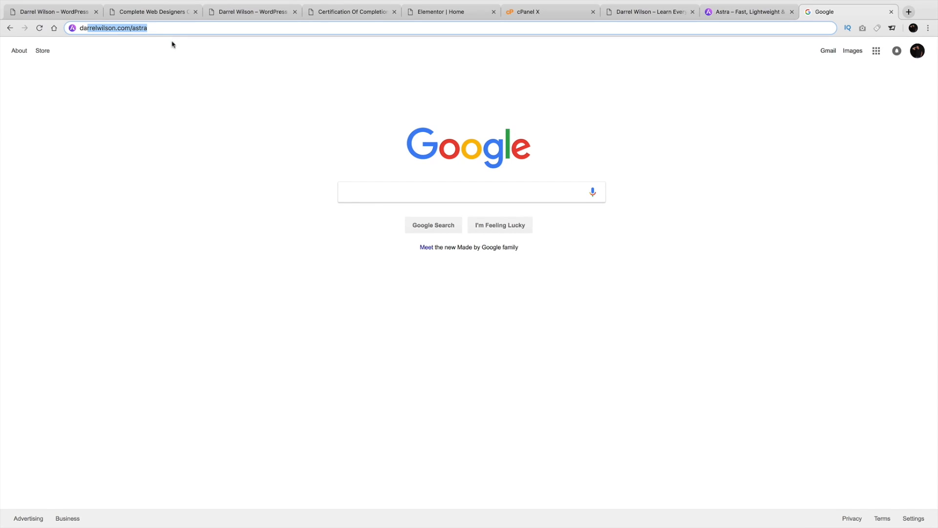
pyautogui.click(733, 18)
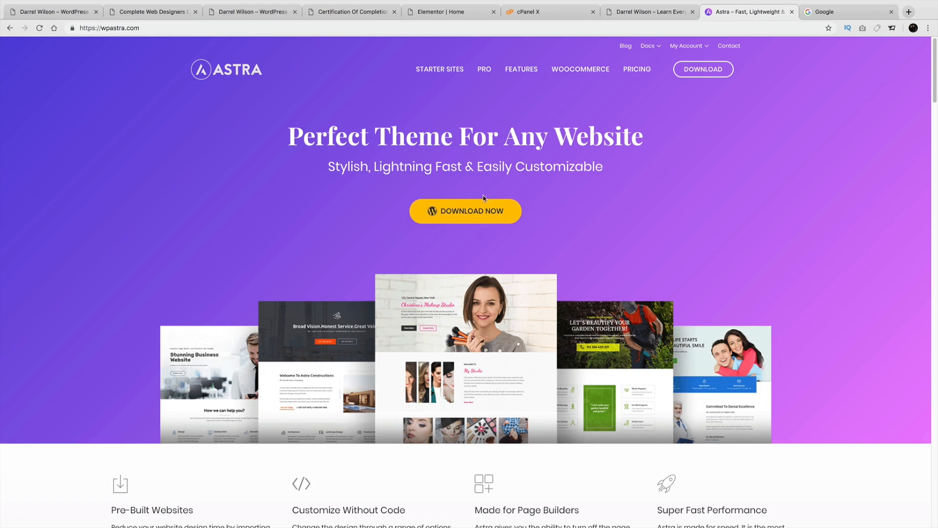
# Download the free Astra theme from wpastra.com without subscribing, and switch back to the yadenza.com site
pyautogui.click(471, 215)
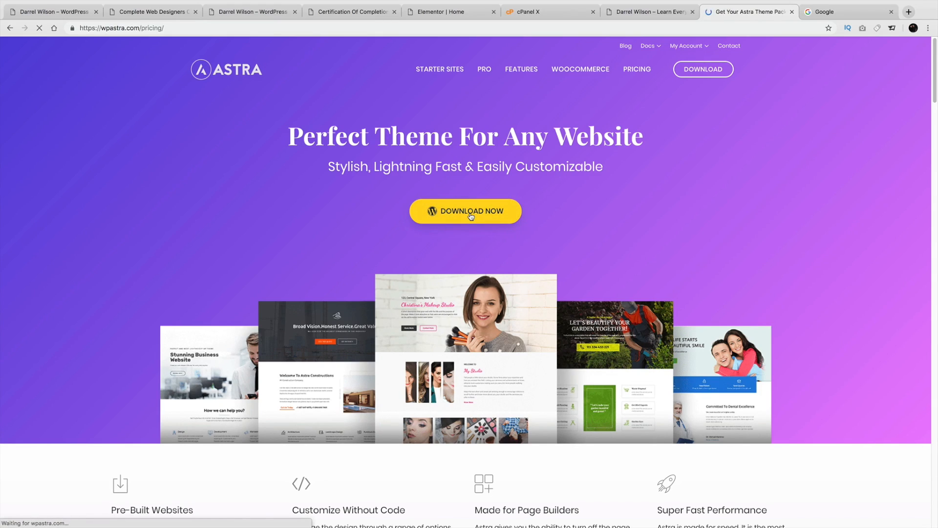
pyautogui.scroll(-1, 464, 186)
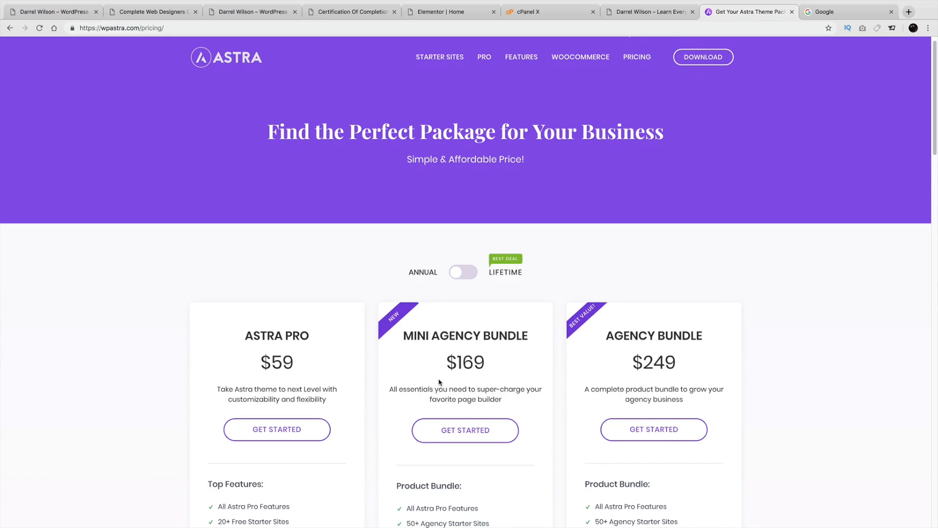
pyautogui.scroll(-4, 533, 346)
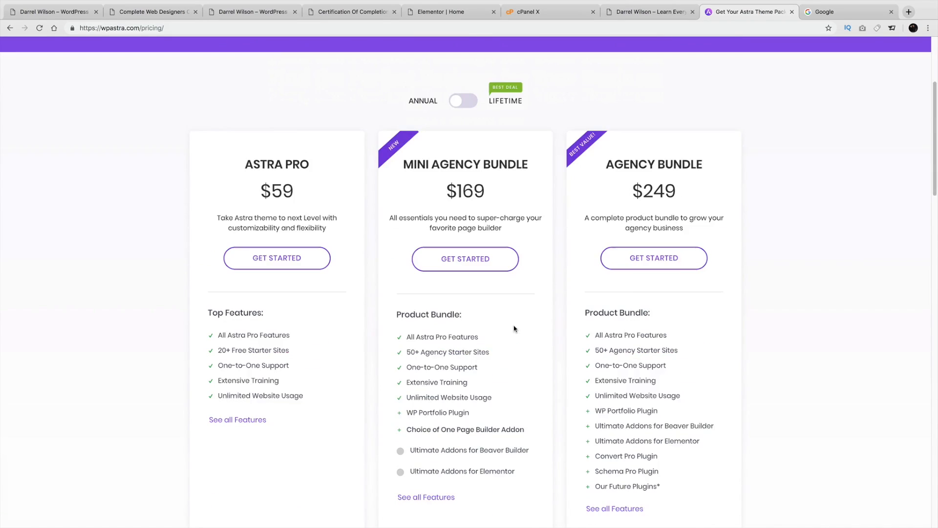
pyautogui.scroll(-5, 511, 325)
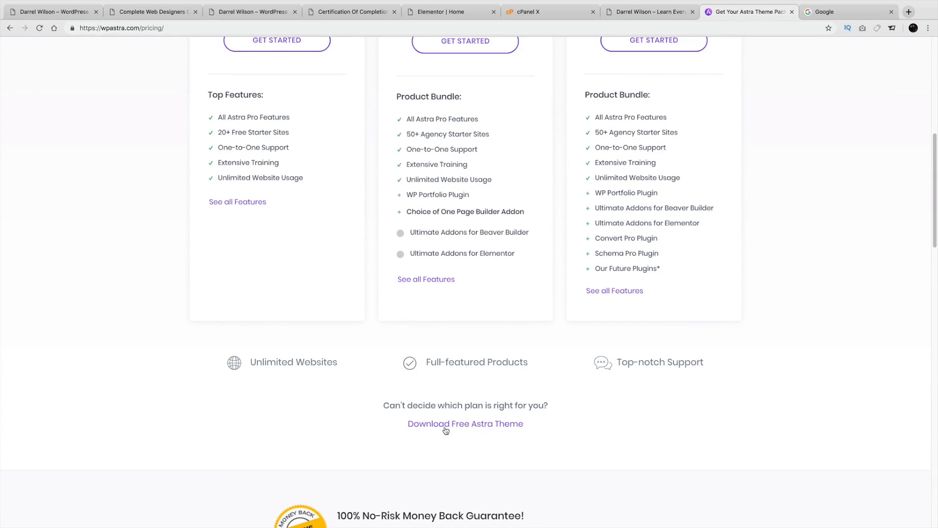
pyautogui.click(484, 428)
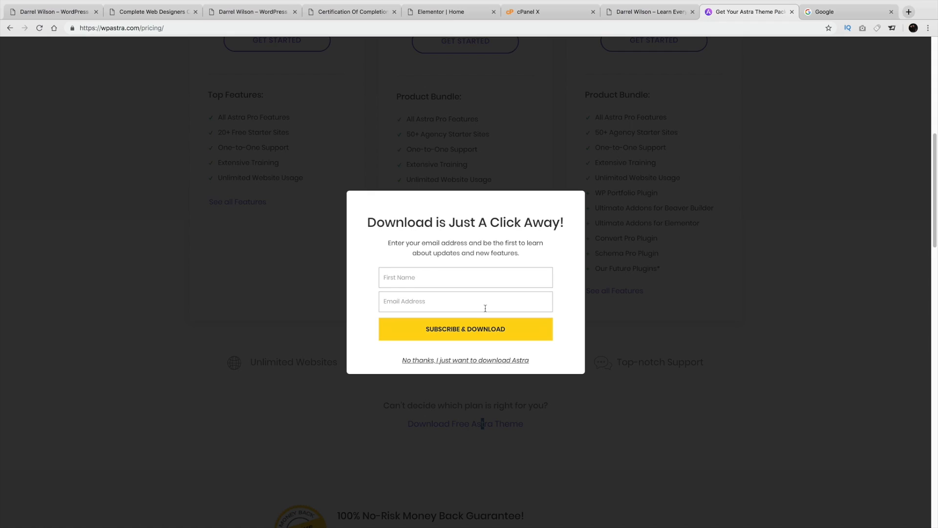
pyautogui.click(459, 361)
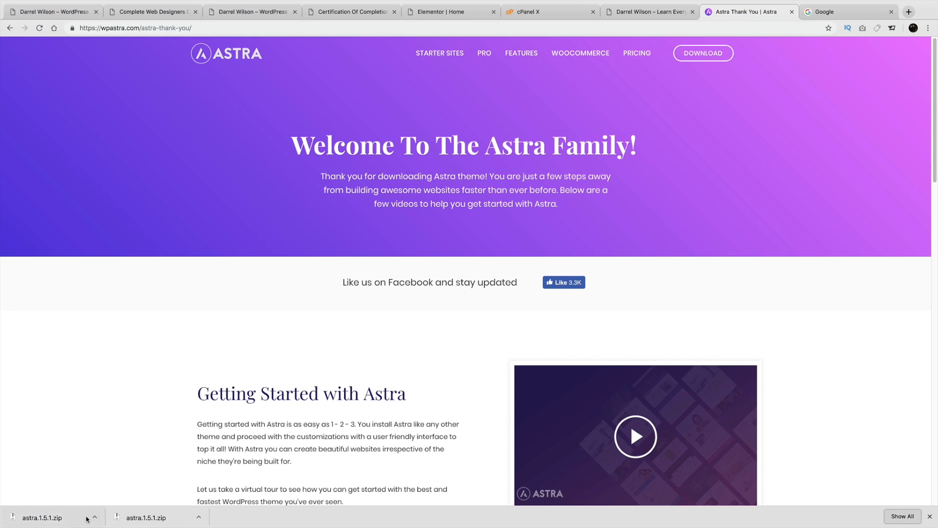
pyautogui.click(625, 13)
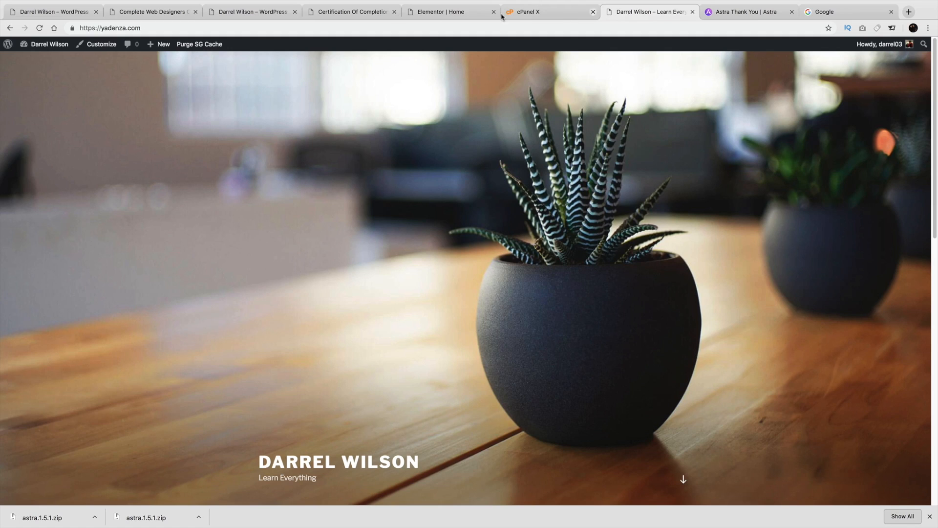
# Go to the site's theme management page, start adding a new theme and browse the popular themes
pyautogui.click(43, 61)
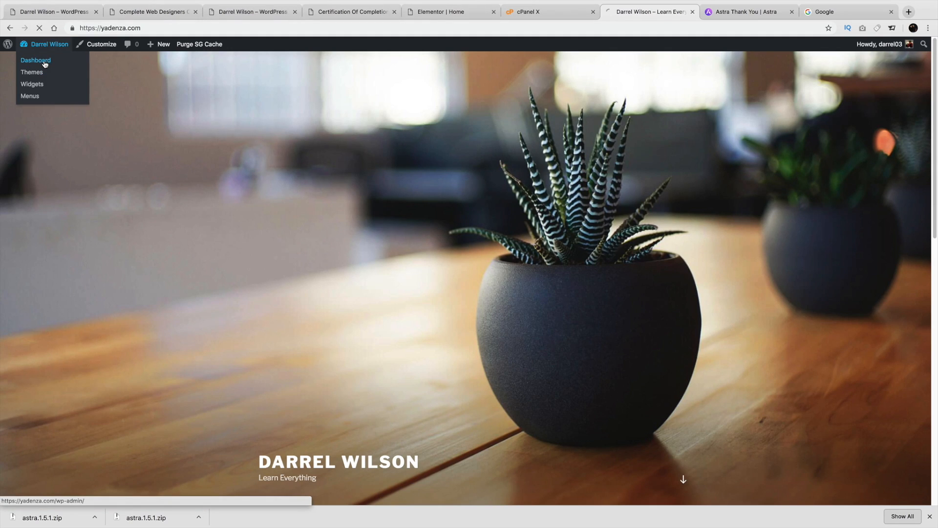
pyautogui.moveTo(44, 189)
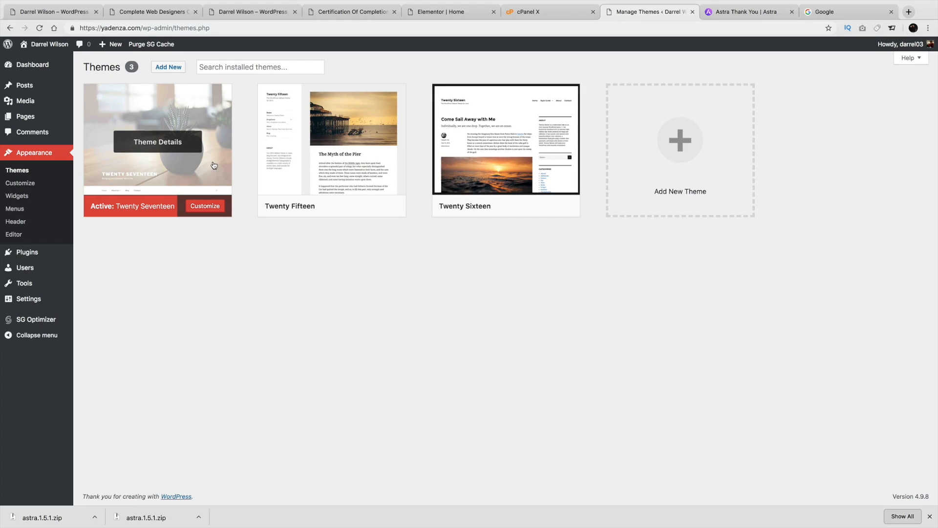
pyautogui.click(168, 71)
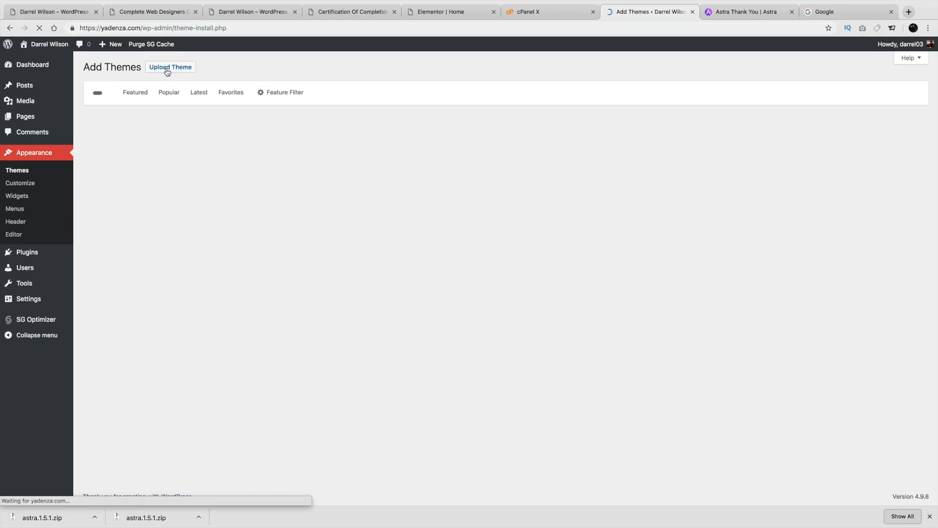
pyautogui.click(171, 97)
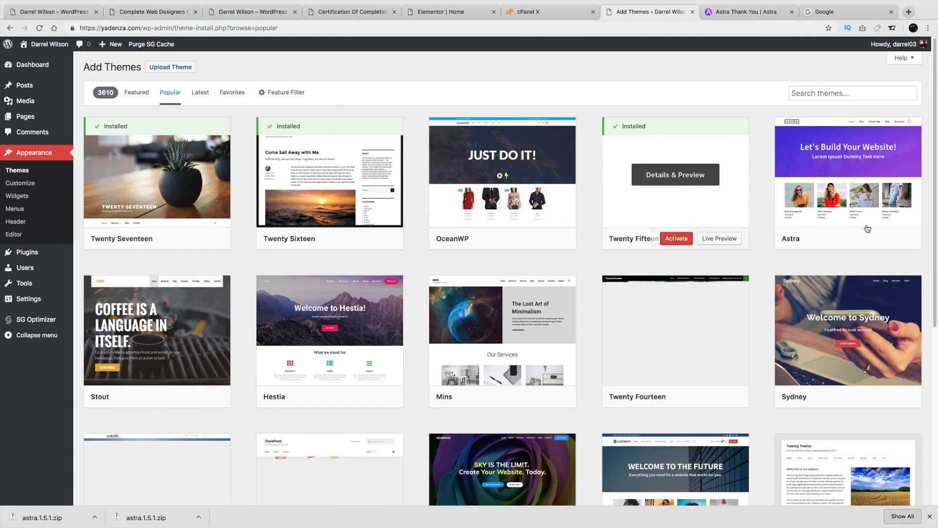
pyautogui.moveTo(935, 98); pyautogui.dragTo(937, 155)
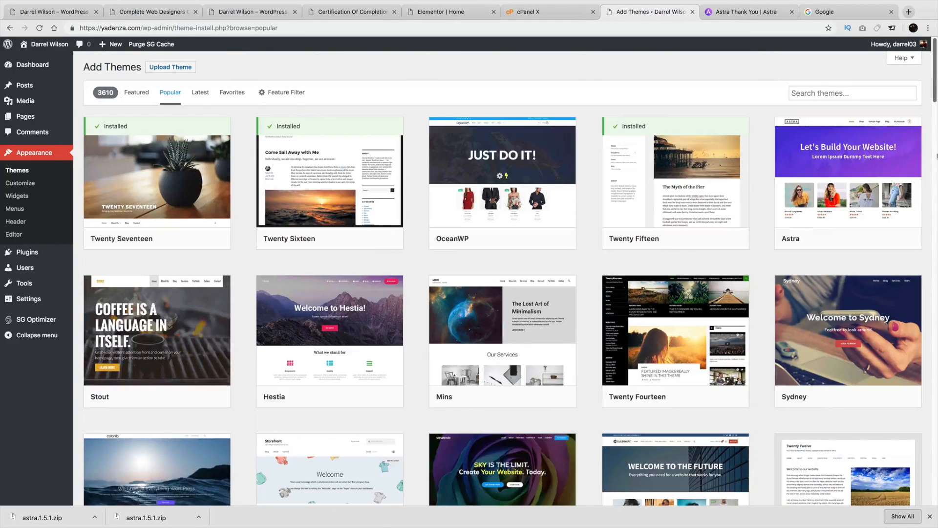
# Upload the theme file astra.1.5.1.zip from the Desktop, install it and activate the Astra theme
pyautogui.click(175, 67)
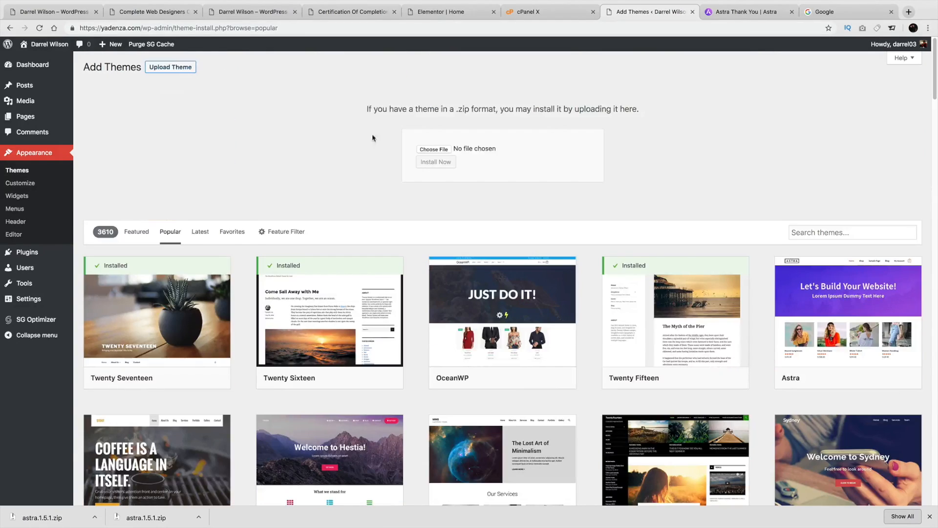
pyautogui.click(426, 148)
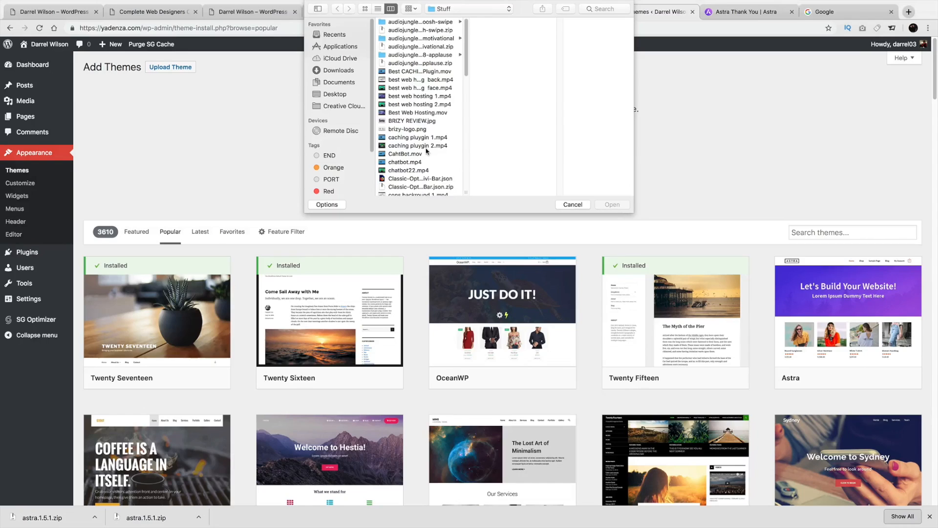
pyautogui.moveTo(344, 86); pyautogui.dragTo(343, 112)
pyautogui.click(344, 84)
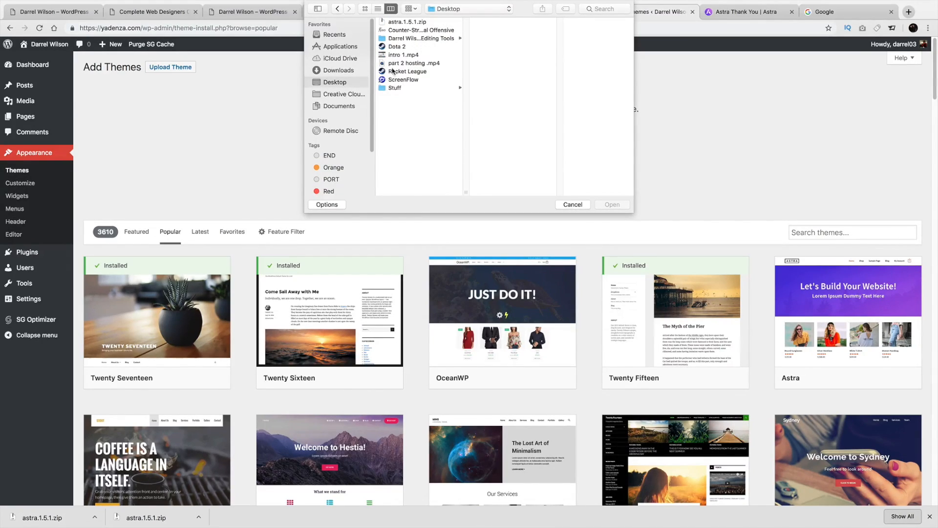
pyautogui.click(404, 22)
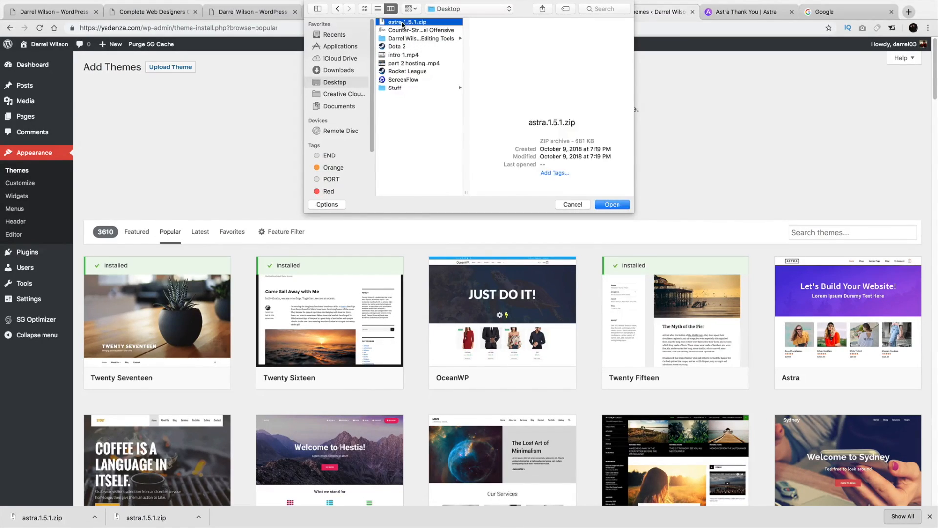
pyautogui.click(610, 205)
pyautogui.click(431, 163)
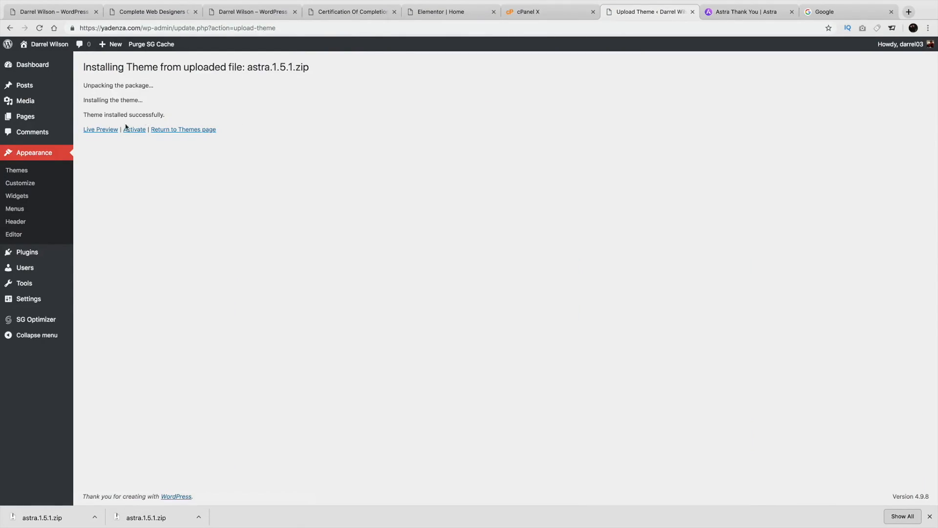
pyautogui.click(140, 131)
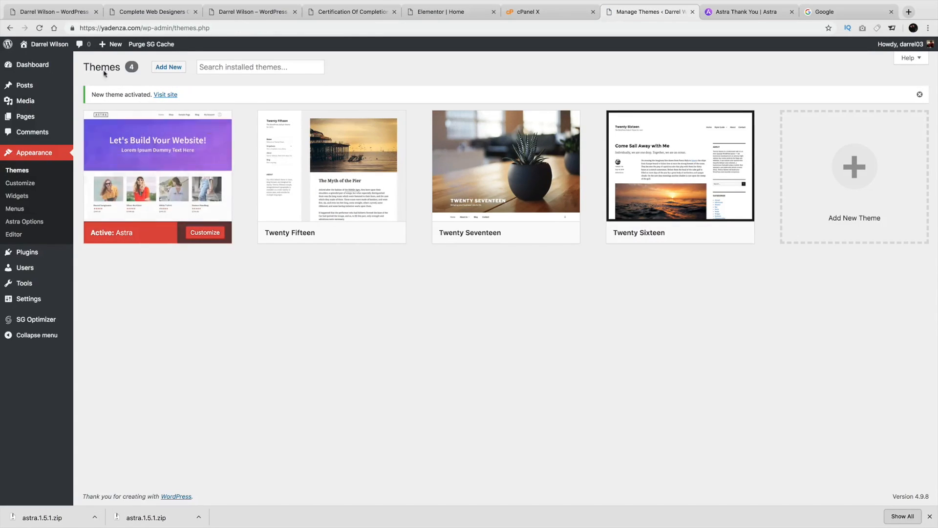
# Visit the site's front page to check its look with Astra, and dismiss the browser's downloads bar
pyautogui.moveTo(59, 53)
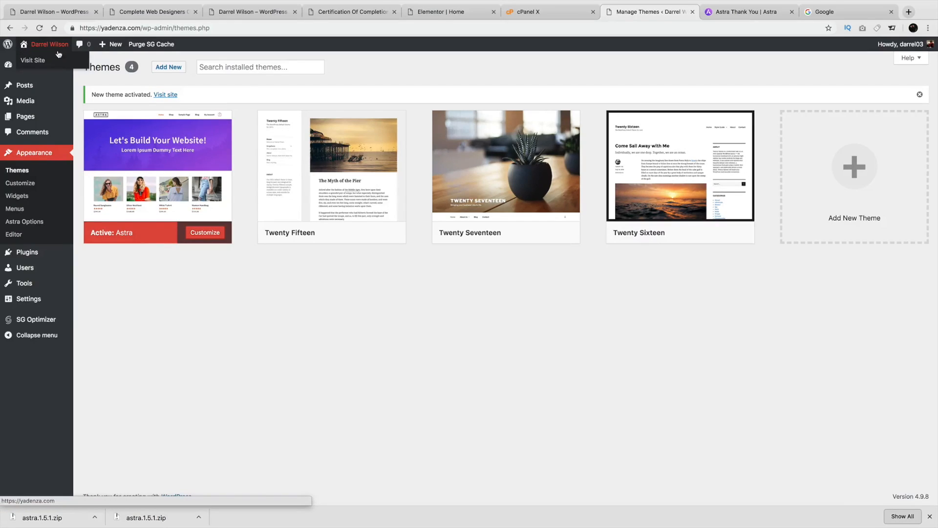
pyautogui.click(46, 63)
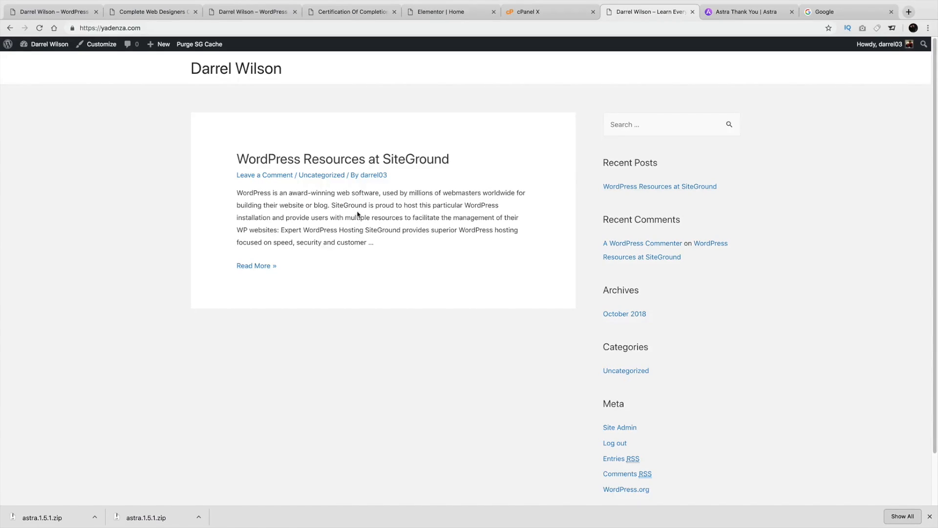
pyautogui.scroll(-2, 357, 214)
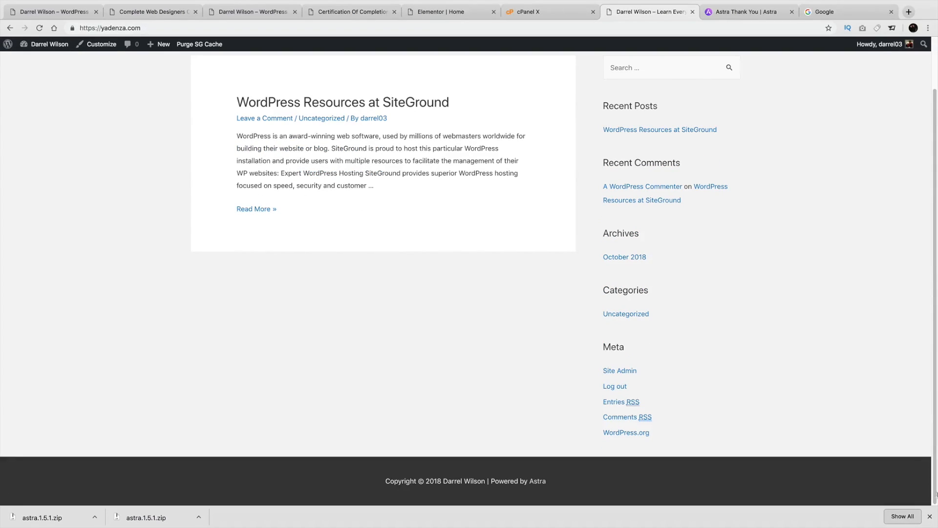
pyautogui.click(929, 516)
pyautogui.scroll(2, 299, 242)
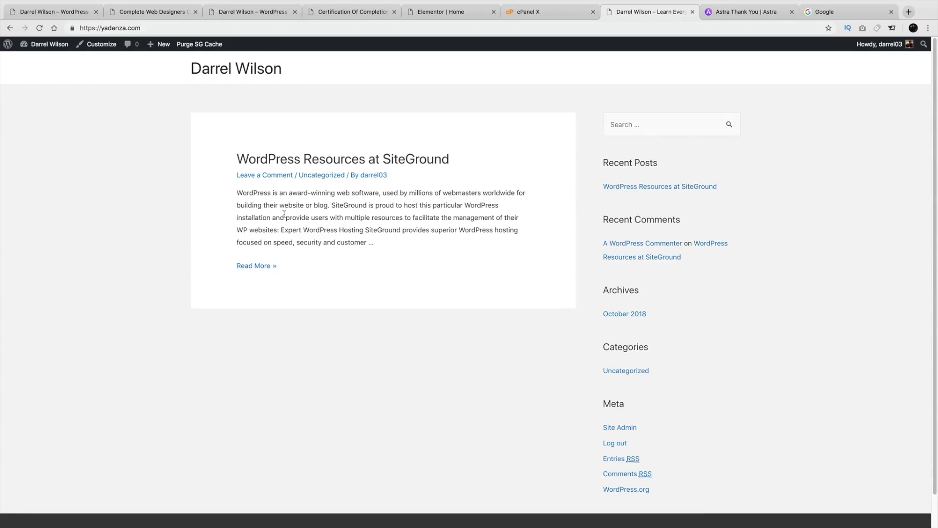
# Return to the dashboard, review the Astra Options page and install the starter site importer plugin
pyautogui.moveTo(57, 45)
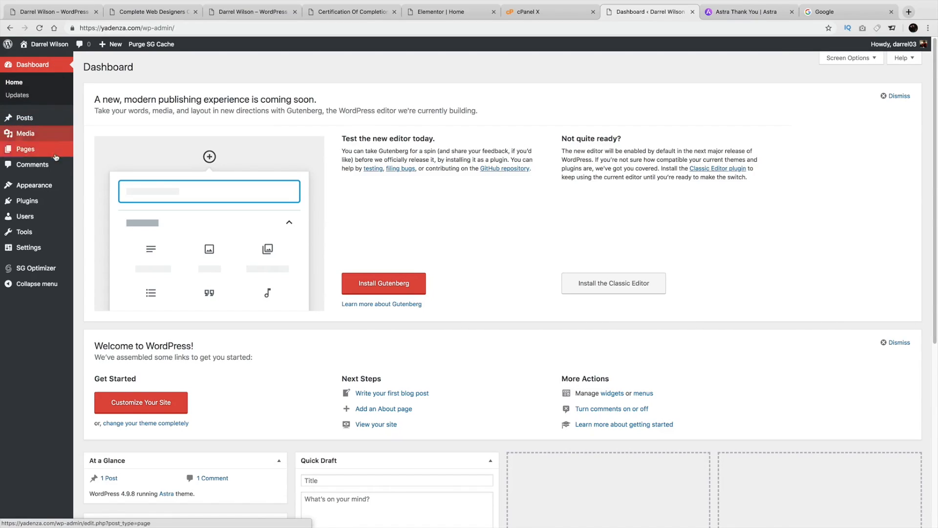
pyautogui.moveTo(55, 186)
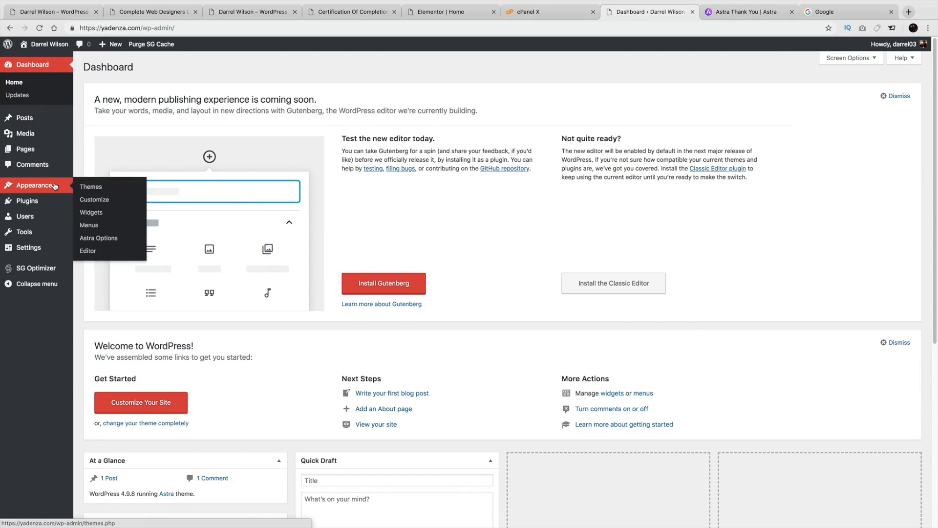
pyautogui.click(100, 238)
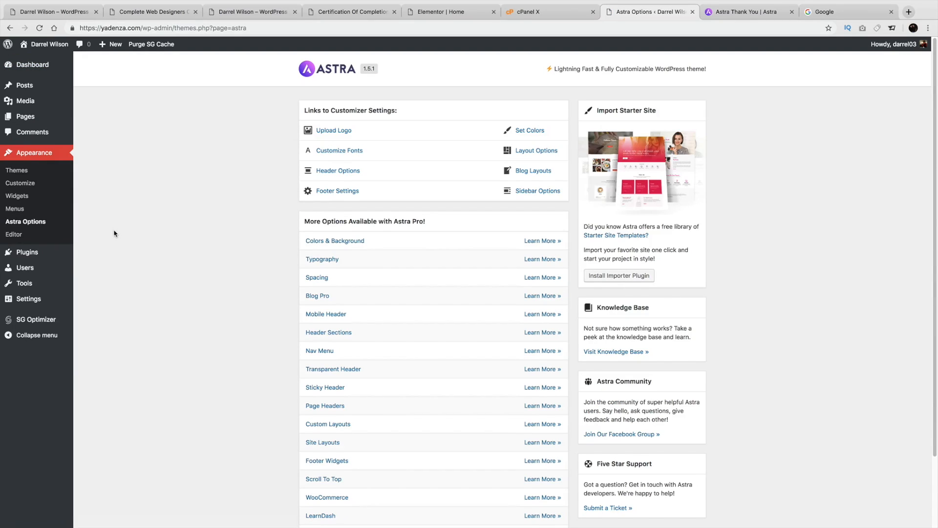
pyautogui.scroll(-1, 369, 341)
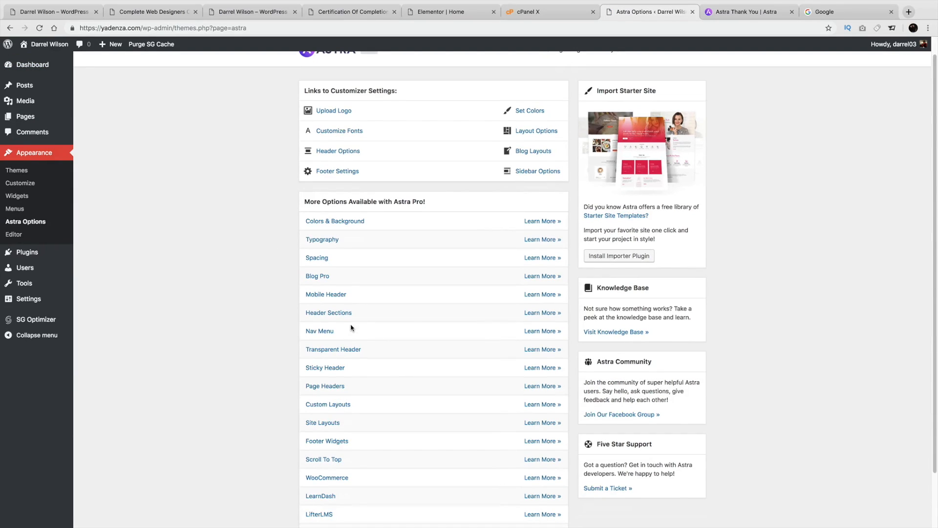
pyautogui.scroll(-3, 442, 276)
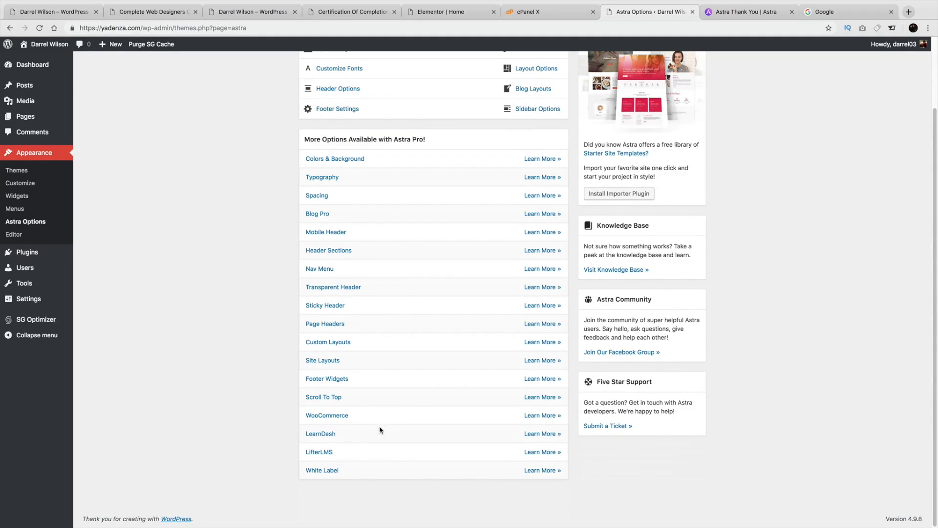
pyautogui.scroll(4, 379, 429)
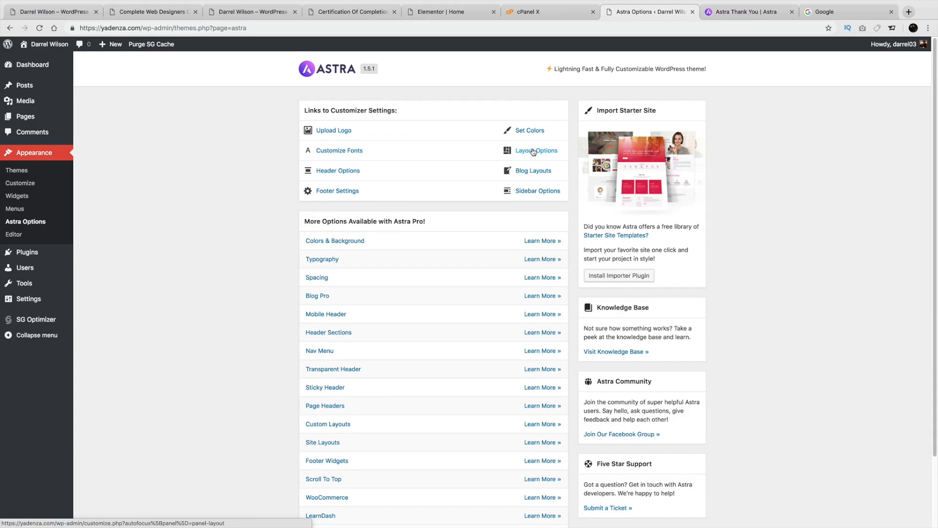
pyautogui.click(613, 279)
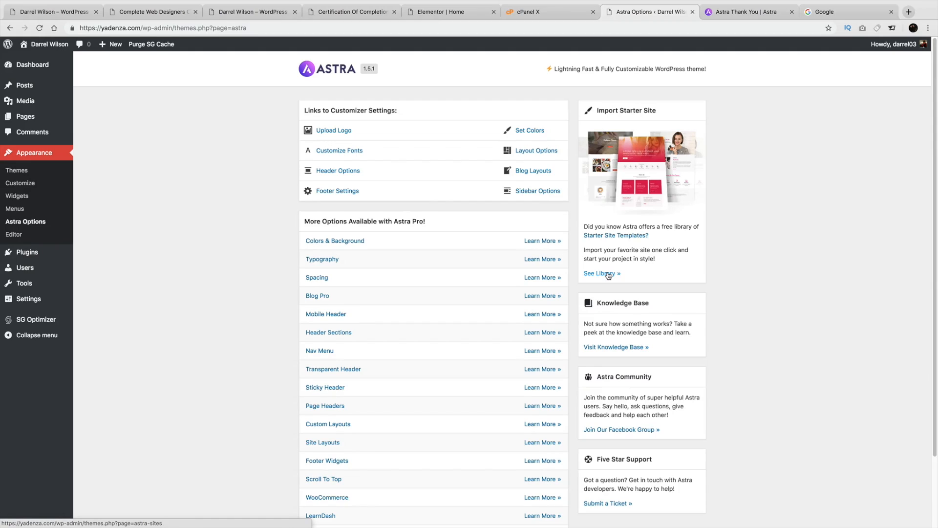
# Open the Astra starter site library, select Elementor as the page builder and browse the templates for the eCourse site
pyautogui.click(604, 274)
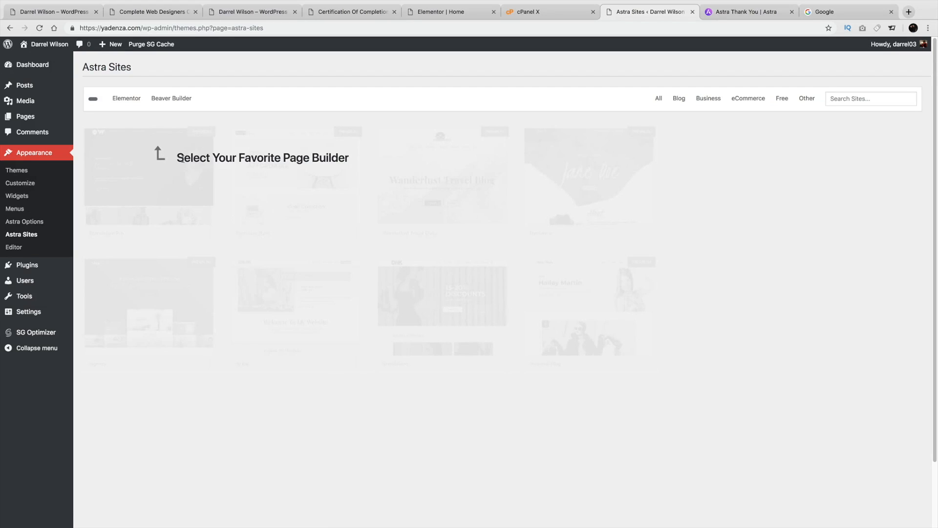
pyautogui.click(127, 100)
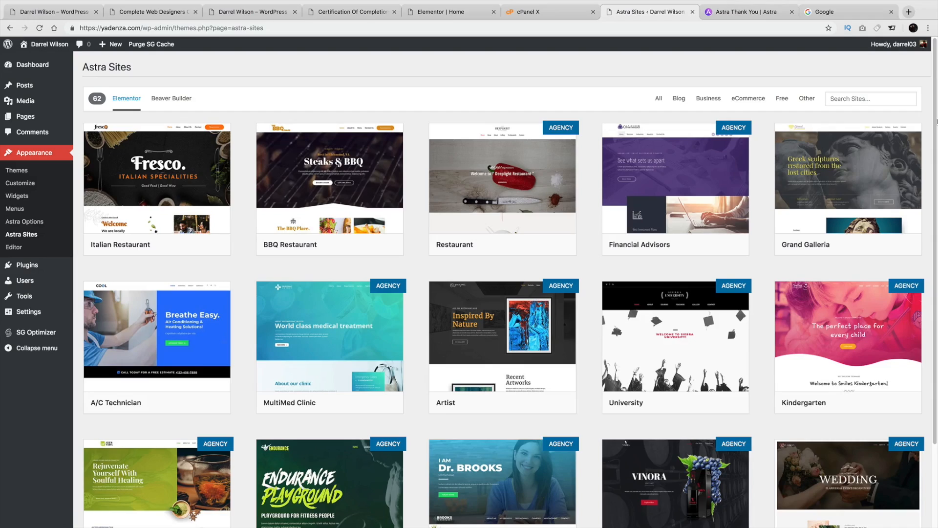
pyautogui.scroll(-3, 931, 147)
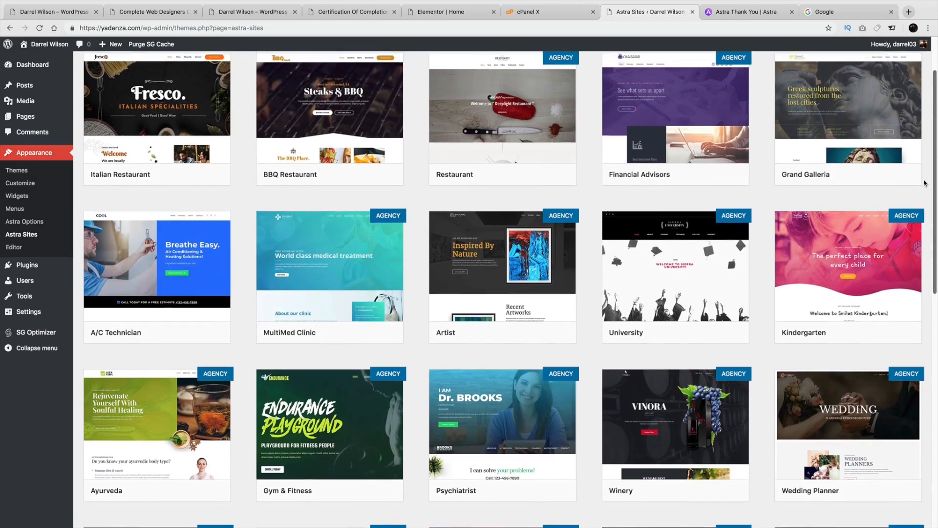
pyautogui.scroll(-5, 924, 183)
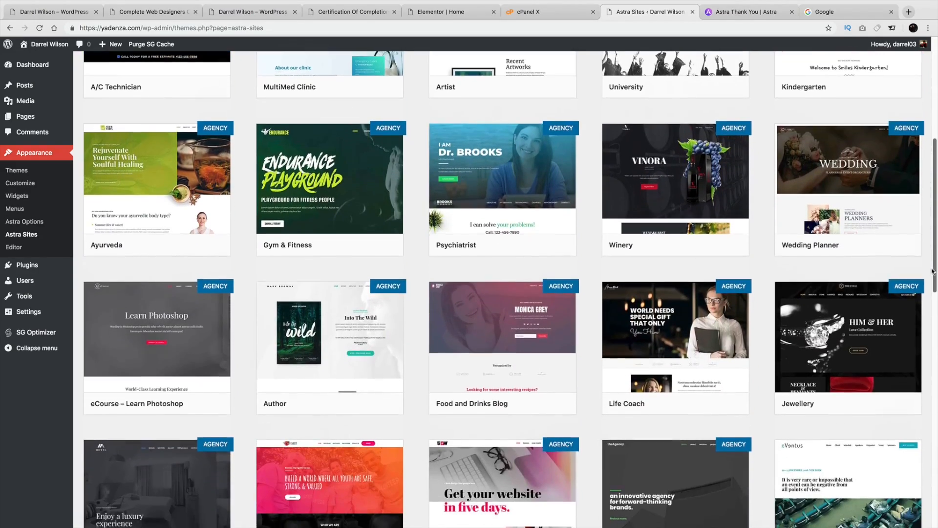
pyautogui.moveTo(932, 272); pyautogui.dragTo(936, 368)
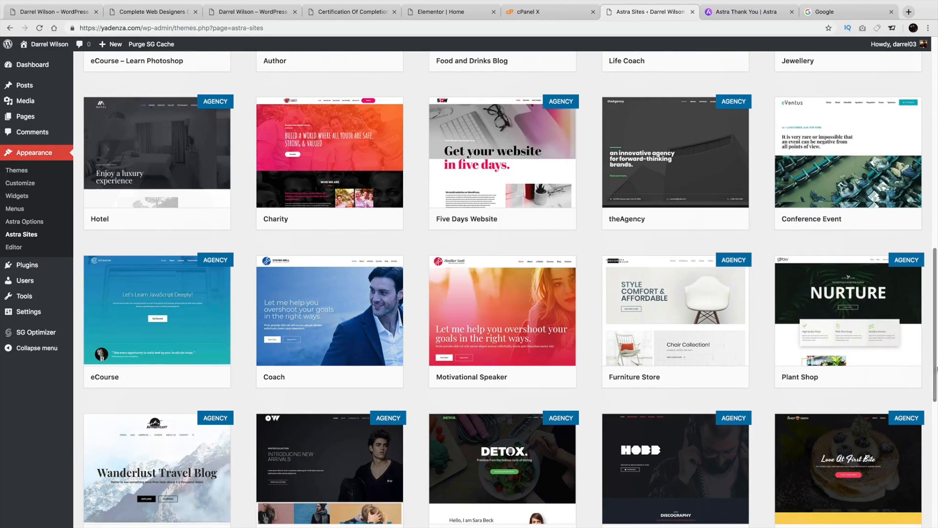
pyautogui.moveTo(158, 318)
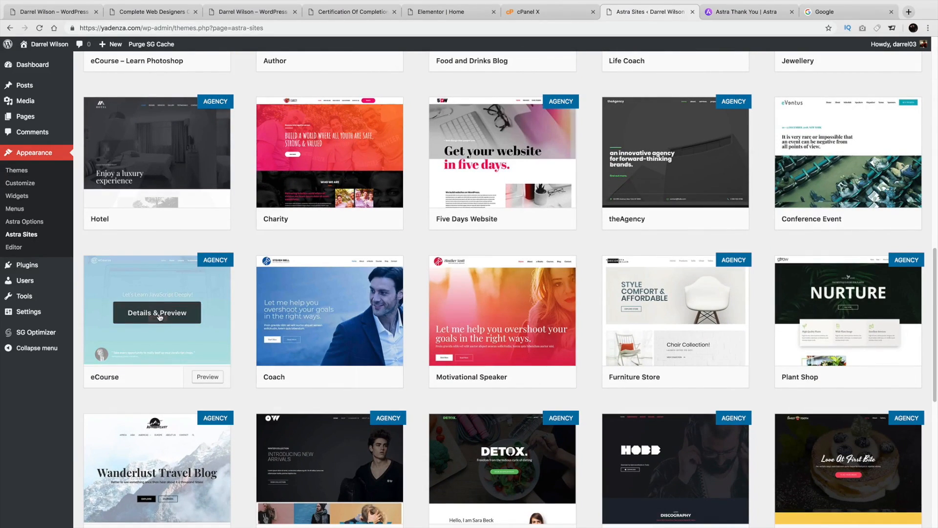
# Preview the eCourse template, looking through its home page and its About and Lessons pages
pyautogui.click(159, 318)
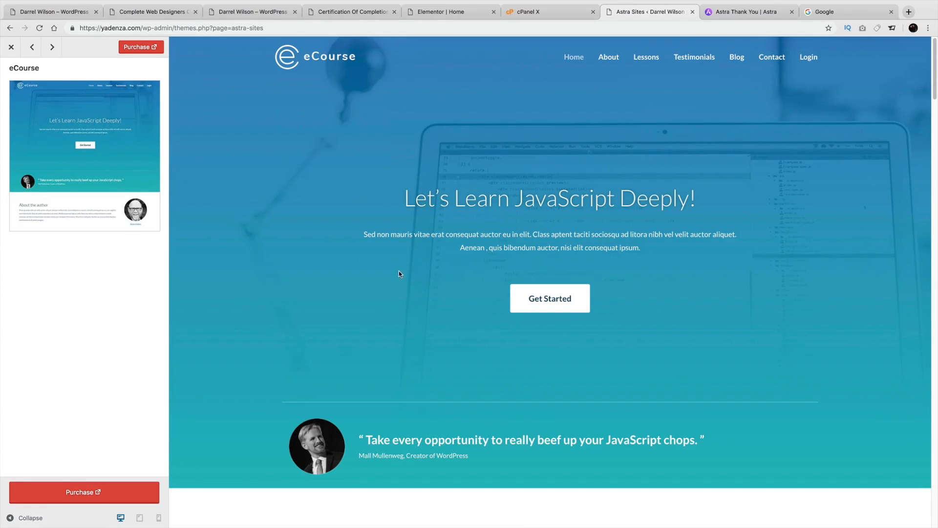
pyautogui.scroll(-8, 398, 271)
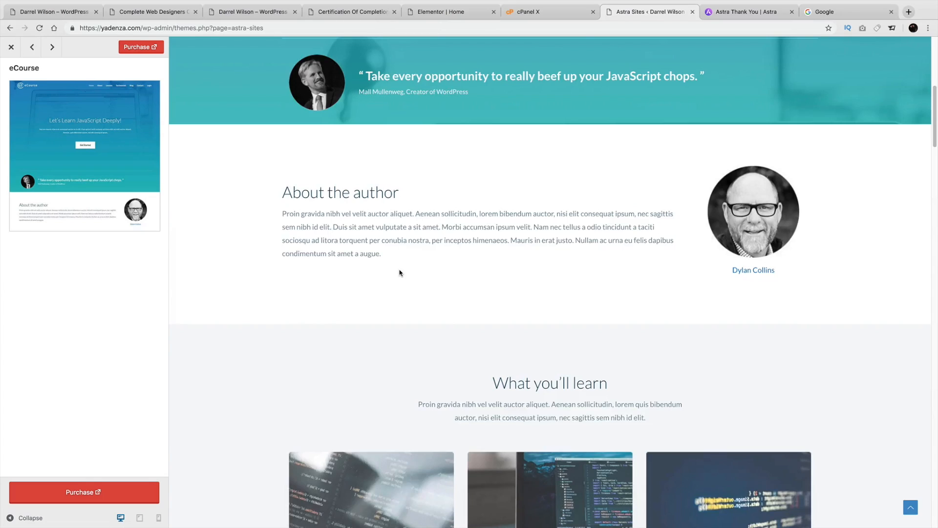
pyautogui.scroll(-4, 400, 271)
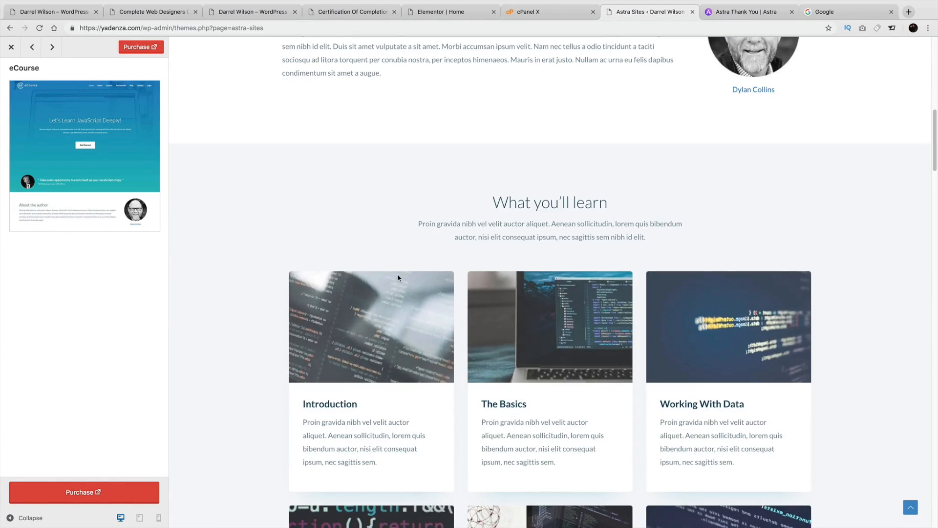
pyautogui.scroll(-20, 546, 340)
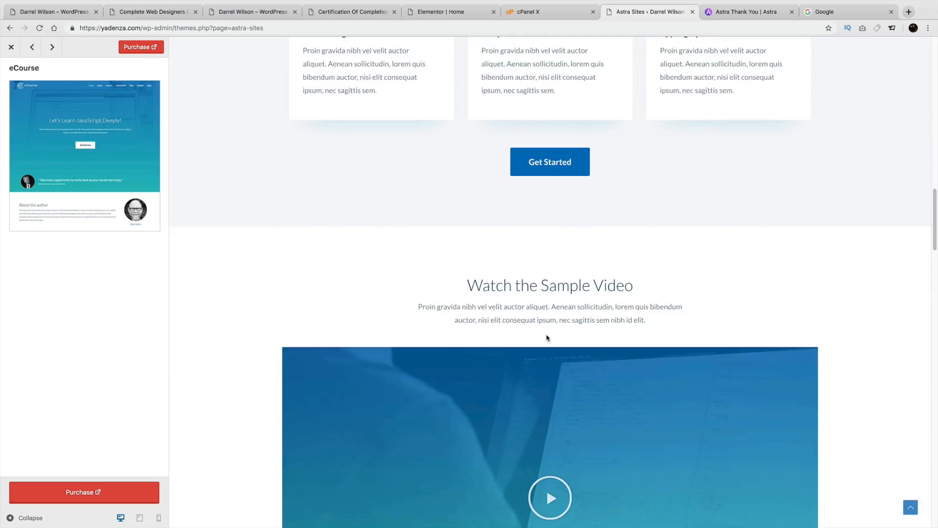
pyautogui.scroll(20, 548, 335)
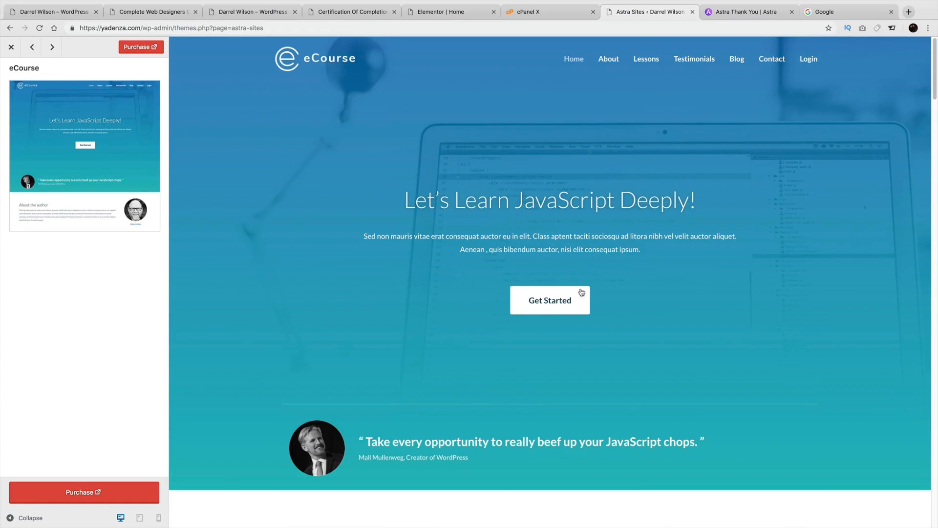
pyautogui.click(606, 56)
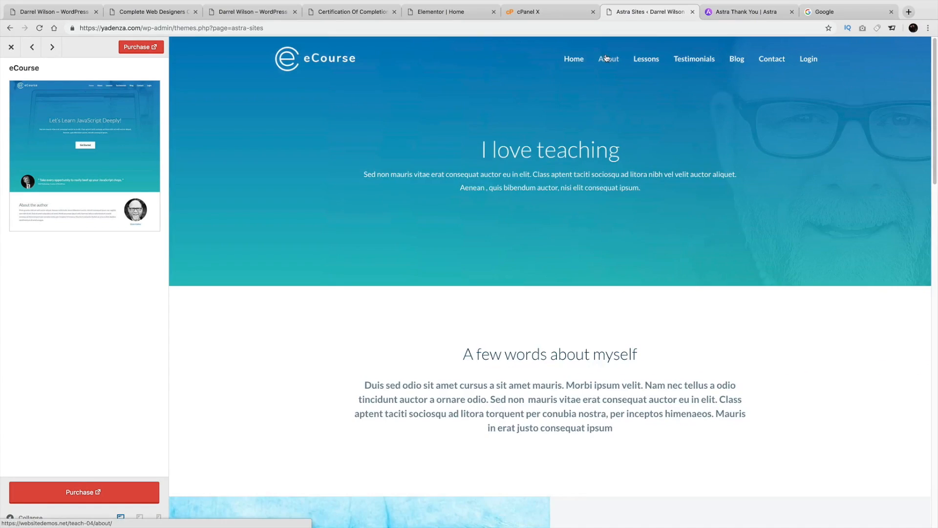
pyautogui.click(654, 68)
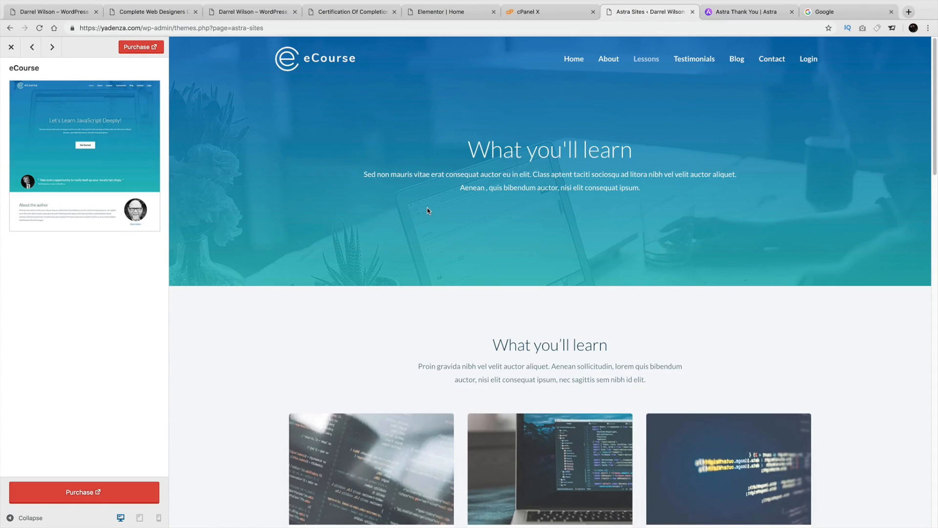
# Review the Astra Pro add-on and its package pricing on the Astra website
pyautogui.click(731, 15)
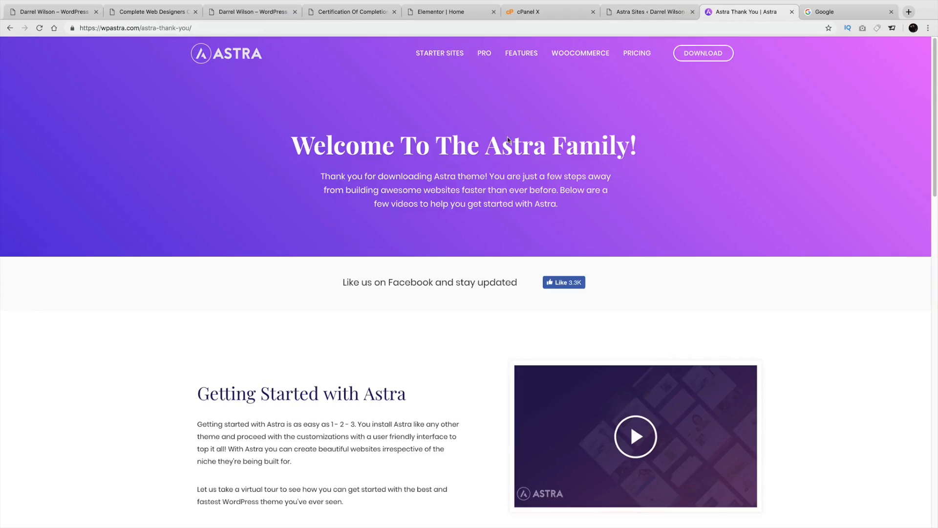
pyautogui.click(484, 54)
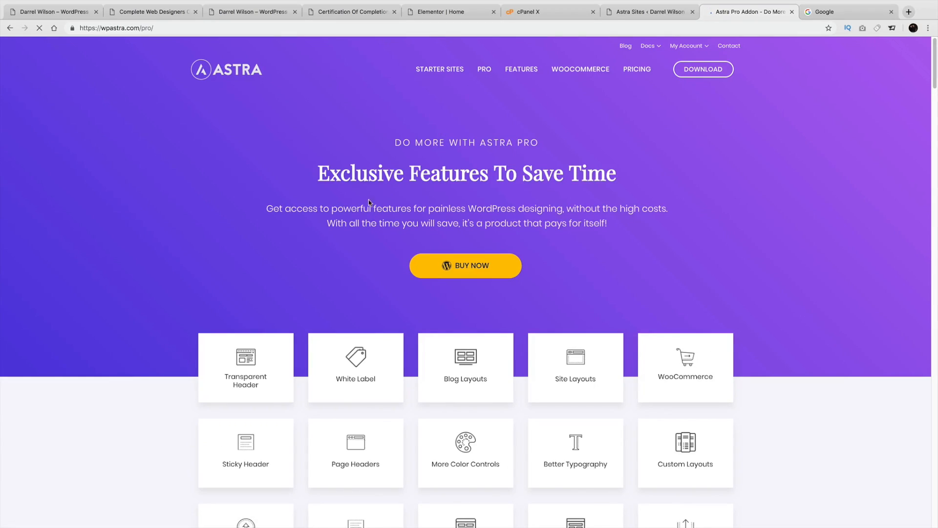
pyautogui.click(454, 266)
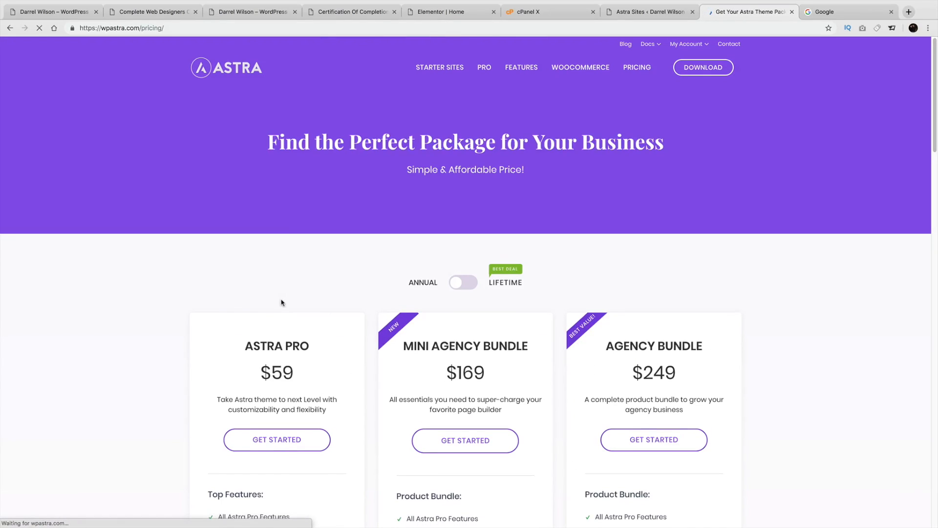
pyautogui.scroll(-2, 273, 447)
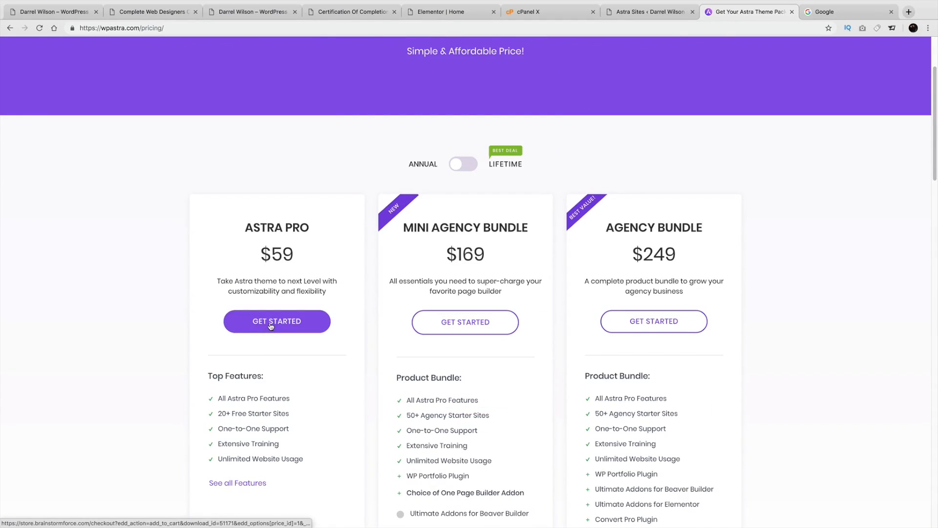
# Return to the starter site library, close the eCourse preview and browse the surrounding templates
pyautogui.click(648, 12)
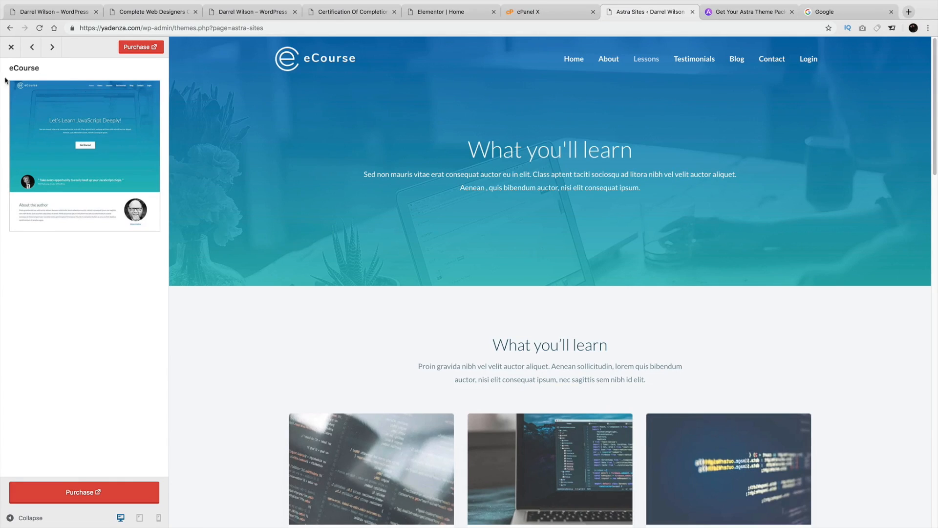
pyautogui.click(12, 49)
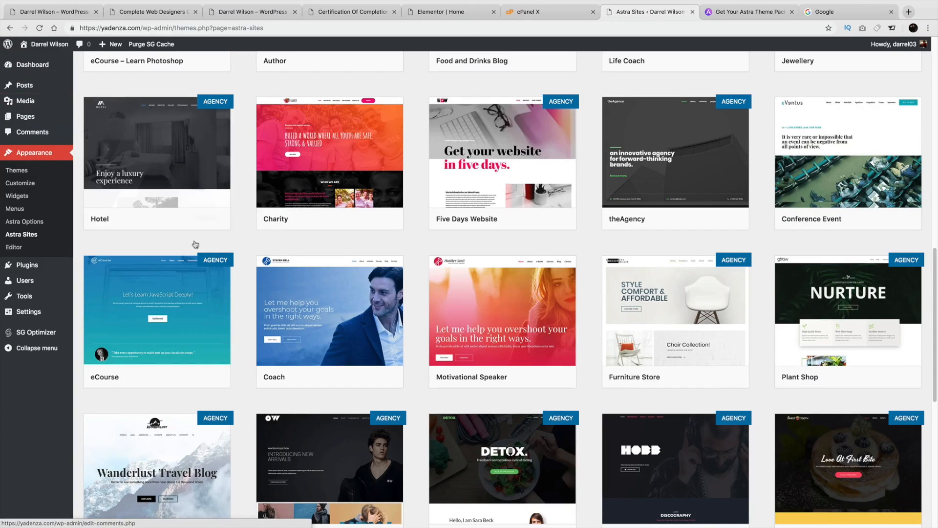
pyautogui.scroll(-2, 215, 274)
pyautogui.scroll(-9, 226, 276)
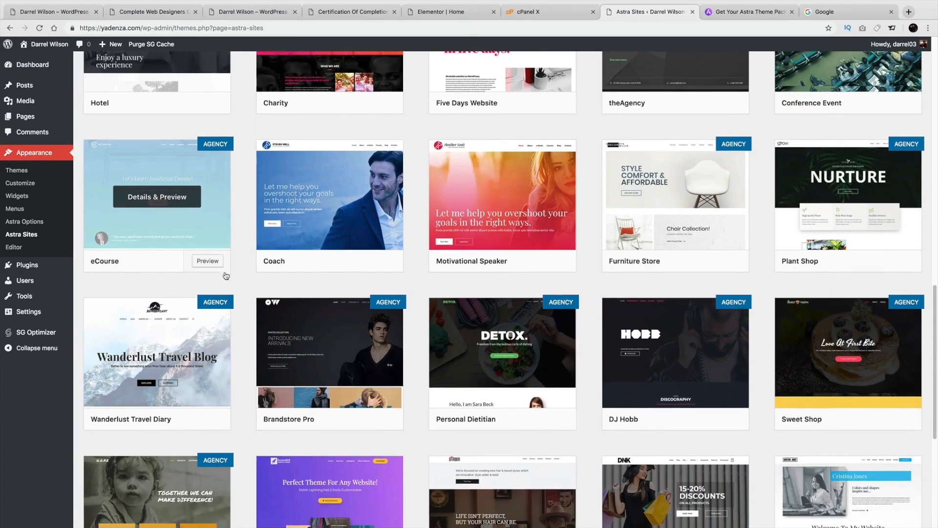
pyautogui.scroll(-1, 226, 276)
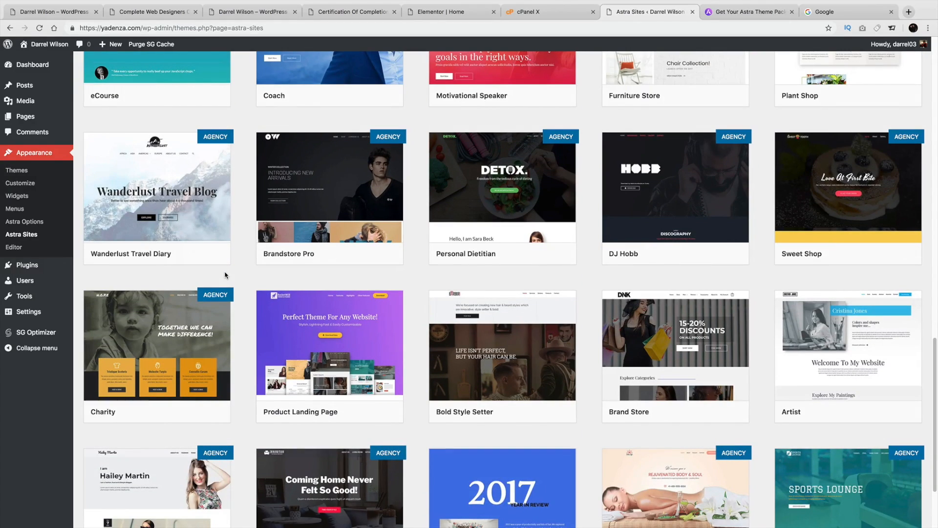
pyautogui.scroll(13, 225, 275)
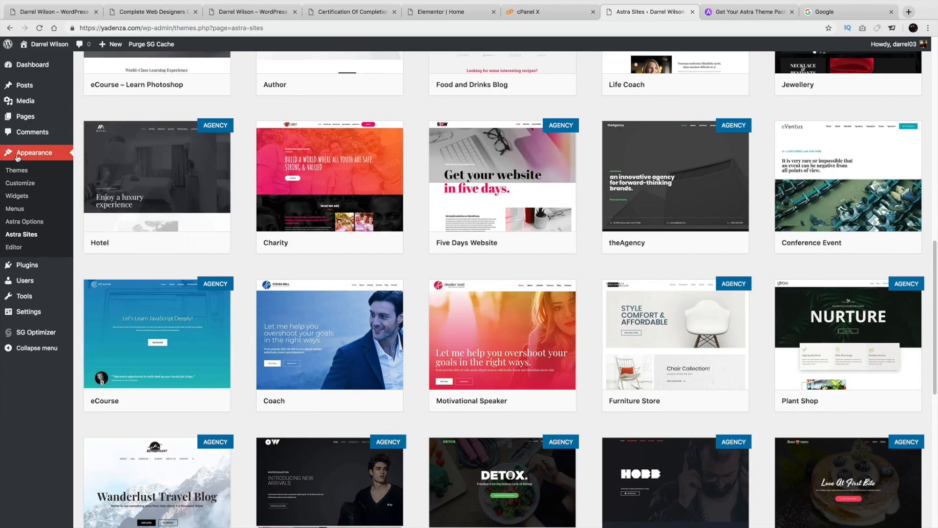
# Reload the Astra Sites library, select Elementor as the page builder and open the free "Stunning Business Website" Agency template
pyautogui.click(22, 235)
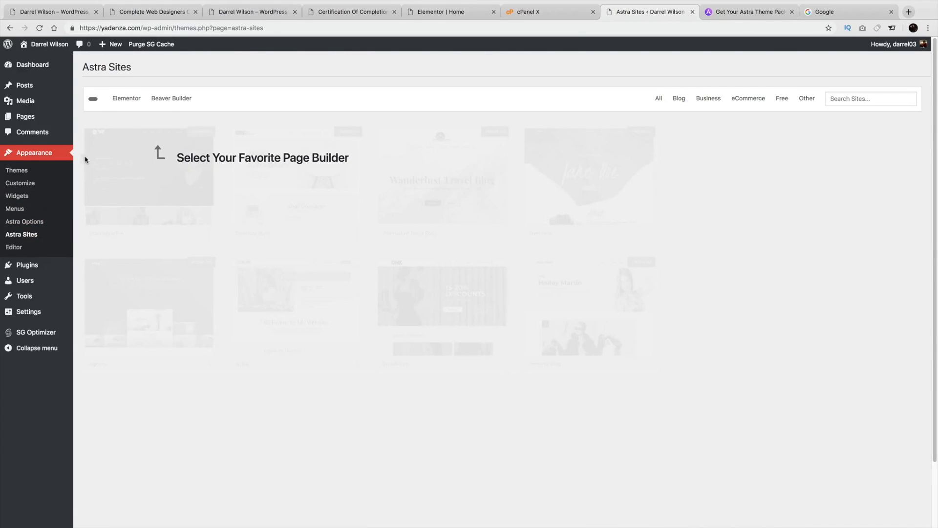
pyautogui.click(127, 99)
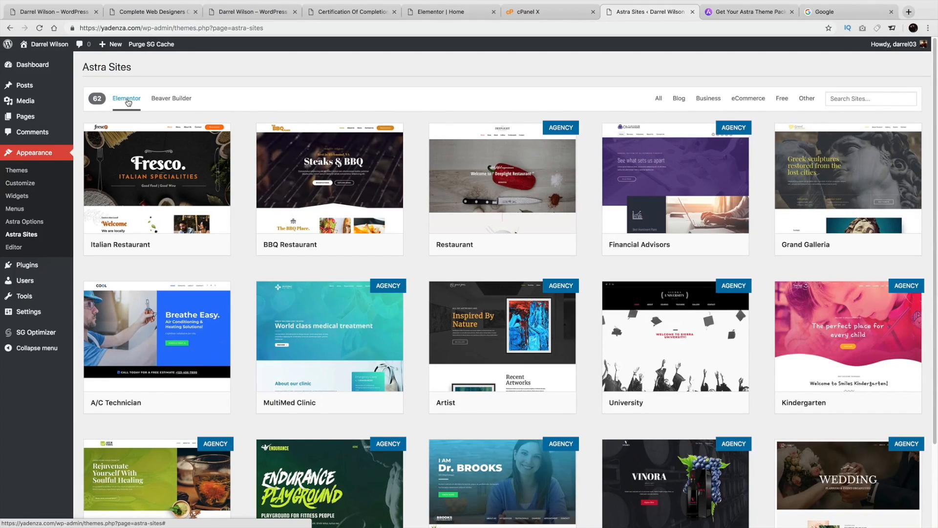
pyautogui.scroll(-3, 280, 305)
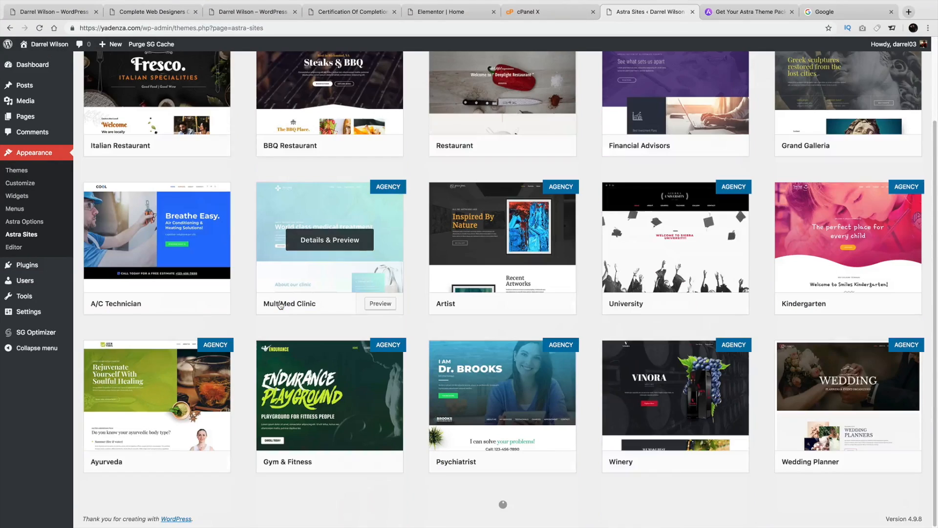
pyautogui.scroll(-5, 376, 331)
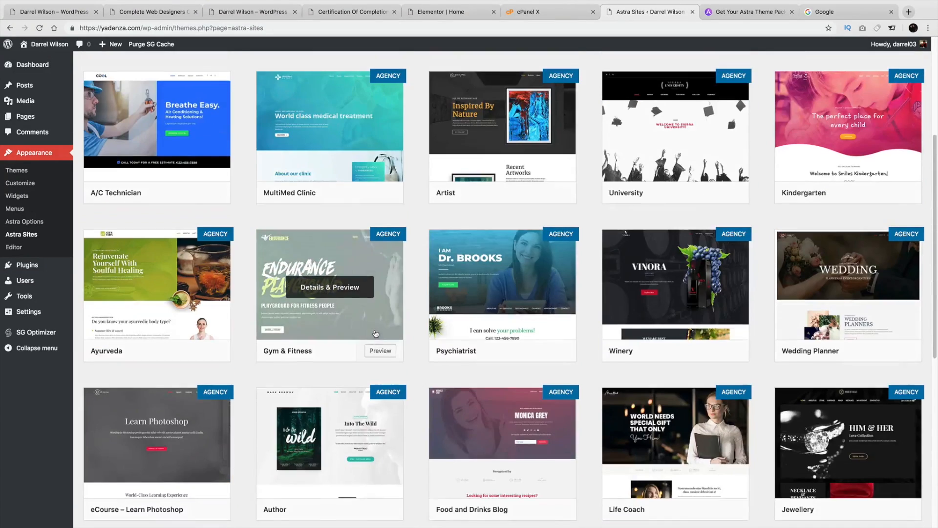
pyautogui.scroll(-8, 375, 331)
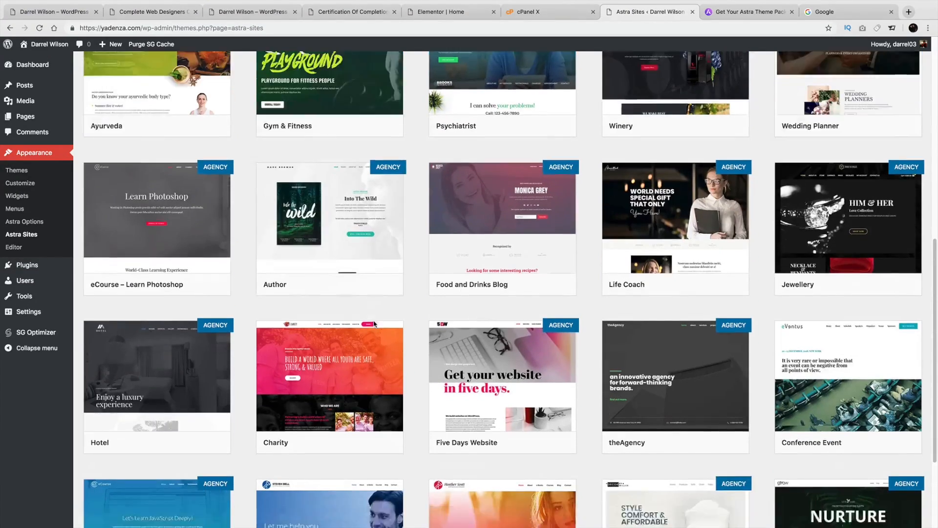
pyautogui.scroll(-4, 376, 321)
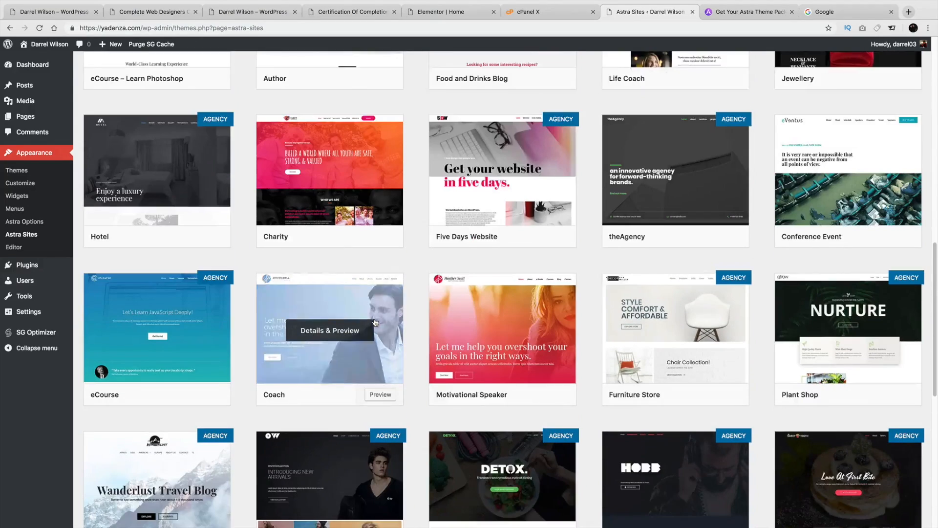
pyautogui.scroll(-8, 375, 322)
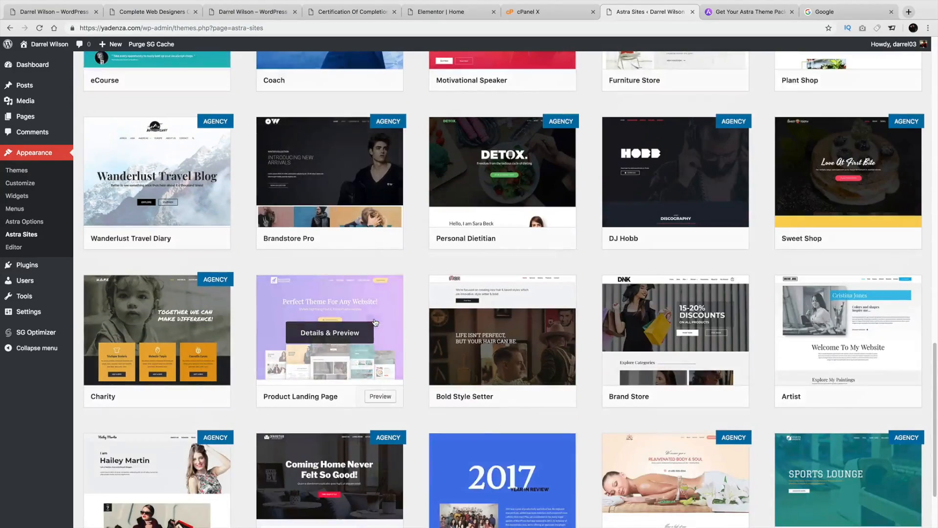
pyautogui.scroll(-1, 375, 322)
pyautogui.scroll(-6, 375, 322)
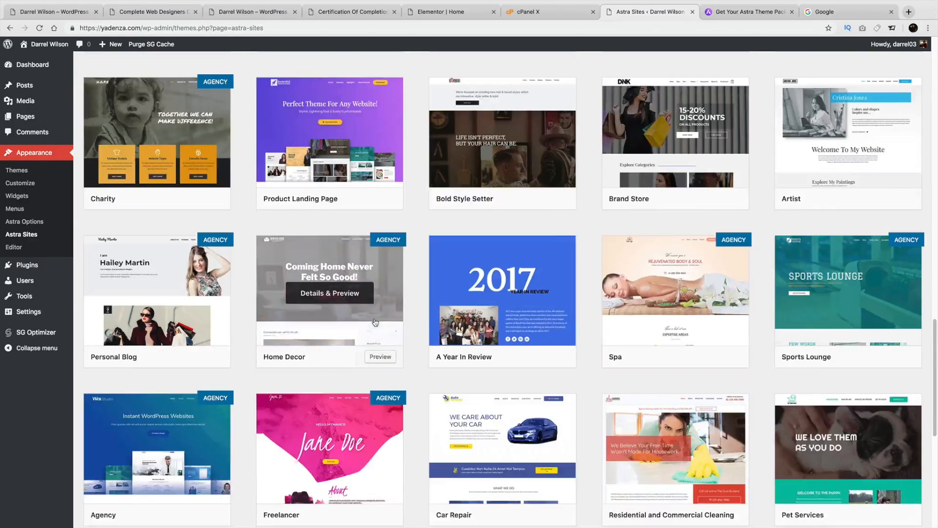
pyautogui.scroll(-3, 375, 322)
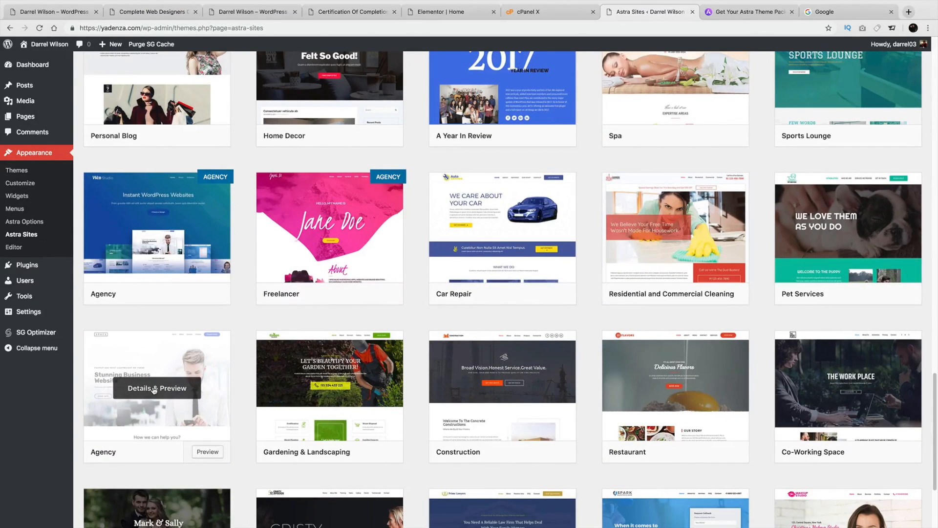
pyautogui.click(154, 390)
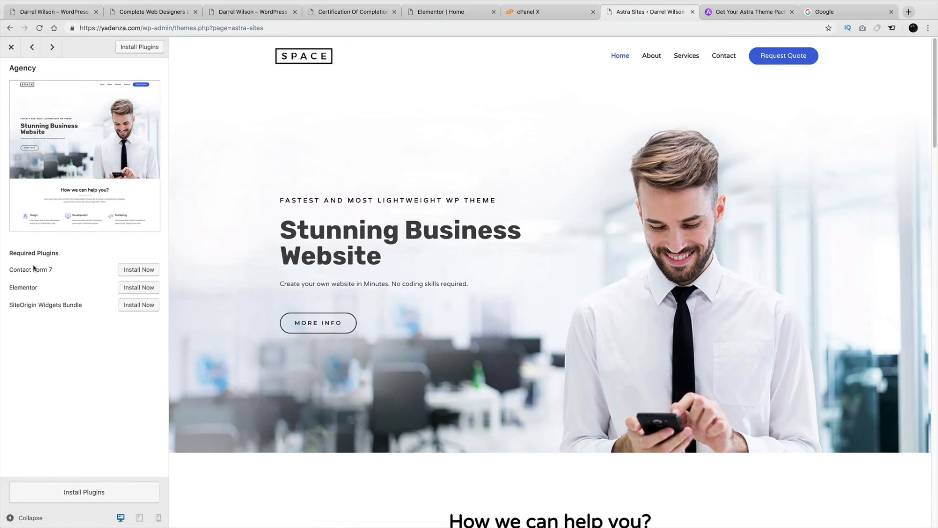
# Install the Agency template's required plugins, Contact Form 7, Elementor and SiteOrigin Widgets Bundle, and import the demo site
pyautogui.moveTo(15, 272); pyautogui.dragTo(84, 308)
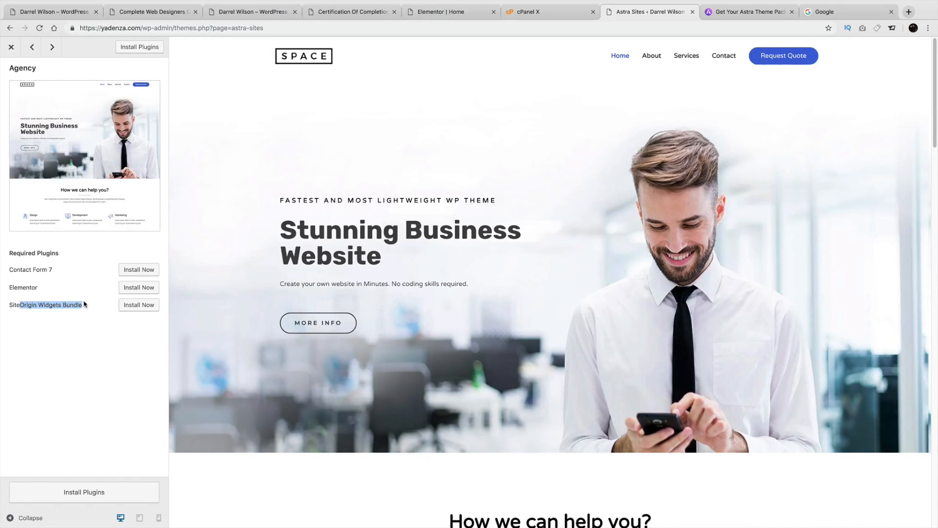
pyautogui.click(146, 49)
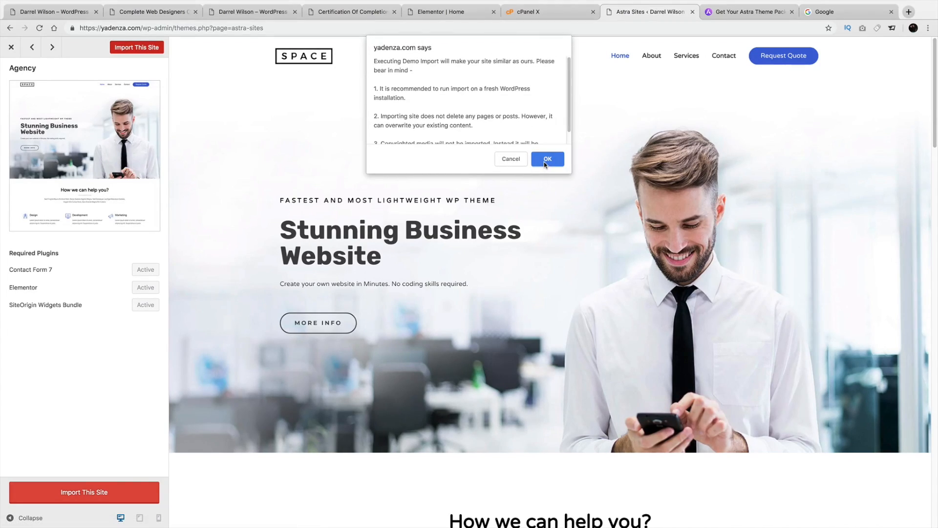
pyautogui.moveTo(568, 116); pyautogui.dragTo(568, 128)
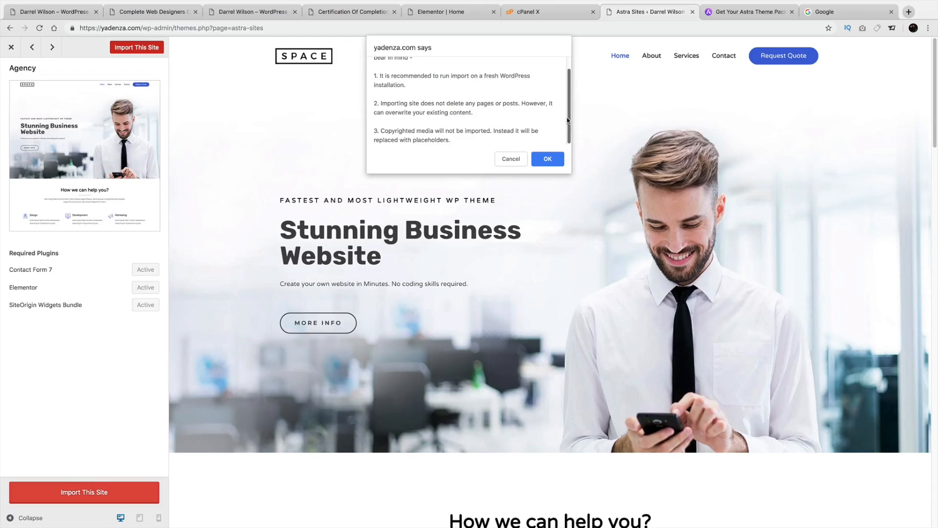
pyautogui.click(548, 160)
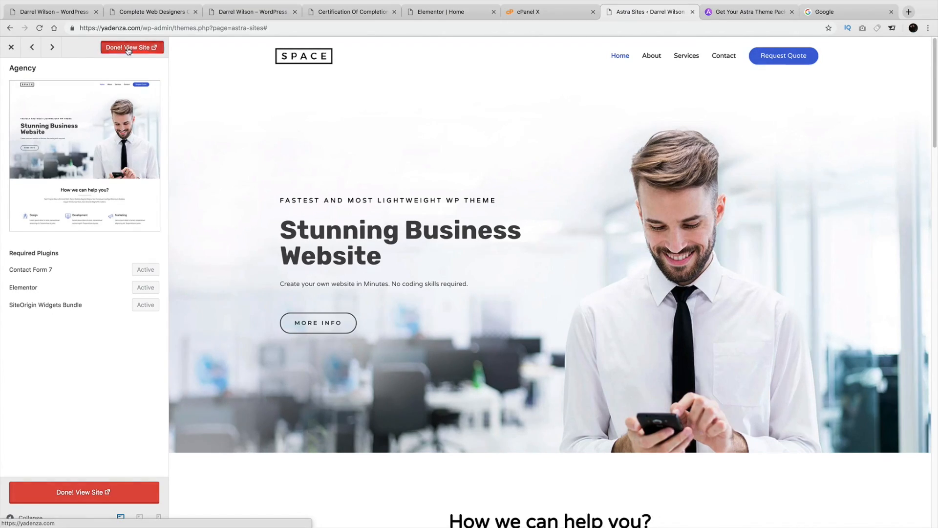
# Visit the imported site and look through its home page from the header to the footer
pyautogui.click(128, 47)
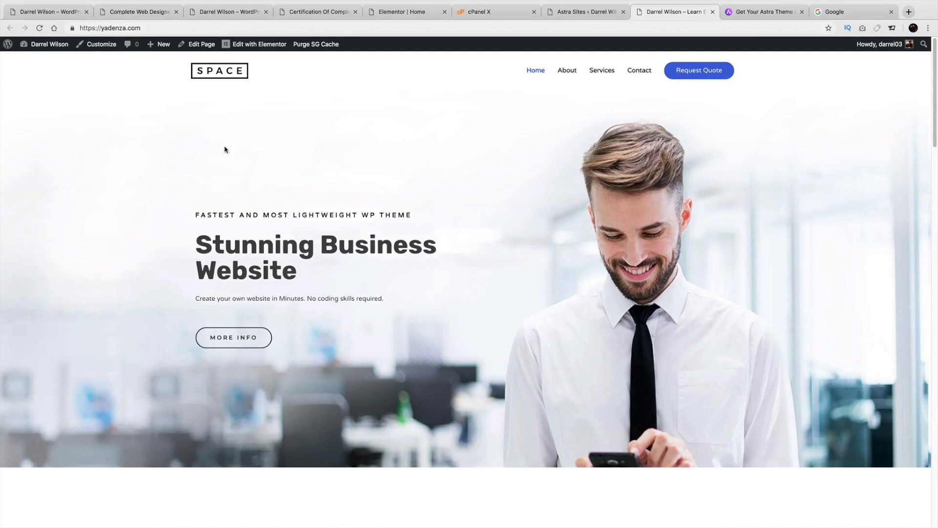
pyautogui.scroll(-5, 333, 207)
pyautogui.scroll(-8, 333, 207)
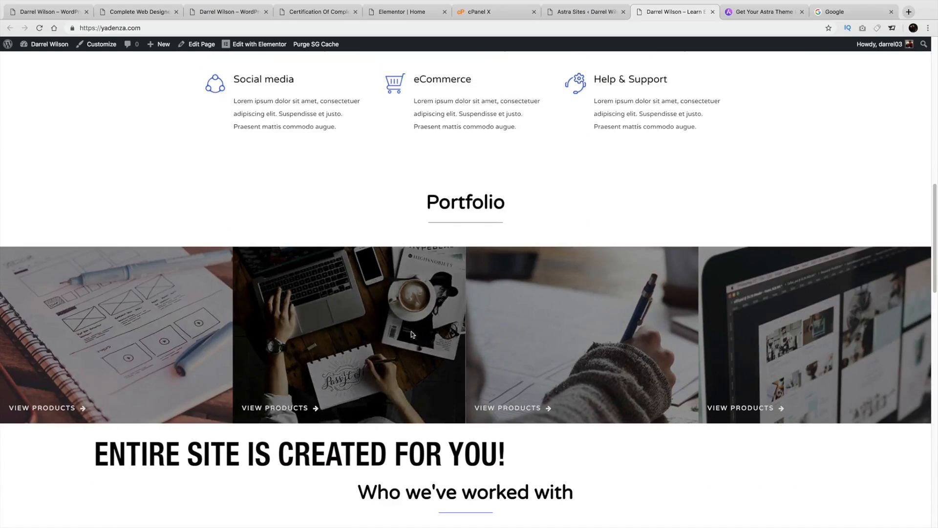
pyautogui.scroll(-5, 410, 330)
pyautogui.scroll(-1, 476, 346)
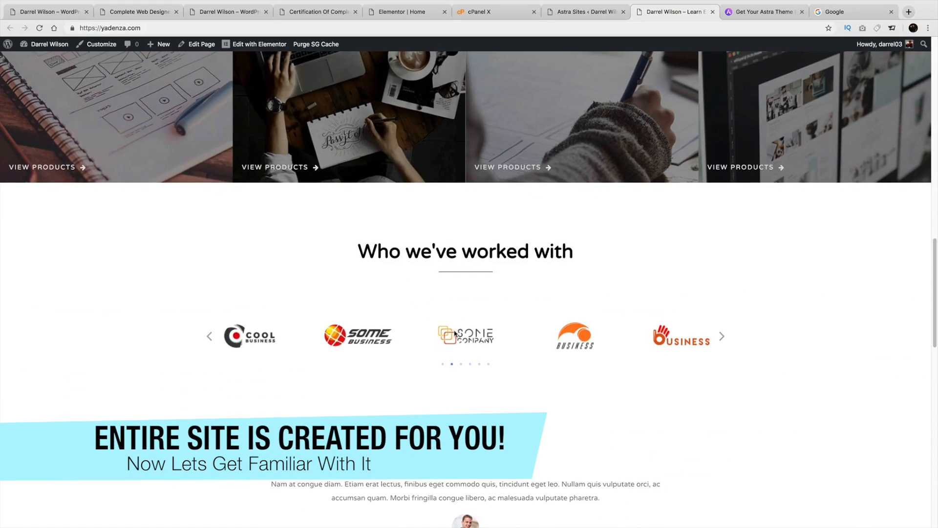
pyautogui.scroll(-8, 452, 389)
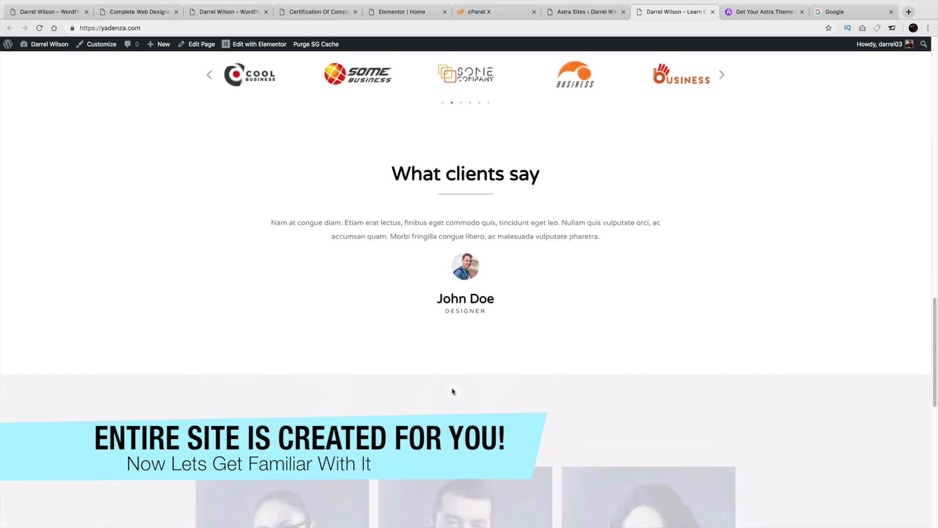
pyautogui.scroll(-8, 451, 389)
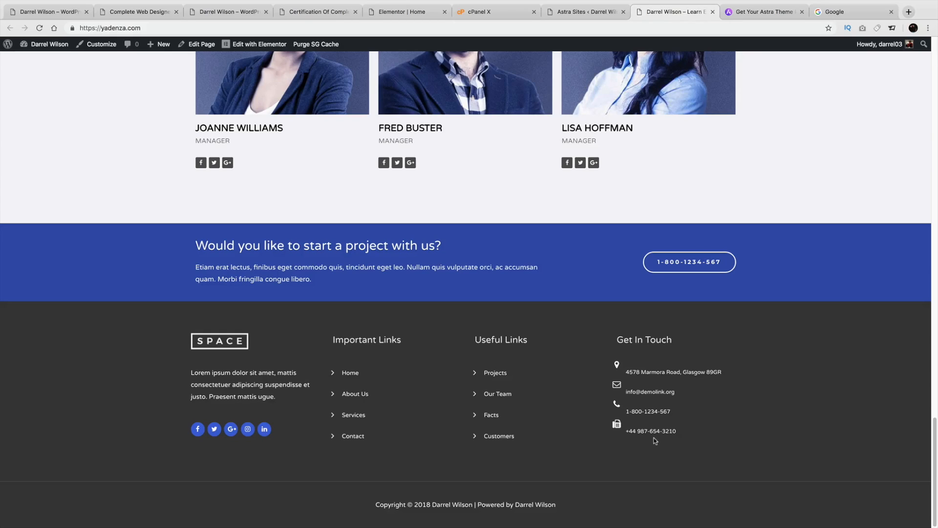
# Look through the imported site's About, Services and Contact pages, including the contact form and map
pyautogui.moveTo(934, 460); pyautogui.dragTo(934, 78)
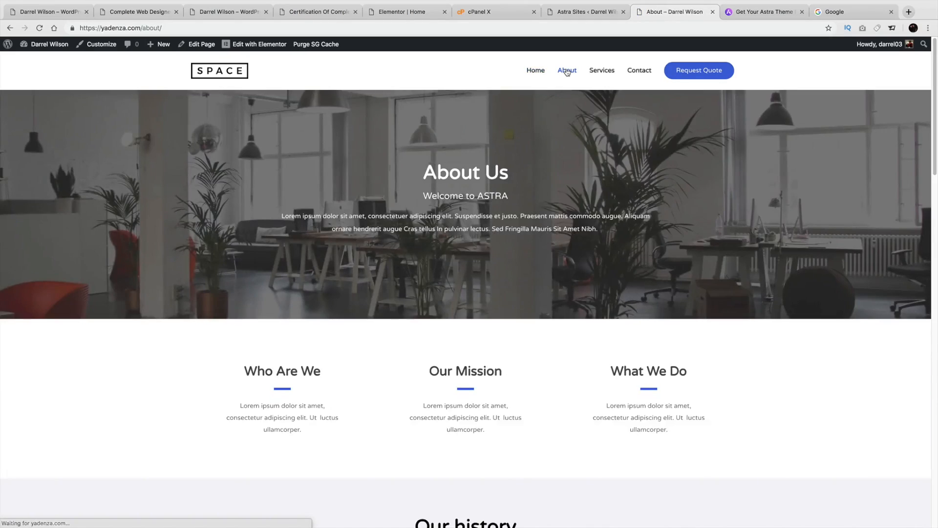
pyautogui.click(596, 72)
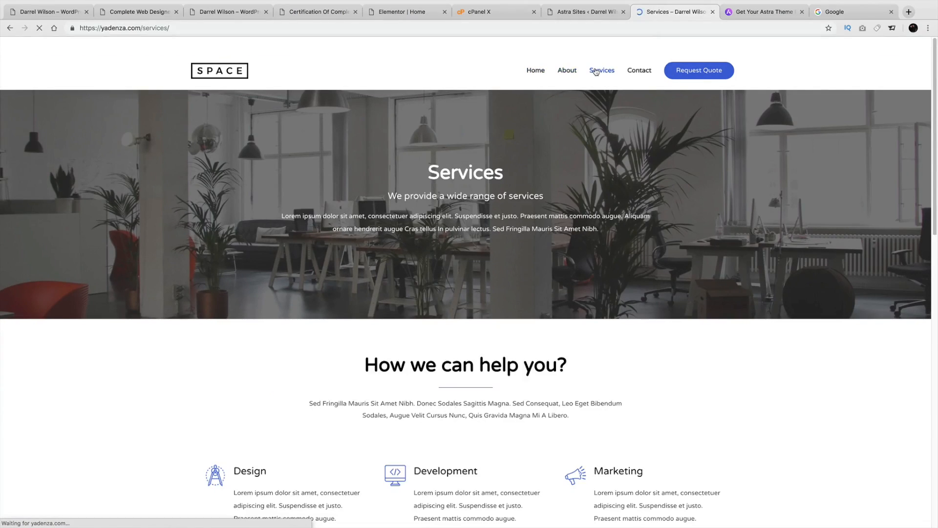
pyautogui.click(636, 72)
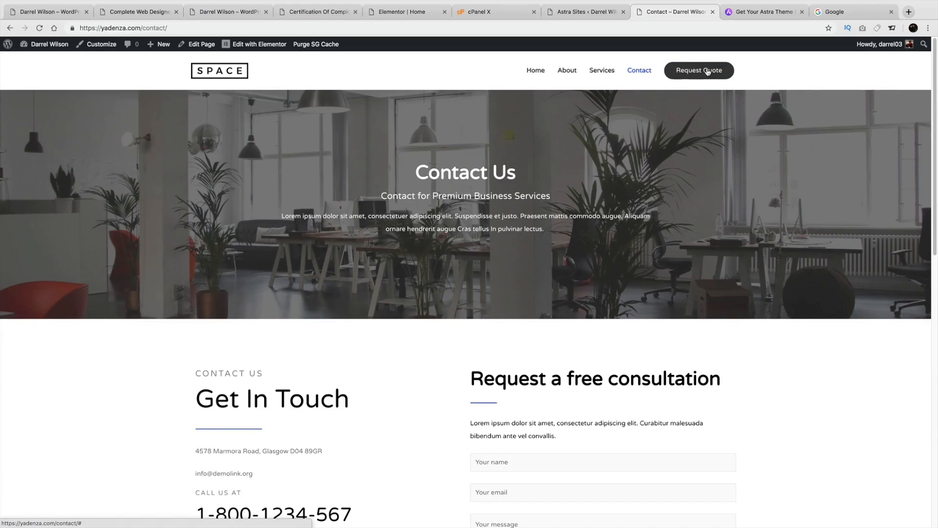
pyautogui.click(707, 72)
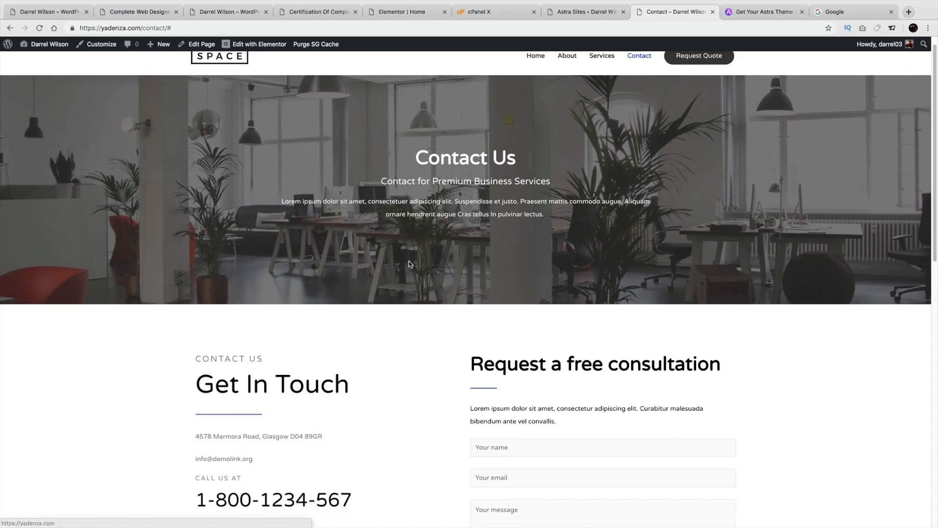
pyautogui.scroll(-2, 408, 264)
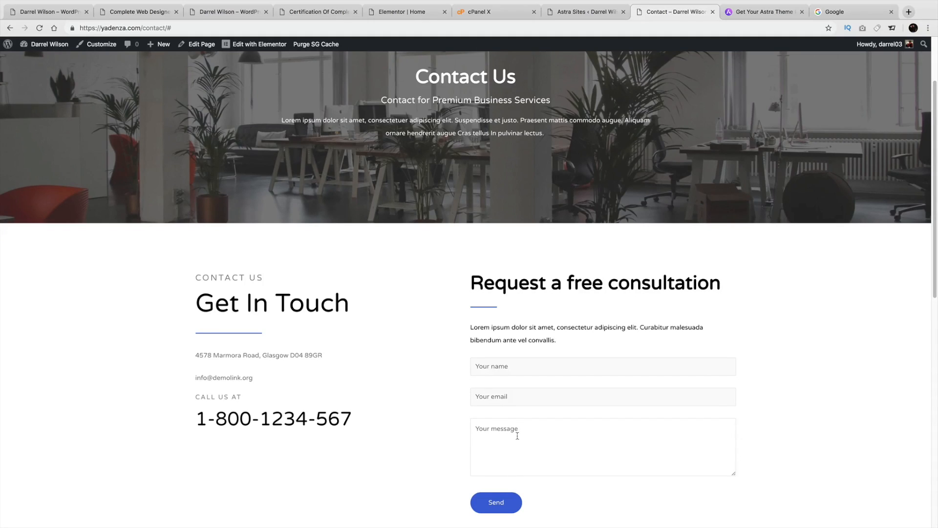
pyautogui.scroll(-2, 516, 435)
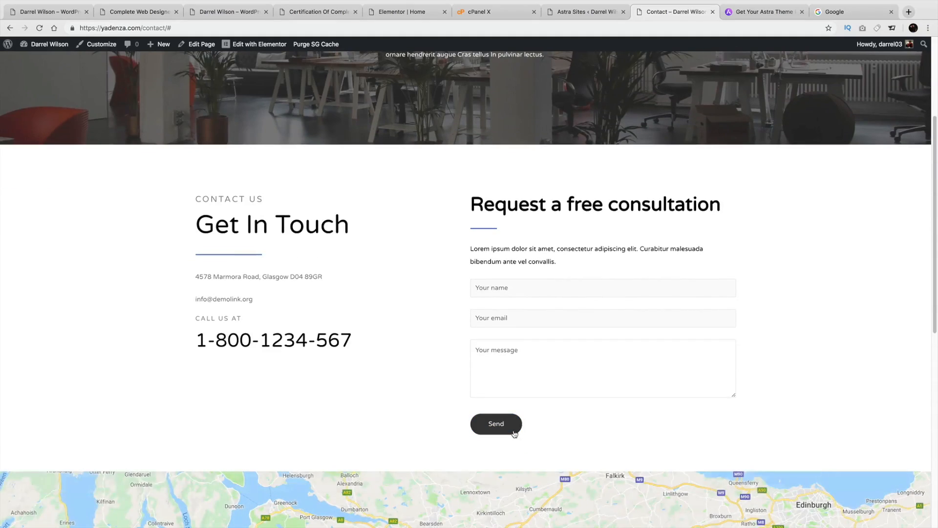
pyautogui.scroll(-3, 459, 389)
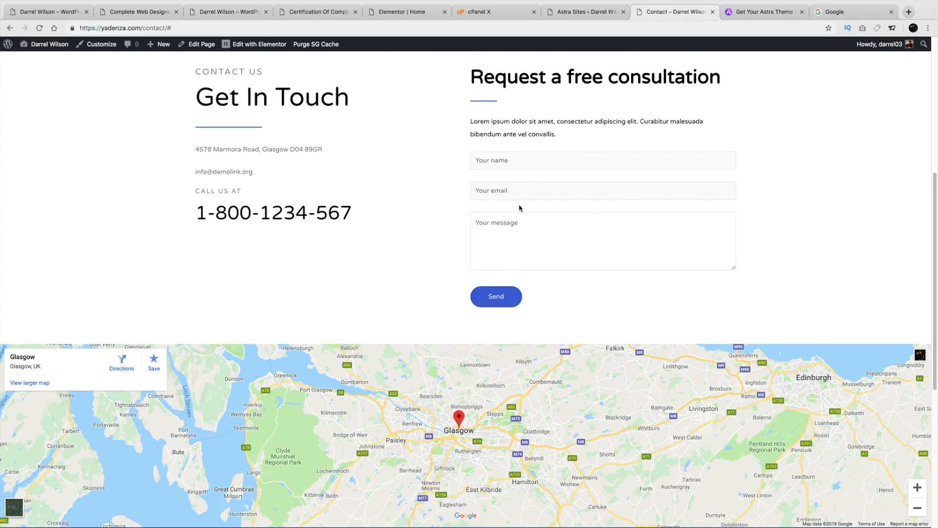
# Finish looking through the Contact page, return to the site's Home page and open it for editing with Elementor
pyautogui.scroll(-3, 355, 211)
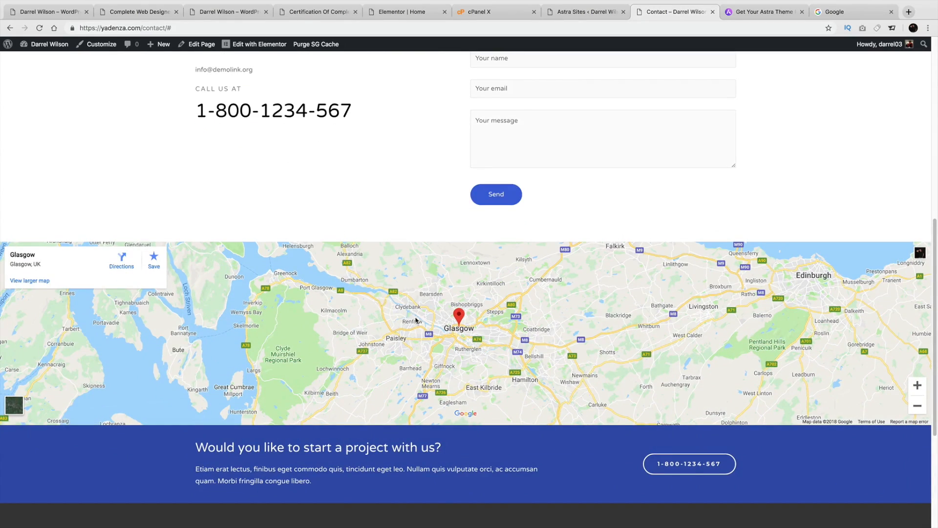
pyautogui.scroll(-5, 432, 329)
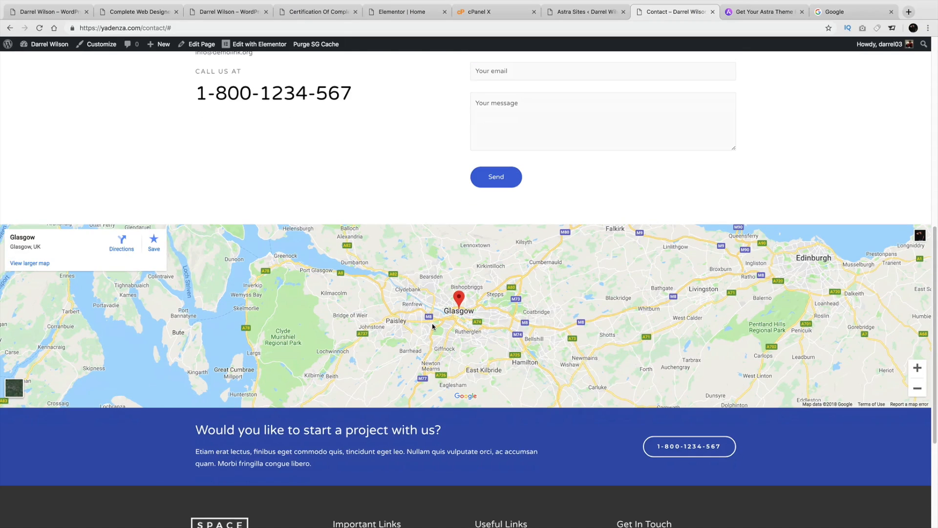
pyautogui.scroll(15, 432, 323)
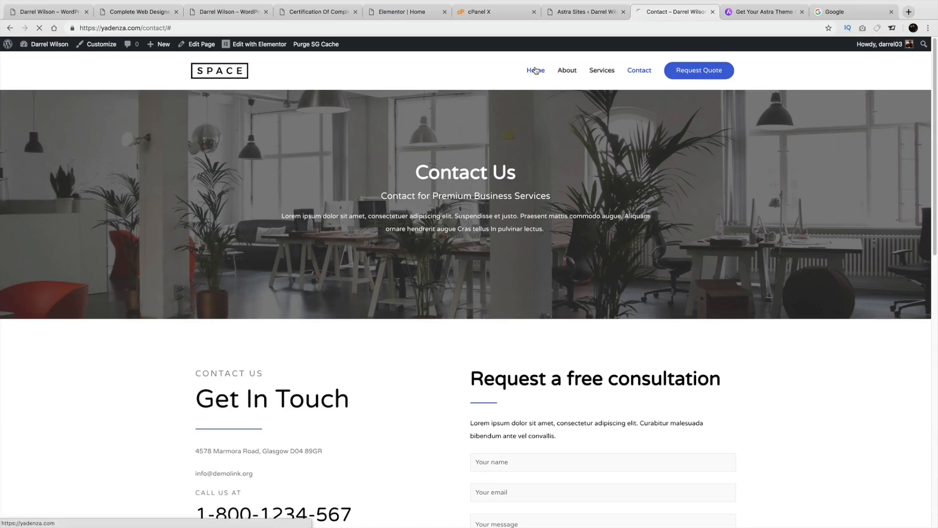
pyautogui.click(536, 71)
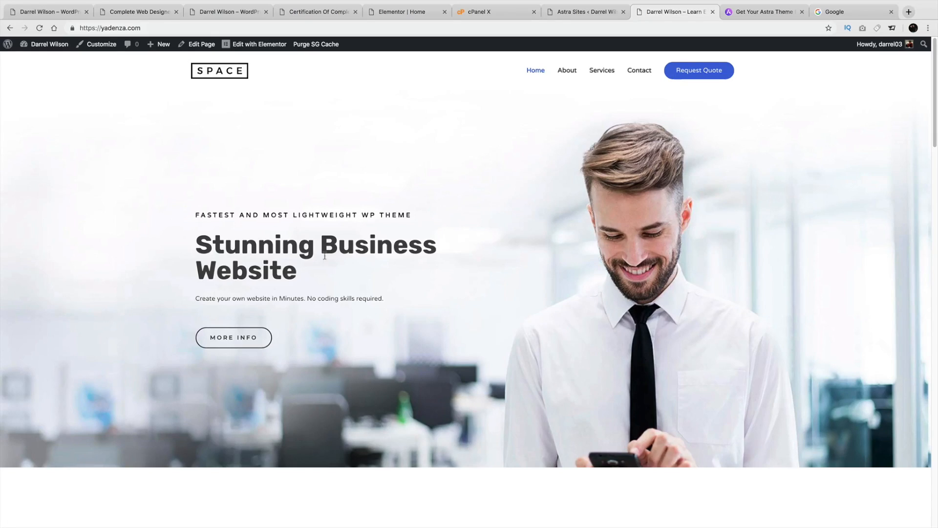
pyautogui.click(254, 45)
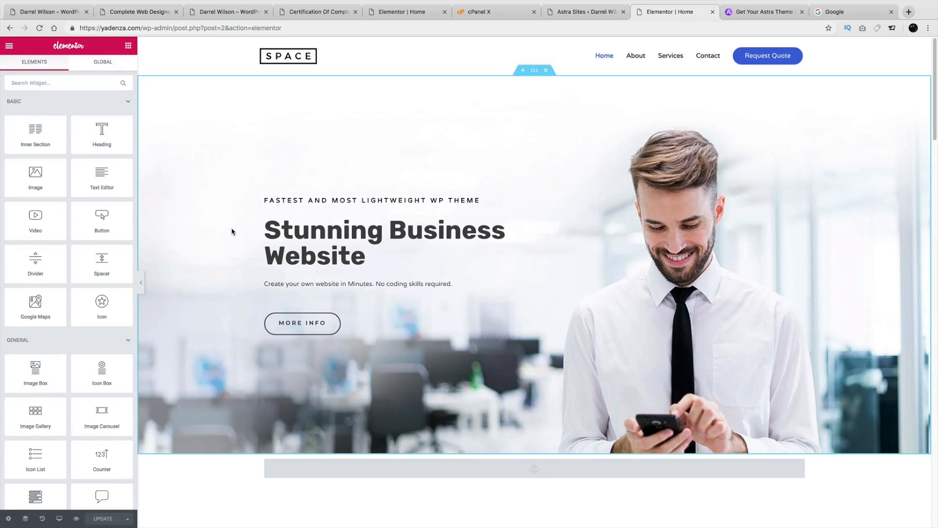
# Replace the hero section's main heading text with "Courses Start At 59.99"
pyautogui.click(304, 241)
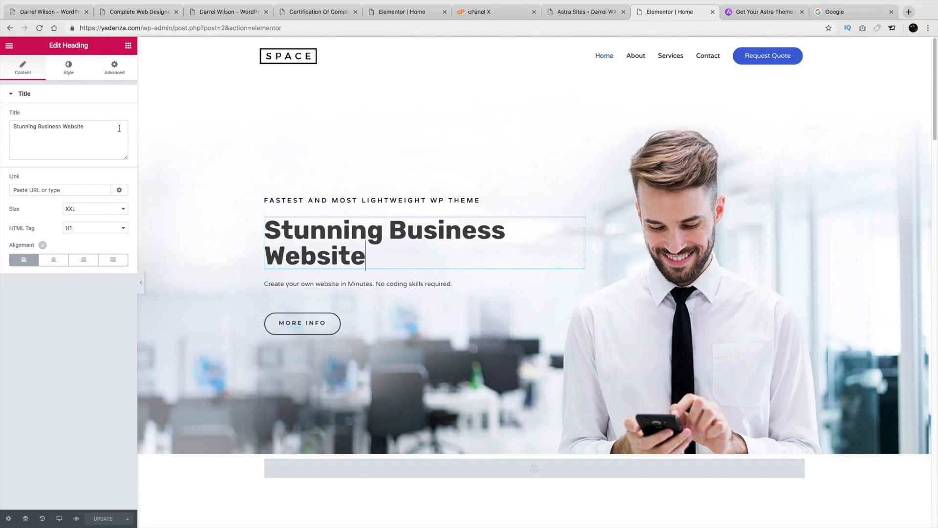
pyautogui.moveTo(88, 126); pyautogui.dragTo(1, 129)
pyautogui.write('Course')
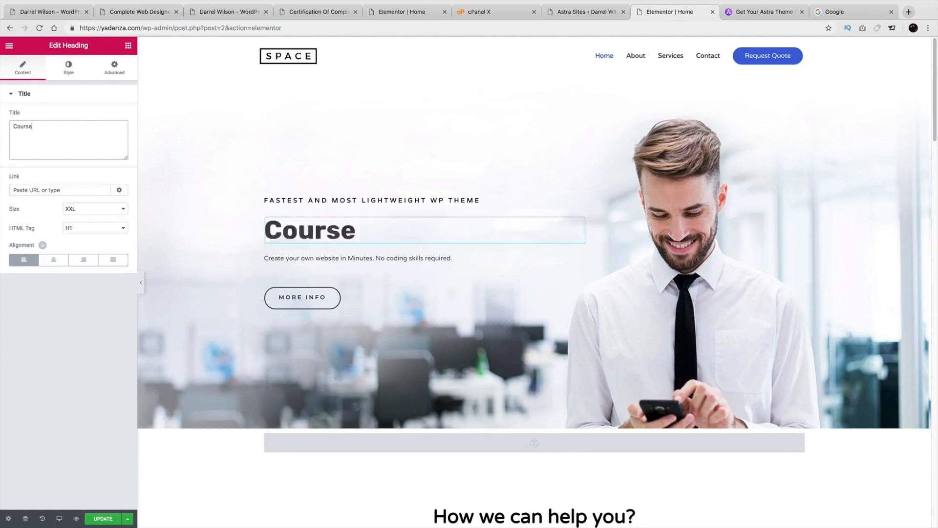
pyautogui.write('s Start At ')
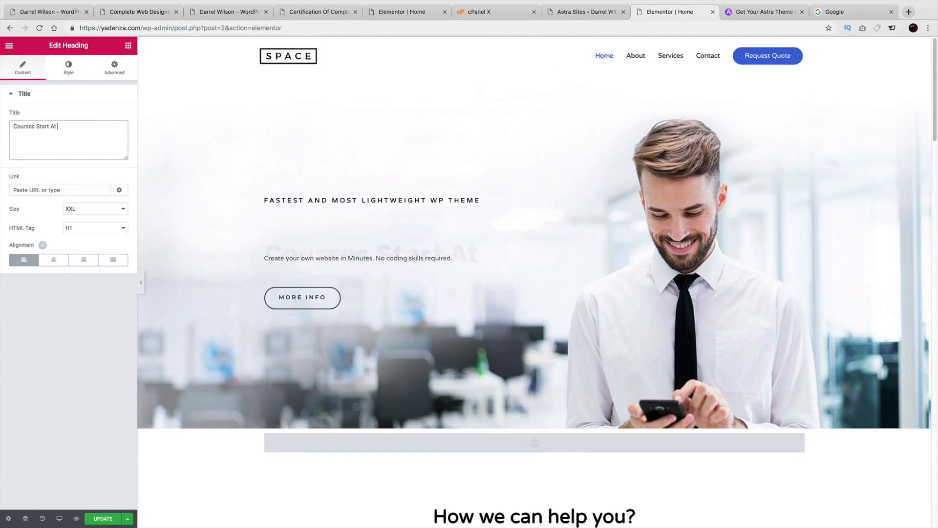
pyautogui.write('59.99')
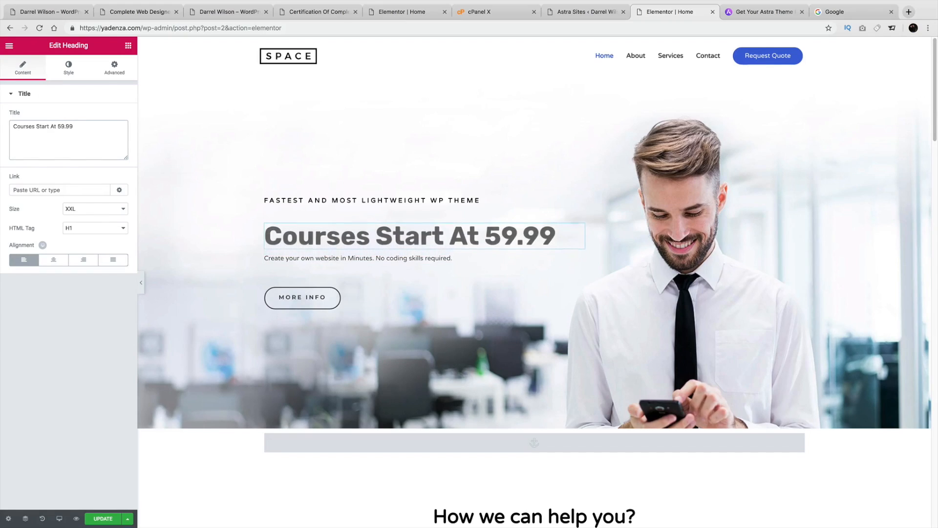
# Try center and right alignment on the hero heading and set it back to left
pyautogui.click(53, 259)
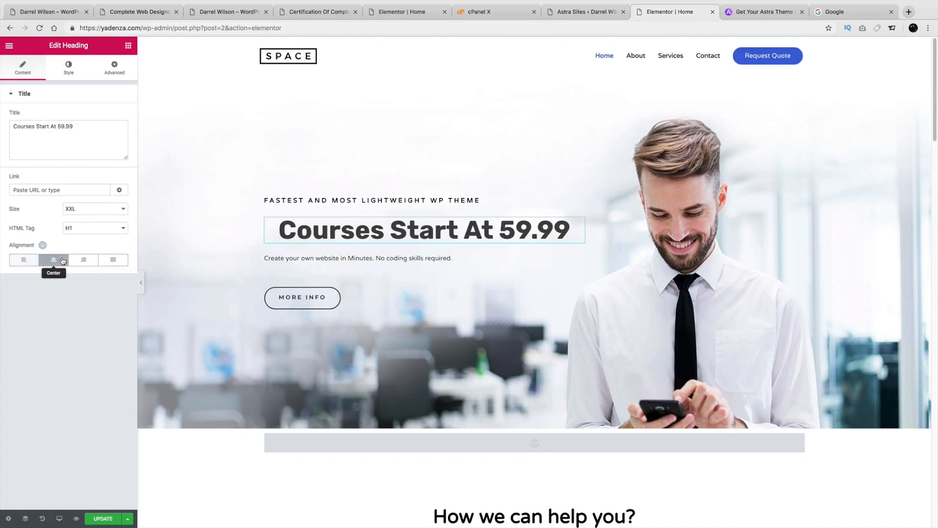
pyautogui.click(83, 259)
pyautogui.click(54, 260)
pyautogui.click(24, 259)
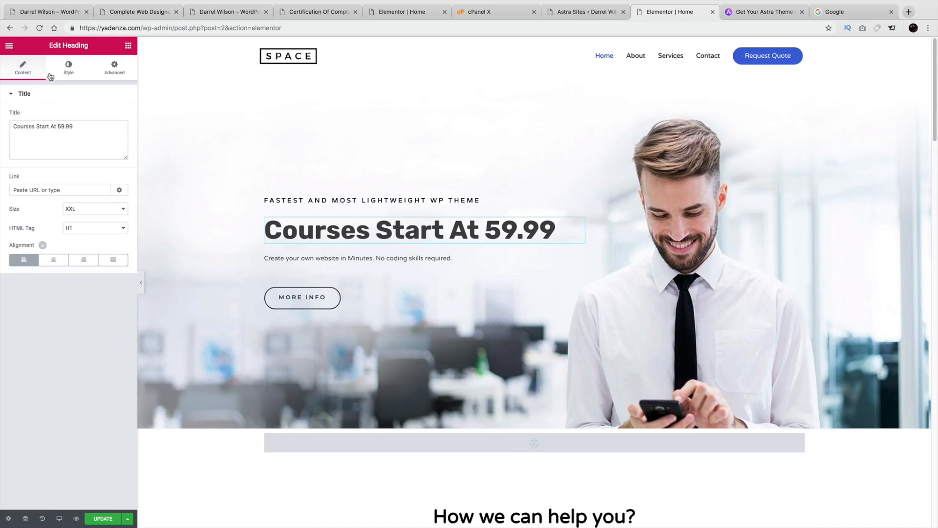
# Set the hero heading's text color to a near-black purple, #0b0114
pyautogui.click(62, 69)
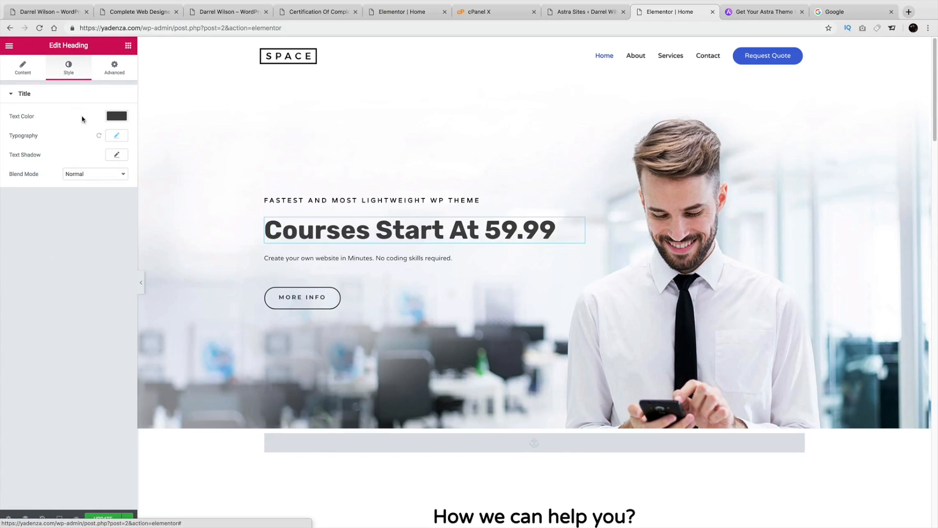
pyautogui.click(116, 118)
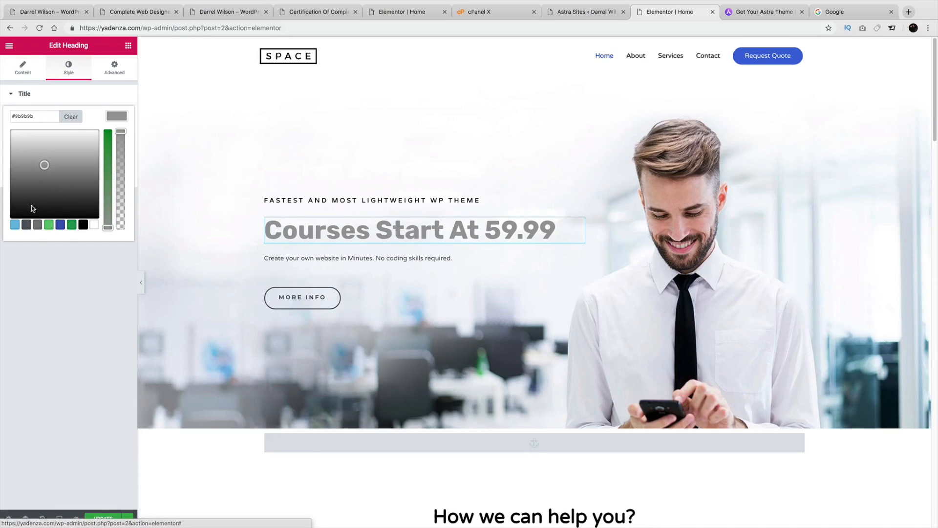
pyautogui.click(15, 225)
pyautogui.moveTo(42, 170); pyautogui.dragTo(77, 210)
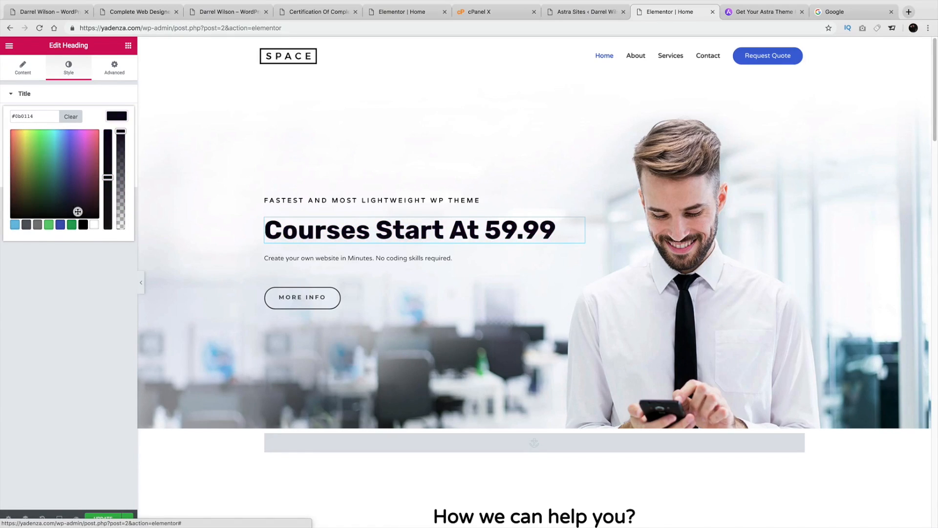
pyautogui.click(80, 98)
pyautogui.click(66, 98)
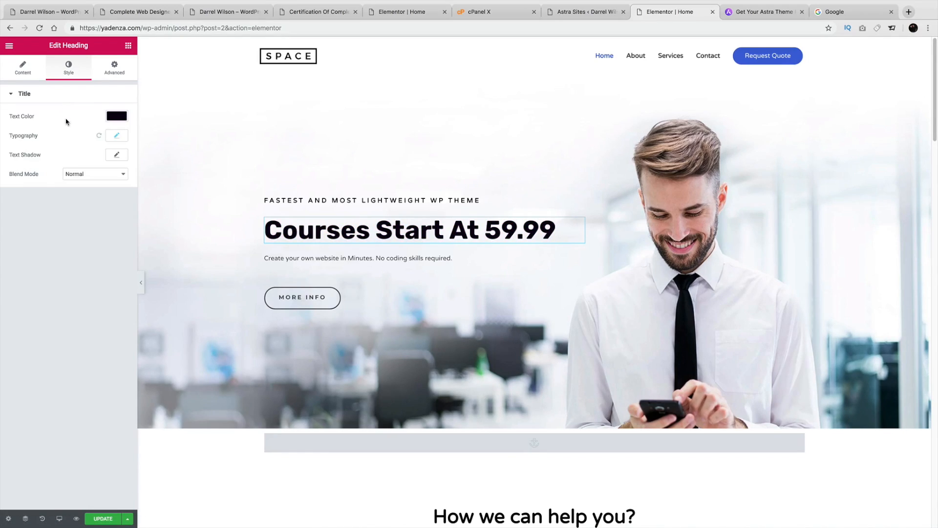
# Try the Italic font style in the hero heading's typography settings and set the style to Normal
pyautogui.click(116, 136)
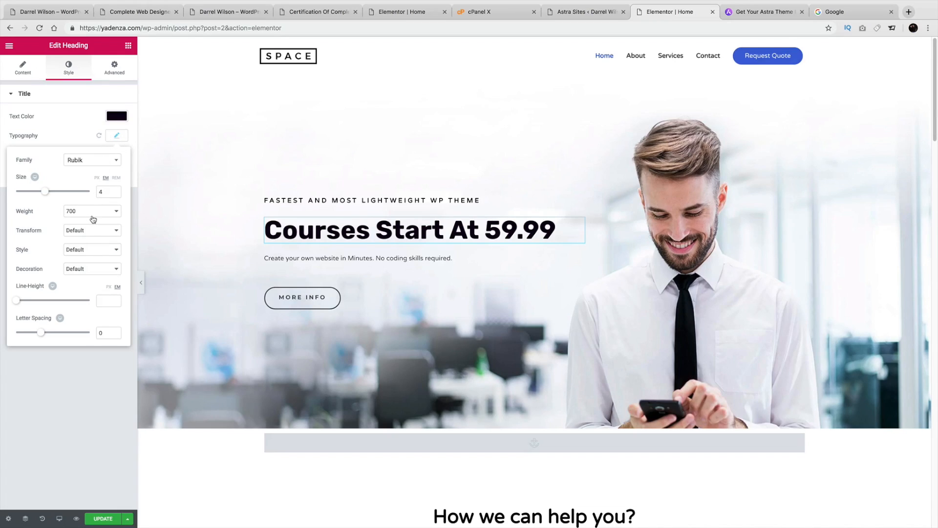
pyautogui.click(89, 249)
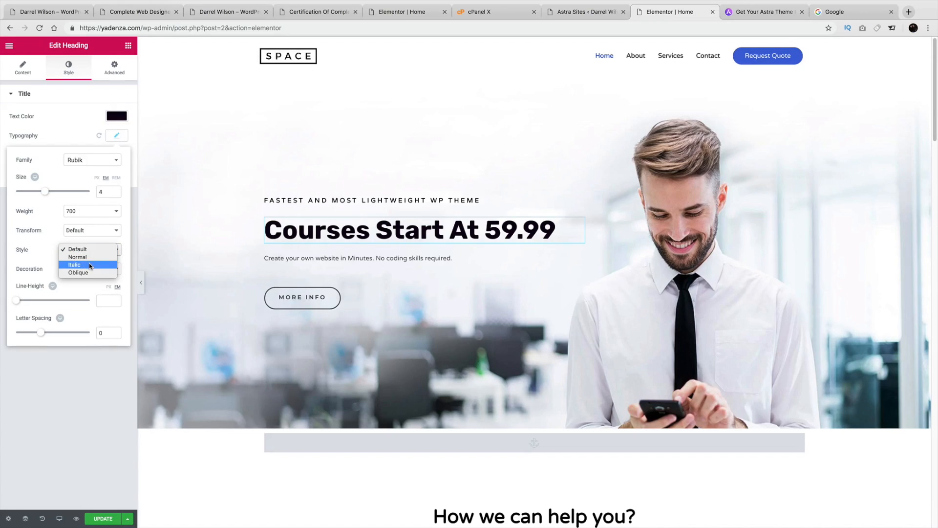
pyautogui.click(89, 265)
pyautogui.click(89, 250)
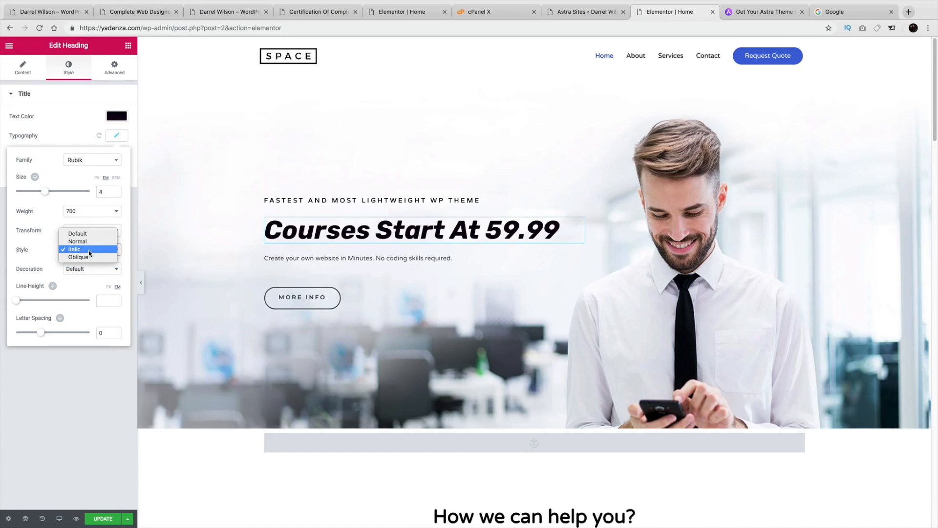
pyautogui.click(89, 240)
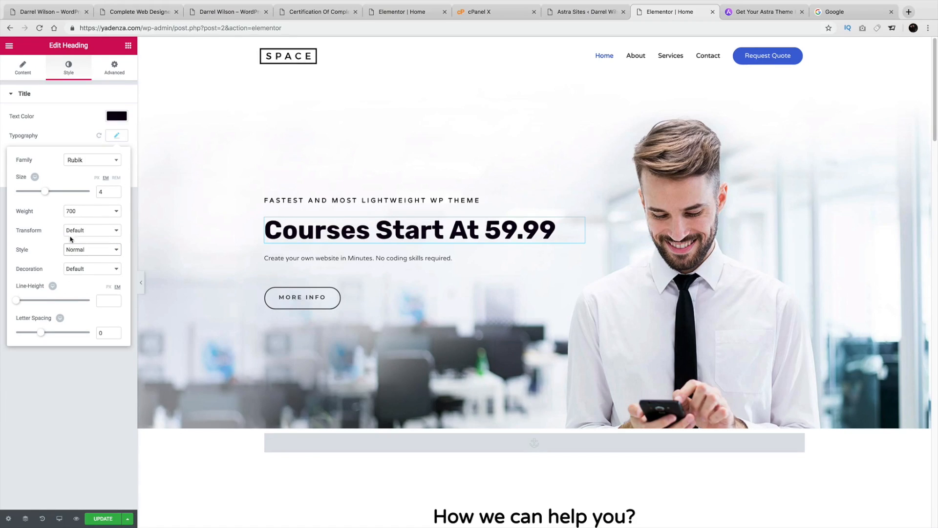
# Try a font weight of 900 on the hero heading and set it back to 700
pyautogui.click(83, 213)
pyautogui.click(86, 230)
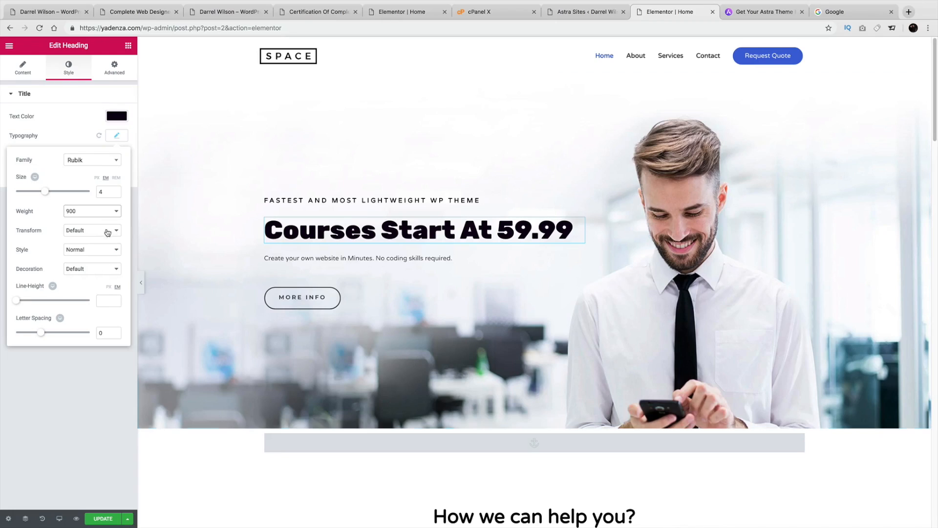
pyautogui.click(94, 215)
pyautogui.click(95, 193)
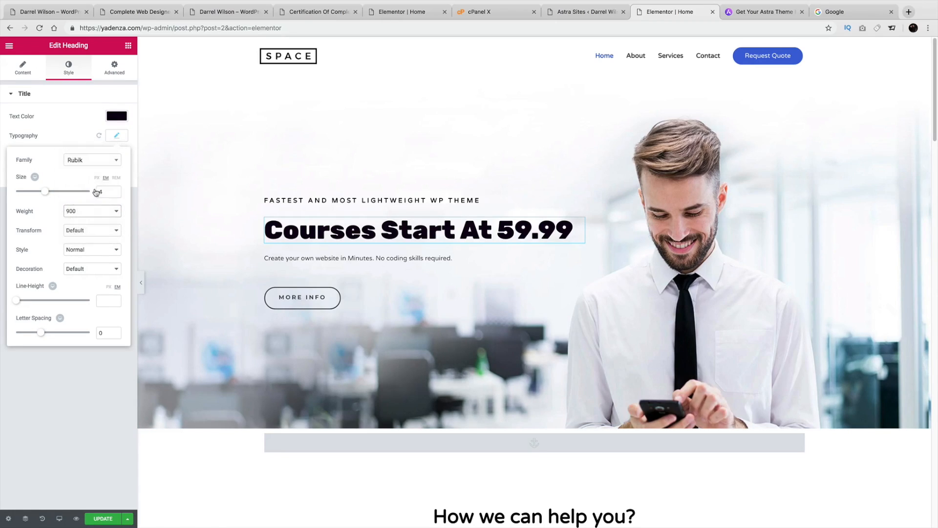
# Try the Ruda font family on the hero heading, switch back to Rubik and browse the other available fonts
pyautogui.click(94, 162)
pyautogui.click(96, 238)
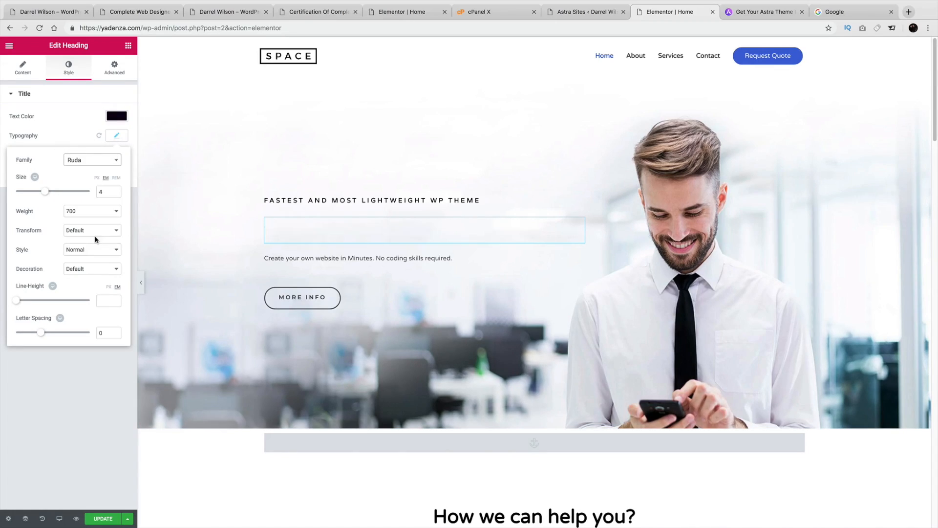
pyautogui.click(94, 163)
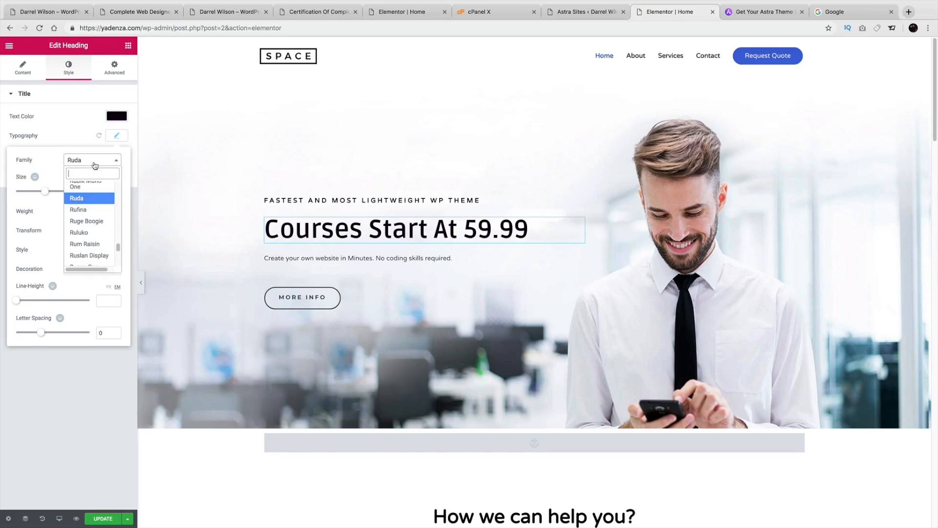
pyautogui.click(96, 206)
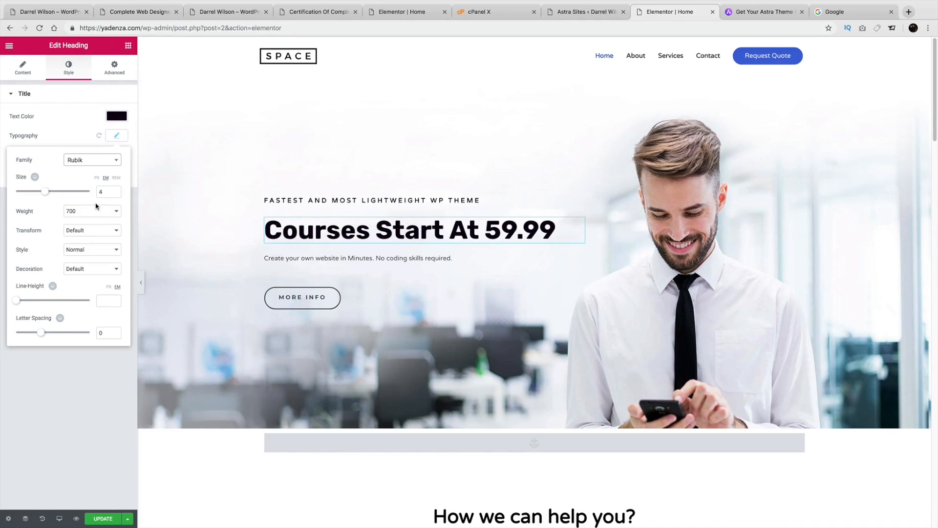
pyautogui.click(94, 162)
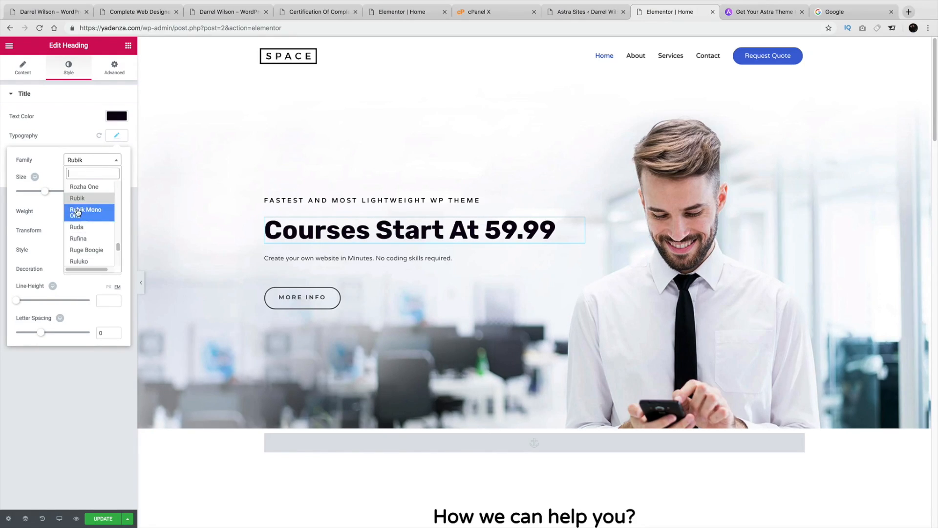
pyautogui.scroll(-2, 77, 213)
pyautogui.scroll(-20, 77, 213)
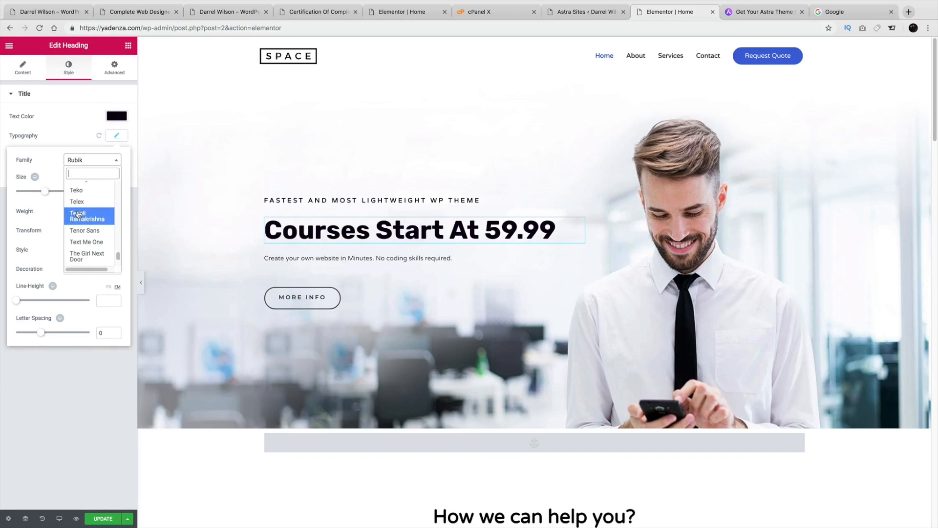
# Try linked padding of 12 to 14 px on all sides of the hero heading and reset it to 0
pyautogui.click(108, 71)
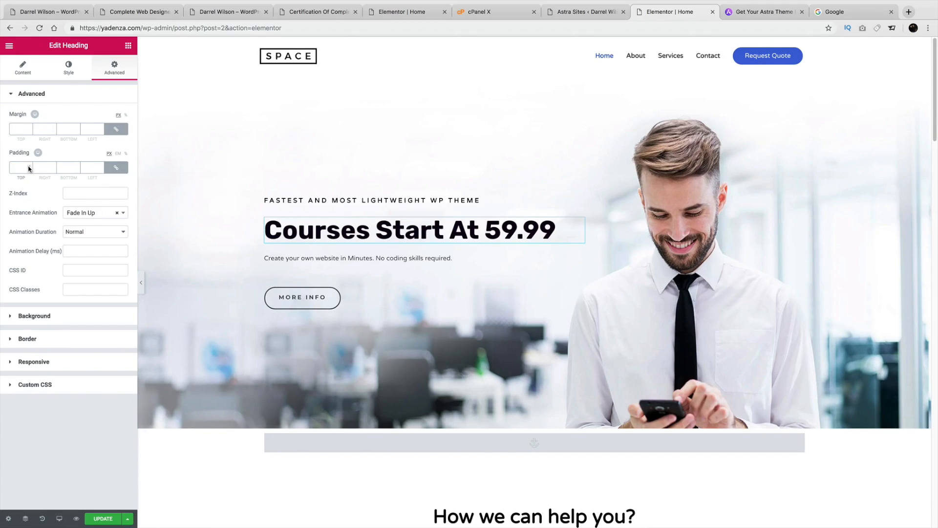
pyautogui.write('16')
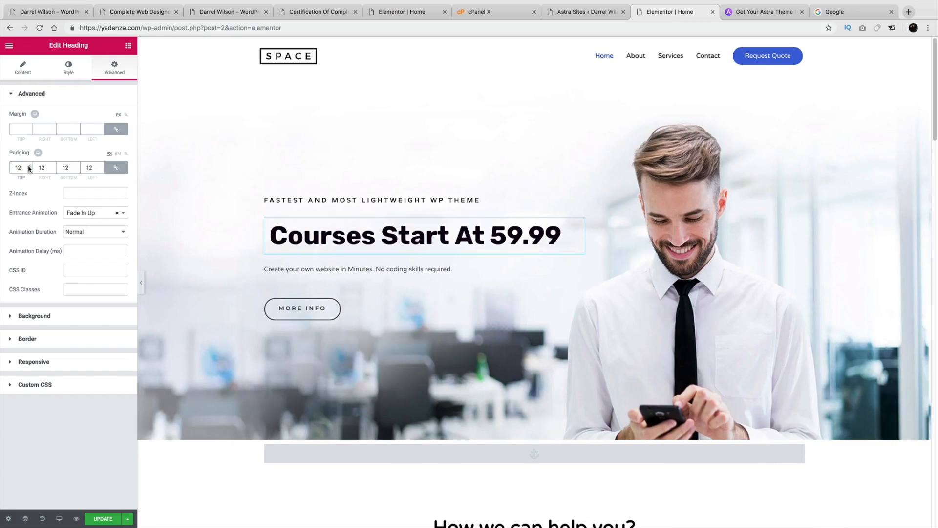
pyautogui.click(30, 170)
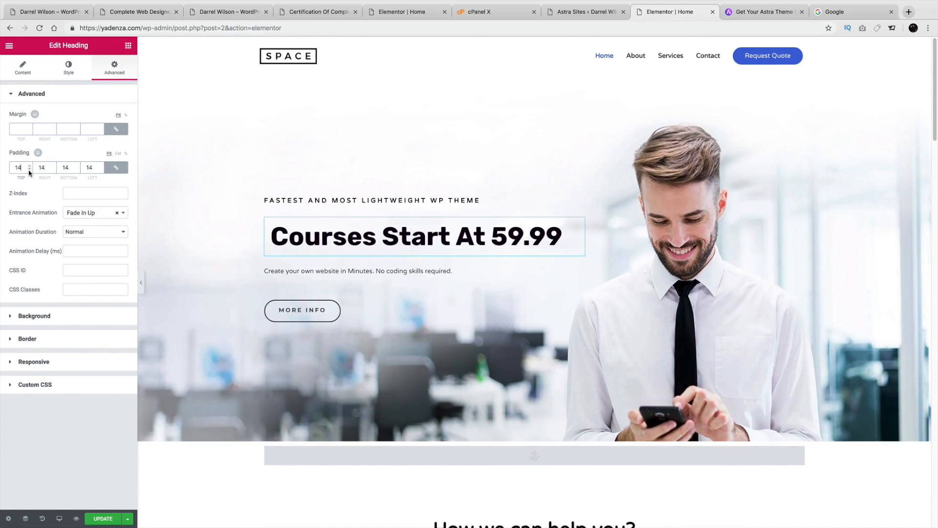
pyautogui.click(29, 170)
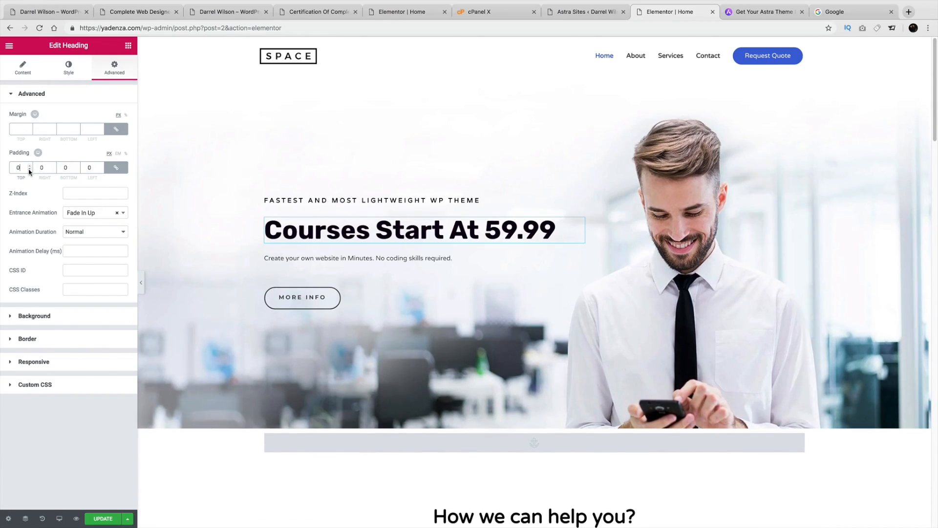
# Unlink the hero heading's padding values, try top padding of 30, 40 and 50 px, and reset it to 0
pyautogui.click(119, 169)
pyautogui.moveTo(22, 168); pyautogui.dragTo(8, 170)
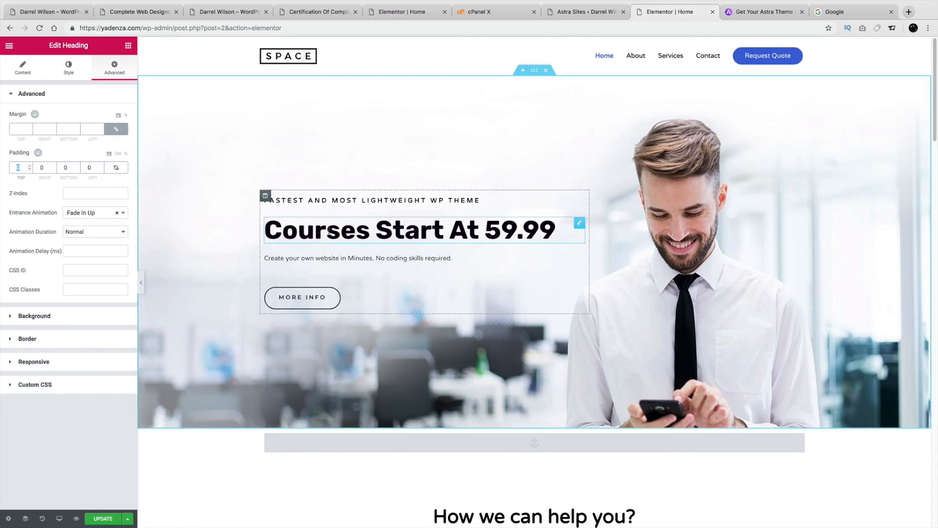
pyautogui.write('30')
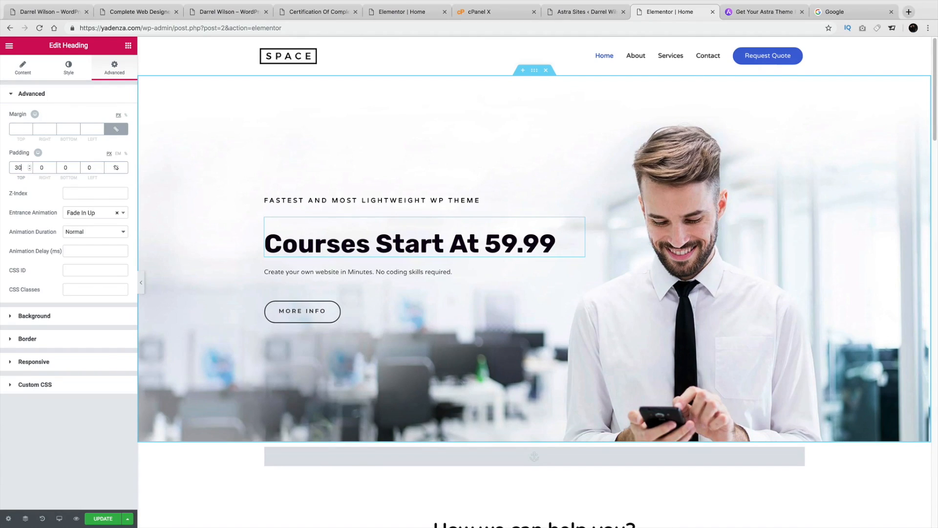
pyautogui.press('BackSpace')
pyautogui.press('BackSpace')
pyautogui.write('40')
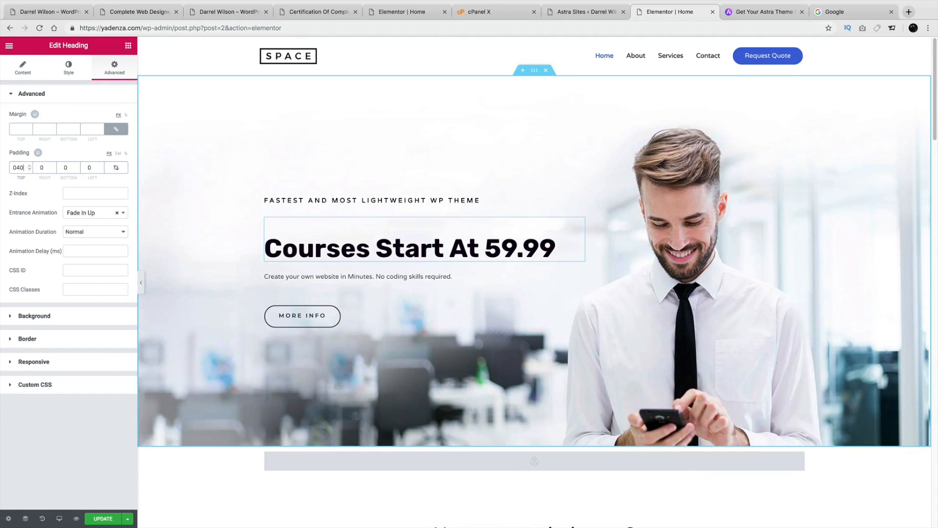
pyautogui.press('BackSpace')
pyautogui.press('BackSpace')
pyautogui.write('50')
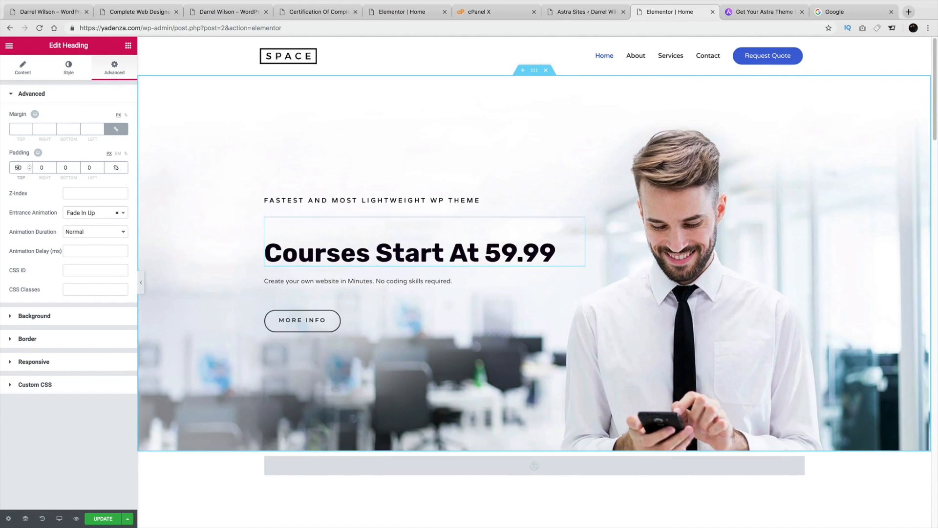
pyautogui.press('BackSpace')
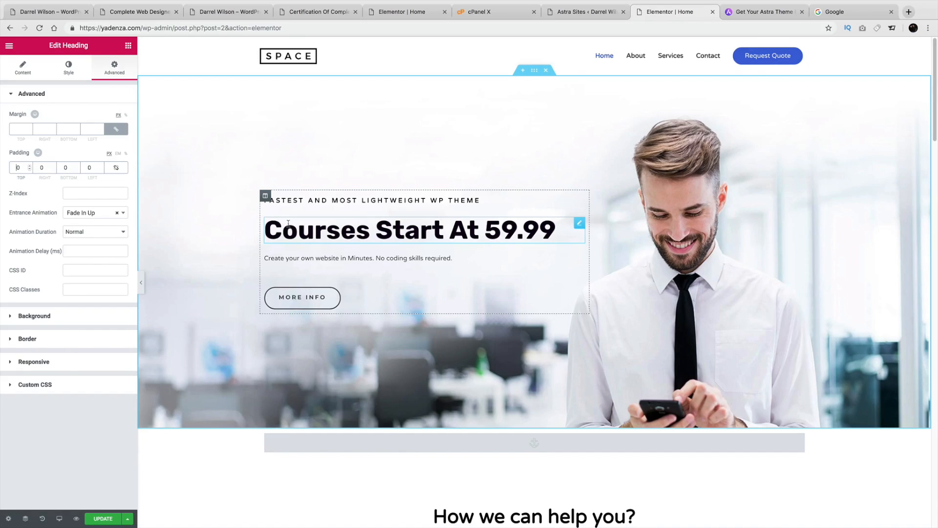
# Italicize and underline the "FASTEST AND MOST LIGHTWEIGHT WP THEME" line above the hero heading
pyautogui.click(293, 200)
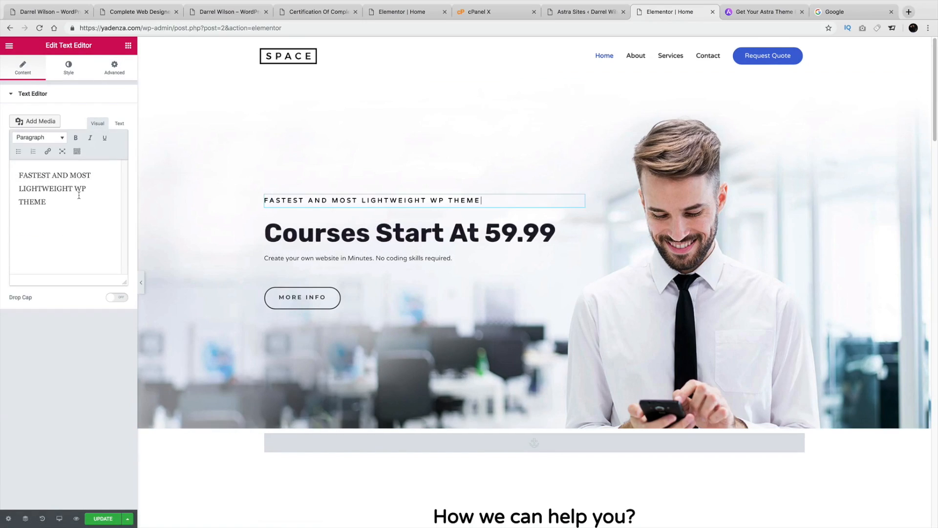
pyautogui.moveTo(43, 201); pyautogui.dragTo(37, 175)
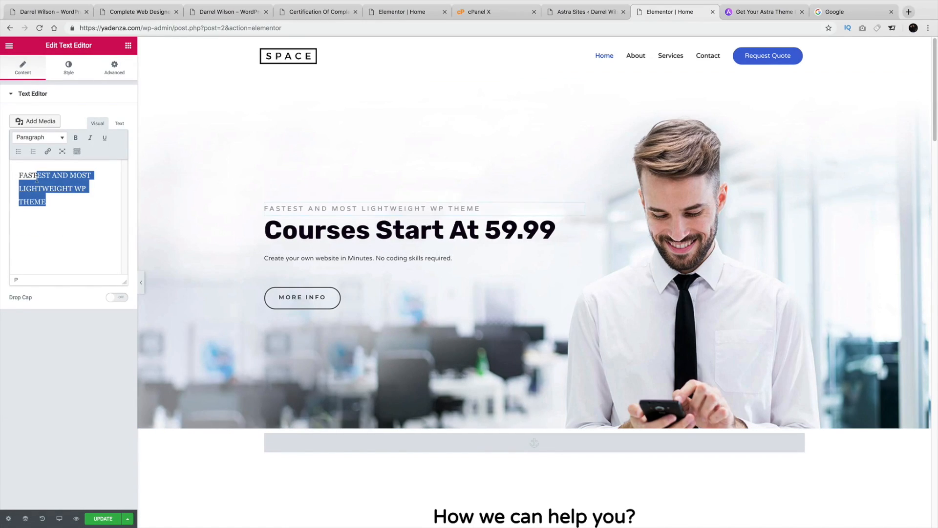
pyautogui.doubleClick(366, 198)
pyautogui.click(373, 198)
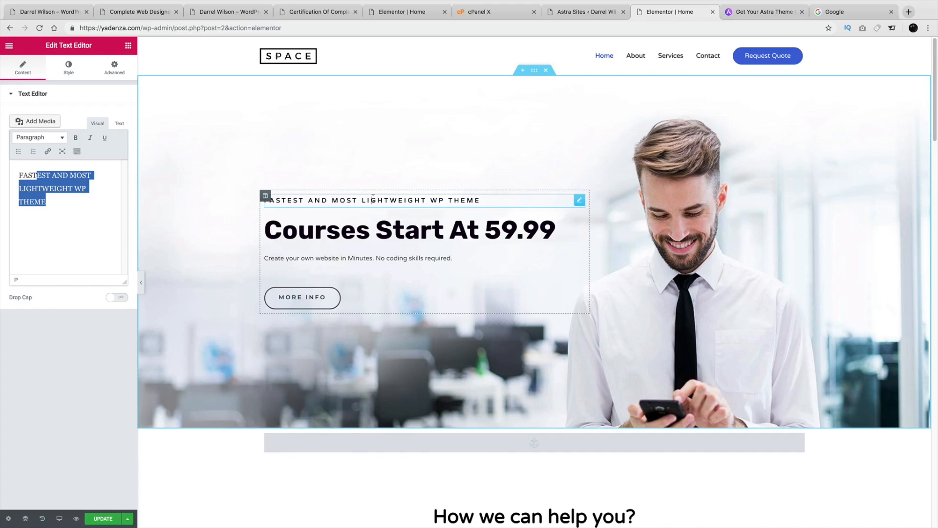
pyautogui.tripleClick(372, 199)
pyautogui.click(358, 184)
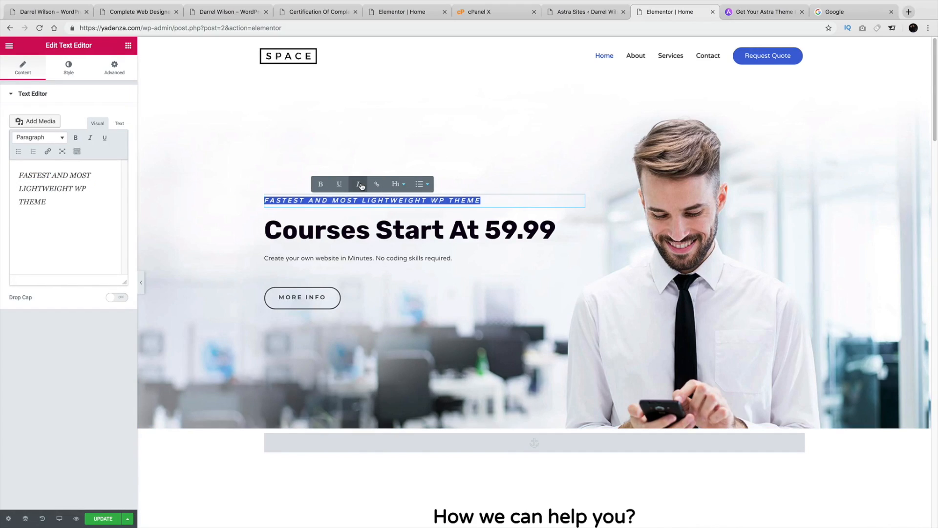
pyautogui.click(340, 185)
pyautogui.click(354, 229)
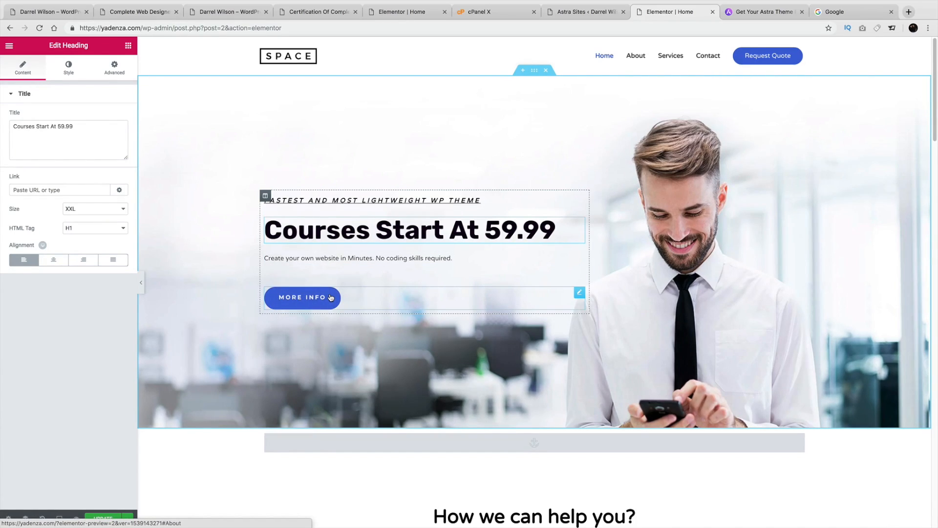
# Set the MORE INFO button's normal background color to the transparent rgba(22,2,13,0) and show its hover style settings
pyautogui.click(331, 297)
pyautogui.scroll(6, 273, 254)
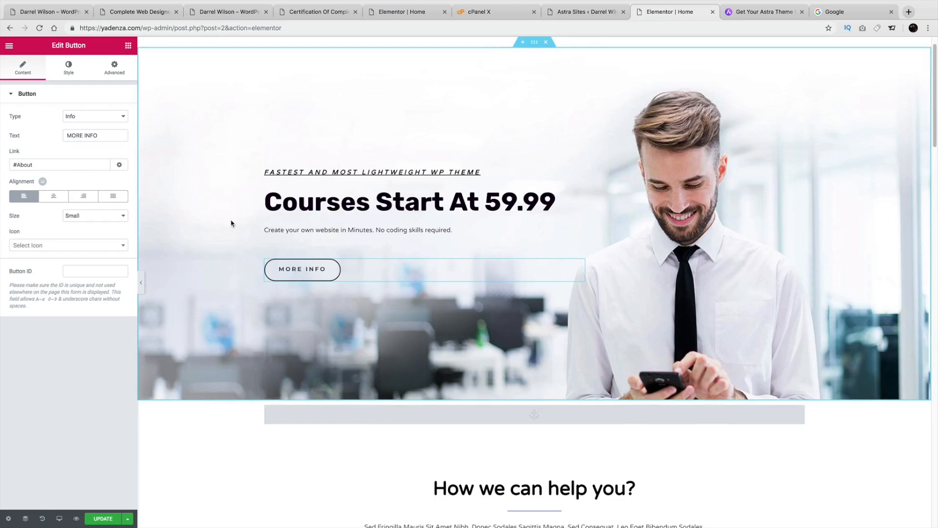
pyautogui.moveTo(43, 167); pyautogui.dragTo(5, 165)
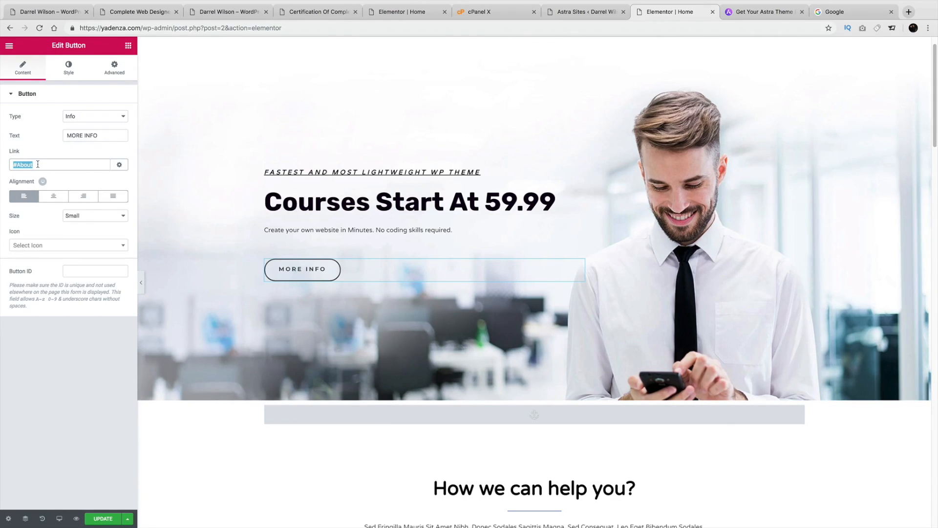
pyautogui.click(58, 72)
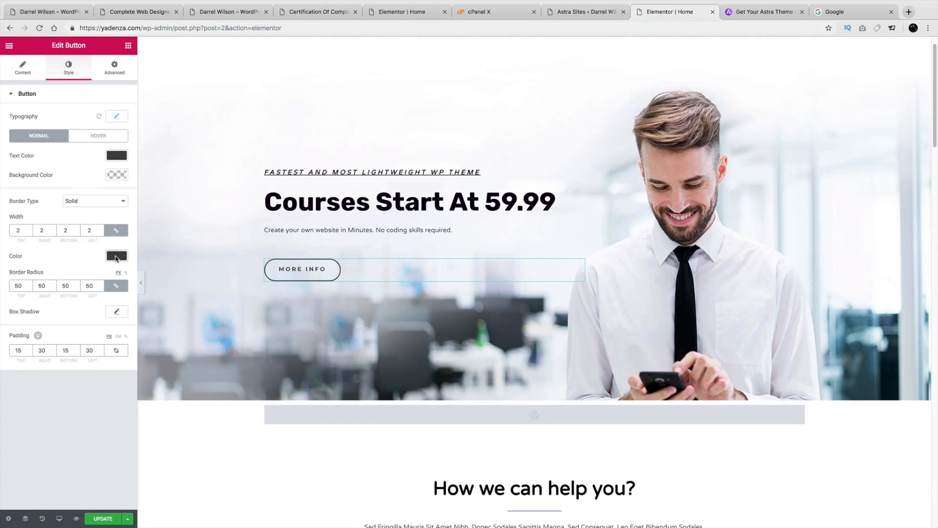
pyautogui.click(117, 178)
pyautogui.moveTo(74, 249); pyautogui.dragTo(120, 292)
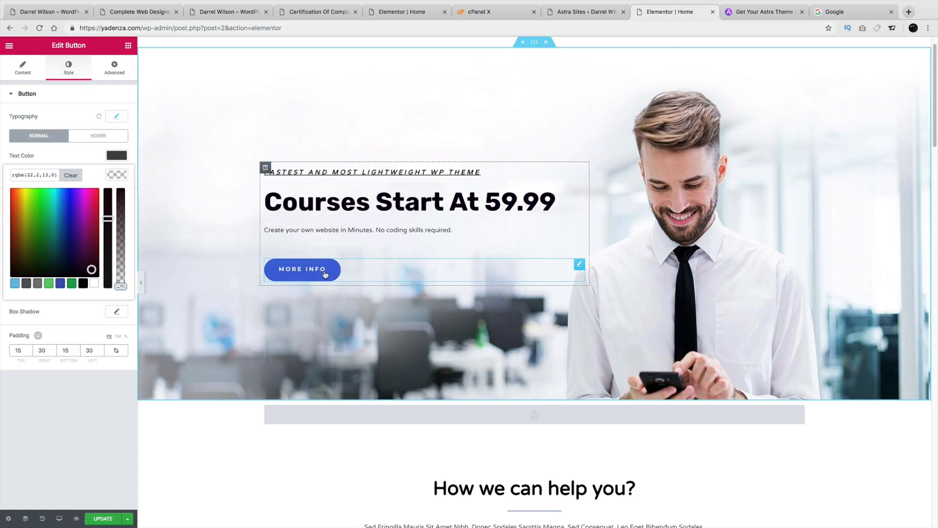
pyautogui.click(102, 411)
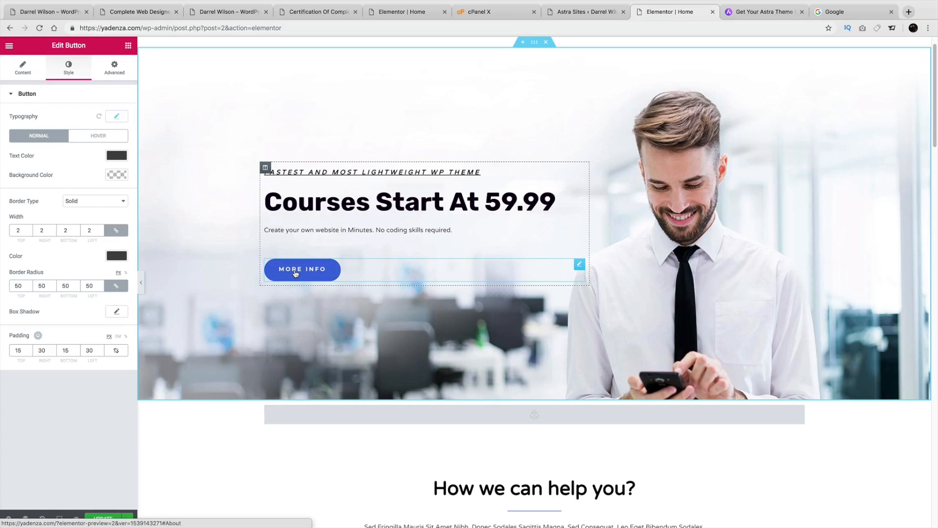
pyautogui.click(97, 141)
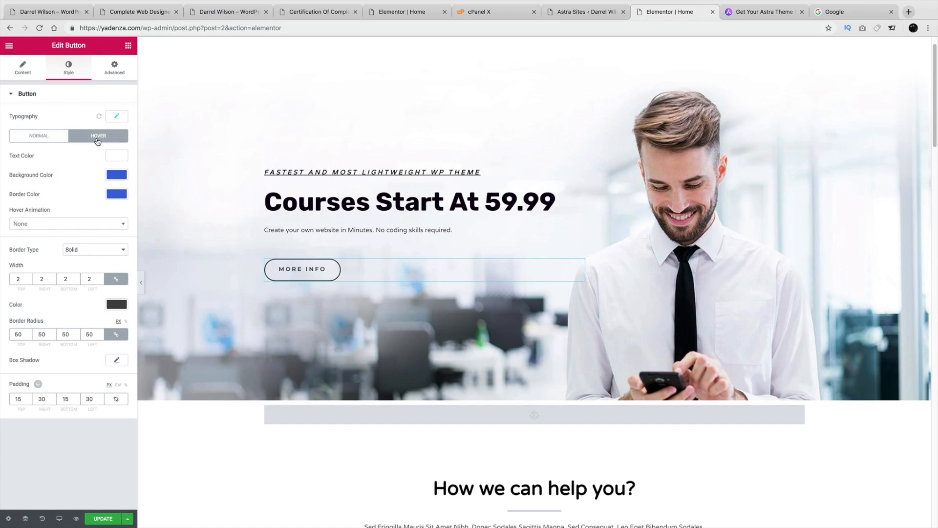
# Add a Heading widget at the start of the section below the hero, with the text "How We Can Help You?"
pyautogui.click(128, 45)
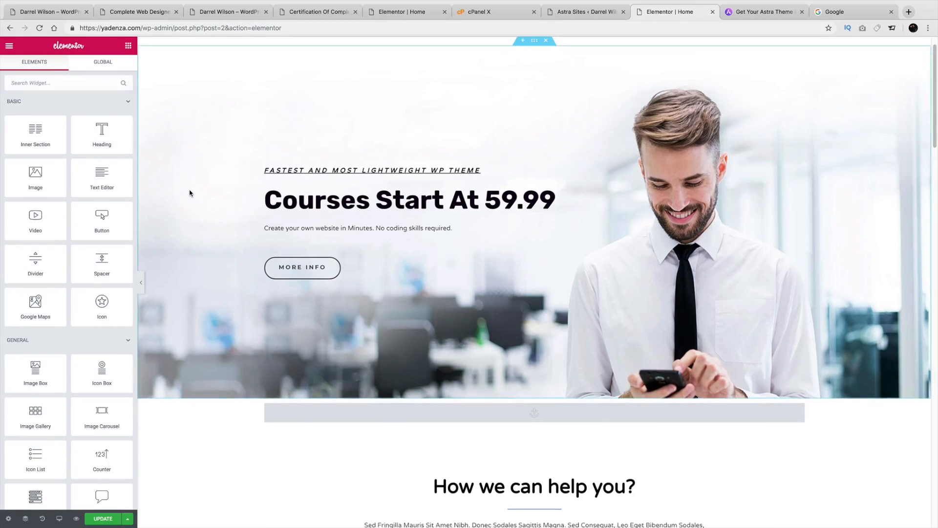
pyautogui.scroll(-3, 189, 193)
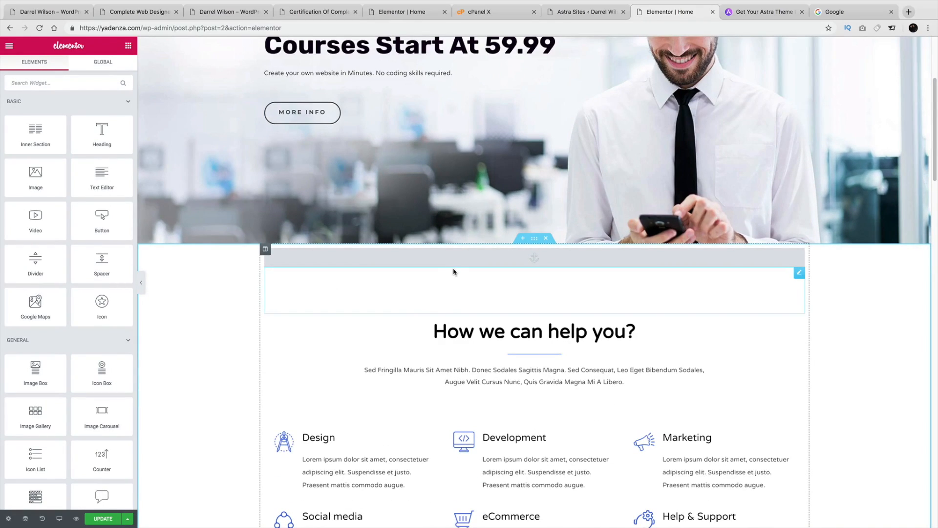
pyautogui.scroll(-1, 453, 272)
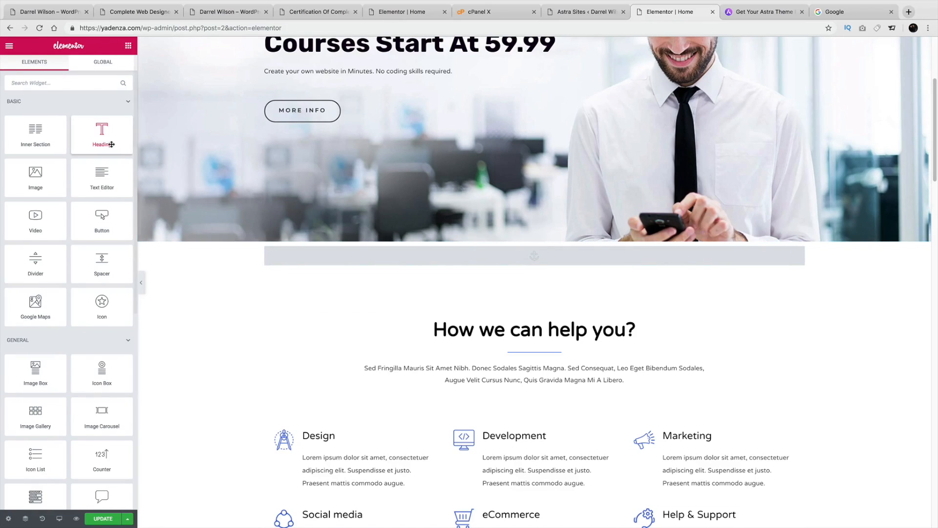
pyautogui.moveTo(100, 133); pyautogui.dragTo(546, 260)
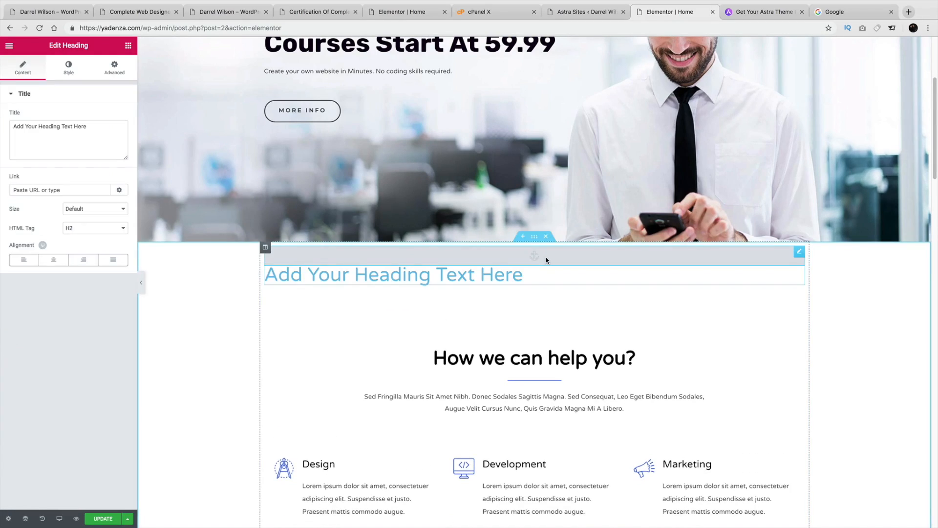
pyautogui.tripleClick(505, 275)
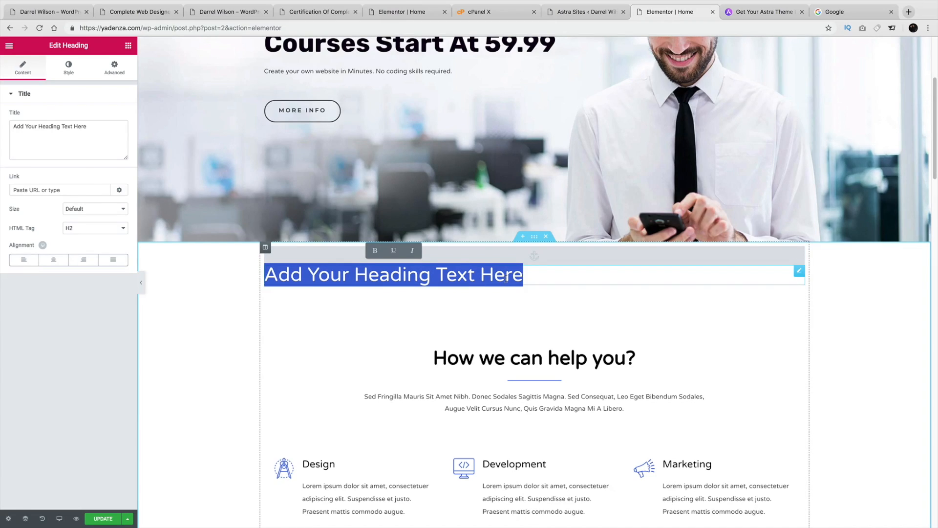
pyautogui.write('How C')
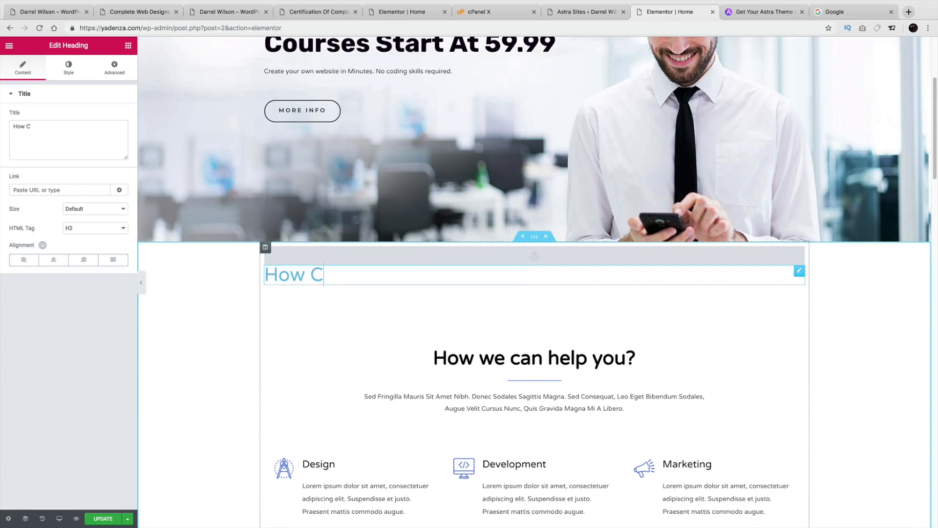
pyautogui.press('BackSpace')
pyautogui.write('We Can Help')
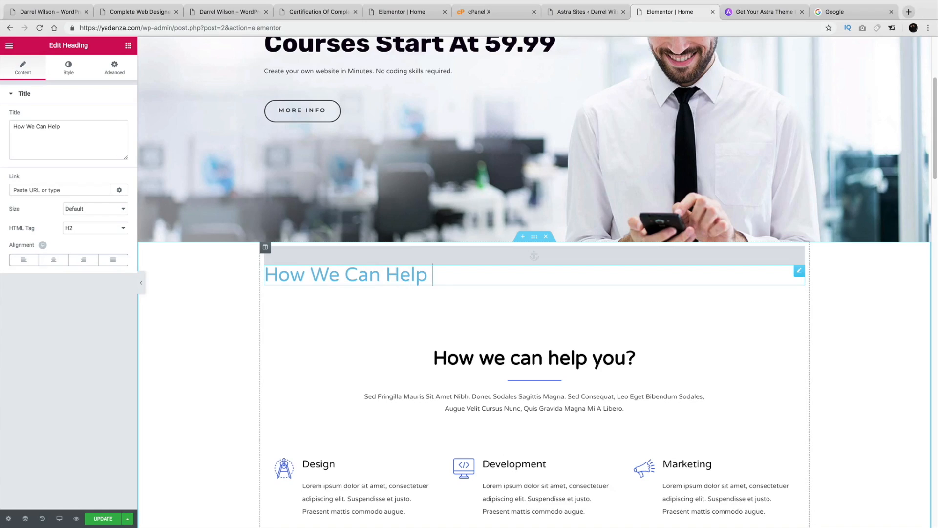
pyautogui.write(' You?')
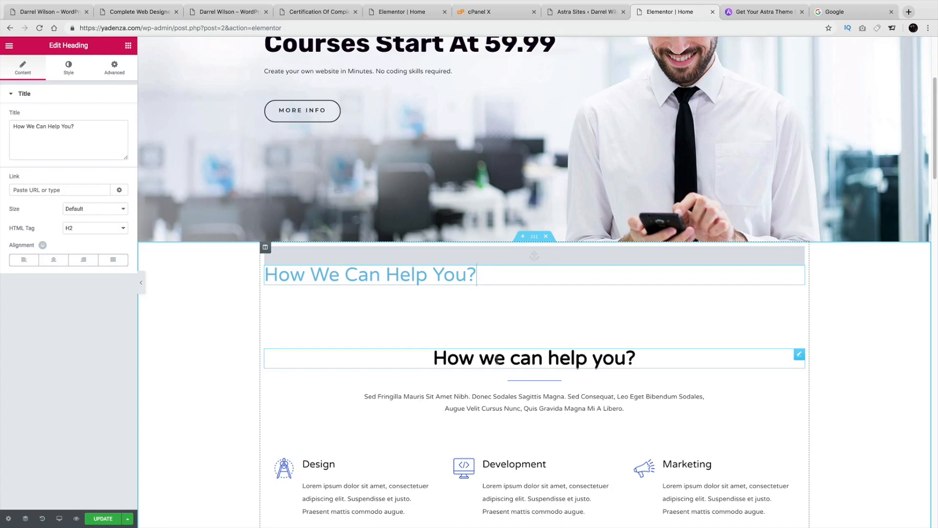
# Center the new "How We Can Help You?" heading and set its text color to black (#000000)
pyautogui.click(61, 263)
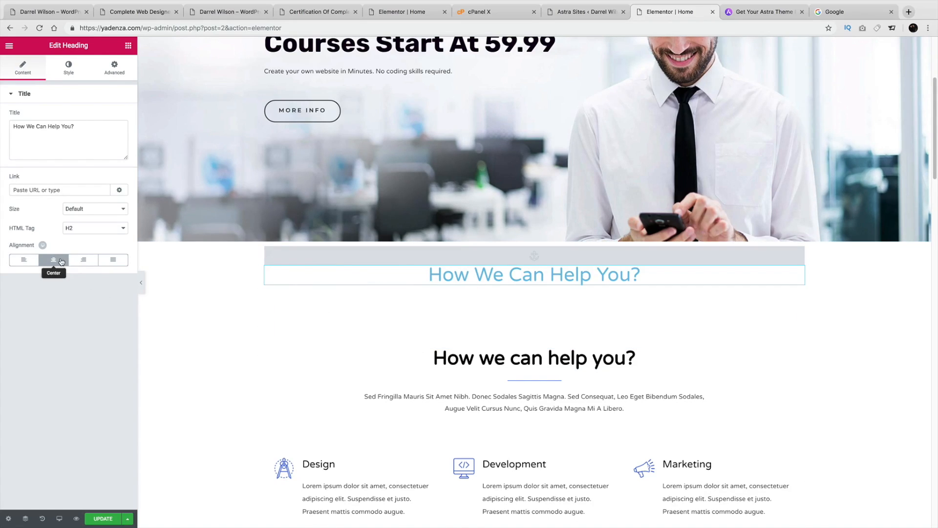
pyautogui.click(23, 260)
pyautogui.click(54, 260)
pyautogui.click(59, 72)
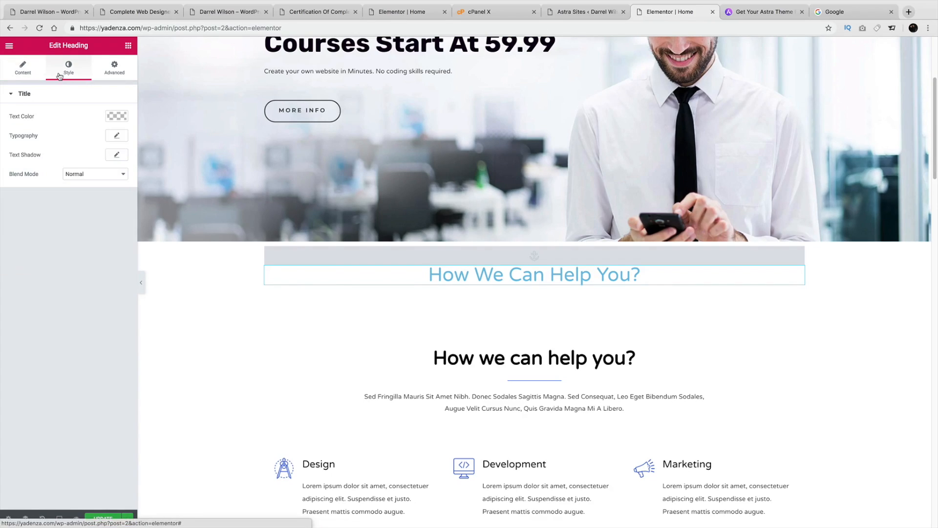
pyautogui.click(117, 118)
pyautogui.click(84, 225)
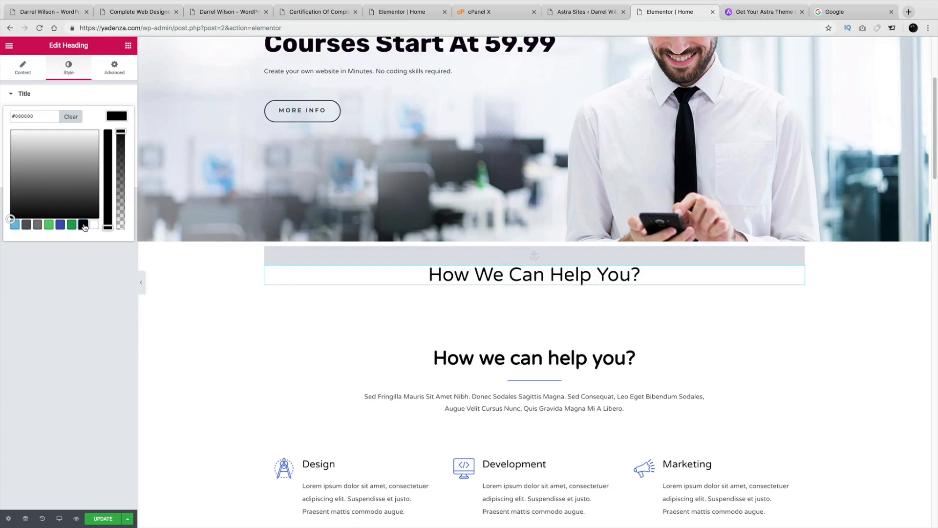
# Add a two-column Inner Section directly below the new "How We Can Help You?" heading
pyautogui.click(130, 48)
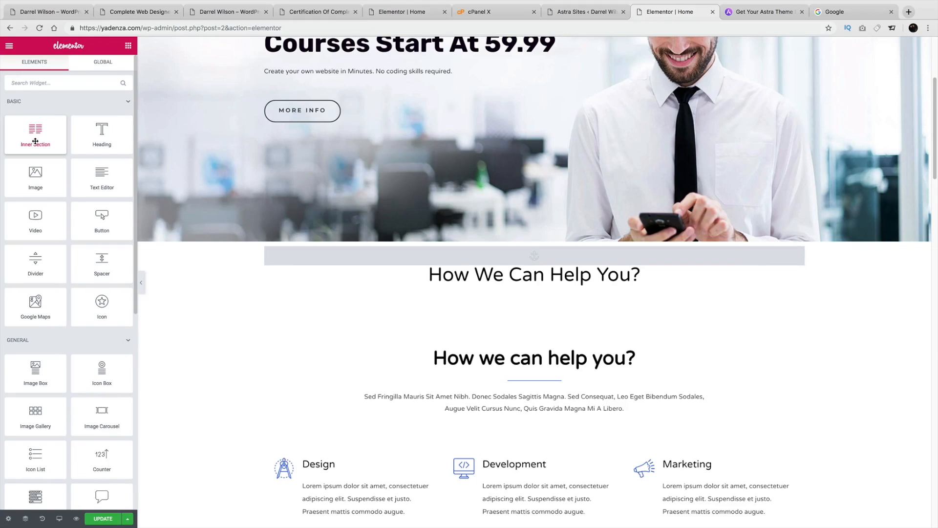
pyautogui.moveTo(36, 140); pyautogui.dragTo(384, 237)
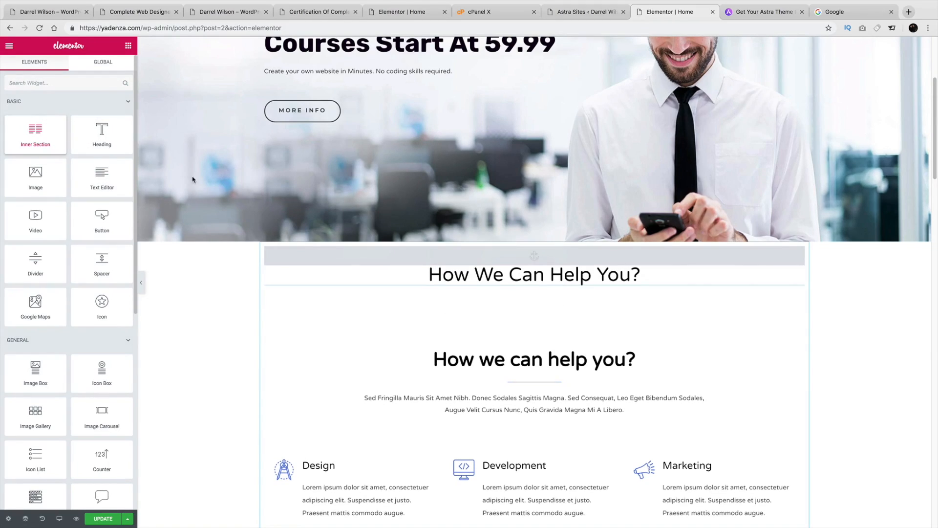
pyautogui.moveTo(55, 155); pyautogui.dragTo(496, 290)
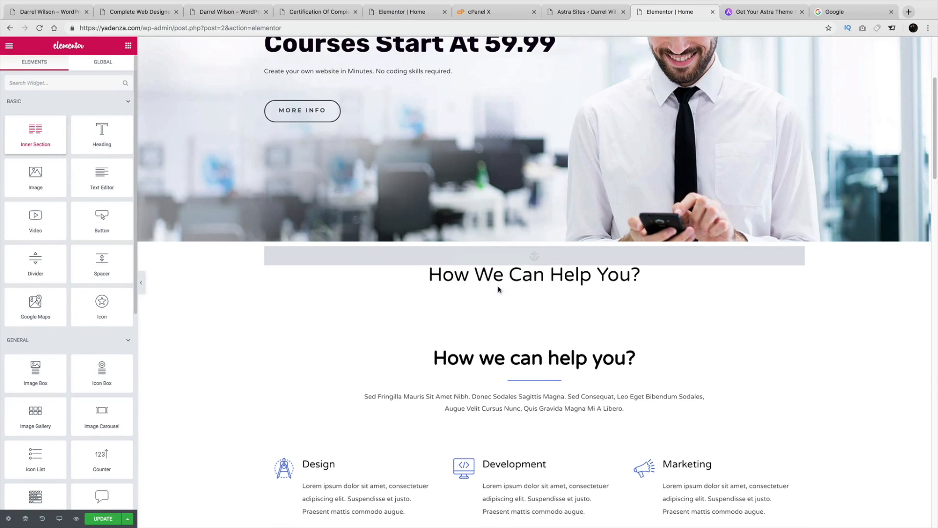
pyautogui.moveTo(35, 139); pyautogui.dragTo(533, 292)
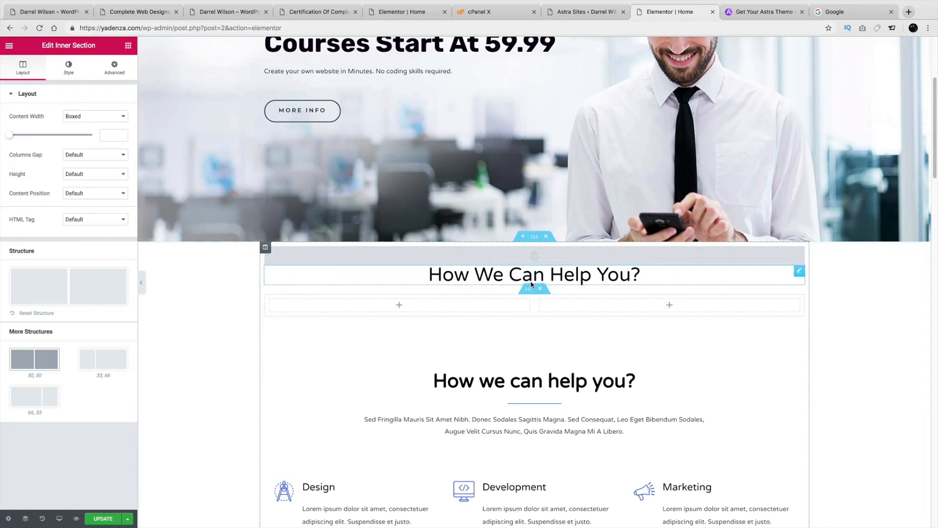
# Add an Icon Box to the first column of the inner section and change its icon to star-half-full
pyautogui.click(129, 49)
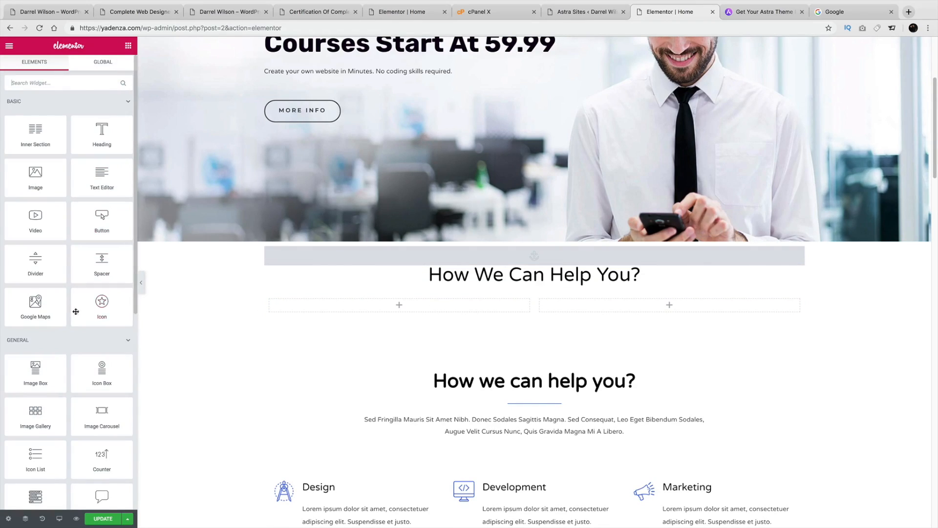
pyautogui.moveTo(102, 372); pyautogui.dragTo(381, 304)
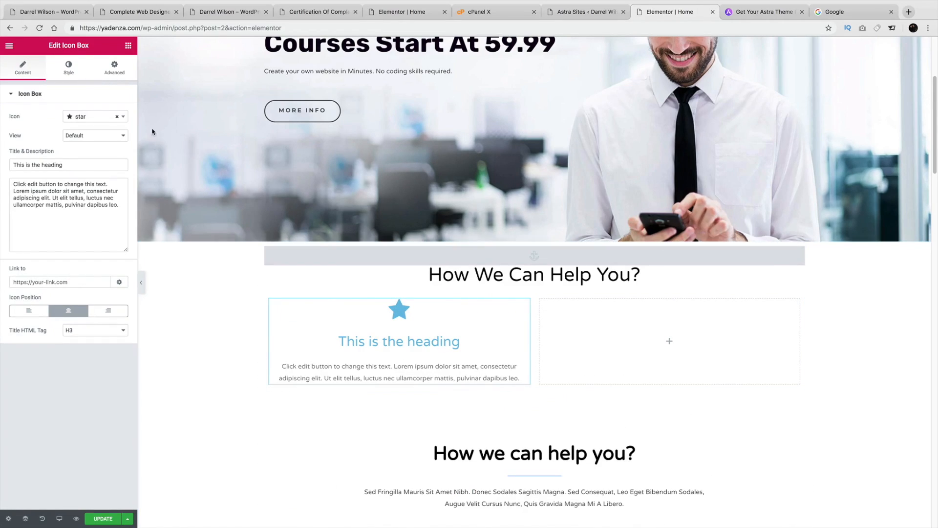
pyautogui.click(91, 117)
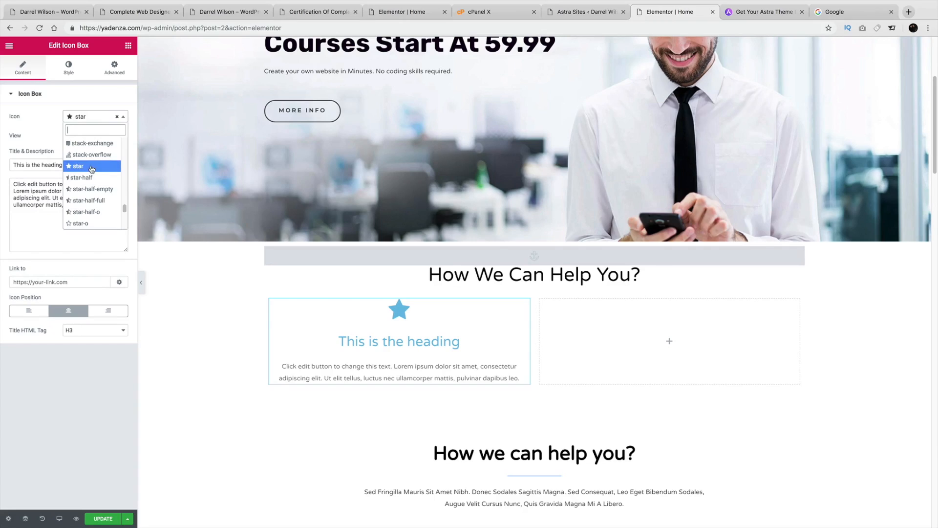
pyautogui.click(88, 200)
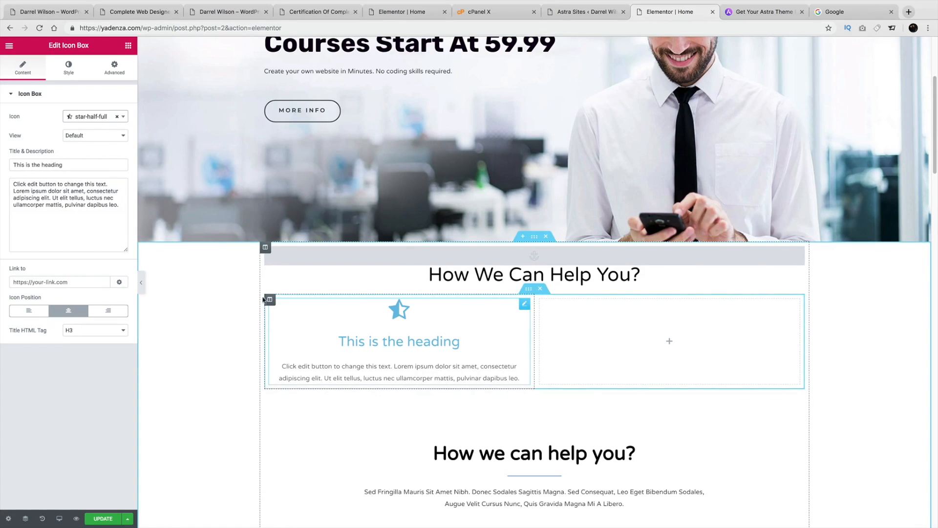
# Set the primary color of the icon box's star icon to black
pyautogui.click(79, 72)
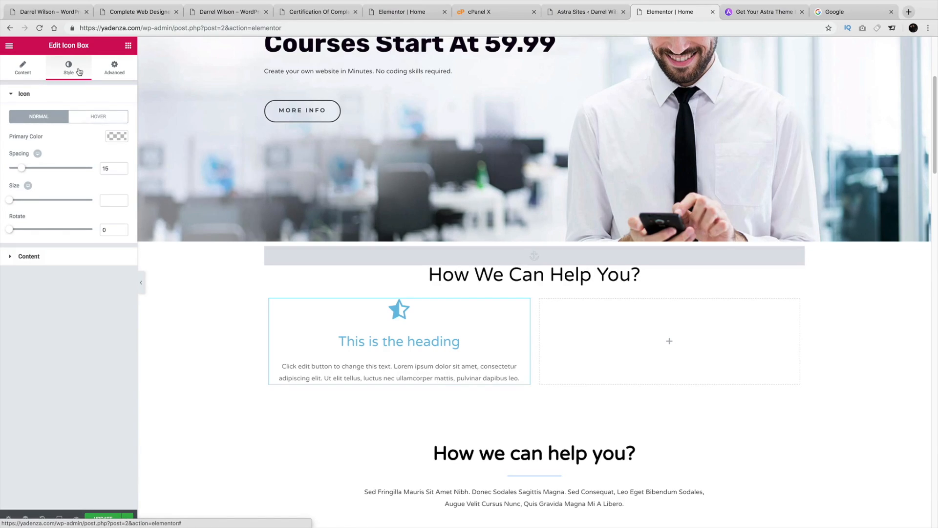
pyautogui.click(117, 137)
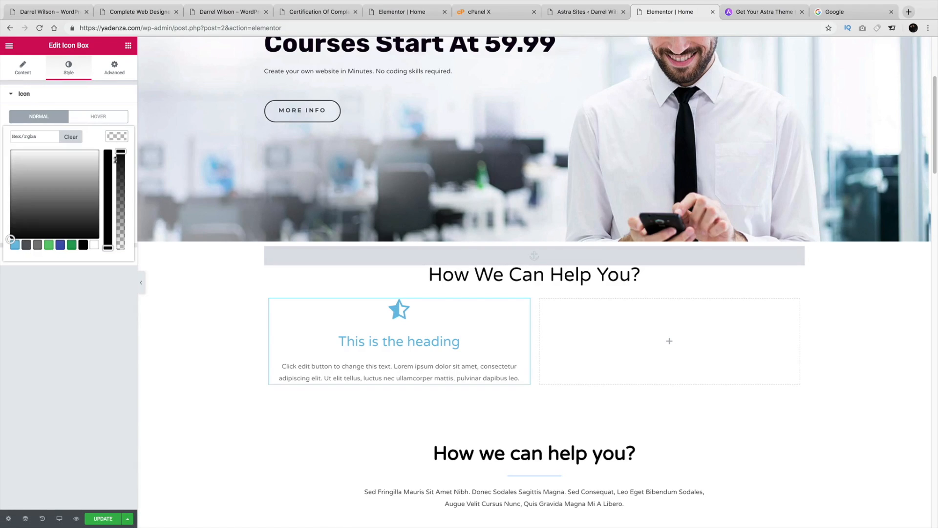
pyautogui.click(83, 245)
pyautogui.click(84, 275)
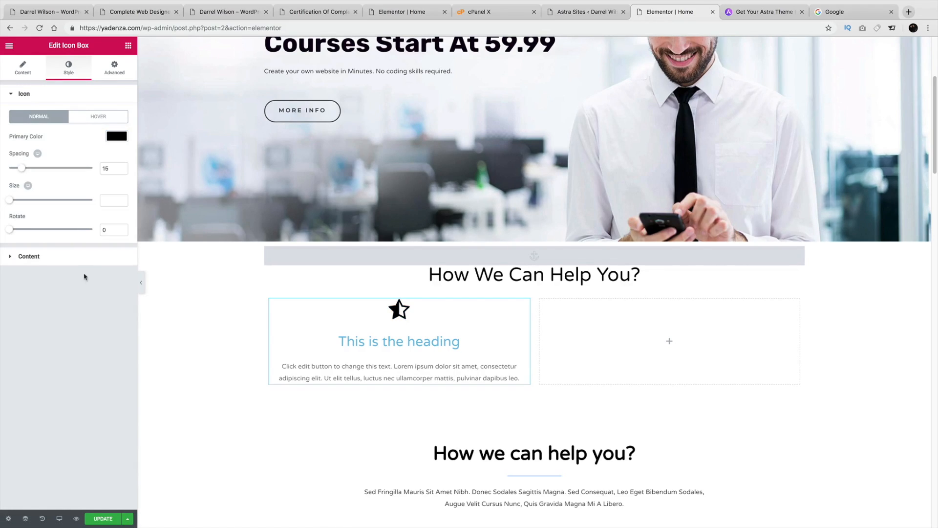
# Set the icon box's title color to black and its font weight to 700
pyautogui.click(59, 263)
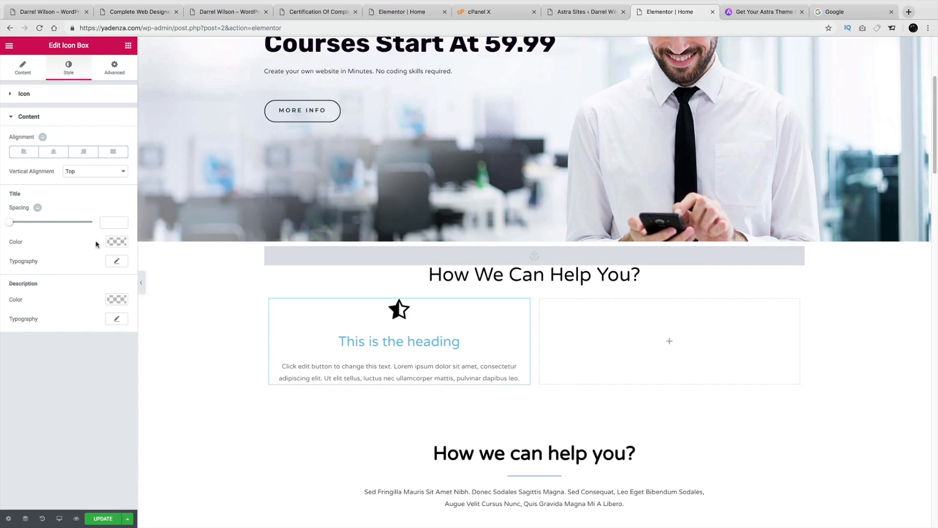
pyautogui.click(113, 242)
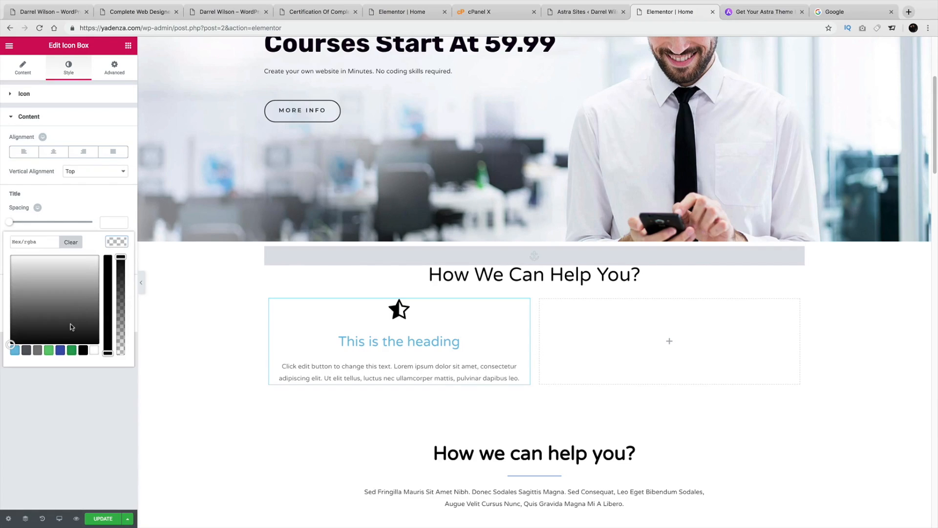
pyautogui.click(83, 351)
pyautogui.click(90, 360)
pyautogui.click(117, 260)
pyautogui.click(96, 336)
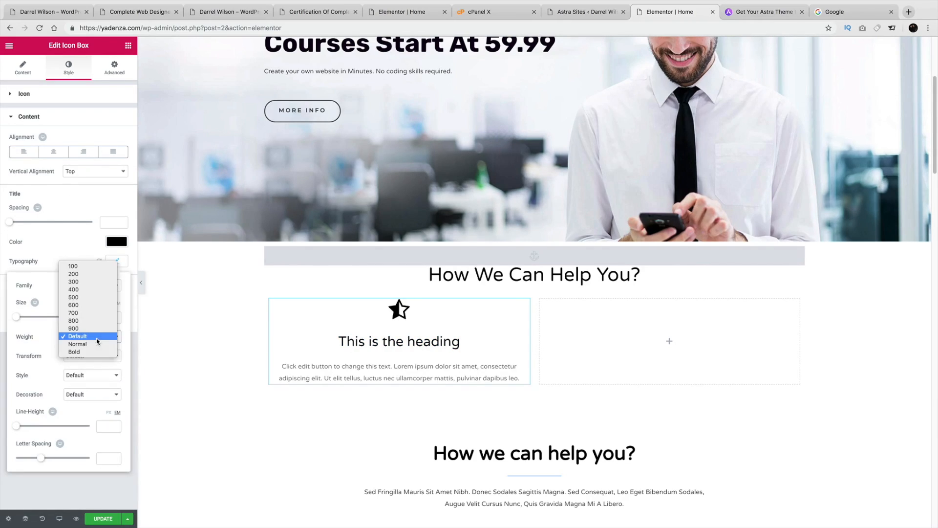
pyautogui.click(88, 313)
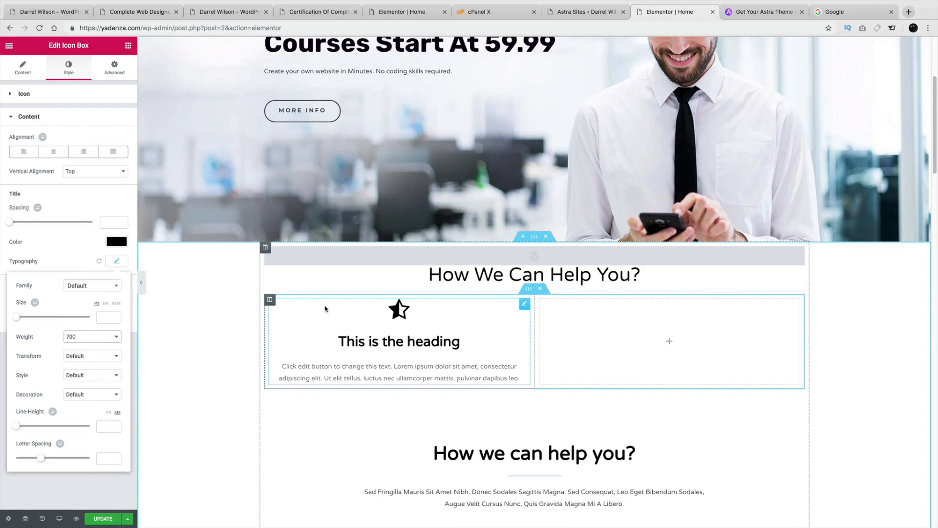
# Add an Image Box to the empty second column beside the star icon box
pyautogui.click(128, 46)
pyautogui.scroll(-2, 97, 315)
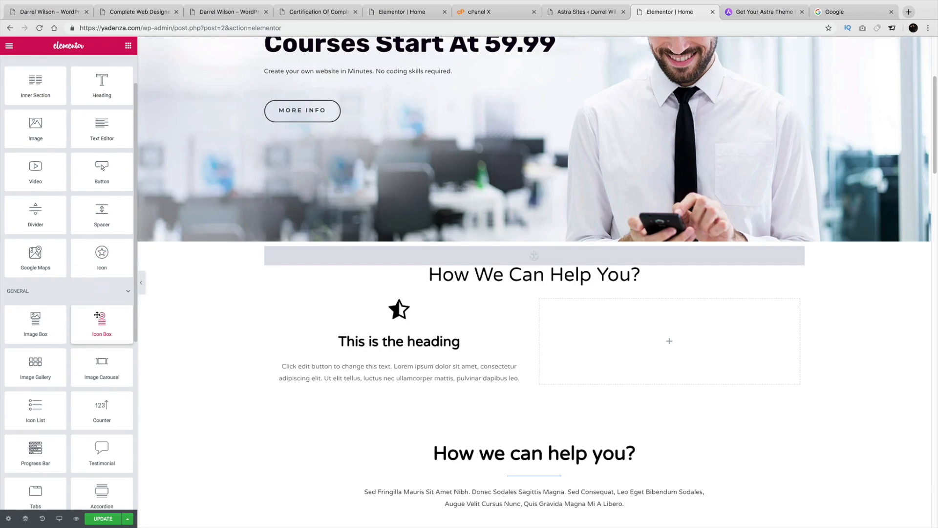
pyautogui.scroll(-2, 96, 315)
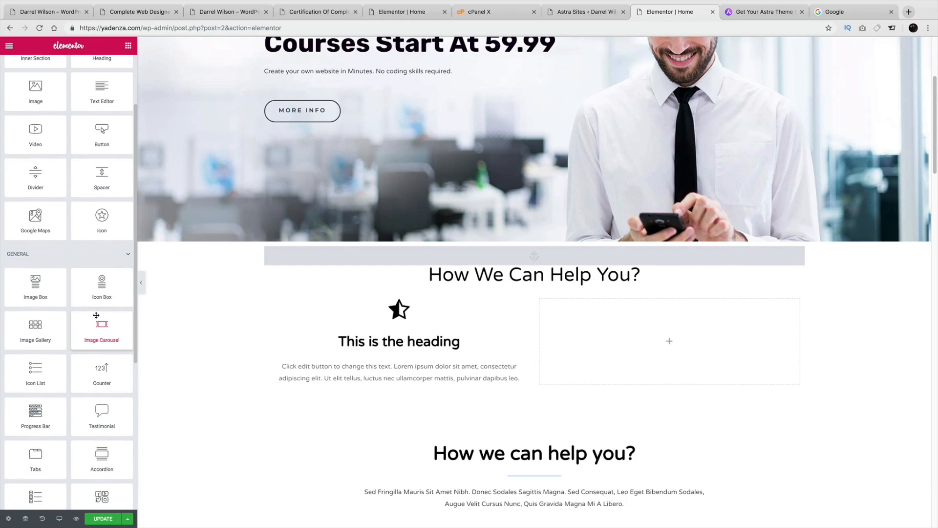
pyautogui.moveTo(33, 288); pyautogui.dragTo(668, 337)
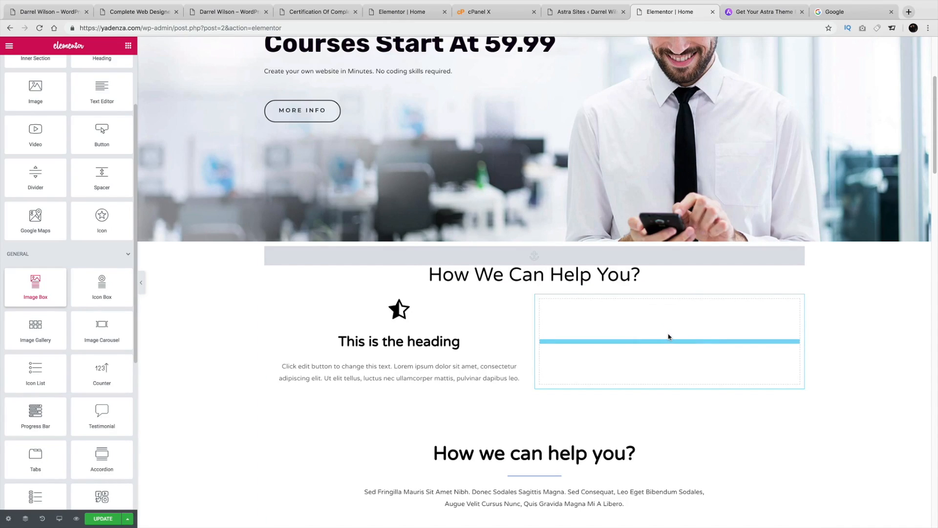
pyautogui.moveTo(586, 345); pyautogui.dragTo(602, 344)
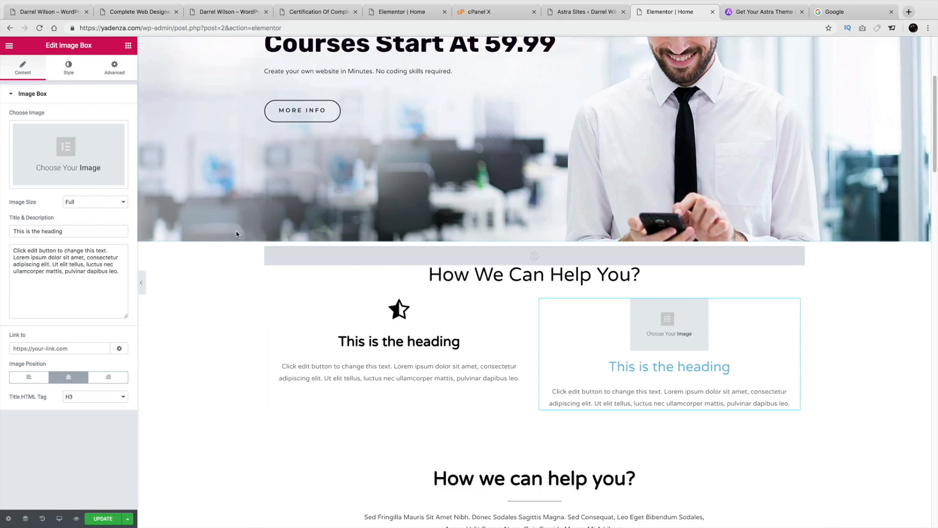
# Open the image chooser for the new image box, check the media library, and return to the file upload view
pyautogui.click(79, 168)
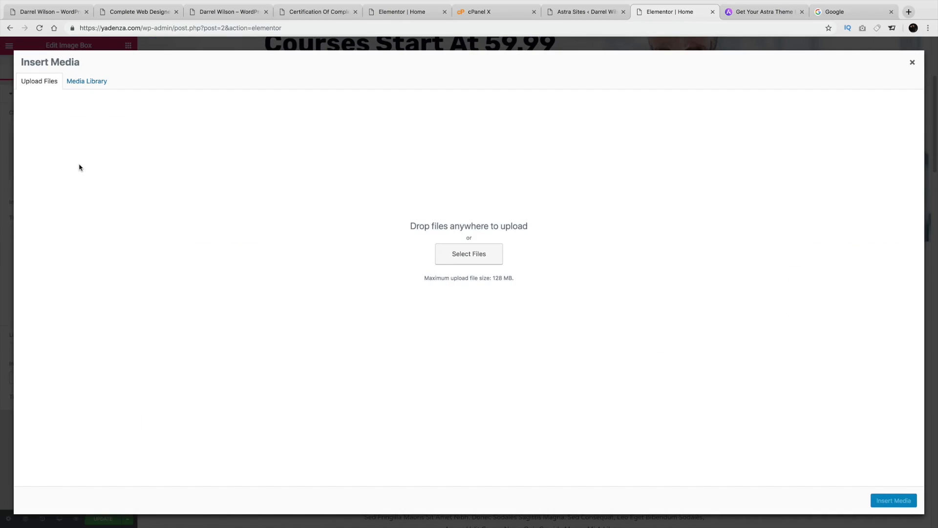
pyautogui.click(80, 83)
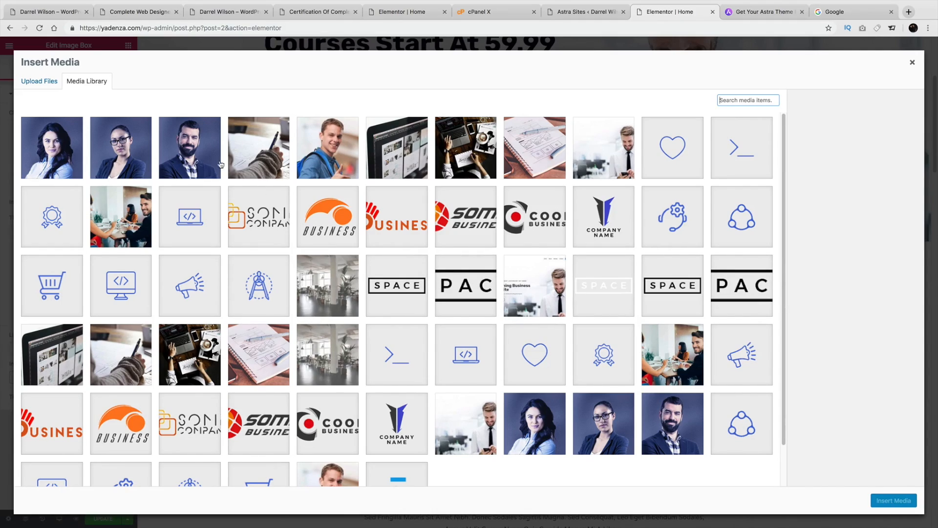
pyautogui.click(47, 85)
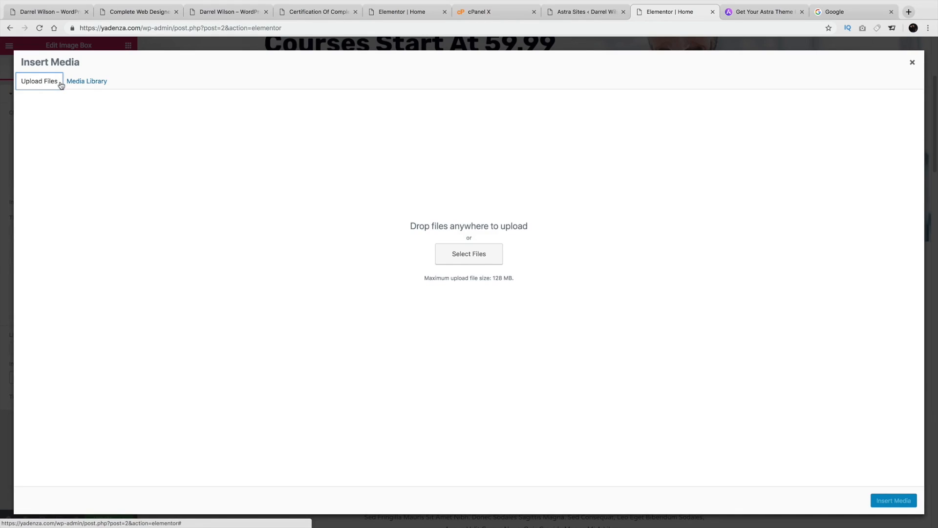
# Insert the existing teammate1 portrait of the bearded man from the media library into the image box
pyautogui.click(75, 84)
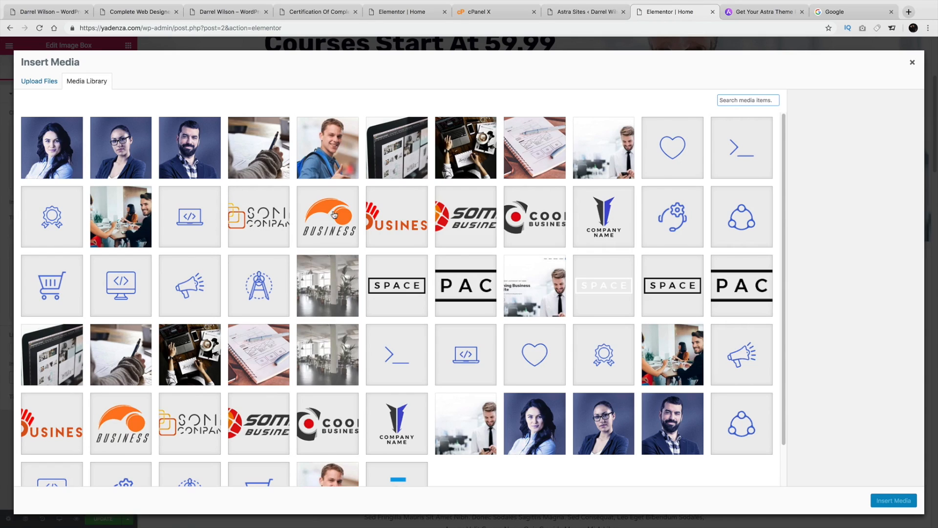
pyautogui.click(655, 420)
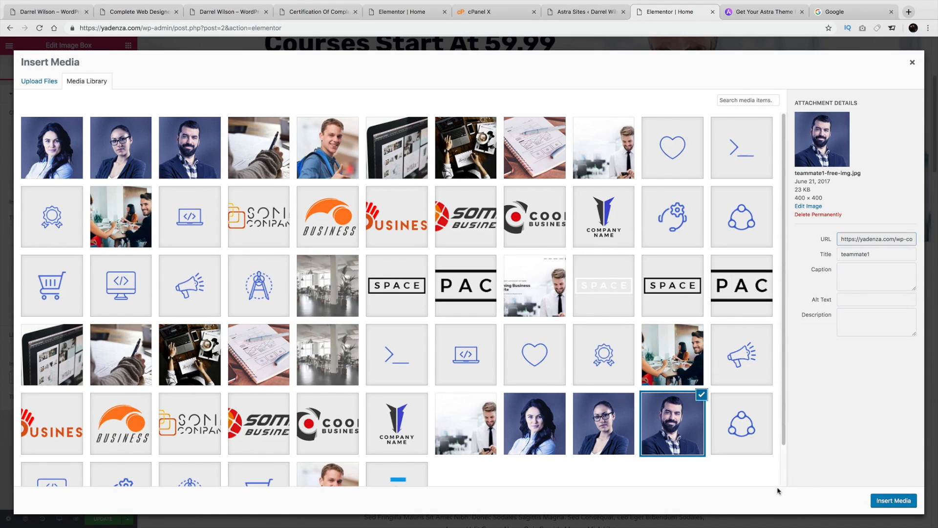
pyautogui.click(891, 501)
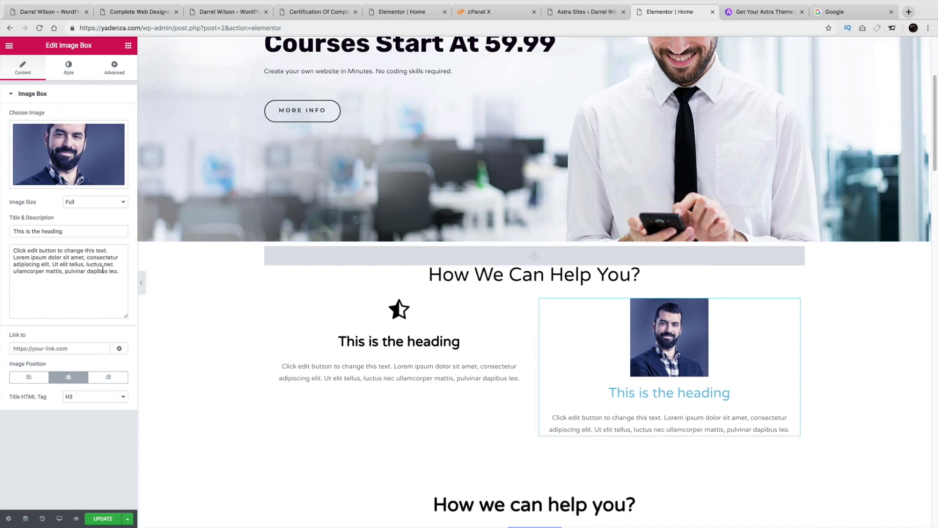
# Change the image box's title to "This is" followed by the pictured man's first name
pyautogui.tripleClick(81, 233)
pyautogui.write('Th')
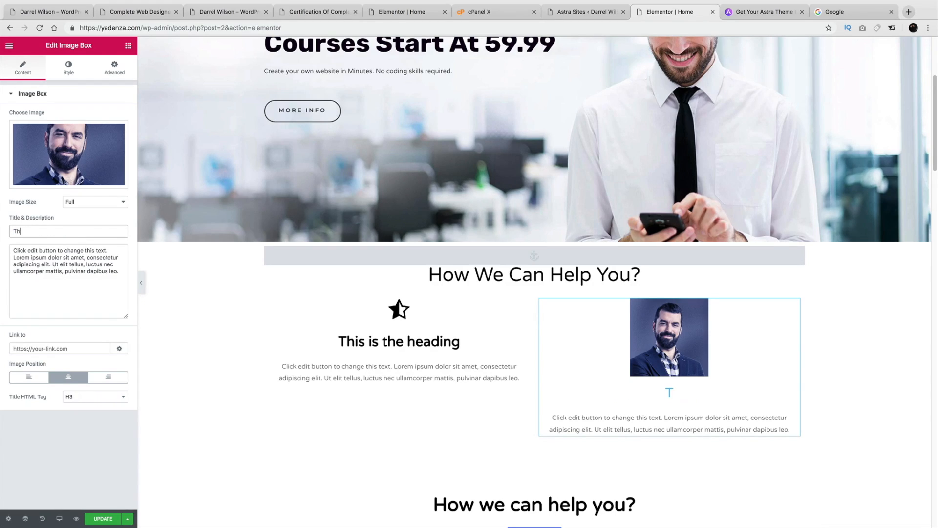
pyautogui.write('is is greg')
pyautogui.moveTo(123, 274); pyautogui.dragTo(28, 251)
pyautogui.click(30, 351)
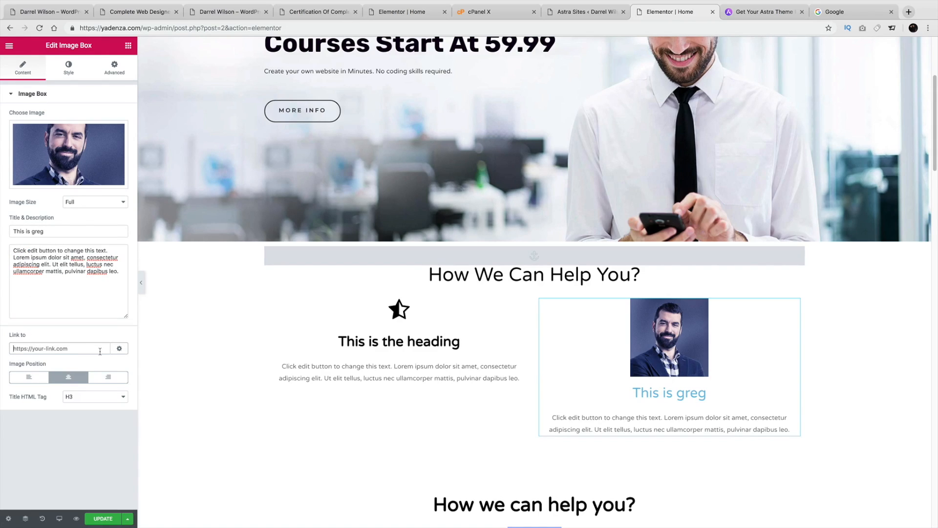
pyautogui.write('www.w')
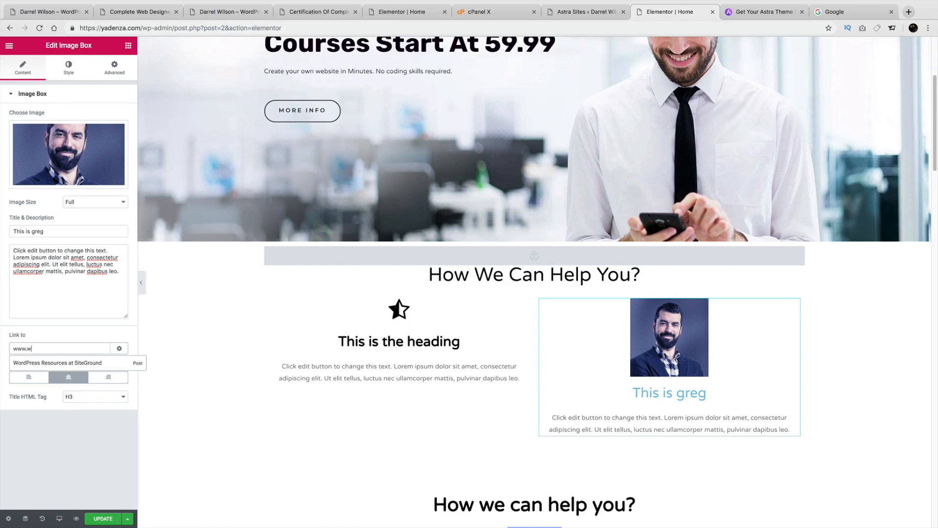
pyautogui.press('BackSpace')
pyautogui.write('darrelwilson.com')
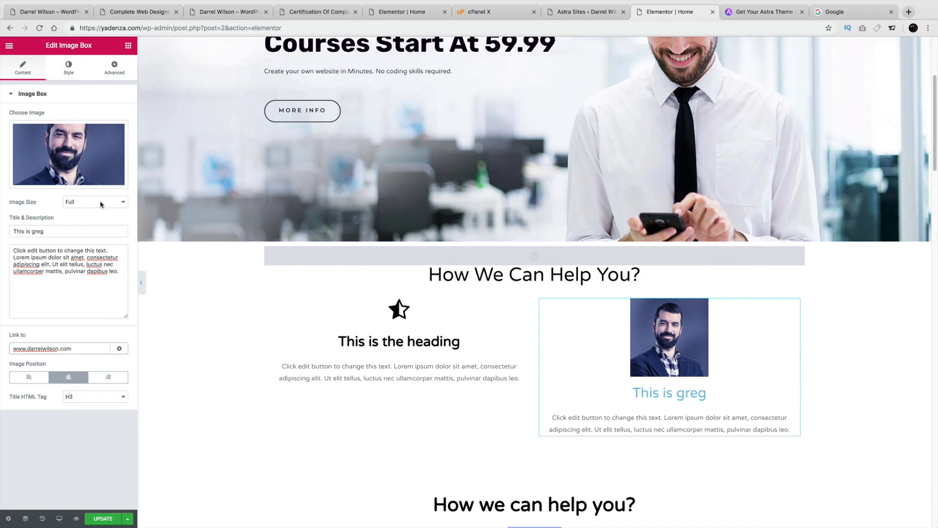
# Set the image box's image spacing to 19 and image width to 40
pyautogui.click(72, 68)
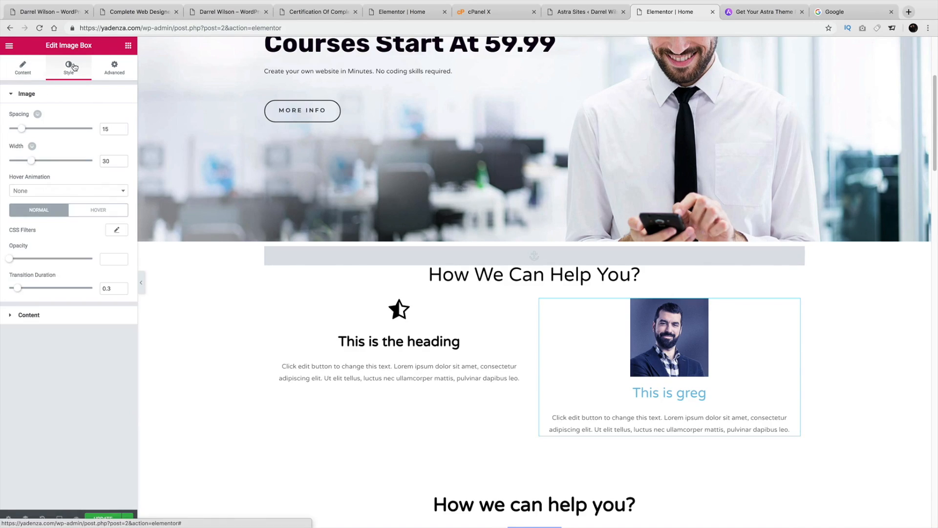
pyautogui.moveTo(26, 131); pyautogui.dragTo(42, 161)
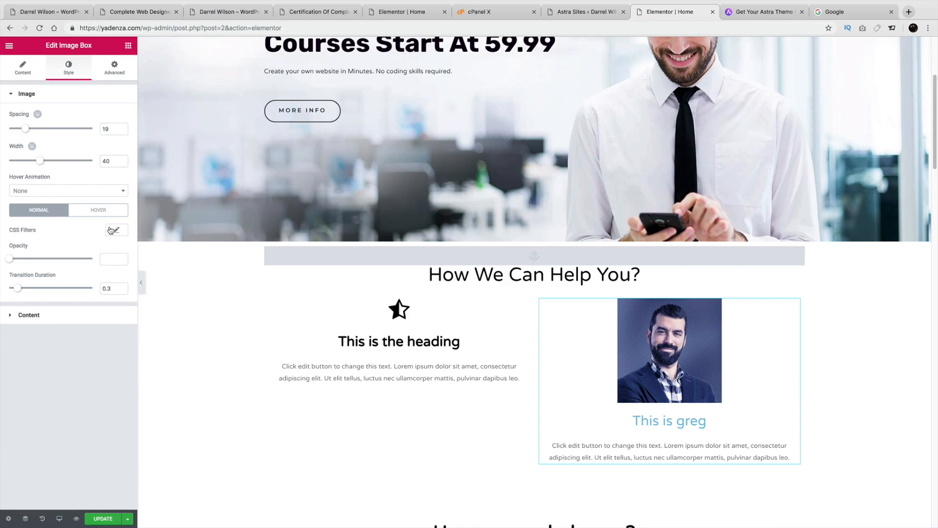
# Try placing a Button widget beneath the two columns with the icon box and image box, and delete it
pyautogui.click(129, 46)
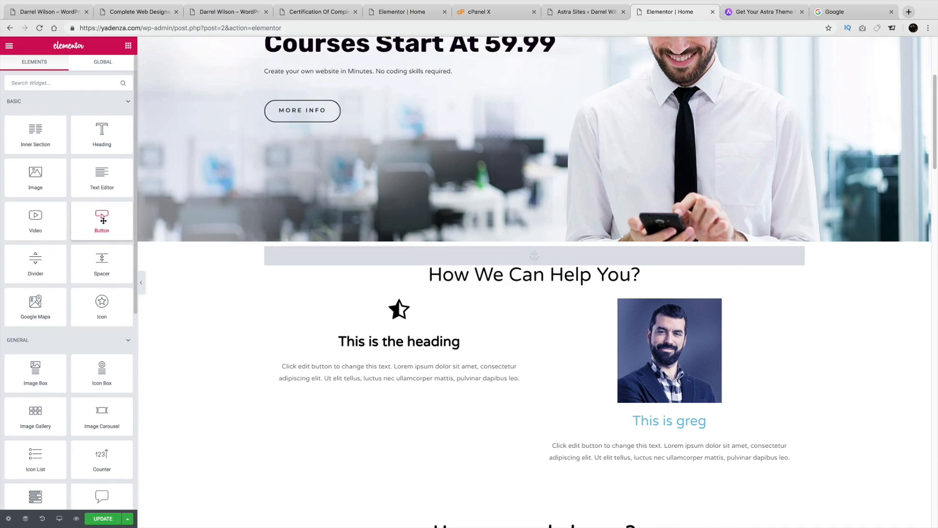
pyautogui.moveTo(103, 220); pyautogui.dragTo(397, 384)
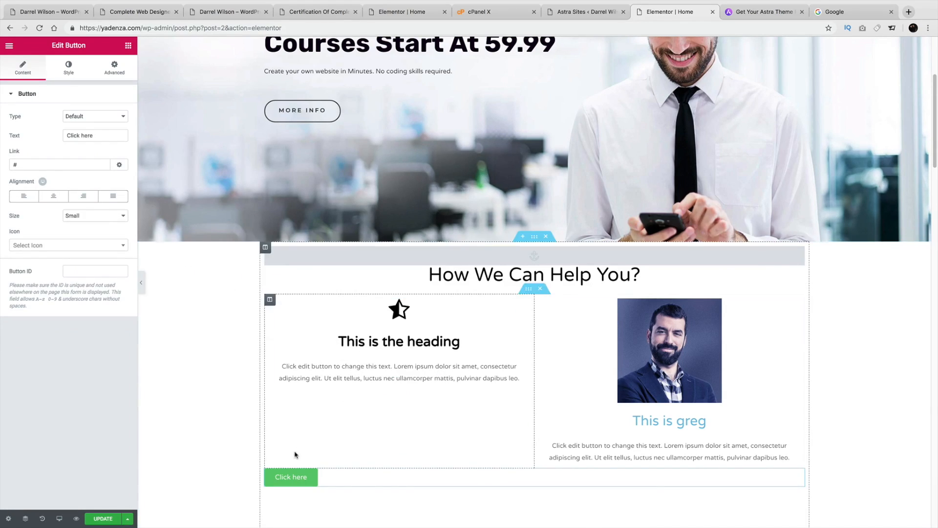
pyautogui.moveTo(303, 477)
pyautogui.mouseDown()
pyautogui.moveTo(337, 419)
pyautogui.moveTo(389, 380)
pyautogui.moveTo(337, 457)
pyautogui.mouseUp()
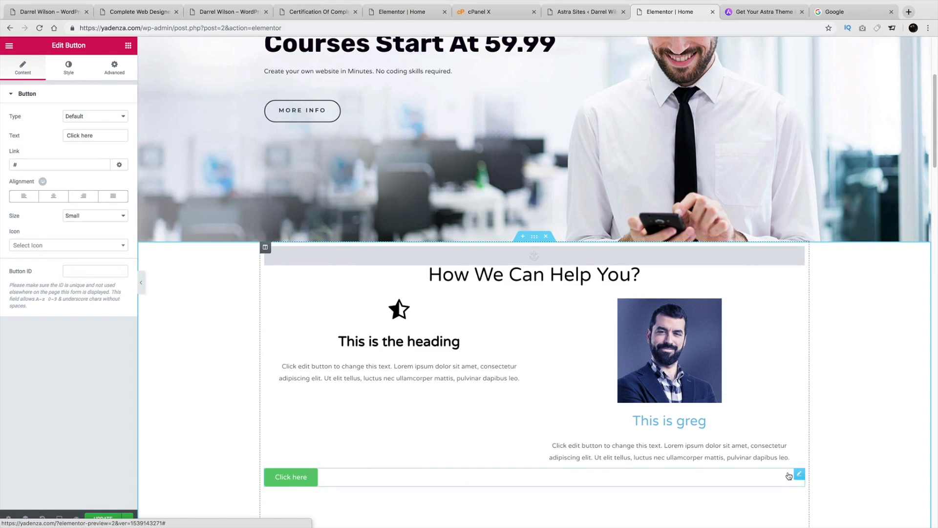
pyautogui.scroll(-1, 428, 449)
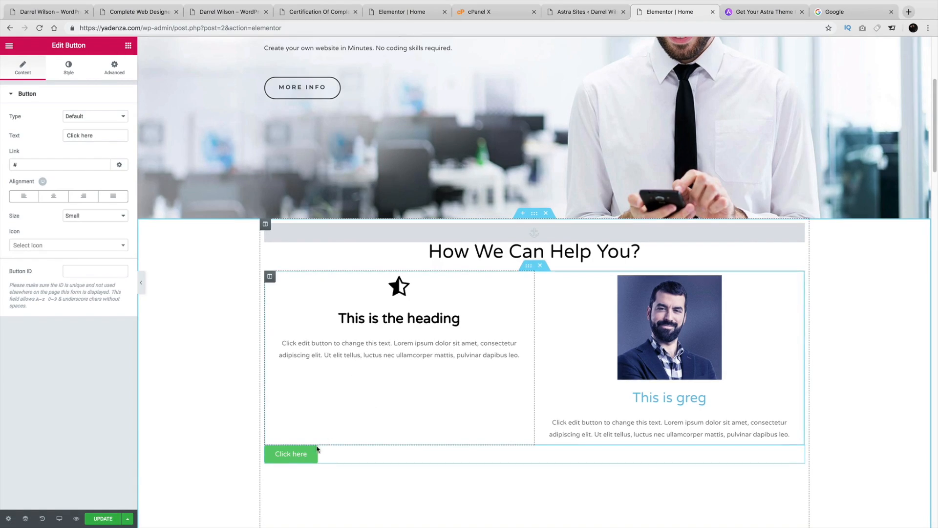
pyautogui.rightClick(298, 453)
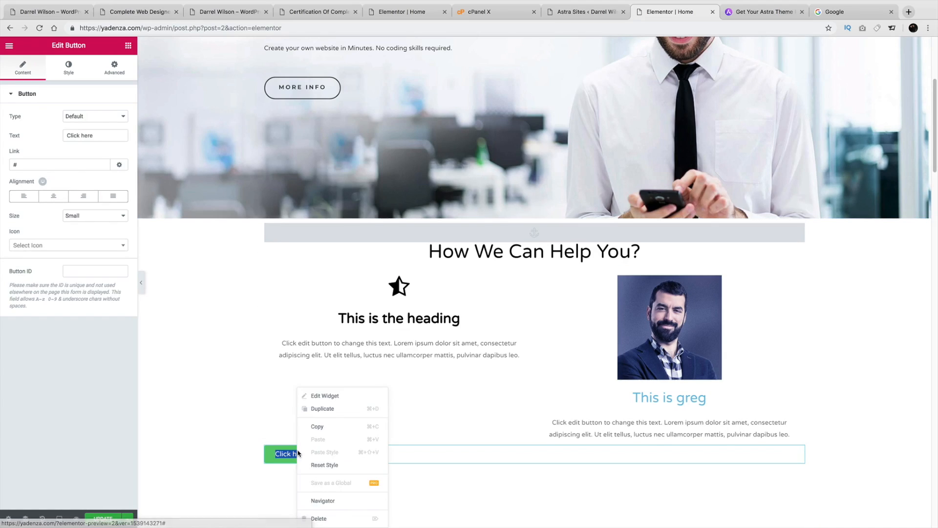
pyautogui.click(334, 517)
# Open the star icon box for editing and review its context actions without applying any further one
pyautogui.rightClick(404, 315)
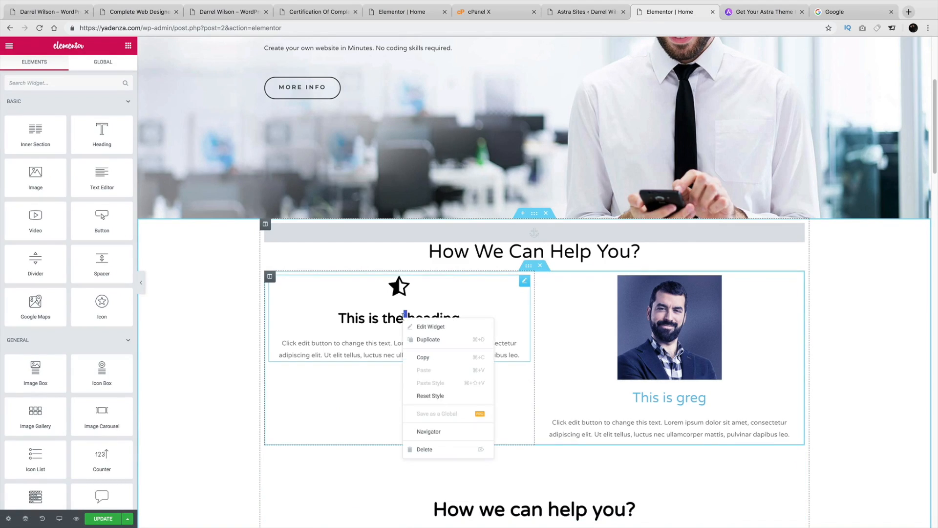
pyautogui.click(423, 326)
pyautogui.rightClick(422, 320)
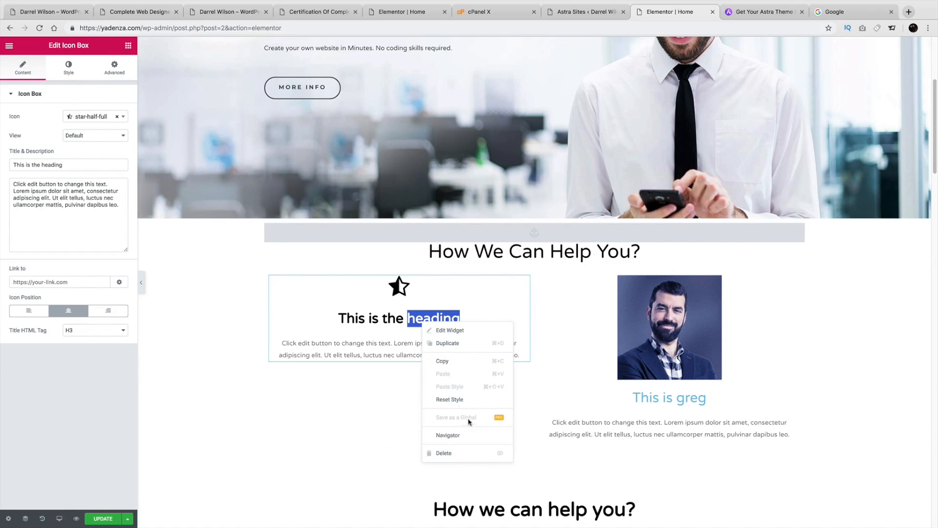
pyautogui.click(248, 279)
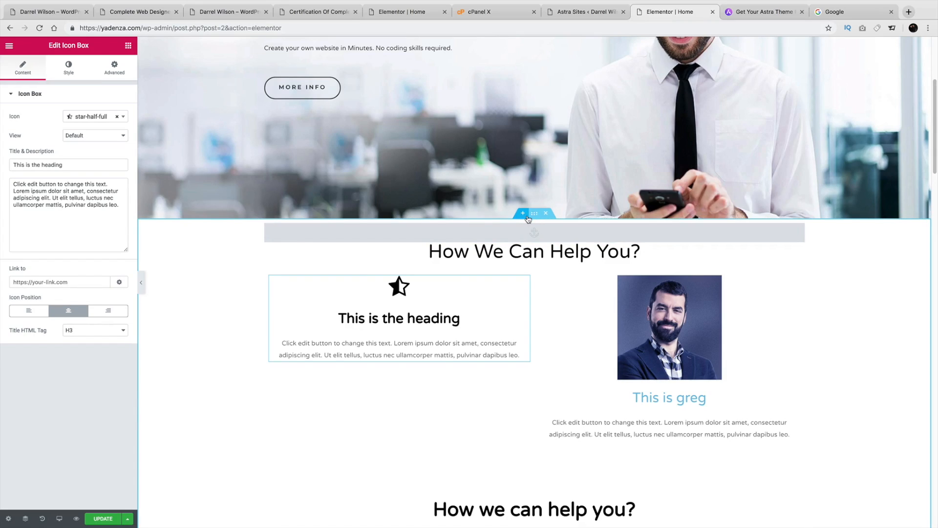
# Add a new section with three equal columns between the hero banner and the "How We Can Help You?" section
pyautogui.scroll(3, 533, 225)
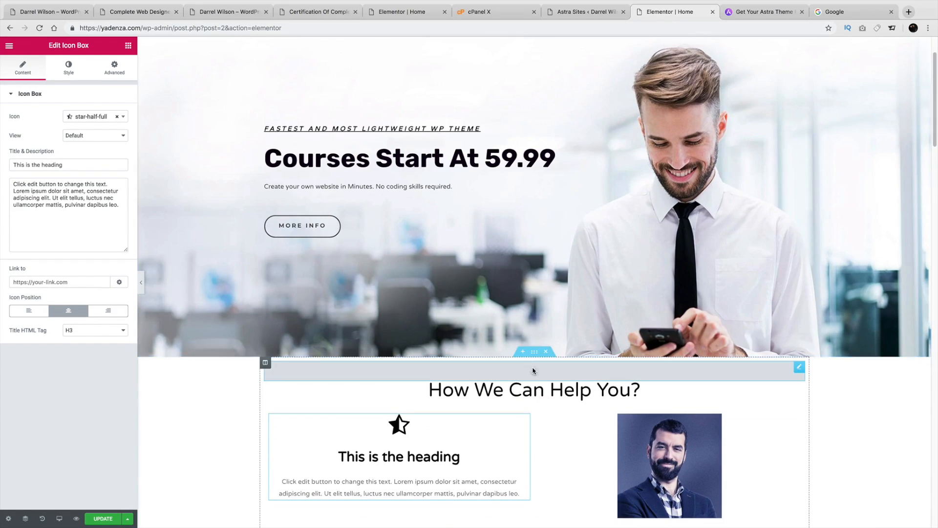
pyautogui.scroll(-6, 530, 347)
pyautogui.scroll(6, 535, 334)
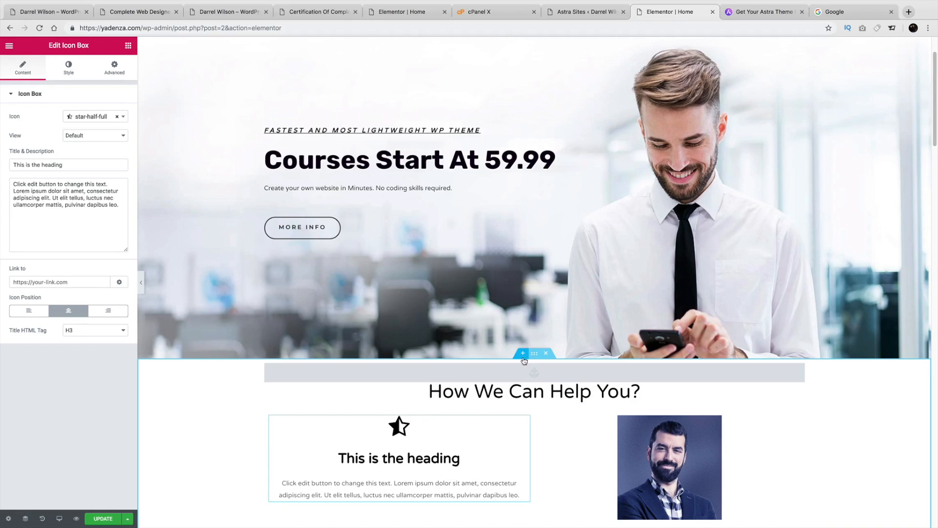
pyautogui.click(522, 354)
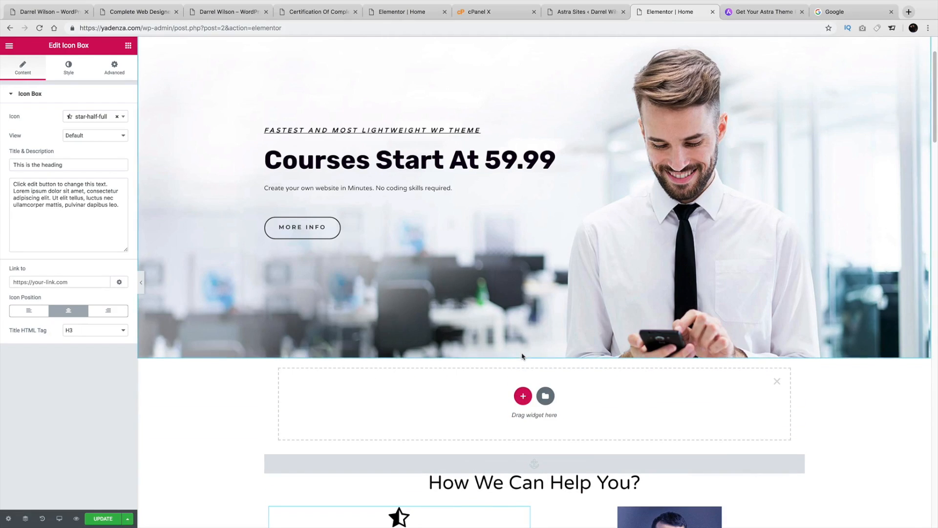
pyautogui.click(523, 397)
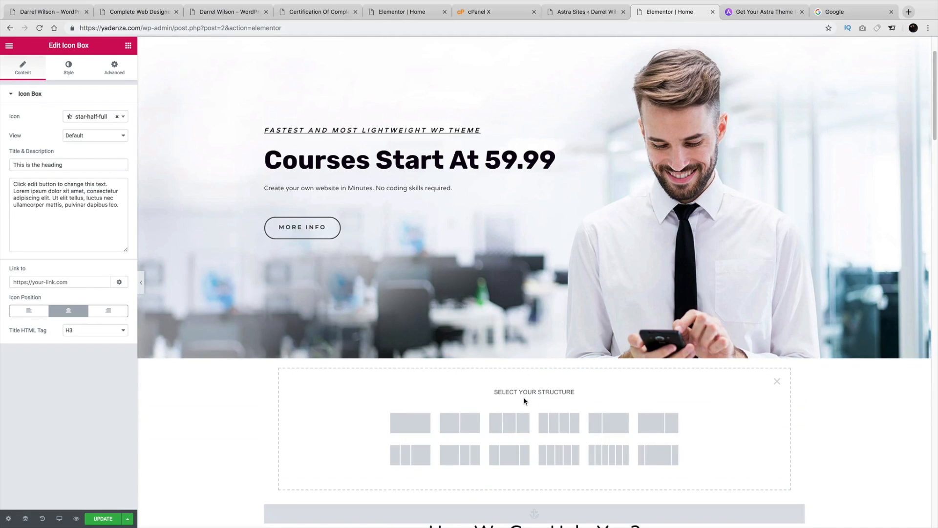
pyautogui.click(509, 423)
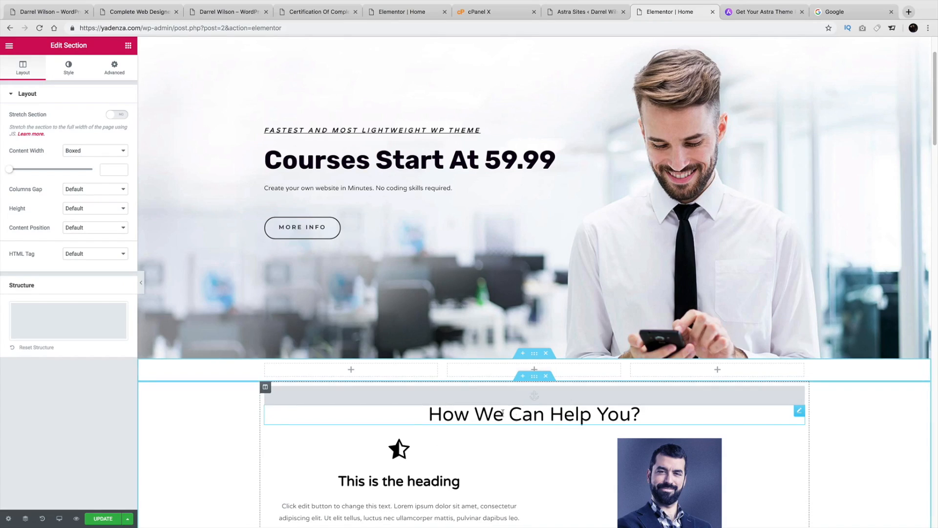
# Add a Testimonial widget to the first column of the new three-column section
pyautogui.click(128, 46)
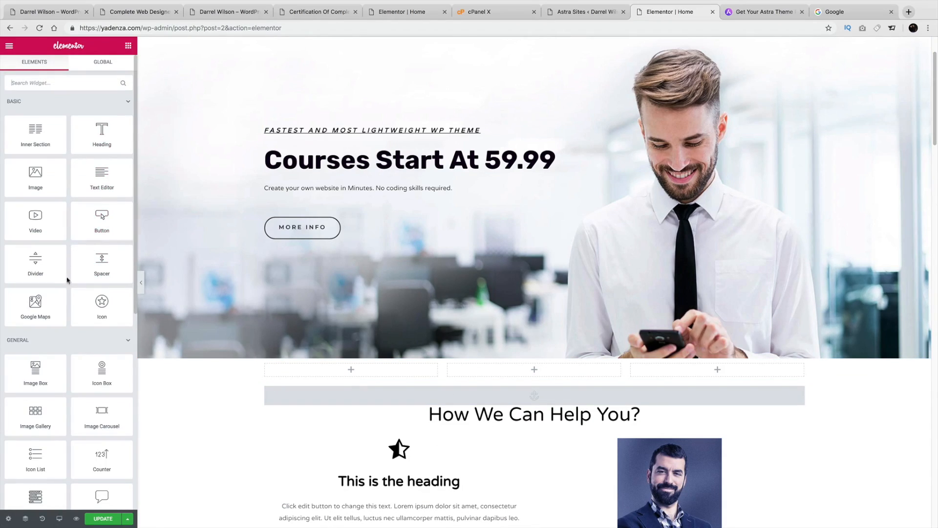
pyautogui.scroll(-2, 66, 303)
pyautogui.scroll(-5, 65, 310)
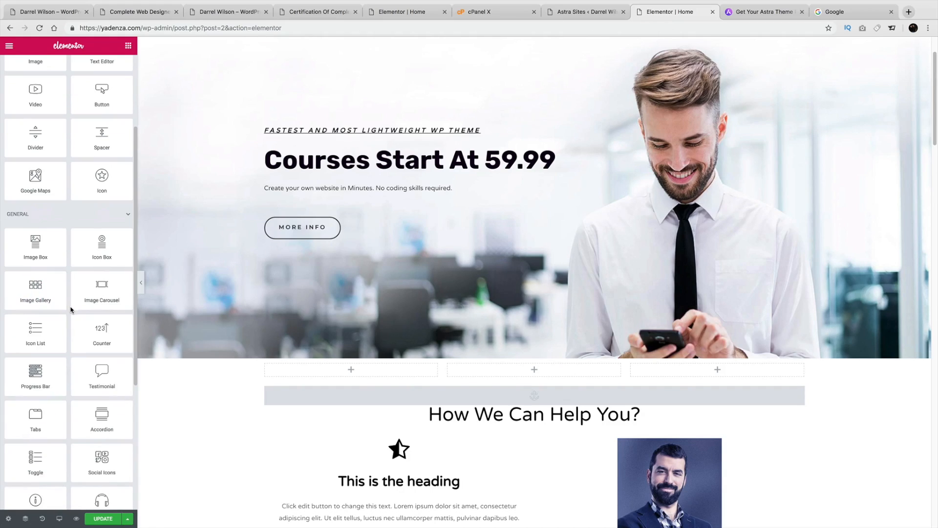
pyautogui.moveTo(104, 375); pyautogui.dragTo(347, 368)
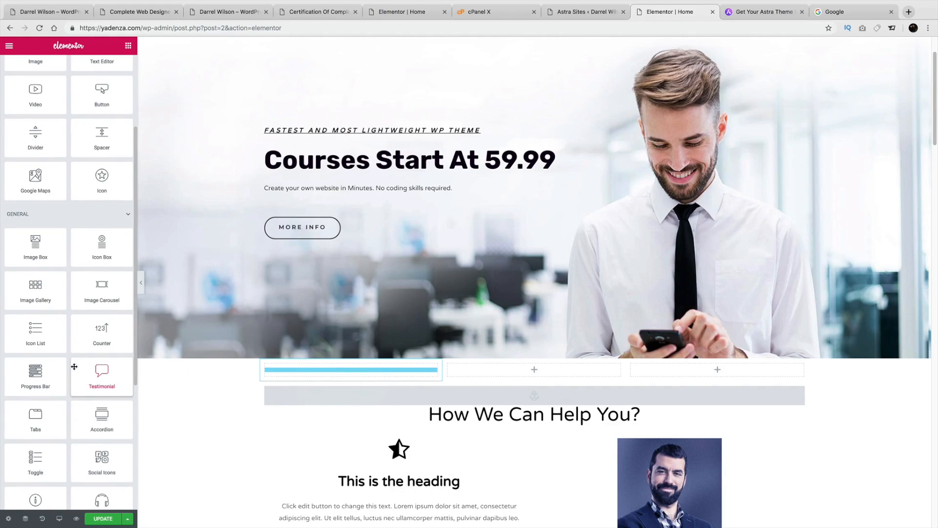
# Add an Icon List to the middle column and an Image widget to the third column of the new section
pyautogui.click(128, 46)
pyautogui.scroll(-8, 65, 313)
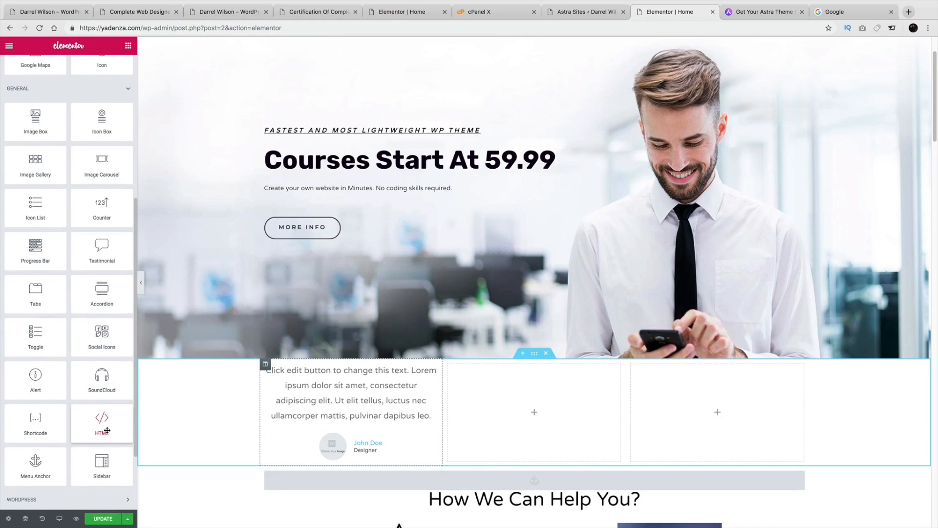
pyautogui.scroll(-1, 107, 431)
pyautogui.scroll(1, 60, 425)
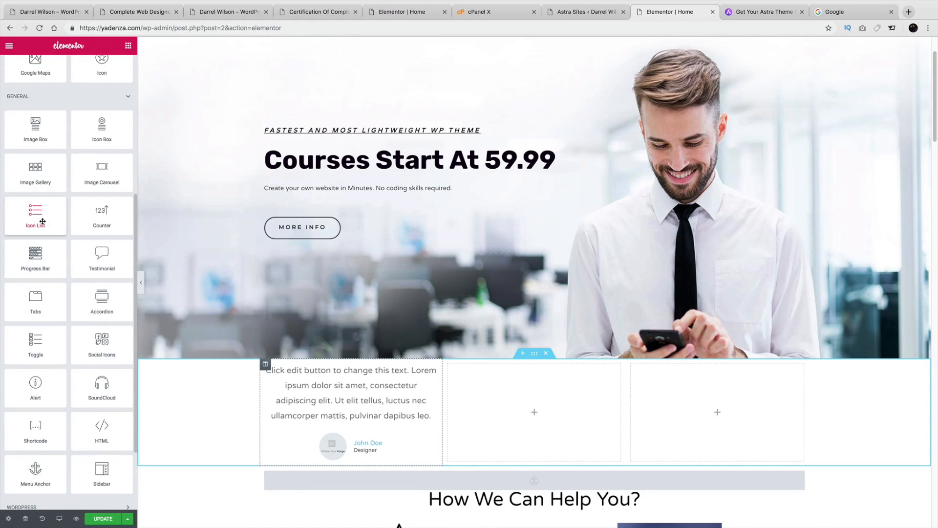
pyautogui.moveTo(36, 211); pyautogui.dragTo(549, 408)
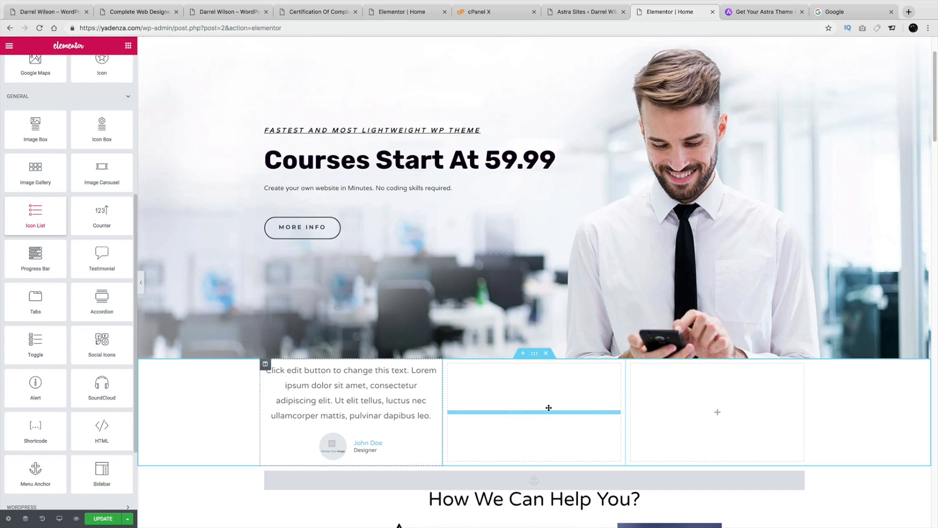
pyautogui.moveTo(337, 350)
pyautogui.mouseDown()
pyautogui.moveTo(323, 347)
pyautogui.moveTo(332, 351)
pyautogui.mouseUp()
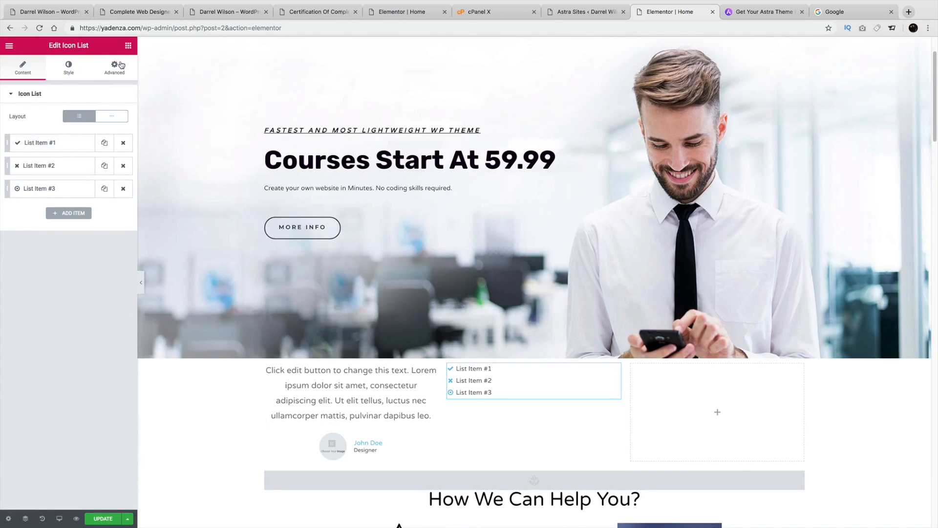
pyautogui.click(128, 46)
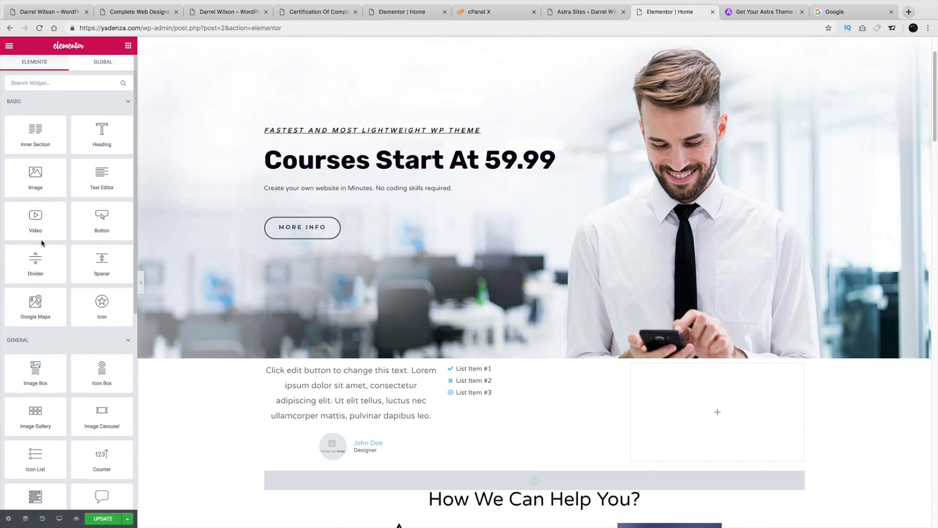
pyautogui.moveTo(39, 176); pyautogui.dragTo(717, 409)
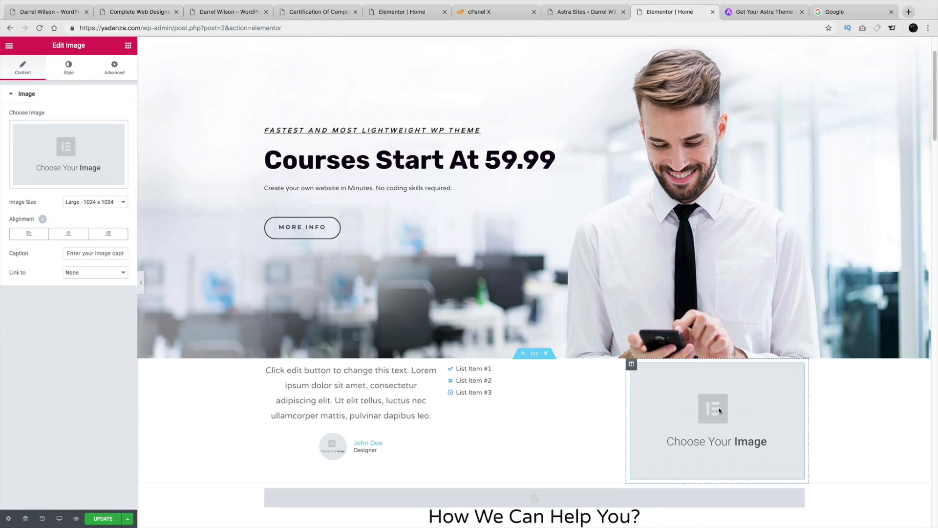
# Unlink the three-column section's padding values and set its top padding to 100 px
pyautogui.click(534, 354)
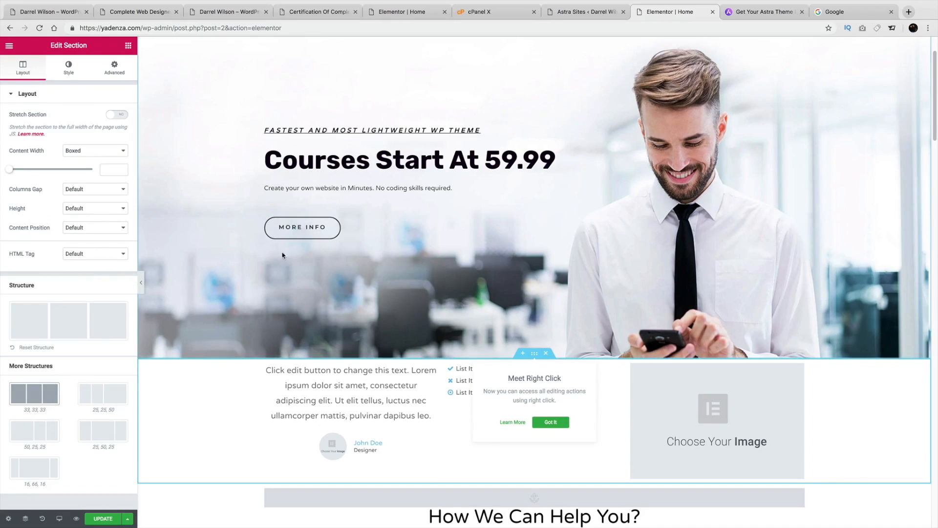
pyautogui.click(116, 70)
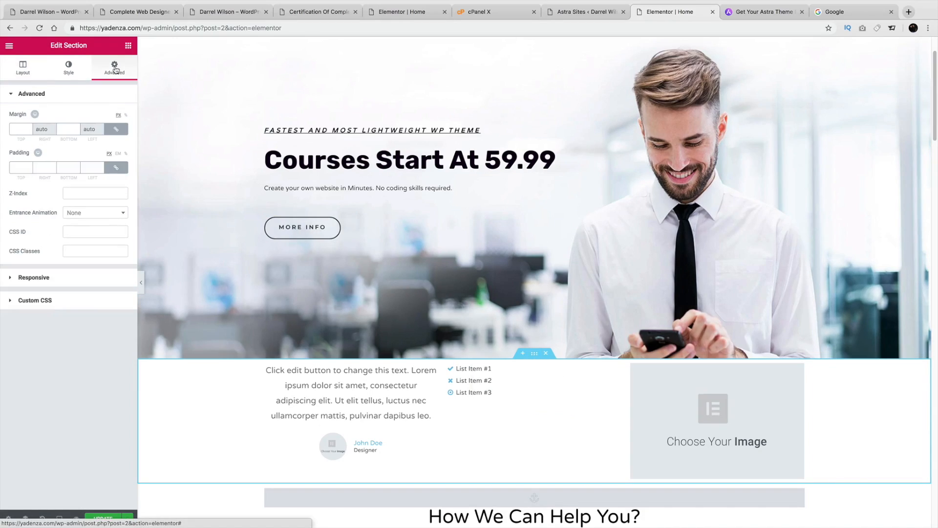
pyautogui.click(116, 168)
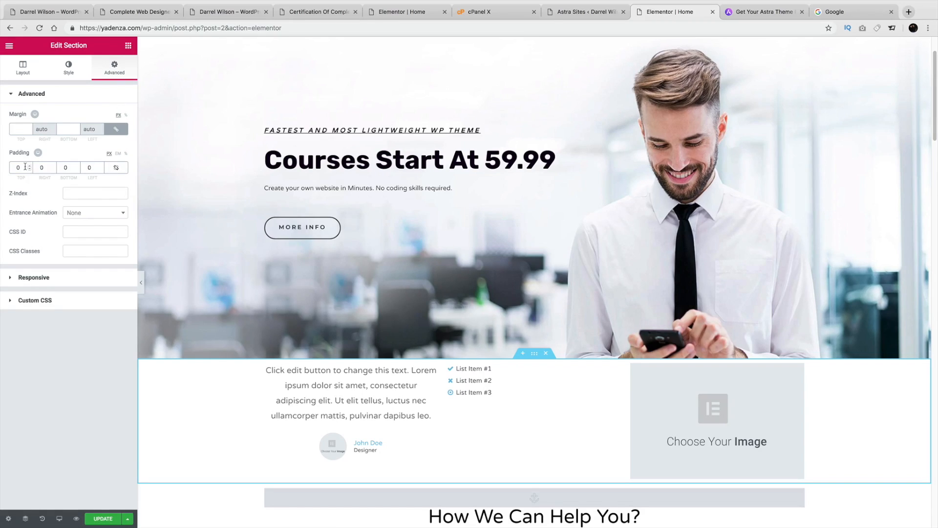
pyautogui.write('100')
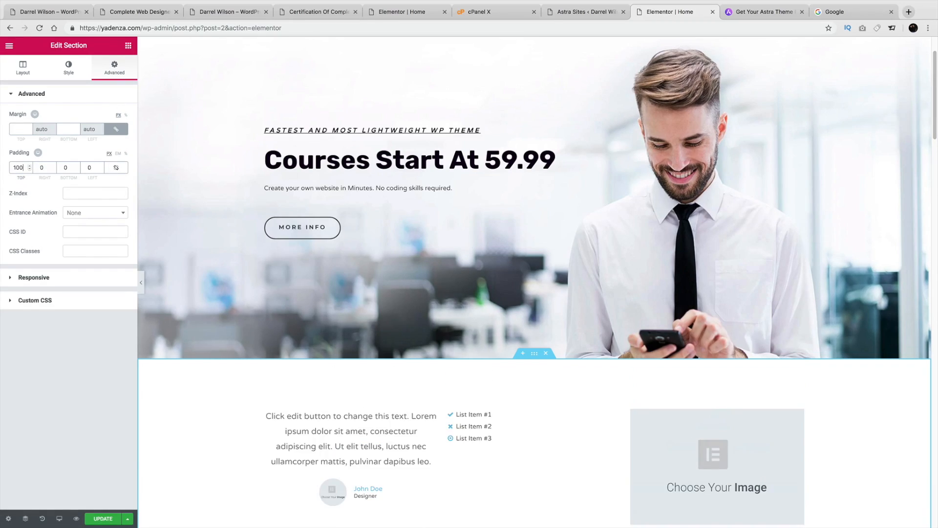
pyautogui.scroll(-1, 289, 367)
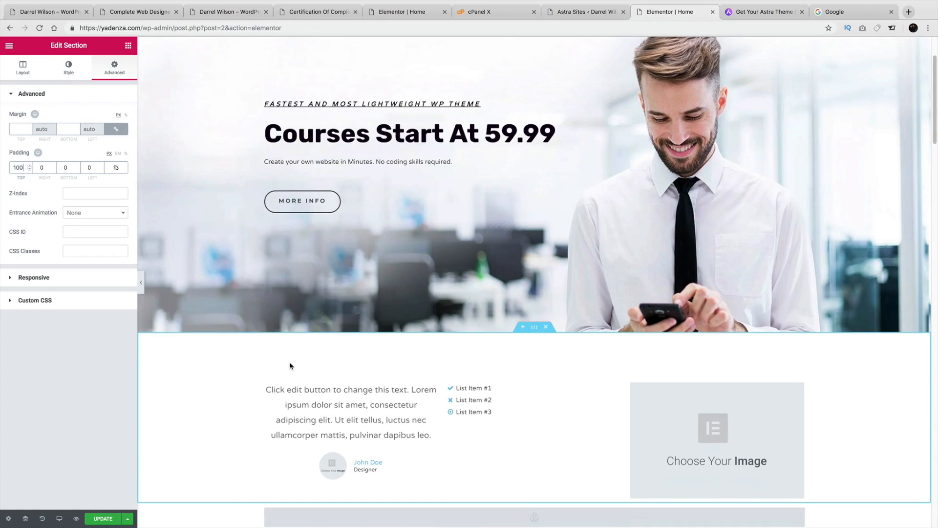
# Reset the top padding of the three-column section below the hero banner to 0 and delete the section
pyautogui.scroll(-1, 367, 338)
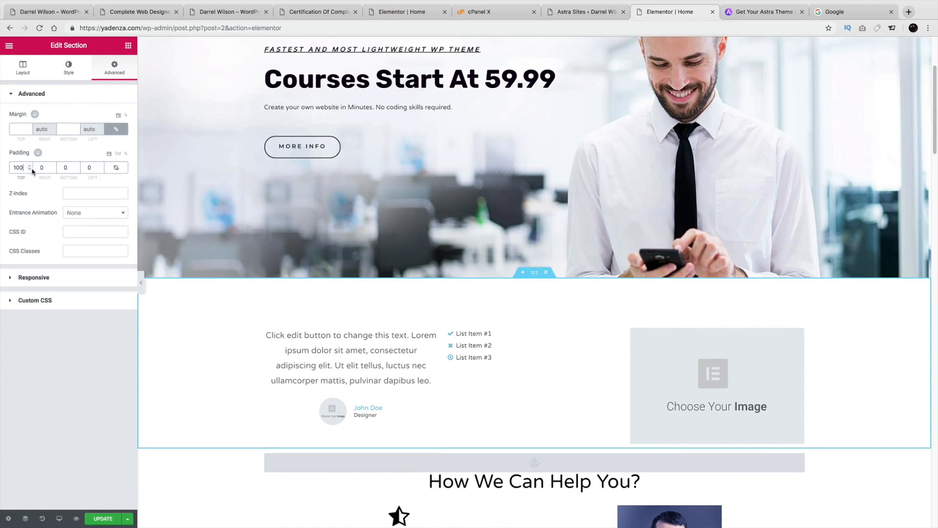
pyautogui.press('BackSpace')
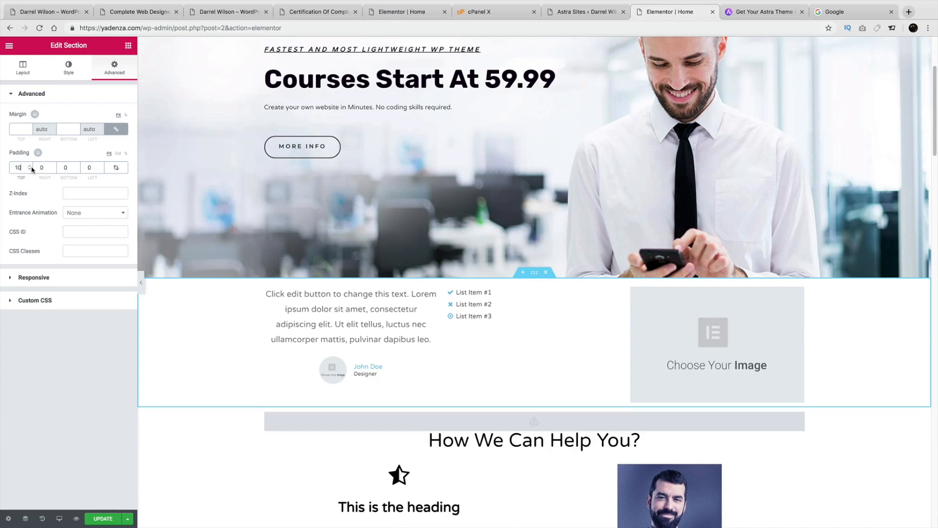
pyautogui.press('BackSpace')
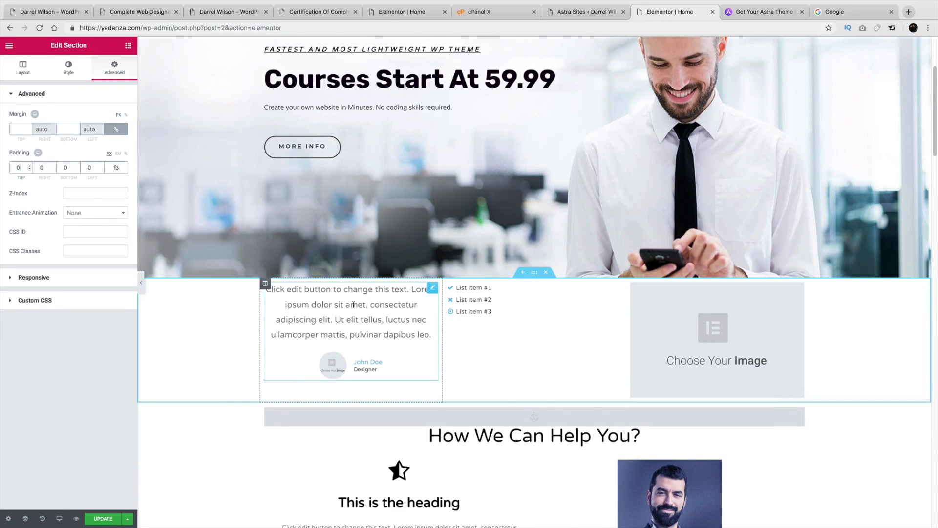
pyautogui.click(546, 272)
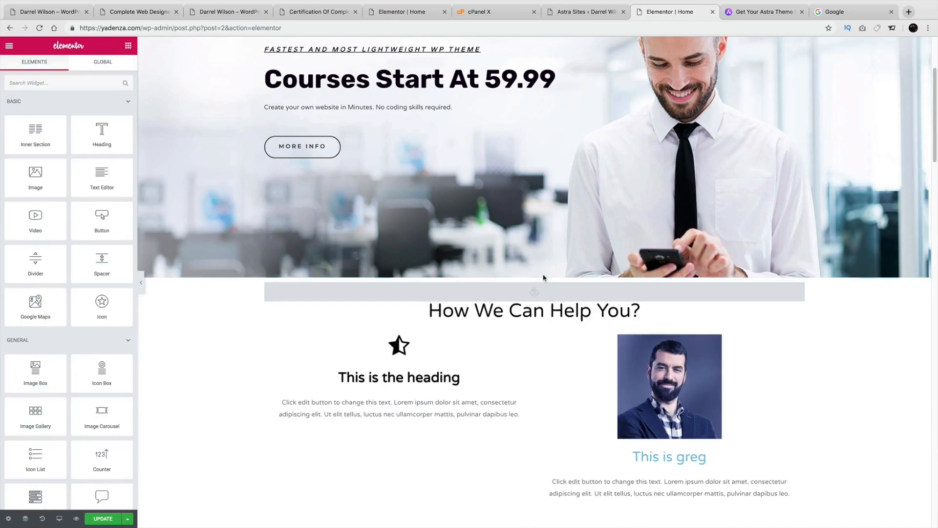
# Delete the two-column inner section containing the star icon box and the "This is greg" image box
pyautogui.scroll(-1, 547, 288)
pyautogui.scroll(-3, 547, 289)
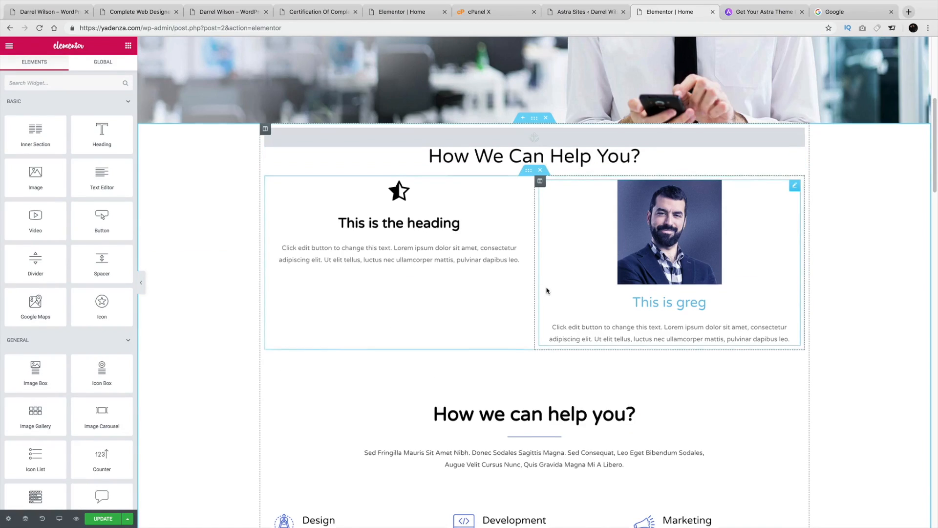
pyautogui.scroll(1, 532, 205)
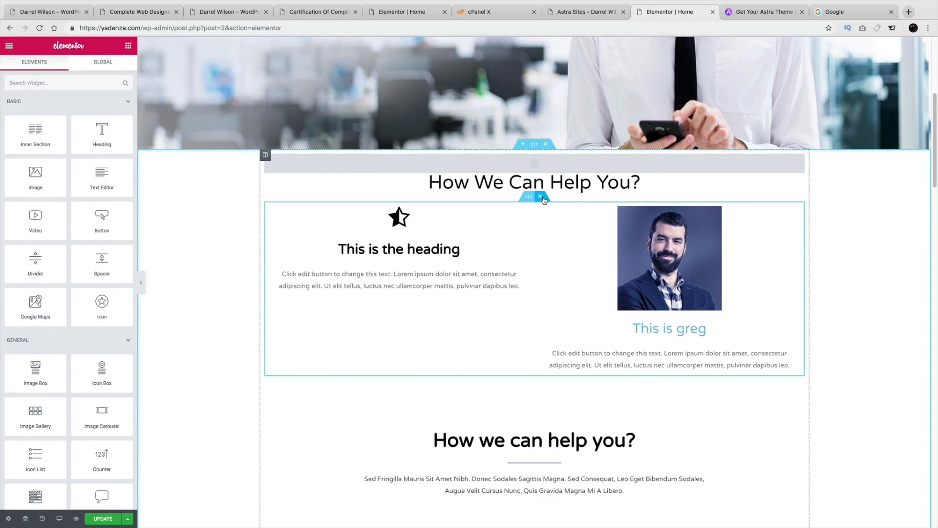
pyautogui.click(541, 197)
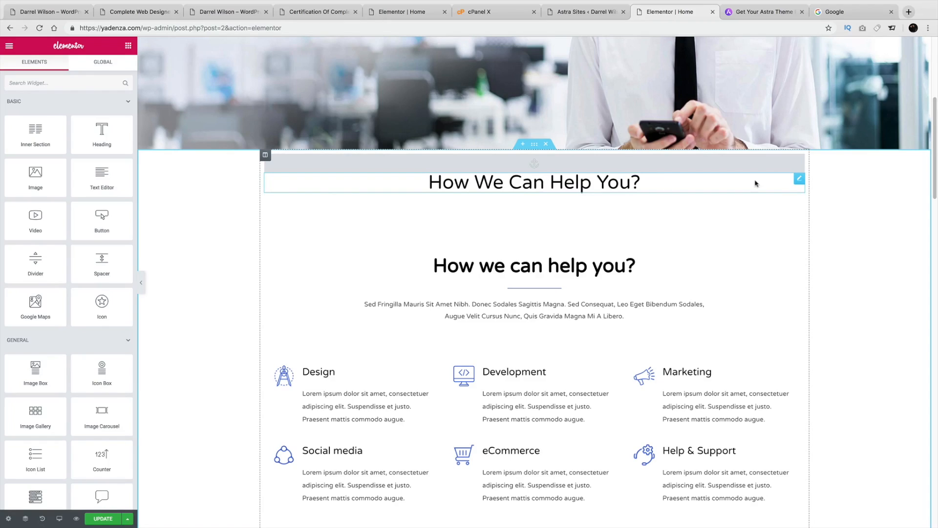
# Delete the thin "How We Can Help You?" heading and the menu anchor widget above it
pyautogui.click(799, 179)
pyautogui.rightClick(640, 183)
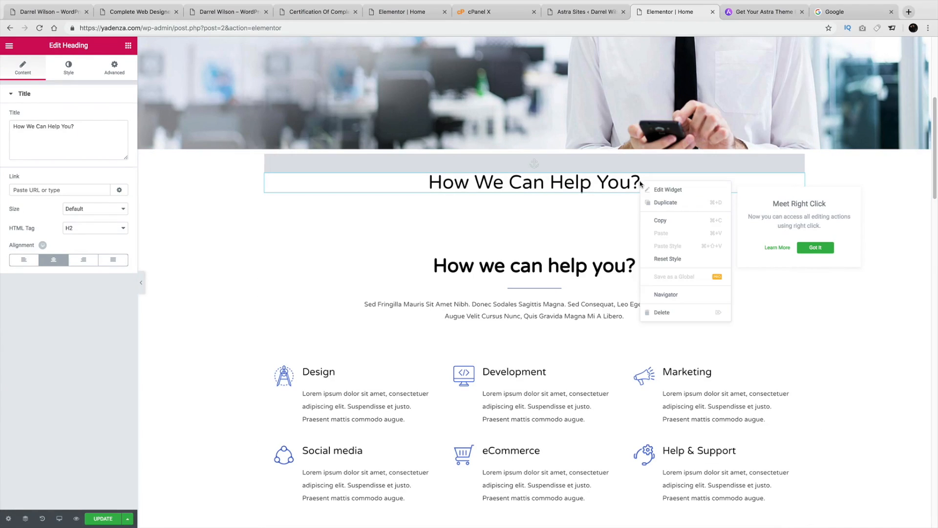
pyautogui.click(689, 312)
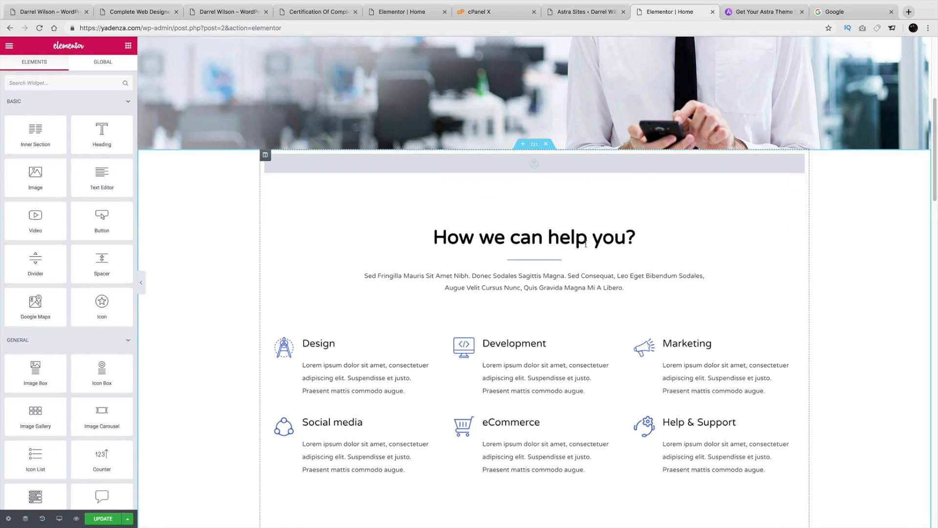
pyautogui.scroll(1, 540, 203)
pyautogui.rightClick(538, 183)
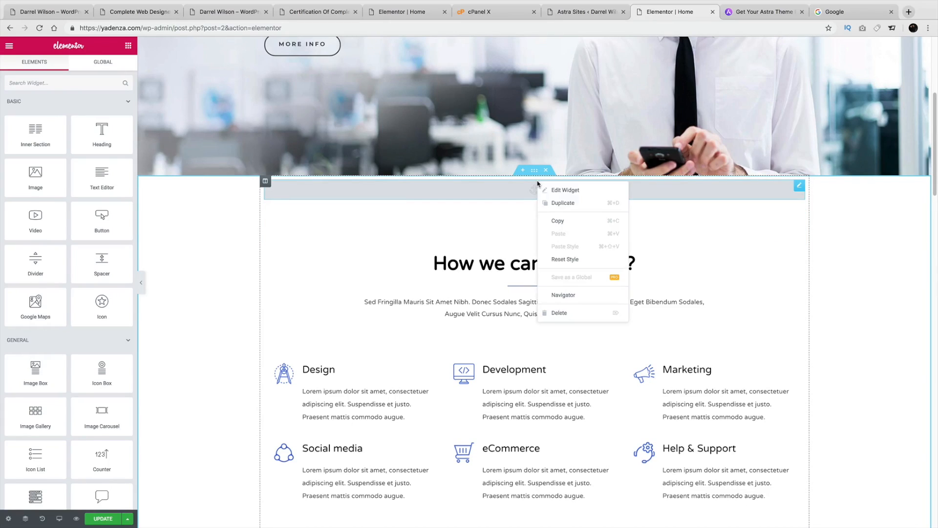
pyautogui.click(557, 313)
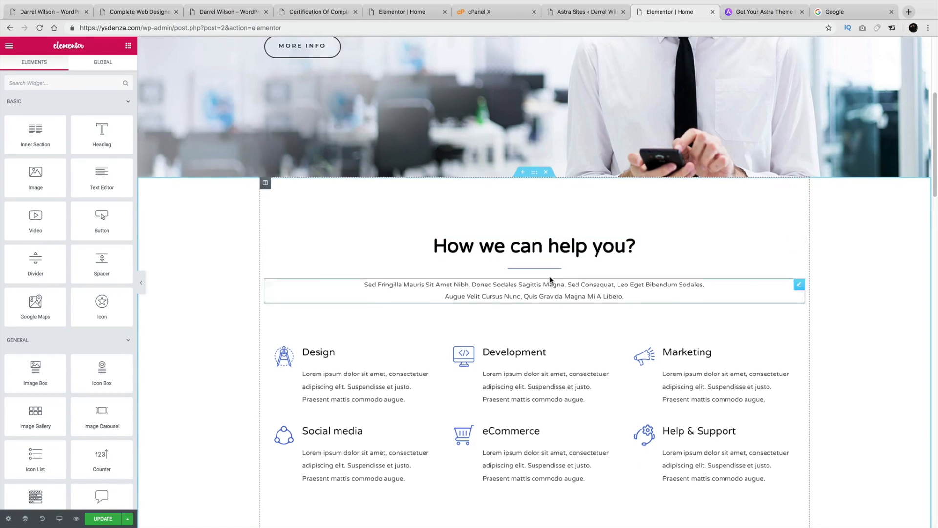
# Update the home page and exit Elementor to the page's WordPress edit screen
pyautogui.scroll(-4, 551, 279)
pyautogui.scroll(-1, 440, 313)
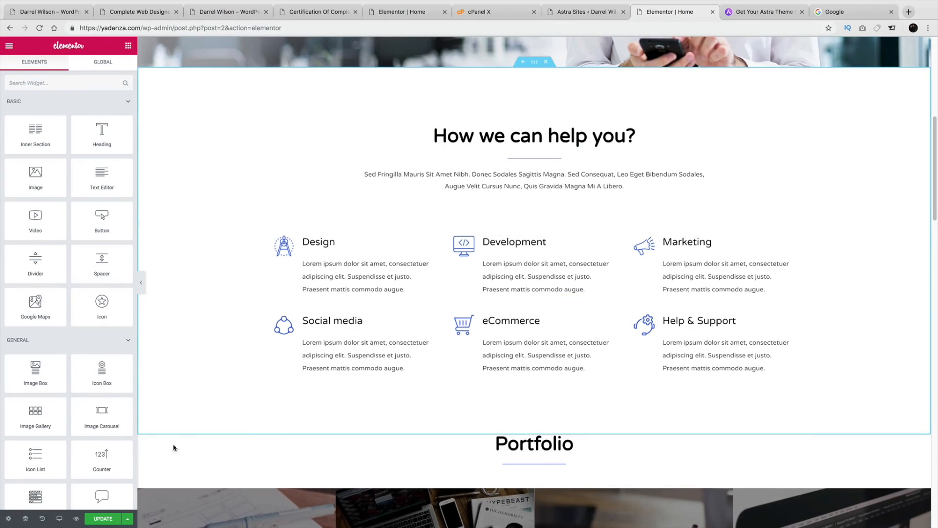
pyautogui.scroll(-5, 249, 426)
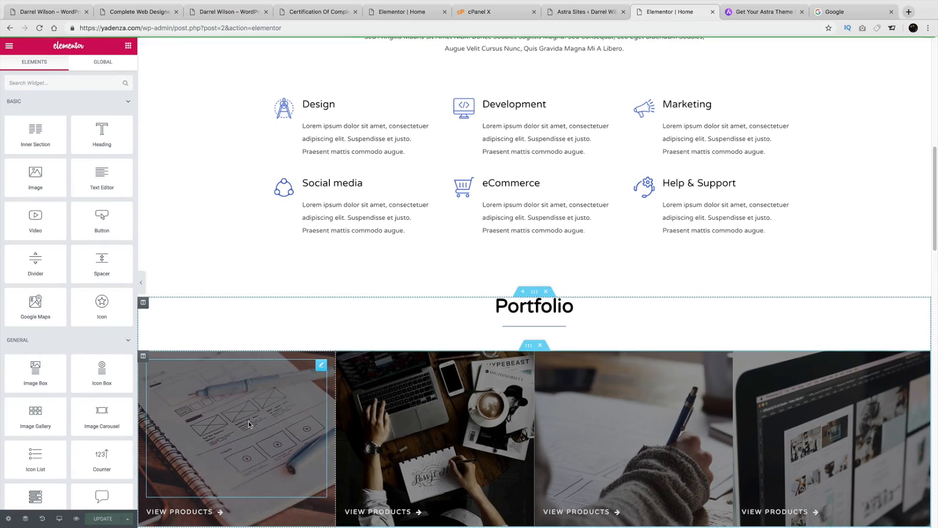
pyautogui.scroll(18, 250, 415)
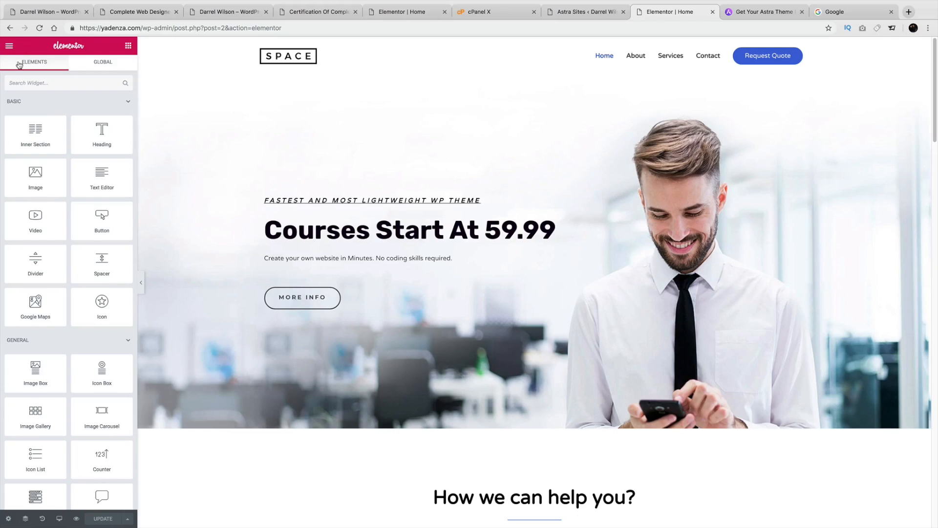
pyautogui.scroll(-20, 493, 391)
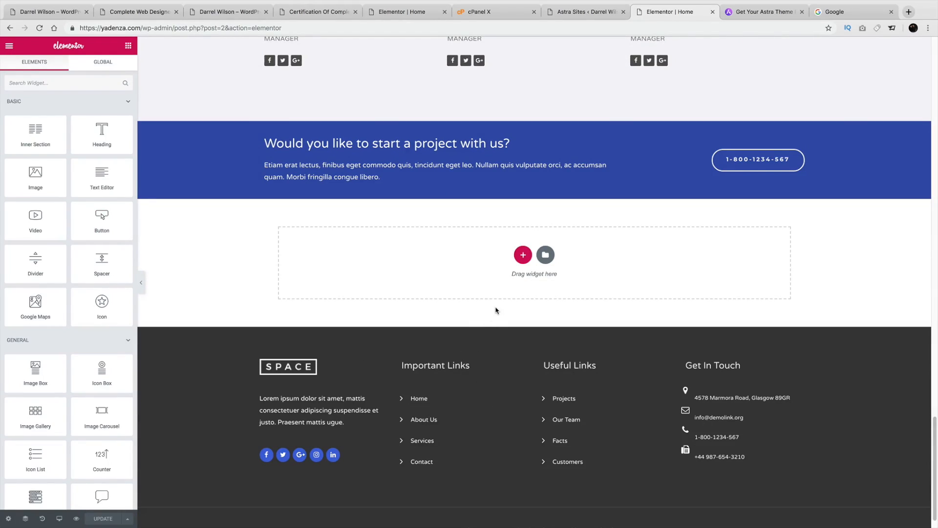
pyautogui.scroll(20, 496, 310)
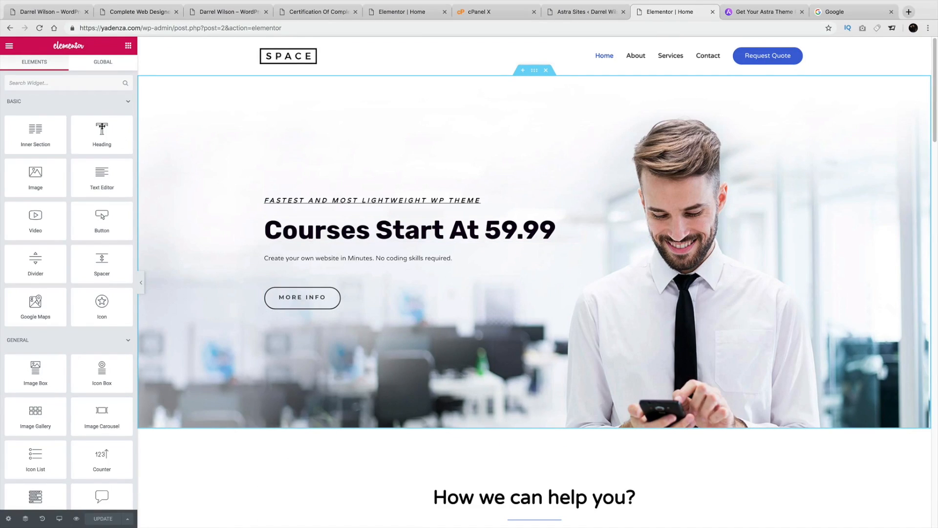
pyautogui.click(9, 45)
pyautogui.click(75, 233)
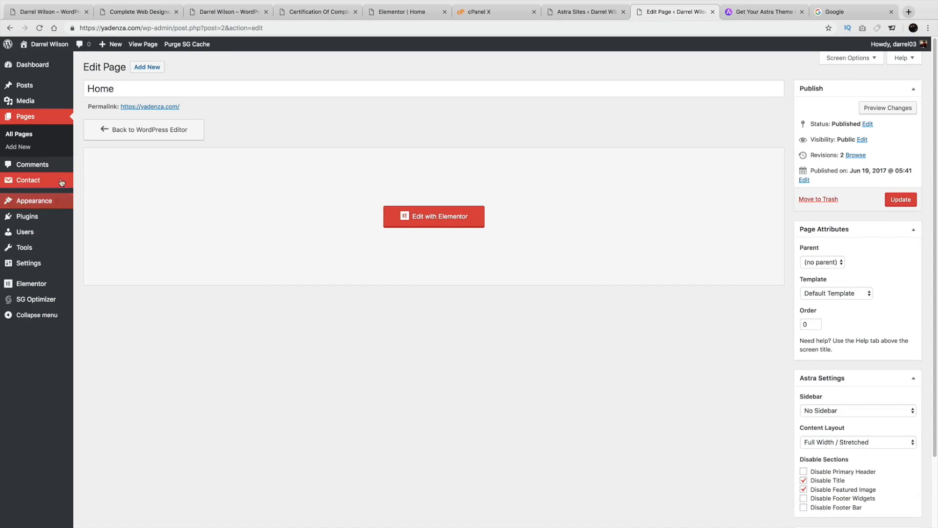
# Add a new WordPress page titled "Demo" and publish it
pyautogui.click(23, 135)
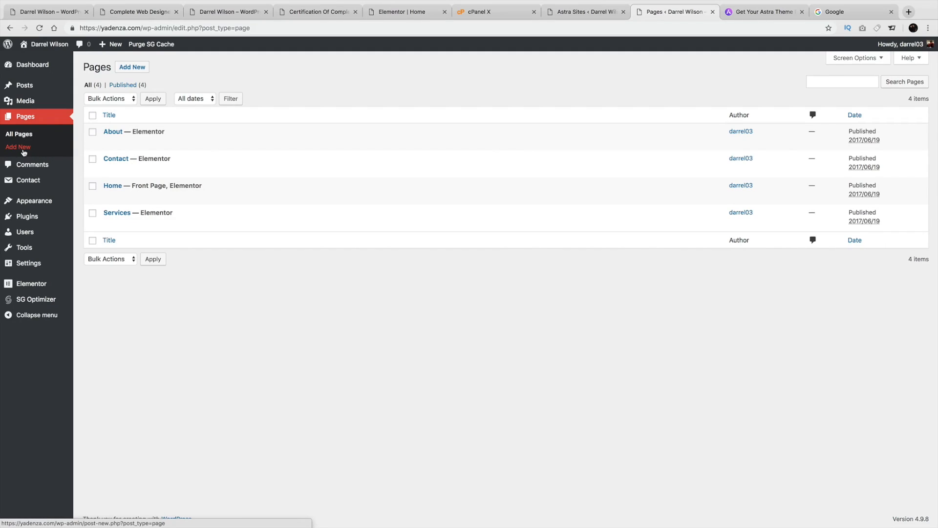
pyautogui.click(23, 151)
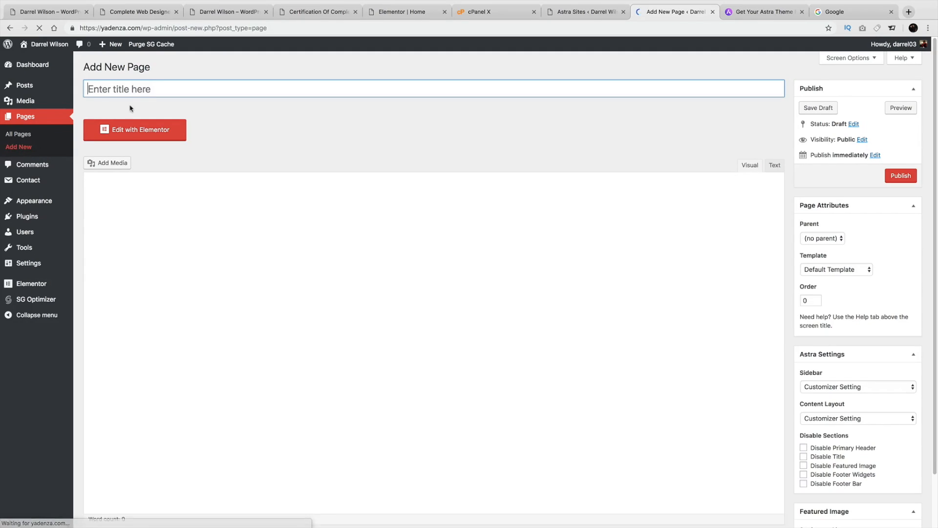
pyautogui.write('Demo')
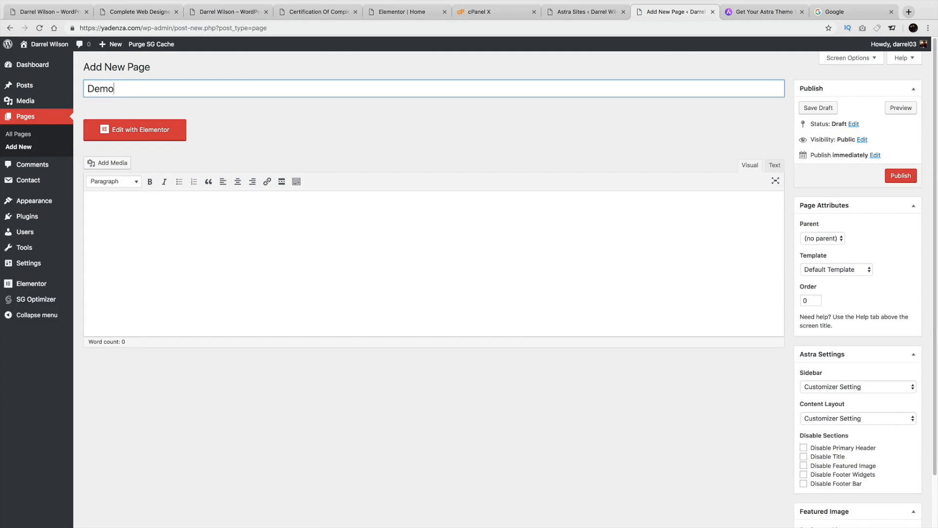
pyautogui.click(454, 271)
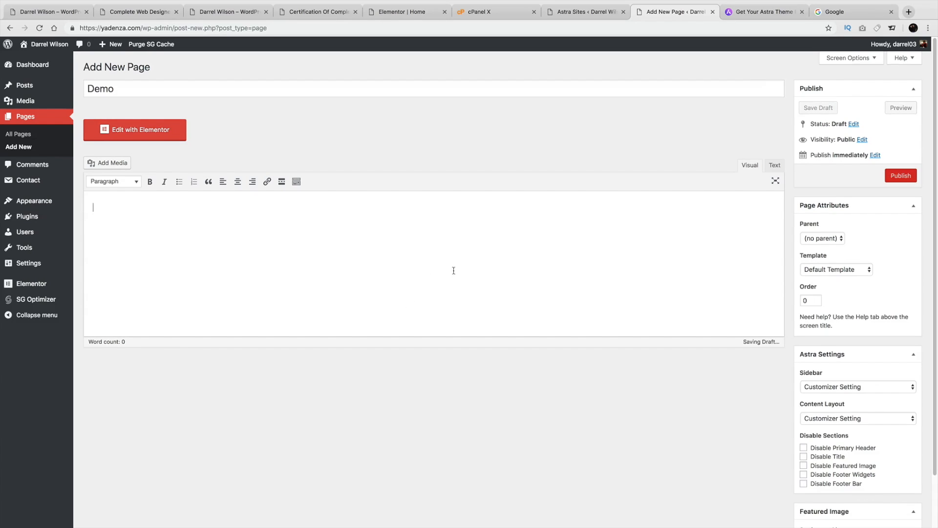
pyautogui.click(901, 175)
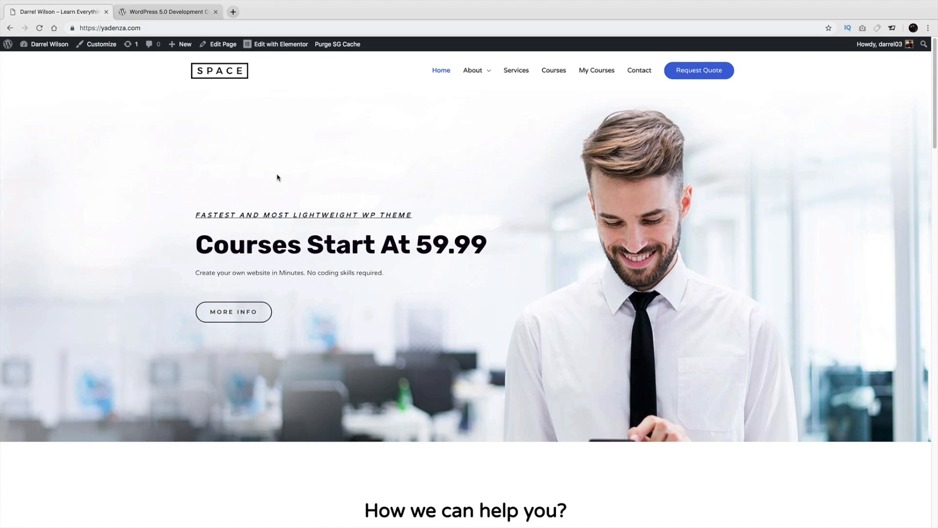
# Publish a new page titled "About Us Page" from the Gutenberg editor and open it in Elementor
pyautogui.moveTo(44, 45)
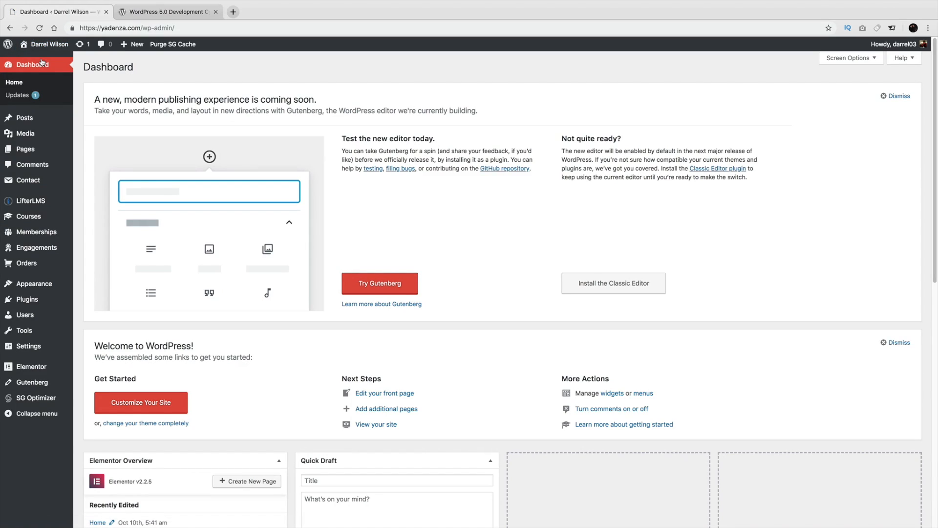
pyautogui.moveTo(42, 151)
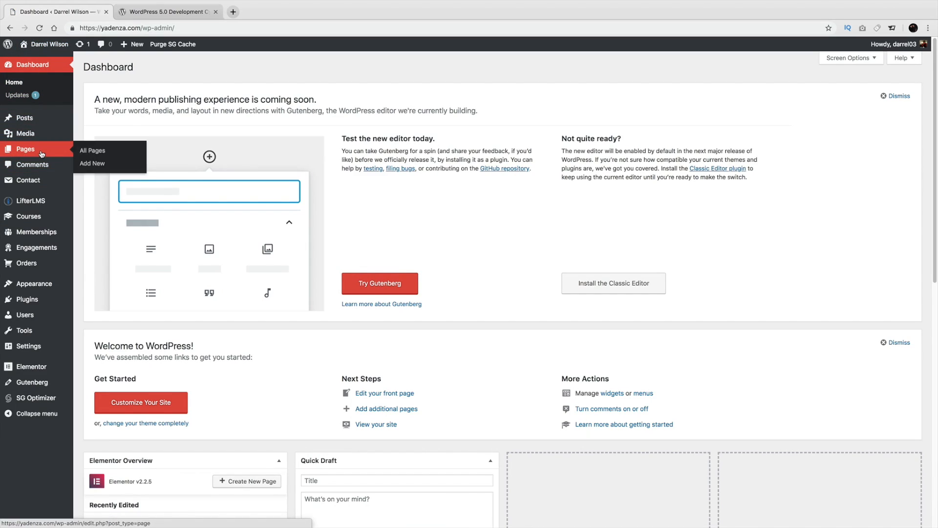
pyautogui.click(101, 168)
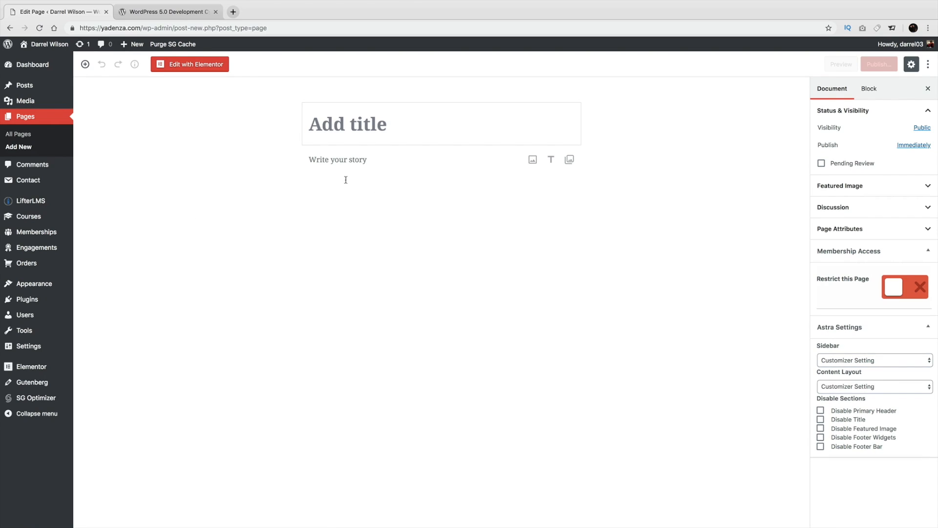
pyautogui.moveTo(289, 163)
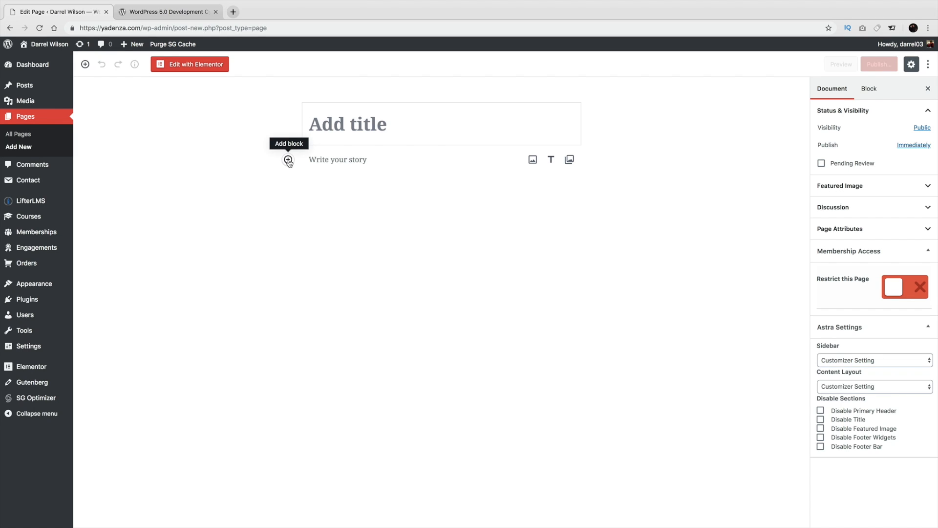
pyautogui.write('About Us Pa')
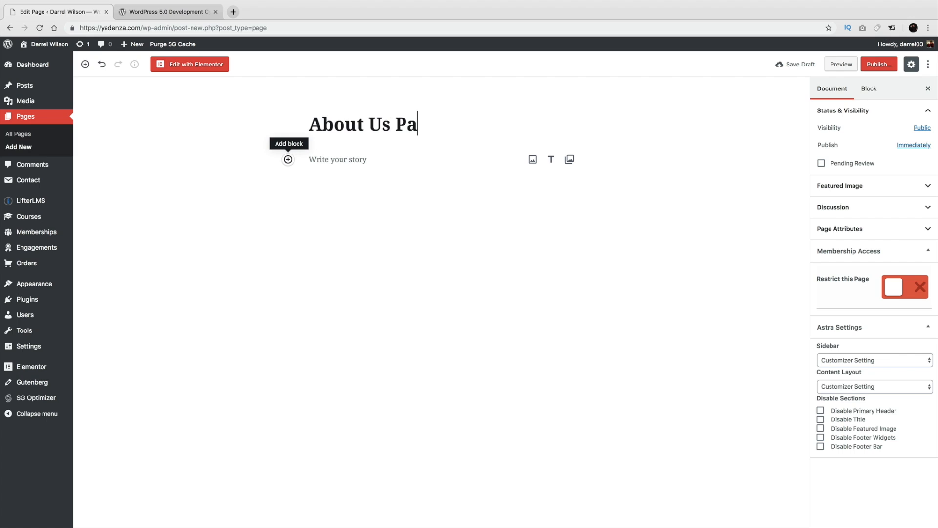
pyautogui.write('ge')
pyautogui.click(874, 67)
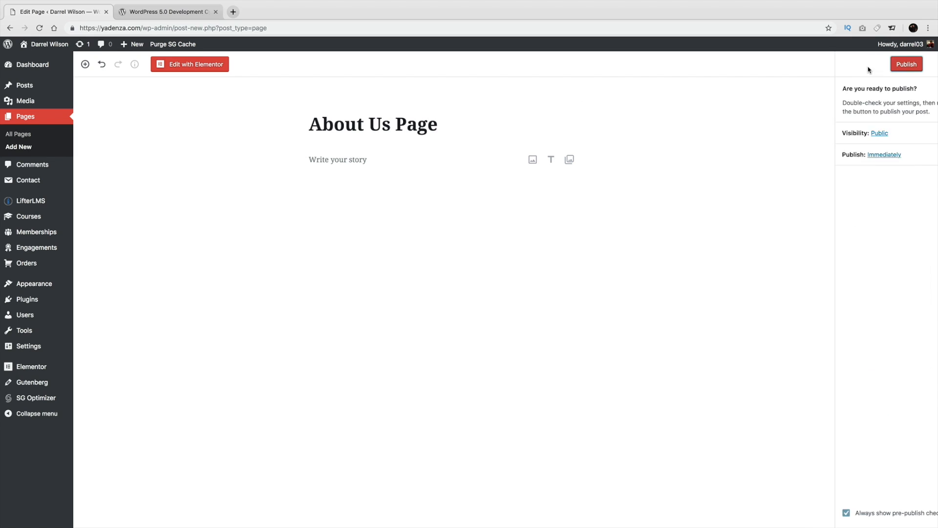
pyautogui.click(868, 67)
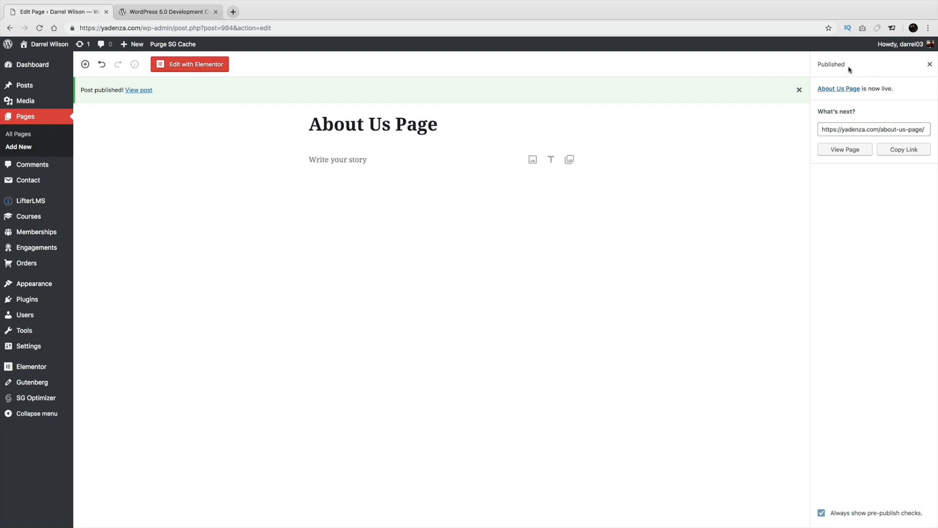
pyautogui.click(194, 69)
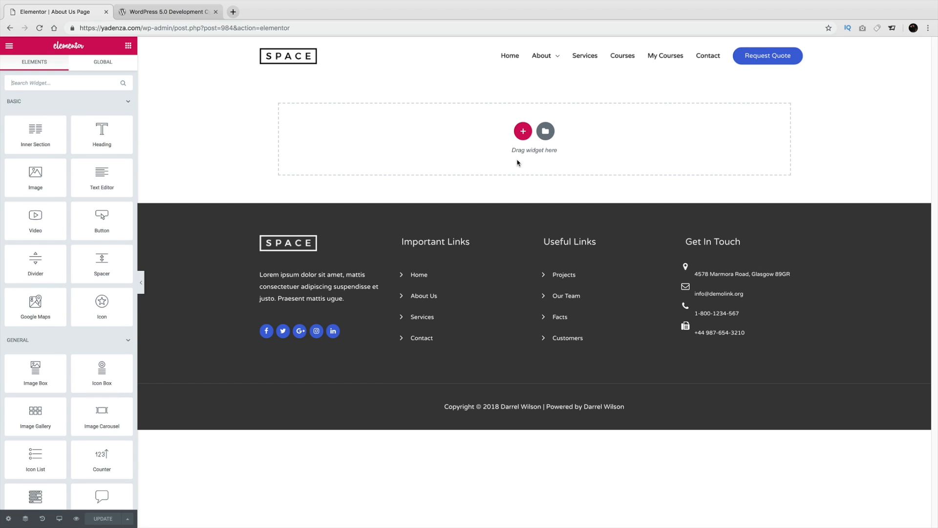
# Check the expected WordPress 5.0 release date on the Make WordPress Core development cycle page
pyautogui.click(145, 17)
pyautogui.scroll(4, 219, 256)
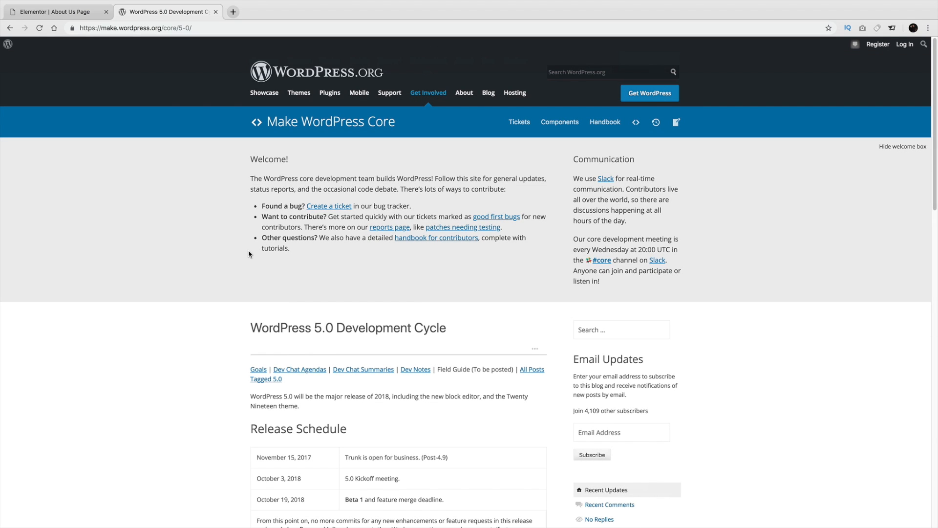
pyautogui.scroll(-6, 248, 253)
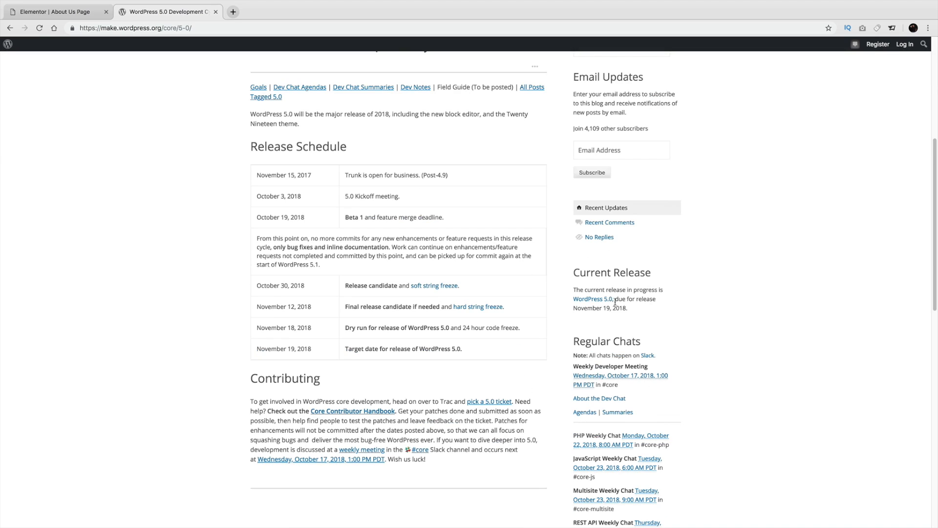
pyautogui.moveTo(630, 309); pyautogui.dragTo(581, 307)
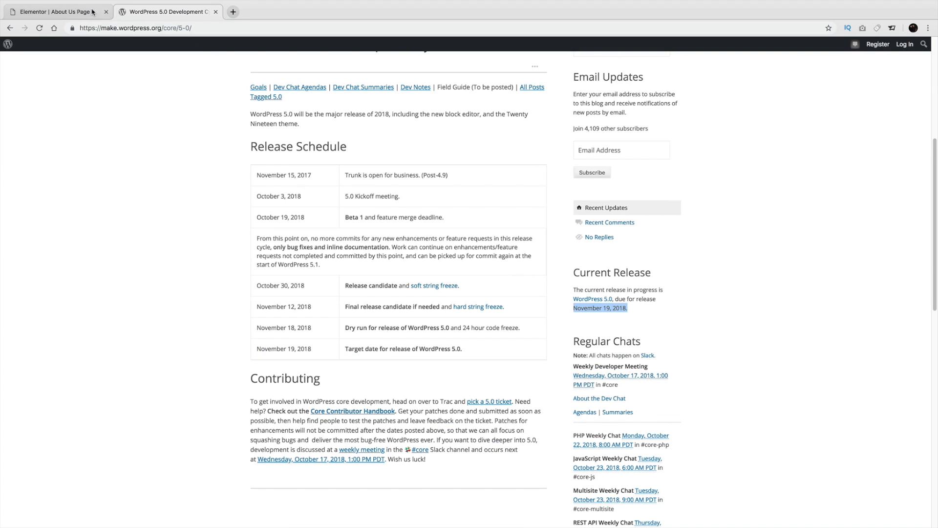
# Return to the About Us Page in Elementor and exit to its WordPress edit screen
pyautogui.click(54, 12)
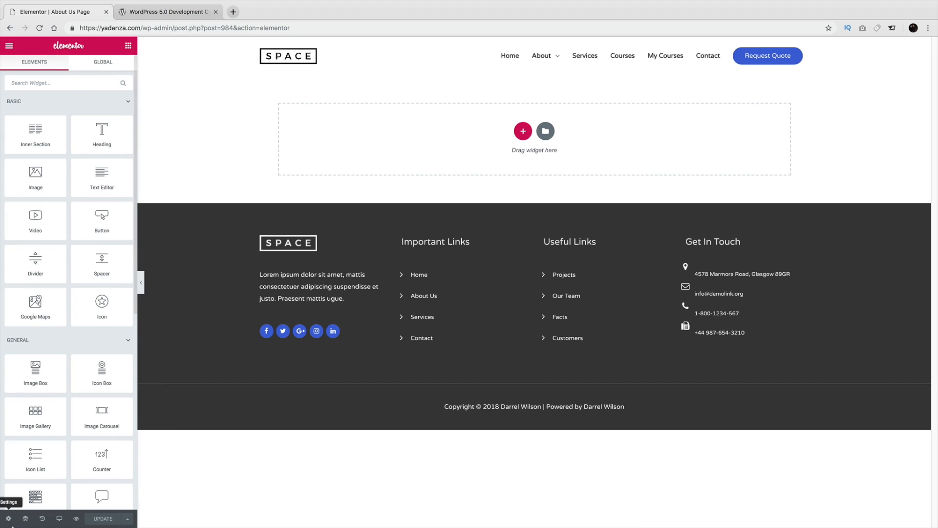
pyautogui.click(9, 46)
pyautogui.click(88, 236)
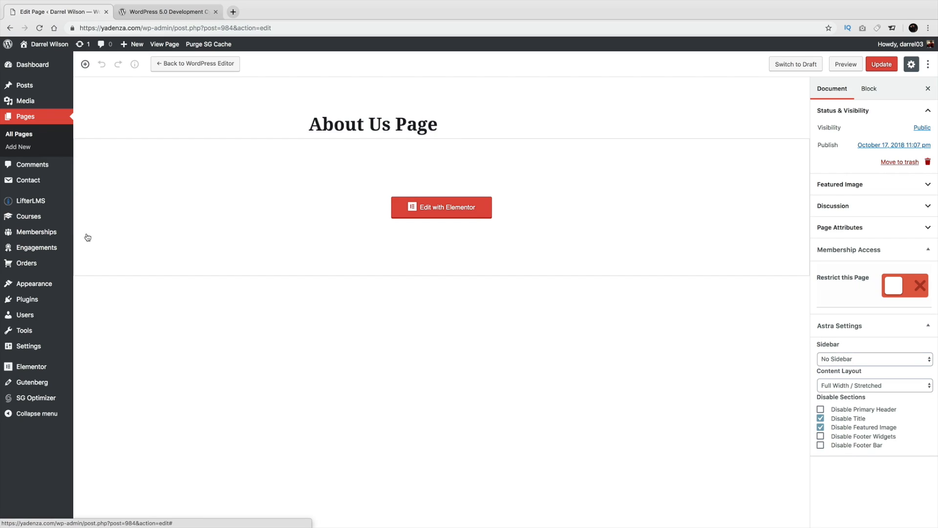
# Return the About Us Page to the WordPress editor, then install and activate the Classic Editor from the dashboard and start a new page
pyautogui.click(174, 66)
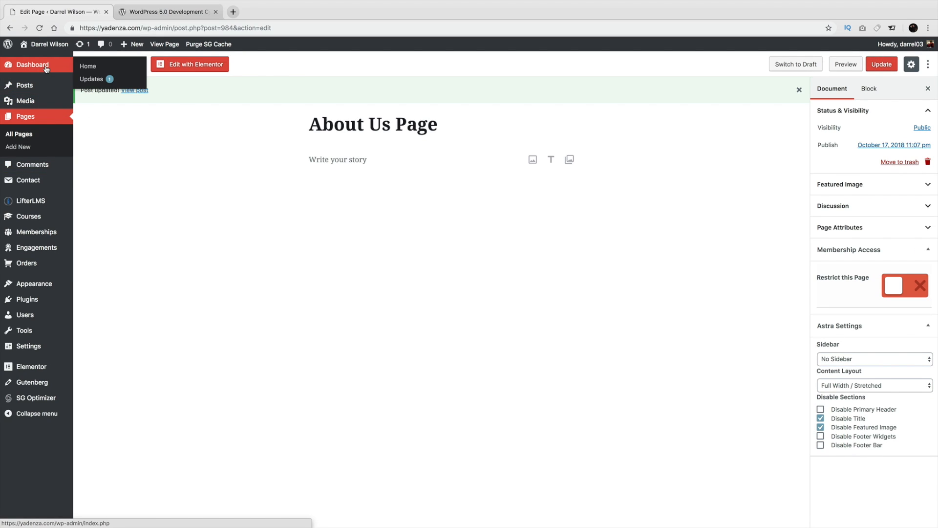
pyautogui.click(30, 64)
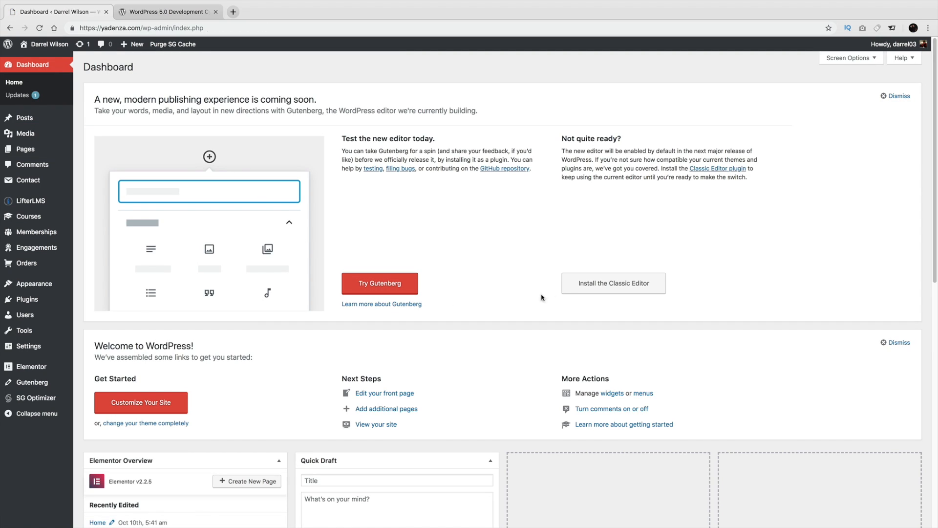
pyautogui.click(608, 287)
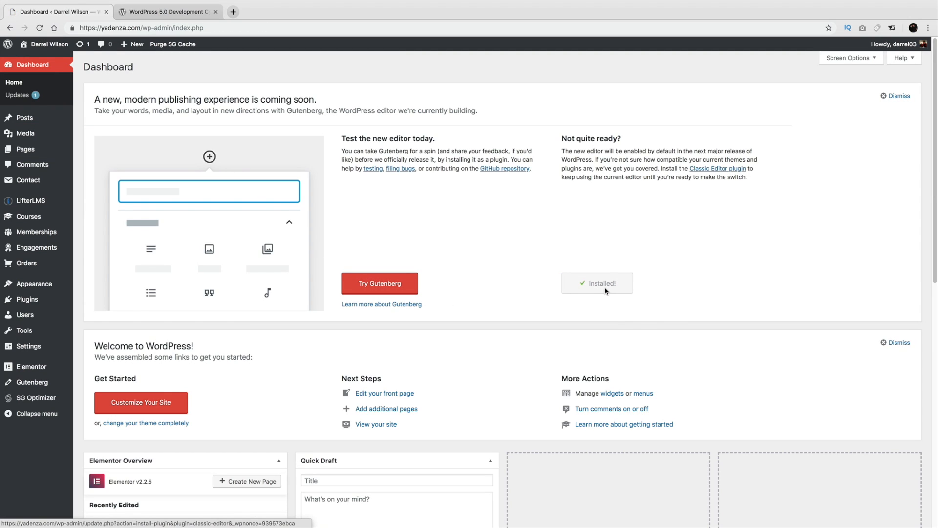
pyautogui.click(596, 290)
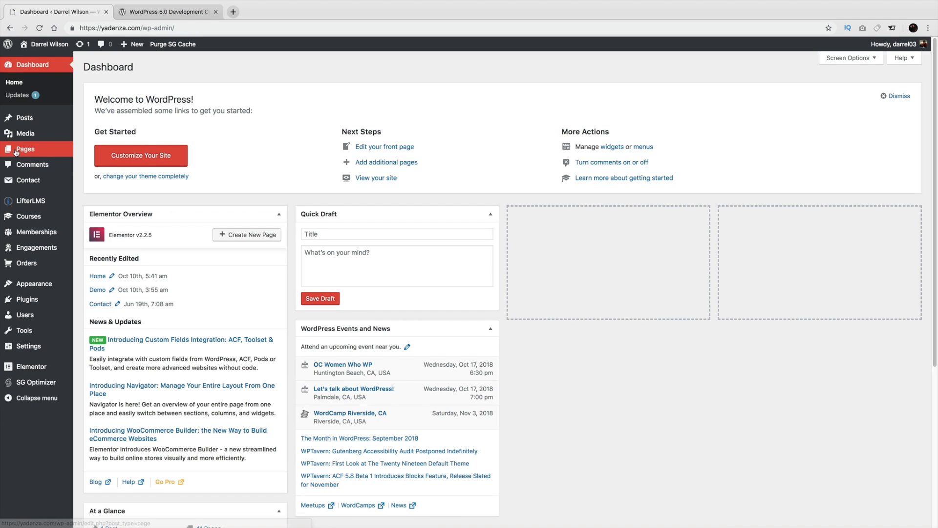
pyautogui.moveTo(29, 149)
pyautogui.click(93, 163)
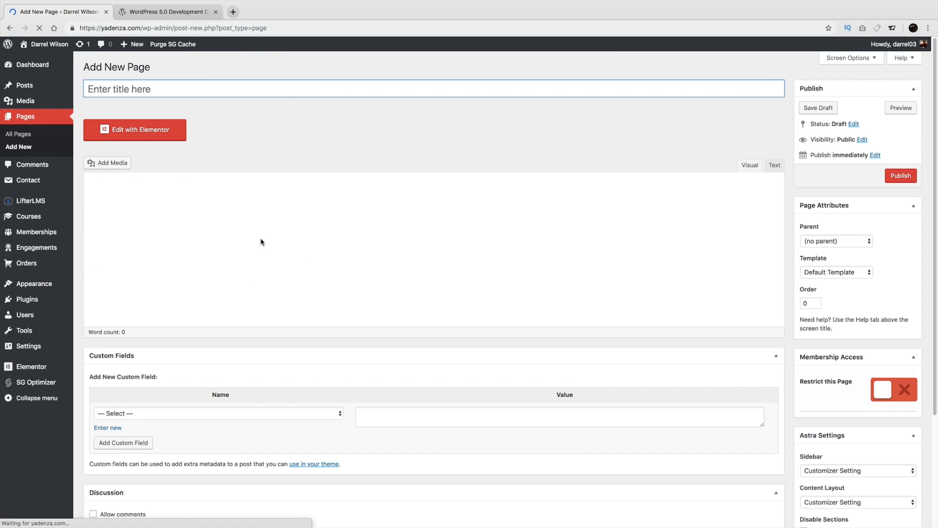
# Review the WordPress 5.0 release schedule on the development cycle page and return to the site's admin
pyautogui.click(155, 12)
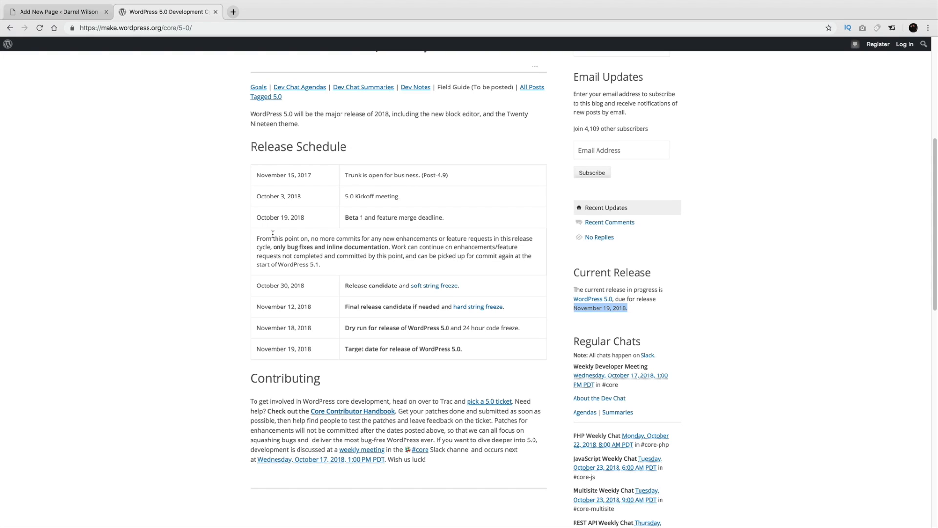
pyautogui.scroll(2, 272, 234)
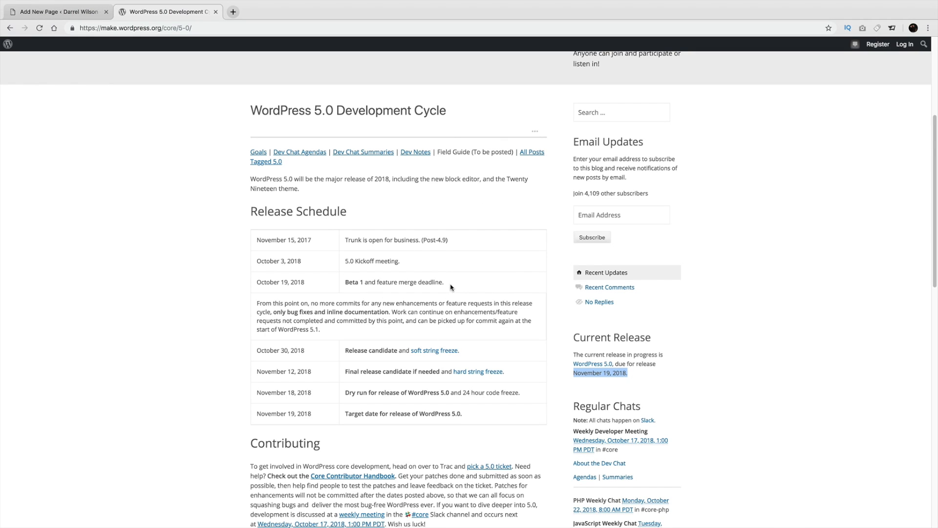
pyautogui.click(78, 14)
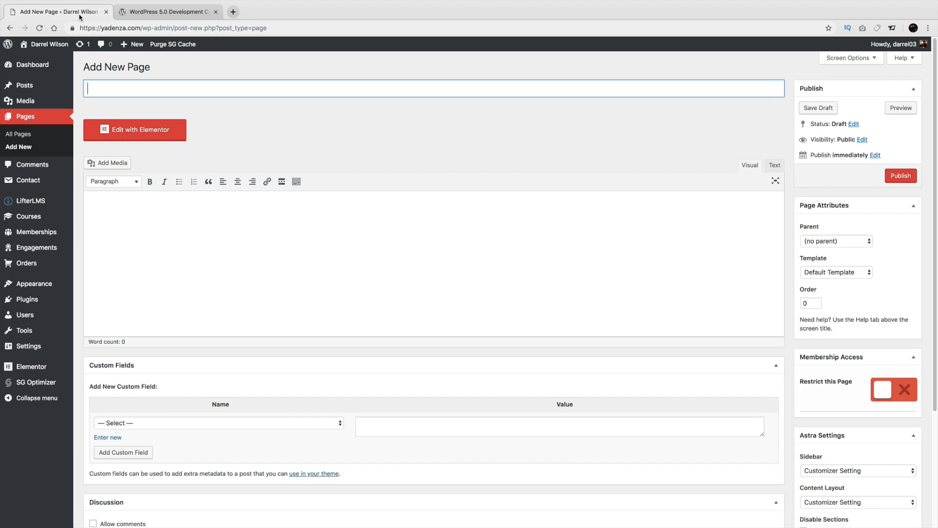
pyautogui.click(10, 28)
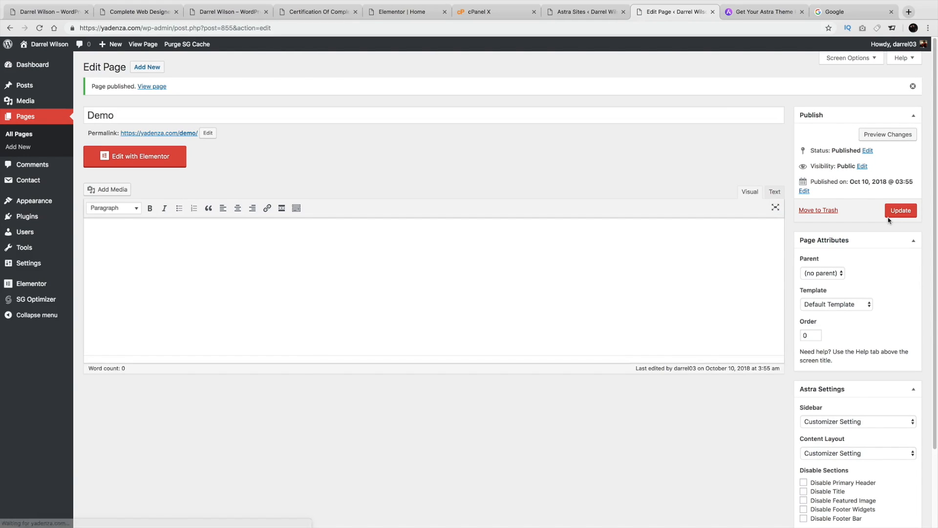
# View the published Demo page on the live site, highlight its title, and return to its edit screen
pyautogui.click(138, 45)
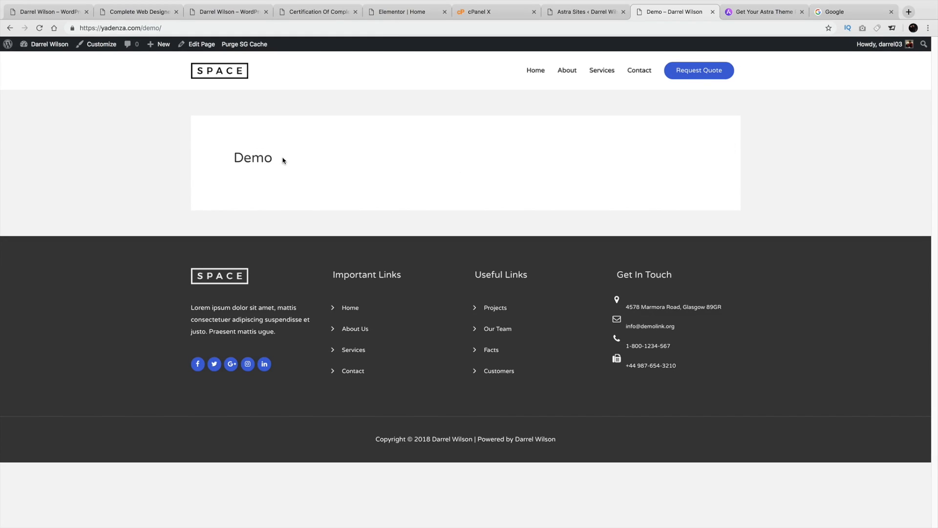
pyautogui.moveTo(283, 159); pyautogui.dragTo(236, 157)
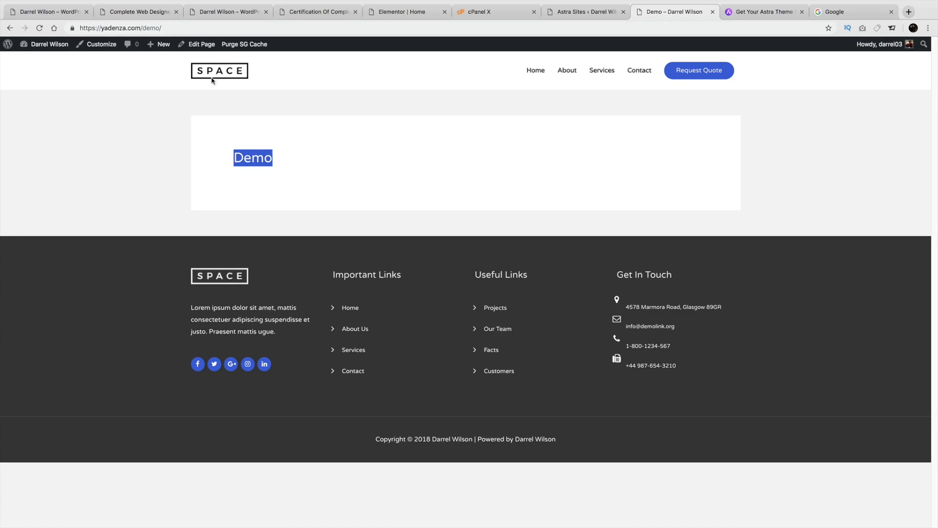
pyautogui.click(201, 44)
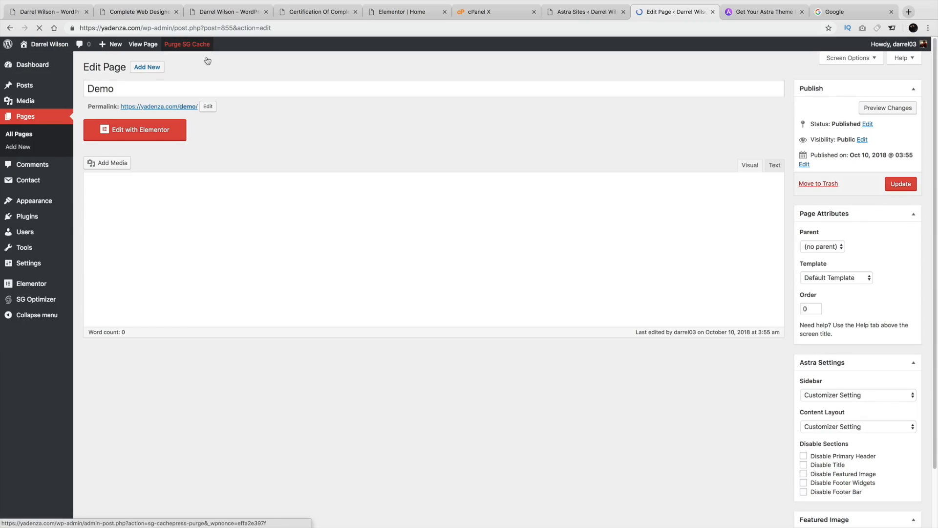
# Apply the Elementor Full Width template to the Demo page and disable its title
pyautogui.click(840, 279)
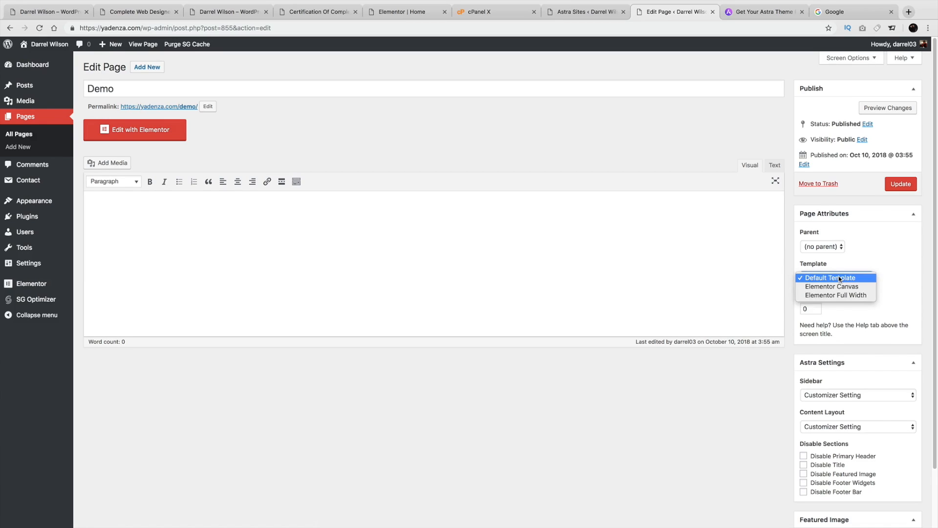
pyautogui.click(840, 295)
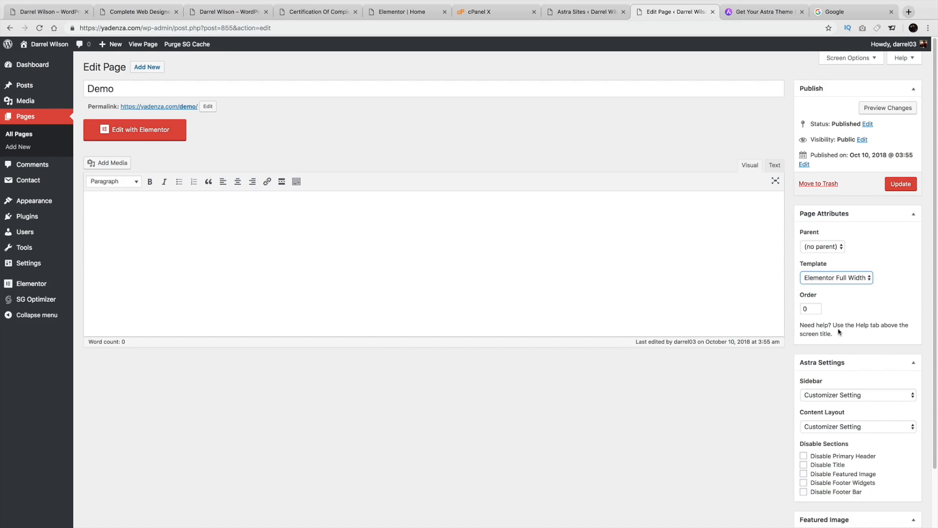
pyautogui.scroll(-2, 837, 312)
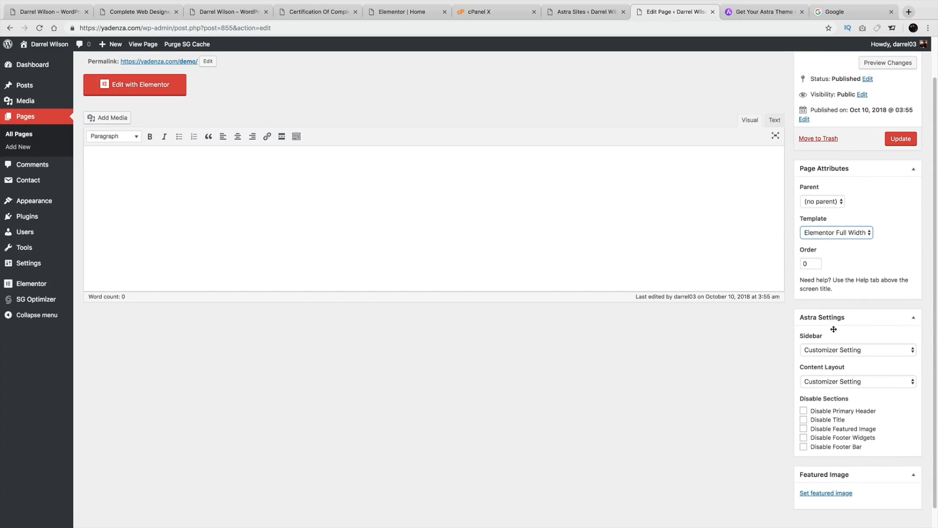
pyautogui.click(804, 420)
# Set the Demo page's sidebar to No Sidebar and its content layout to Full Width / Stretched, and update the page
pyautogui.click(839, 353)
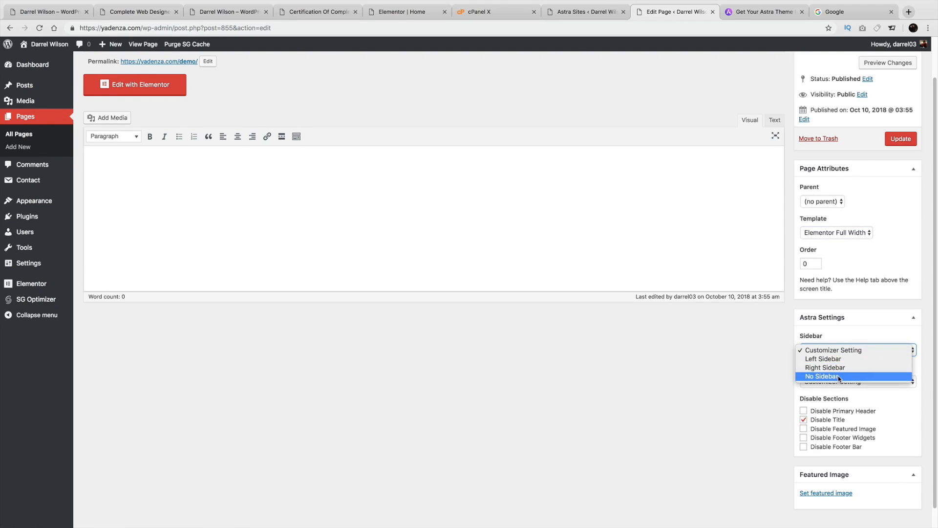
pyautogui.click(837, 377)
pyautogui.click(840, 381)
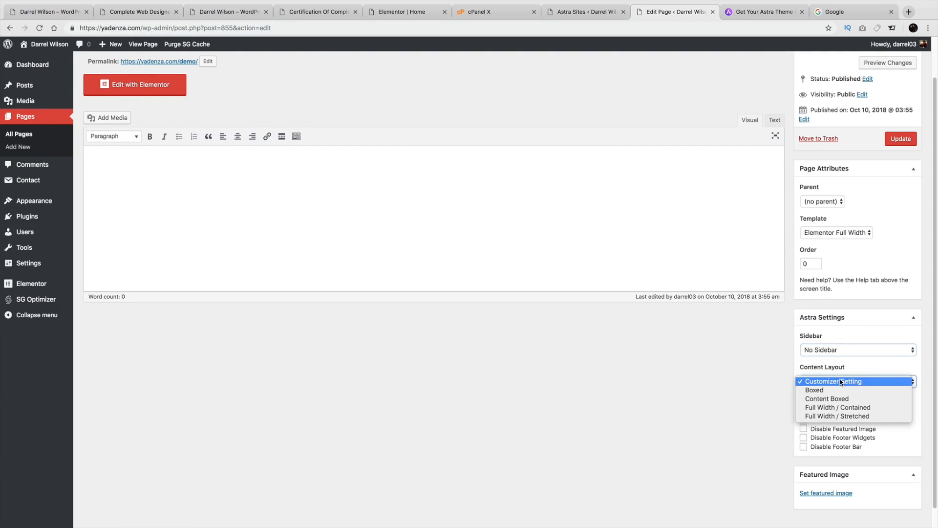
pyautogui.click(853, 415)
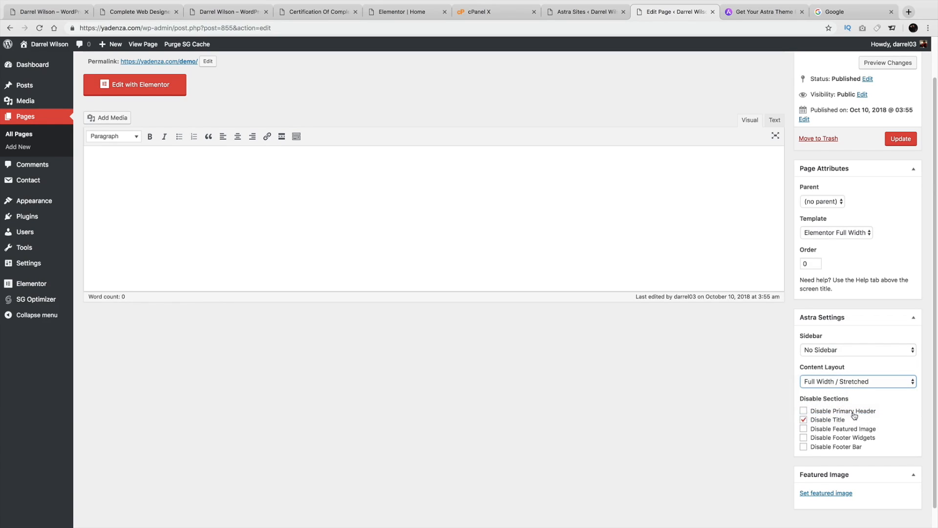
pyautogui.scroll(1, 394, 343)
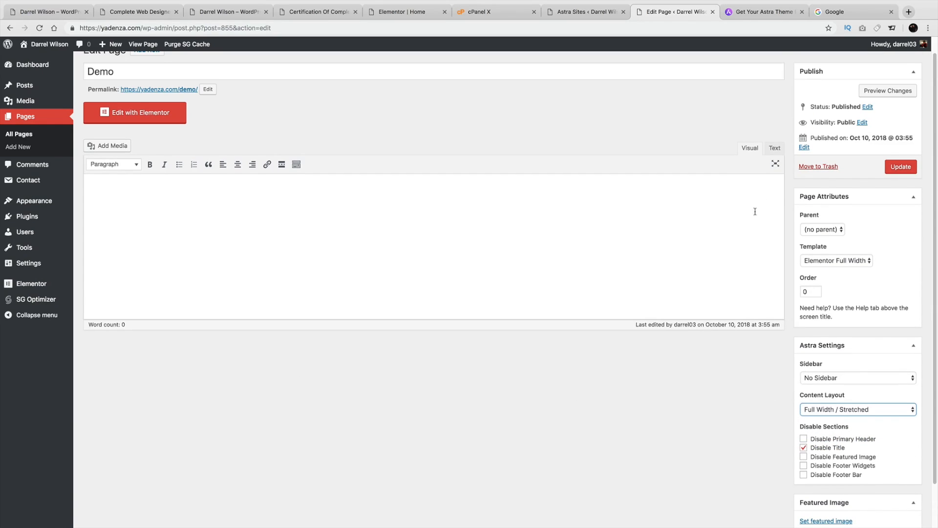
pyautogui.click(897, 167)
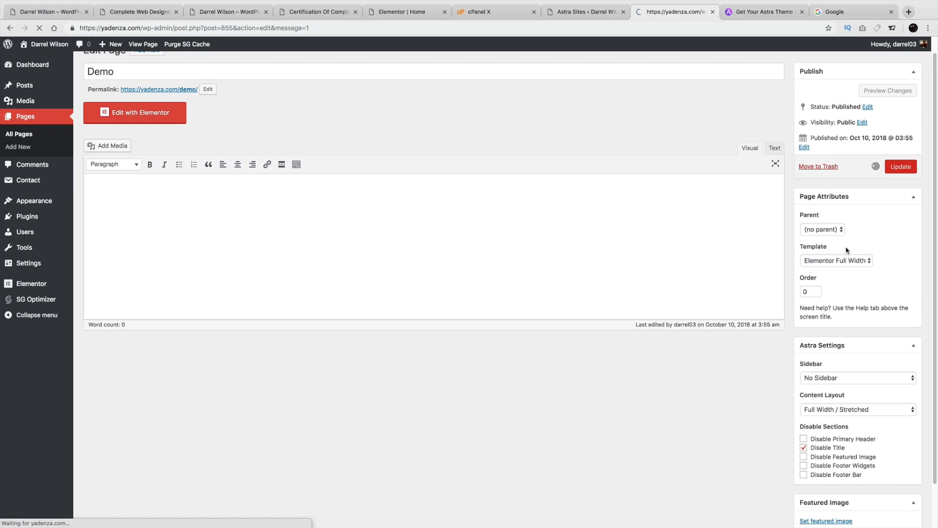
# View the updated Demo page on the live site and open it for editing in Elementor
pyautogui.click(139, 43)
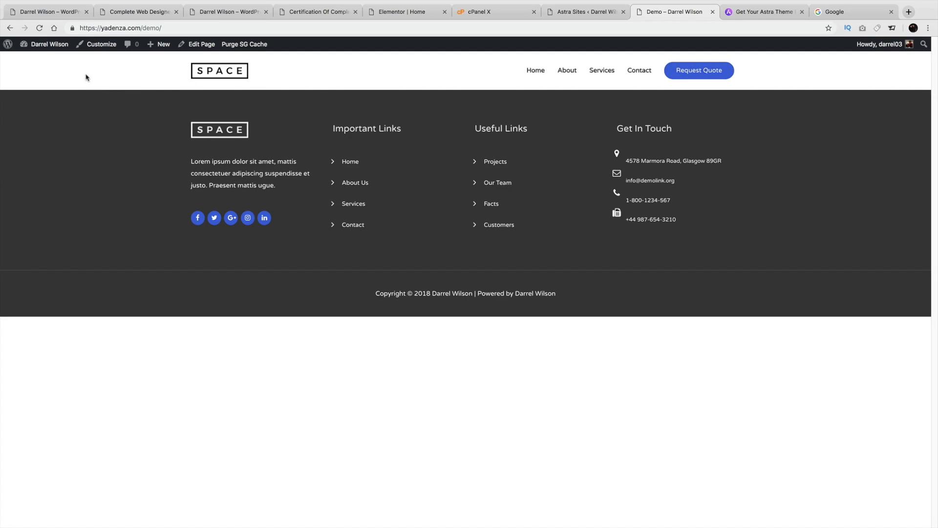
pyautogui.click(9, 29)
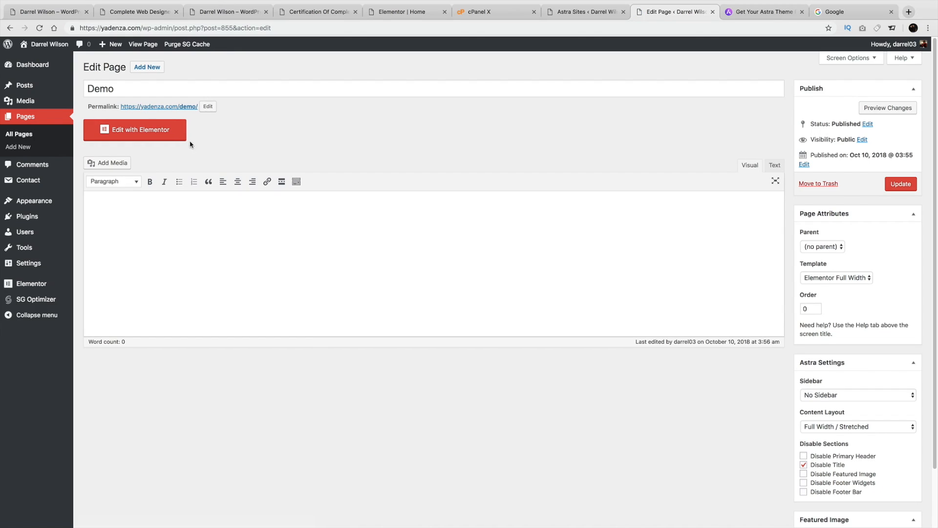
pyautogui.click(153, 137)
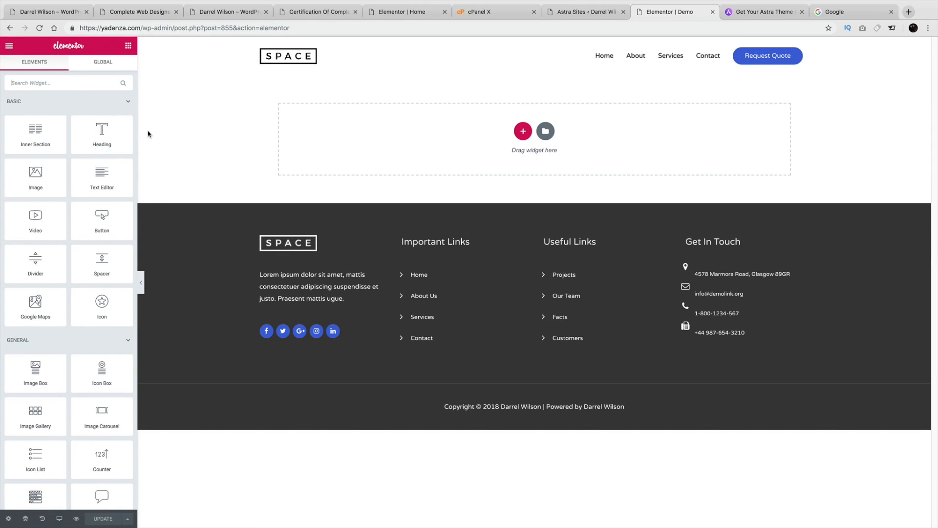
# Open the Elementor template library from the empty Demo page and browse the available homepage, about and landing page templates
pyautogui.click(546, 131)
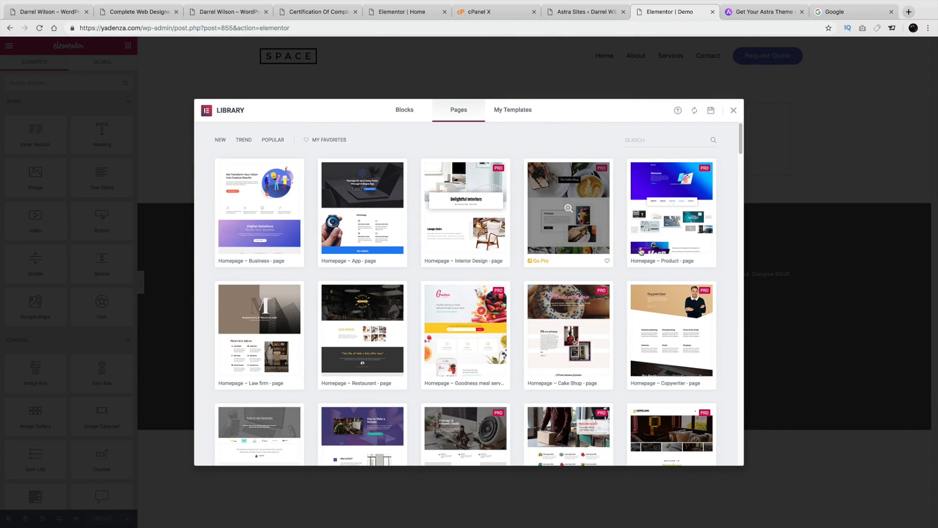
pyautogui.scroll(-1, 680, 243)
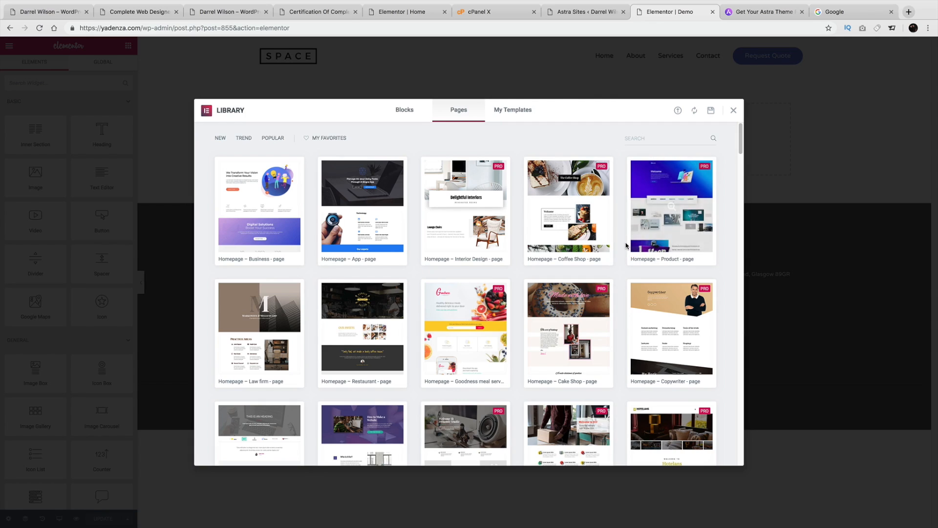
pyautogui.scroll(-2, 623, 250)
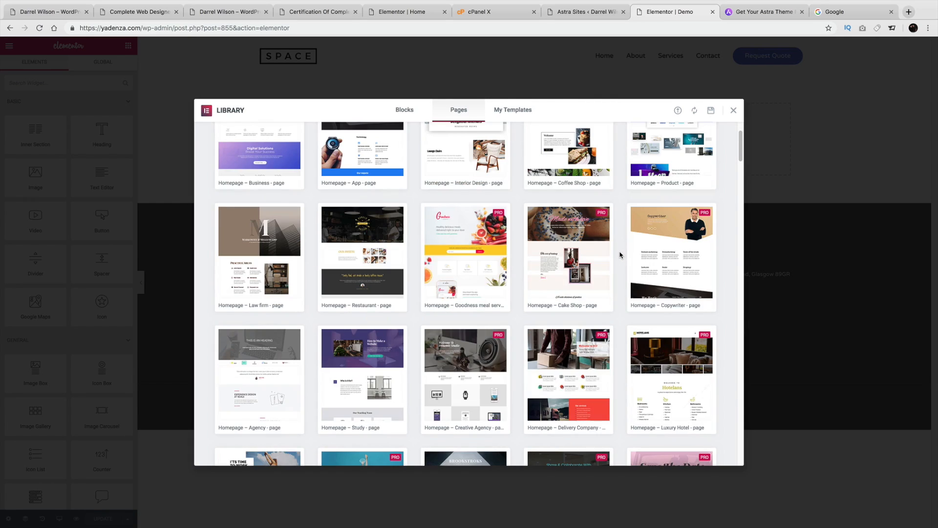
pyautogui.scroll(-2, 620, 256)
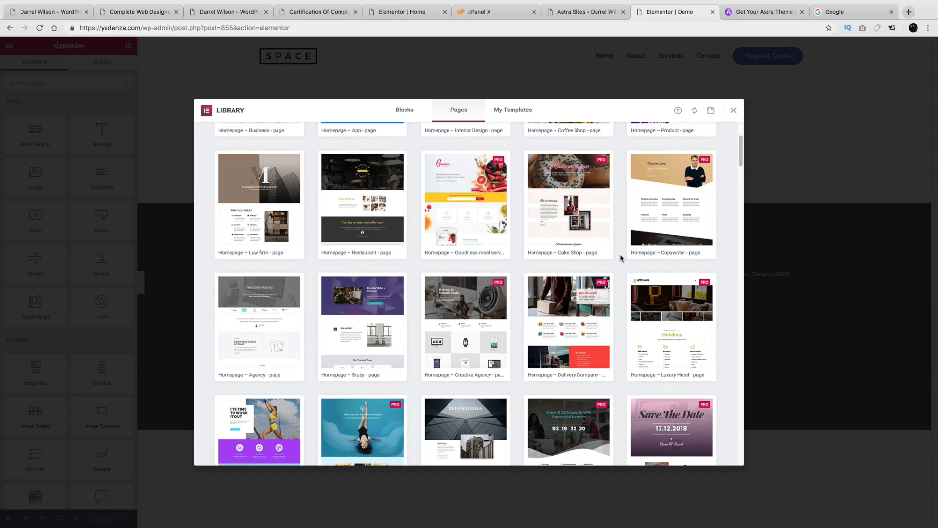
pyautogui.scroll(-7, 620, 258)
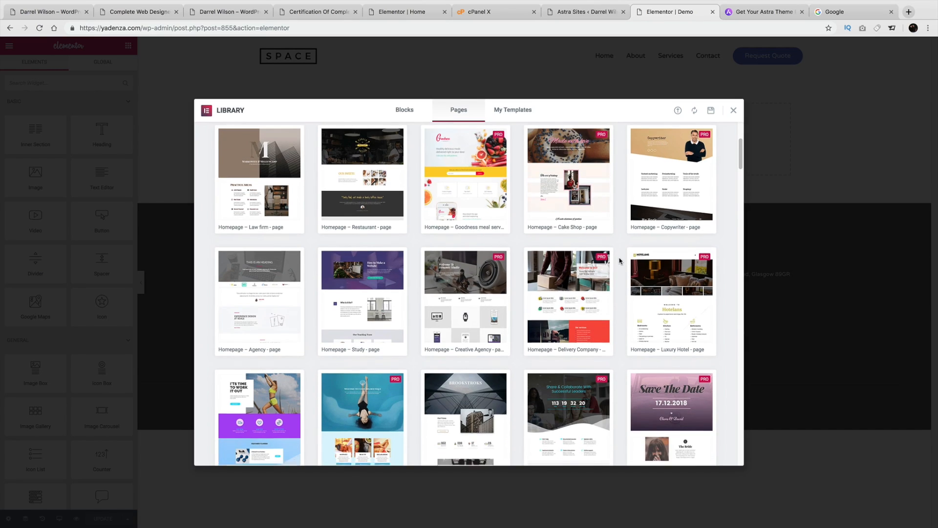
pyautogui.scroll(-8, 615, 266)
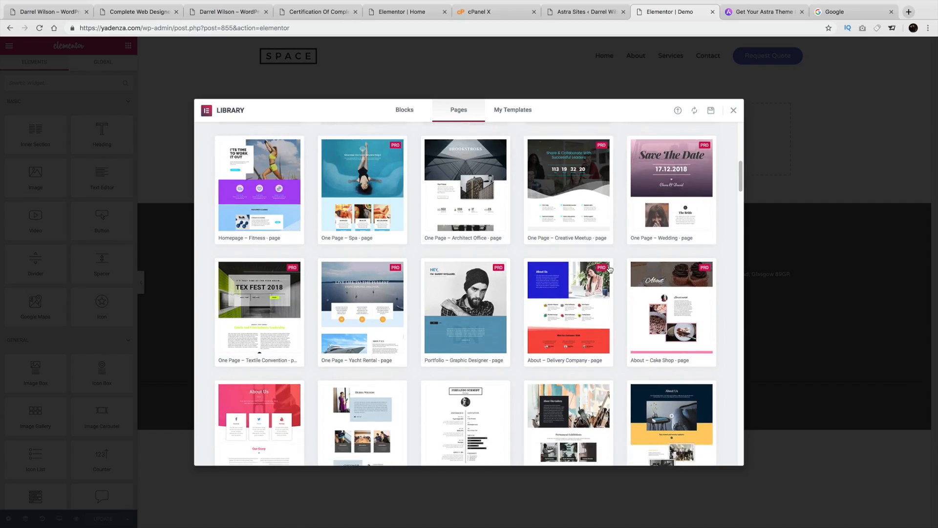
pyautogui.scroll(-4, 607, 268)
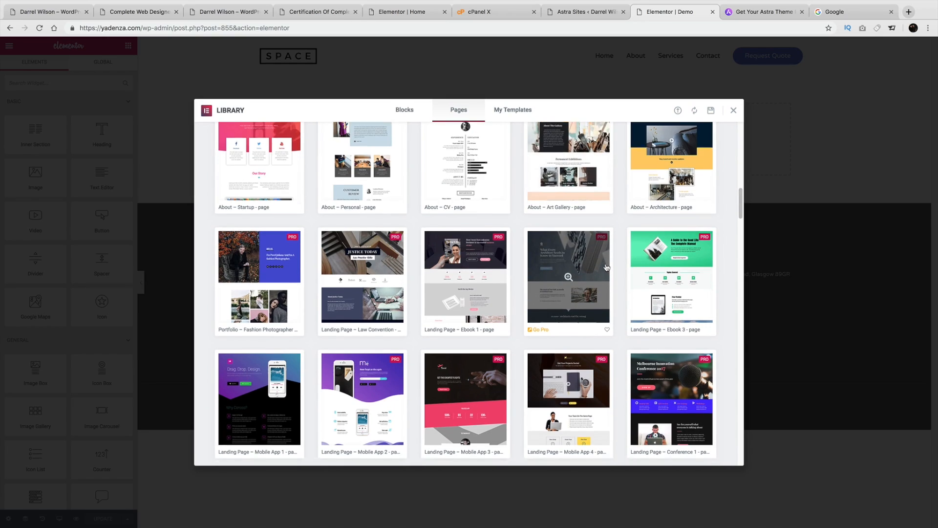
pyautogui.scroll(-1, 579, 279)
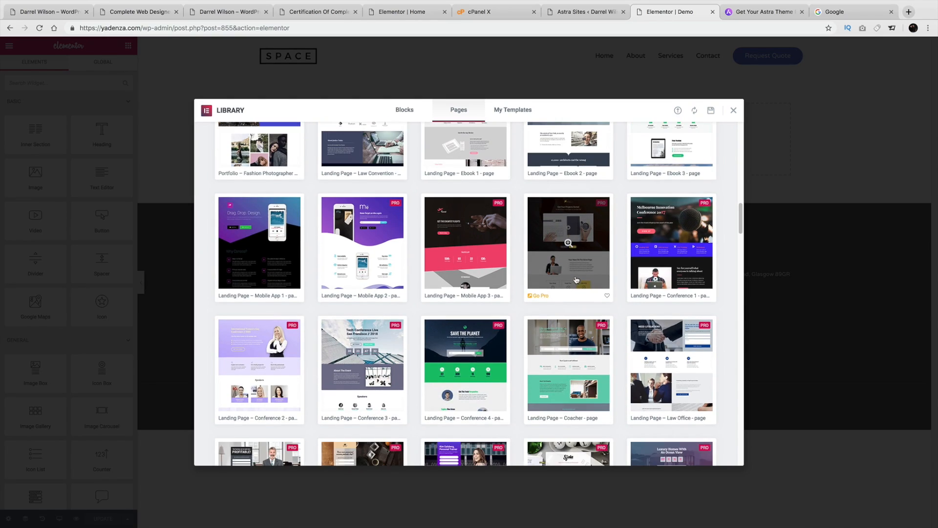
# Preview the Landing Page – Mobile App 1 template, then return to the library and browse further landing page templates
pyautogui.click(258, 243)
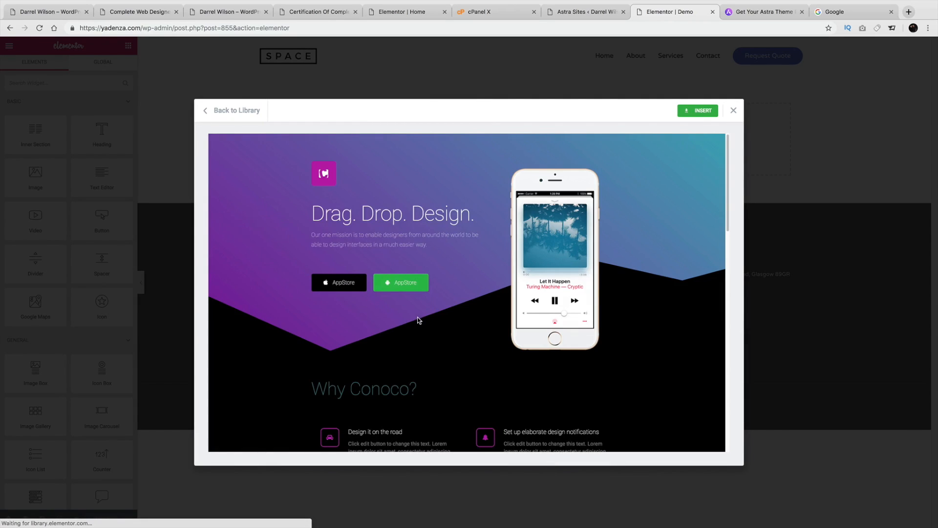
pyautogui.scroll(-10, 417, 319)
pyautogui.scroll(10, 419, 319)
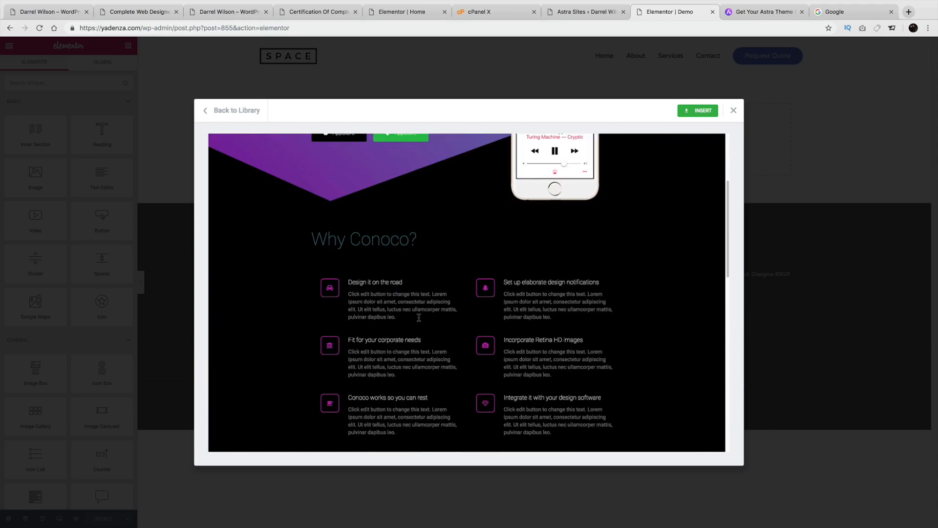
pyautogui.click(240, 113)
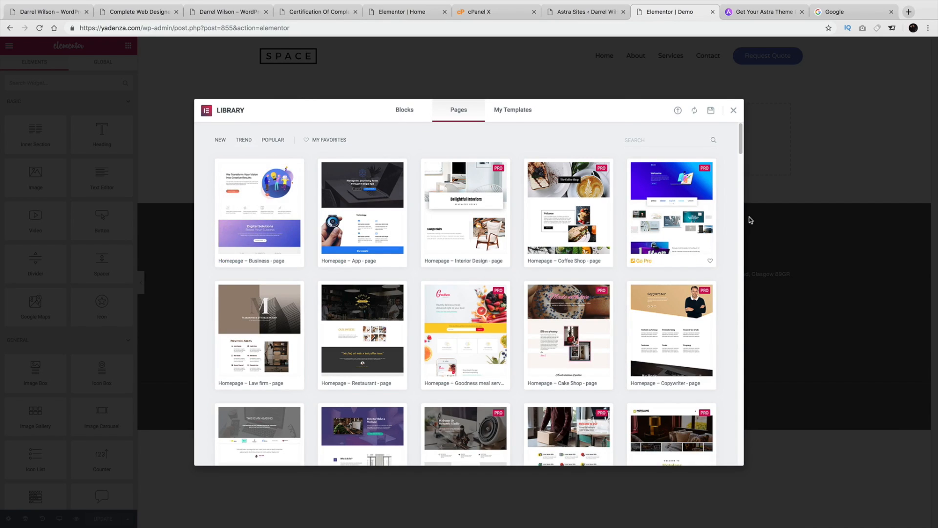
pyautogui.moveTo(742, 151); pyautogui.dragTo(741, 238)
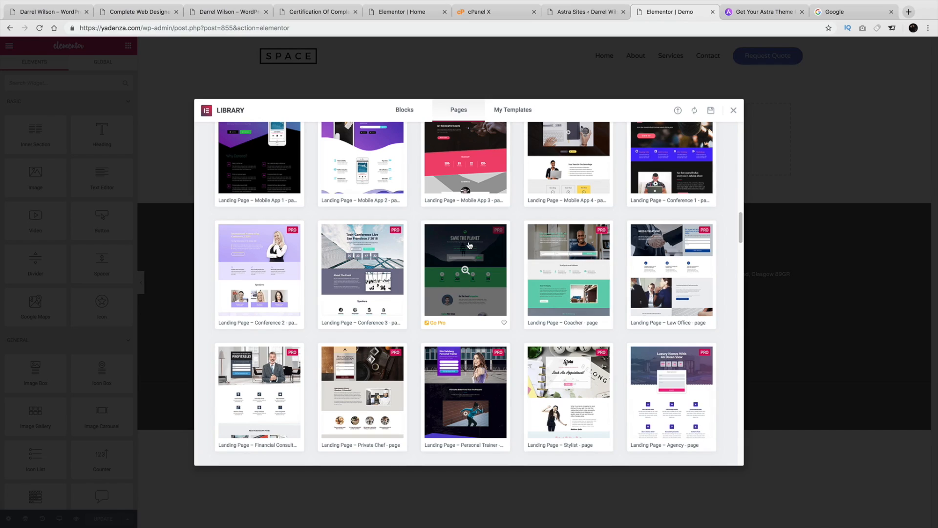
# Insert the Homepage – Business template from the page library into the Demo page
pyautogui.scroll(15, 469, 246)
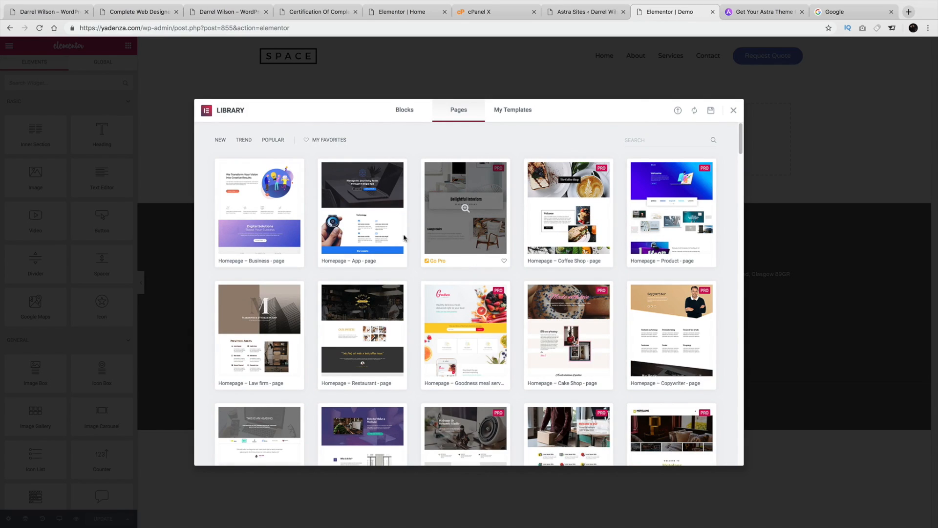
pyautogui.click(231, 262)
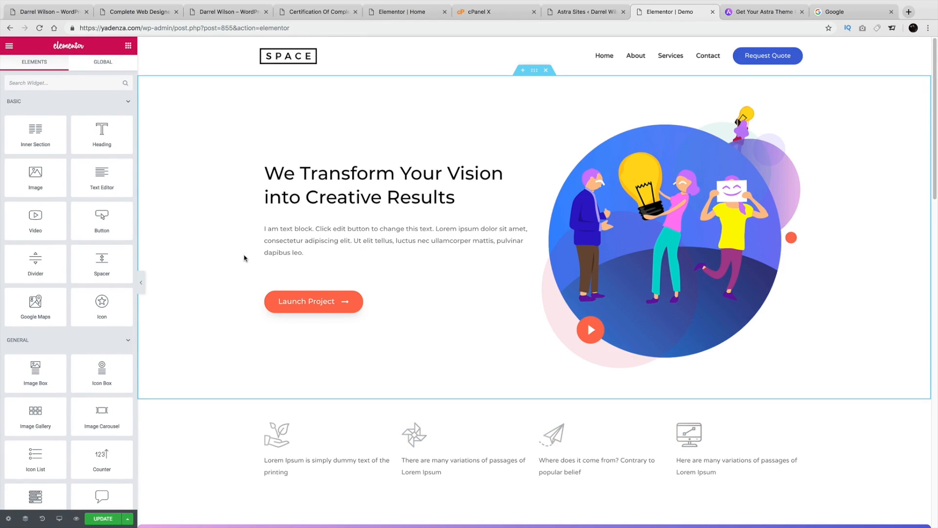
# Look through the inserted template's sections and open the title of the Our Team heading for editing
pyautogui.scroll(-7, 407, 250)
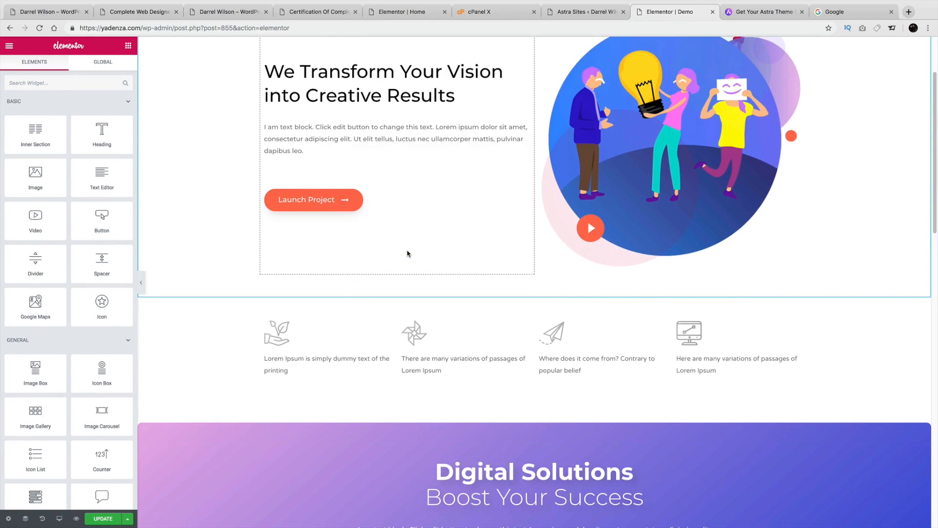
pyautogui.scroll(-8, 406, 247)
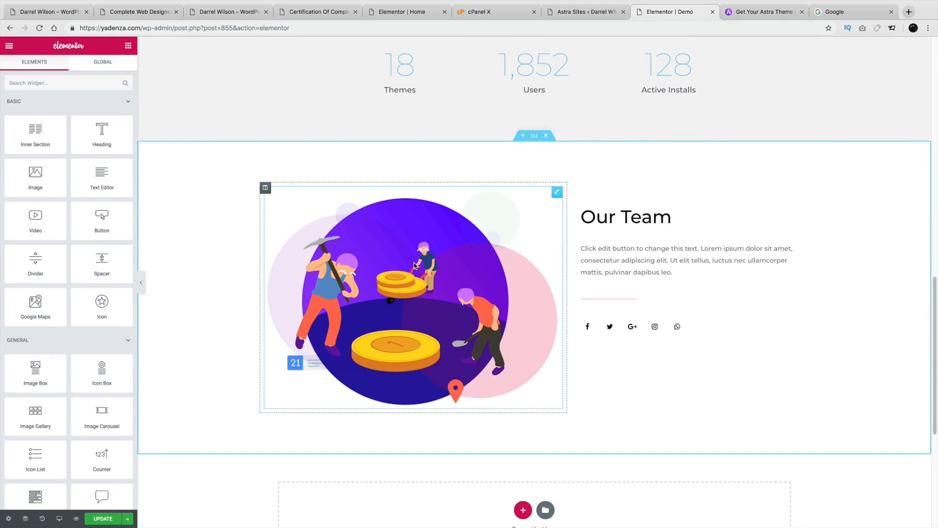
pyautogui.scroll(-4, 416, 256)
pyautogui.scroll(5, 417, 255)
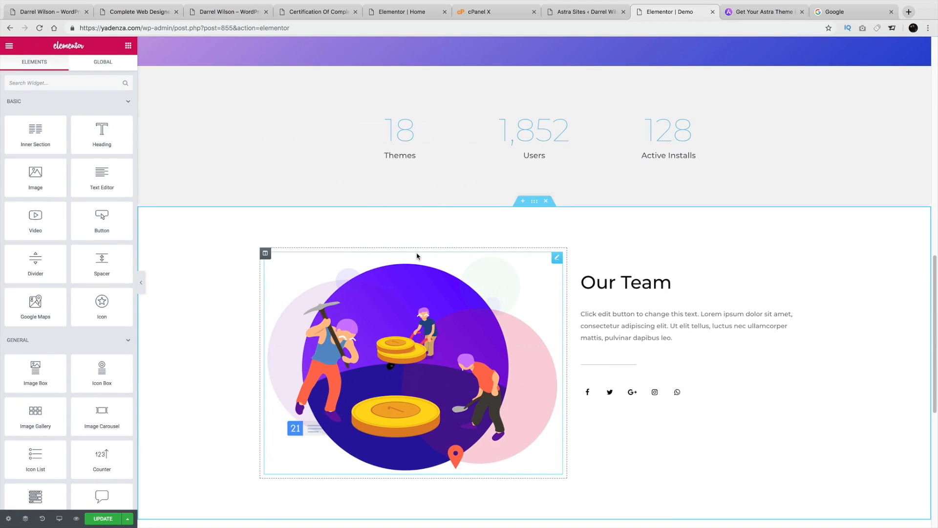
pyautogui.click(619, 292)
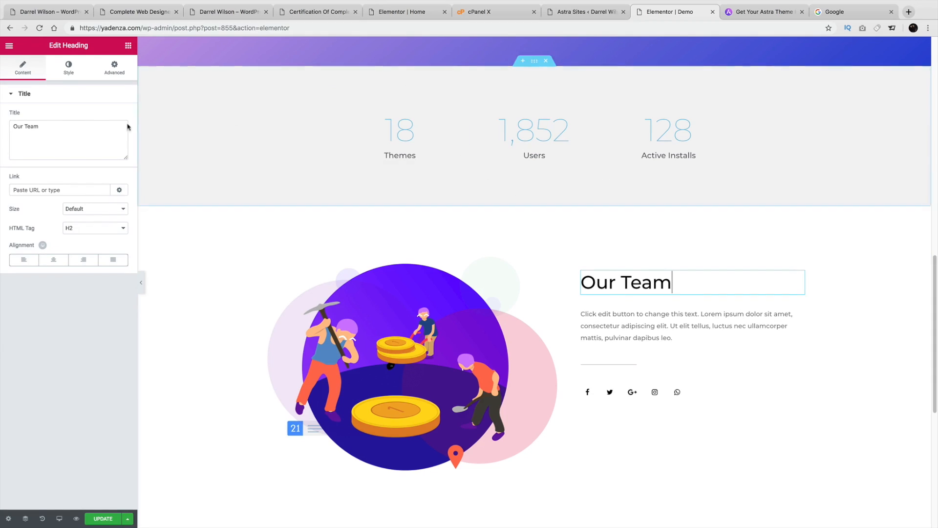
pyautogui.click(41, 131)
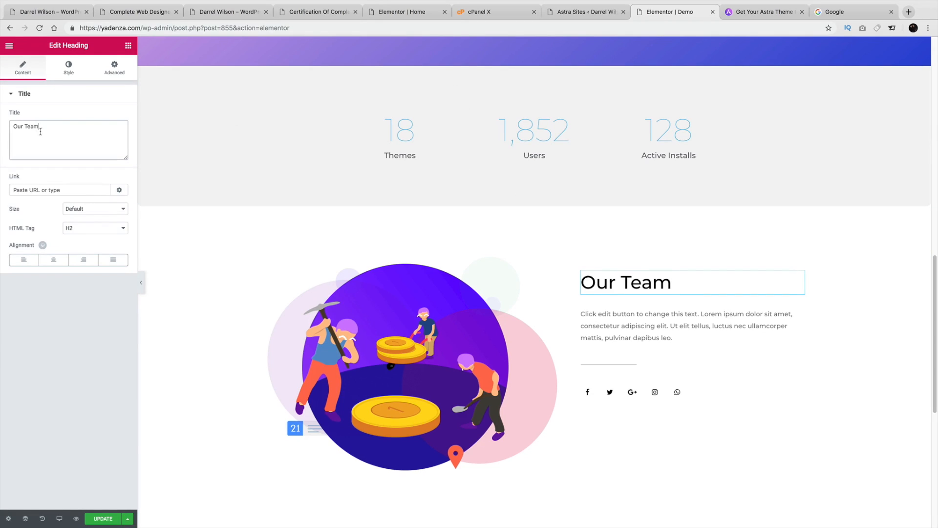
# Add a three-column section between the counters and the Our Team section, and delete it again
pyautogui.click(522, 201)
pyautogui.click(522, 244)
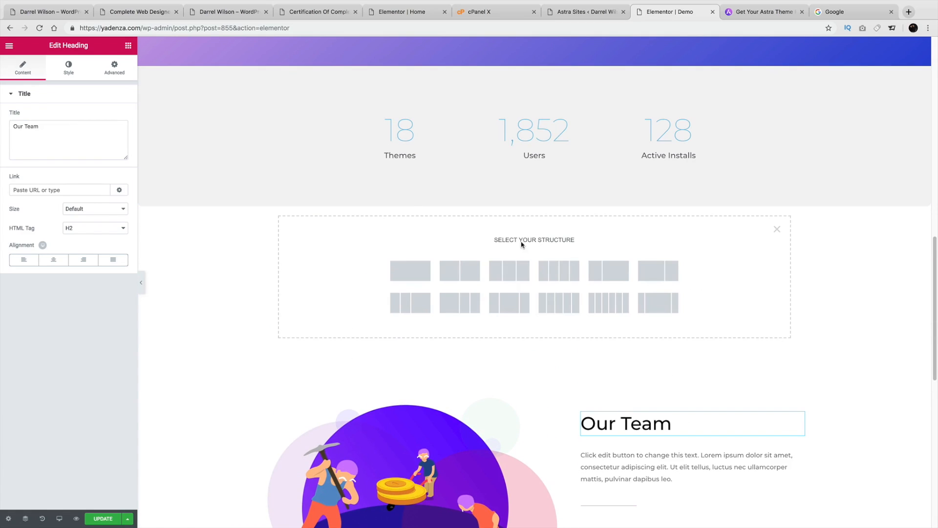
pyautogui.click(500, 277)
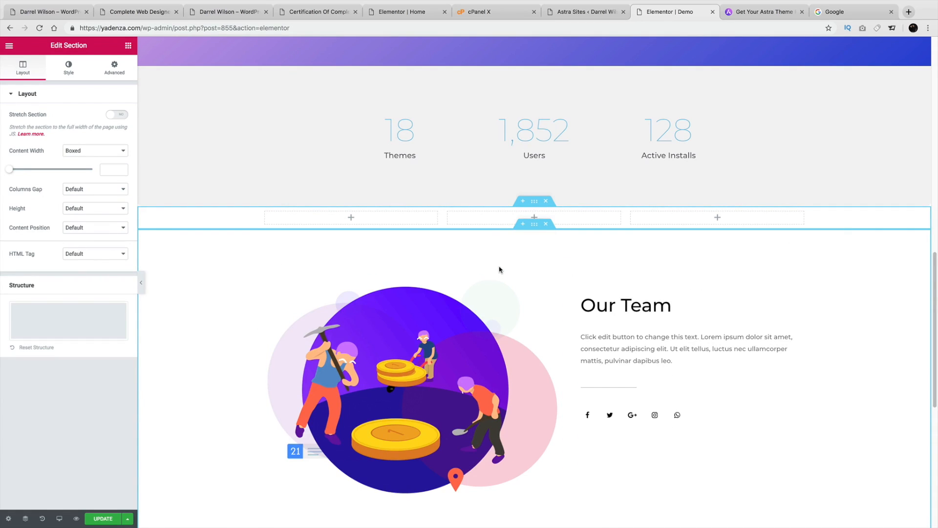
pyautogui.click(546, 201)
# Review the Demo page from the hero section to the footer and browse the available Elementor widgets
pyautogui.scroll(10, 561, 261)
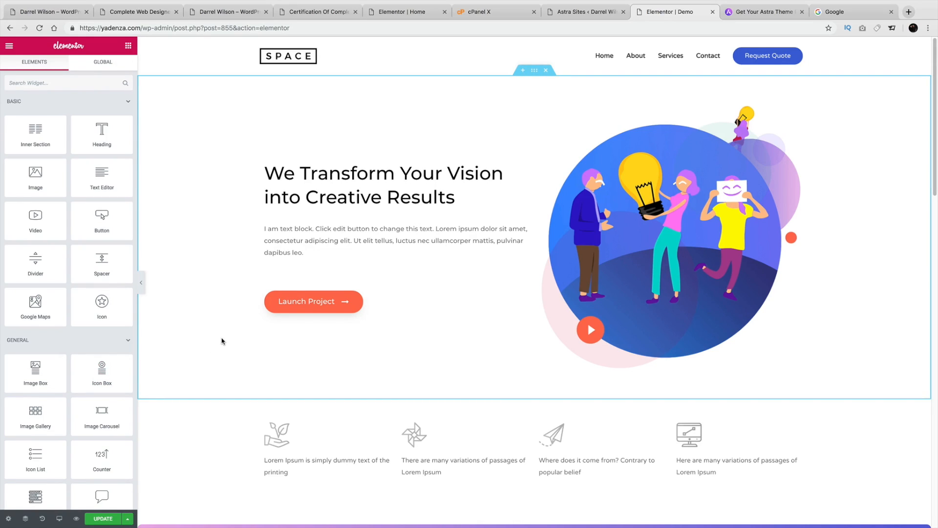
pyautogui.scroll(-10, 223, 341)
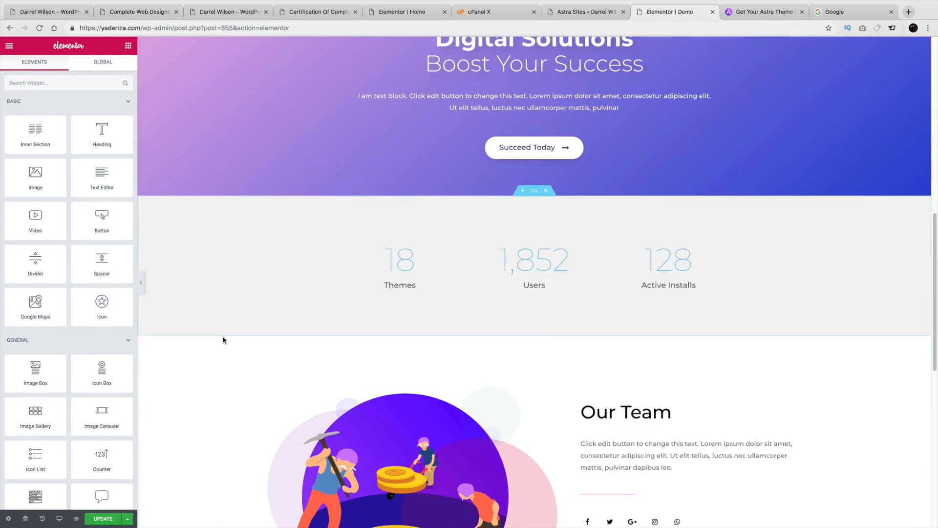
pyautogui.scroll(-9, 223, 341)
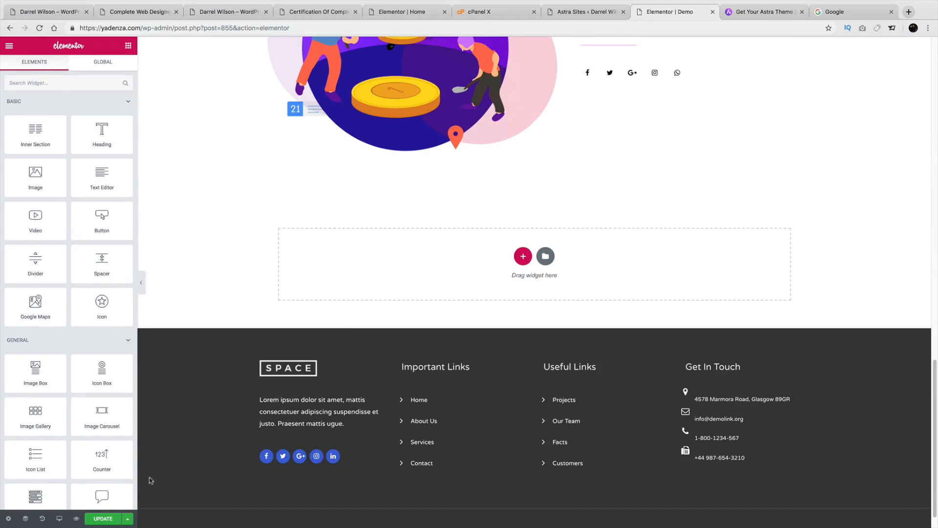
pyautogui.scroll(-7, 105, 354)
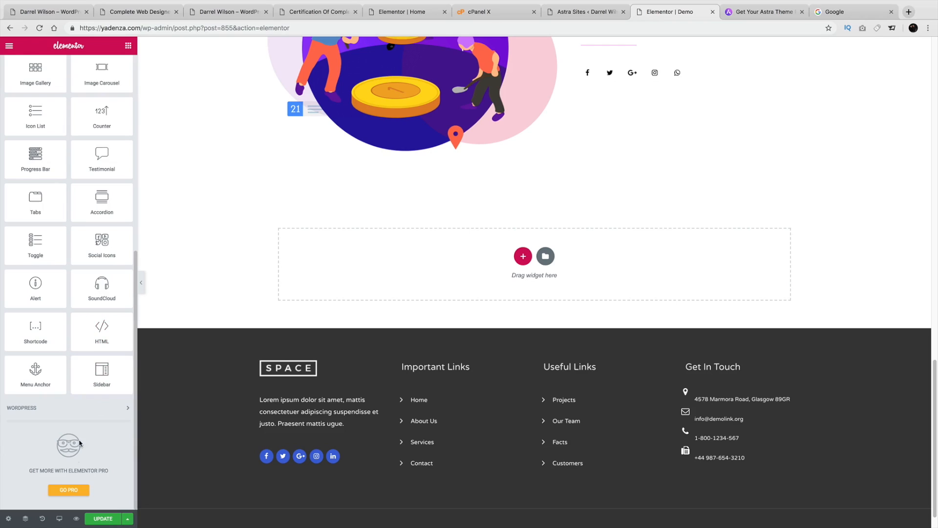
pyautogui.scroll(10, 79, 444)
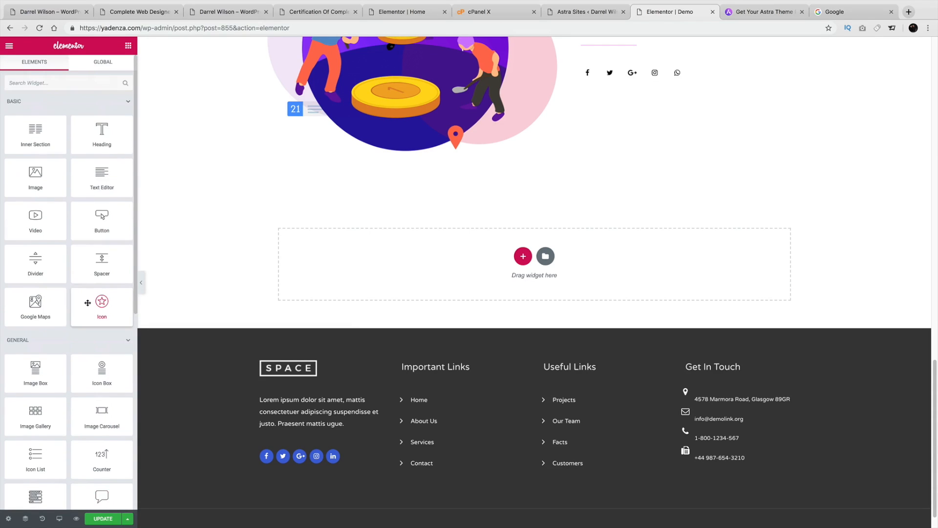
pyautogui.scroll(15, 587, 352)
pyautogui.scroll(-10, 591, 307)
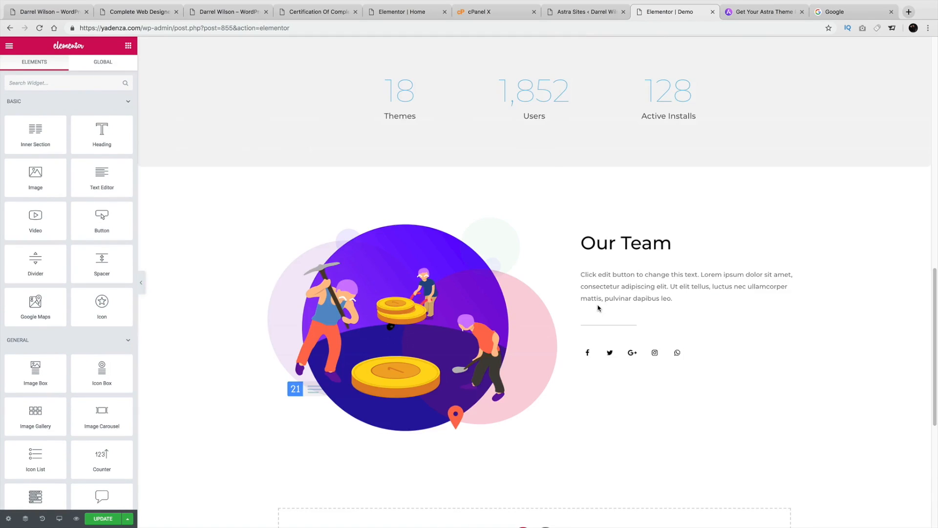
# Open the settings of the social icons under Our Team and expand the Facebook item to its link
pyautogui.click(588, 352)
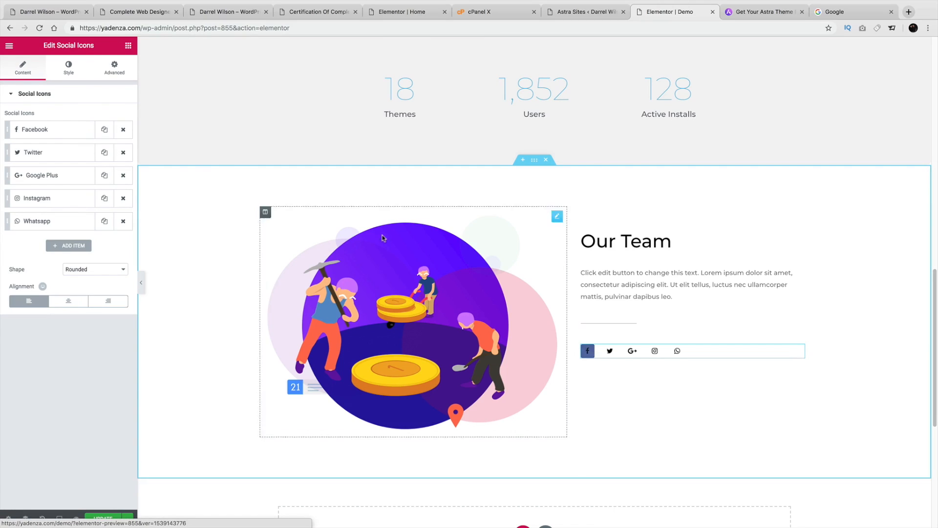
pyautogui.click(72, 130)
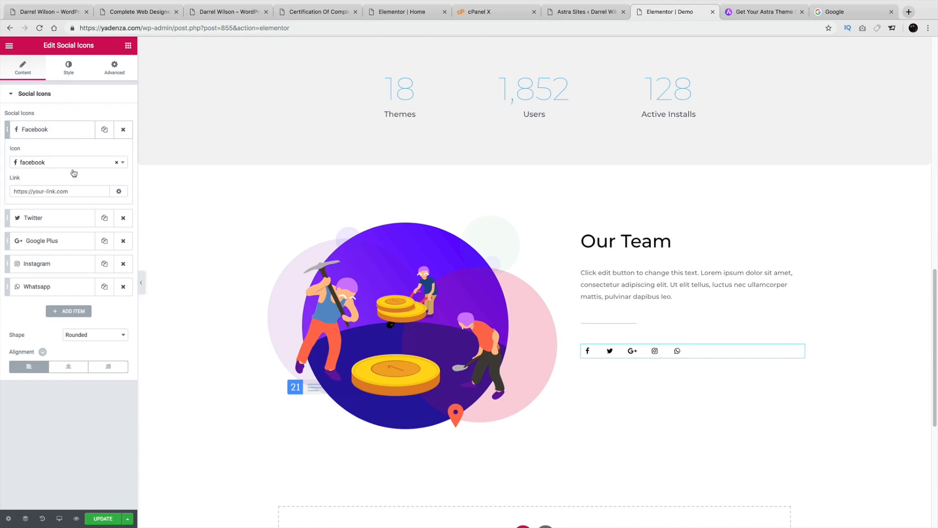
pyautogui.click(80, 193)
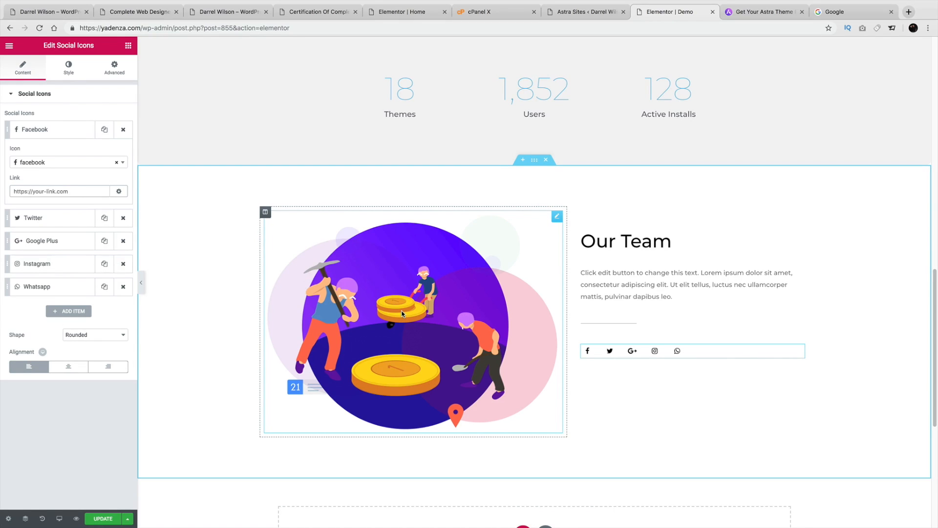
pyautogui.scroll(-3, 185, 303)
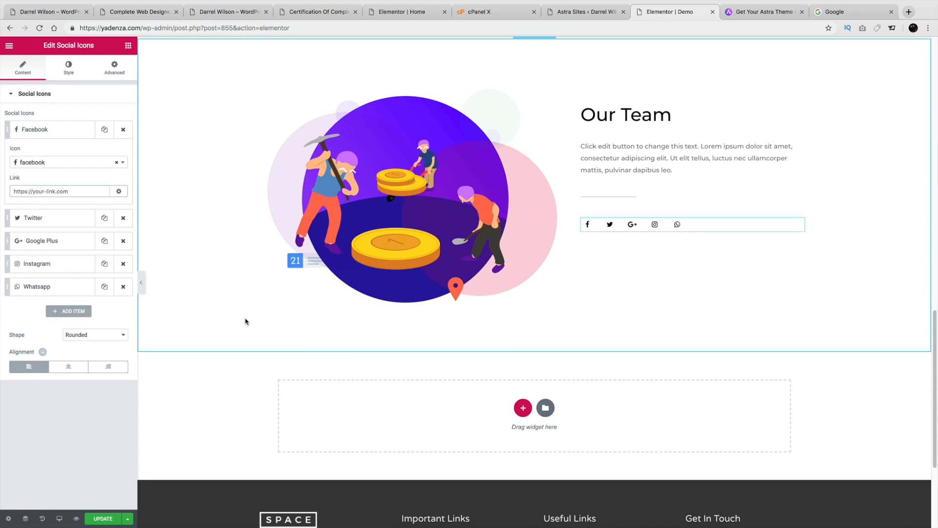
# Open the Digital Solutions heading for editing and select the word Digital in it
pyautogui.scroll(10, 391, 337)
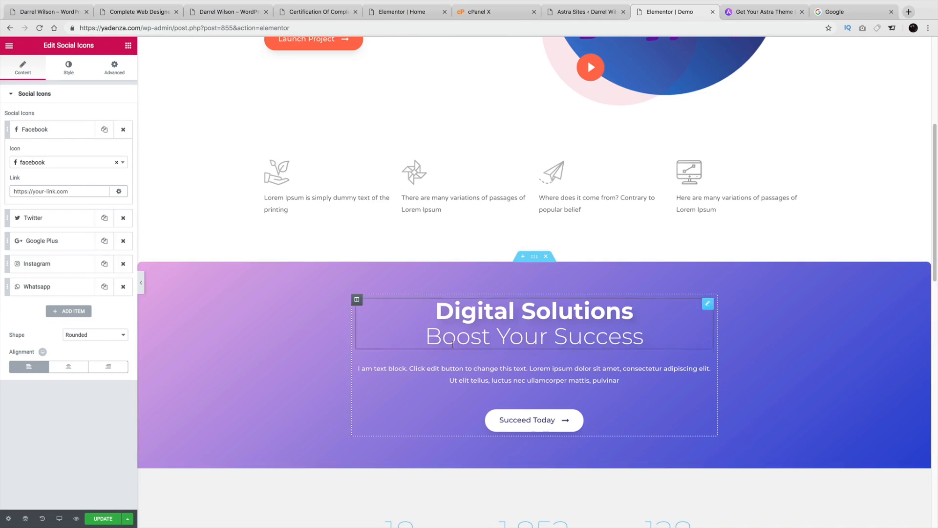
pyautogui.click(452, 345)
pyautogui.doubleClick(487, 315)
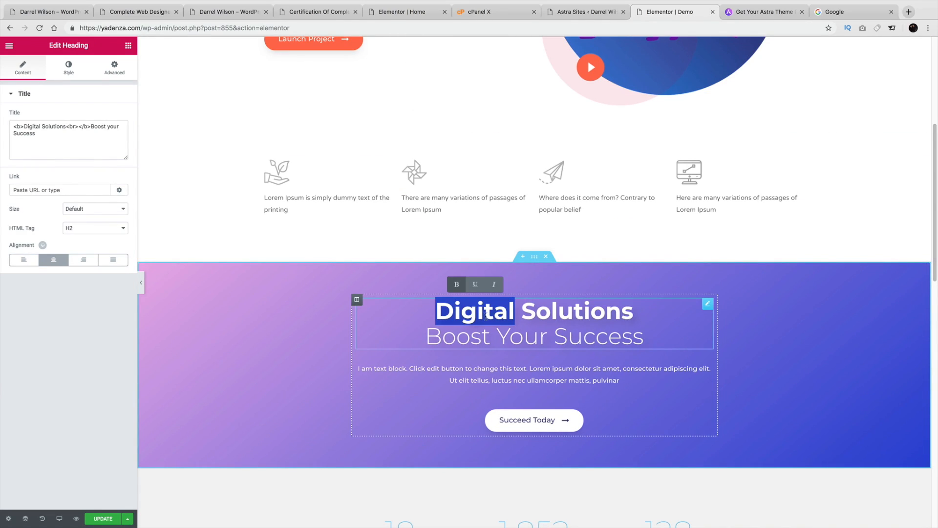
# Update the Demo page, preview its changes in a new browser tab, and return to the Elementor editor
pyautogui.scroll(5, 486, 320)
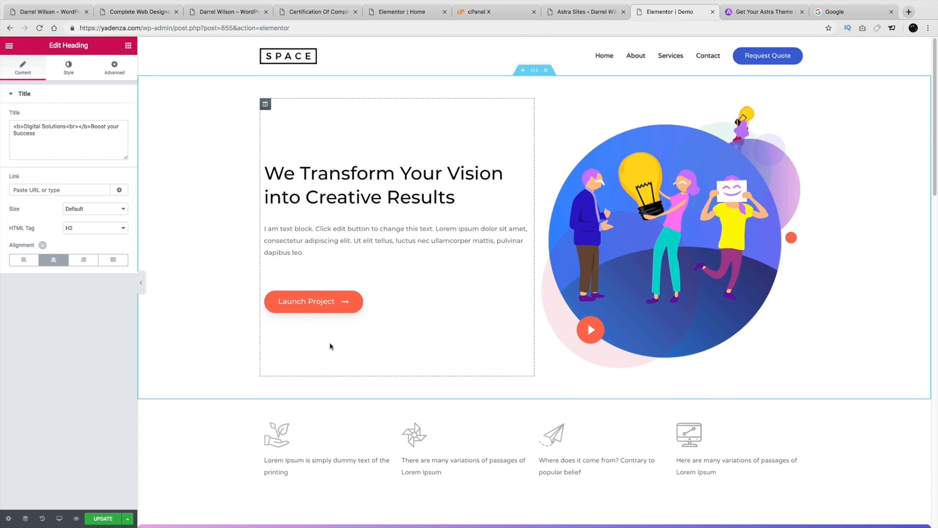
pyautogui.click(116, 517)
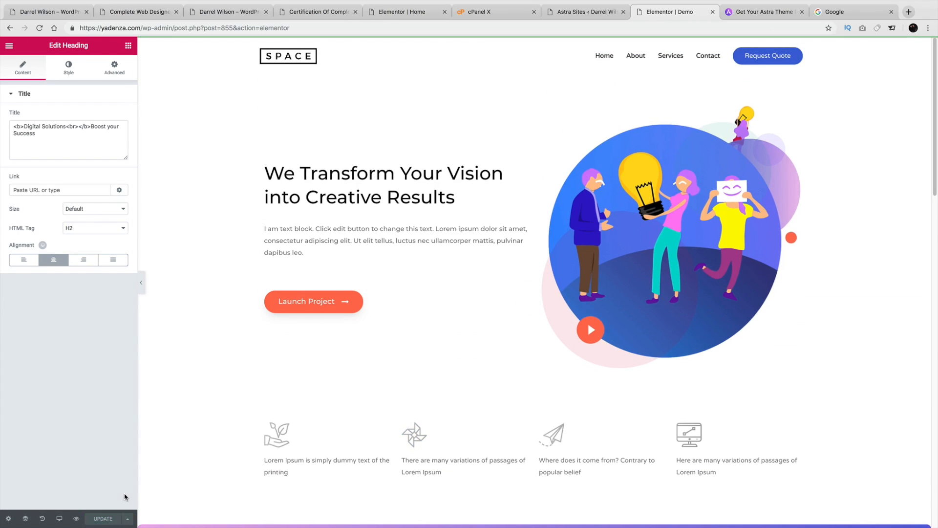
pyautogui.click(76, 520)
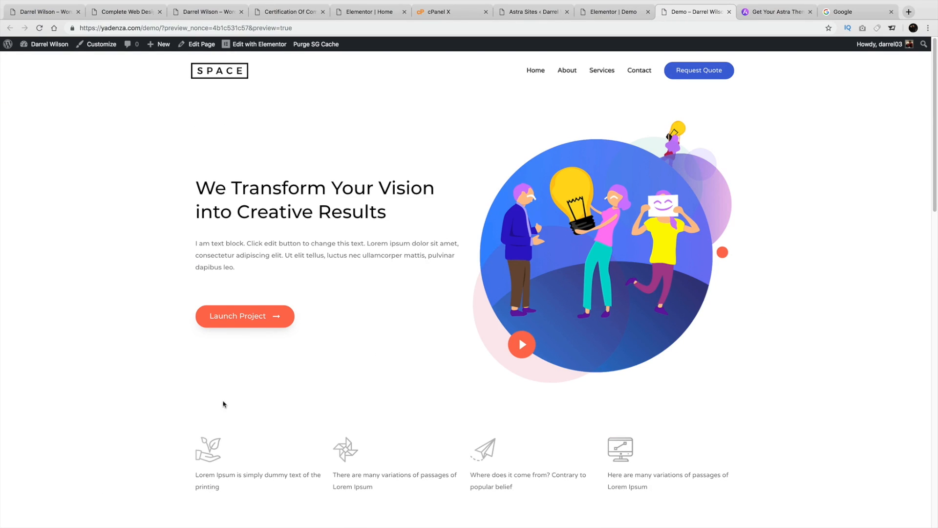
pyautogui.click(594, 12)
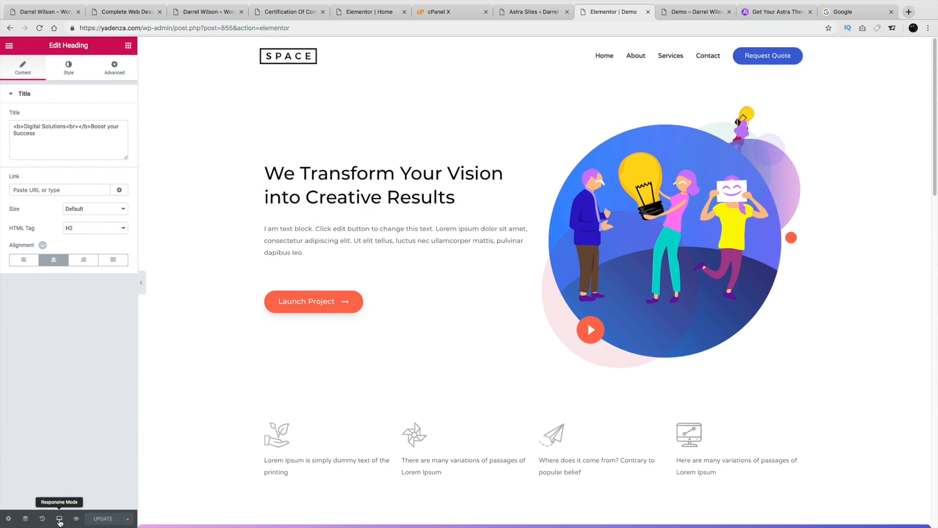
# Check the Demo page's layout in the Tablet and Mobile responsive previews
pyautogui.click(59, 519)
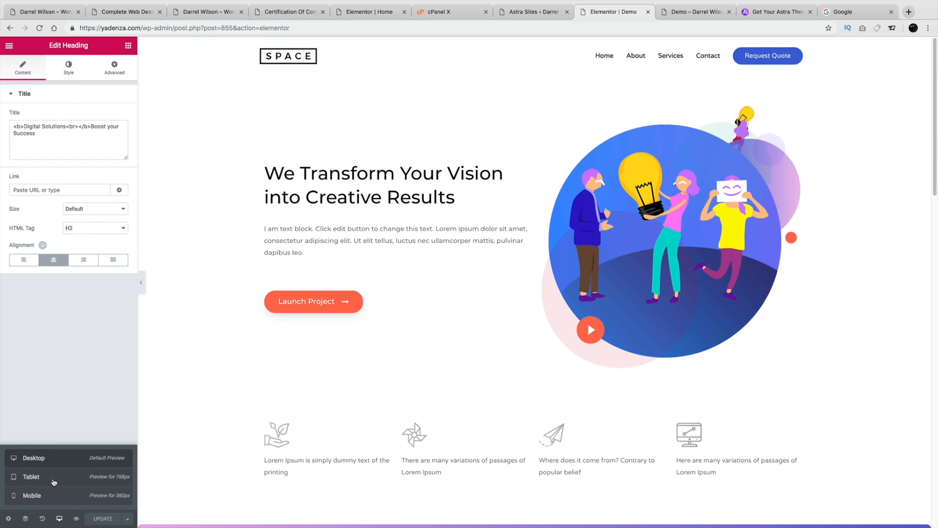
pyautogui.click(52, 478)
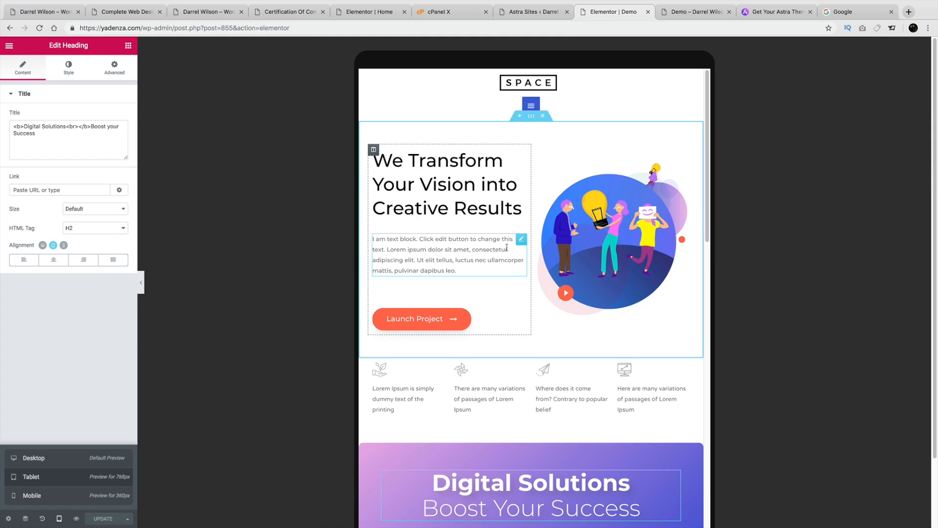
pyautogui.scroll(-10, 521, 259)
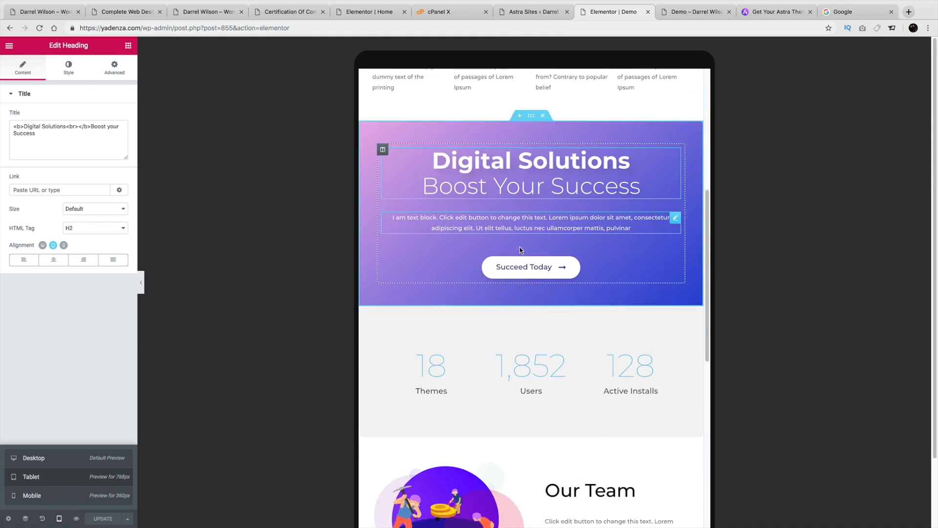
pyautogui.scroll(-1, 520, 250)
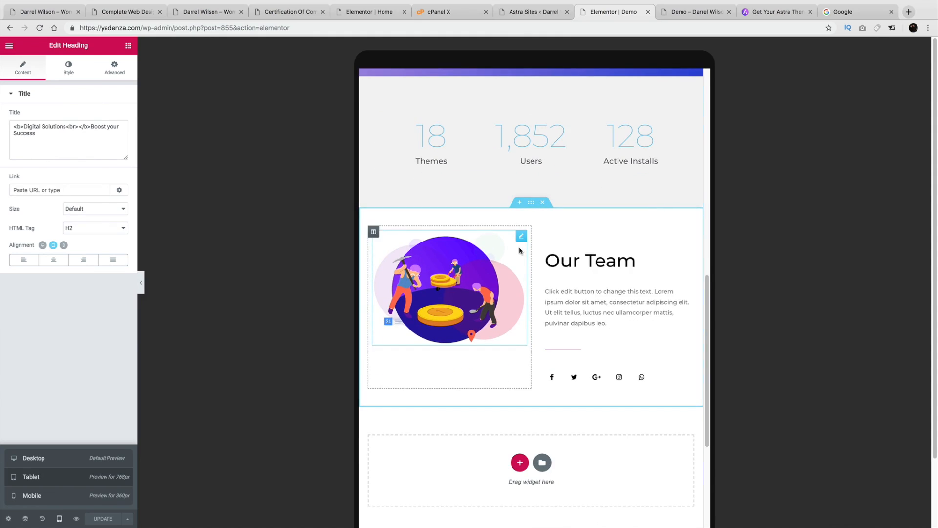
pyautogui.click(35, 495)
pyautogui.scroll(6, 538, 303)
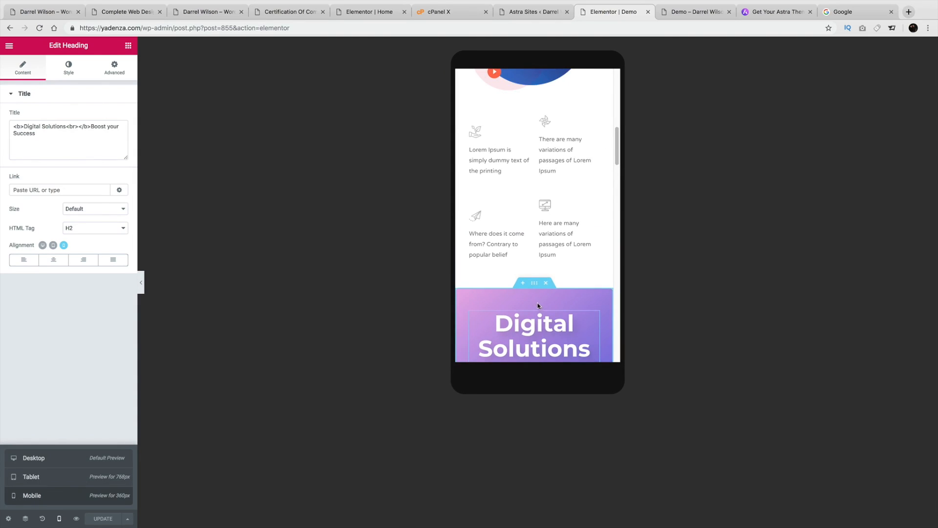
pyautogui.scroll(4, 540, 293)
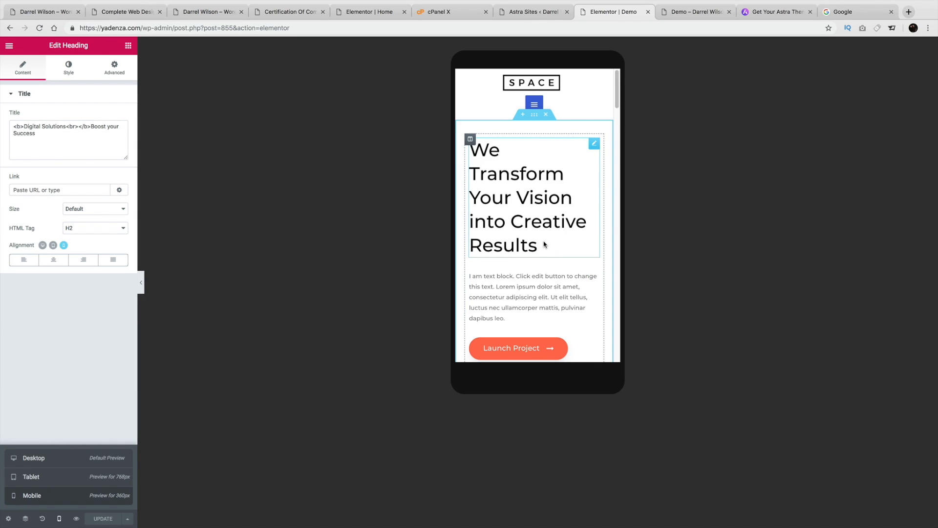
# Set the mobile font size of the "We Transform Your Vision into Creative Results" heading to 20 px
pyautogui.click(594, 143)
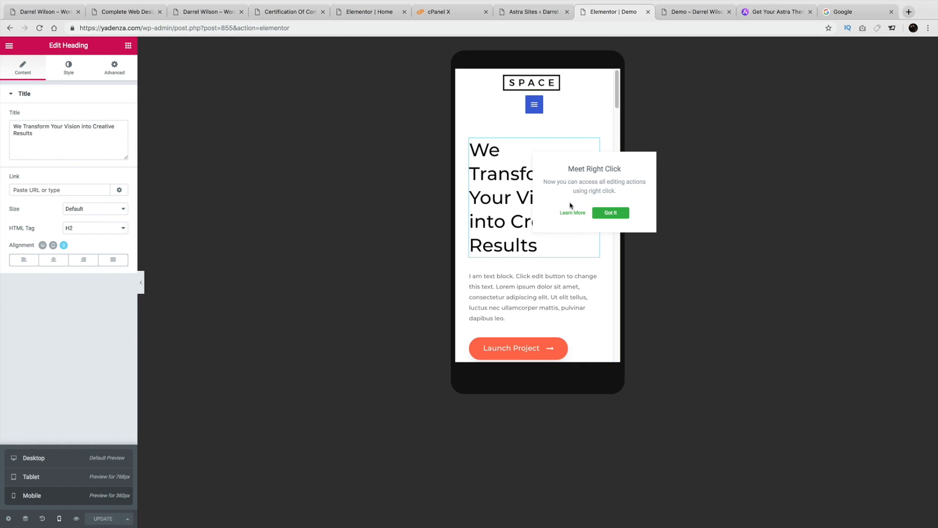
pyautogui.click(611, 213)
pyautogui.tripleClick(544, 197)
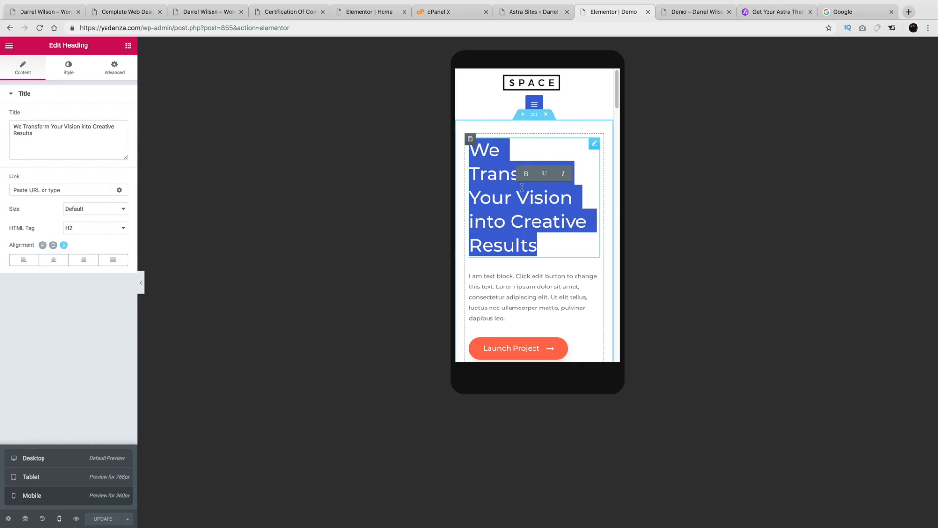
pyautogui.click(67, 67)
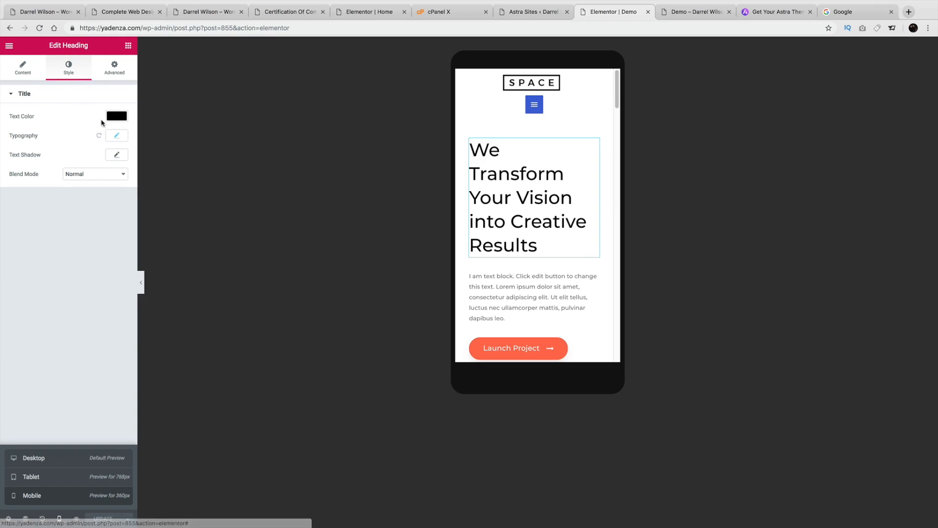
pyautogui.click(118, 137)
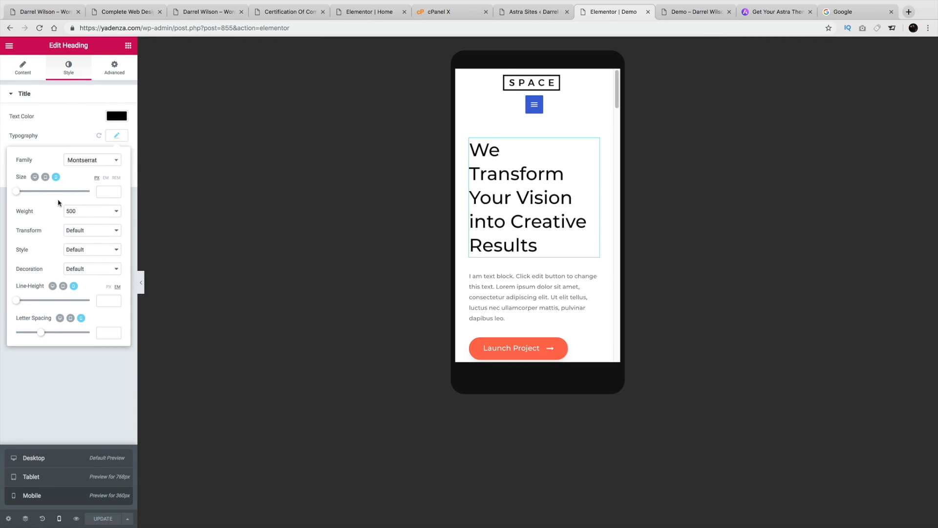
pyautogui.moveTo(17, 191); pyautogui.dragTo(26, 195)
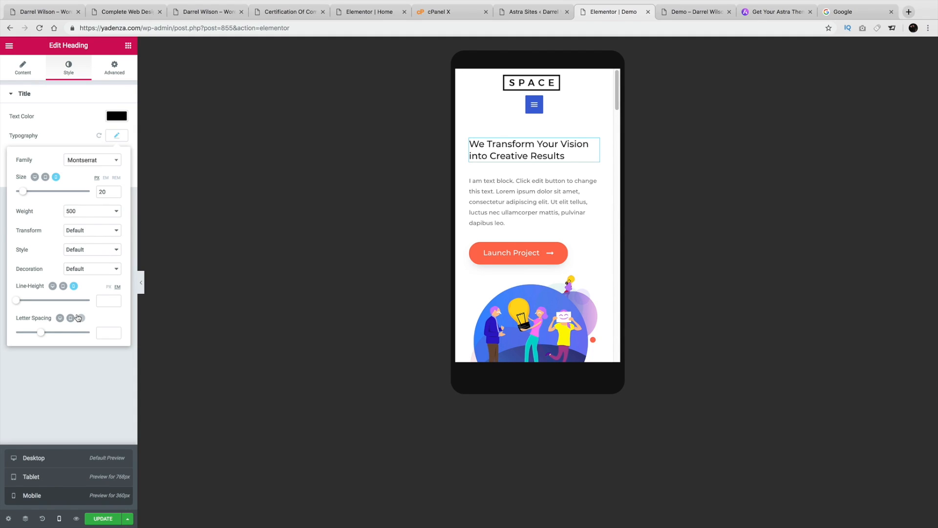
# Examine the Demo page's sections in the Mobile preview and in the Tablet preview
pyautogui.scroll(-4, 540, 194)
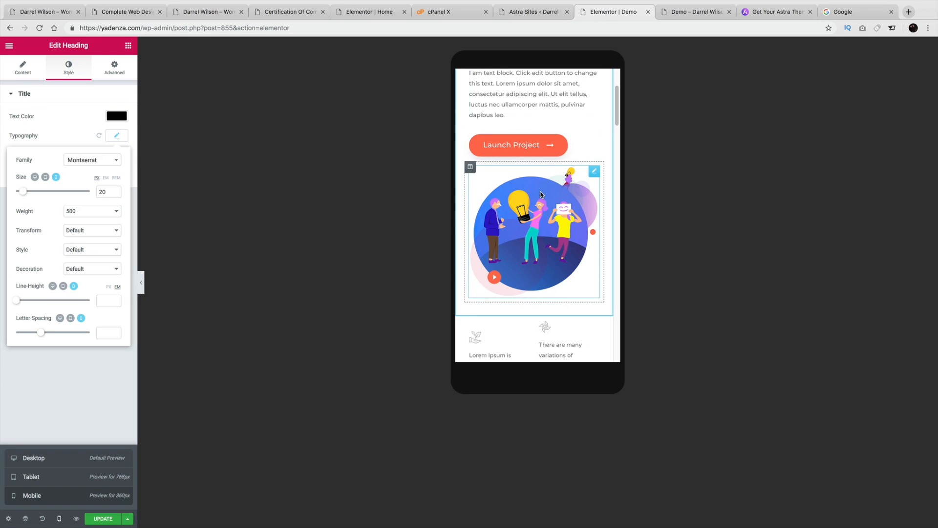
pyautogui.scroll(-5, 541, 195)
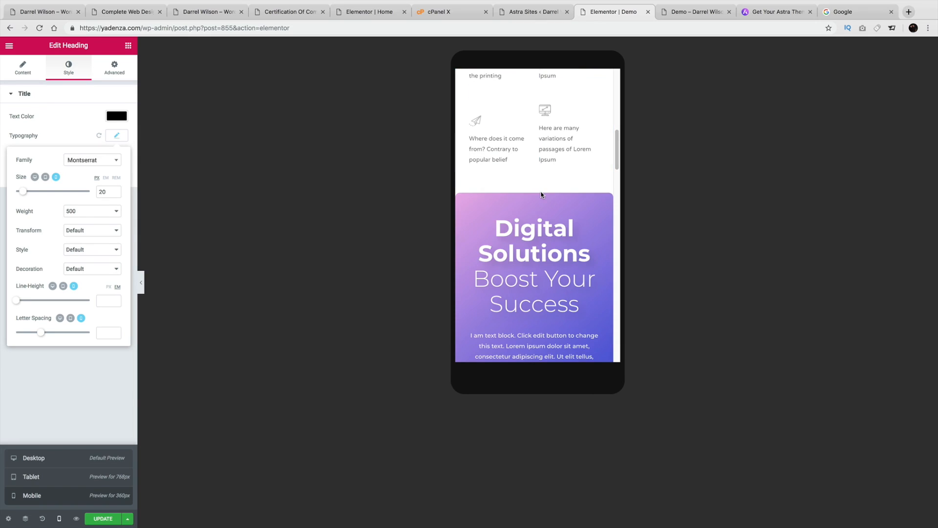
pyautogui.scroll(-8, 541, 191)
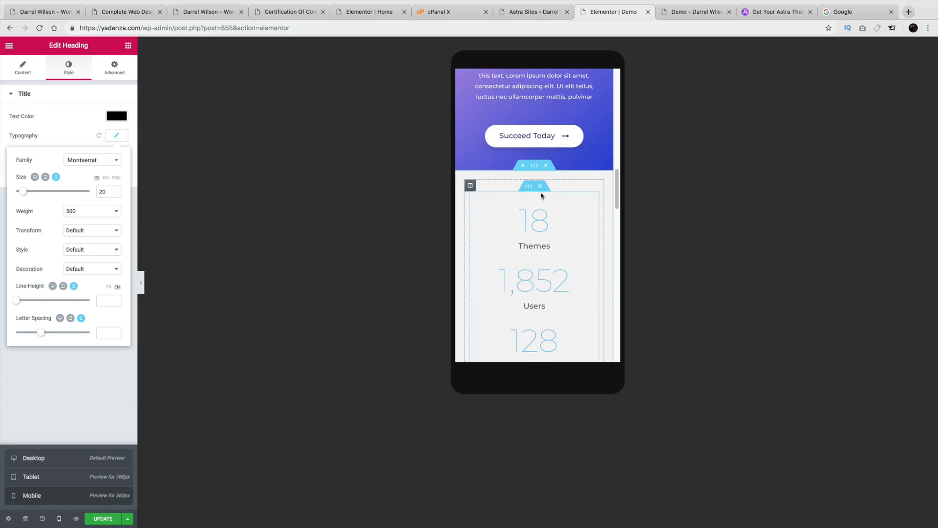
pyautogui.scroll(-3, 541, 196)
pyautogui.scroll(7, 541, 266)
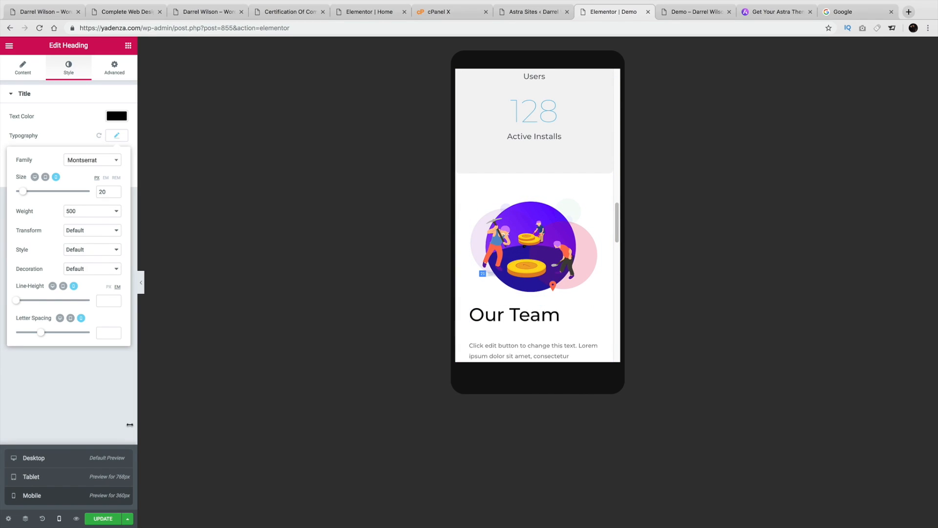
pyautogui.click(77, 483)
pyautogui.scroll(5, 541, 335)
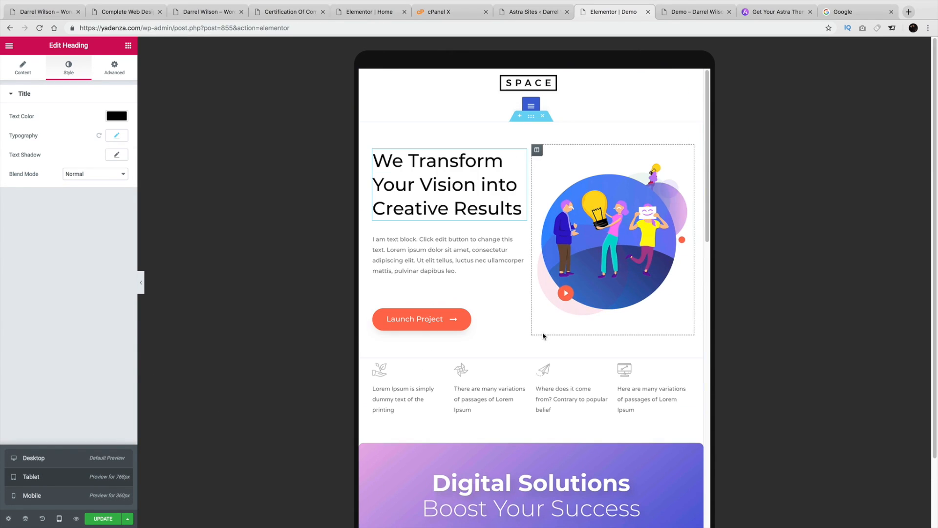
pyautogui.scroll(-5, 508, 305)
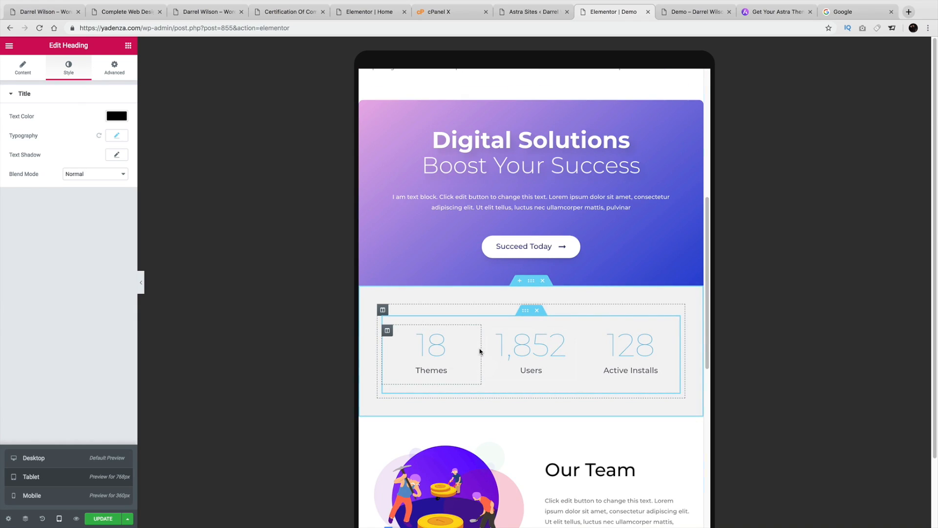
pyautogui.scroll(-4, 494, 384)
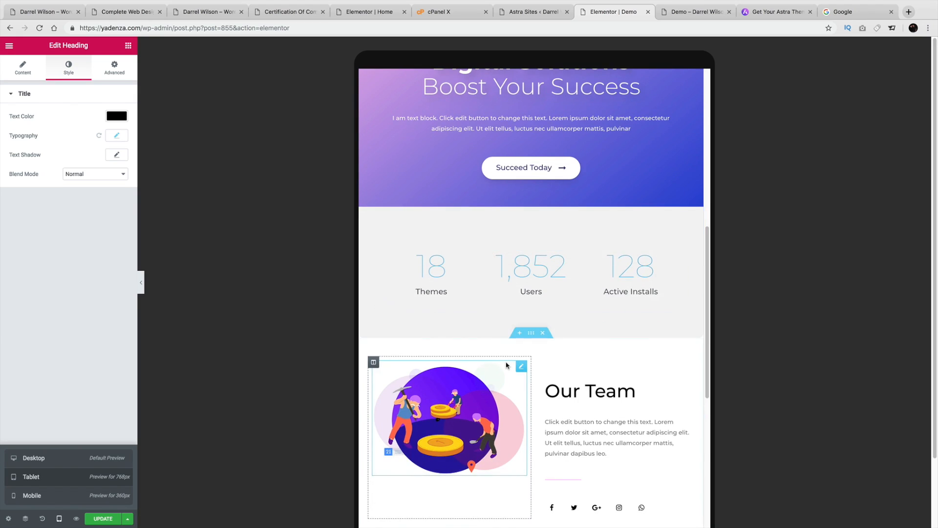
pyautogui.scroll(1, 508, 361)
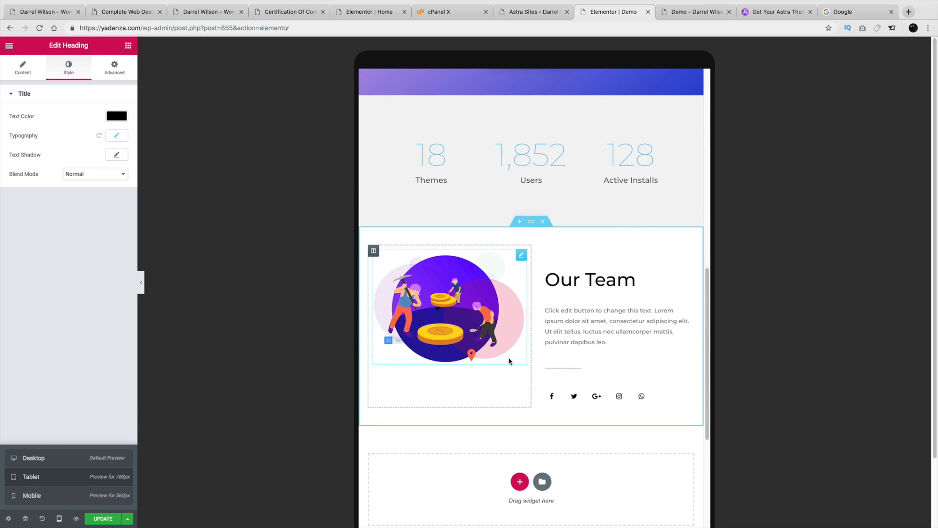
# Update the Demo page and exit the Elementor editor to the WordPress dashboard
pyautogui.click(105, 518)
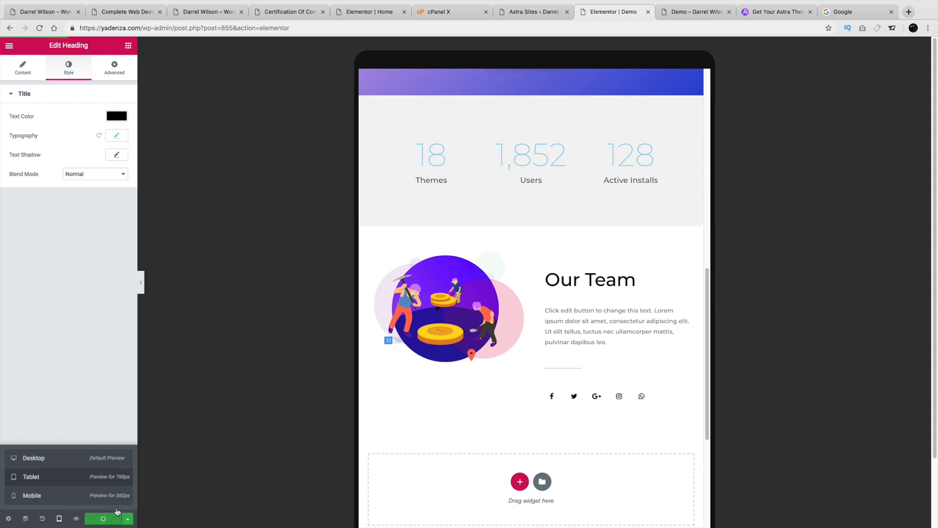
pyautogui.scroll(10, 503, 393)
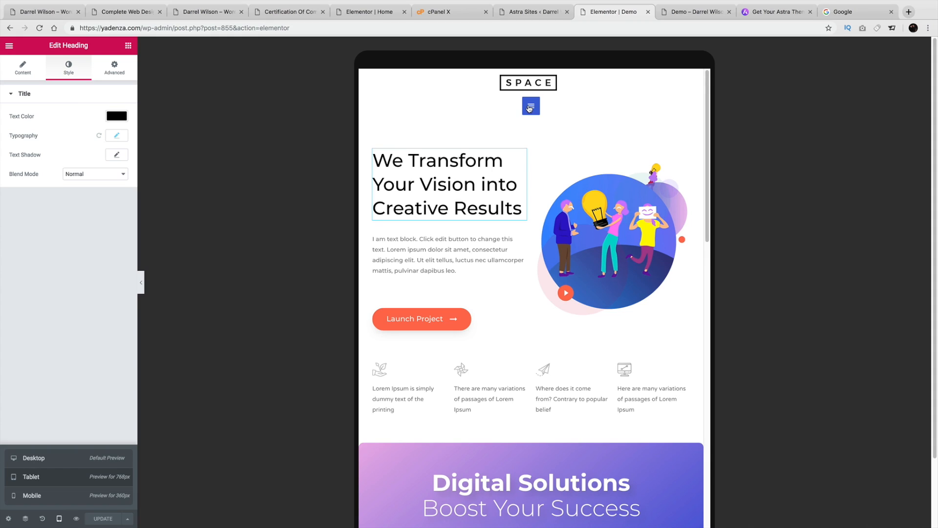
pyautogui.click(10, 46)
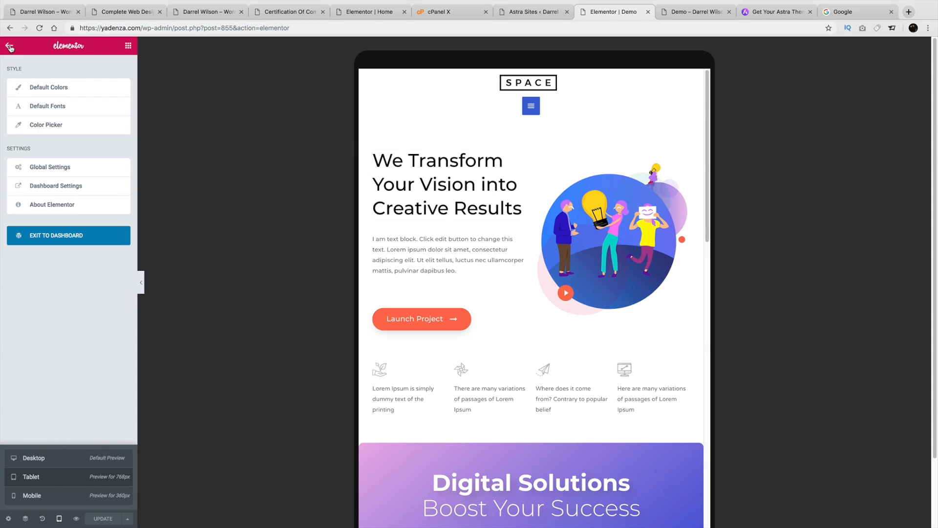
pyautogui.click(55, 237)
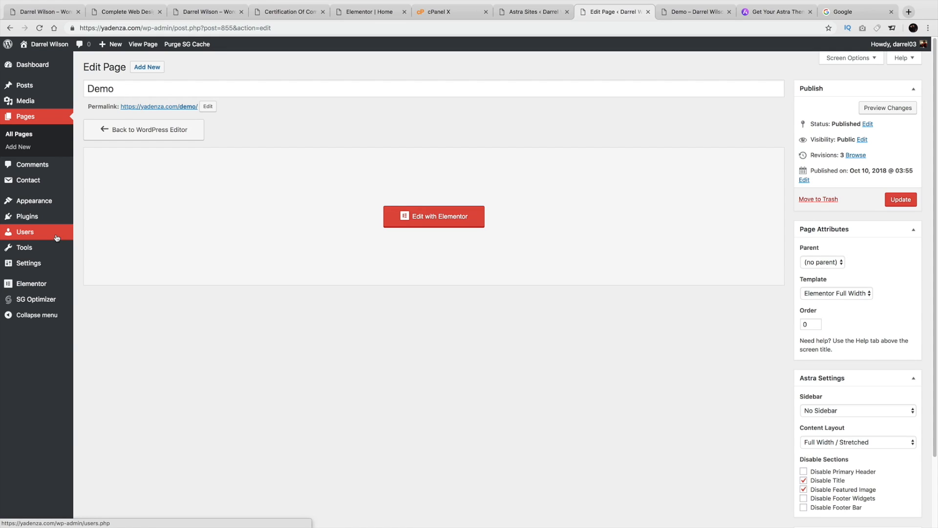
# Open the site's menu management and create a new navigation menu named Menu 5
pyautogui.moveTo(55, 202)
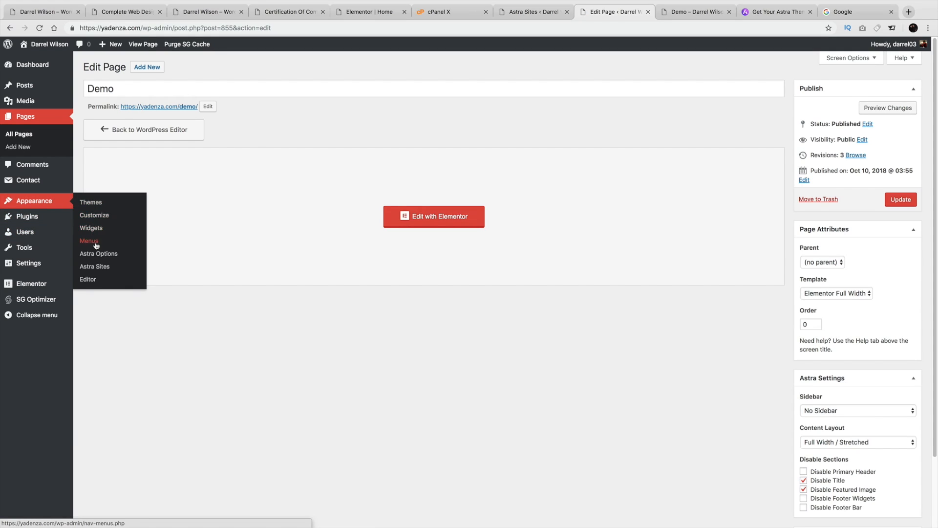
pyautogui.click(96, 242)
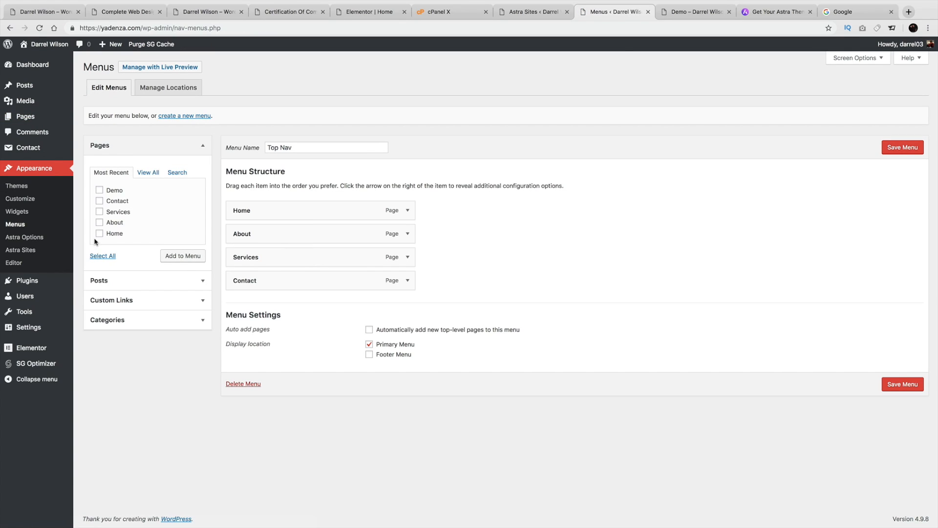
pyautogui.click(181, 116)
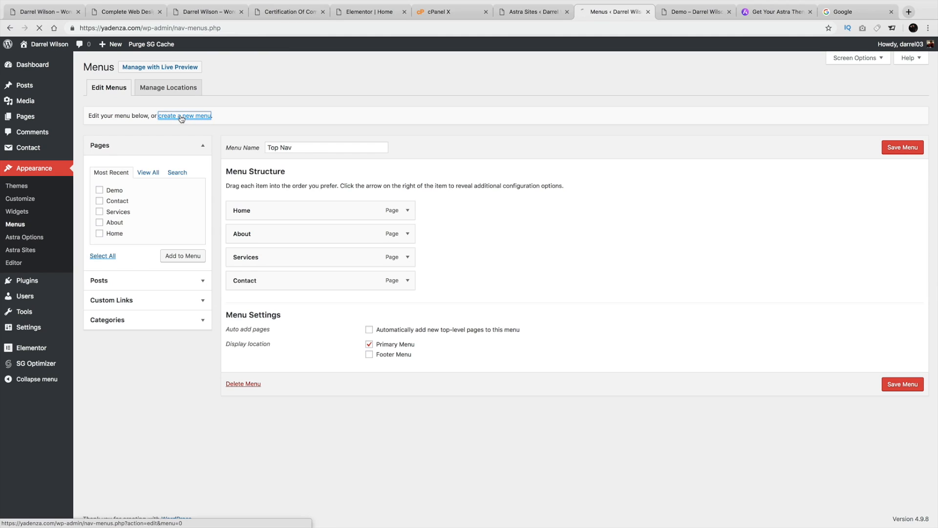
pyautogui.click(281, 149)
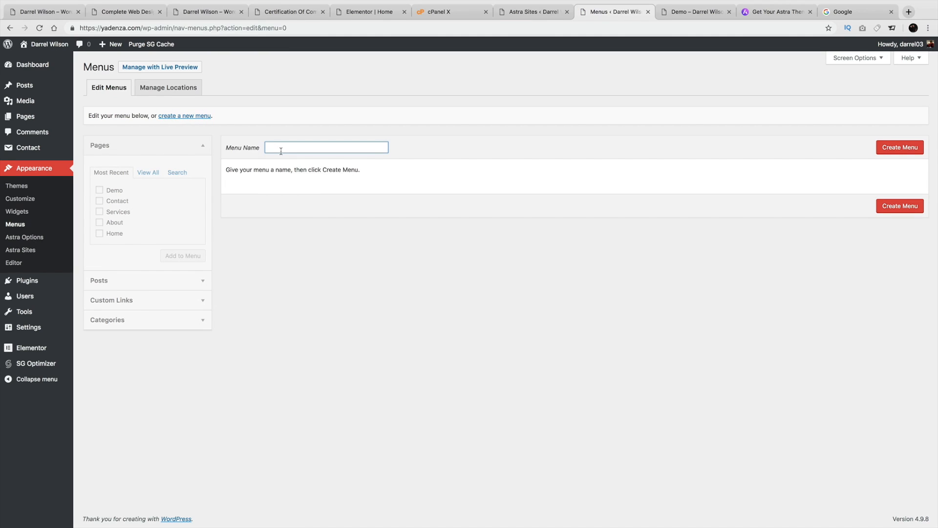
pyautogui.write('Menu 5')
pyautogui.click(909, 147)
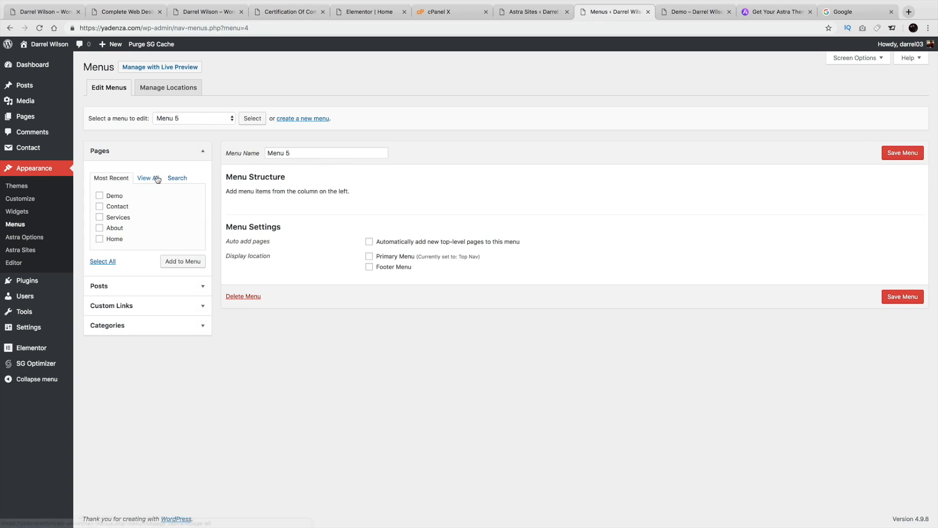
# Add both Home pages and the About, Contact and Services pages to Menu 5 from the full page list
pyautogui.click(151, 179)
pyautogui.click(99, 195)
pyautogui.click(99, 207)
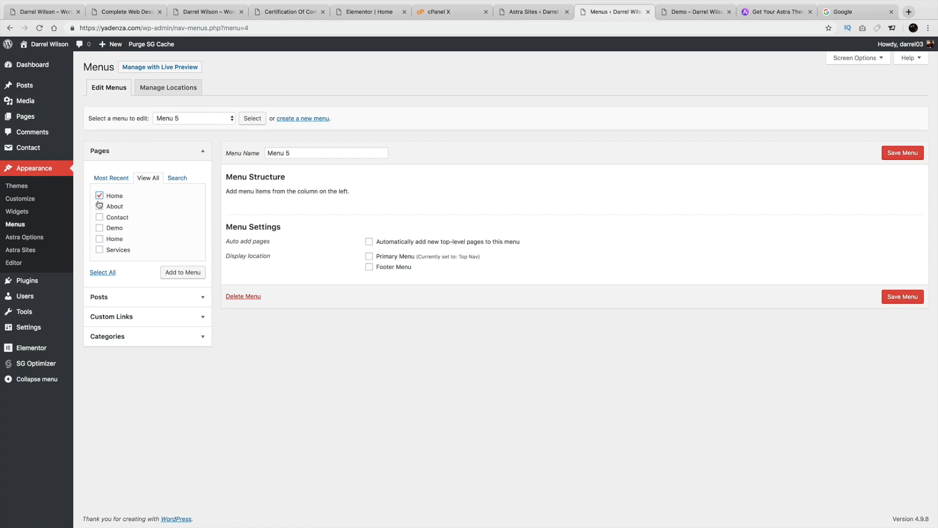
pyautogui.click(100, 217)
pyautogui.click(99, 239)
pyautogui.click(99, 249)
pyautogui.click(183, 272)
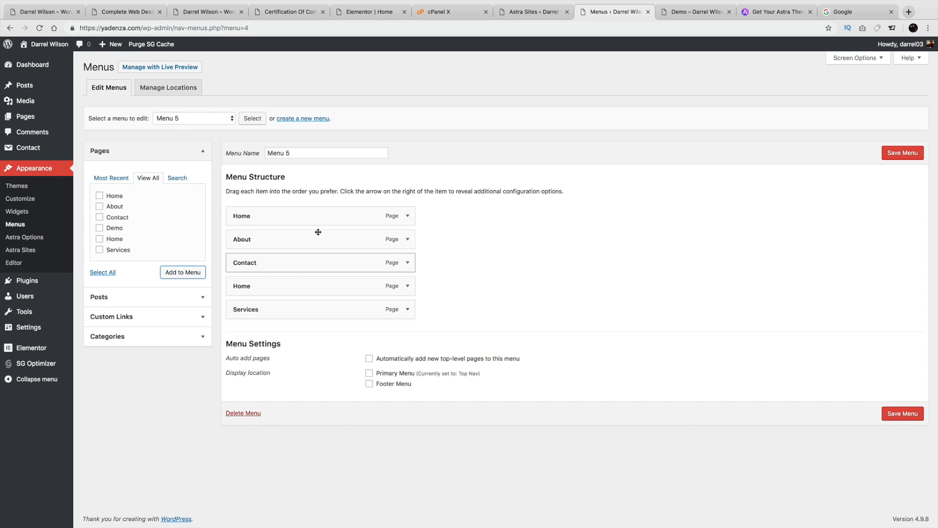
# Switch to editing the Top Nav (Primary Menu), leaving Menu 5 without saving its changes
pyautogui.click(178, 120)
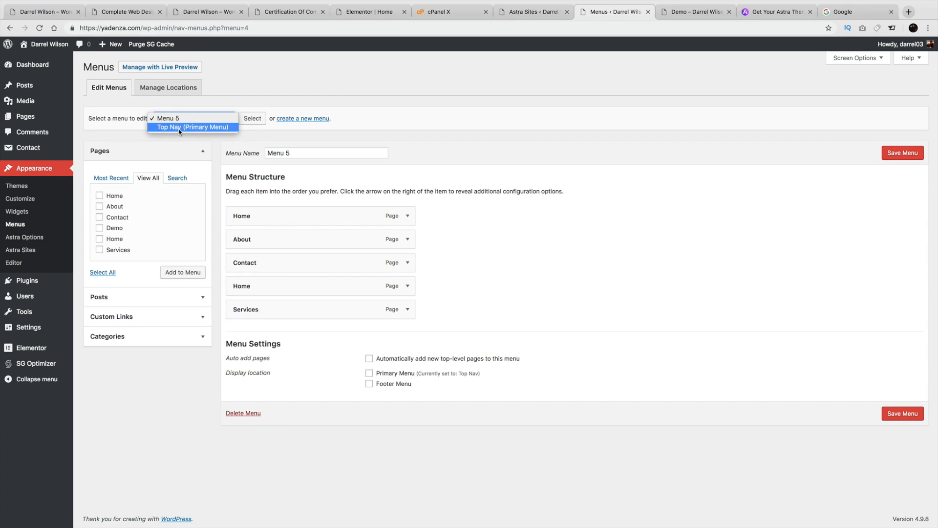
pyautogui.click(179, 128)
pyautogui.click(249, 119)
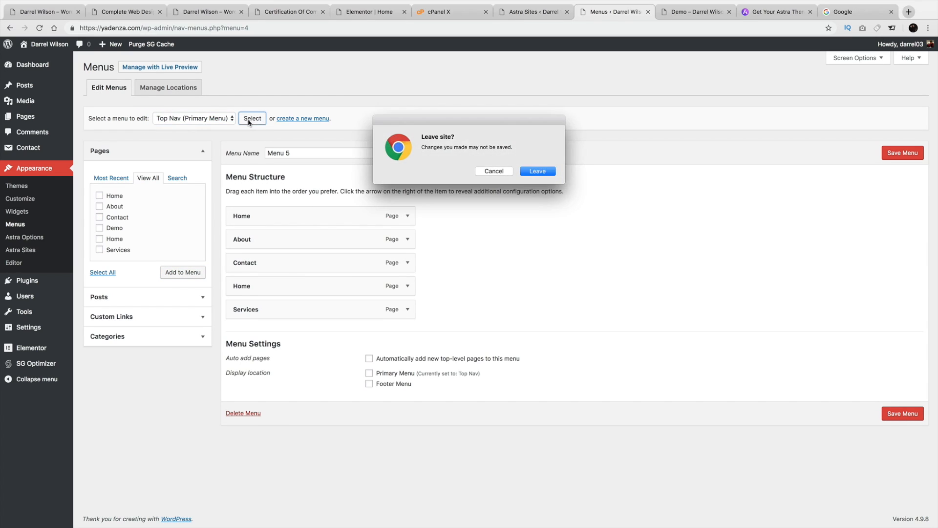
pyautogui.click(534, 172)
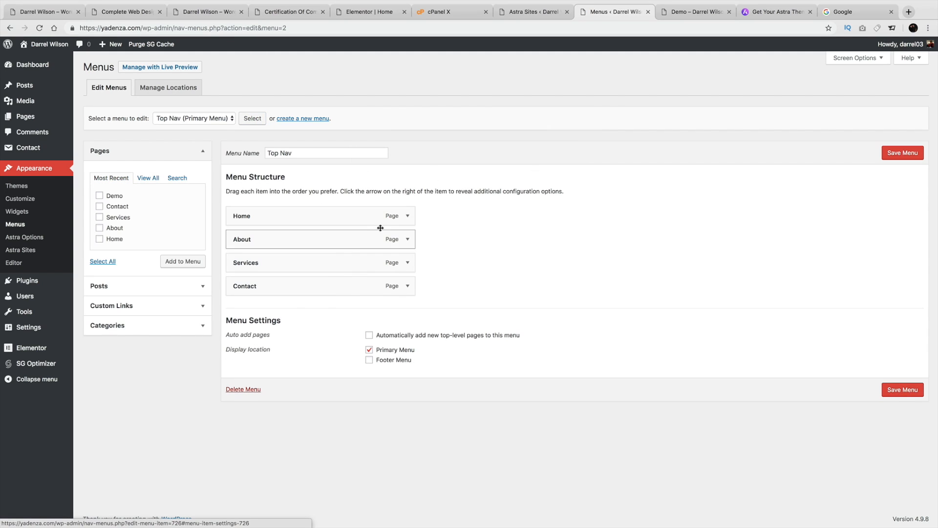
# Add the Demo page to the Top Nav menu between About and Services, and save the menu
pyautogui.click(99, 195)
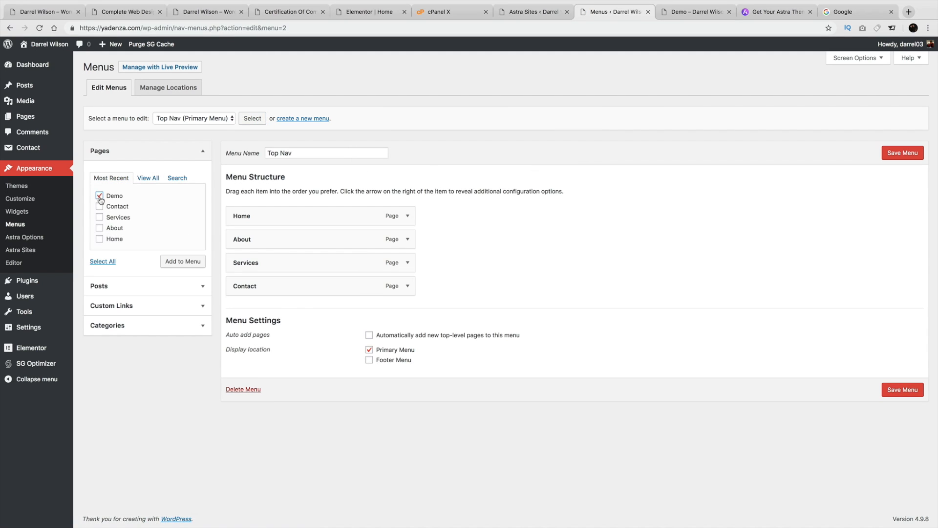
pyautogui.click(193, 261)
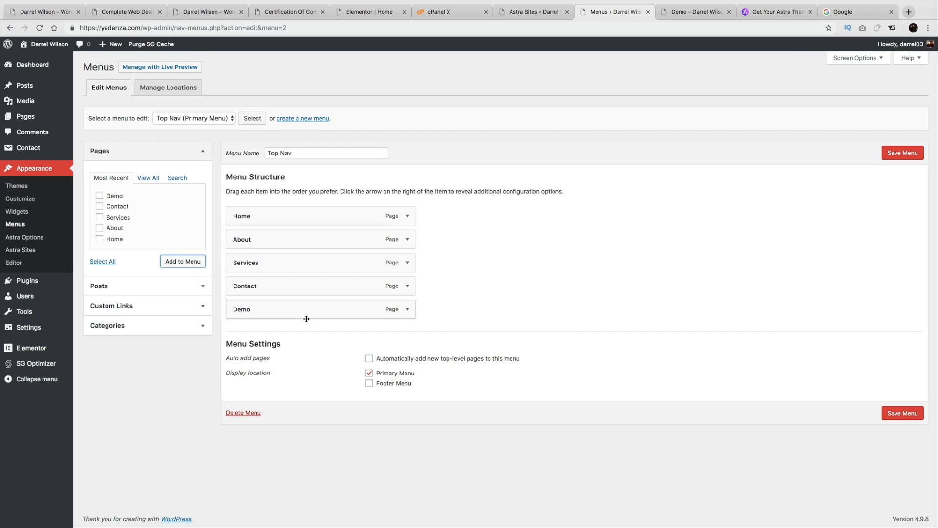
pyautogui.moveTo(304, 306); pyautogui.dragTo(308, 263)
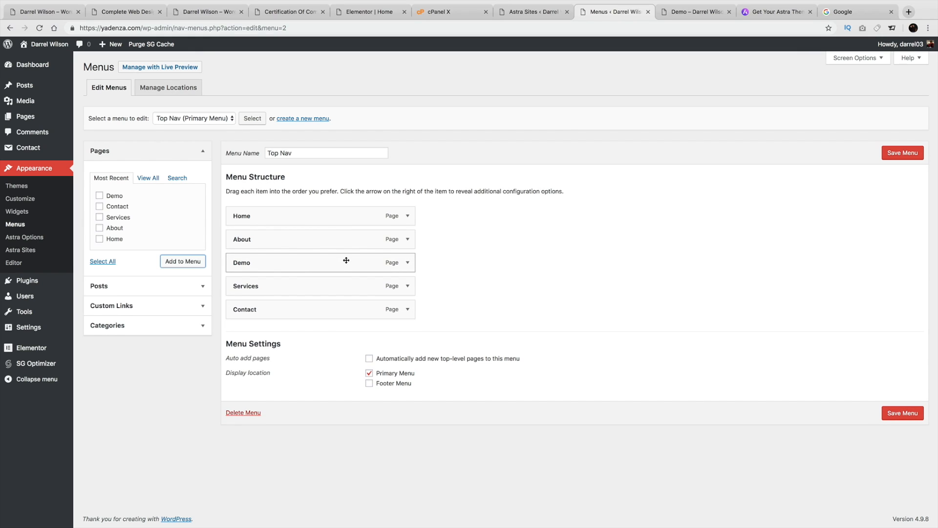
pyautogui.click(904, 153)
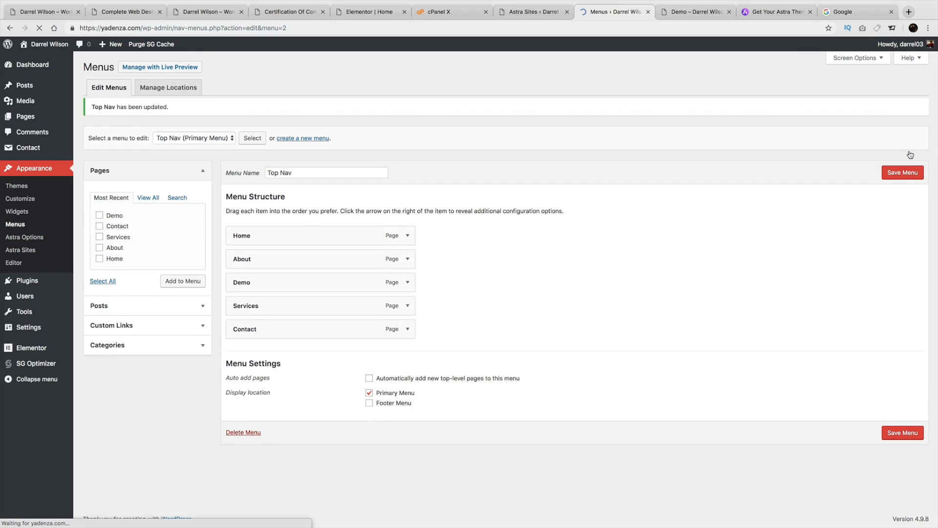
# View the live Demo page and check its navigation menu, content and footer
pyautogui.moveTo(49, 45)
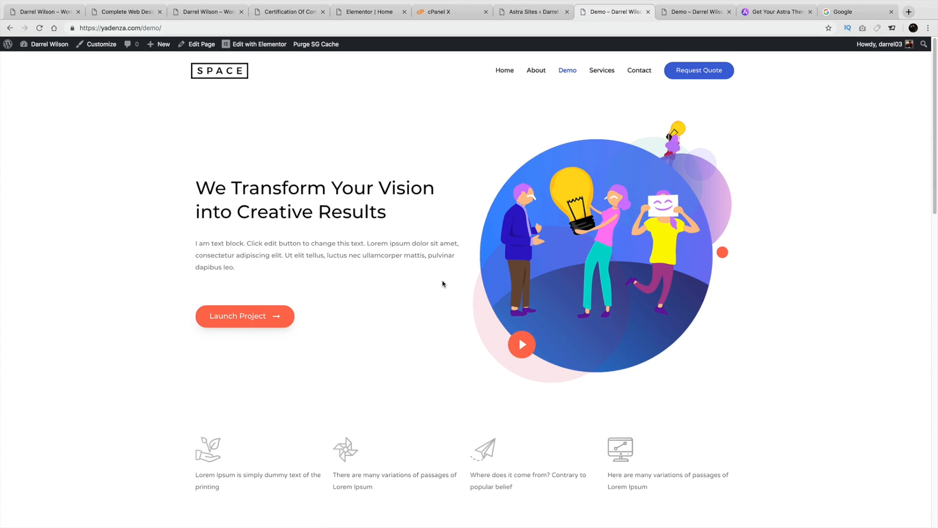
pyautogui.scroll(-15, 443, 274)
pyautogui.scroll(-4, 442, 273)
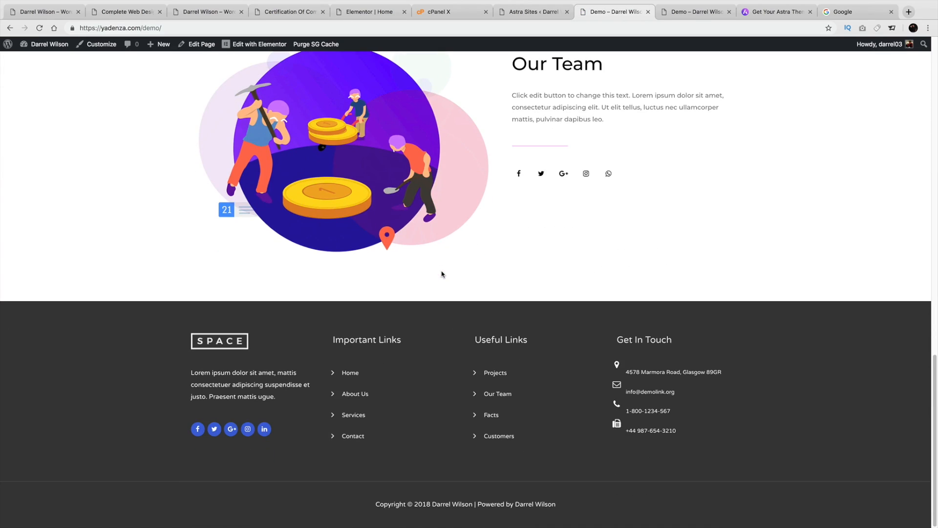
pyautogui.scroll(20, 442, 321)
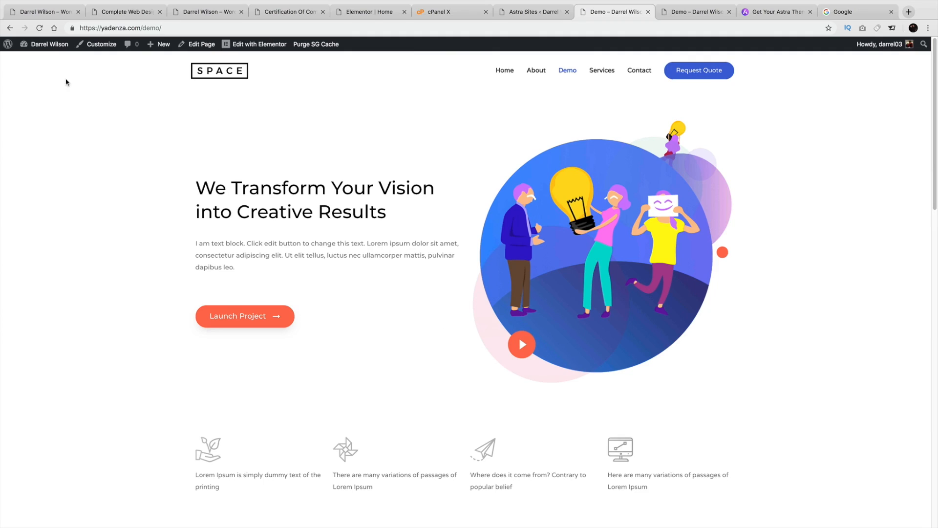
pyautogui.moveTo(29, 44)
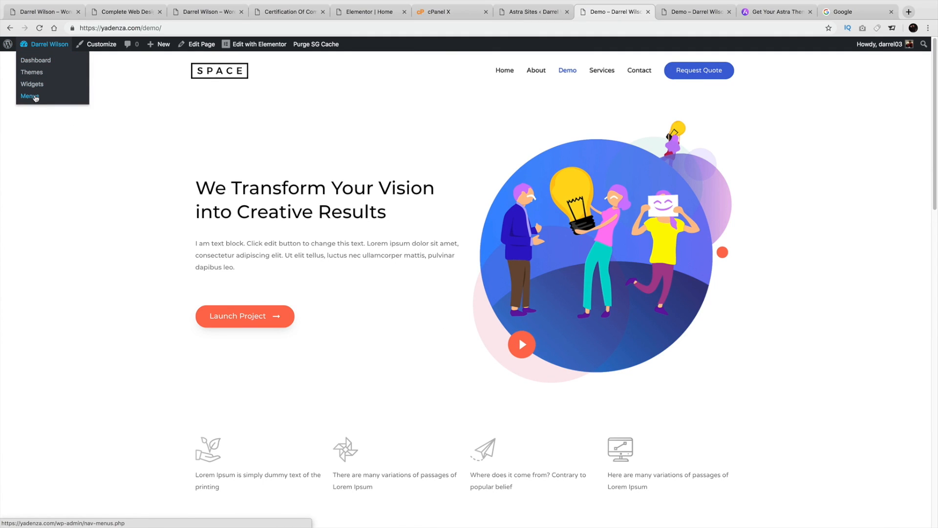
# Nest the Demo page under About as a sub item in the Top Nav menu and save the menu
pyautogui.click(35, 98)
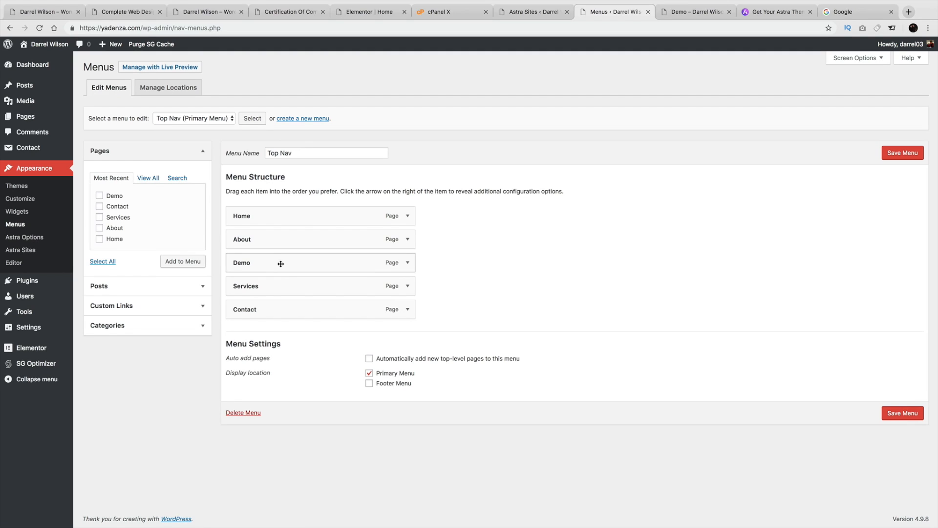
pyautogui.moveTo(281, 264); pyautogui.dragTo(301, 262)
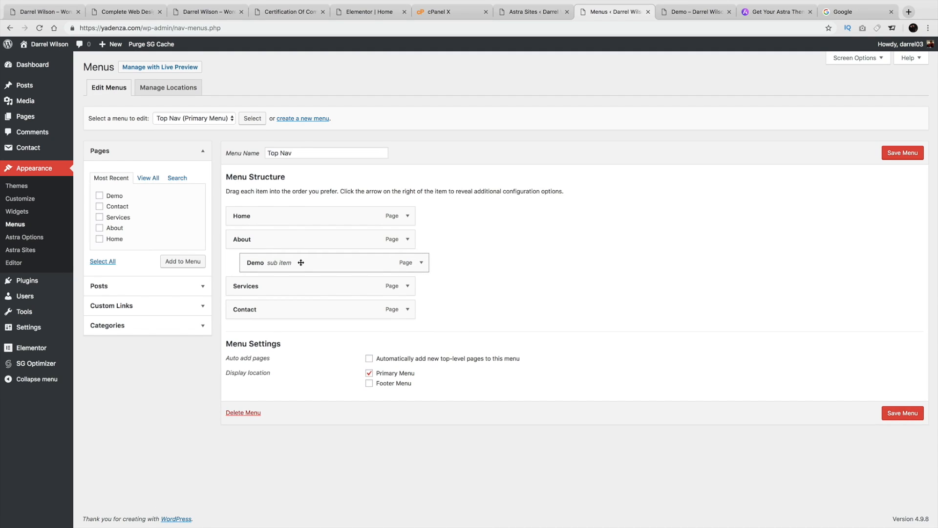
pyautogui.click(902, 153)
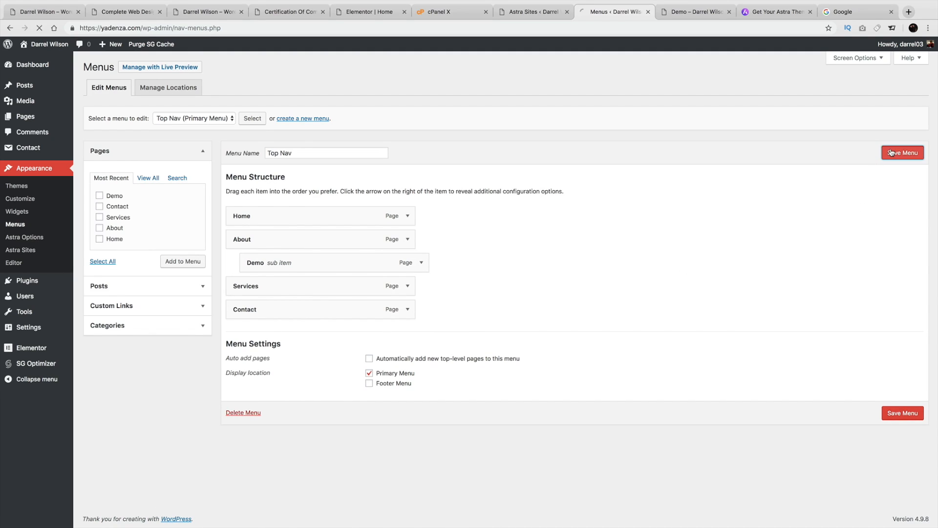
# Visit the live site, open the Demo page from the About submenu, and return to the Home page
pyautogui.moveTo(46, 47)
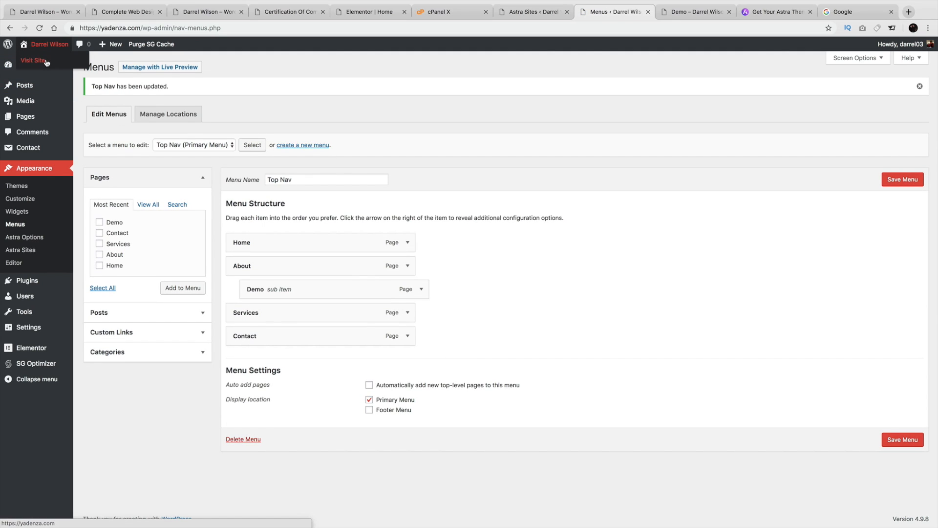
pyautogui.click(46, 64)
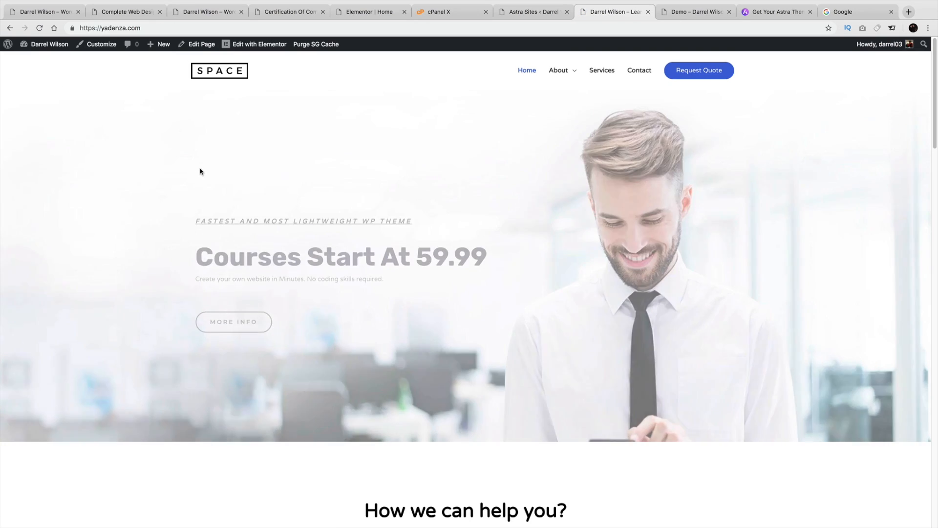
pyautogui.moveTo(566, 82)
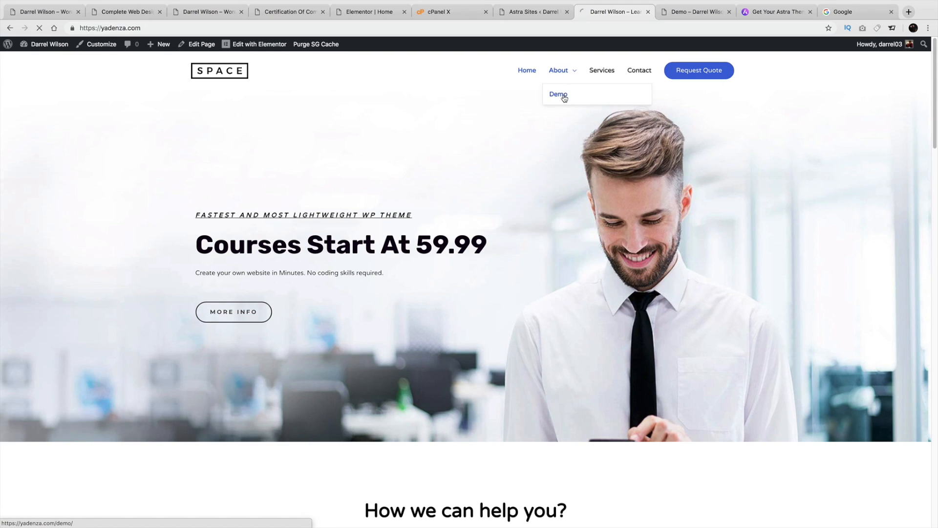
pyautogui.click(559, 94)
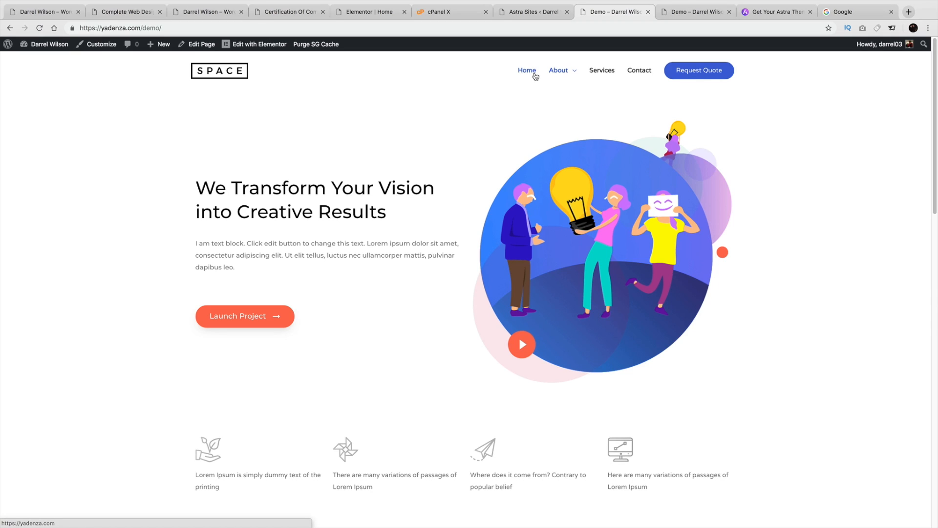
pyautogui.click(534, 74)
# From the Astra pricing page, open the checkout for the Astra Pro plan and reveal the discount code field
pyautogui.click(775, 15)
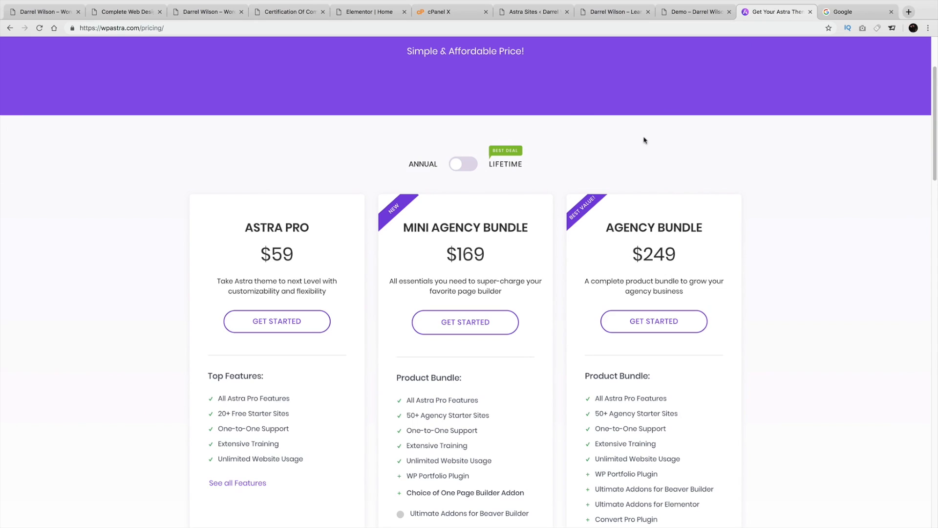
pyautogui.scroll(-3, 306, 305)
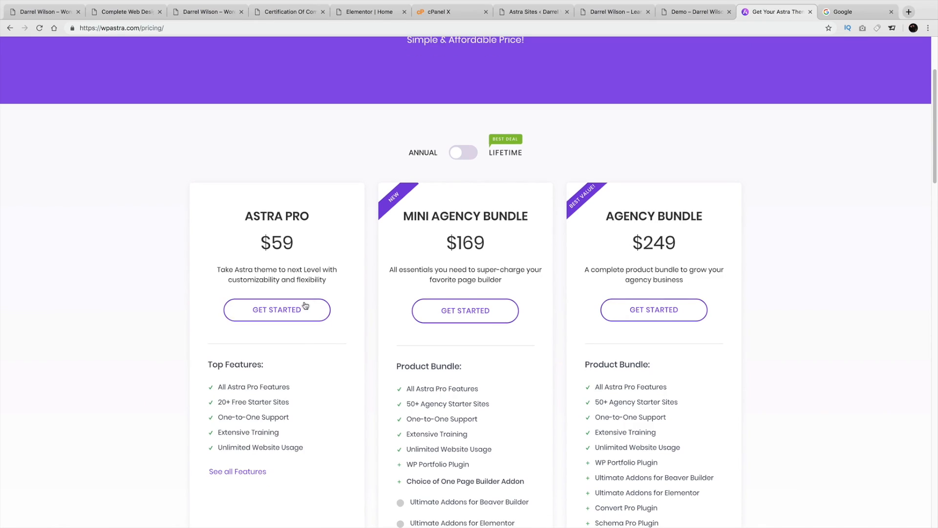
pyautogui.click(289, 167)
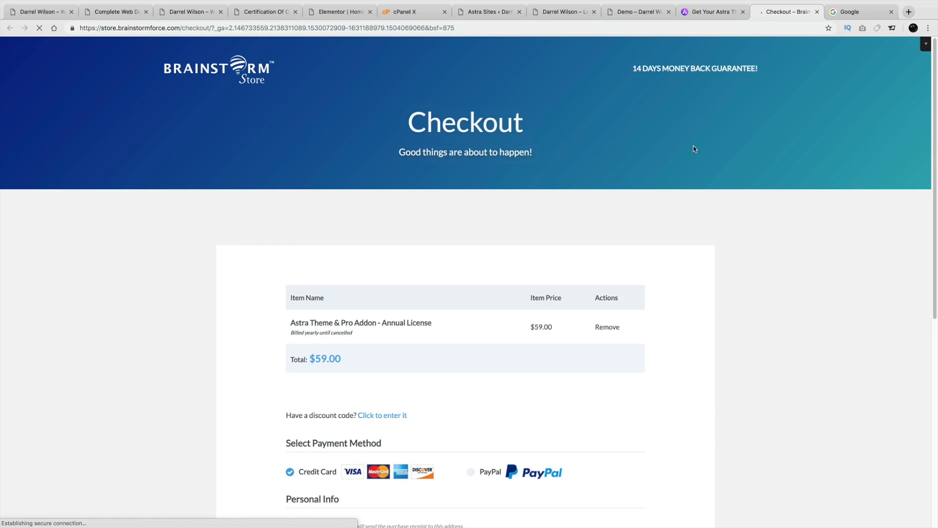
pyautogui.click(391, 415)
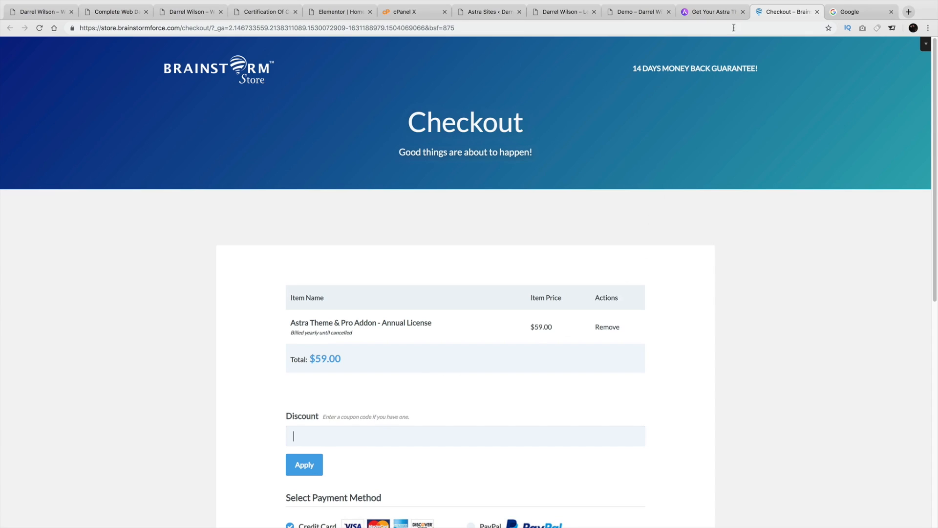
# Return to the Astra pricing page and review the plans, guarantee and testimonials
pyautogui.click(722, 14)
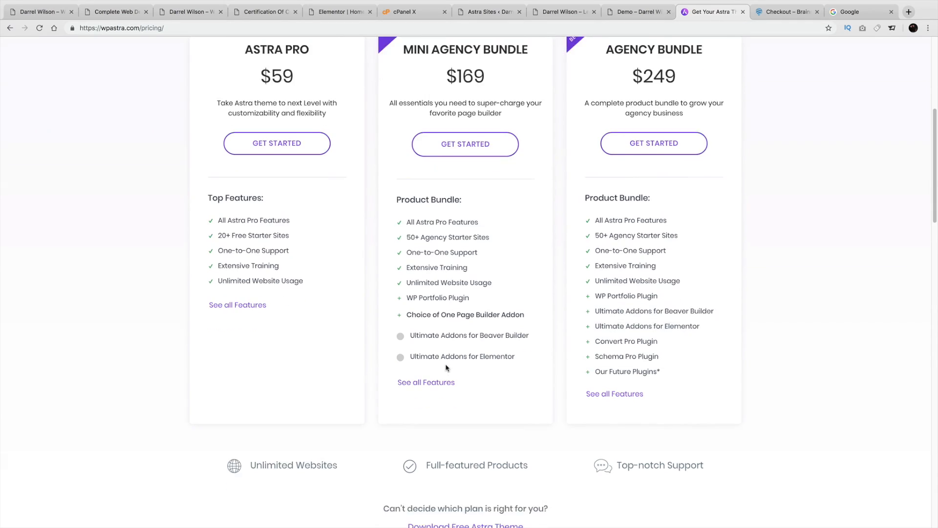
pyautogui.scroll(-12, 445, 368)
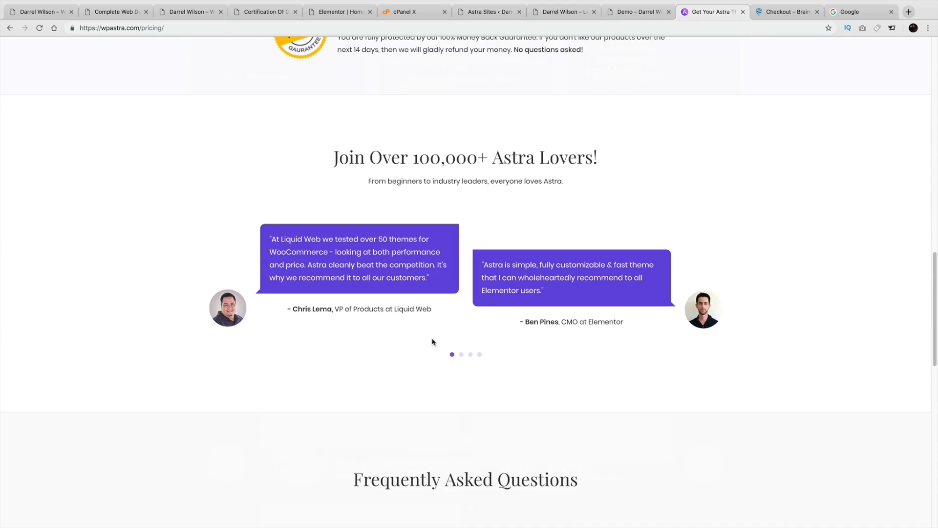
pyautogui.scroll(-8, 433, 341)
pyautogui.scroll(18, 431, 339)
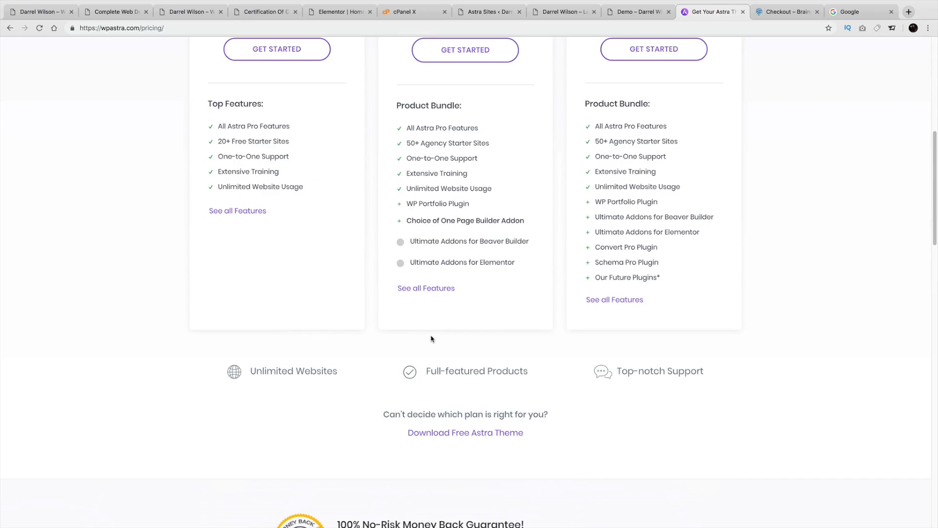
pyautogui.scroll(7, 431, 339)
pyautogui.scroll(-5, 307, 397)
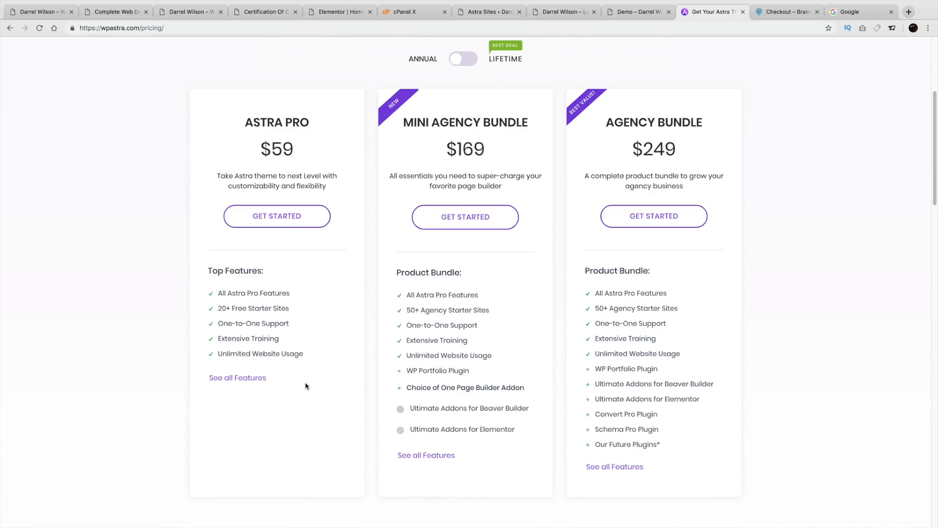
# Show all Astra Pro features and examine the addon list, including Better Typography, White Label, WooCommerce and LifterLMS Integration
pyautogui.click(259, 386)
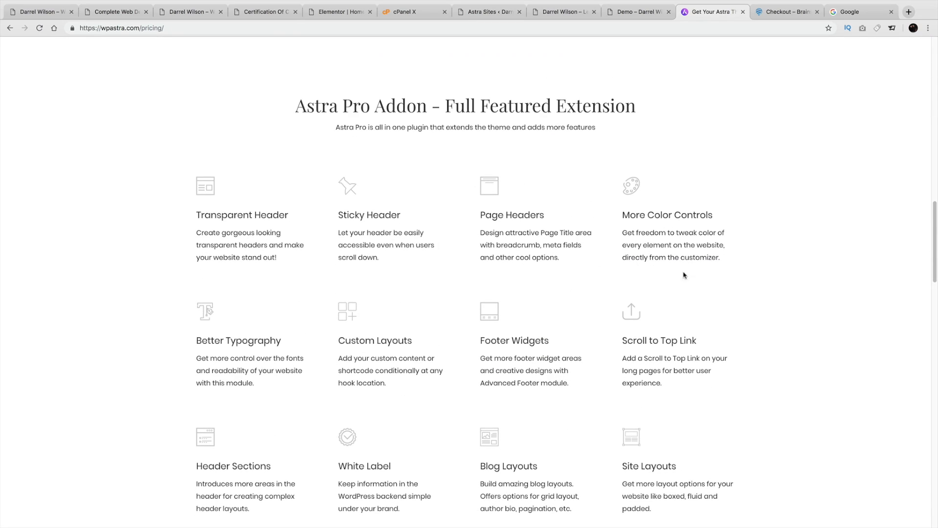
pyautogui.moveTo(283, 350); pyautogui.dragTo(202, 344)
pyautogui.scroll(-4, 227, 355)
pyautogui.moveTo(398, 264); pyautogui.dragTo(333, 262)
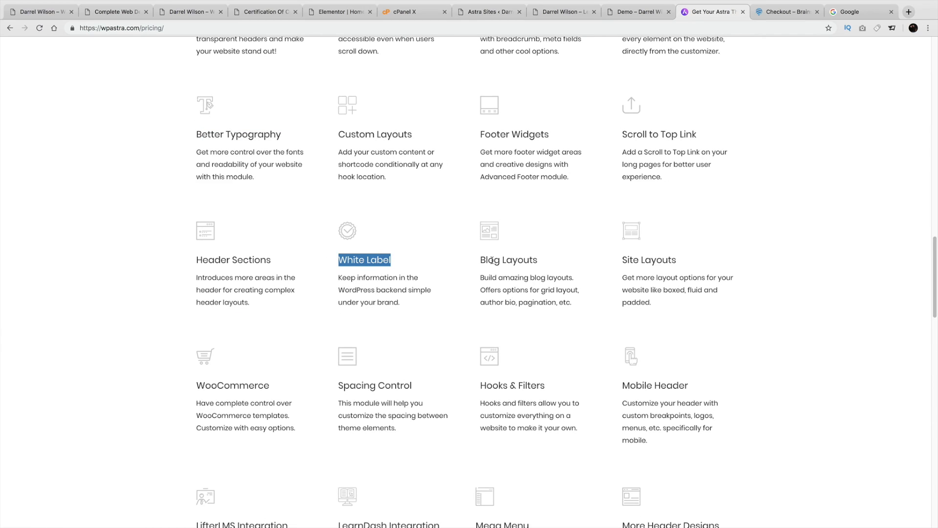
pyautogui.scroll(-2, 368, 341)
pyautogui.moveTo(273, 303); pyautogui.dragTo(181, 305)
pyautogui.scroll(-1, 262, 412)
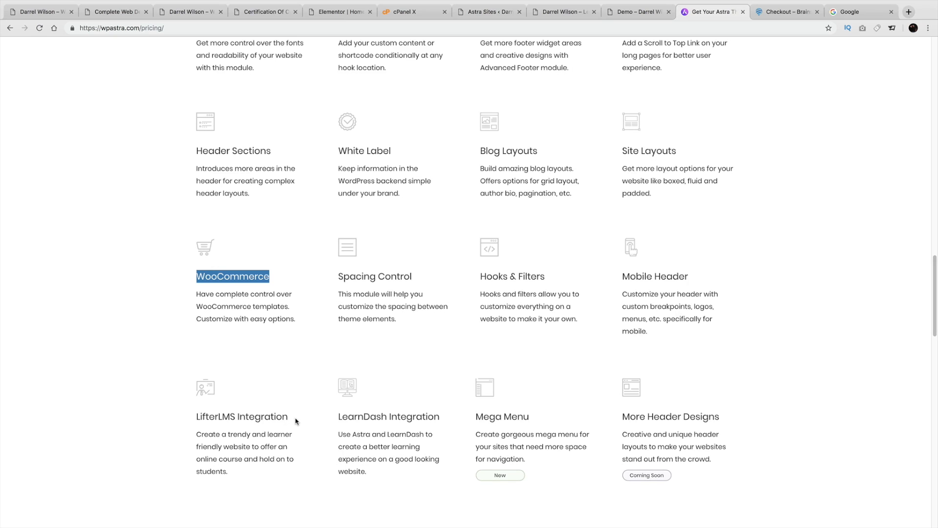
pyautogui.moveTo(295, 421); pyautogui.dragTo(195, 419)
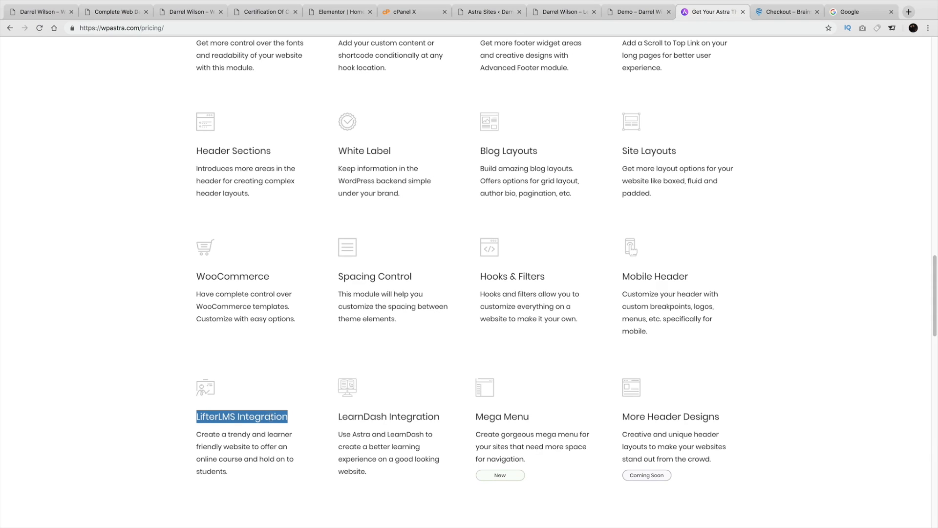
pyautogui.scroll(-4, 271, 417)
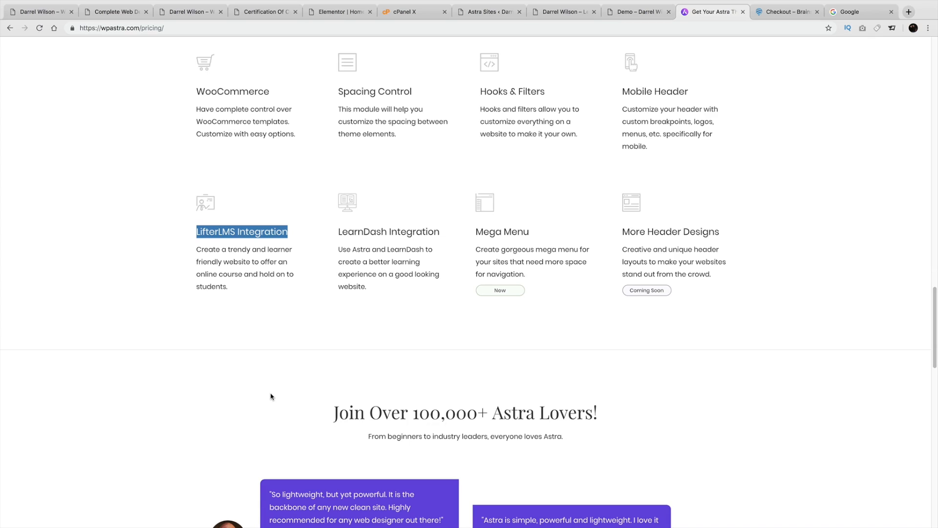
# Compare the Astra plans again and read the money back guarantee terms
pyautogui.scroll(15, 270, 391)
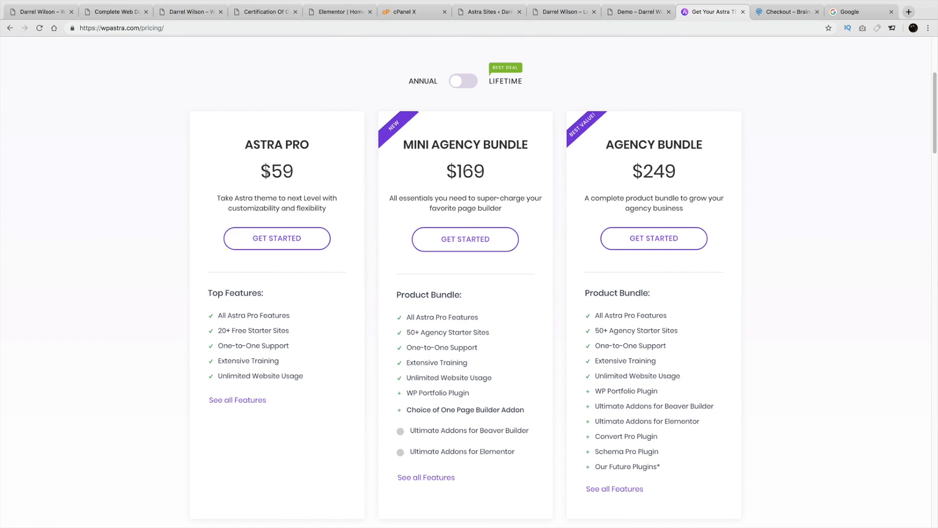
pyautogui.scroll(-9, 262, 290)
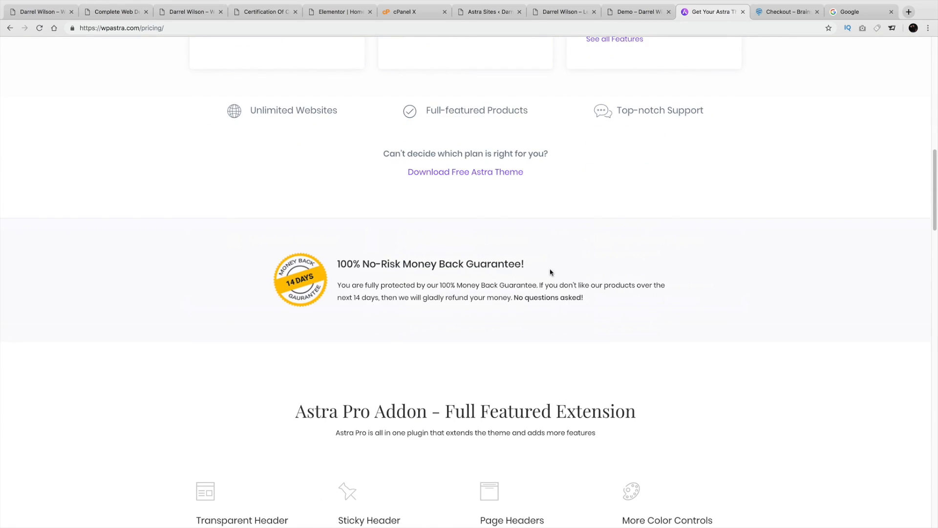
pyautogui.moveTo(528, 267); pyautogui.dragTo(339, 264)
pyautogui.click(386, 294)
# Go back to the live site's browser tab and open Elementor's My Templates list in the WordPress dashboard
pyautogui.click(637, 12)
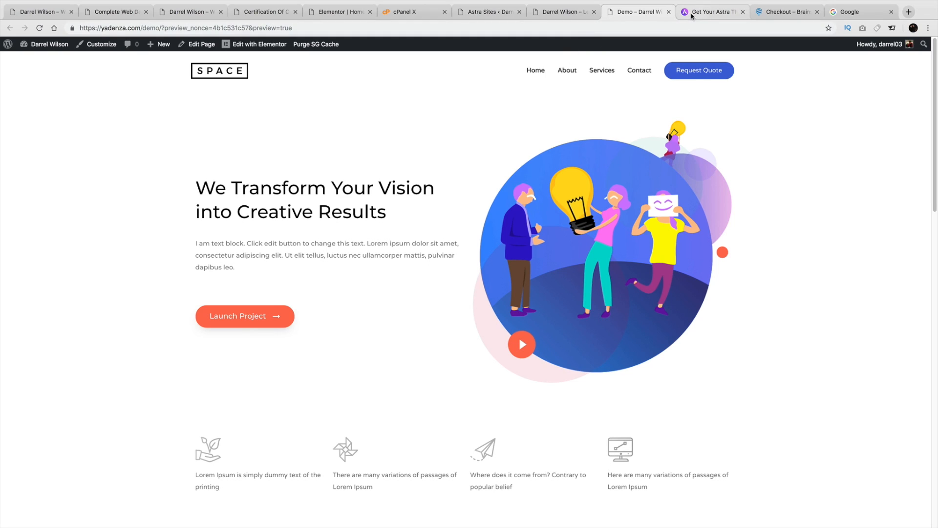
pyautogui.click(571, 15)
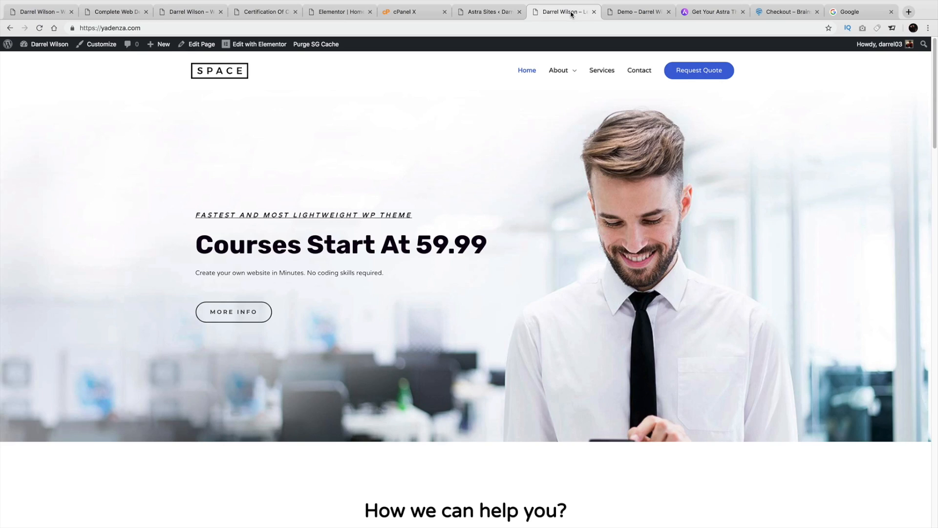
pyautogui.moveTo(49, 44)
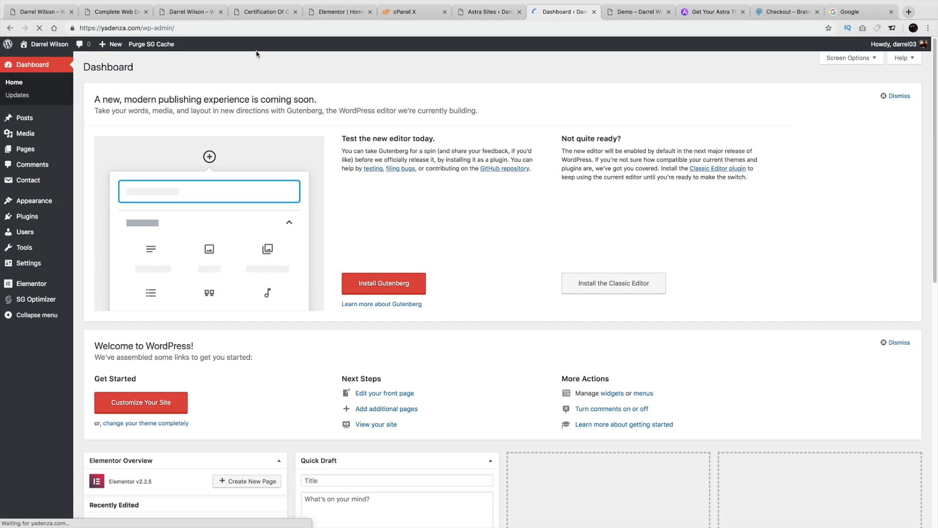
pyautogui.moveTo(42, 285)
pyautogui.click(95, 286)
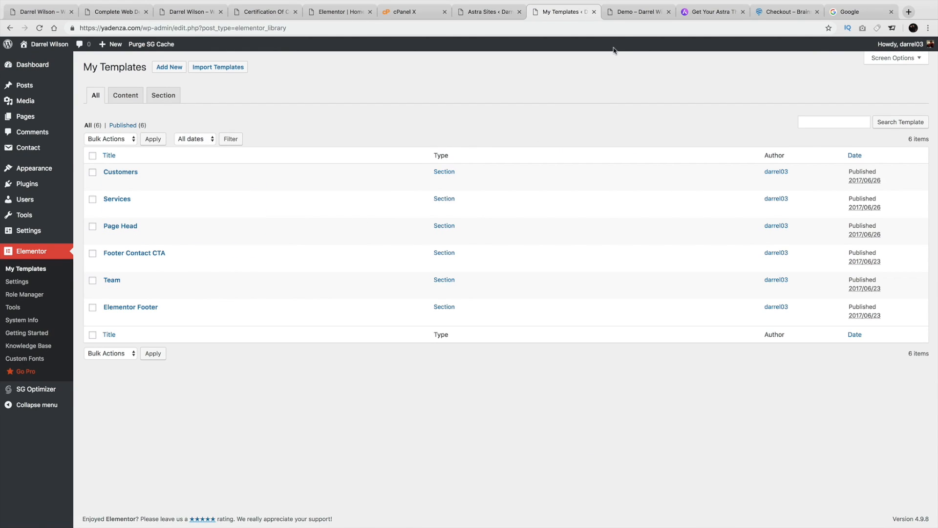
# Load darrelwilson.com/elementor in the browser tab that holds the Demo page preview
pyautogui.click(631, 12)
pyautogui.click(632, 30)
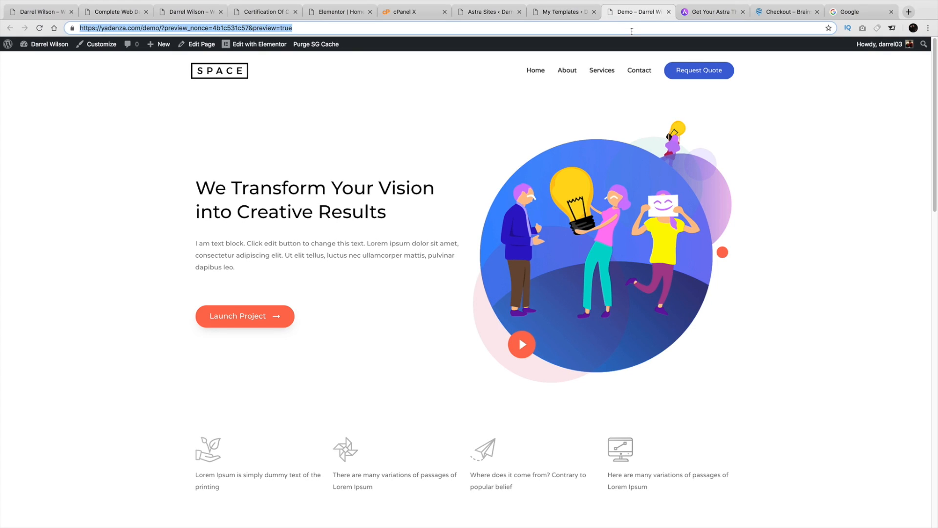
pyautogui.write('darrelwilson.com')
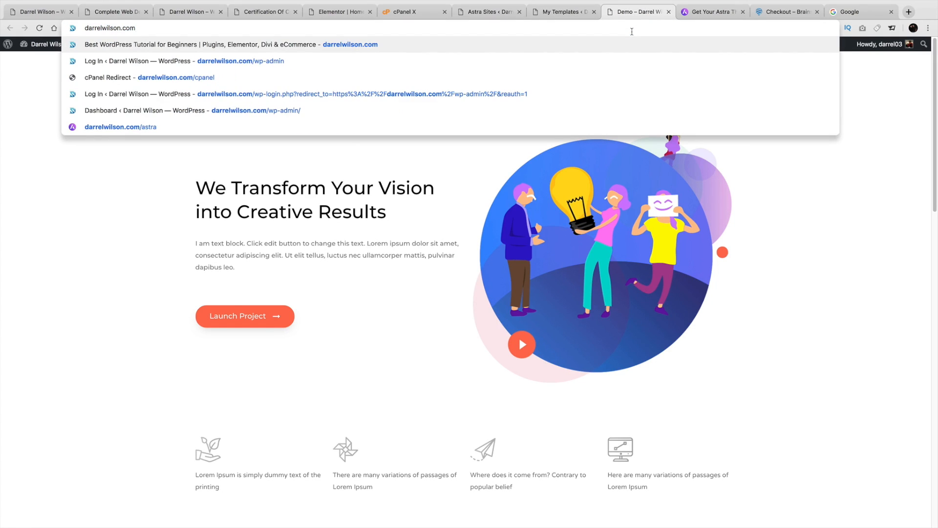
pyautogui.write('/element')
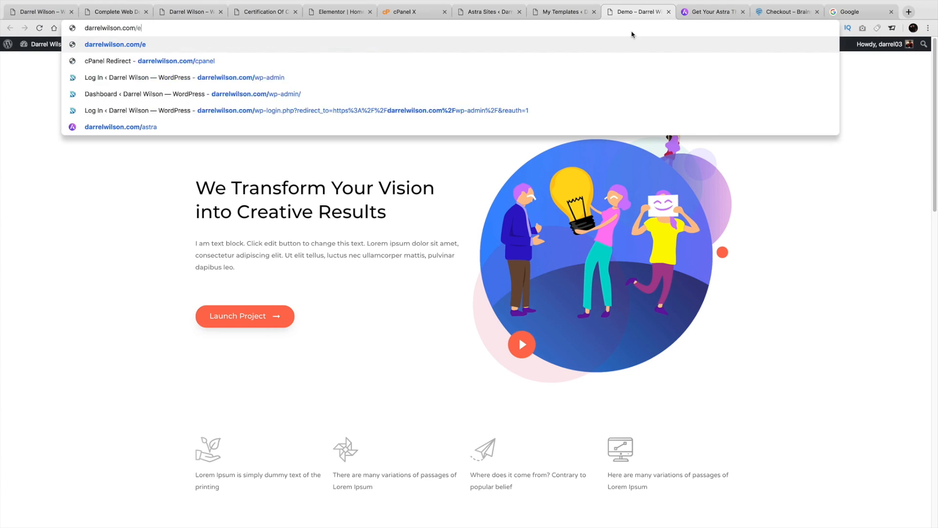
pyautogui.write('or')
pyautogui.press('Return')
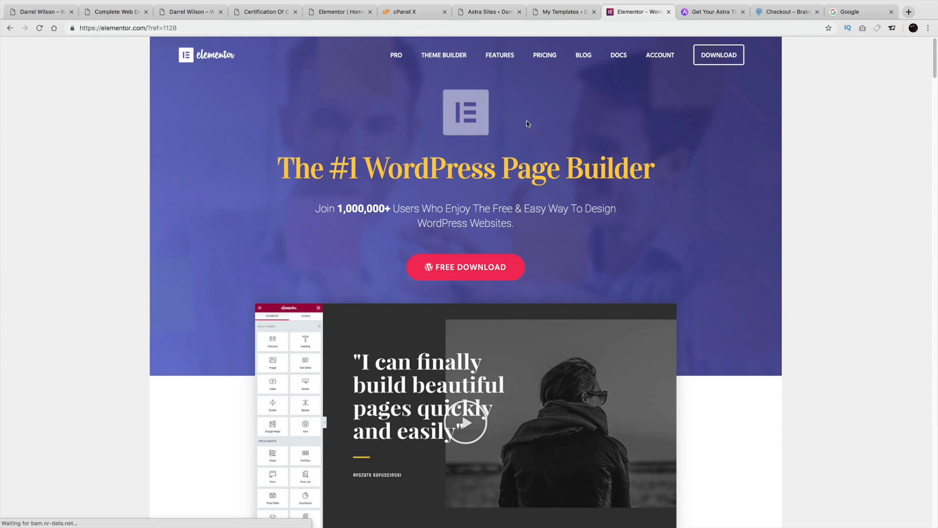
# Browse the Elementor homepage, then open the Elementor Pro page and look over its widgets
pyautogui.scroll(-15, 409, 304)
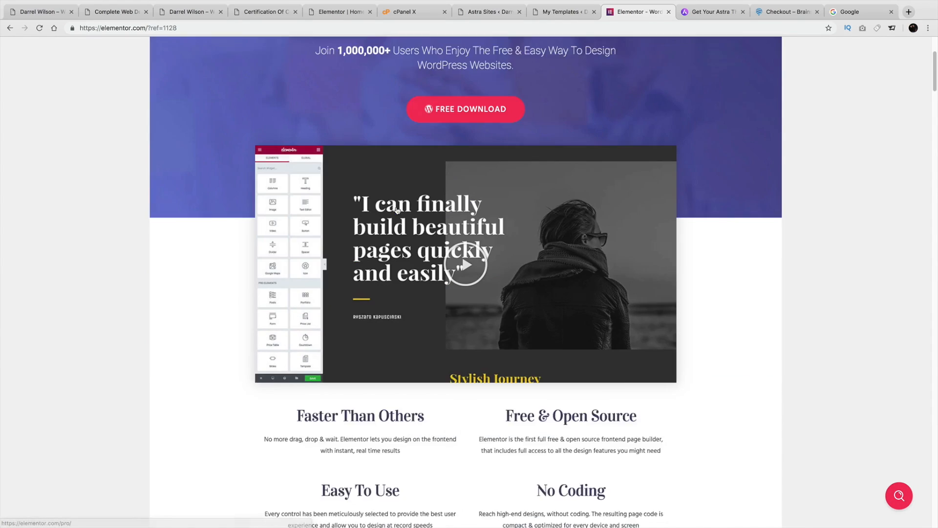
pyautogui.scroll(20, 409, 303)
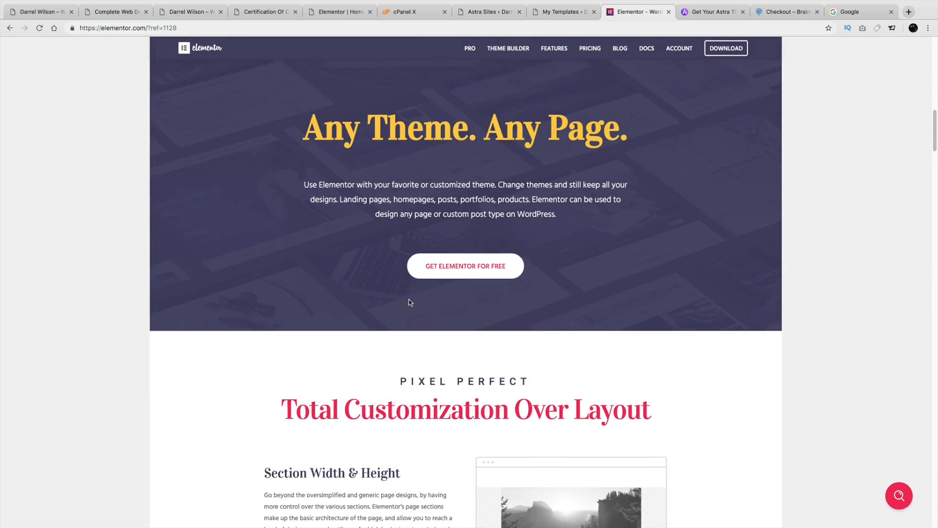
pyautogui.click(396, 56)
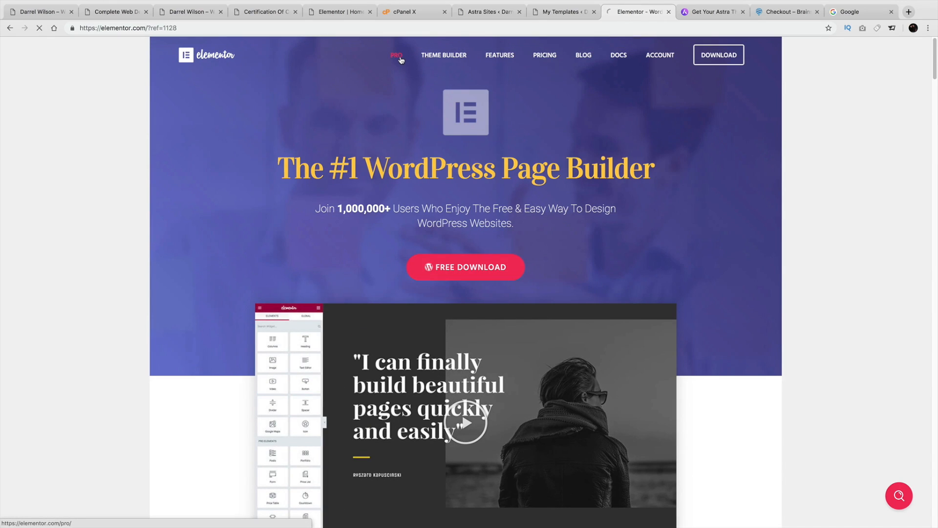
pyautogui.scroll(-5, 403, 252)
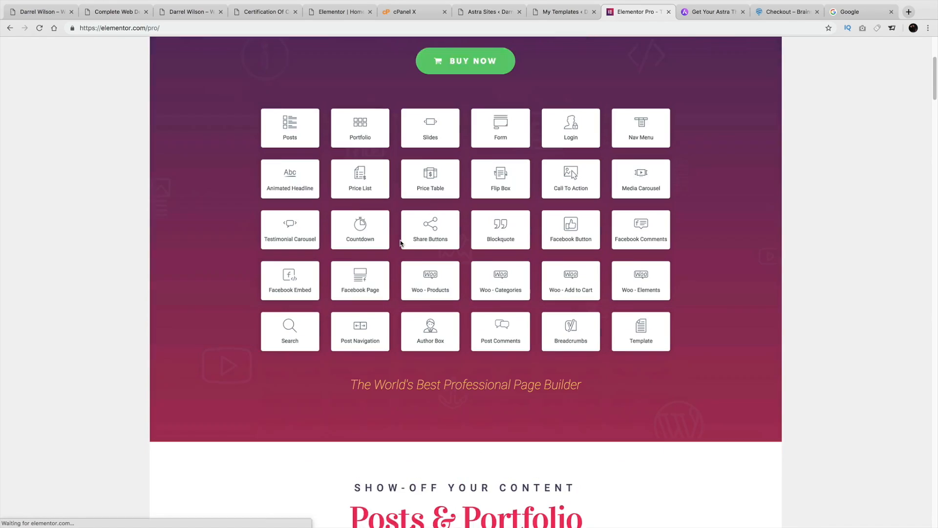
# Look over the grid of Elementor Pro widgets and open the Animated Headline feature page
pyautogui.scroll(3, 411, 264)
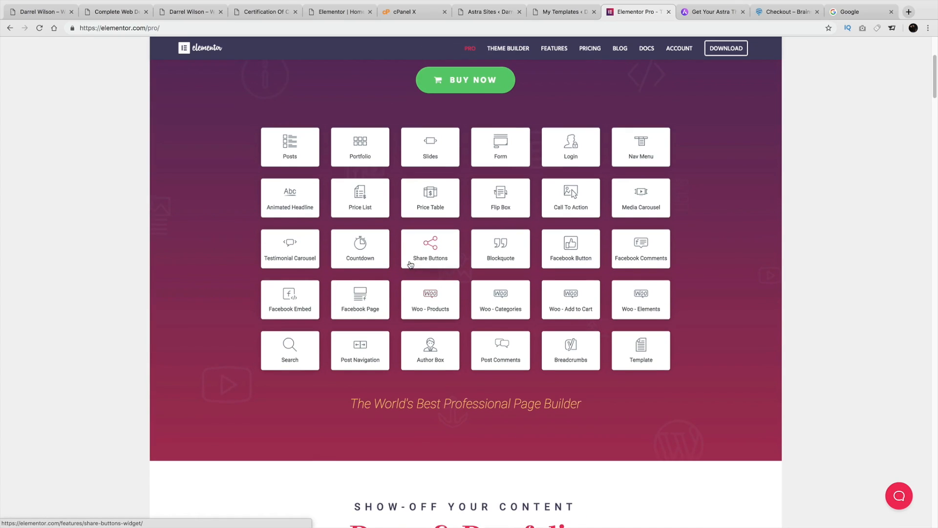
pyautogui.scroll(2, 401, 305)
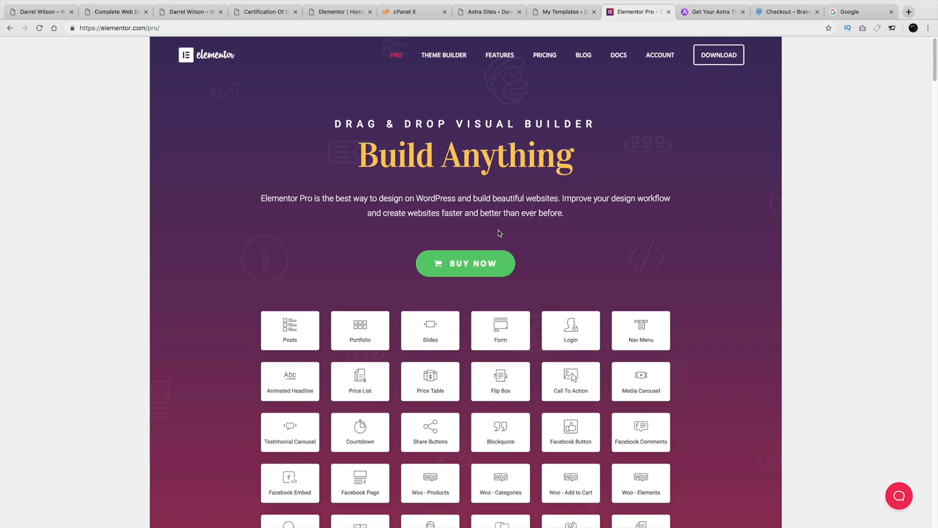
pyautogui.scroll(-2, 611, 268)
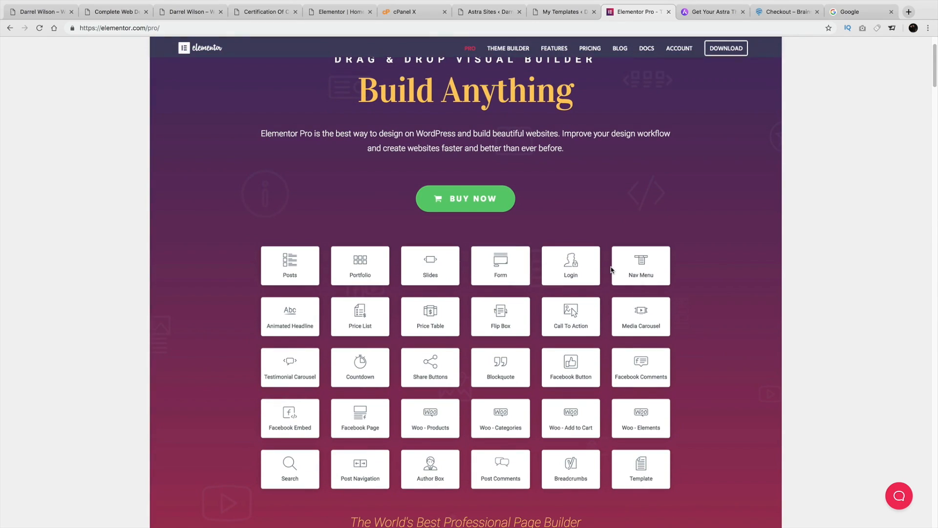
pyautogui.scroll(-1, 587, 290)
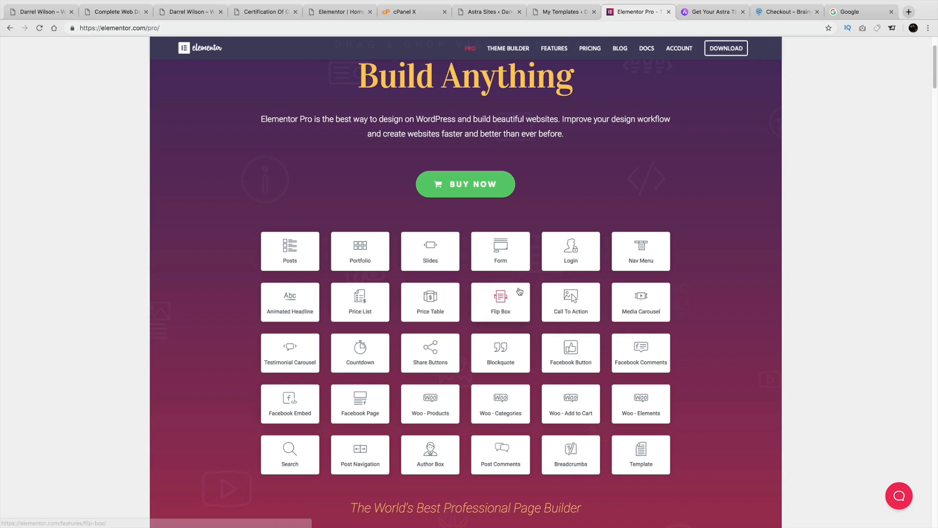
pyautogui.click(302, 300)
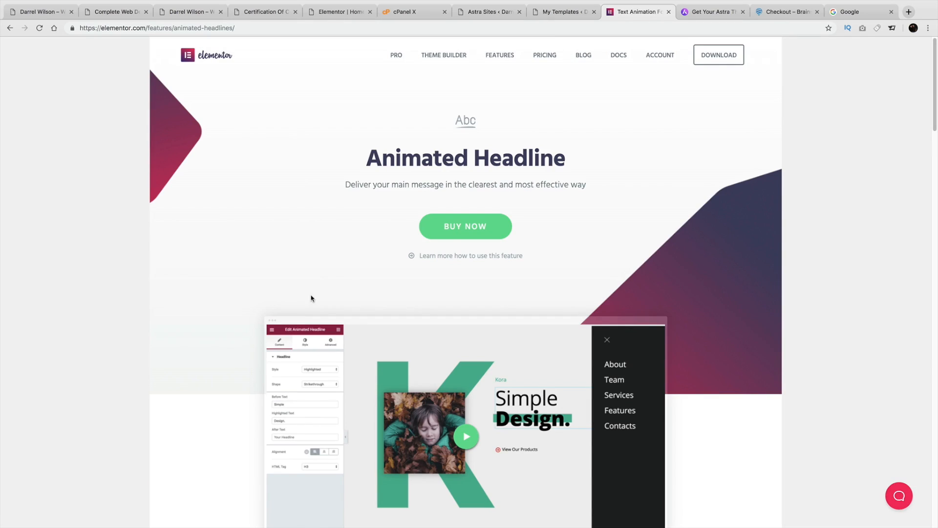
# Play the Animated Headline demo video, skip ahead in it, and close the player
pyautogui.scroll(-5, 322, 284)
pyautogui.click(466, 303)
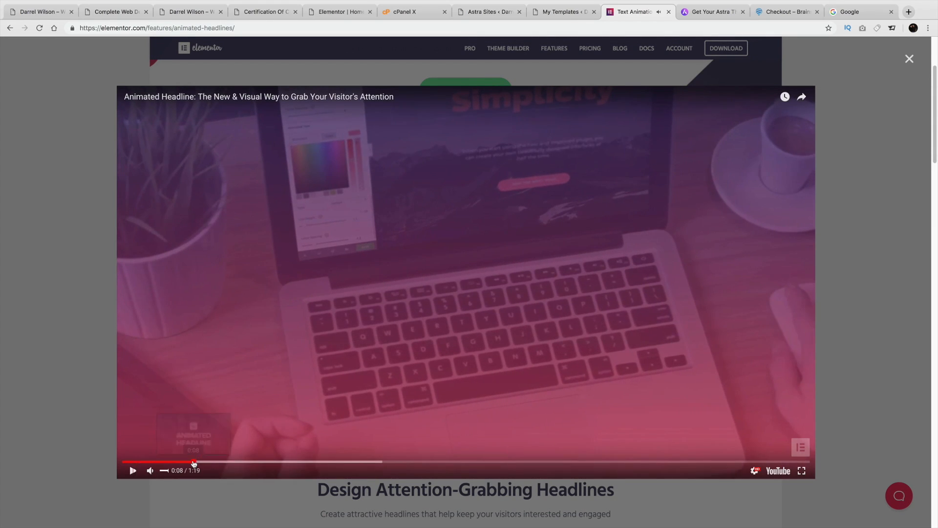
pyautogui.click(243, 461)
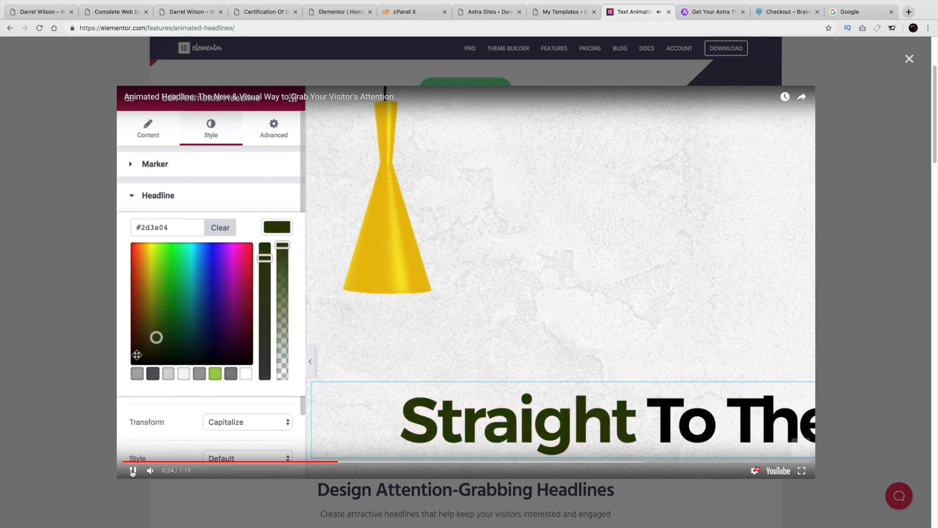
pyautogui.click(81, 354)
# Examine the animation effects and the sample headline highlight styles on the feature page
pyautogui.scroll(-8, 134, 369)
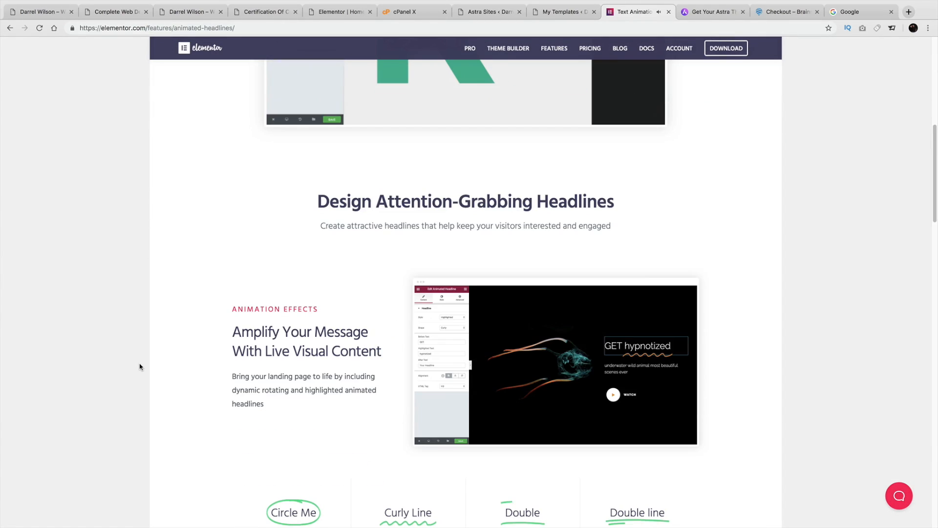
pyautogui.scroll(-2, 137, 366)
pyautogui.scroll(-1, 139, 365)
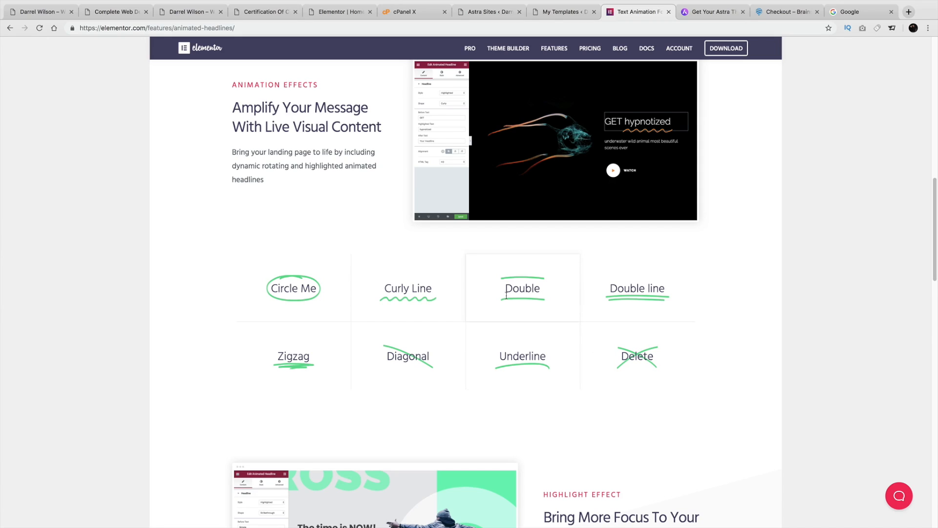
# Return to the yadenza.com tab, look over the live homepage from header to footer, and open it in the theme customizer
pyautogui.click(553, 14)
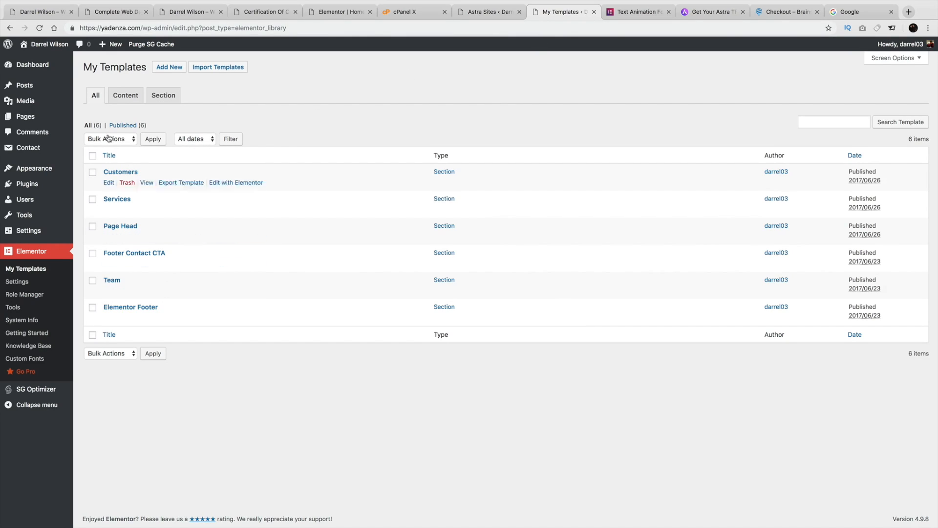
pyautogui.click(43, 59)
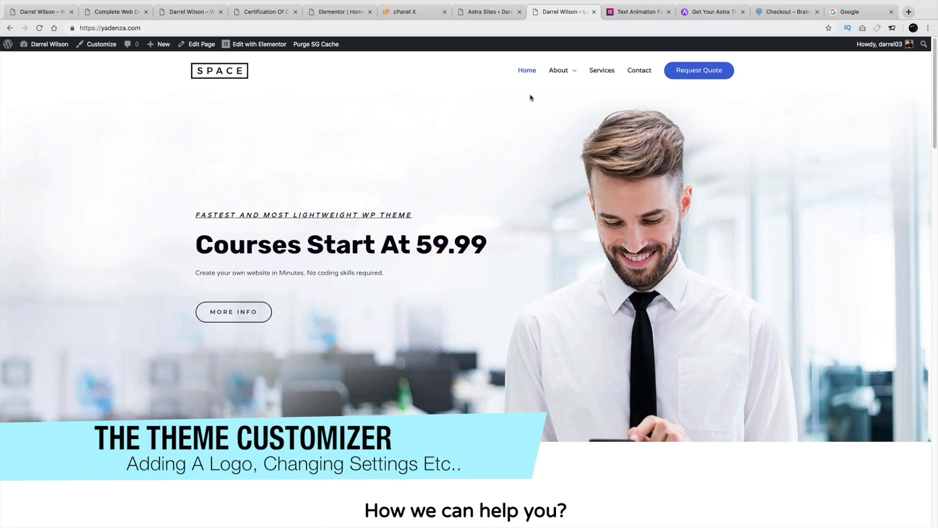
pyautogui.scroll(-20, 467, 178)
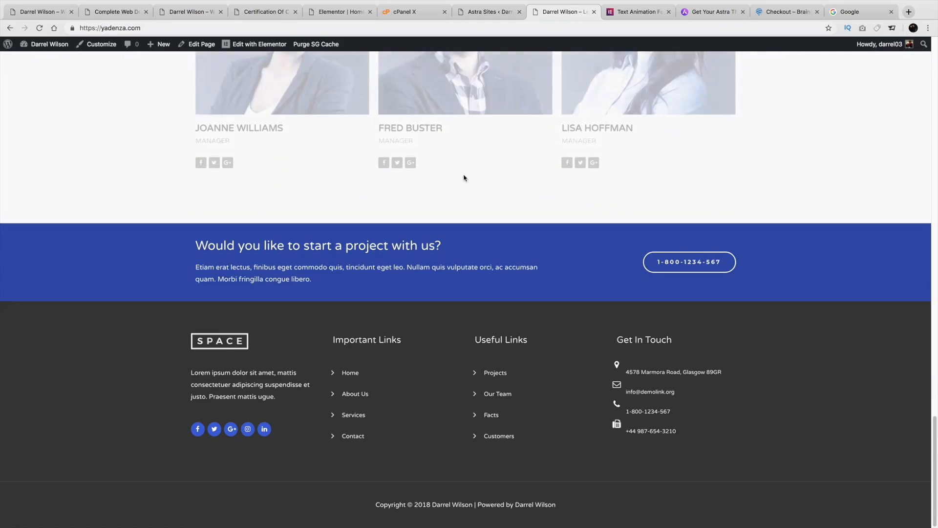
pyautogui.scroll(20, 369, 385)
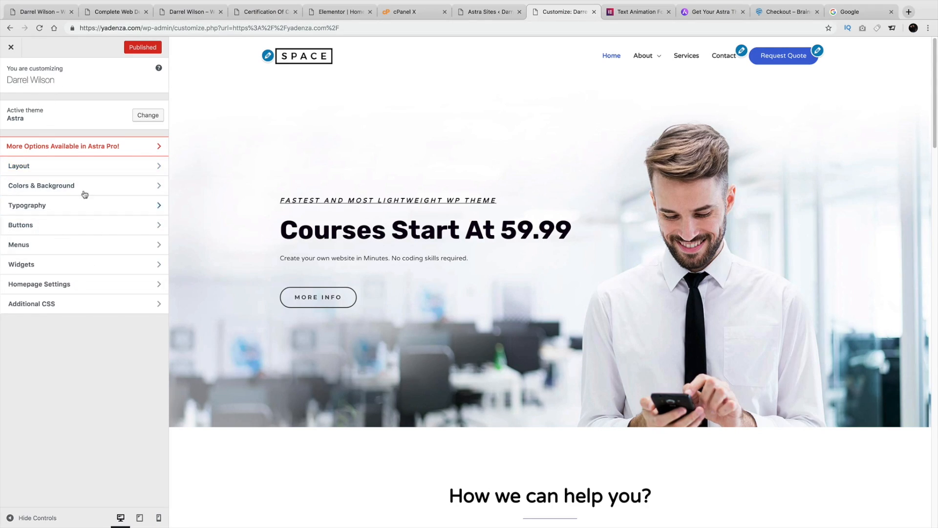
# View the Container options in the customizer's Layout settings, then go back to the Layout list
pyautogui.click(65, 168)
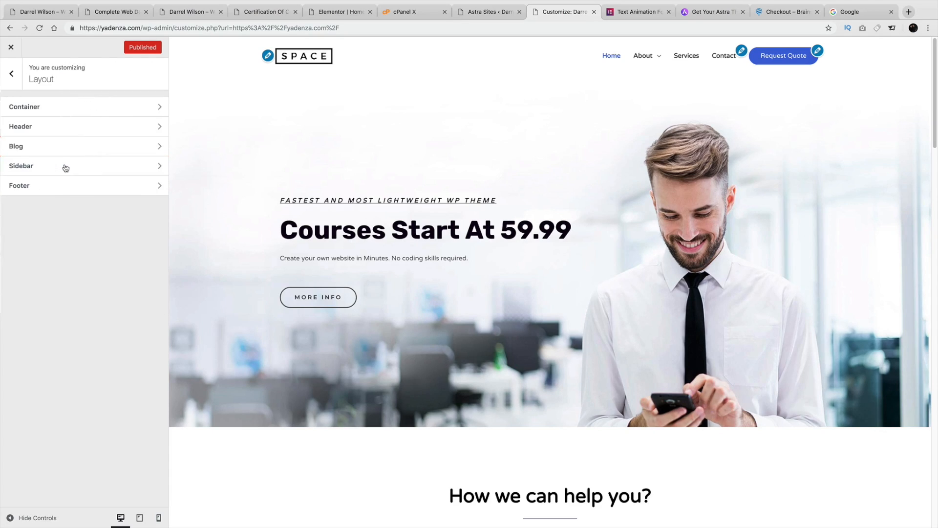
pyautogui.click(63, 107)
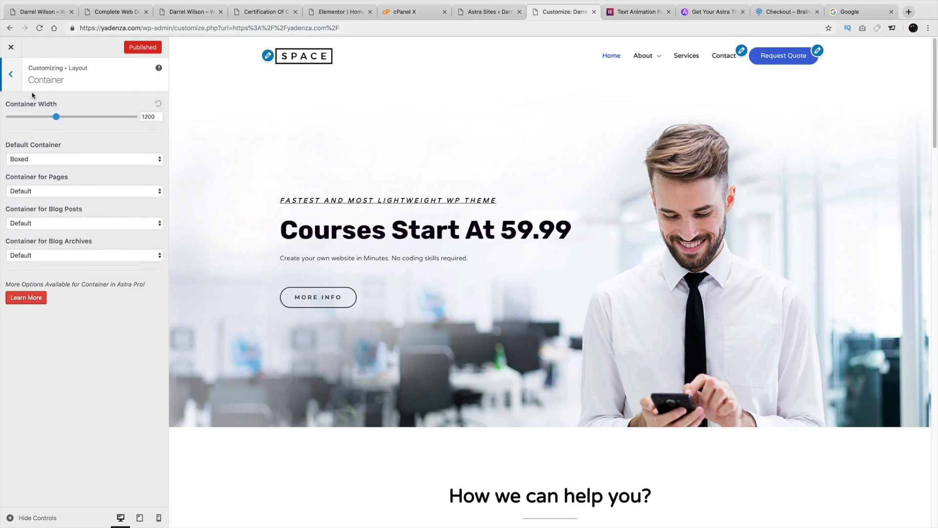
pyautogui.click(10, 74)
# Open the header's Site Identity settings and point out the Site Title and Tagline text
pyautogui.click(37, 127)
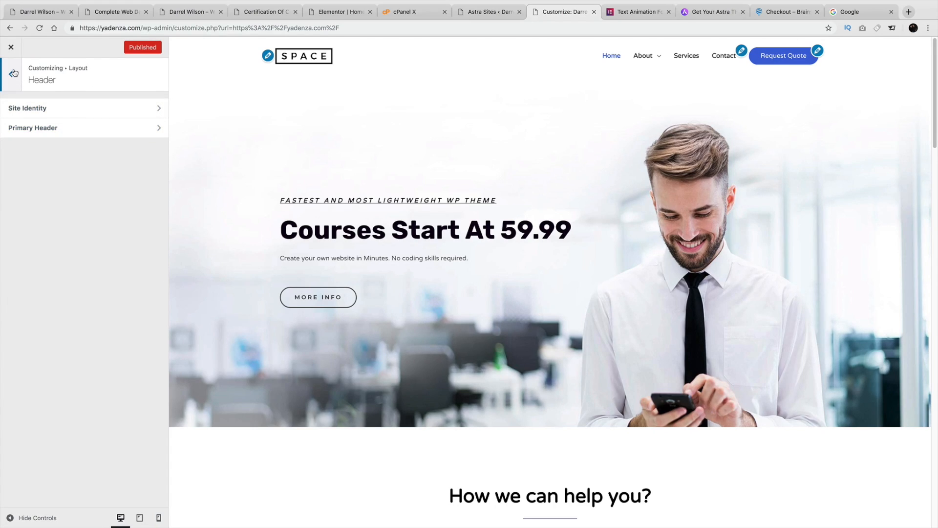
pyautogui.click(39, 109)
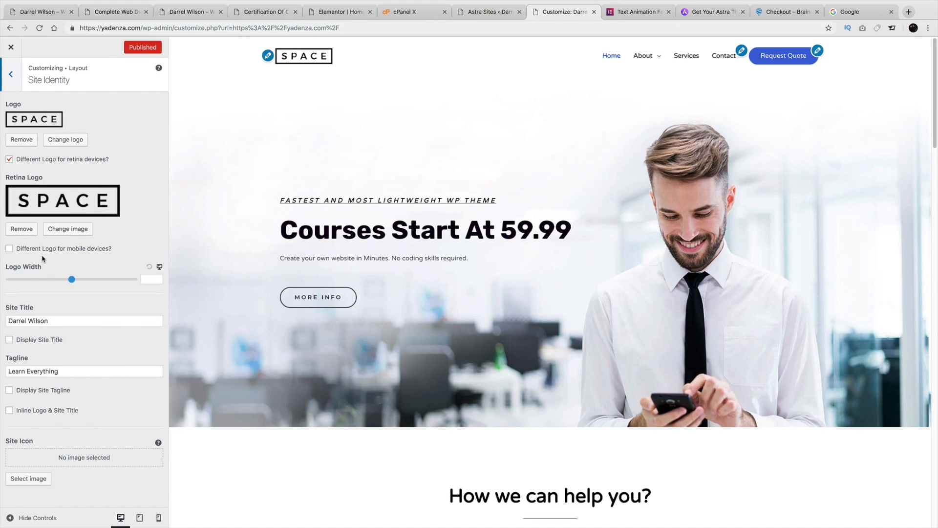
pyautogui.moveTo(59, 322); pyautogui.dragTo(6, 322)
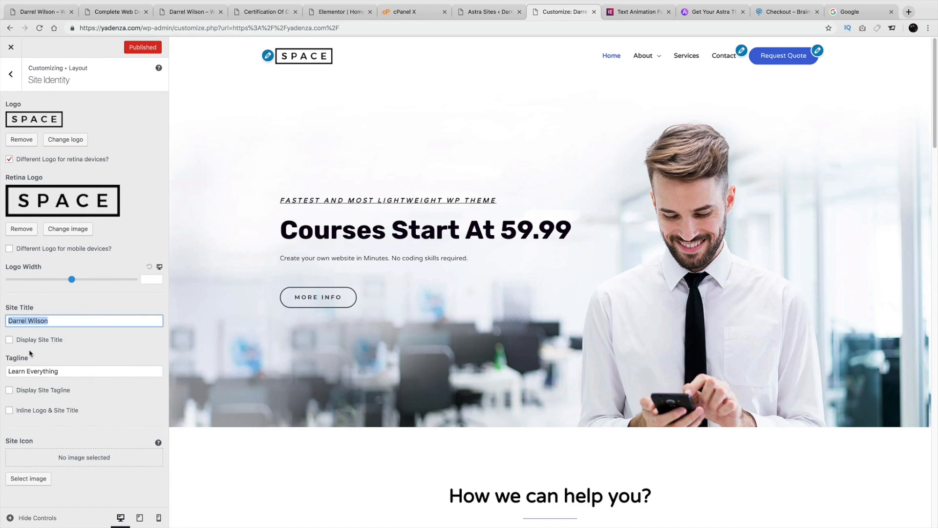
pyautogui.moveTo(59, 370); pyautogui.dragTo(20, 366)
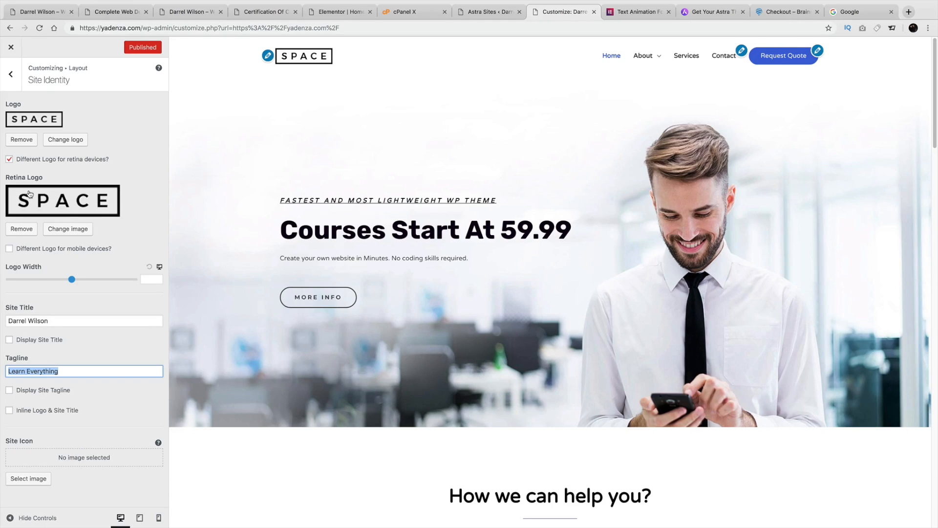
# Load darrelwilson.com/FIVERR in the browser tab that holds the Elementor feature page
pyautogui.click(619, 14)
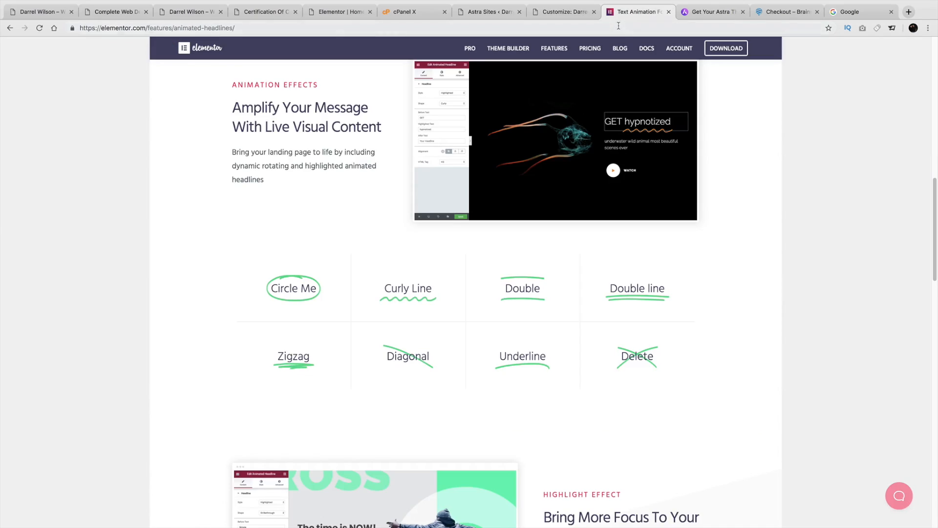
pyautogui.click(618, 27)
pyautogui.write('DA')
pyautogui.press('Right')
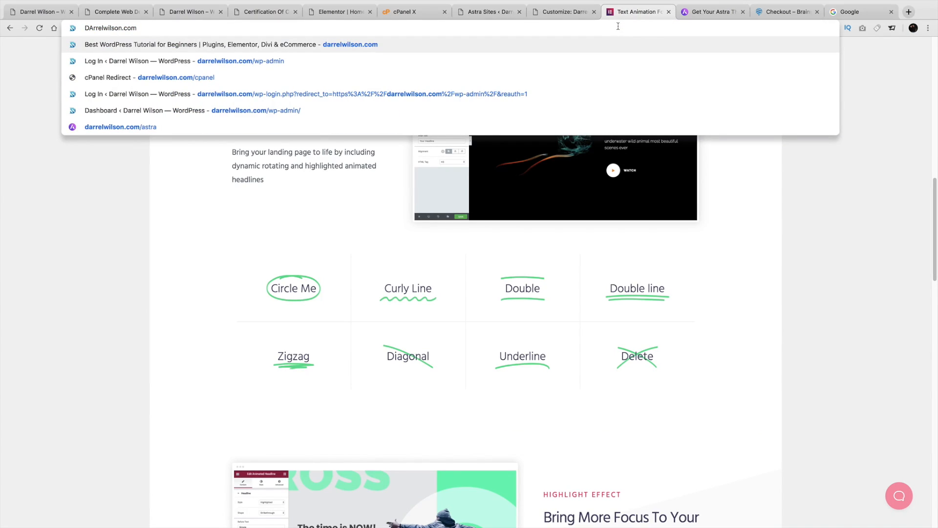
pyautogui.write('/FIVERR')
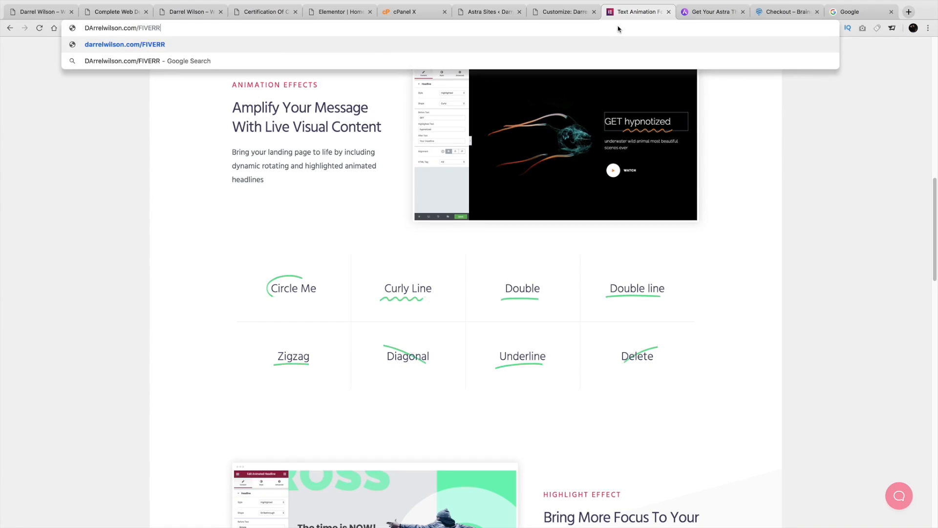
pyautogui.press('Return')
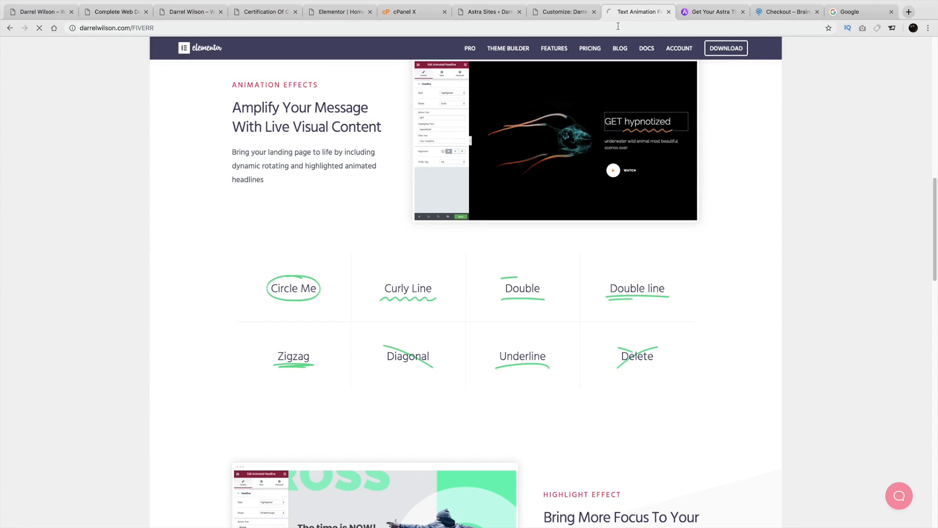
# Load fiverr.com directly in the same browser tab
pyautogui.click(137, 28)
pyautogui.write('f')
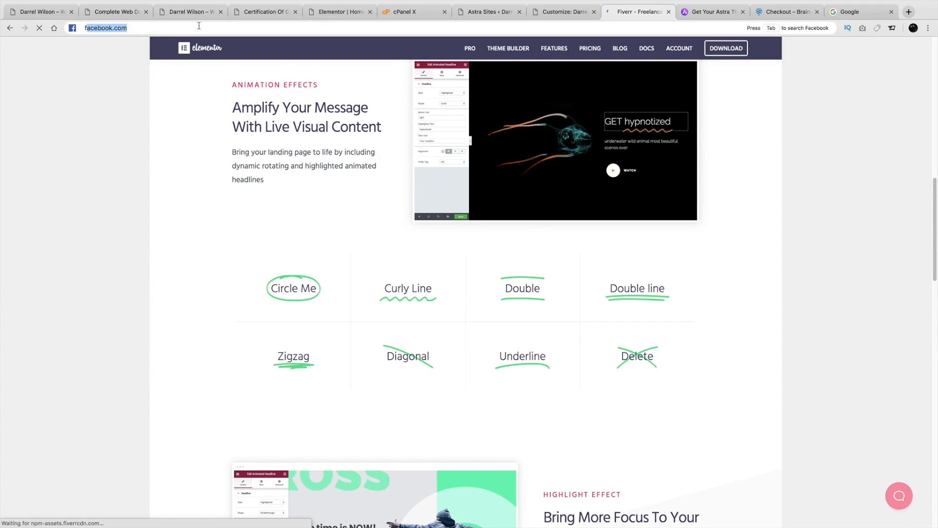
pyautogui.write('iverr')
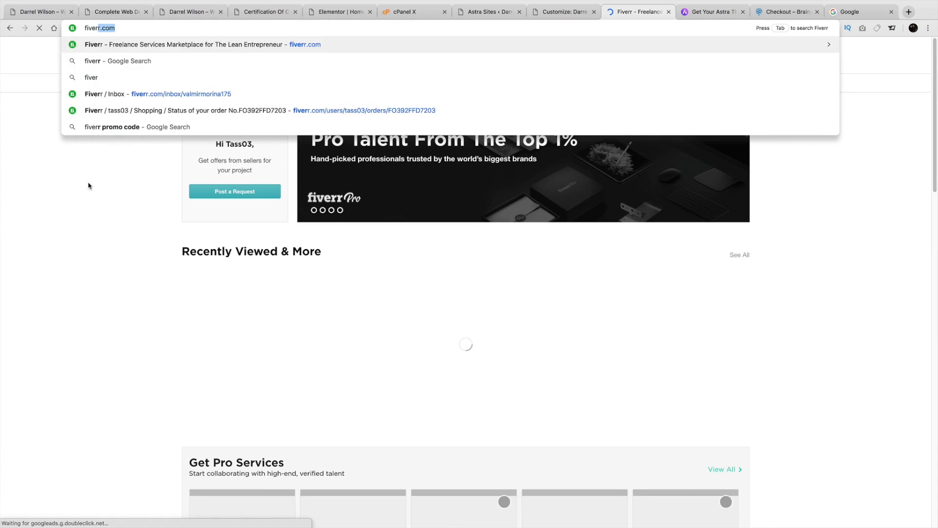
pyautogui.press('Return')
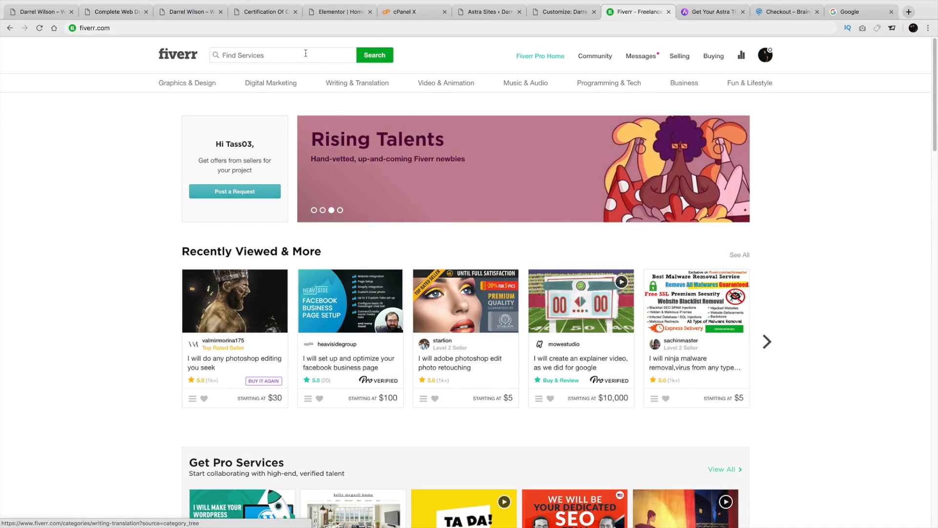
# Search Fiverr for LOGO and look through the Programming & Tech, Writing & Translation and Digital Marketing categories
pyautogui.click(306, 54)
pyautogui.click(277, 112)
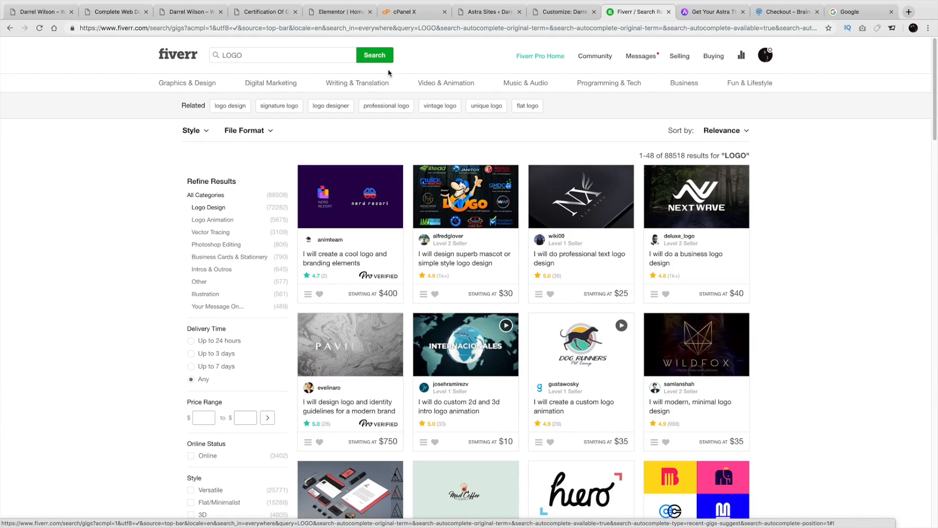
pyautogui.moveTo(602, 84)
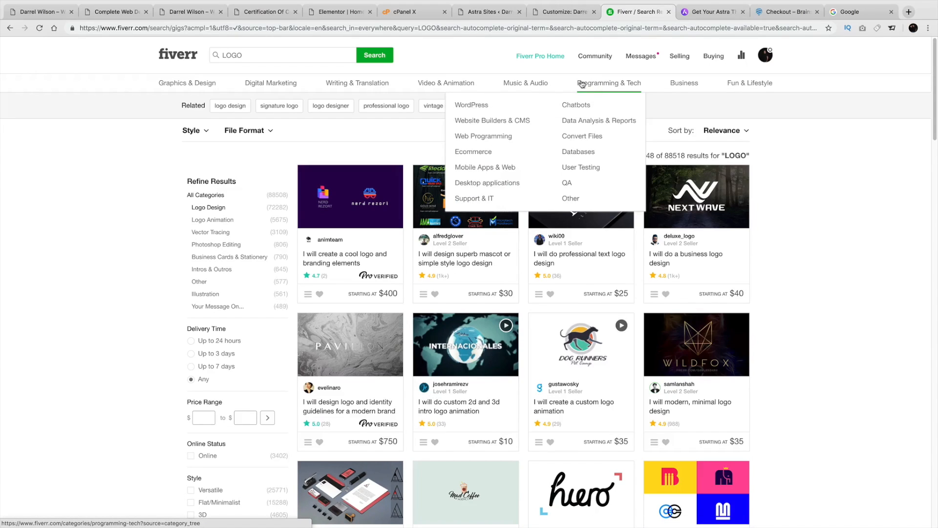
pyautogui.moveTo(364, 85)
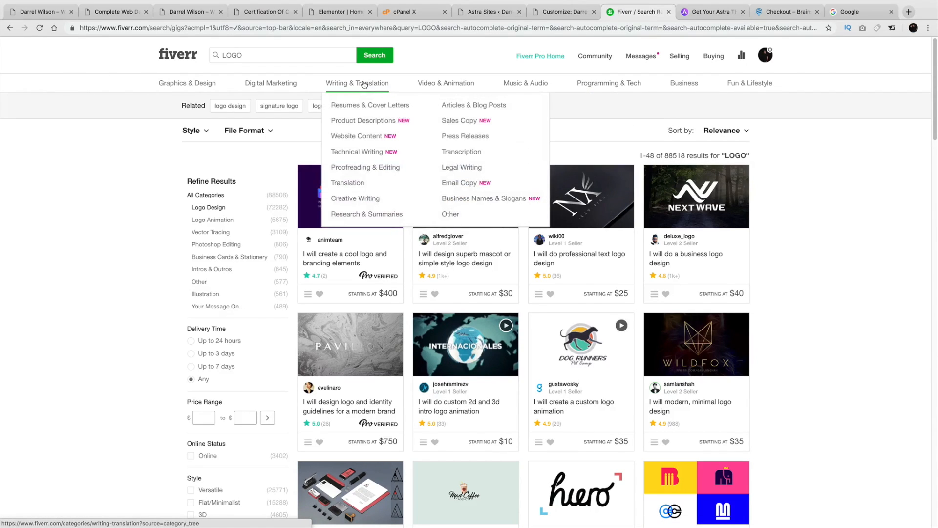
pyautogui.moveTo(278, 86)
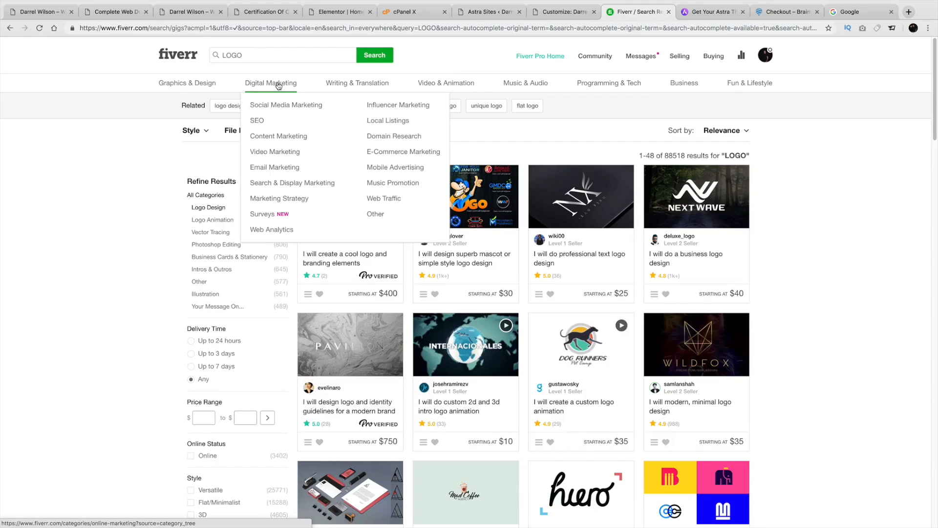
# Browse the logo gigs, open the $10 "I will design modern, professional logo for you" gig, and view its second sample image
pyautogui.scroll(-5, 577, 303)
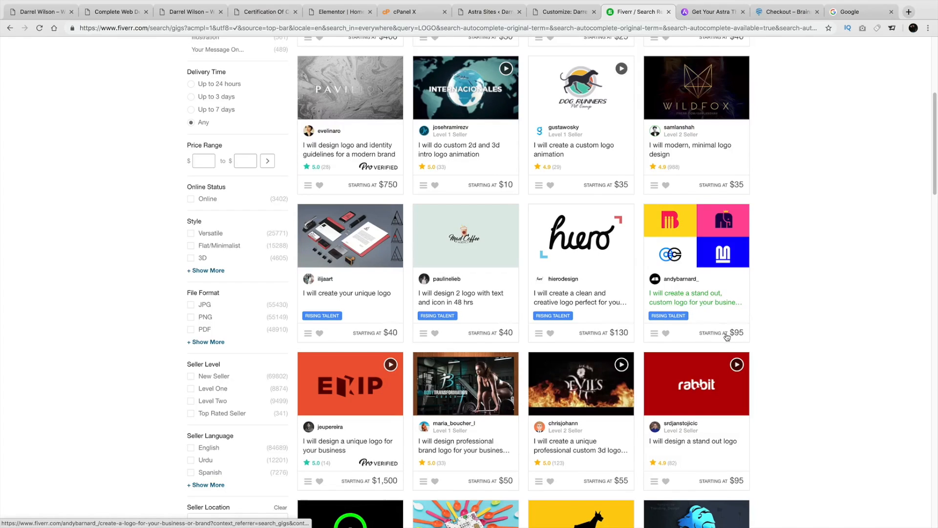
pyautogui.scroll(-3, 462, 306)
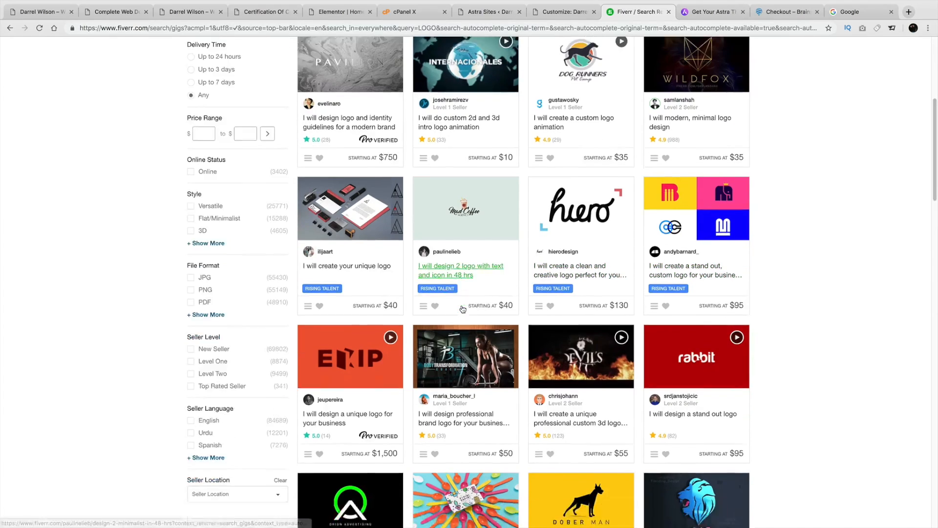
pyautogui.scroll(-5, 462, 308)
pyautogui.scroll(-2, 467, 396)
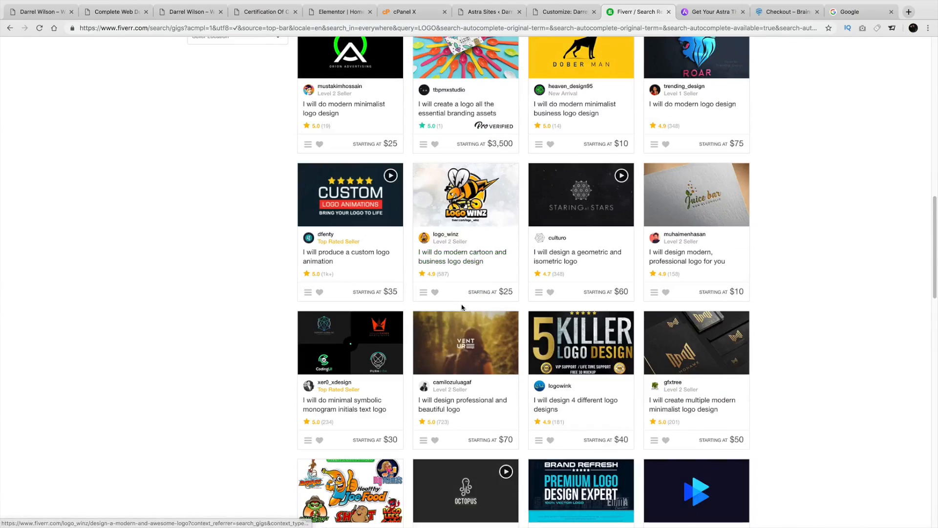
pyautogui.click(702, 264)
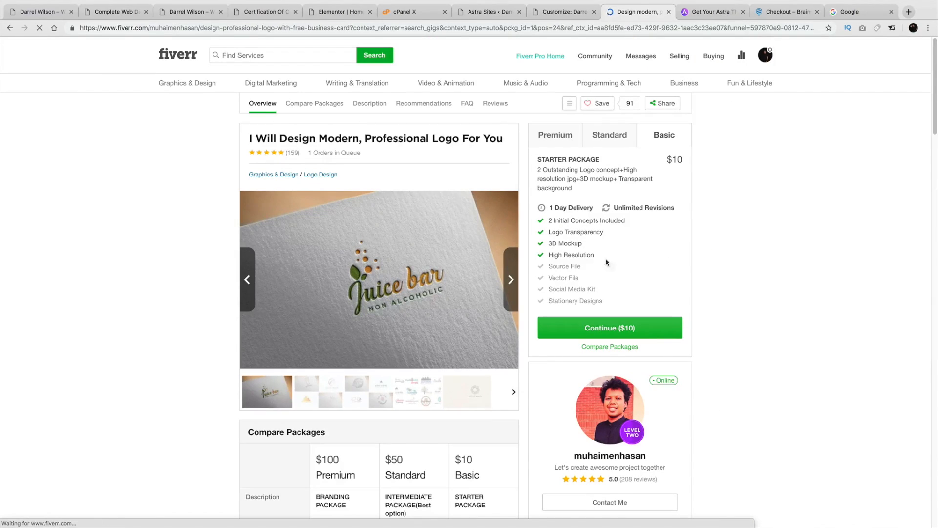
pyautogui.click(336, 397)
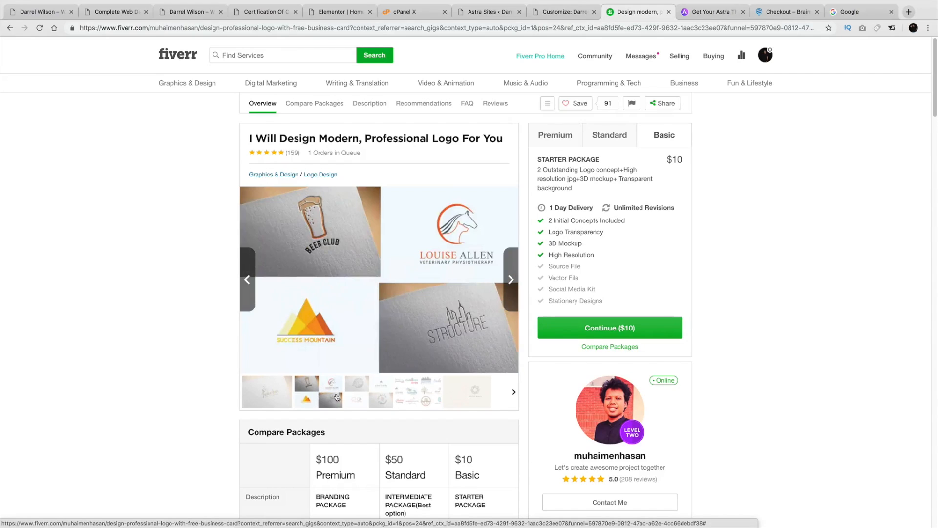
# View the third and fourth sample images of the logo gig and page back and forth through its gallery
pyautogui.click(365, 395)
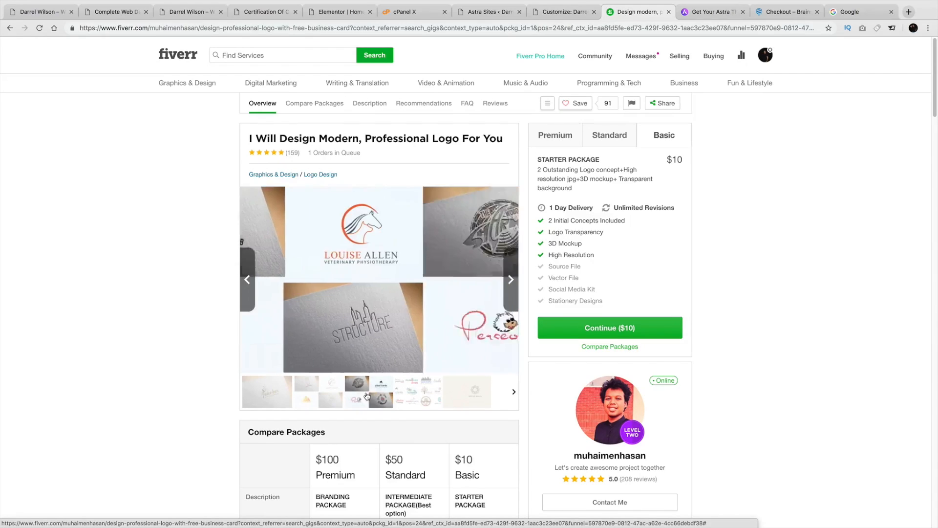
pyautogui.click(412, 395)
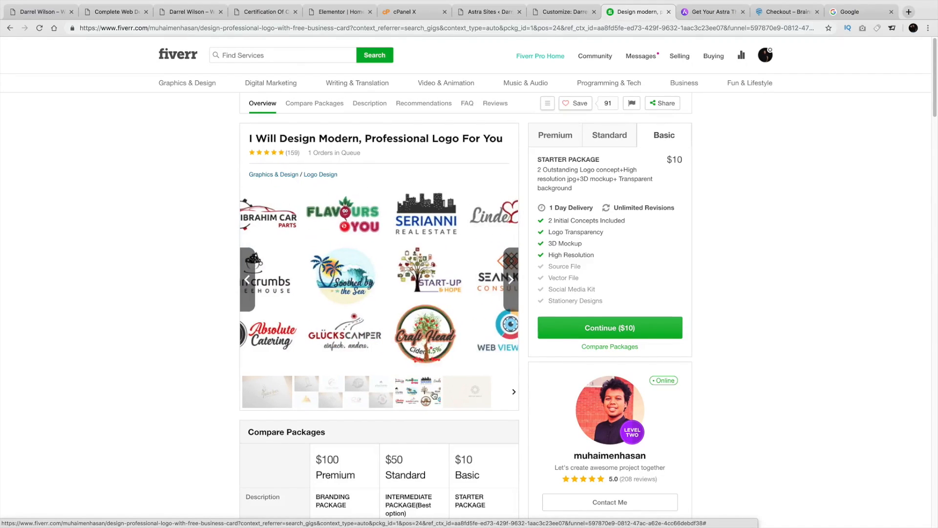
pyautogui.click(511, 279)
pyautogui.click(247, 282)
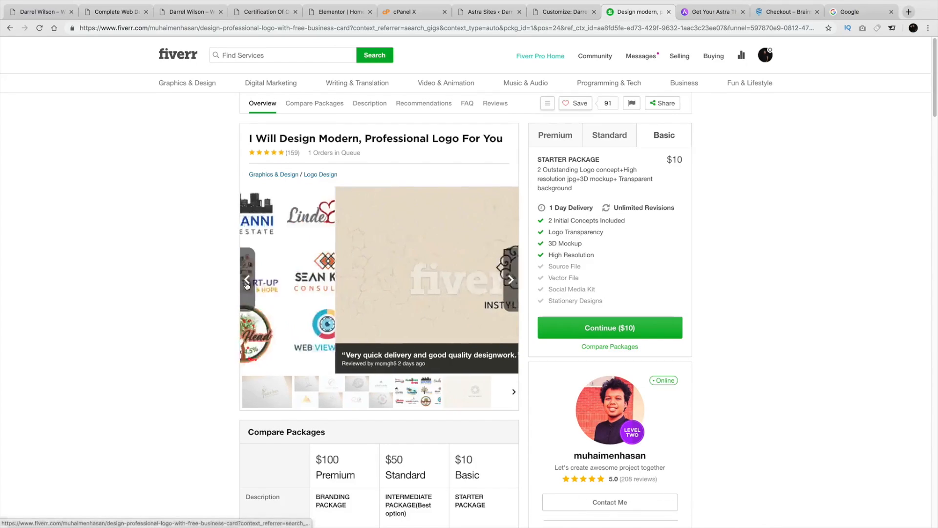
pyautogui.click(247, 282)
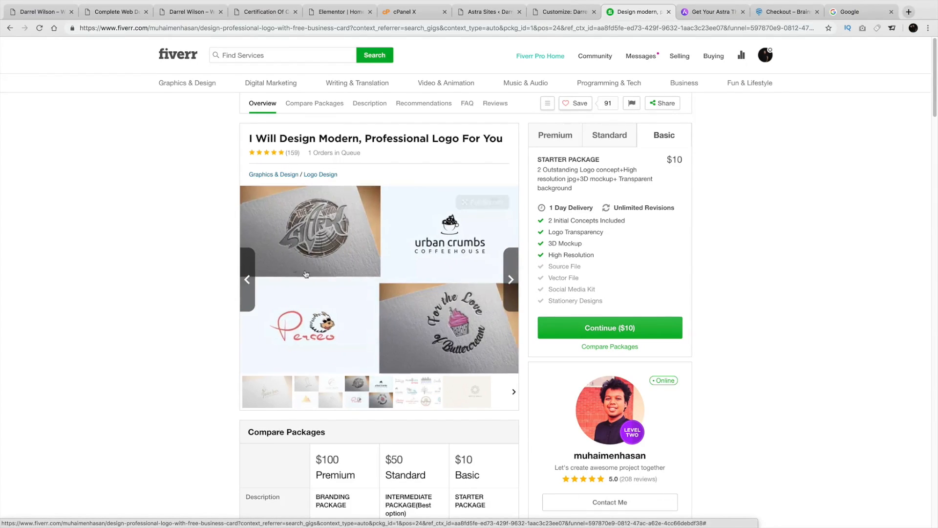
# Return to the LOGO search results, look through the listed gigs, and open page 2 of the results
pyautogui.click(10, 28)
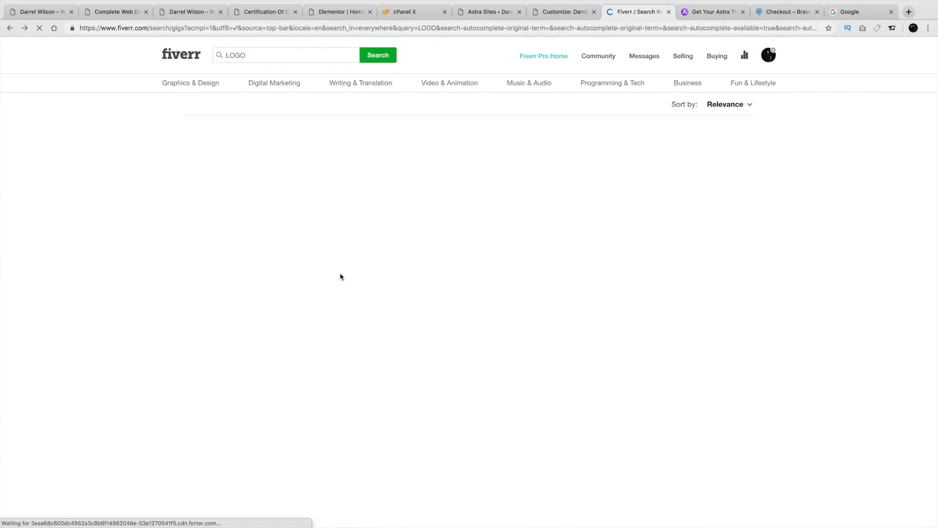
pyautogui.scroll(-5, 340, 277)
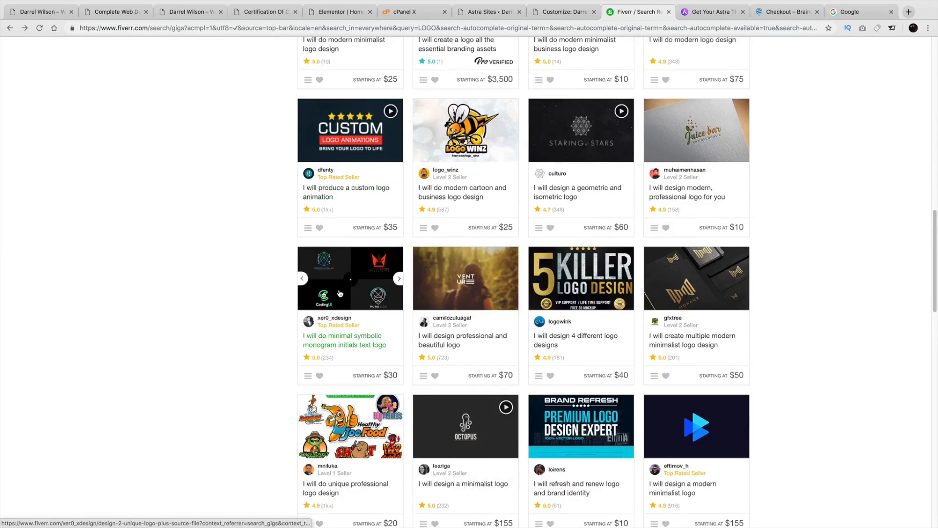
pyautogui.scroll(-10, 340, 277)
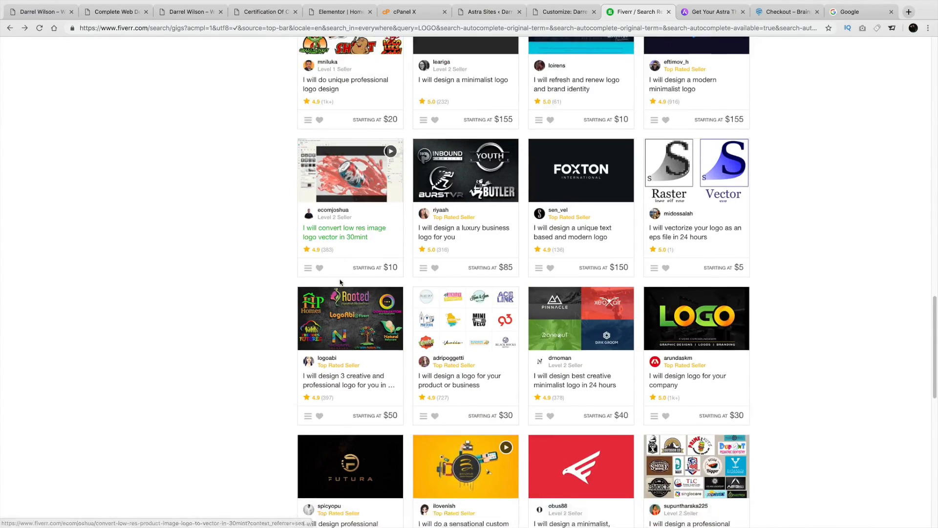
pyautogui.scroll(-2, 341, 286)
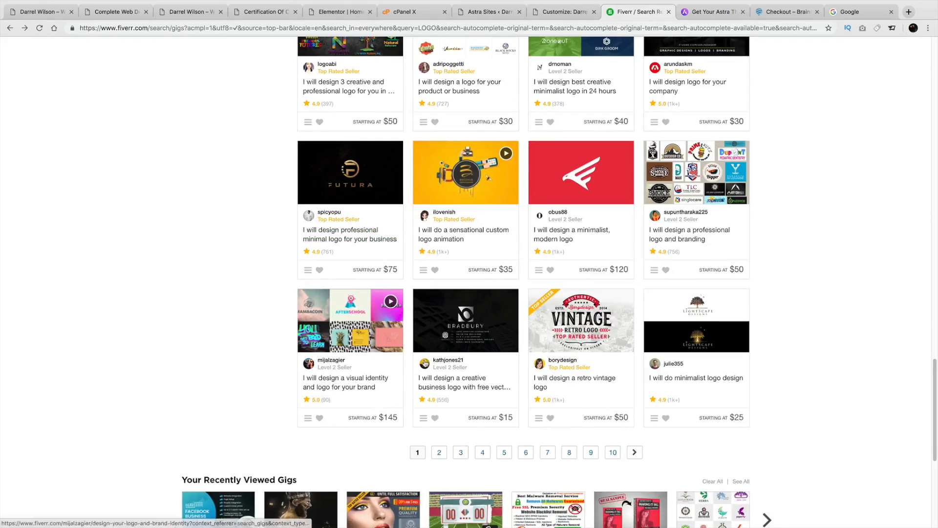
pyautogui.click(439, 452)
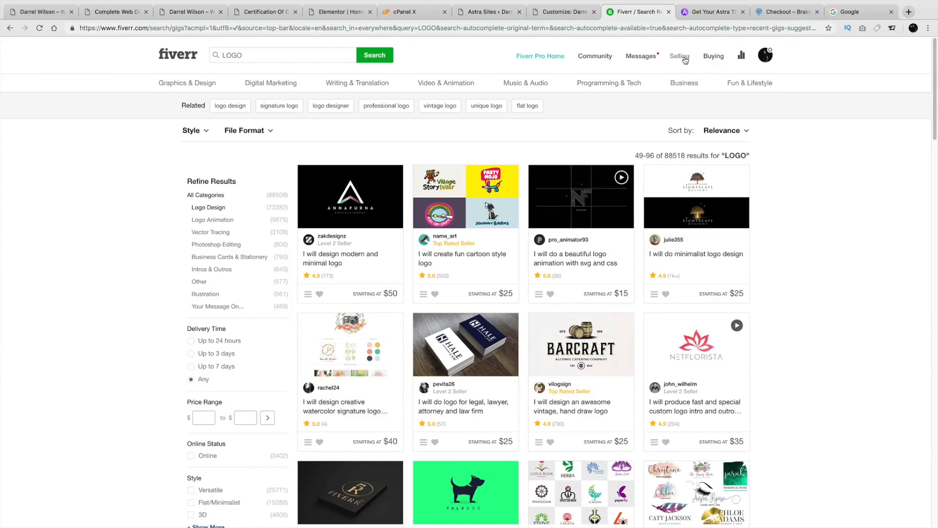
# Review past order notifications under Messages, and preview the next sample image of the legal, lawyer, attorney and law firm logo gig
pyautogui.moveTo(638, 58)
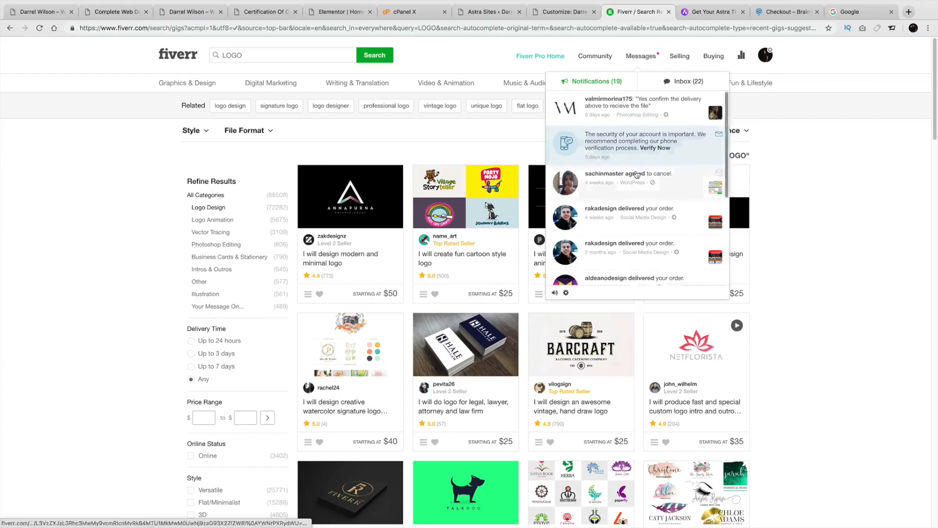
pyautogui.scroll(-5, 636, 187)
pyautogui.scroll(1, 636, 186)
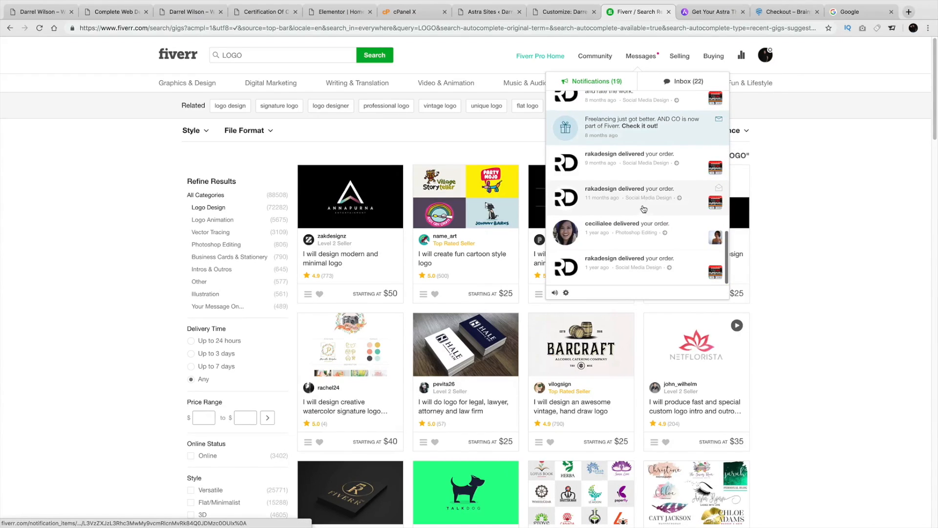
pyautogui.scroll(10, 636, 201)
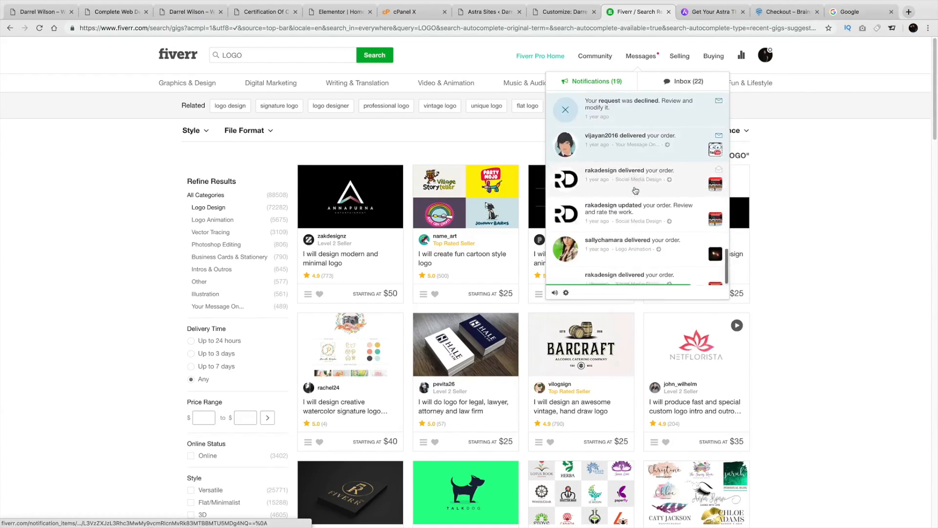
pyautogui.click(2, 252)
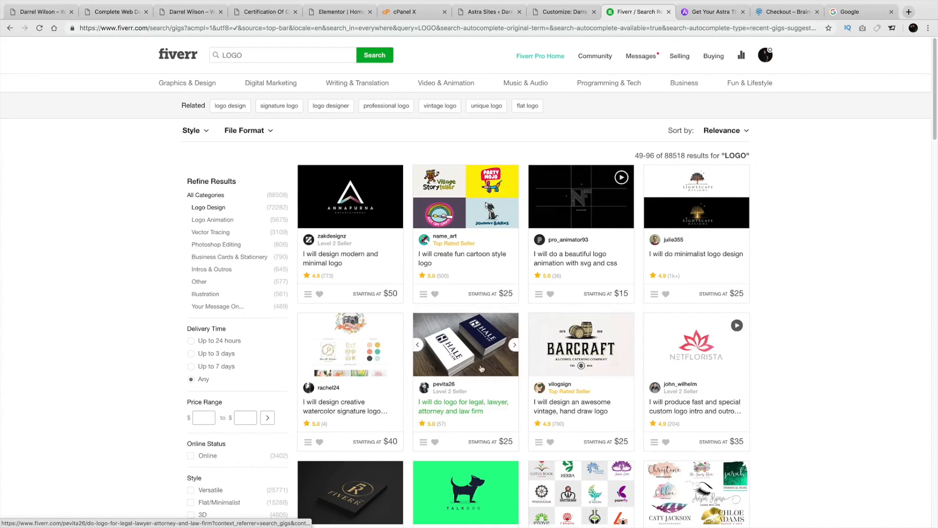
pyautogui.click(514, 346)
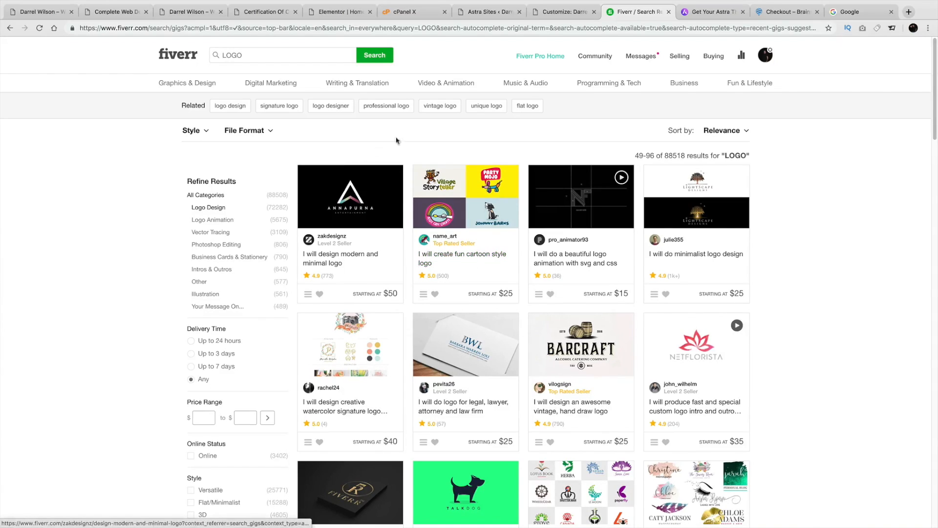
# Open the Fiverr home page and examine the Recently Viewed, Get Pro Services and Similar To Items You've Viewed gigs
pyautogui.click(178, 56)
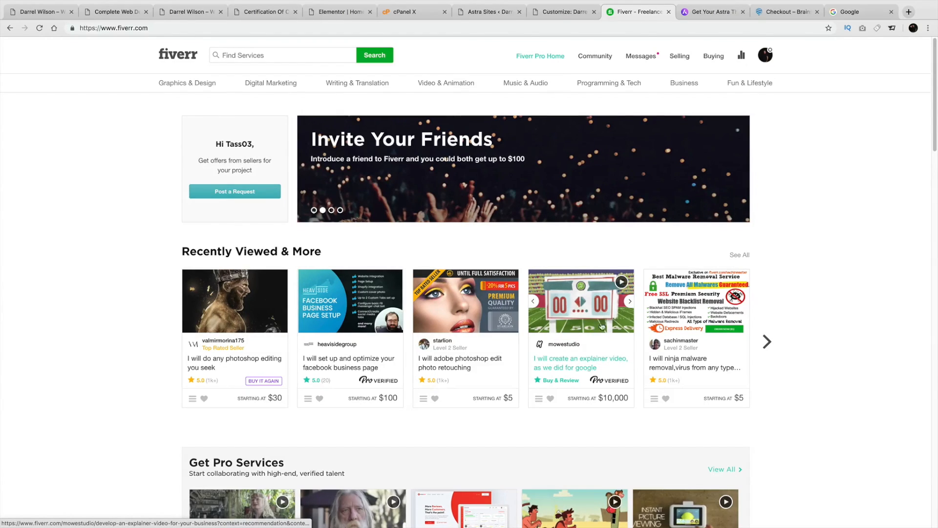
pyautogui.scroll(-2, 462, 308)
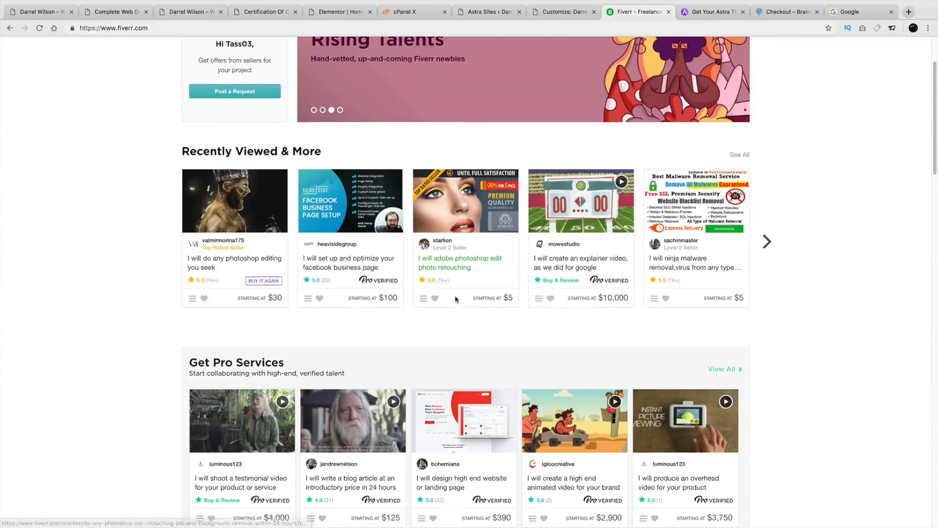
pyautogui.scroll(-1, 455, 299)
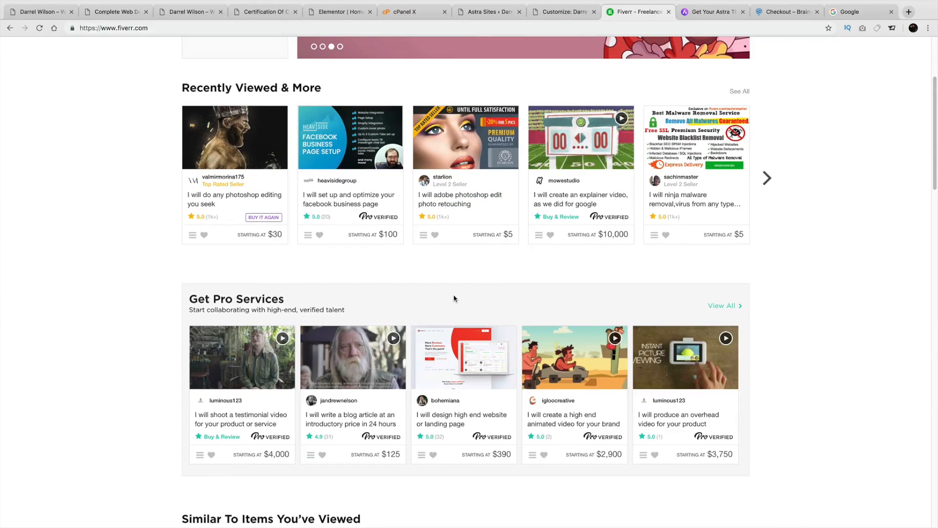
pyautogui.scroll(-1, 454, 299)
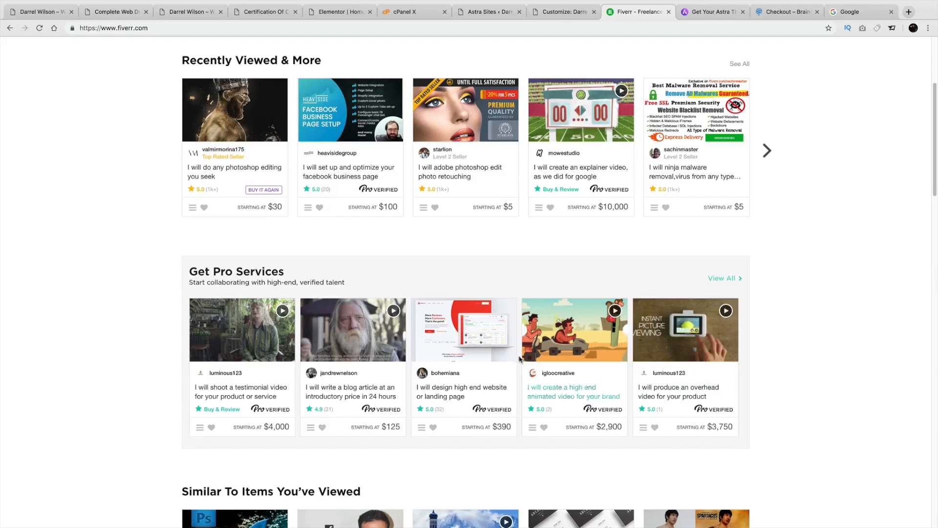
pyautogui.scroll(-2, 520, 359)
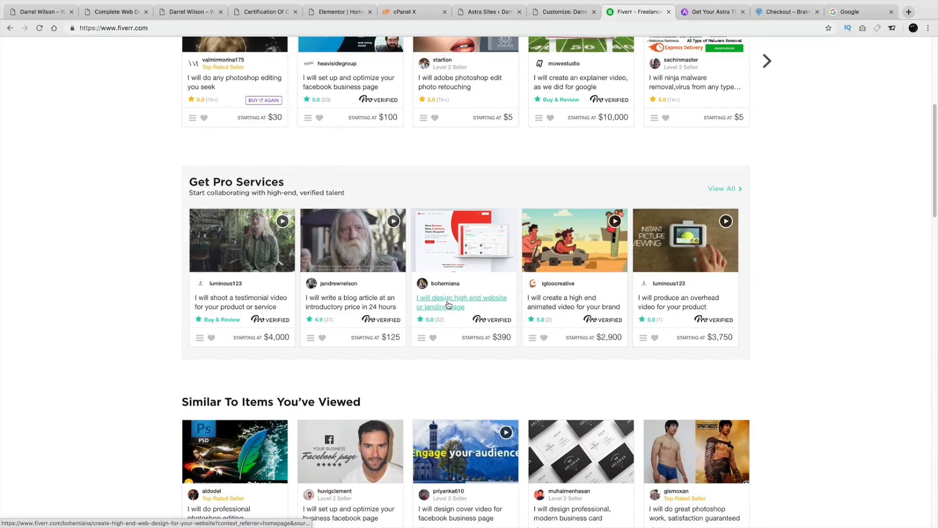
pyautogui.scroll(-2, 448, 304)
pyautogui.scroll(-2, 386, 254)
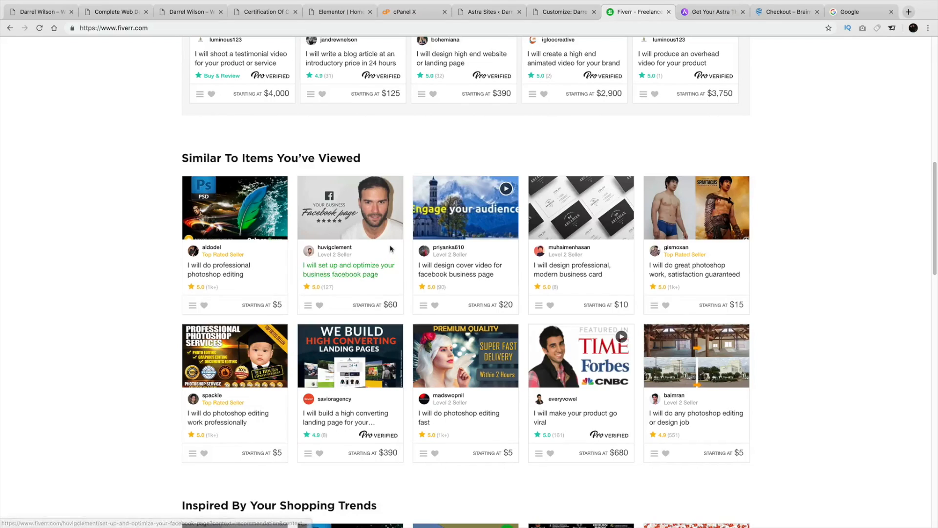
pyautogui.scroll(-1, 389, 248)
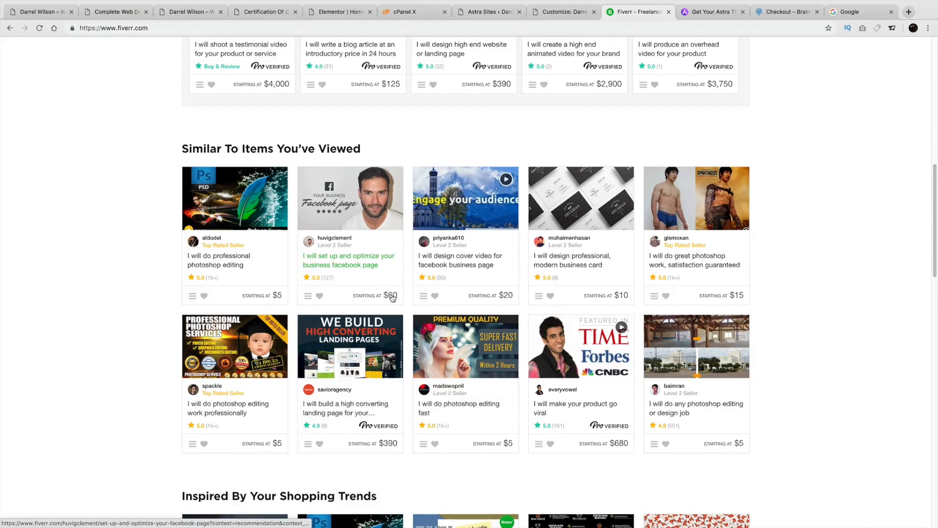
pyautogui.scroll(-1, 489, 338)
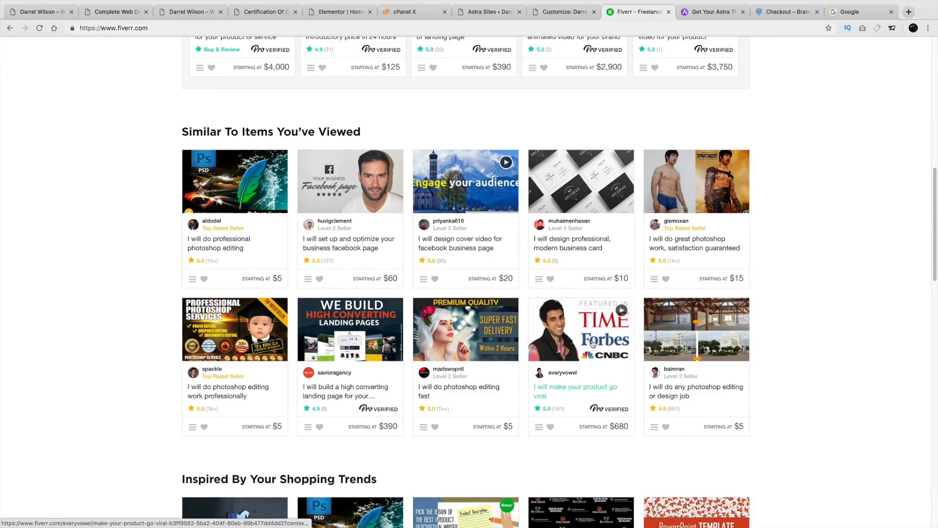
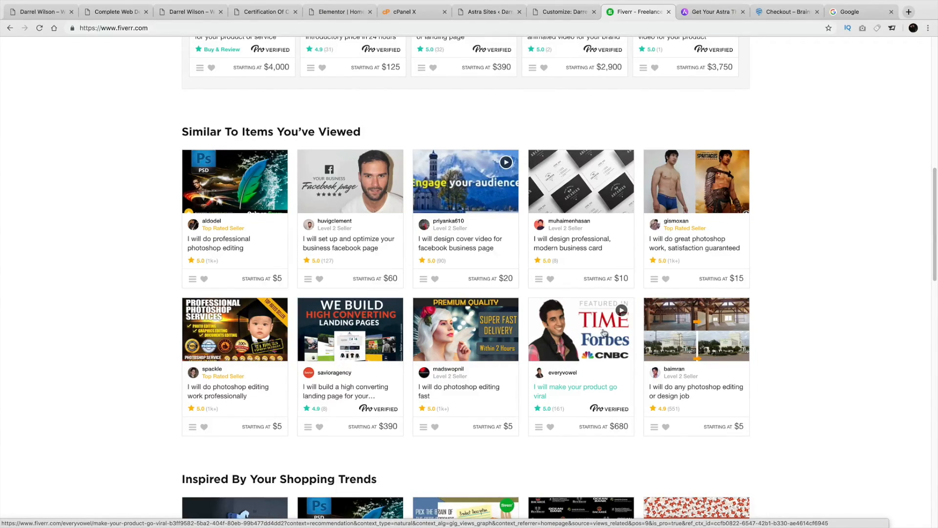
pyautogui.scroll(6, 617, 359)
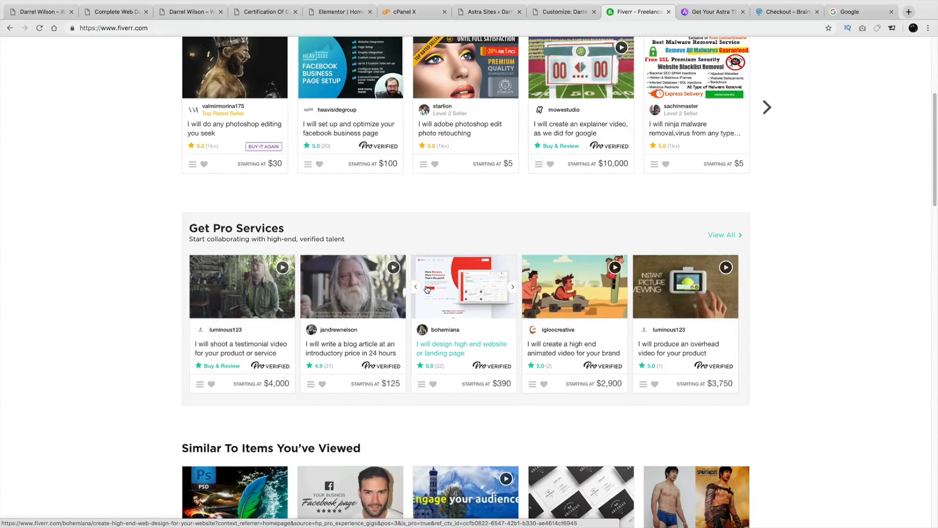
pyautogui.scroll(-5, 427, 289)
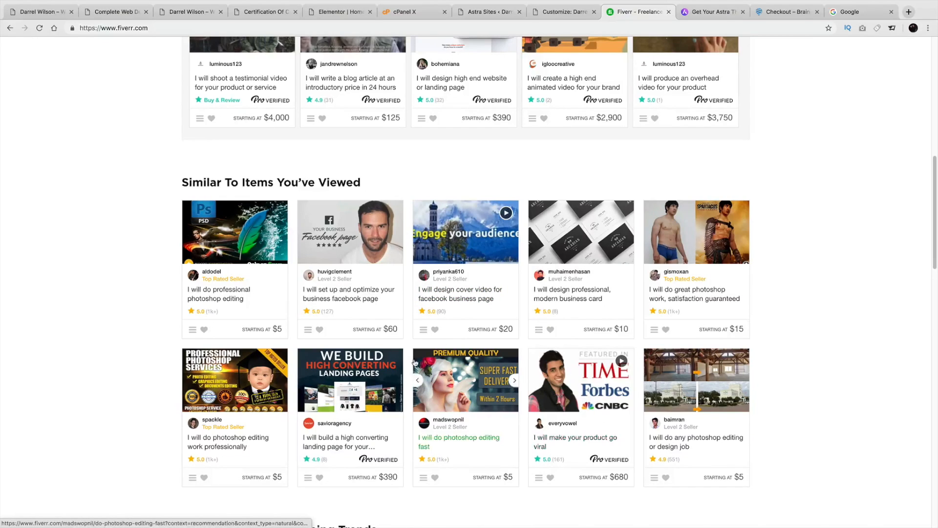
pyautogui.scroll(10, 415, 362)
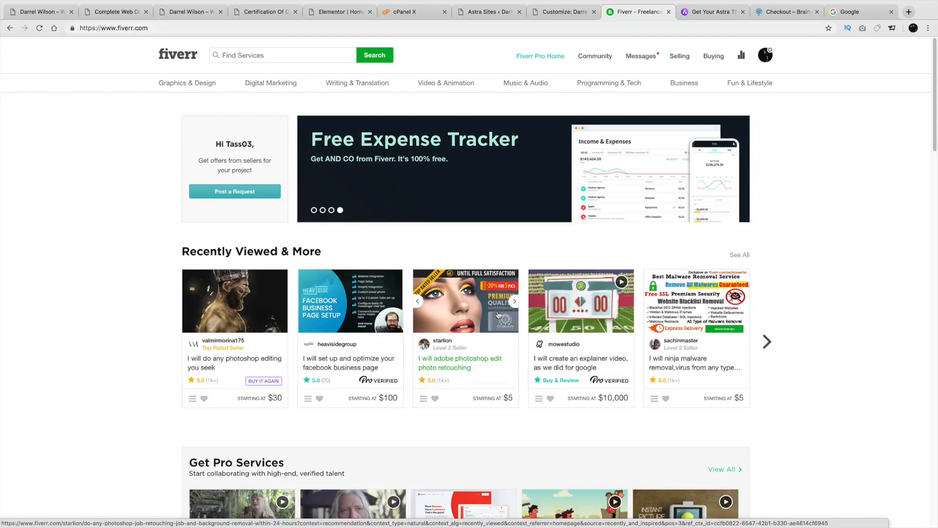
# Switch back to the WordPress customizer and open the Primary Header layout settings
pyautogui.click(550, 12)
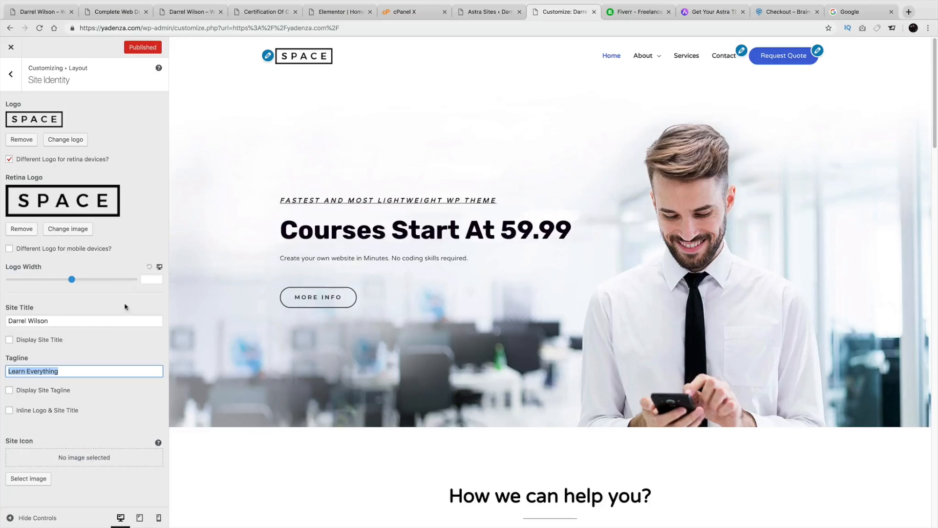
pyautogui.click(10, 74)
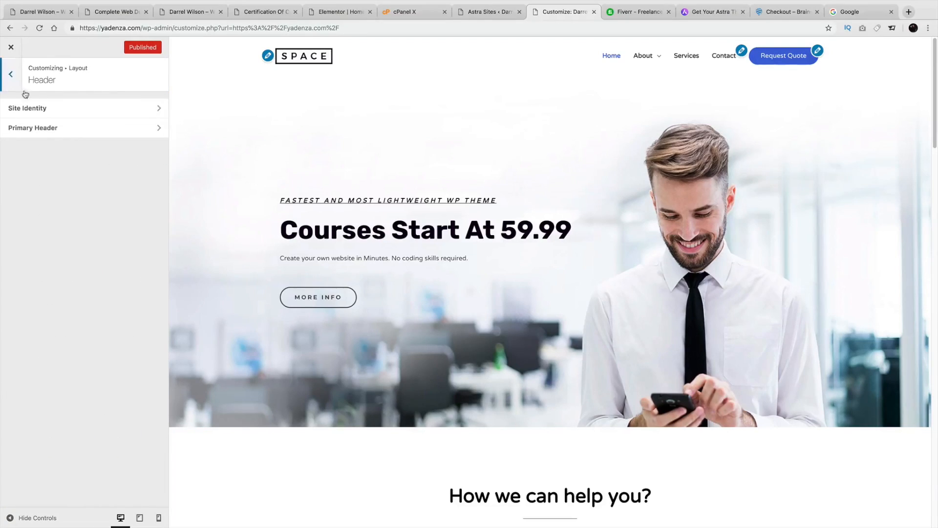
pyautogui.click(50, 131)
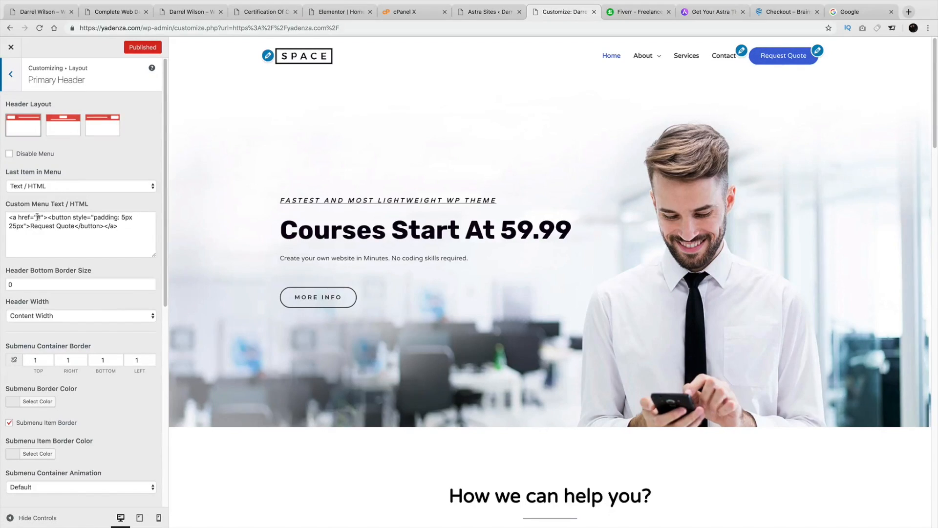
pyautogui.click(40, 218)
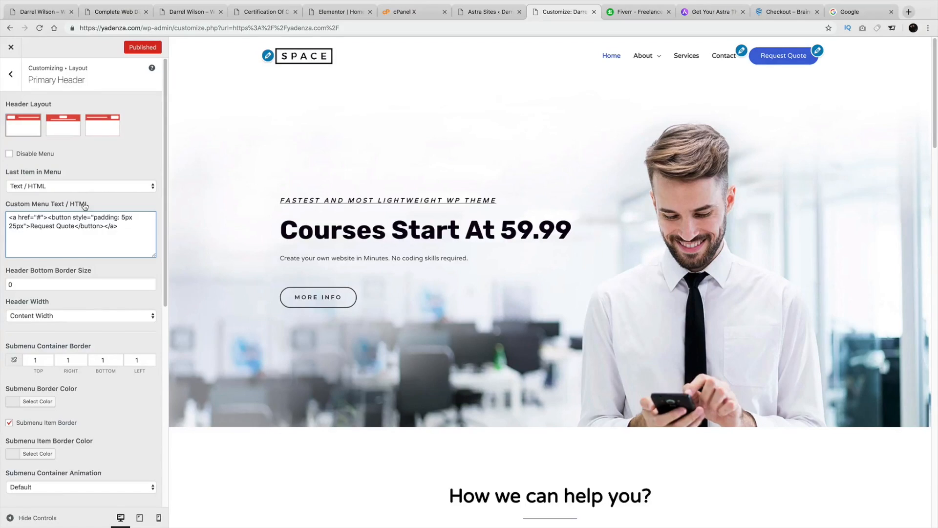
pyautogui.press('BackSpace')
pyautogui.write('https:')
pyautogui.write('//www.darelwilson')
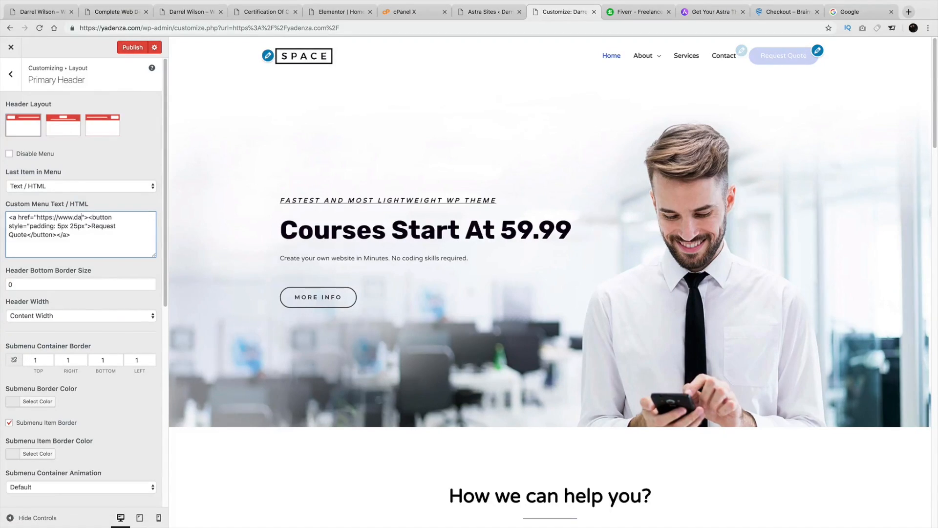
pyautogui.press('BackSpace')
pyautogui.press('BackSpace')
pyautogui.press('BackSpace')
pyautogui.press('BackSpace')
pyautogui.press('BackSpace')
pyautogui.press('BackSpace')
pyautogui.press('BackSpace')
pyautogui.press('BackSpace')
pyautogui.write('relwilson.com')
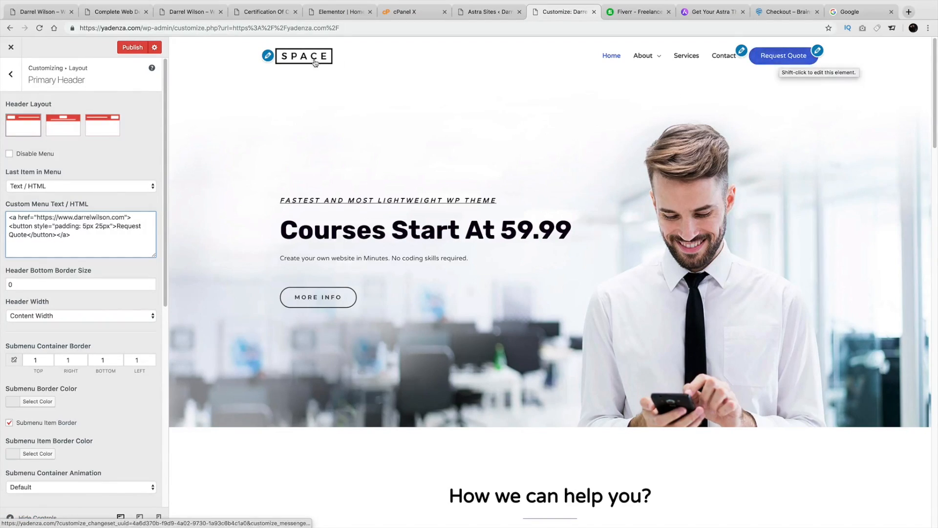
pyautogui.click(132, 47)
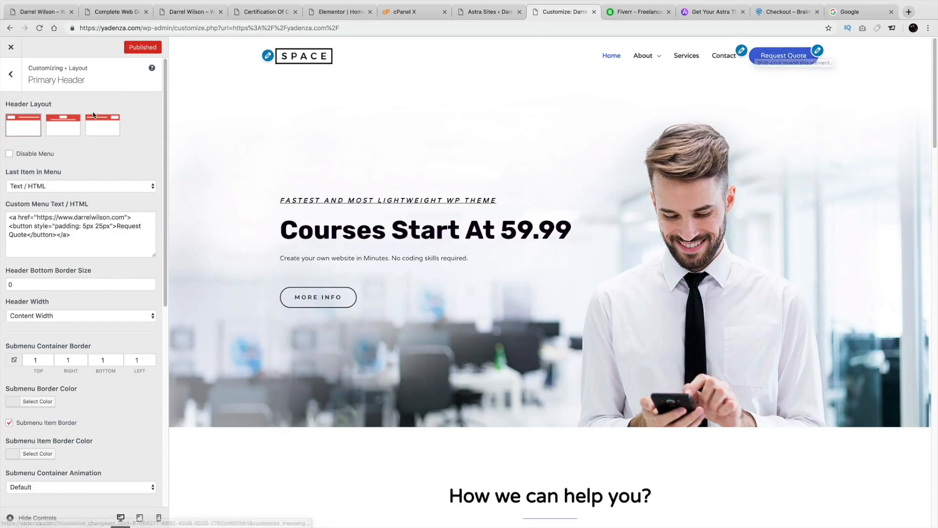
# Try the centered-logo and right-logo header layouts, restore the left-logo layout, and look over the mobile header options
pyautogui.click(69, 126)
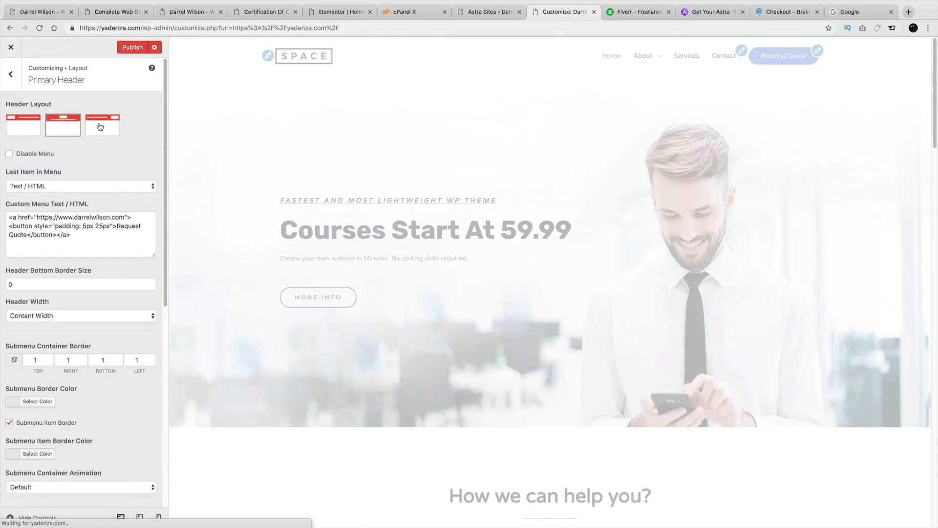
pyautogui.click(107, 127)
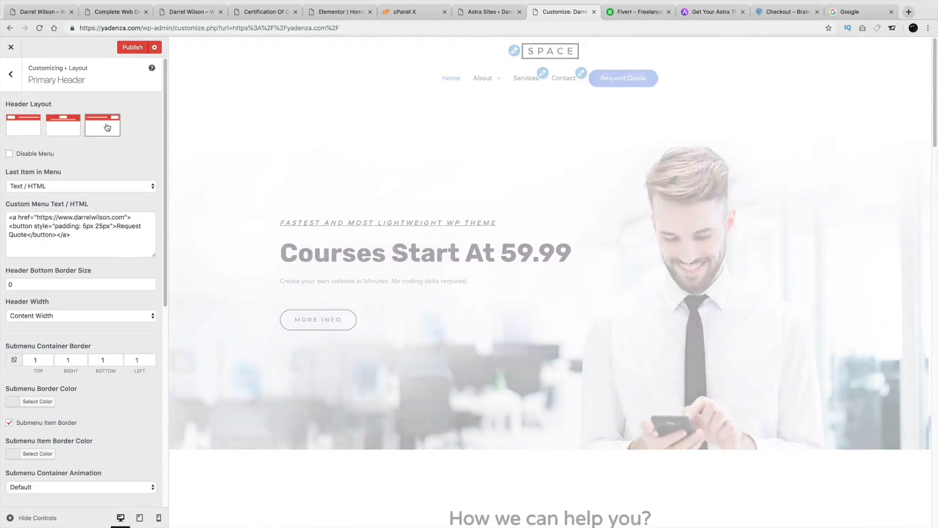
pyautogui.click(28, 127)
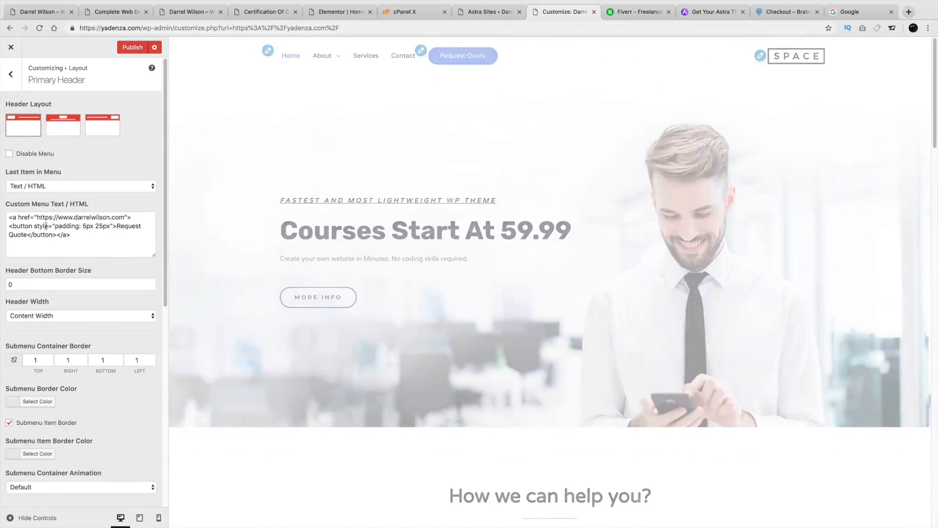
pyautogui.scroll(-6, 51, 307)
pyautogui.scroll(-3, 51, 307)
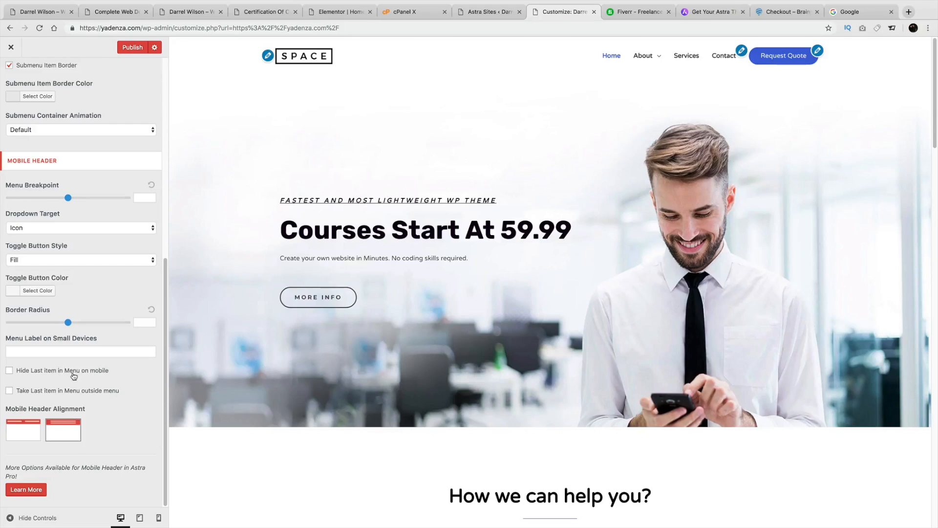
pyautogui.scroll(15, 82, 342)
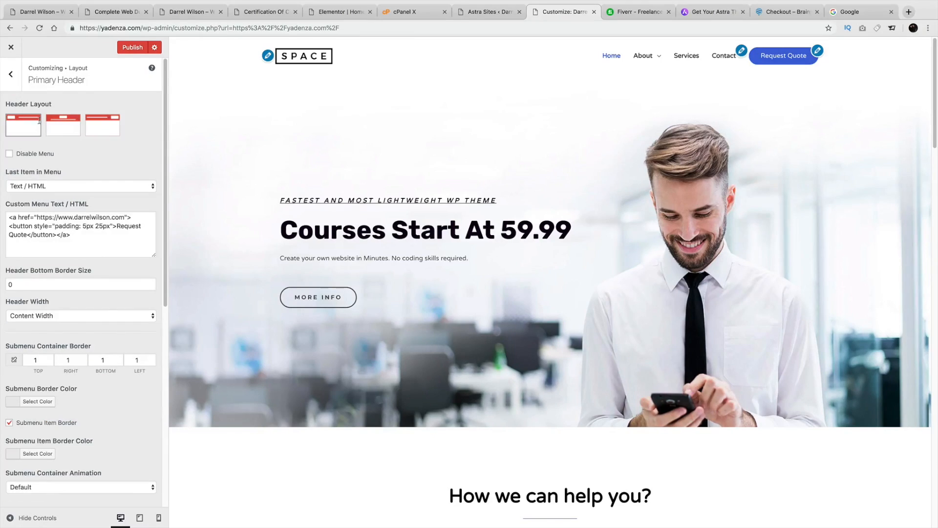
# Review the Blog and Sidebar sections of the Layout settings
pyautogui.click(15, 80)
pyautogui.click(11, 72)
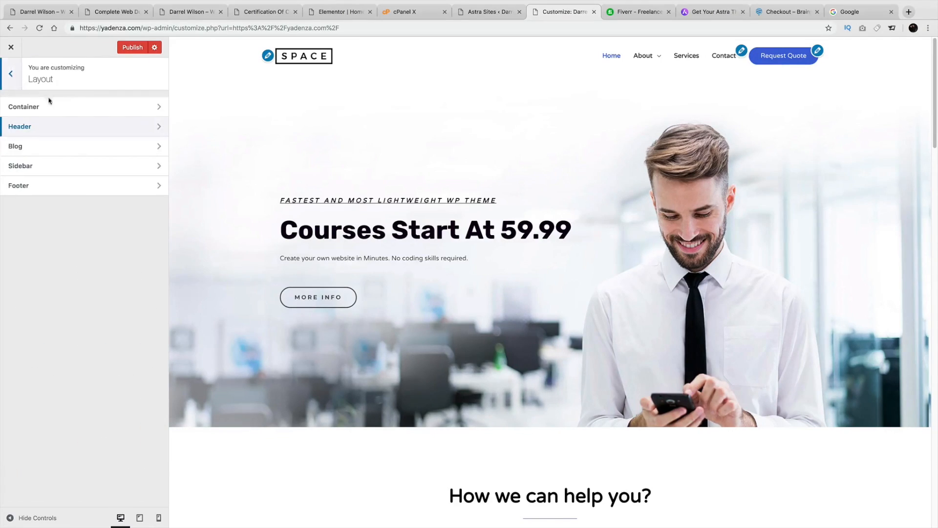
pyautogui.click(49, 146)
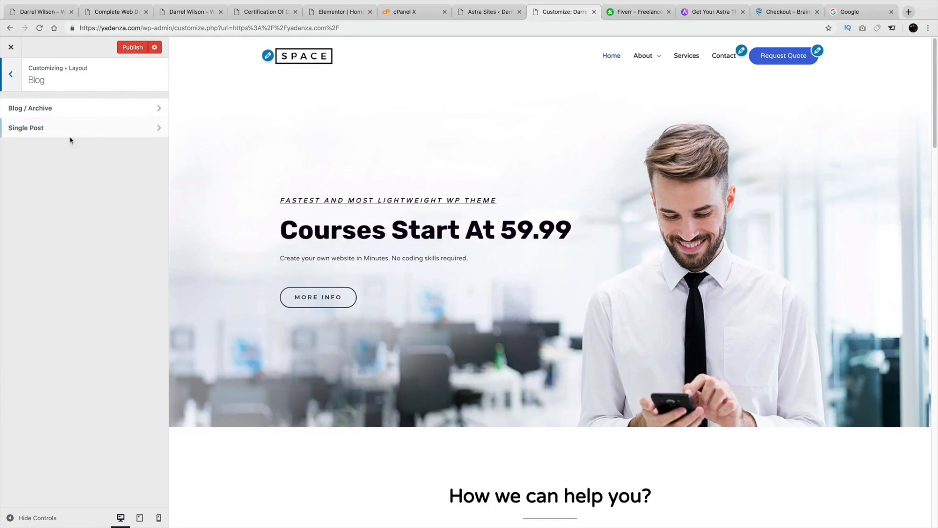
pyautogui.click(10, 77)
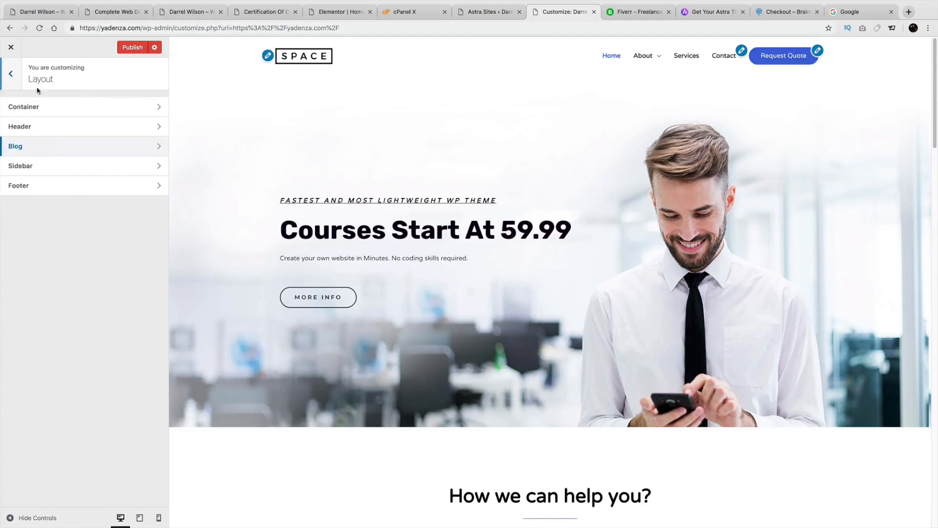
pyautogui.click(45, 166)
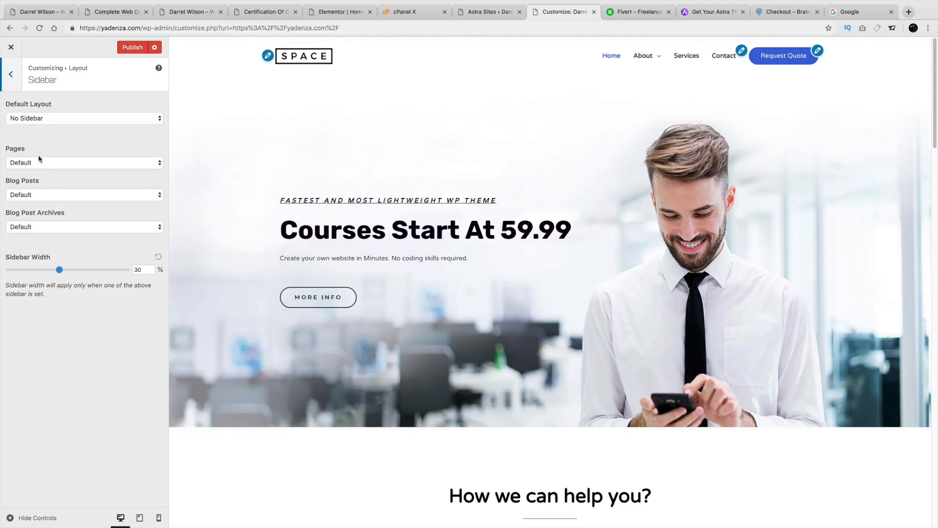
pyautogui.click(9, 77)
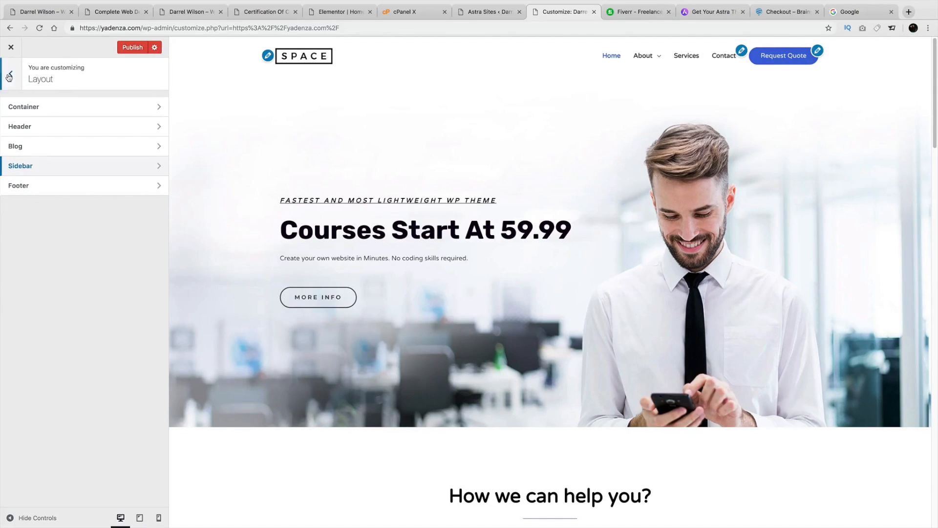
# Open the Footer Widgets settings, try disabling the widgets, and restore the four-column layout
pyautogui.click(49, 189)
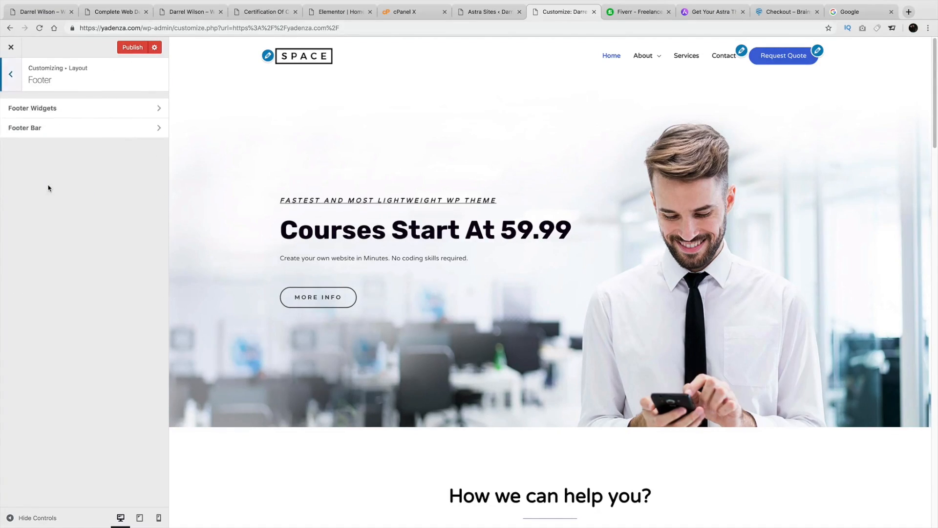
pyautogui.scroll(-10, 227, 263)
pyautogui.scroll(-20, 230, 260)
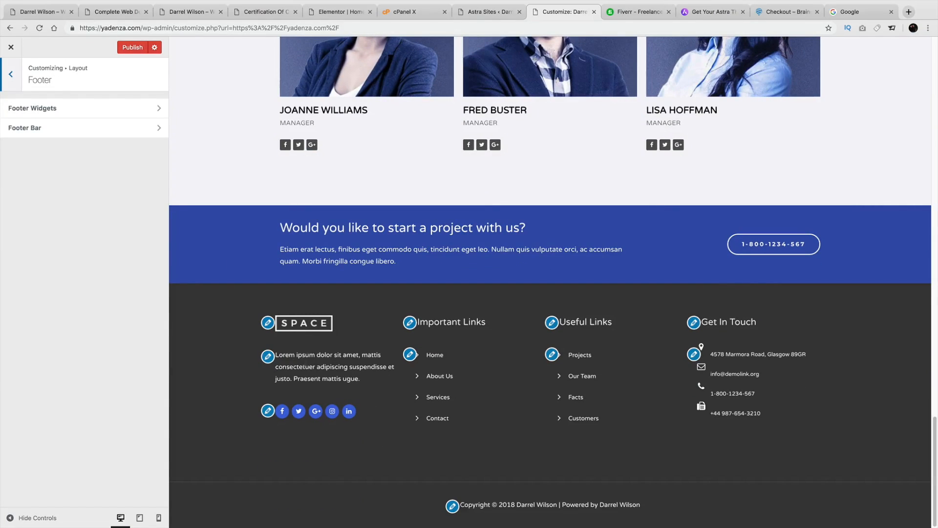
pyautogui.click(63, 109)
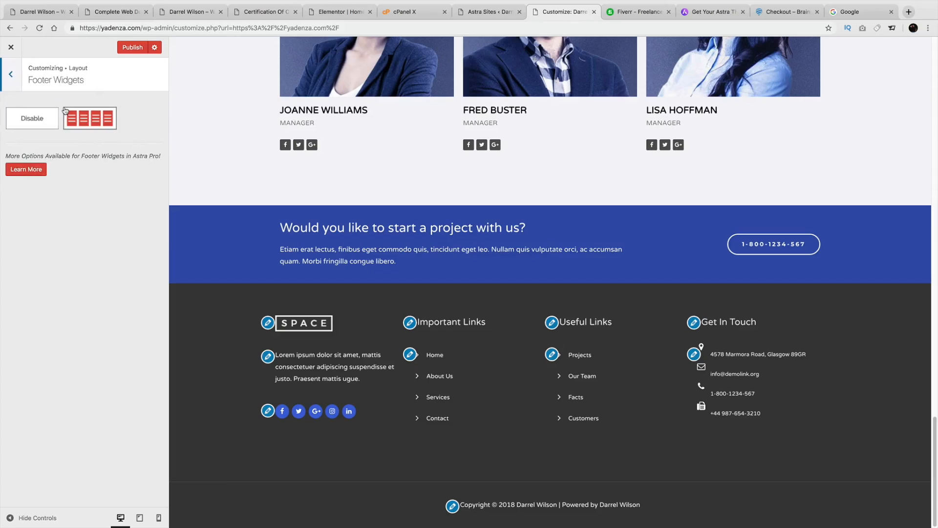
pyautogui.click(34, 117)
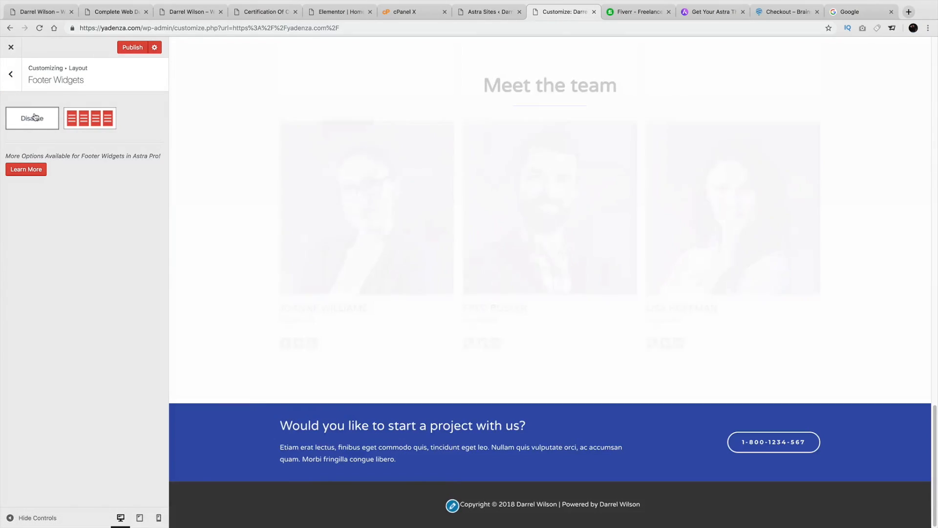
pyautogui.click(103, 111)
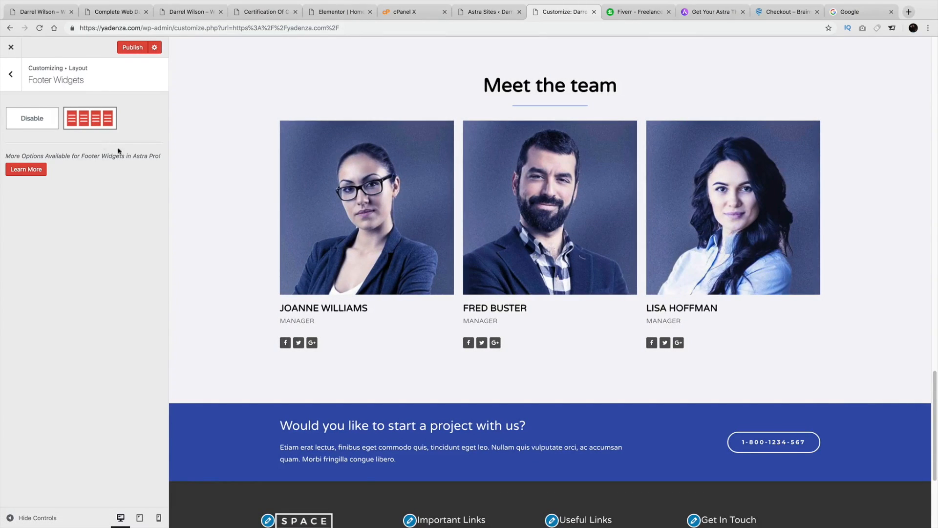
pyautogui.scroll(-4, 231, 241)
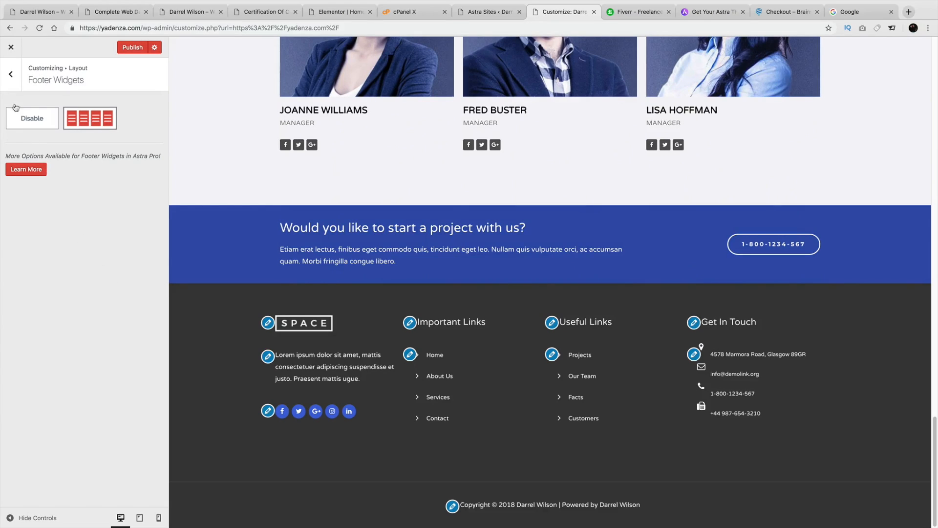
# Try the two-column Footer Bar layout and switch back to the centered layout
pyautogui.click(11, 74)
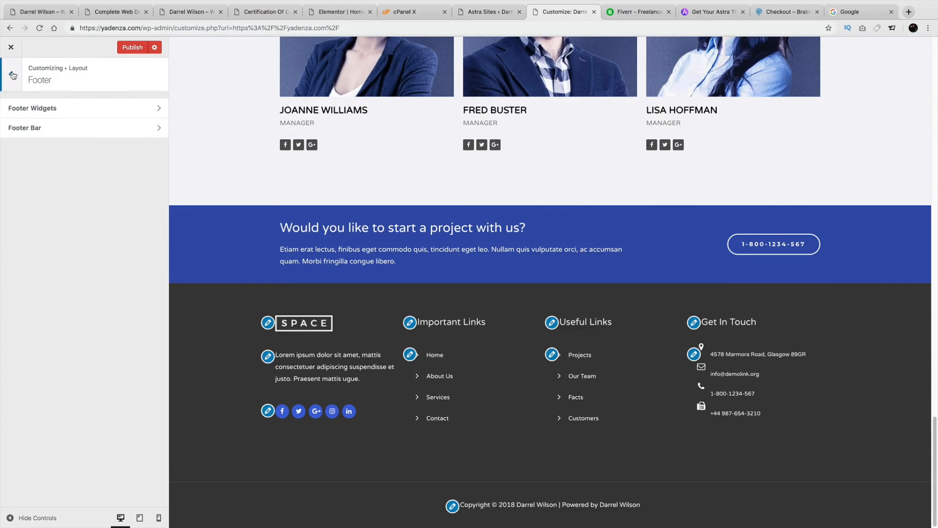
pyautogui.click(39, 127)
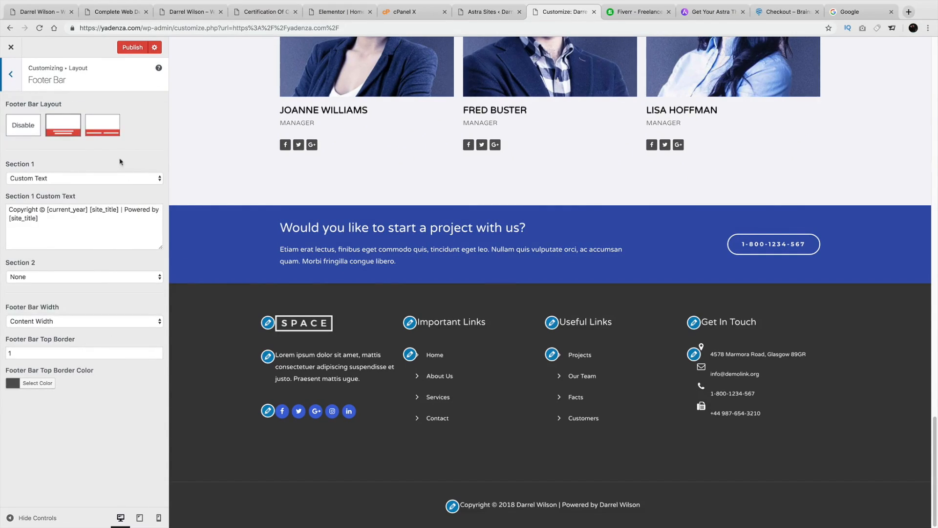
pyautogui.click(102, 128)
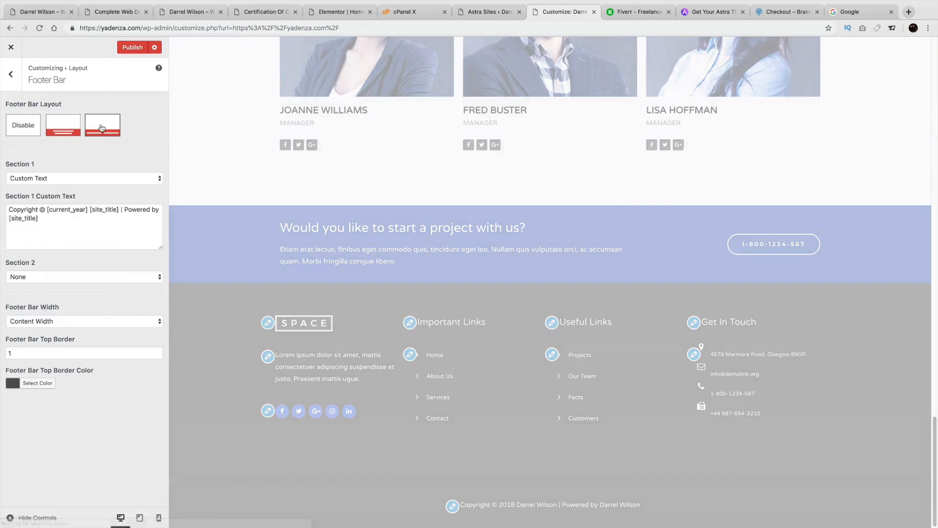
pyautogui.click(63, 126)
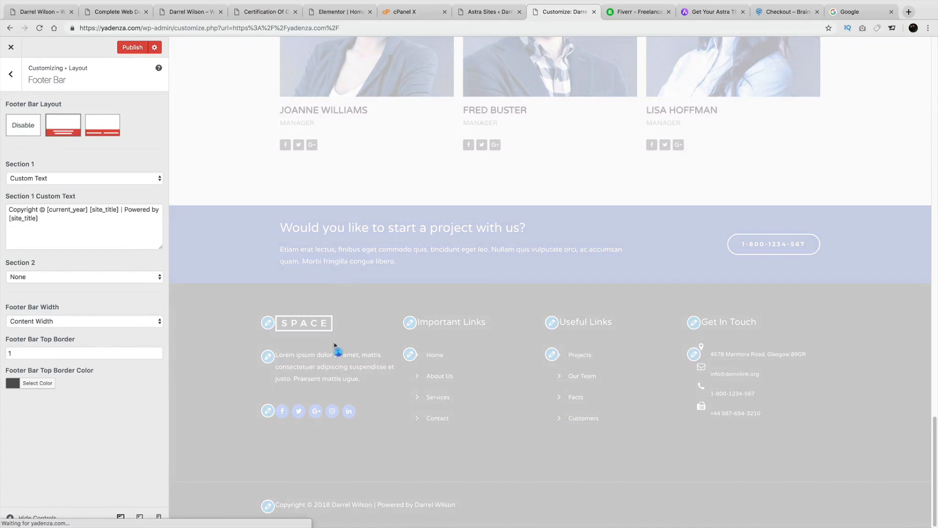
# Open the footer's Important Links text widget, try the sample text "dfgdfgfg" in its body, and delete it
pyautogui.click(412, 323)
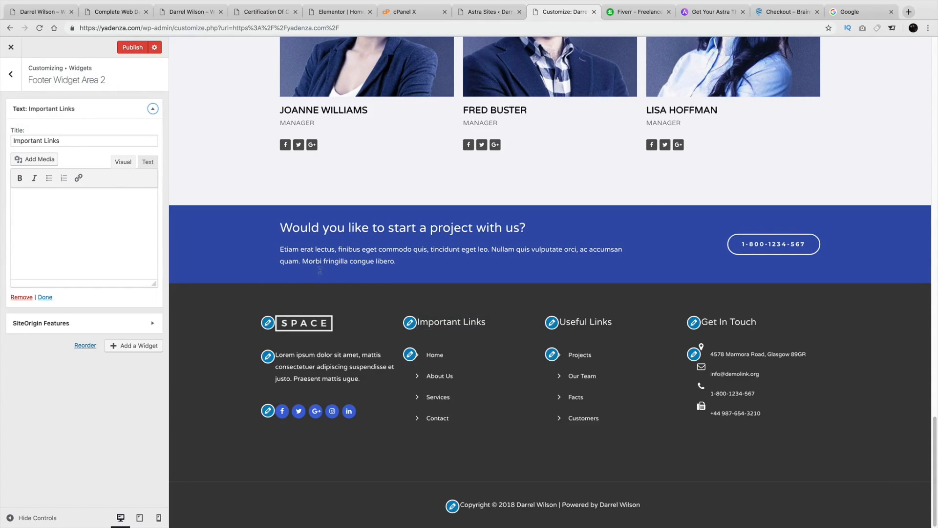
pyautogui.click(82, 141)
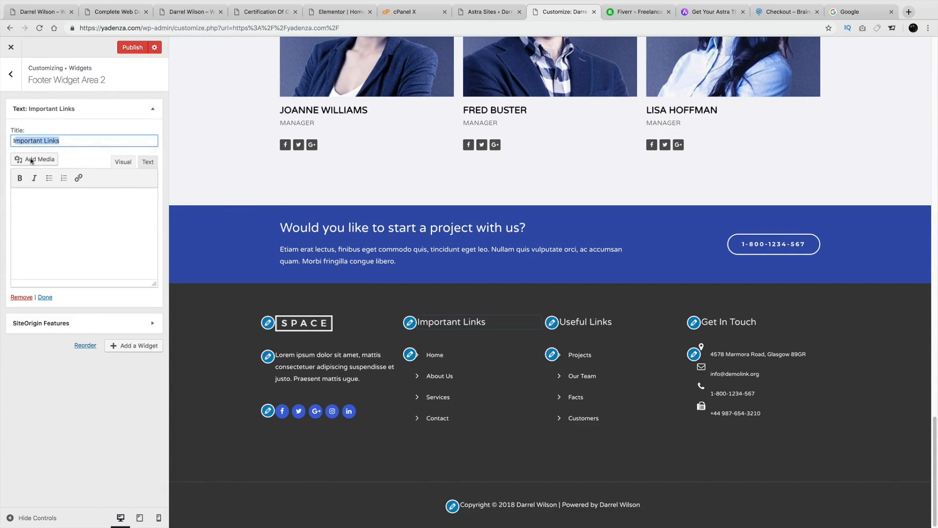
pyautogui.click(70, 197)
pyautogui.write('dfgdfgfg')
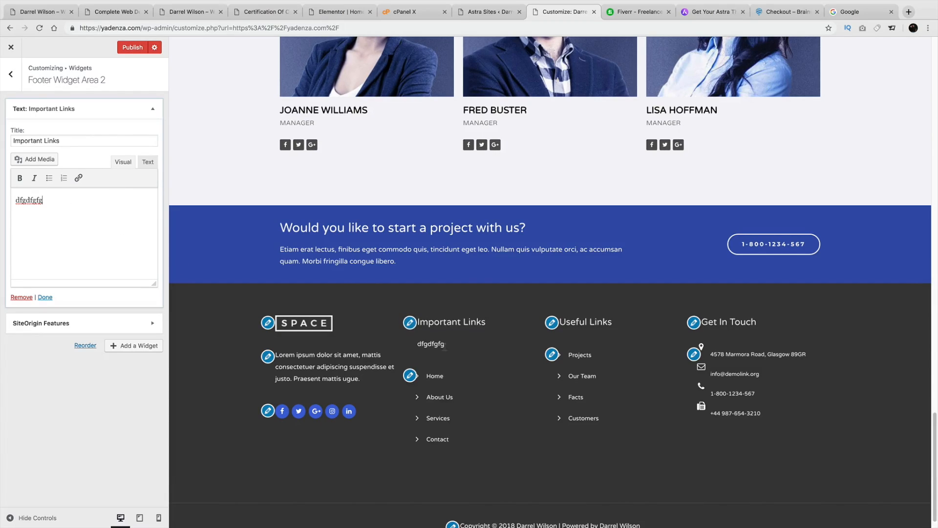
pyautogui.moveTo(96, 204); pyautogui.dragTo(11, 205)
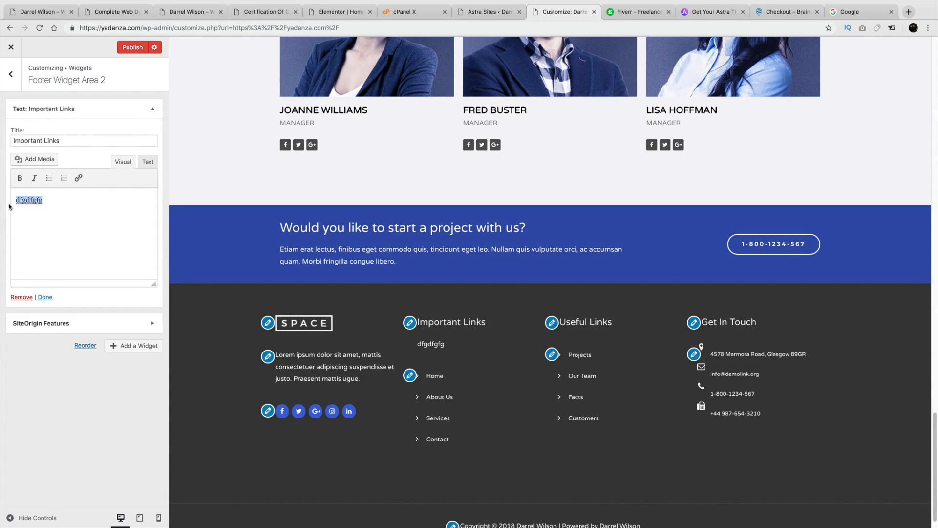
pyautogui.press('BackSpace')
# Review the footer's Important Links feature list and the Useful Links and Get In Touch text widgets
pyautogui.click(411, 375)
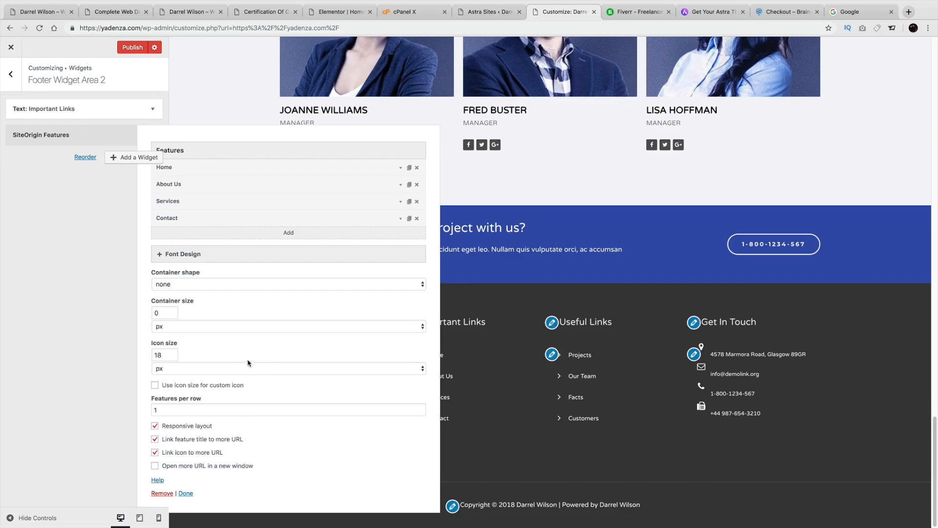
pyautogui.click(185, 493)
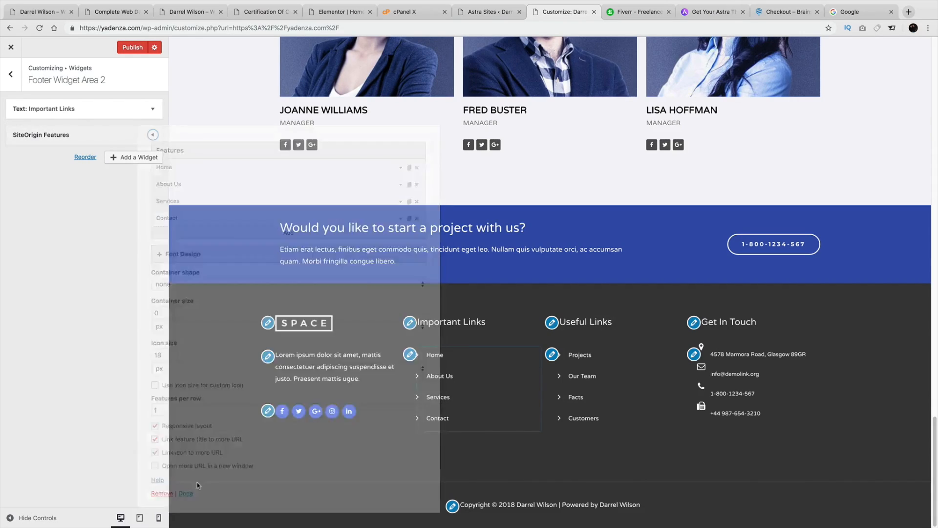
pyautogui.click(551, 322)
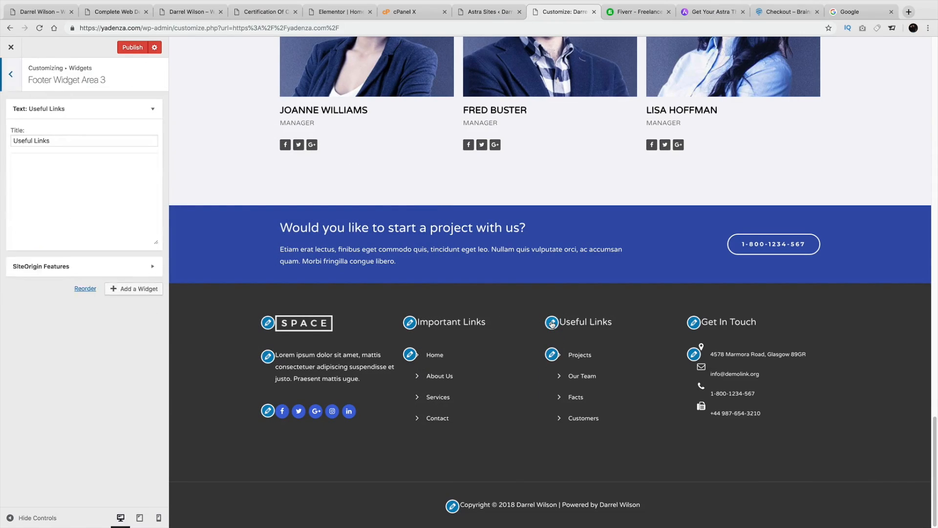
pyautogui.click(91, 141)
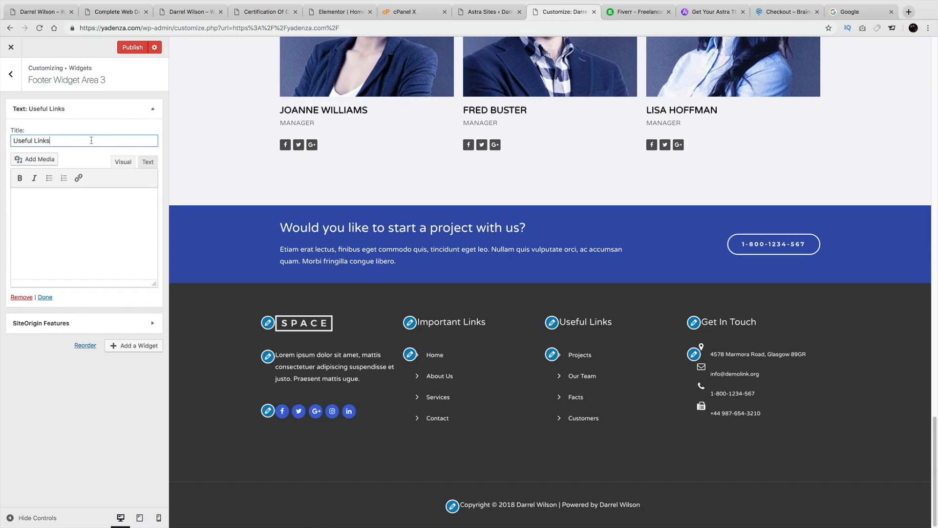
pyautogui.click(694, 322)
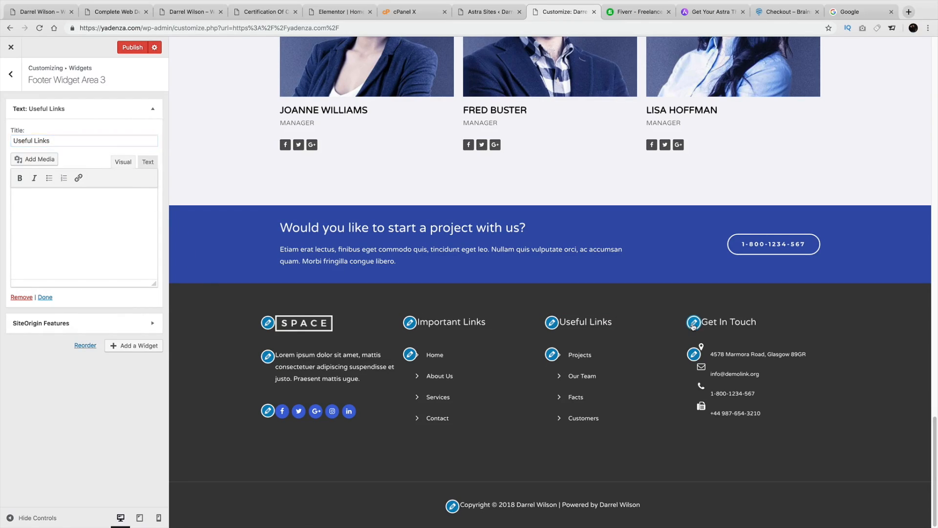
pyautogui.moveTo(54, 141); pyautogui.dragTo(1, 144)
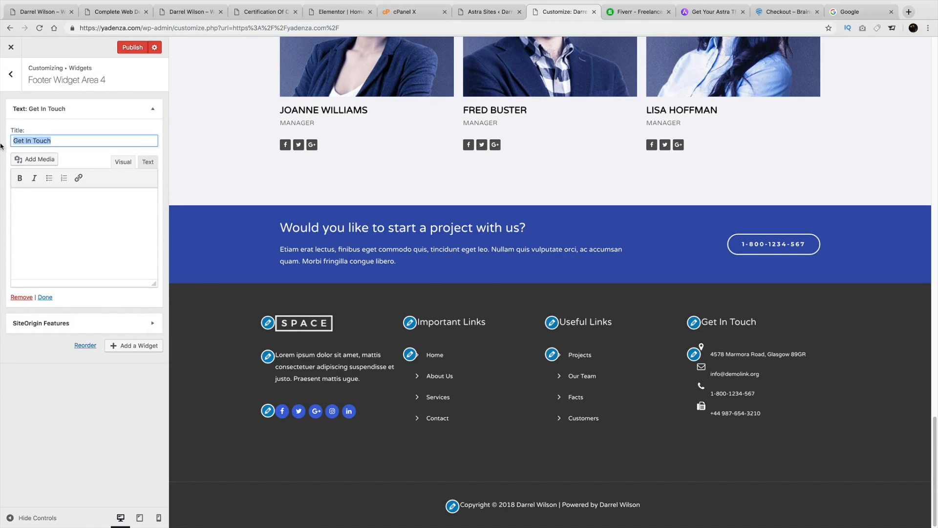
pyautogui.click(50, 209)
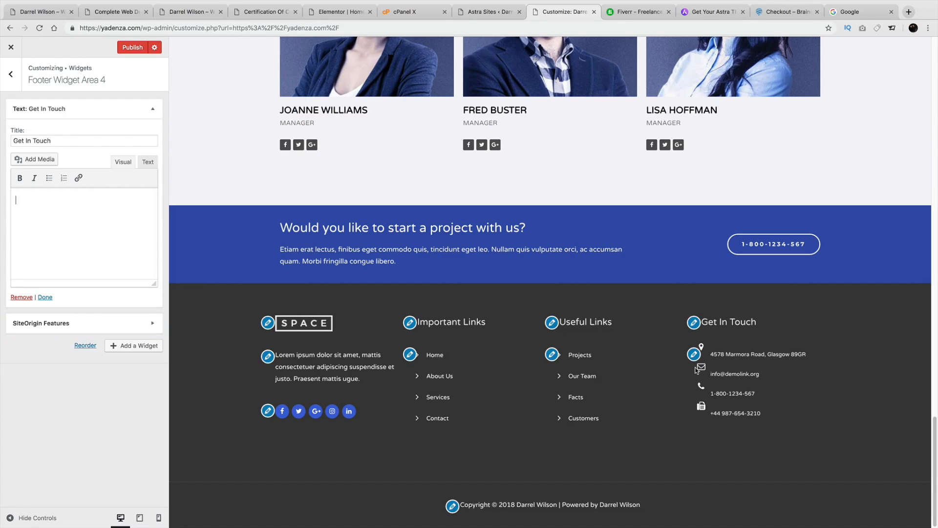
# Open the SiteOrigin Features widget under Get In Touch and review the address entry's title, icon and layout settings
pyautogui.click(153, 323)
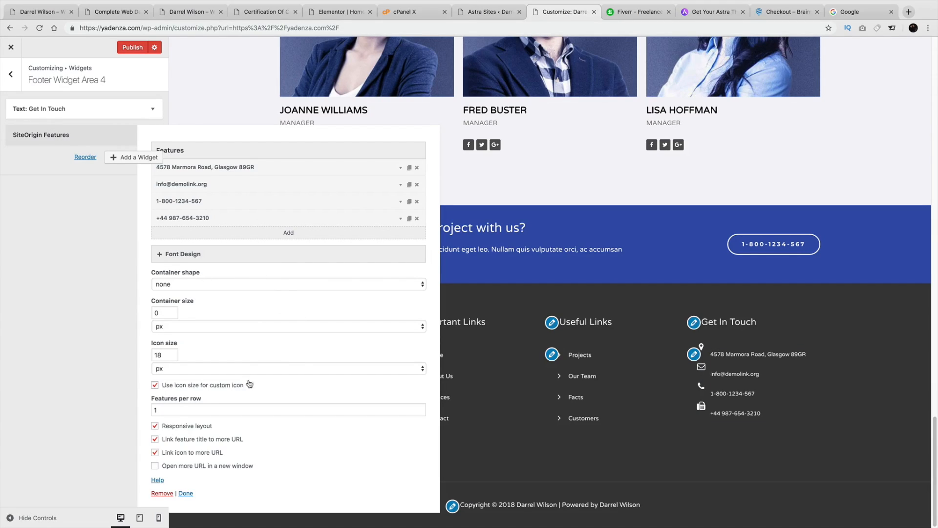
pyautogui.click(228, 168)
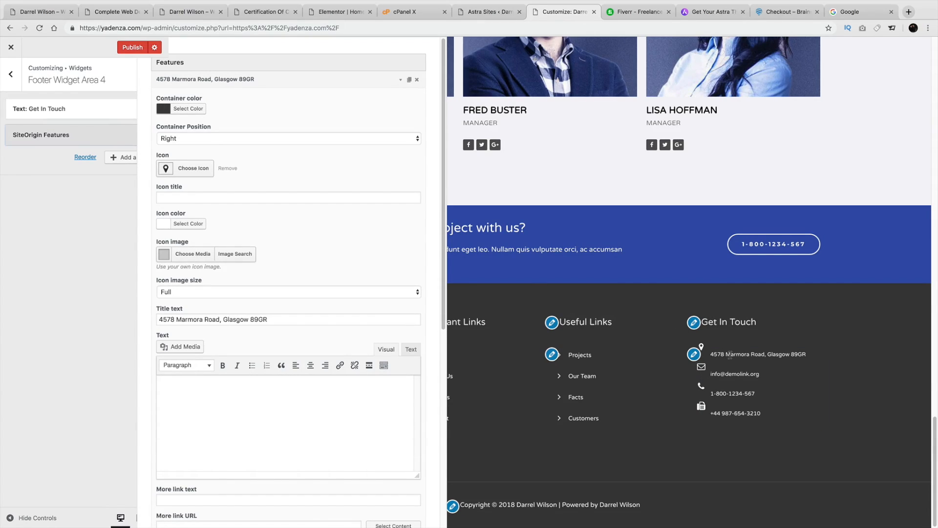
pyautogui.moveTo(273, 323); pyautogui.dragTo(153, 321)
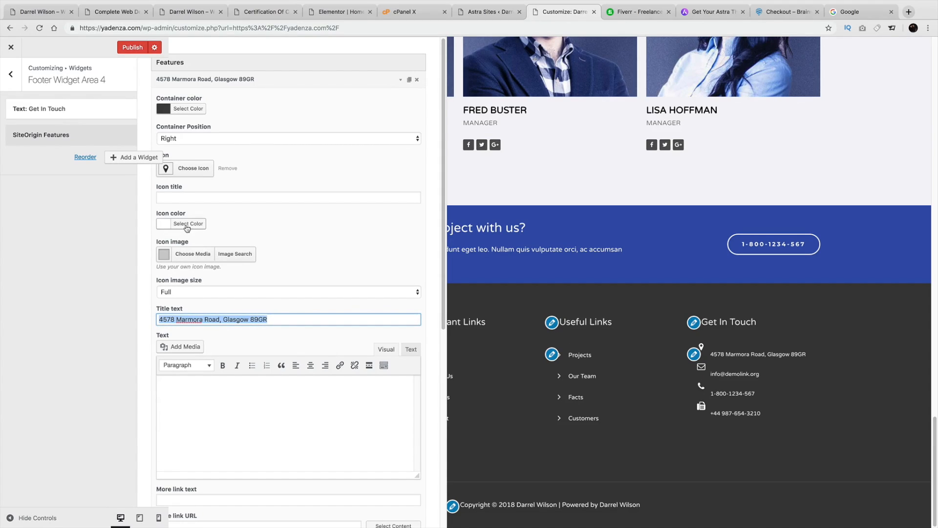
pyautogui.click(169, 467)
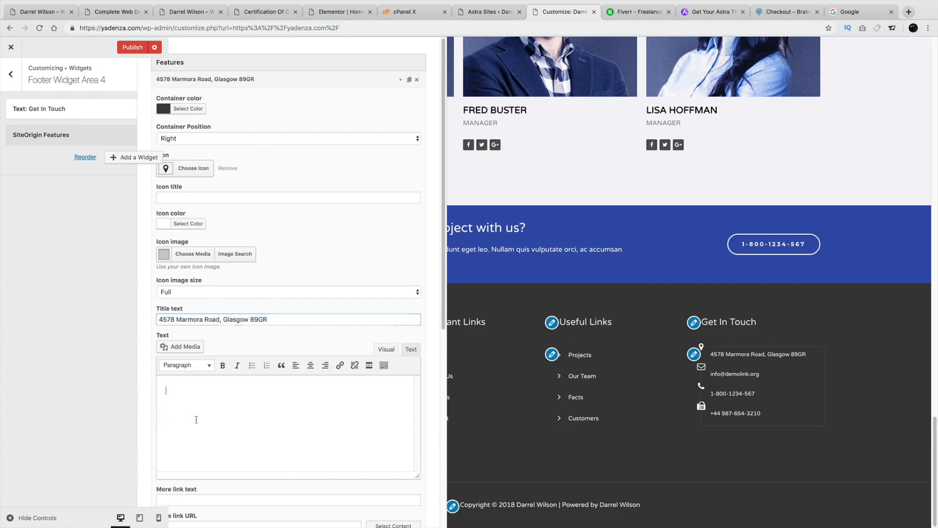
pyautogui.scroll(-2, 198, 414)
pyautogui.scroll(-4, 197, 414)
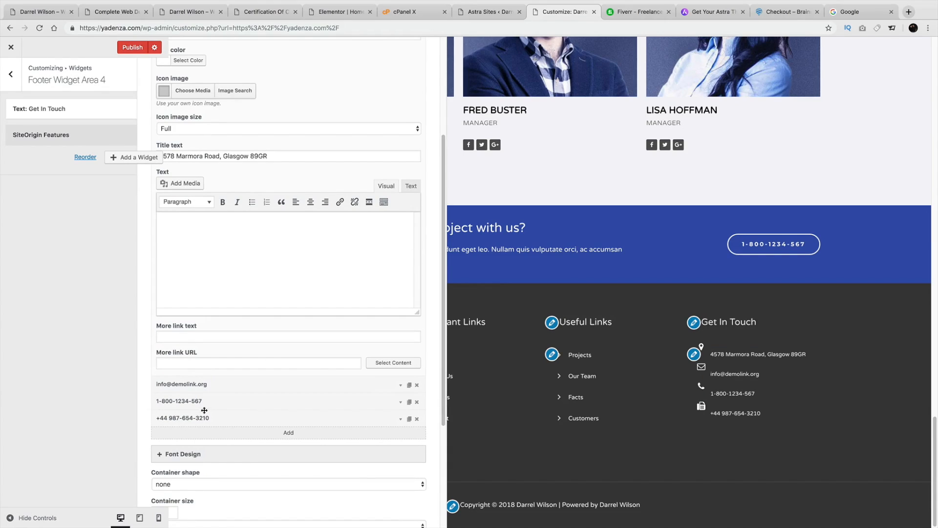
pyautogui.scroll(-1, 205, 410)
pyautogui.scroll(-5, 206, 394)
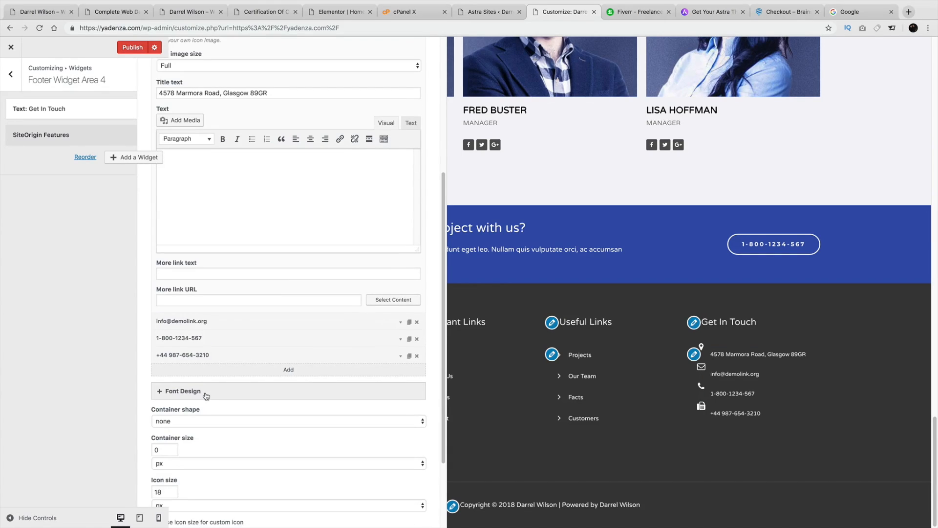
pyautogui.scroll(-2, 207, 397)
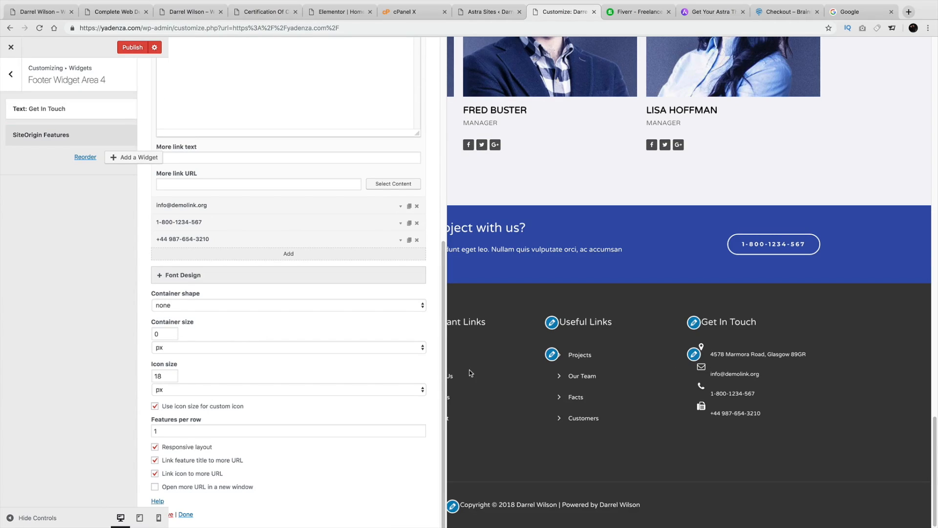
pyautogui.scroll(12, 311, 381)
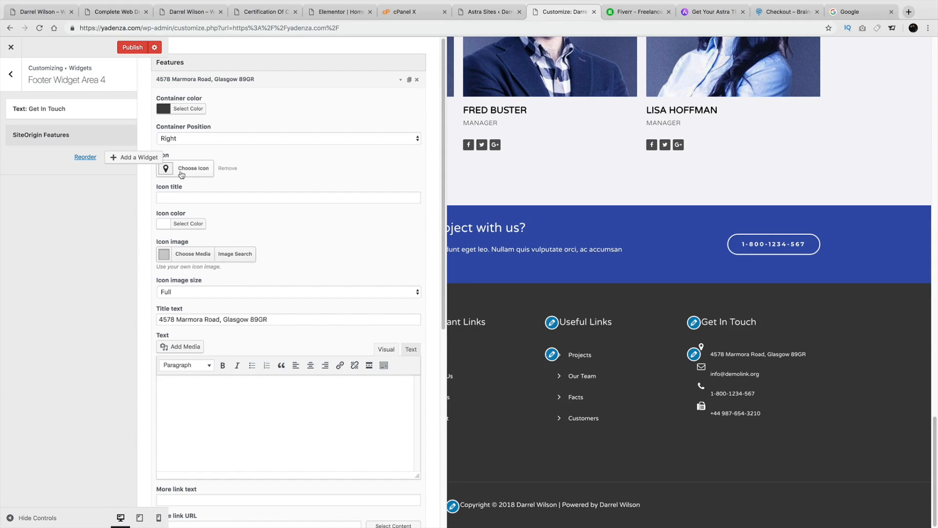
# Browse the available widgets and add a Pages widget to Footer Widget Area 4
pyautogui.click(123, 157)
pyautogui.scroll(-5, 177, 252)
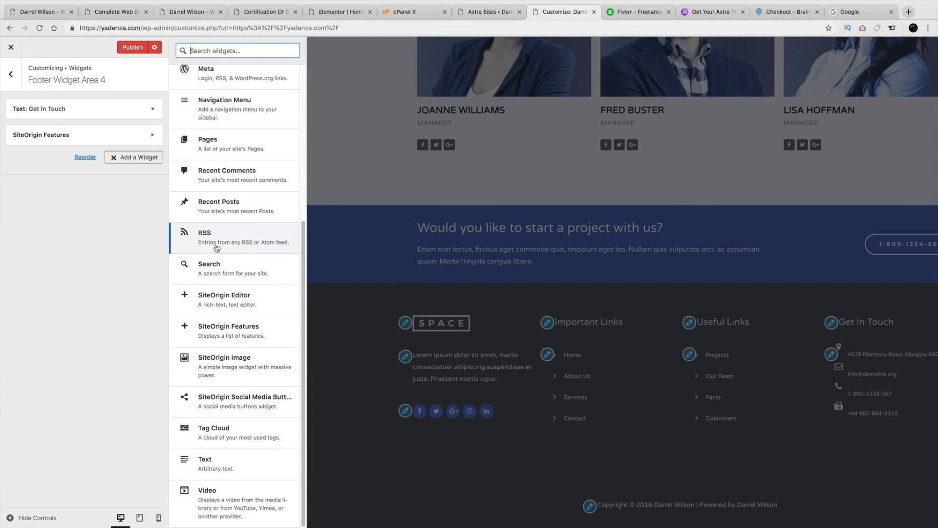
pyautogui.scroll(3, 671, 403)
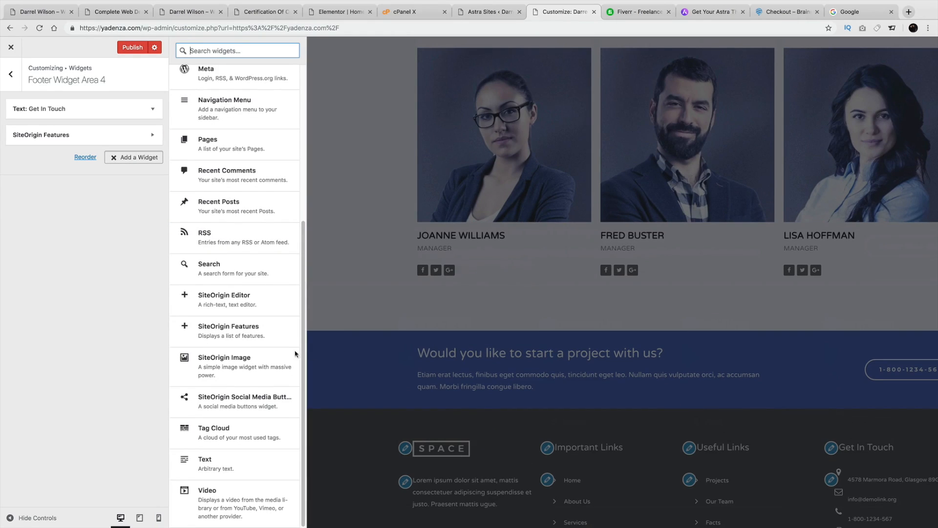
pyautogui.scroll(5, 281, 356)
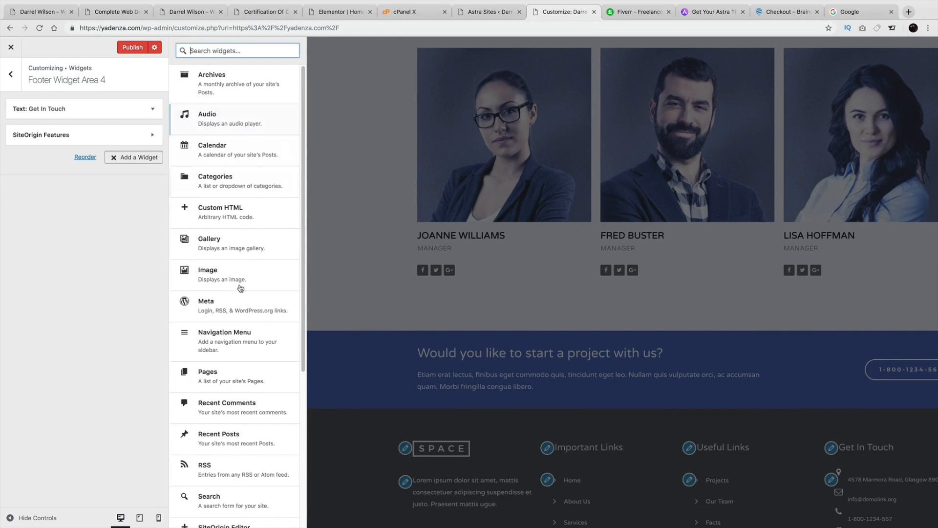
pyautogui.click(243, 374)
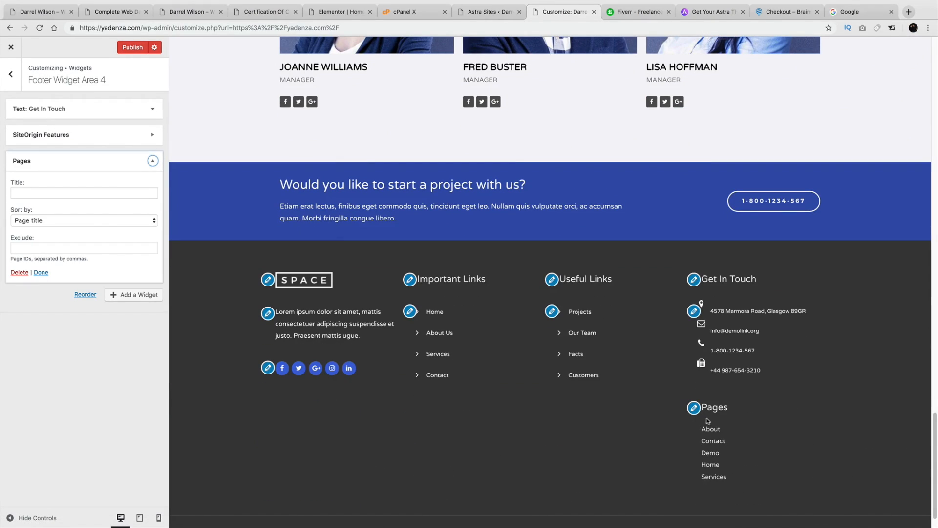
# Delete the Pages widget from Footer Widget Area 4
pyautogui.click(152, 163)
pyautogui.moveTo(83, 161)
pyautogui.mouseDown()
pyautogui.moveTo(84, 131)
pyautogui.moveTo(82, 157)
pyautogui.moveTo(91, 158)
pyautogui.mouseUp()
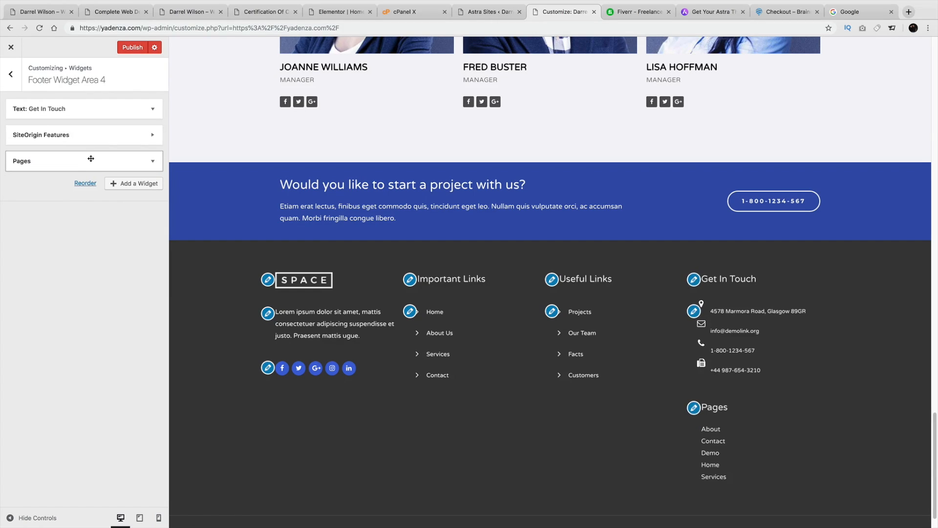
pyautogui.click(152, 161)
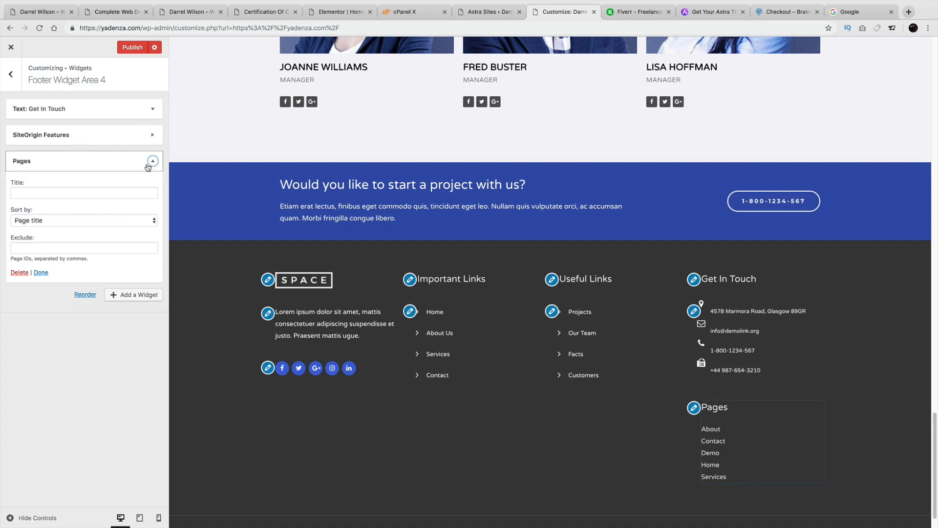
pyautogui.click(19, 272)
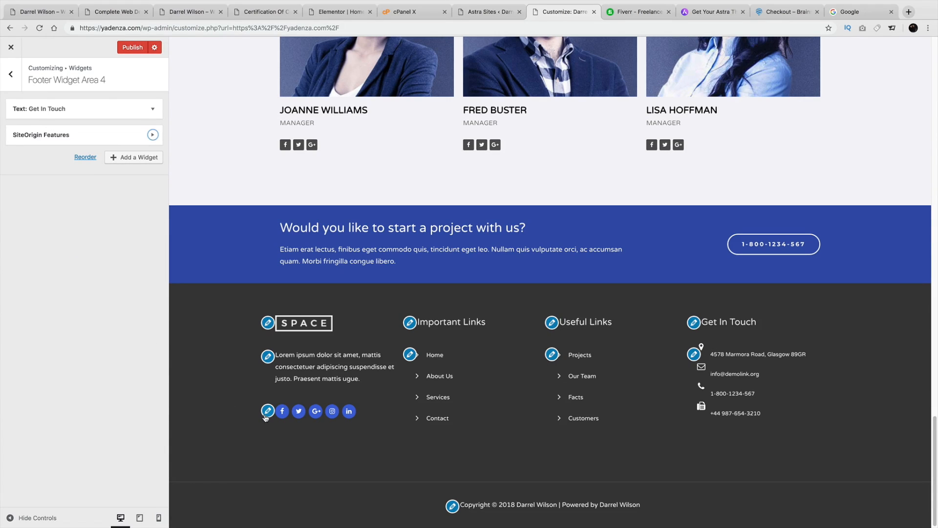
# Open the footer's SiteOrigin Social Media Buttons widget and review the Facebook URL and the icon size options
pyautogui.click(266, 413)
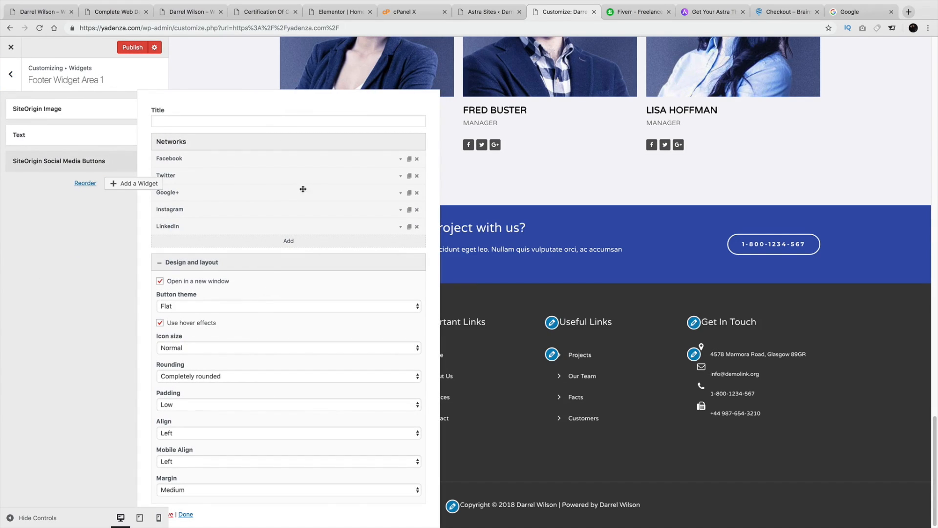
pyautogui.click(373, 160)
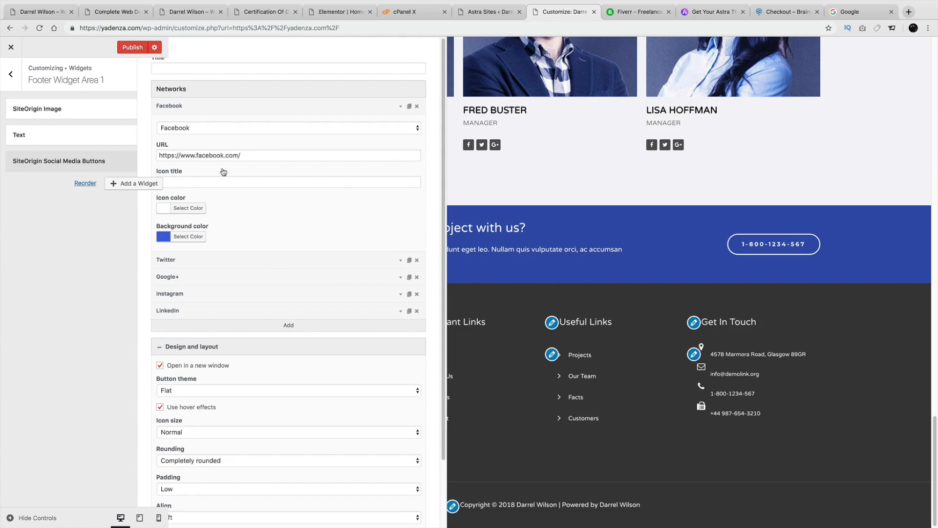
pyautogui.moveTo(166, 157); pyautogui.dragTo(164, 168)
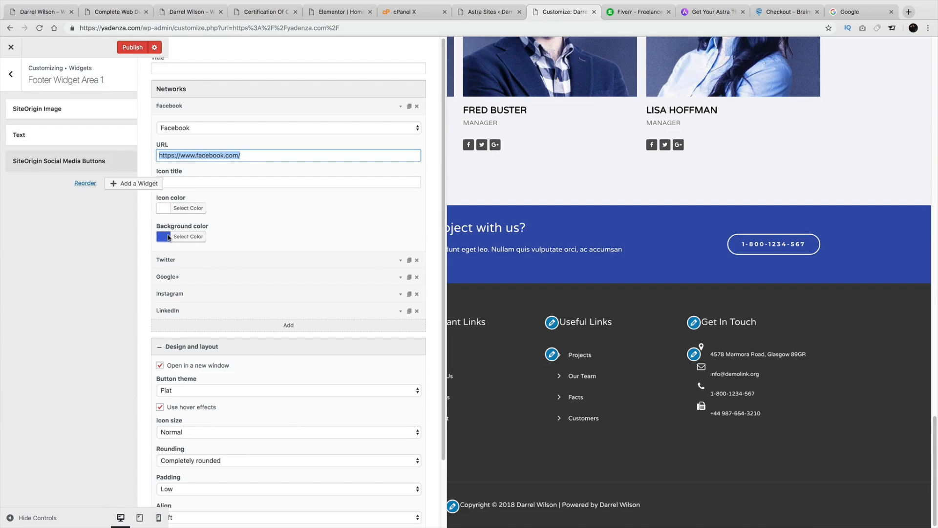
pyautogui.scroll(-1, 220, 314)
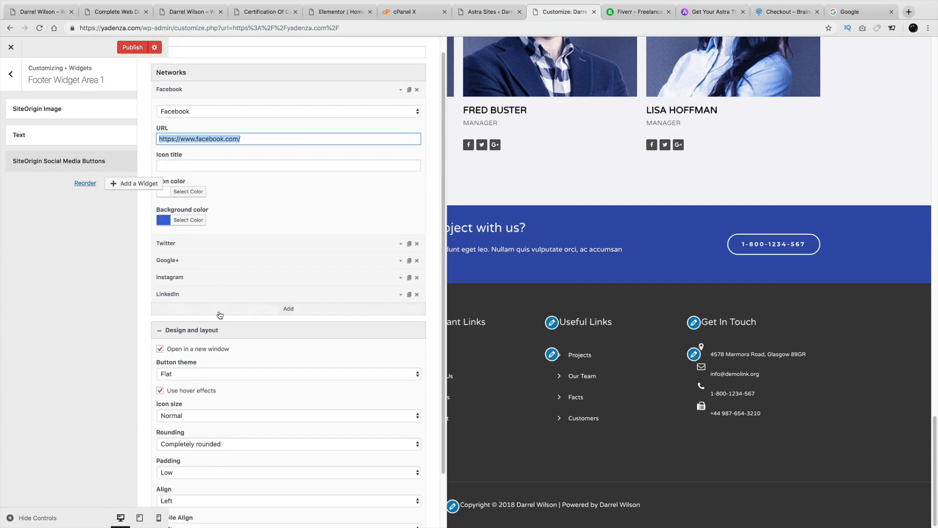
pyautogui.scroll(-4, 220, 314)
pyautogui.click(195, 350)
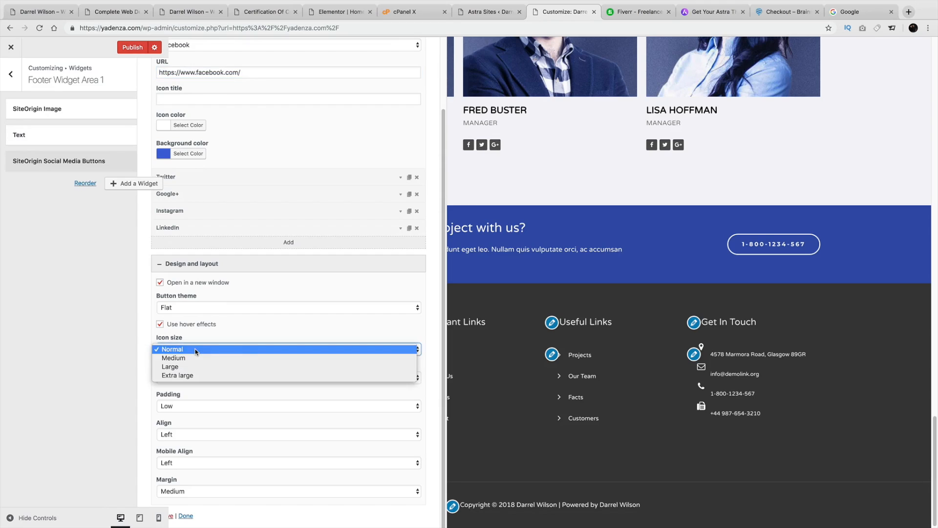
pyautogui.click(254, 349)
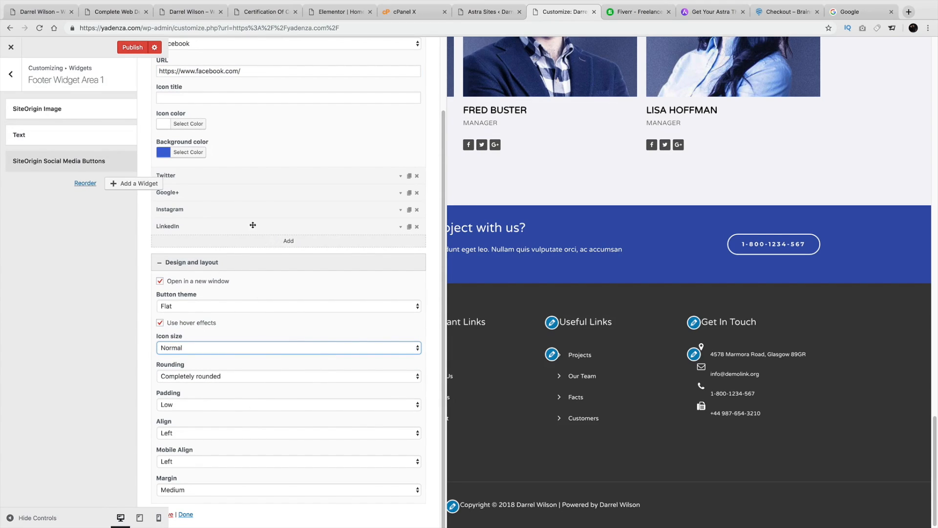
# Publish the customizer changes and return to the main customization settings
pyautogui.click(133, 48)
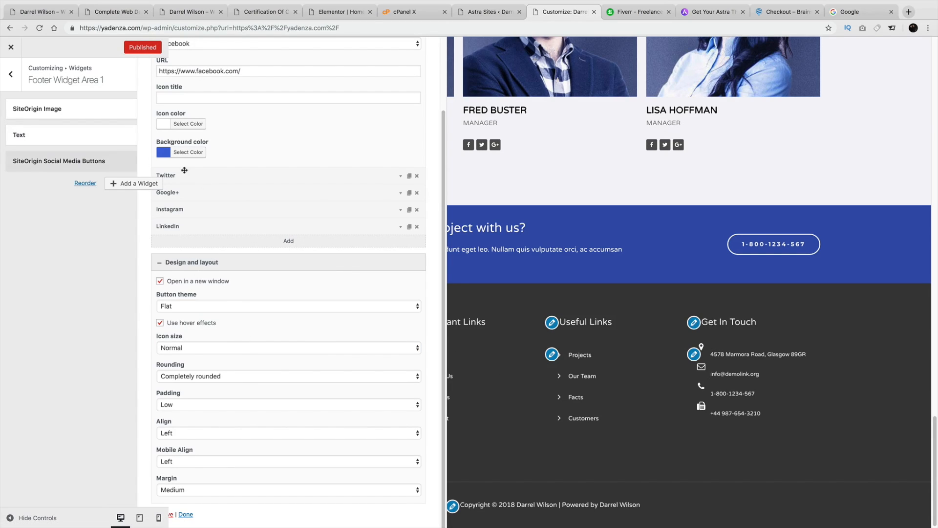
pyautogui.click(18, 83)
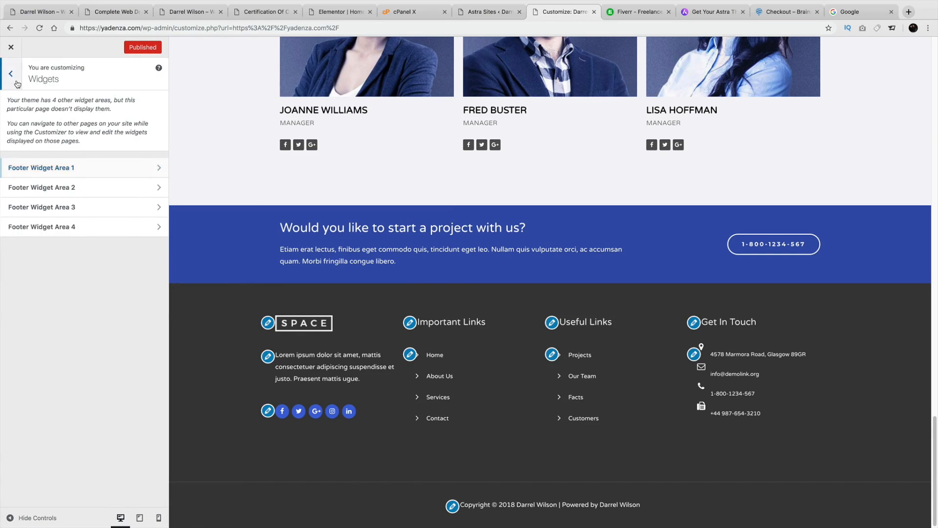
pyautogui.click(17, 83)
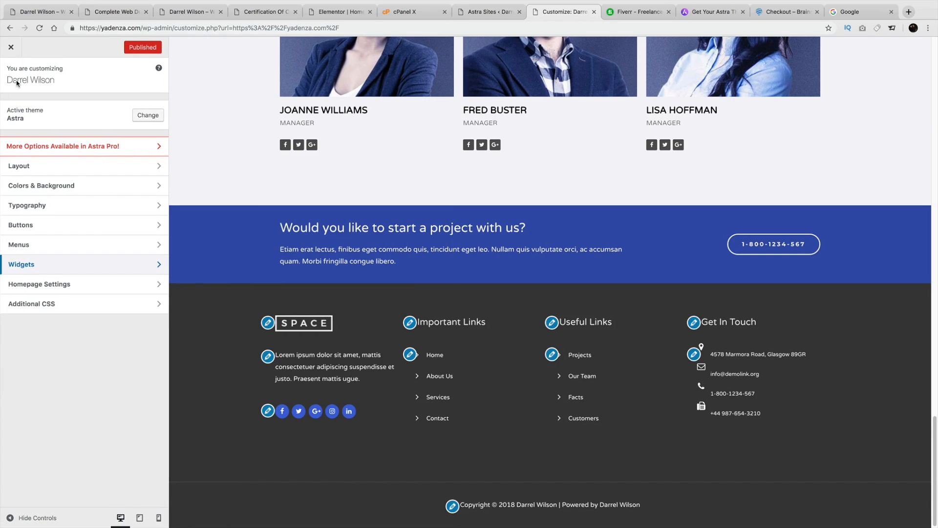
# Revisit Footer Widget Area 1 and review the theme's Buttons color, radius and padding settings
pyautogui.click(29, 265)
pyautogui.click(30, 172)
pyautogui.click(30, 166)
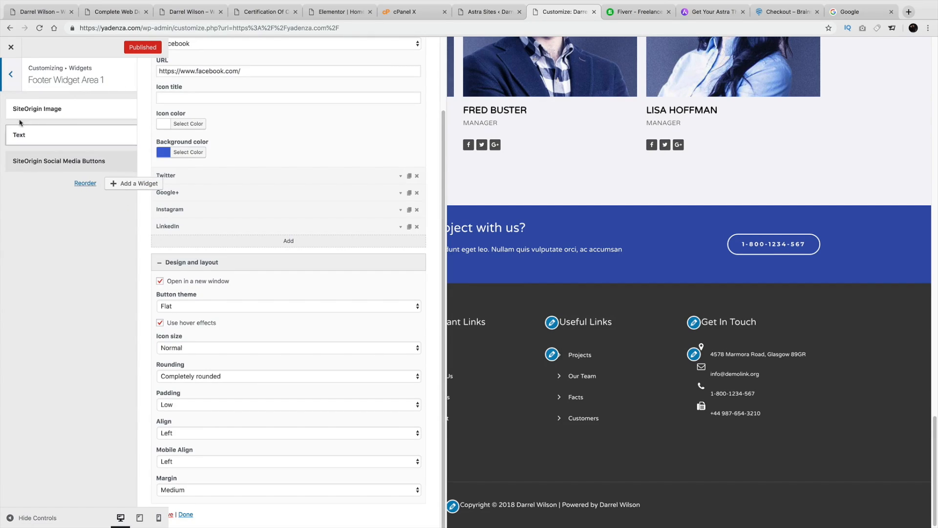
pyautogui.click(8, 82)
pyautogui.click(7, 82)
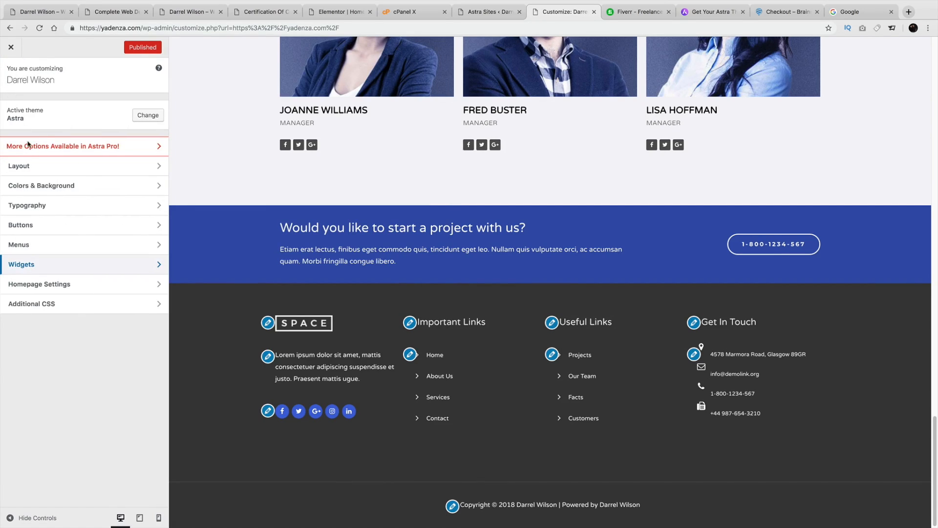
pyautogui.click(28, 225)
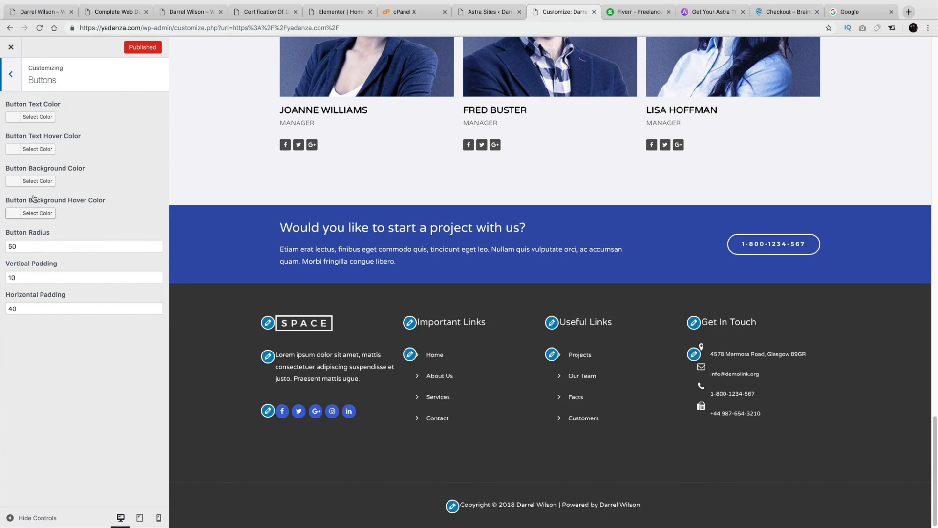
pyautogui.click(9, 82)
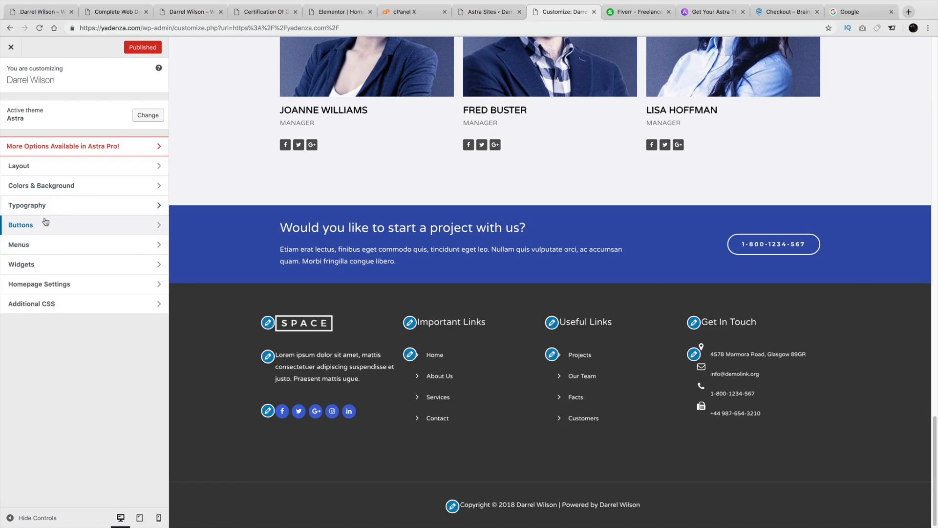
# Review the Homepage Settings, choosing Home as the static homepage, and return to the main customization settings
pyautogui.click(33, 285)
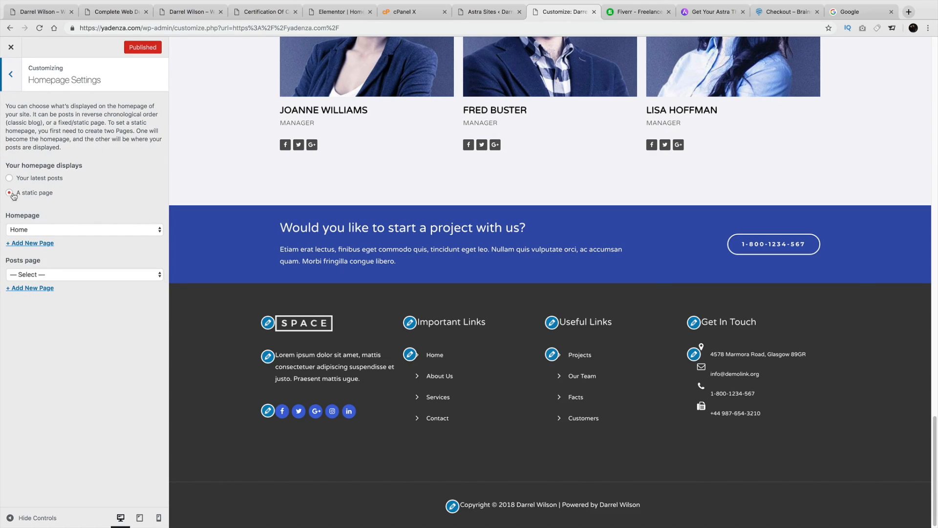
pyautogui.click(33, 229)
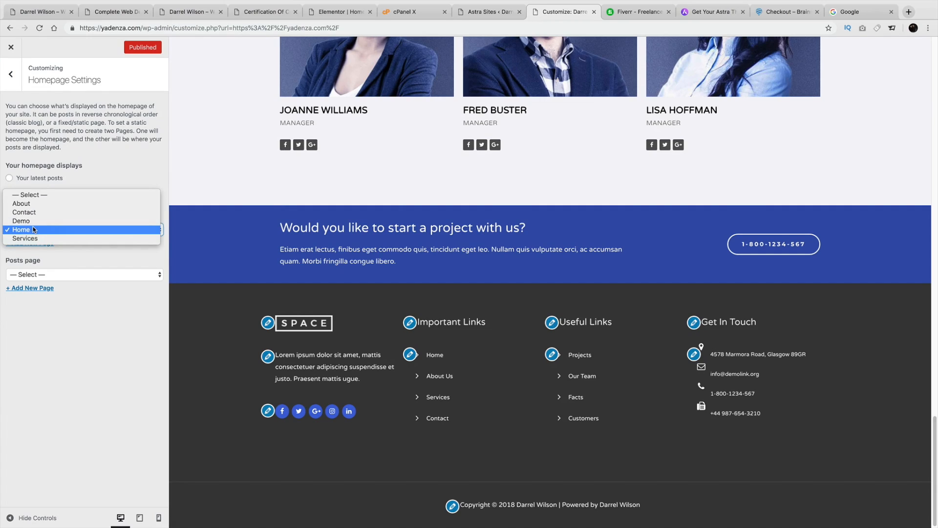
pyautogui.click(33, 229)
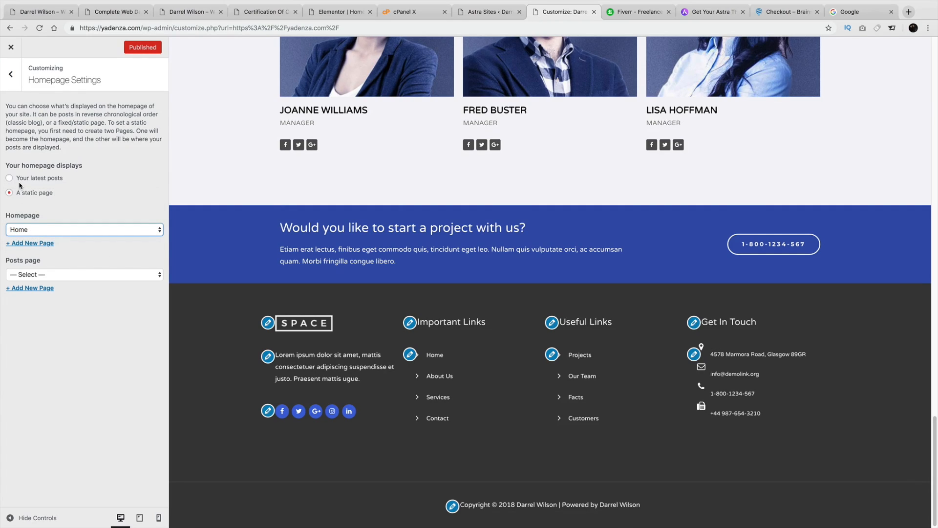
pyautogui.click(37, 229)
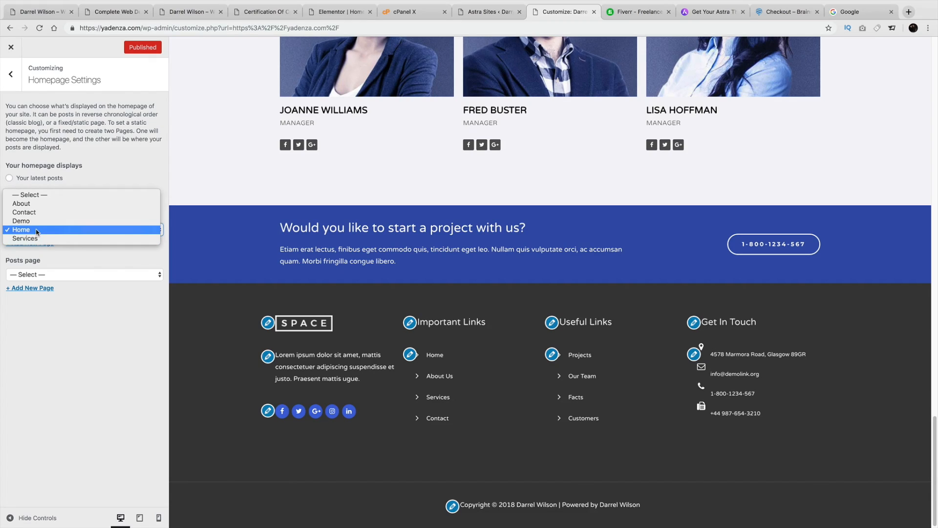
pyautogui.click(37, 229)
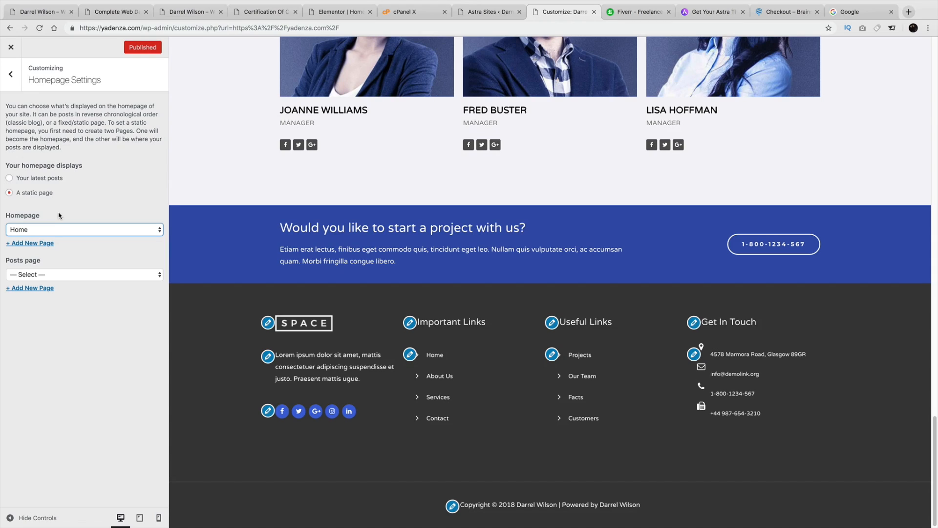
pyautogui.click(6, 71)
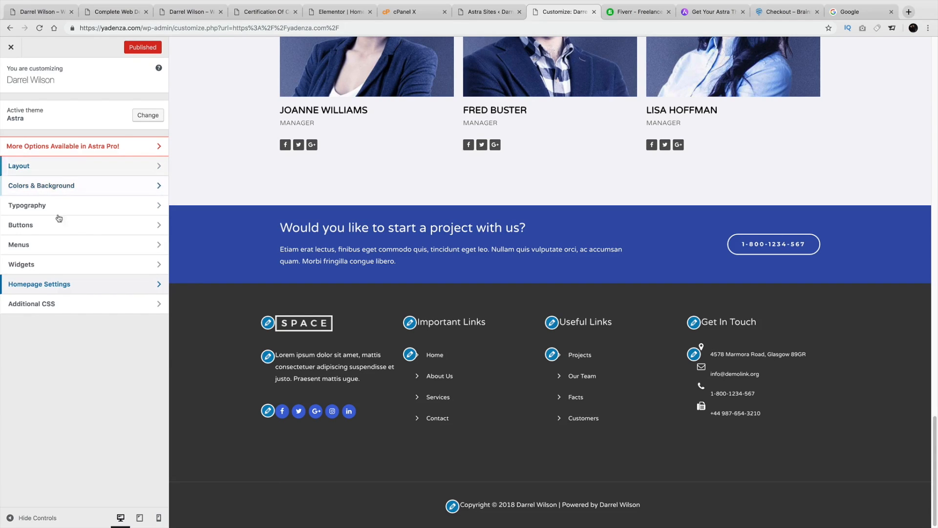
# Exit the customizer and look over the live home page from the header down to the footer
pyautogui.click(10, 49)
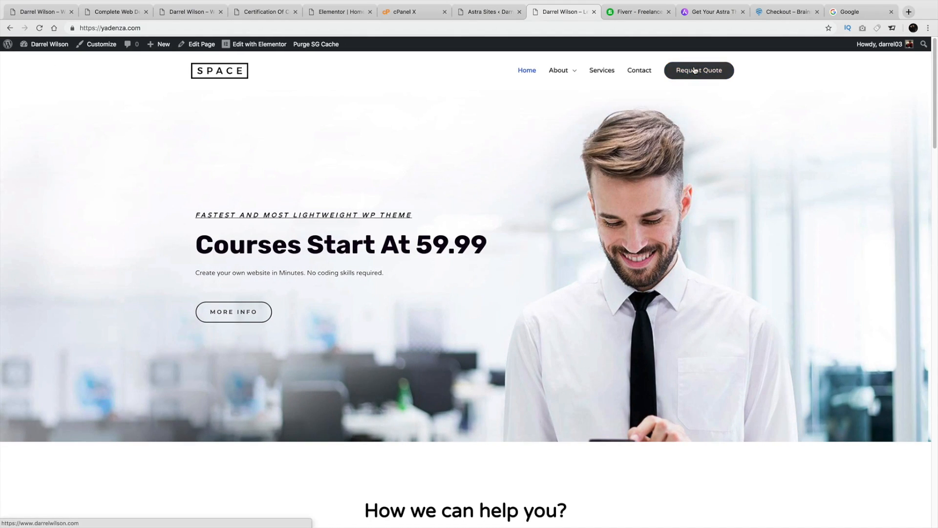
pyautogui.scroll(-15, 572, 252)
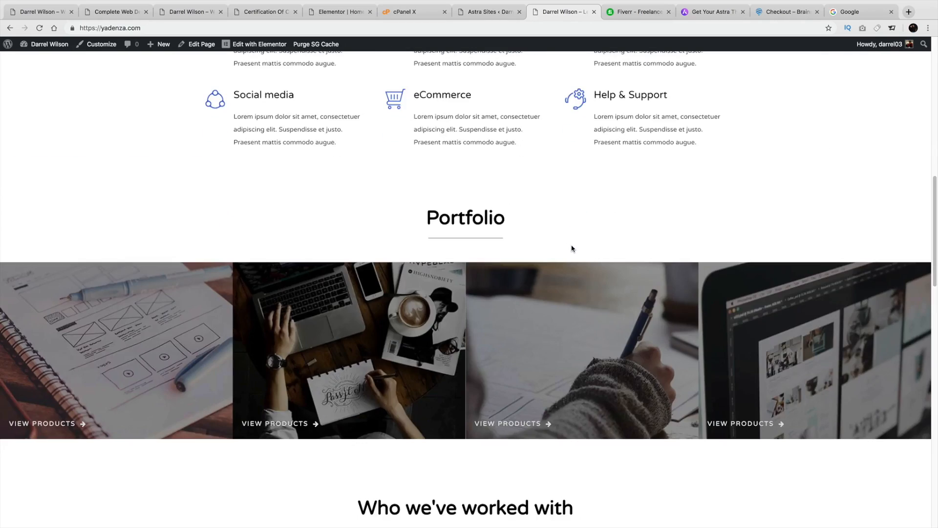
pyautogui.scroll(-10, 571, 249)
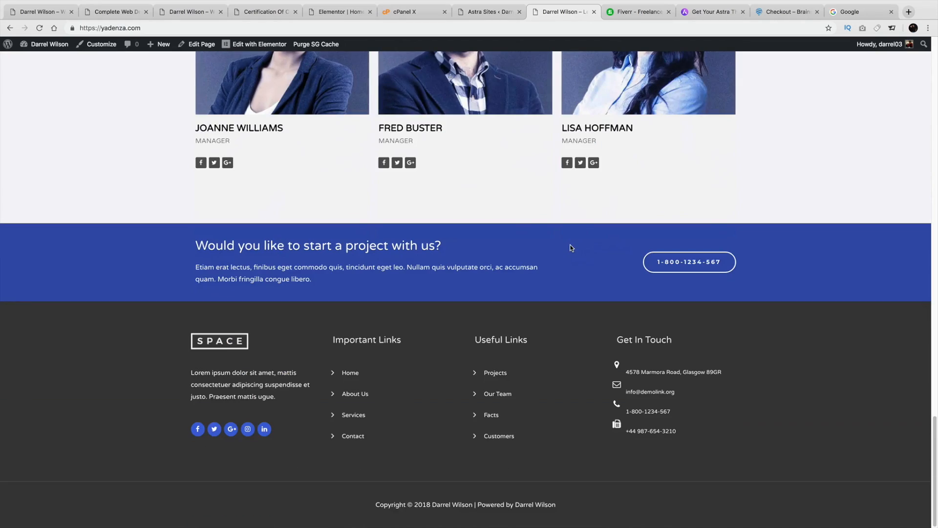
pyautogui.scroll(20, 564, 248)
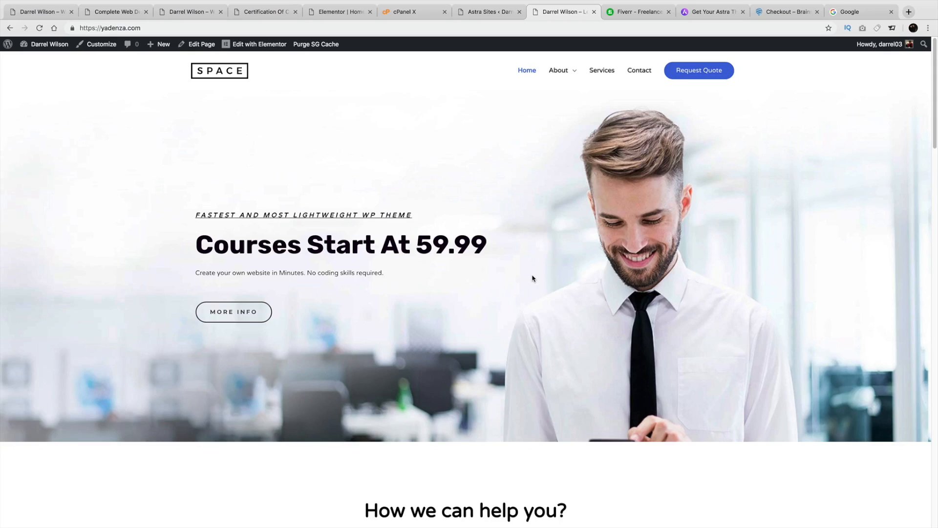
# View the live Services page and the Contact page with its consultation request form
pyautogui.click(602, 71)
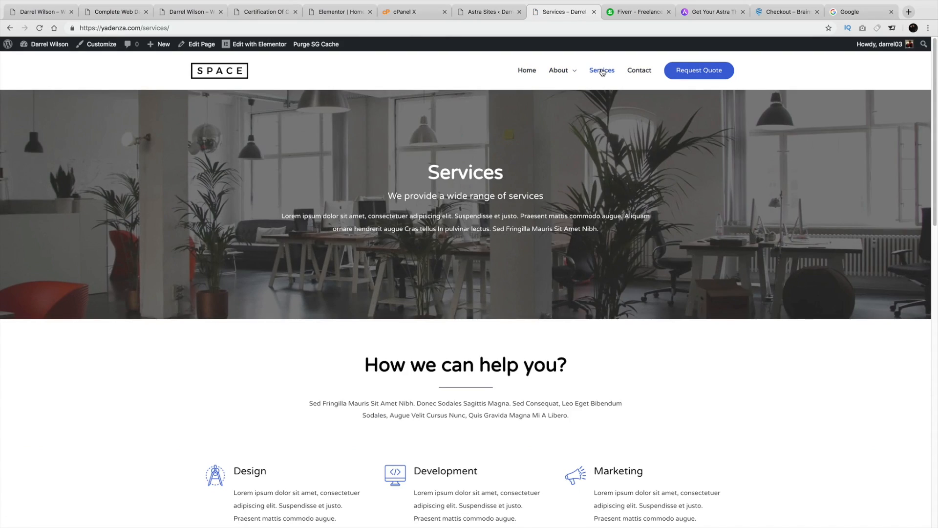
pyautogui.click(631, 72)
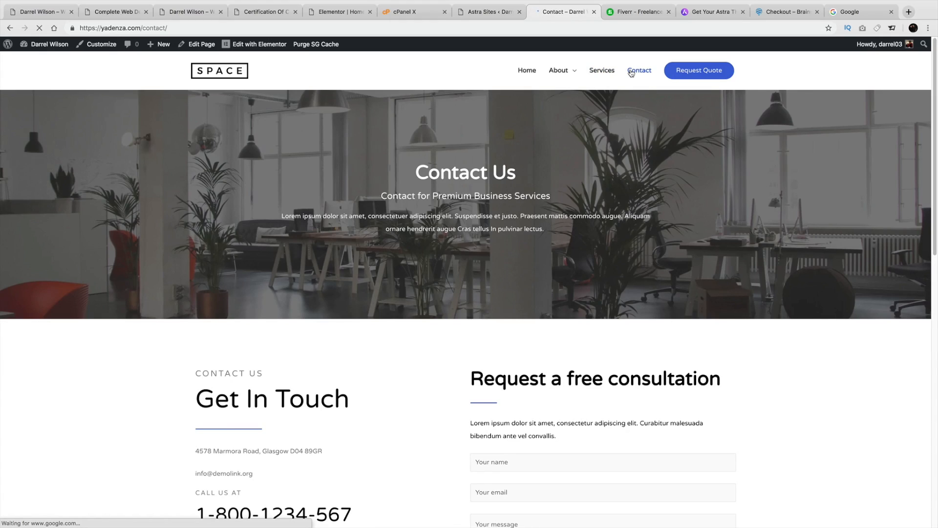
pyautogui.scroll(-2, 538, 209)
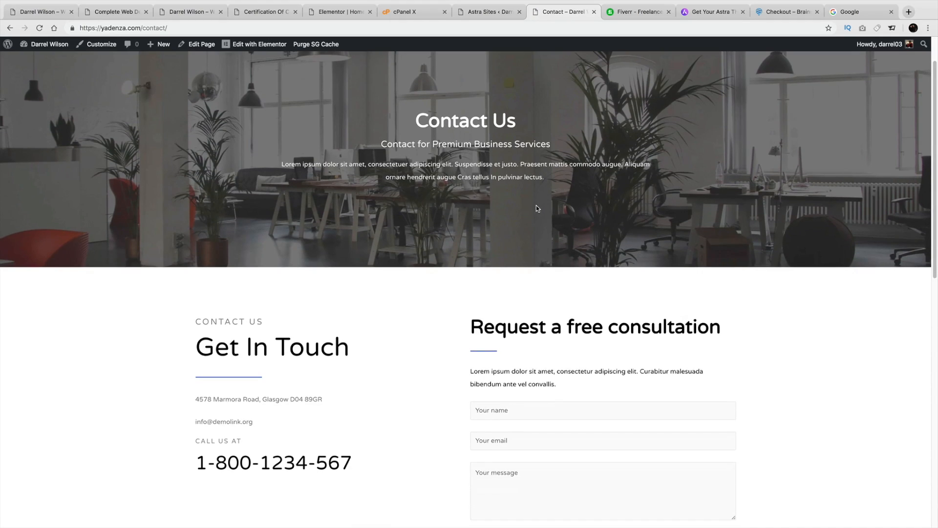
pyautogui.scroll(-1, 538, 209)
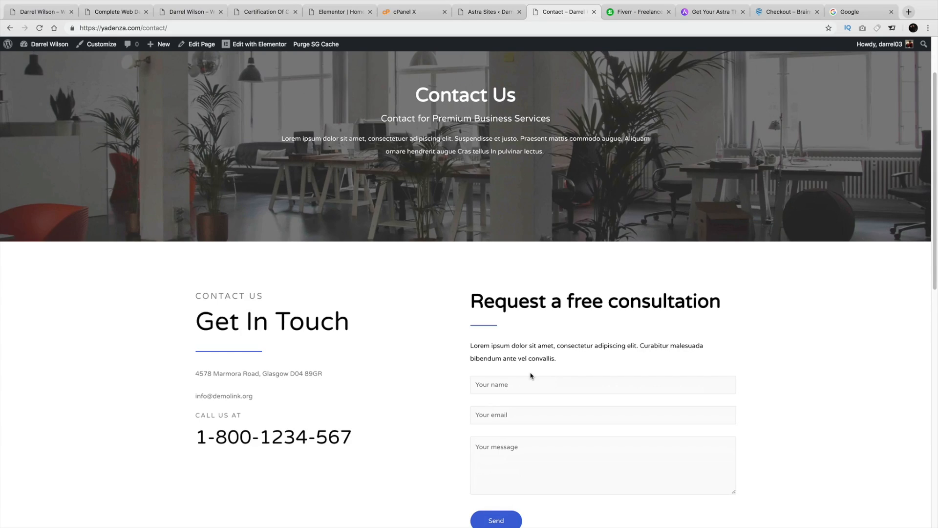
pyautogui.scroll(3, 531, 375)
# Go to the WordPress dashboard and open Contact Form 1 for editing
pyautogui.moveTo(32, 44)
pyautogui.click(34, 60)
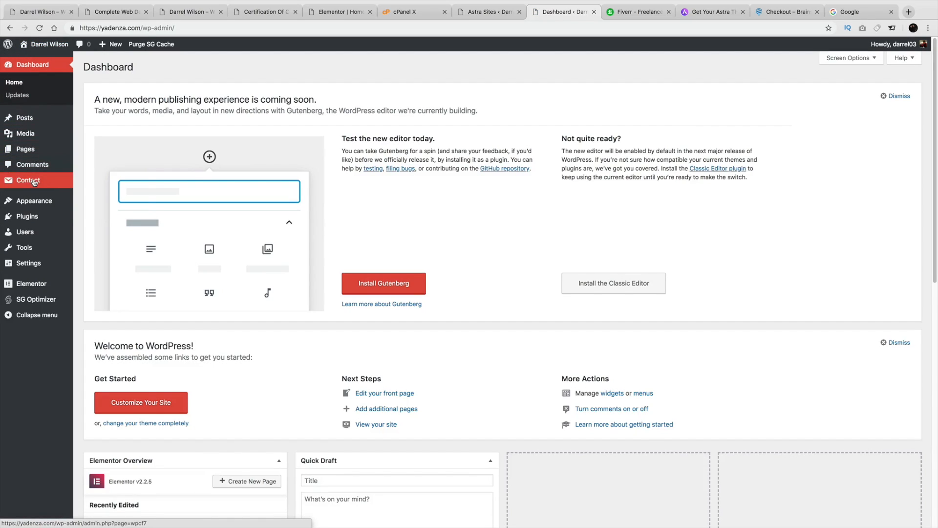
pyautogui.moveTo(29, 180)
pyautogui.click(106, 182)
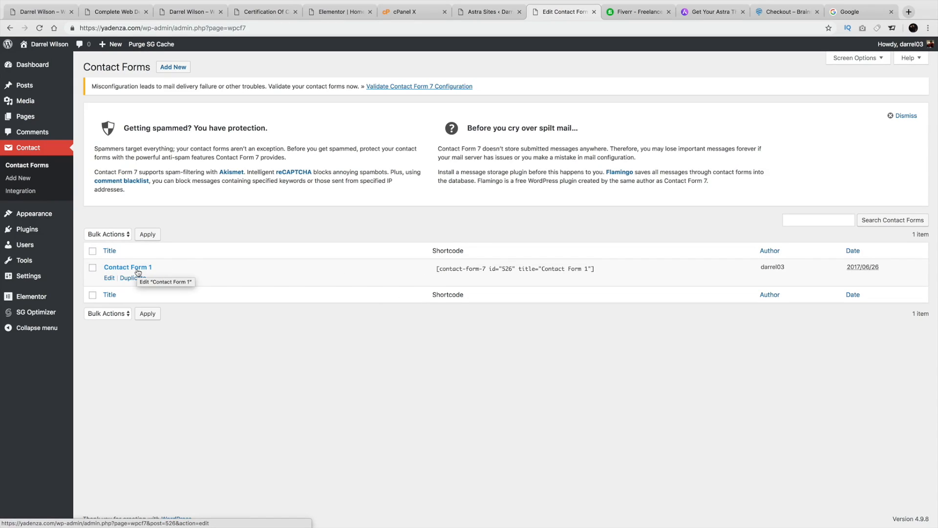
pyautogui.click(108, 278)
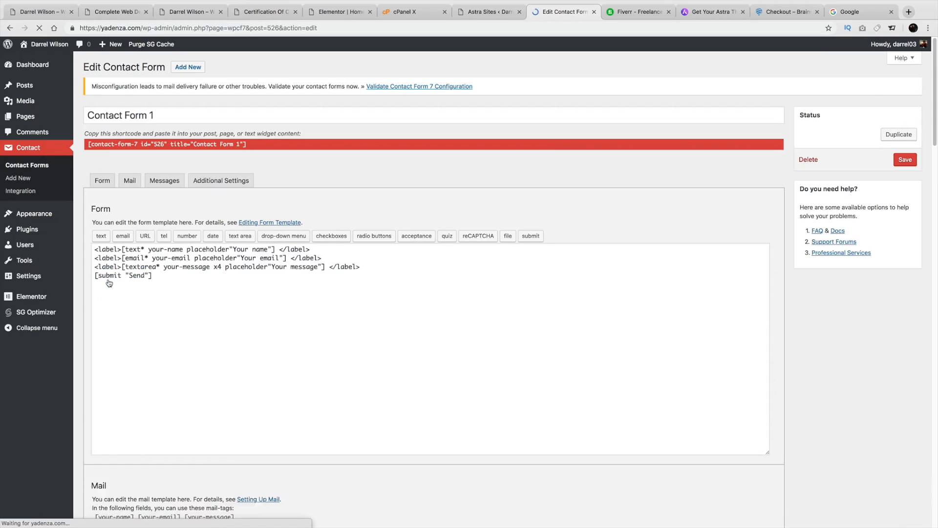
# Replace Contact Form 1's mail recipient with the site owner's e-mail address and save the form
pyautogui.click(130, 181)
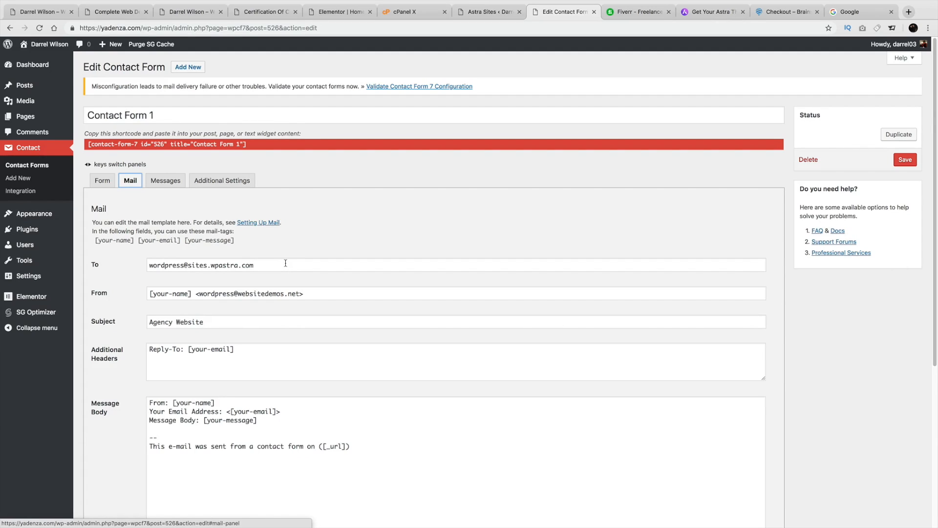
pyautogui.moveTo(285, 262); pyautogui.dragTo(121, 260)
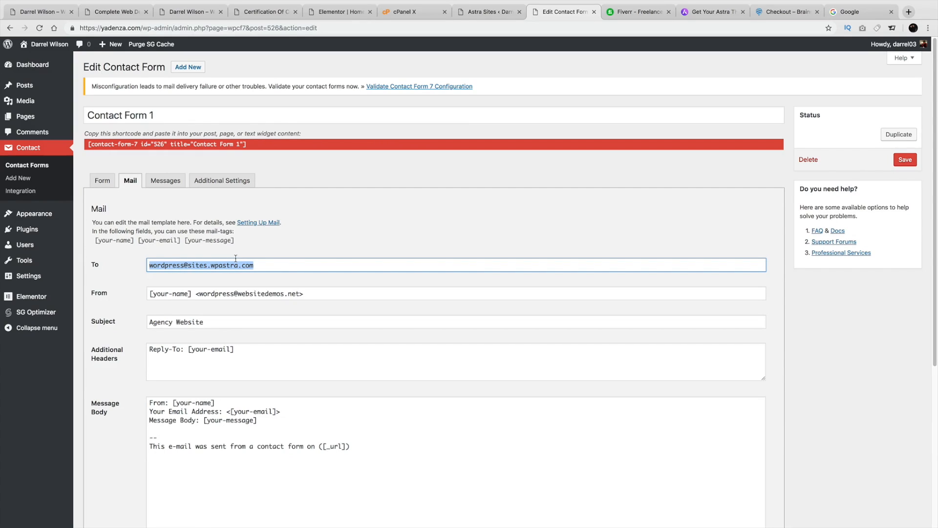
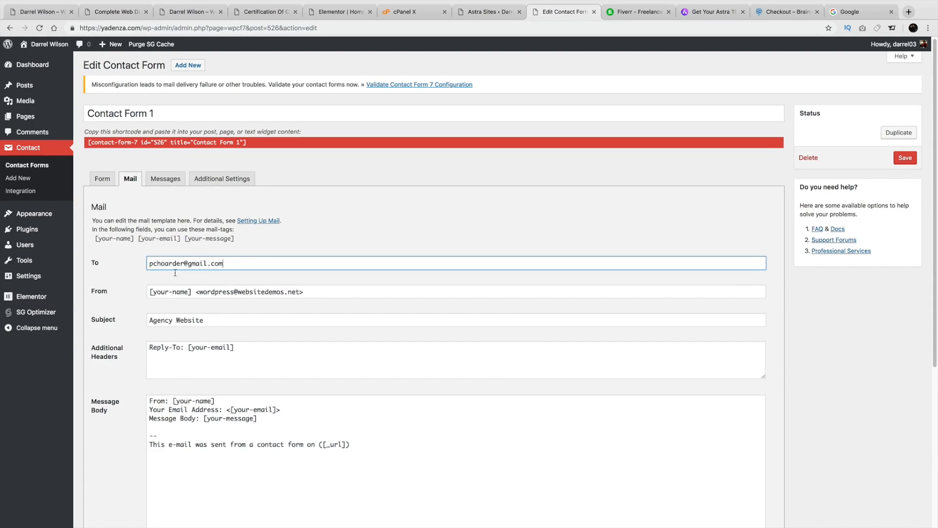
pyautogui.scroll(-5, 118, 459)
pyautogui.click(96, 481)
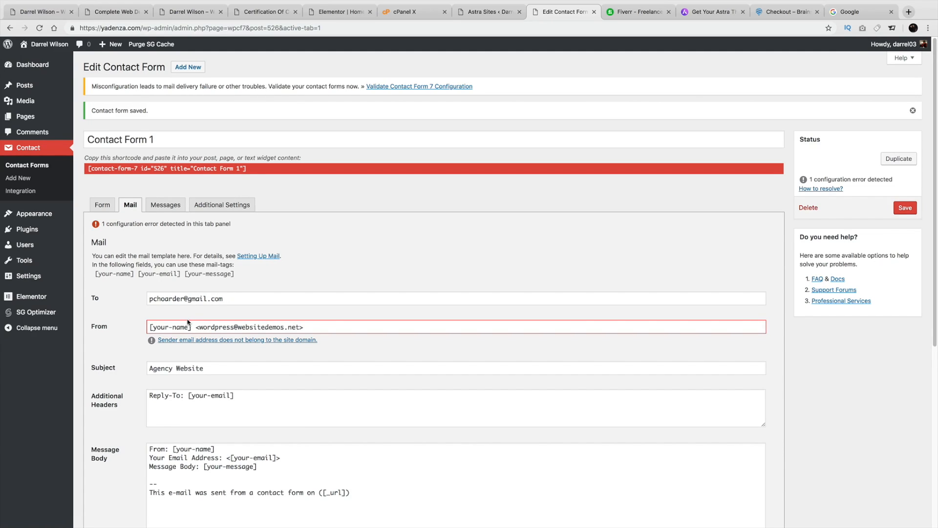
# Review Contact Form 1's form template, response messages and additional settings
pyautogui.scroll(-1, 188, 322)
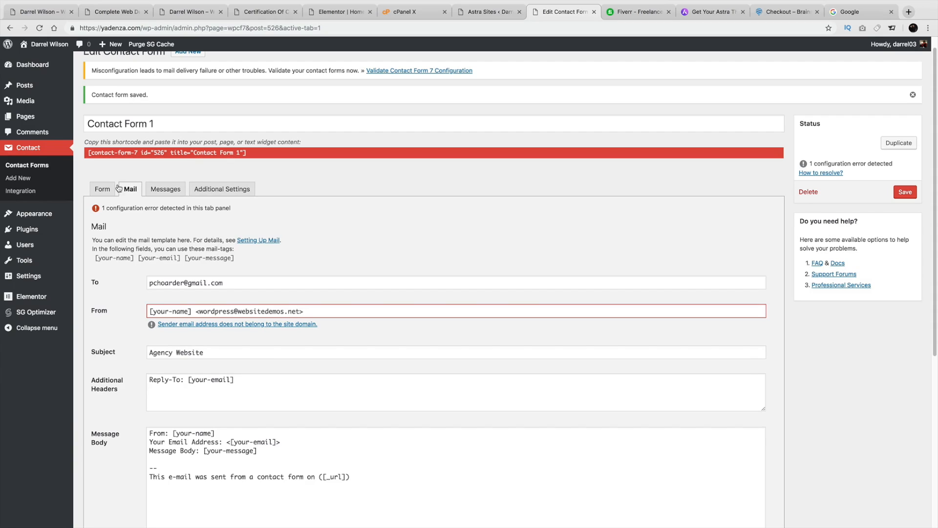
pyautogui.click(105, 191)
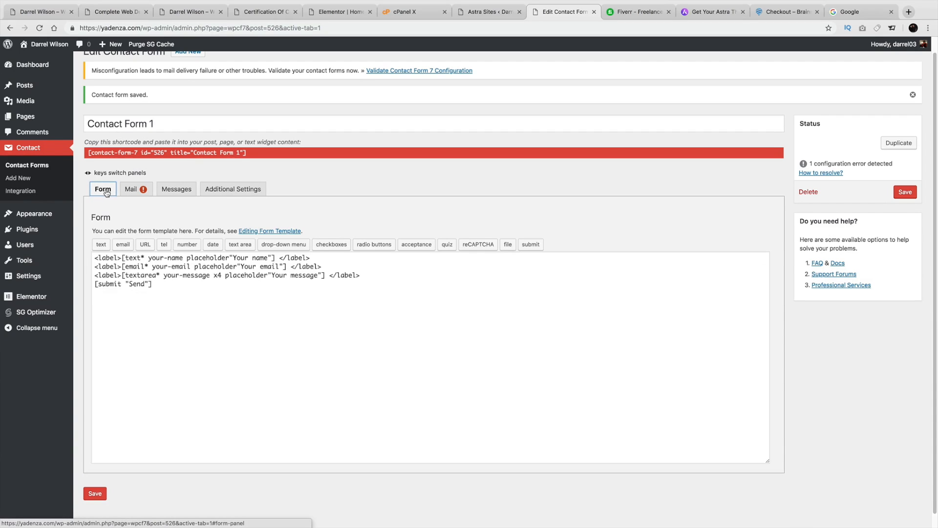
pyautogui.click(194, 190)
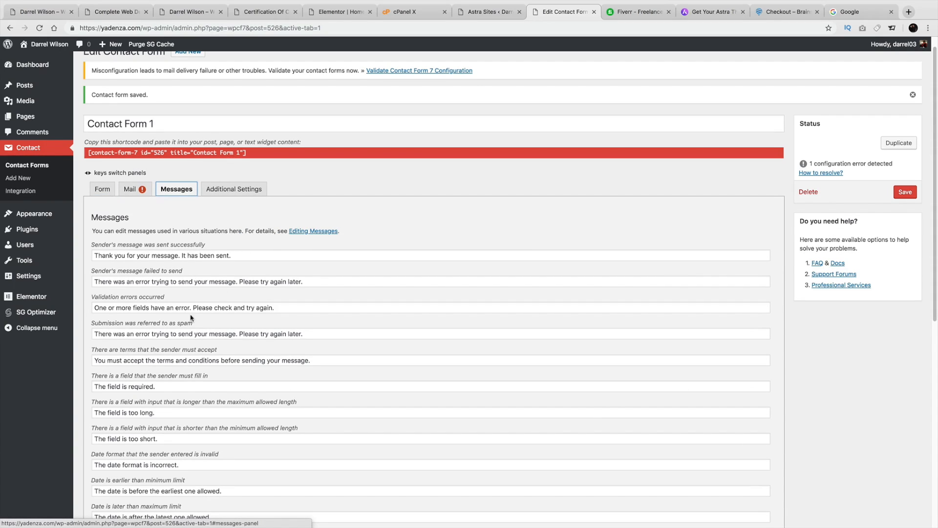
pyautogui.scroll(-5, 194, 376)
pyautogui.scroll(5, 196, 376)
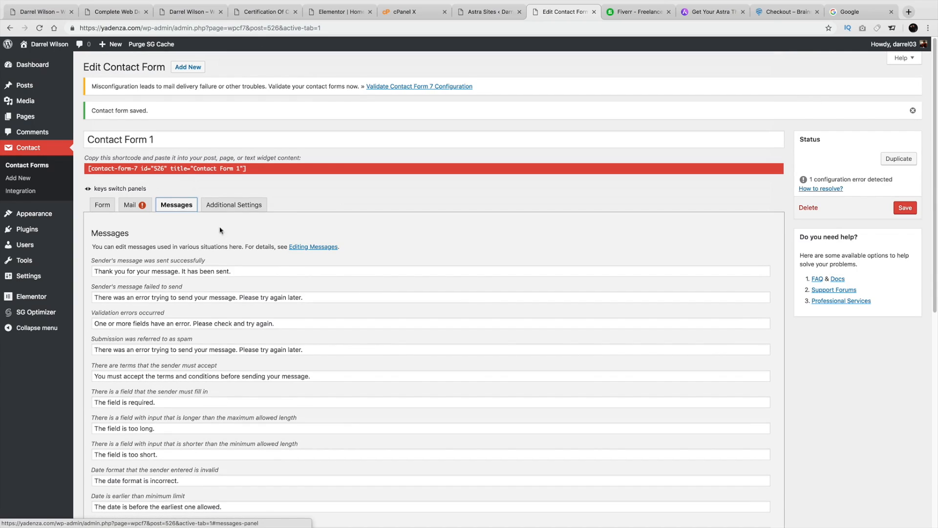
pyautogui.click(227, 206)
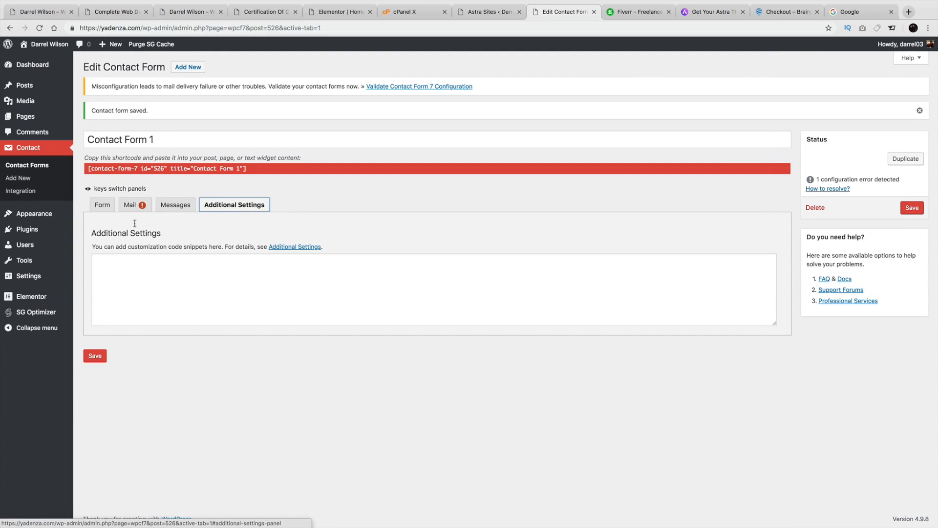
# Return to the live yadenza.com site and test the header's Request Quote link
pyautogui.moveTo(46, 44)
pyautogui.click(46, 61)
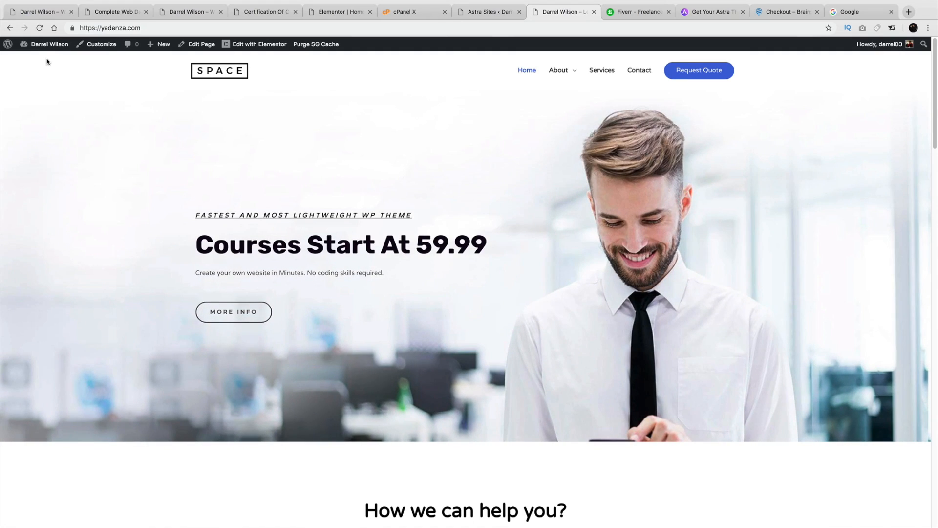
pyautogui.click(710, 71)
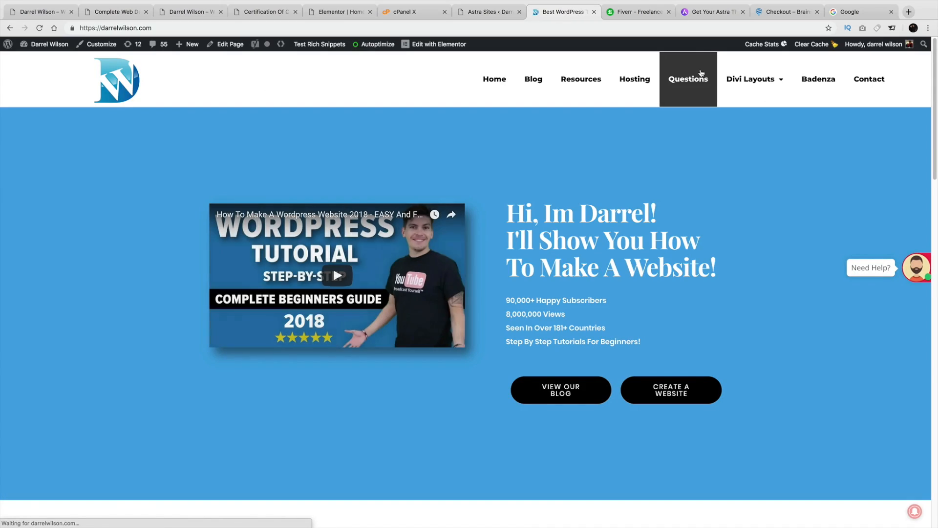
# Browse the question list on the linked site's Questions page and return to that site's home page
pyautogui.click(691, 83)
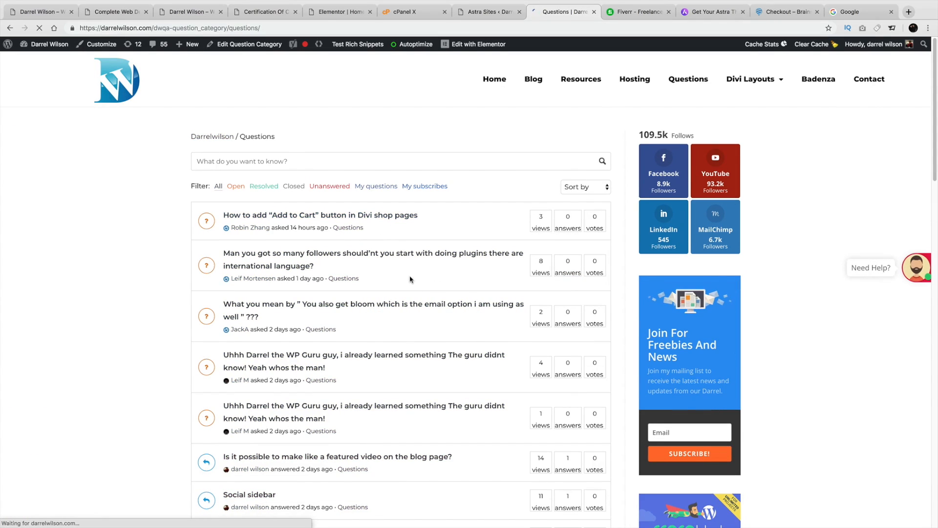
pyautogui.scroll(-2, 374, 238)
pyautogui.scroll(-9, 375, 238)
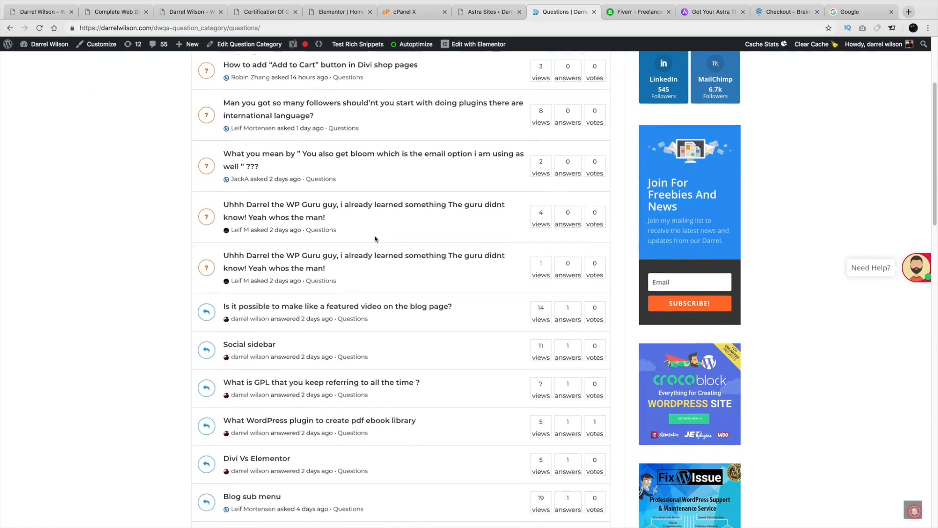
pyautogui.scroll(-15, 375, 240)
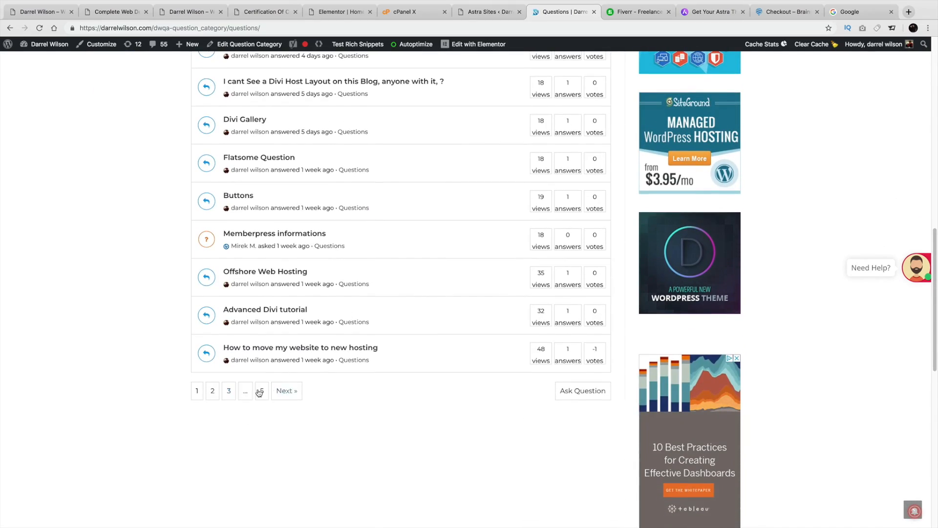
pyautogui.scroll(4, 386, 388)
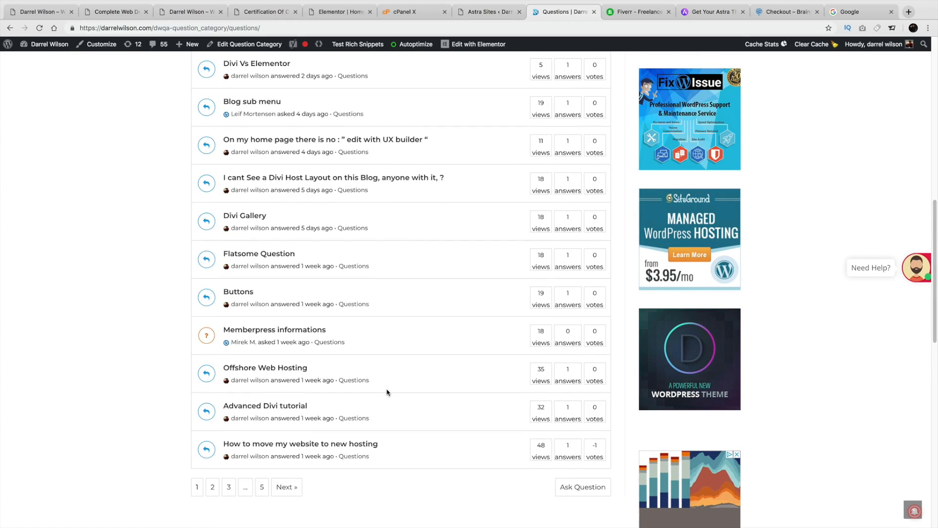
pyautogui.scroll(20, 385, 386)
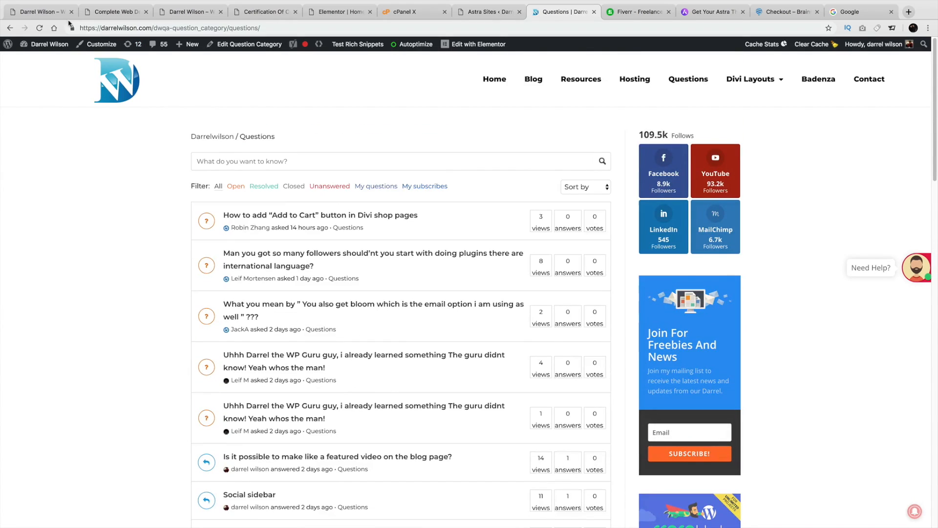
pyautogui.click(11, 28)
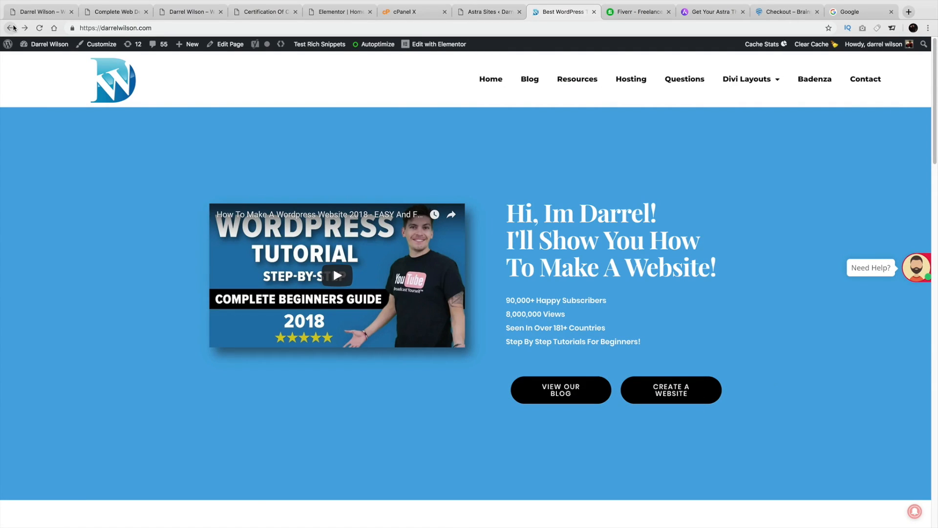
# Go to the yadenza.com dashboard, visit the live site and look over its homepage sections
pyautogui.click(126, 27)
pyautogui.write('yade')
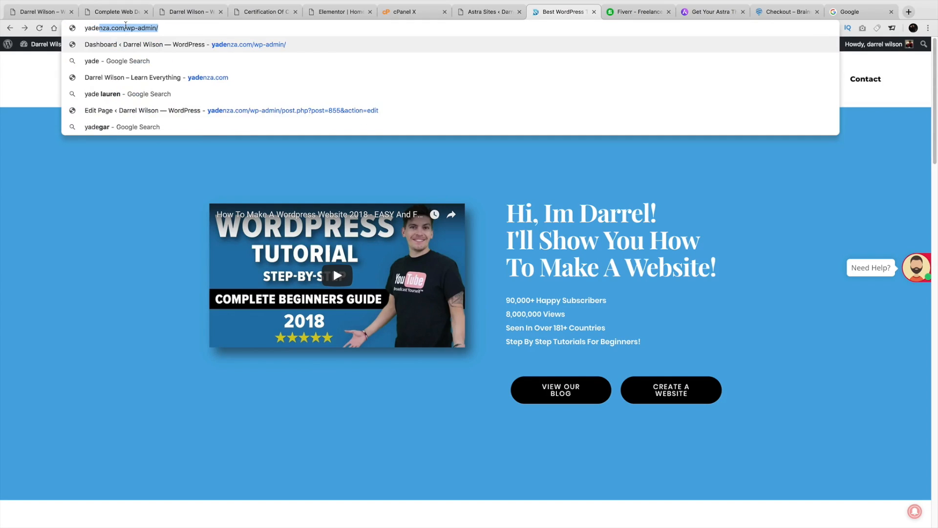
pyautogui.press('Return')
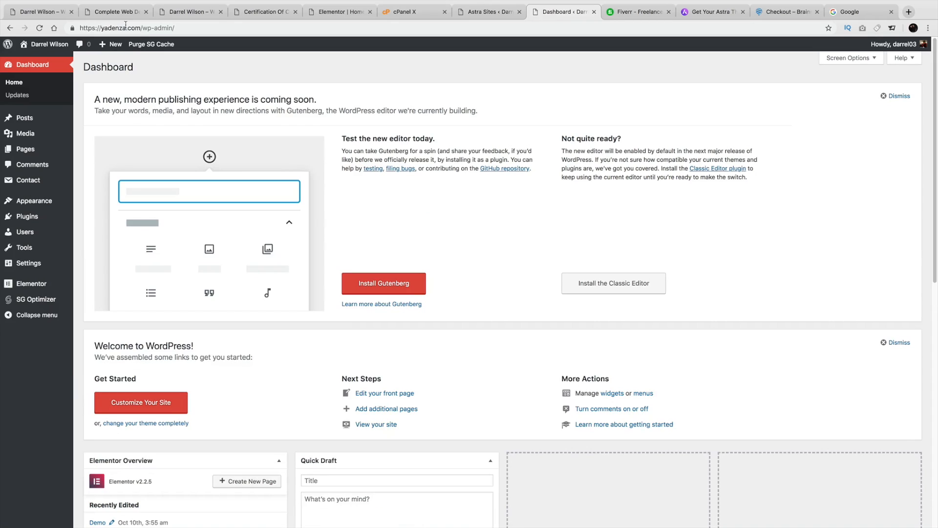
pyautogui.moveTo(45, 45)
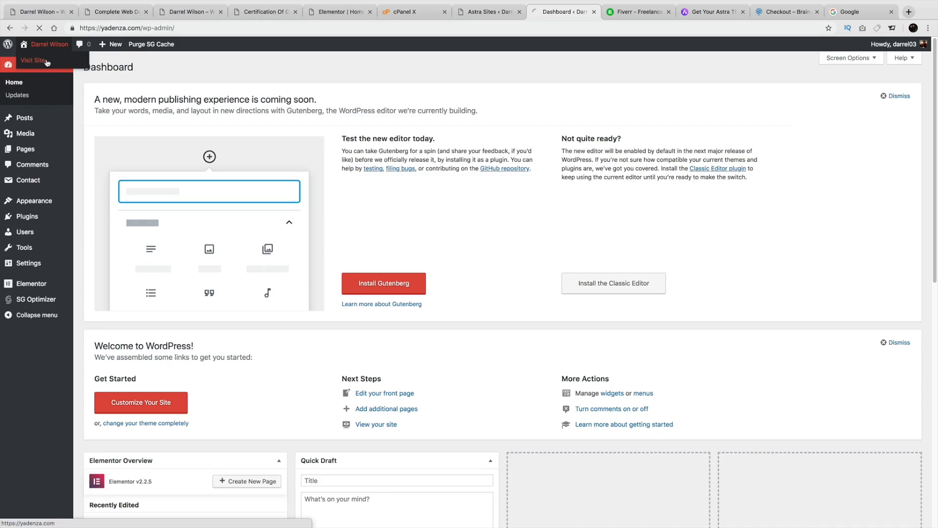
pyautogui.click(47, 63)
pyautogui.scroll(-10, 304, 184)
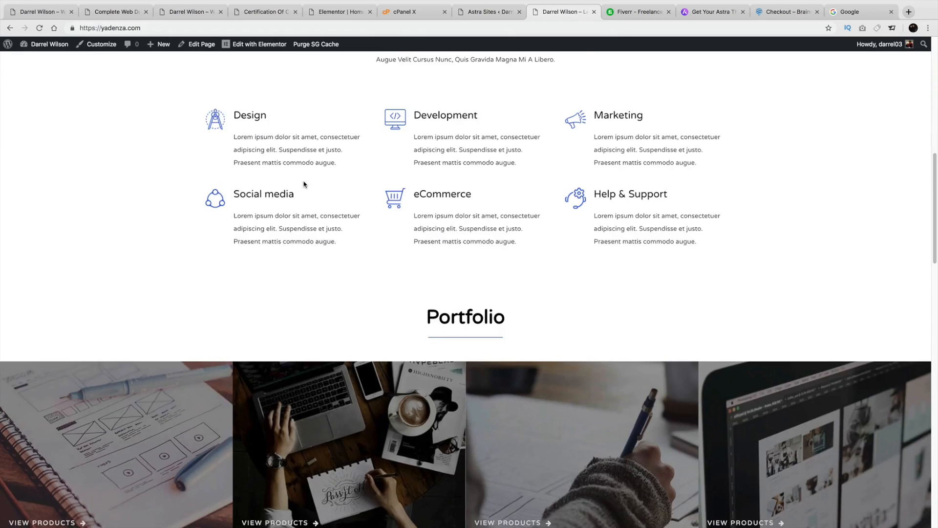
pyautogui.scroll(-15, 303, 184)
pyautogui.scroll(3, 302, 181)
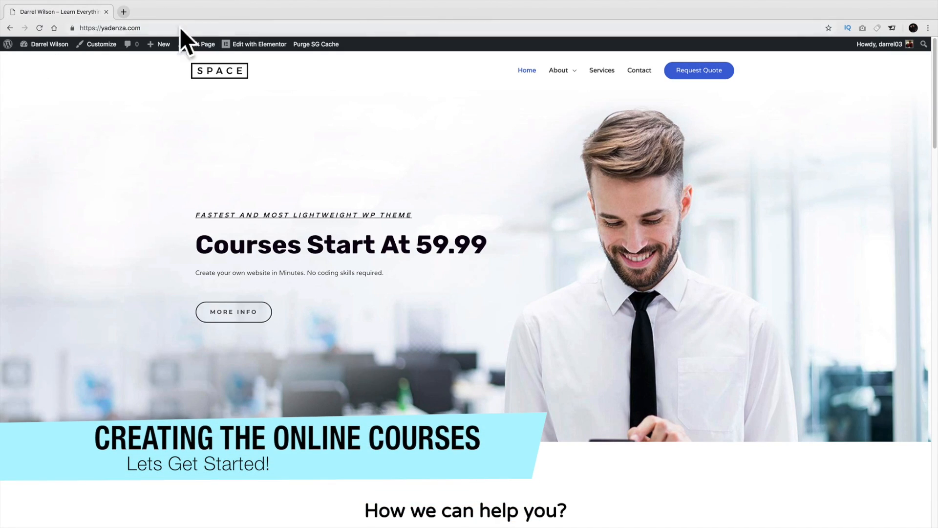
# Return to the site dashboard and browse the popular plugins available to add
pyautogui.moveTo(53, 49)
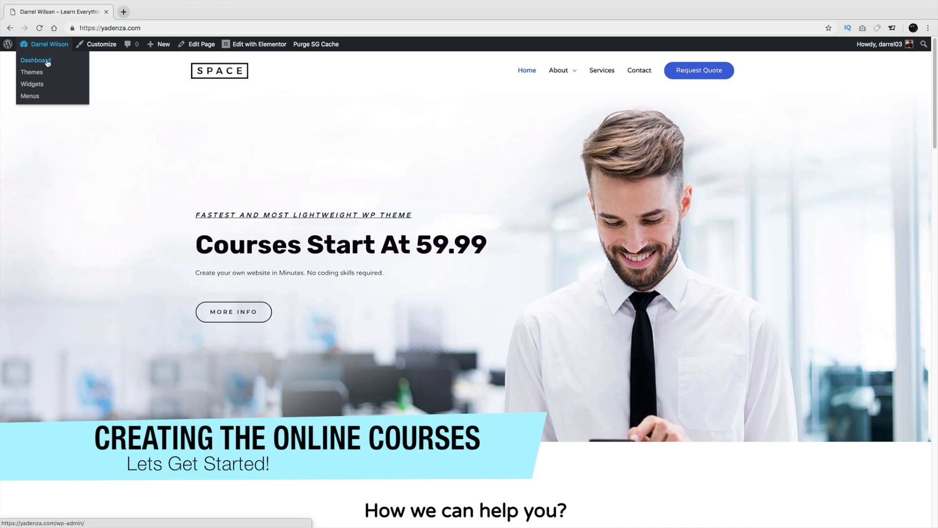
pyautogui.click(48, 63)
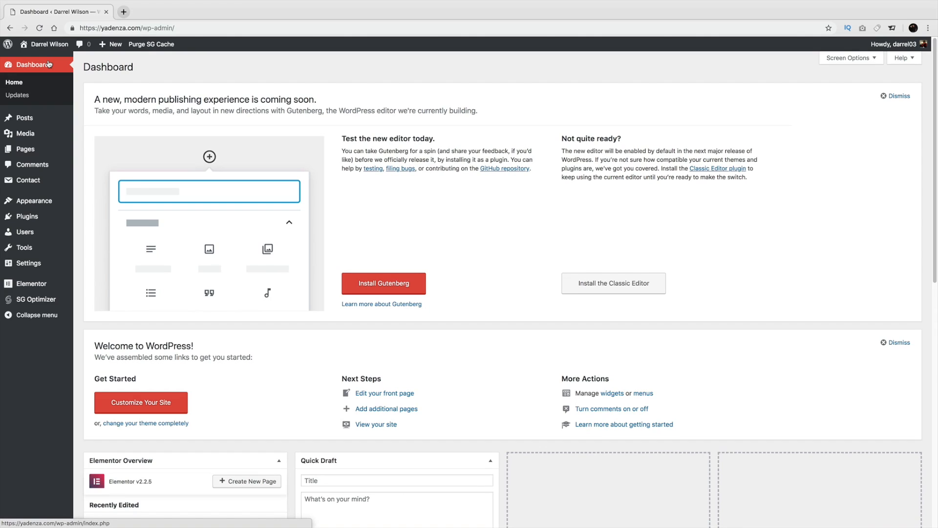
pyautogui.moveTo(48, 218)
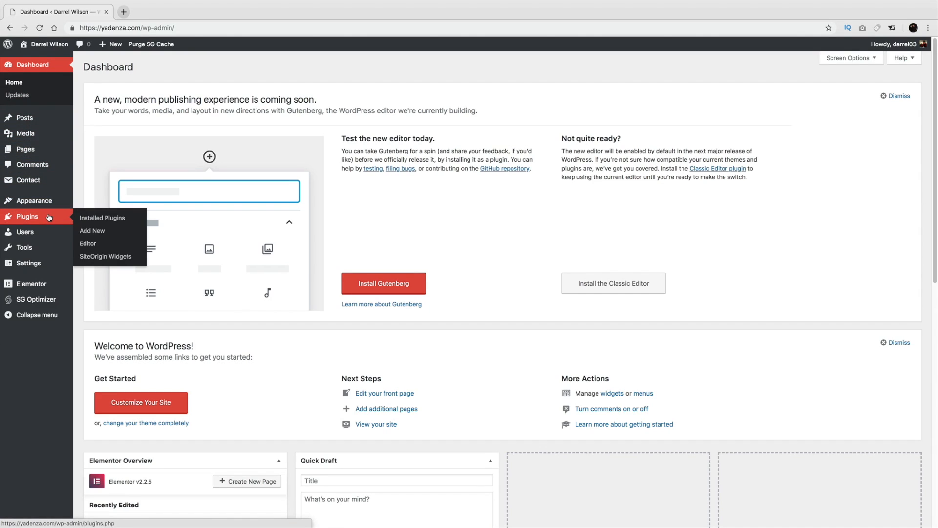
pyautogui.click(95, 234)
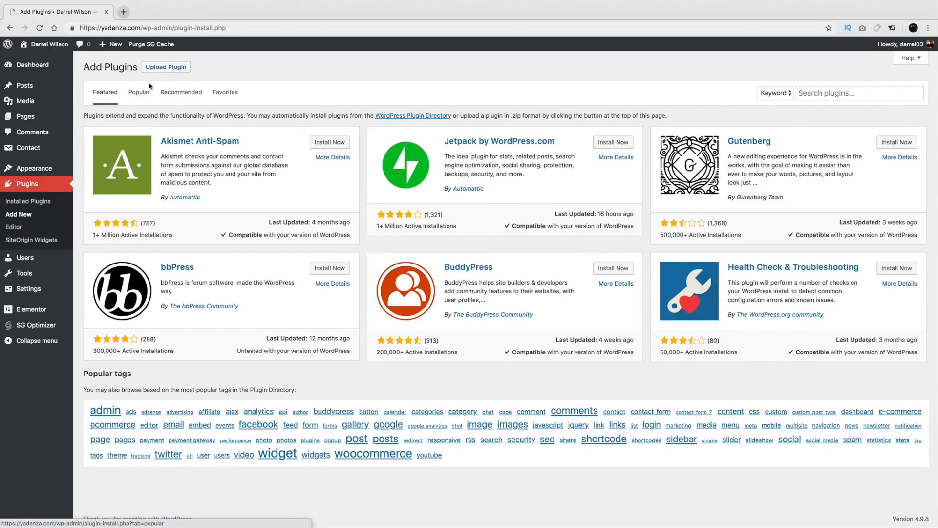
pyautogui.click(142, 98)
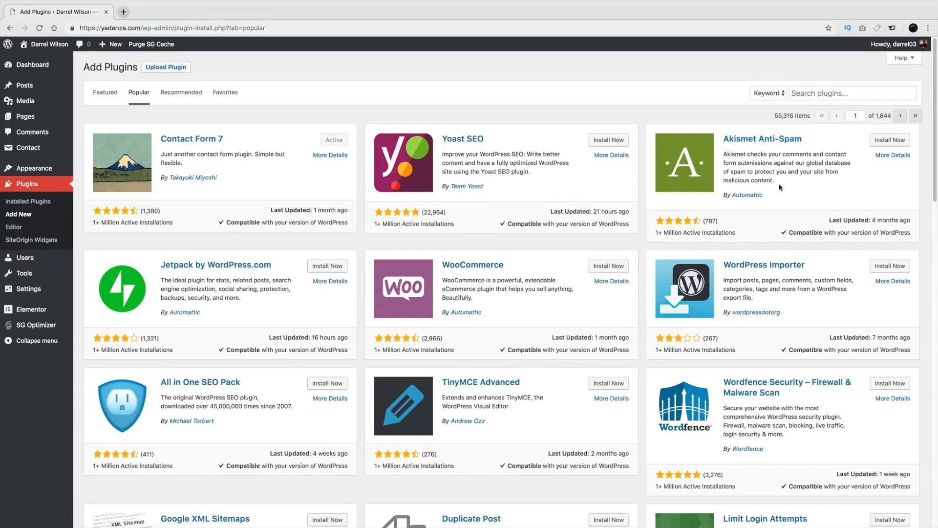
# Search the plugin directory for "lifter", then install and activate the LifterLMS plugin
pyautogui.click(814, 93)
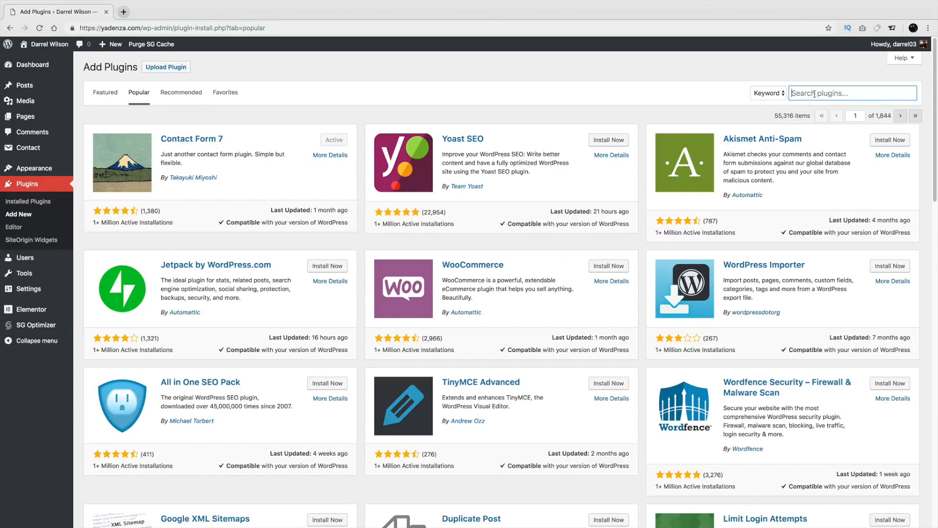
pyautogui.write('lifter')
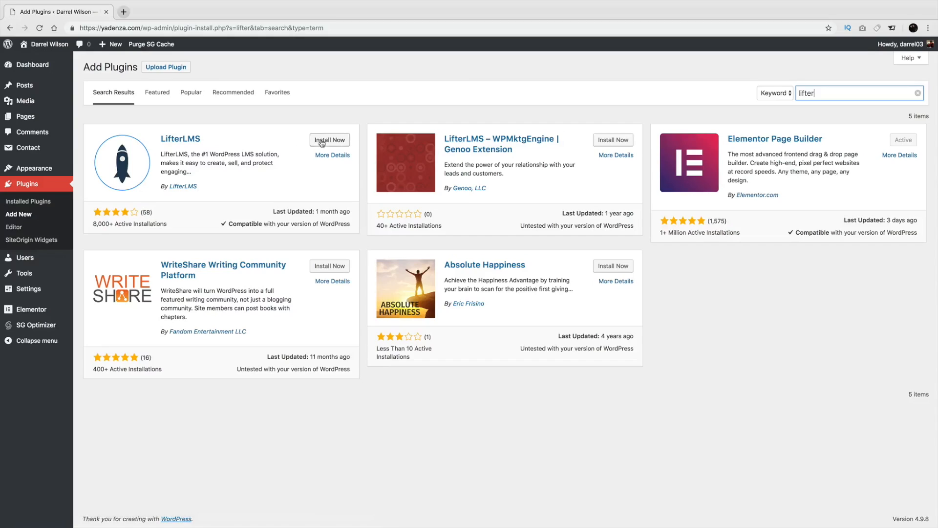
pyautogui.click(336, 142)
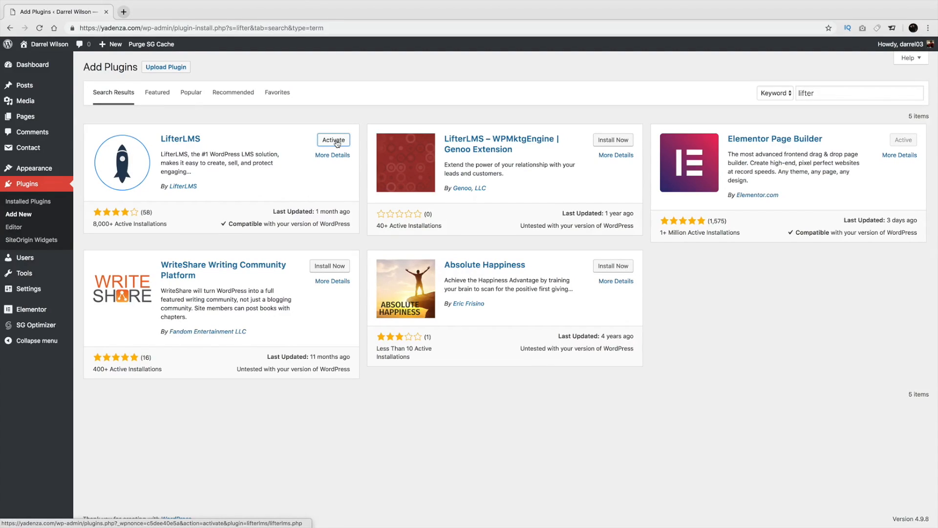
pyautogui.click(336, 143)
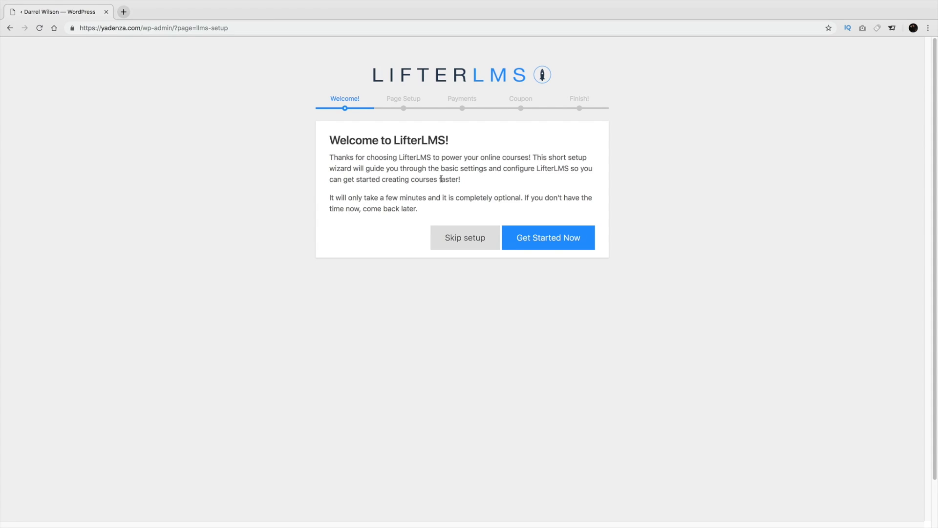
# Complete the LifterLMS setup wizard with its essential pages, United States (US) and US dollar, declining data sharing and installing a sample course
pyautogui.click(569, 239)
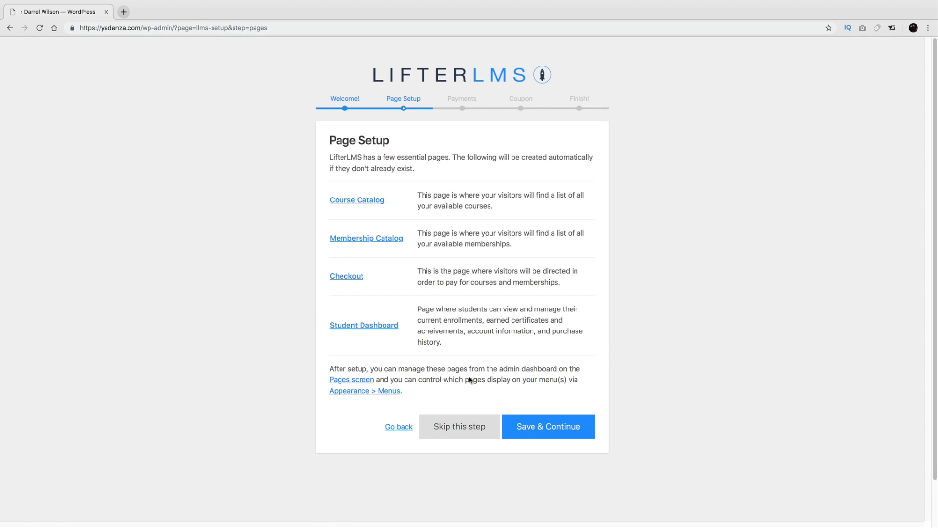
pyautogui.click(563, 430)
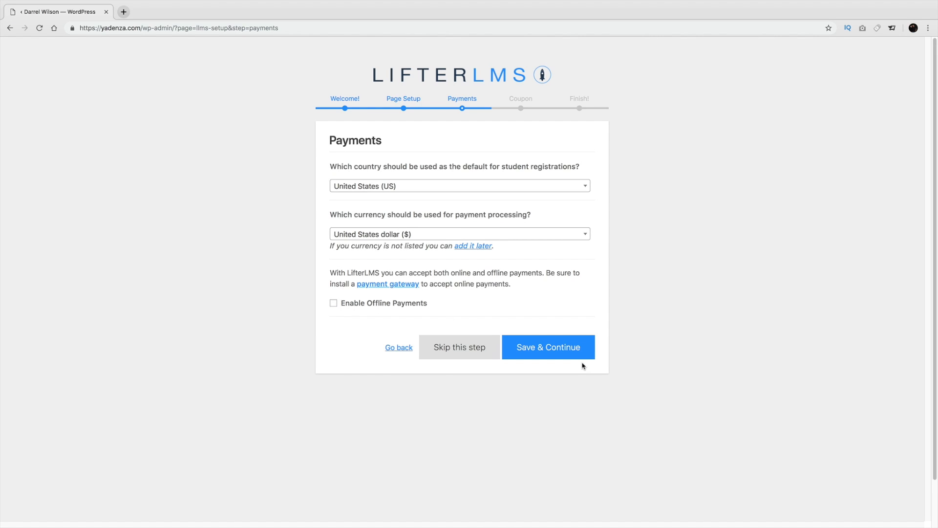
pyautogui.click(543, 348)
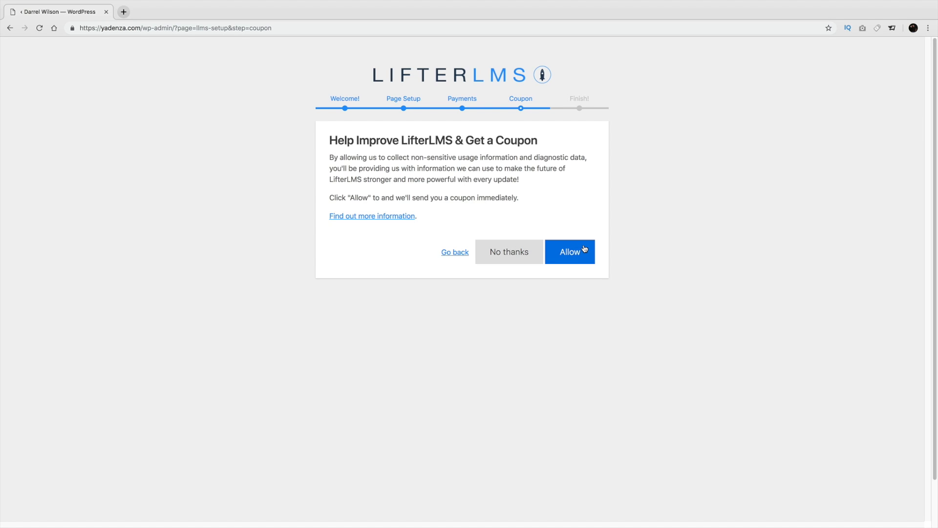
pyautogui.click(515, 254)
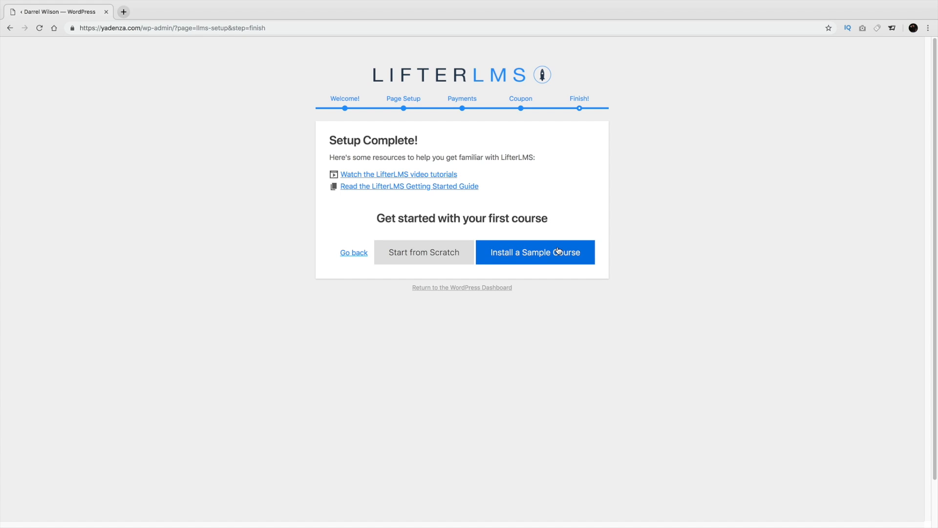
pyautogui.click(539, 257)
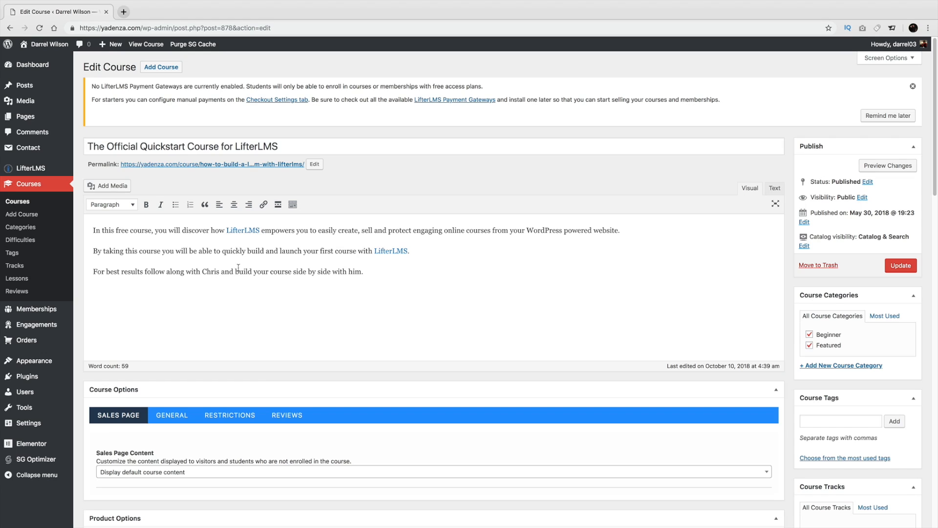
# Clone The Official Quickstart Course for LifterLMS from the course list
pyautogui.click(27, 204)
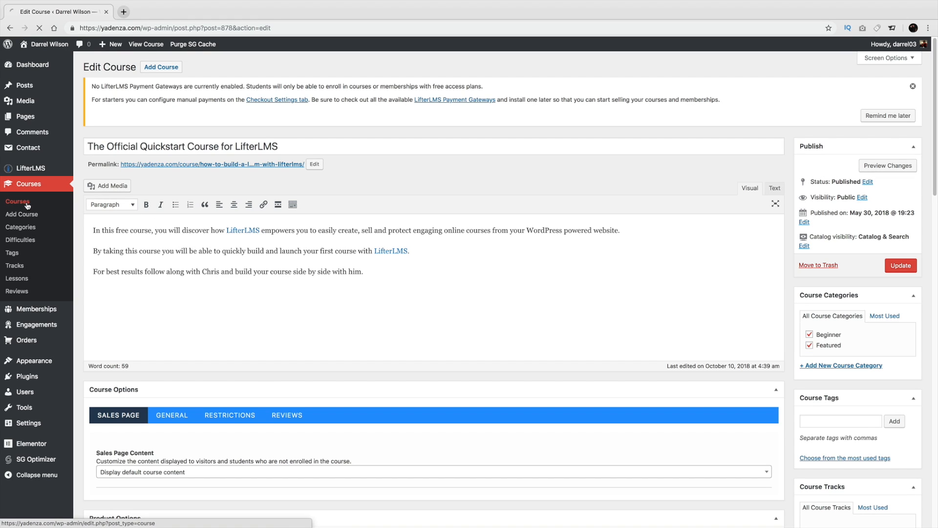
pyautogui.moveTo(28, 172)
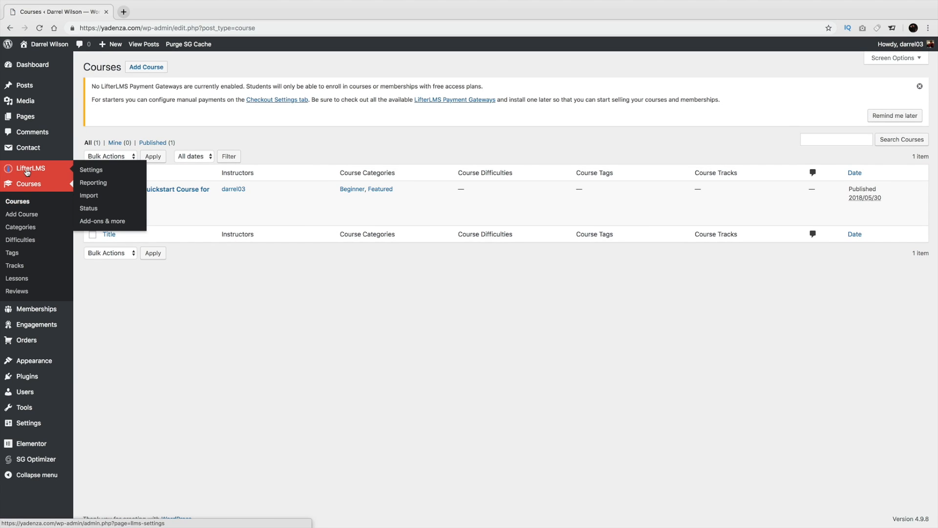
pyautogui.click(26, 204)
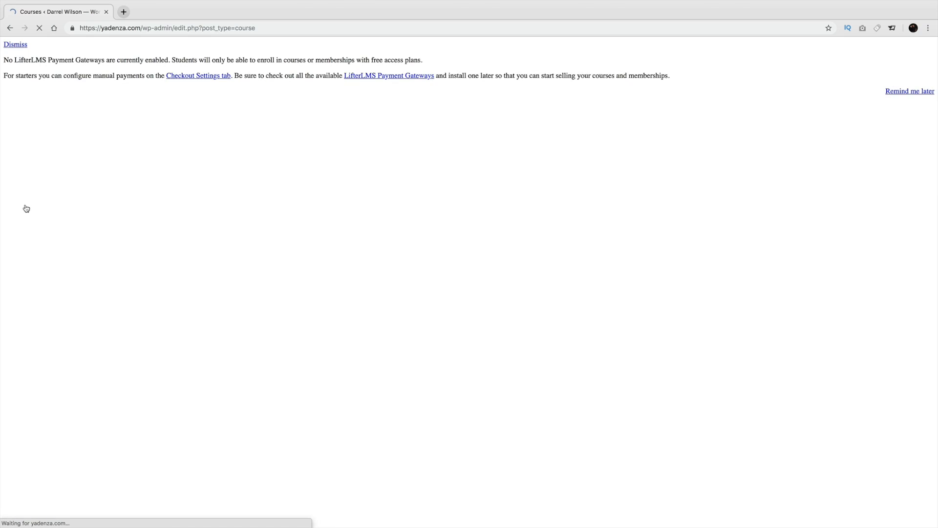
pyautogui.moveTo(104, 200)
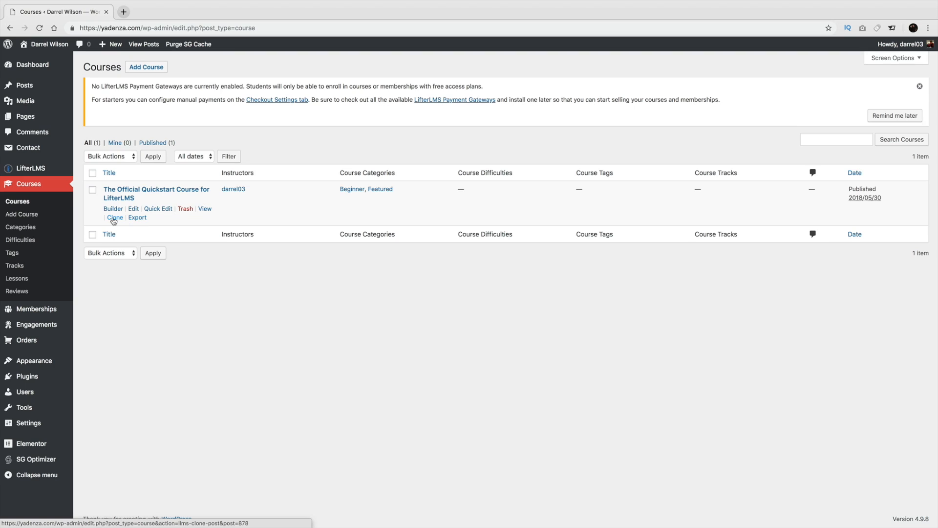
pyautogui.click(115, 218)
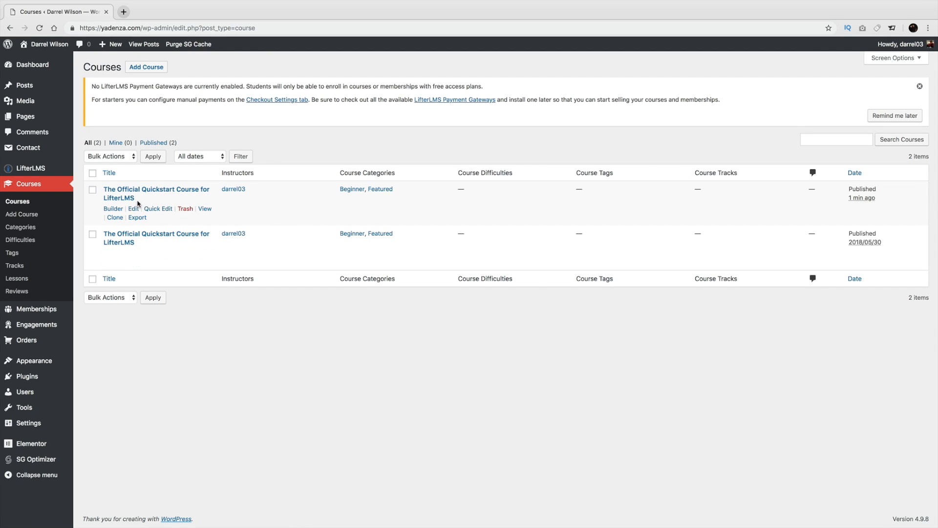
# Open the newly cloned course for editing and review its title and description text
pyautogui.click(134, 209)
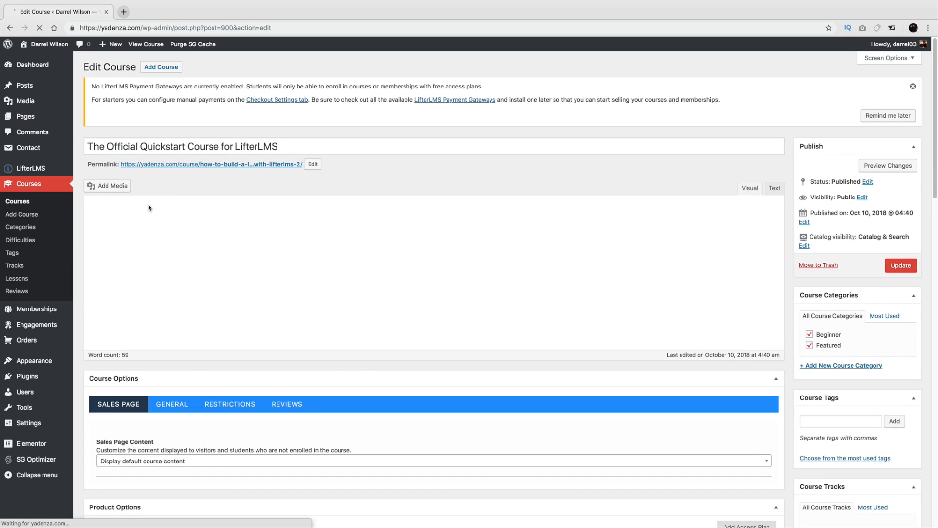
pyautogui.click(285, 145)
pyautogui.moveTo(274, 144); pyautogui.dragTo(89, 142)
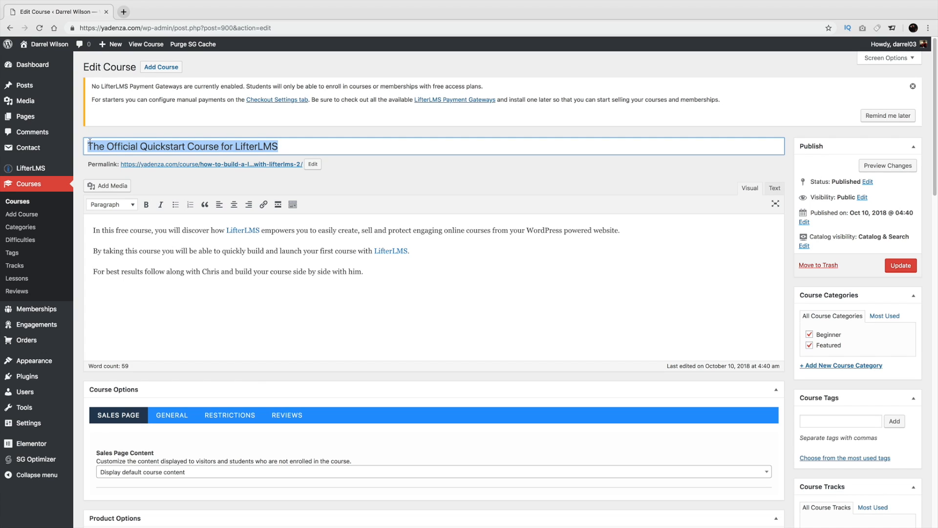
pyautogui.moveTo(377, 277); pyautogui.dragTo(593, 267)
pyautogui.click(133, 256)
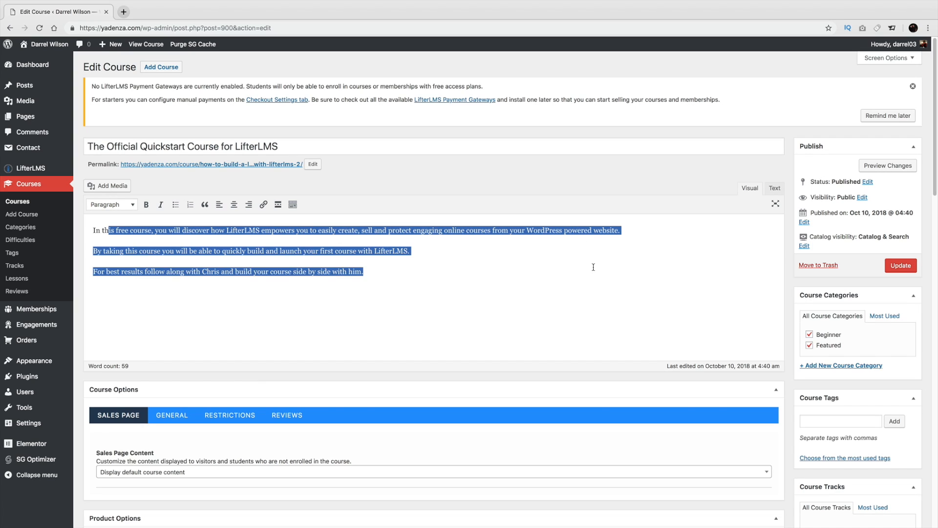
pyautogui.click(593, 266)
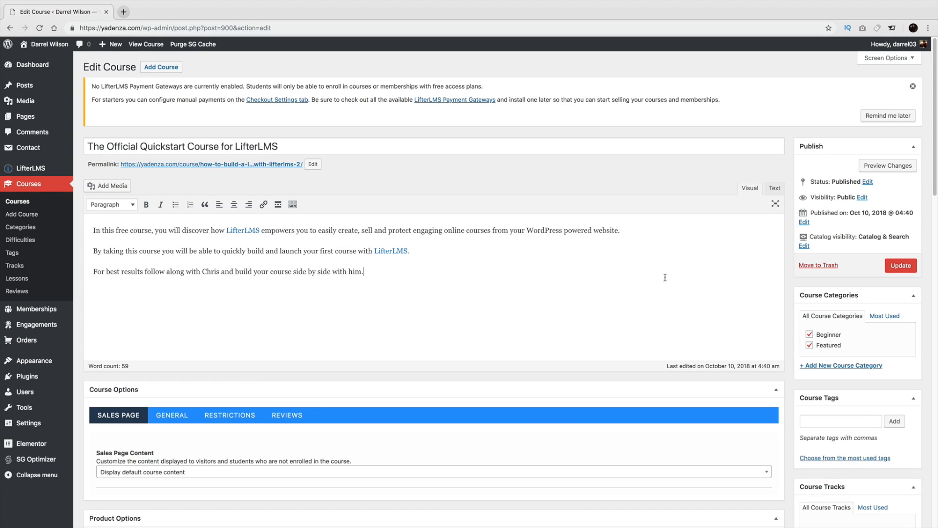
# Examine the cloned course's Sales Page Content choices, keeping Display default course content
pyautogui.scroll(-3, 619, 268)
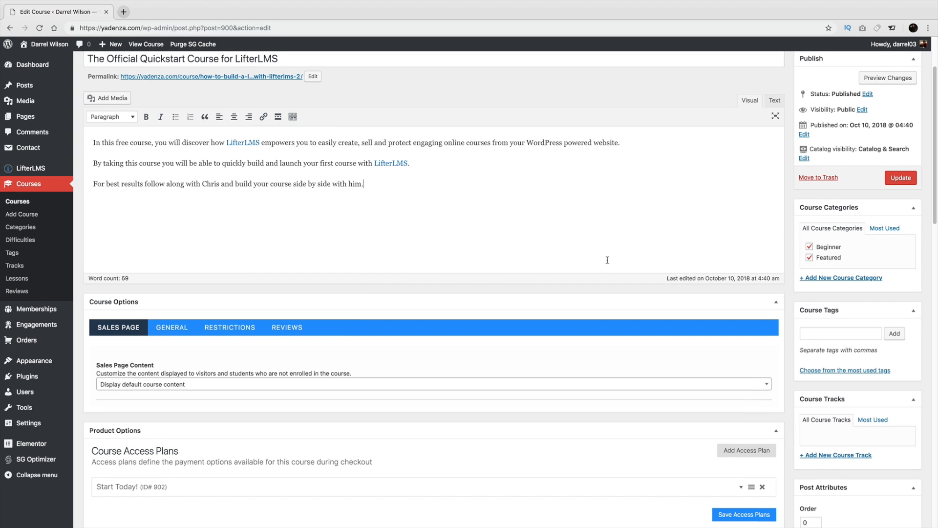
pyautogui.scroll(-2, 606, 259)
pyautogui.scroll(-3, 540, 232)
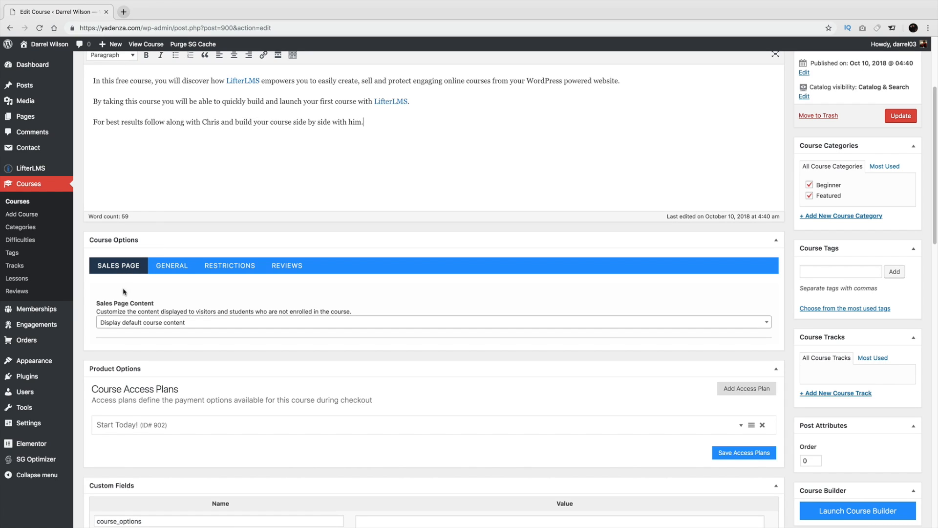
pyautogui.click(130, 324)
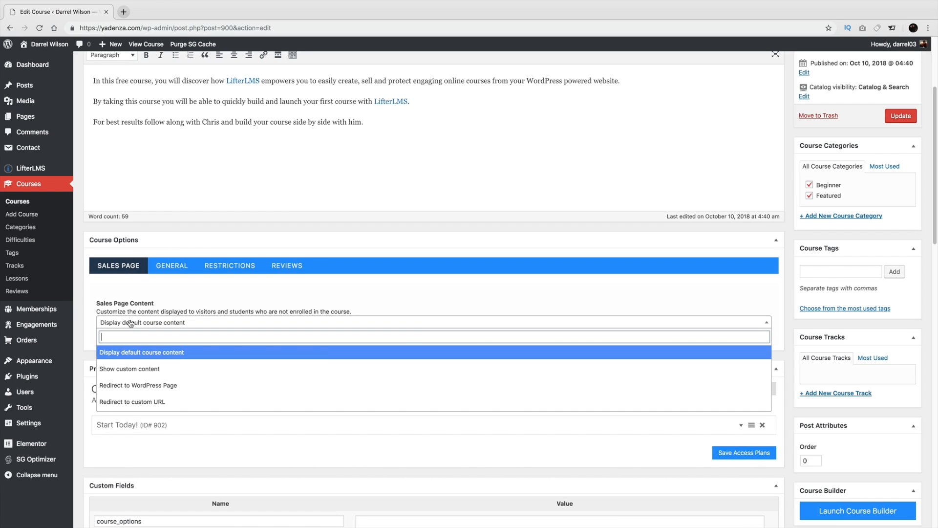
pyautogui.click(138, 355)
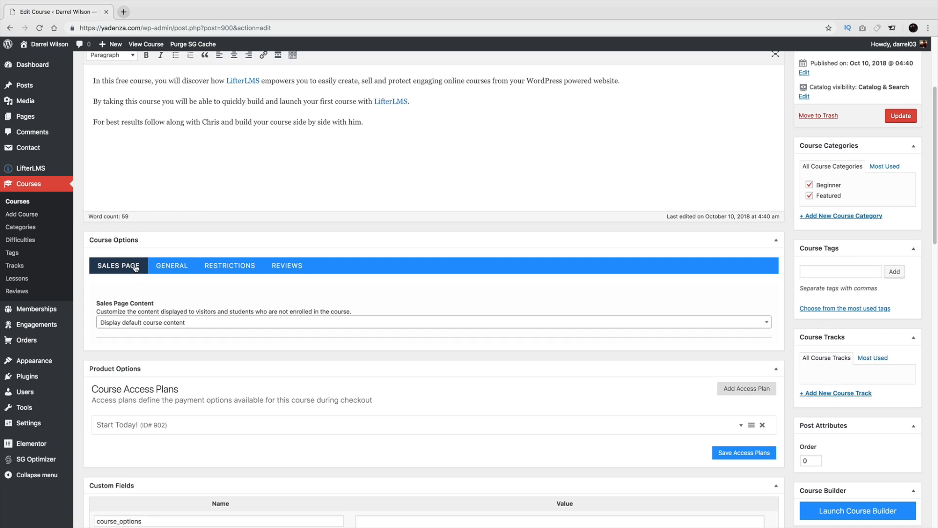
pyautogui.click(144, 323)
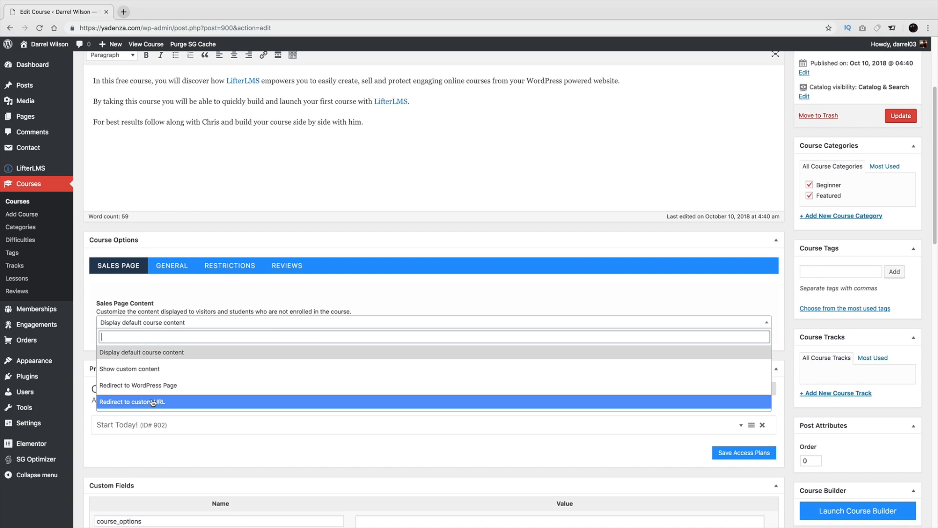
pyautogui.click(158, 325)
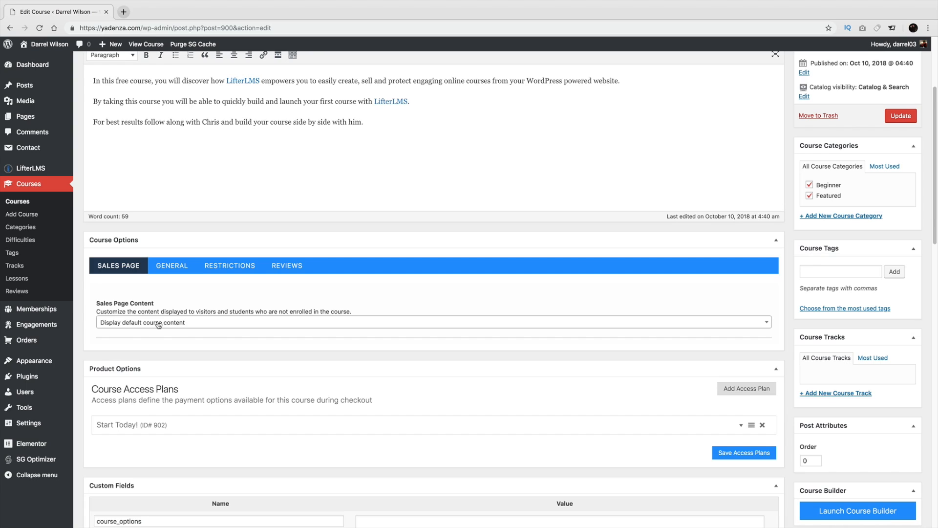
# Set the course difficulty category to Beginner in the general course options, keeping the course length at 1 Day
pyautogui.click(167, 270)
pyautogui.scroll(-2, 169, 287)
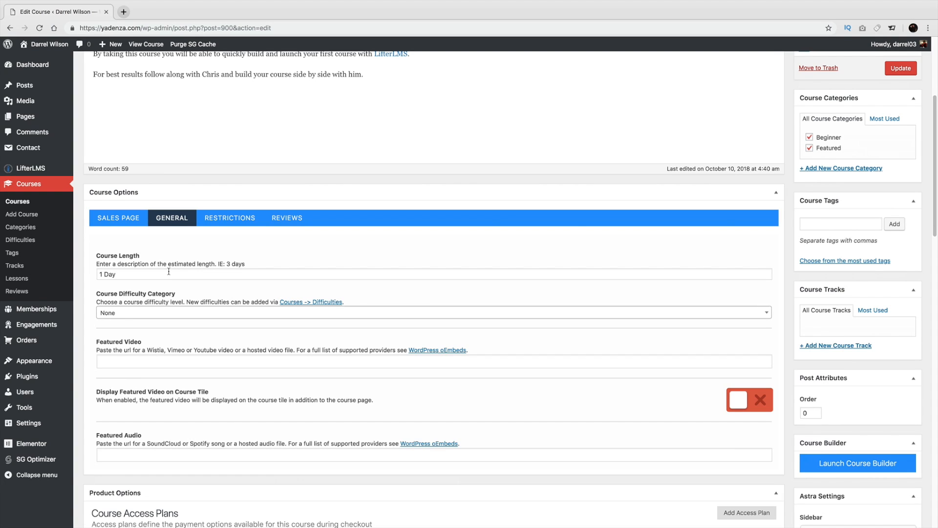
pyautogui.click(167, 272)
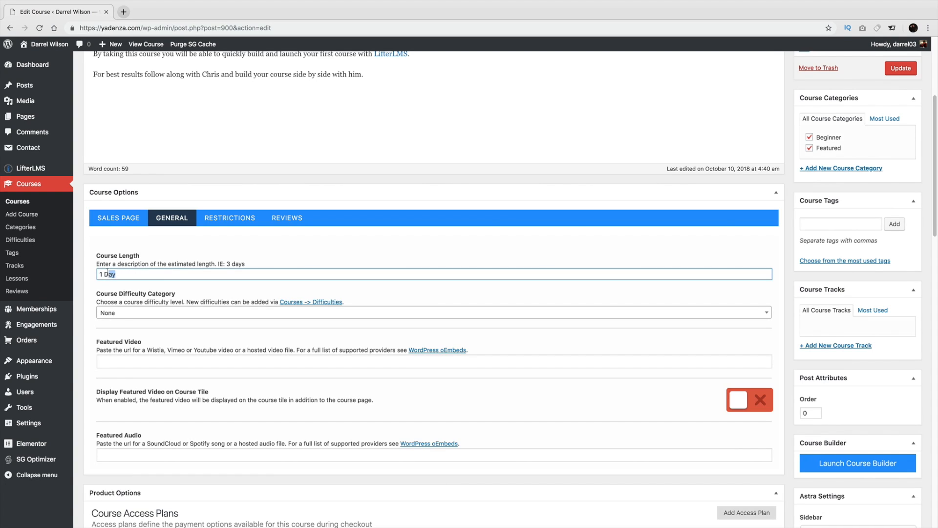
pyautogui.click(125, 315)
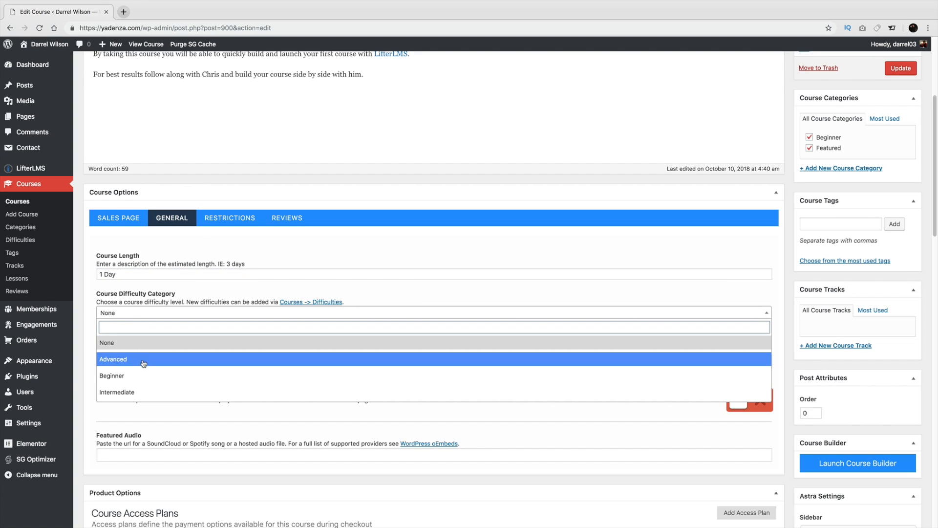
pyautogui.scroll(-1, 148, 391)
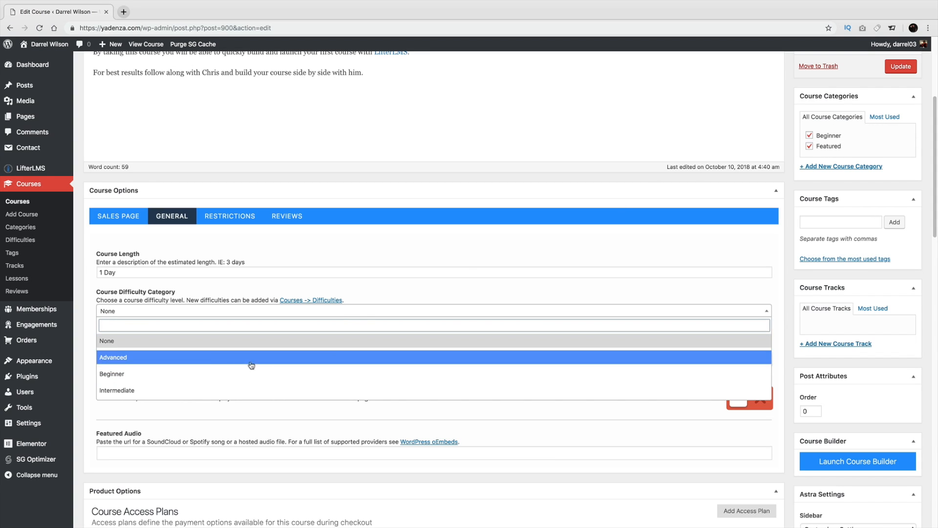
pyautogui.click(207, 372)
# Review the Featured Video and Featured Audio URL fields in the general course options
pyautogui.click(185, 357)
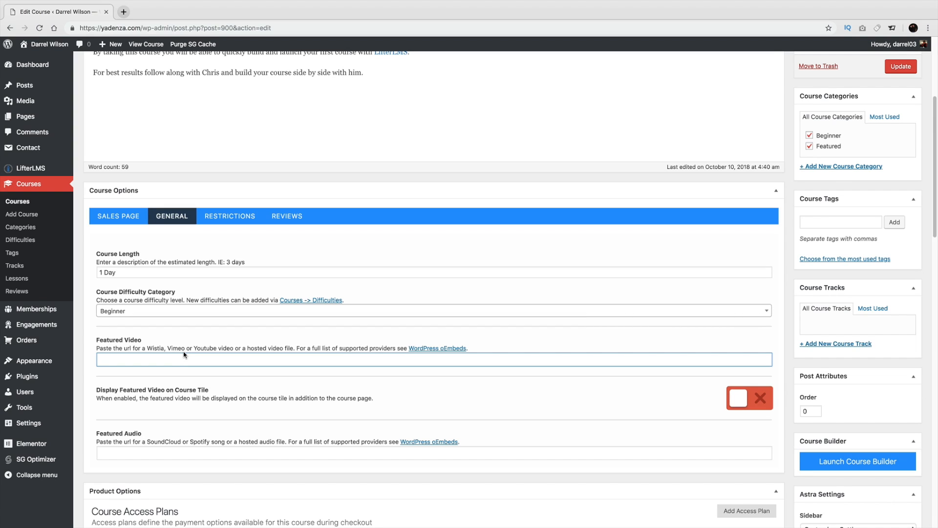
pyautogui.scroll(-2, 193, 337)
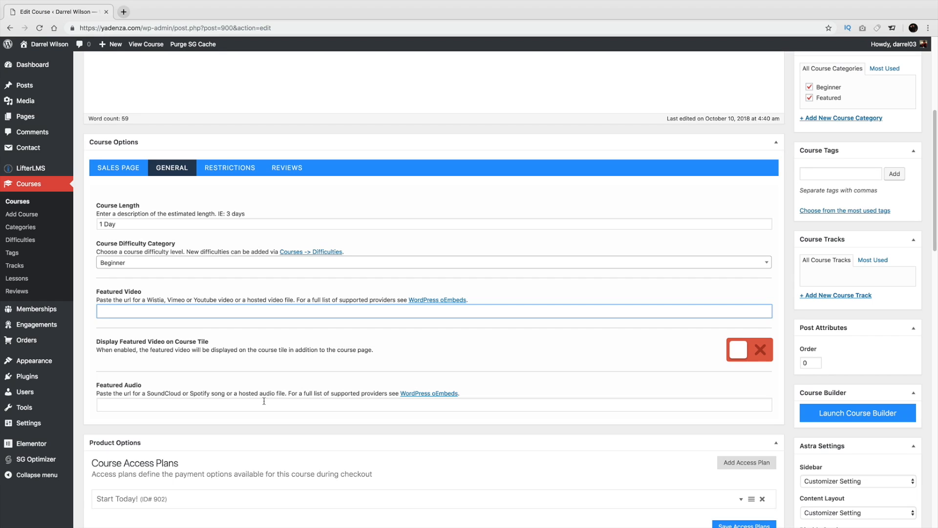
pyautogui.click(242, 399)
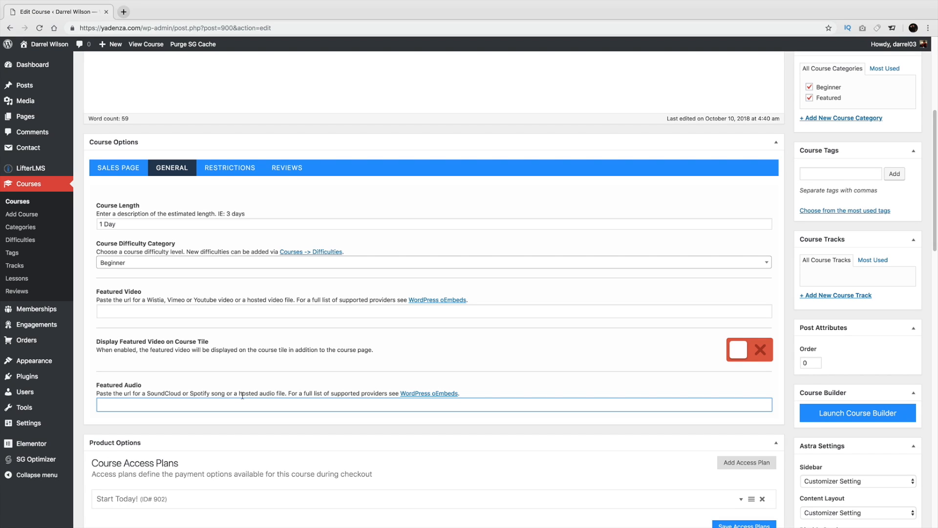
pyautogui.scroll(-2, 242, 395)
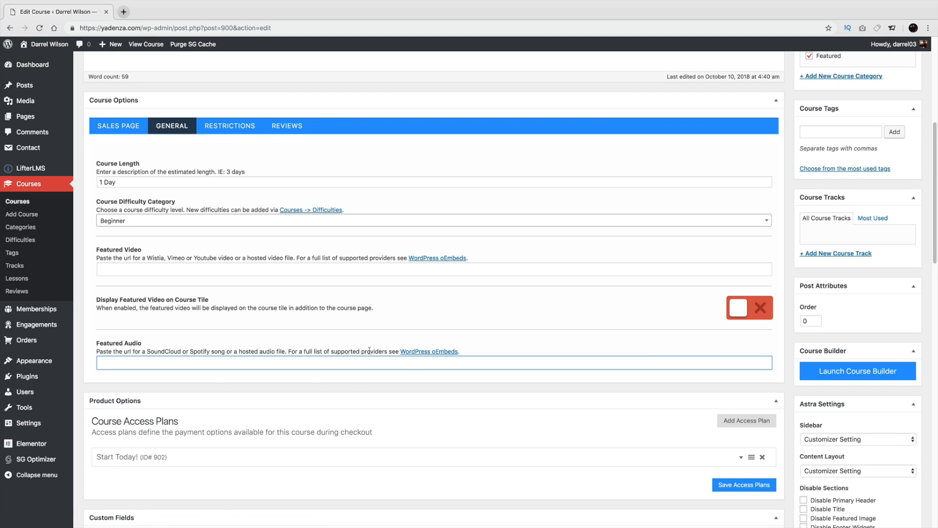
# Expand the Start Today! access plan under Course Access Plans and set its enroll text to Enroll
pyautogui.scroll(-4, 369, 350)
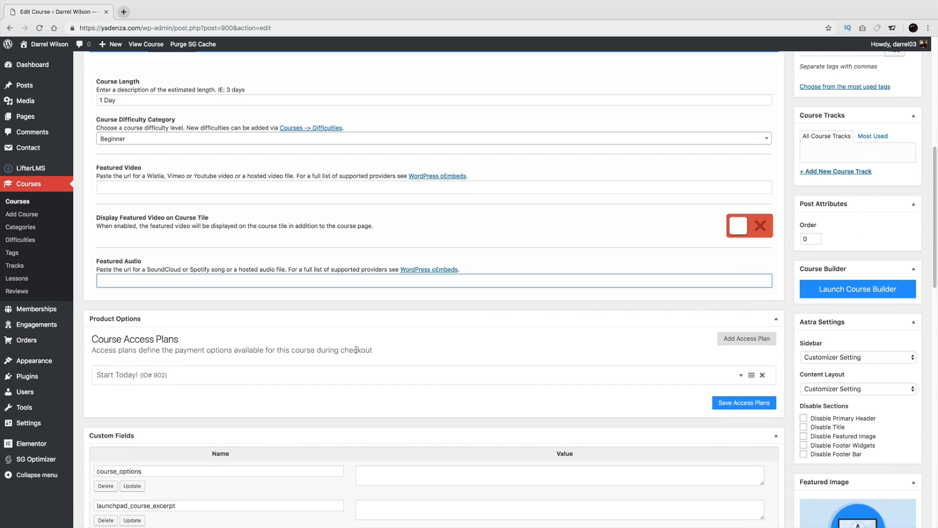
pyautogui.scroll(-2, 367, 361)
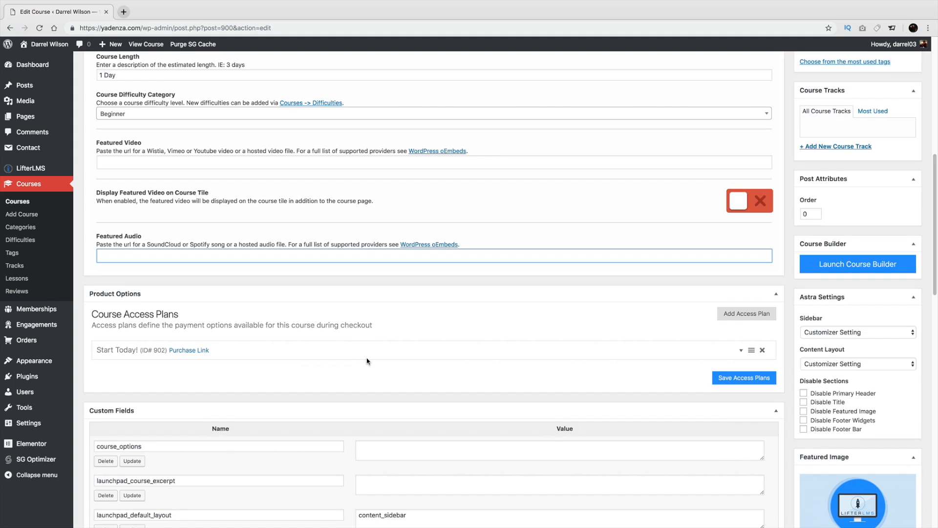
pyautogui.scroll(-1, 367, 361)
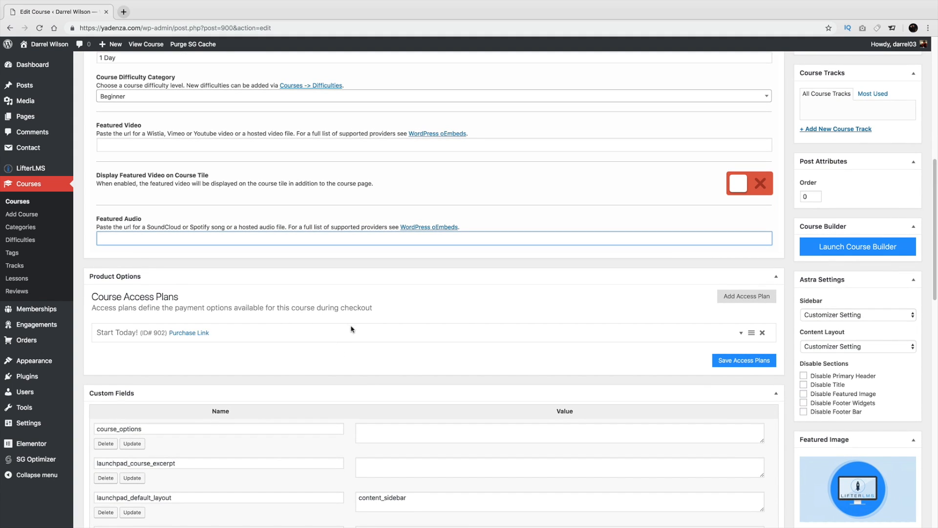
pyautogui.moveTo(103, 296); pyautogui.dragTo(206, 300)
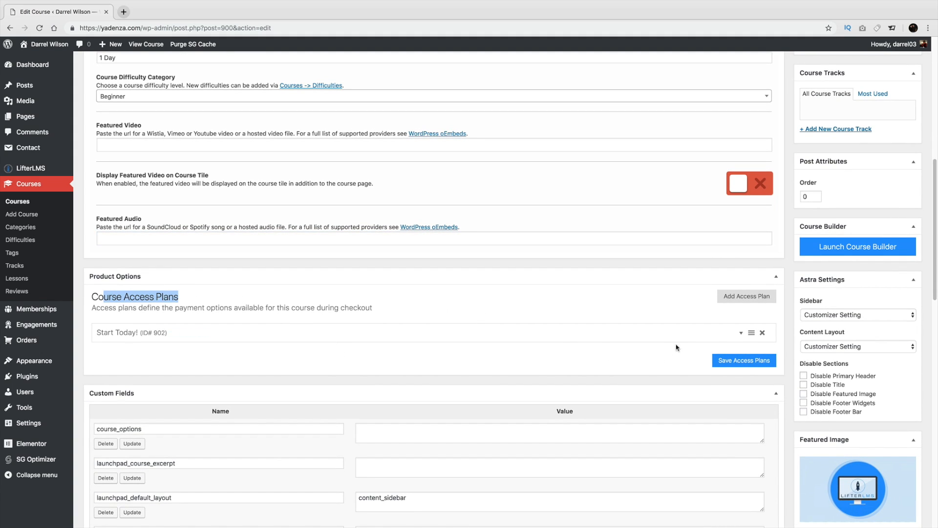
pyautogui.click(741, 333)
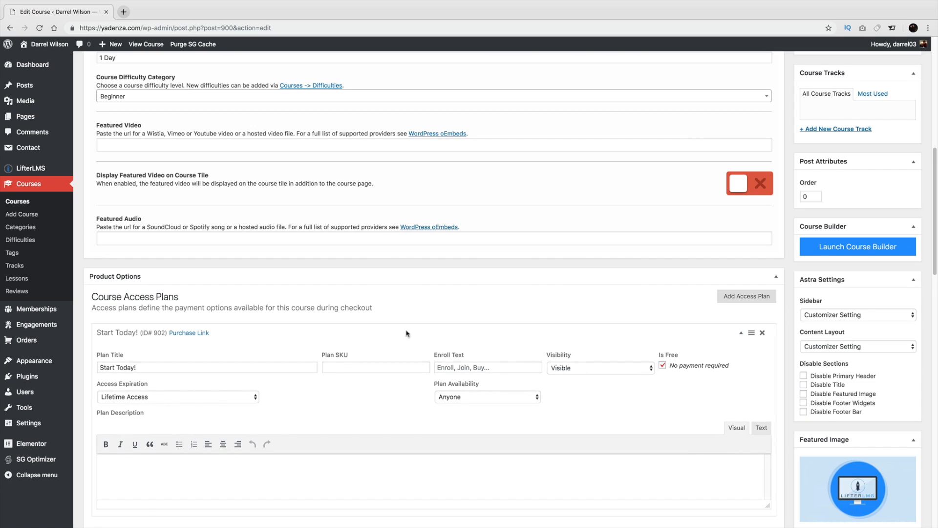
pyautogui.scroll(-1, 382, 334)
pyautogui.scroll(-1, 161, 344)
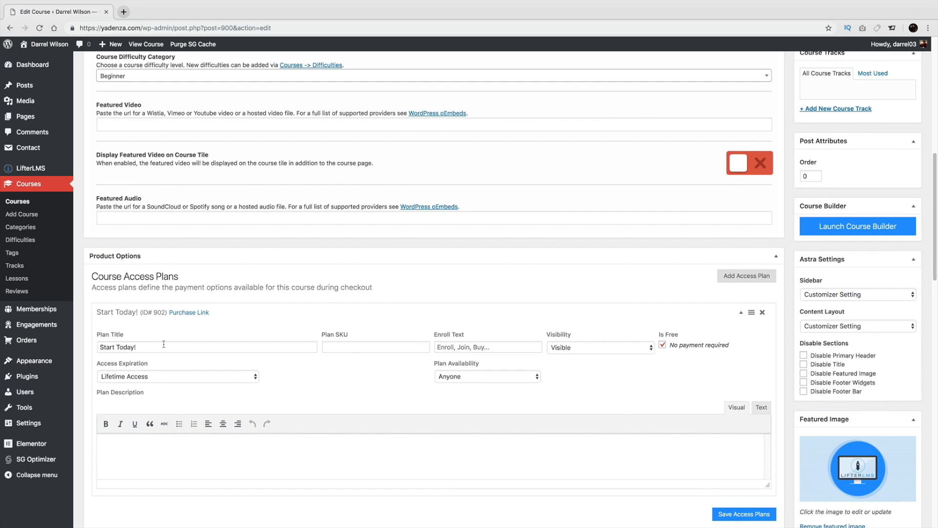
pyautogui.moveTo(164, 347); pyautogui.dragTo(97, 347)
pyautogui.click(497, 347)
pyautogui.write('Enroll')
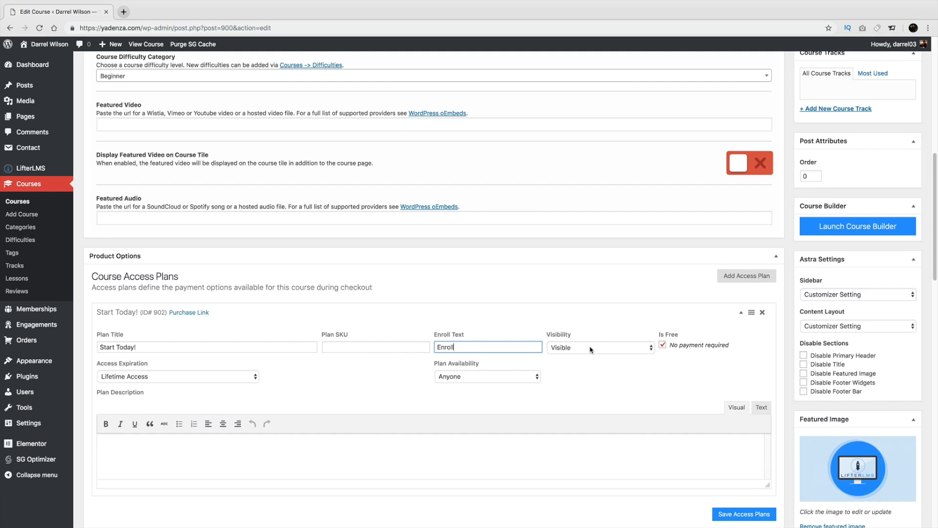
# Examine the access plan's paid pricing and availability choices, keeping it free and available to Anyone
pyautogui.click(663, 345)
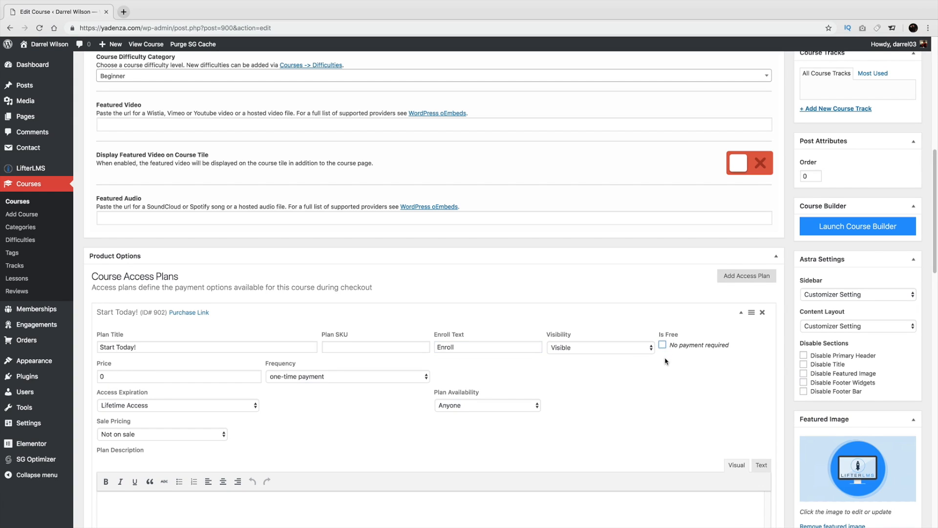
pyautogui.click(663, 345)
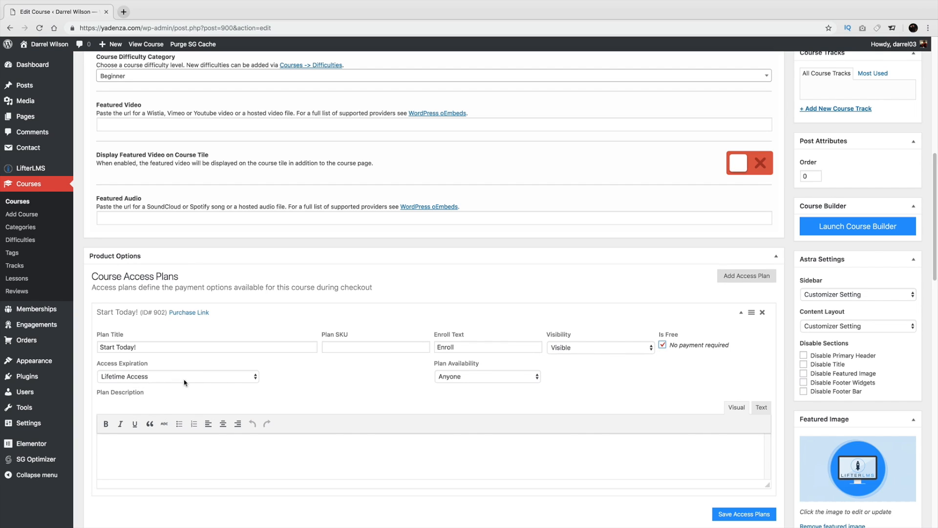
pyautogui.click(493, 379)
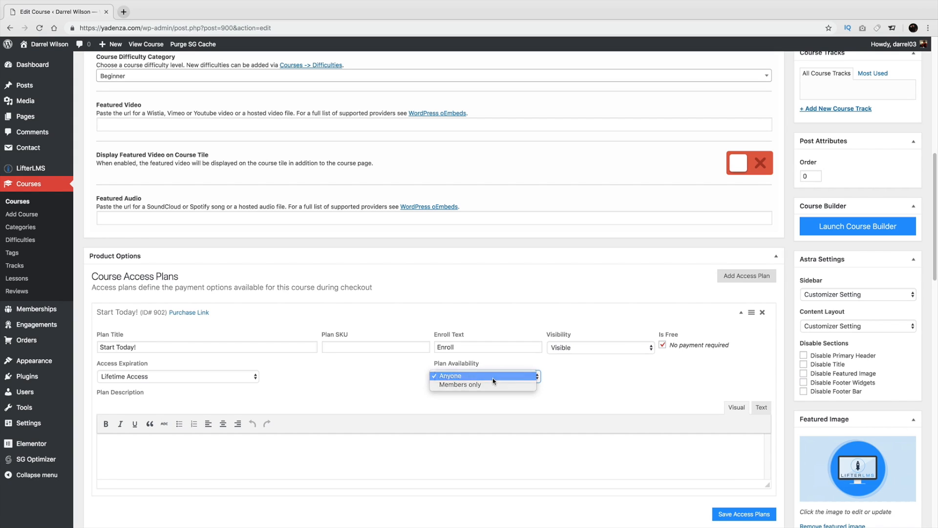
pyautogui.click(492, 377)
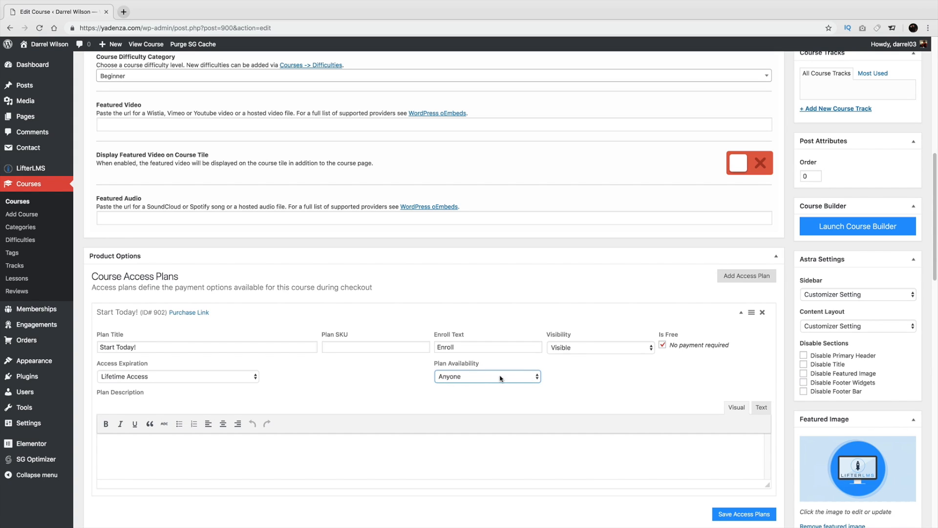
pyautogui.click(501, 379)
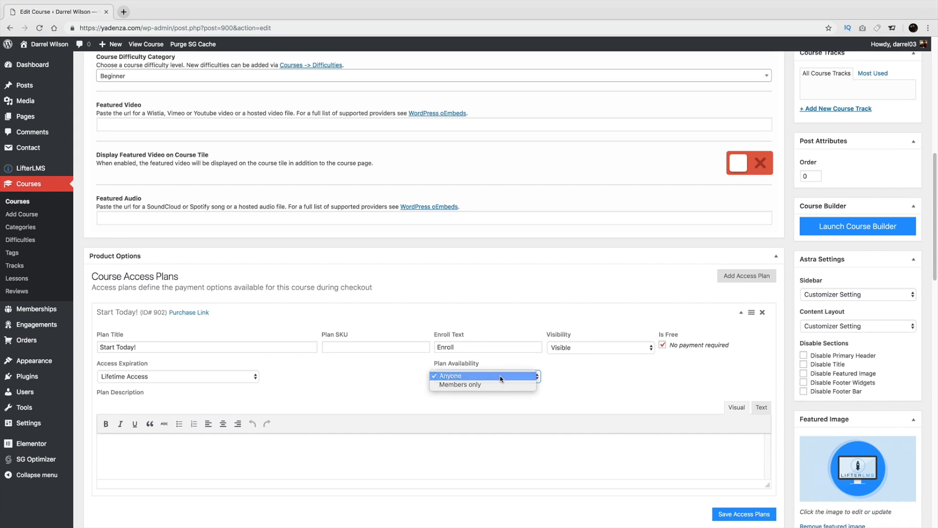
pyautogui.click(500, 376)
pyautogui.scroll(-2, 501, 379)
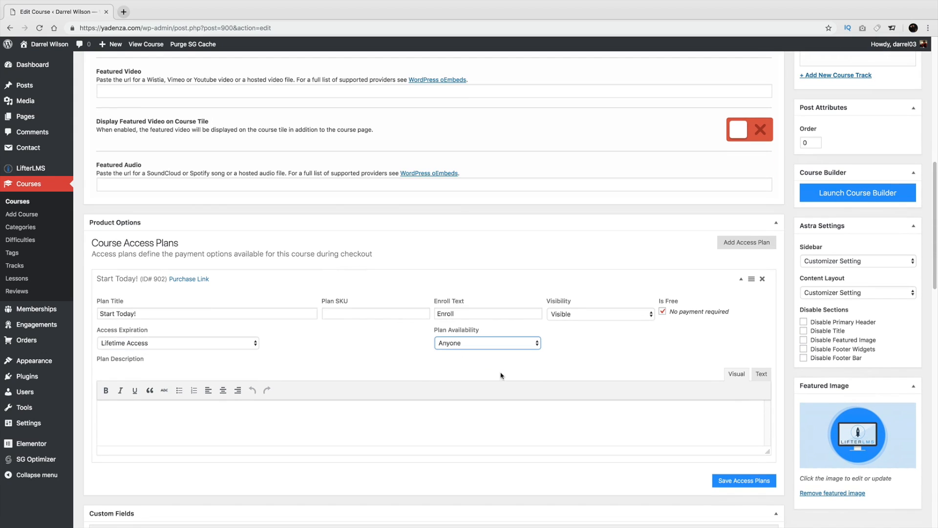
pyautogui.click(468, 399)
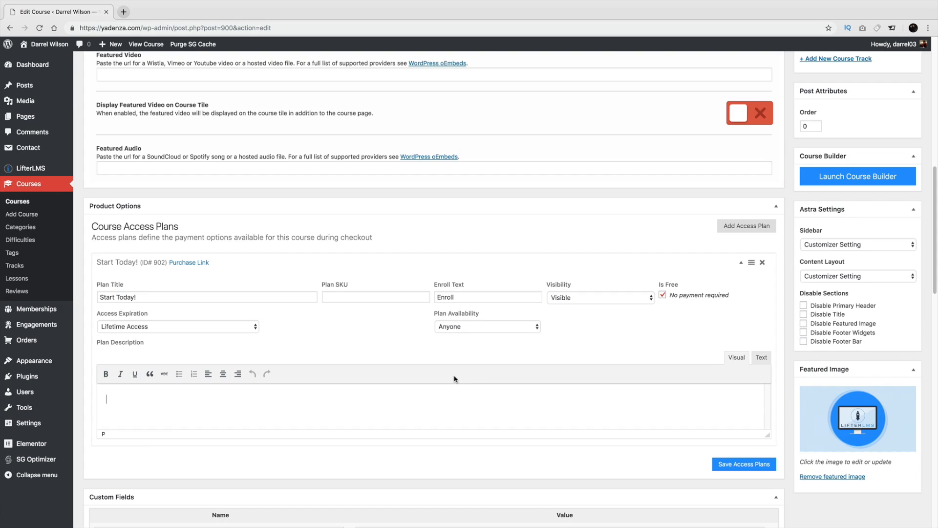
# View the live course page, copy its address and open it in a new browser tab beside the course editor
pyautogui.click(159, 48)
pyautogui.click(142, 28)
pyautogui.rightClick(136, 30)
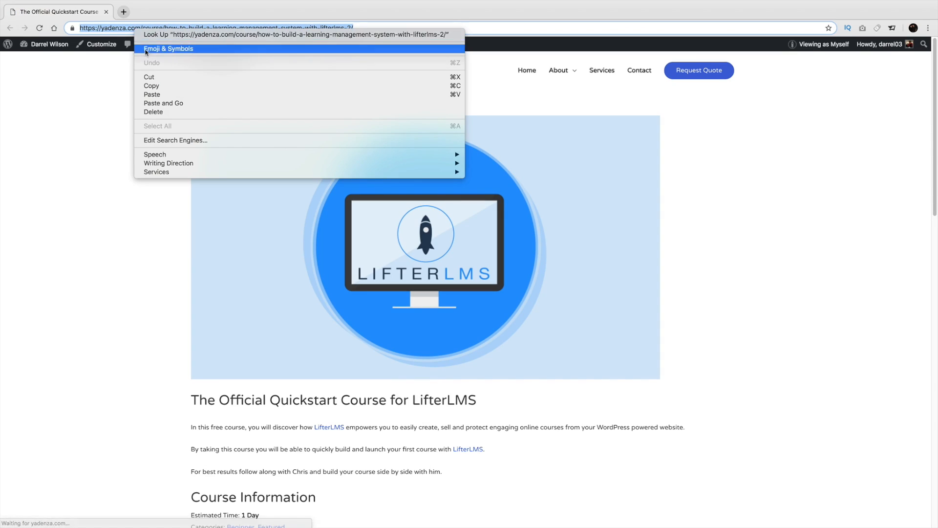
pyautogui.click(151, 86)
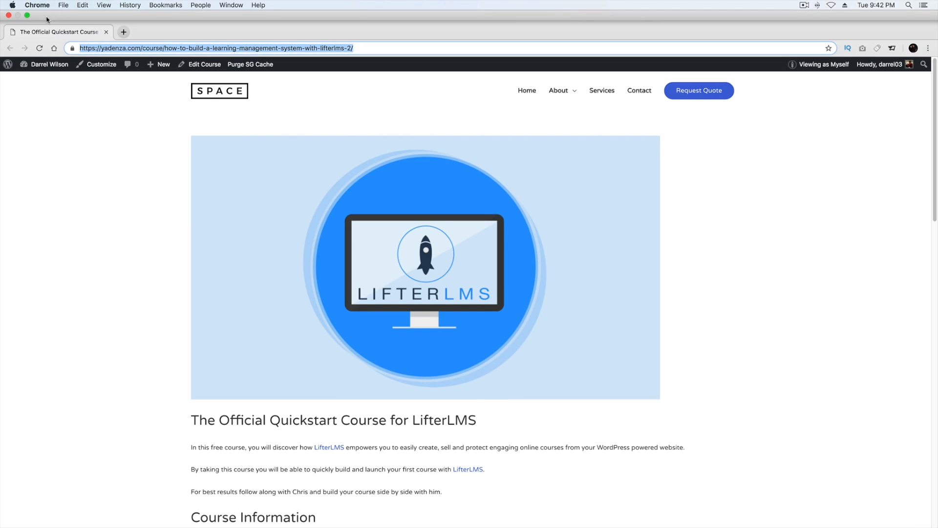
pyautogui.click(9, 15)
pyautogui.click(123, 12)
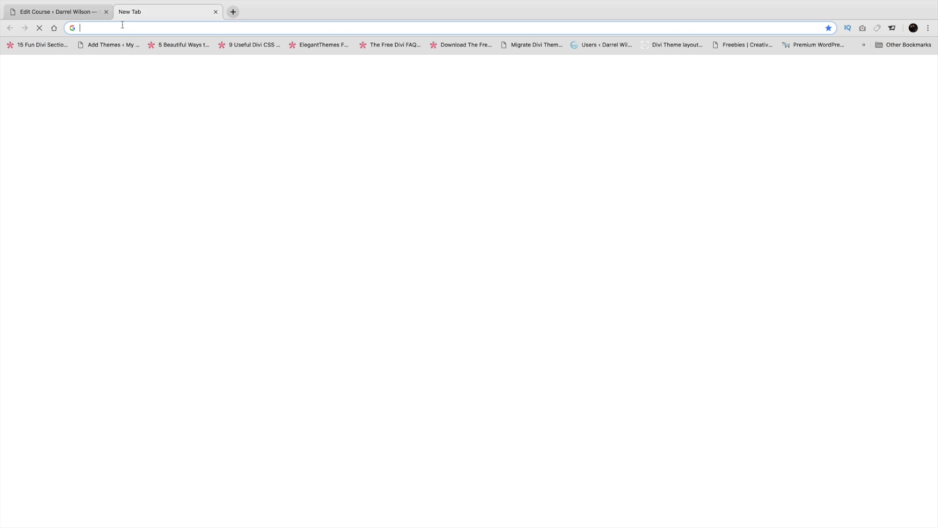
pyautogui.rightClick(123, 25)
pyautogui.click(139, 73)
pyautogui.press('Return')
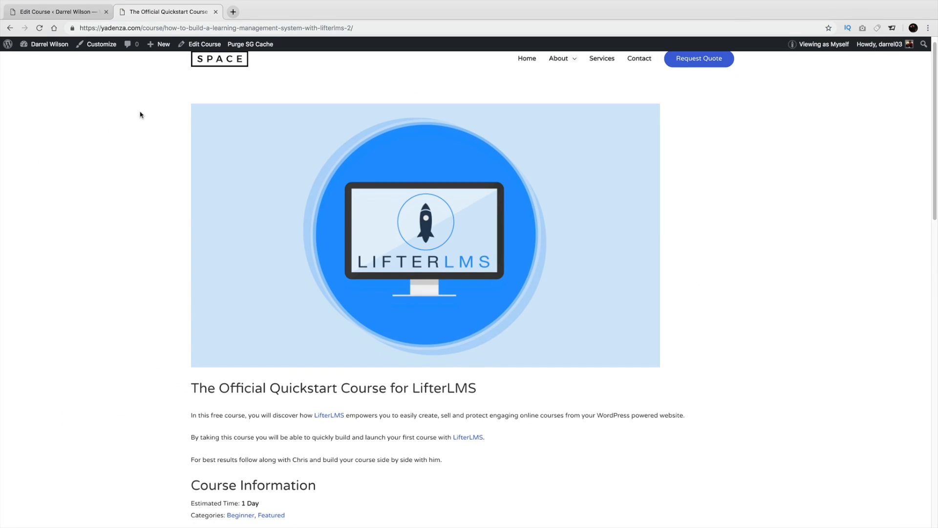
# Compare the live page's description and Course Information with the matching text, length and difficulty fields in the course editor
pyautogui.scroll(-3, 140, 120)
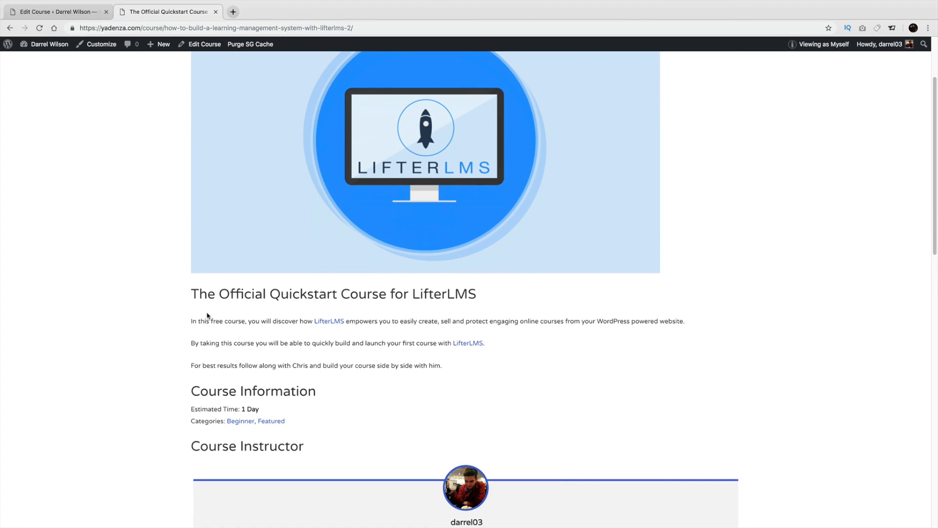
pyautogui.moveTo(207, 316); pyautogui.dragTo(484, 343)
pyautogui.click(53, 12)
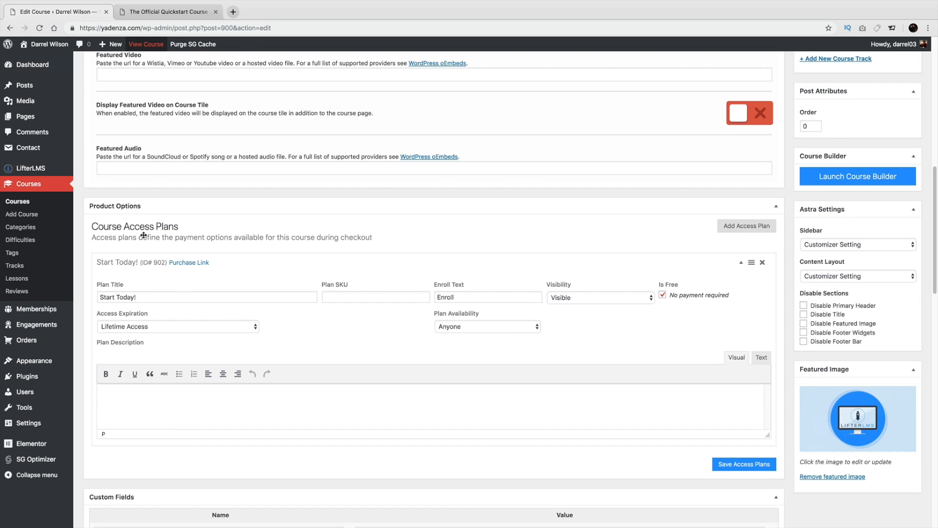
pyautogui.scroll(15, 143, 235)
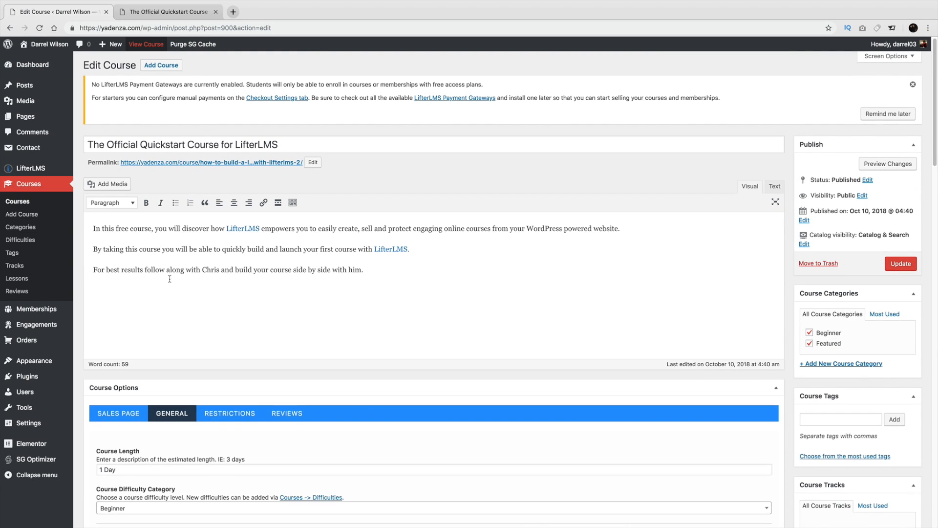
pyautogui.scroll(-3, 179, 257)
pyautogui.click(167, 12)
pyautogui.scroll(-3, 241, 220)
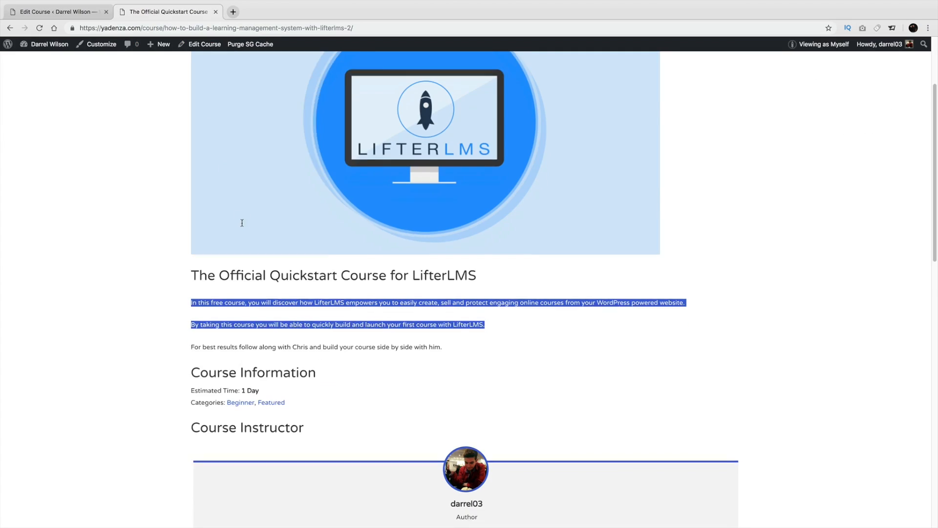
pyautogui.moveTo(198, 292); pyautogui.dragTo(323, 293)
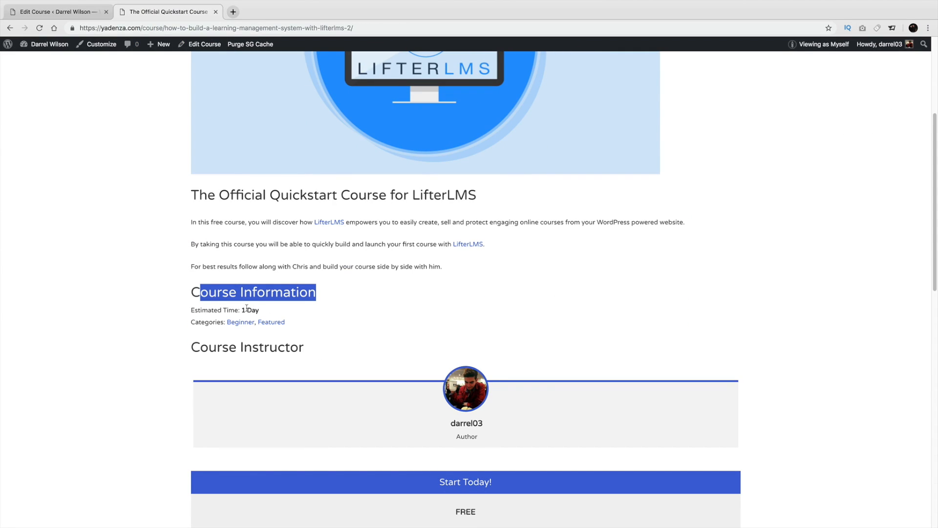
pyautogui.click(77, 14)
pyautogui.scroll(-2, 216, 290)
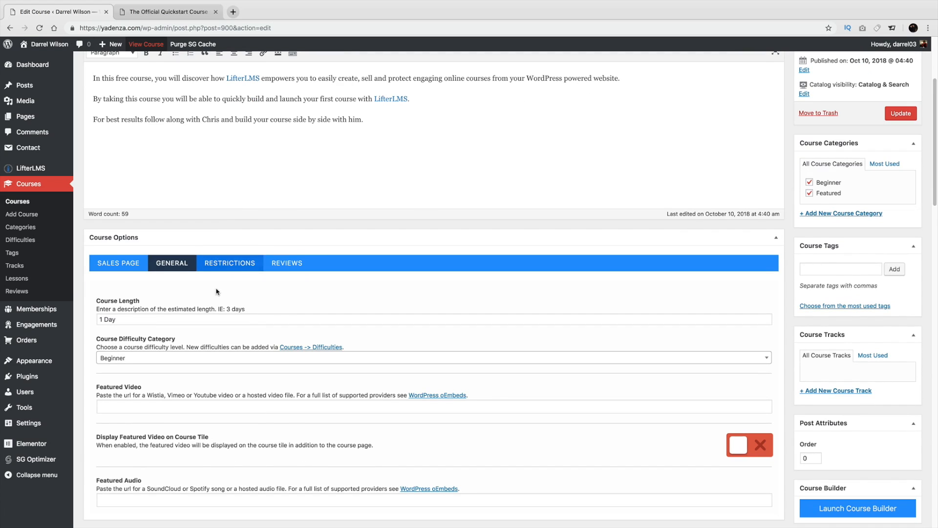
pyautogui.tripleClick(136, 318)
pyautogui.scroll(-1, 125, 320)
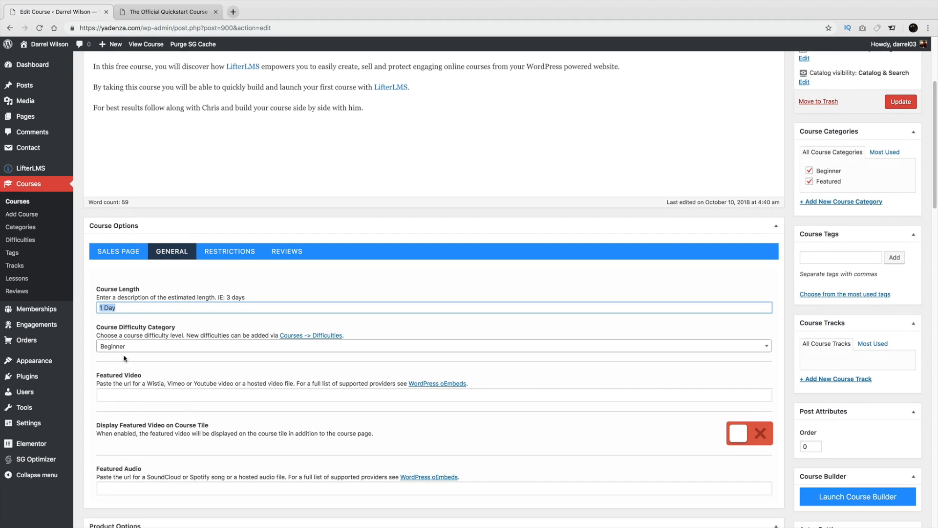
# Return to the live site and examine the Beginner course category page
pyautogui.hotkey('ctrl', 'Tab')
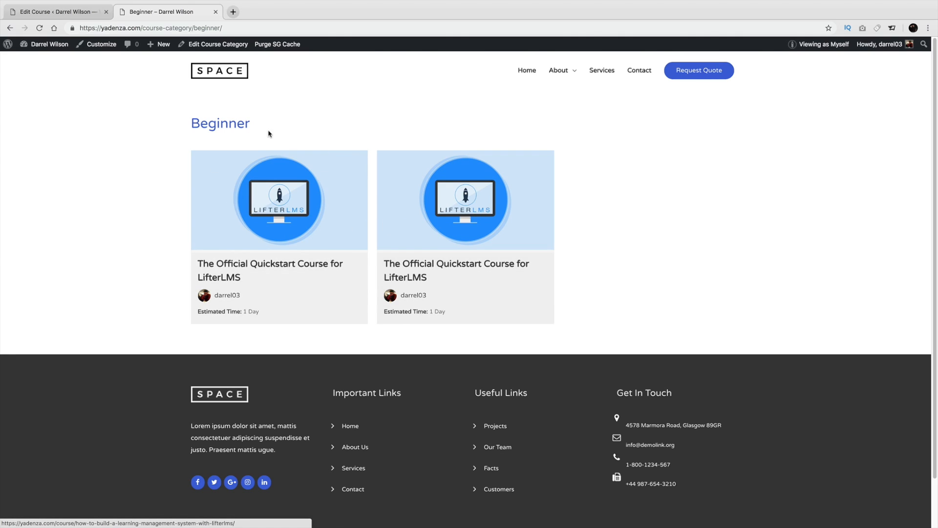
pyautogui.moveTo(258, 122); pyautogui.dragTo(188, 123)
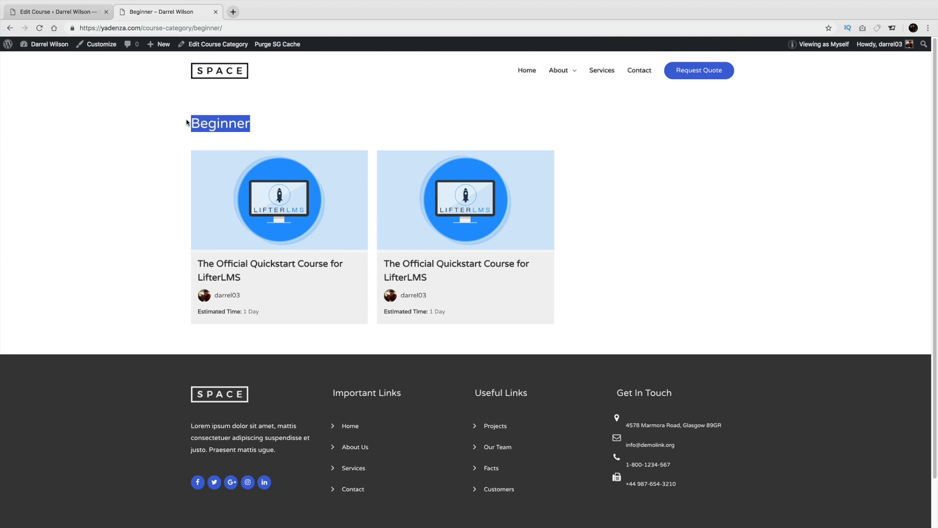
# Return to the live course page and compare its Start Today! plan box with the access plan fields in the course editor
pyautogui.click(9, 28)
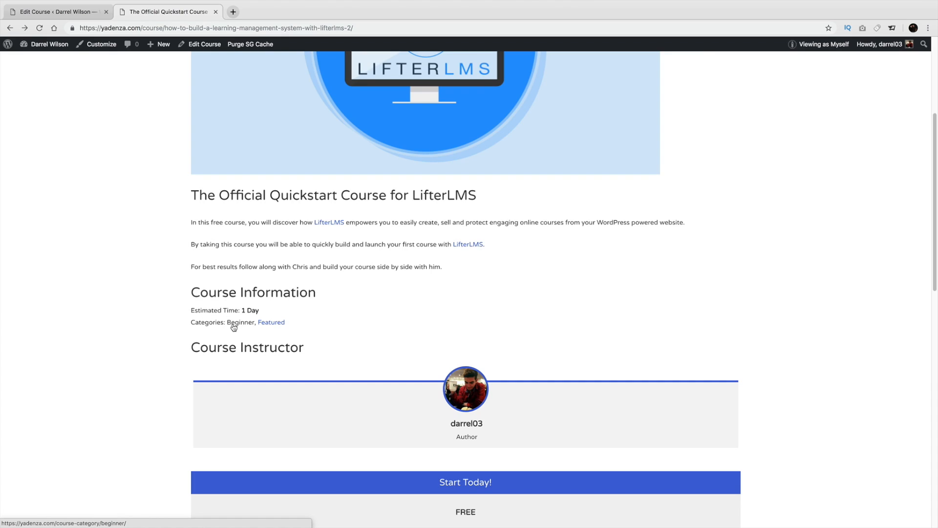
pyautogui.click(74, 12)
pyautogui.scroll(-3, 309, 291)
pyautogui.scroll(-5, 309, 292)
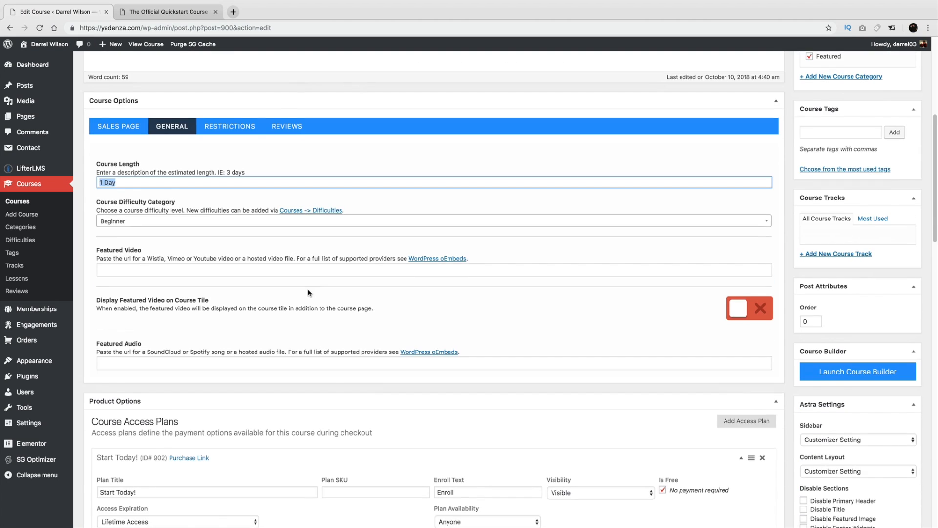
pyautogui.click(207, 363)
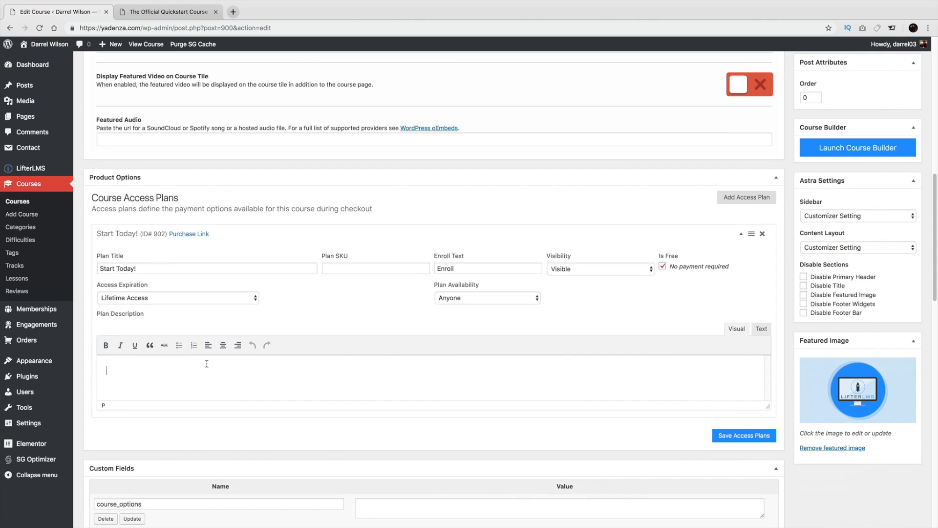
pyautogui.click(195, 13)
pyautogui.scroll(-3, 311, 321)
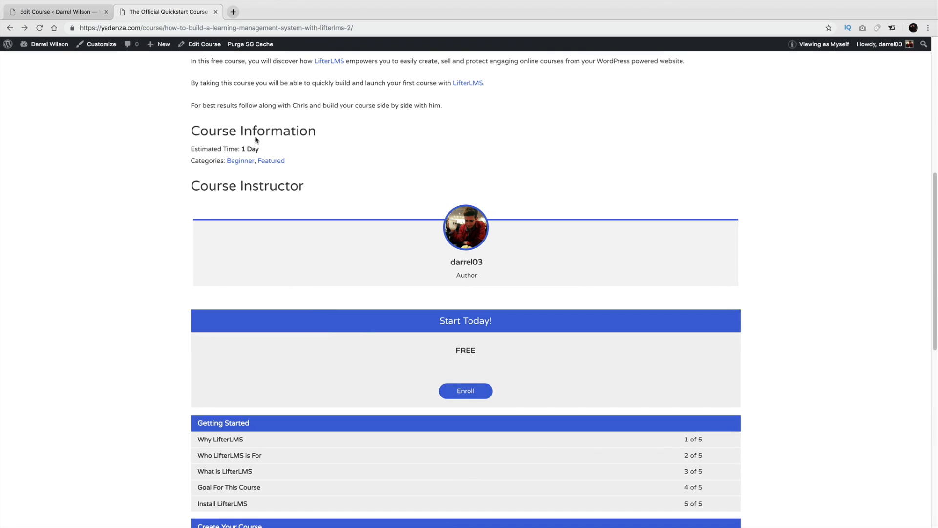
# In the course editor, set the Start Today! plan description to "This is the best online course ever!" and save the course
pyautogui.click(74, 11)
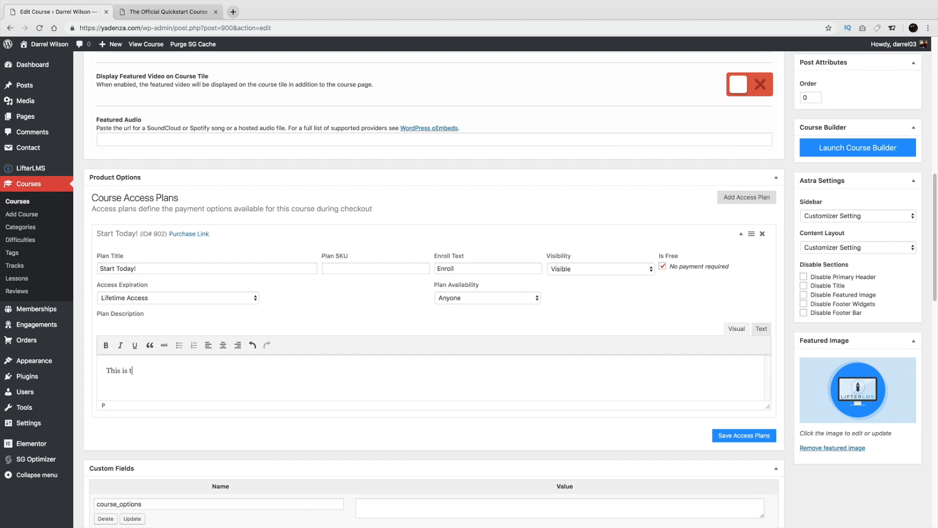
pyautogui.write('This is the best online course ever!')
pyautogui.click(719, 435)
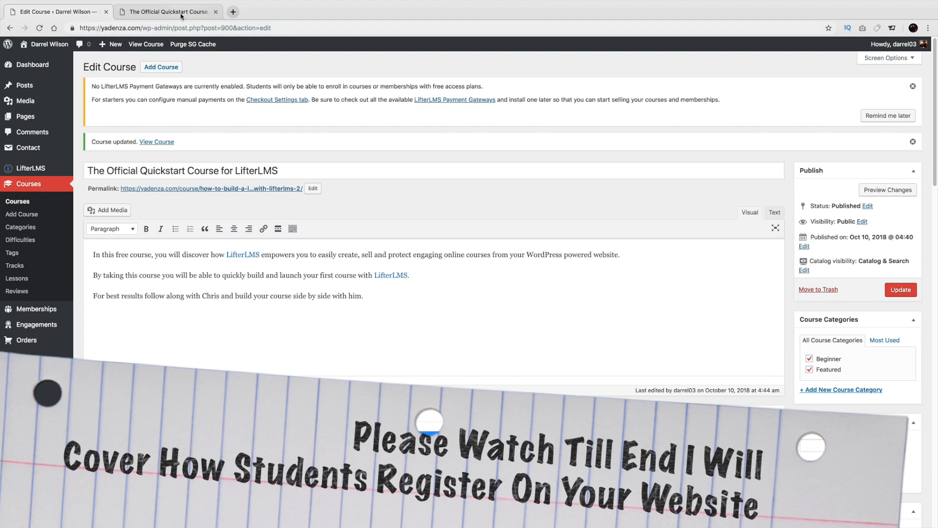
# Reload the live course page and check the plan description under Start Today! and the lesson list below it
pyautogui.click(169, 11)
pyautogui.click(39, 28)
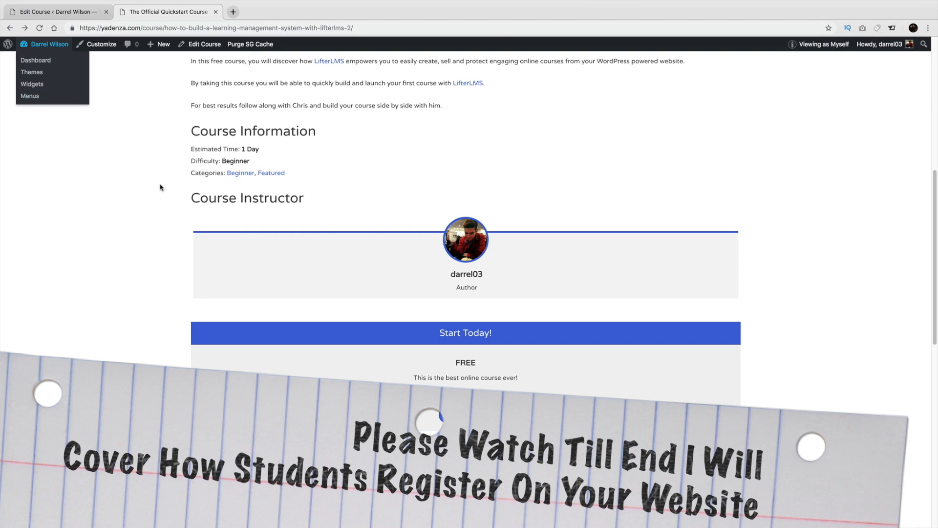
pyautogui.moveTo(512, 378); pyautogui.dragTo(410, 381)
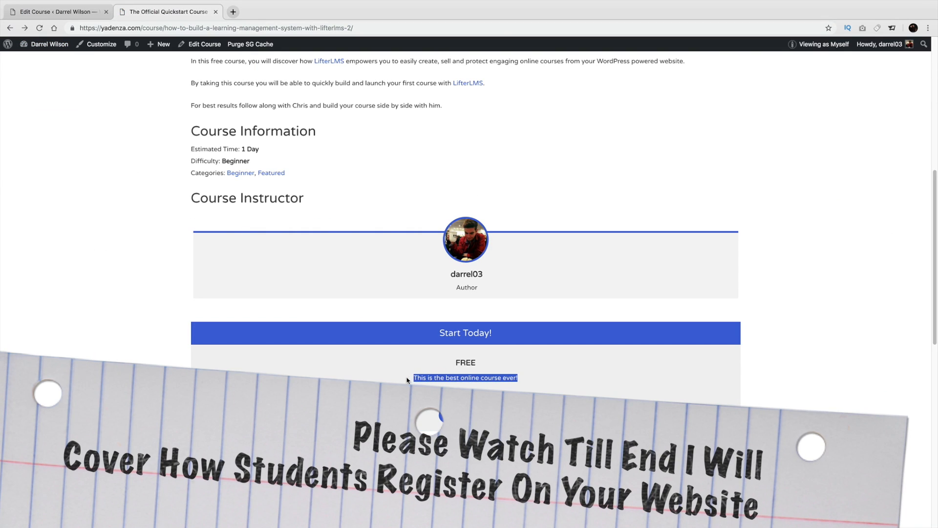
pyautogui.click(407, 380)
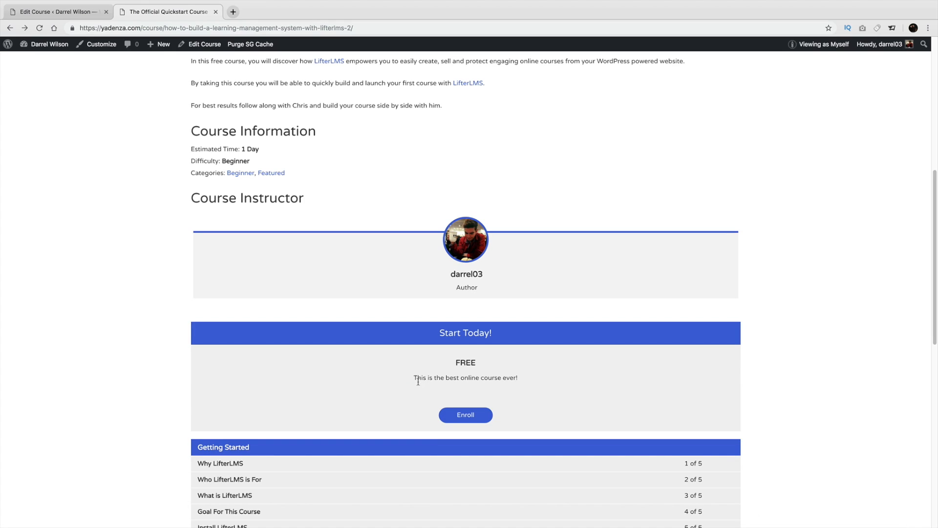
pyautogui.moveTo(415, 381); pyautogui.dragTo(528, 383)
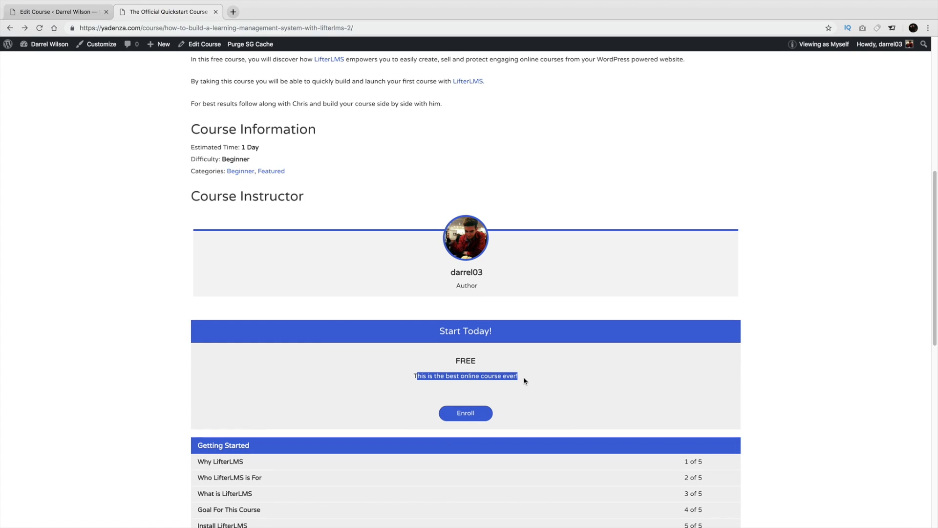
pyautogui.scroll(-5, 518, 371)
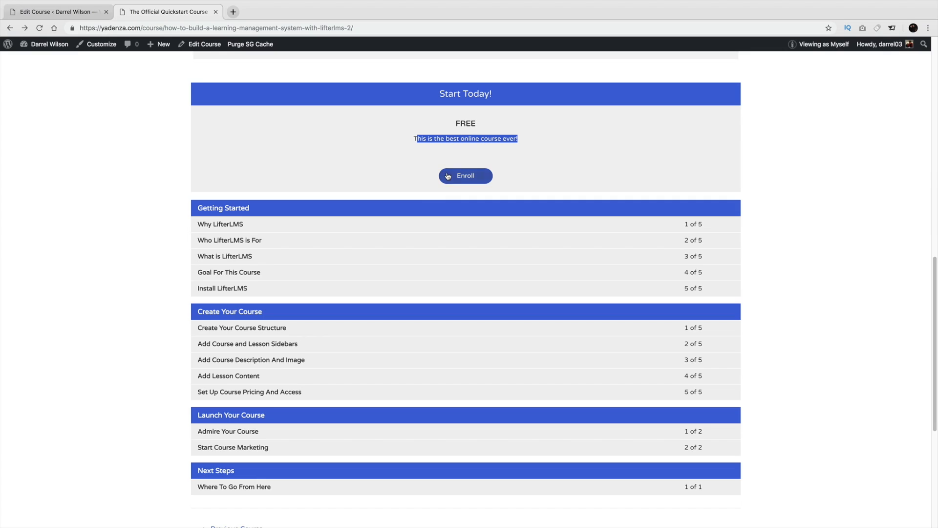
# In the course editor, remove the course's featured image and open the media library for choosing a replacement
pyautogui.click(55, 12)
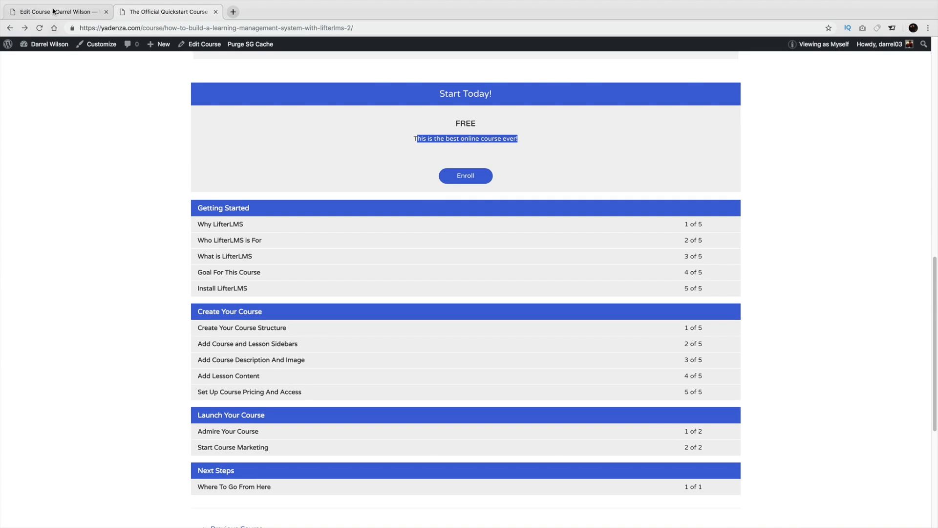
pyautogui.scroll(-6, 273, 274)
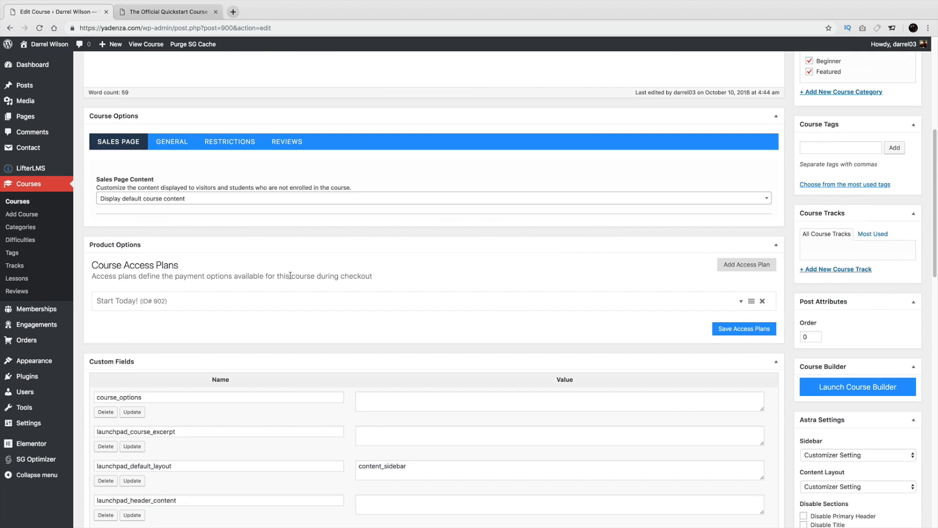
pyautogui.scroll(-5, 290, 276)
pyautogui.scroll(-1, 290, 283)
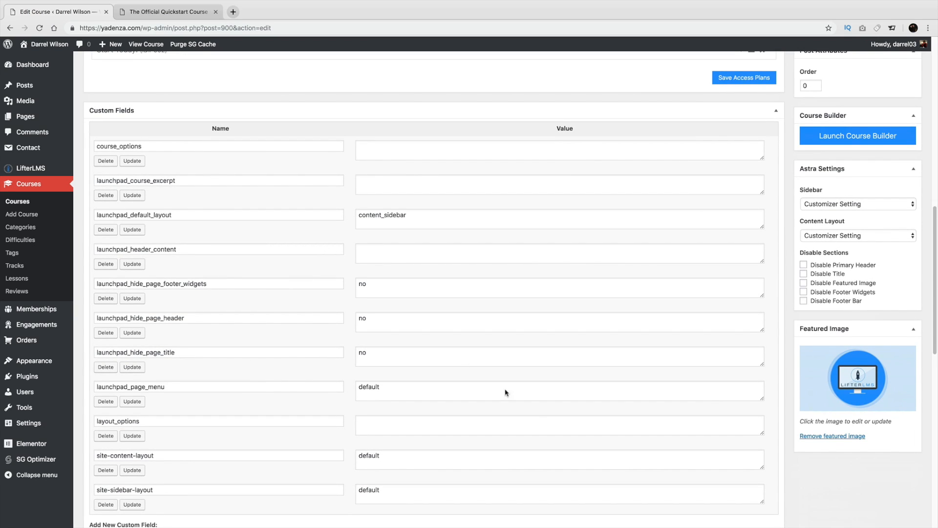
pyautogui.click(825, 436)
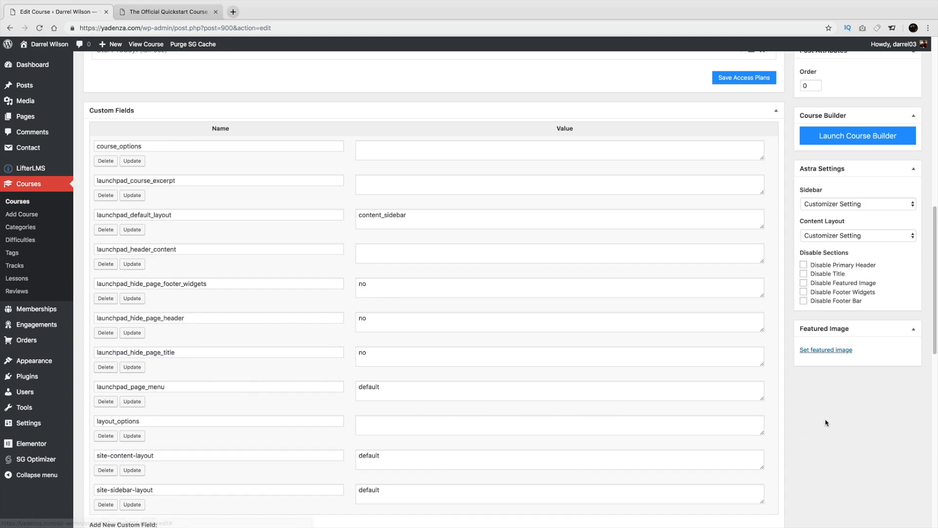
pyautogui.click(827, 350)
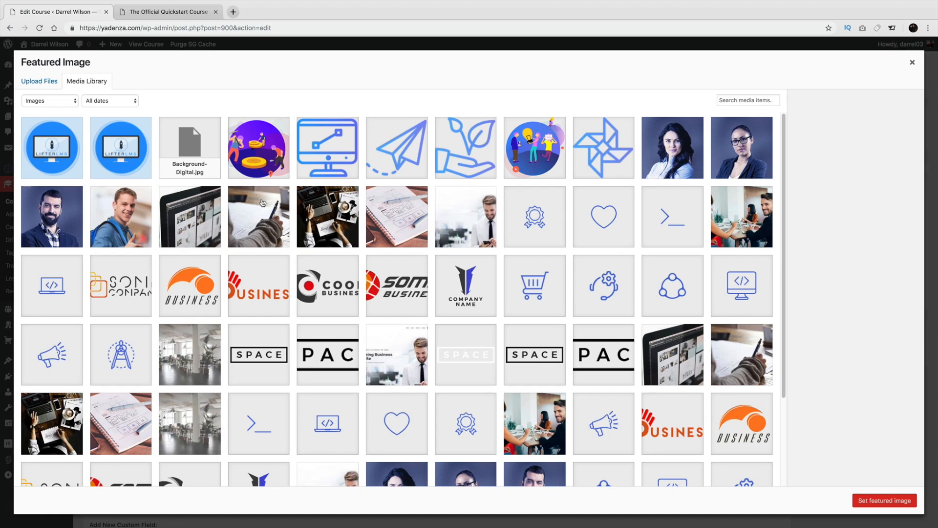
# Open theelementortutorial.com in a new tab and view the course images on its Courses page and in the Complete Web Designers Course
pyautogui.click(233, 11)
pyautogui.write('theelementortutorial.com')
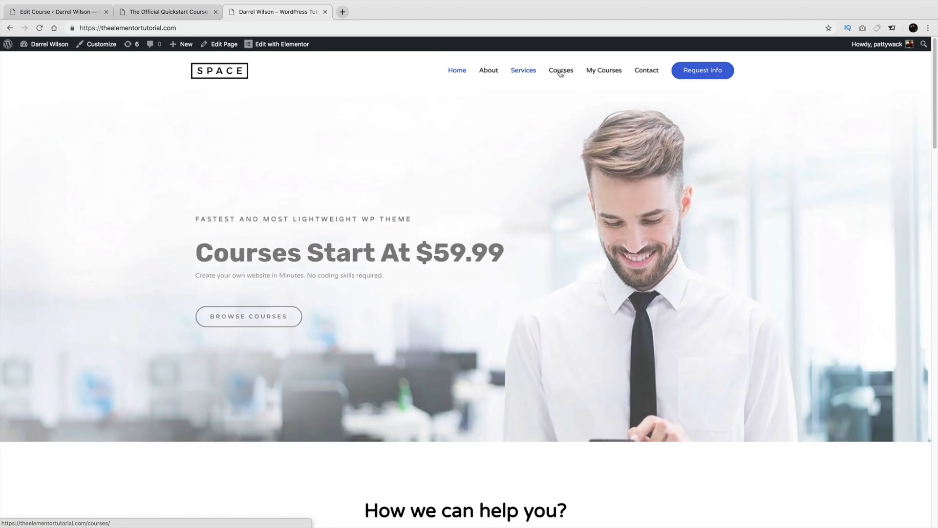
pyautogui.click(560, 72)
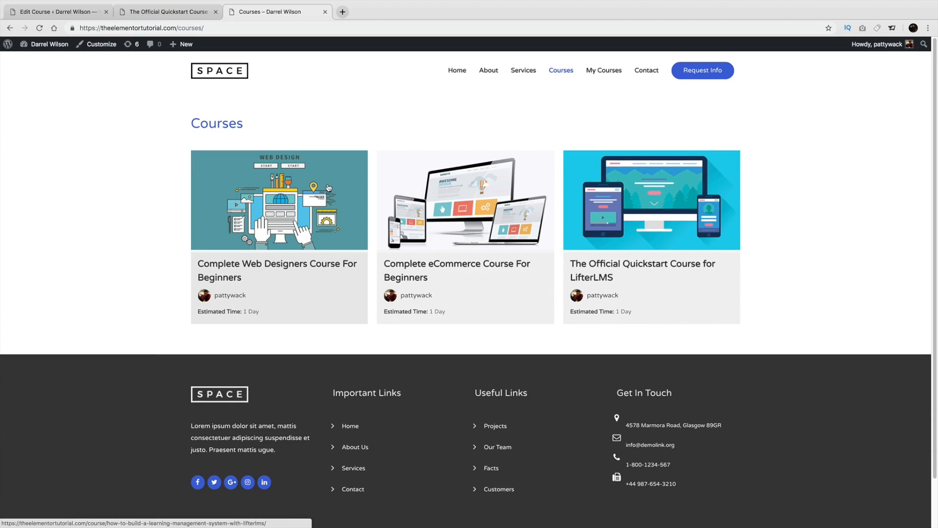
pyautogui.click(329, 188)
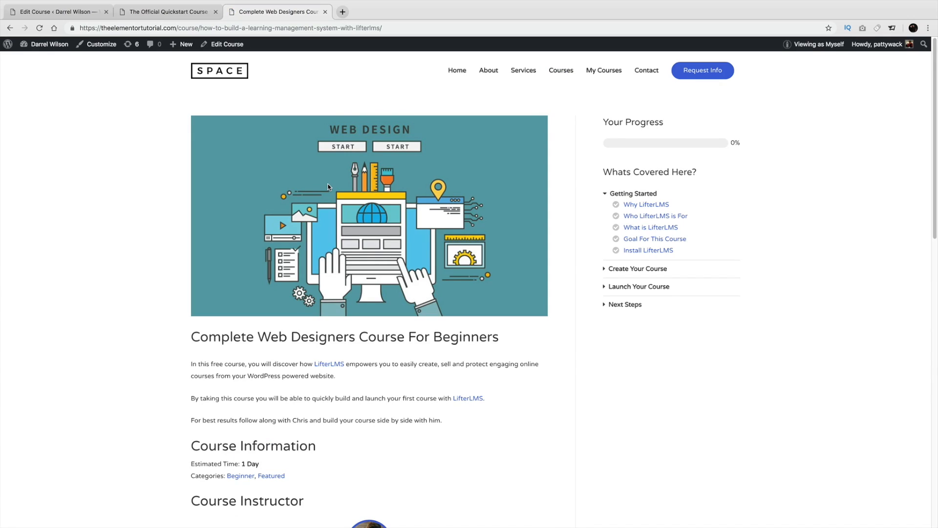
pyautogui.click(9, 27)
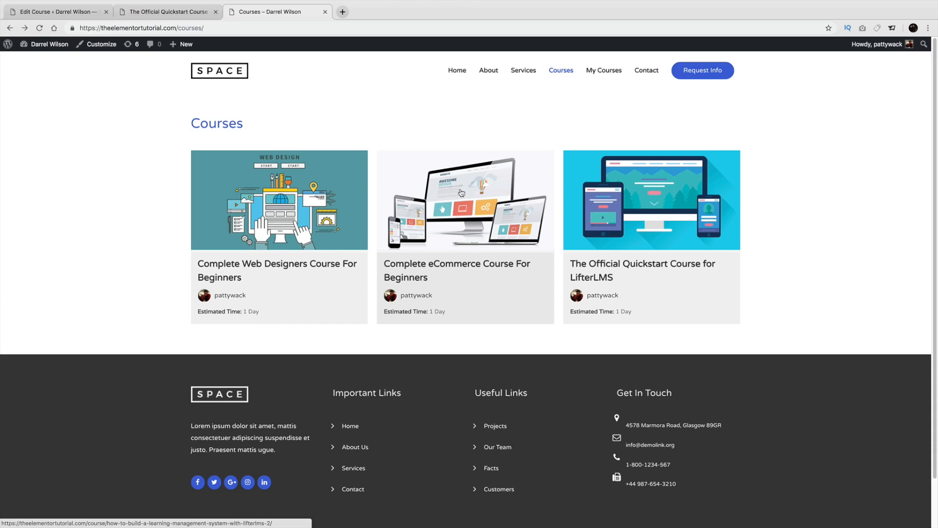
# Open shutterstock.com in another browser tab and search its images for "online shopping"
pyautogui.click(342, 12)
pyautogui.write('shut')
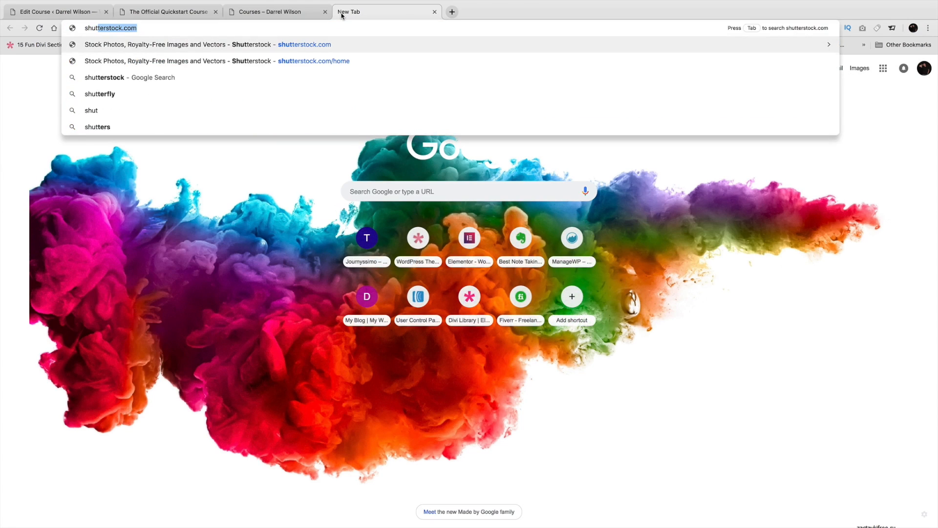
pyautogui.press('Return')
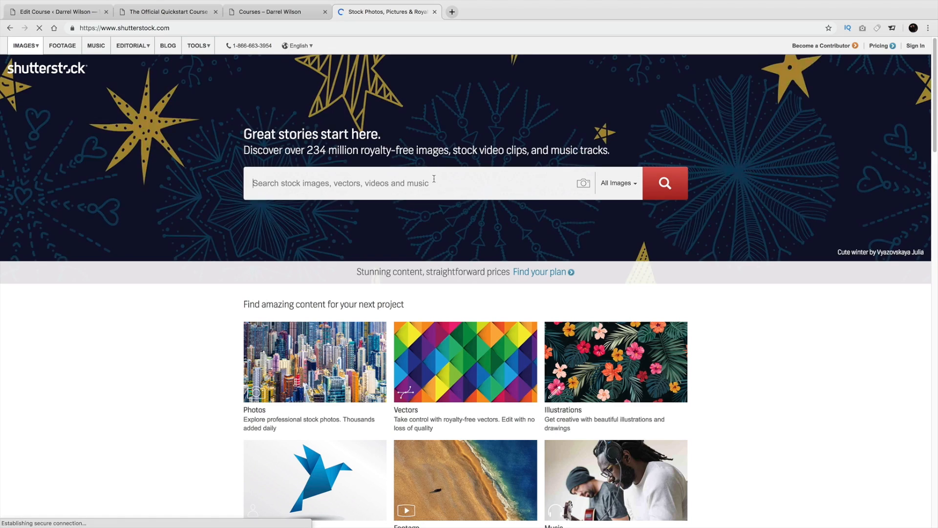
pyautogui.click(434, 183)
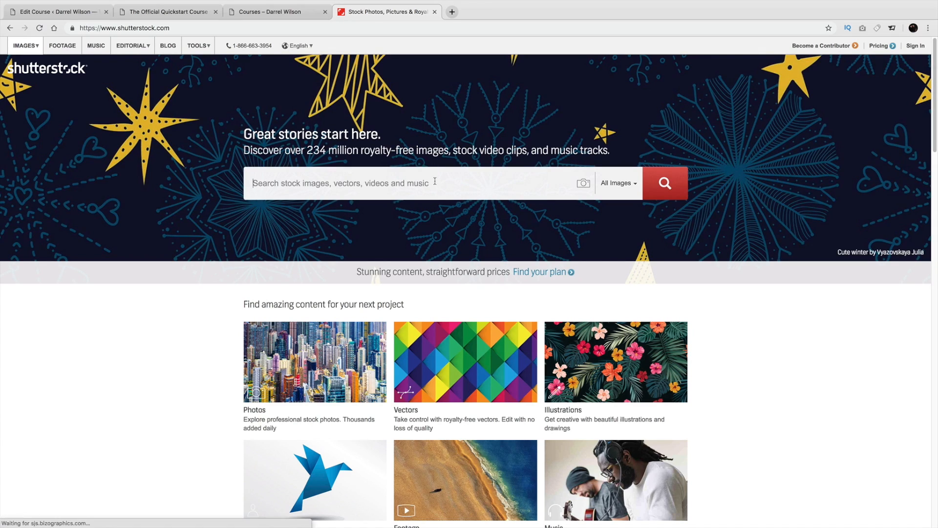
pyautogui.write('online')
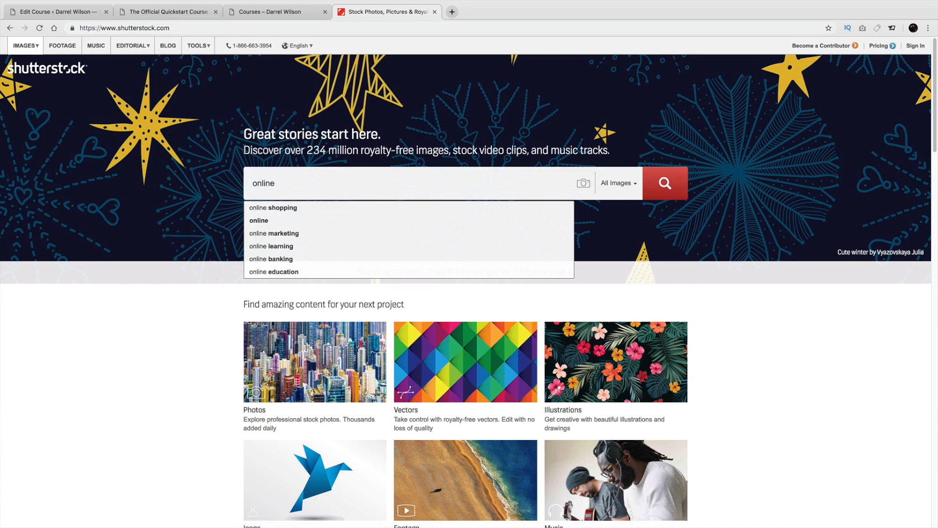
pyautogui.press('Down')
pyautogui.press('Return')
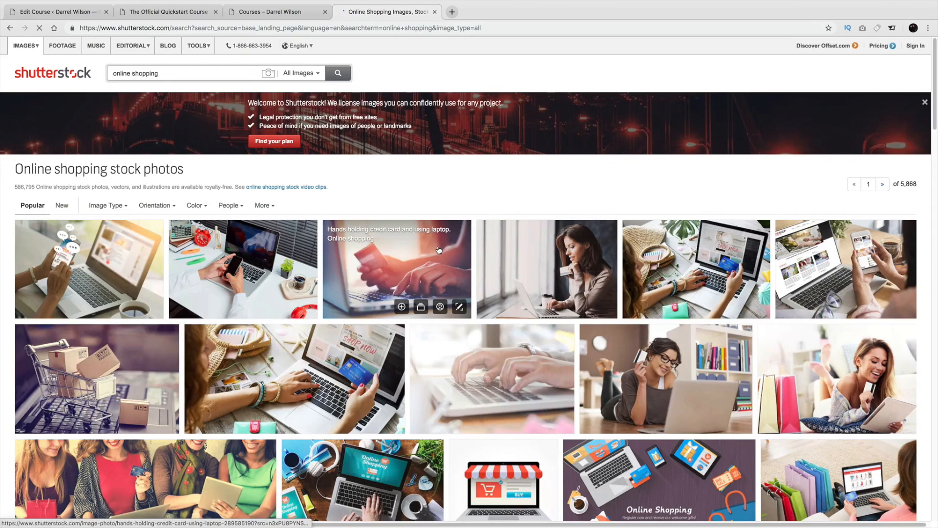
# Browse the stock image results, open the awning-topped laptop and smartphone store vector, and look through its similar images
pyautogui.scroll(-6, 436, 255)
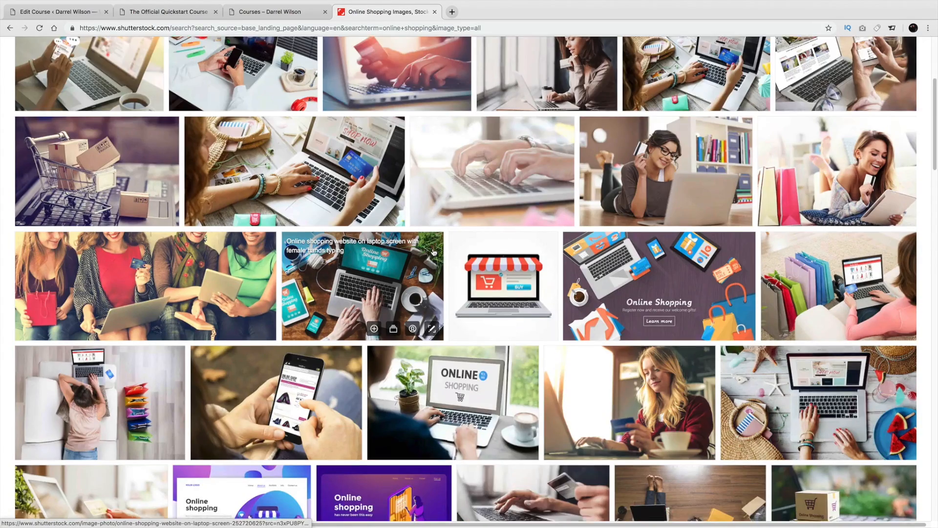
pyautogui.scroll(-4, 433, 248)
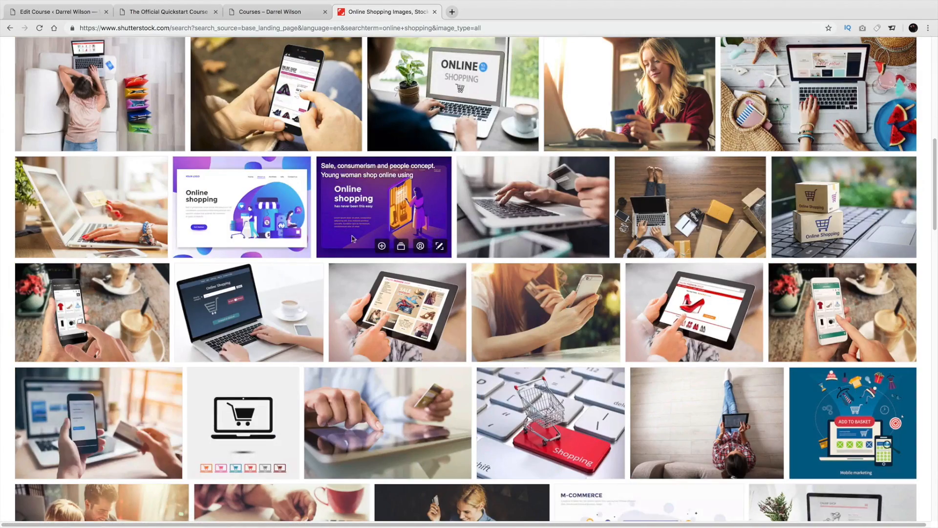
pyautogui.scroll(-3, 762, 293)
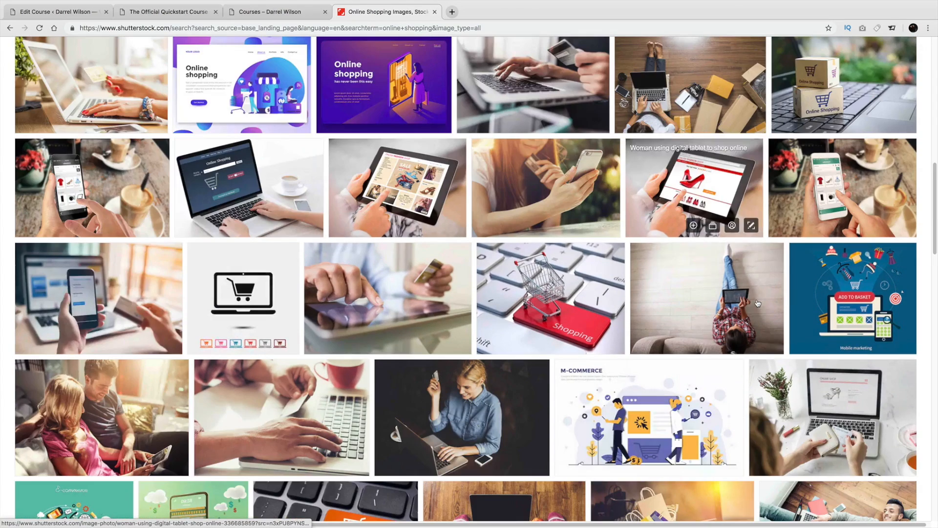
pyautogui.scroll(-10, 773, 299)
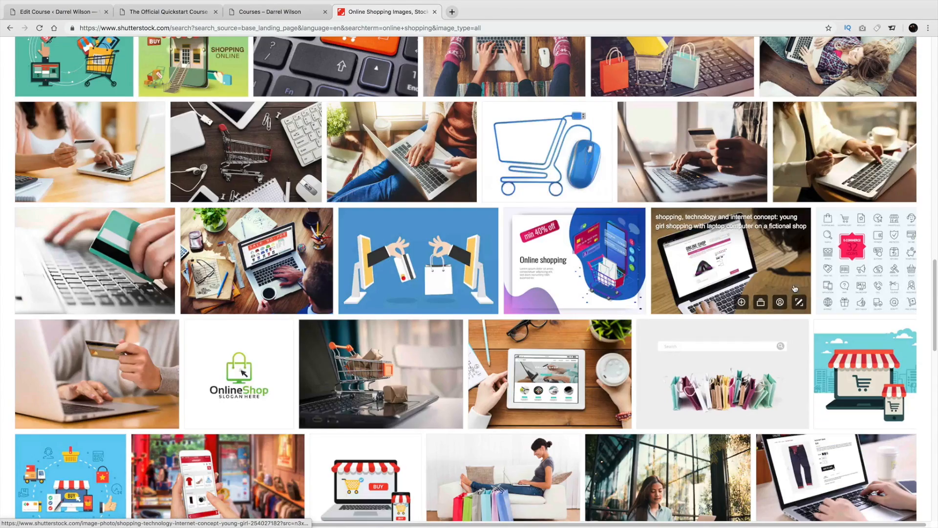
pyautogui.scroll(-1, 420, 258)
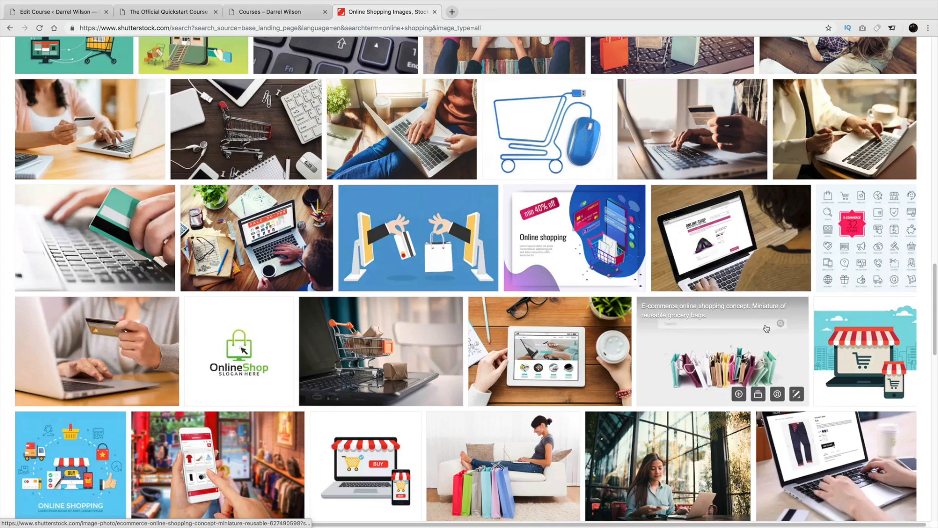
pyautogui.click(856, 344)
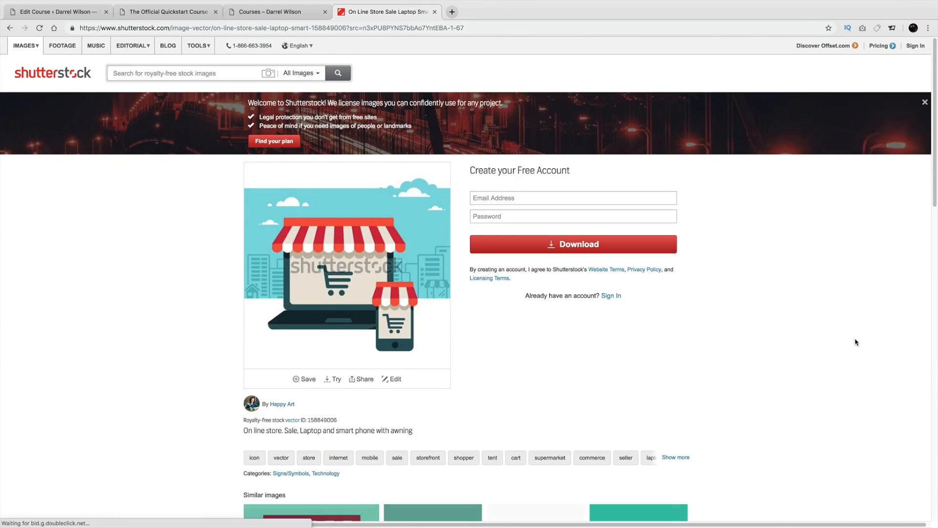
pyautogui.scroll(-5, 824, 321)
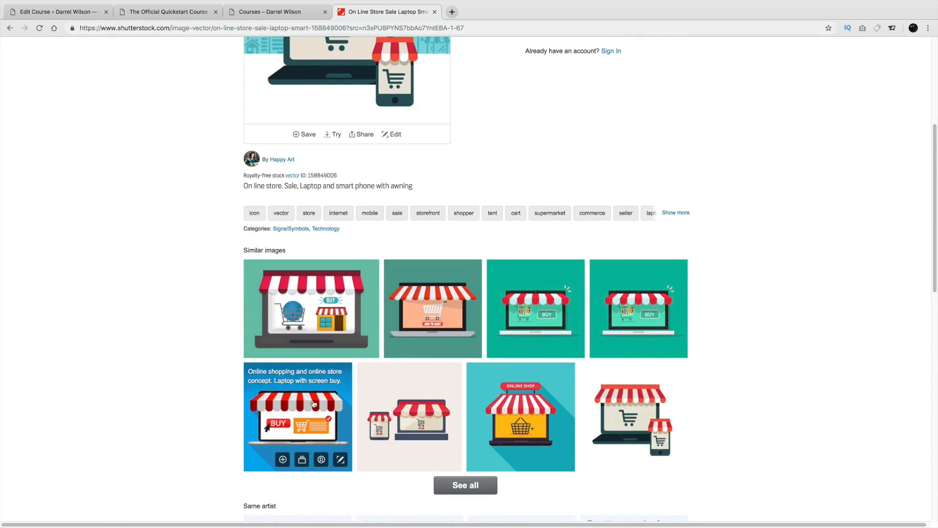
pyautogui.scroll(5, 464, 352)
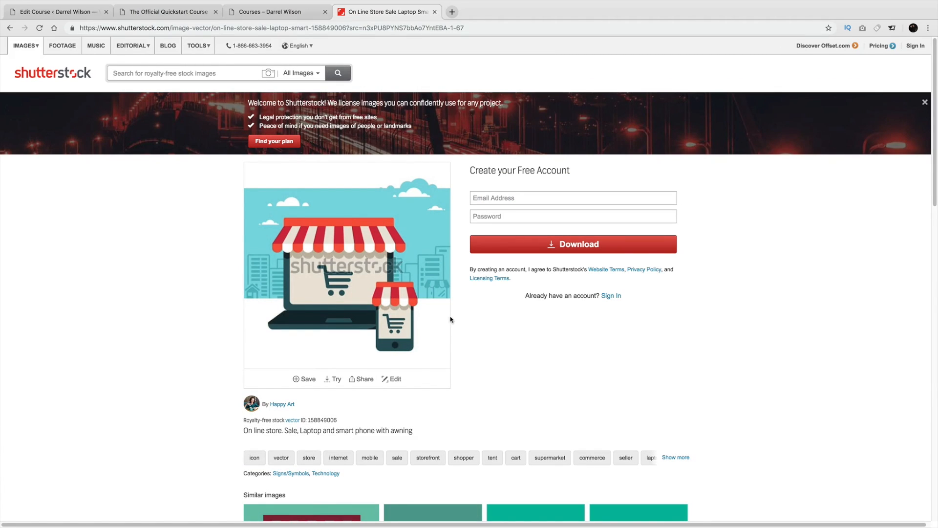
# Return to the demo site's Courses page and open The Official Quickstart Course for LifterLMS to view its featured image
pyautogui.click(293, 11)
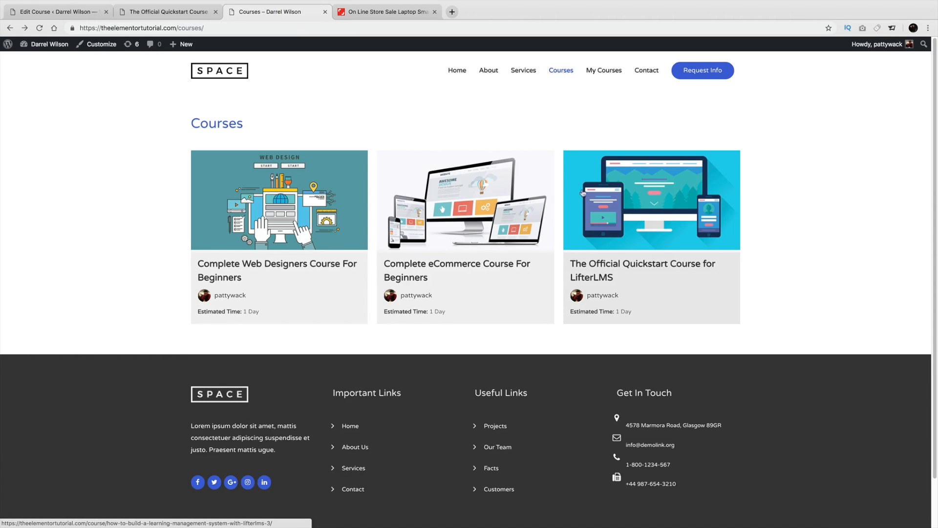
pyautogui.click(660, 203)
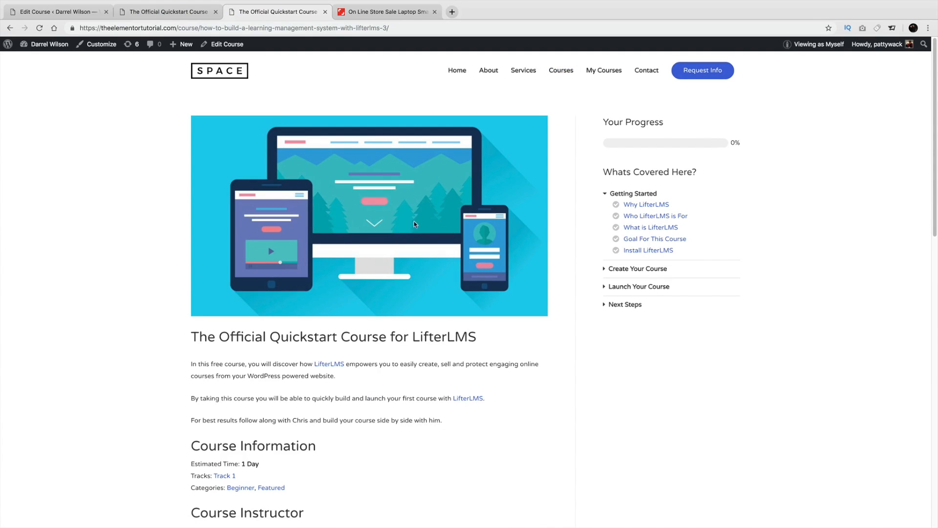
pyautogui.scroll(-2, 400, 247)
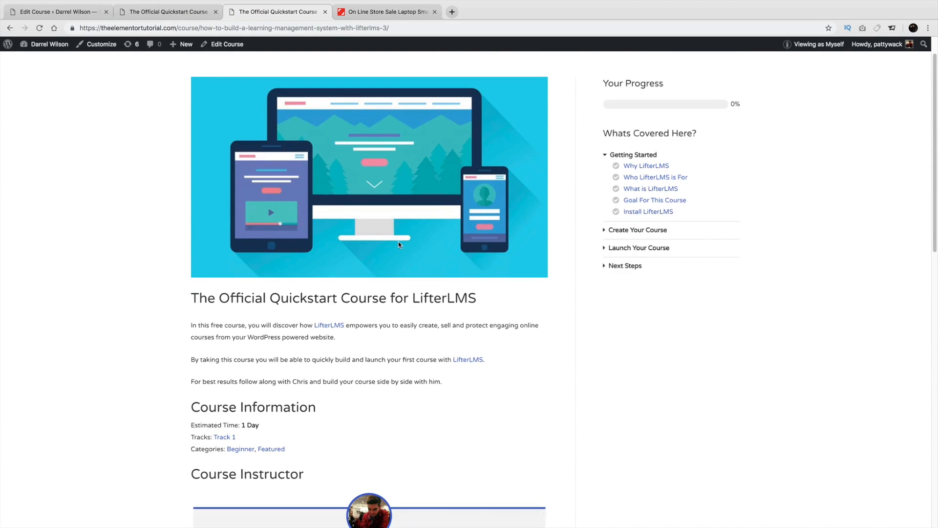
pyautogui.scroll(-5, 398, 244)
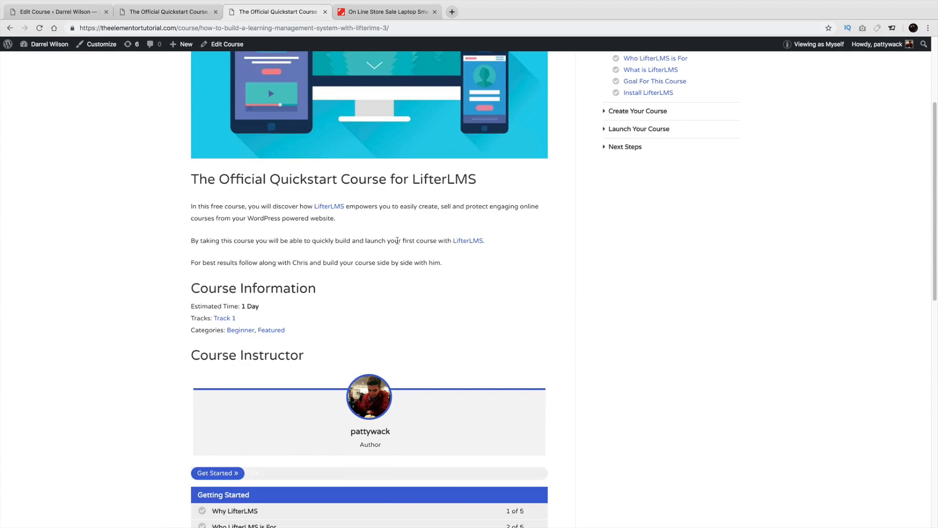
pyautogui.scroll(5, 397, 242)
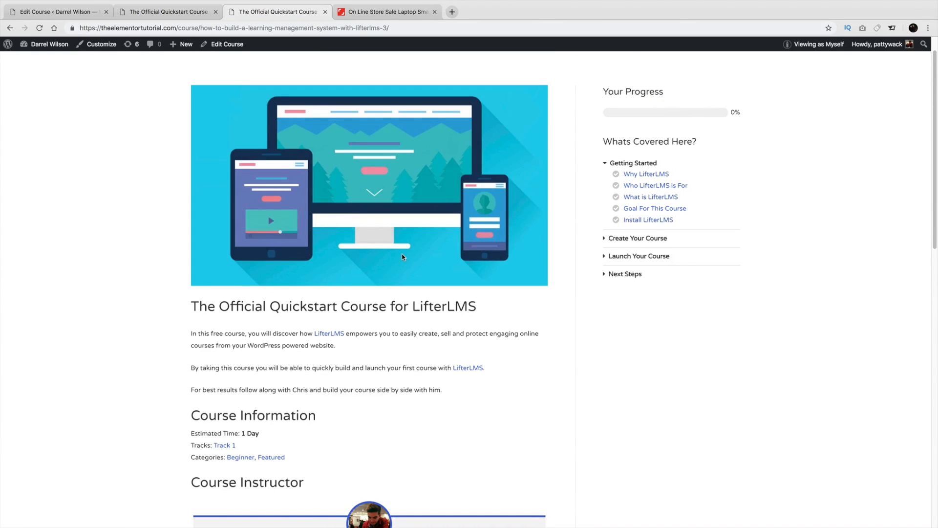
pyautogui.scroll(2, 402, 254)
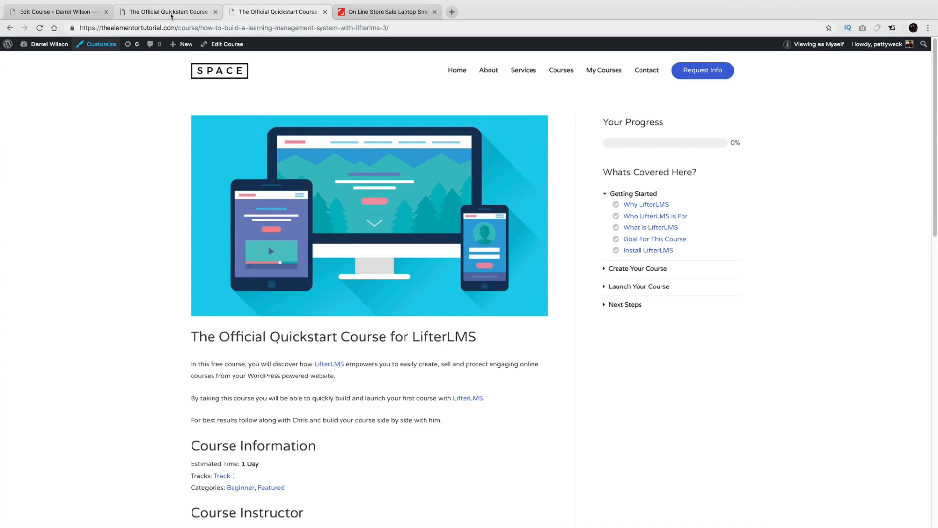
# Back in the yadenza.com course editor, set lms-course-image-1.png from the media library as the featured image and update the course
pyautogui.click(88, 14)
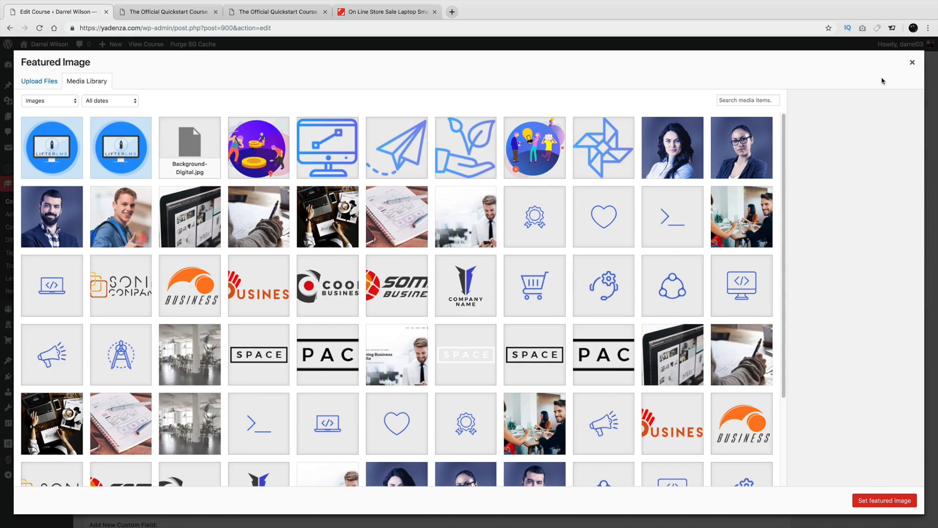
pyautogui.click(68, 138)
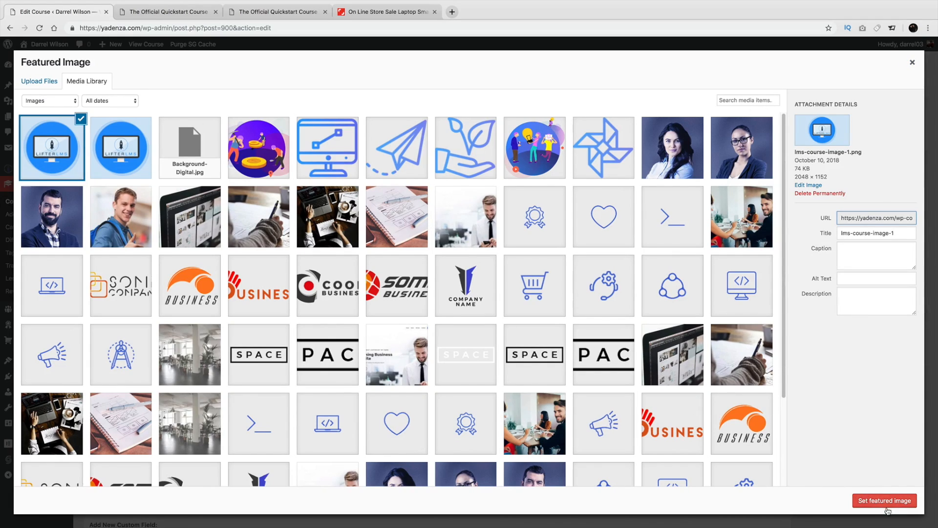
pyautogui.click(887, 501)
pyautogui.scroll(9, 854, 198)
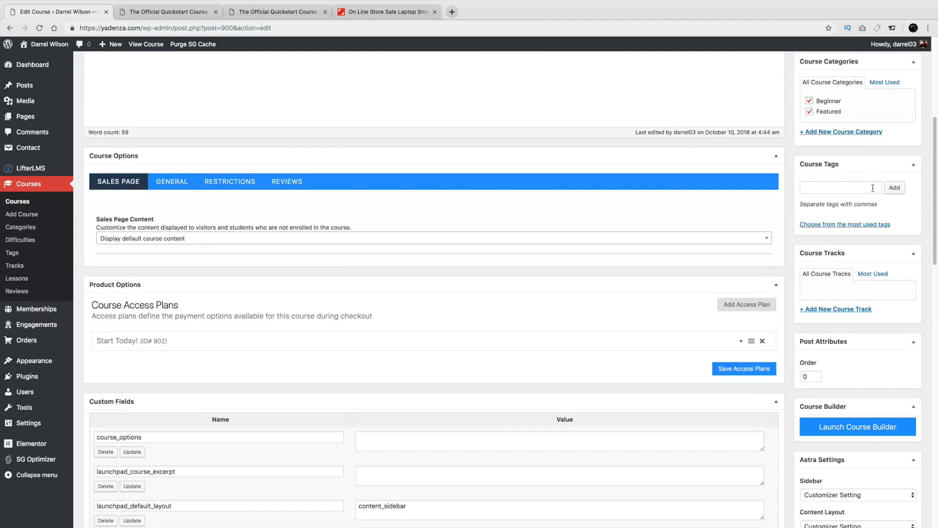
pyautogui.click(890, 191)
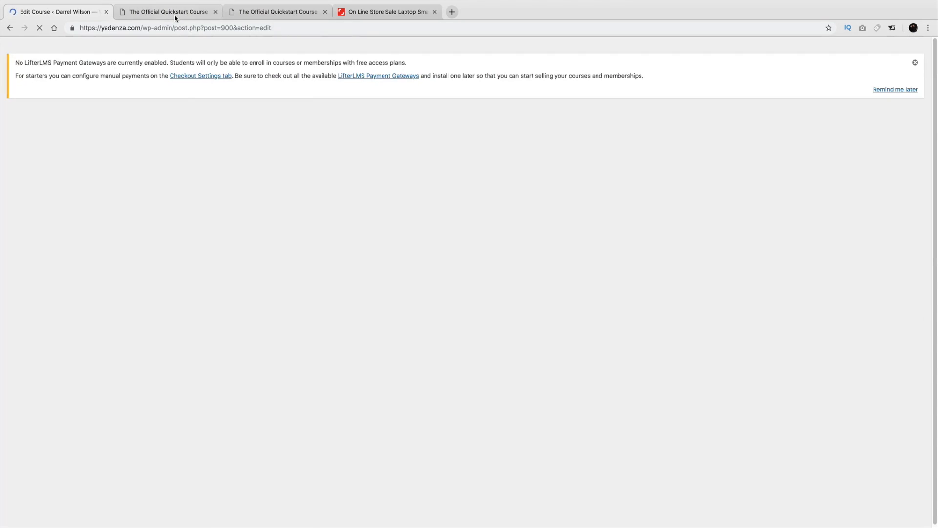
# Reload the yadenza.com course page and view the course images on the demo site's Courses page
pyautogui.click(175, 18)
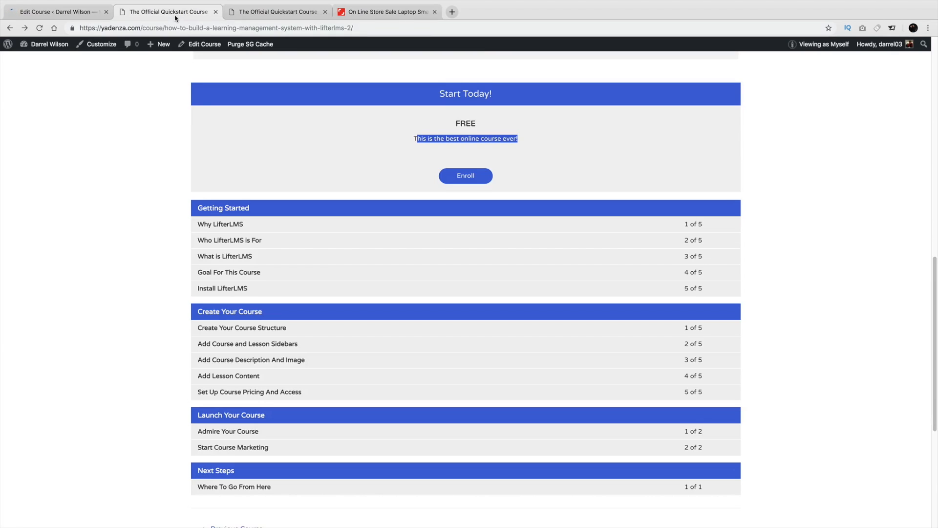
pyautogui.press('super+r')
pyautogui.click(274, 14)
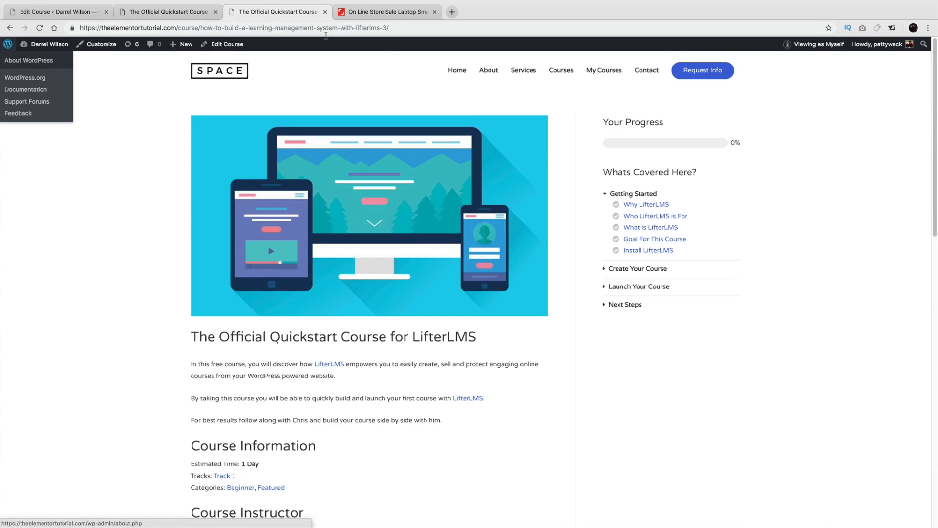
pyautogui.click(594, 71)
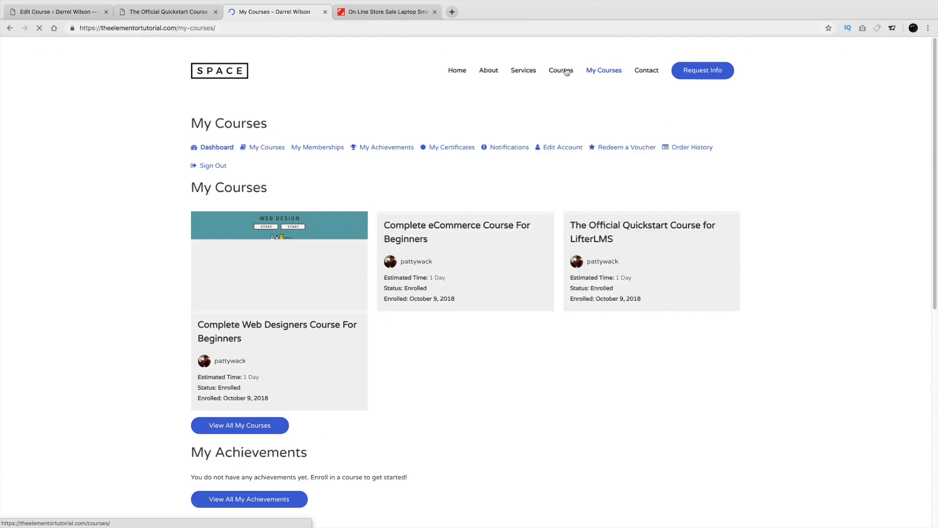
pyautogui.click(565, 71)
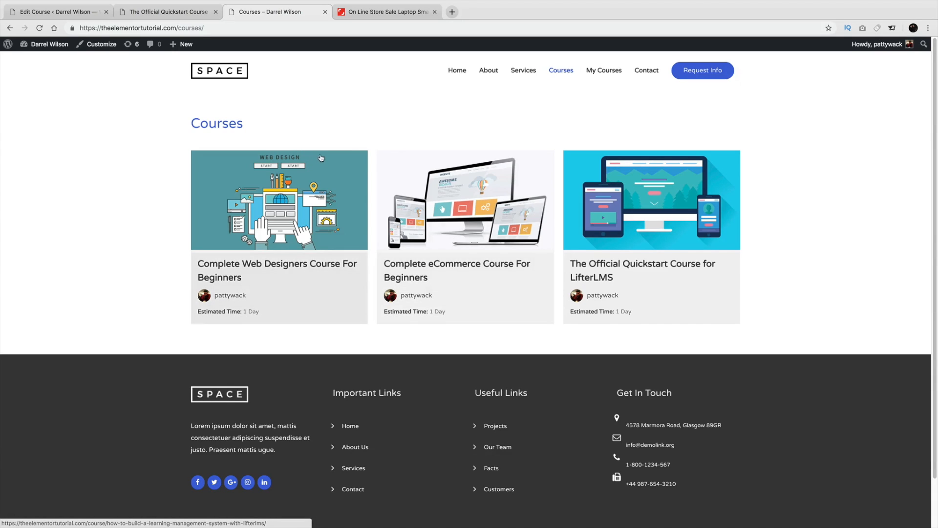
pyautogui.moveTo(500, 526)
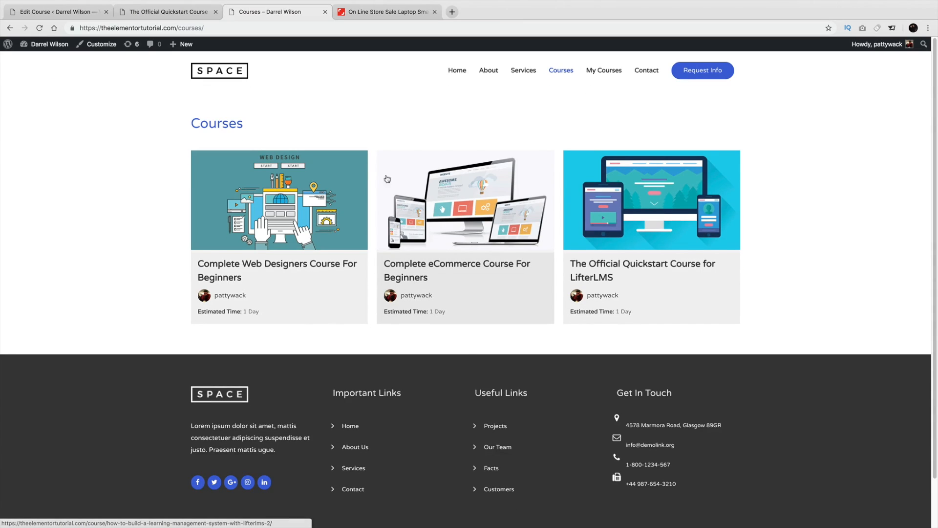
# Return to the yadenza.com course editor and collapse the Custom Fields section
pyautogui.click(60, 12)
pyautogui.scroll(-2, 488, 274)
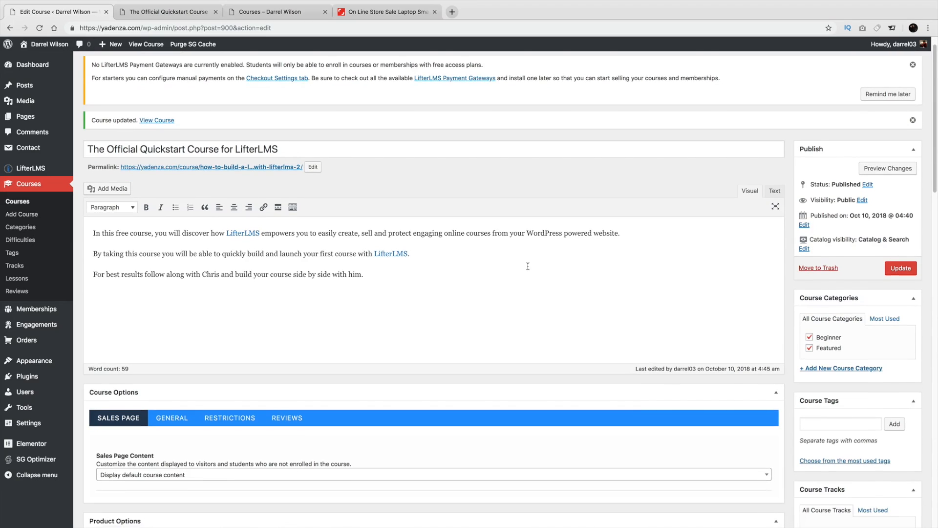
pyautogui.scroll(-12, 537, 294)
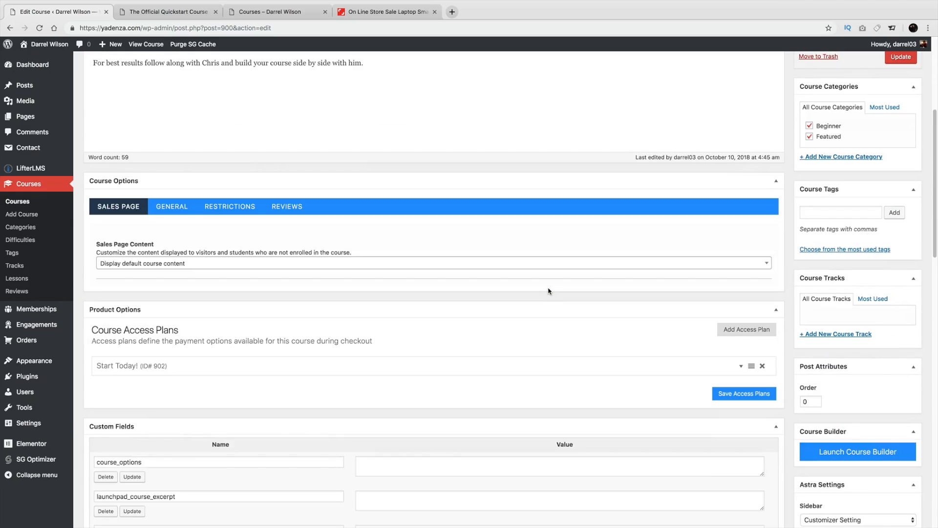
pyautogui.scroll(-11, 548, 288)
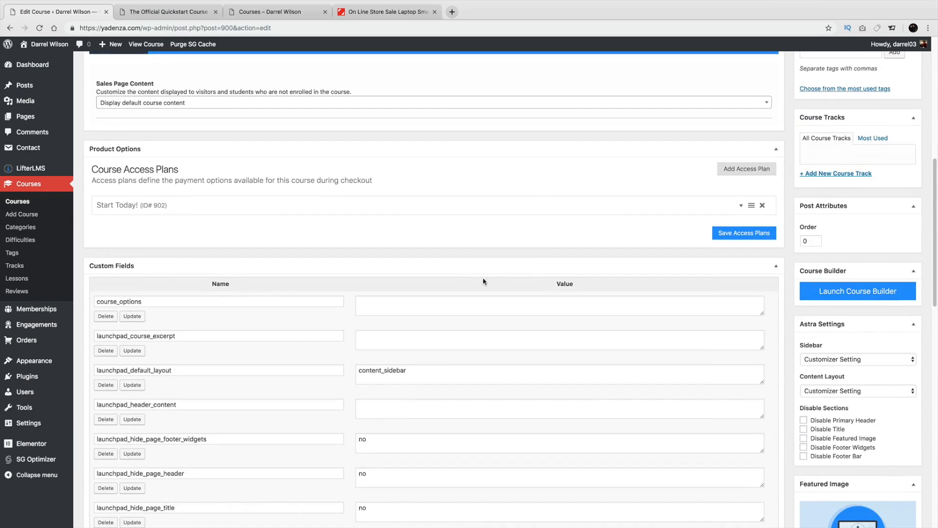
pyautogui.scroll(5, 362, 300)
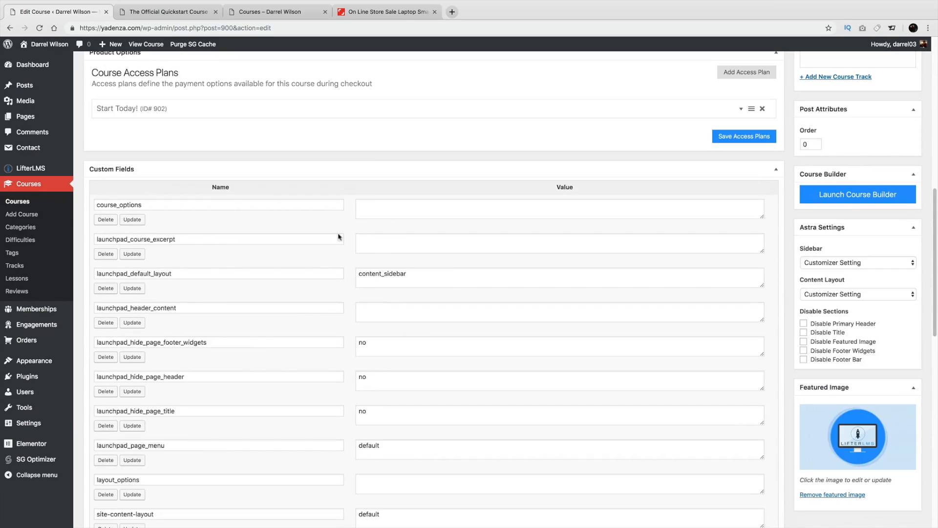
pyautogui.click(776, 170)
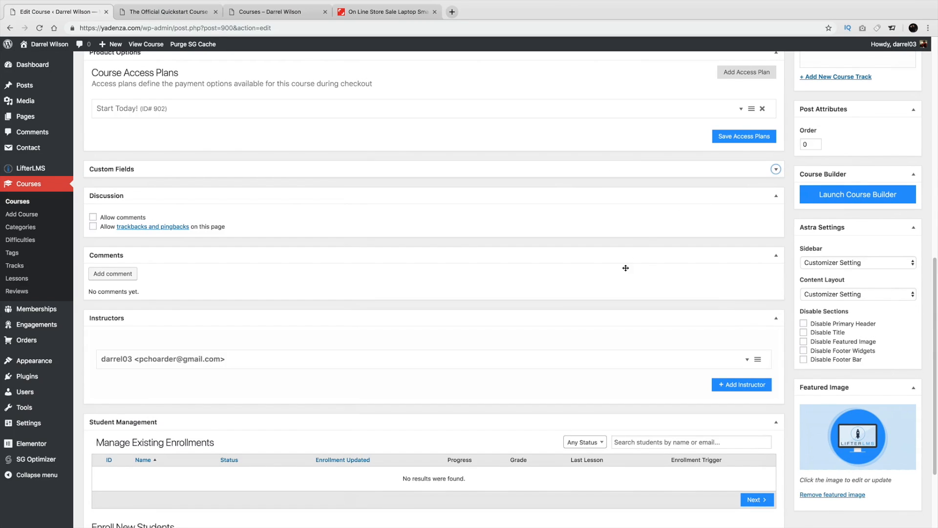
# Expand the course's existing instructor entry, add a new instructor entry, and check which accounts can be selected for each
pyautogui.scroll(-1, 618, 288)
pyautogui.scroll(-4, 616, 288)
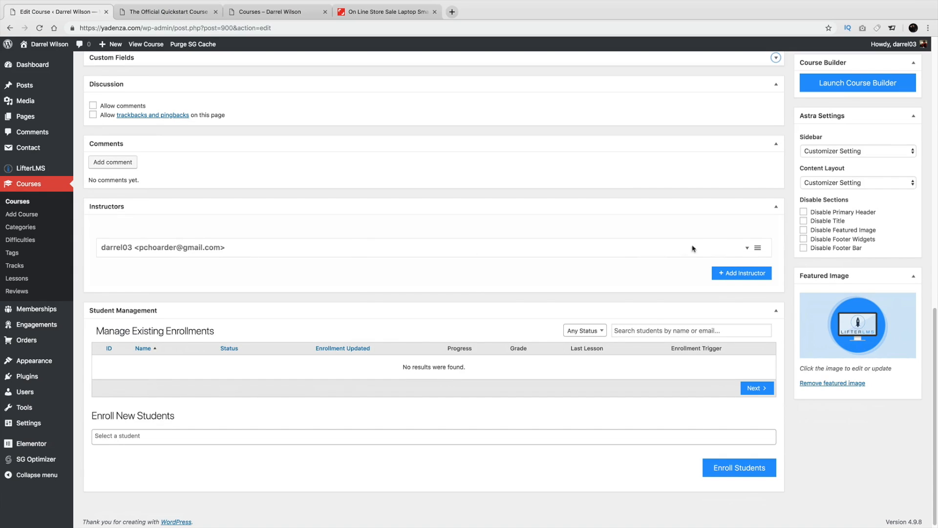
pyautogui.click(747, 249)
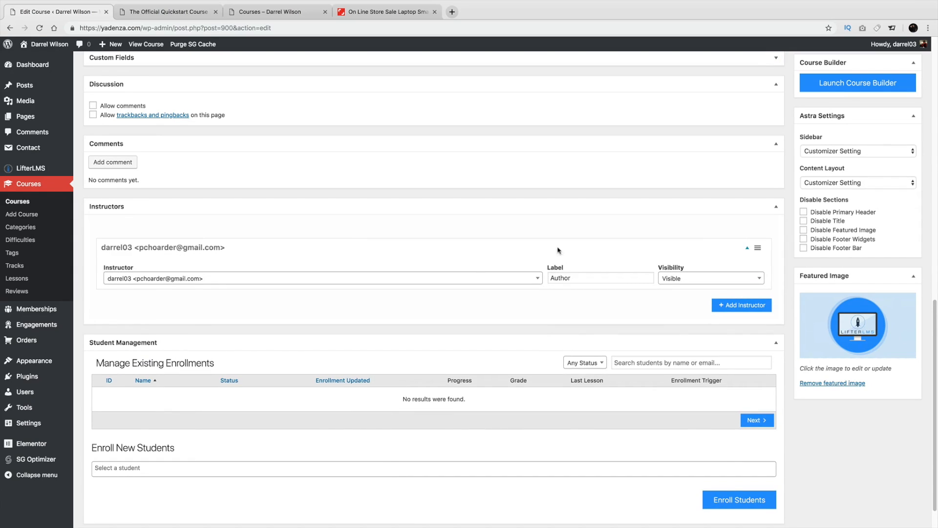
pyautogui.click(463, 276)
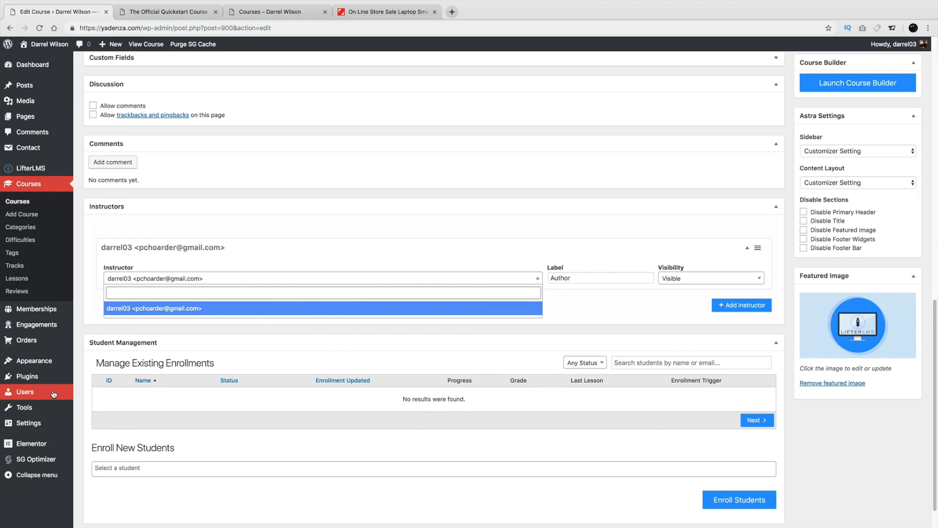
pyautogui.moveTo(65, 394)
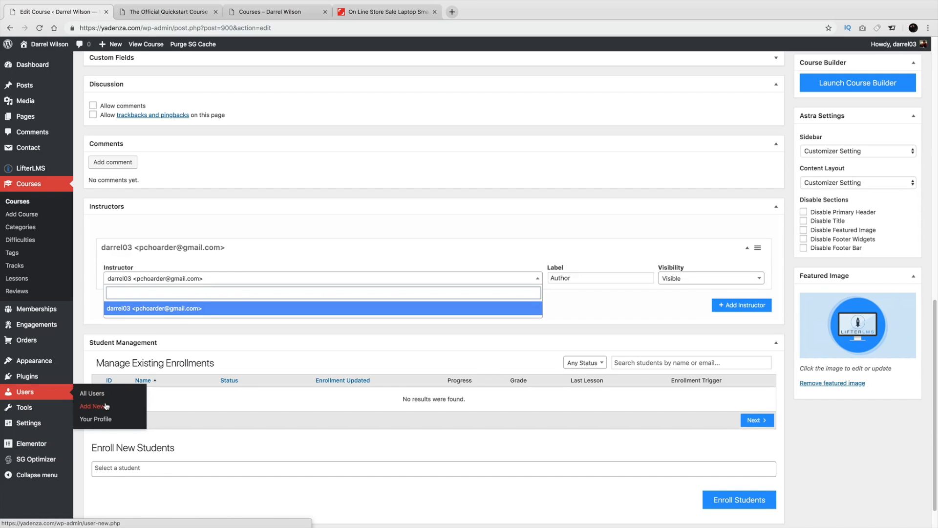
pyautogui.click(252, 275)
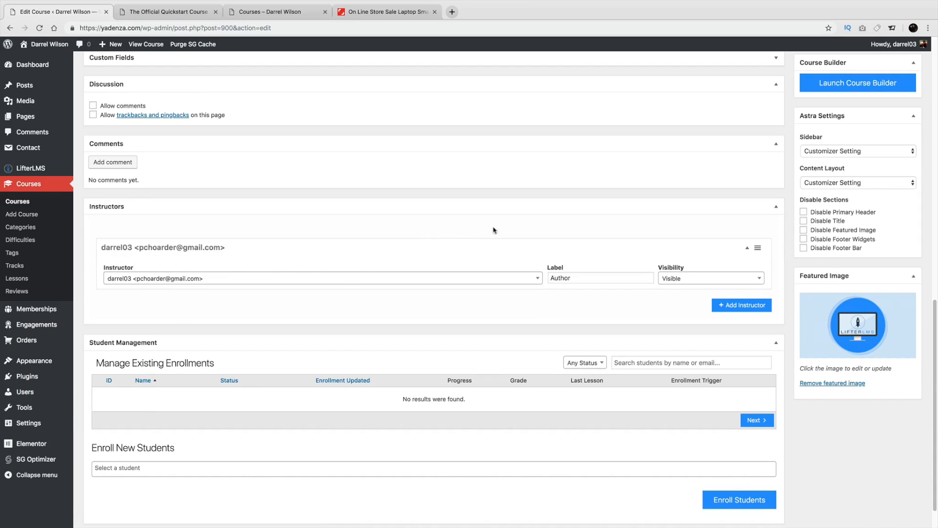
pyautogui.click(728, 305)
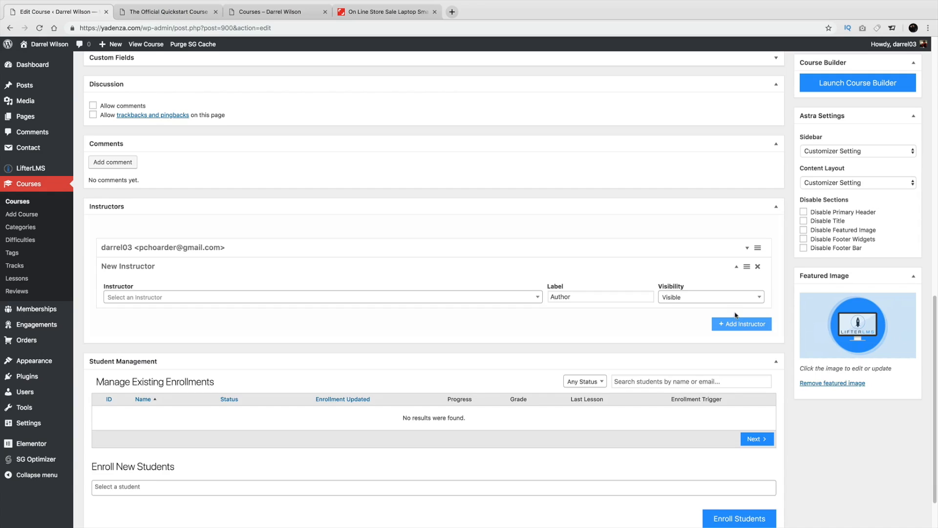
pyautogui.click(220, 298)
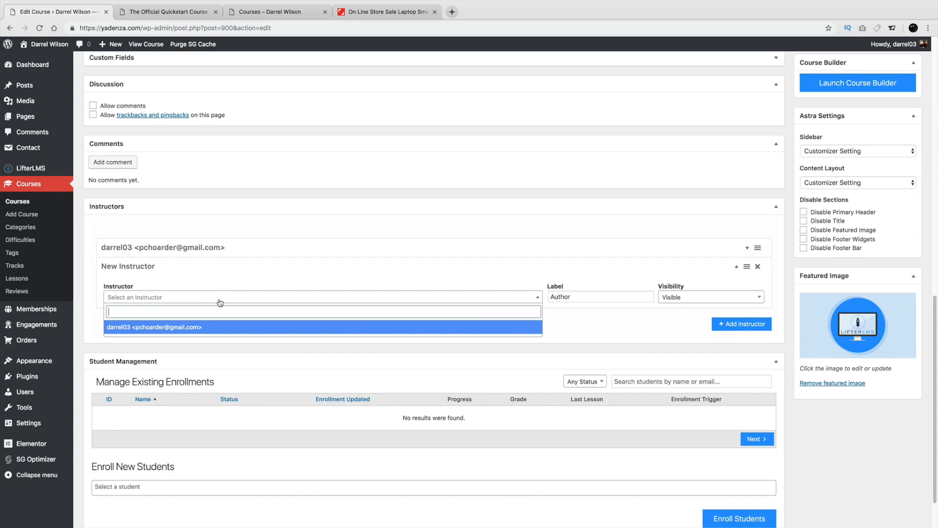
# View the site's user list and look through the fields of the form for adding a new user
pyautogui.moveTo(39, 396)
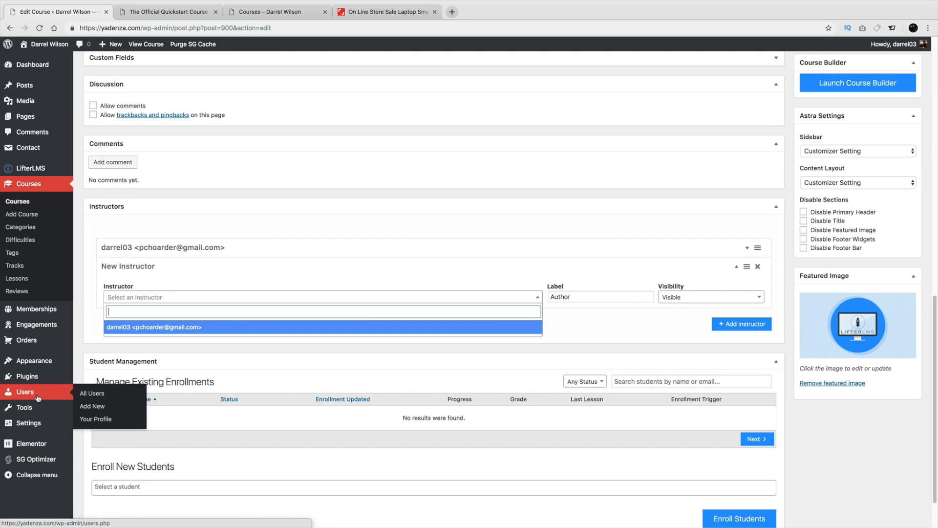
pyautogui.click(100, 399)
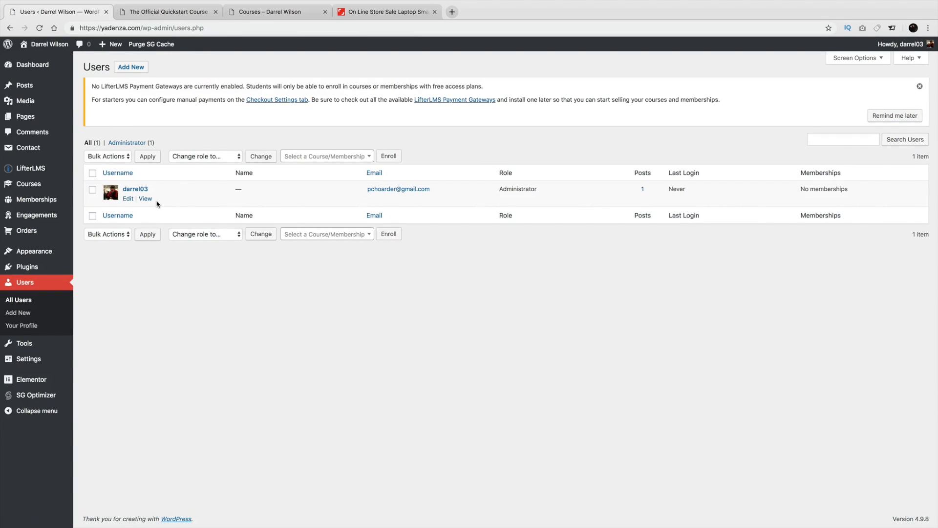
pyautogui.click(133, 67)
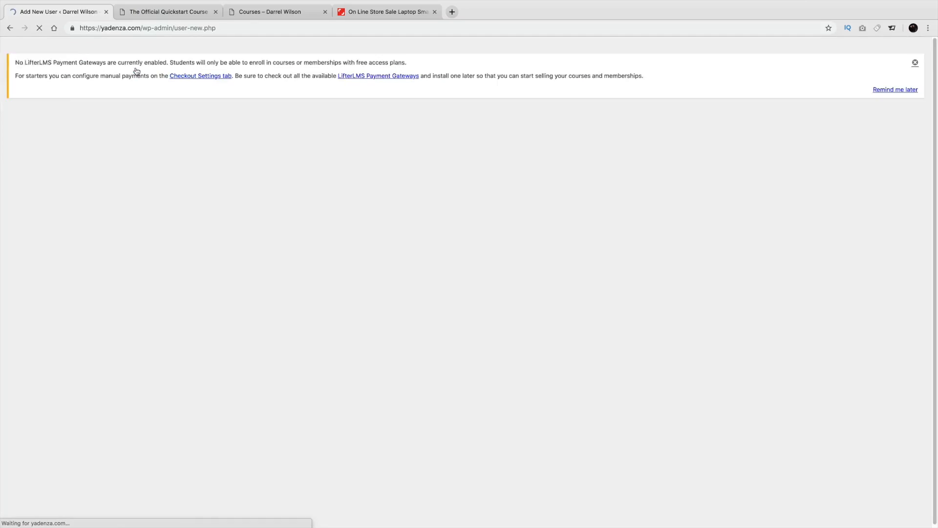
pyautogui.scroll(-1, 308, 318)
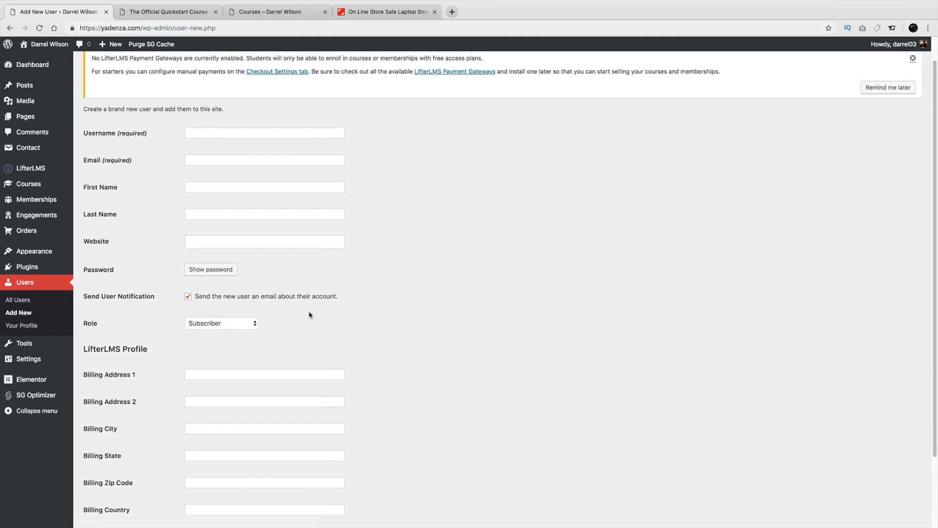
pyautogui.scroll(-4, 308, 314)
pyautogui.scroll(5, 309, 315)
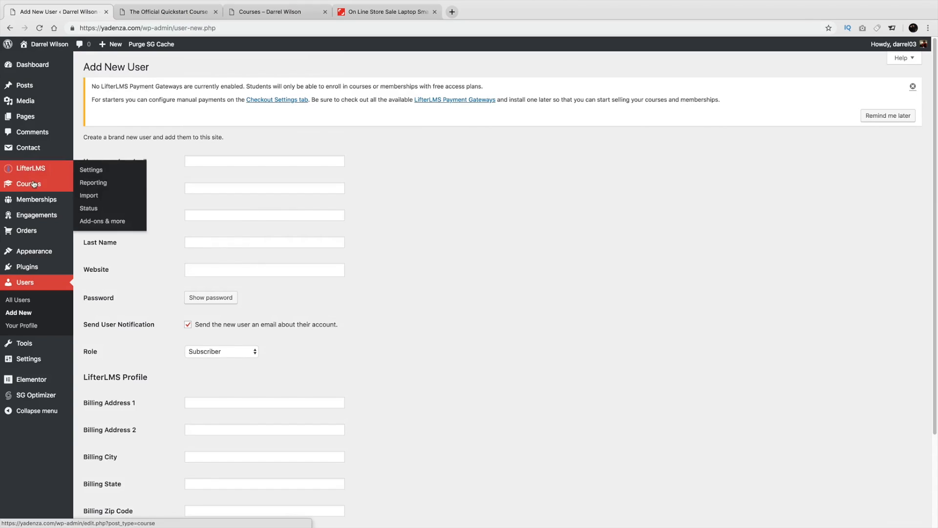
# Reopen the more recently published Quickstart course for editing, review its sections through Instructors and Student Management, and switch to its live page
pyautogui.moveTo(30, 184)
pyautogui.click(85, 187)
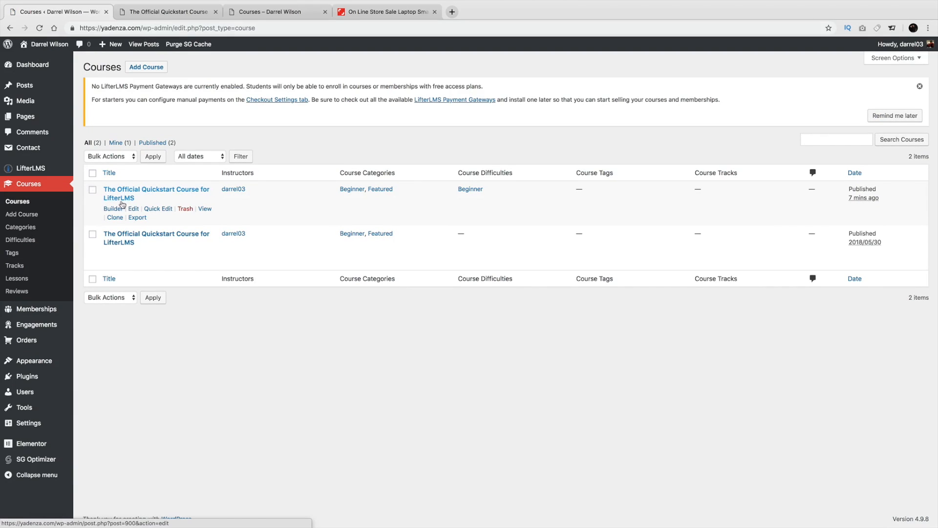
pyautogui.click(135, 211)
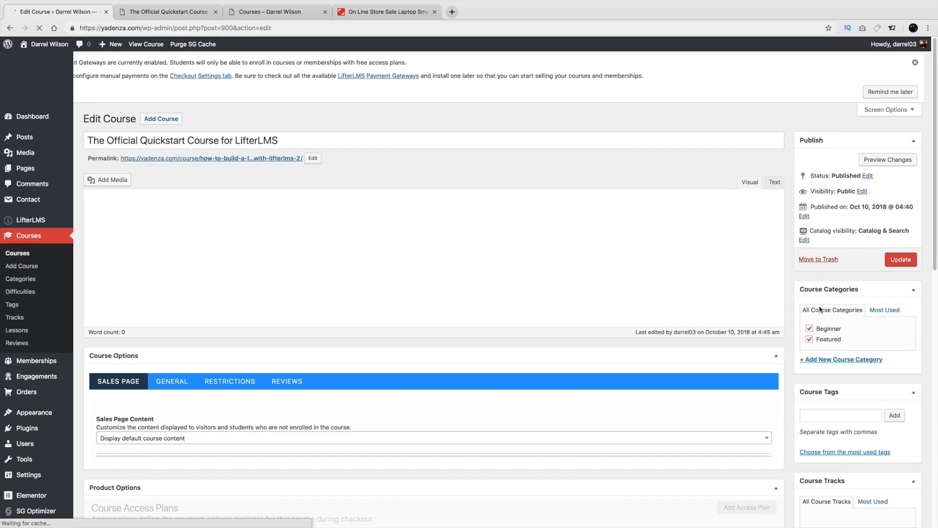
pyautogui.scroll(-3, 659, 335)
pyautogui.scroll(-3, 498, 310)
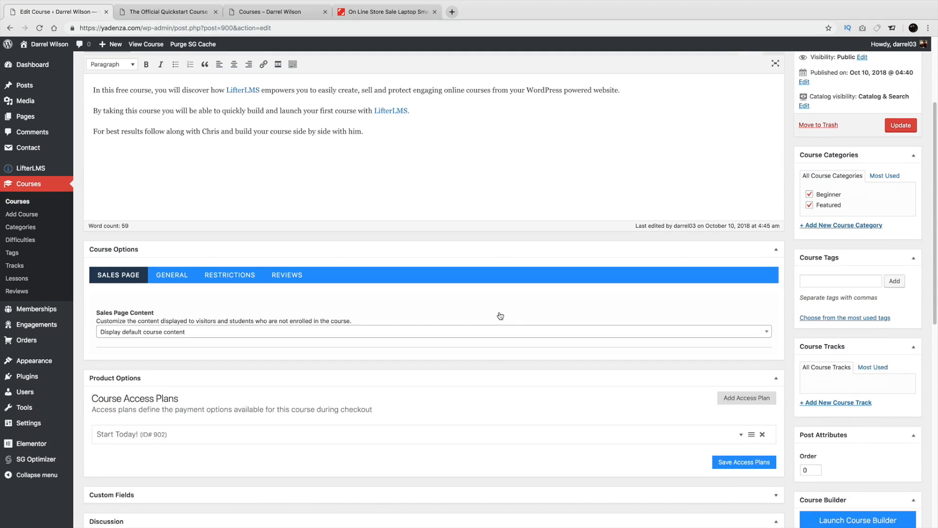
pyautogui.scroll(-8, 498, 310)
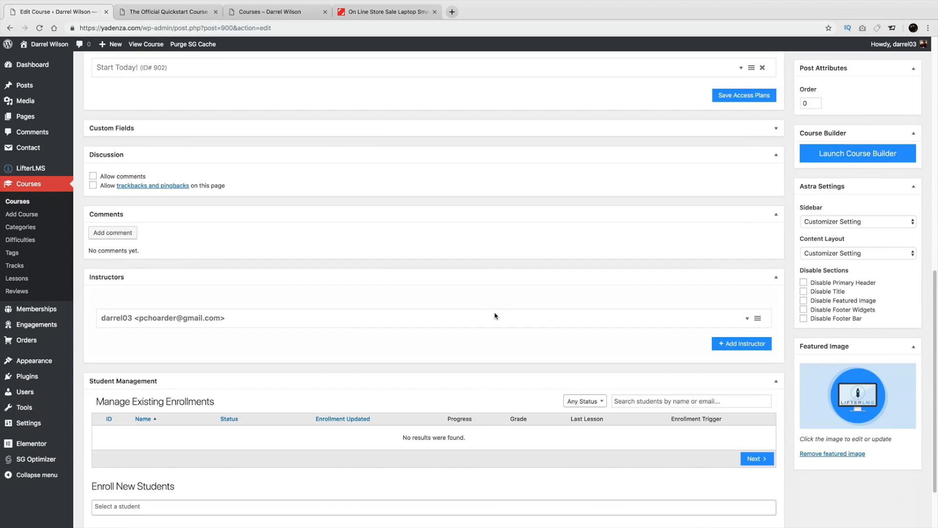
pyautogui.click(164, 12)
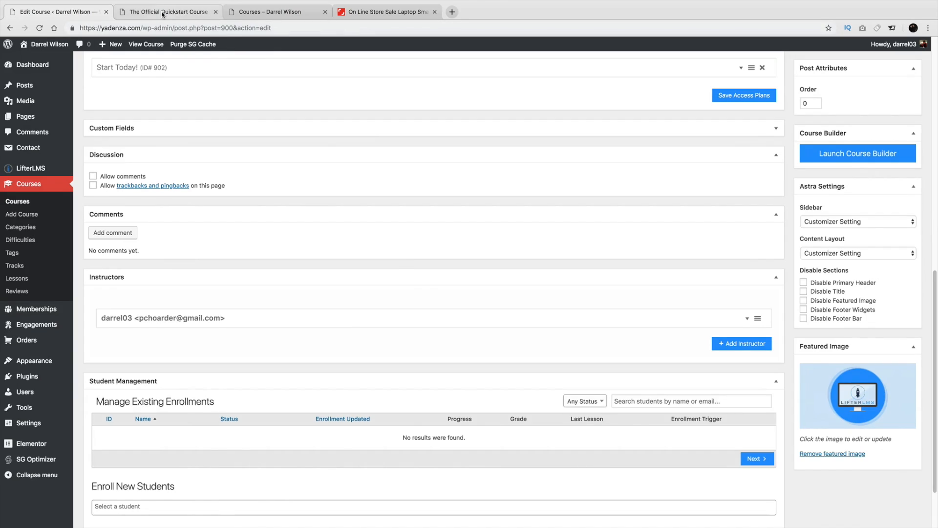
# Review the live course page from its description through the instructor and access plan to the lesson outline
pyautogui.scroll(-5, 384, 249)
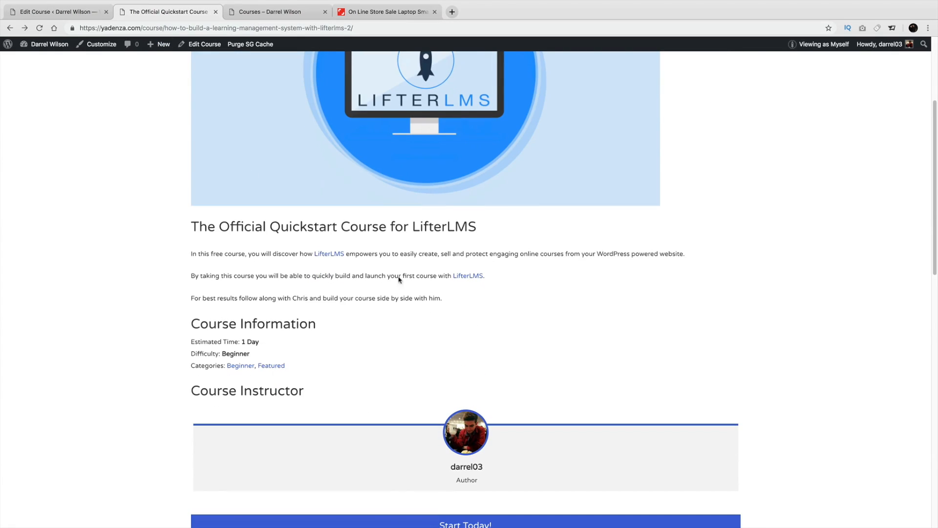
pyautogui.scroll(-5, 403, 308)
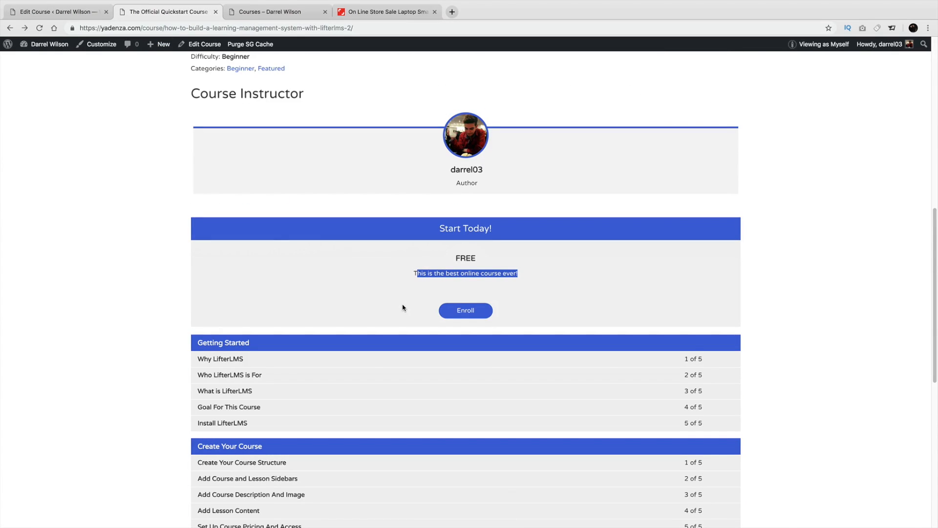
pyautogui.scroll(-1, 402, 308)
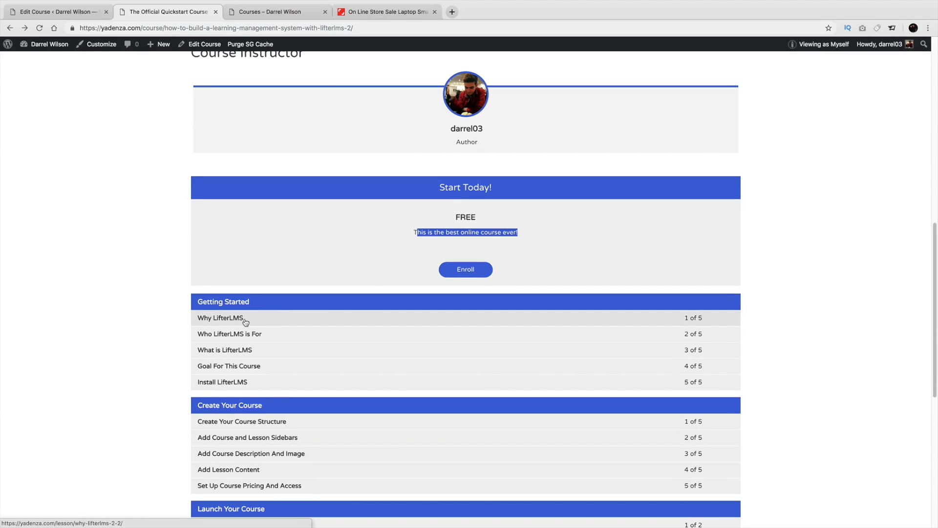
# Return to the course's edit page and launch the Course Builder
pyautogui.click(58, 12)
pyautogui.scroll(8, 543, 383)
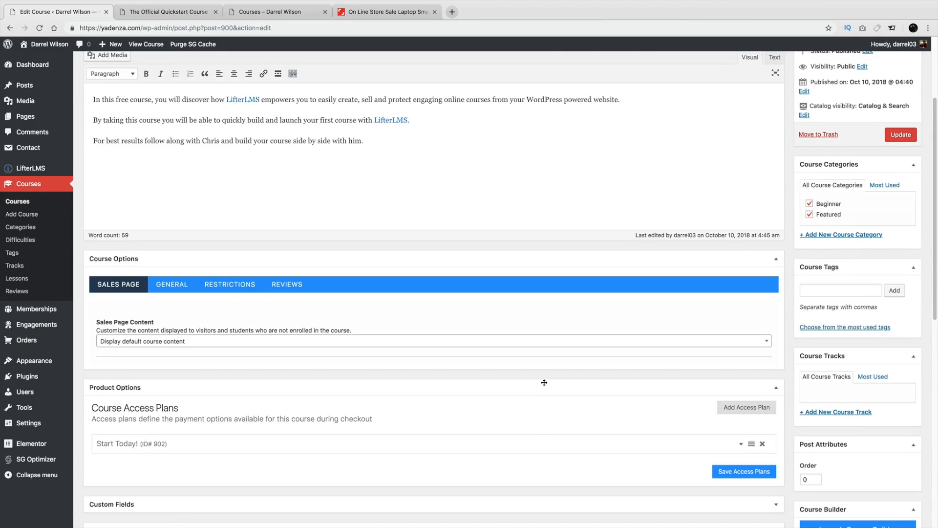
pyautogui.scroll(-3, 543, 382)
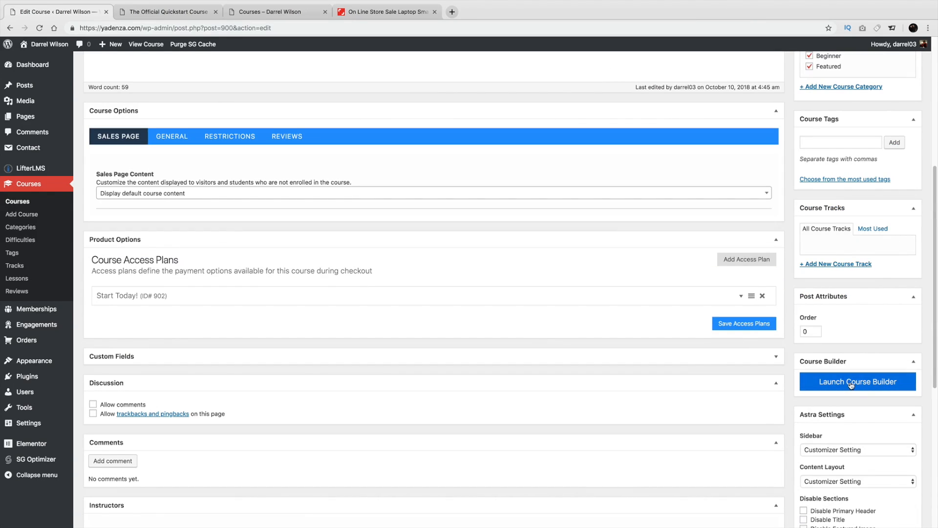
pyautogui.click(851, 385)
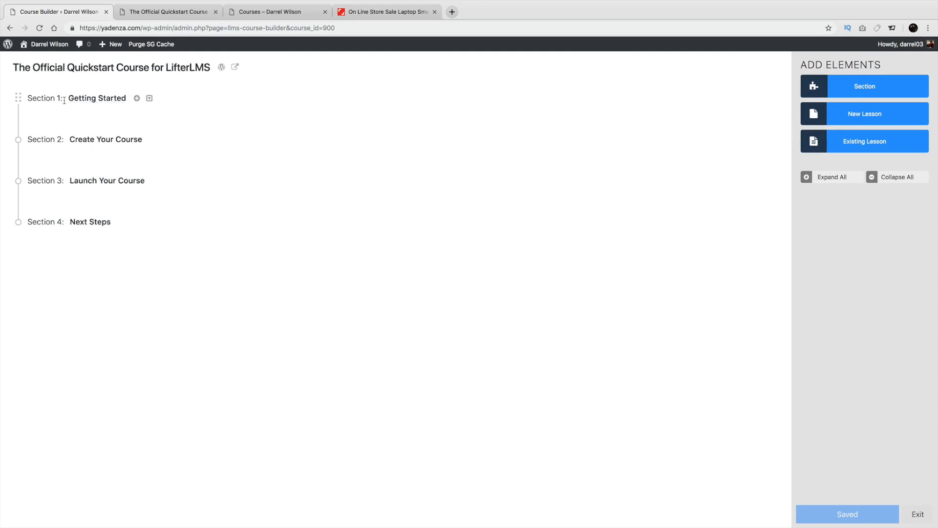
# Add two new sections after Next Steps and a new lesson under Section 5, checking the lessons inside Getting Started
pyautogui.moveTo(849, 88); pyautogui.dragTo(113, 262)
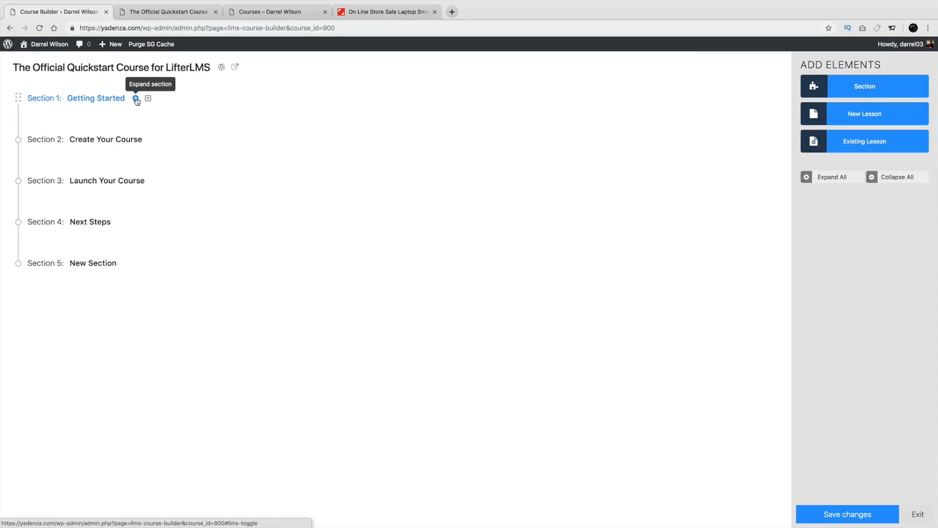
pyautogui.click(135, 100)
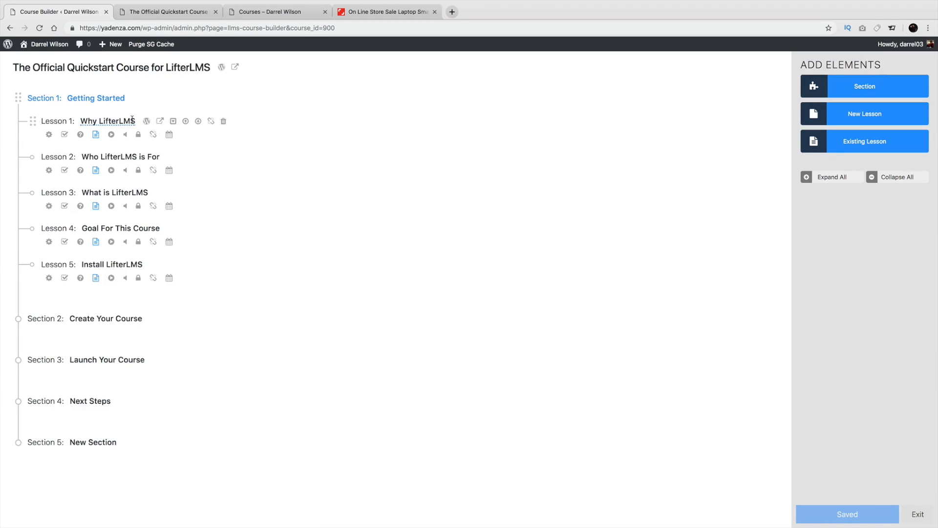
pyautogui.click(136, 99)
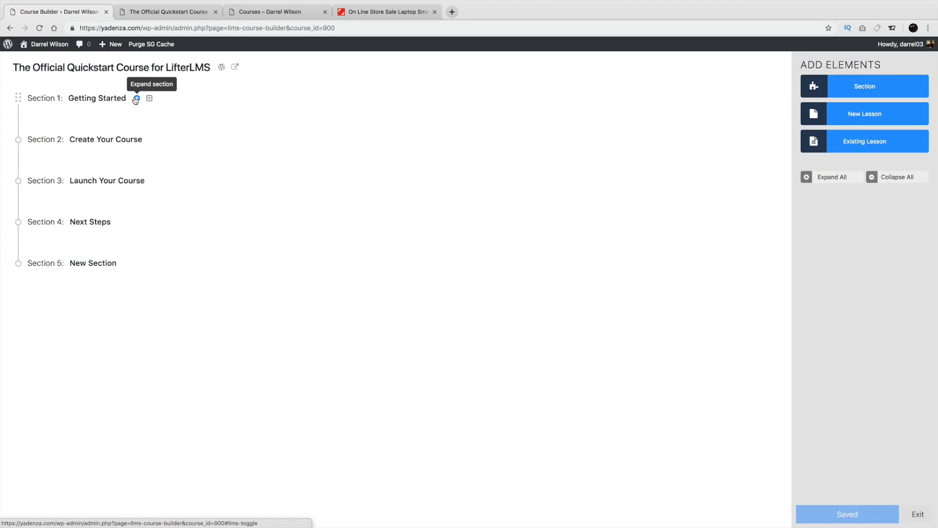
pyautogui.moveTo(864, 86); pyautogui.dragTo(113, 300)
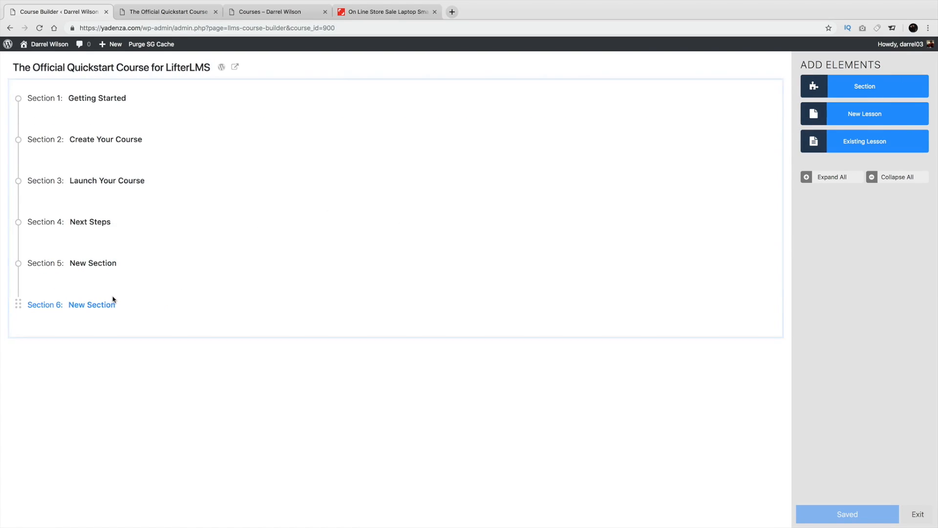
pyautogui.moveTo(846, 119); pyautogui.dragTo(126, 398)
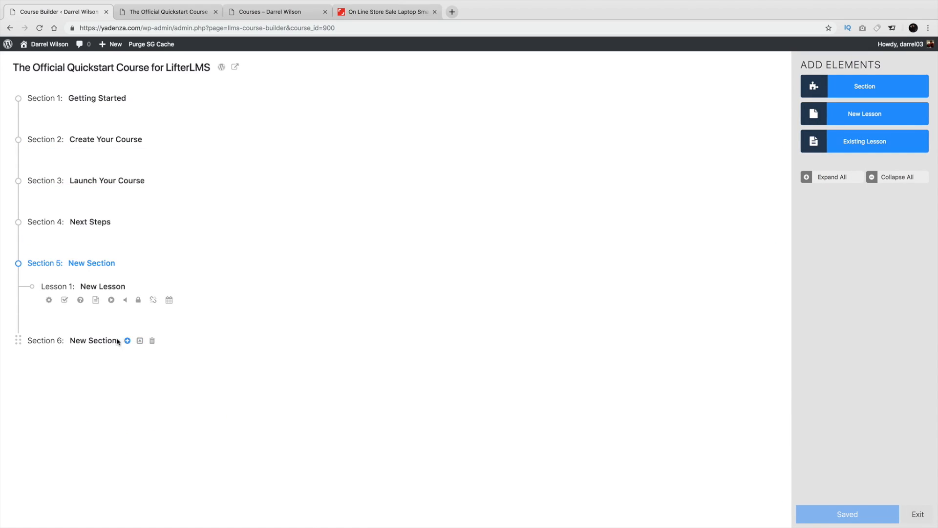
# Delete the empty Section 6 from the course outline
pyautogui.click(152, 341)
pyautogui.click(545, 82)
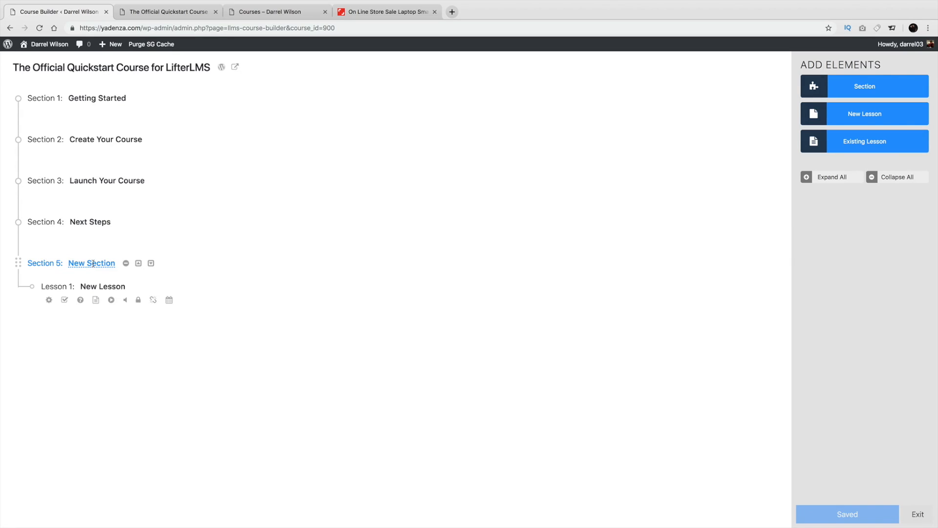
# Rename Section 1 of the course as "Intro To Philosophy"
pyautogui.click(96, 93)
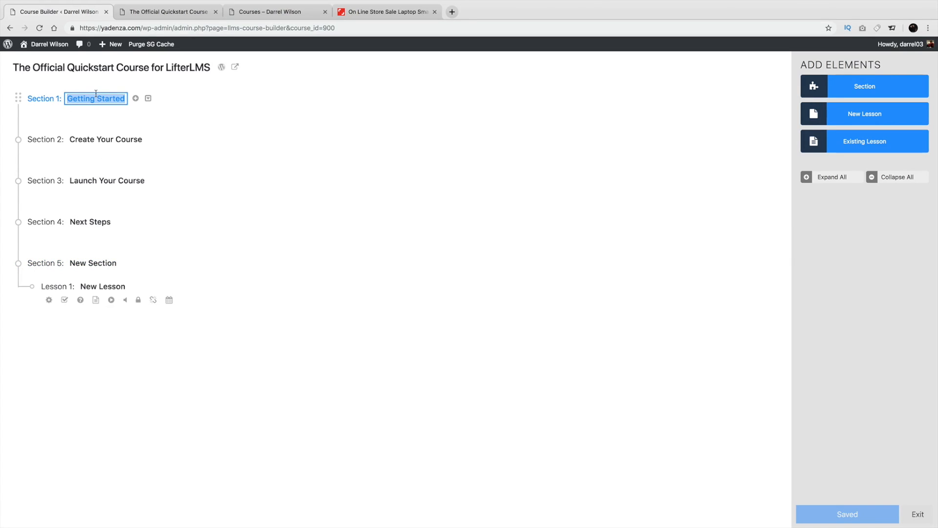
pyautogui.write('Intro')
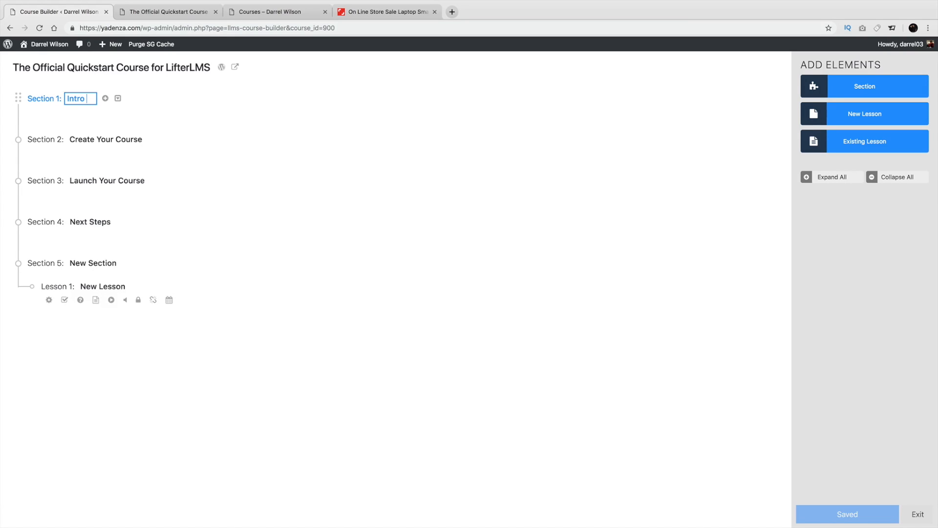
pyautogui.write(' To')
pyautogui.write('Philosophy')
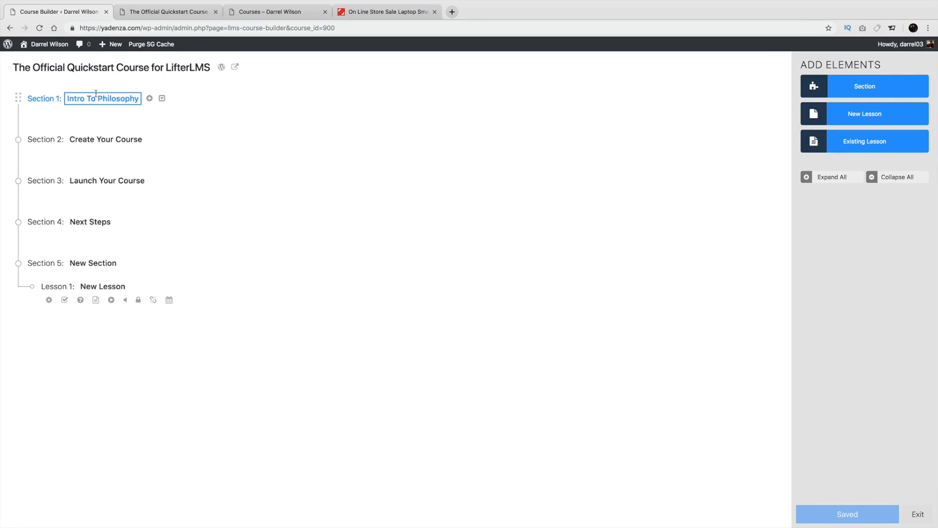
pyautogui.press('Return')
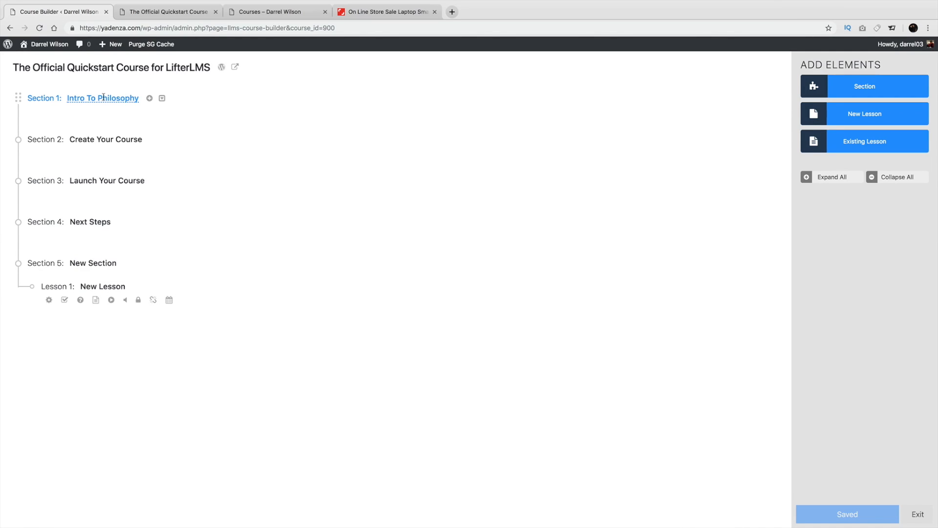
# Expand the Intro To Philosophy section and rename its first lesson as "Part 1 Aristotle"
pyautogui.click(150, 99)
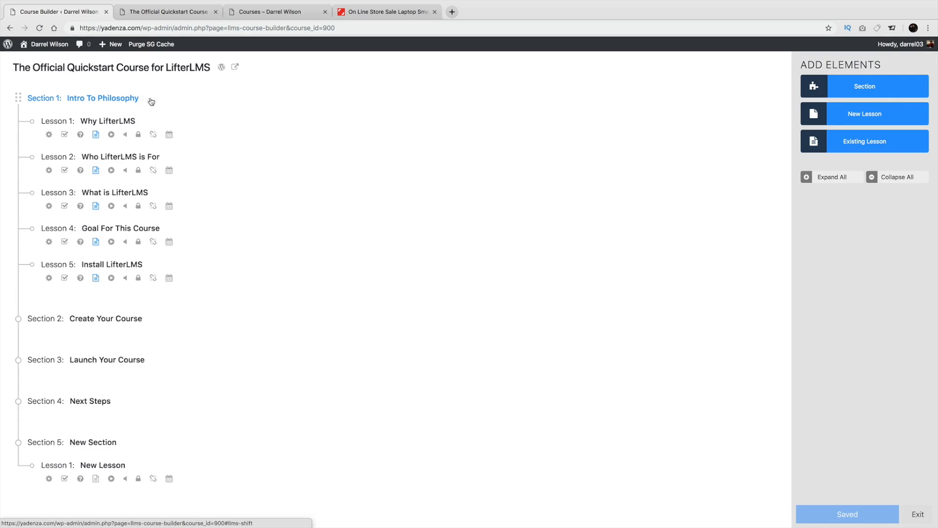
pyautogui.click(114, 121)
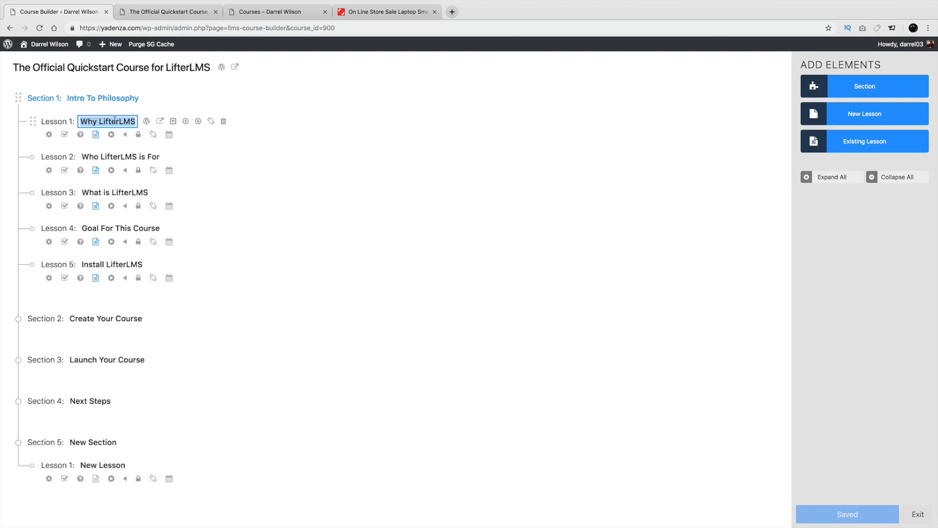
pyautogui.write('Part ')
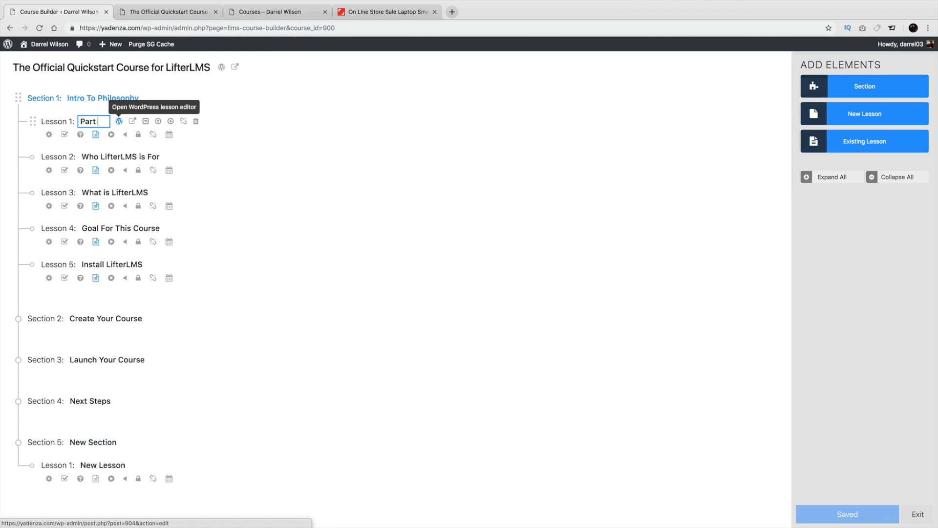
pyautogui.write('1 Aristotle')
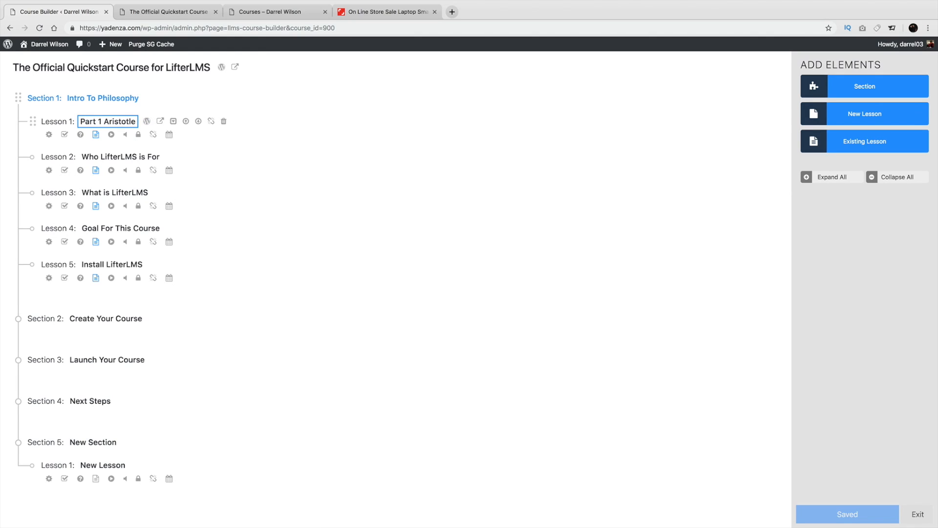
pyautogui.press('Return')
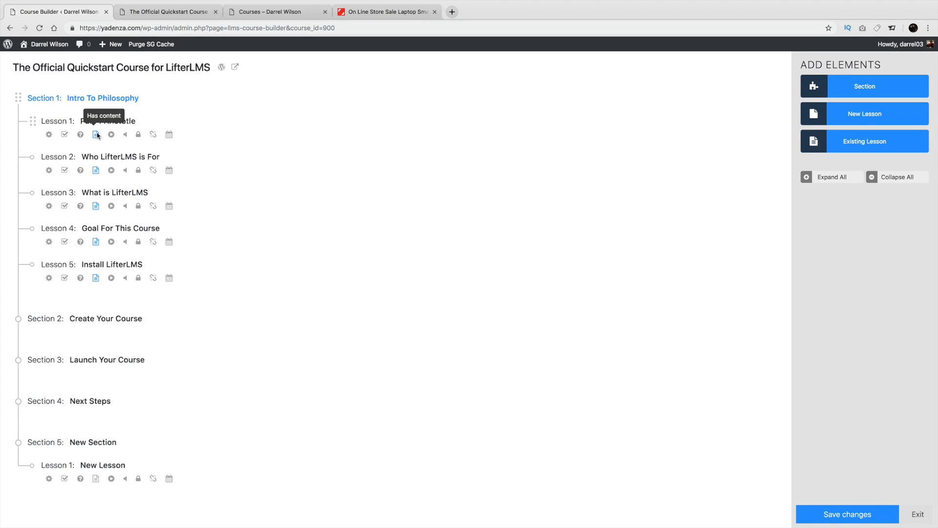
# Look through the Part 1 Aristotle lesson's general settings, video embed field, assignment options and quiz options, and close its settings
pyautogui.click(49, 134)
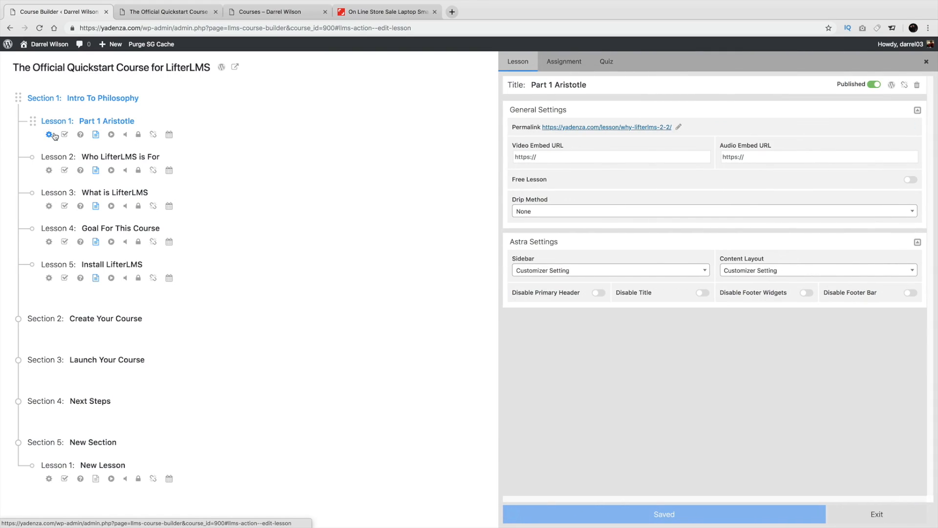
pyautogui.click(544, 156)
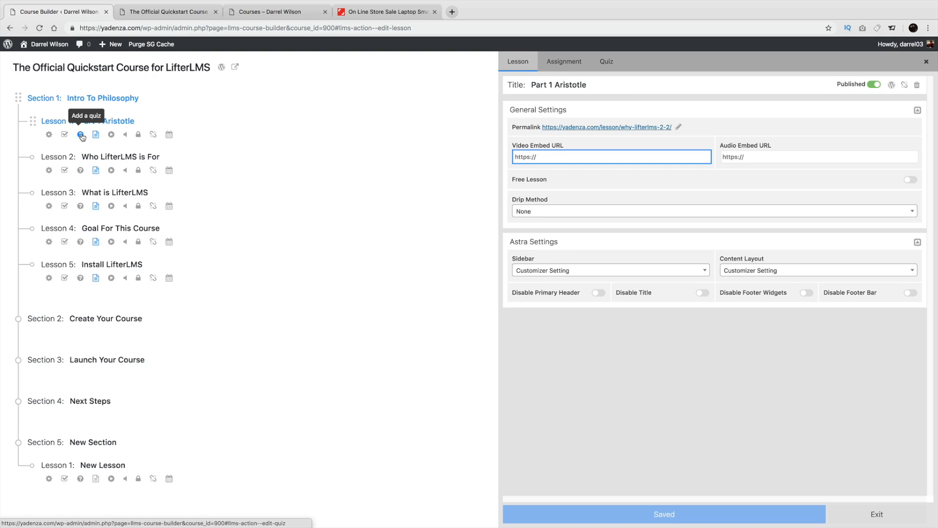
pyautogui.click(97, 136)
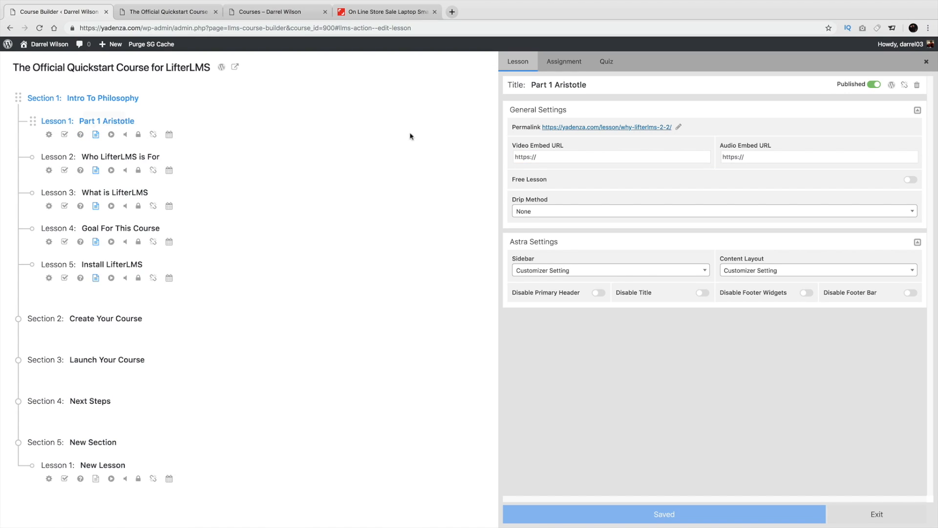
pyautogui.click(565, 64)
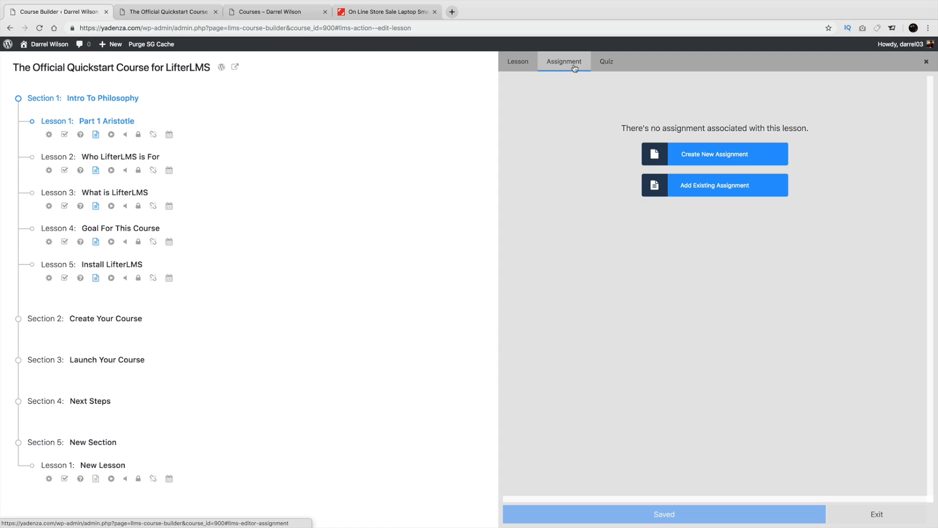
pyautogui.click(605, 62)
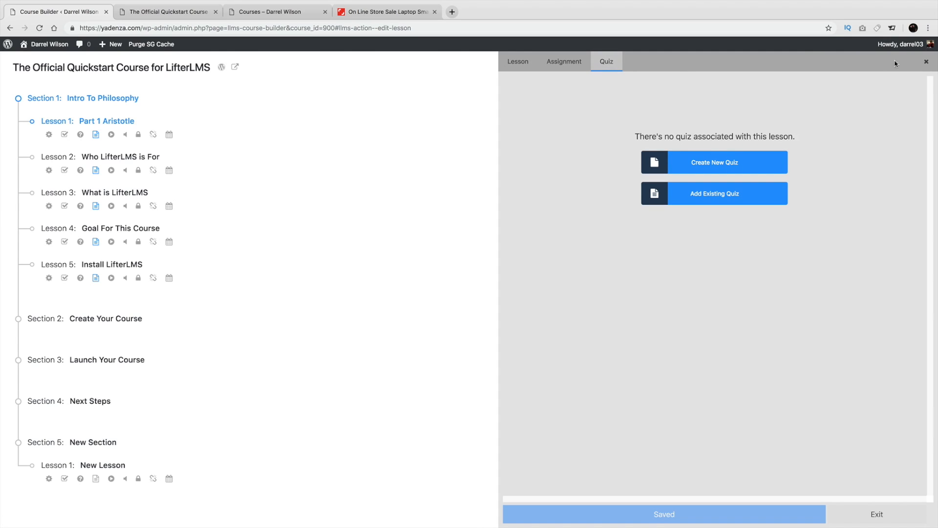
pyautogui.click(525, 64)
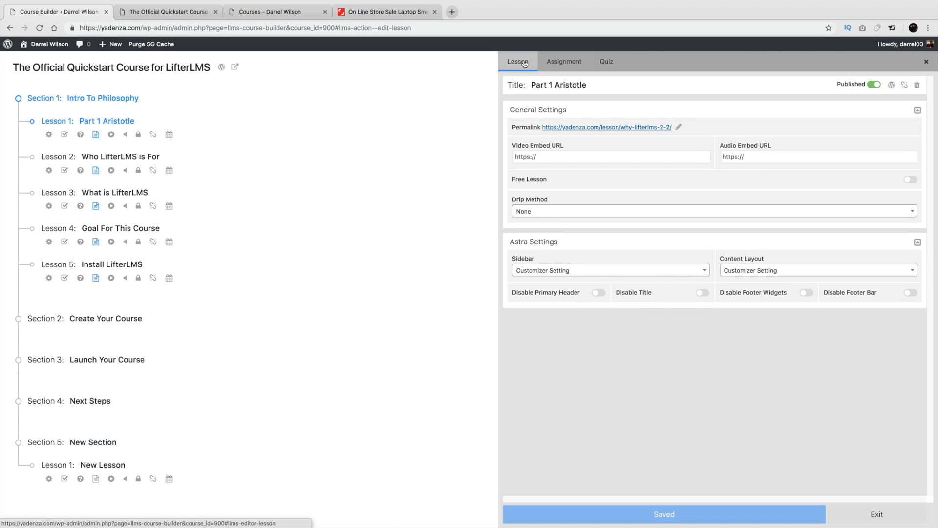
pyautogui.click(564, 62)
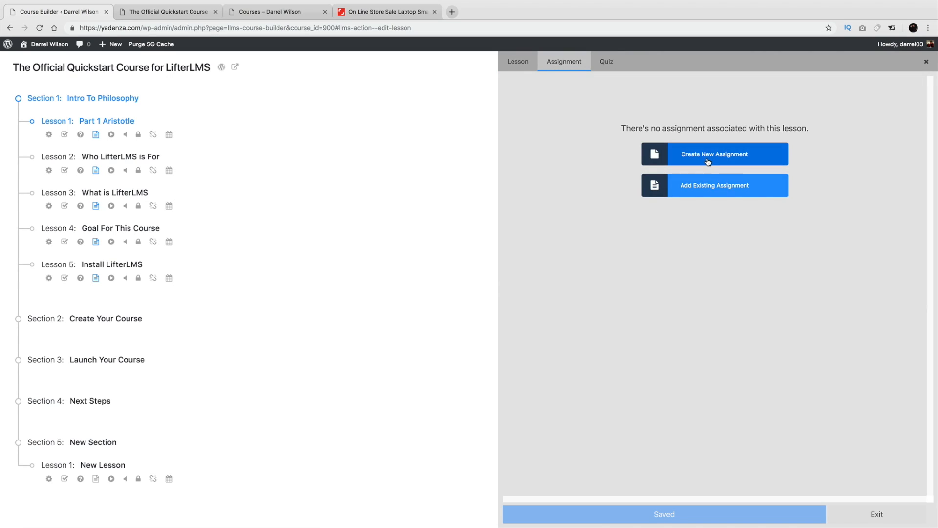
pyautogui.click(616, 63)
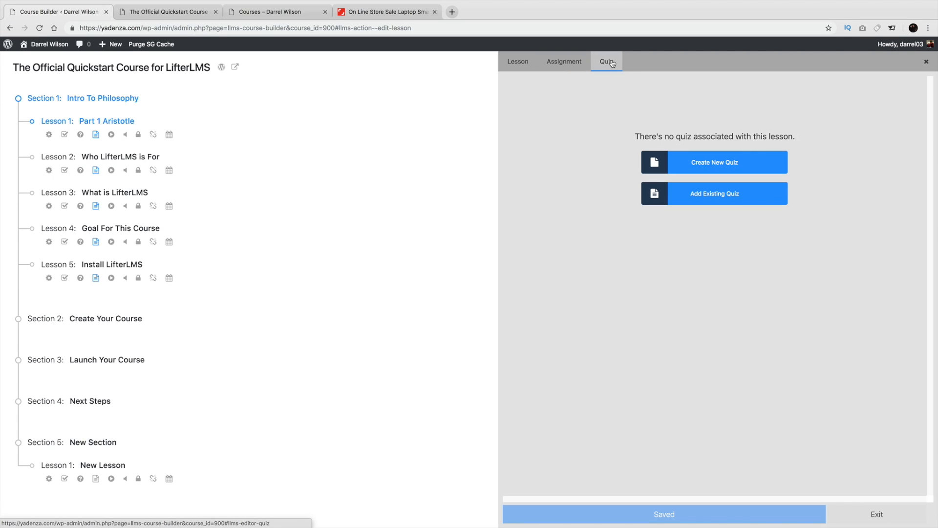
pyautogui.click(926, 62)
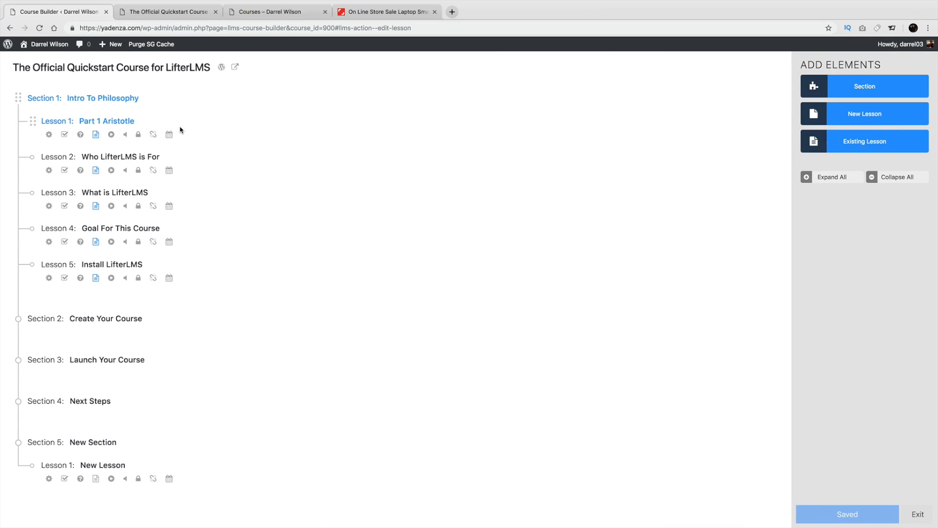
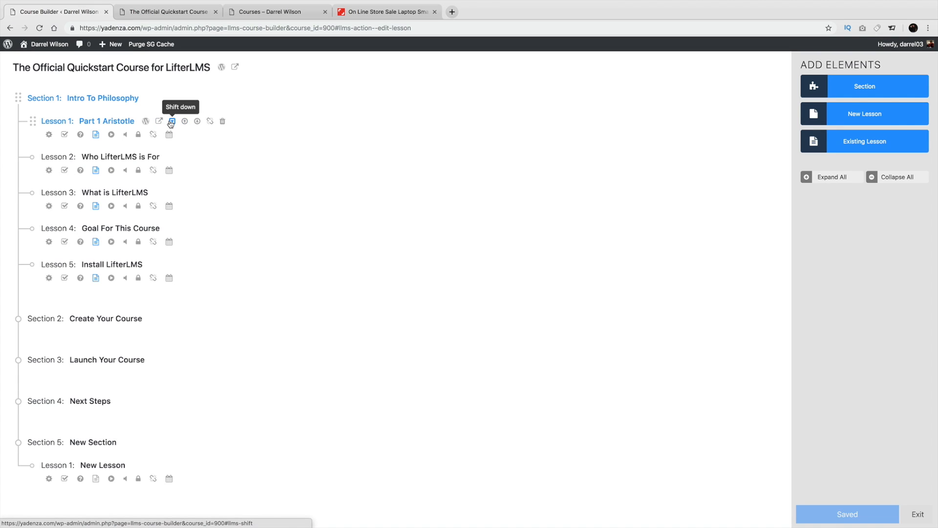
# Move the Part 1 Aristotle lesson out of Section 1 to the end of Section 5, New Section
pyautogui.click(171, 122)
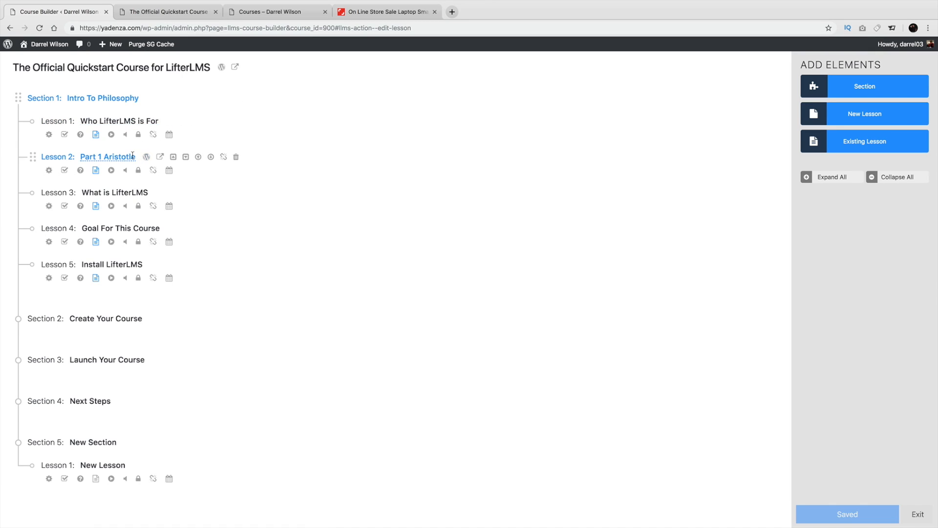
pyautogui.click(199, 157)
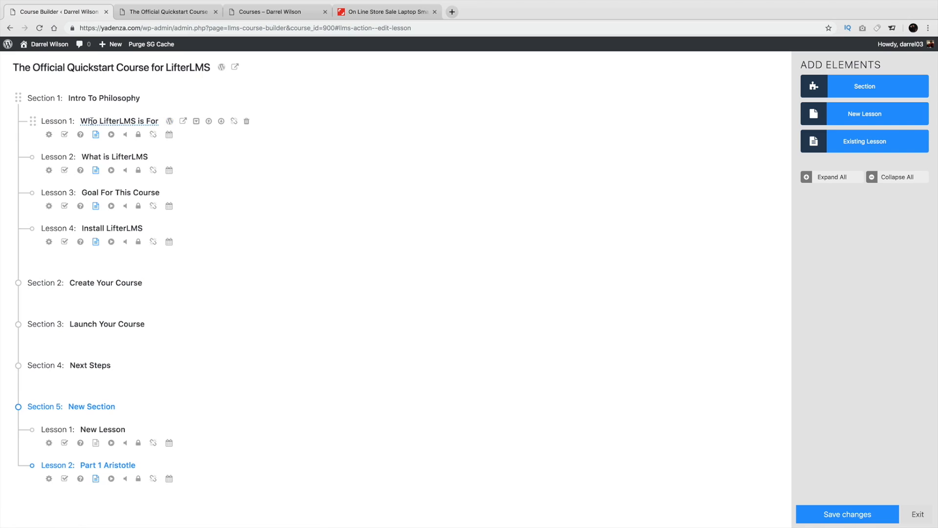
# Rename the Who LifterLMS is For lesson in Section 1 as Aristotle Part 1
pyautogui.moveTo(91, 121); pyautogui.dragTo(137, 121)
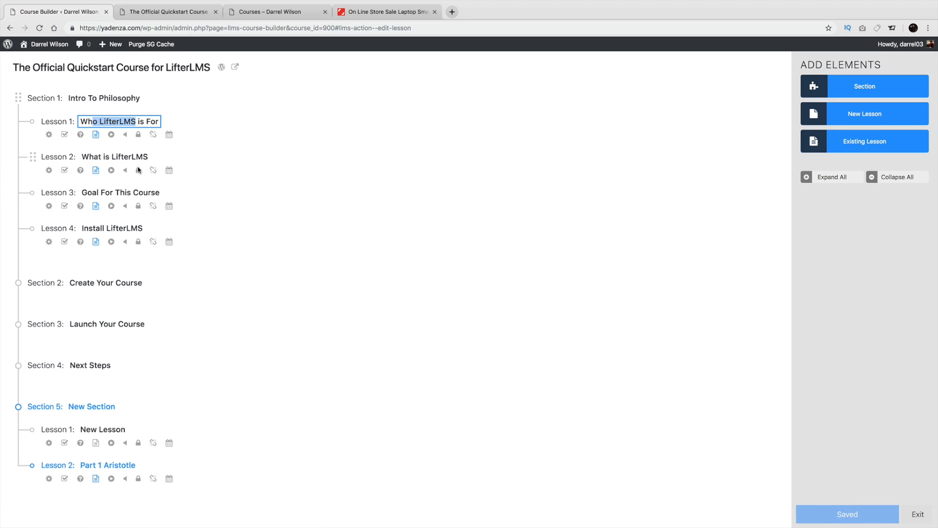
pyautogui.tripleClick(135, 123)
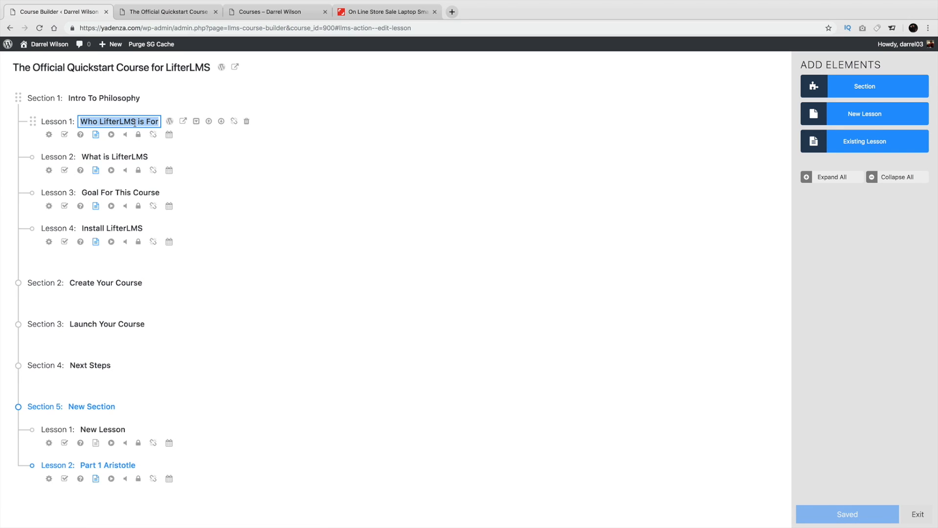
pyautogui.write('Aristotle')
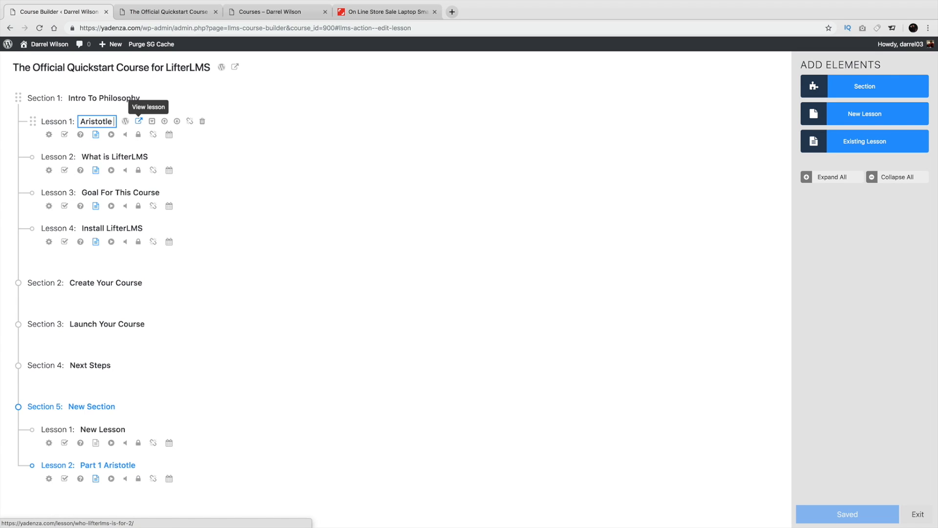
pyautogui.write(' Part 1')
pyautogui.press('Return')
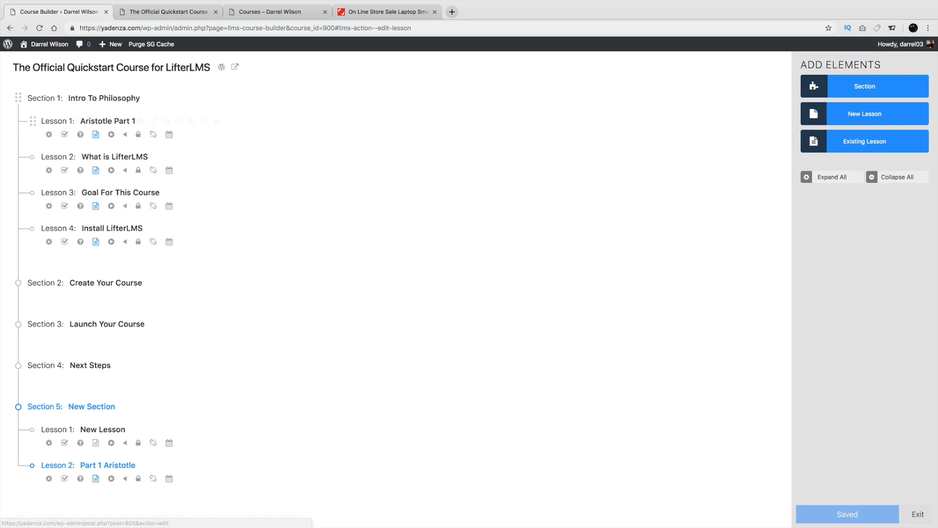
# Open the Aristotle Part 1 lesson in the WordPress lesson editor and review its video and resource links
pyautogui.click(146, 121)
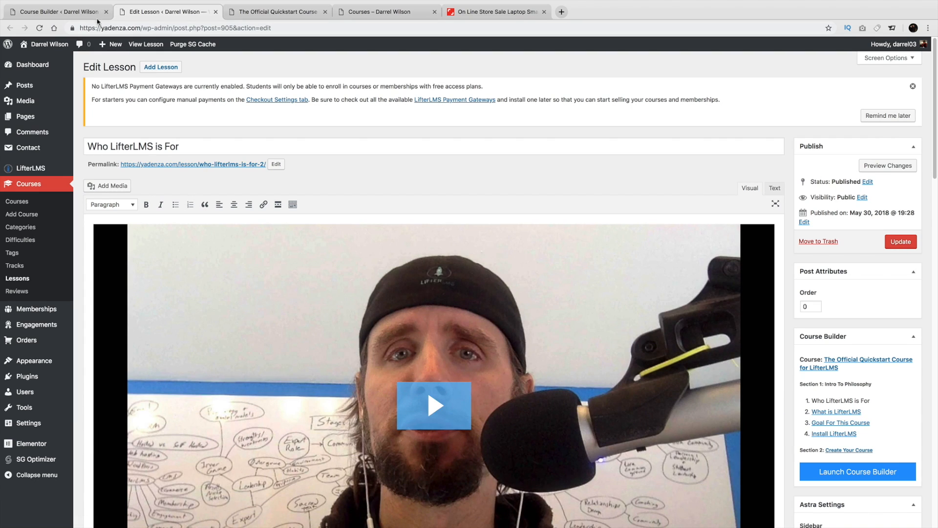
pyautogui.click(80, 12)
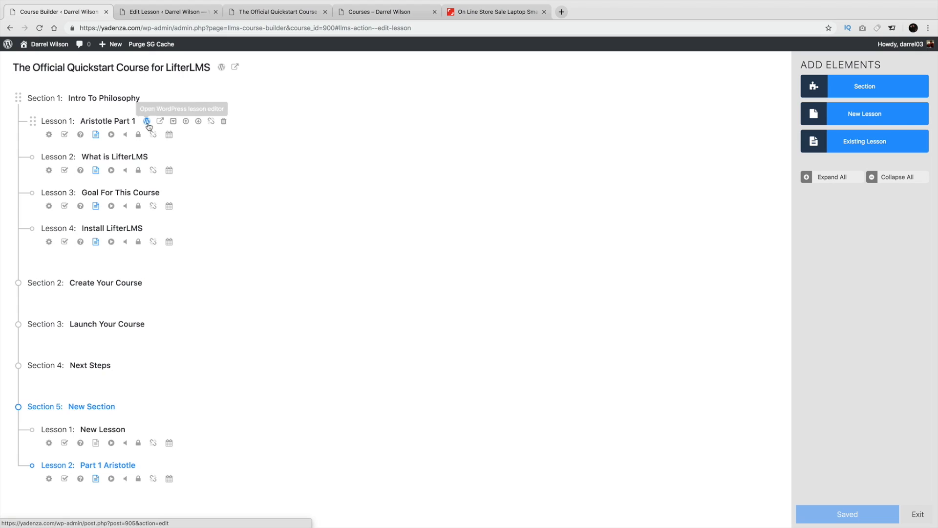
pyautogui.click(150, 12)
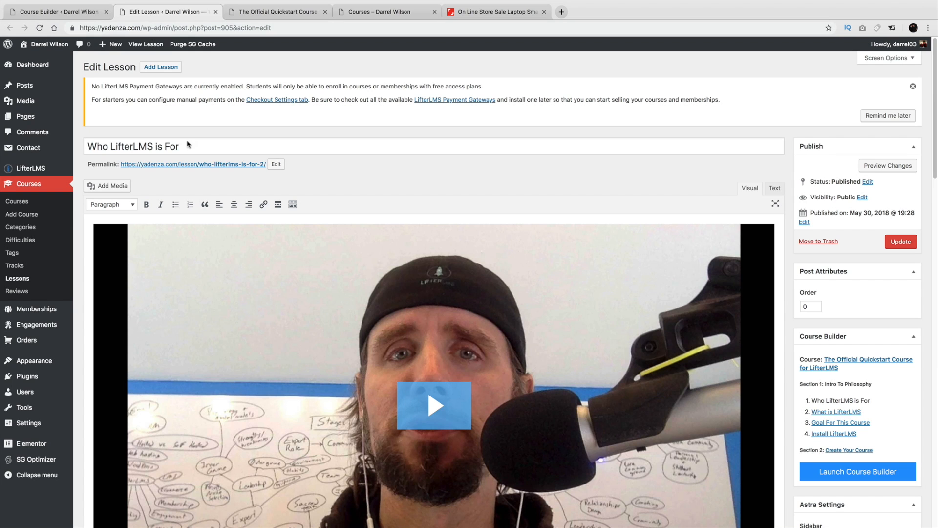
pyautogui.scroll(-5, 331, 290)
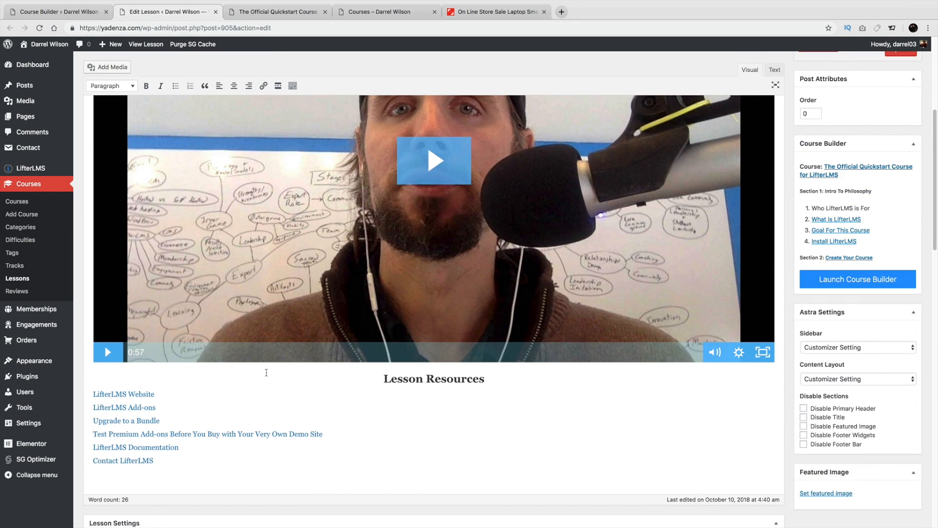
pyautogui.scroll(4, 647, 195)
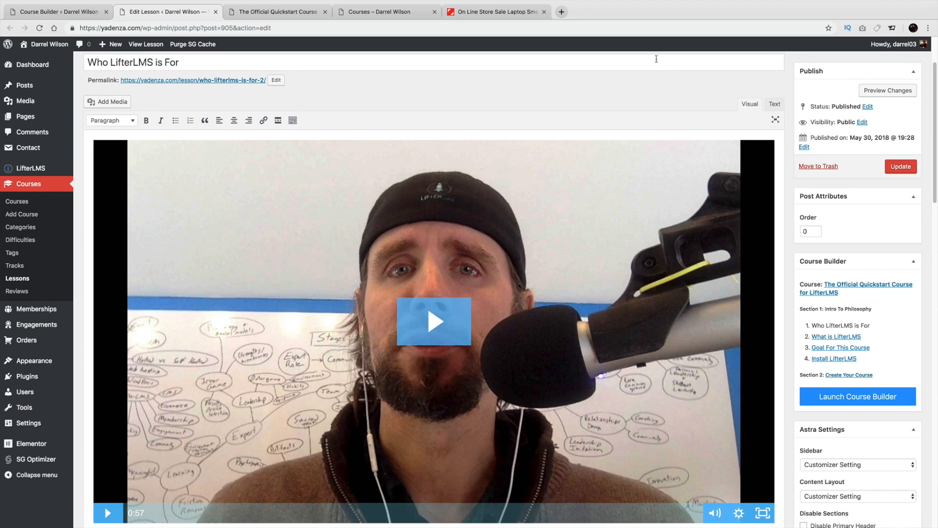
# Open the site owner's YouTube channel page in a new browser tab
pyautogui.click(562, 12)
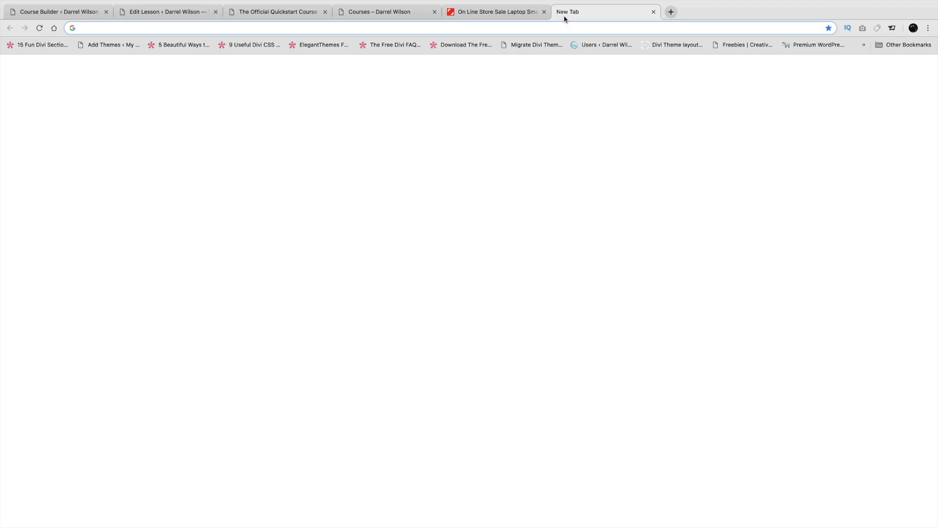
pyautogui.write('youtube.com')
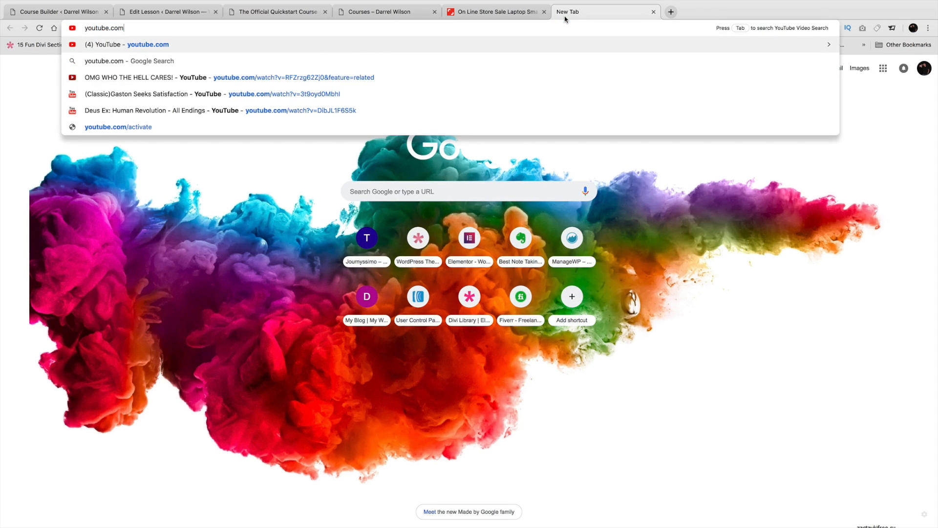
pyautogui.write('/c/')
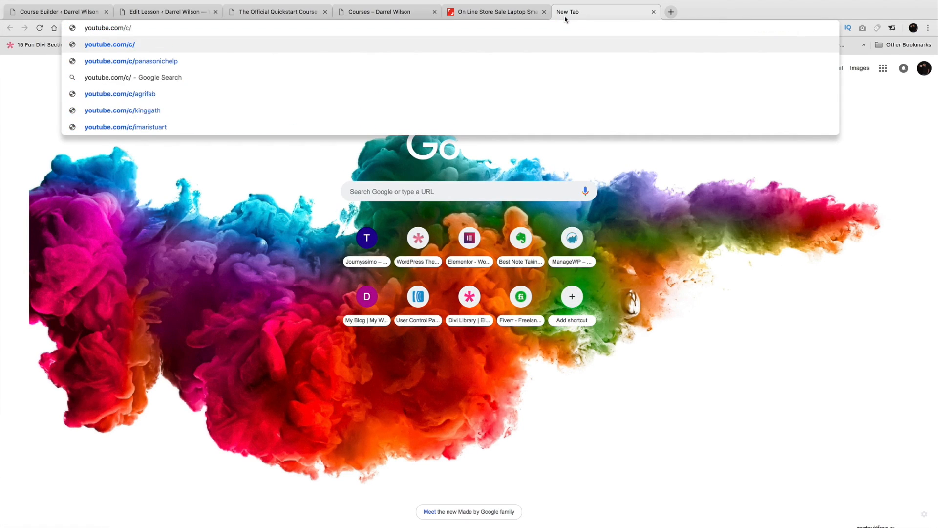
pyautogui.write('darrelwilson')
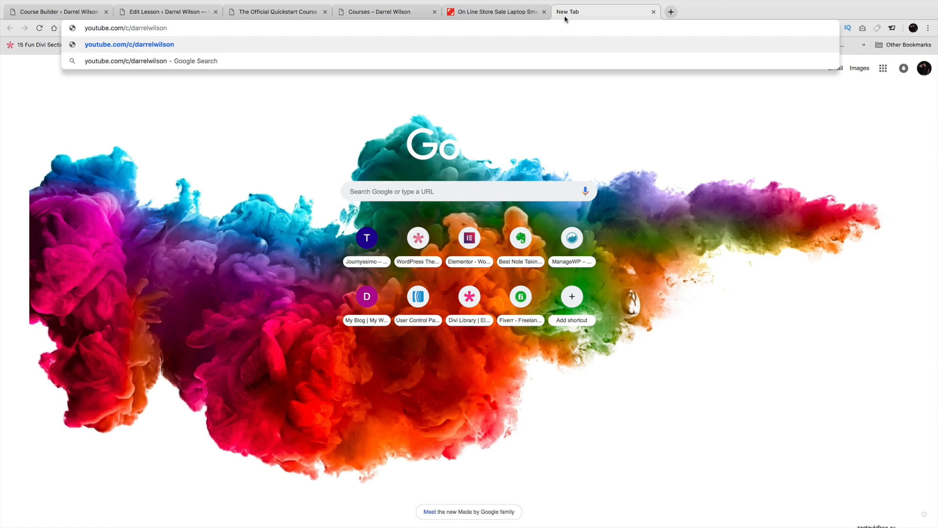
pyautogui.write('bug')
pyautogui.press('Return')
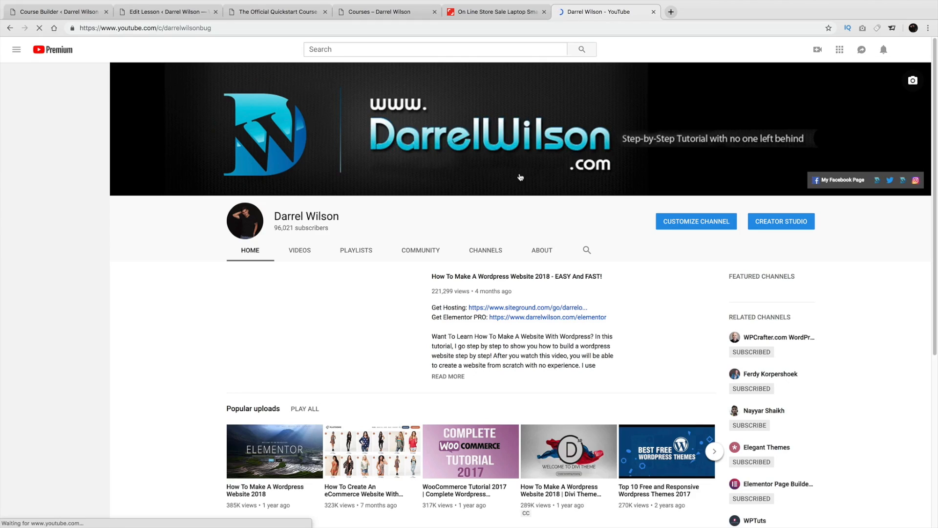
# Open the channel's video Divi Theme Vs Elementor [PROS AND CONS] and pause its playback
pyautogui.click(308, 252)
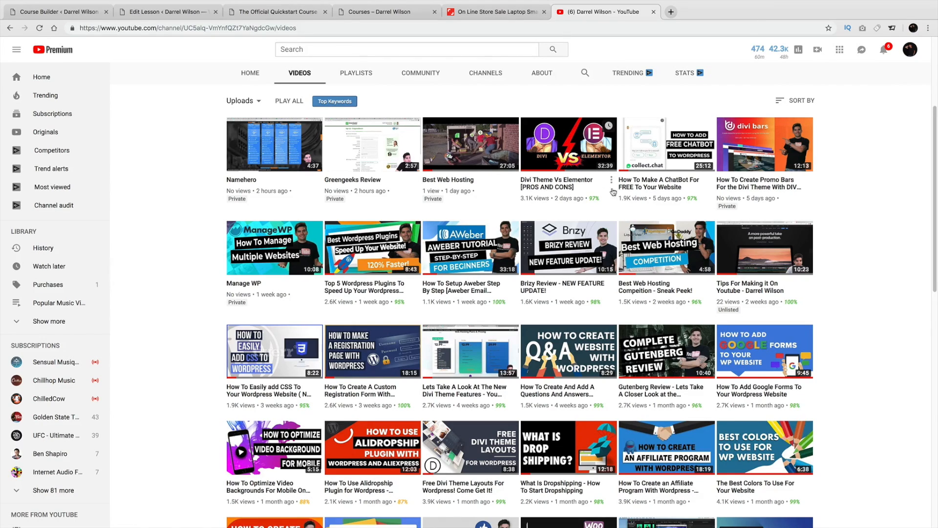
pyautogui.click(560, 188)
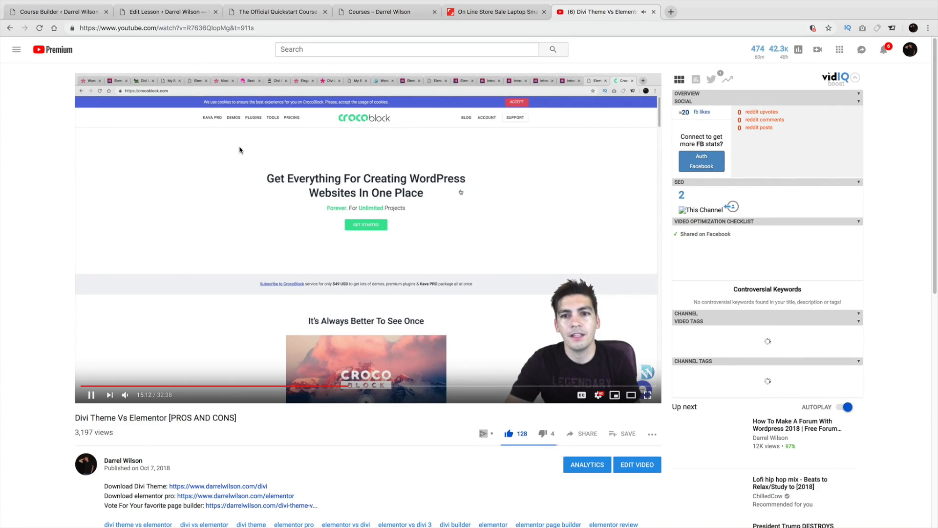
pyautogui.click(461, 192)
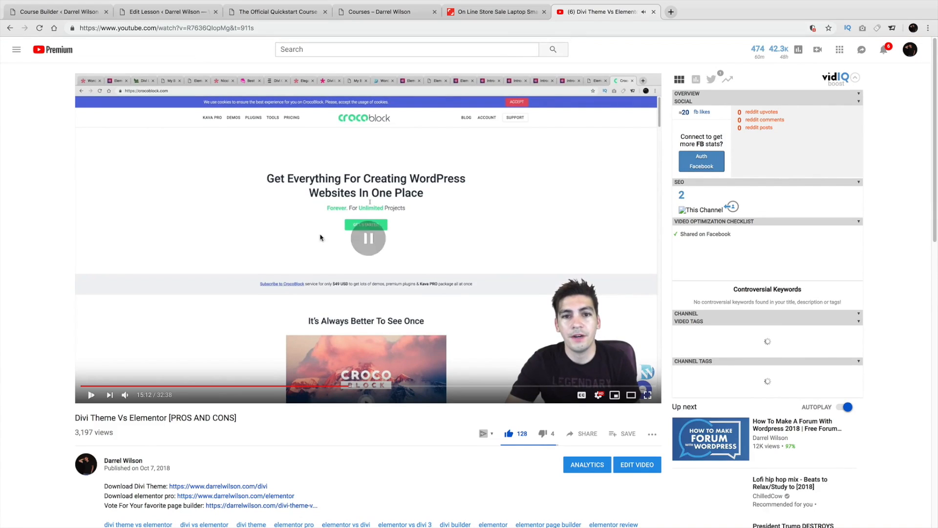
# Copy the full iframe embed code of the Divi Theme Vs Elementor video from its sharing options
pyautogui.click(586, 431)
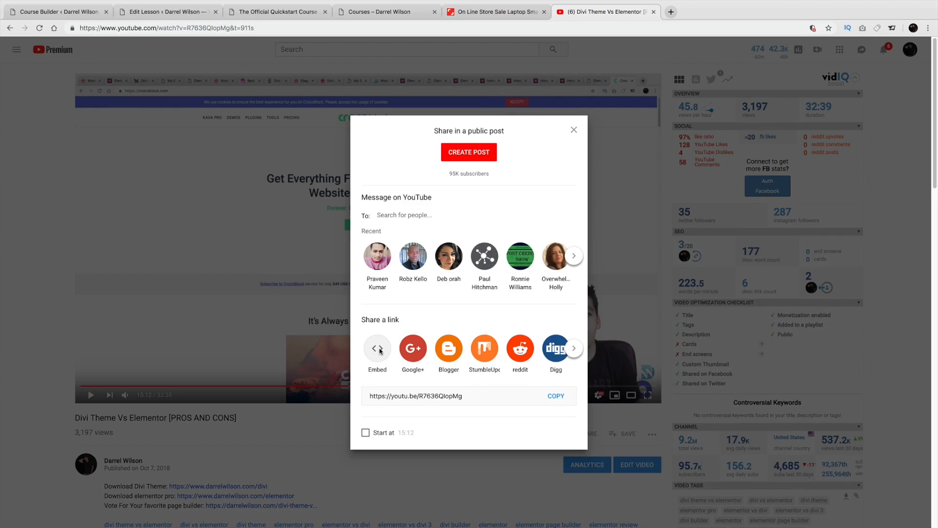
pyautogui.click(377, 347)
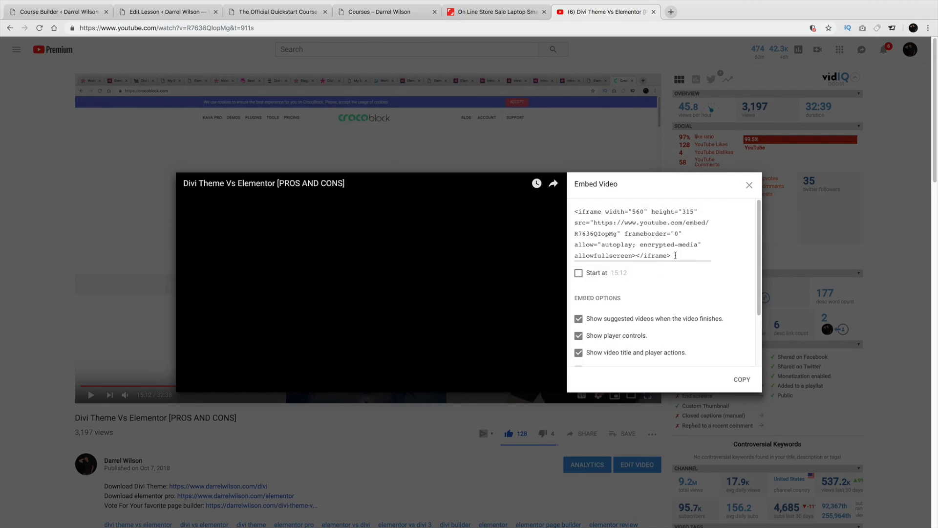
pyautogui.moveTo(670, 256); pyautogui.dragTo(582, 211)
pyautogui.rightClick(583, 213)
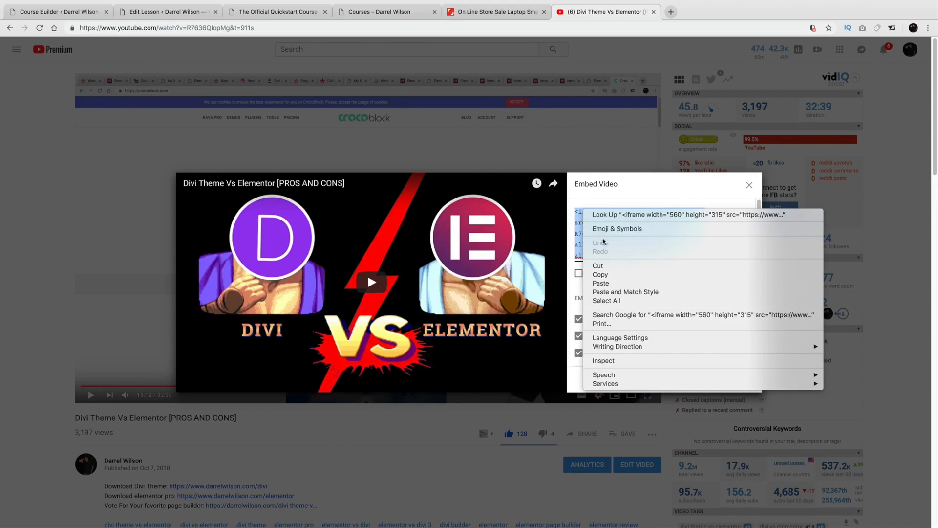
pyautogui.click(611, 275)
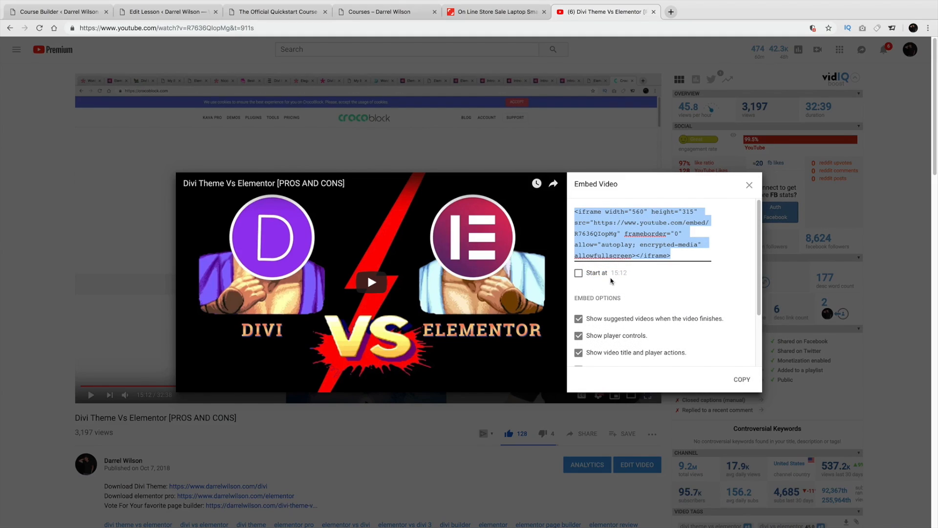
# Return to the lesson editor and remove the existing video above the Lesson Resources heading
pyautogui.click(367, 13)
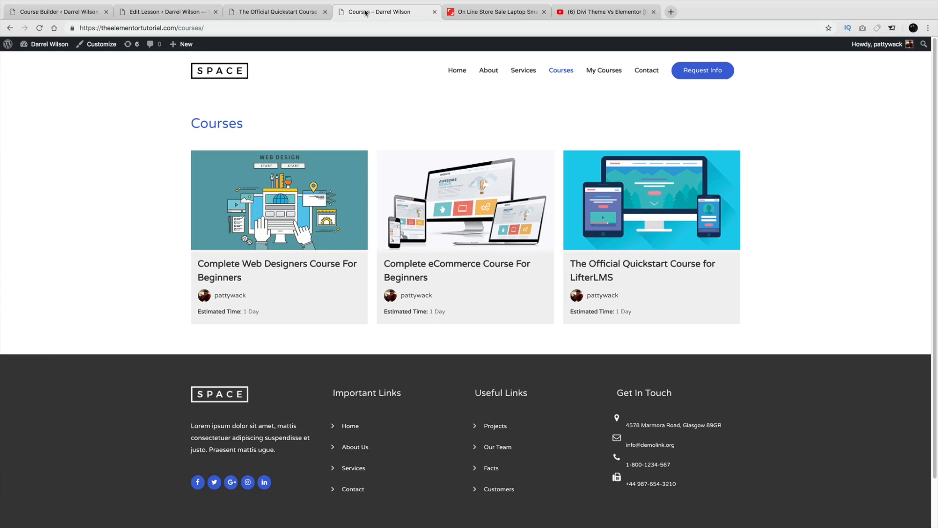
pyautogui.click(269, 12)
pyautogui.click(207, 12)
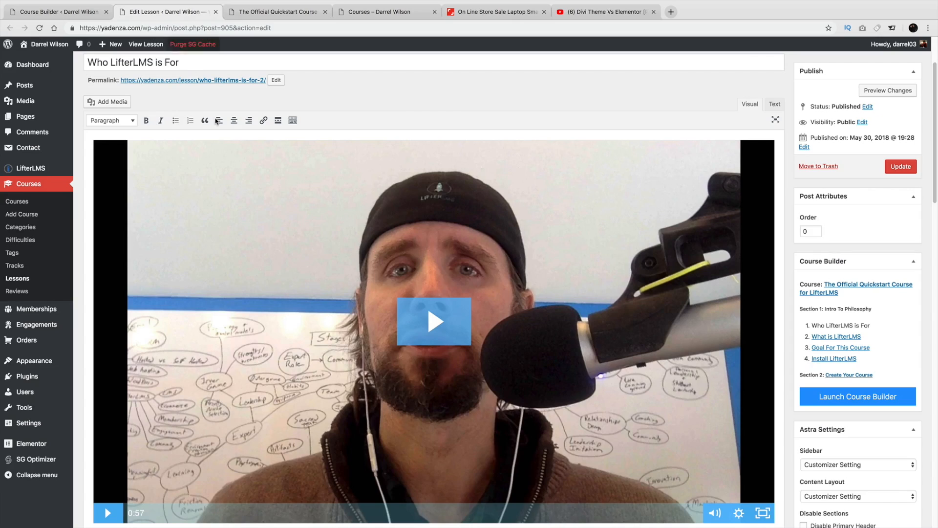
pyautogui.click(769, 157)
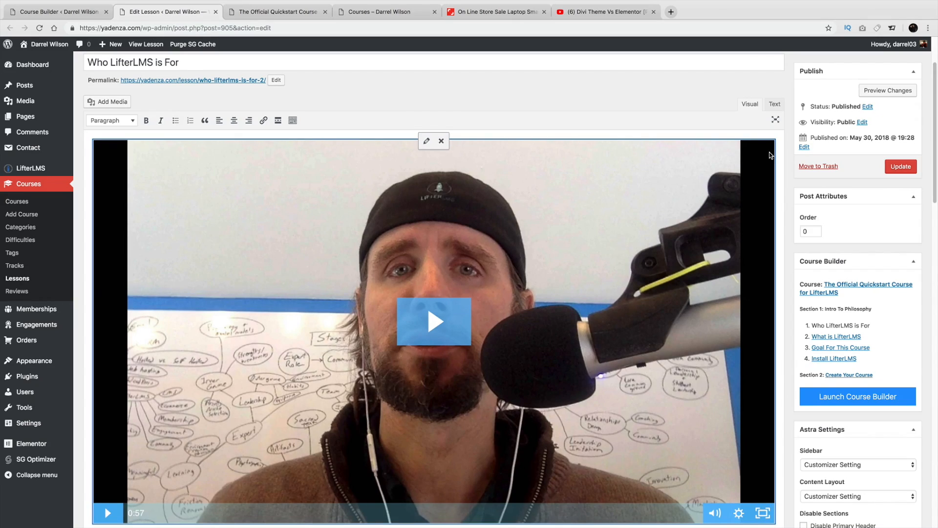
pyautogui.click(441, 140)
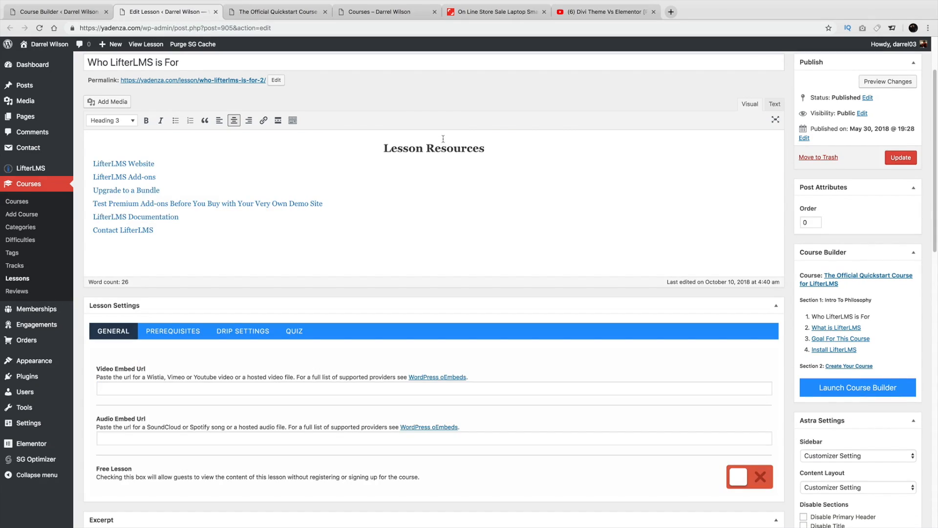
# Paste the copied YouTube embed code ahead of the Lesson Resources heading in the lesson's HTML source
pyautogui.press('Return')
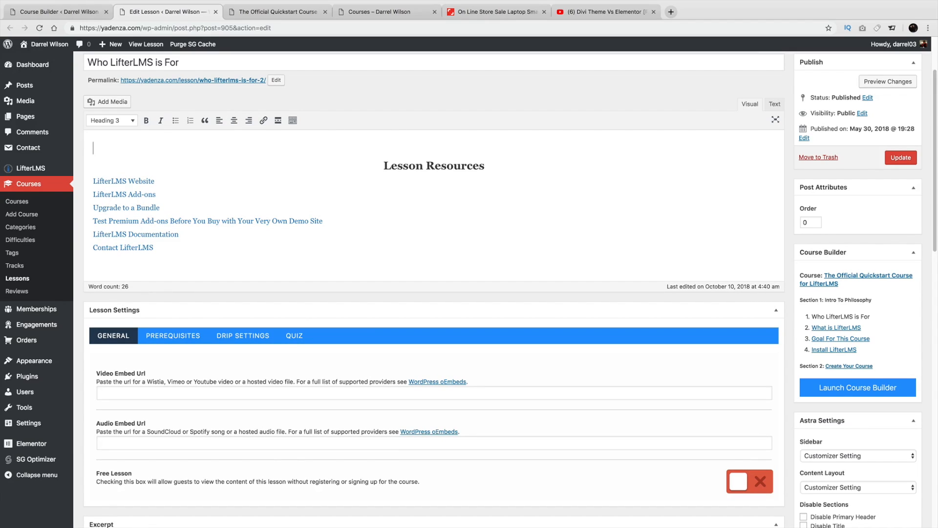
pyautogui.click(775, 105)
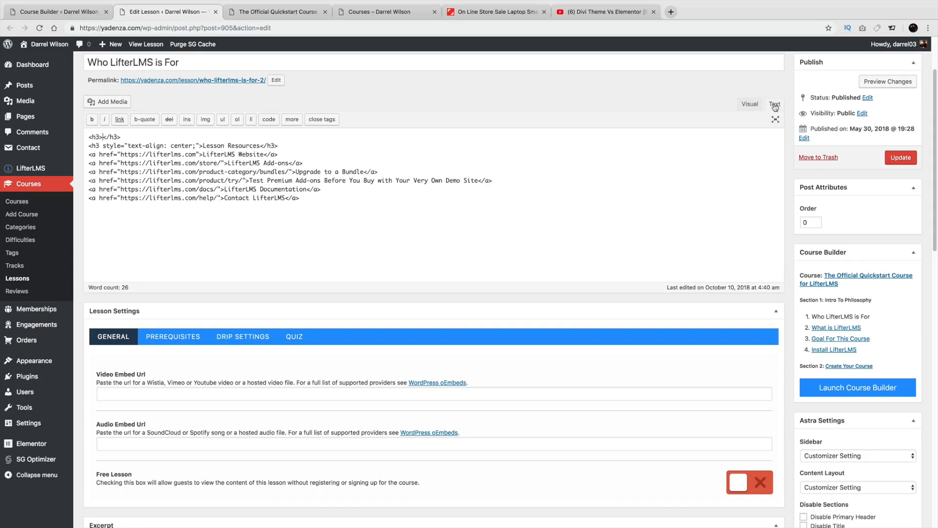
pyautogui.tripleClick(120, 136)
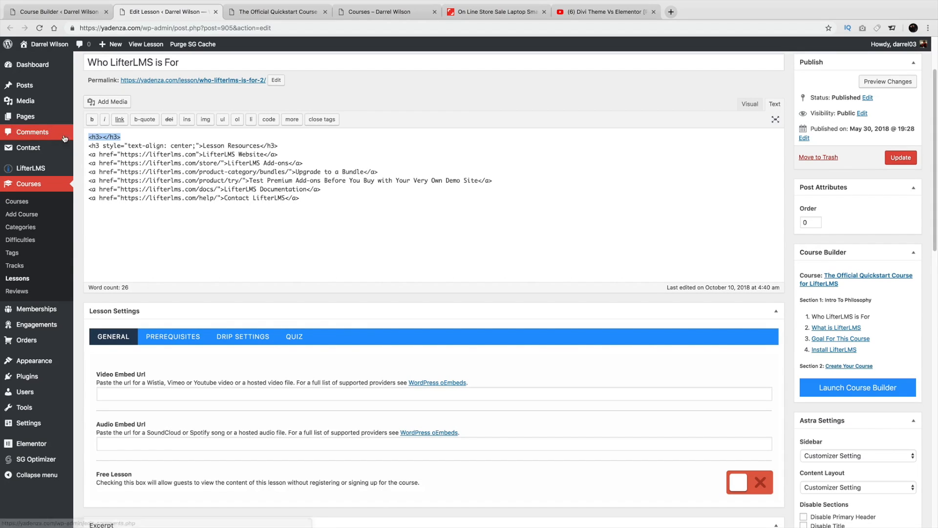
pyautogui.press('BackSpace')
pyautogui.press('Return')
pyautogui.rightClick(101, 134)
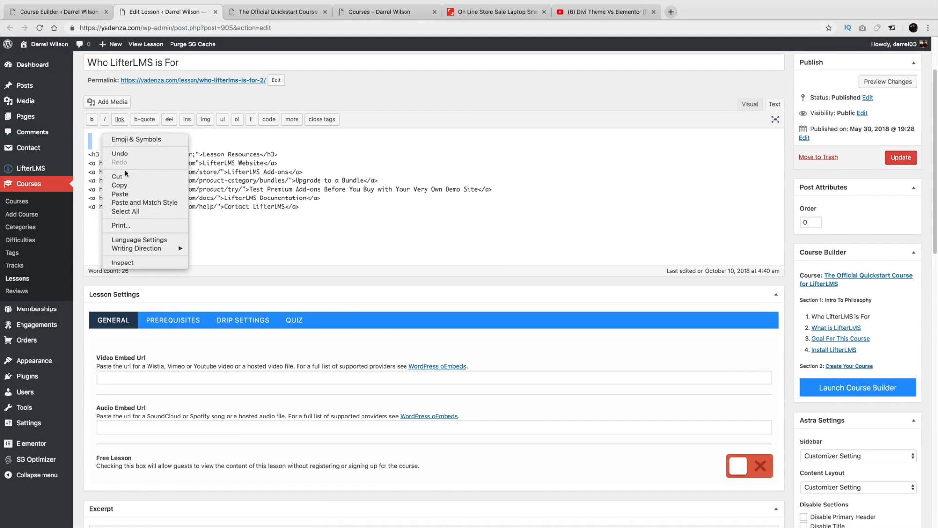
pyautogui.click(128, 193)
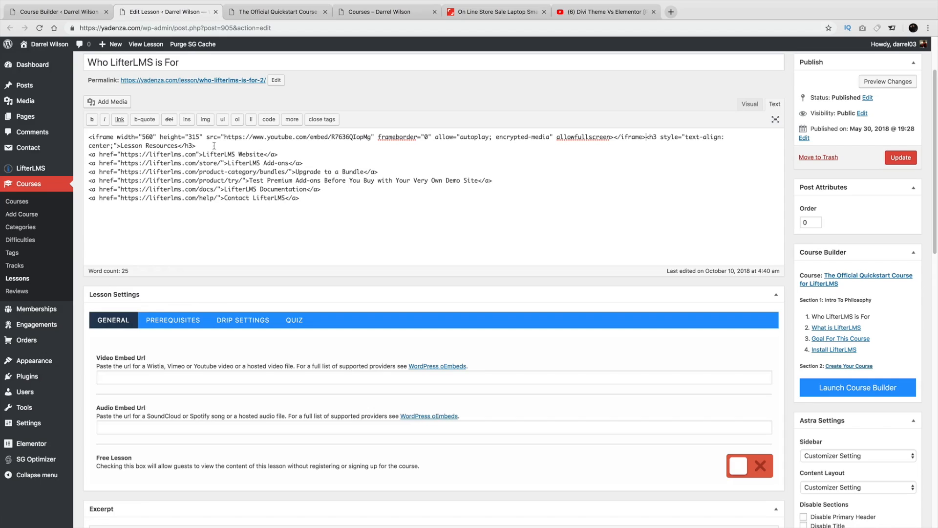
pyautogui.press('Return')
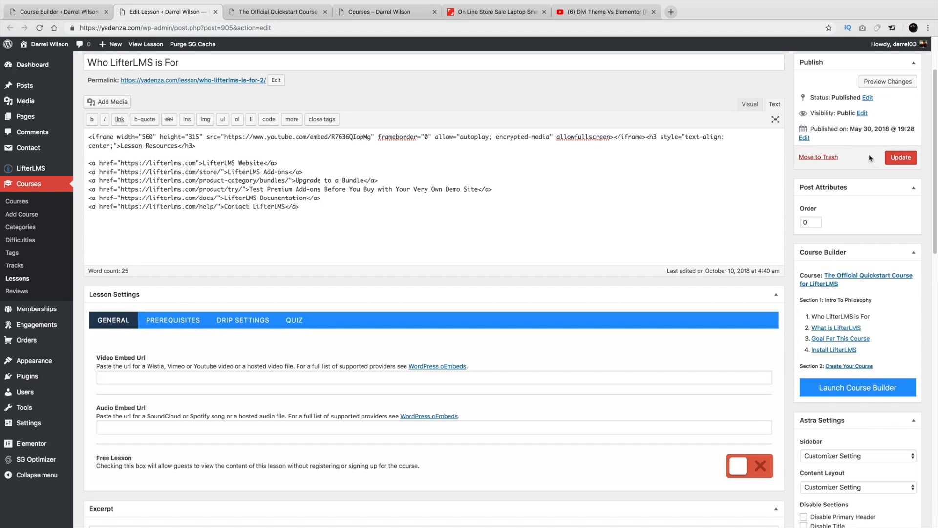
# Update the lesson and view its published page with the embedded video
pyautogui.click(901, 157)
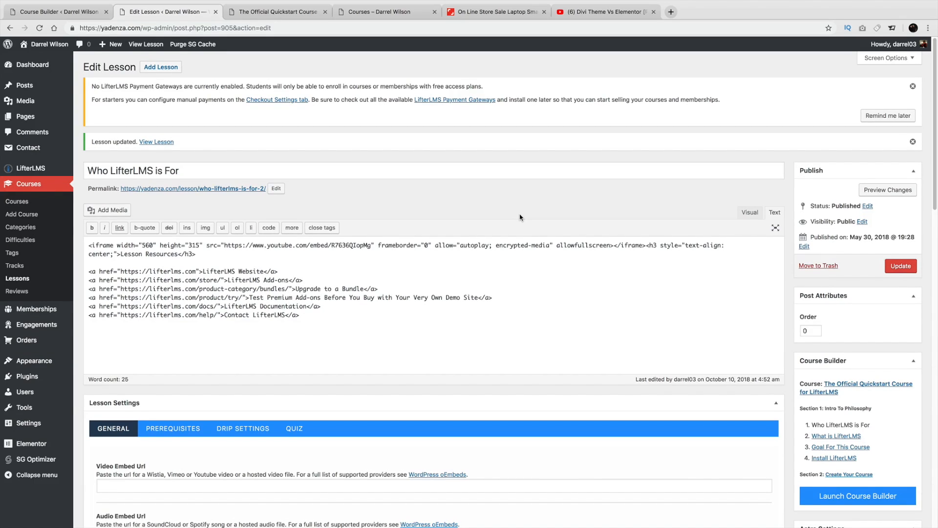
pyautogui.click(146, 44)
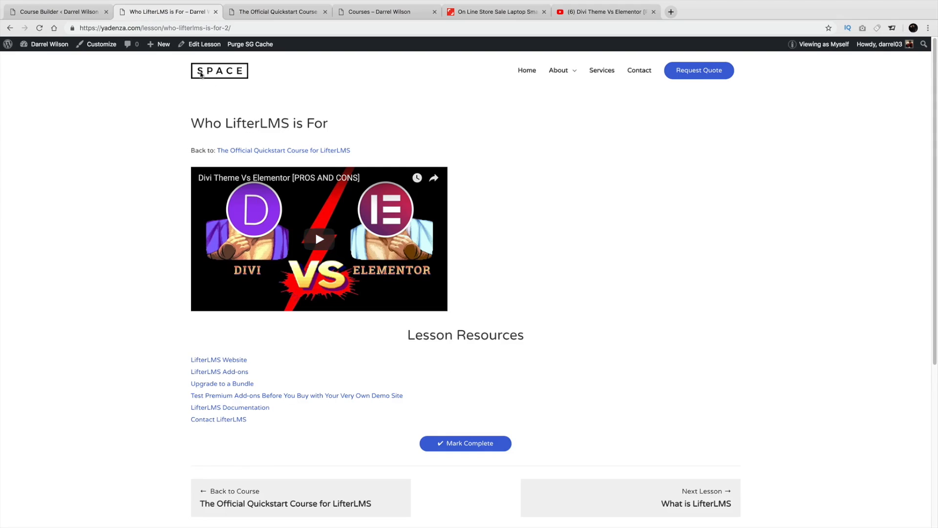
# Edit the lesson's HTML source so the embedded video is 800 wide and 500 high, and return to the visual editor
pyautogui.click(203, 45)
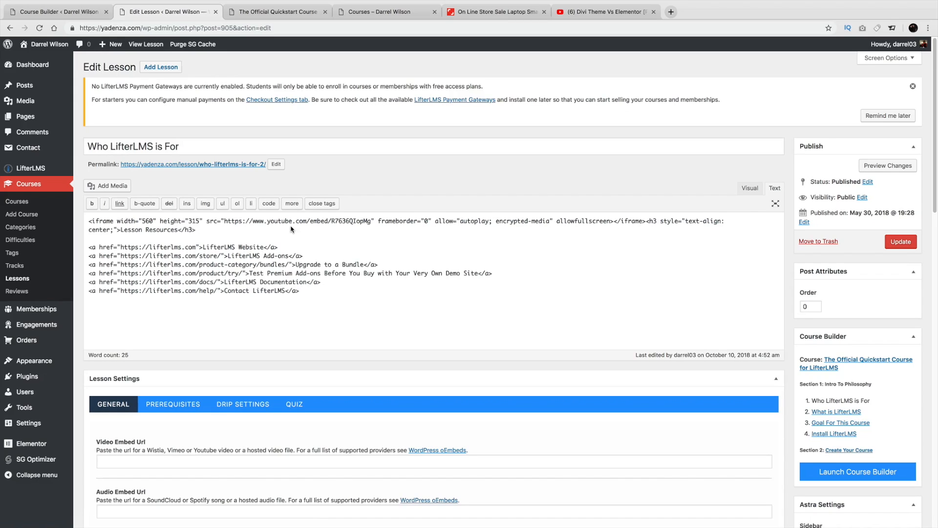
pyautogui.click(149, 219)
pyautogui.press('BackSpace')
pyautogui.press('BackSpace')
pyautogui.press('BackSpace')
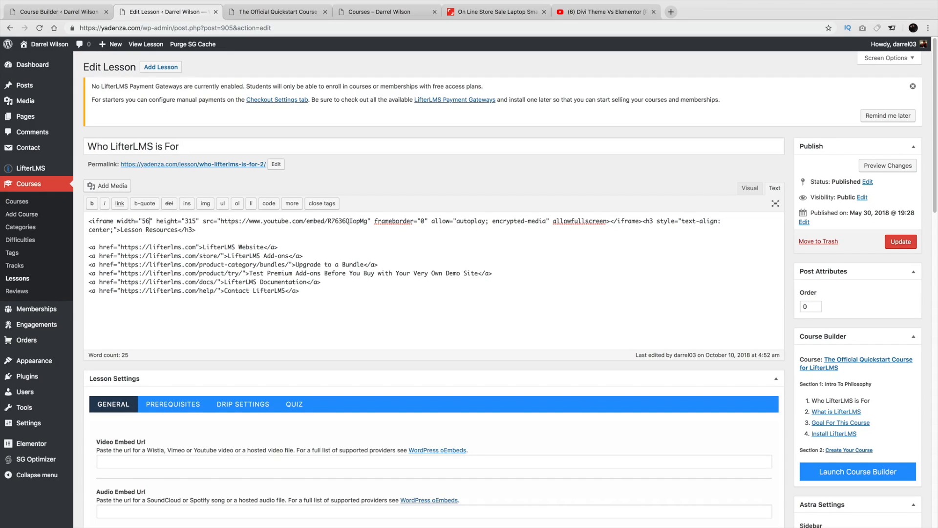
pyautogui.write('800')
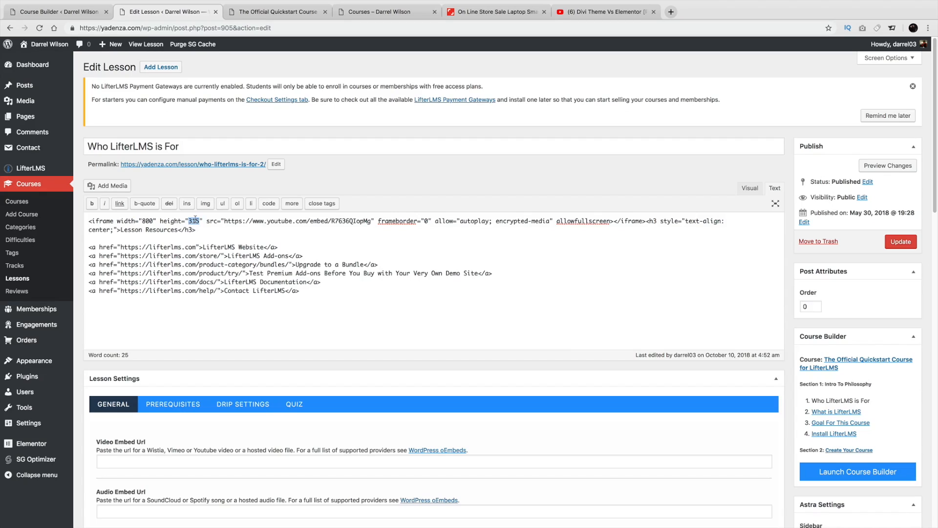
pyautogui.write('5000')
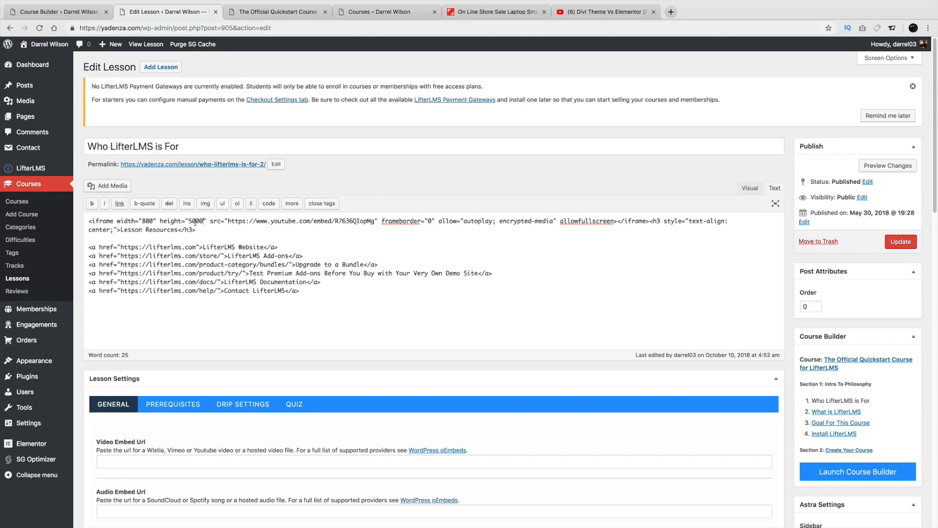
pyautogui.press('BackSpace')
pyautogui.click(749, 187)
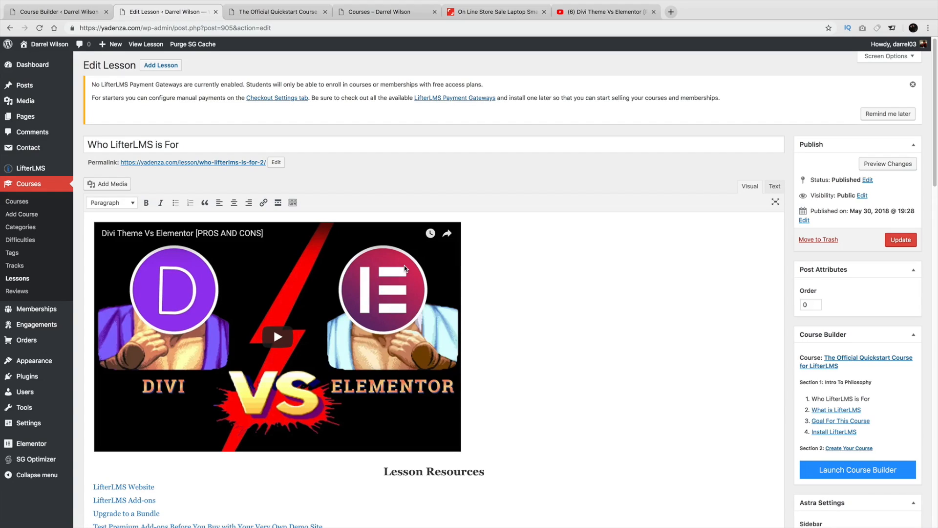
# Try to center the embedded video in the lesson content
pyautogui.click(404, 265)
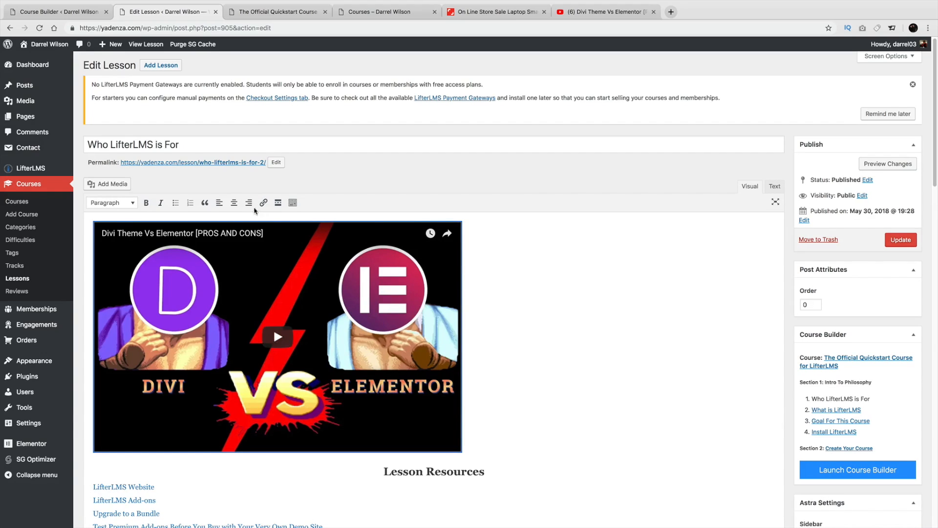
pyautogui.click(234, 205)
pyautogui.click(271, 259)
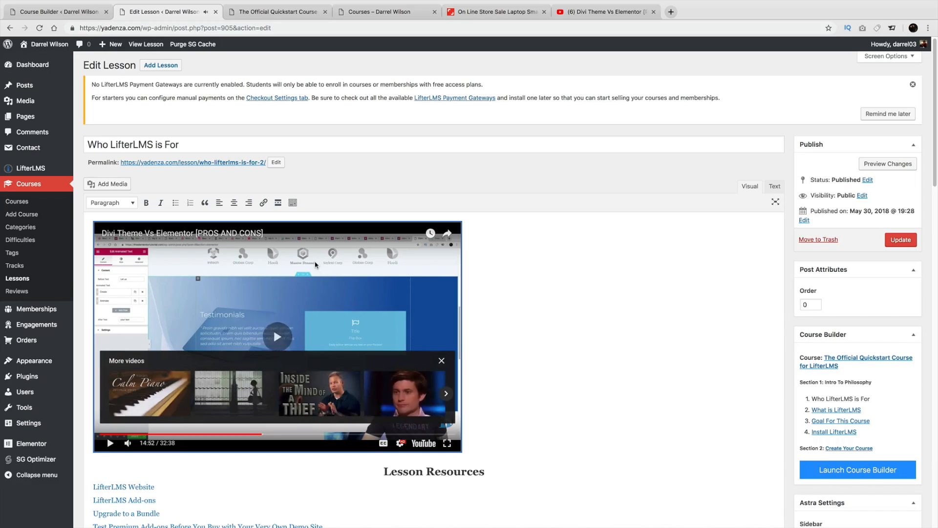
pyautogui.rightClick(315, 263)
pyautogui.click(499, 262)
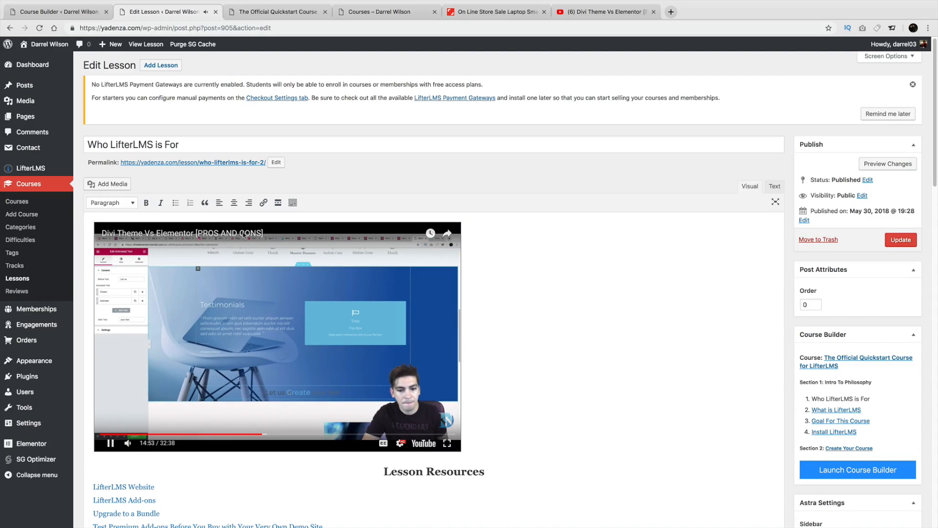
pyautogui.click(214, 262)
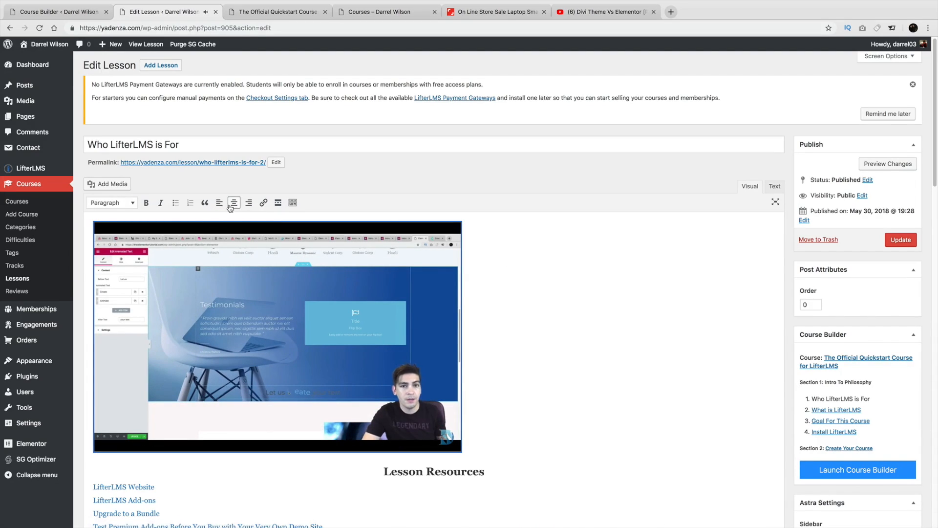
pyautogui.click(330, 370)
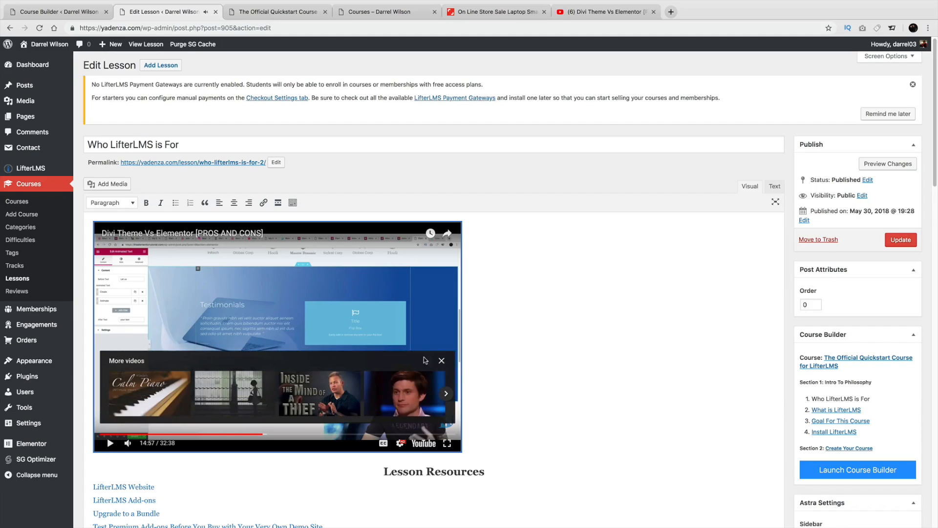
# Update the lesson, center the embedded video, and update again to view the published lesson page
pyautogui.click(898, 241)
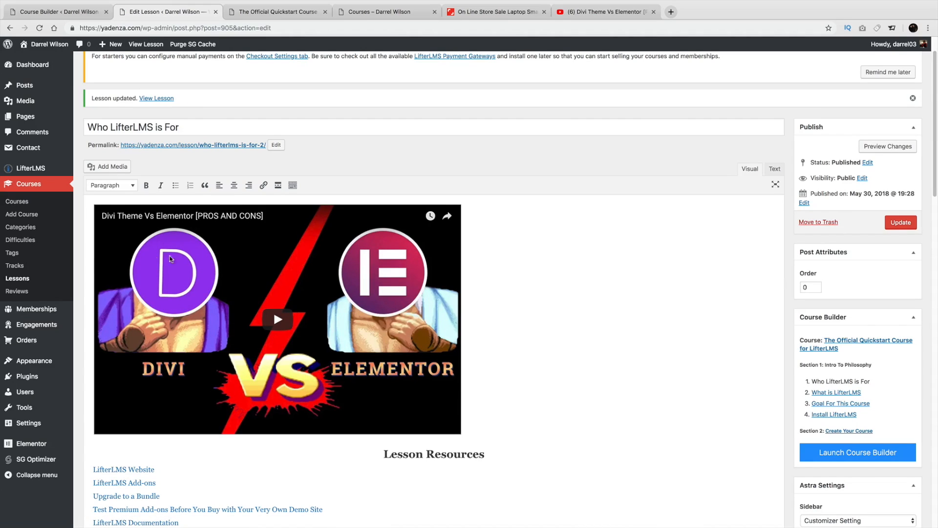
pyautogui.click(237, 186)
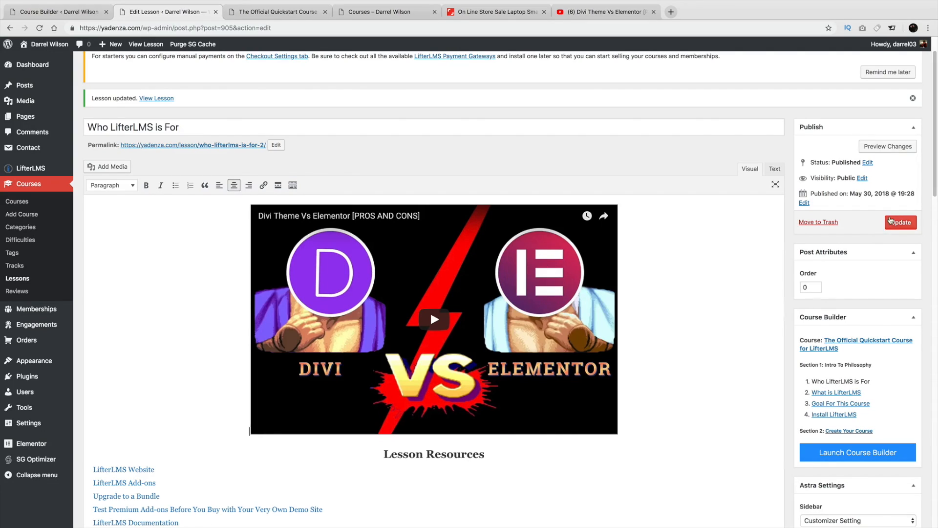
pyautogui.click(890, 220)
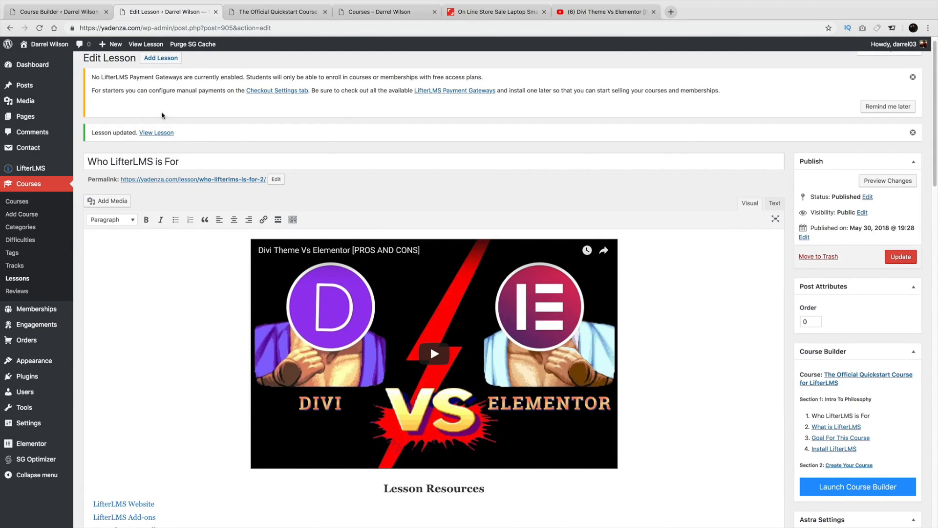
pyautogui.click(149, 45)
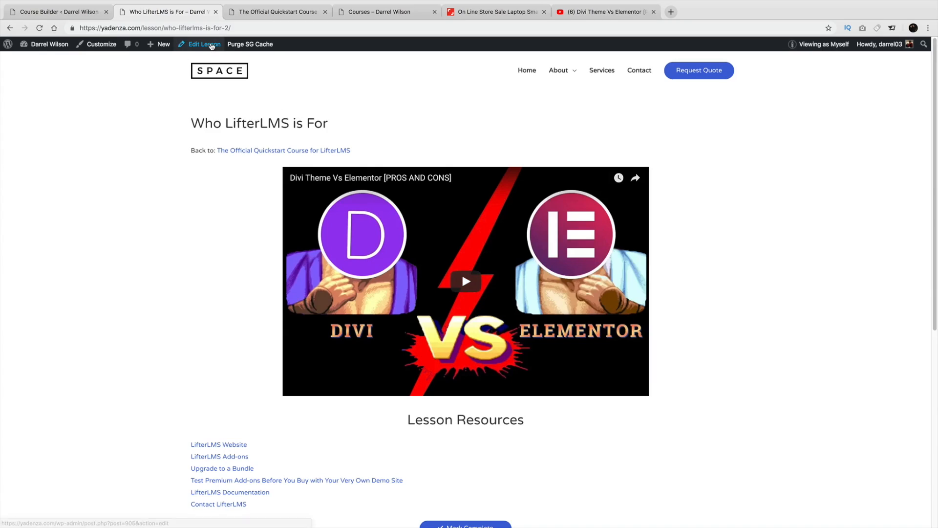
# Reopen the lesson for editing, check its HTML source, and select all resource links under Lesson Resources in the visual editor
pyautogui.click(211, 45)
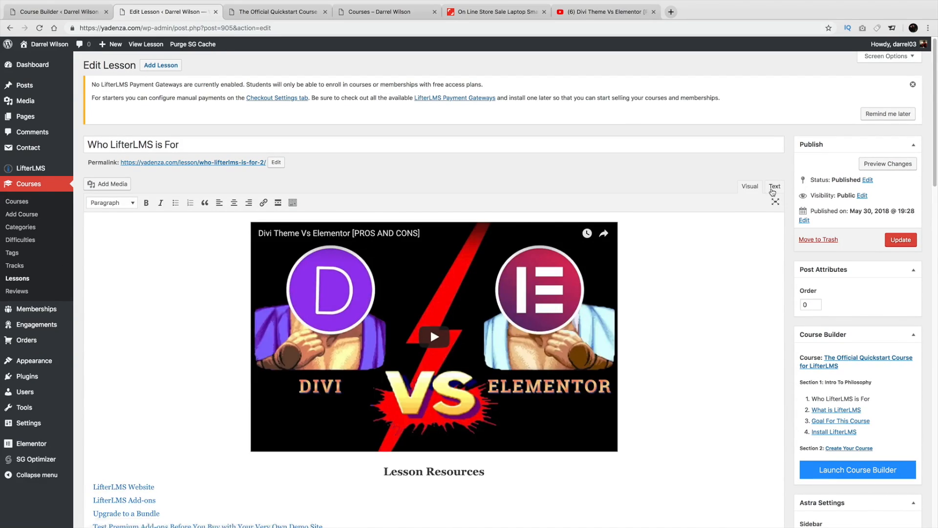
pyautogui.click(775, 187)
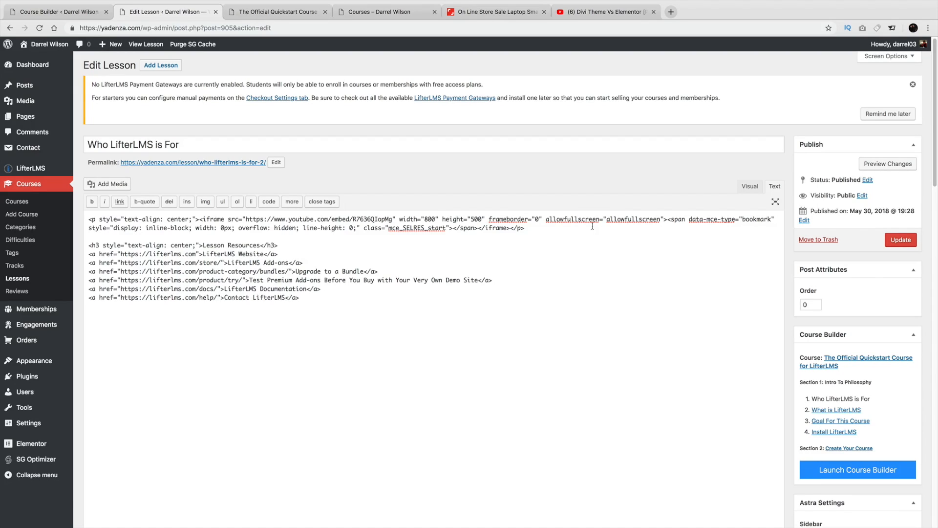
pyautogui.click(750, 186)
pyautogui.scroll(-5, 496, 279)
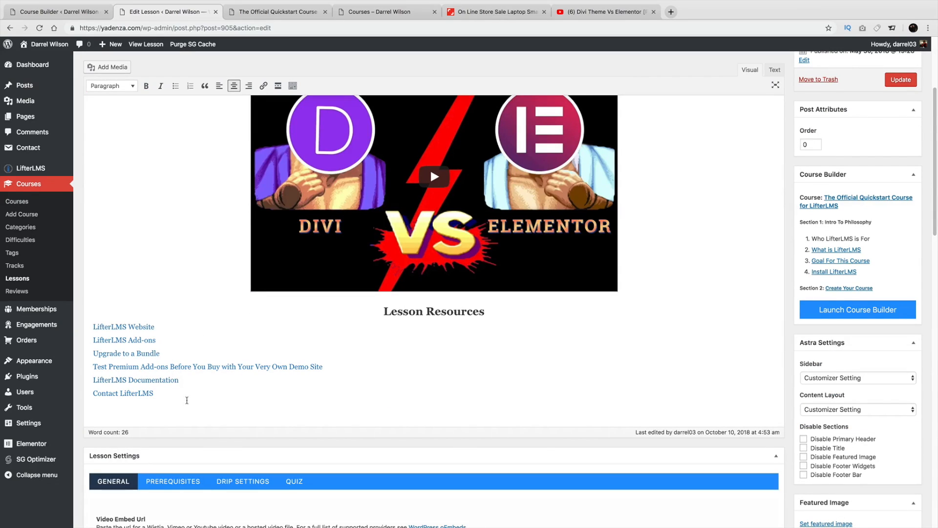
pyautogui.moveTo(186, 400); pyautogui.dragTo(171, 324)
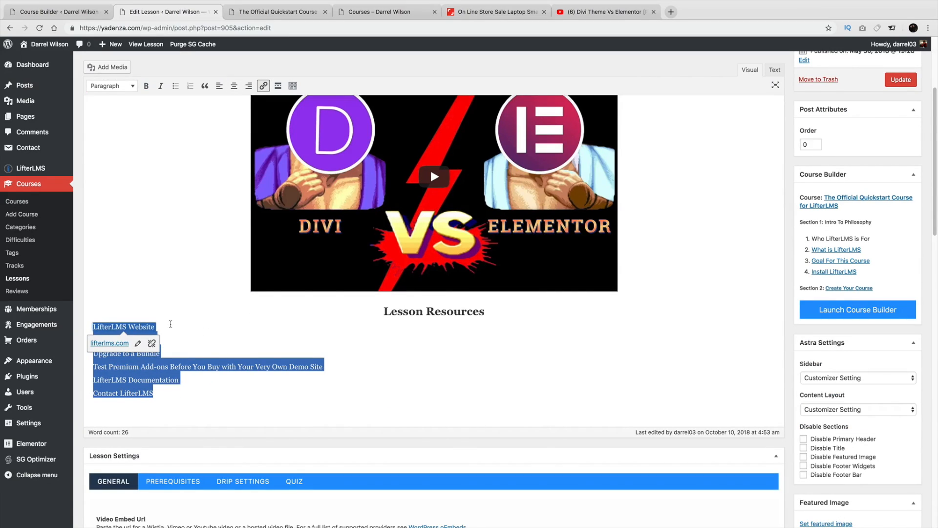
# Search the web for dummy text in a new tab and copy the lorem ipsum text from blindtextgenerator.com
pyautogui.click(671, 12)
pyautogui.write('dummt')
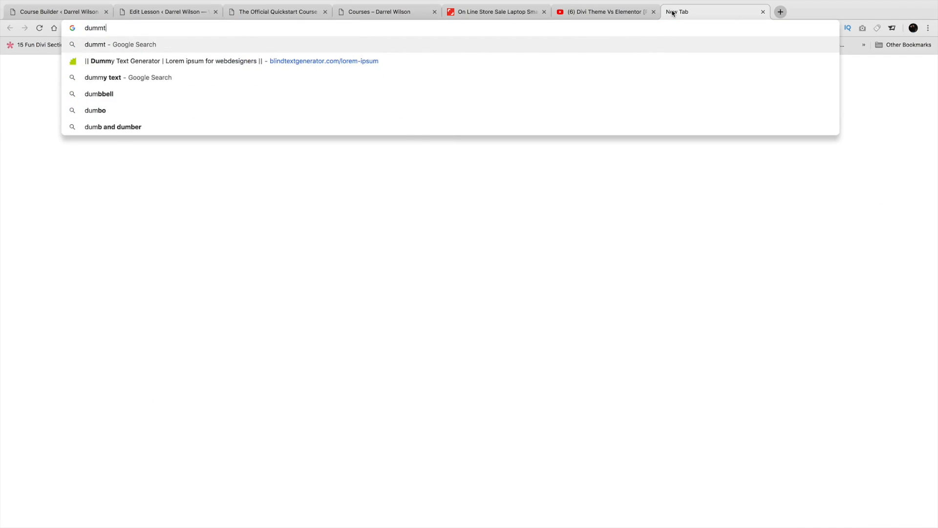
pyautogui.write(' text')
pyautogui.press('Return')
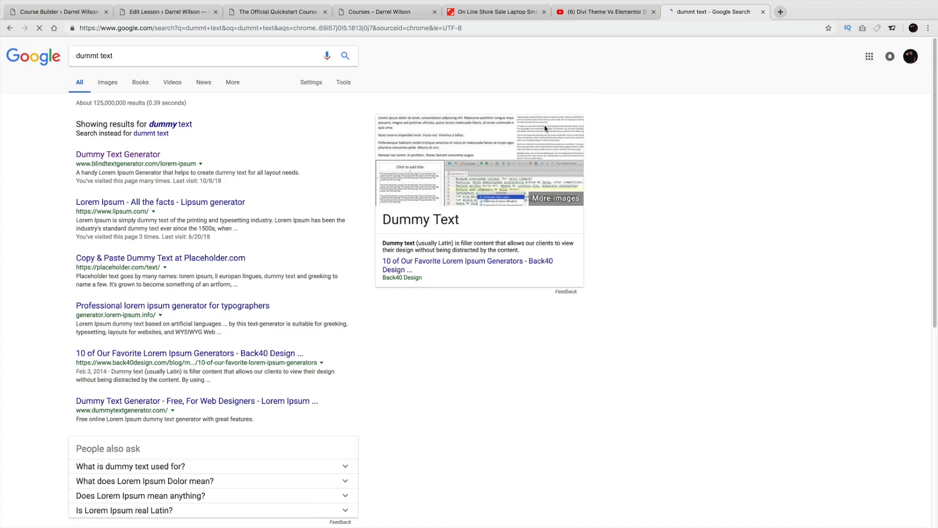
pyautogui.click(131, 160)
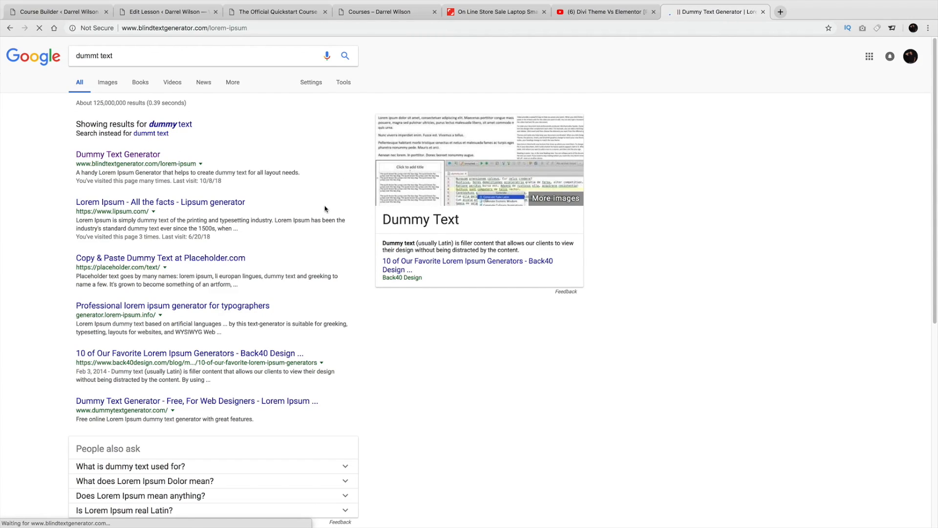
pyautogui.moveTo(583, 198); pyautogui.dragTo(429, 121)
pyautogui.rightClick(436, 120)
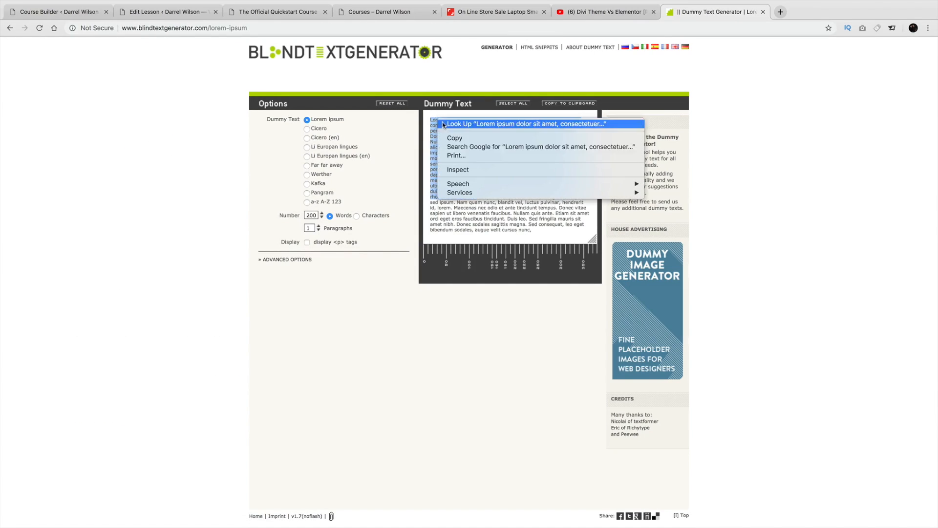
pyautogui.click(453, 138)
# Replace the selected resource links in the lesson with the copied lorem ipsum text and break it into three paragraphs
pyautogui.click(164, 12)
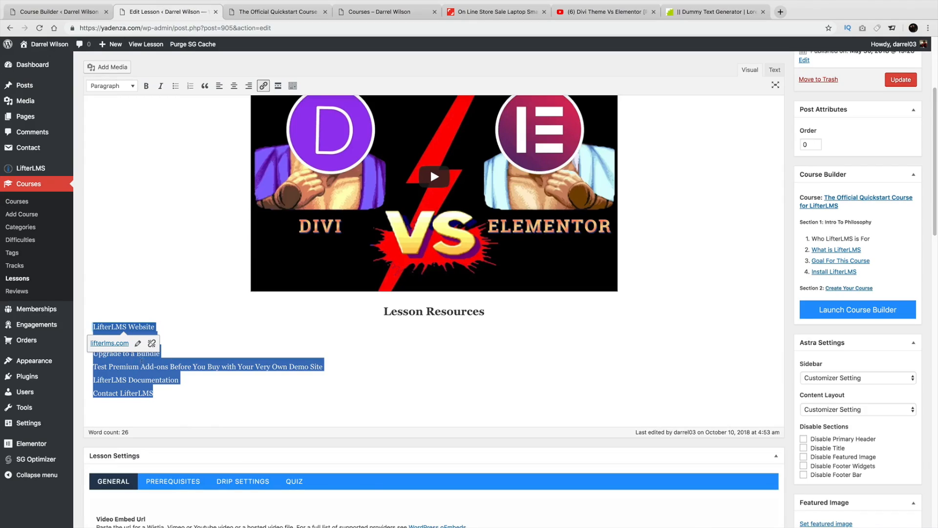
pyautogui.rightClick(128, 365)
pyautogui.click(144, 418)
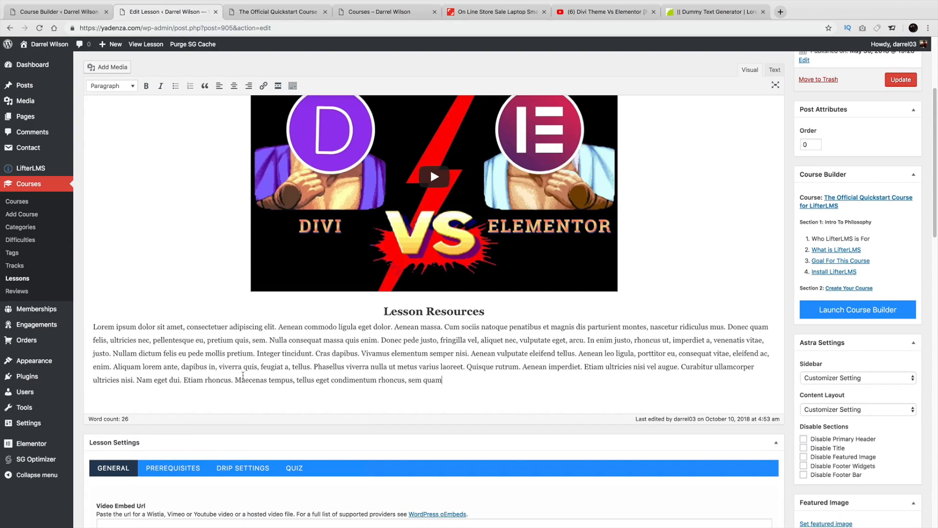
pyautogui.click(381, 340)
pyautogui.press('Return')
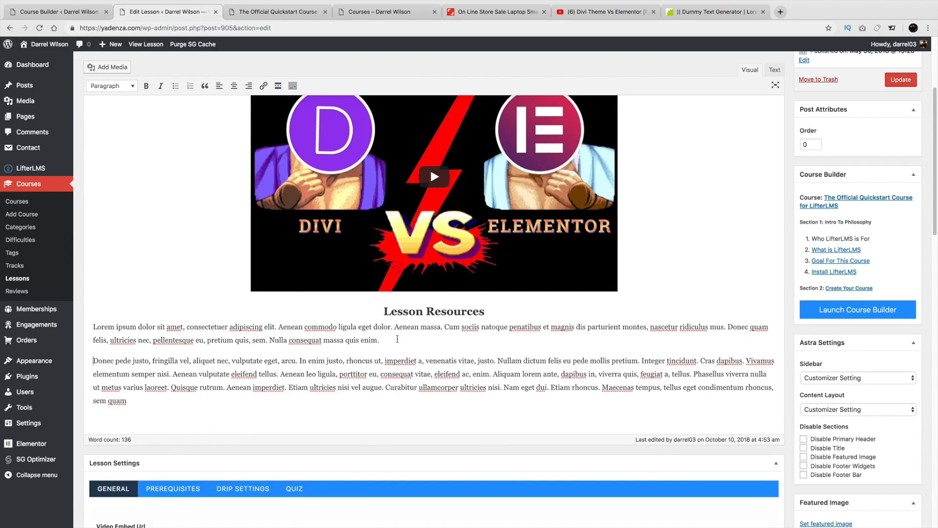
pyautogui.click(494, 374)
pyautogui.press('Return')
pyautogui.press('Return')
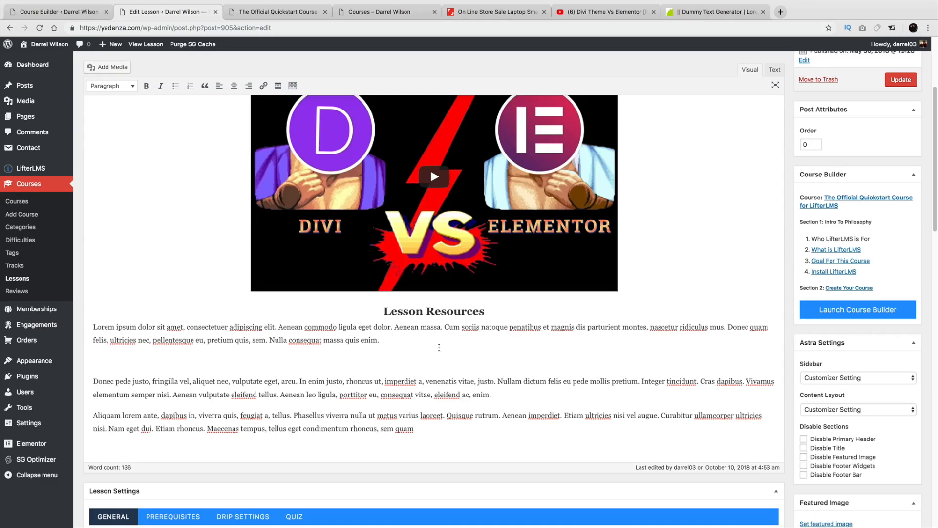
pyautogui.write('Click Here')
pyautogui.moveTo(158, 362); pyautogui.dragTo(88, 360)
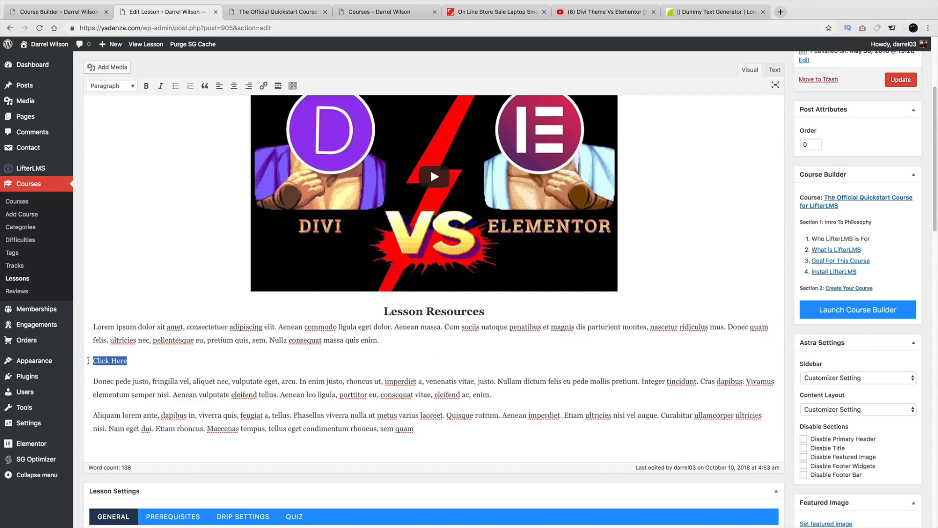
pyautogui.click(262, 86)
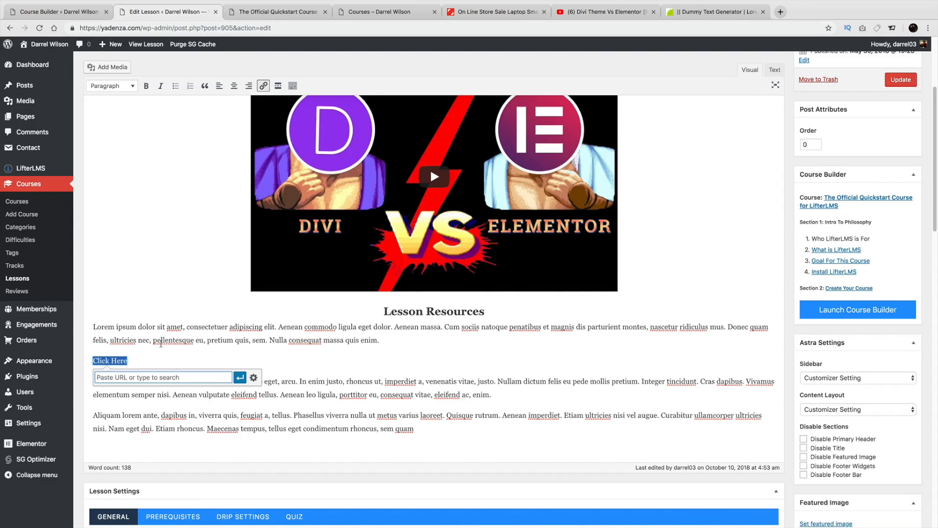
pyautogui.write('www.darrelwilson.com')
pyautogui.click(239, 378)
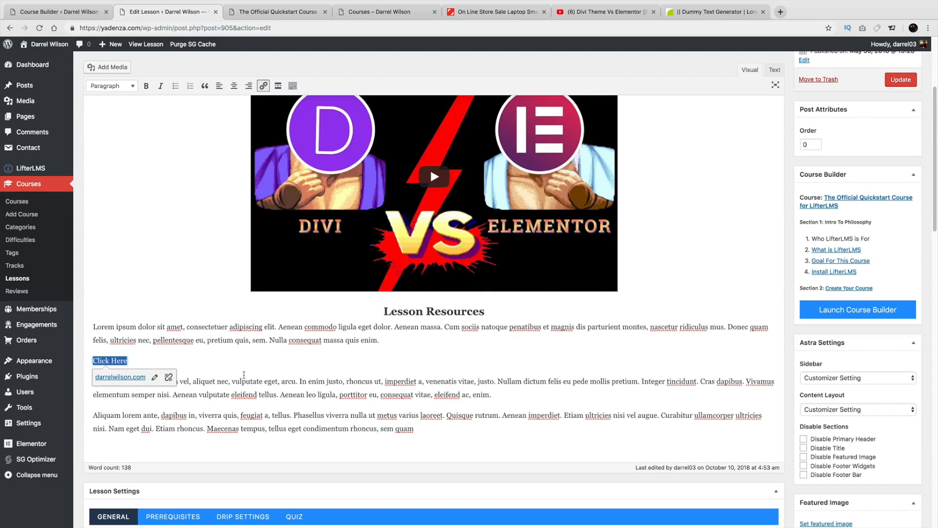
pyautogui.click(340, 342)
# Review the edited lesson content and the General lesson settings below it, collapsing the Custom Fields box
pyautogui.scroll(1, 322, 350)
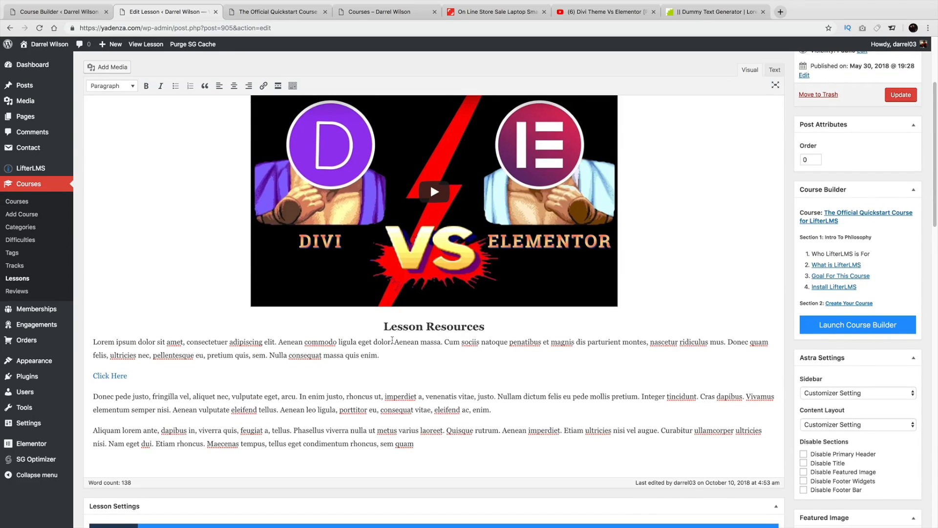
pyautogui.scroll(1, 420, 337)
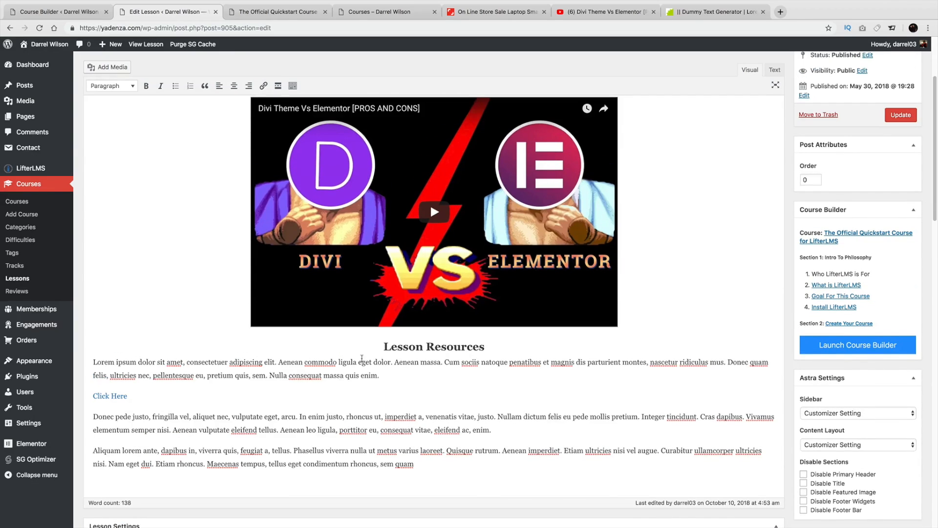
pyautogui.scroll(-1, 232, 395)
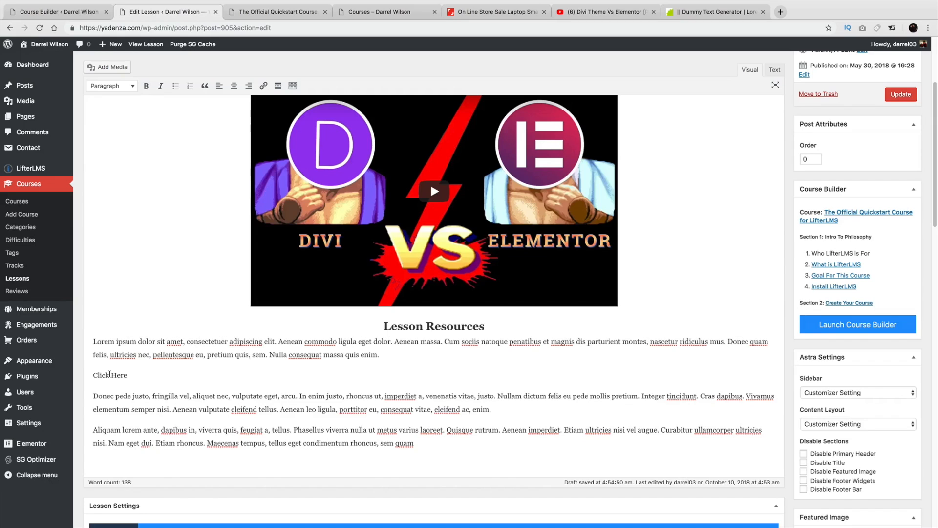
pyautogui.scroll(-5, 110, 374)
pyautogui.scroll(-2, 113, 373)
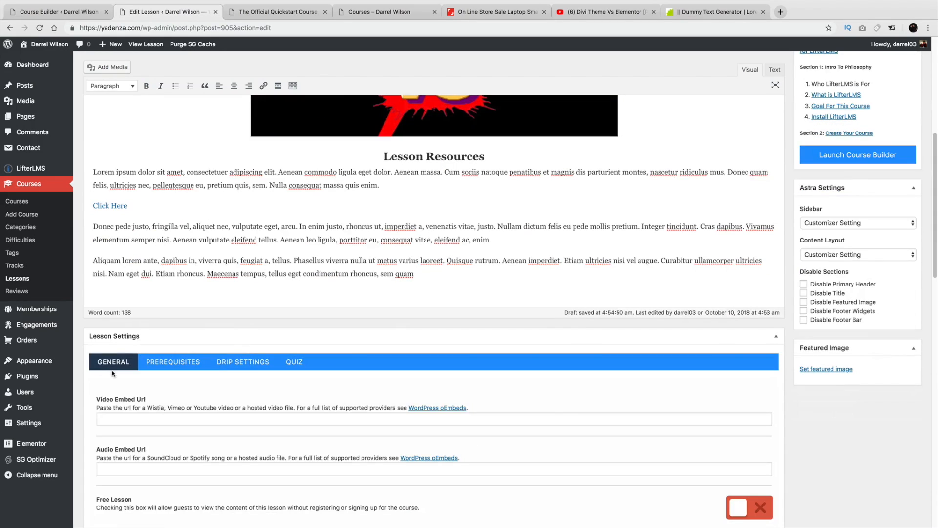
pyautogui.scroll(-18, 176, 364)
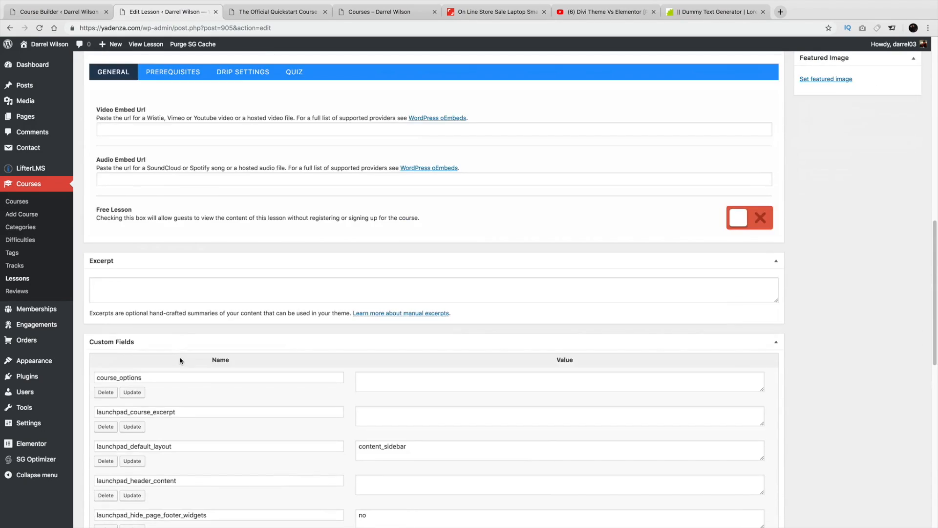
pyautogui.click(776, 195)
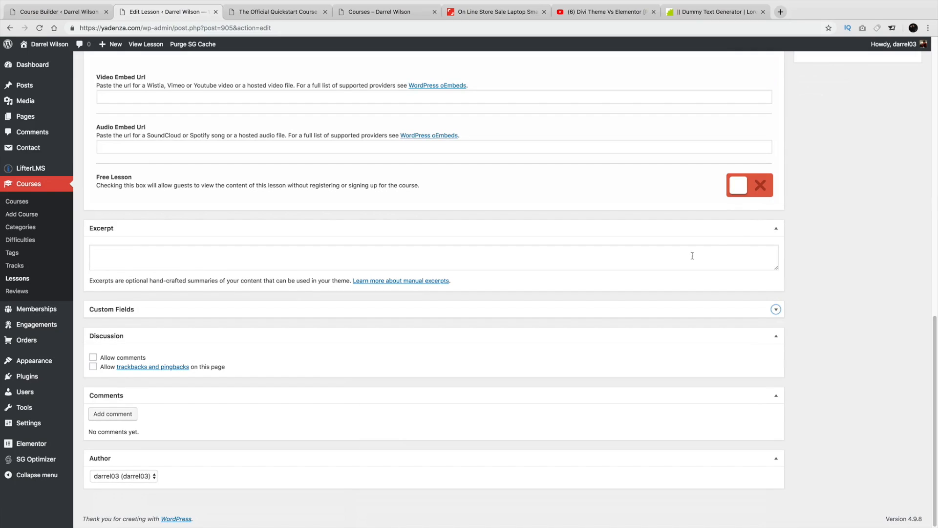
pyautogui.scroll(5, 360, 329)
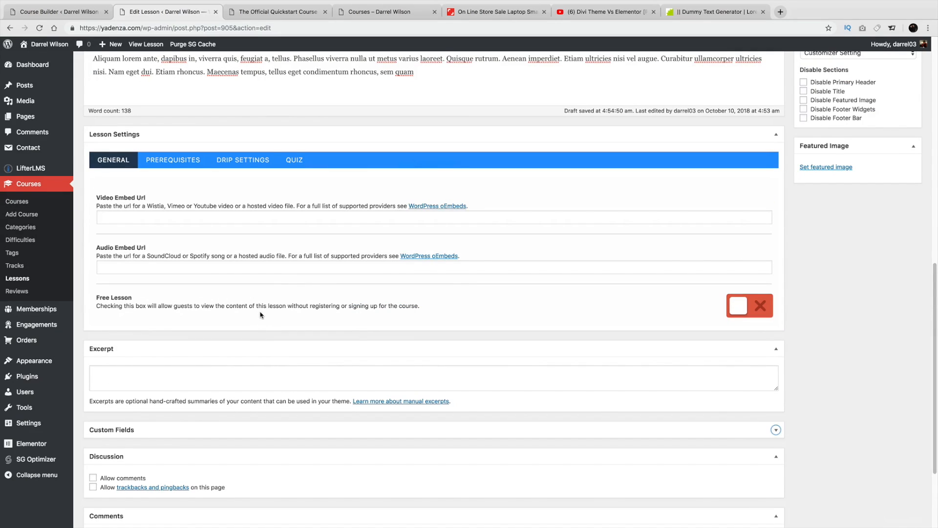
# Enable a prerequisite for the lesson and choose "Add Course and Lesson Sidebars (ID# 889)" as the prerequisite lesson
pyautogui.scroll(3, 255, 323)
pyautogui.click(185, 242)
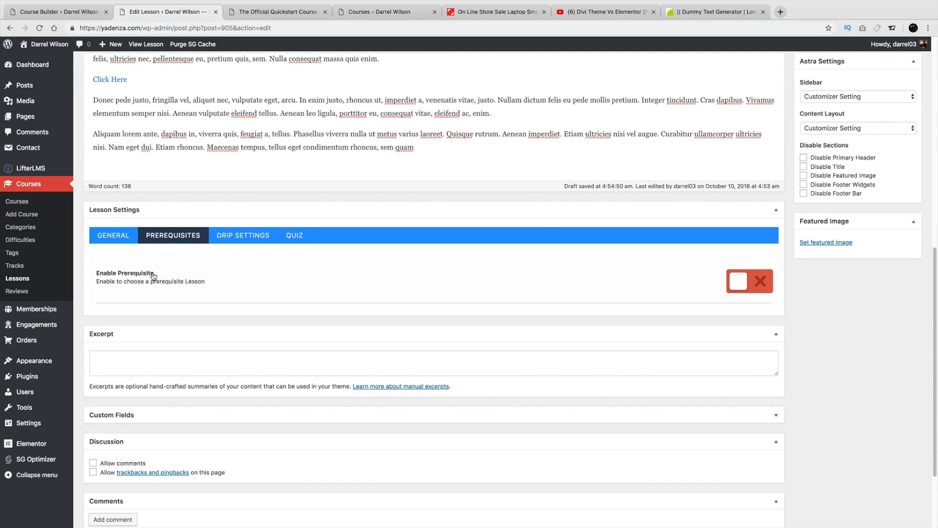
pyautogui.click(746, 287)
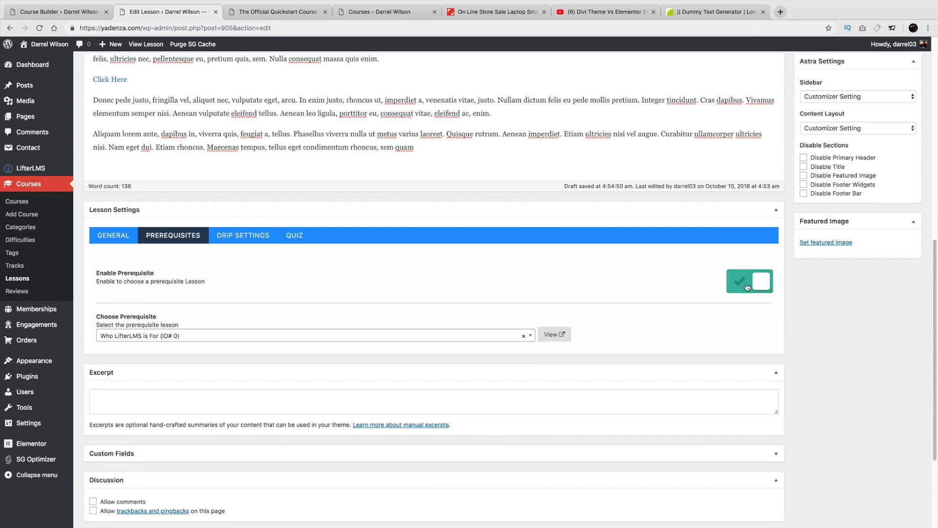
pyautogui.click(231, 333)
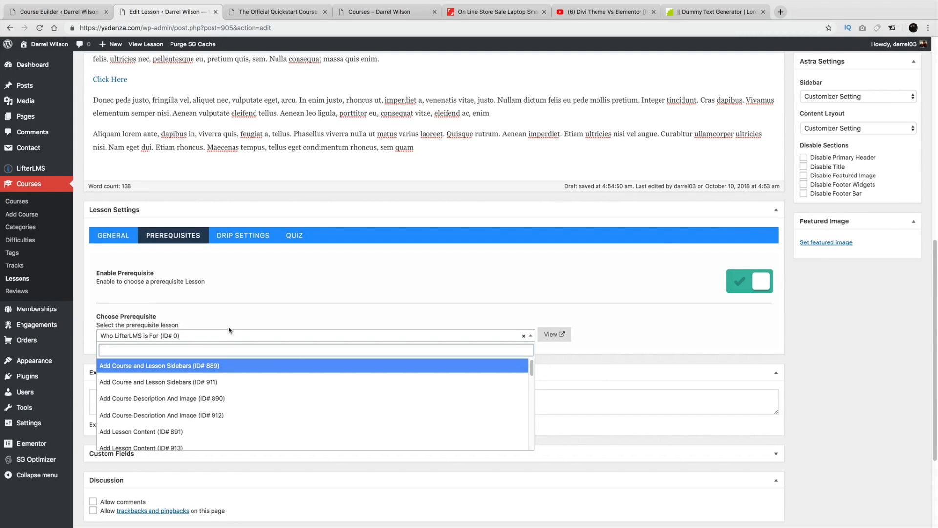
pyautogui.scroll(-3, 236, 420)
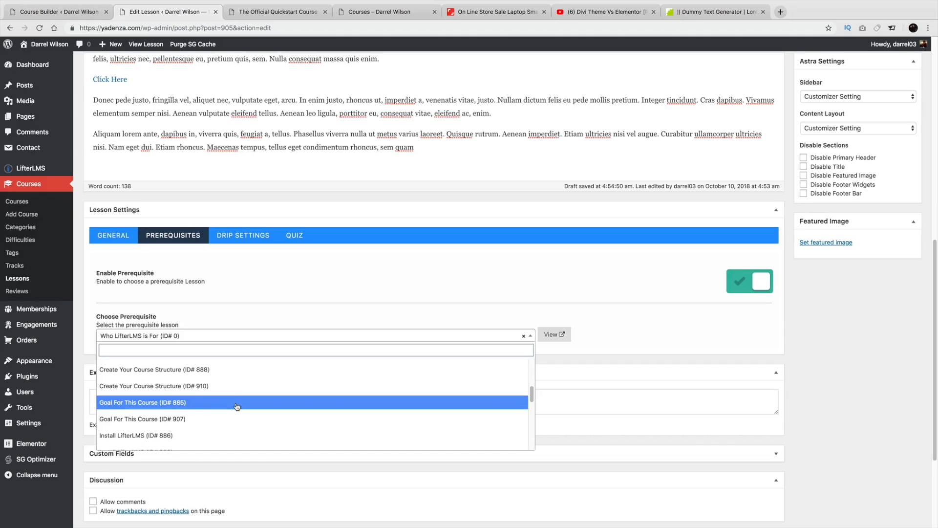
pyautogui.scroll(3, 237, 406)
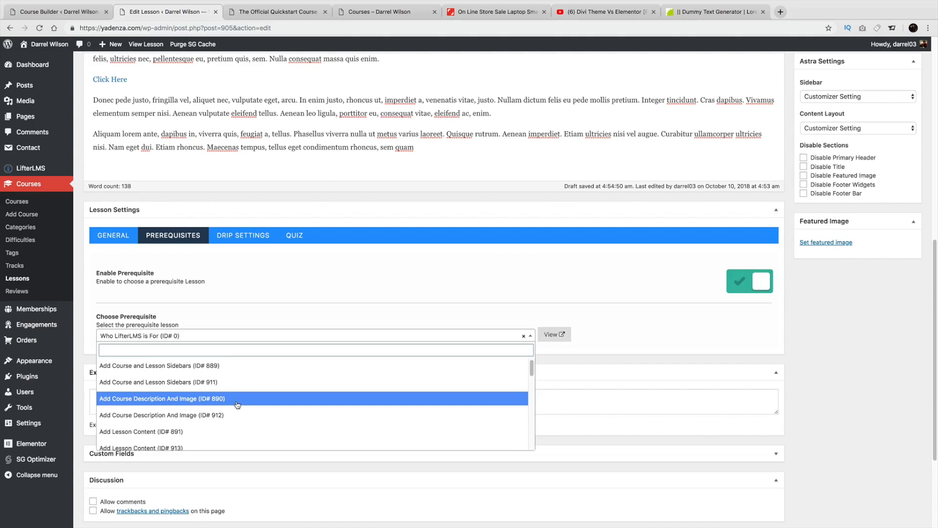
pyautogui.click(231, 370)
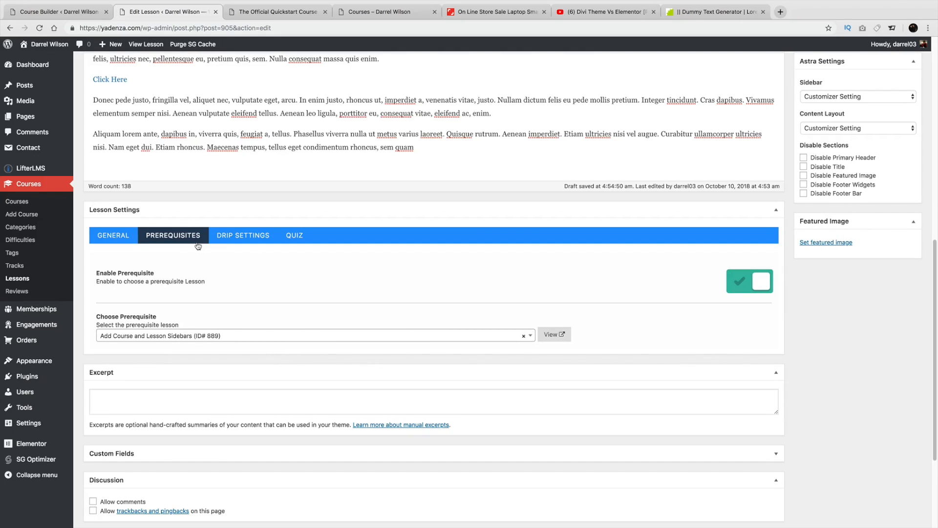
# Review the lesson's drip method options and the quiz setting that requires a passing grade
pyautogui.click(232, 243)
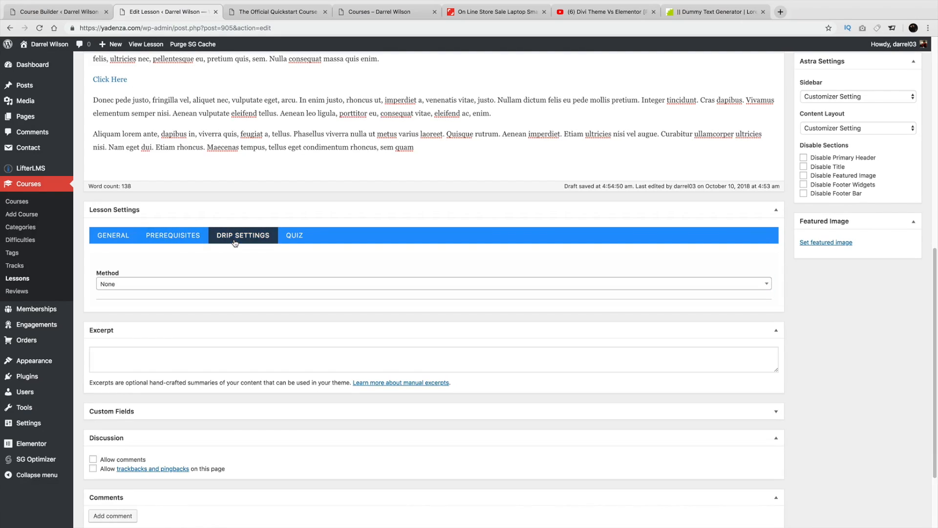
pyautogui.click(234, 281)
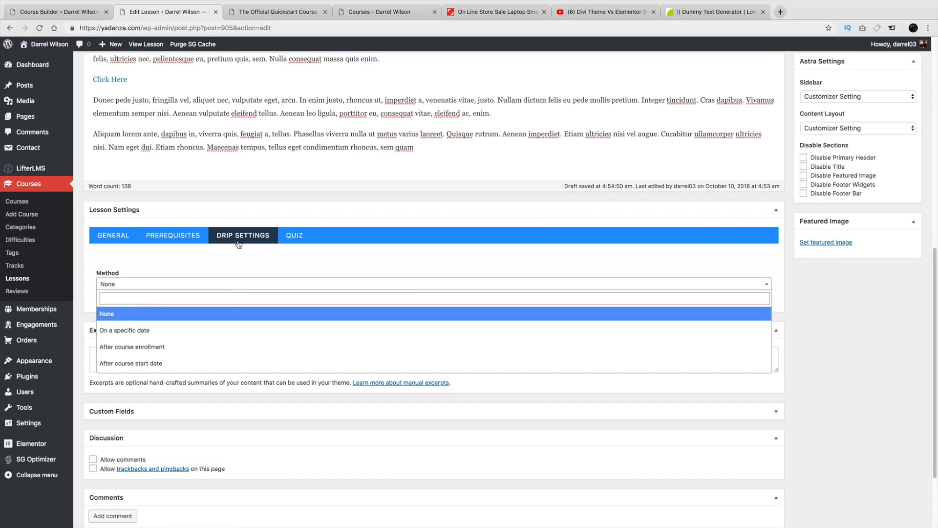
pyautogui.click(238, 260)
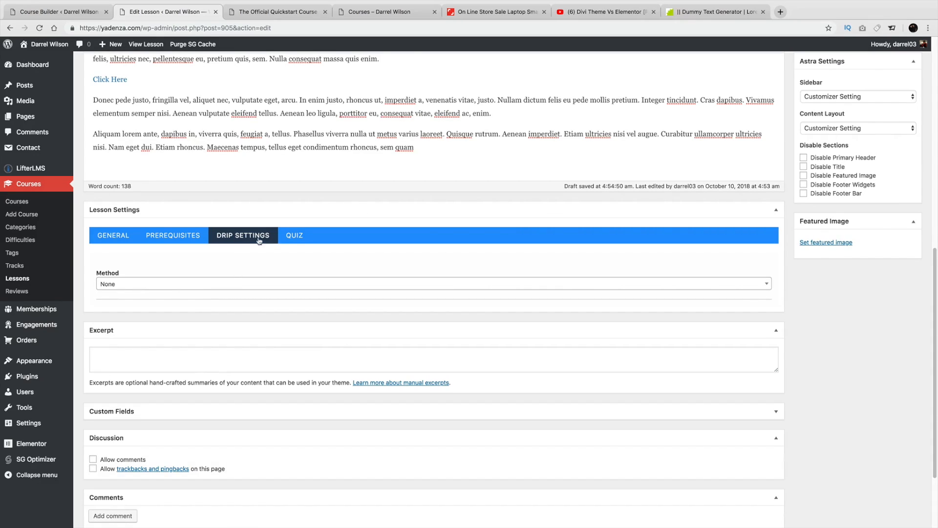
pyautogui.click(293, 236)
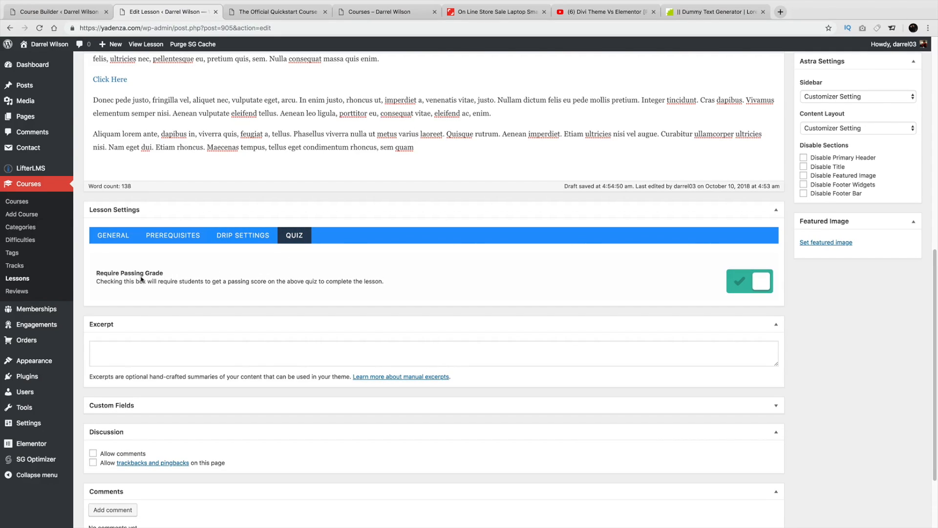
pyautogui.moveTo(104, 273); pyautogui.dragTo(448, 306)
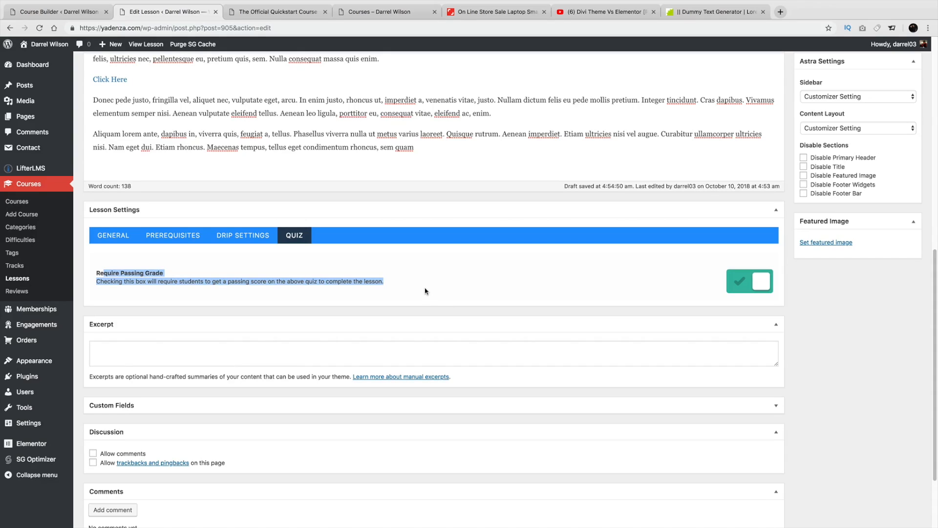
# Update the lesson and open its published page
pyautogui.scroll(10, 446, 306)
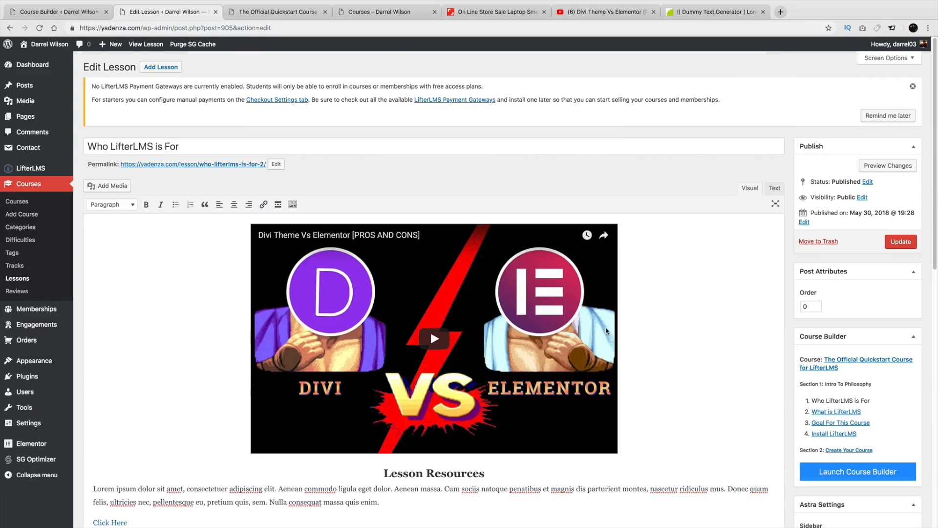
pyautogui.click(895, 242)
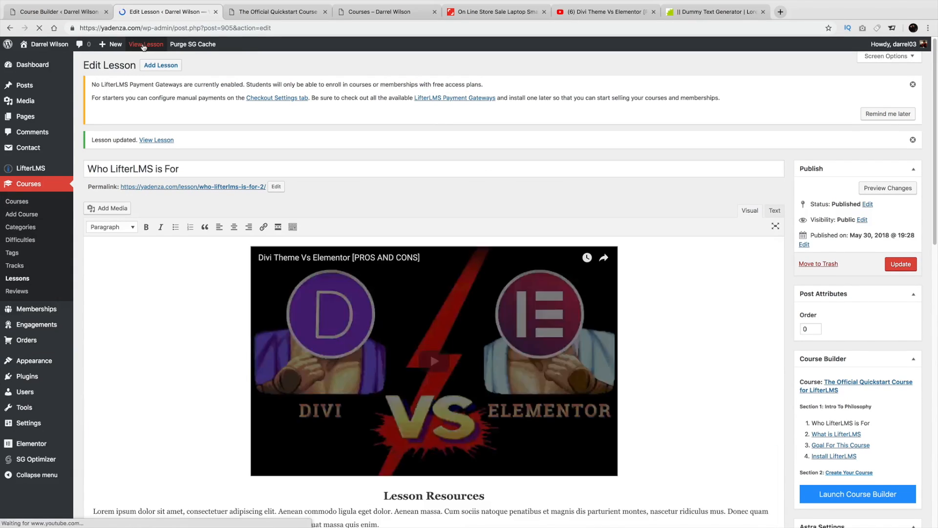
pyautogui.click(143, 44)
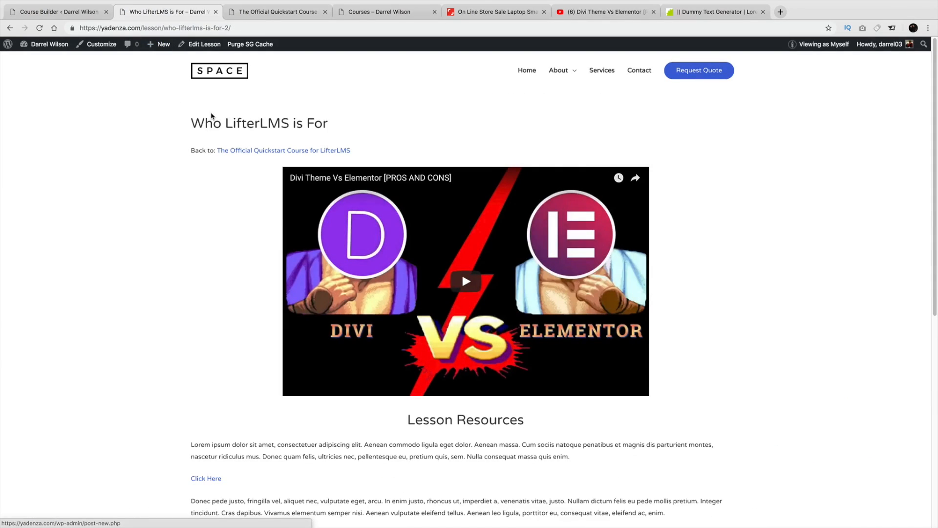
# Examine the published lesson page, including the video, the resources text, the completion option and the lesson navigation
pyautogui.scroll(-2, 208, 170)
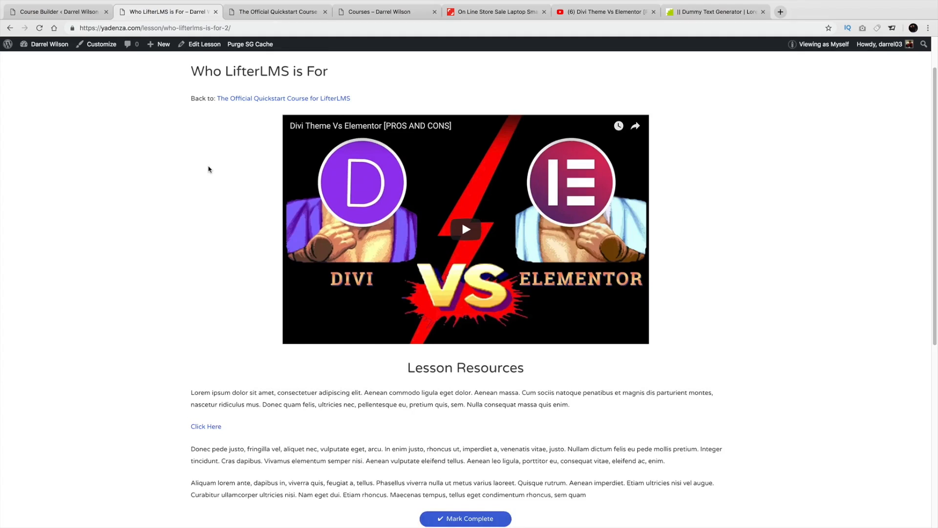
pyautogui.scroll(-1, 208, 171)
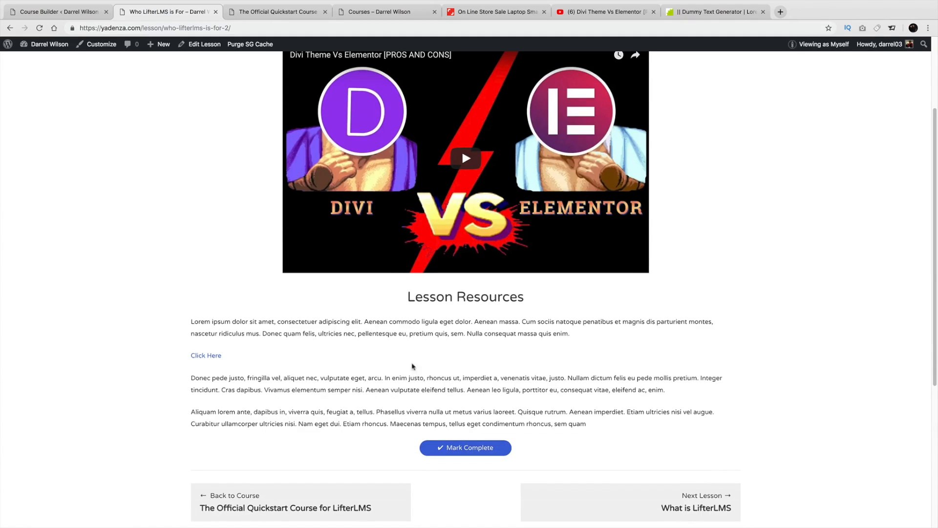
pyautogui.moveTo(532, 299); pyautogui.dragTo(477, 379)
pyautogui.click(473, 388)
pyautogui.scroll(-1, 474, 388)
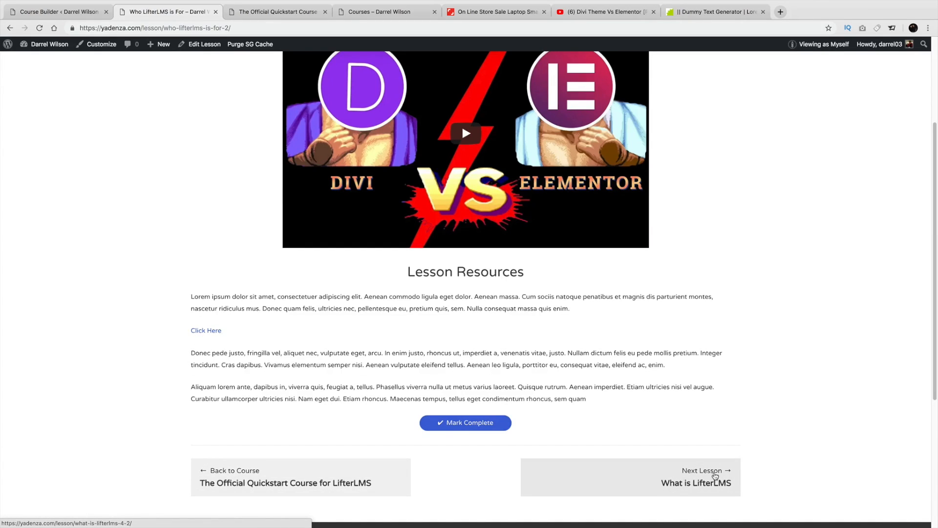
pyautogui.scroll(1, 704, 416)
pyautogui.scroll(4, 704, 417)
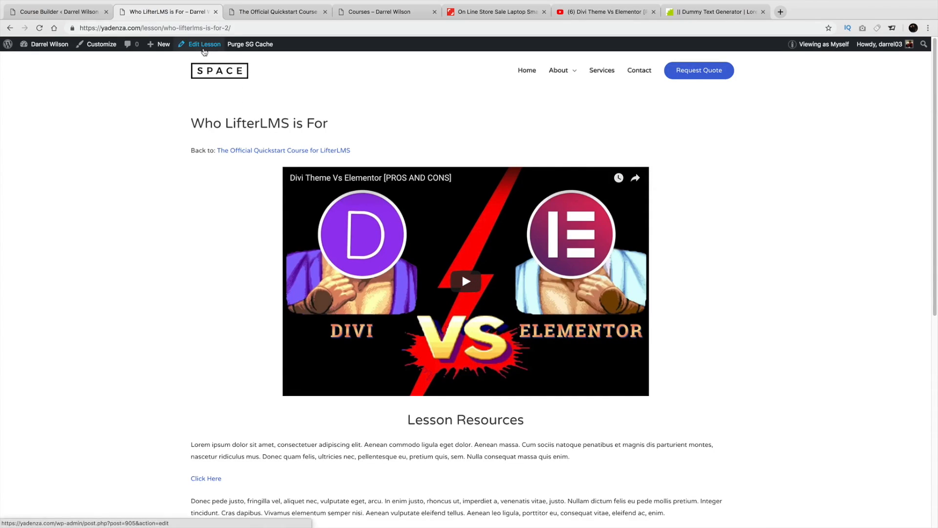
# Open the first Official Quickstart Course for LifterLMS in the course list for editing and launch its Course Builder
pyautogui.moveTo(44, 44)
pyautogui.click(61, 58)
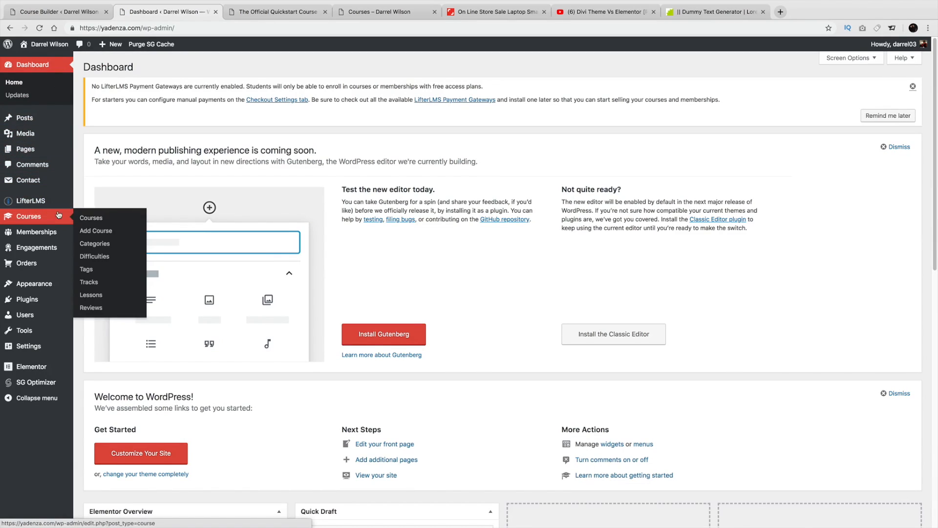
pyautogui.click(81, 219)
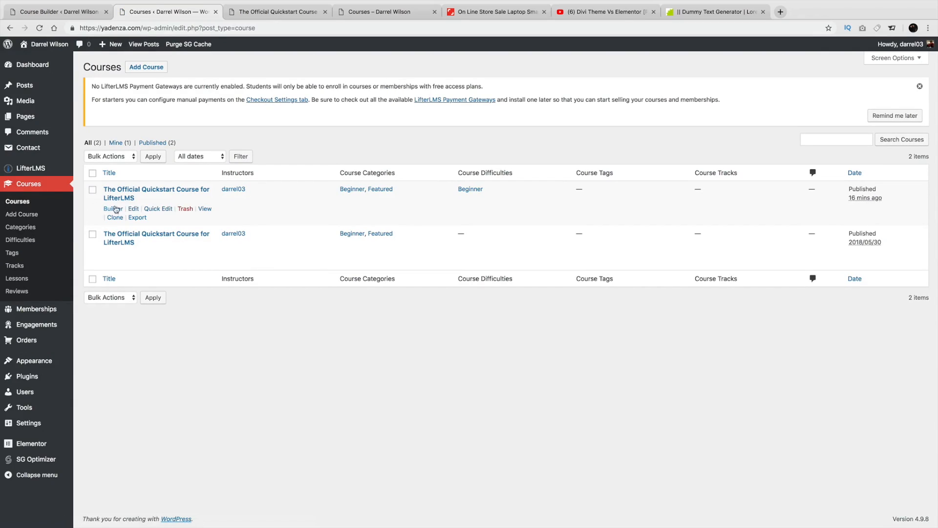
pyautogui.click(134, 210)
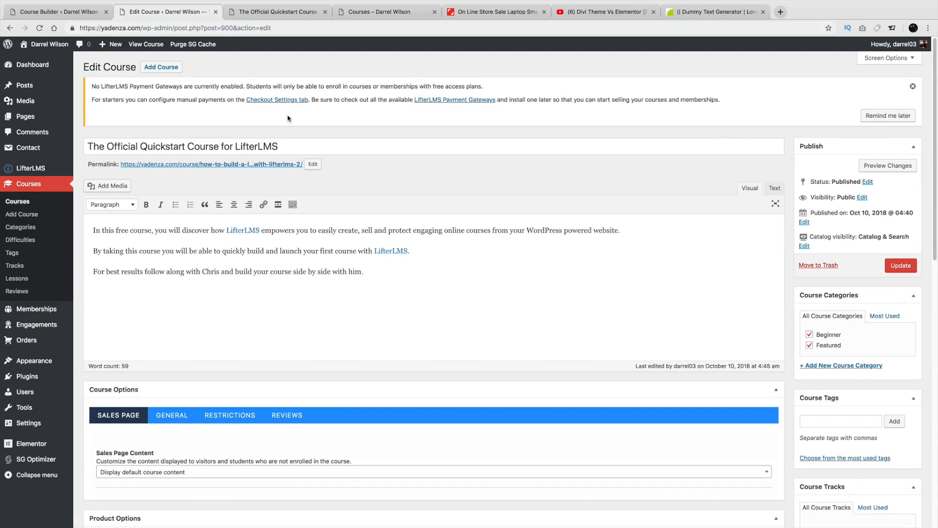
pyautogui.scroll(-3, 320, 203)
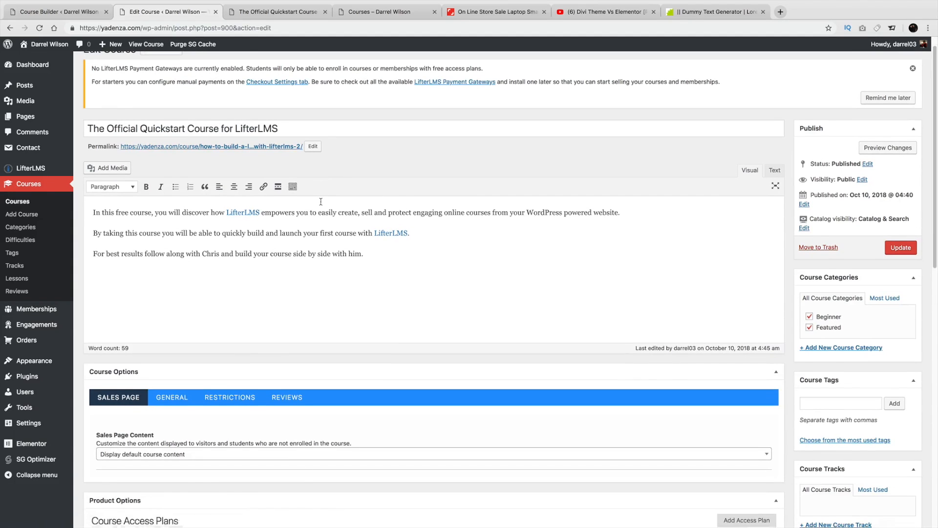
pyautogui.scroll(-5, 320, 204)
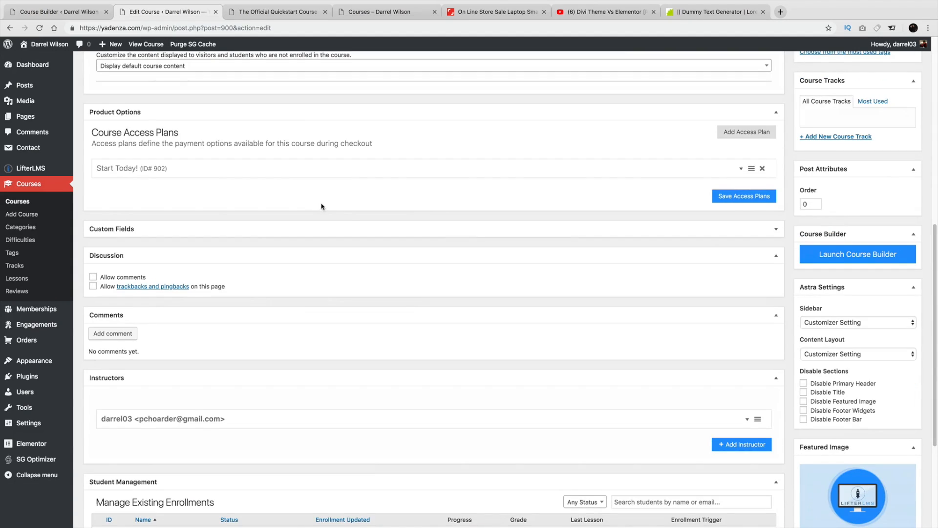
pyautogui.click(838, 263)
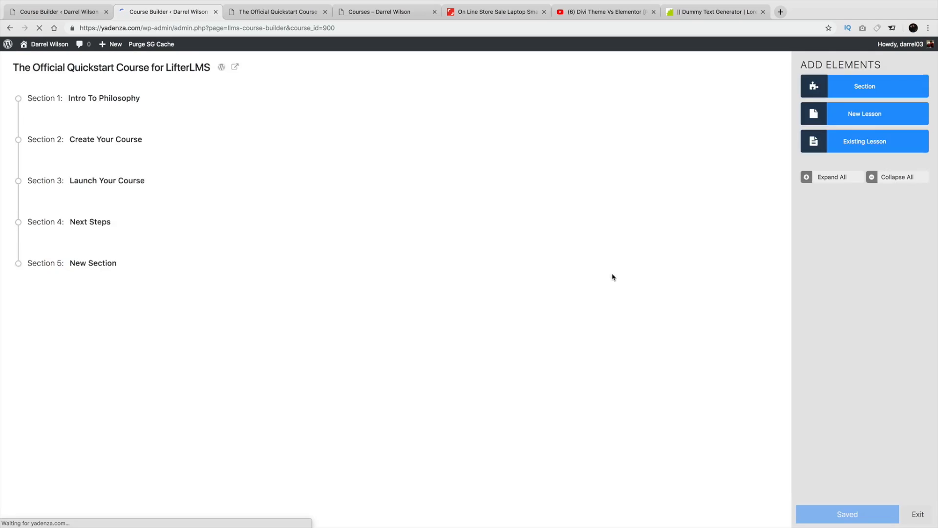
# Expand the Intro To Philosophy section and trash its lessons What is LifterLMS, Goal For This Course and Install LifterLMS
pyautogui.click(117, 96)
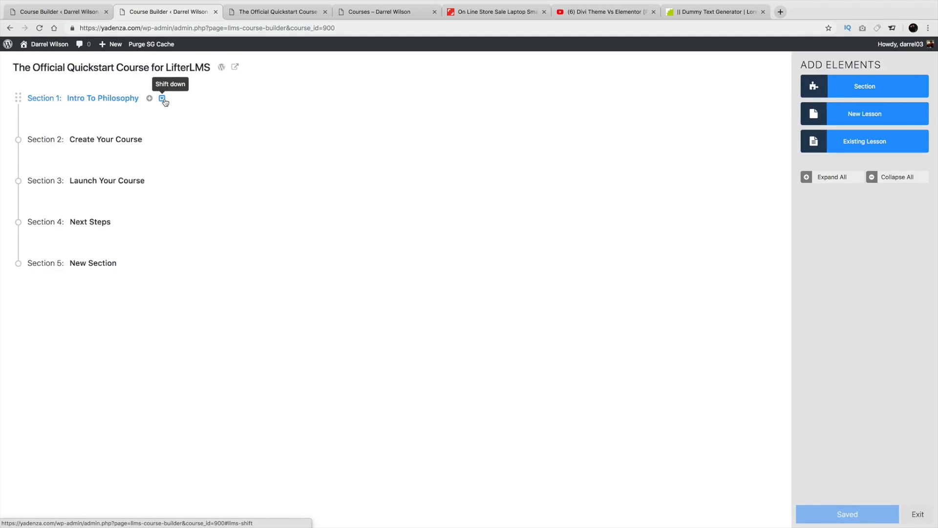
pyautogui.click(150, 98)
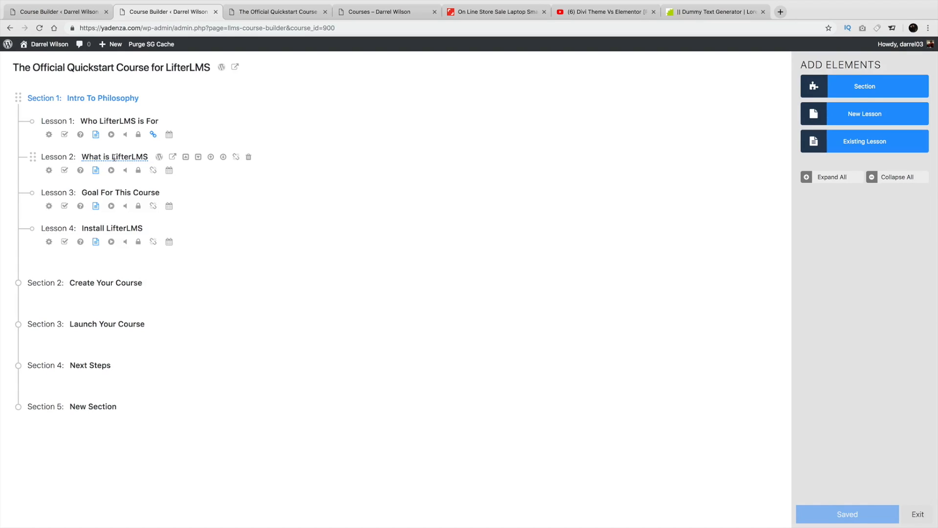
pyautogui.click(248, 156)
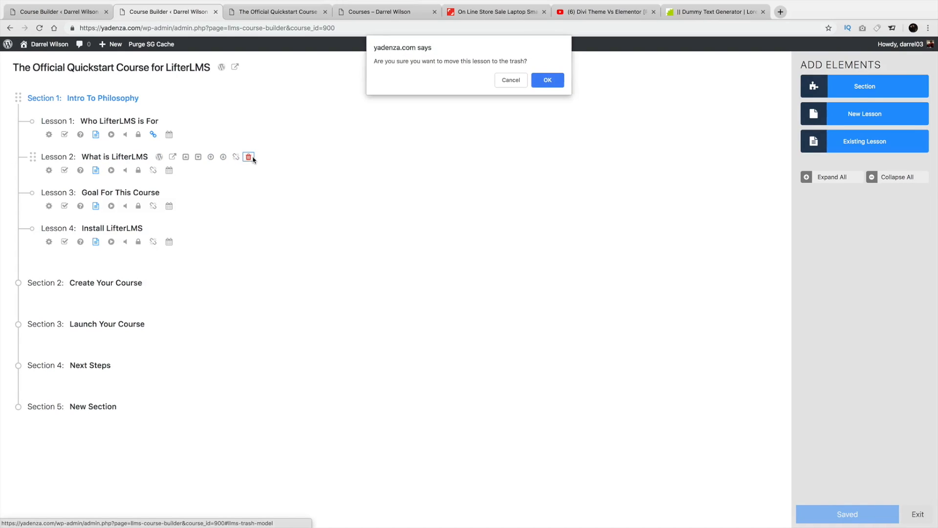
pyautogui.click(547, 79)
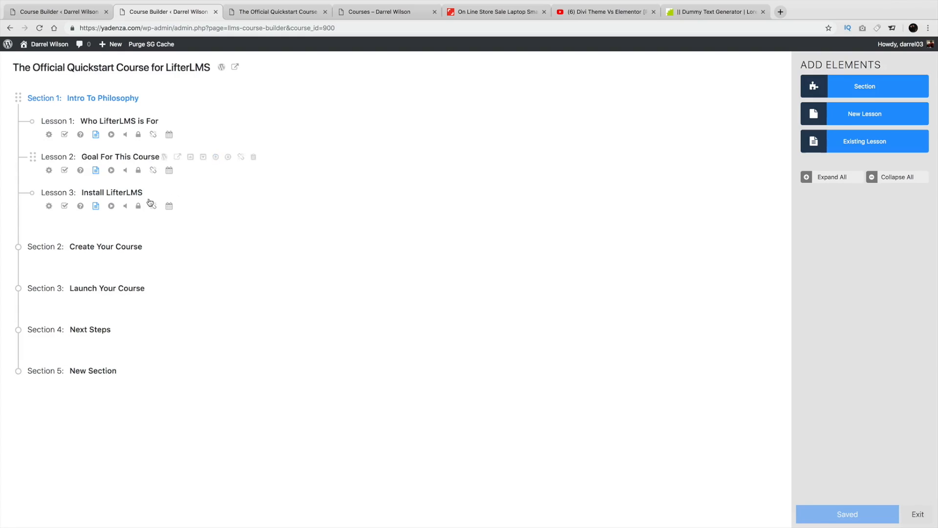
pyautogui.click(256, 156)
pyautogui.click(547, 80)
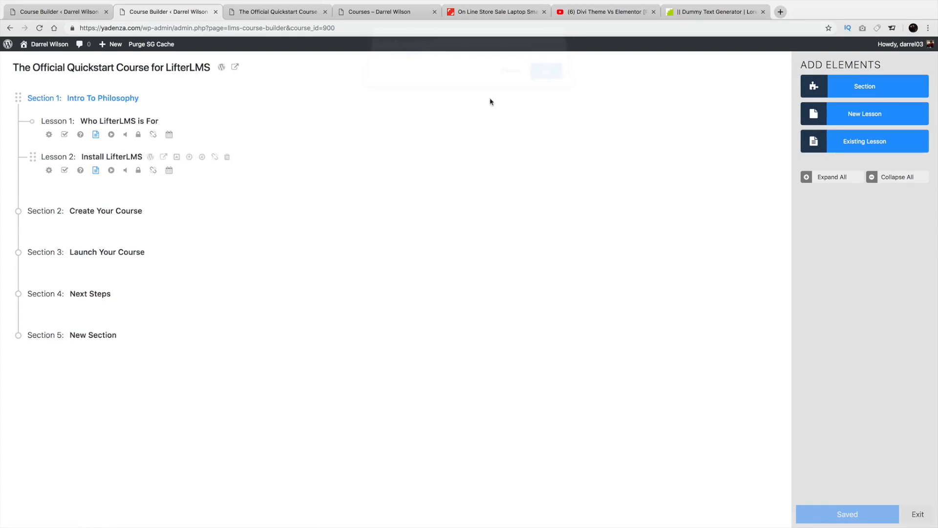
pyautogui.click(230, 157)
pyautogui.click(534, 86)
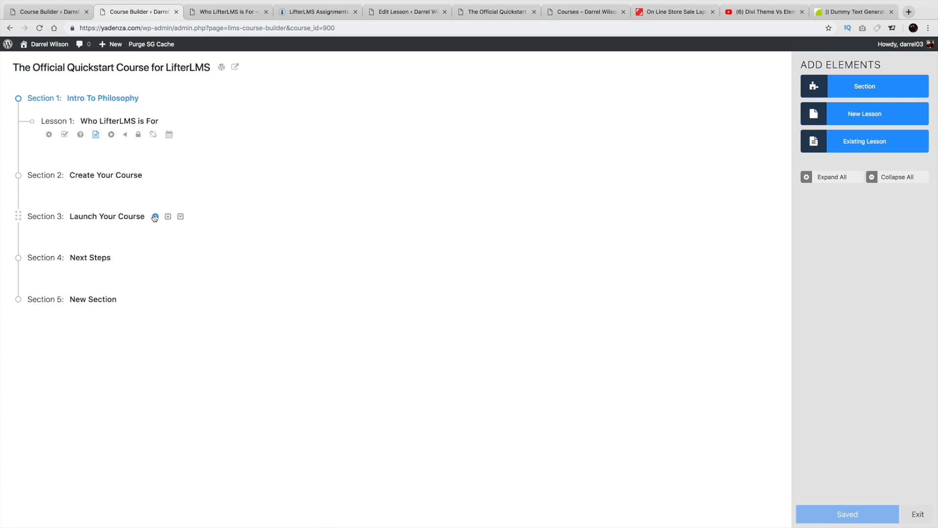
# Delete section 5, "New Section", and move the Start Course Marketing lesson above Admire Your Course in the Launch Your Course section
pyautogui.click(154, 217)
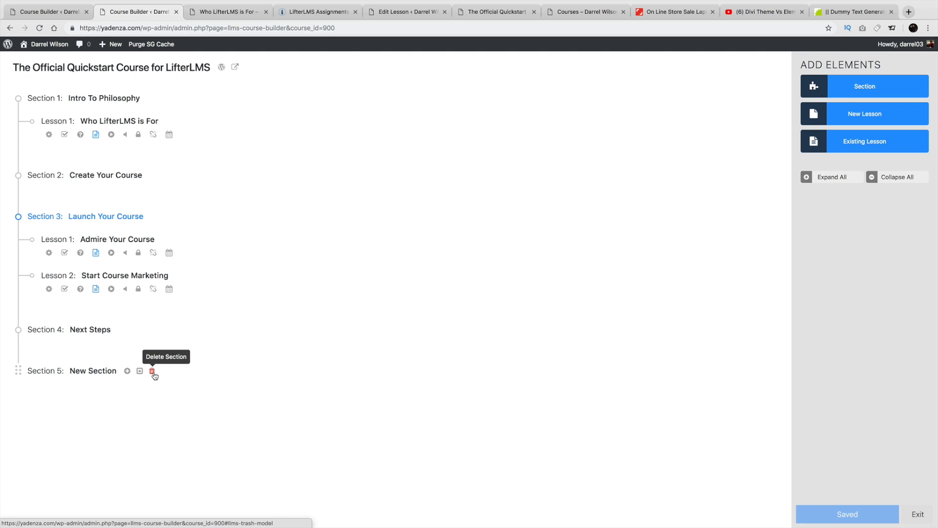
pyautogui.click(153, 372)
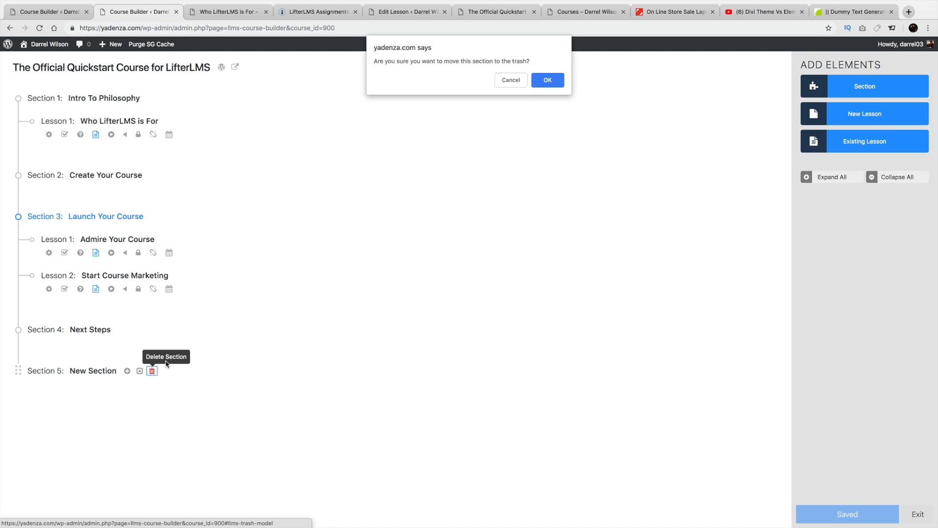
pyautogui.click(538, 79)
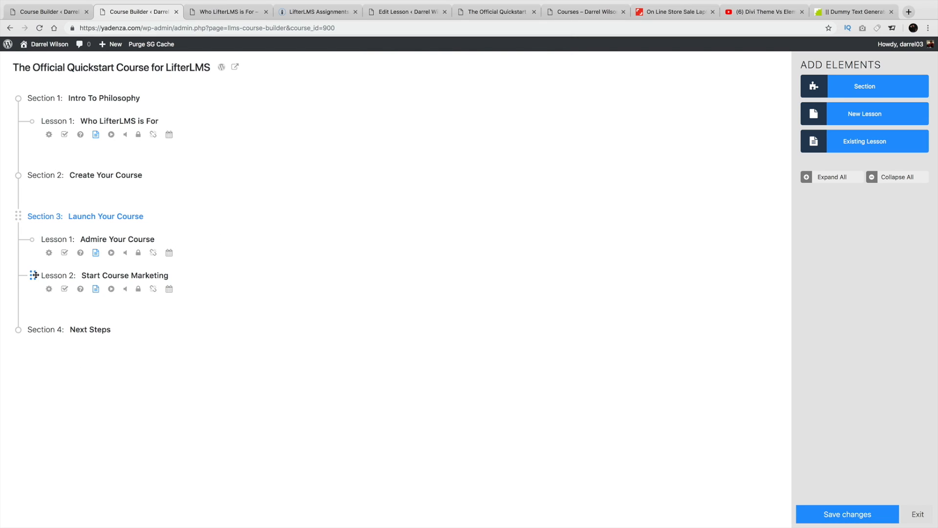
pyautogui.moveTo(35, 265)
pyautogui.mouseDown()
pyautogui.moveTo(35, 230)
pyautogui.moveTo(38, 270)
pyautogui.mouseUp()
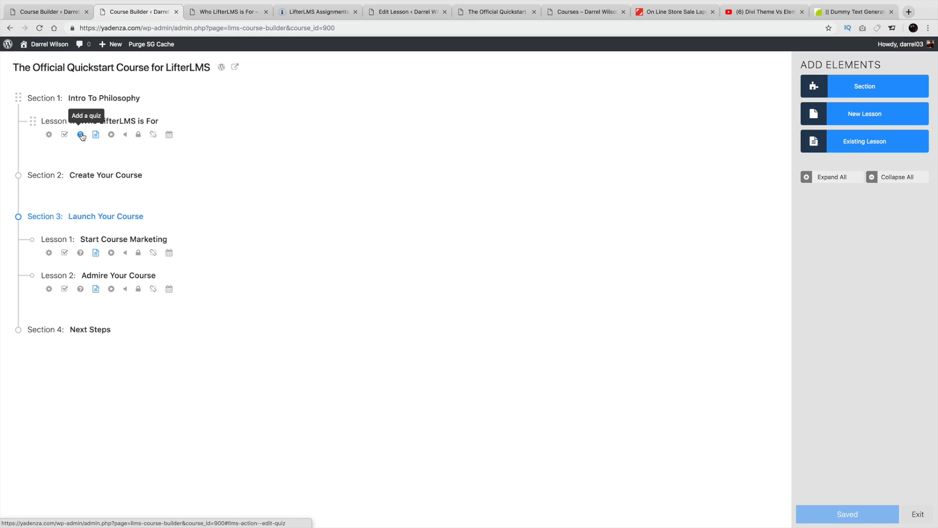
# Create a new quiz for the Who LifterLMS is For lesson with the description "This quiz is going to help teach you about what is the best tutorial on youtube"
pyautogui.click(81, 135)
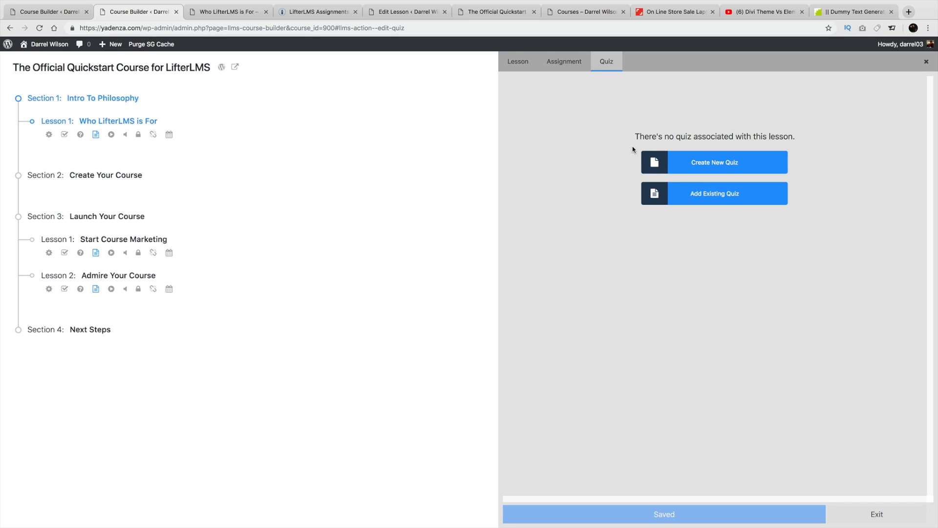
pyautogui.click(710, 167)
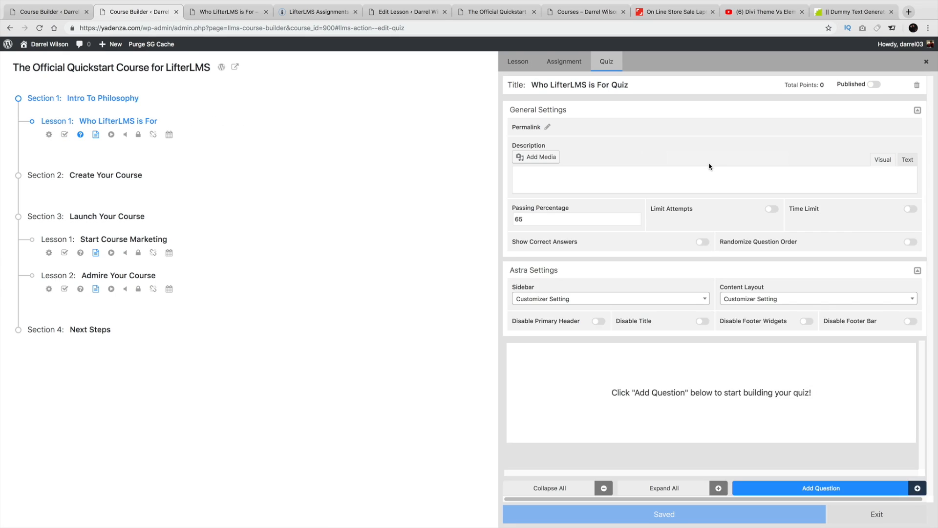
pyautogui.click(580, 205)
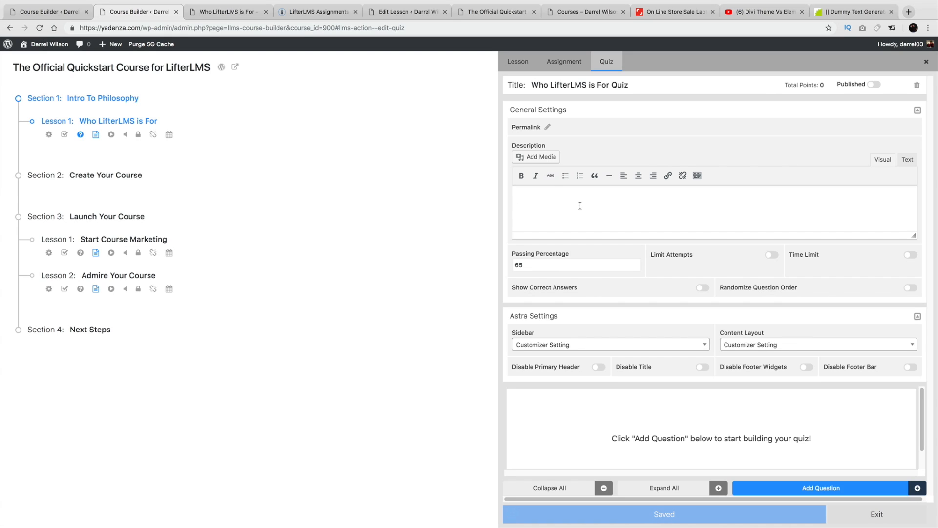
pyautogui.write('This quiz is goi g')
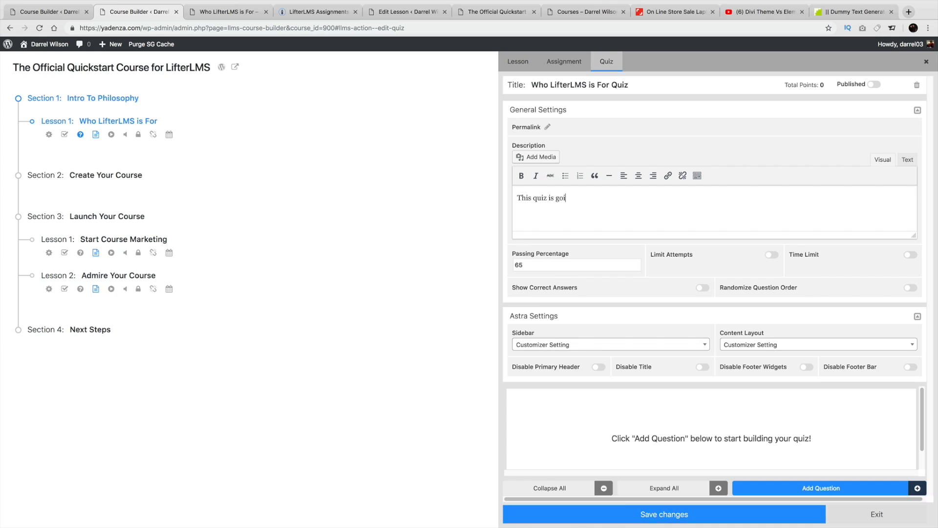
pyautogui.press('BackSpace')
pyautogui.press('BackSpace')
pyautogui.write('ng to help teach you about what is the ')
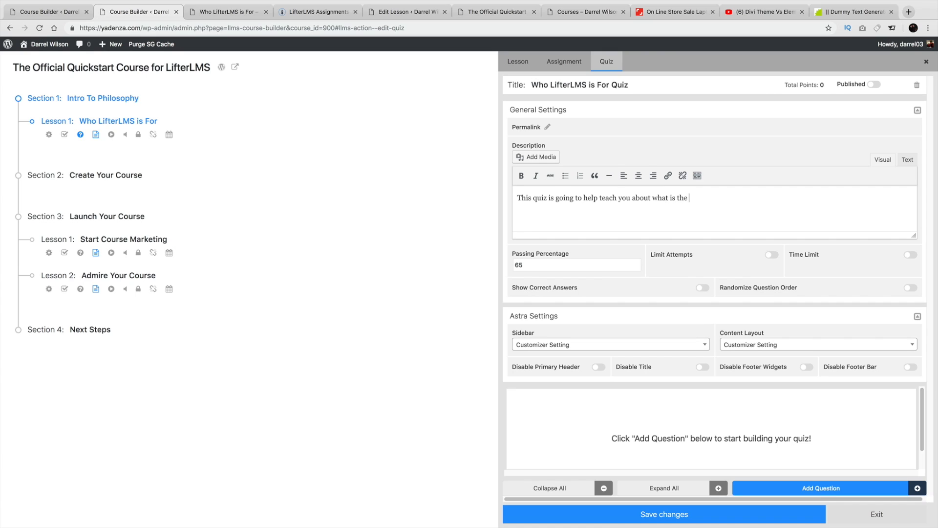
pyautogui.write('best tutoriial on youtube')
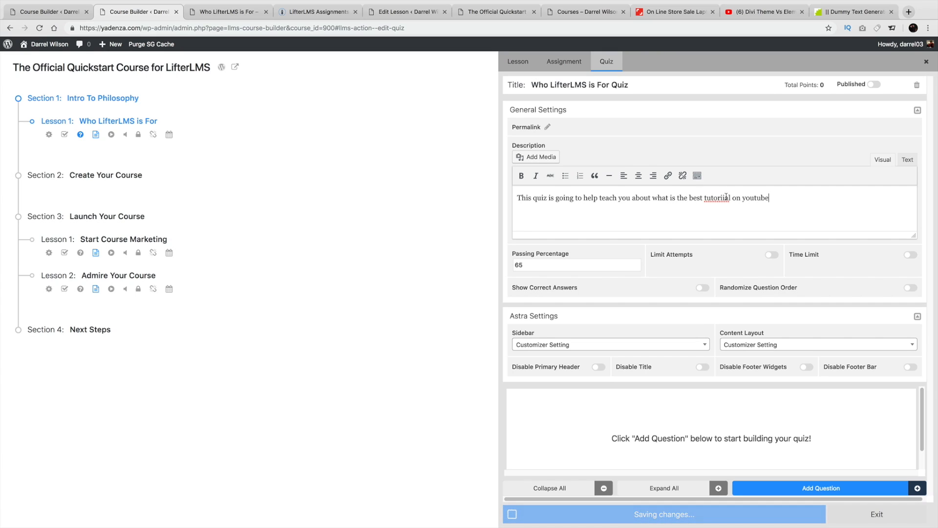
pyautogui.press('BackSpace')
pyautogui.doubleClick(535, 266)
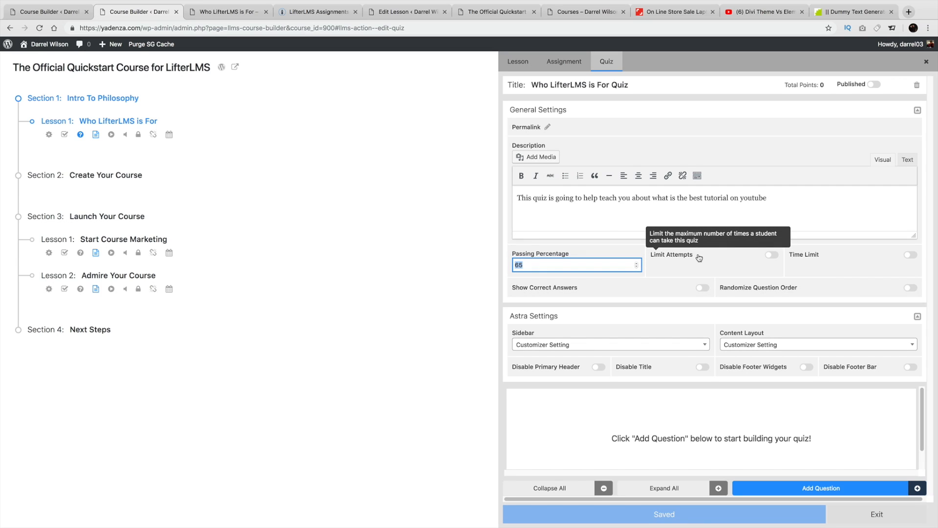
pyautogui.click(910, 255)
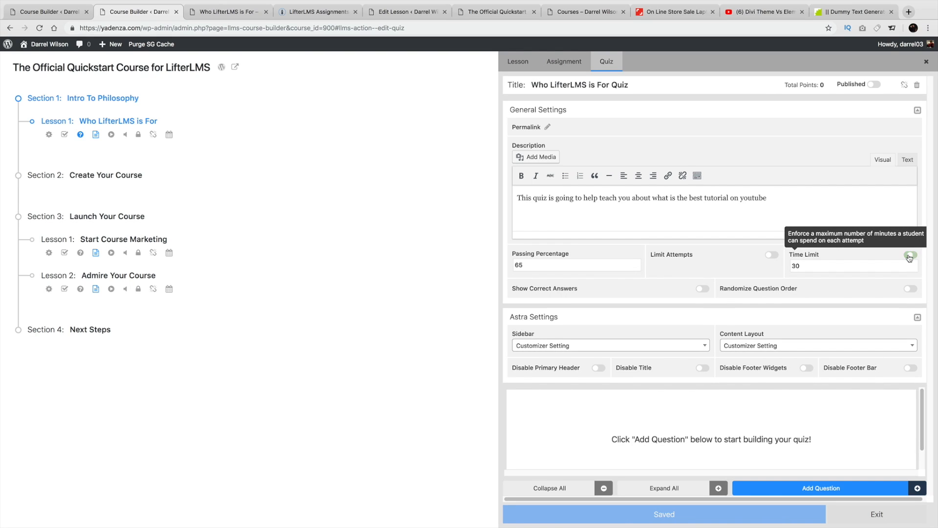
pyautogui.click(909, 256)
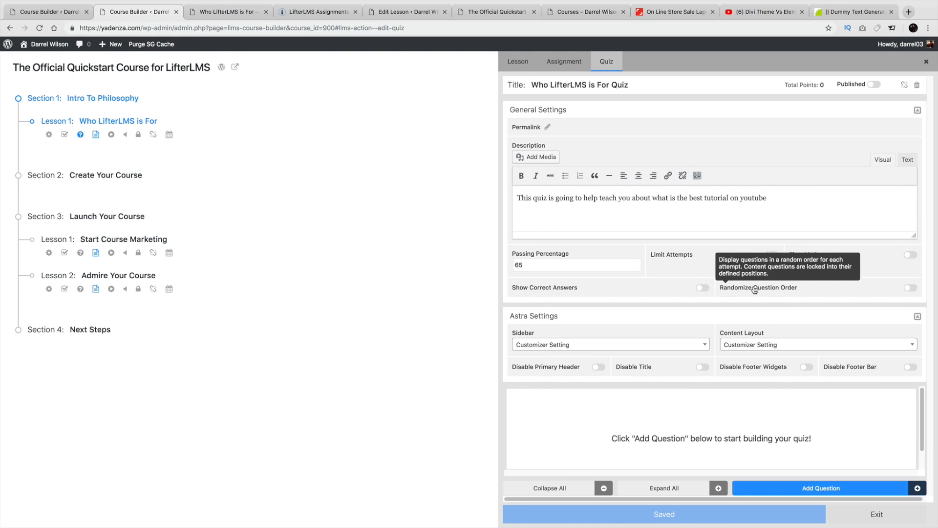
pyautogui.click(703, 288)
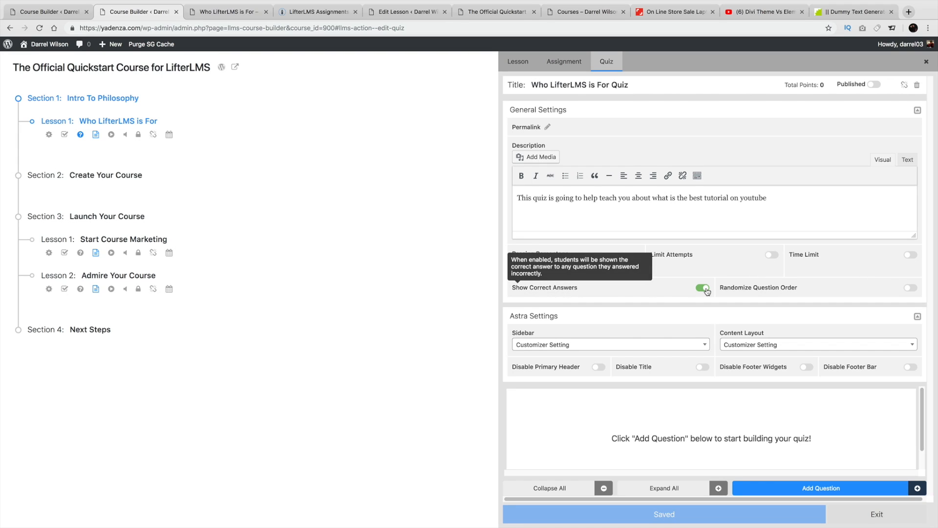
pyautogui.click(705, 290)
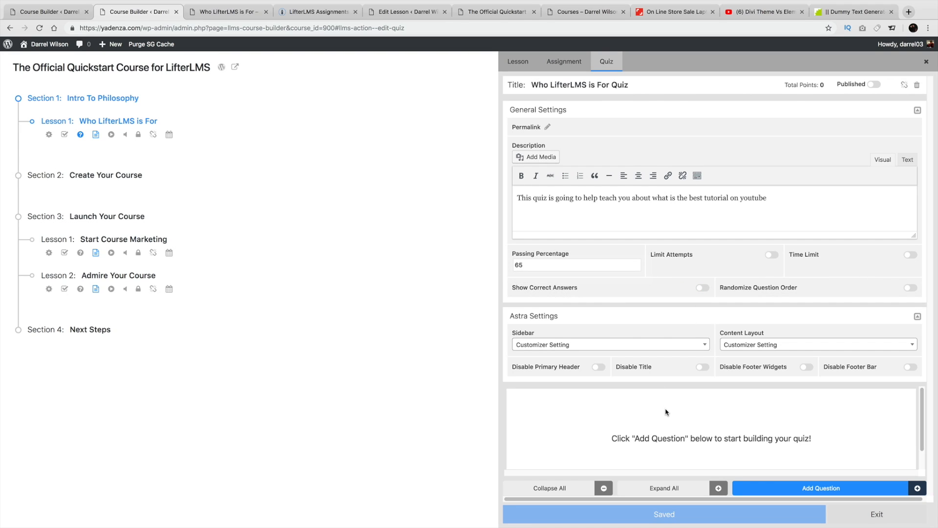
# Add a multiple choice question with the instructor's full name as choice A and "Other Youtube Tutorials" as choice B, and save the changes
pyautogui.click(780, 490)
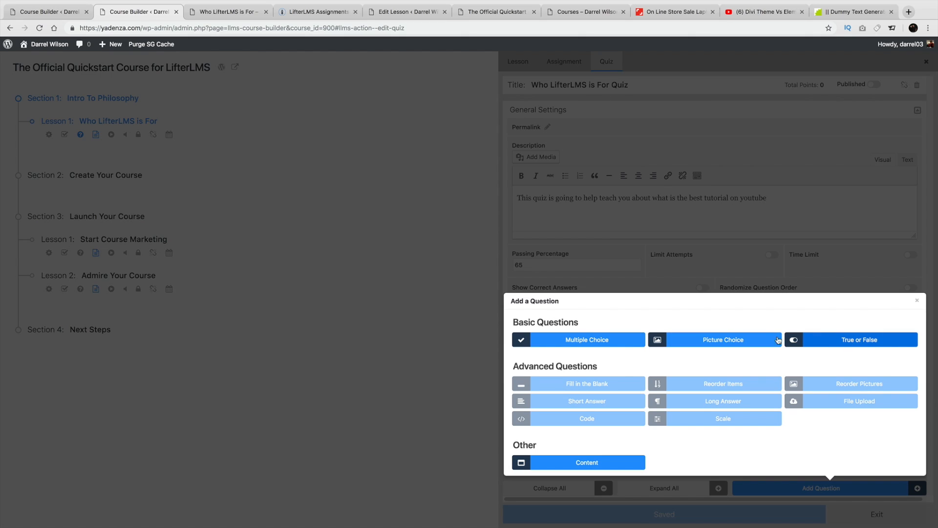
pyautogui.click(564, 341)
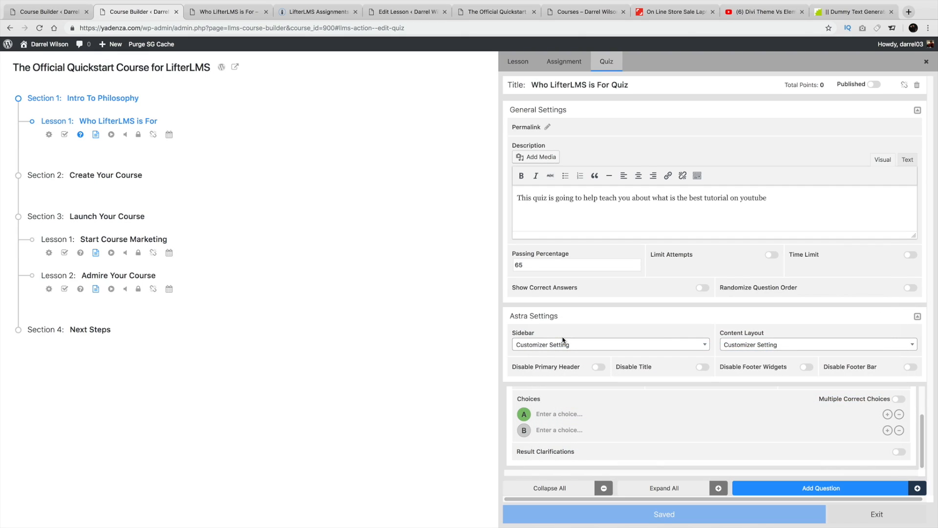
pyautogui.click(565, 413)
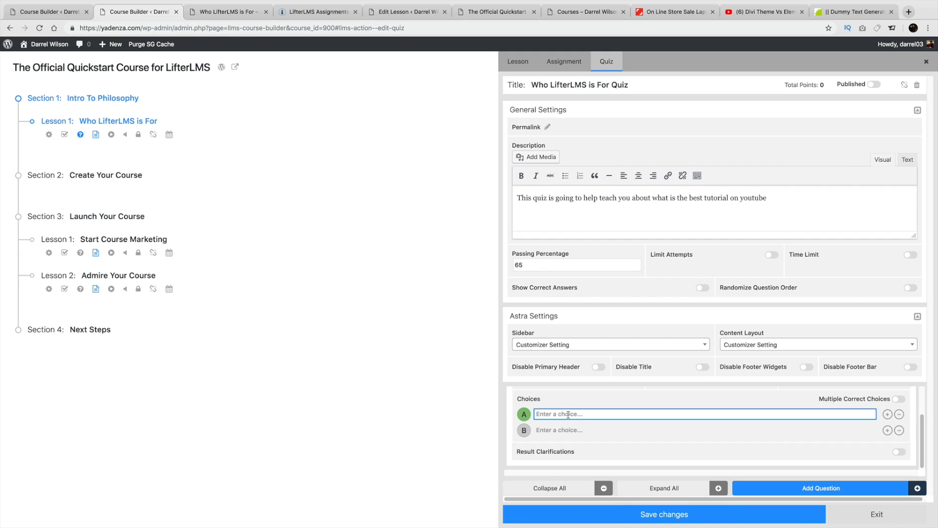
pyautogui.write('Darrel Wilson')
pyautogui.click(569, 430)
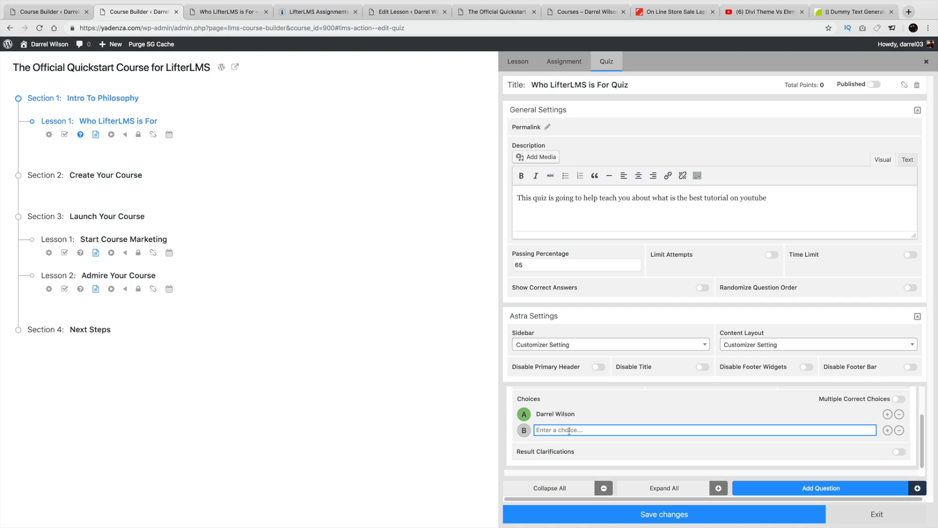
pyautogui.write('Other Youtu')
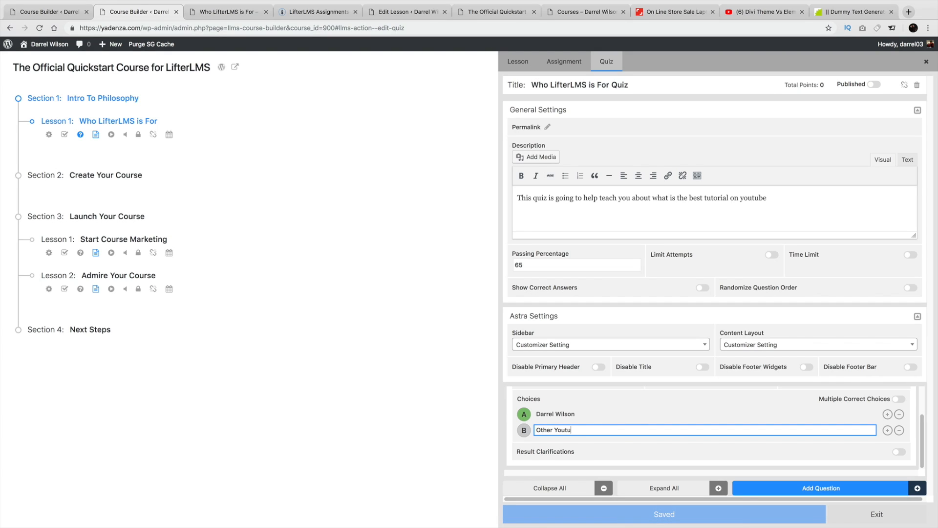
pyautogui.write('be Tutorials')
pyautogui.click(800, 487)
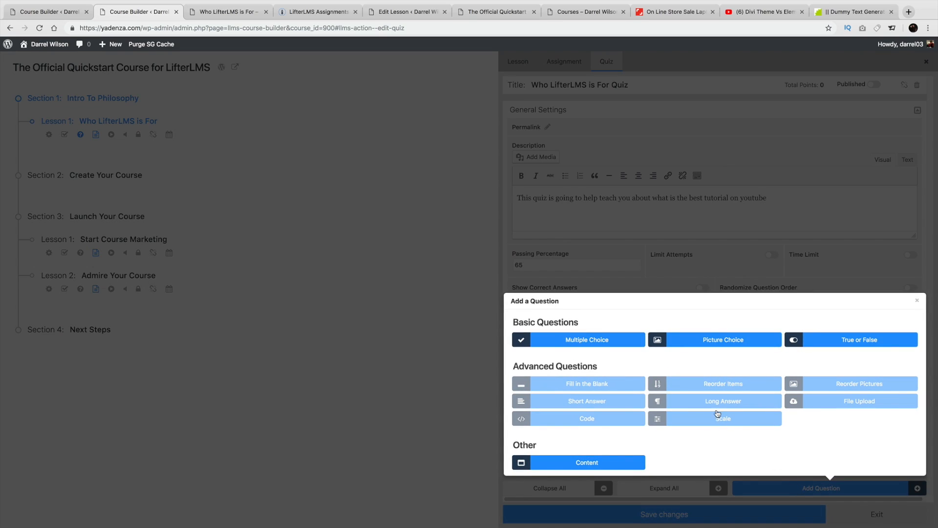
pyautogui.click(917, 300)
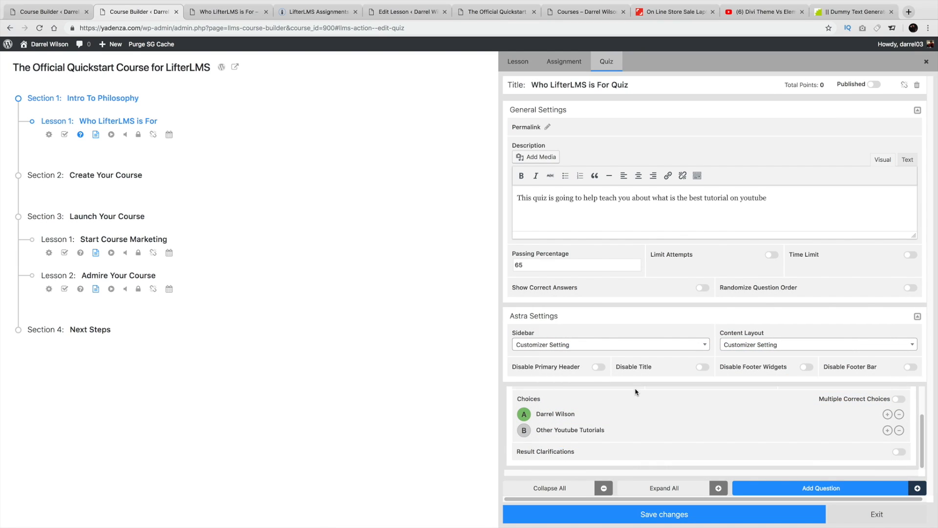
pyautogui.click(577, 430)
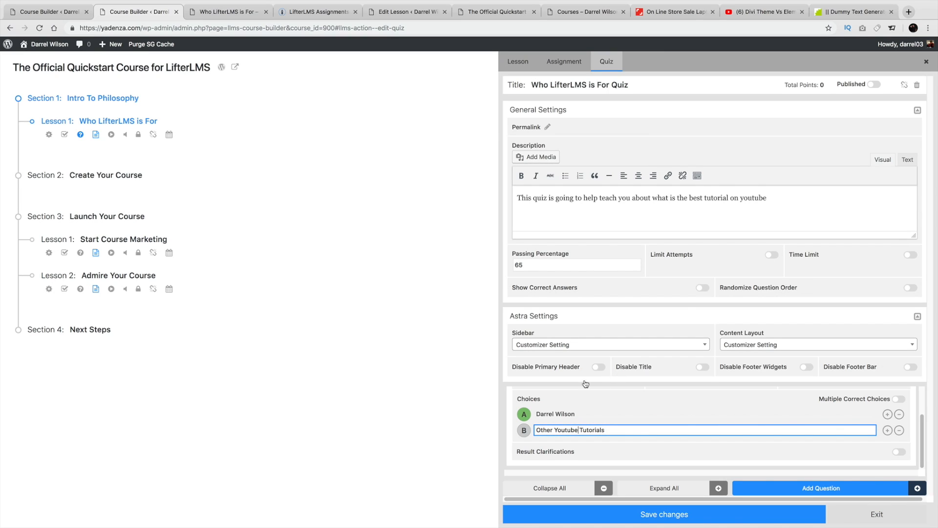
pyautogui.click(672, 512)
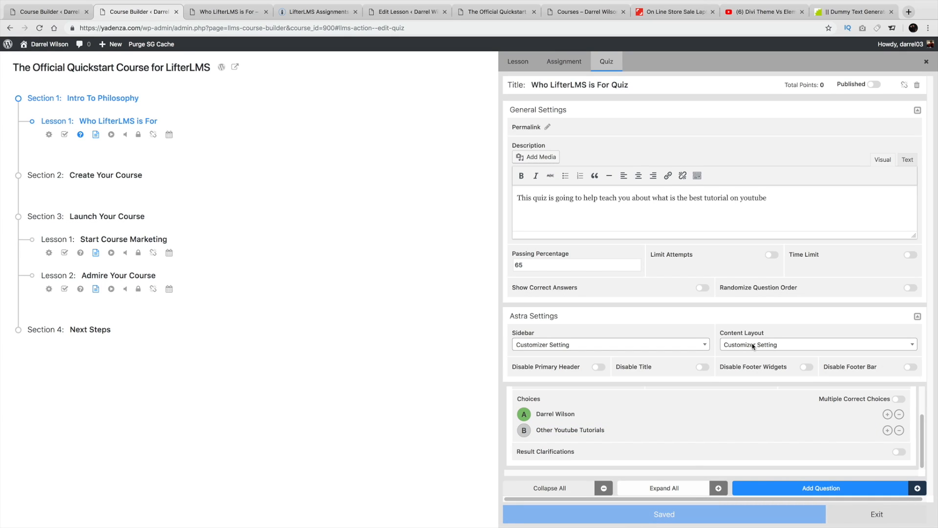
# Publish the quiz, enter "What is the best youtube tutorial for lifterlms?" as the question text and save the changes
pyautogui.click(872, 85)
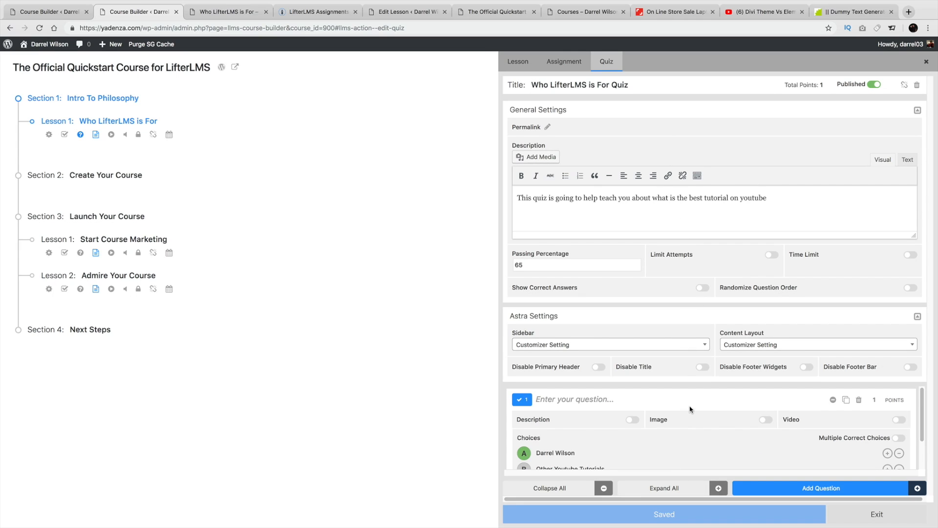
pyautogui.scroll(-2, 691, 427)
pyautogui.scroll(2, 691, 427)
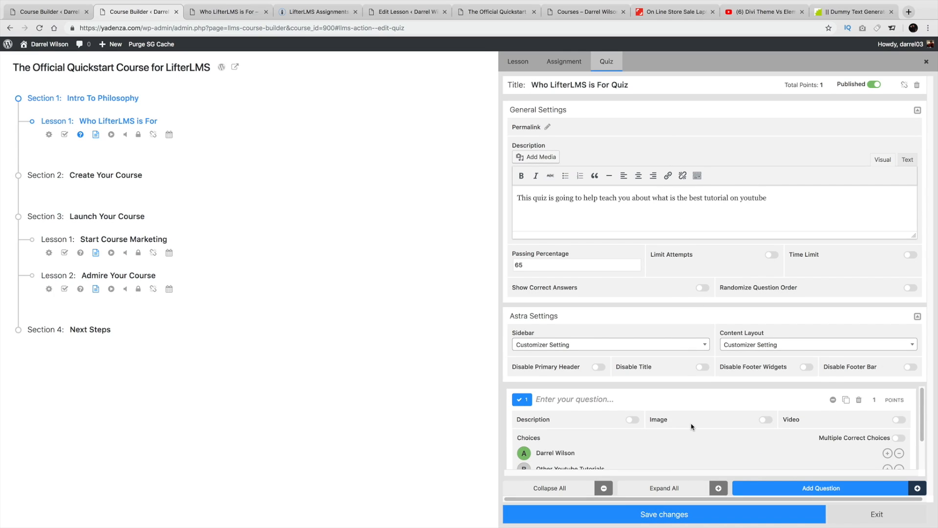
pyautogui.click(681, 401)
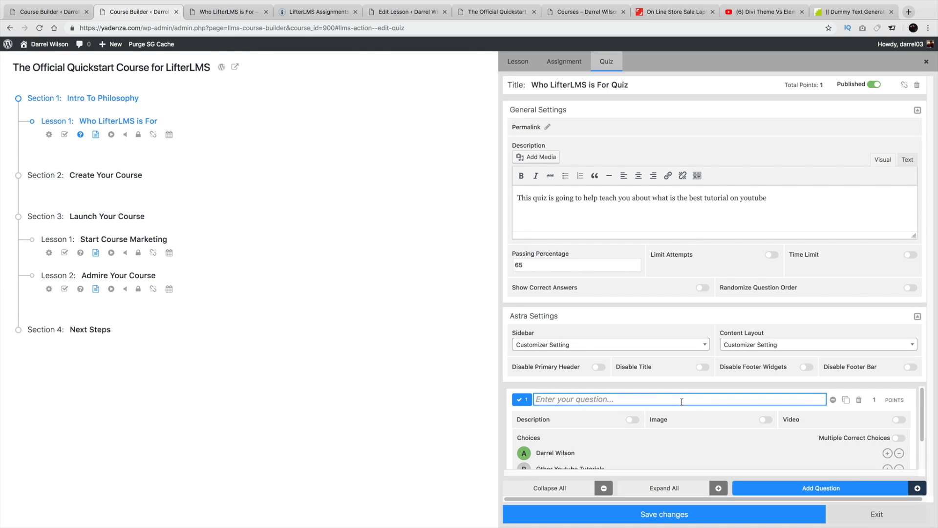
pyautogui.write('What is the best ')
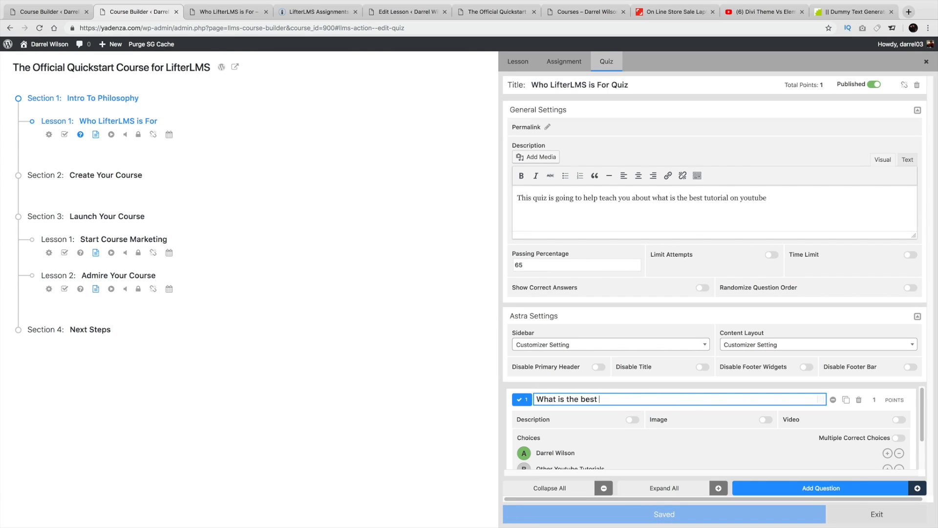
pyautogui.write('youtube tutorial for lif')
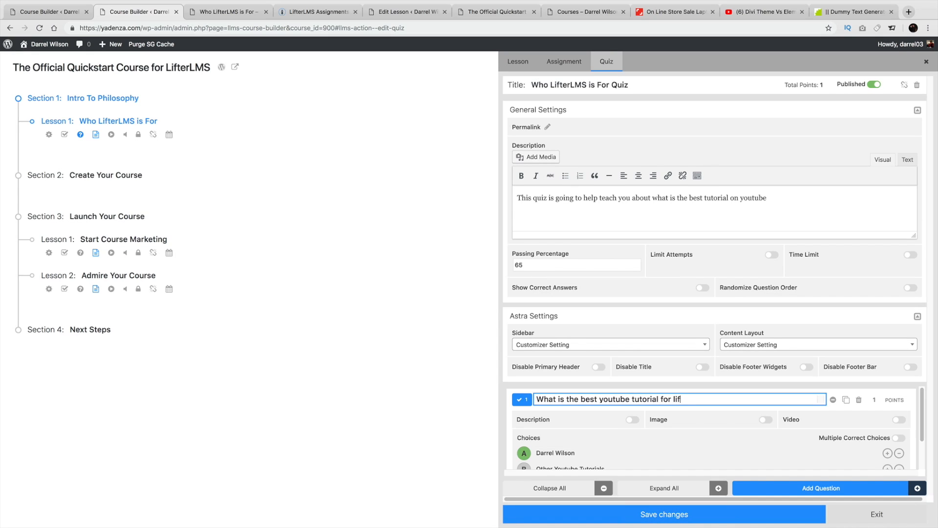
pyautogui.write('terlms?')
pyautogui.click(705, 514)
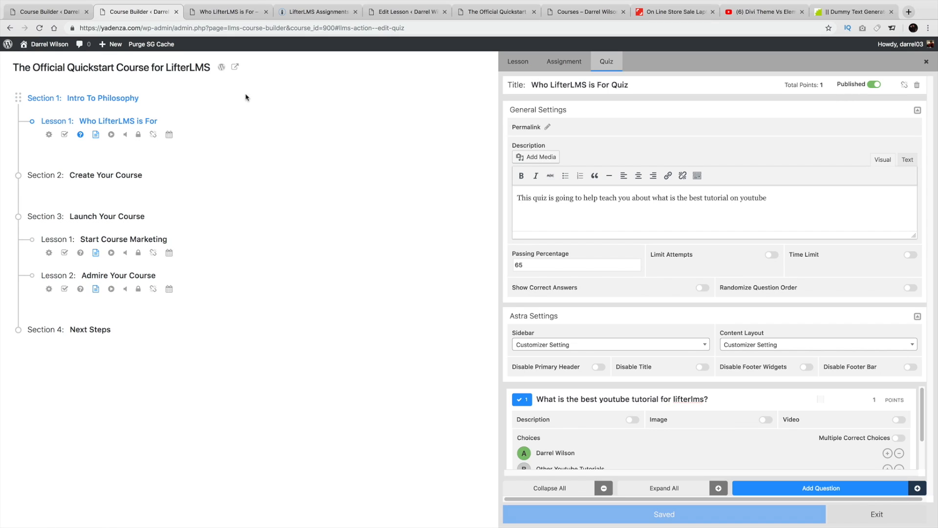
# Rename the course to "Demo Lesson" and exit the Course Builder
pyautogui.tripleClick(83, 68)
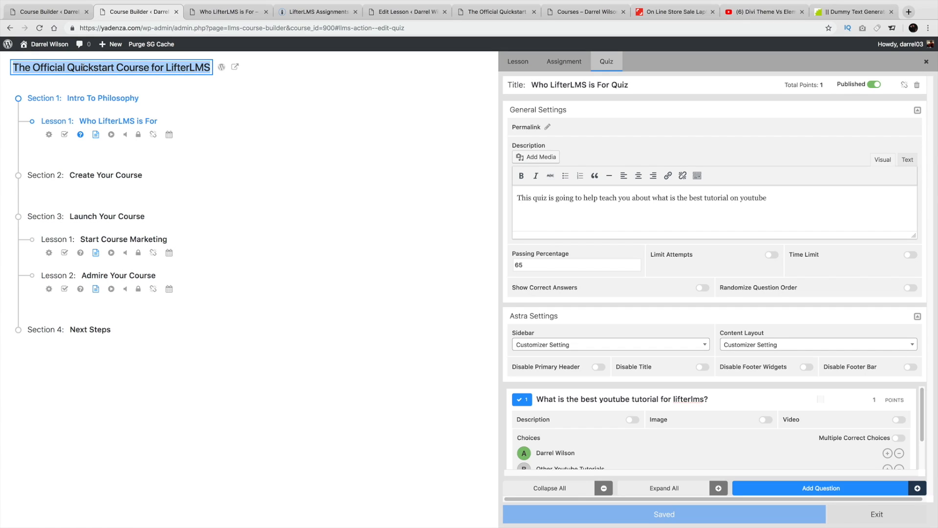
pyautogui.write('Demo Q')
pyautogui.press('BackSpace')
pyautogui.press('BackSpace')
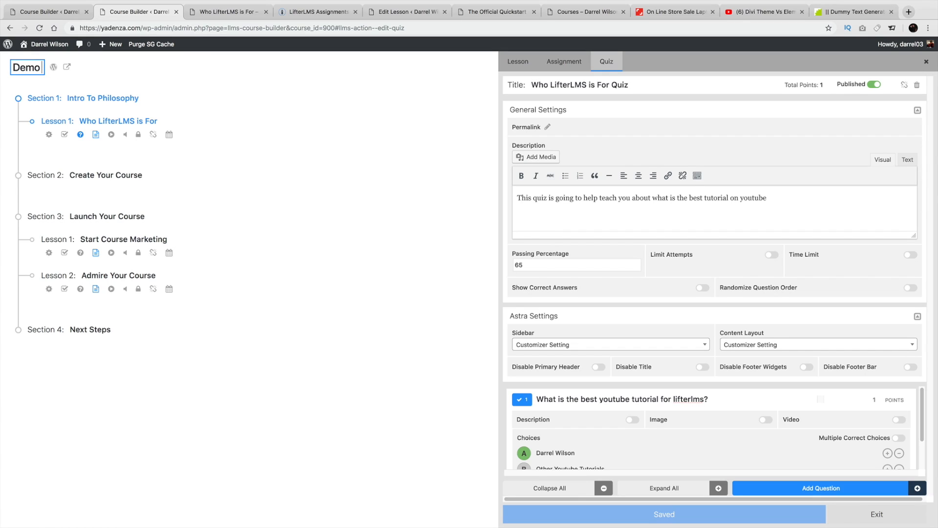
pyautogui.write('Lesson')
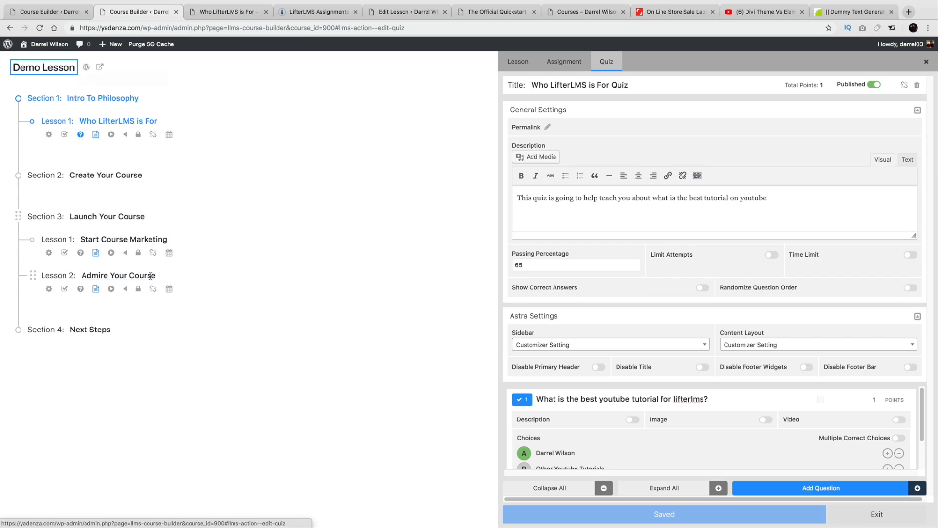
pyautogui.press('Return')
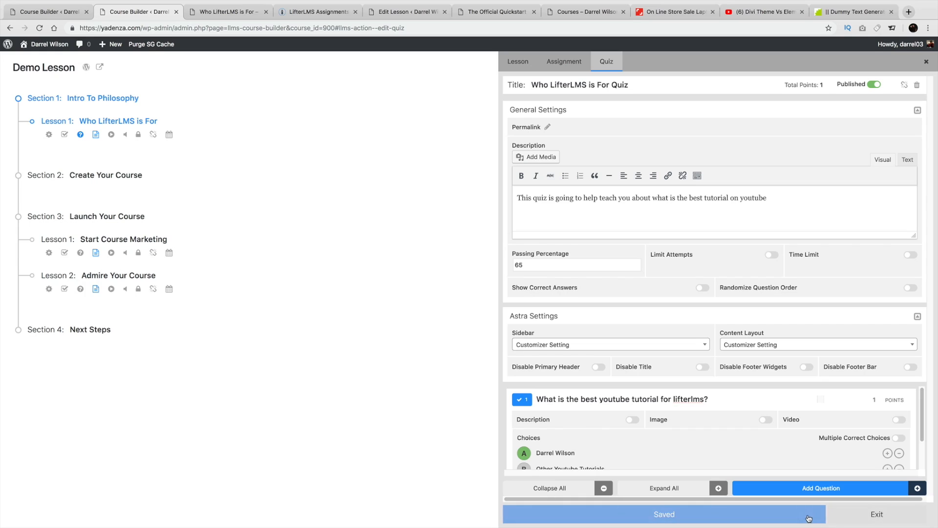
pyautogui.click(866, 517)
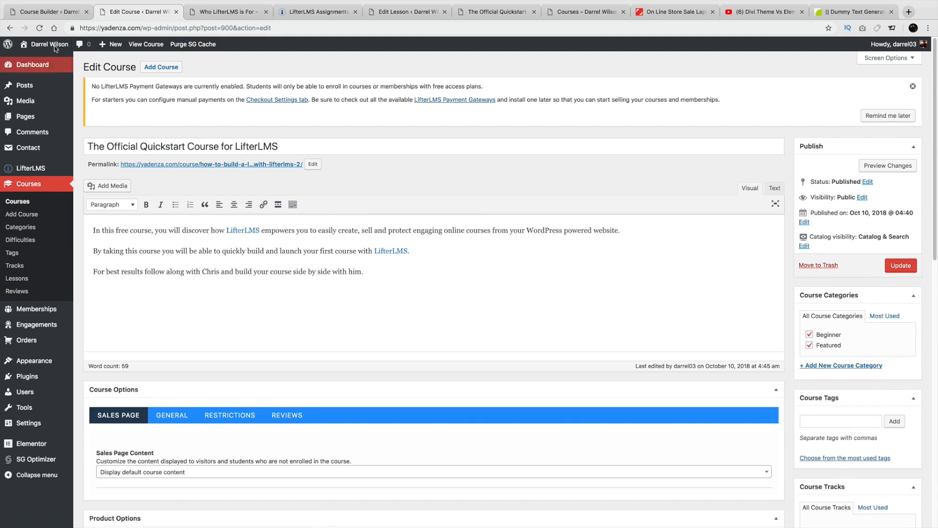
# View the site's front page and its navigation menu, and return to the WordPress dashboard
pyautogui.moveTo(51, 45)
pyautogui.click(40, 62)
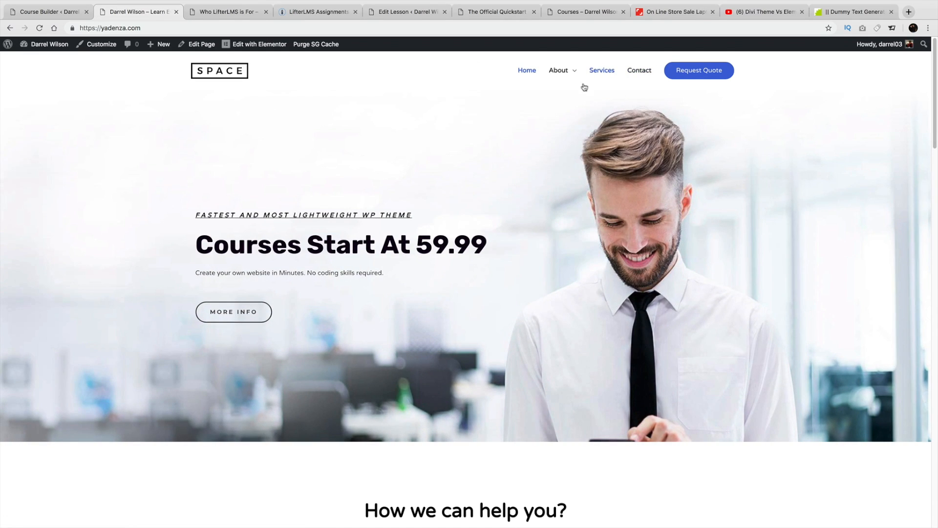
pyautogui.moveTo(565, 86)
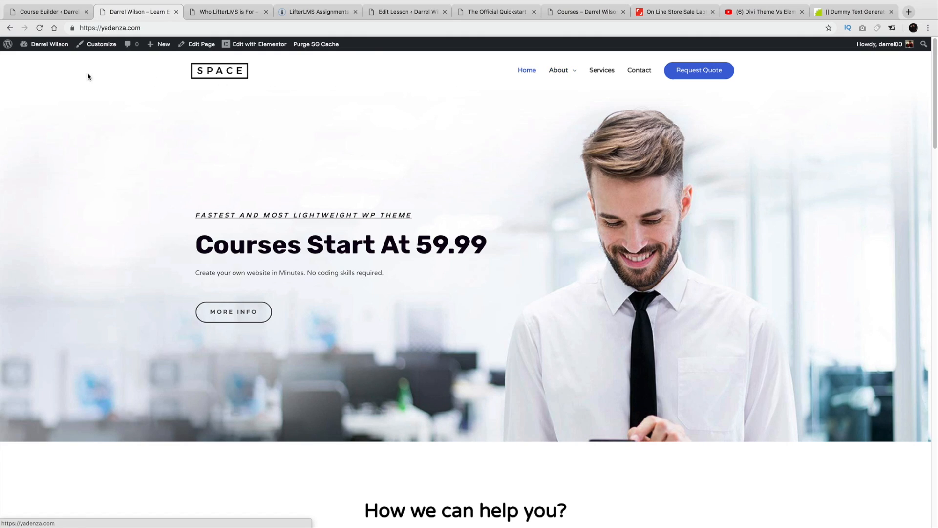
pyautogui.moveTo(47, 53)
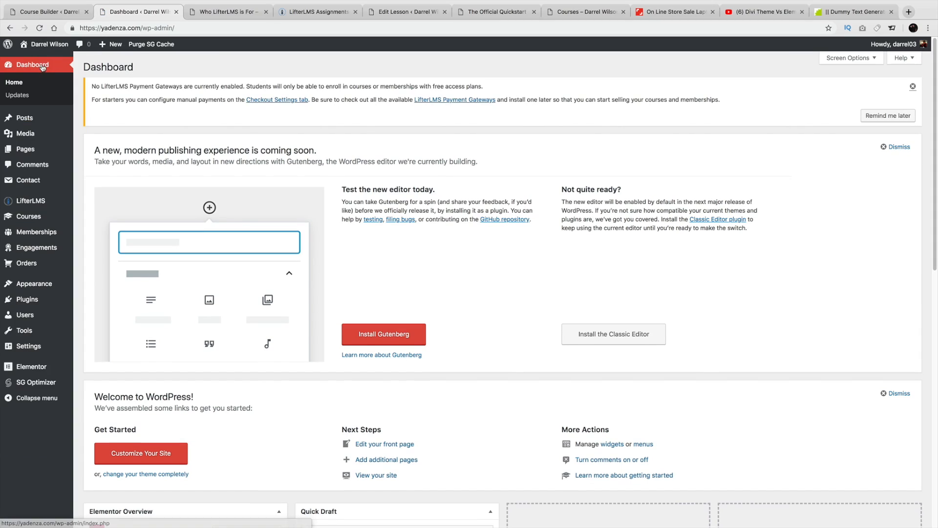
# Add the Course Catalog and My Courses pages to the Top Nav menu
pyautogui.moveTo(47, 285)
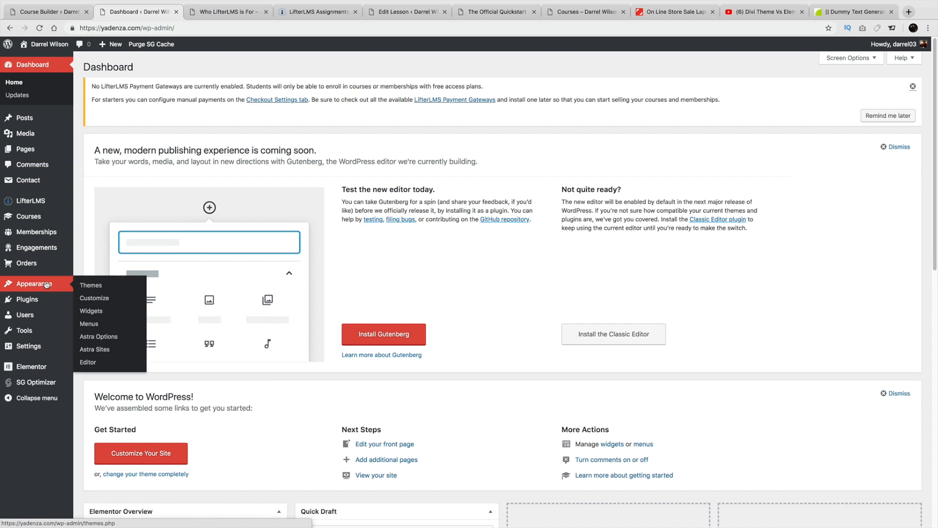
pyautogui.click(108, 325)
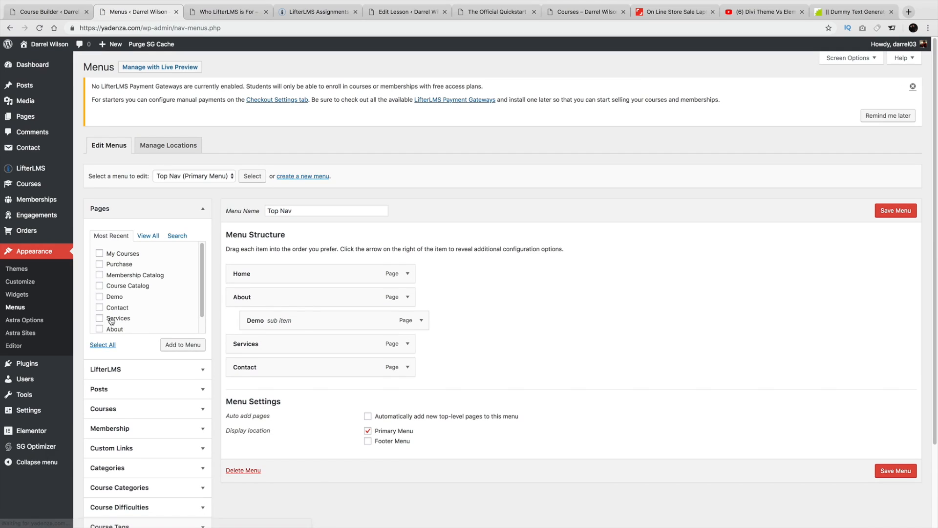
pyautogui.click(146, 239)
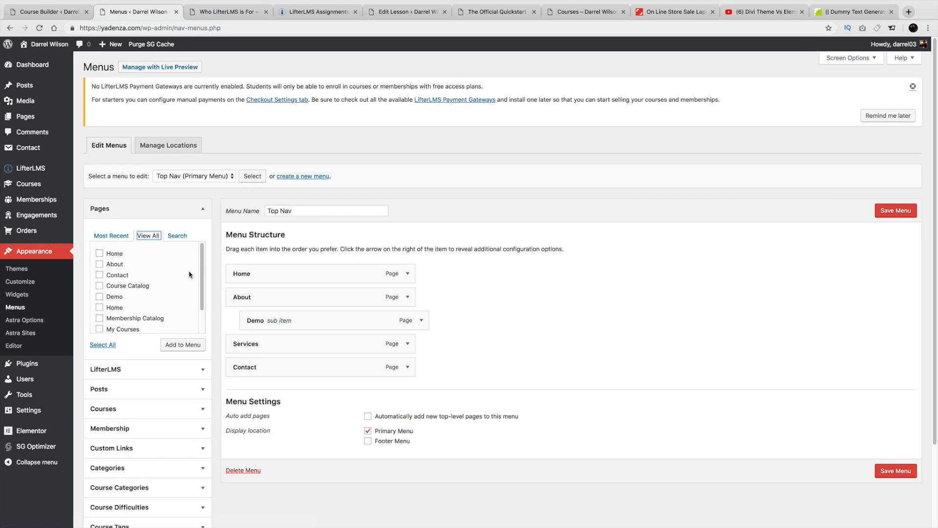
pyautogui.scroll(-1, 202, 276)
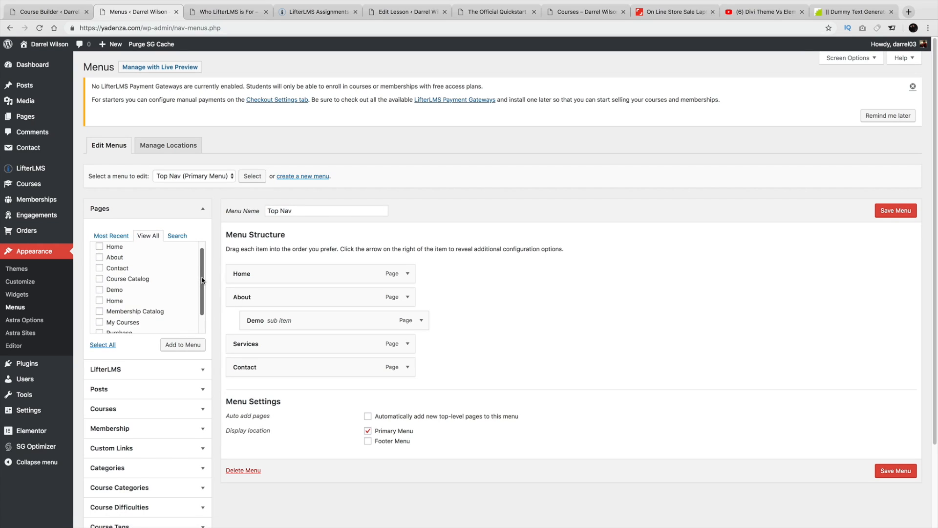
pyautogui.scroll(-1, 202, 281)
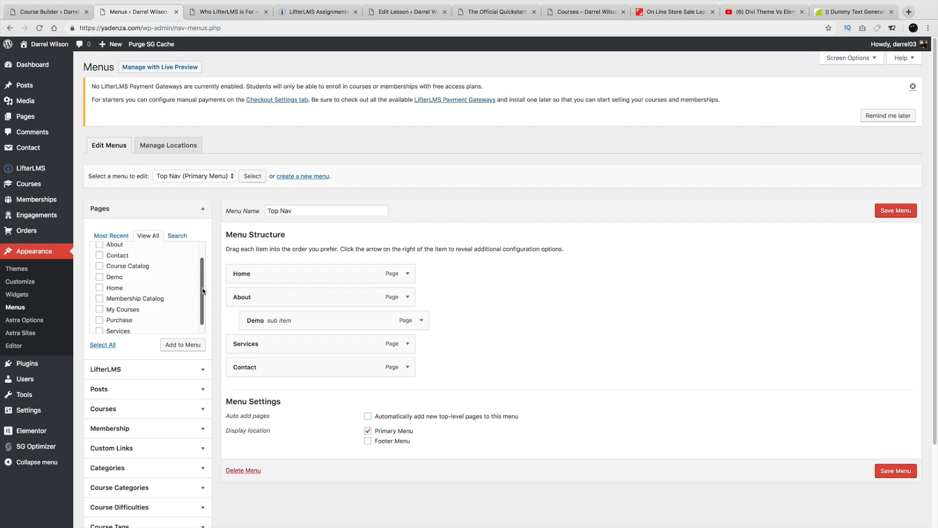
pyautogui.scroll(-3, 104, 303)
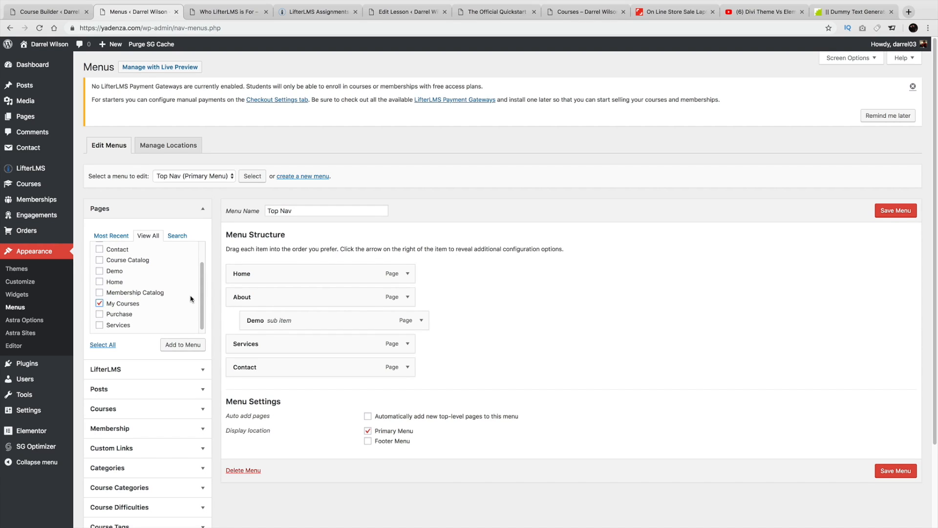
pyautogui.moveTo(202, 298)
pyautogui.mouseDown()
pyautogui.moveTo(202, 275)
pyautogui.moveTo(200, 302)
pyautogui.mouseUp()
pyautogui.click(99, 279)
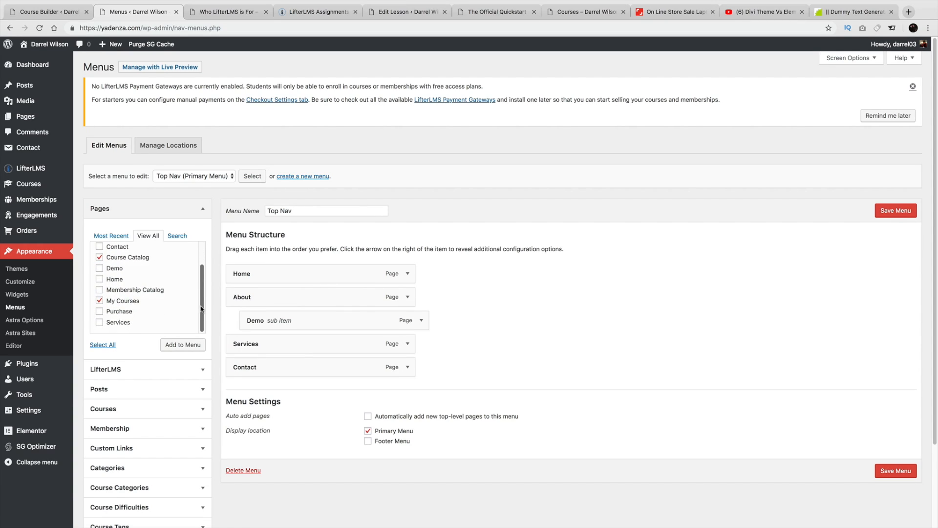
pyautogui.click(198, 348)
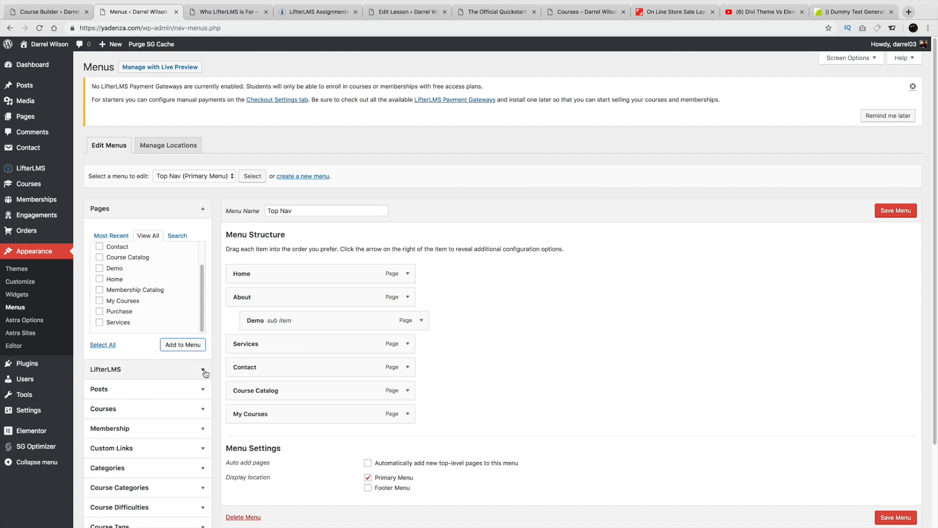
# Check the courses available as menu items, and move Course Catalog and My Courses above Contact in the menu structure
pyautogui.click(201, 410)
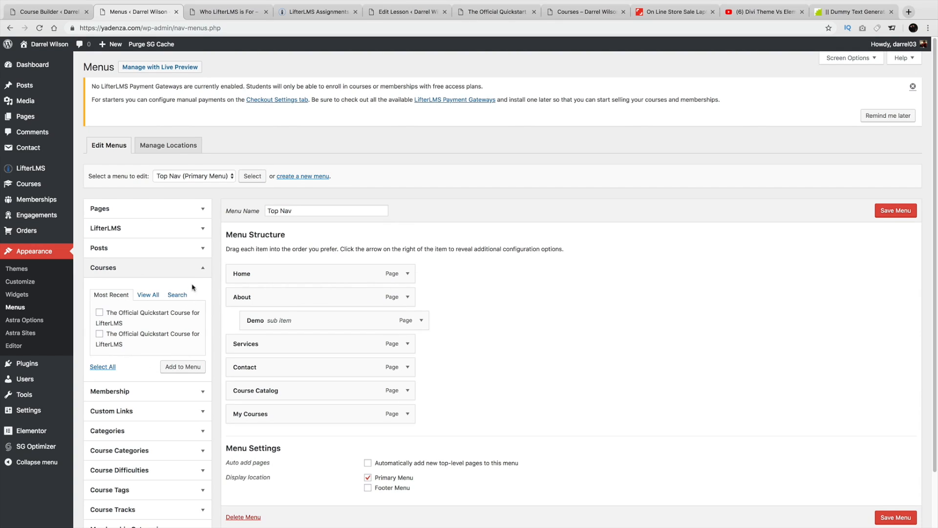
pyautogui.click(202, 269)
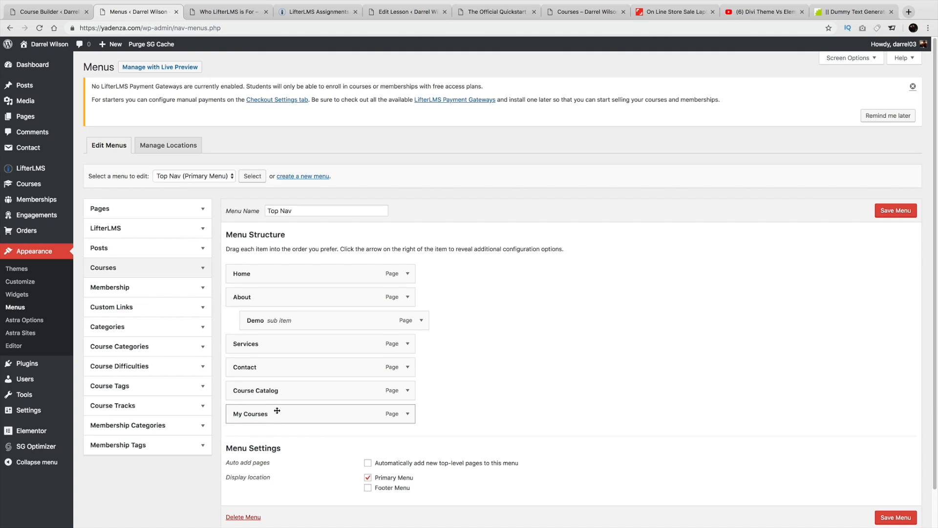
pyautogui.moveTo(277, 413); pyautogui.dragTo(361, 369)
# Change the Course Catalog item's navigation label to "Courses" and save the Top Nav menu
pyautogui.click(405, 368)
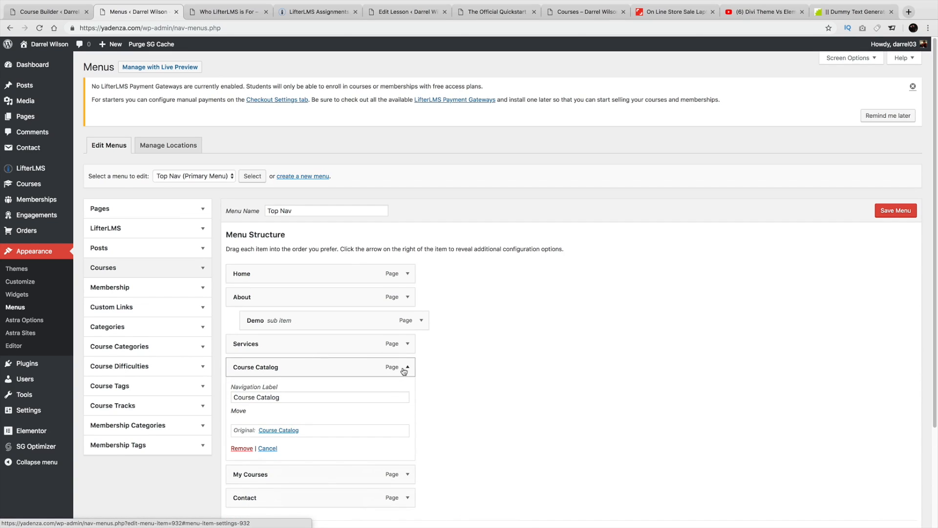
pyautogui.doubleClick(335, 398)
pyautogui.press('BackSpace')
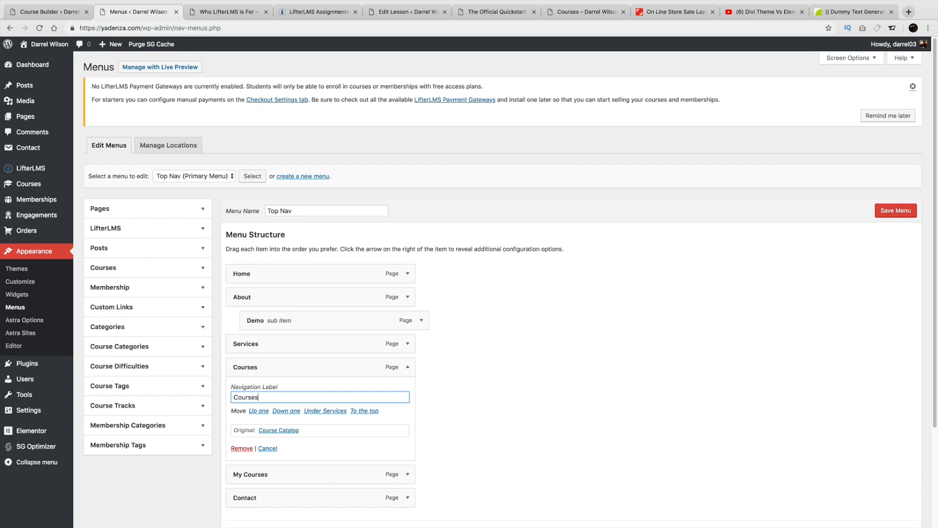
pyautogui.click(483, 396)
pyautogui.click(898, 212)
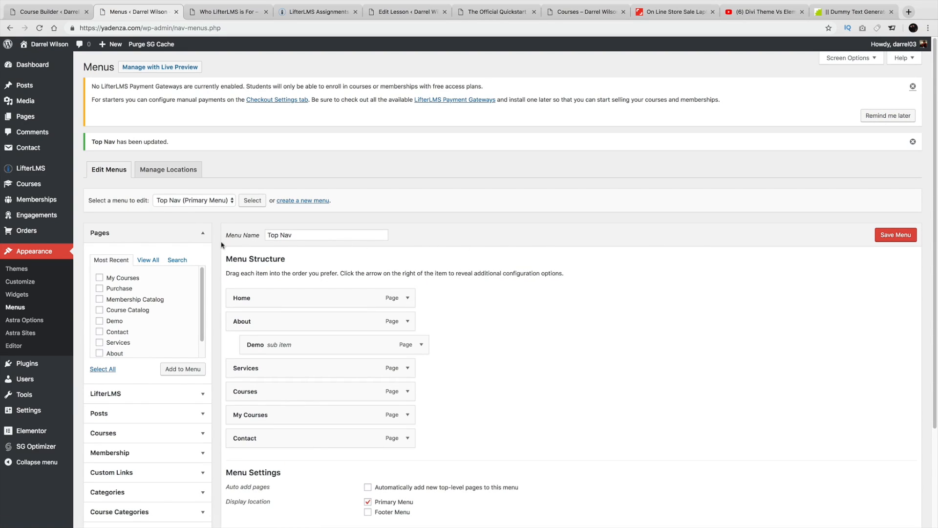
# View the Courses page from the live site's navigation menu and return to the WordPress dashboard
pyautogui.moveTo(39, 45)
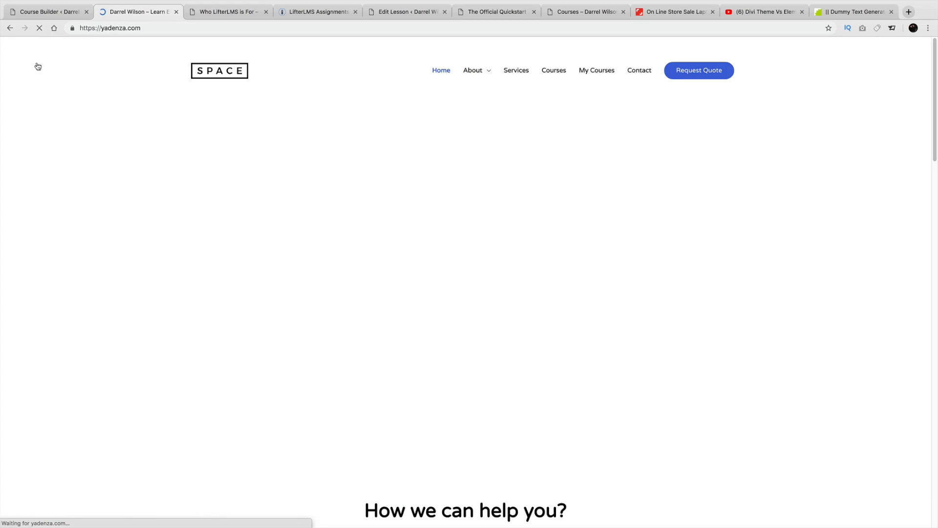
pyautogui.click(557, 71)
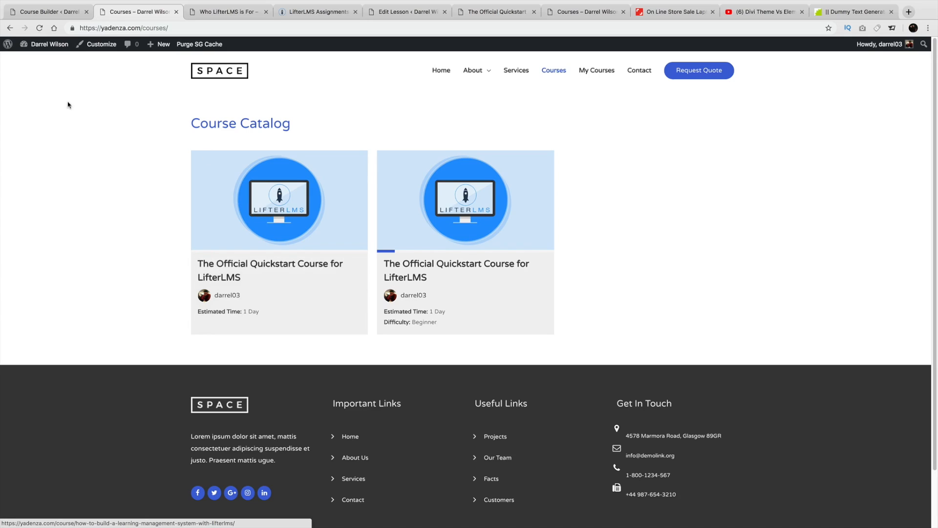
pyautogui.click(56, 59)
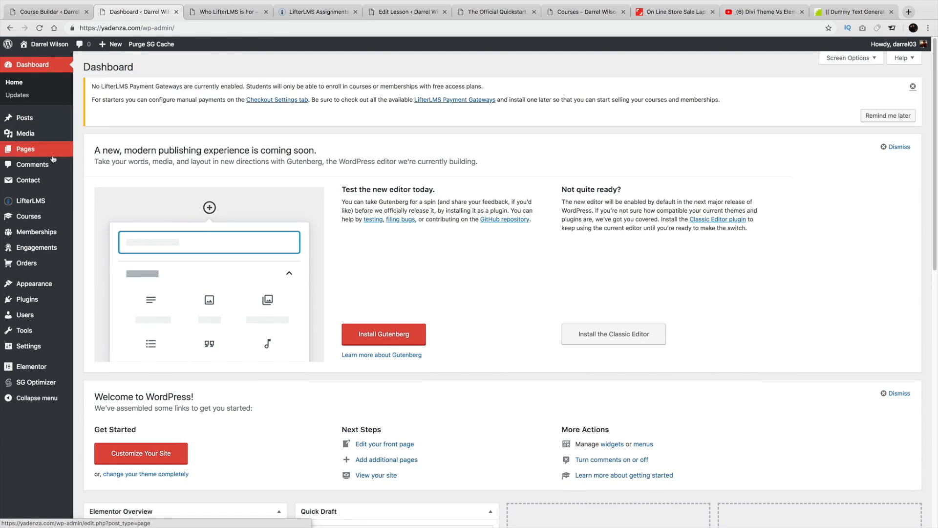
# Rename the most recently published LifterLMS quickstart course to "Demo" and update it
pyautogui.moveTo(30, 216)
pyautogui.click(89, 217)
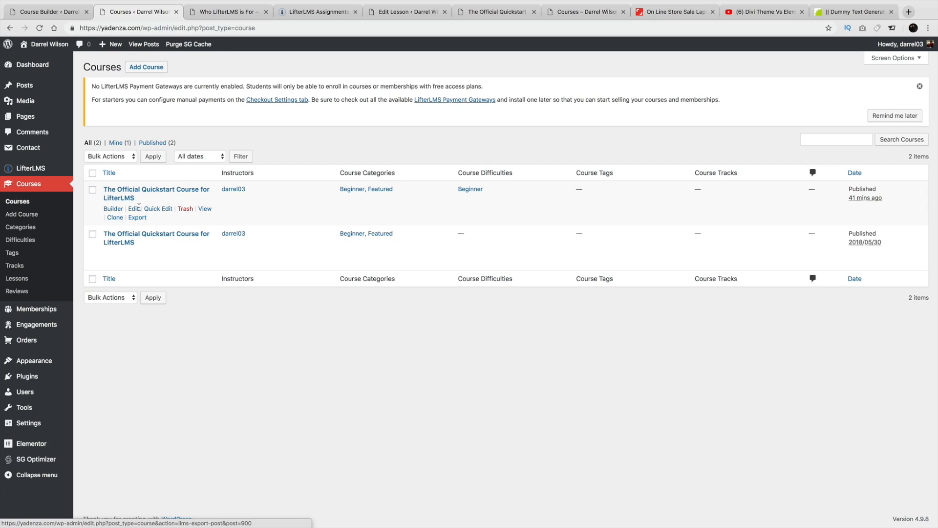
pyautogui.click(138, 208)
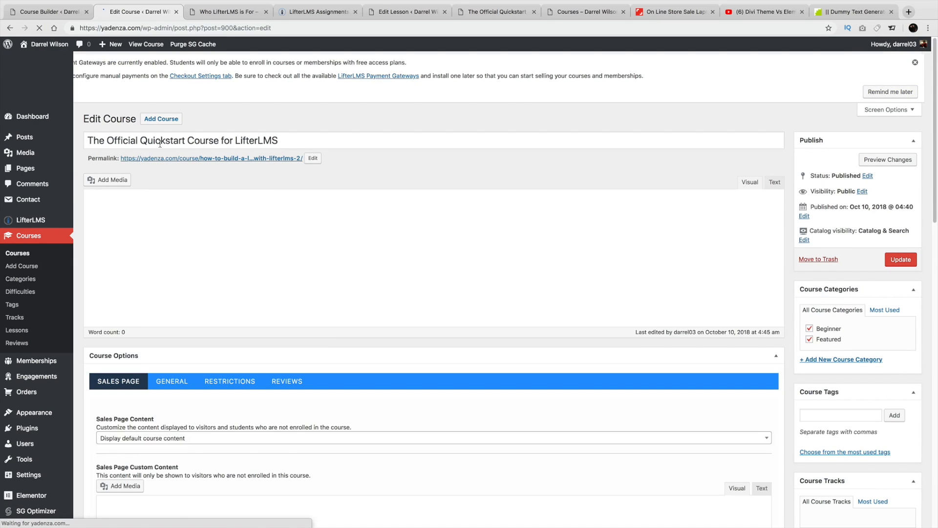
pyautogui.moveTo(282, 144); pyautogui.dragTo(34, 144)
pyautogui.press('BackSpace')
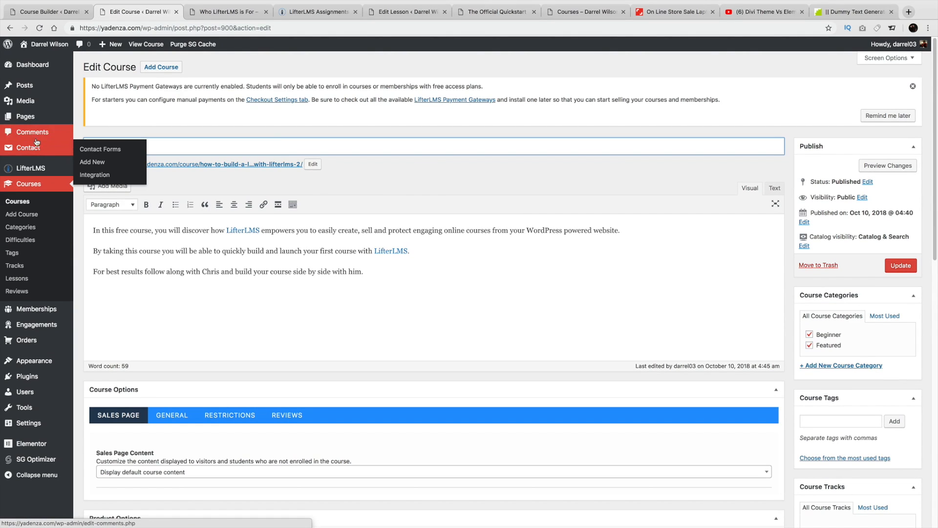
pyautogui.write('Demo')
pyautogui.click(889, 264)
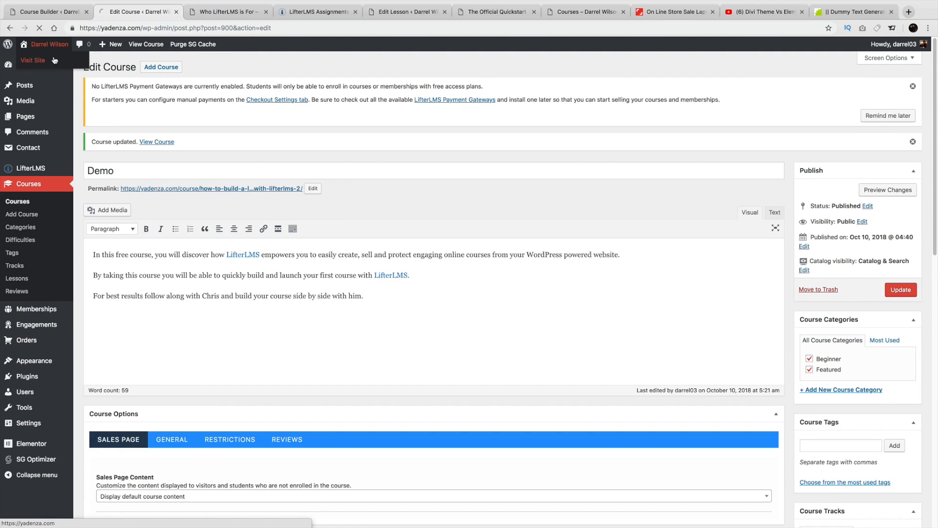
# Open the Demo course from the live site's Courses page, review its details and start the free enrollment
pyautogui.click(55, 60)
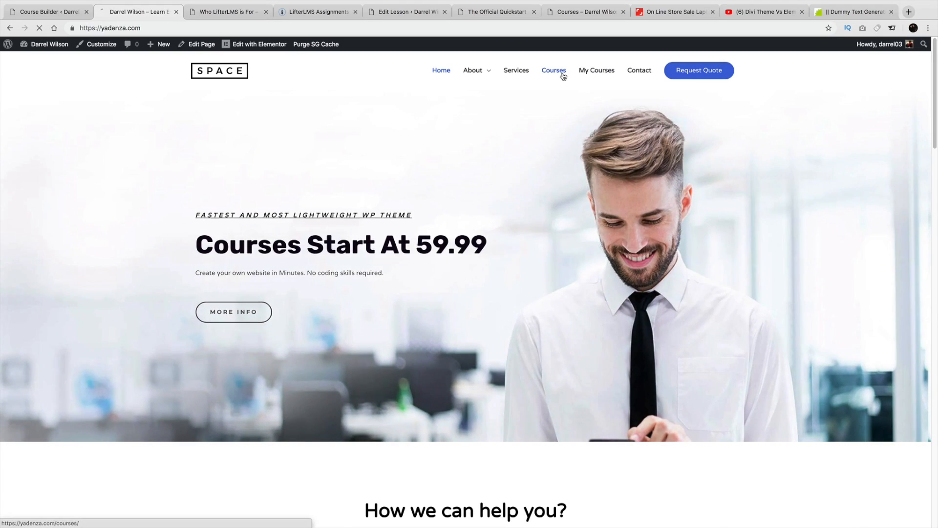
pyautogui.click(564, 76)
pyautogui.click(400, 269)
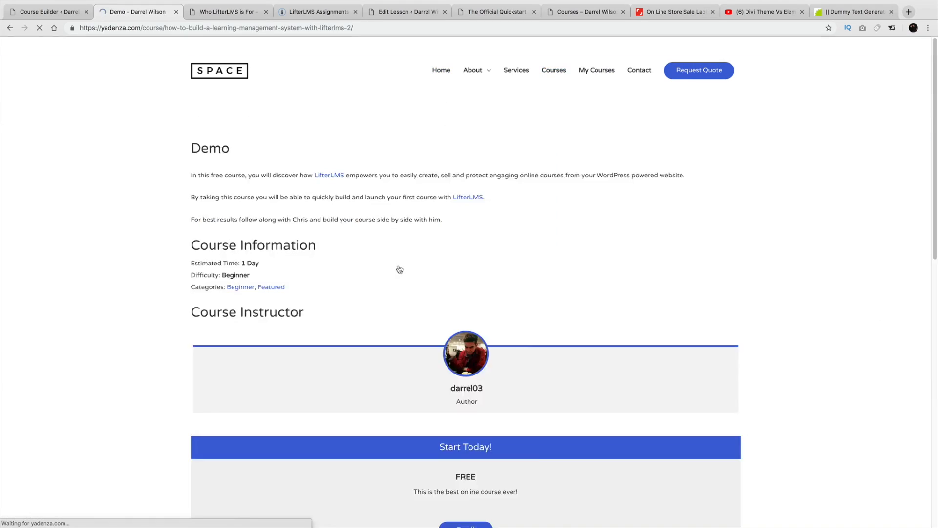
pyautogui.scroll(-6, 299, 264)
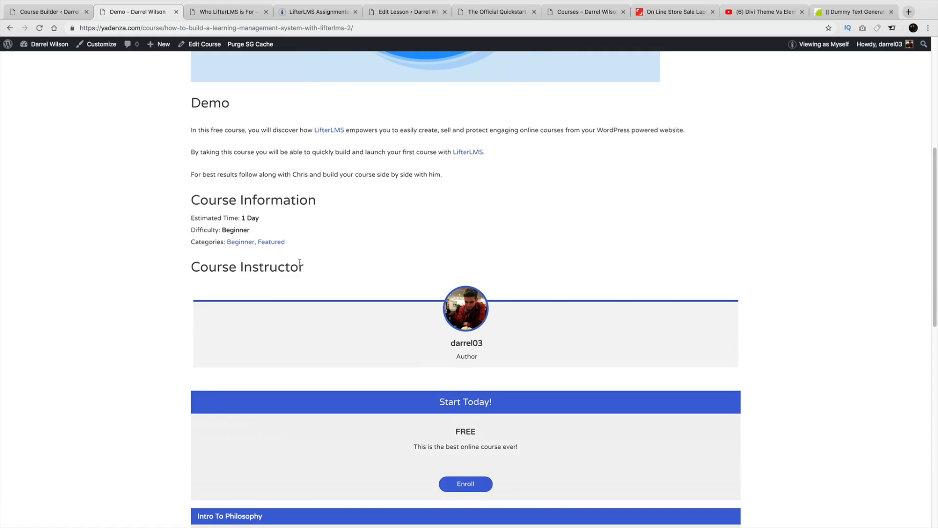
pyautogui.scroll(-3, 300, 262)
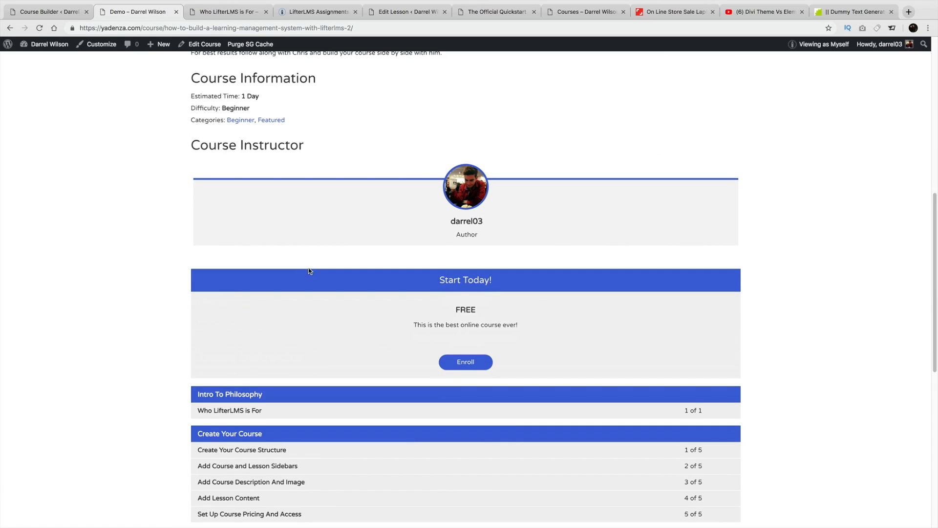
pyautogui.scroll(-1, 309, 271)
pyautogui.click(472, 337)
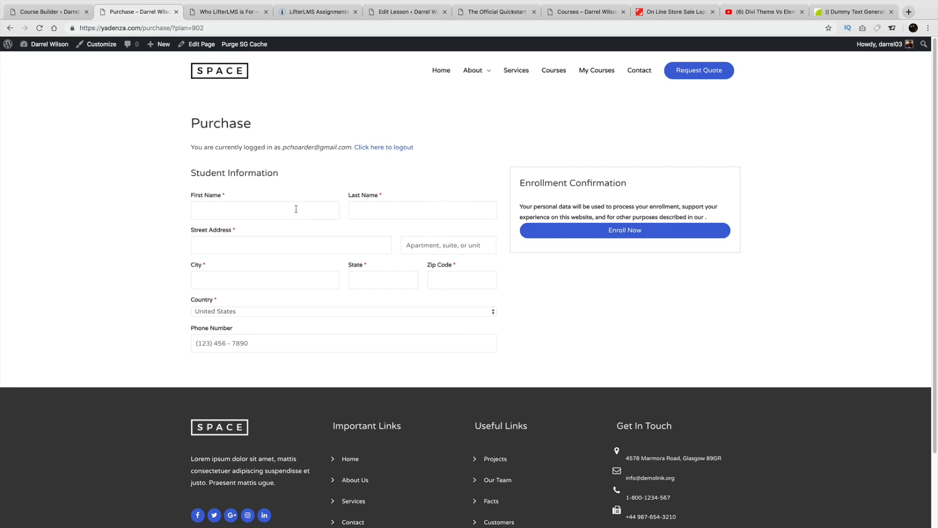
# Fill in the student's first name, last name and street address on the enrollment form
pyautogui.click(564, 226)
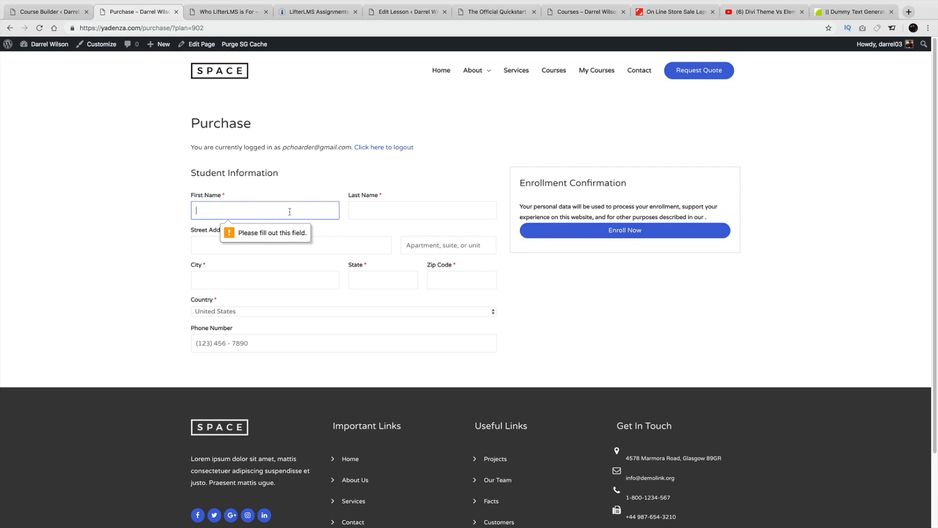
pyautogui.write('darre')
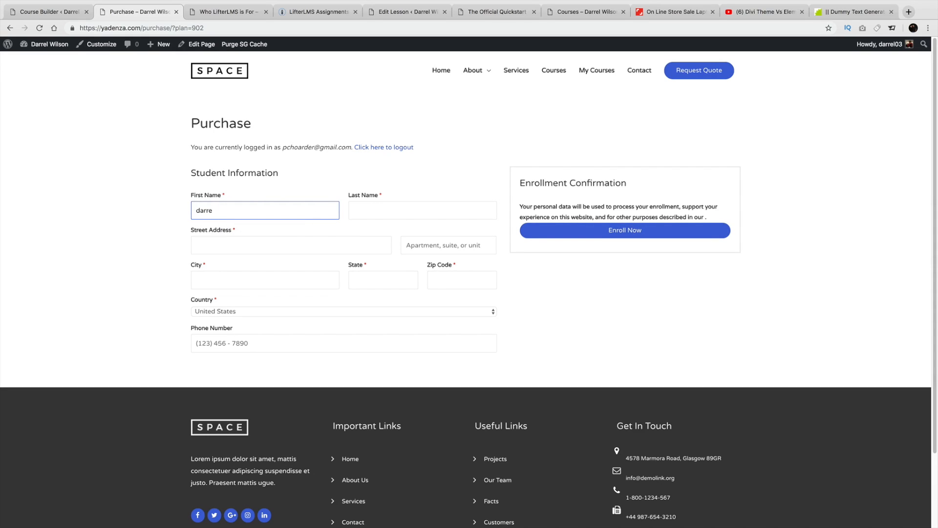
pyautogui.write('l')
pyautogui.press('Tab')
pyautogui.press('Tab')
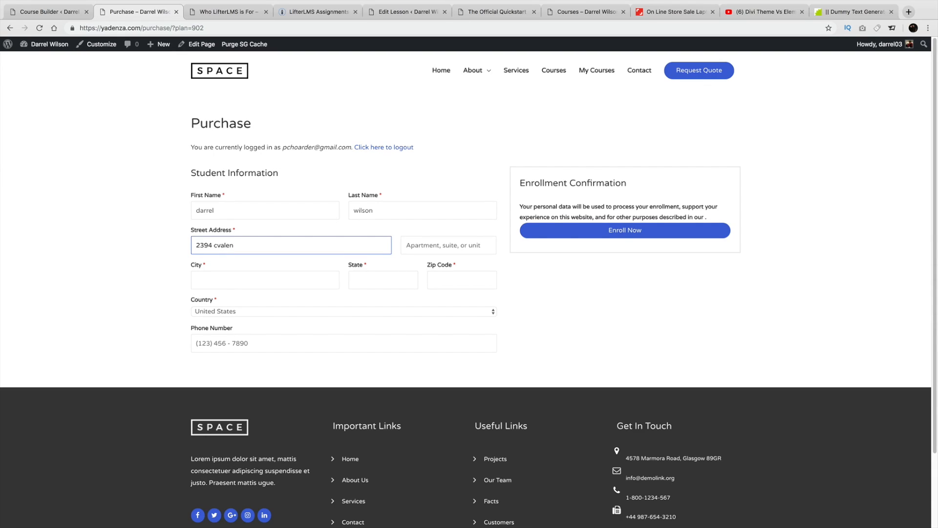
pyautogui.press('Tab')
# Enter the student's city, state and zip code and submit the enrollment
pyautogui.press('Tab')
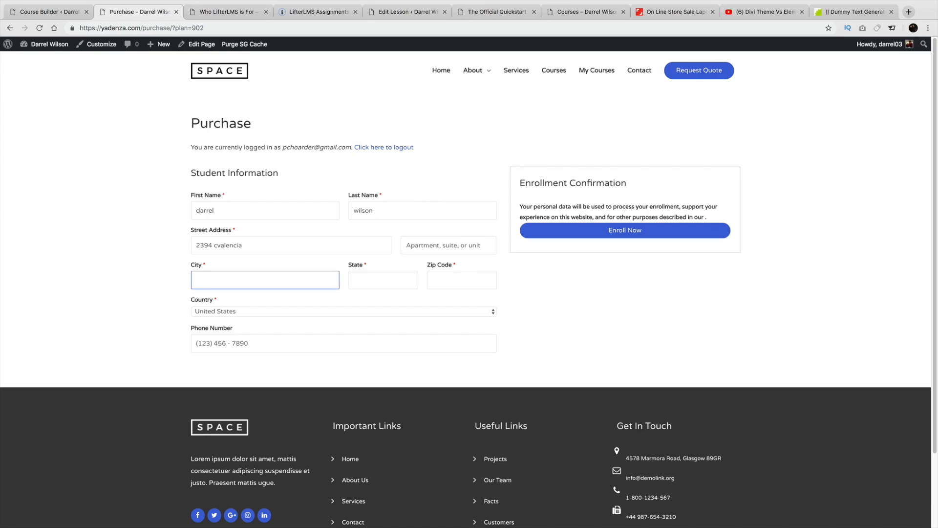
pyautogui.write('vaelncia')
pyautogui.press('Tab')
pyautogui.press('Tab')
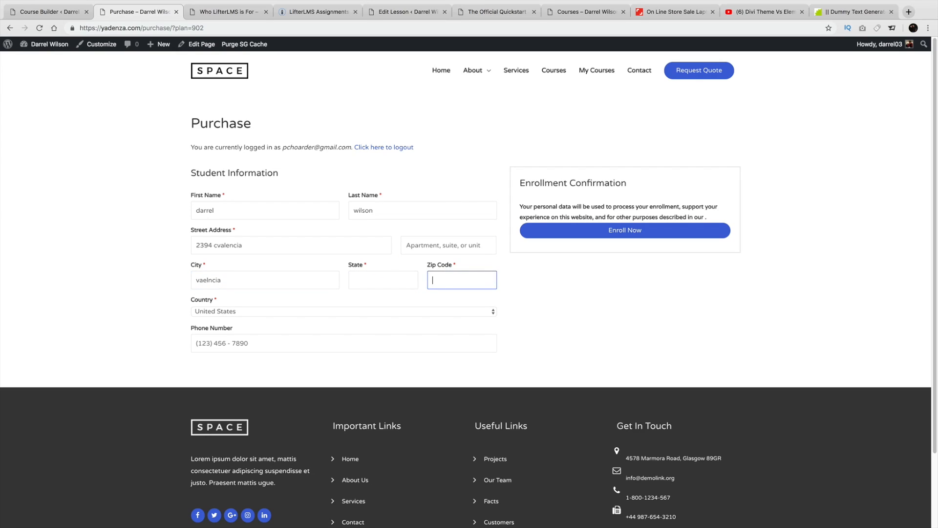
pyautogui.click(383, 278)
pyautogui.write('ca')
pyautogui.click(456, 276)
pyautogui.write('1345')
pyautogui.doubleClick(450, 278)
pyautogui.write('91384')
pyautogui.click(588, 229)
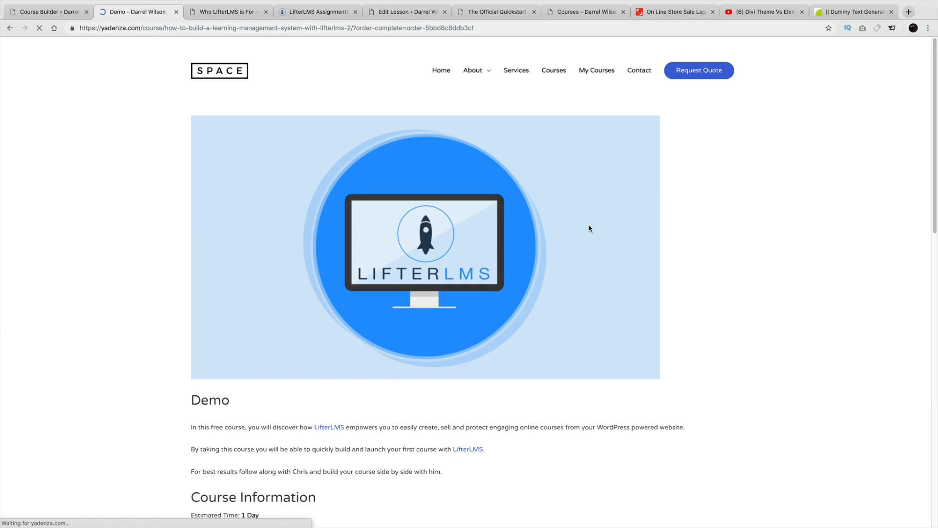
# Open the "Who LifterLMS is For" lesson from the Demo course and view its content down to the quiz link
pyautogui.moveTo(865, 73)
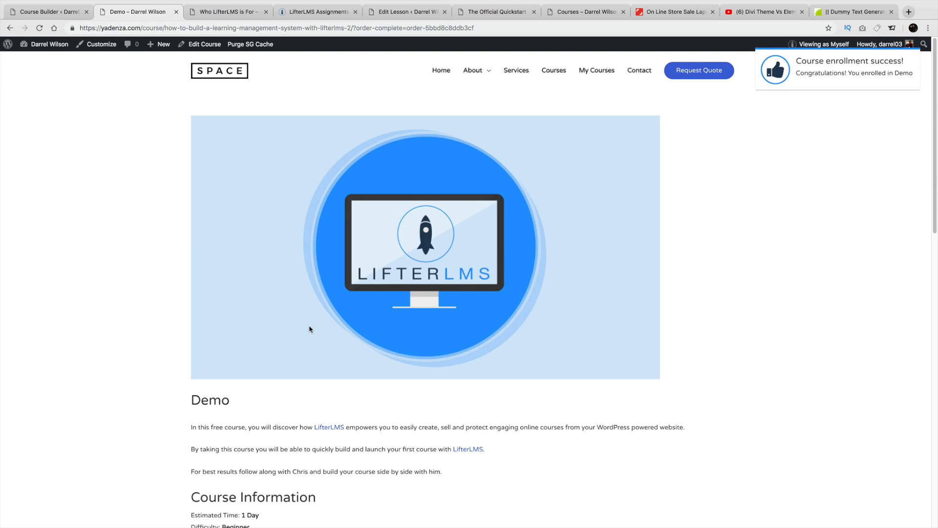
pyautogui.scroll(-5, 310, 328)
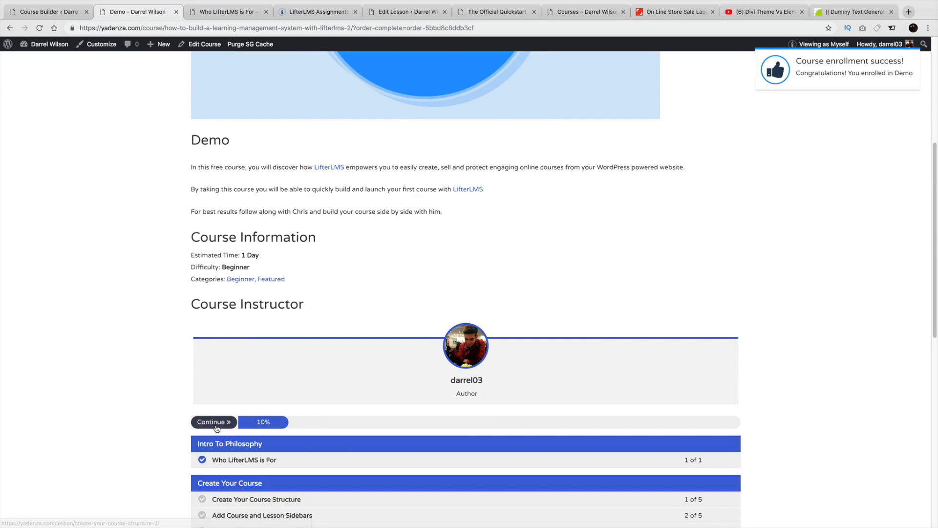
pyautogui.click(205, 463)
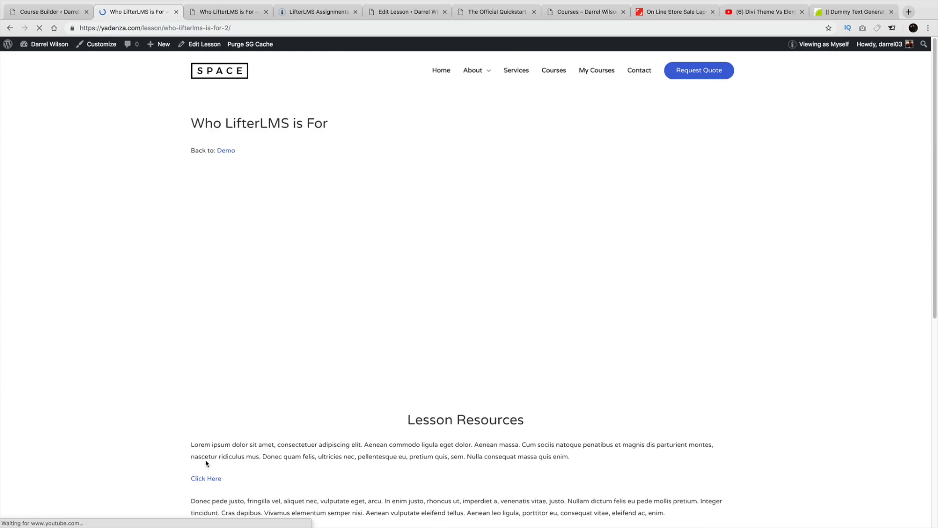
pyautogui.scroll(-3, 281, 348)
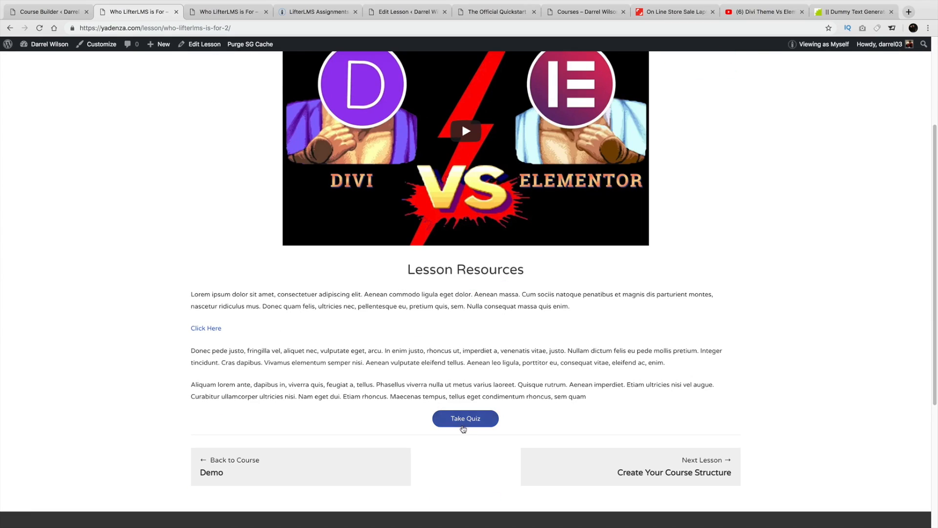
# Open the "Who LifterLMS is For" quiz, review its information and passing grade, and complete it with the first answer option
pyautogui.scroll(3, 475, 421)
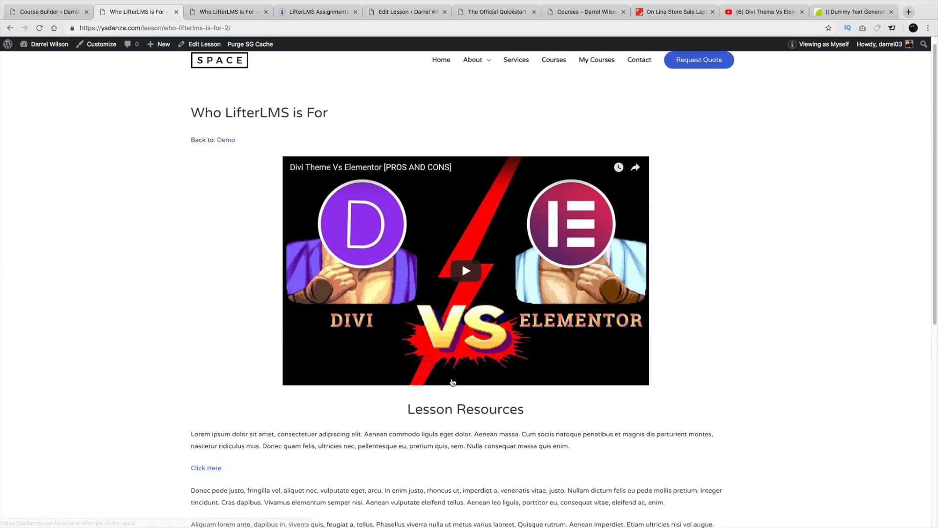
pyautogui.scroll(-5, 451, 390)
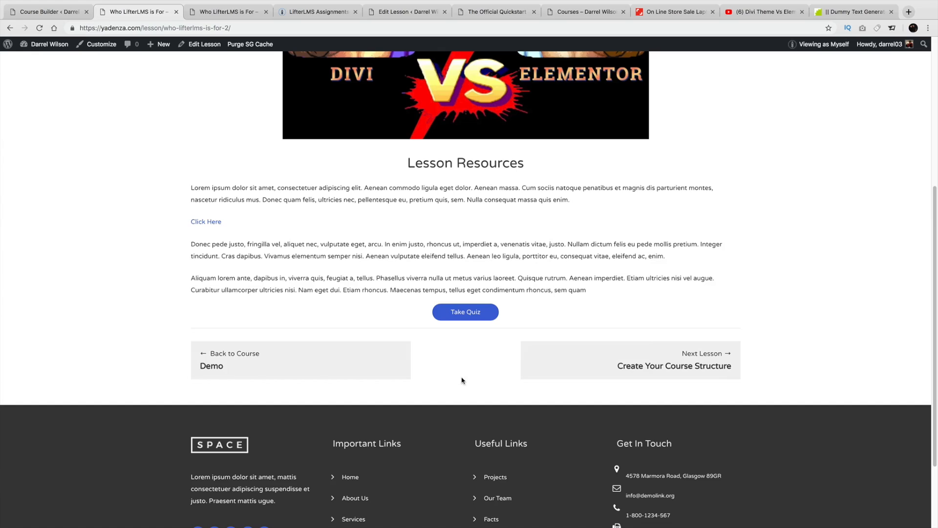
pyautogui.click(462, 313)
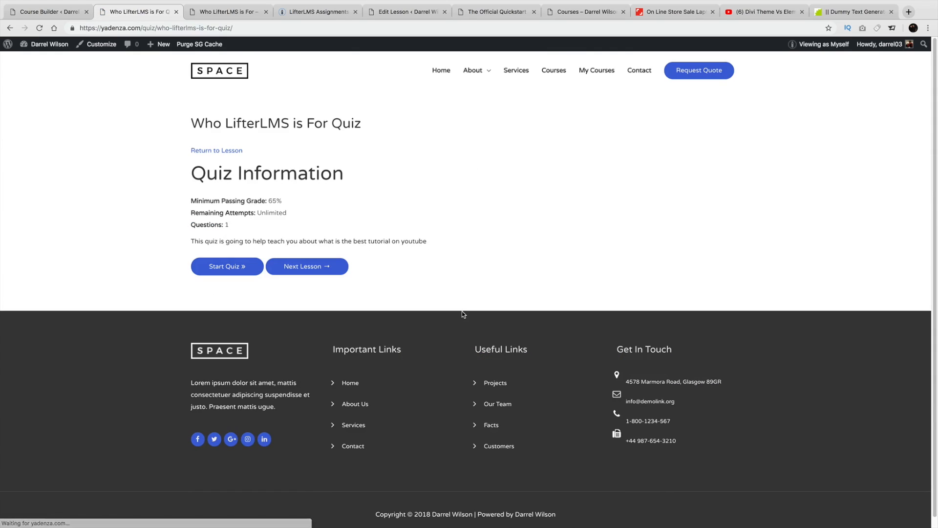
pyautogui.moveTo(192, 176); pyautogui.dragTo(341, 176)
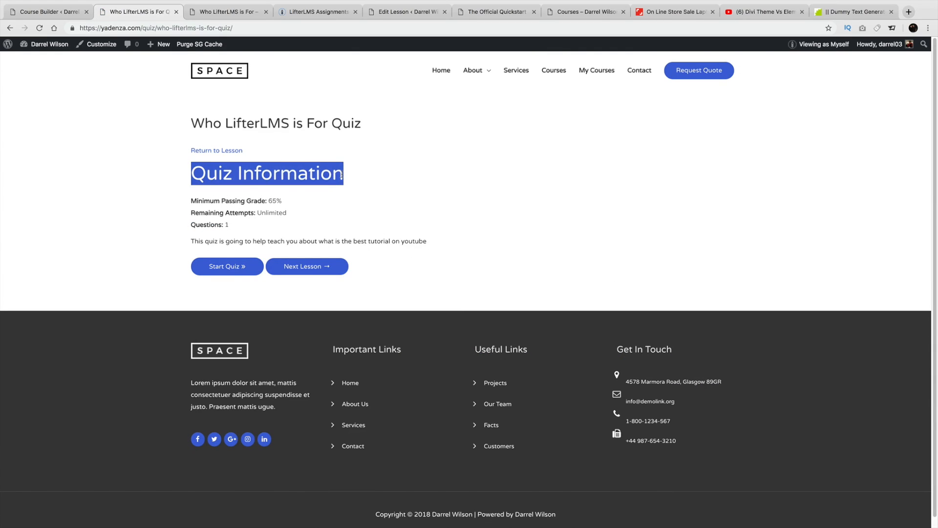
pyautogui.moveTo(202, 200); pyautogui.dragTo(282, 201)
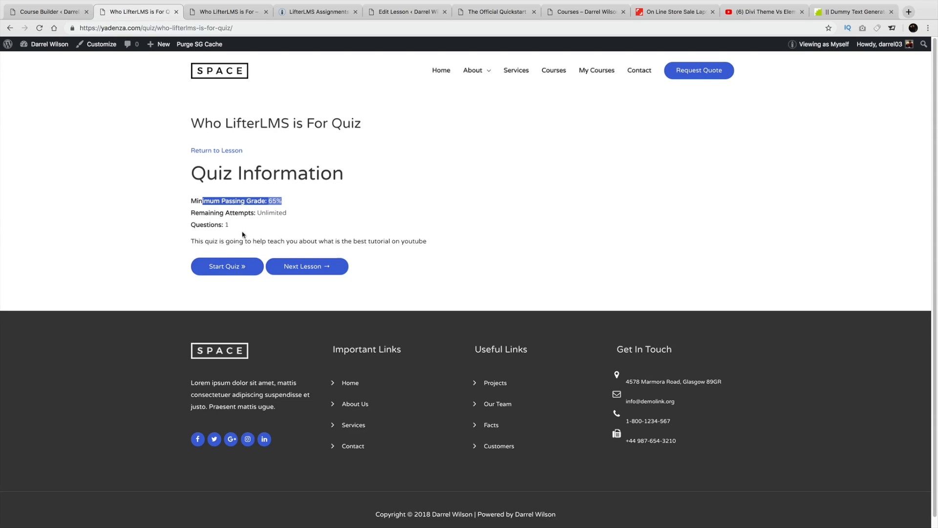
pyautogui.click(225, 268)
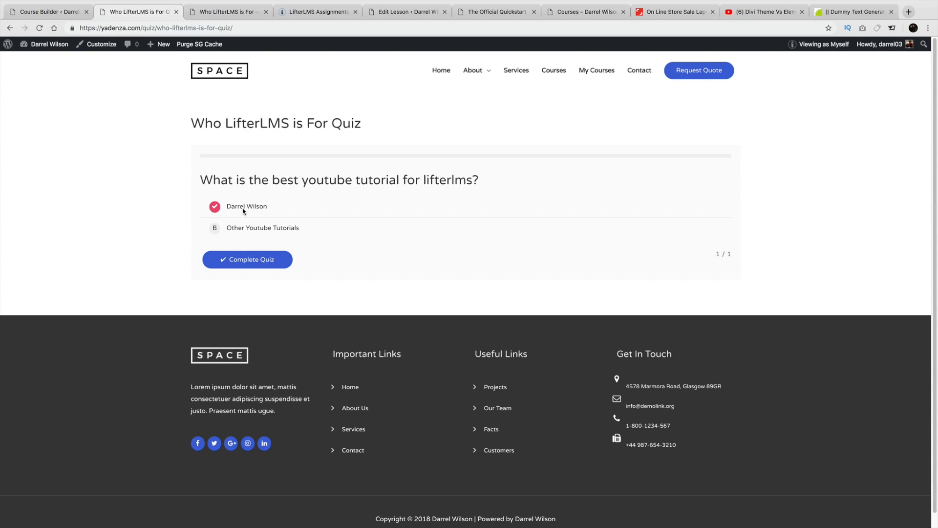
pyautogui.click(251, 259)
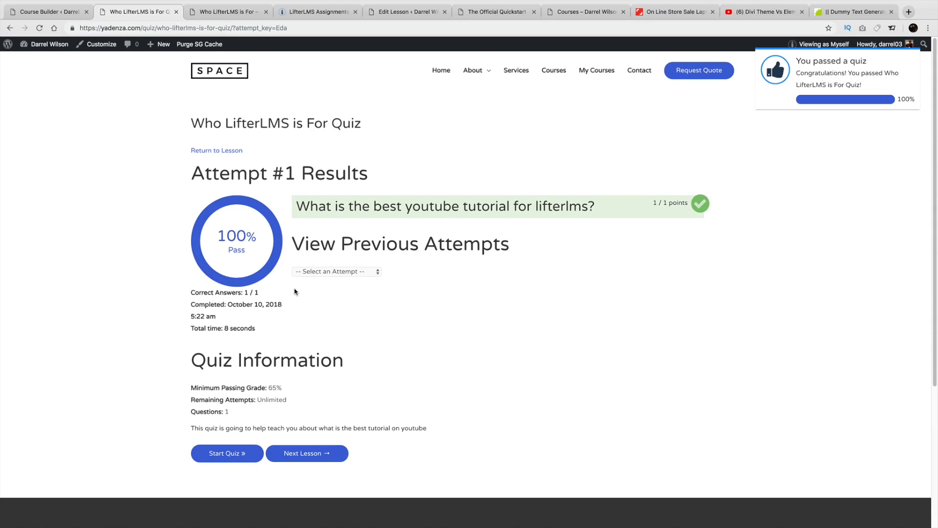
# Go to the next lesson and mark Create Your Course Structure, Add Course and Lesson Sidebars, and Add Course Description And Image complete
pyautogui.click(304, 461)
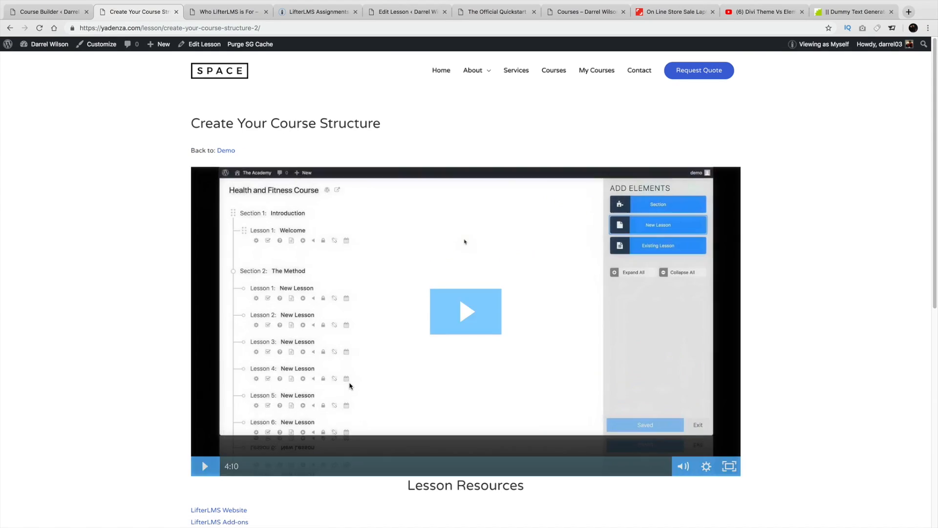
pyautogui.scroll(-1, 350, 386)
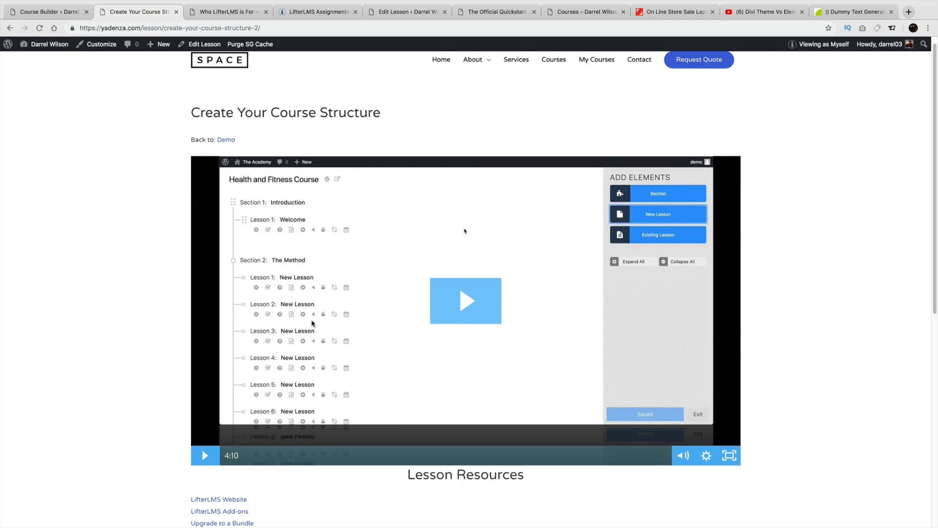
pyautogui.scroll(-4, 313, 323)
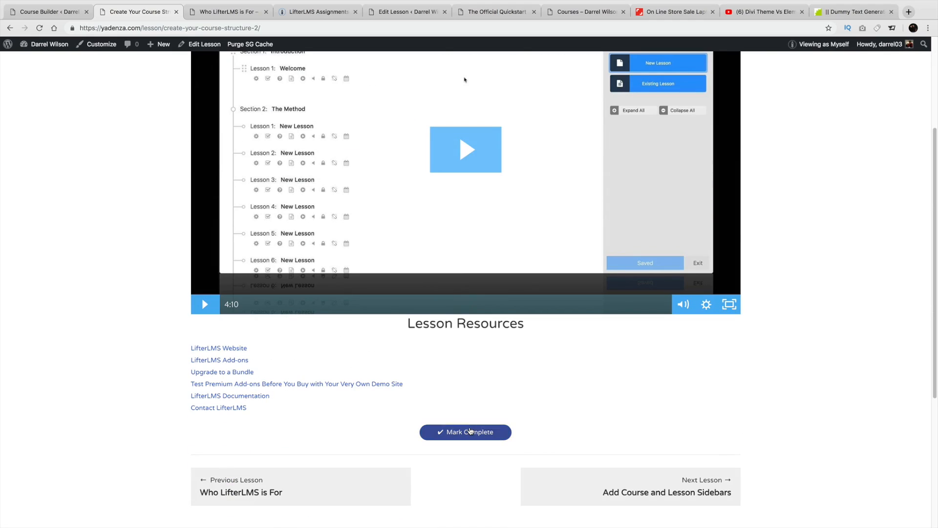
pyautogui.click(470, 430)
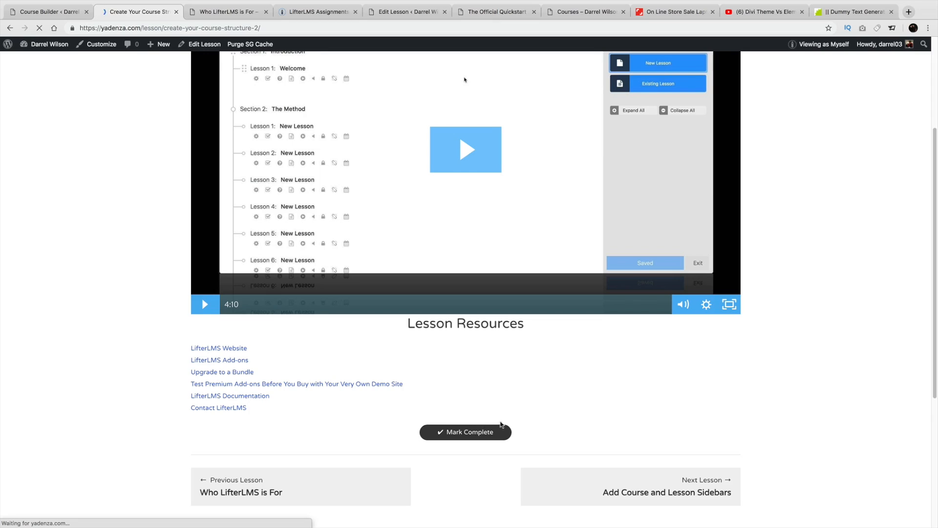
pyautogui.scroll(-4, 575, 371)
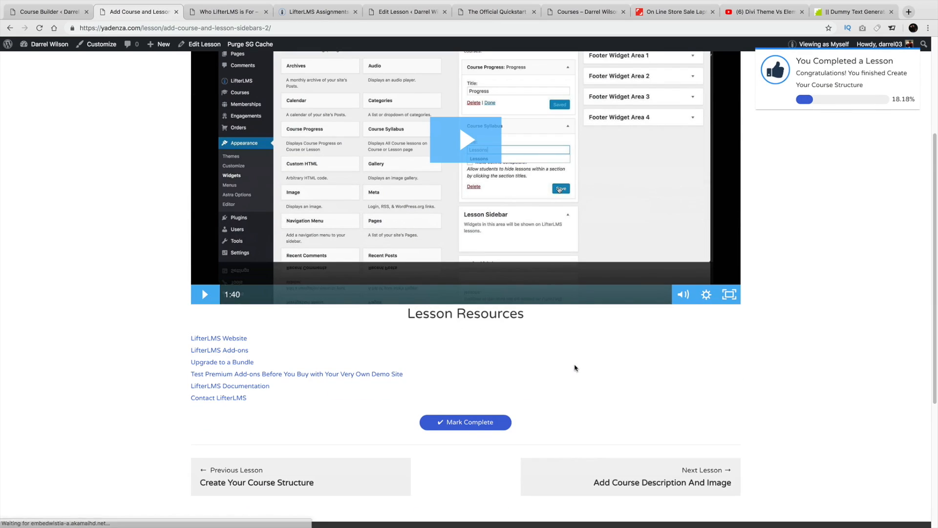
pyautogui.click(493, 423)
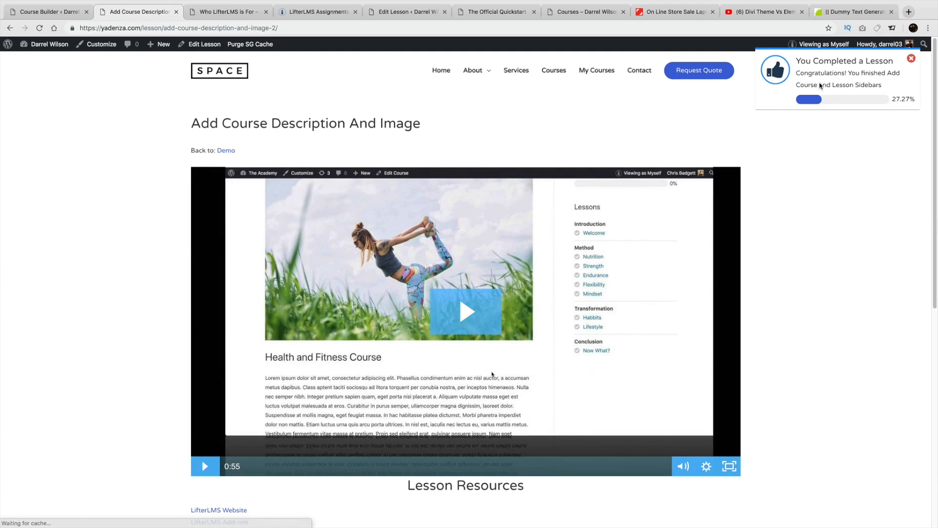
pyautogui.scroll(-5, 571, 301)
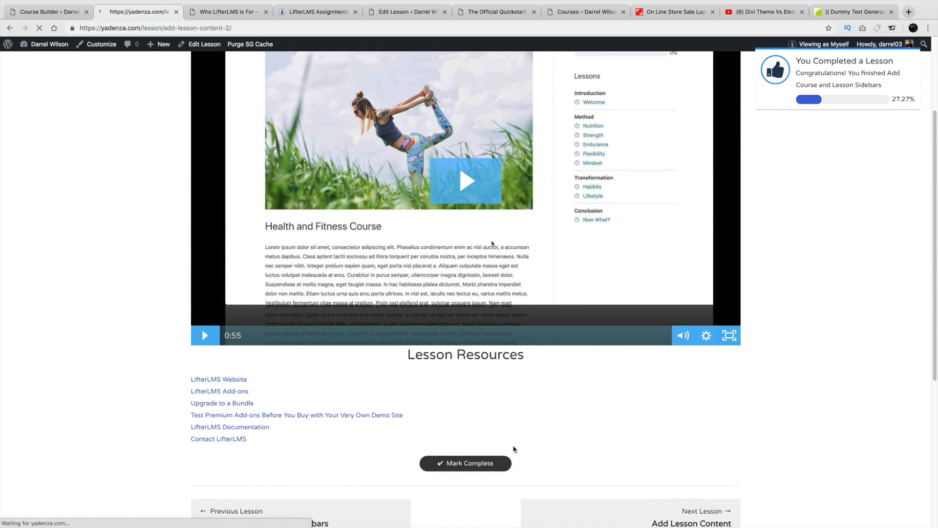
# Open the Add Lesson Content lesson for editing and examine its video, resource links and lesson settings
pyautogui.scroll(-2, 512, 442)
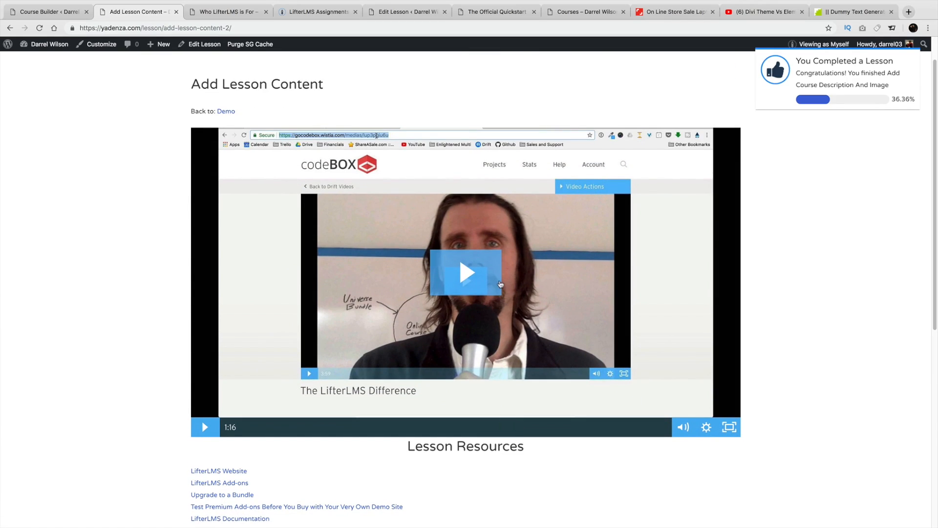
pyautogui.click(207, 43)
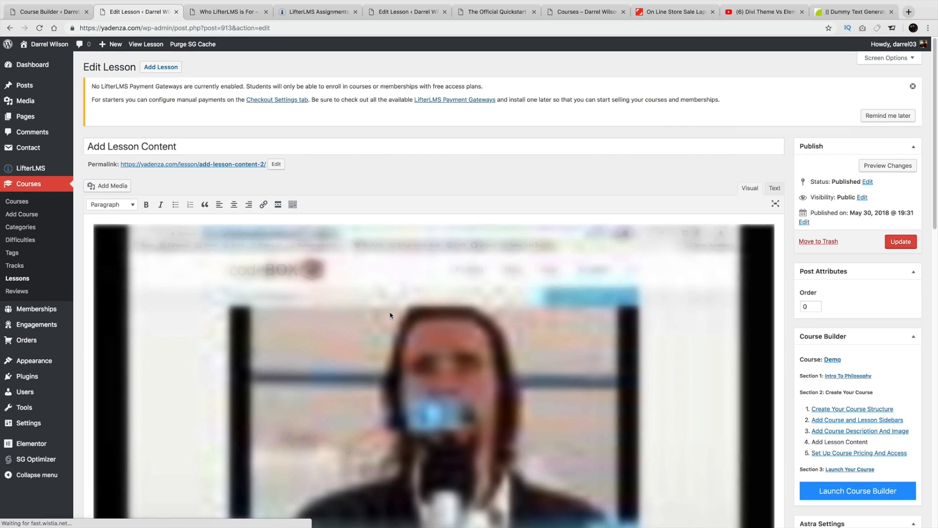
pyautogui.scroll(-5, 390, 312)
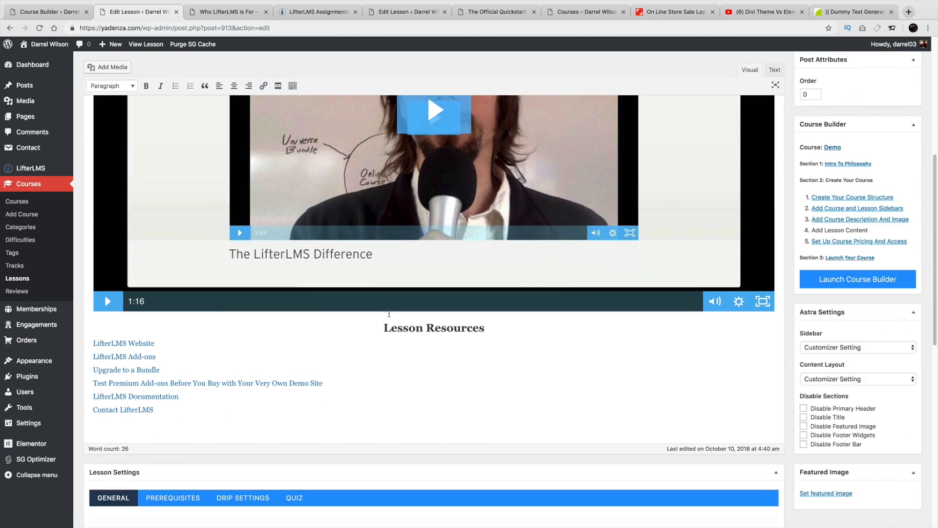
pyautogui.scroll(-1, 172, 347)
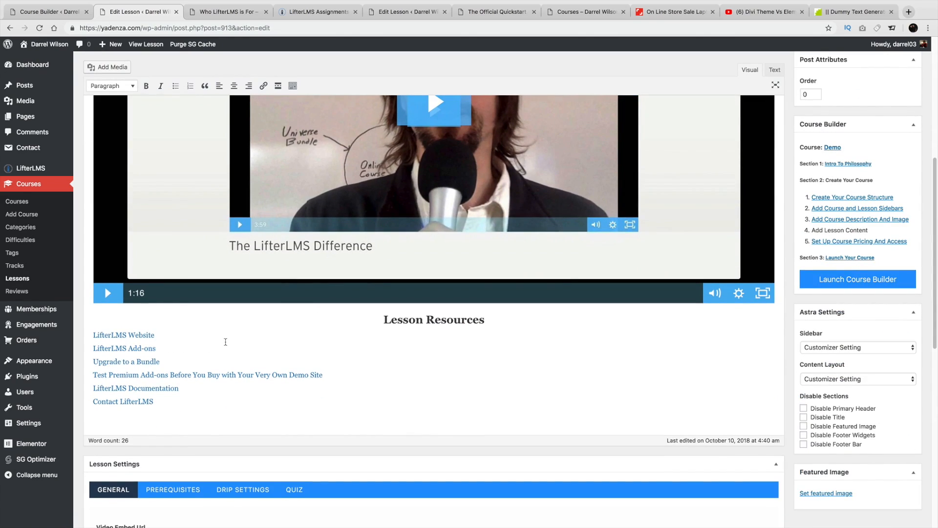
pyautogui.scroll(-1, 230, 349)
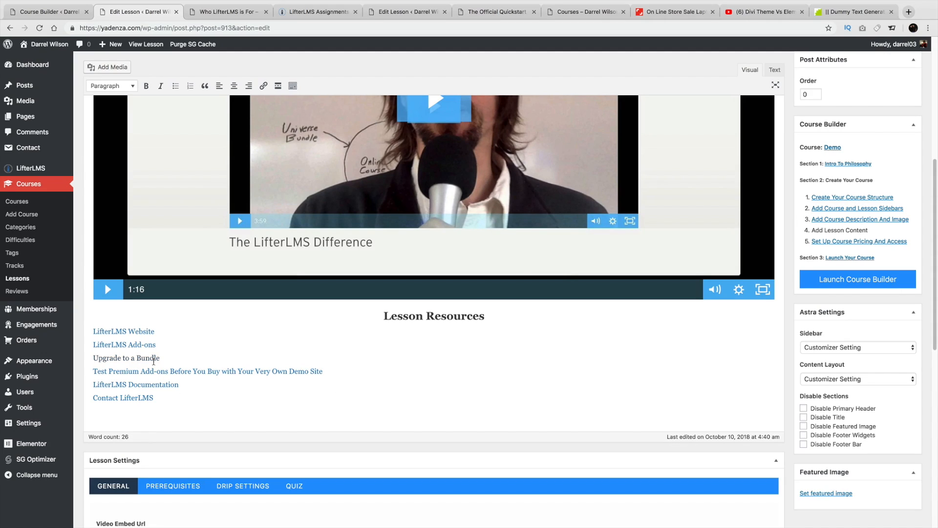
pyautogui.scroll(-5, 154, 362)
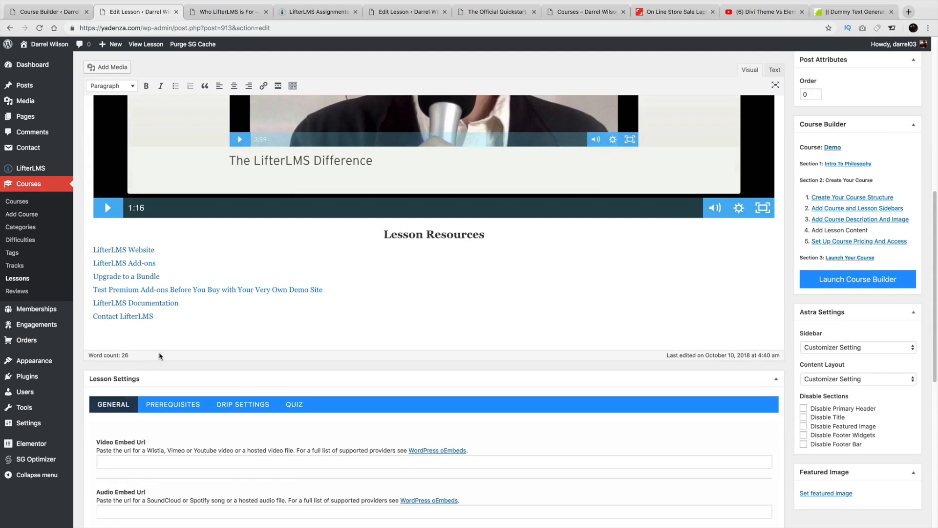
pyautogui.scroll(8, 242, 261)
pyautogui.scroll(10, 252, 295)
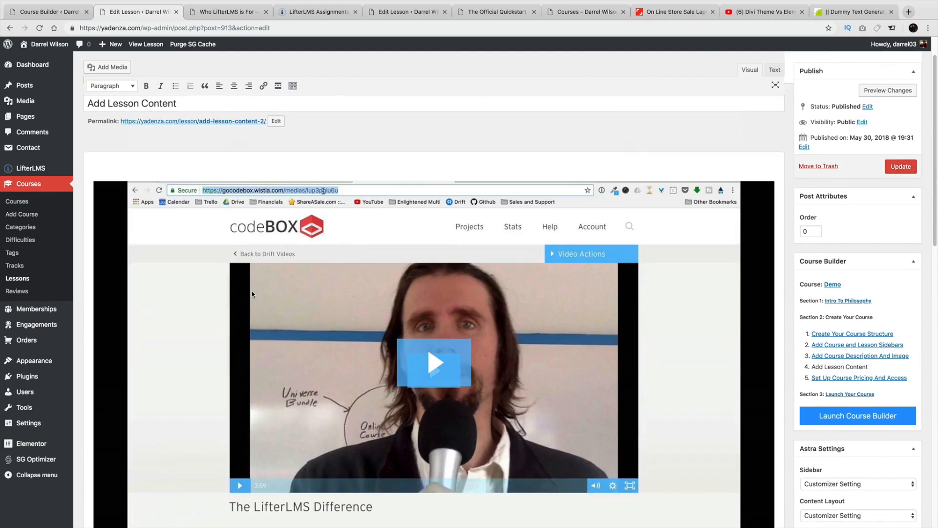
# Return to the live Add Lesson Content lesson and mark it complete
pyautogui.click(147, 45)
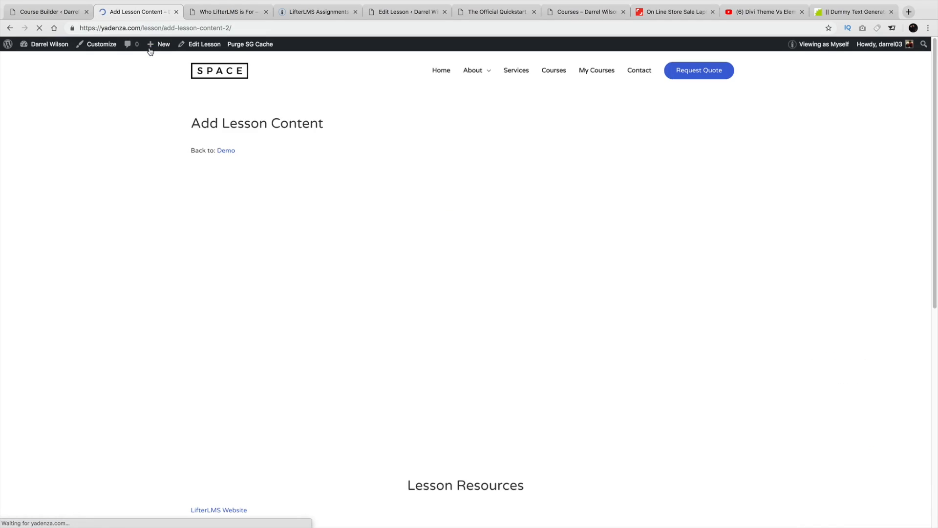
pyautogui.scroll(-3, 587, 420)
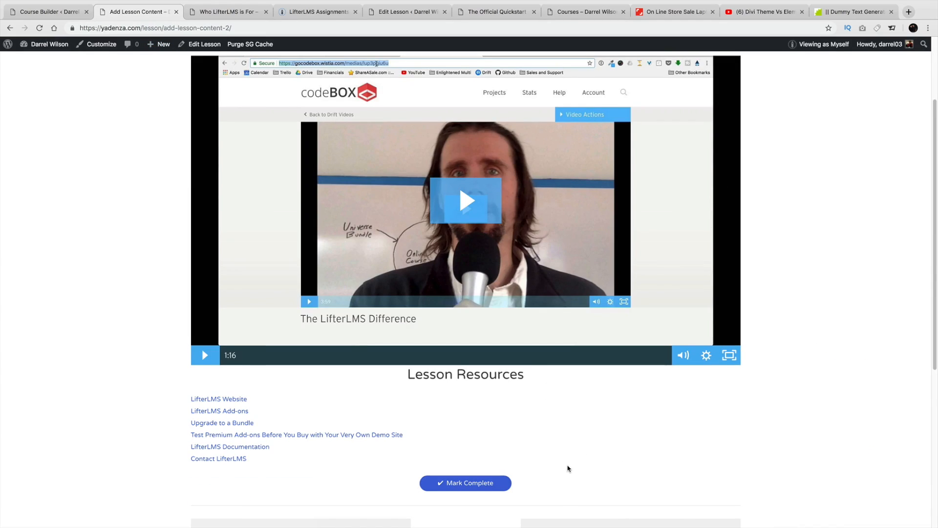
pyautogui.scroll(-1, 566, 466)
pyautogui.click(482, 460)
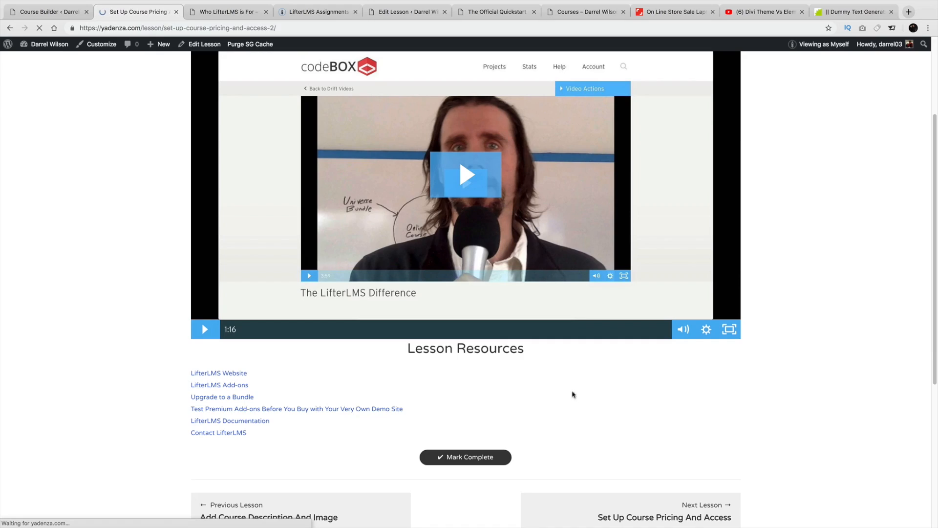
# Skip the quiz in the Set Up Course Pricing And Access lesson and go on to Start Course Marketing
pyautogui.scroll(-5, 543, 382)
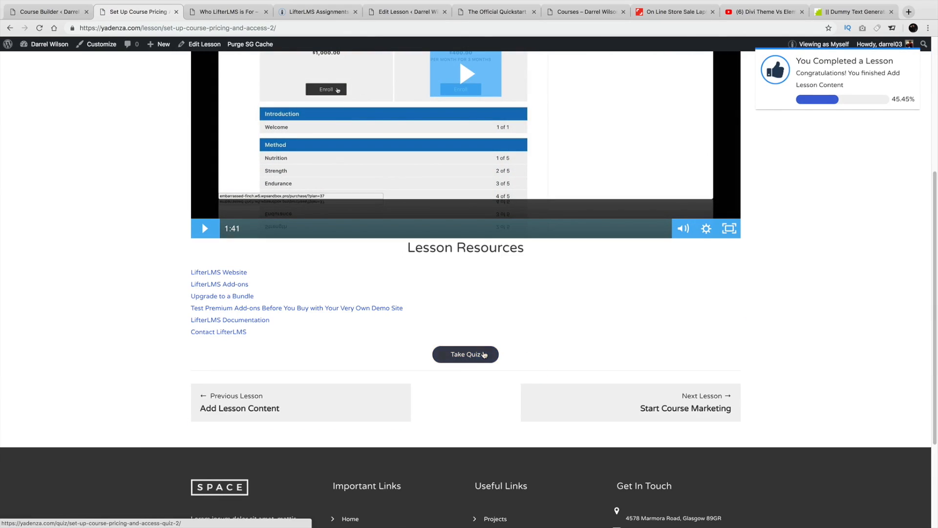
pyautogui.moveTo(484, 354); pyautogui.dragTo(549, 353)
pyautogui.click(663, 410)
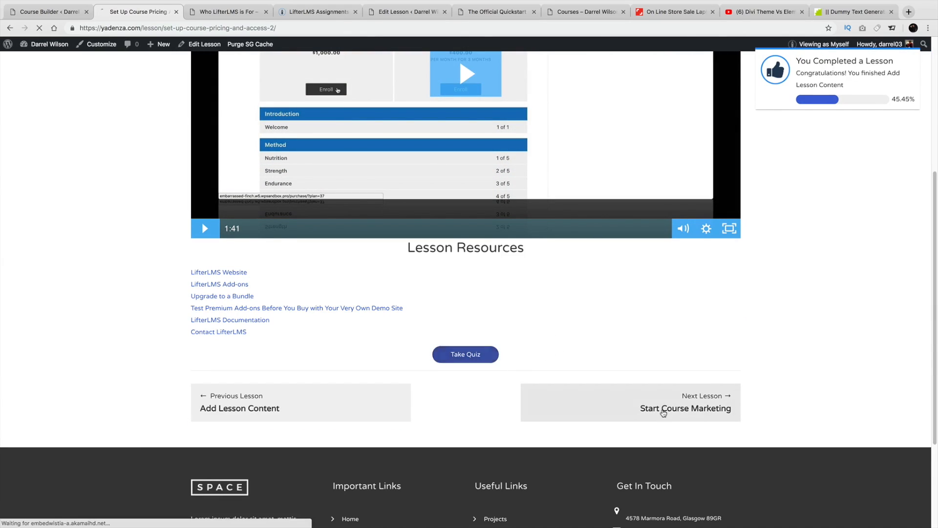
# Mark the Start Course Marketing and Admire Your Course lessons complete
pyautogui.scroll(-5, 536, 405)
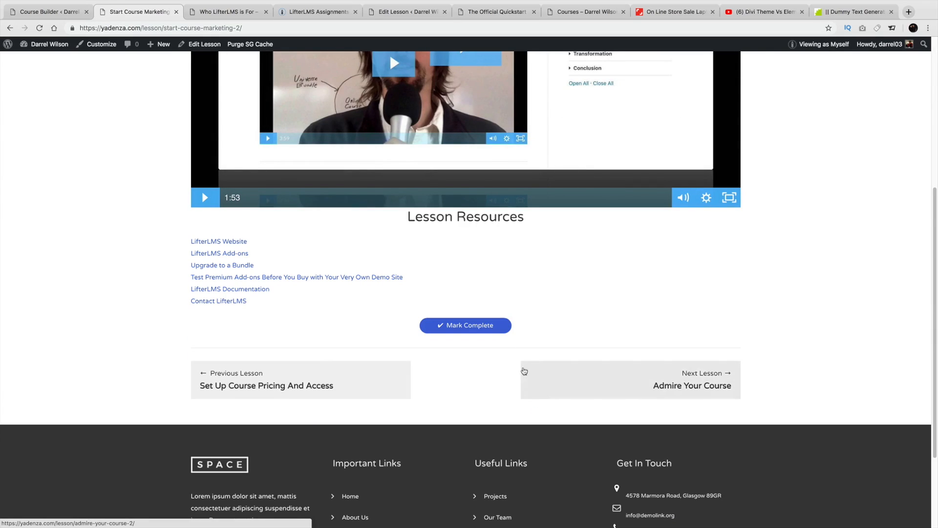
pyautogui.click(491, 328)
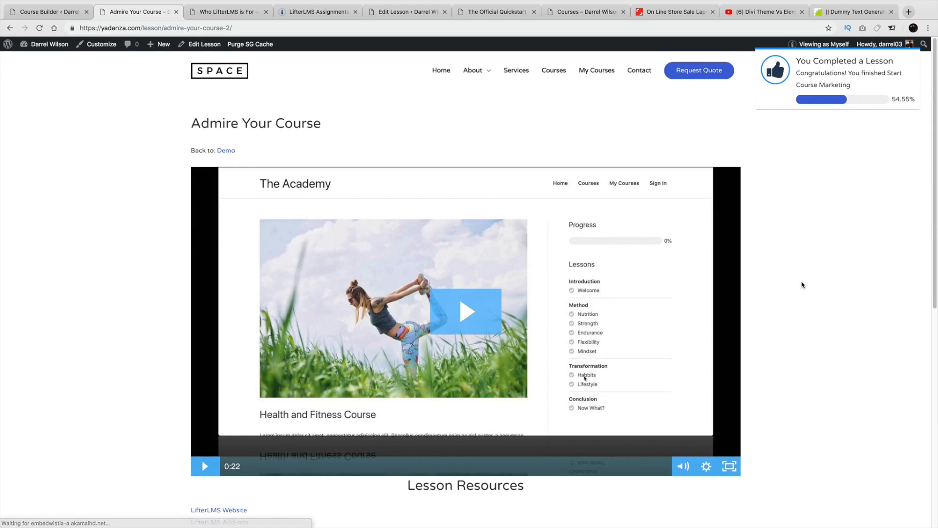
pyautogui.scroll(-7, 802, 285)
pyautogui.click(506, 261)
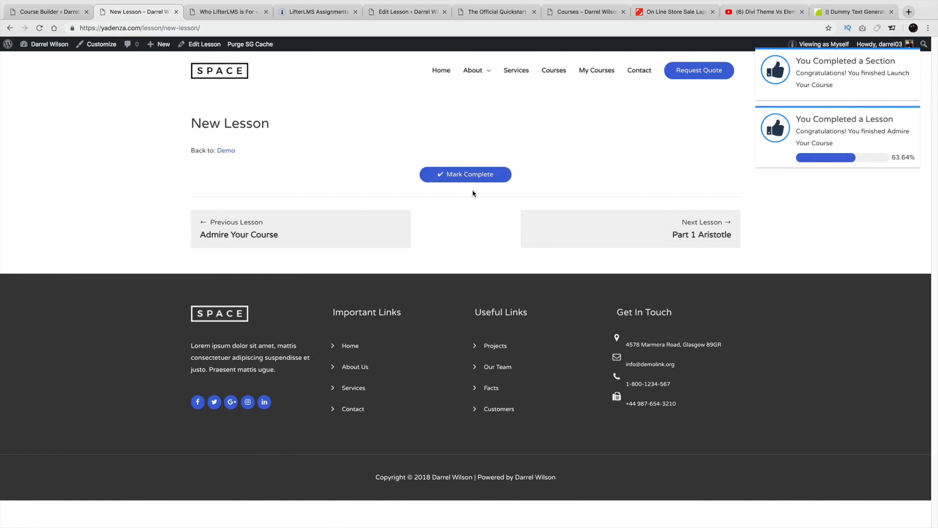
# Mark both New Lesson pages and Part 1 Aristotle complete, and return to the Demo course page's progress bar and lesson list
pyautogui.click(472, 179)
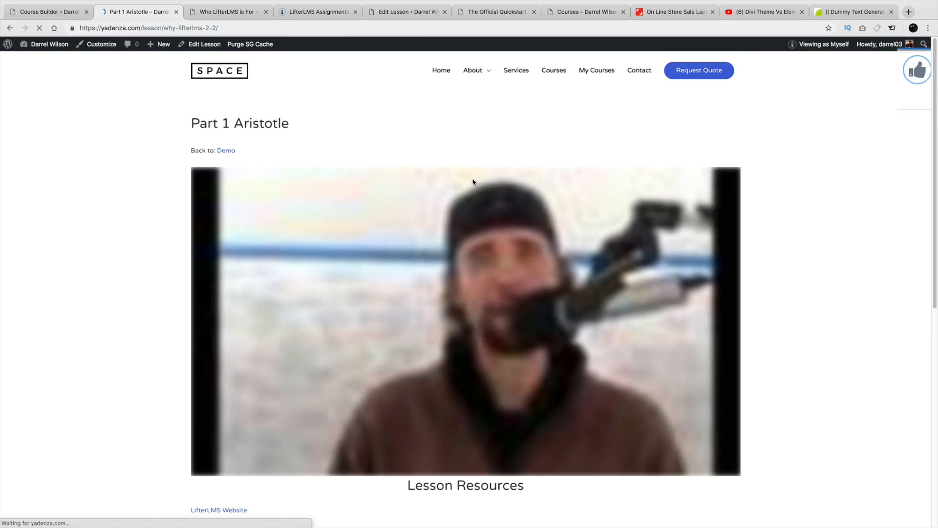
pyautogui.scroll(-3, 497, 278)
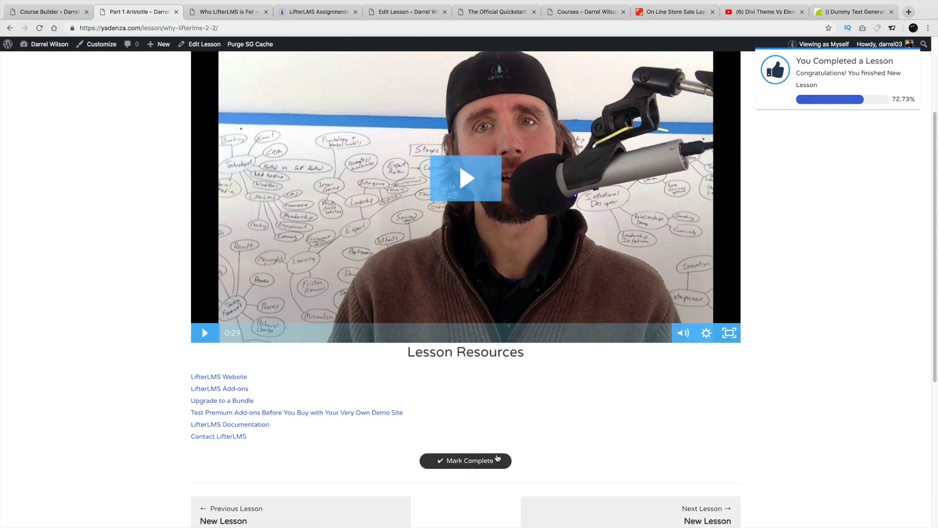
pyautogui.click(498, 459)
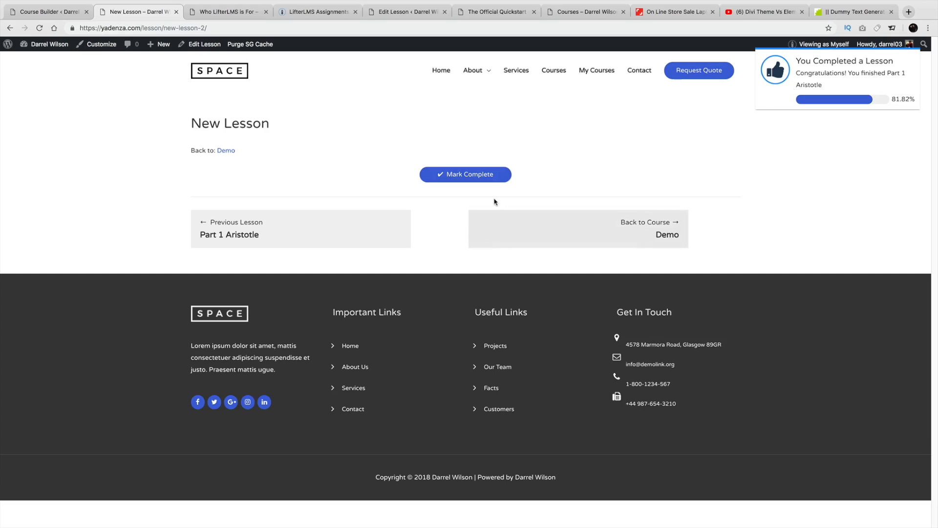
pyautogui.click(490, 179)
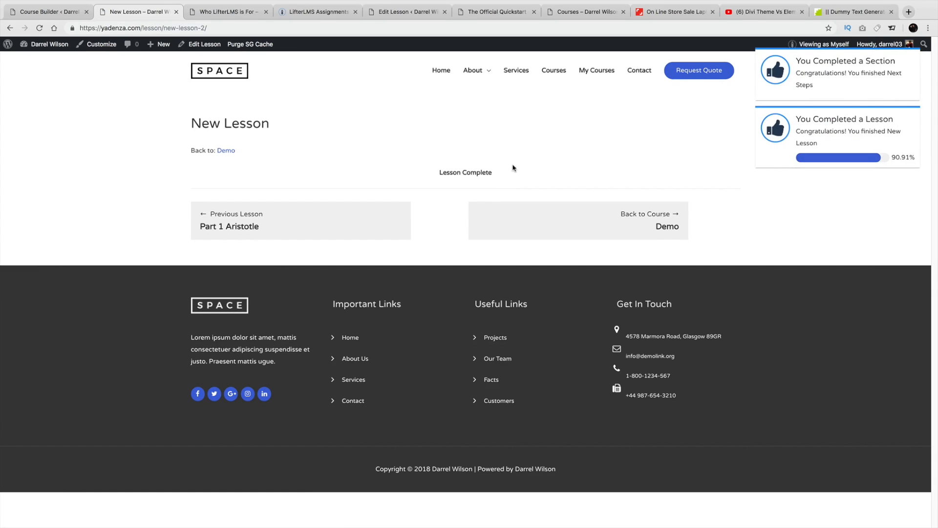
pyautogui.click(655, 225)
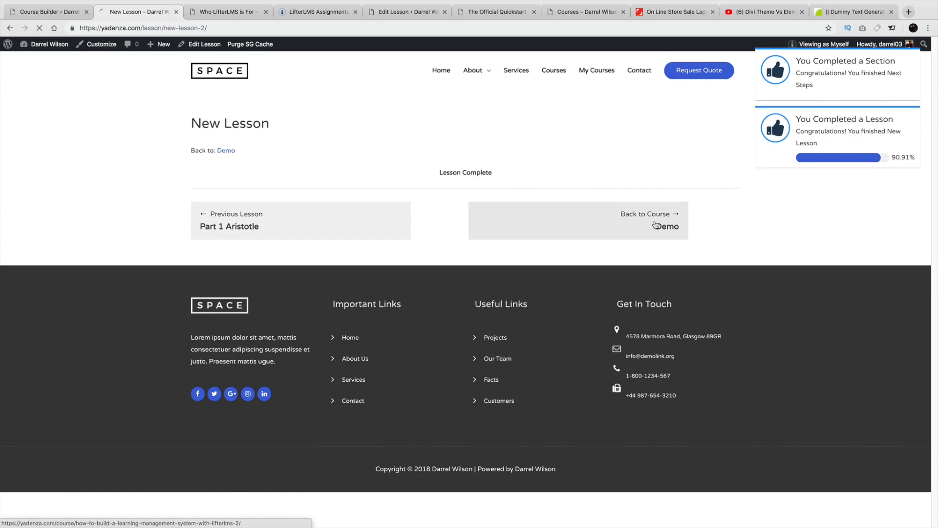
pyautogui.scroll(-8, 512, 332)
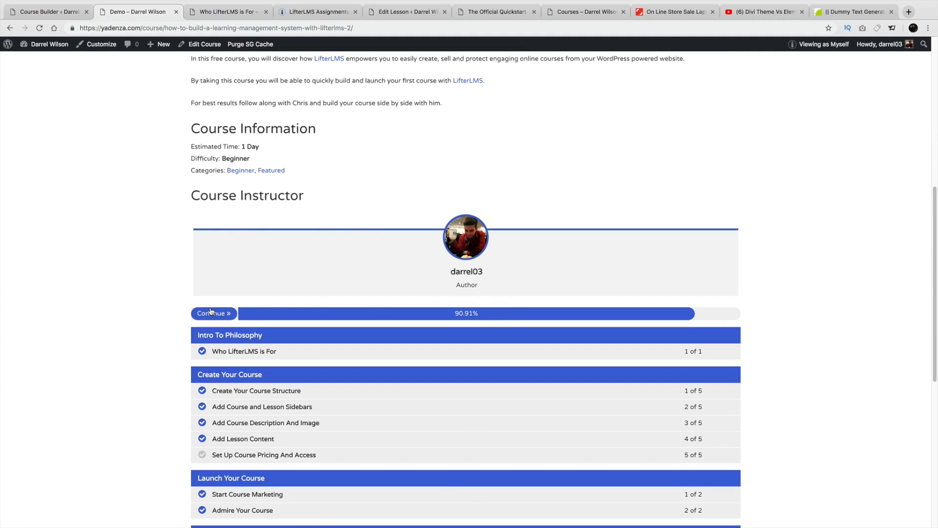
# Continue the Demo course at the Set Up Course Pricing And Access lesson and skip ahead to Start Course Marketing to check its completion
pyautogui.click(210, 313)
pyautogui.scroll(-3, 388, 309)
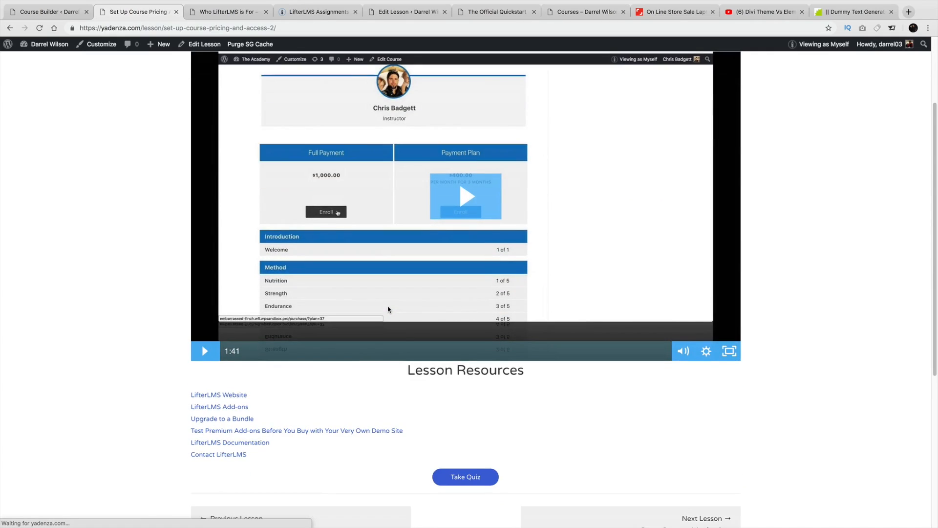
pyautogui.scroll(-4, 388, 308)
pyautogui.click(665, 410)
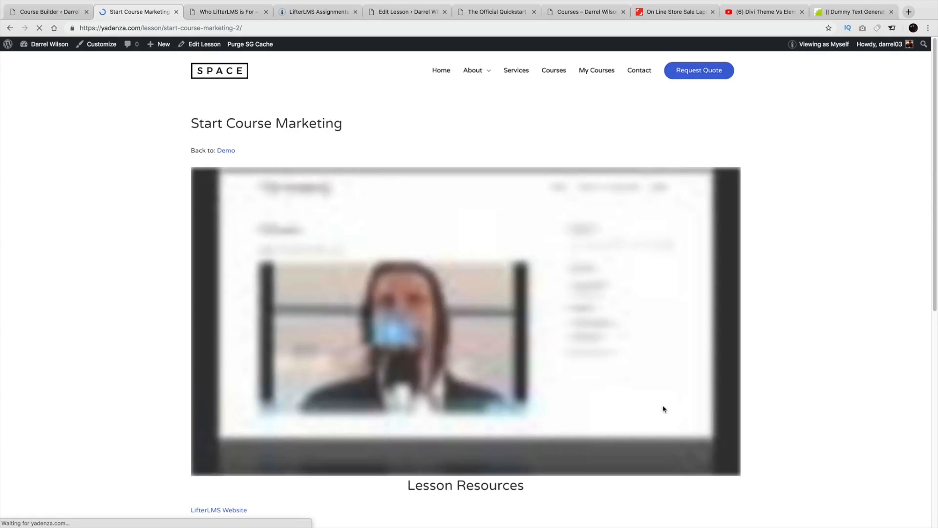
pyautogui.scroll(-7, 389, 320)
pyautogui.scroll(1, 486, 306)
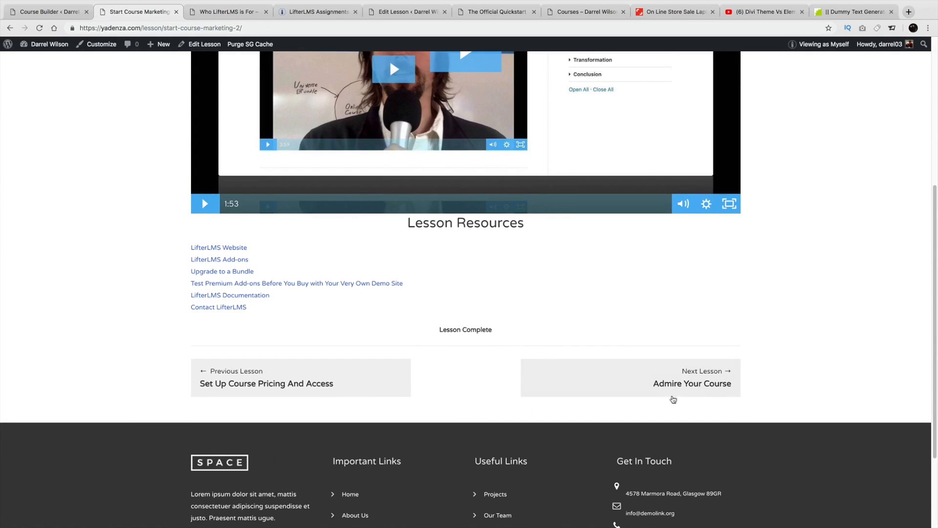
# Go through Admire Your Course and the remaining lessons to check their completion, and return to the Demo course page's progress bar
pyautogui.click(679, 392)
pyautogui.scroll(-3, 575, 364)
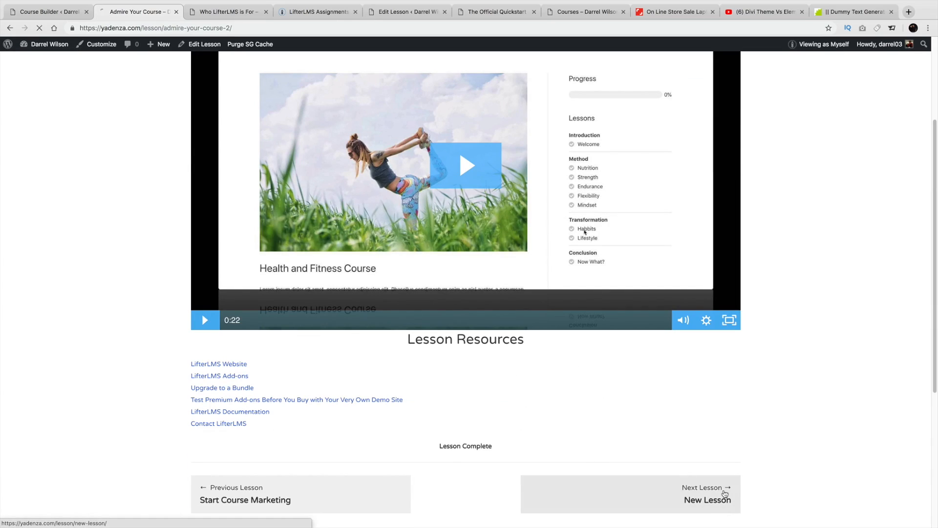
pyautogui.click(725, 494)
pyautogui.click(688, 214)
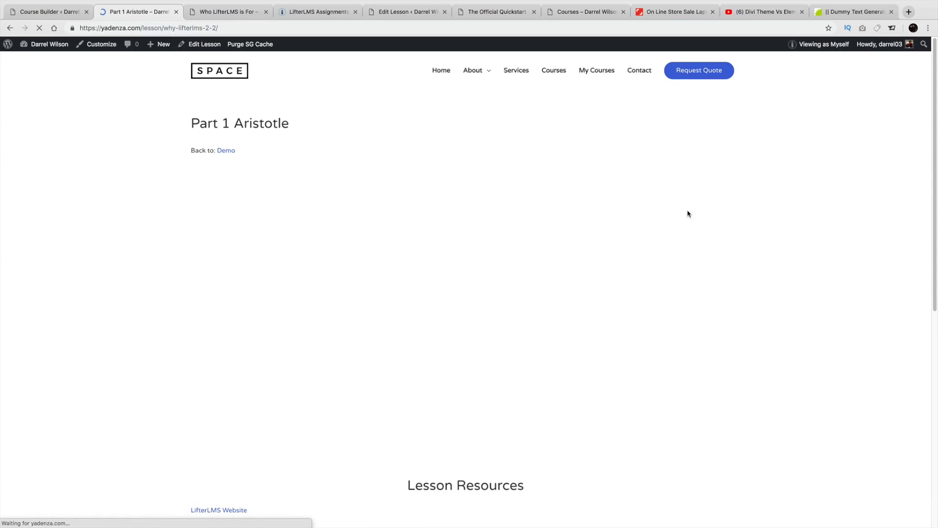
pyautogui.scroll(-5, 635, 332)
pyautogui.click(661, 325)
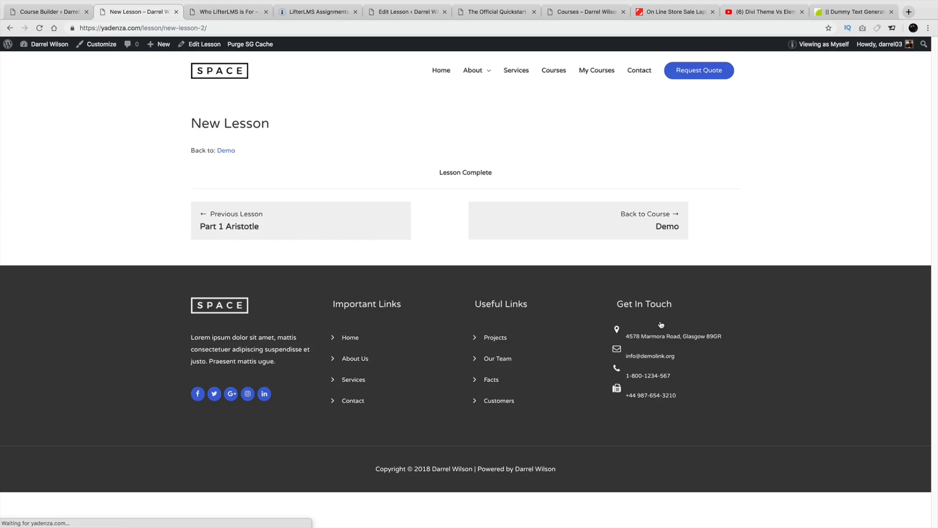
pyautogui.click(665, 228)
pyautogui.scroll(-5, 526, 348)
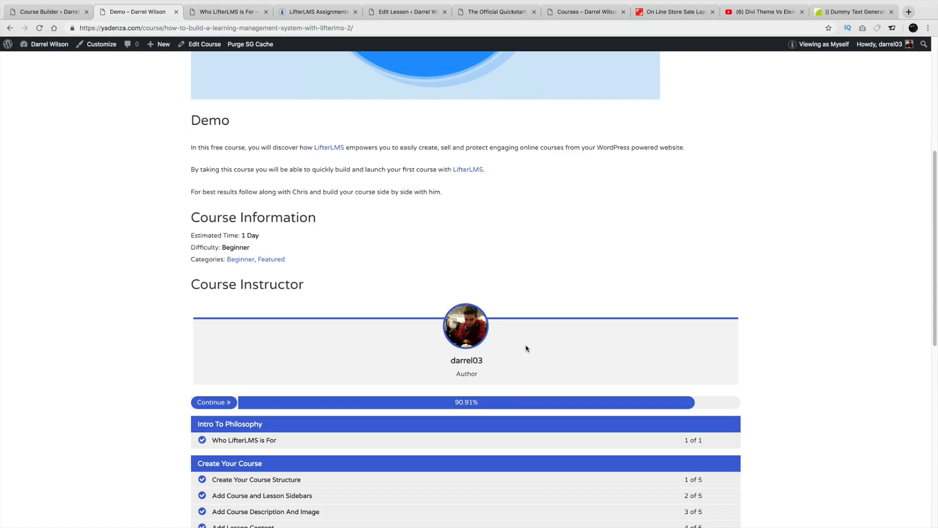
# Continue to the Set Up Course Pricing And Access lesson, start its quiz and submit it for grading
pyautogui.click(230, 404)
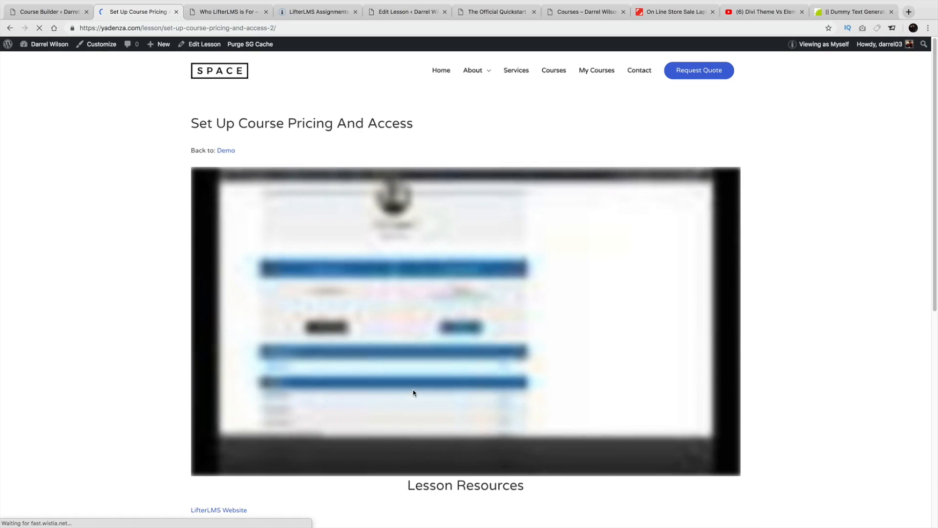
pyautogui.scroll(-5, 440, 394)
pyautogui.click(464, 312)
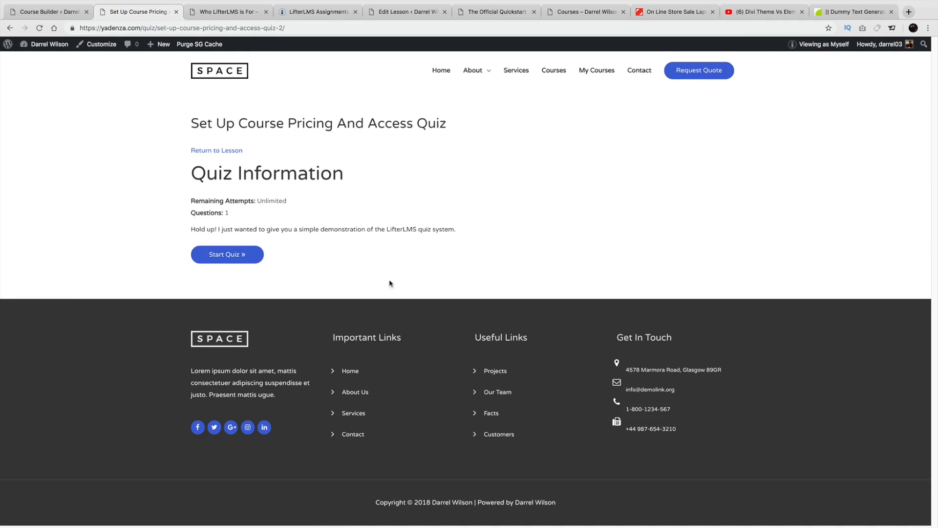
pyautogui.click(242, 257)
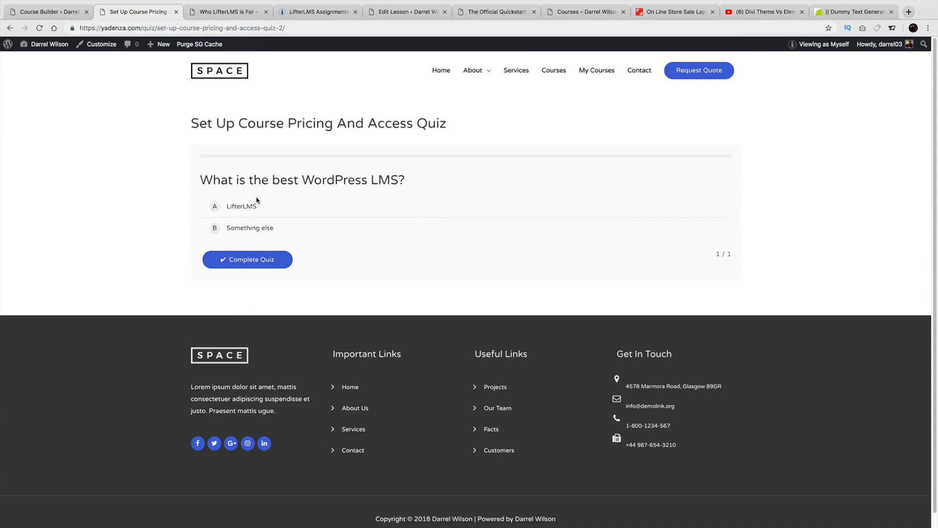
pyautogui.click(256, 260)
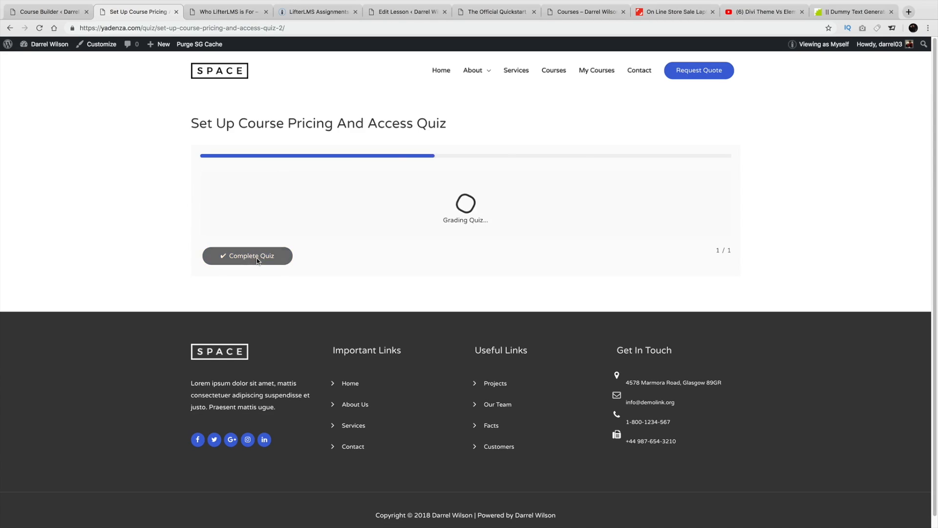
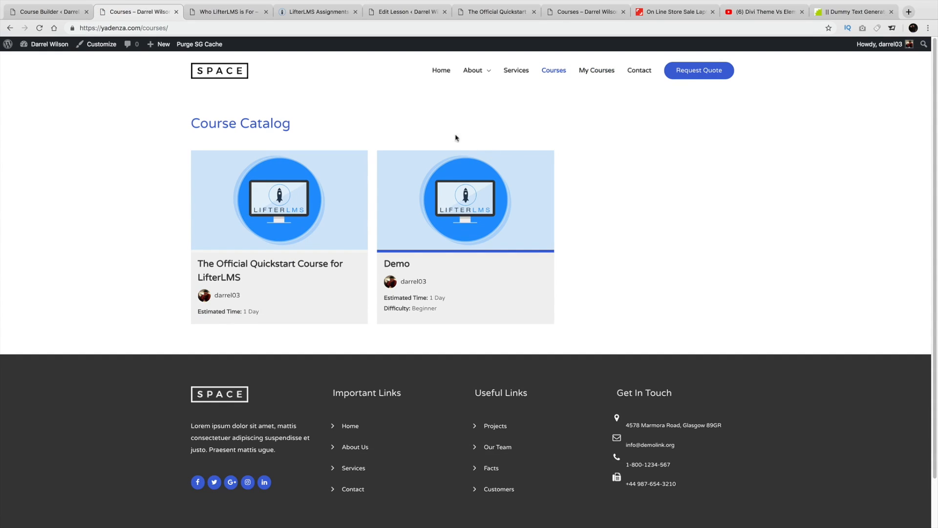
# Copy the course catalog page's address and open the Home page for editing in Elementor
pyautogui.click(149, 28)
pyautogui.rightClick(149, 28)
pyautogui.press('super+c')
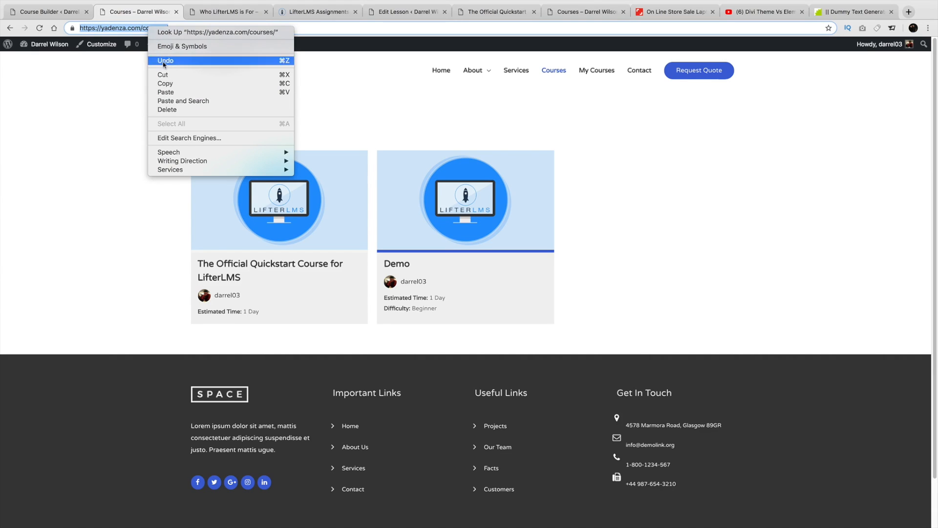
pyautogui.click(165, 83)
pyautogui.click(448, 71)
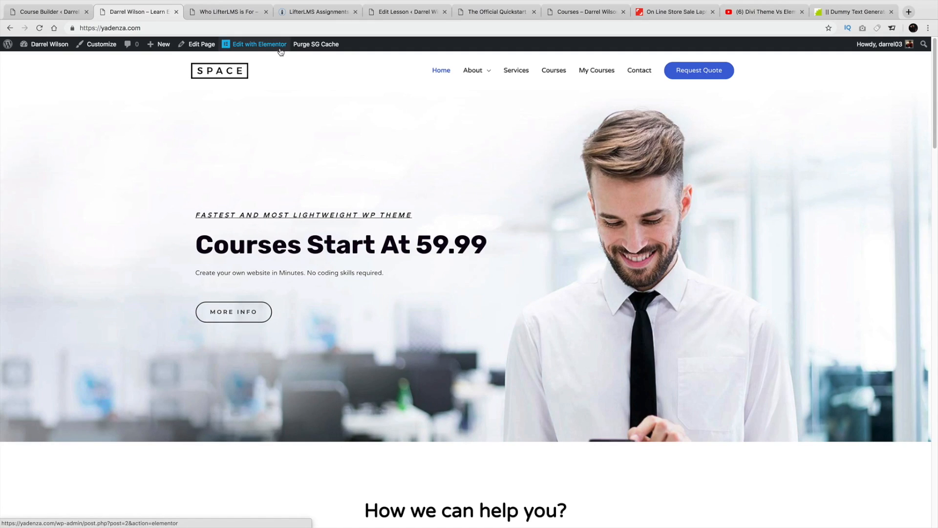
pyautogui.click(280, 45)
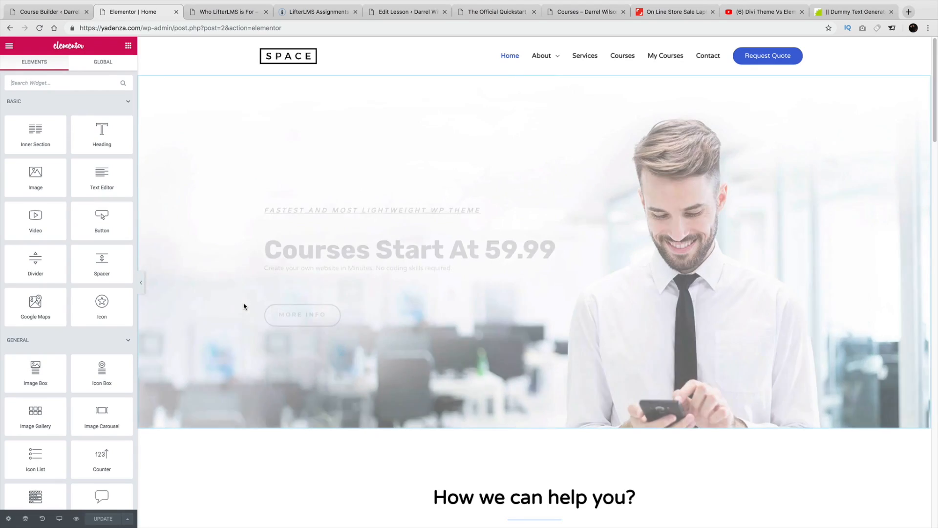
pyautogui.click(303, 305)
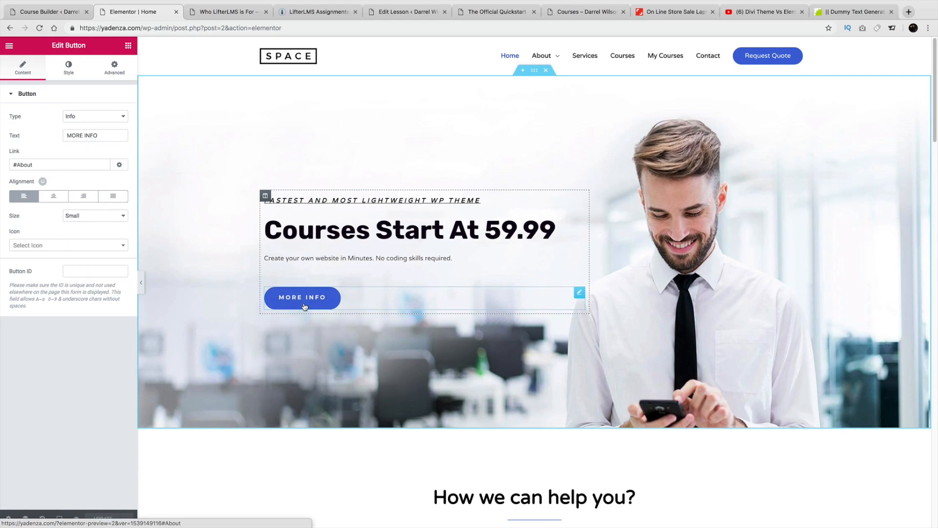
pyautogui.tripleClick(51, 165)
pyautogui.rightClick(51, 165)
pyautogui.click(78, 239)
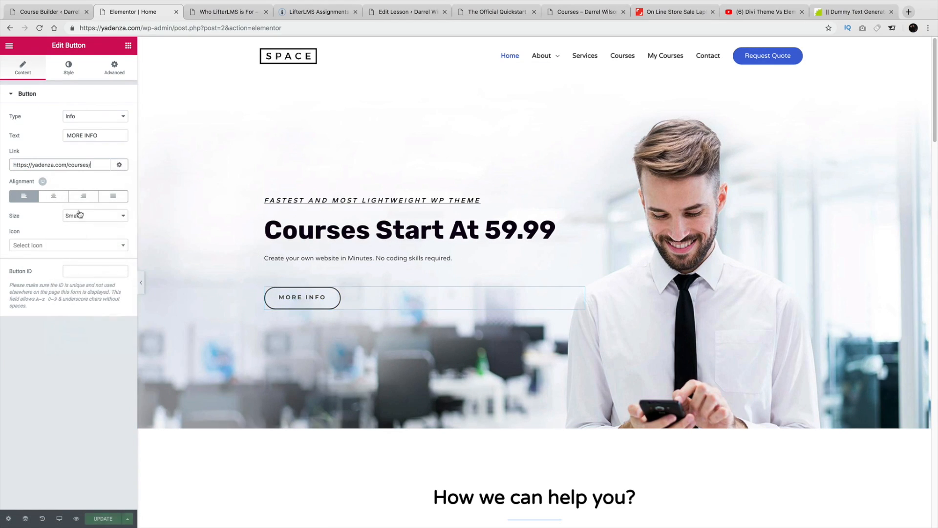
pyautogui.click(103, 518)
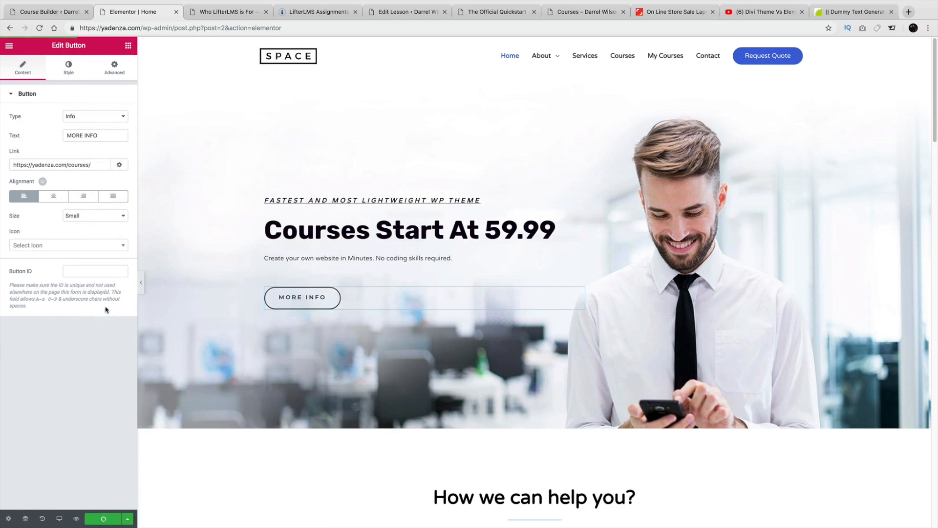
# Exit the Elementor editor to the live Home page and test the MORE INFO button's link
pyautogui.click(9, 45)
pyautogui.click(45, 236)
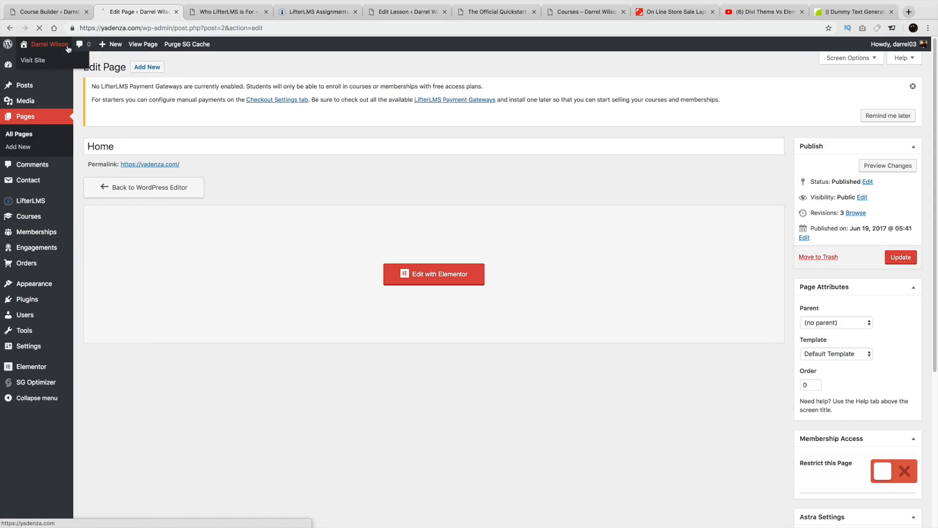
pyautogui.click(58, 60)
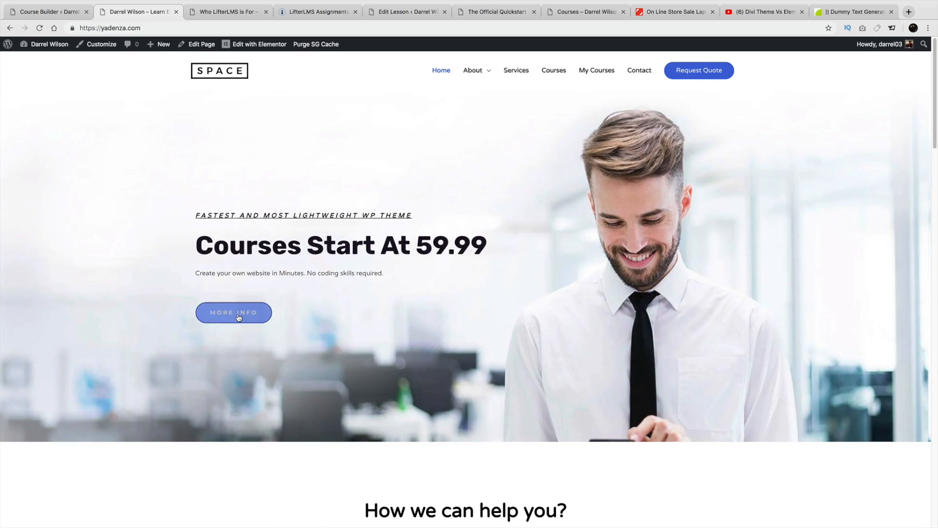
pyautogui.click(237, 317)
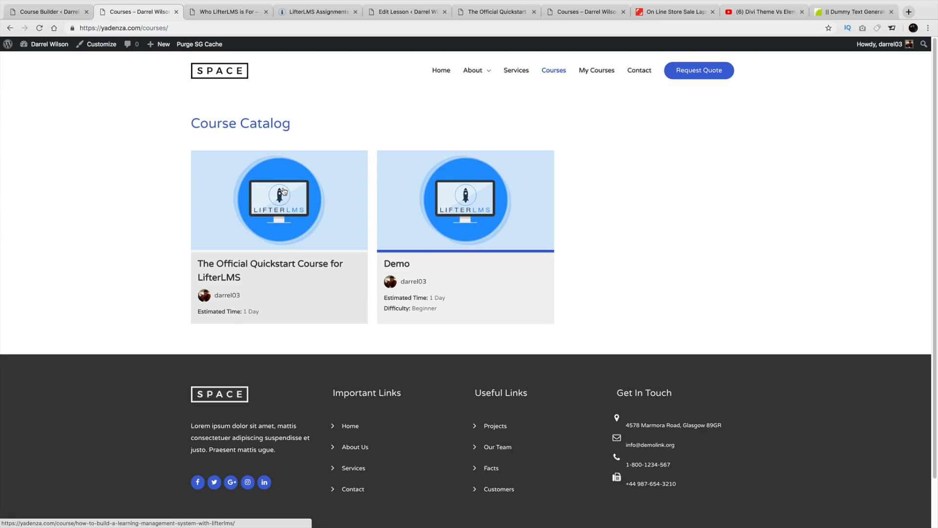
# Customize the site from the course catalog page and try out the course column count in the LifterLMS layout settings
pyautogui.click(112, 46)
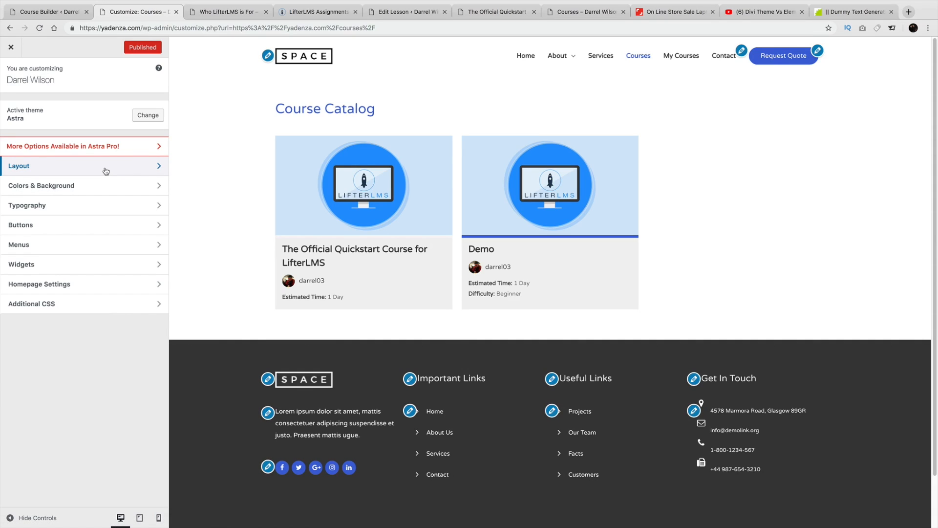
pyautogui.click(106, 170)
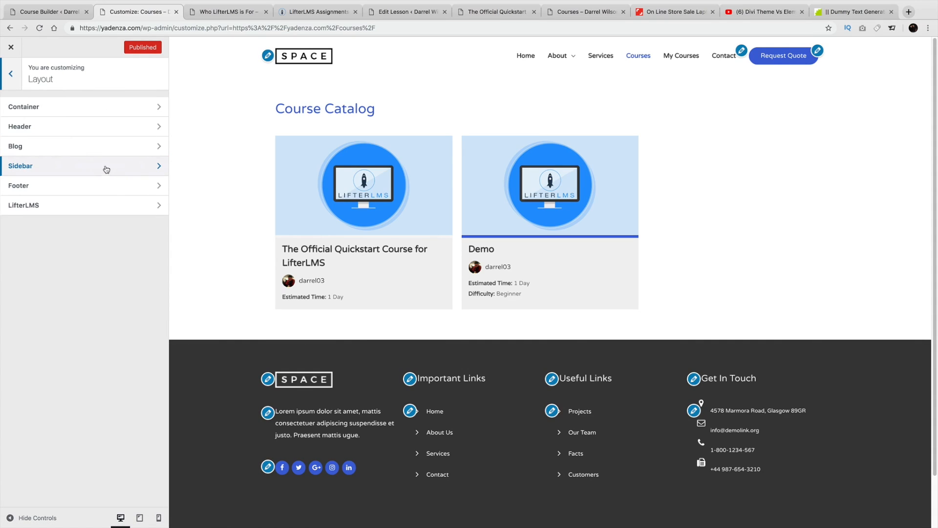
pyautogui.click(41, 209)
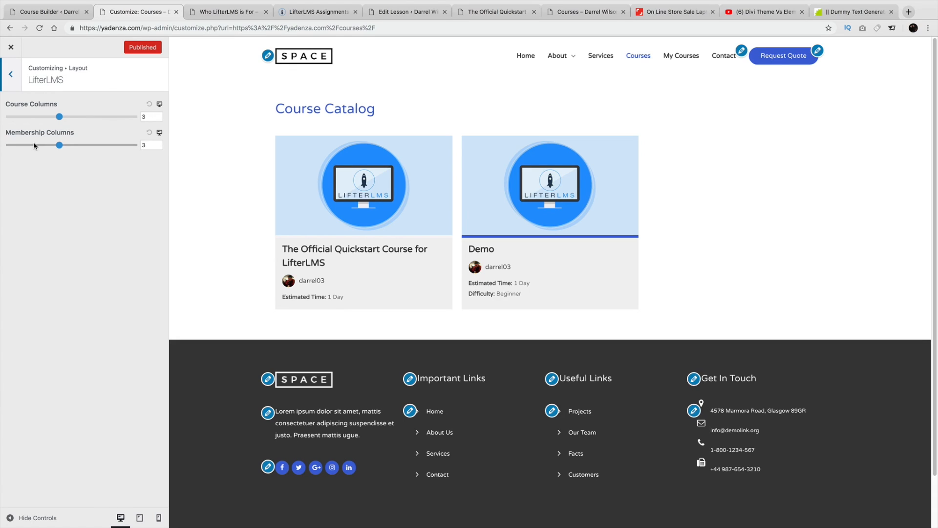
pyautogui.click(38, 117)
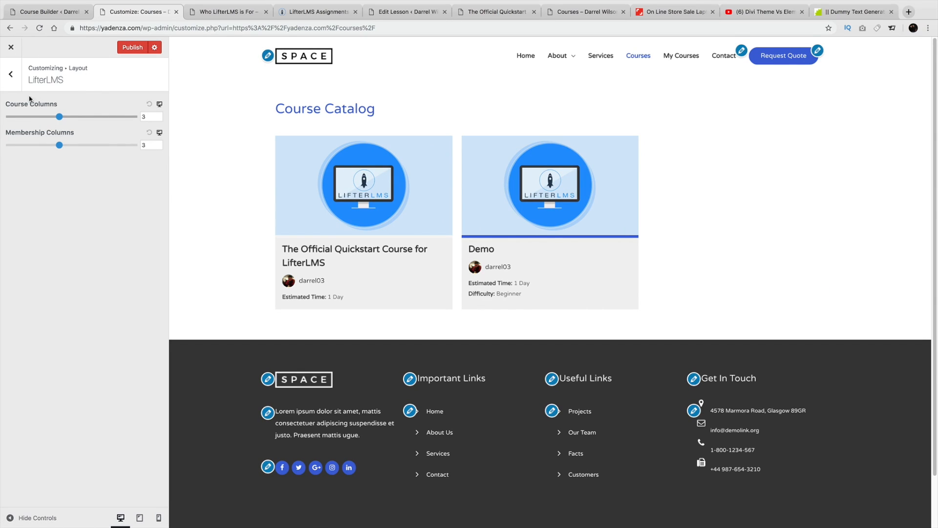
# Set the LifterLMS sidebar layout to Right Sidebar
pyautogui.click(13, 76)
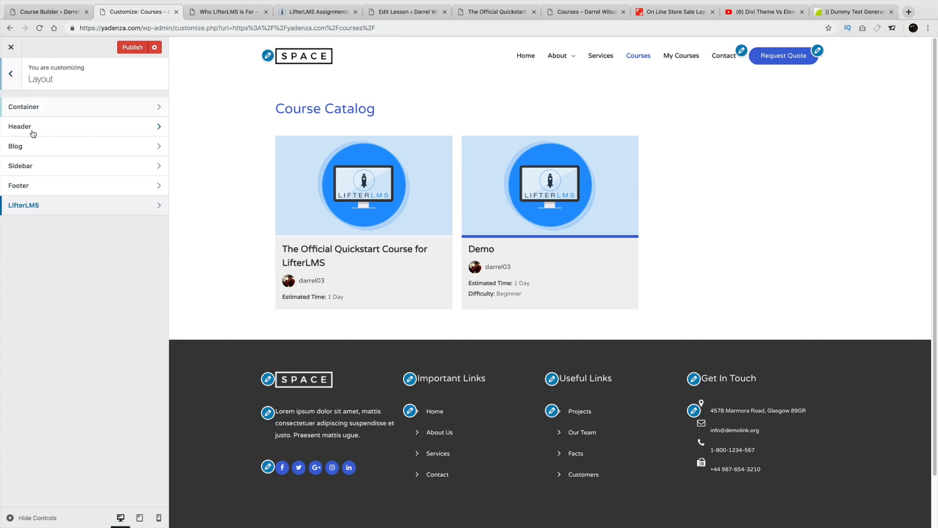
pyautogui.click(32, 166)
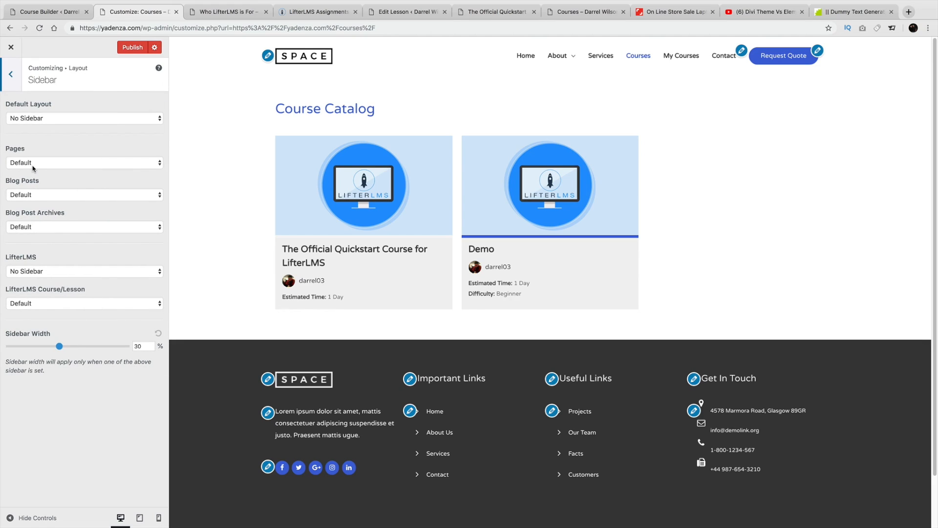
pyautogui.click(39, 270)
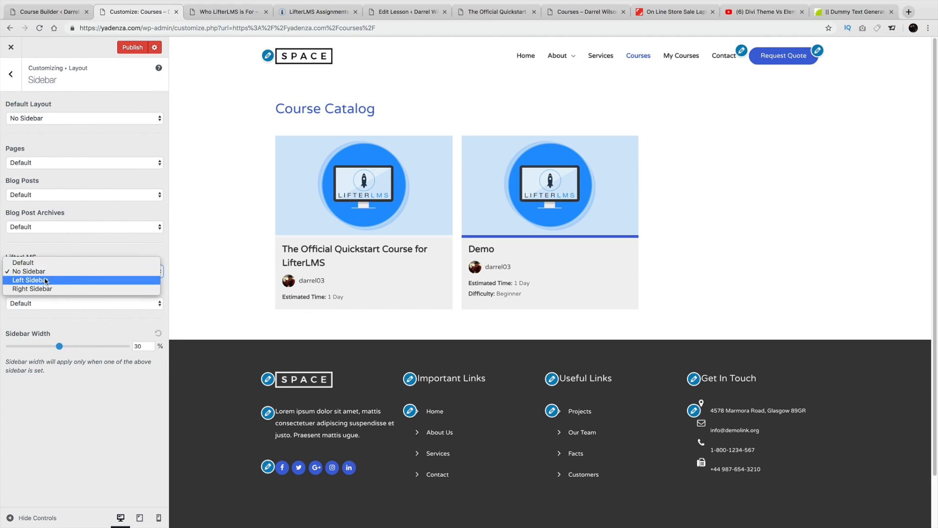
pyautogui.click(47, 288)
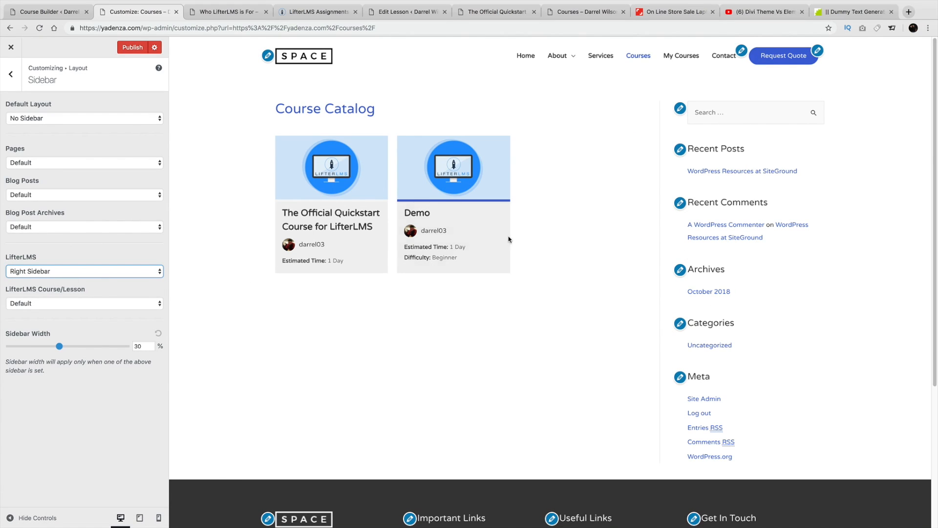
# Remove the Search, Recent Posts and Recent Comments widgets from the Main Sidebar
pyautogui.click(11, 74)
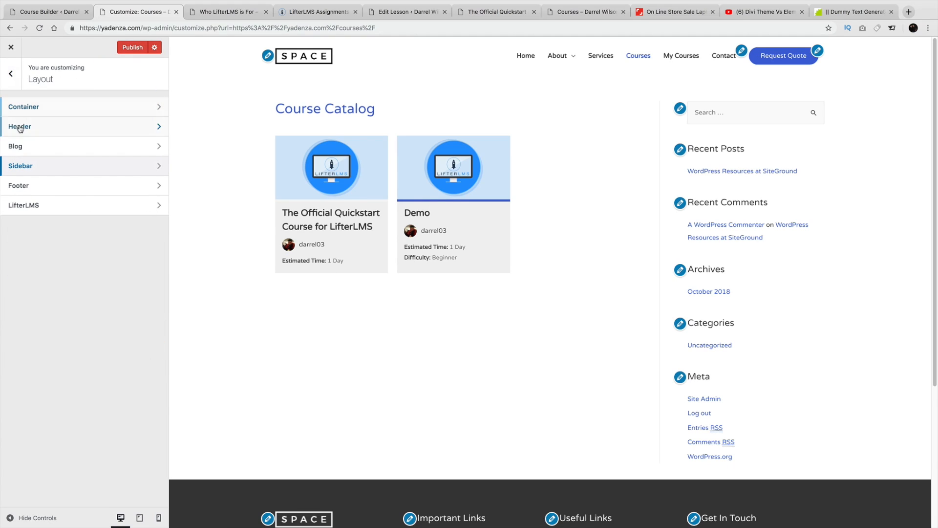
pyautogui.click(11, 74)
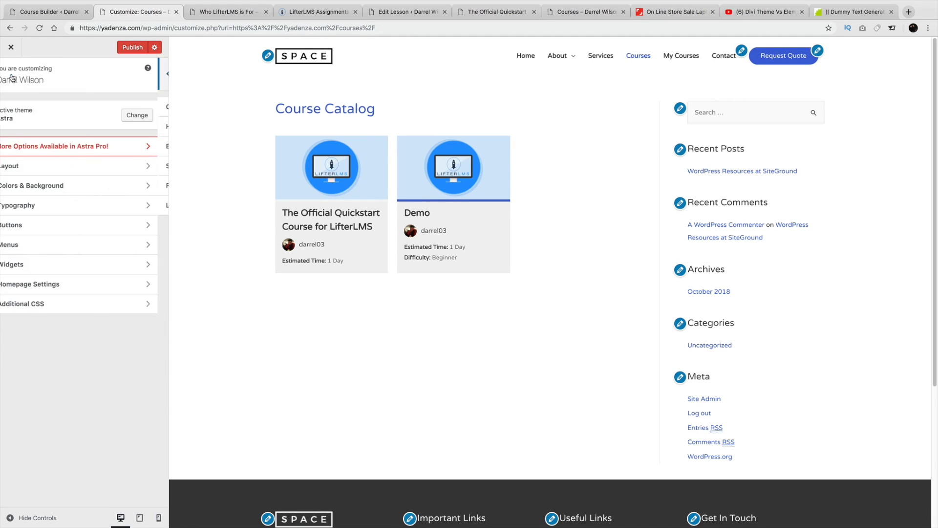
pyautogui.click(34, 265)
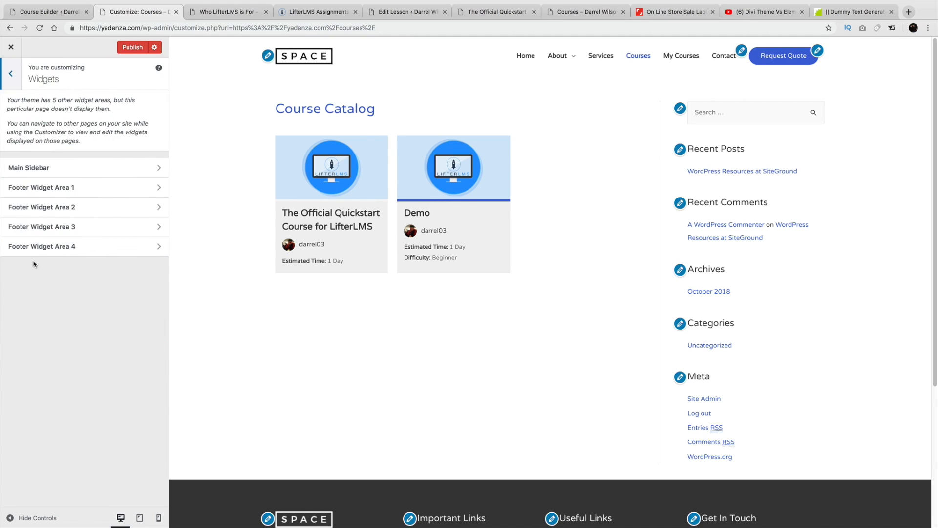
pyautogui.click(34, 167)
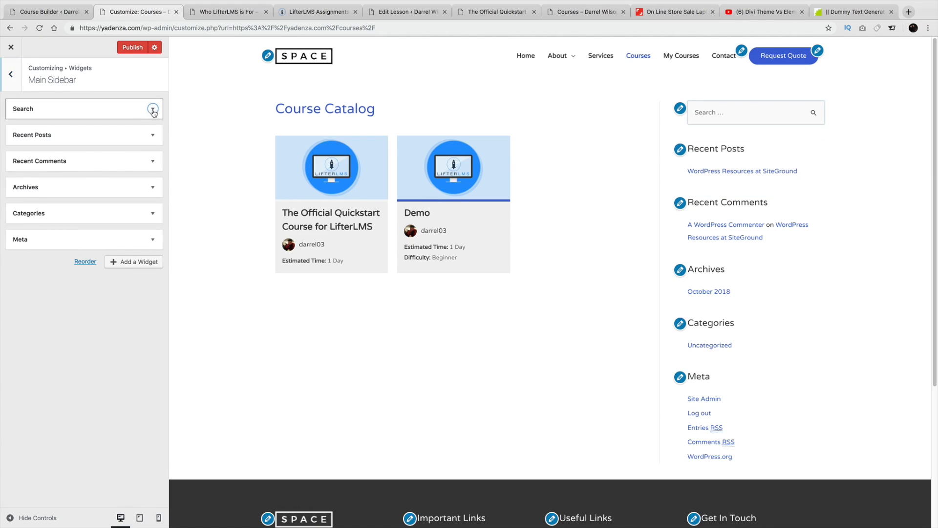
pyautogui.click(152, 108)
pyautogui.click(22, 156)
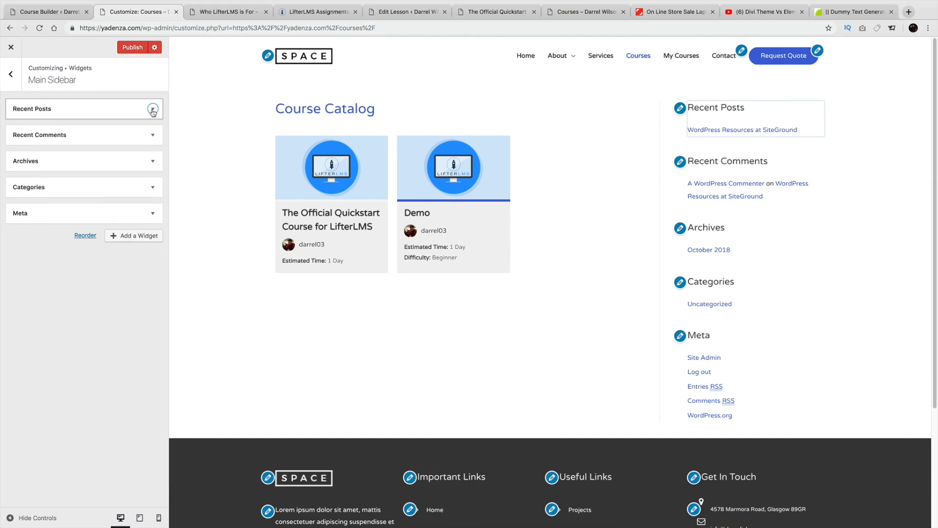
pyautogui.click(152, 109)
pyautogui.click(21, 199)
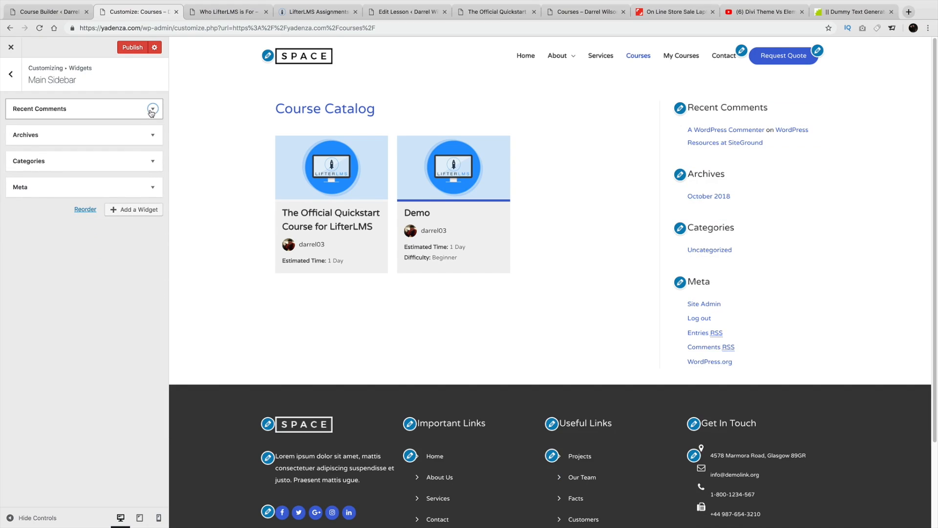
pyautogui.click(152, 109)
pyautogui.click(21, 185)
# Remove the Archives, Categories and Meta widgets from the Main Sidebar
pyautogui.click(152, 109)
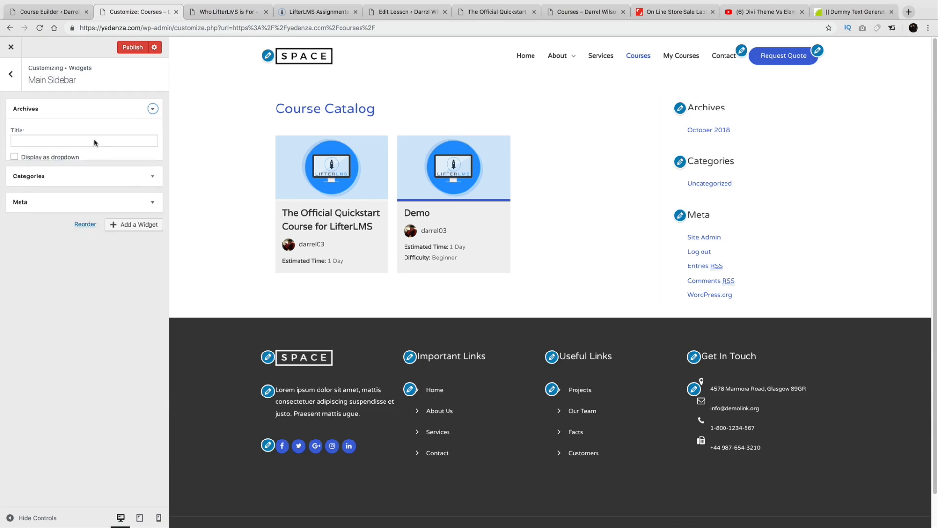
pyautogui.click(22, 179)
pyautogui.click(152, 109)
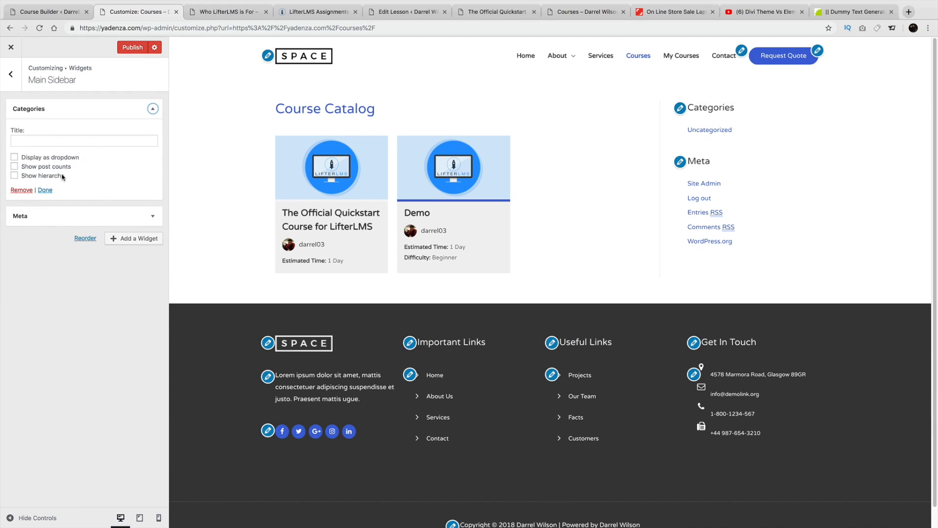
pyautogui.click(21, 190)
pyautogui.click(152, 108)
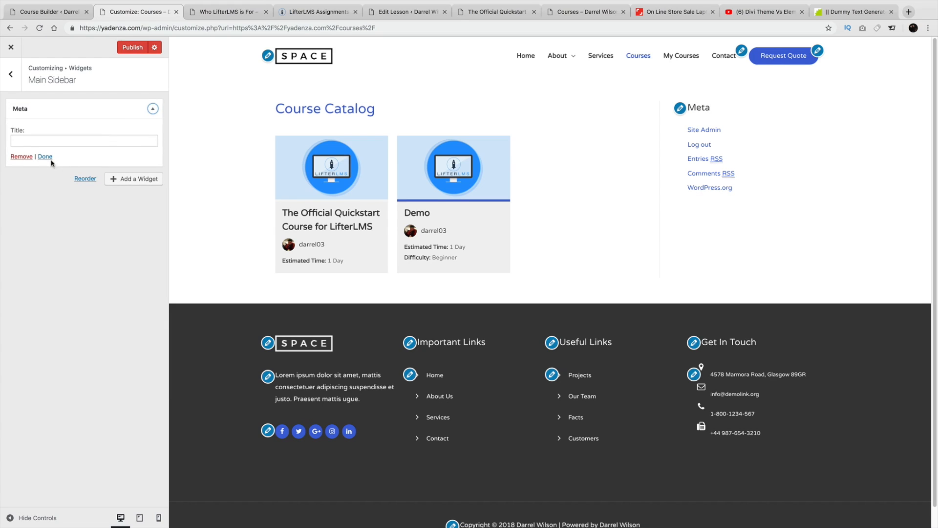
pyautogui.click(21, 157)
# Add a Course Syllabus widget to the Main Sidebar and place a Course Progress widget titled "Course Progress" above it
pyautogui.click(132, 109)
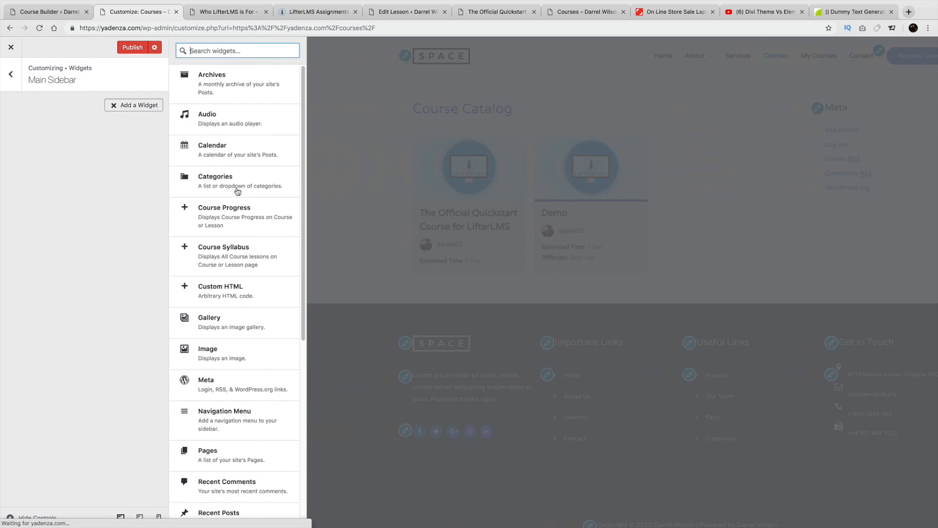
pyautogui.click(245, 251)
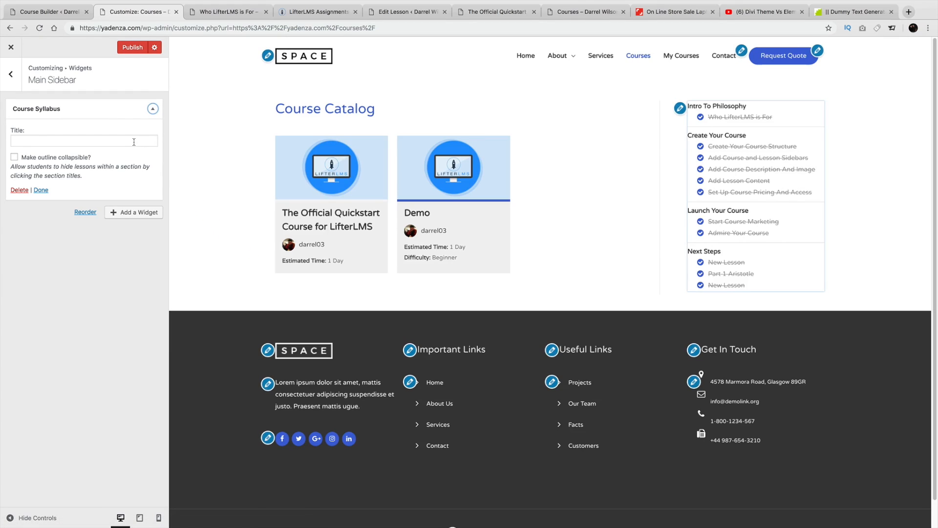
pyautogui.click(134, 213)
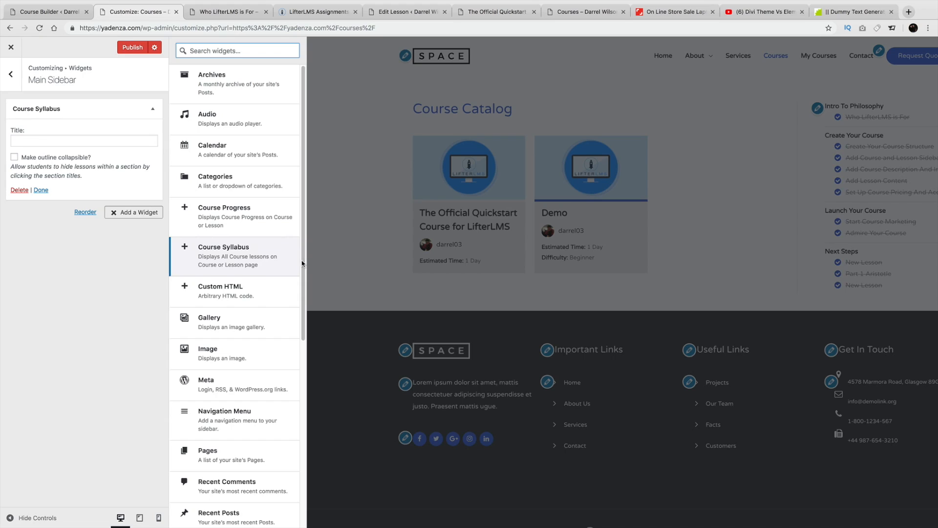
pyautogui.moveTo(302, 262); pyautogui.dragTo(302, 265)
pyautogui.click(224, 208)
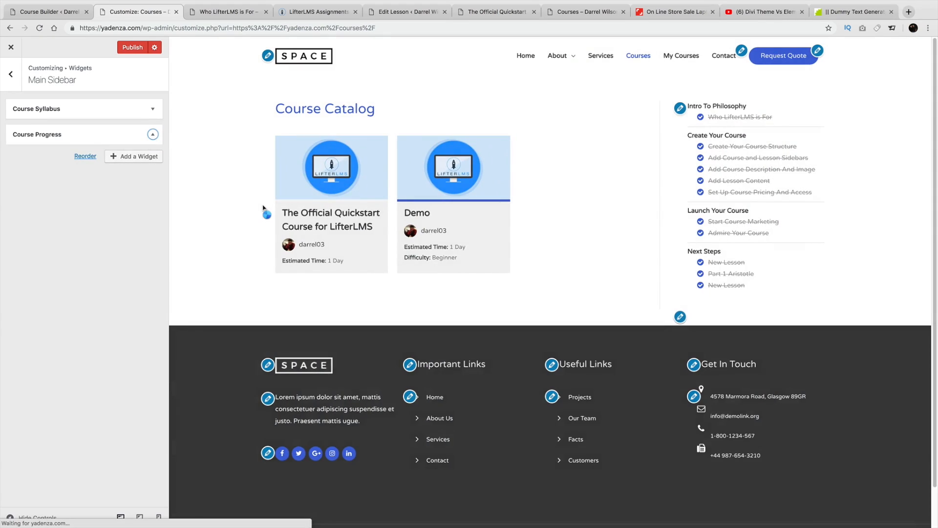
pyautogui.moveTo(98, 139); pyautogui.dragTo(100, 112)
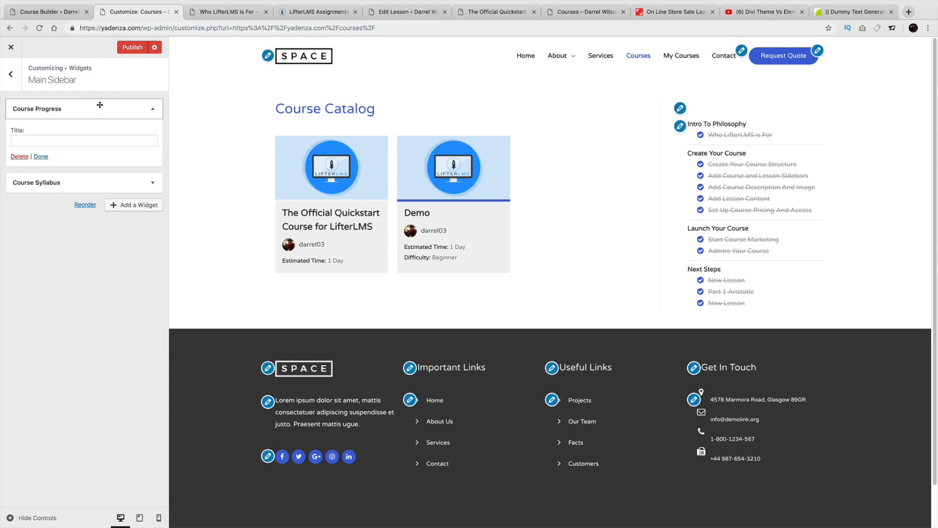
pyautogui.click(105, 138)
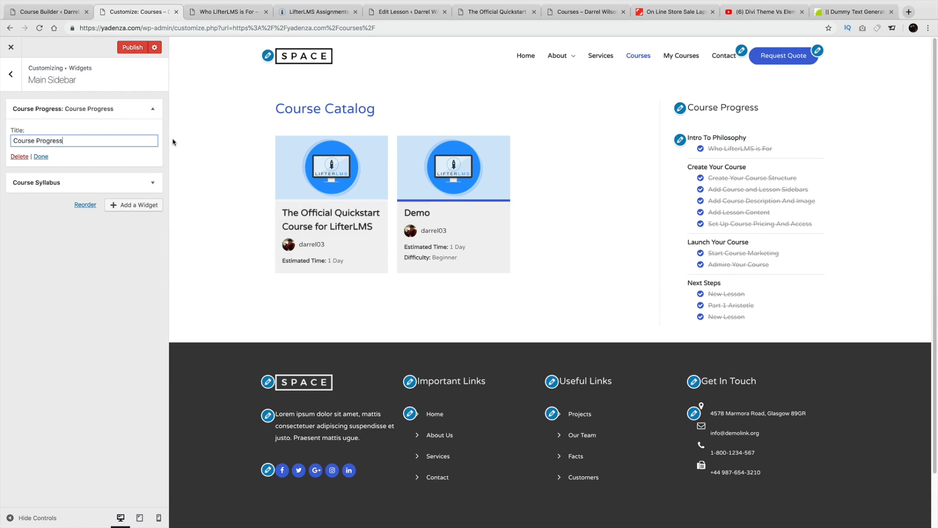
# Set the LifterLMS sidebar layout to No Sidebar and publish it, keeping the LifterLMS Course/Lesson layout on Default
pyautogui.click(14, 74)
pyautogui.click(14, 74)
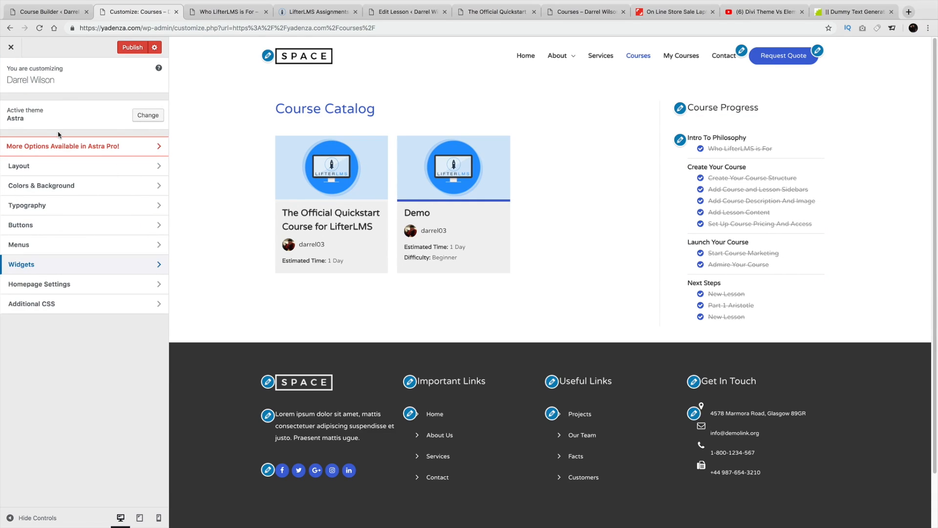
pyautogui.click(62, 166)
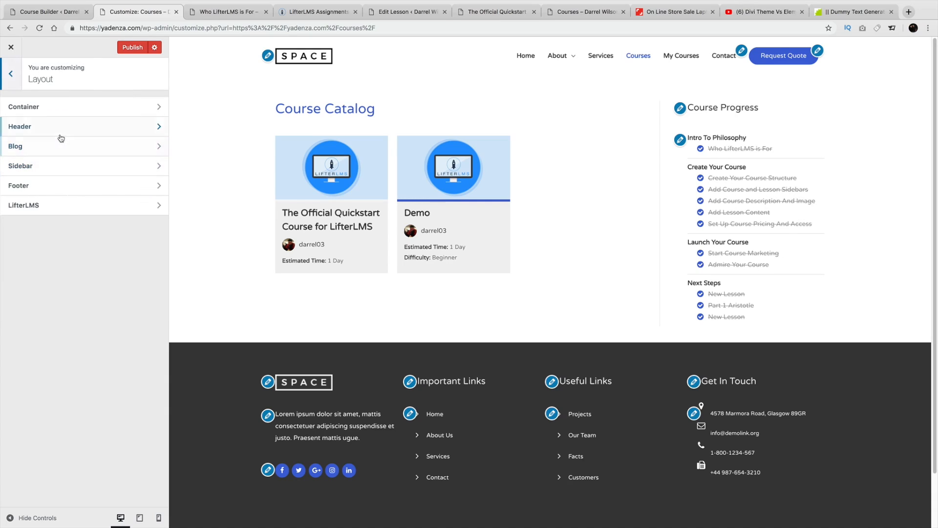
pyautogui.click(61, 172)
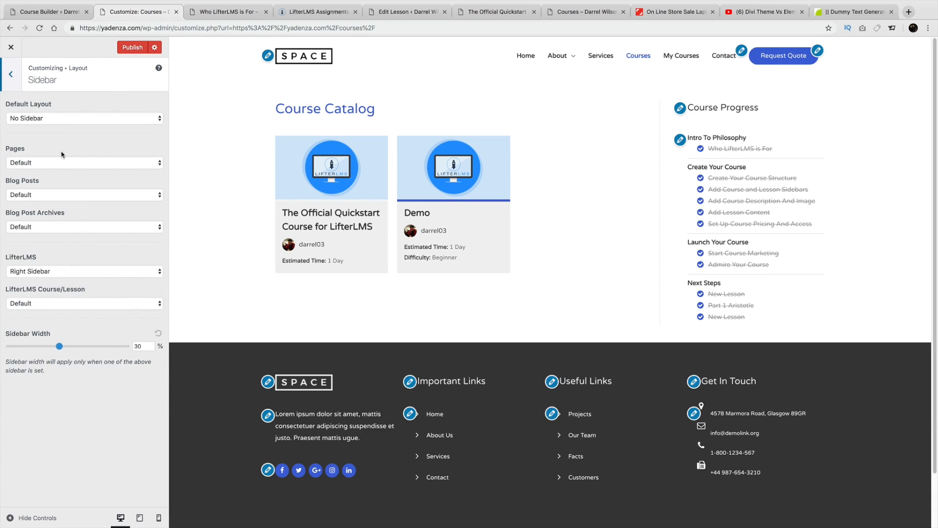
pyautogui.click(62, 272)
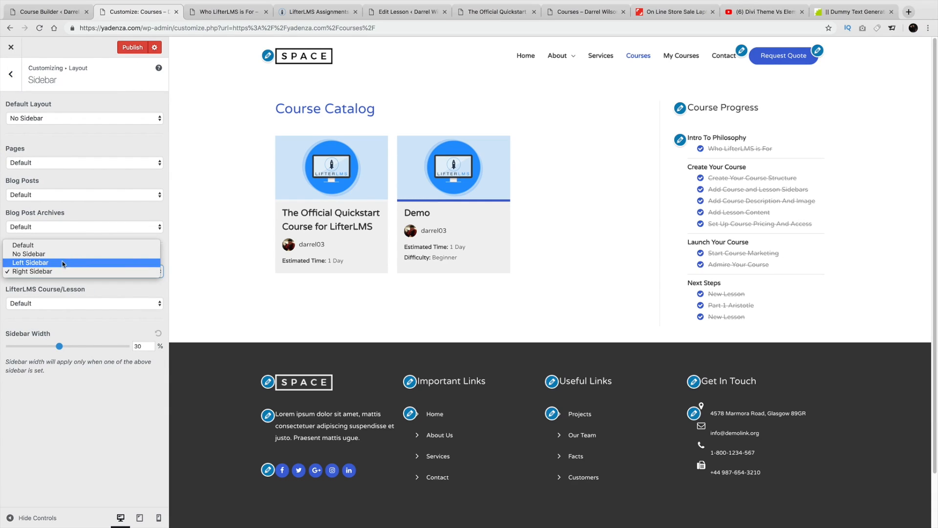
pyautogui.click(64, 257)
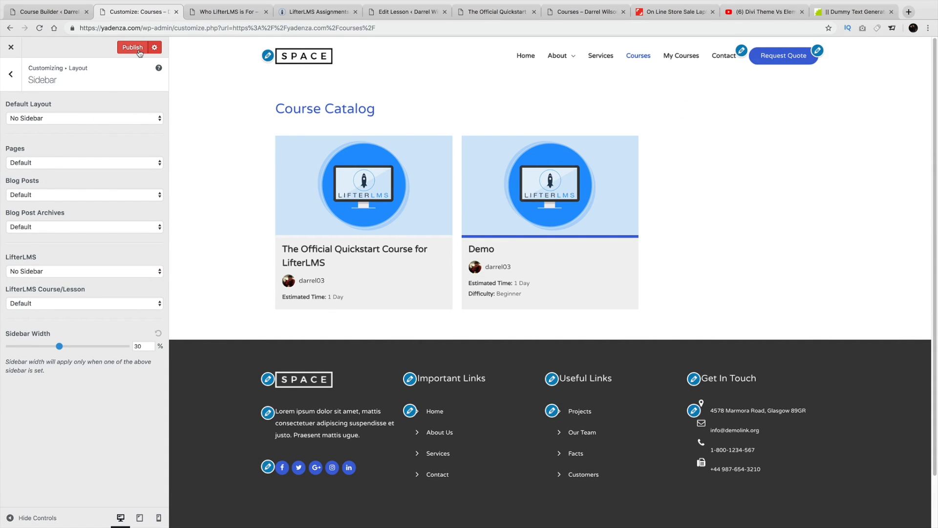
pyautogui.click(132, 48)
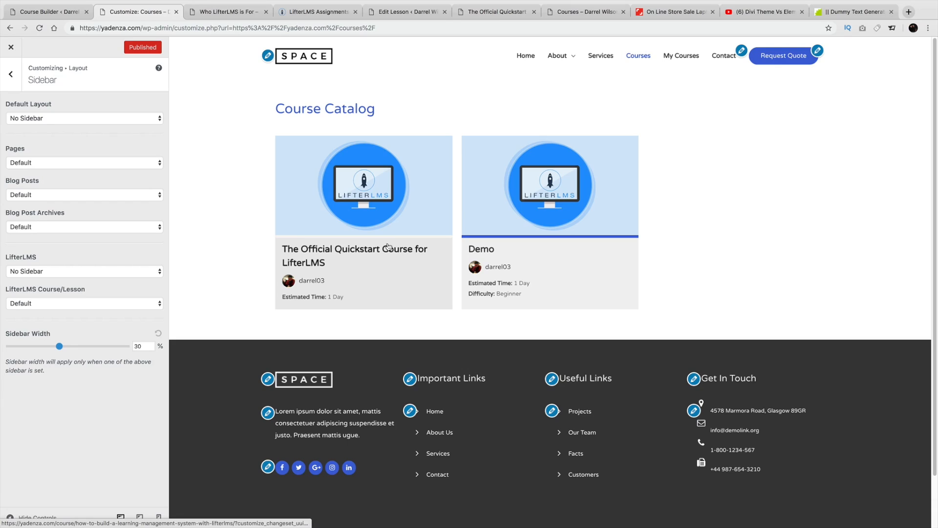
pyautogui.click(107, 303)
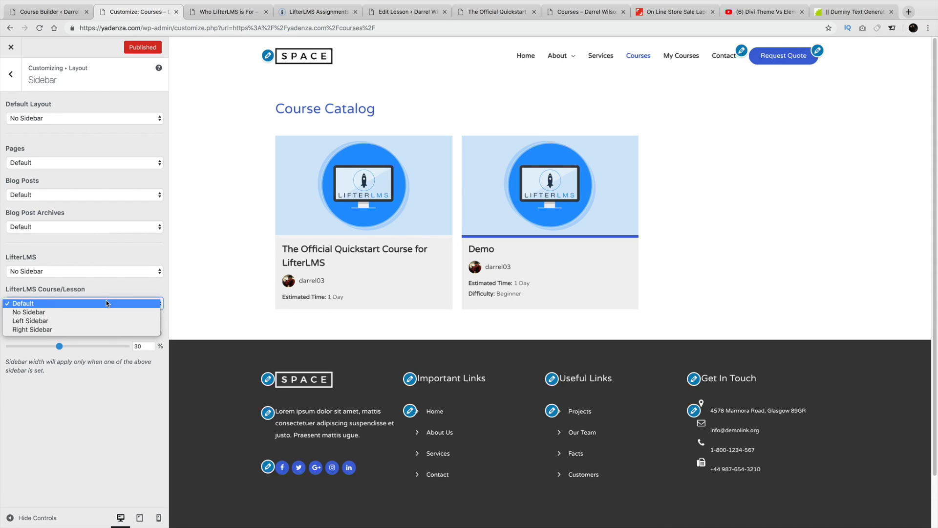
pyautogui.click(40, 306)
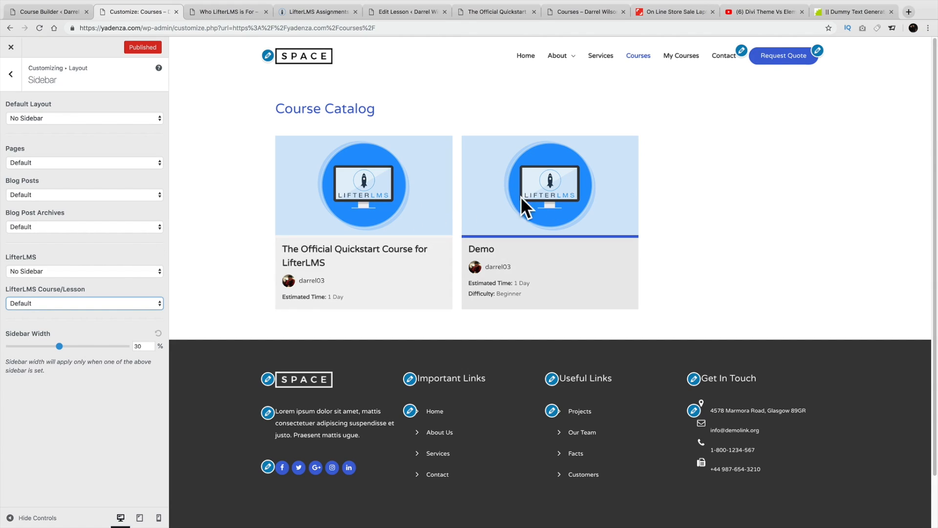
# Leave the Customizer and view the site's My Courses page and course catalog
pyautogui.click(11, 51)
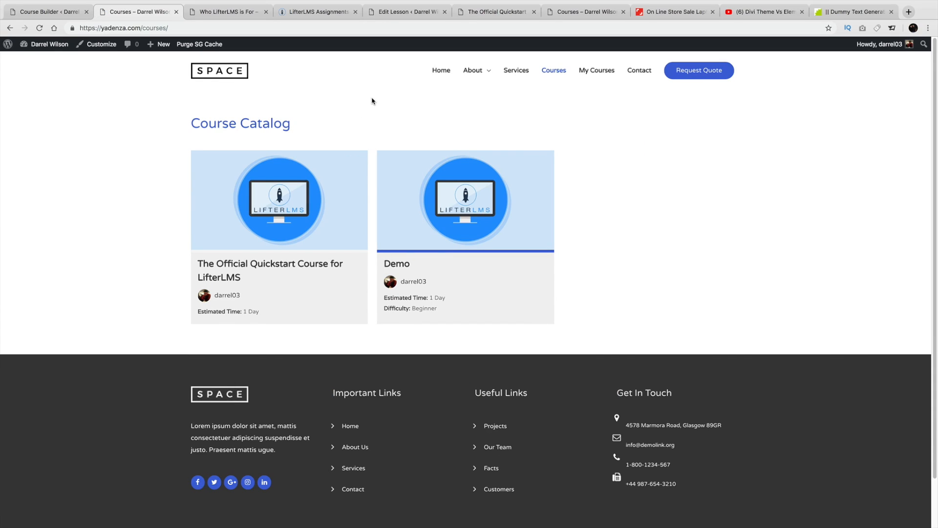
pyautogui.click(602, 70)
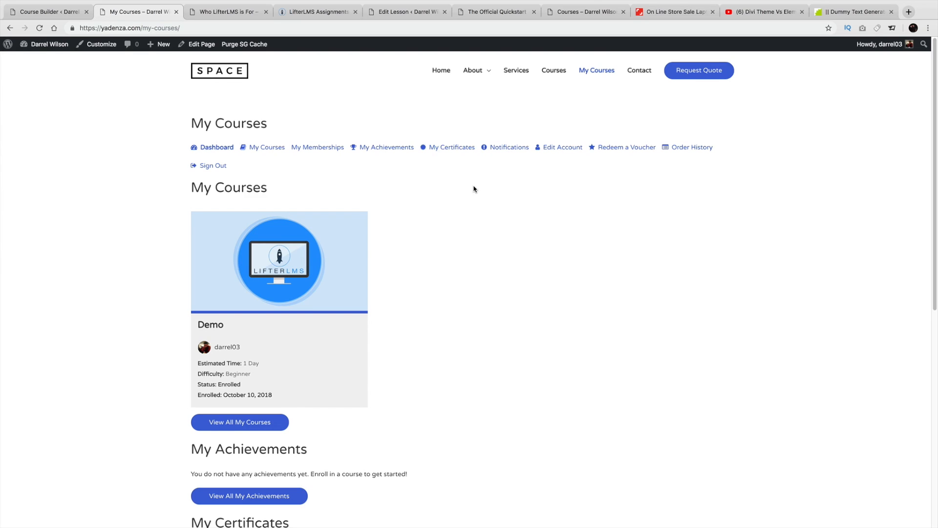
pyautogui.click(545, 72)
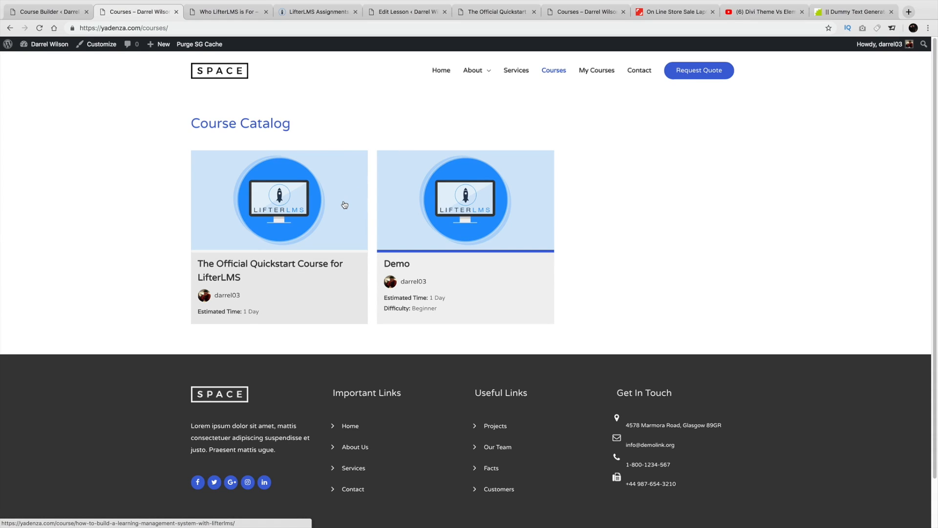
# Open the LifterLMS settings from the WordPress dashboard and look through the general settings, including unrestricted preview access
pyautogui.moveTo(49, 44)
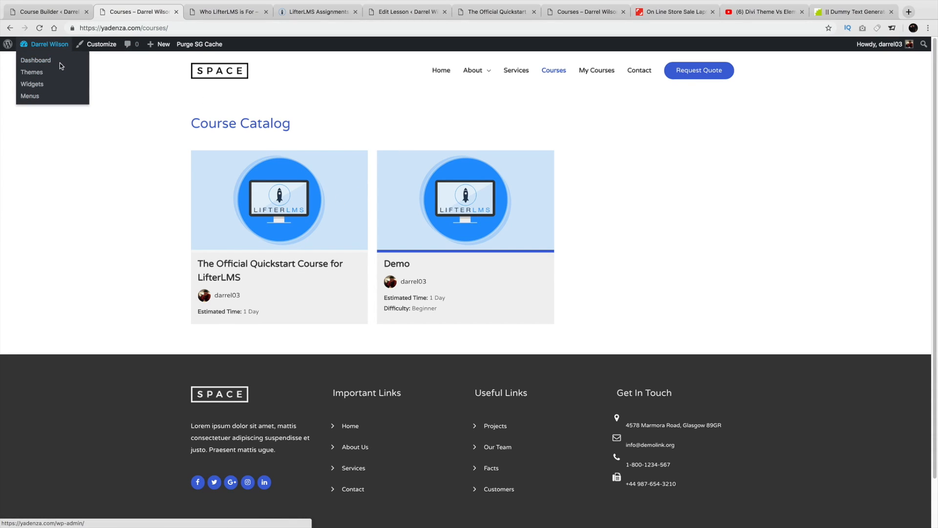
pyautogui.click(61, 59)
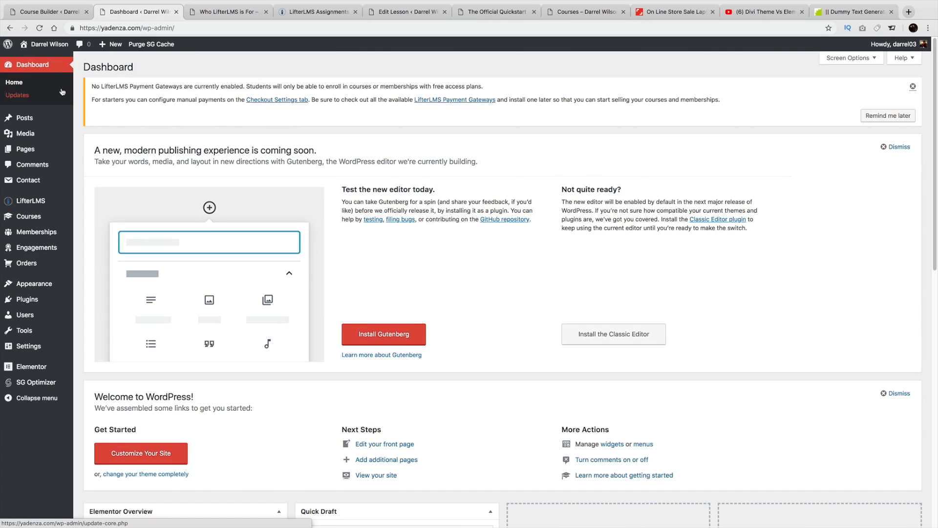
pyautogui.moveTo(54, 206)
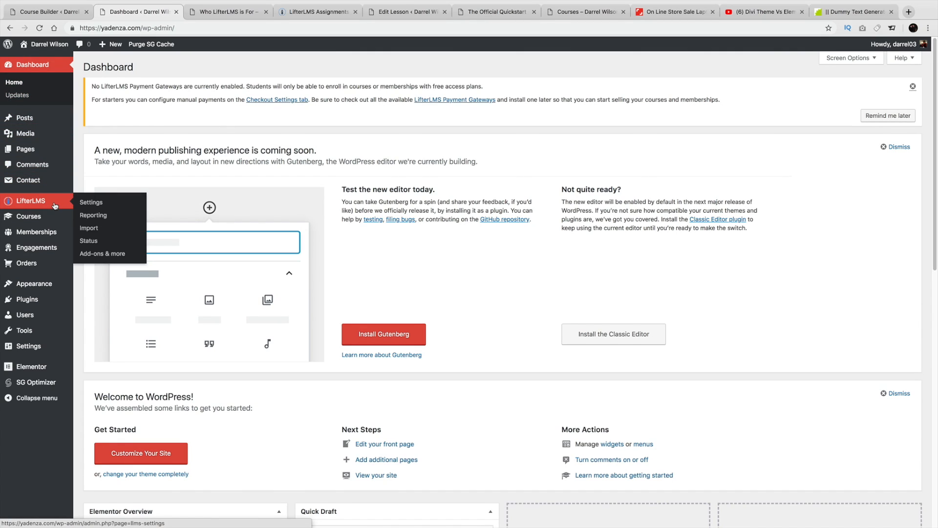
pyautogui.click(88, 202)
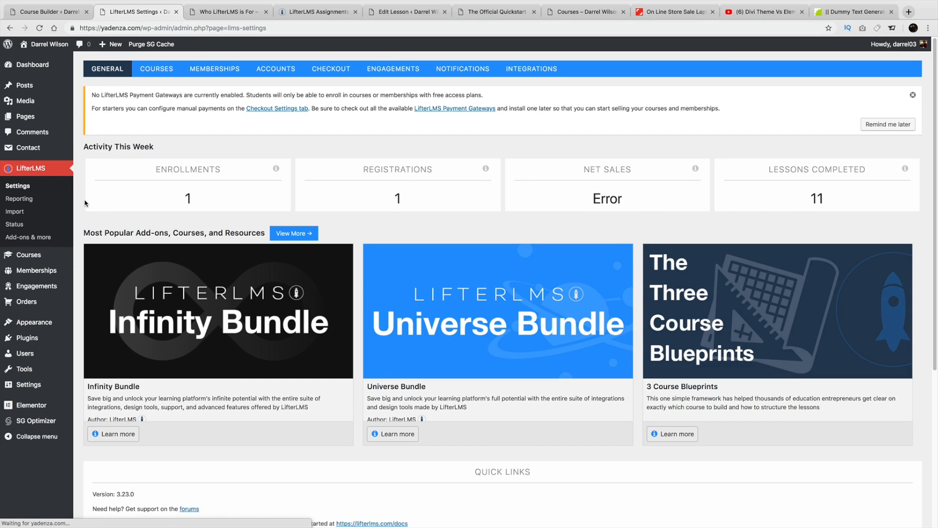
pyautogui.scroll(-1, 268, 270)
pyautogui.scroll(-4, 268, 269)
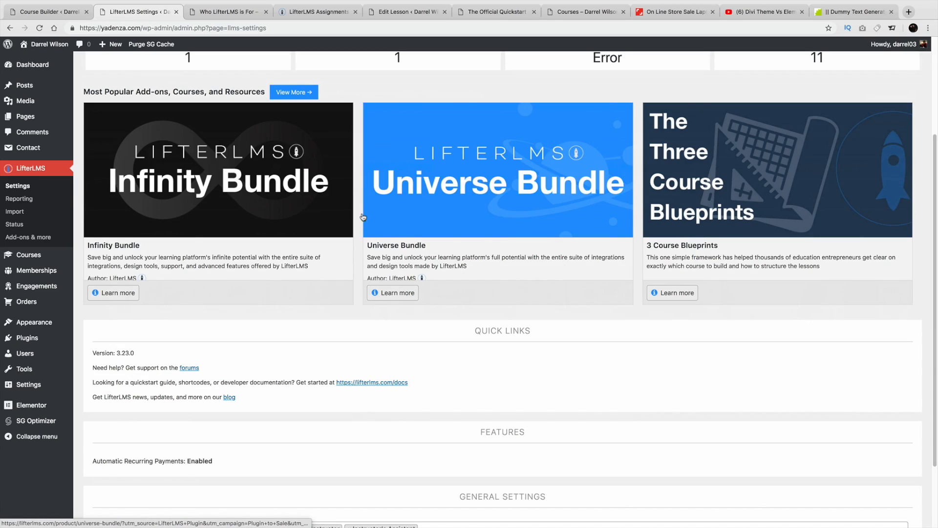
pyautogui.scroll(-3, 503, 352)
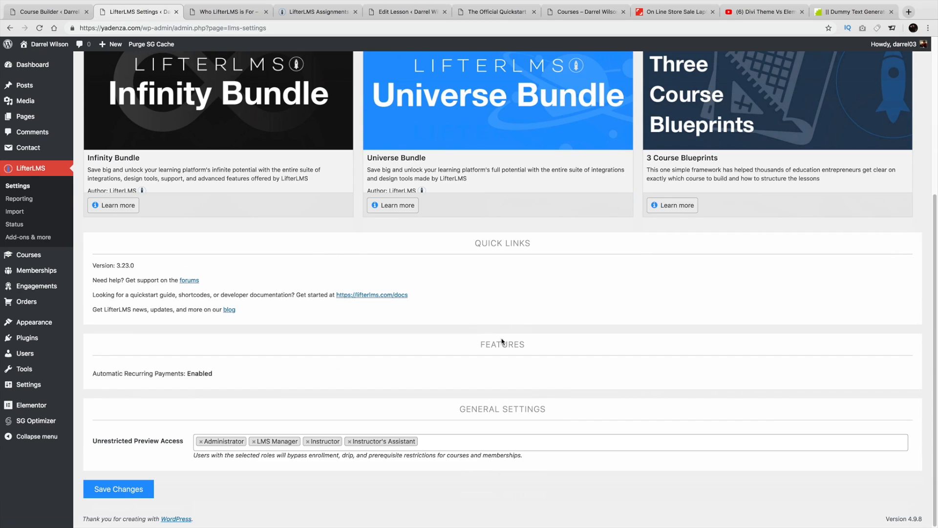
pyautogui.scroll(5, 331, 333)
# Review the LifterLMS course settings, including courses per page, and the membership settings
pyautogui.click(166, 73)
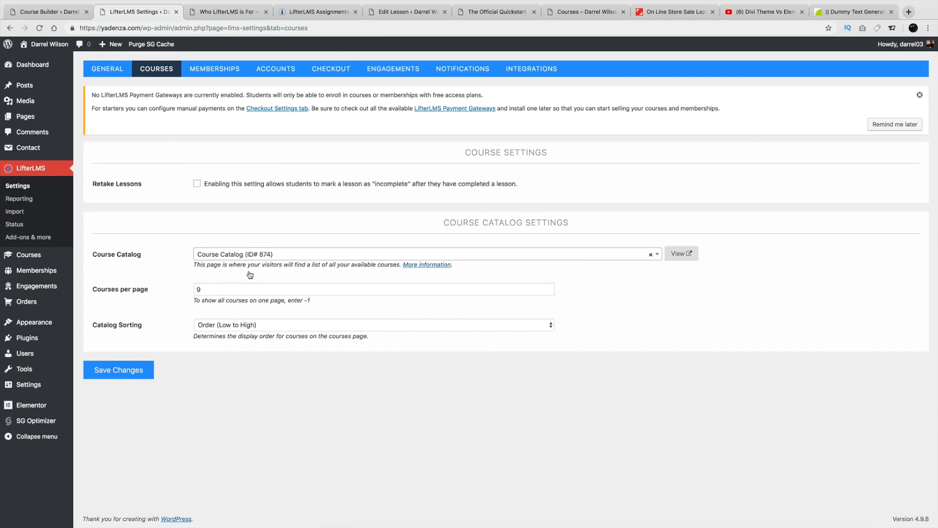
pyautogui.moveTo(227, 289); pyautogui.dragTo(192, 290)
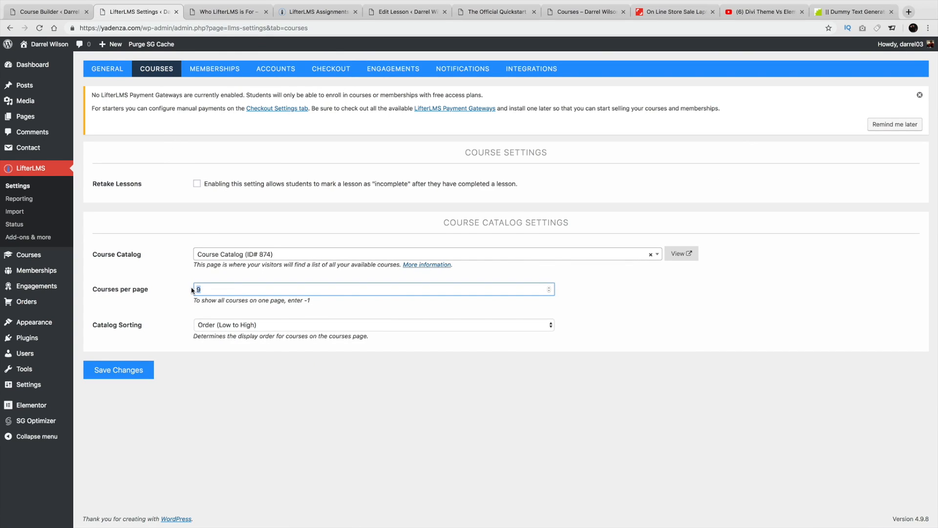
pyautogui.click(212, 69)
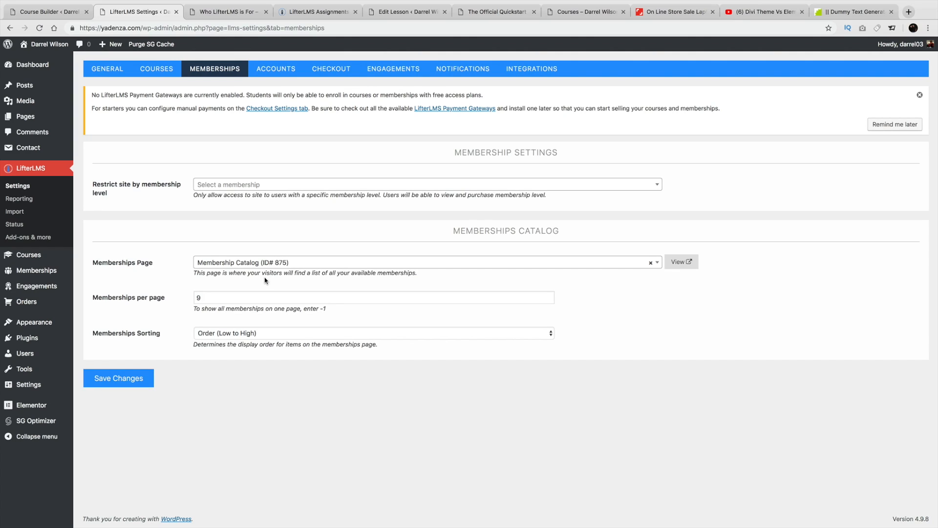
# Examine the LifterLMS account settings, covering the student dashboard page, its endpoints and the user information options
pyautogui.click(294, 68)
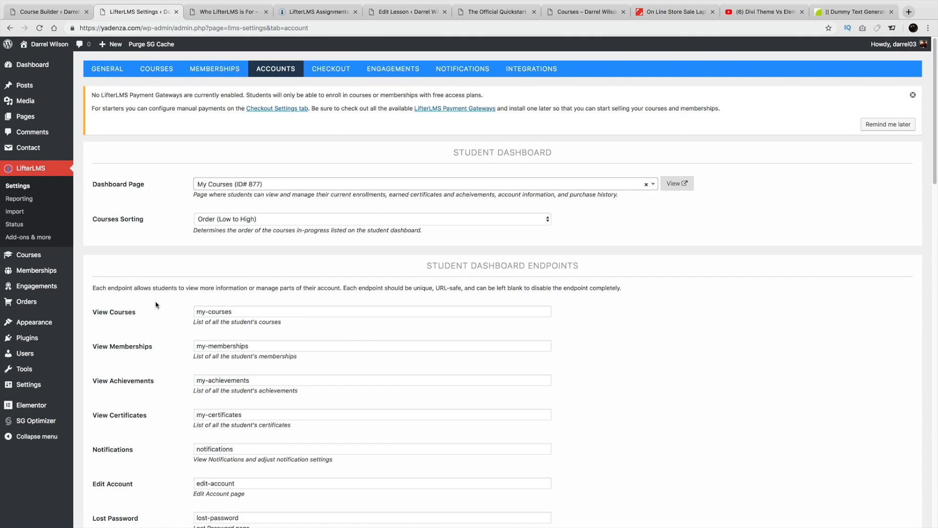
pyautogui.scroll(-4, 156, 305)
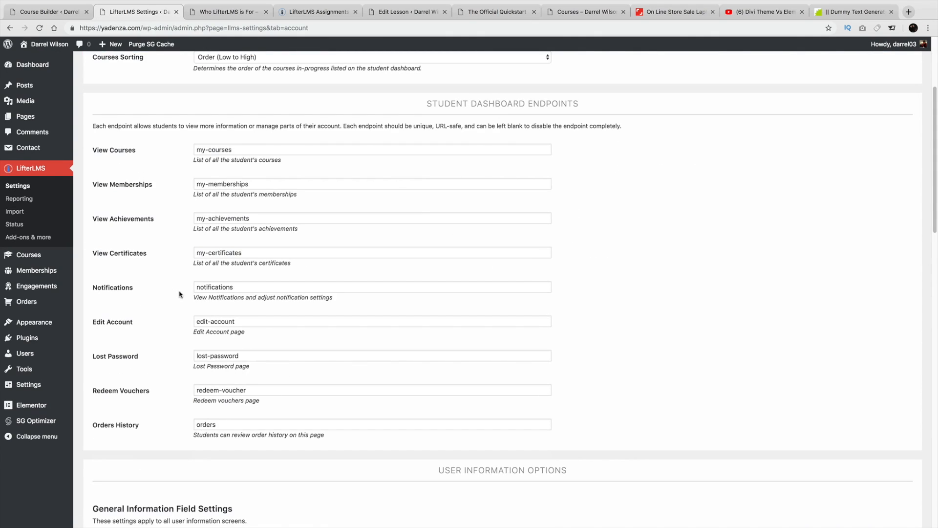
pyautogui.scroll(-2, 180, 294)
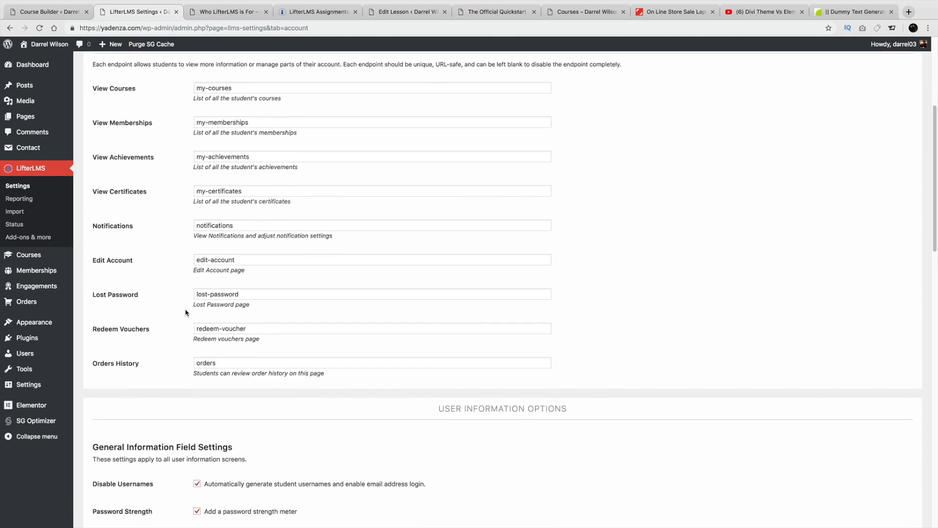
pyautogui.scroll(-3, 186, 312)
pyautogui.scroll(3, 184, 314)
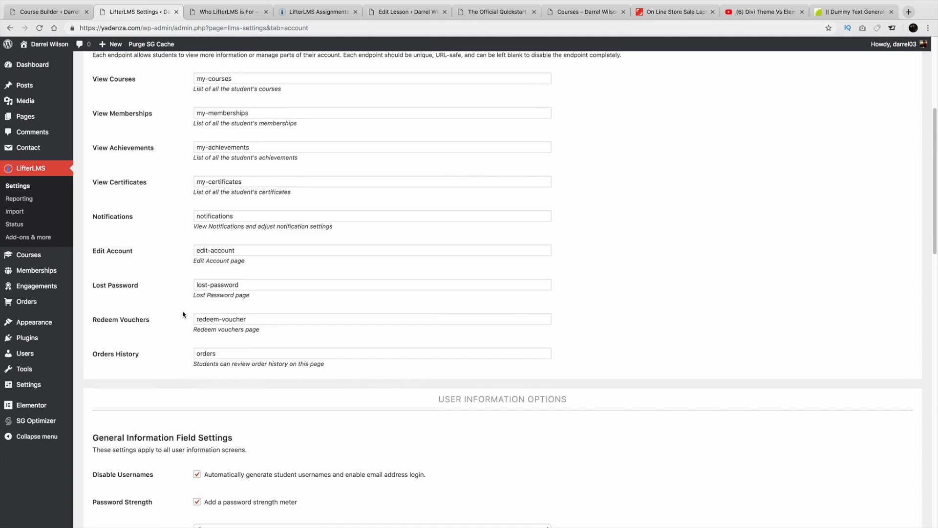
pyautogui.scroll(3, 183, 314)
pyautogui.scroll(2, 184, 314)
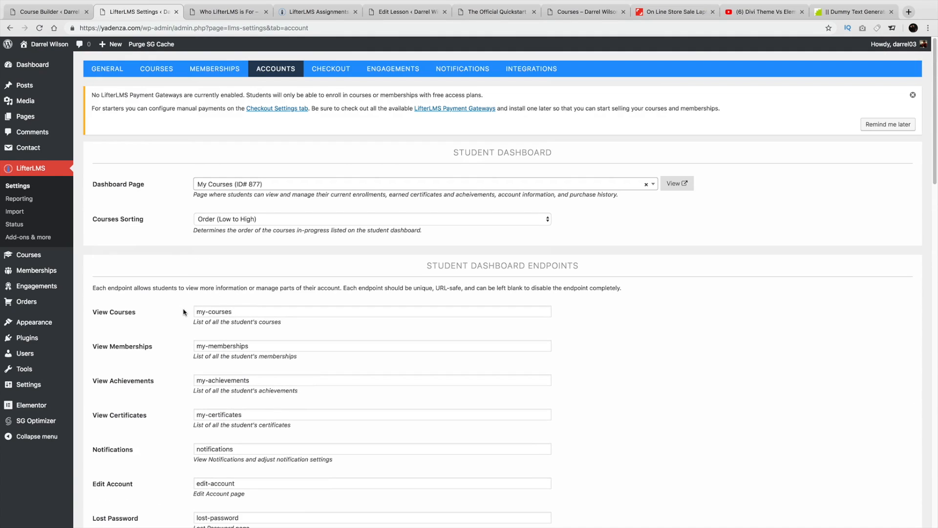
# Look through the LifterLMS checkout settings, including the currency options and payment gateways
pyautogui.click(336, 68)
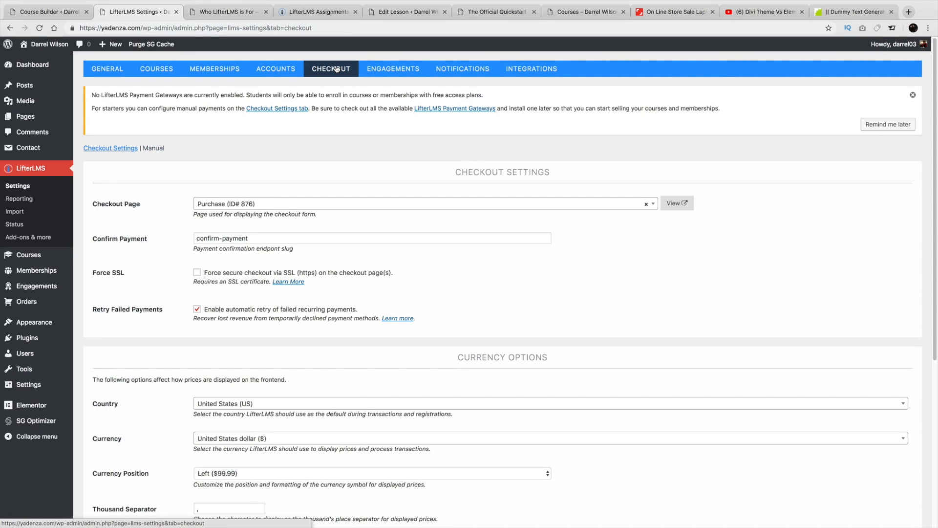
pyautogui.scroll(-3, 290, 302)
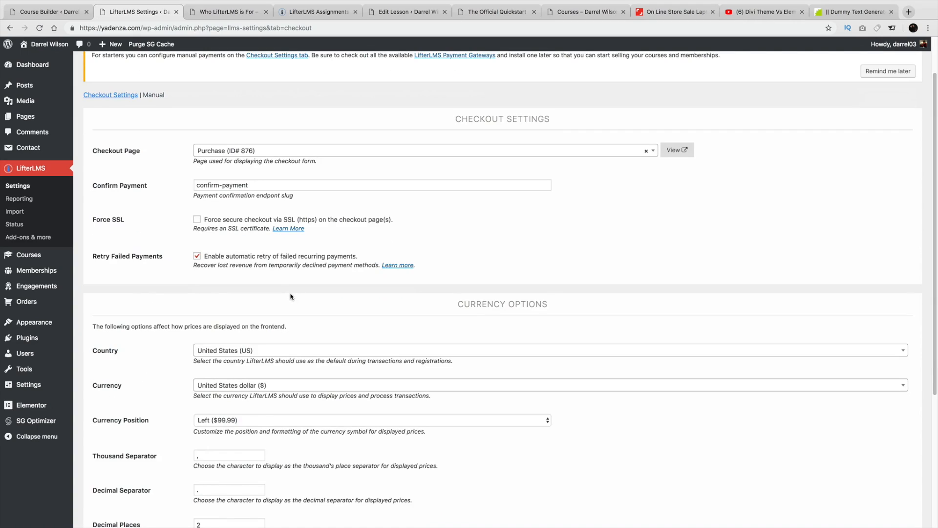
pyautogui.scroll(-5, 250, 390)
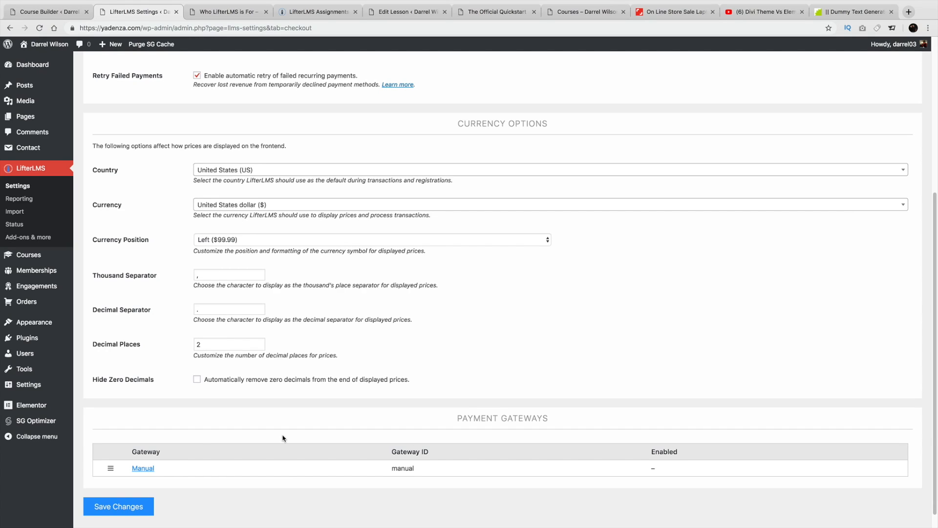
pyautogui.scroll(8, 282, 438)
# Review the email and certificate settings for LifterLMS engagements
pyautogui.click(380, 69)
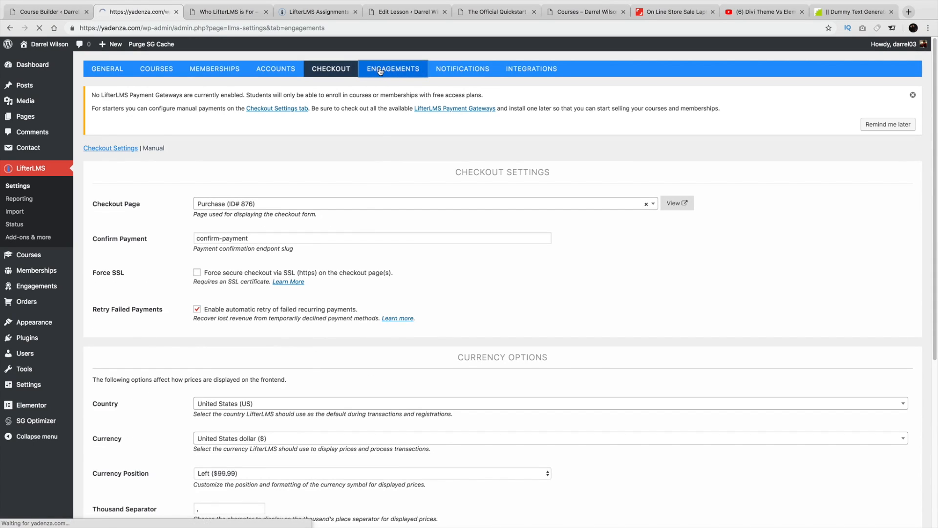
pyautogui.scroll(-2, 272, 201)
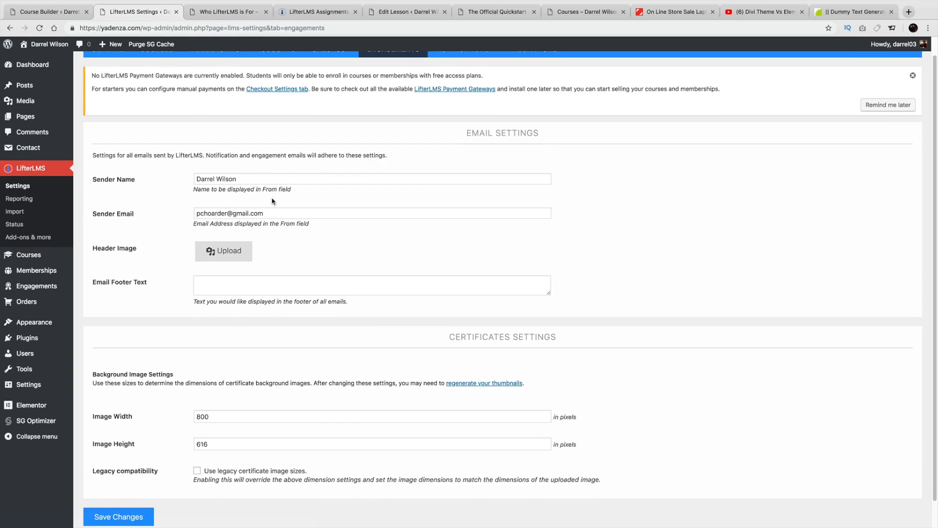
pyautogui.scroll(-2, 272, 202)
pyautogui.scroll(3, 258, 216)
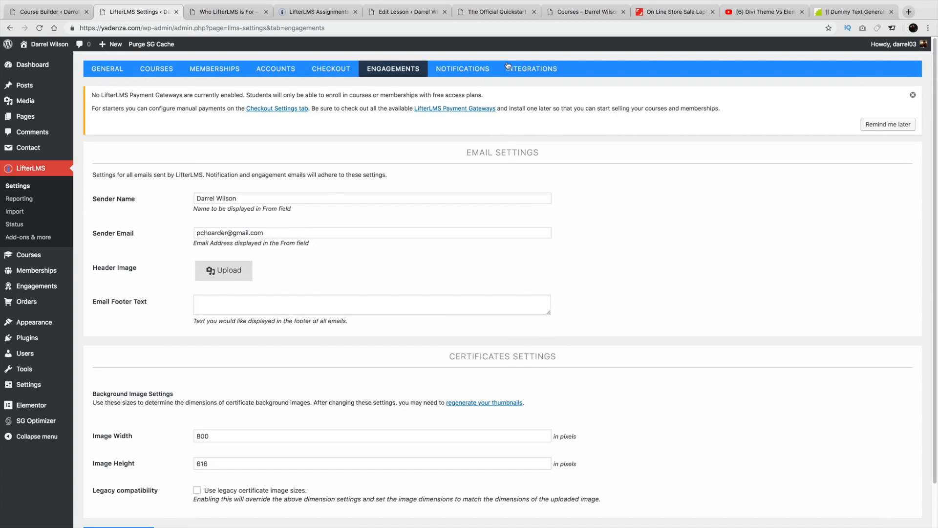
# Inspect the Enrollment email template in the LifterLMS notification settings and return to the notification list
pyautogui.click(472, 72)
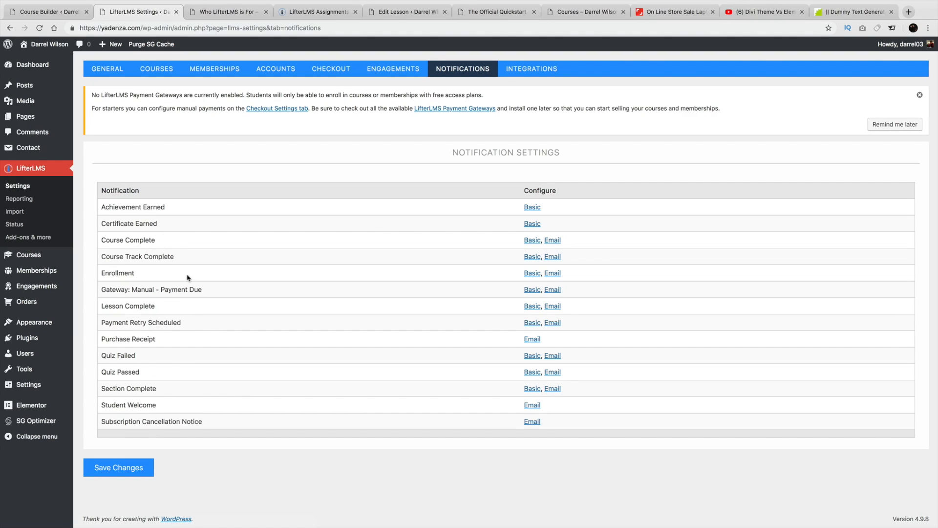
pyautogui.click(552, 274)
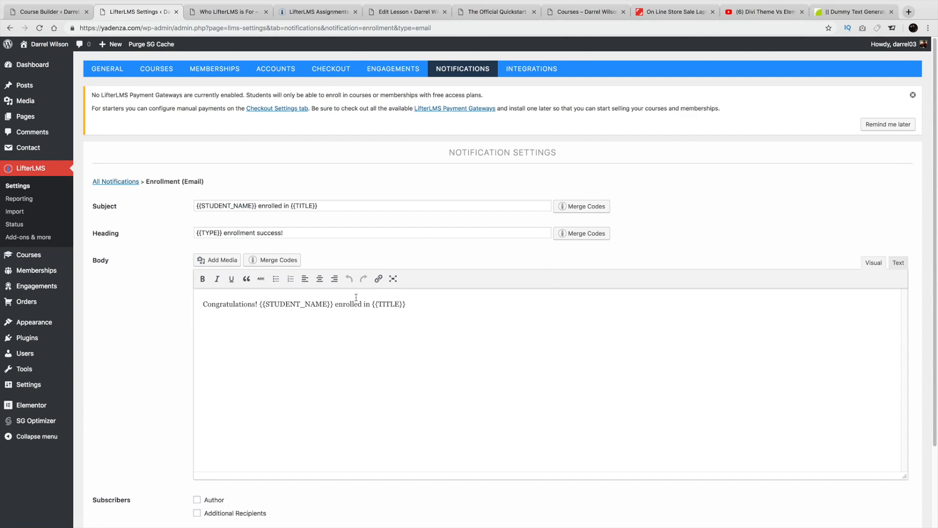
pyautogui.scroll(-1, 355, 296)
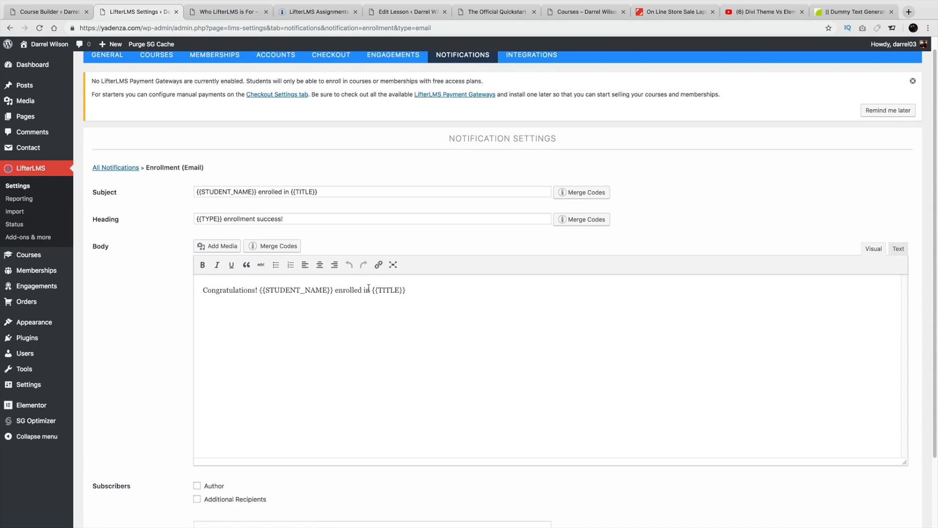
pyautogui.click(469, 58)
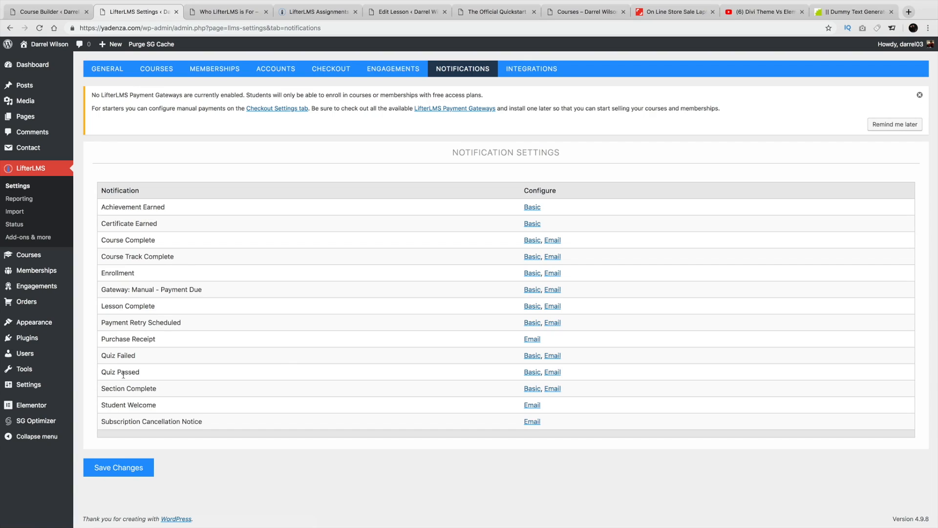
# Inspect the basic Course Track Complete notification, return to the notification list and open the integrations settings
pyautogui.click(532, 257)
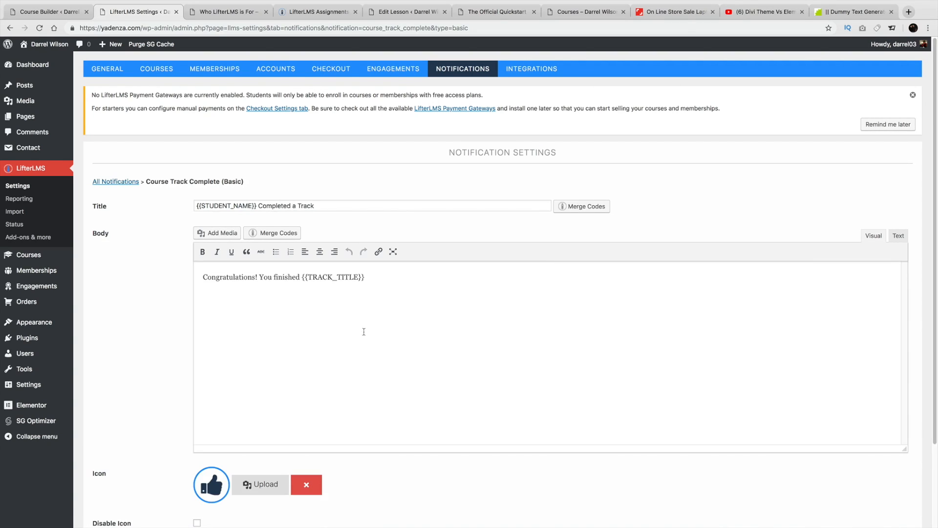
pyautogui.scroll(-2, 363, 329)
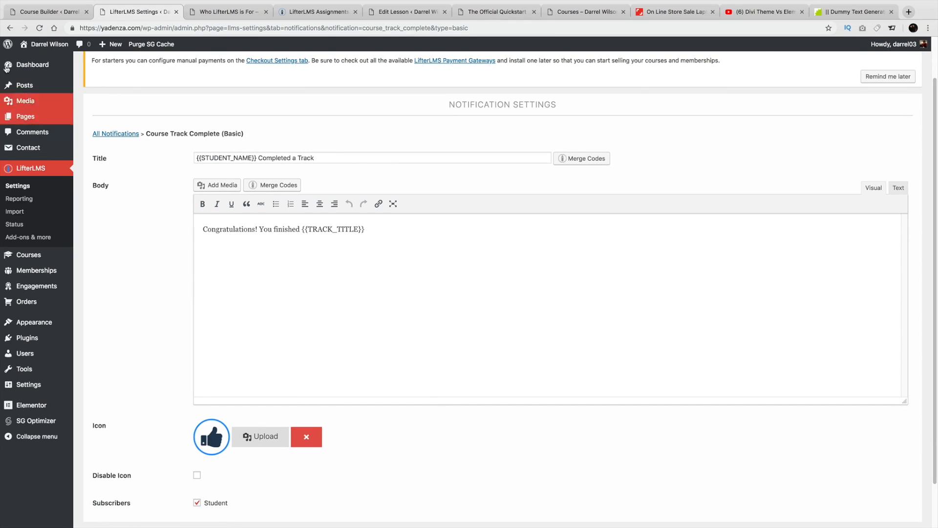
pyautogui.click(9, 27)
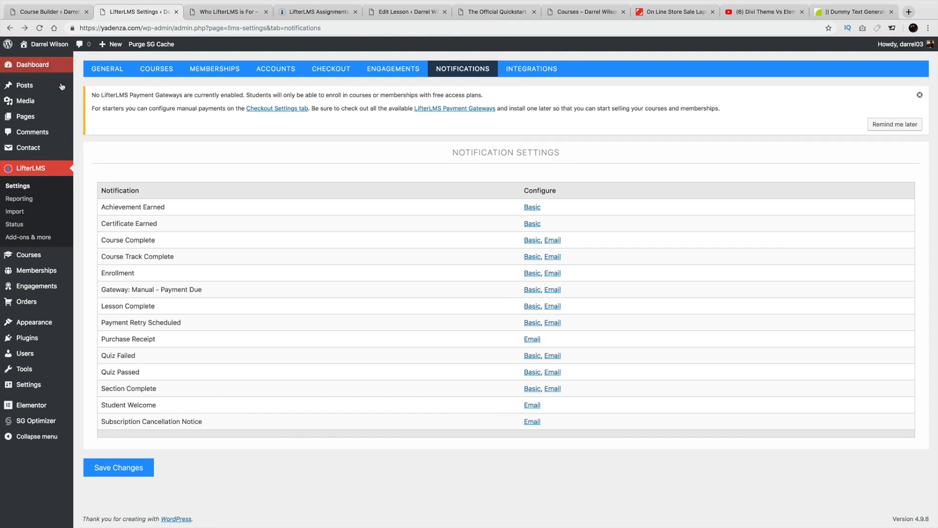
pyautogui.click(532, 68)
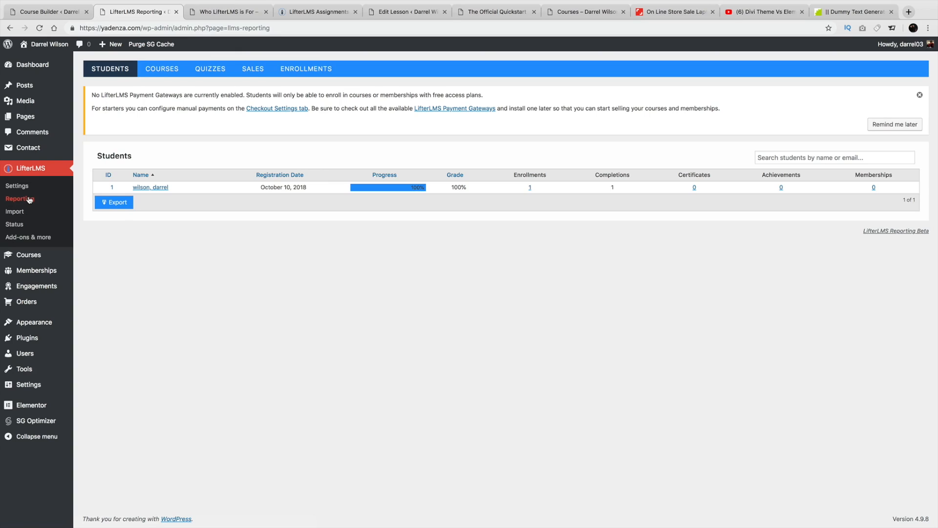
# Review the LifterLMS reports for courses, quizzes, sales and enrollments
pyautogui.click(156, 71)
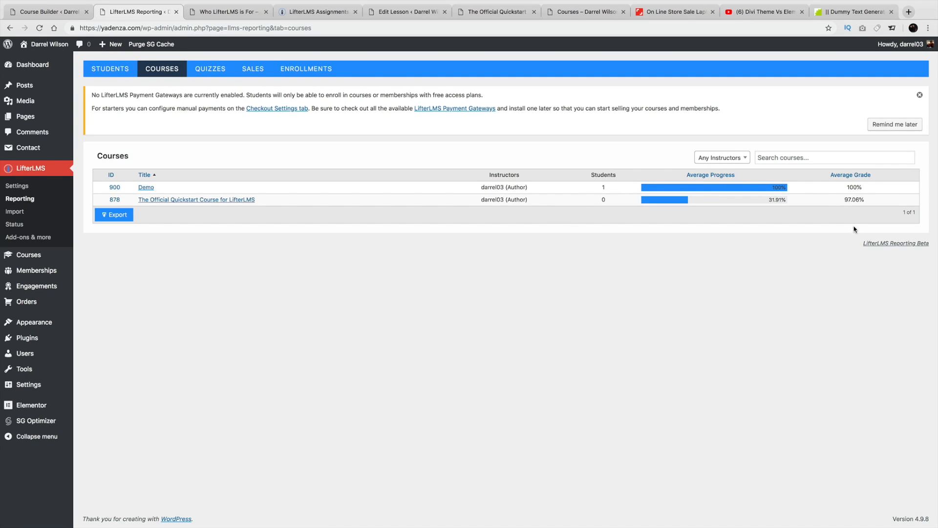
pyautogui.click(212, 71)
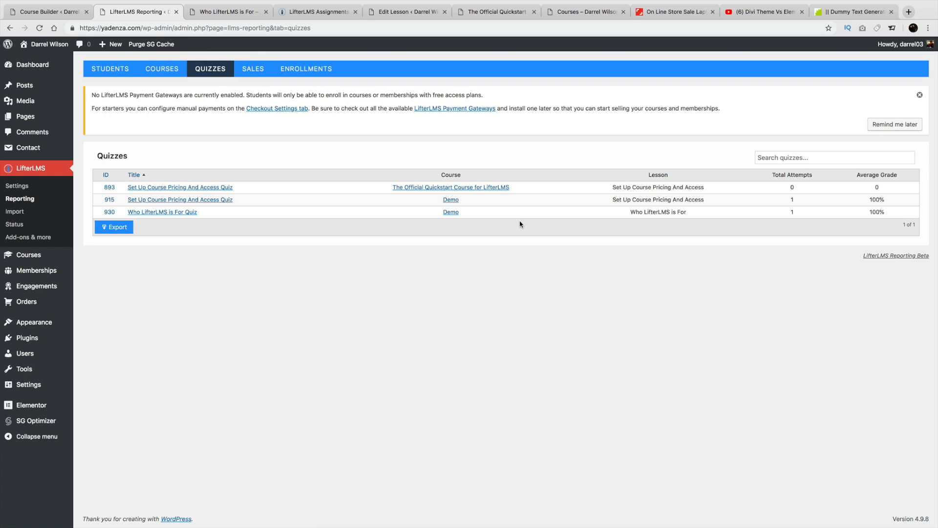
pyautogui.click(252, 75)
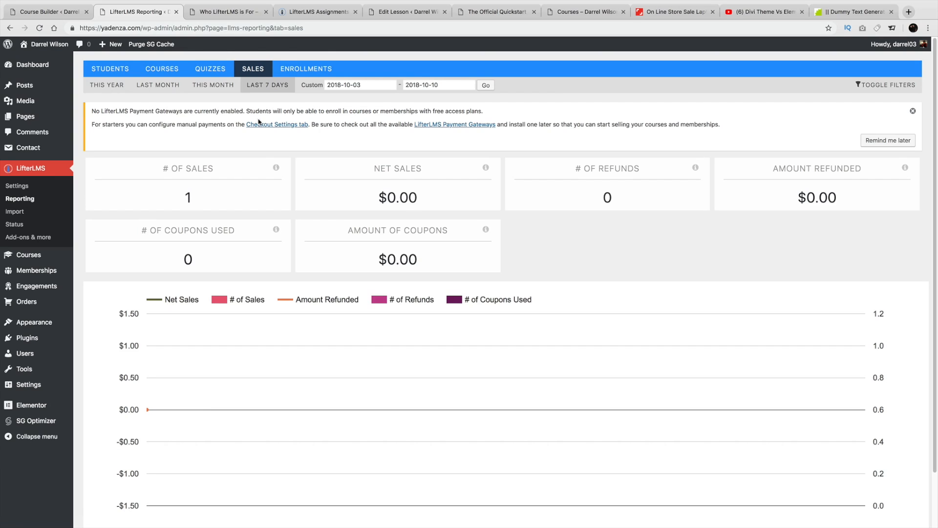
pyautogui.click(295, 75)
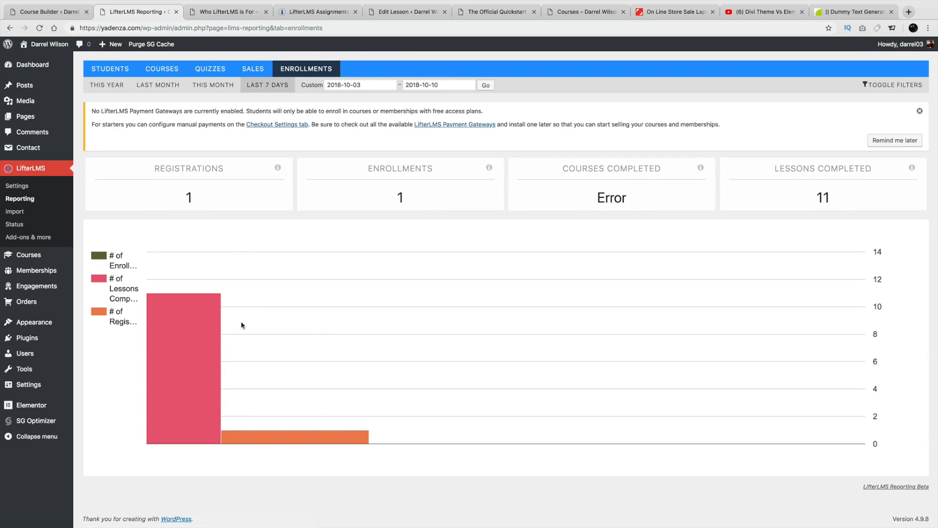
pyautogui.moveTo(213, 356)
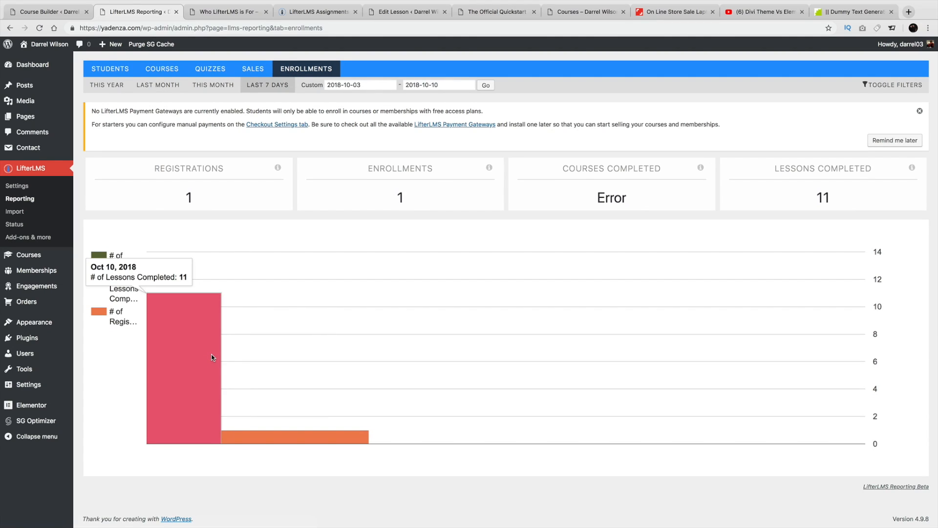
# Look at the LifterLMS course import page and read through the system status report
pyautogui.click(25, 211)
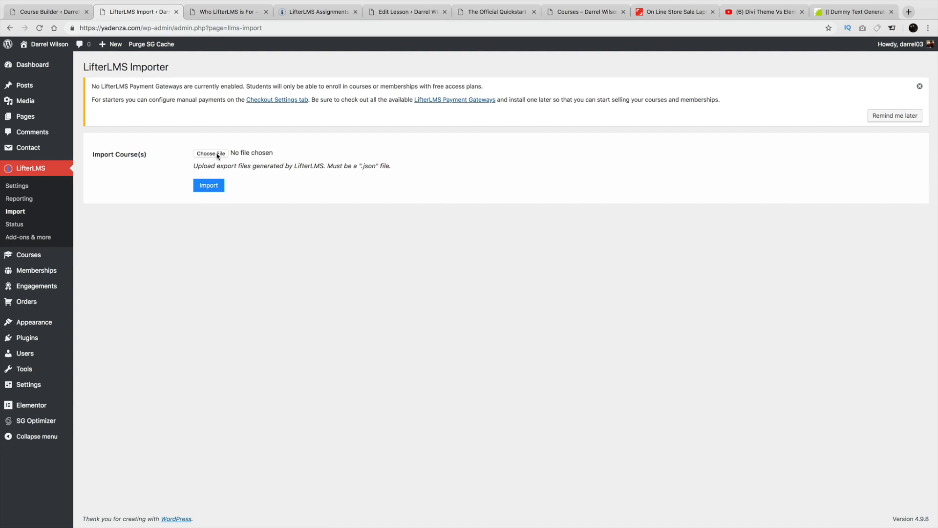
pyautogui.click(29, 225)
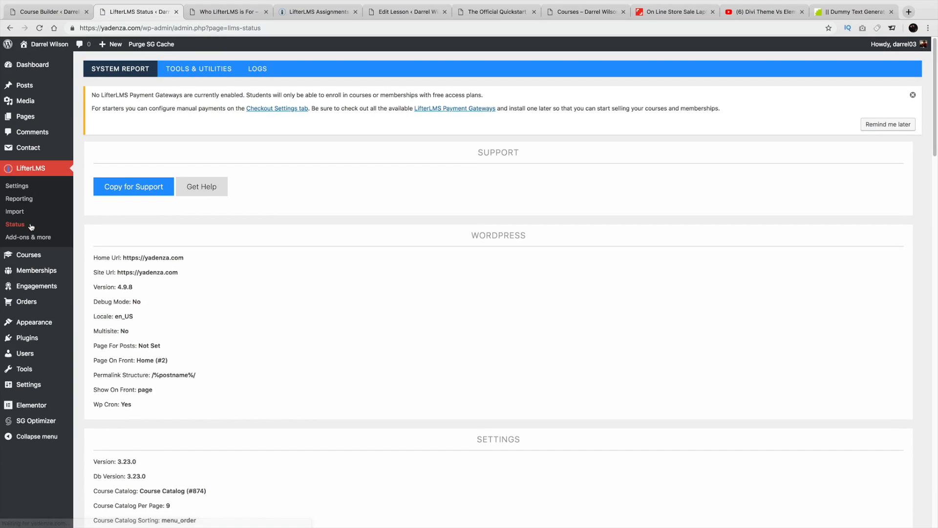
pyautogui.scroll(-3, 137, 346)
pyautogui.scroll(-10, 137, 346)
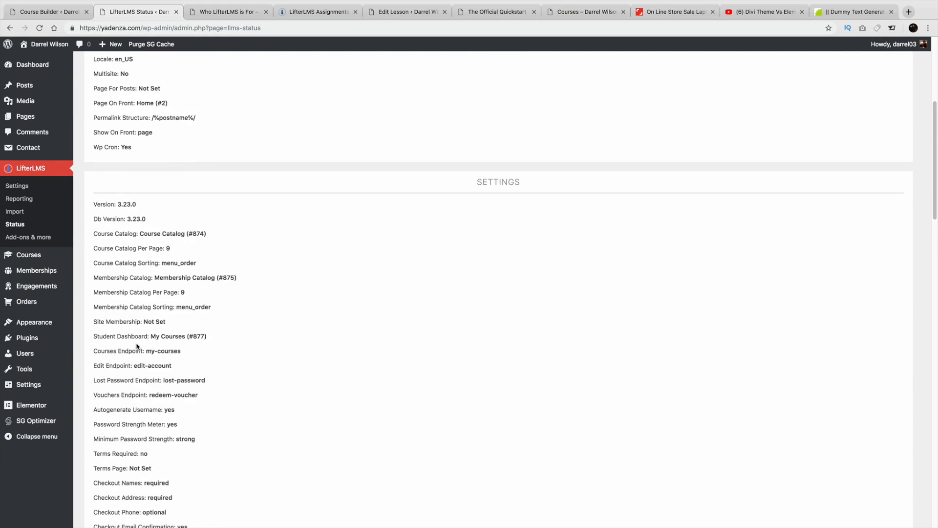
pyautogui.scroll(-10, 137, 345)
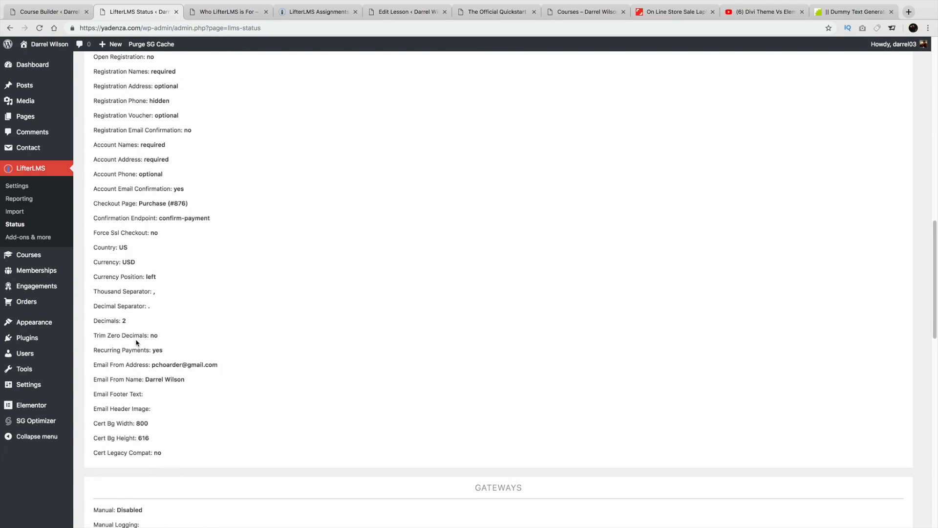
pyautogui.scroll(-8, 136, 341)
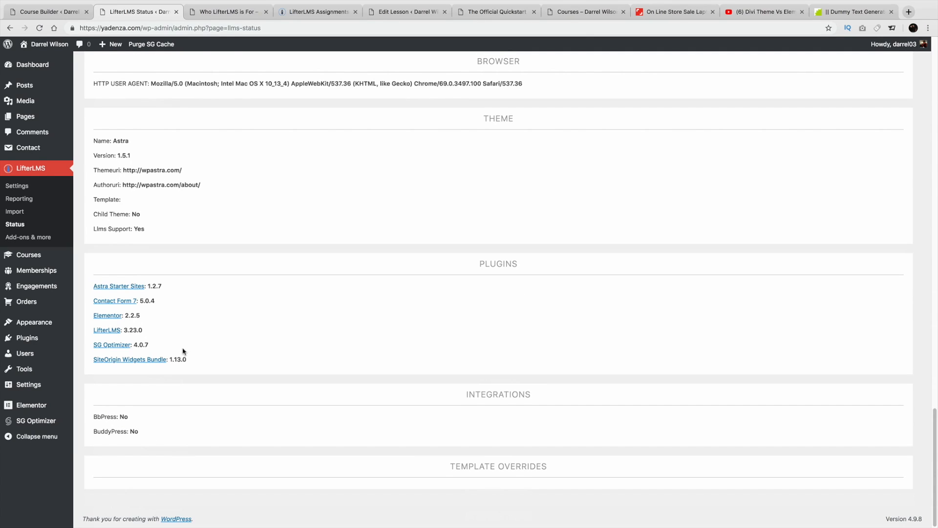
pyautogui.scroll(20, 182, 348)
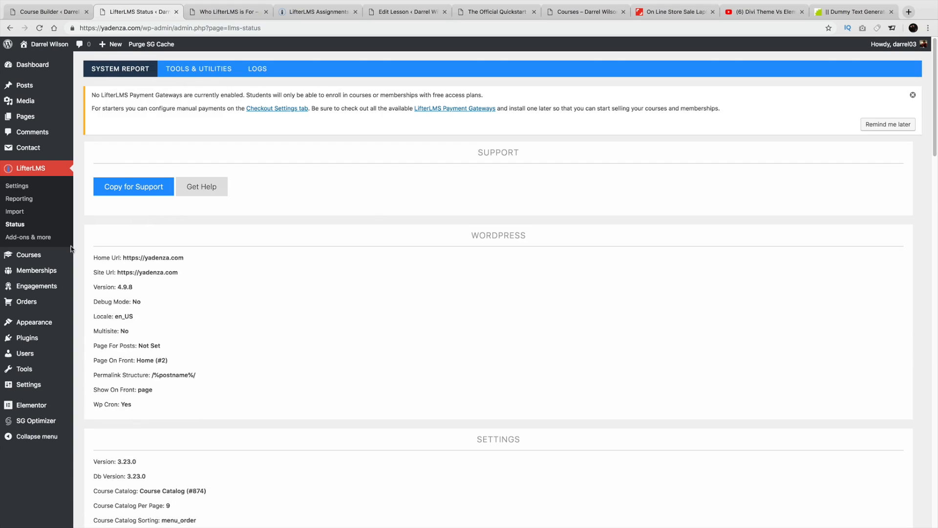
# View the LifterLMS add-ons page and examine the category, difficulty, tag and track columns of the course list
pyautogui.click(49, 238)
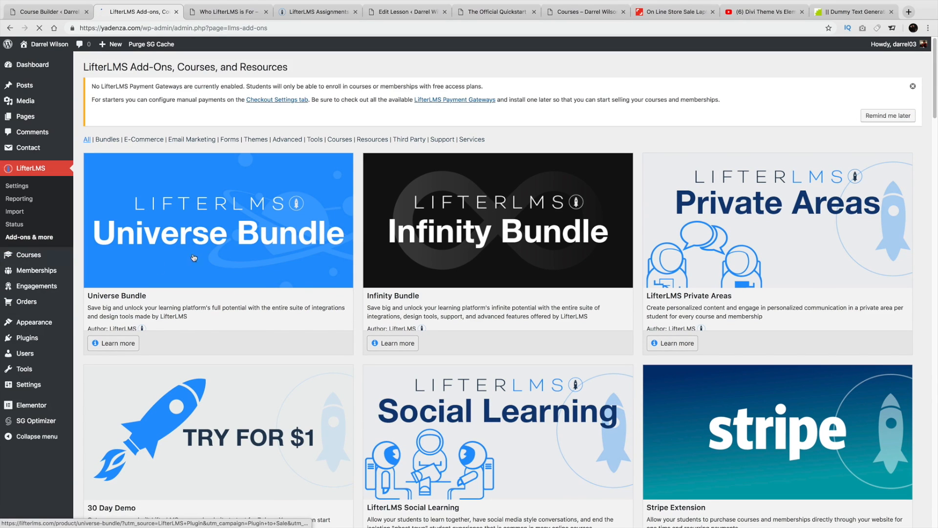
pyautogui.click(19, 255)
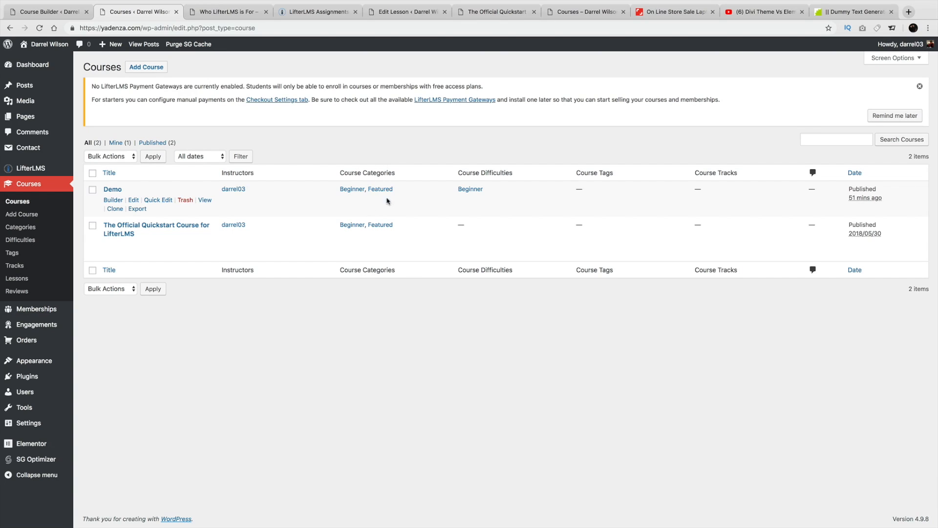
pyautogui.moveTo(347, 173); pyautogui.dragTo(398, 174)
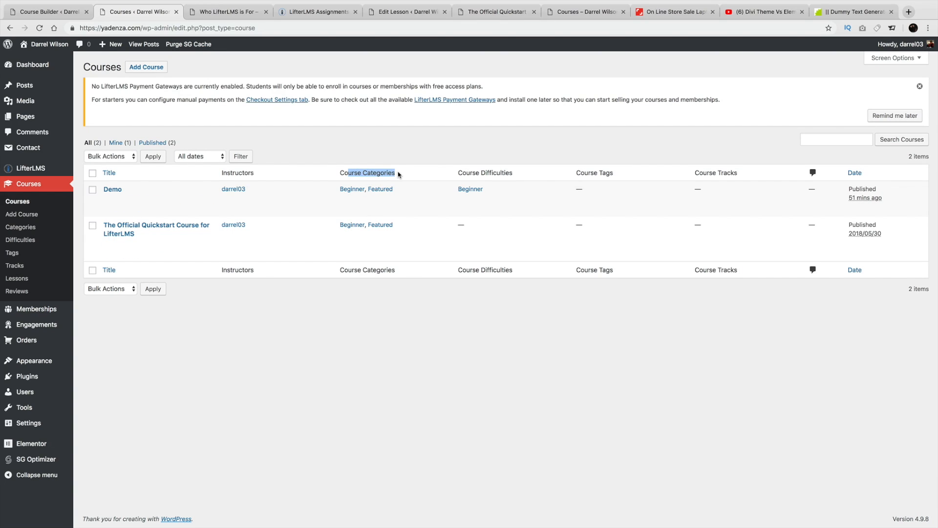
pyautogui.moveTo(457, 173); pyautogui.dragTo(515, 172)
pyautogui.moveTo(577, 169); pyautogui.dragTo(625, 174)
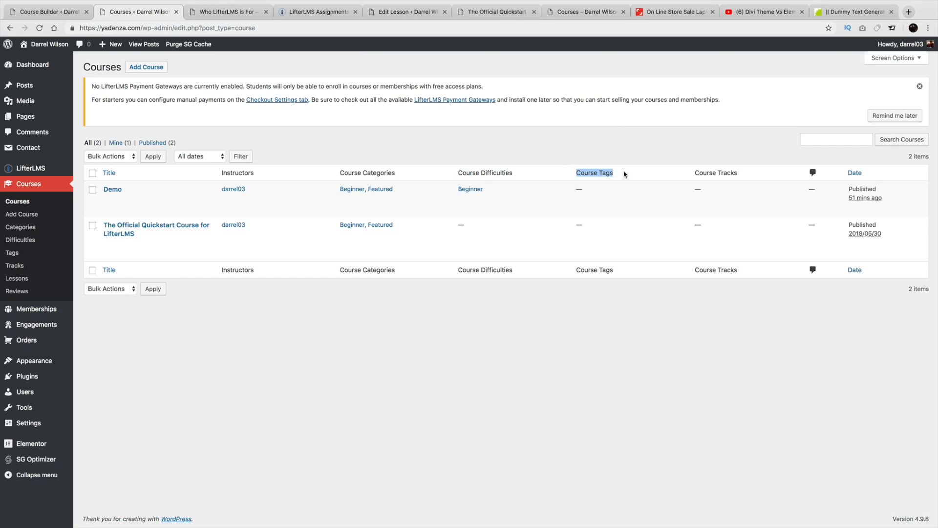
pyautogui.moveTo(698, 173); pyautogui.dragTo(741, 176)
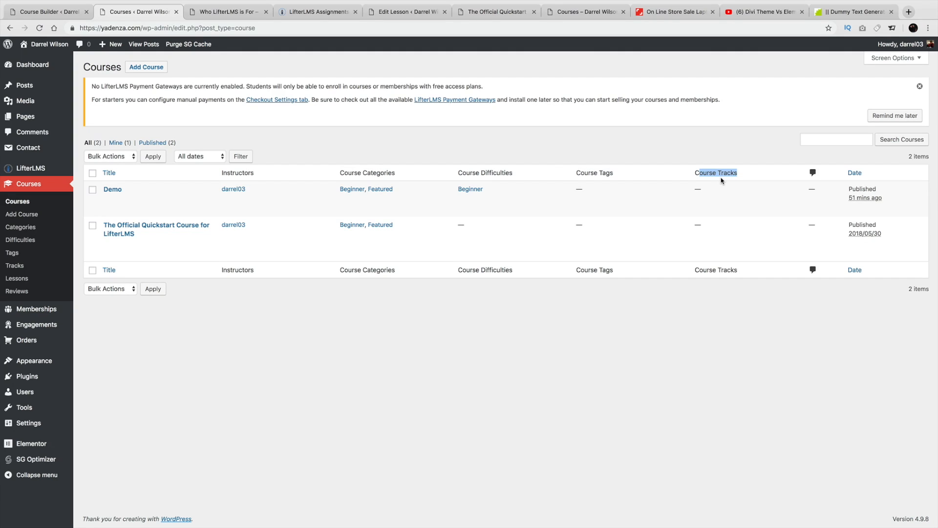
# Add a new course track named Track 1
pyautogui.click(14, 253)
pyautogui.click(15, 317)
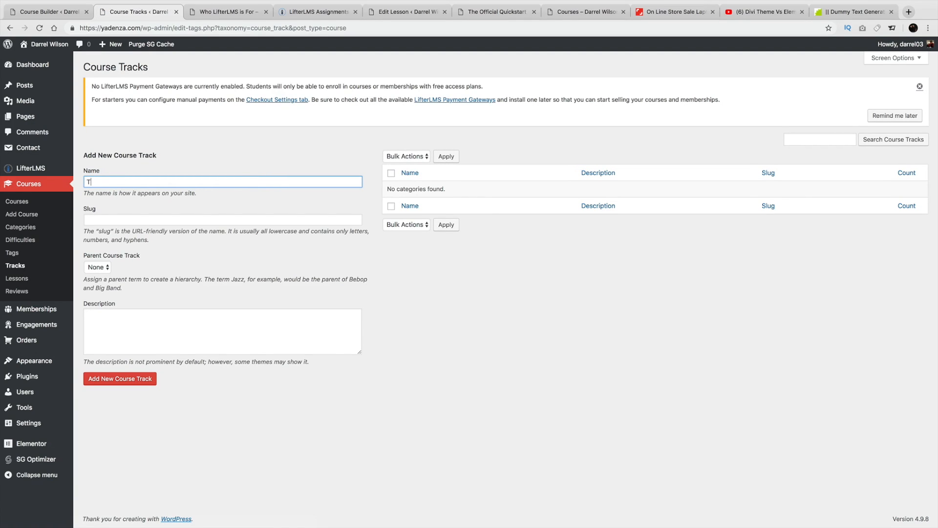
pyautogui.write('Track 1')
pyautogui.press('Tab')
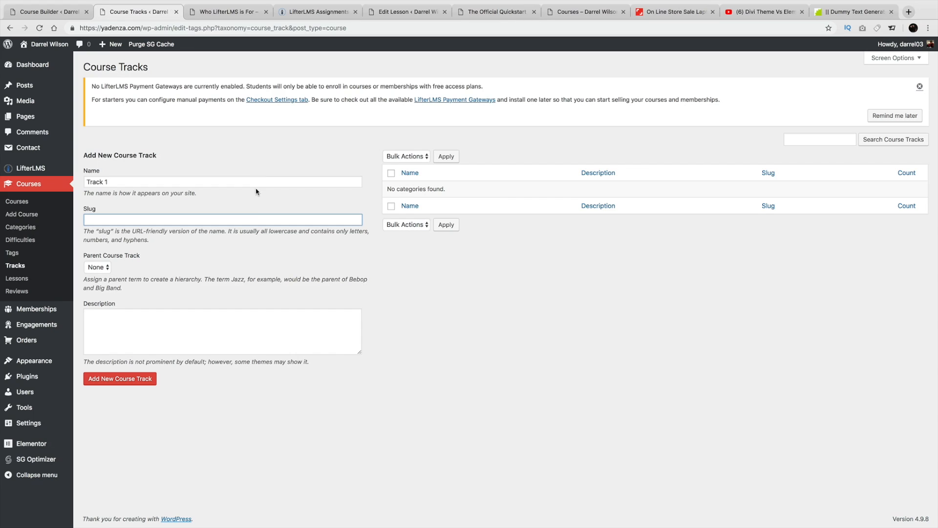
pyautogui.click(134, 384)
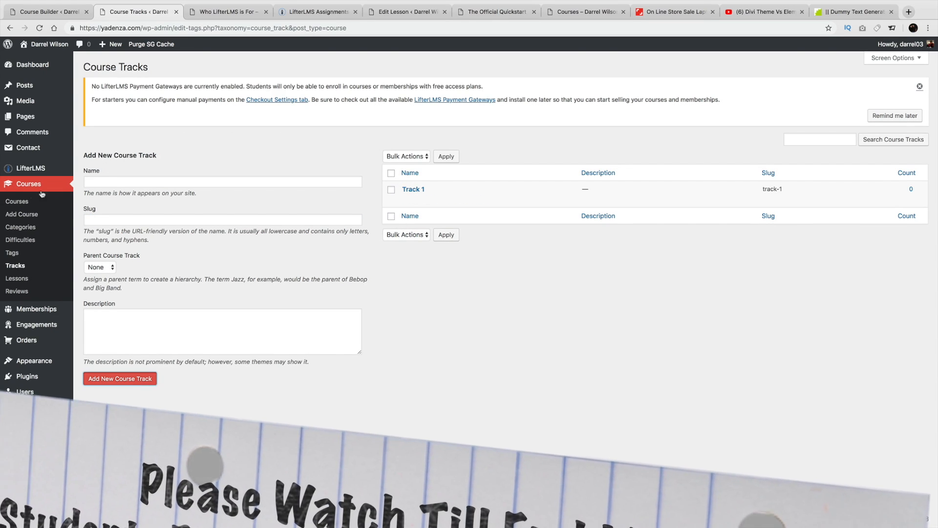
# Open the Demo course for editing, go to its course tracks and update the course
pyautogui.click(9, 203)
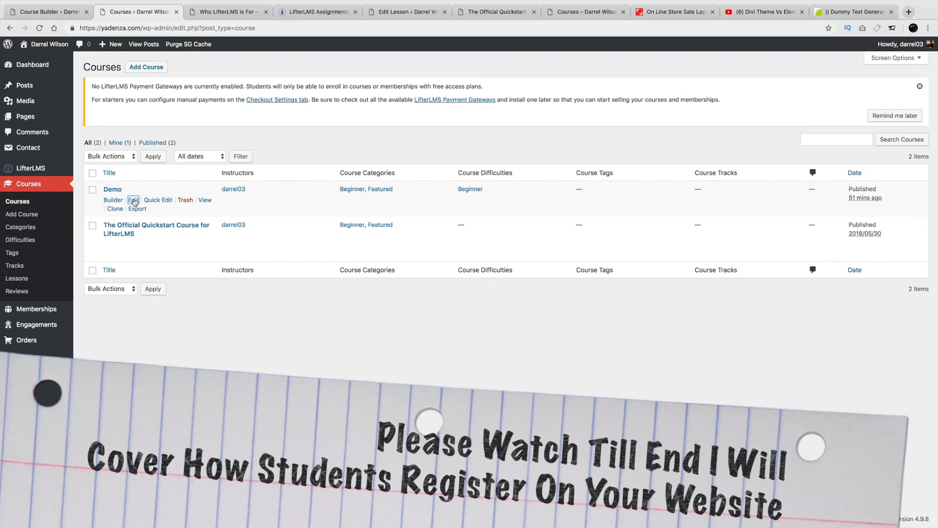
pyautogui.click(134, 200)
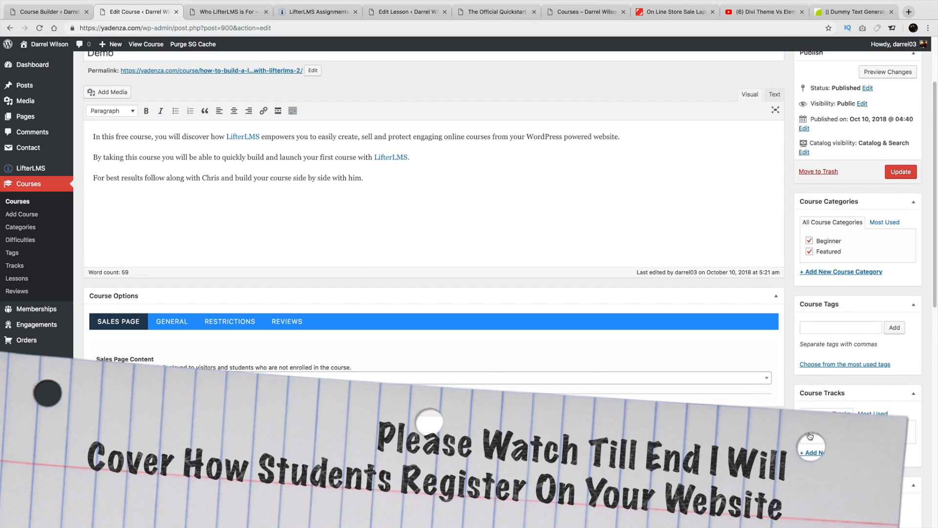
pyautogui.click(900, 171)
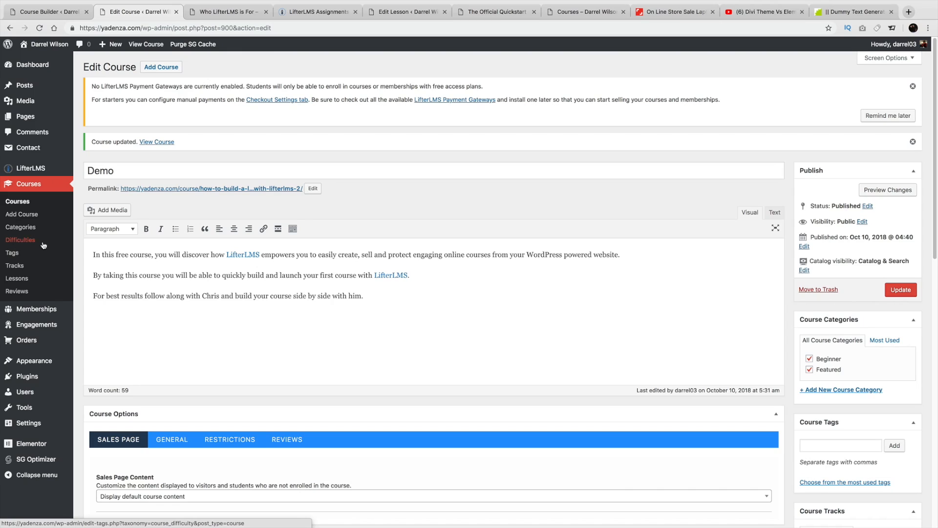
# Look through the list of course lessons, then view the course reviews and the blank new review form
pyautogui.click(25, 279)
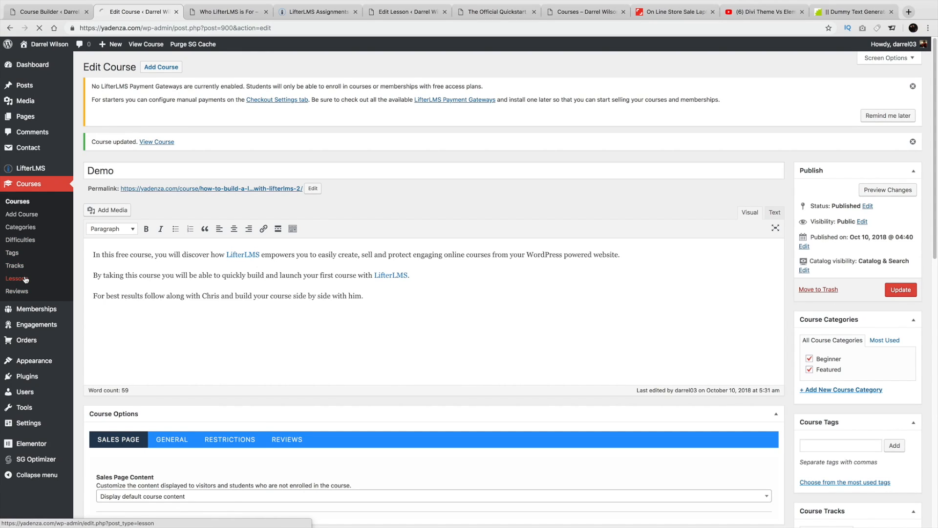
pyautogui.scroll(-5, 262, 329)
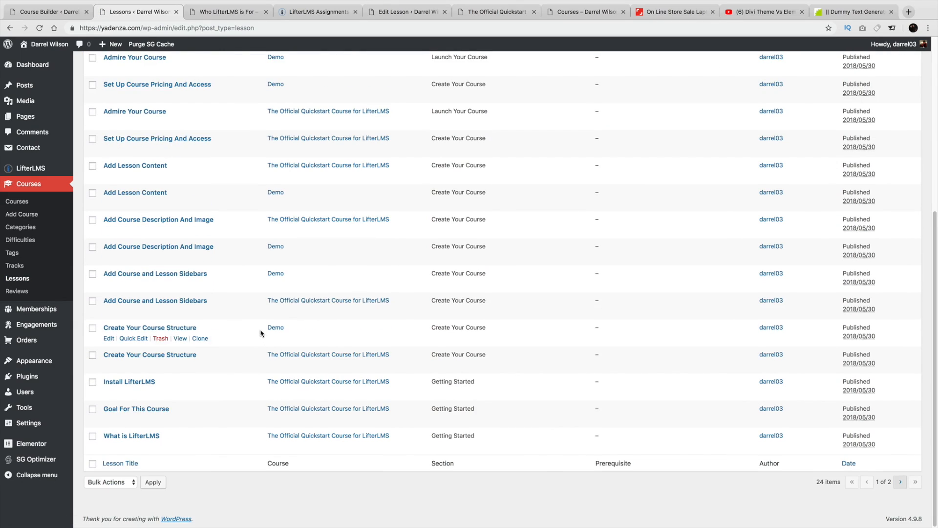
pyautogui.scroll(3, 262, 329)
pyautogui.scroll(2, 269, 189)
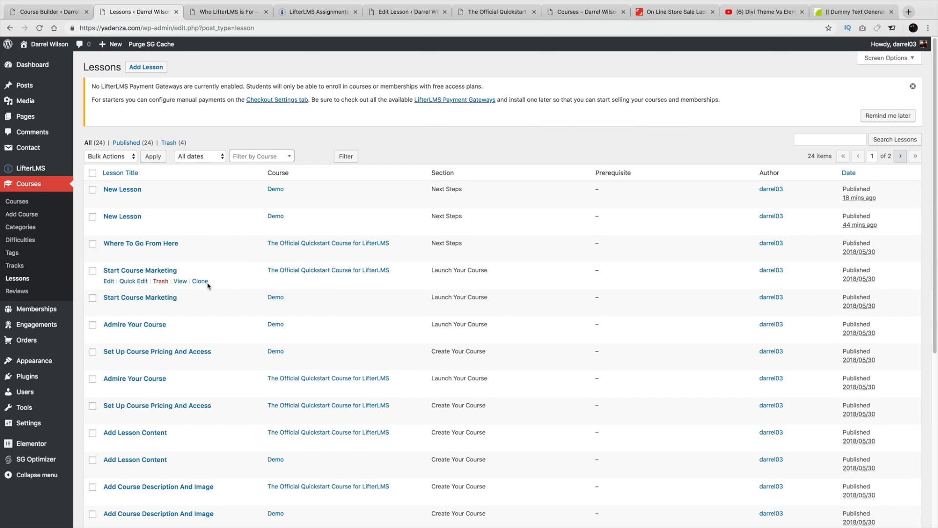
pyautogui.click(9, 292)
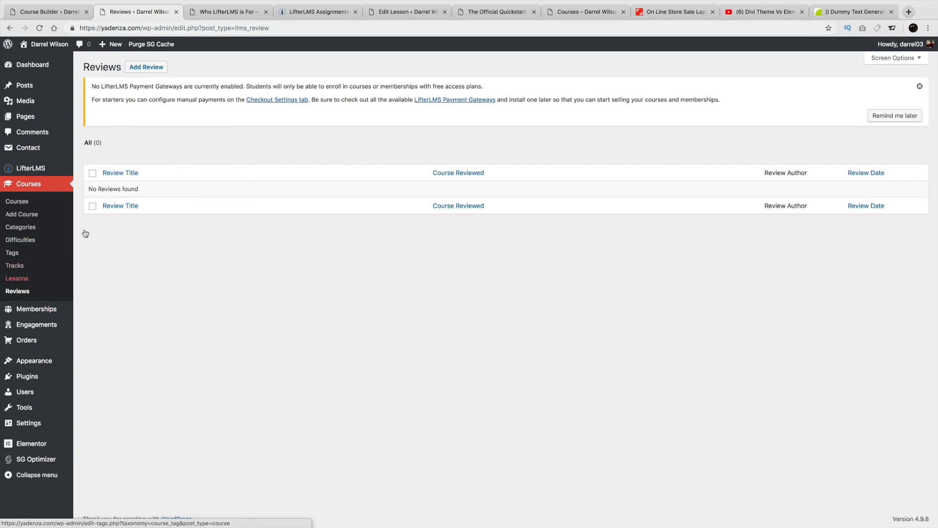
pyautogui.click(146, 69)
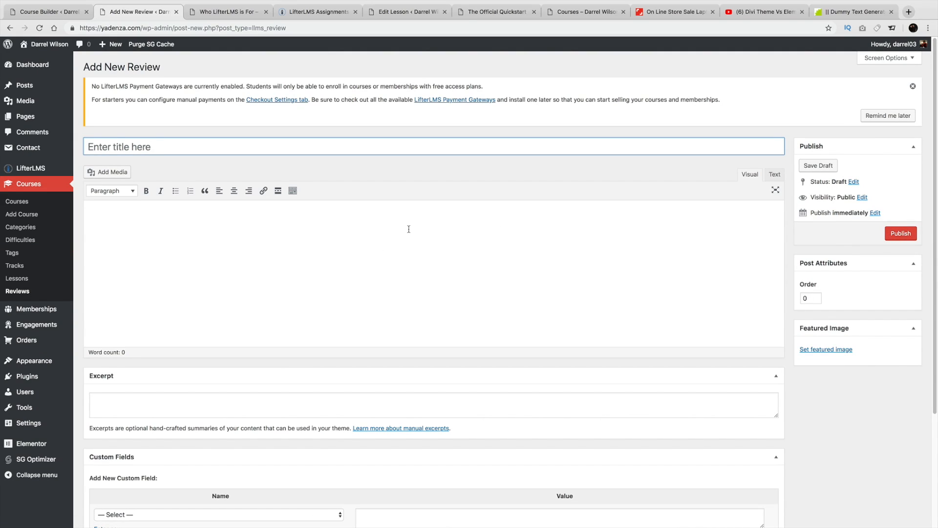
# Start a new LifterLMS engagement and title it "Creating Account Unlocked!"
pyautogui.moveTo(43, 306)
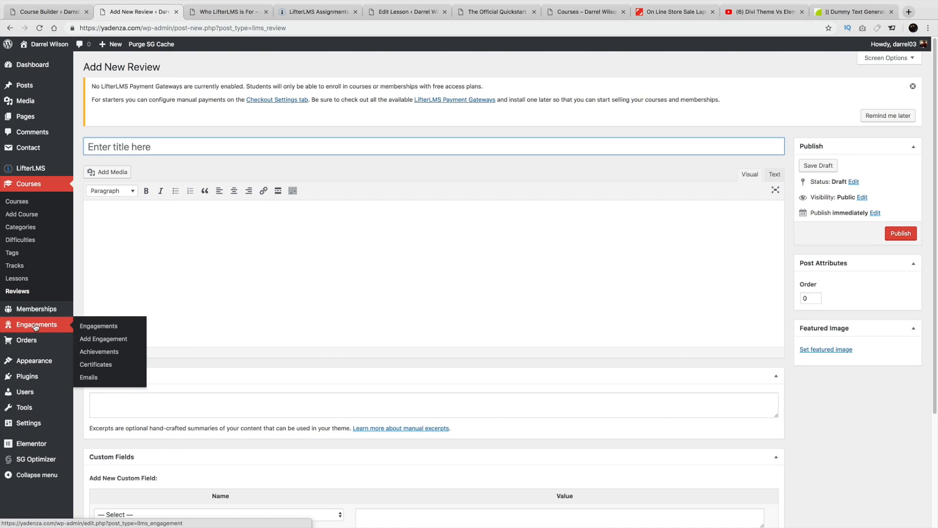
pyautogui.click(36, 325)
pyautogui.moveTo(35, 327)
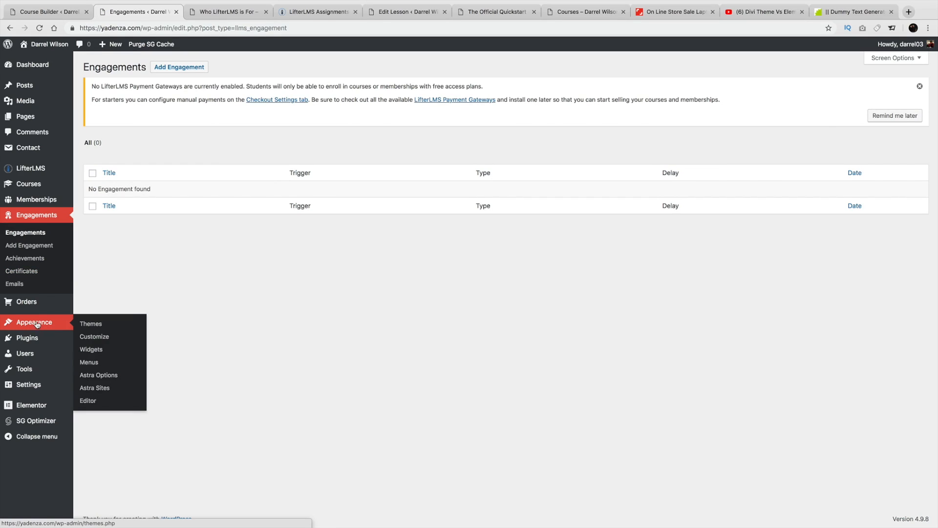
pyautogui.click(174, 68)
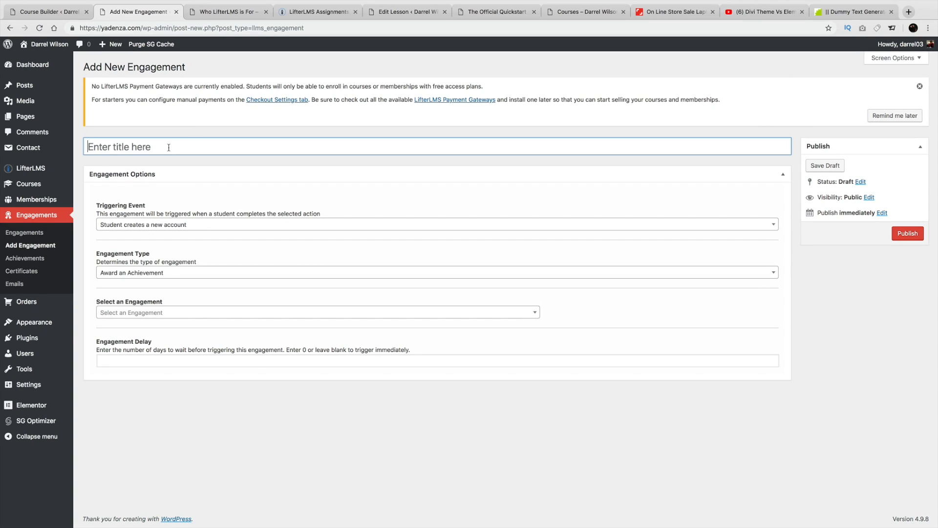
pyautogui.write('Crea')
pyautogui.press('BackSpace')
pyautogui.press('BackSpace')
pyautogui.write('Creating Accou t')
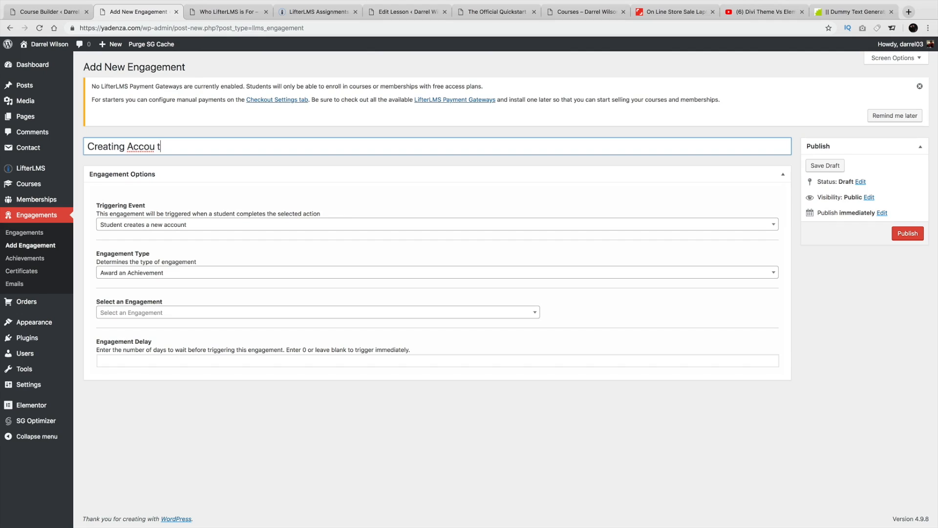
pyautogui.press('BackSpace')
pyautogui.press('BackSpace')
pyautogui.write('nt Unlocked!')
# Review the available triggering events and choose "Student creates a new account" for the engagement
pyautogui.click(169, 224)
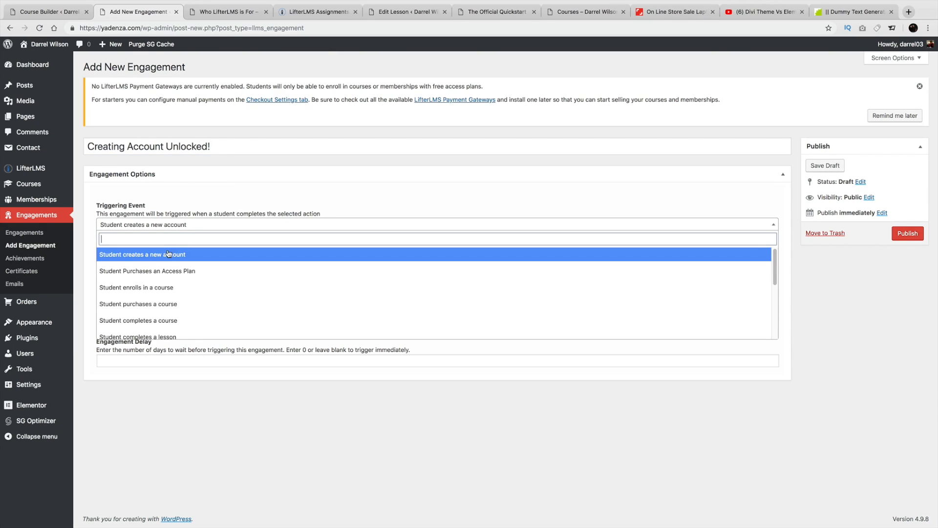
pyautogui.scroll(-3, 209, 293)
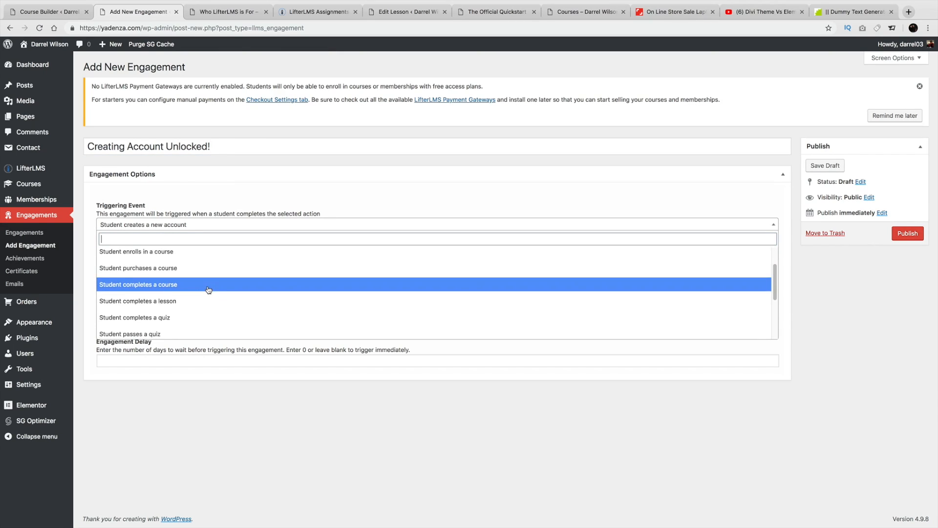
pyautogui.scroll(3, 212, 309)
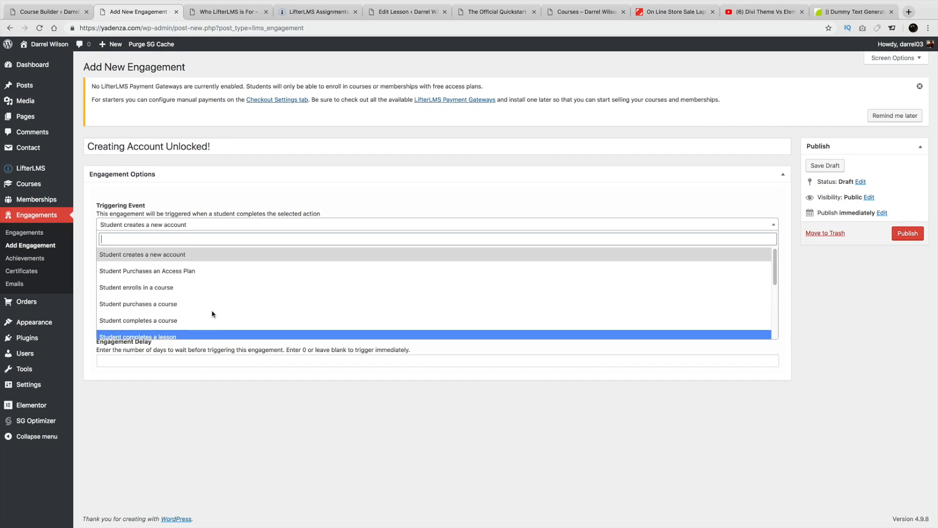
pyautogui.click(185, 257)
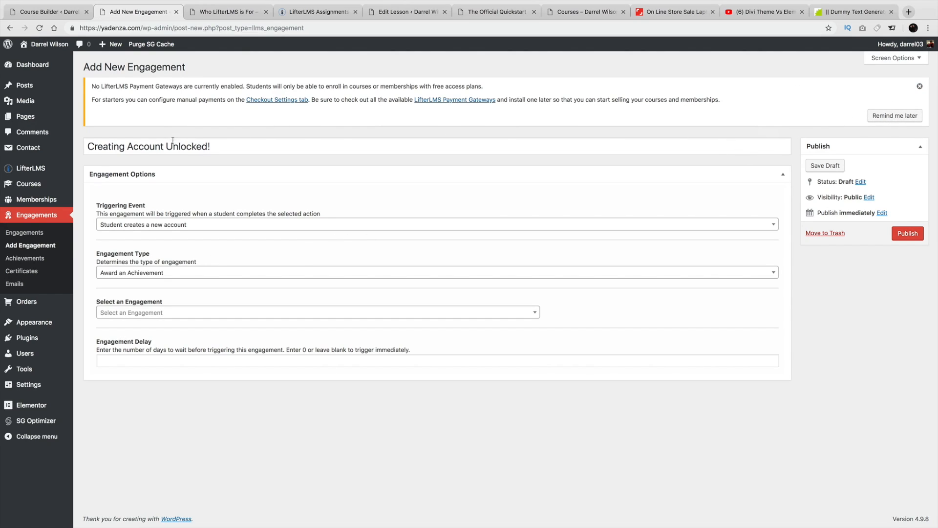
# Publish the account engagement with the type "Award an Achievement" and check its public page
pyautogui.moveTo(213, 146); pyautogui.dragTo(86, 146)
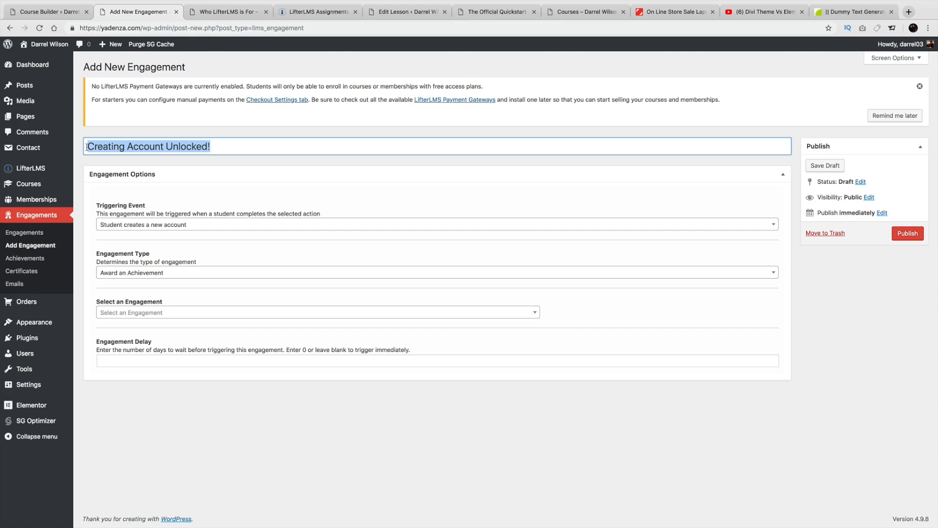
pyautogui.click(152, 313)
pyautogui.click(152, 313)
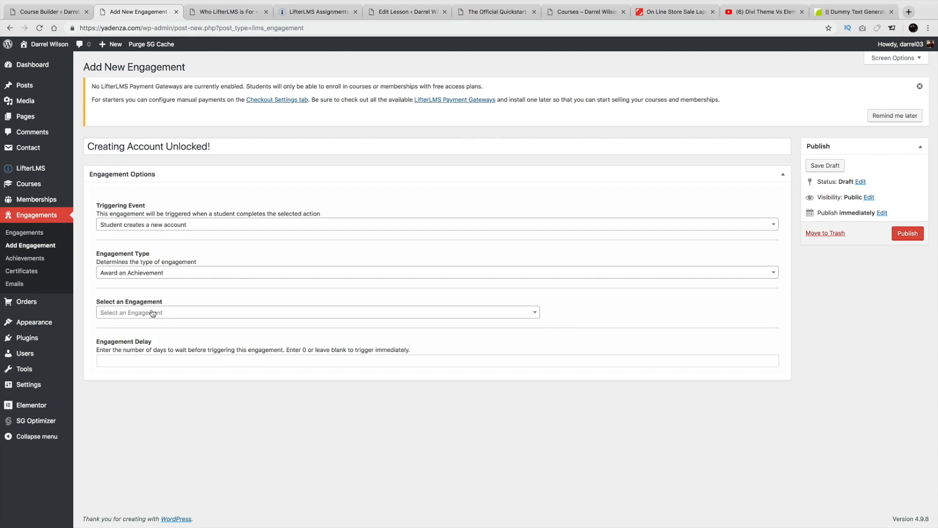
pyautogui.click(154, 277)
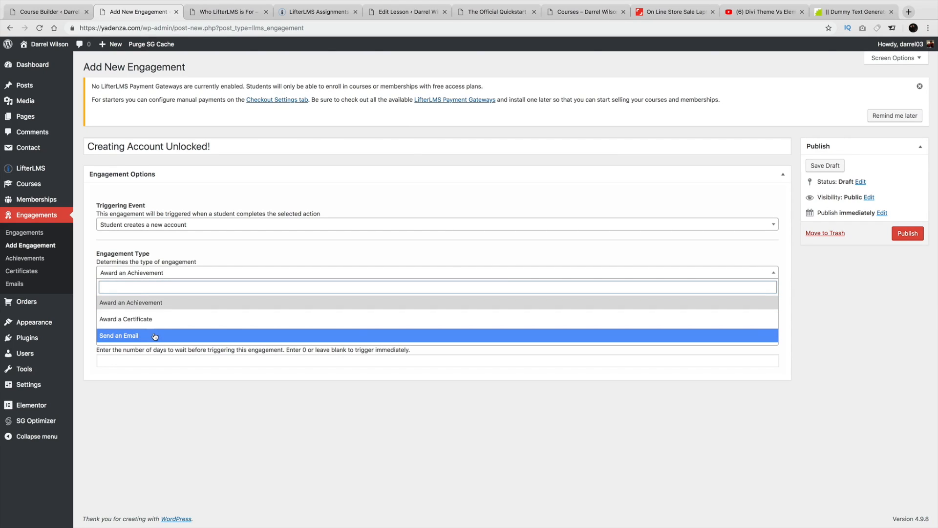
pyautogui.click(155, 304)
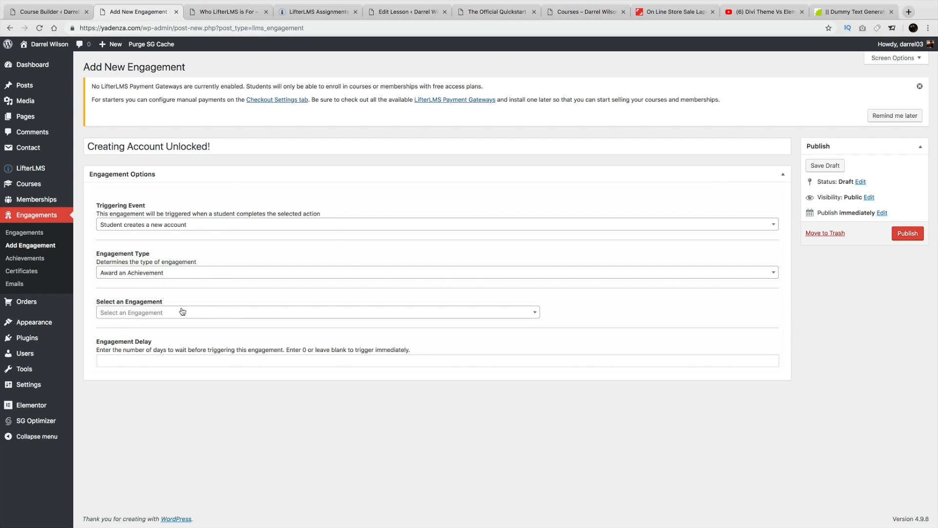
pyautogui.click(902, 234)
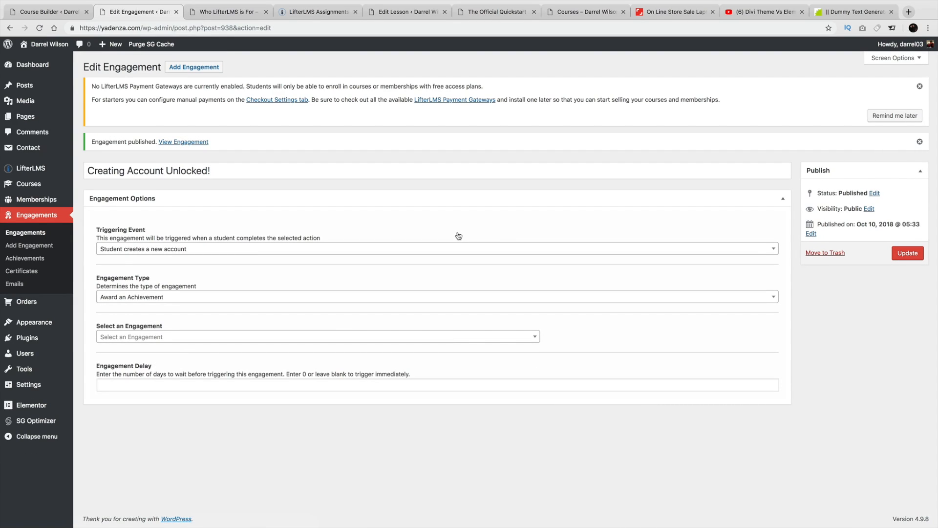
pyautogui.click(191, 142)
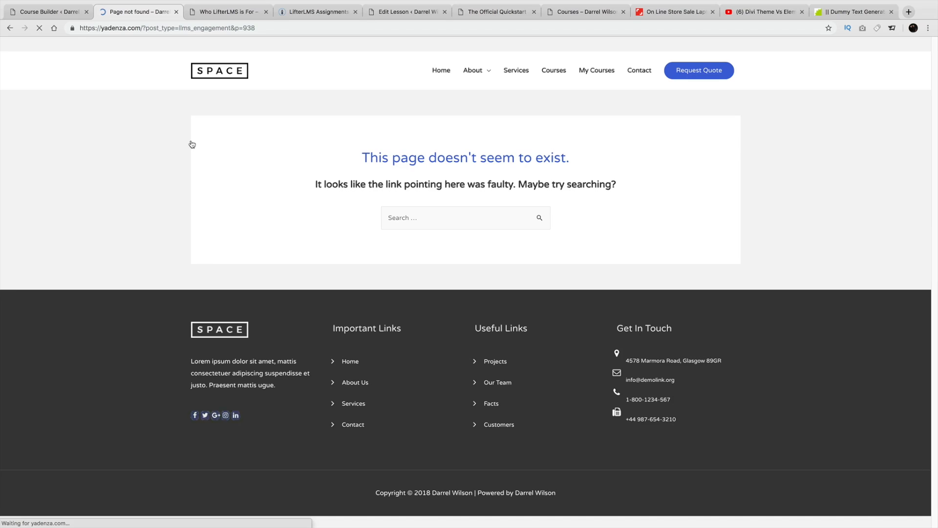
pyautogui.click(10, 28)
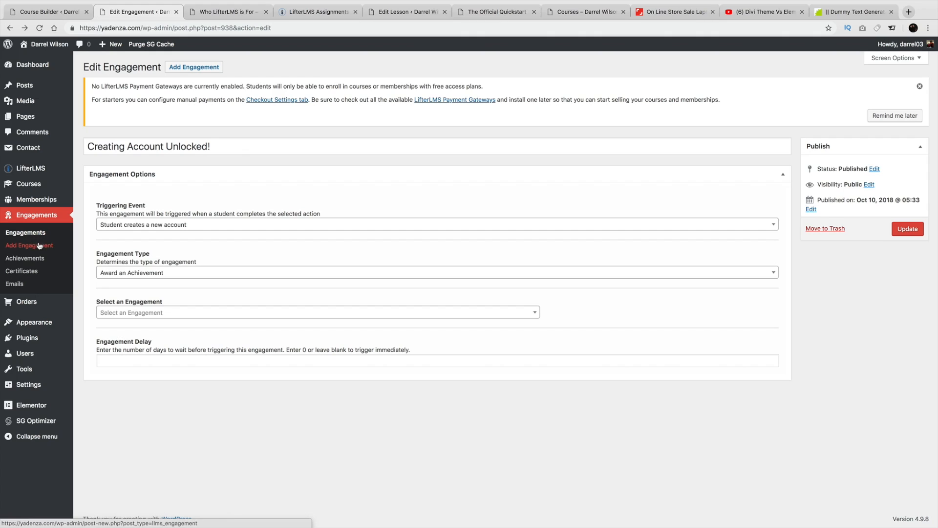
# Start a new LifterLMS achievement and title it "Quiz Crusher Level1"
pyautogui.click(39, 262)
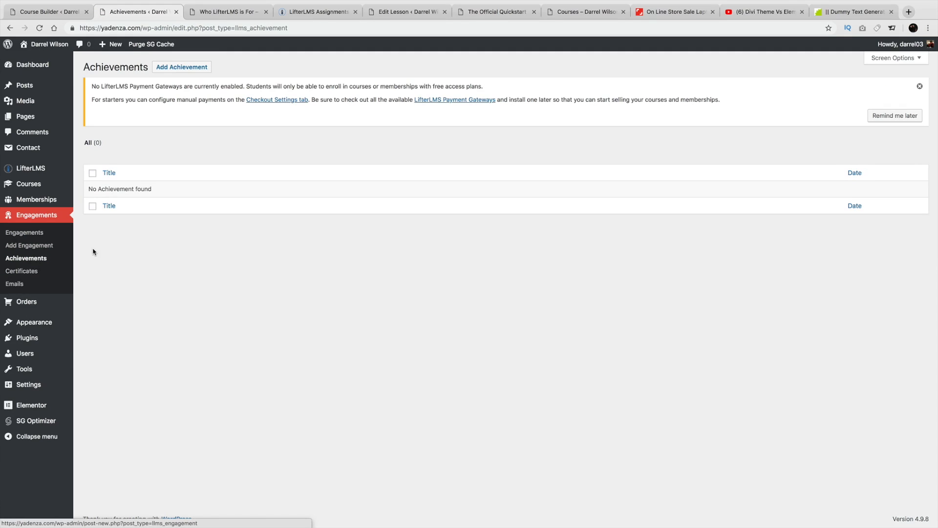
pyautogui.click(180, 68)
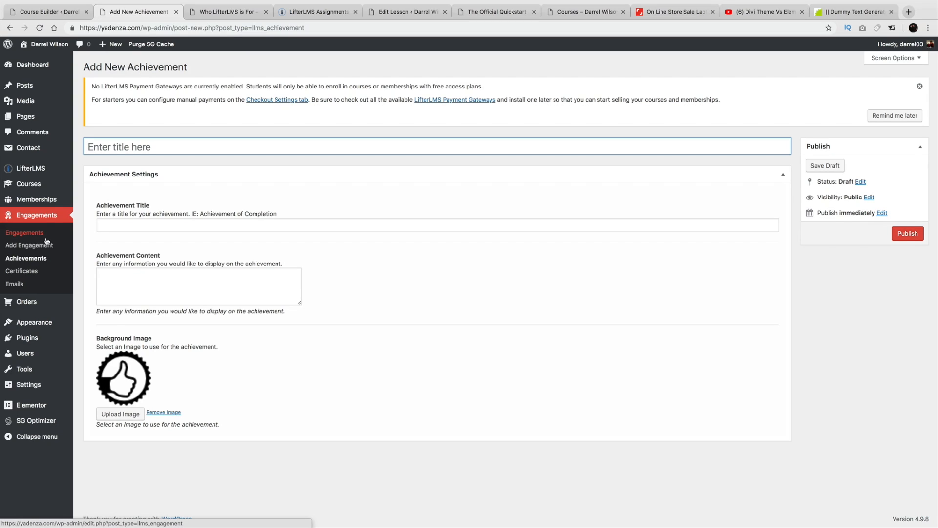
pyautogui.write('Quiz Crusher Level')
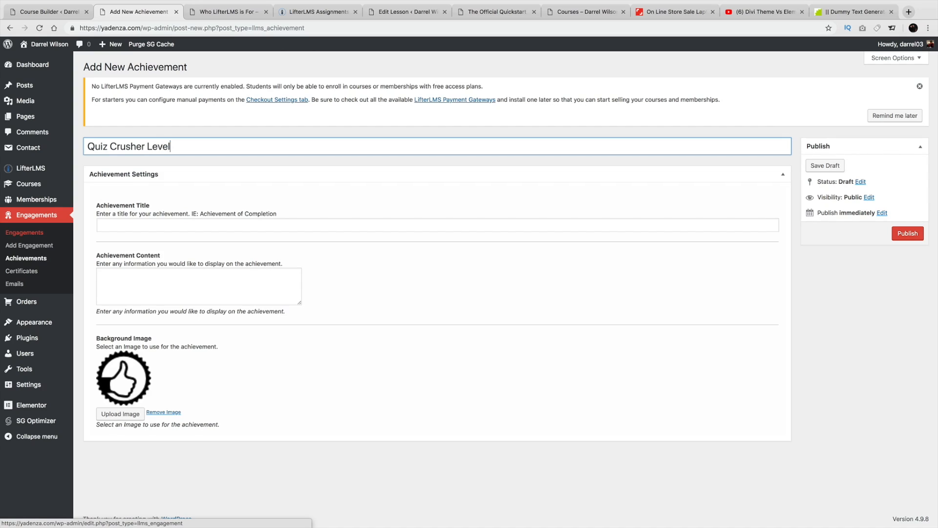
pyautogui.write('1')
pyautogui.press('Tab')
# Enter "quiz winner" as the achievement title in the achievement settings and publish the achievement
pyautogui.click(144, 226)
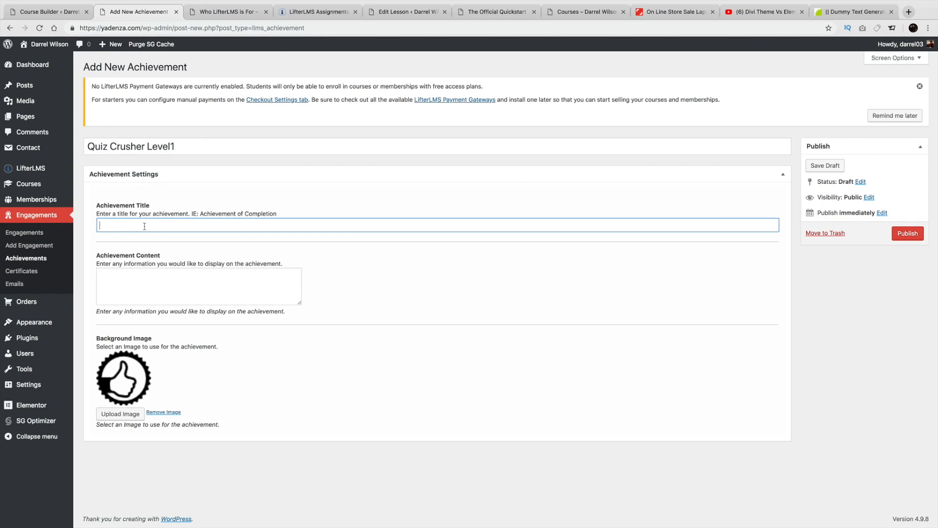
pyautogui.write('Quic')
pyautogui.press('BackSpace')
pyautogui.write('z winner')
pyautogui.press('Tab')
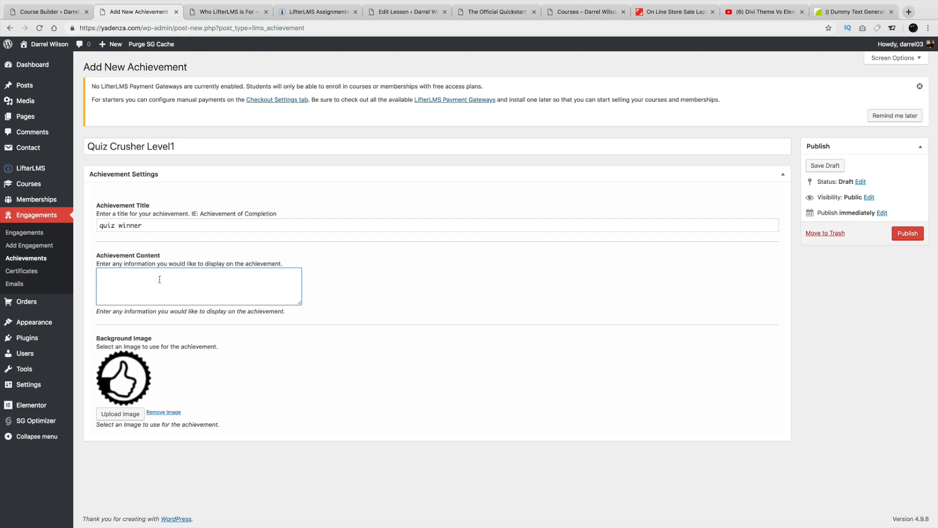
pyautogui.click(909, 238)
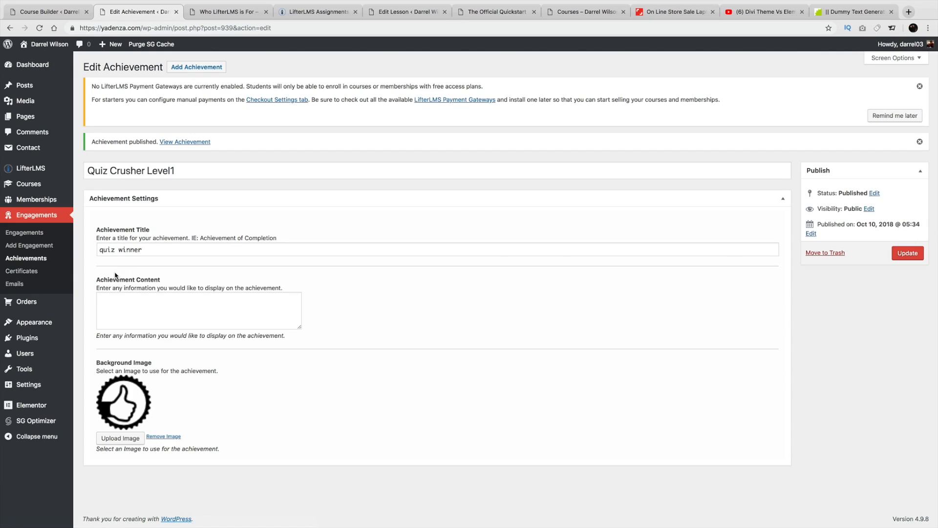
# Go back to the engagements and start another new engagement titled "Finishing Quiz"
pyautogui.click(40, 233)
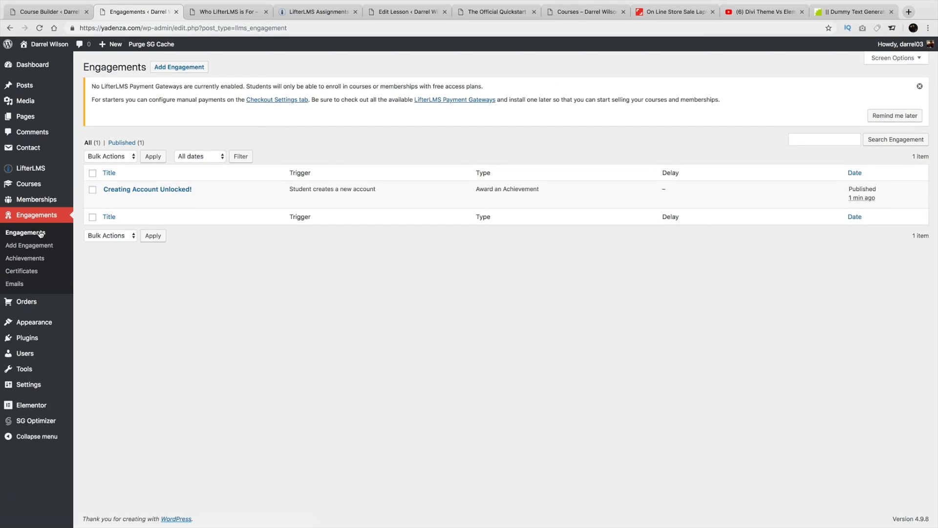
pyautogui.click(110, 201)
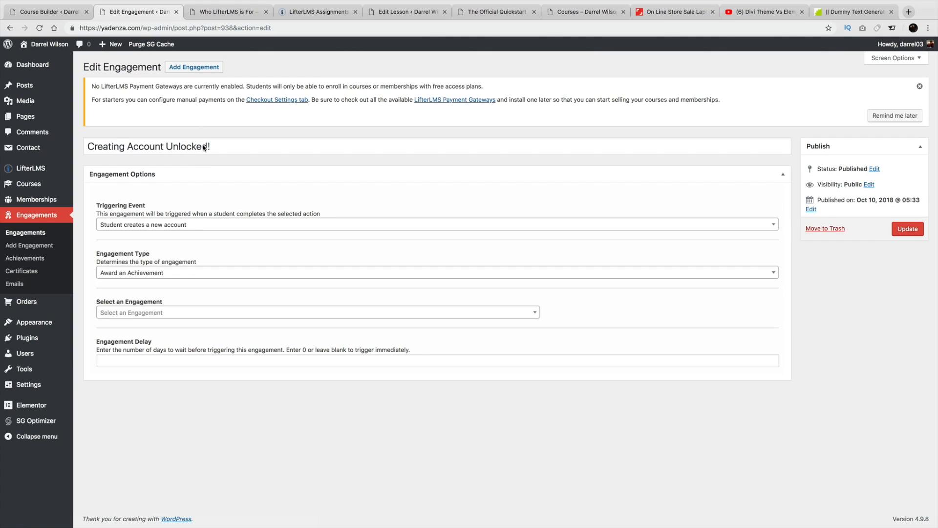
pyautogui.click(202, 70)
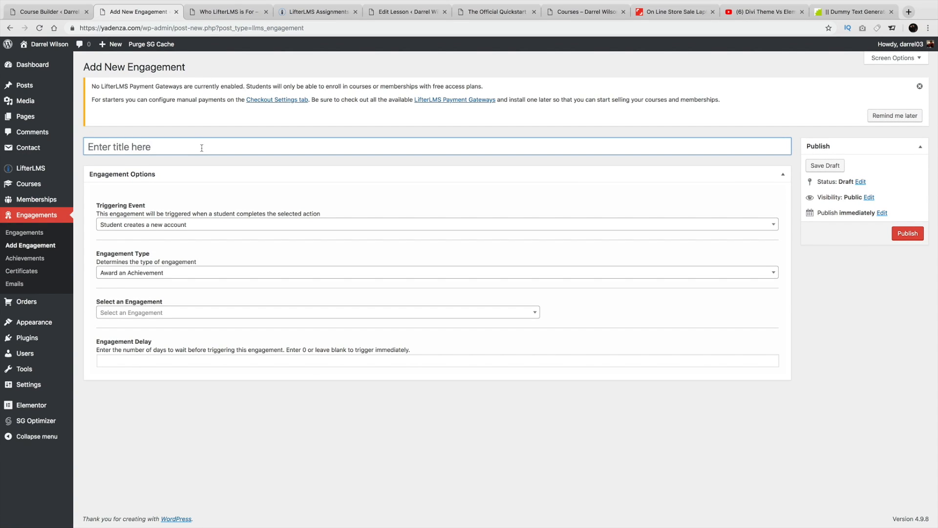
pyautogui.write('Finishing Quiz')
pyautogui.press('Tab')
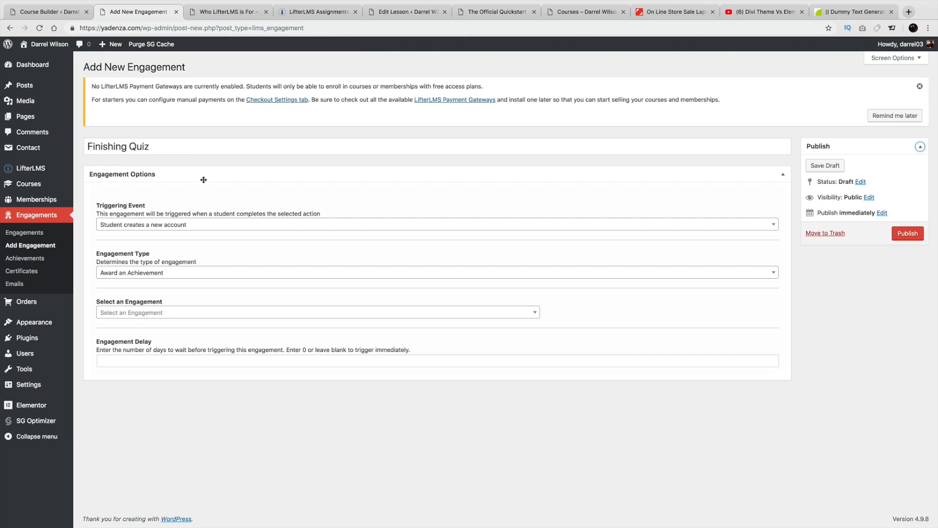
# Set the Finishing Quiz engagement to trigger when a student completes a course, and choose the Demo course
pyautogui.click(190, 231)
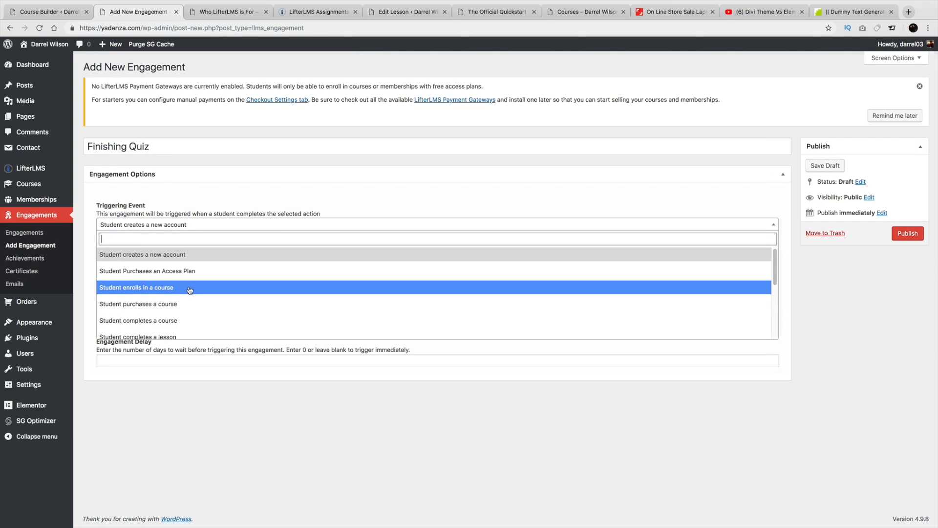
pyautogui.scroll(-1, 199, 299)
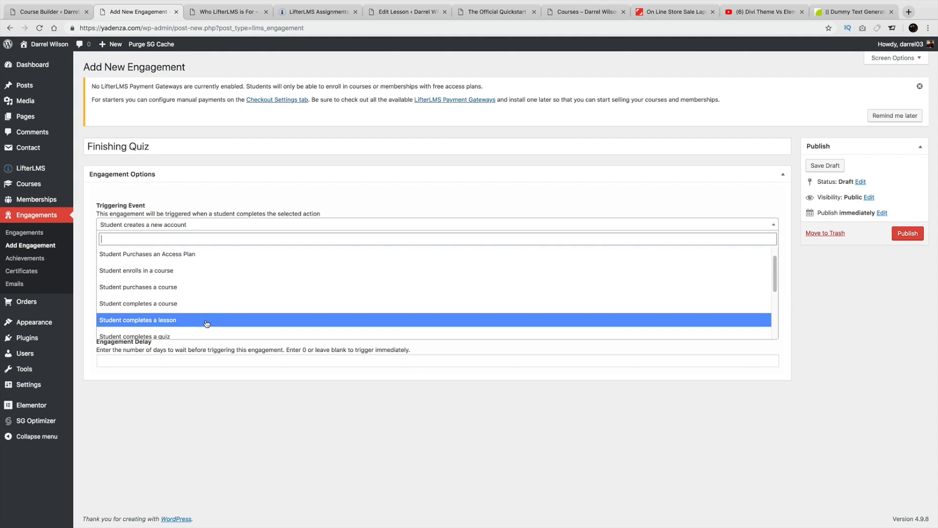
pyautogui.click(208, 304)
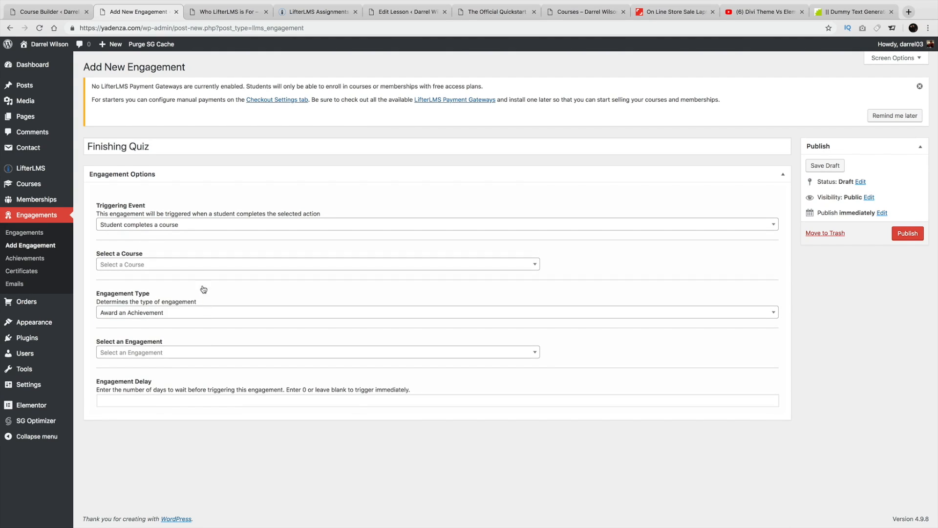
pyautogui.click(204, 264)
pyautogui.click(202, 295)
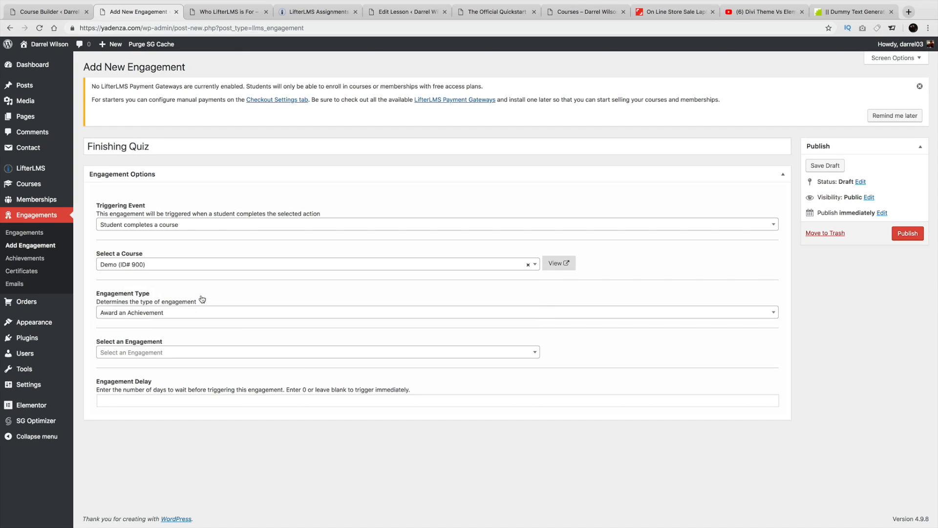
# Select the Quiz Crusher Level1 achievement as the award for the Finishing Quiz engagement and publish it
pyautogui.click(175, 353)
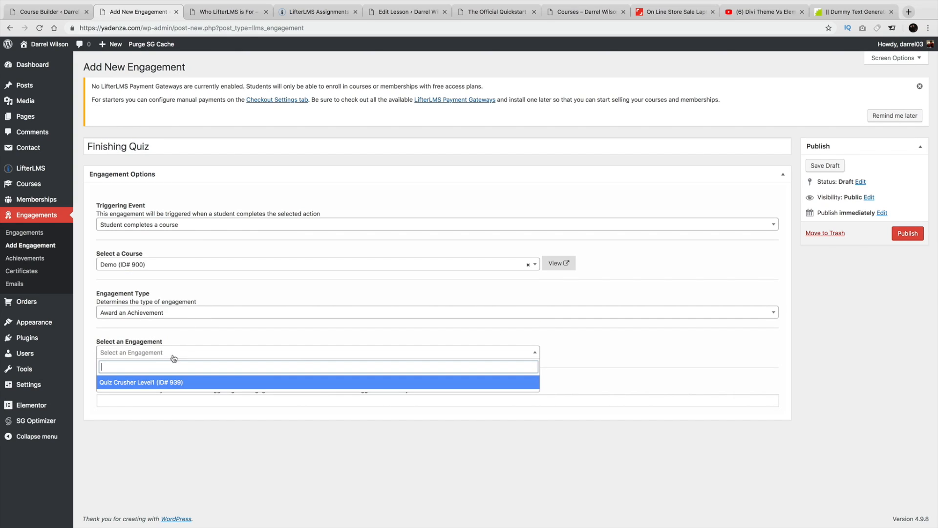
pyautogui.click(174, 384)
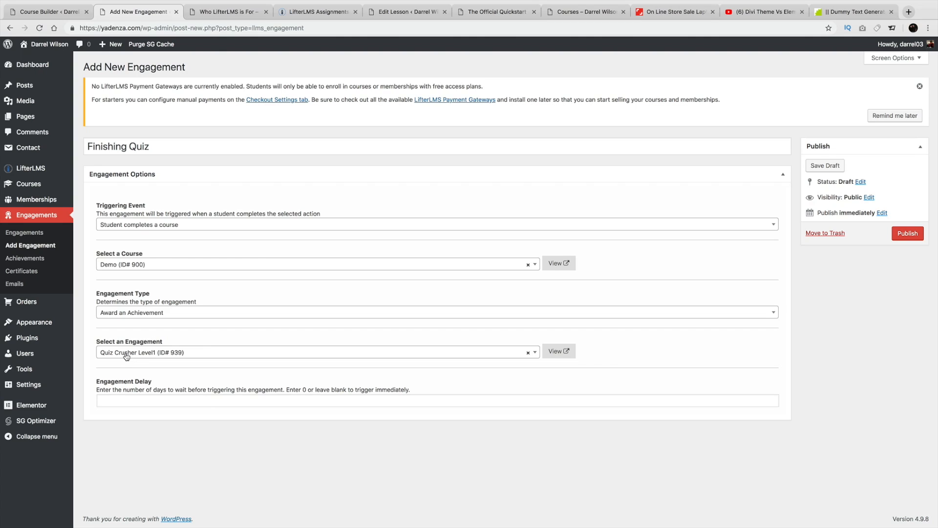
pyautogui.click(902, 232)
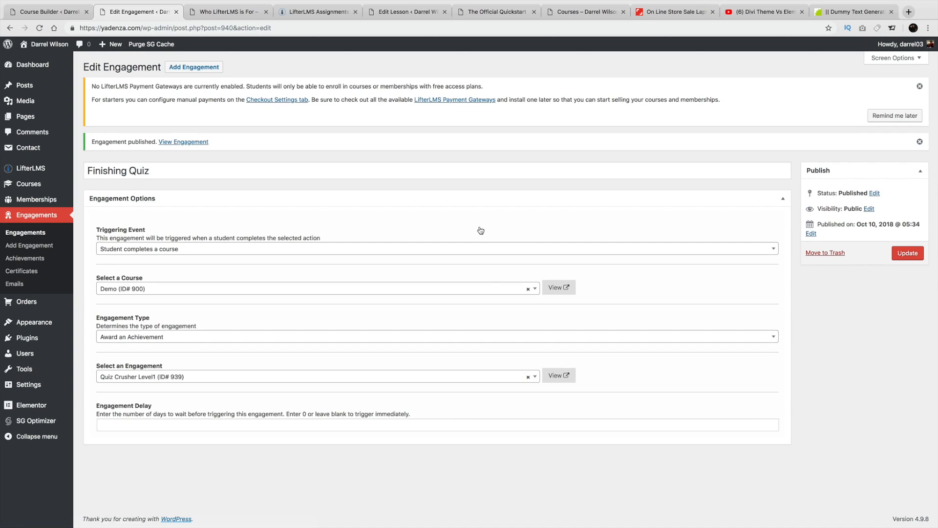
# Start a new LifterLMS certificate and title it "Web Design Certification"
pyautogui.click(30, 245)
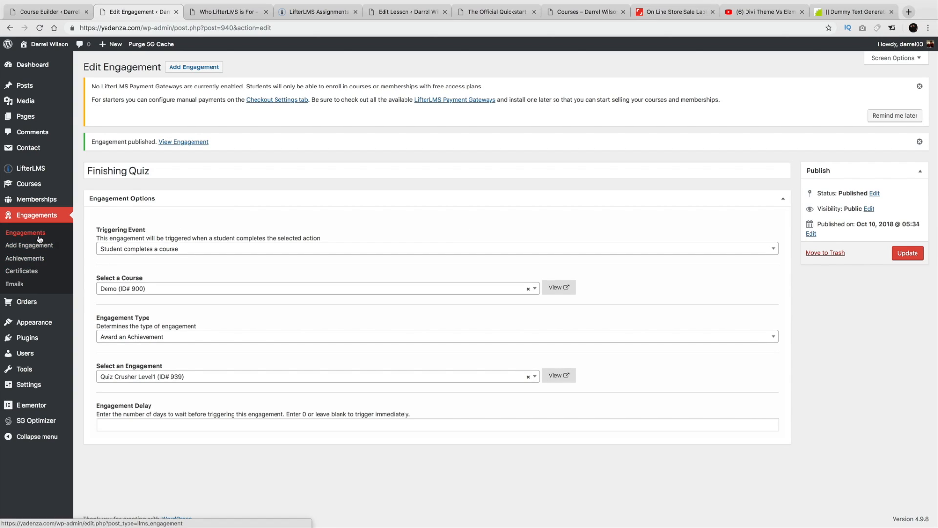
pyautogui.click(37, 272)
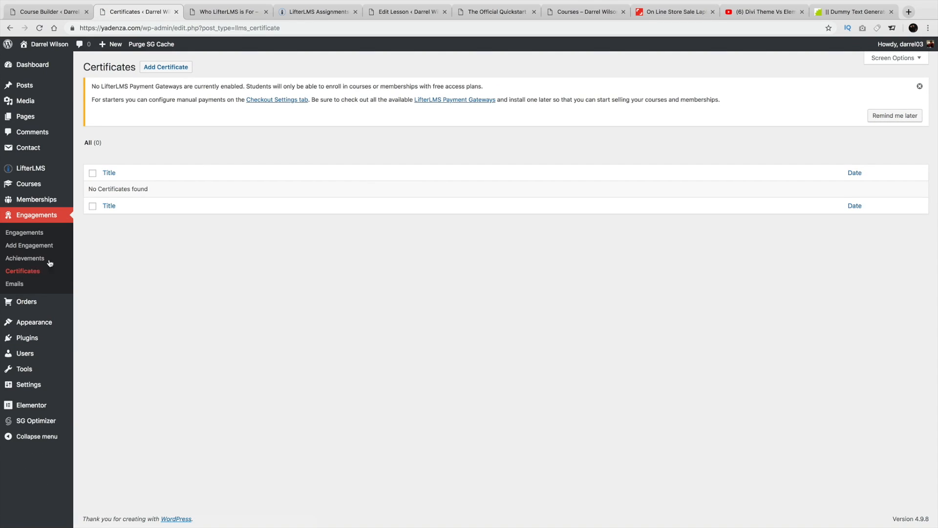
pyautogui.click(167, 69)
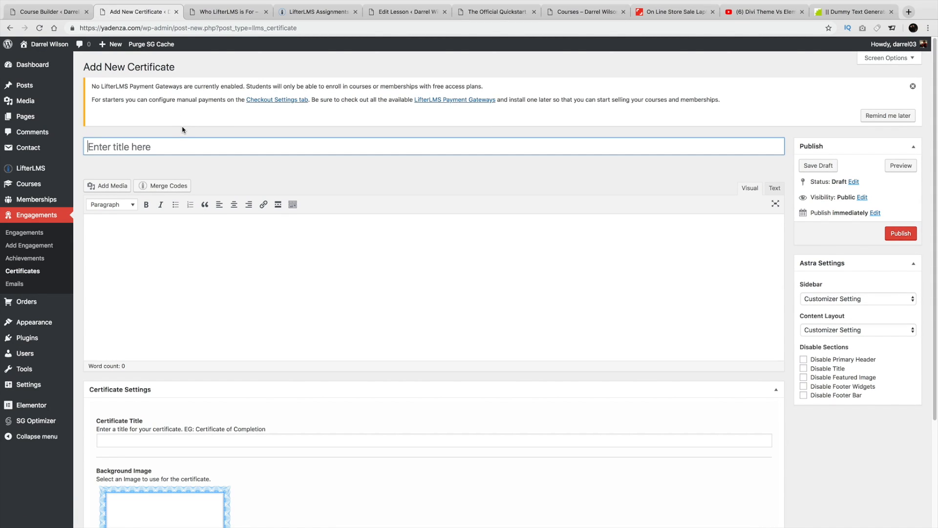
pyautogui.write('C')
pyautogui.press('BackSpace')
pyautogui.write('Gu')
pyautogui.press('BackSpace')
pyautogui.press('BackSpace')
pyautogui.write('Web Master Cert')
pyautogui.press('BackSpace')
pyautogui.press('BackSpace')
pyautogui.press('BackSpace')
pyautogui.press('BackSpace')
pyautogui.press('BackSpace')
pyautogui.press('BackSpace')
pyautogui.press('BackSpace')
pyautogui.press('BackSpace')
pyautogui.press('BackSpace')
pyautogui.press('BackSpace')
pyautogui.press('BackSpace')
pyautogui.write('Design Certifi')
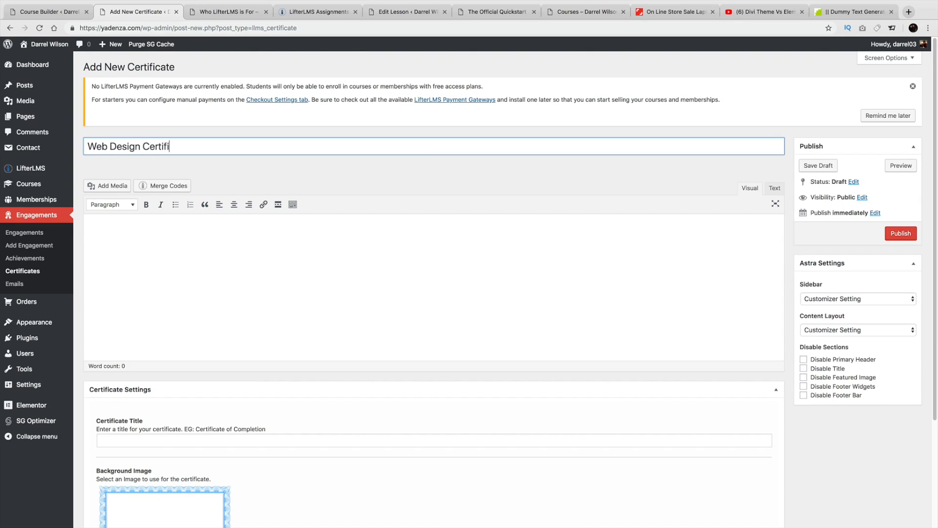
pyautogui.write('cation')
pyautogui.press('Tab')
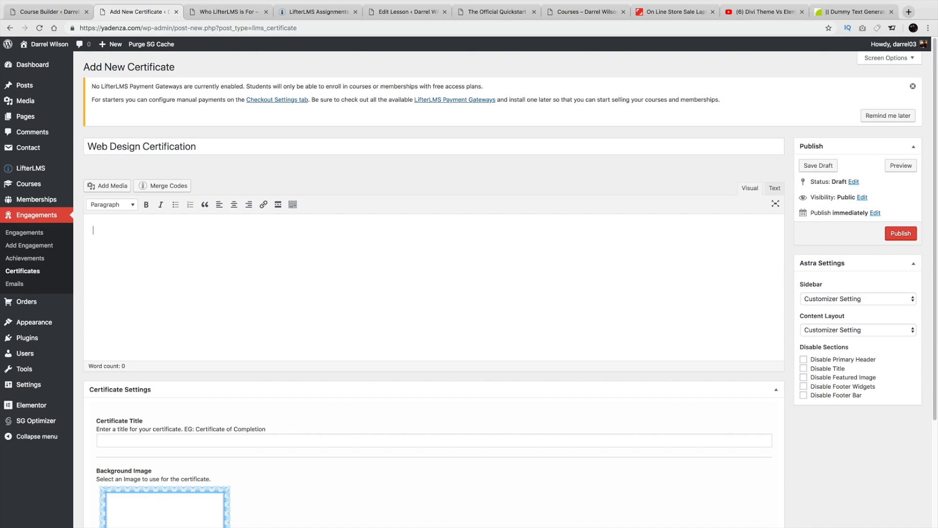
# Set the certificate title of the Web Design Certification to "You Complete the Quiz Lesson"
pyautogui.scroll(-3, 313, 264)
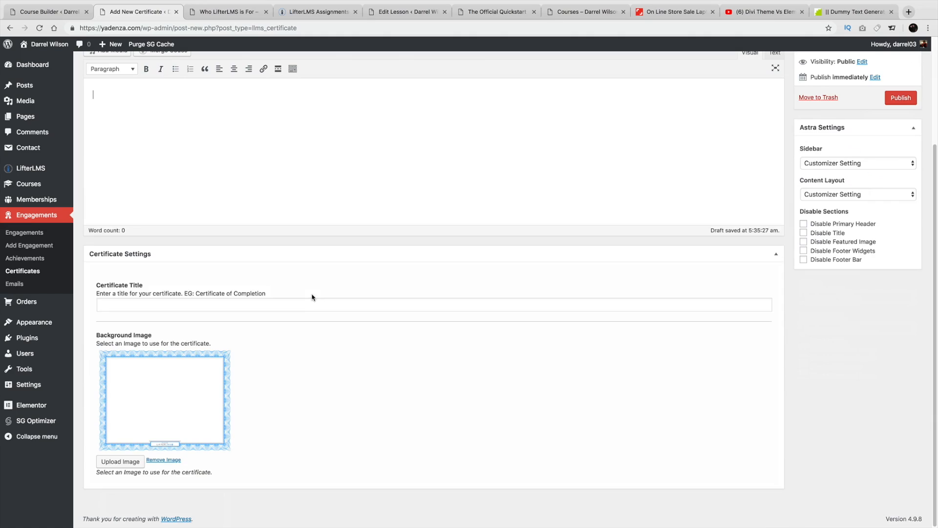
pyautogui.click(209, 308)
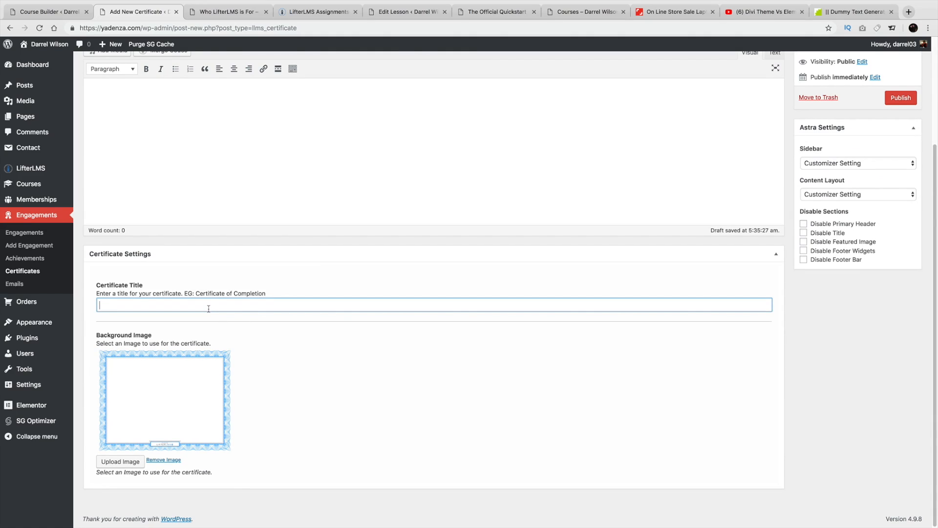
pyautogui.write('You Complete the Quiz LK')
pyautogui.write('sson')
# Enter "this is demo text" as the certificate's body content and publish the certificate
pyautogui.click(216, 188)
pyautogui.scroll(5, 216, 191)
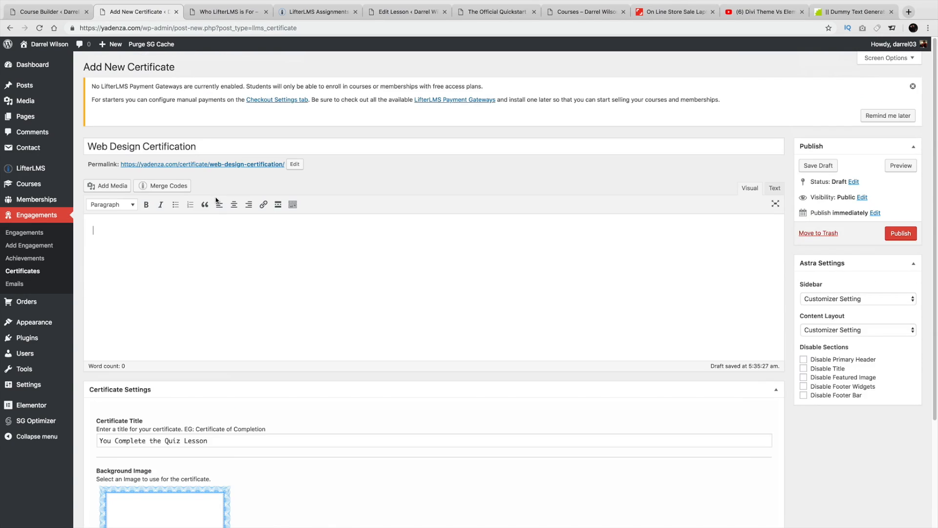
pyautogui.write('this is demo text')
pyautogui.click(897, 234)
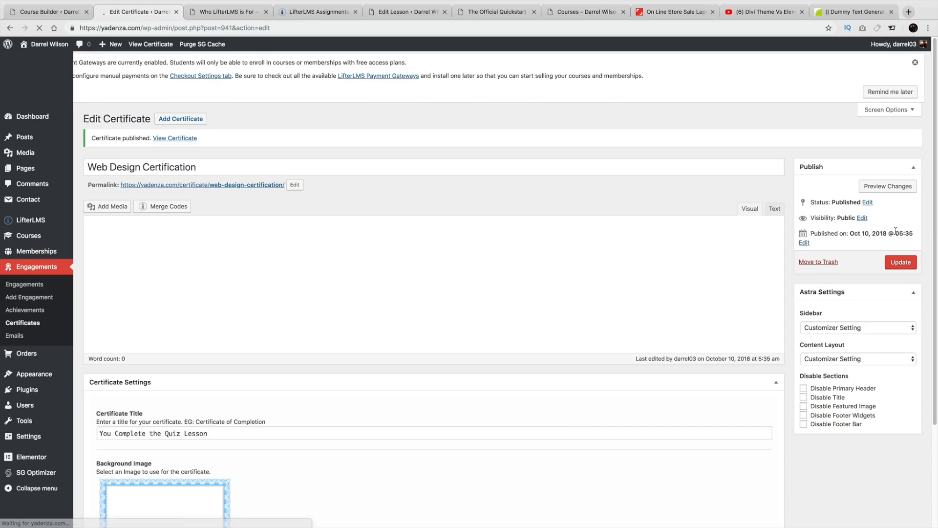
# Preview the published certificate, check its title, and go back to the certificate editor
pyautogui.click(906, 193)
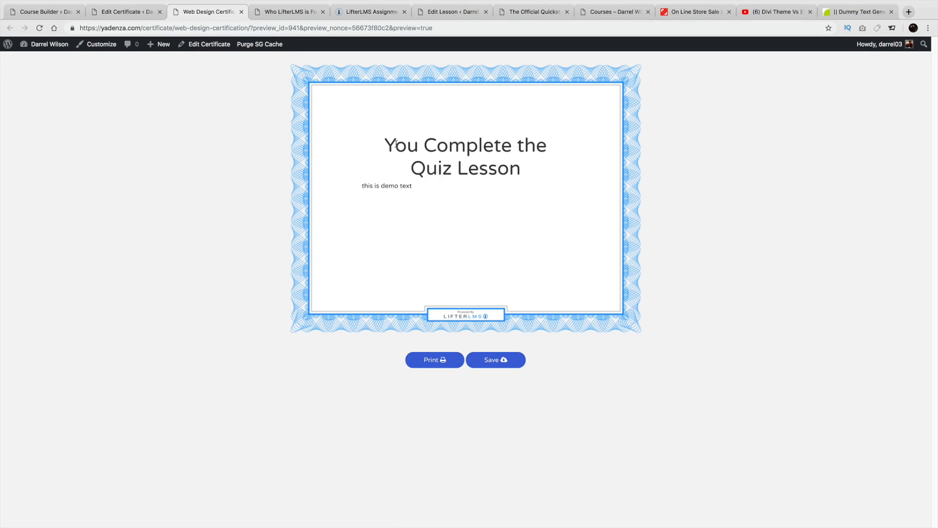
pyautogui.moveTo(396, 142); pyautogui.dragTo(548, 174)
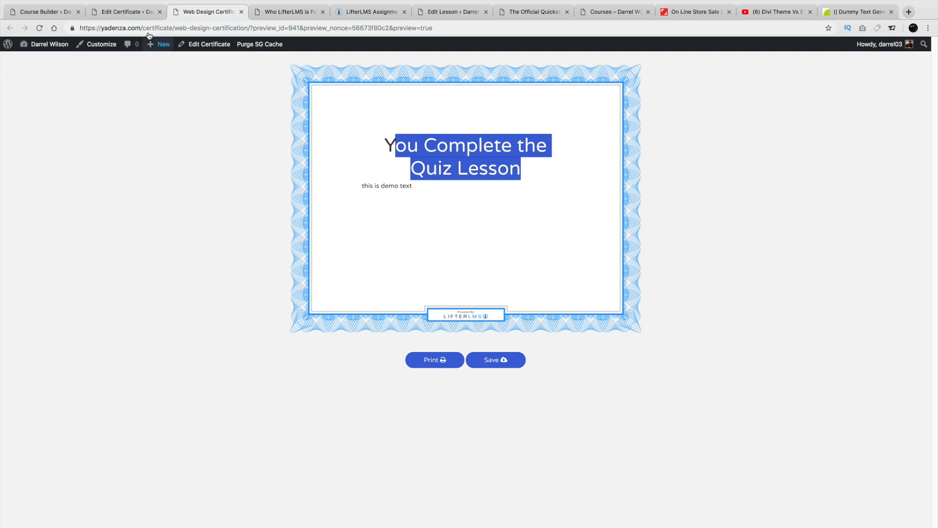
pyautogui.click(130, 11)
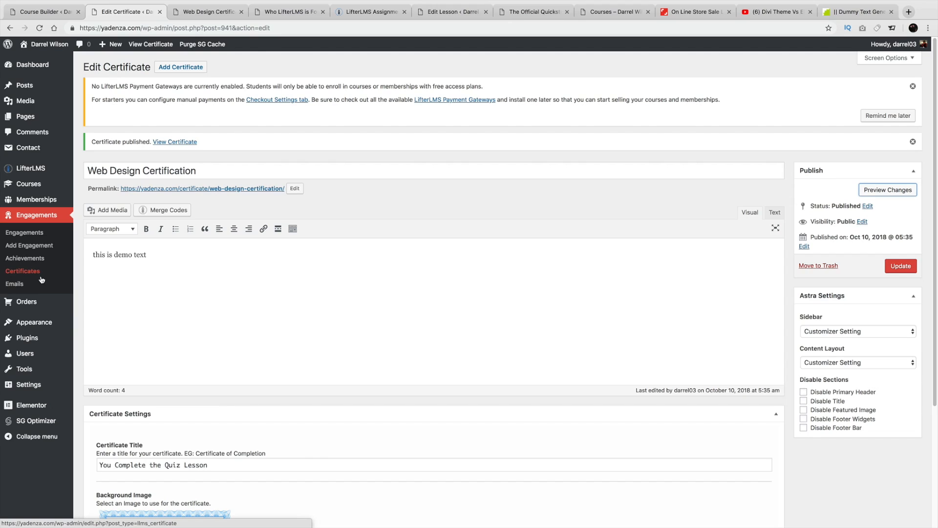
# View the engagements list and the engagement emails list, and open a new blank email
pyautogui.click(40, 236)
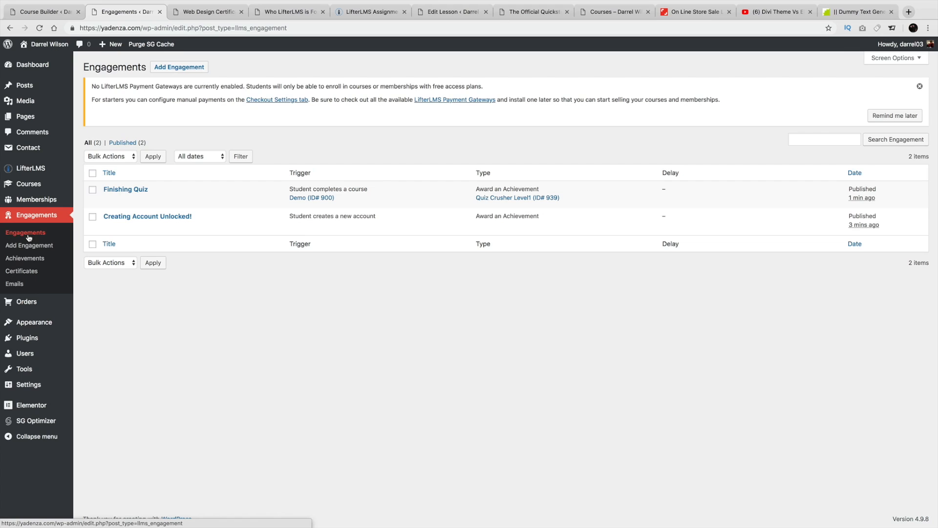
pyautogui.click(14, 283)
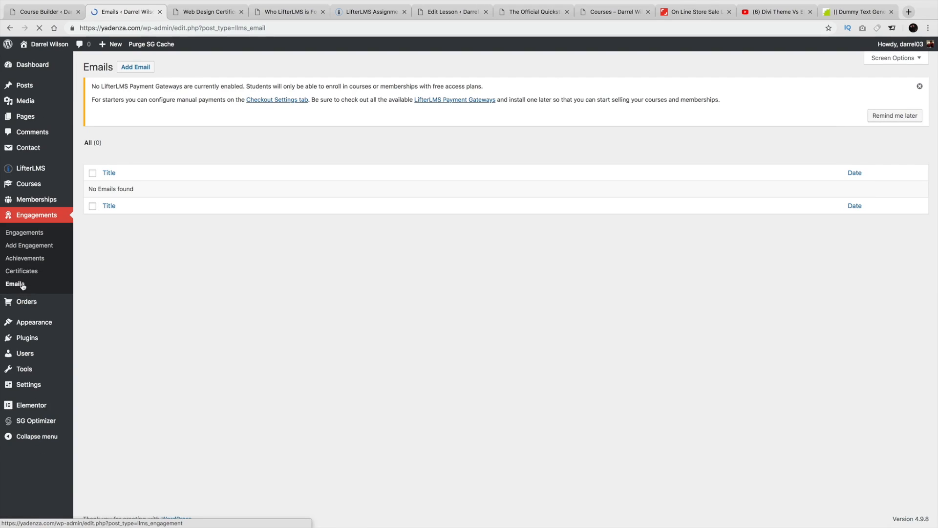
pyautogui.click(135, 67)
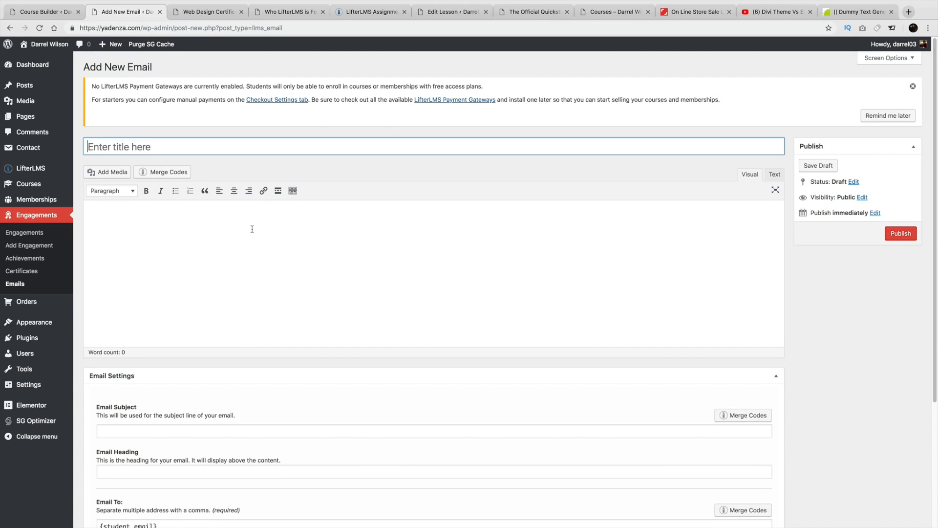
# Examine the new email's content area and its subject, heading, To, CC and BCC settings
pyautogui.scroll(-3, 252, 230)
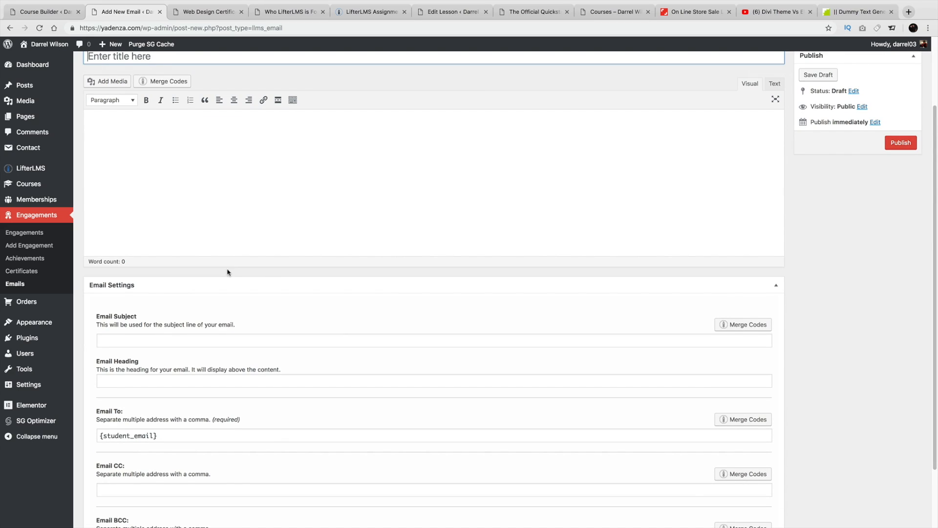
pyautogui.scroll(-2, 232, 284)
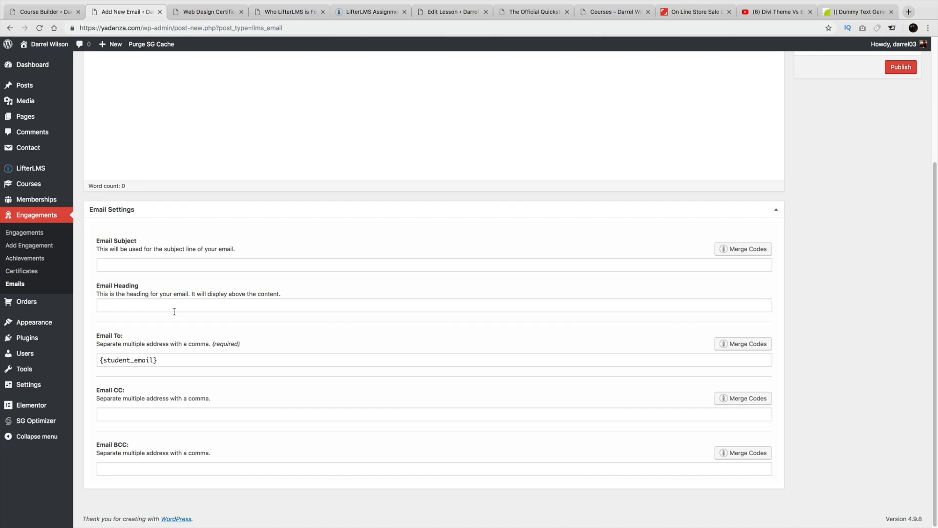
pyautogui.scroll(5, 174, 311)
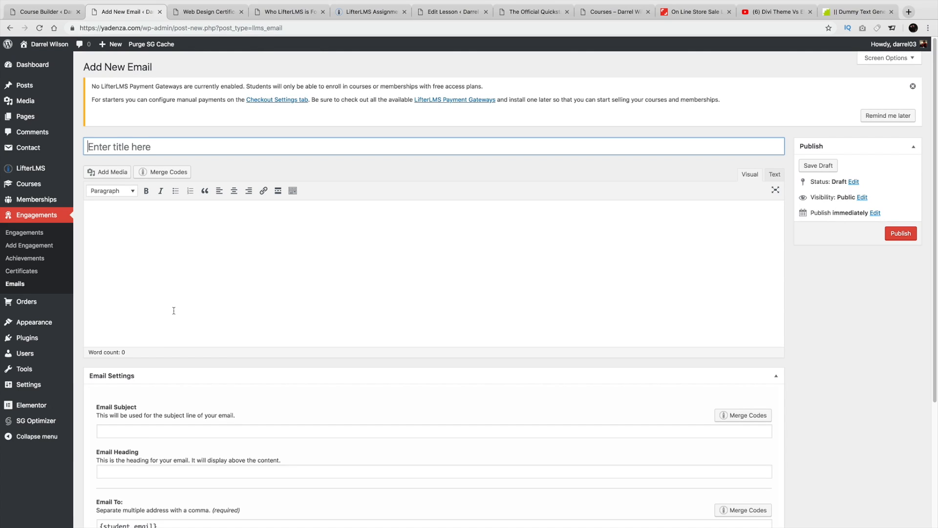
pyautogui.scroll(-5, 174, 310)
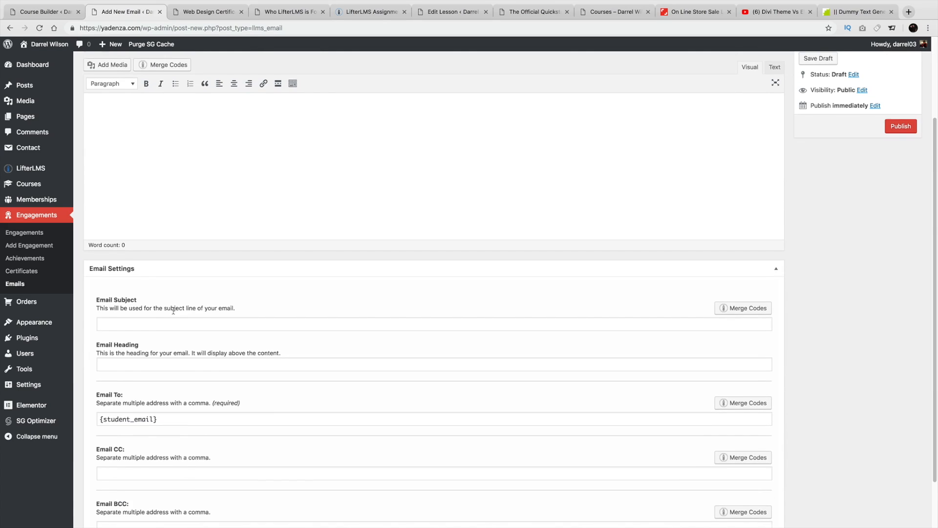
pyautogui.click(193, 399)
pyautogui.moveTo(194, 397); pyautogui.dragTo(96, 396)
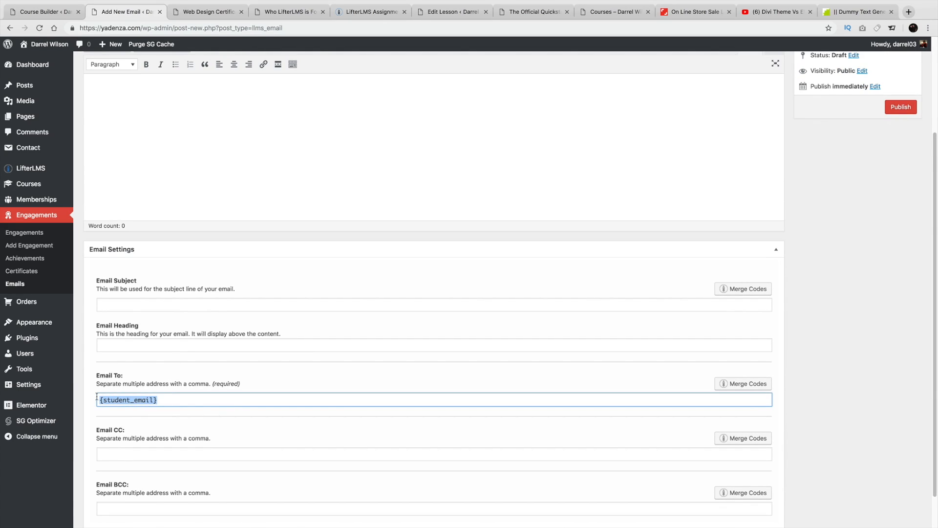
pyautogui.scroll(-2, 139, 401)
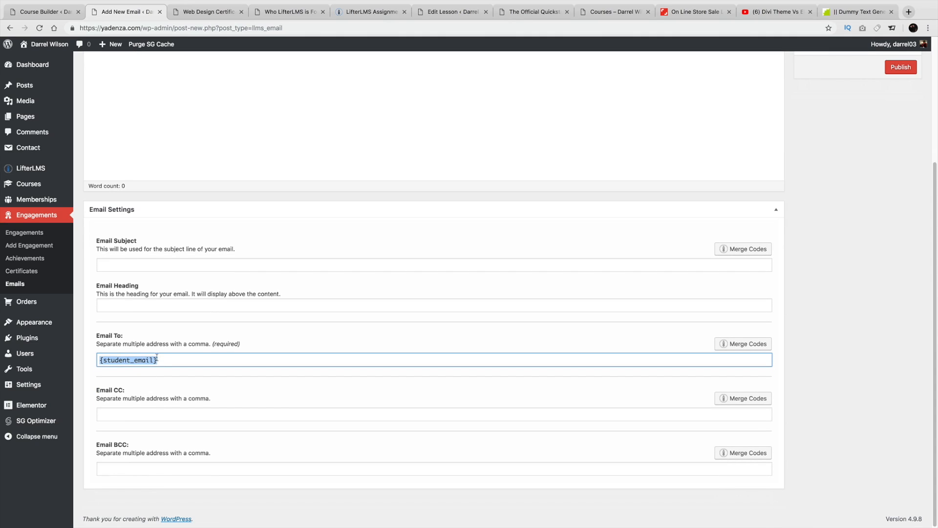
pyautogui.click(160, 416)
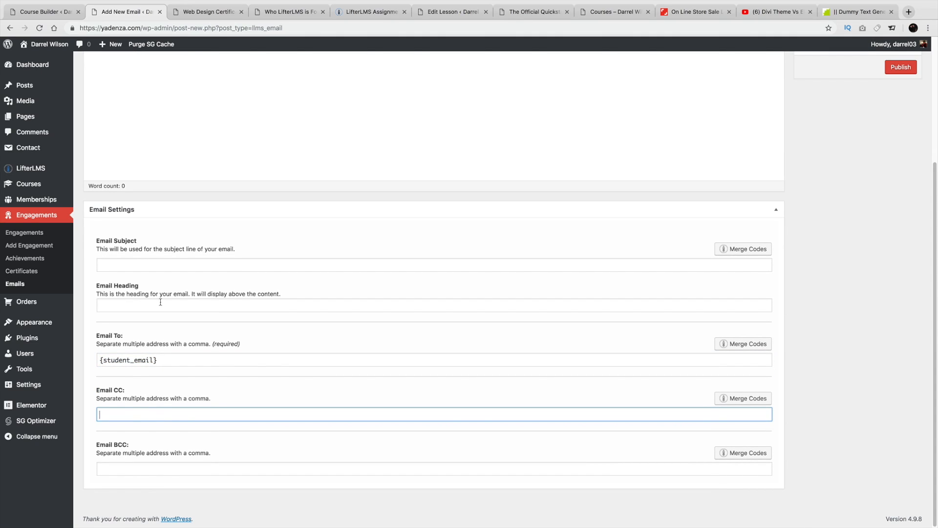
pyautogui.click(160, 266)
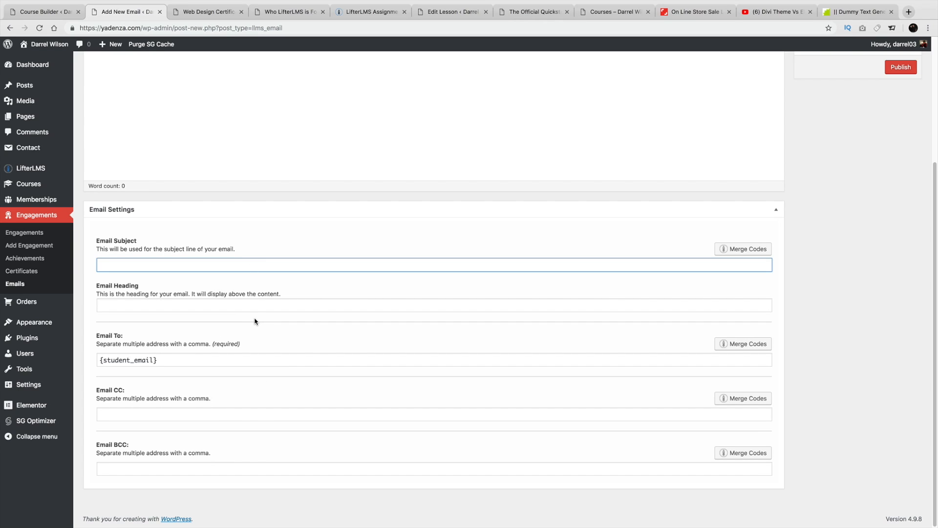
pyautogui.scroll(2, 254, 321)
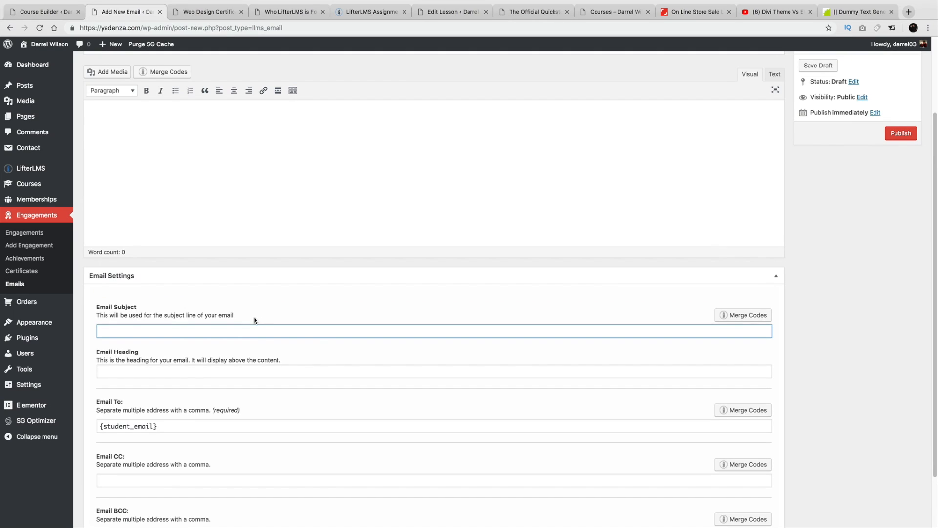
pyautogui.scroll(3, 254, 320)
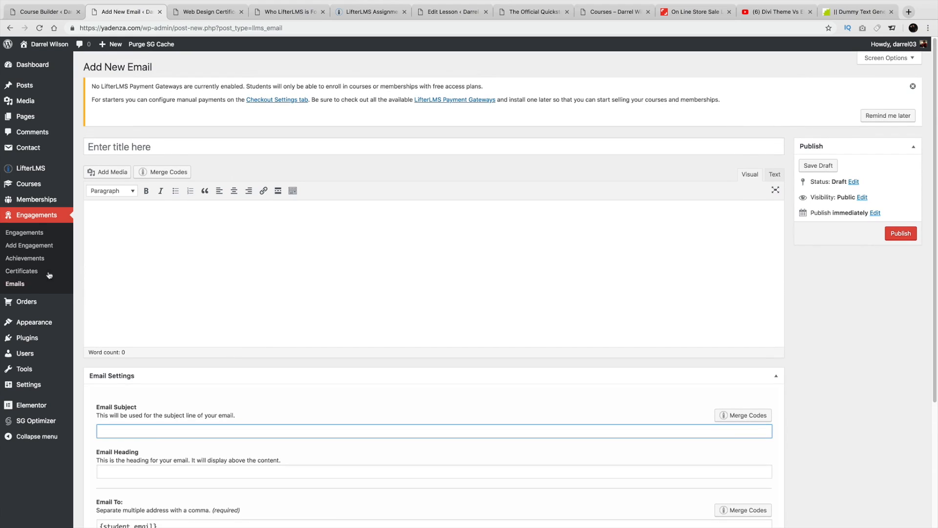
# Start another new email from the emails list and enter an e-mail address followed by a comma as its CC recipient
pyautogui.click(28, 285)
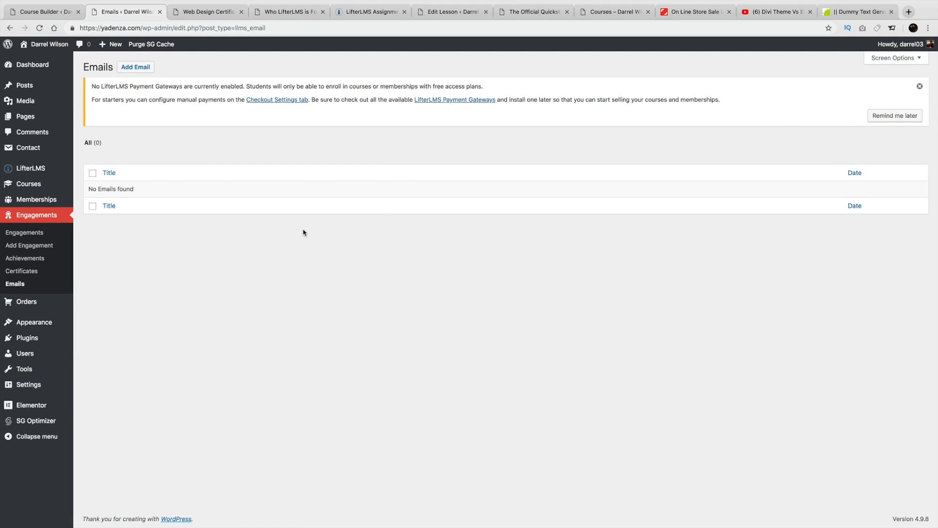
pyautogui.click(140, 74)
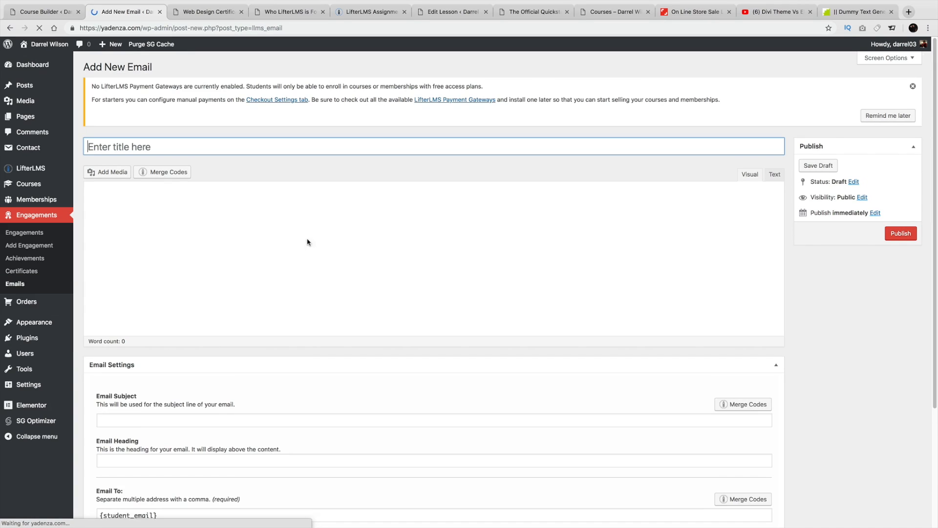
pyautogui.scroll(-6, 271, 314)
pyautogui.click(178, 315)
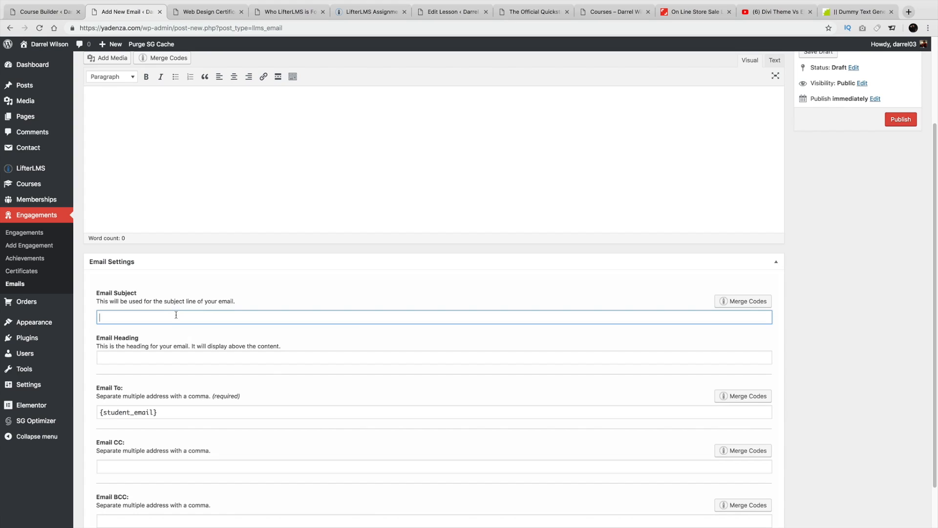
pyautogui.scroll(-1, 177, 315)
pyautogui.scroll(-1, 177, 316)
pyautogui.click(179, 414)
pyautogui.write('a')
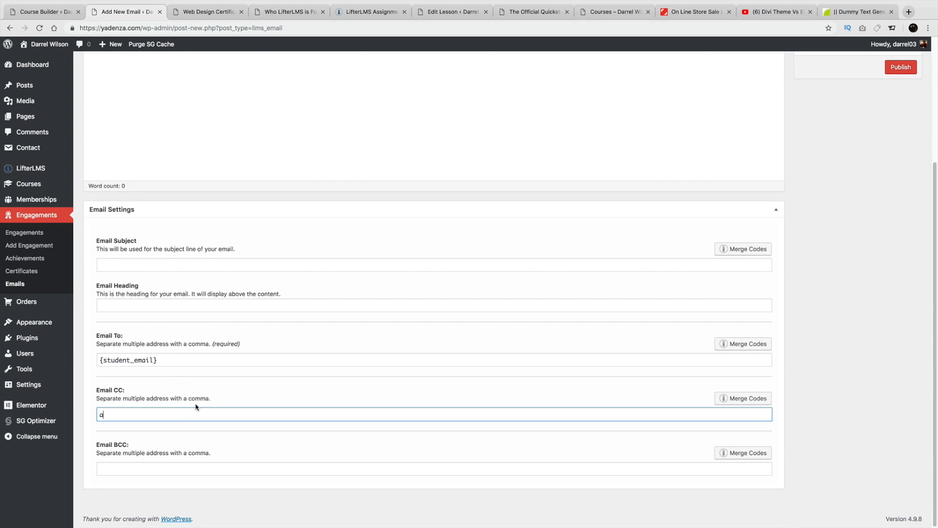
pyautogui.press('BackSpace')
pyautogui.write('oc')
pyautogui.press('BackSpace')
pyautogui.press('BackSpace')
# Review the email's title, content, heading and recipient fields, and return to the emails list without saving
pyautogui.scroll(3, 194, 406)
pyautogui.click(194, 261)
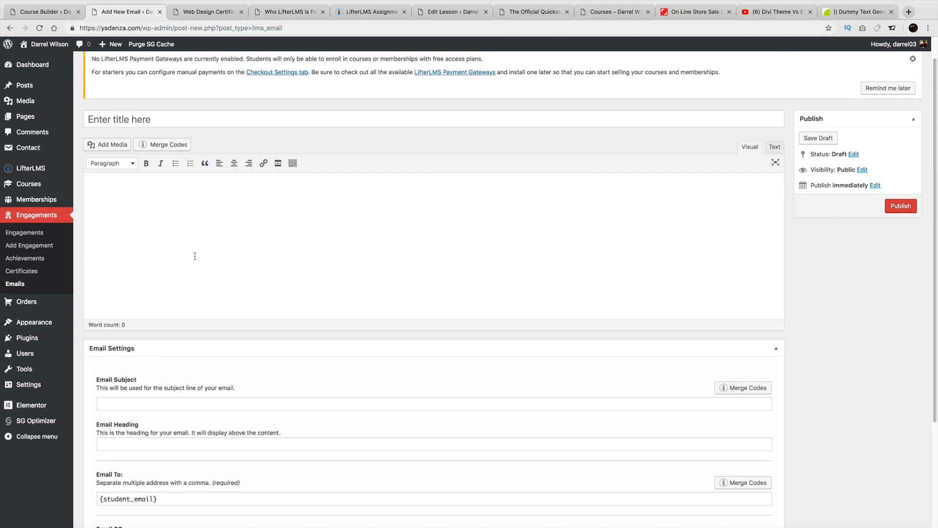
pyautogui.click(195, 120)
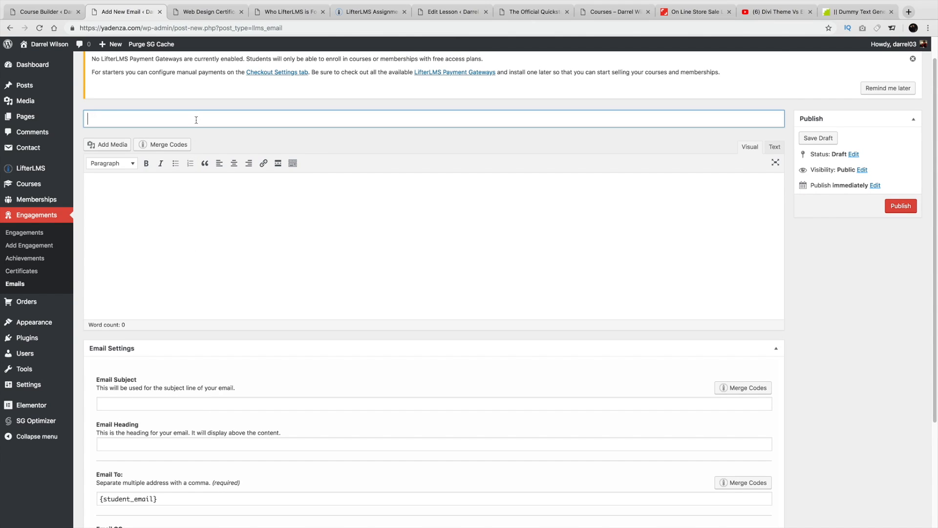
pyautogui.scroll(-1, 197, 389)
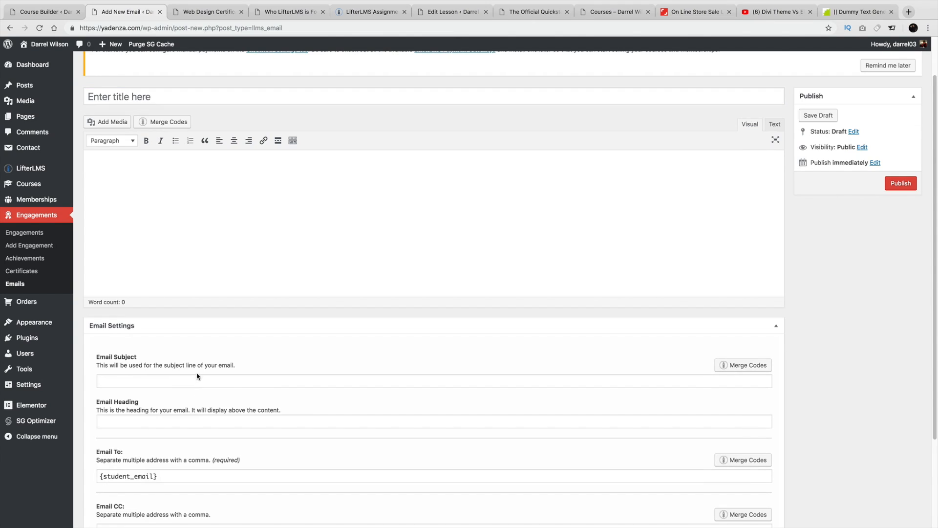
pyautogui.click(197, 425)
pyautogui.scroll(-1, 197, 427)
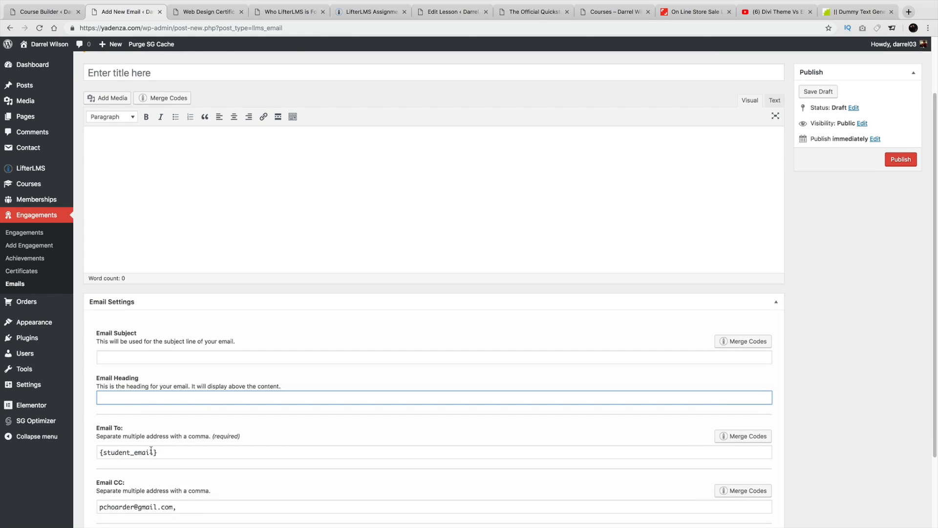
pyautogui.moveTo(163, 452); pyautogui.dragTo(94, 452)
pyautogui.click(268, 444)
pyautogui.scroll(-4, 268, 437)
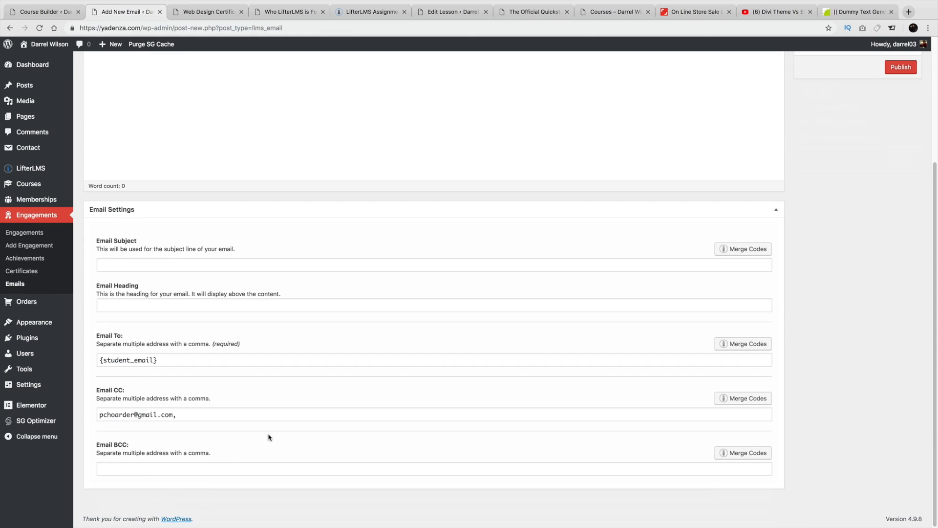
pyautogui.scroll(7, 218, 423)
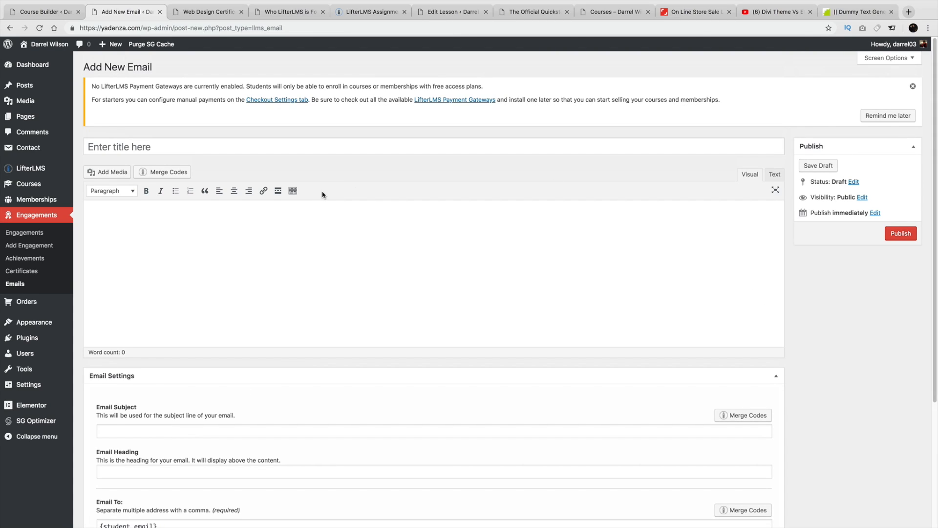
pyautogui.moveTo(65, 196)
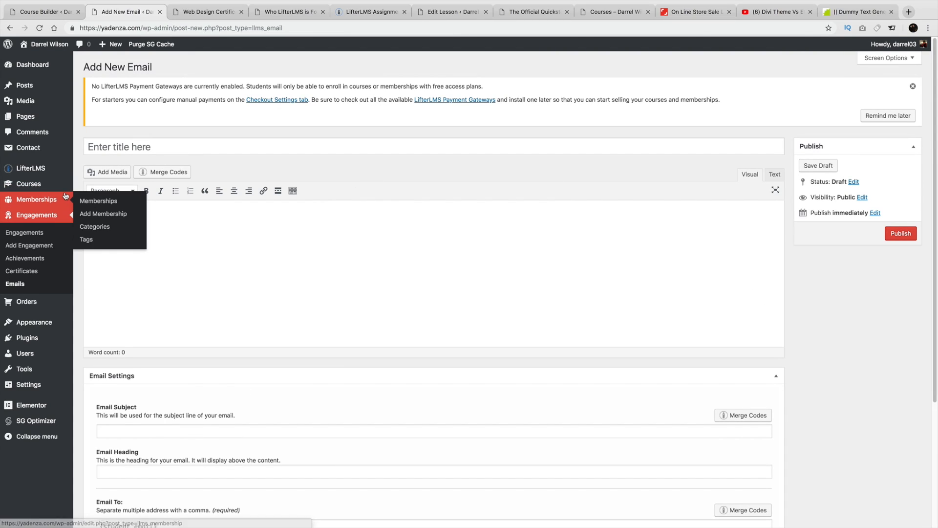
pyautogui.click(24, 287)
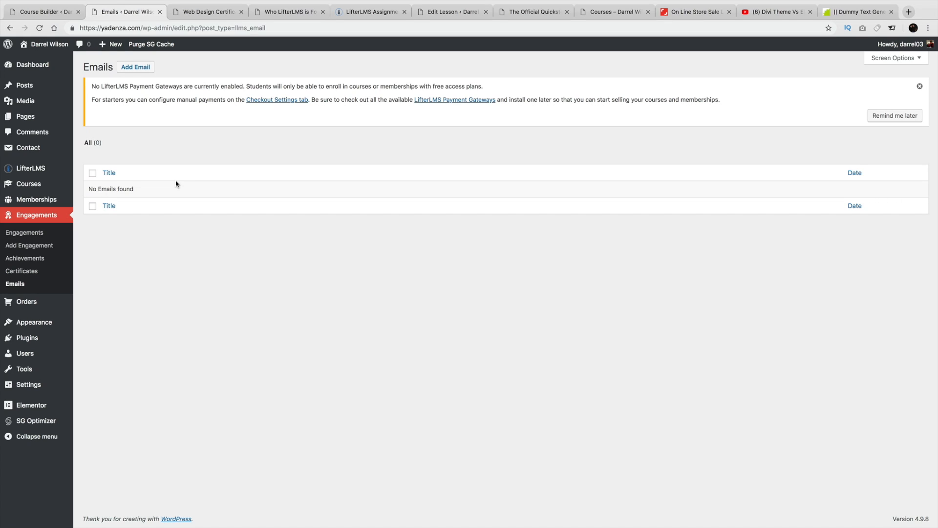
pyautogui.moveTo(49, 182)
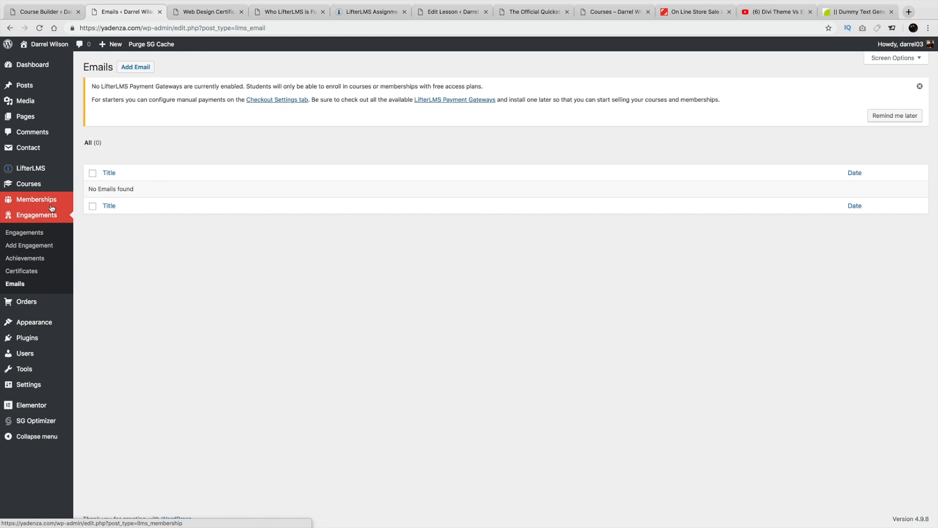
pyautogui.moveTo(51, 202)
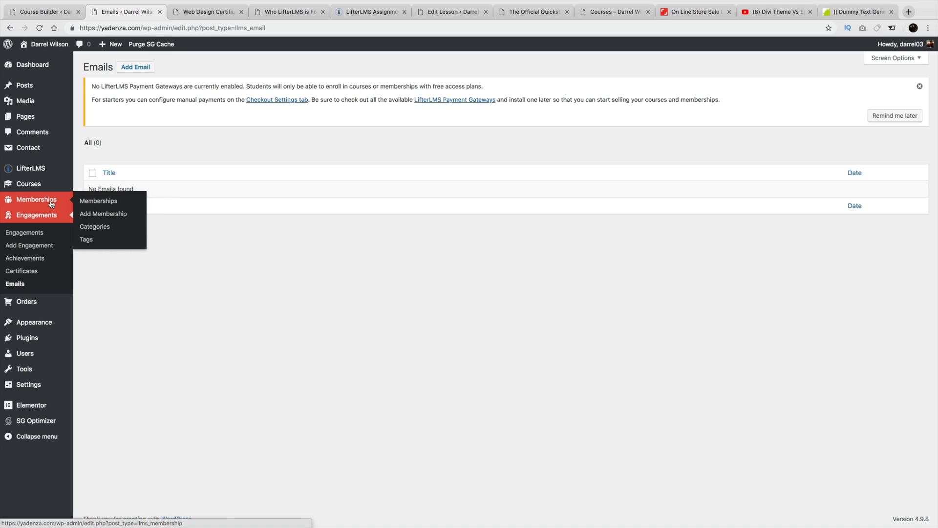
# Start a new membership from the memberships list and title it Complete Membership
pyautogui.click(94, 202)
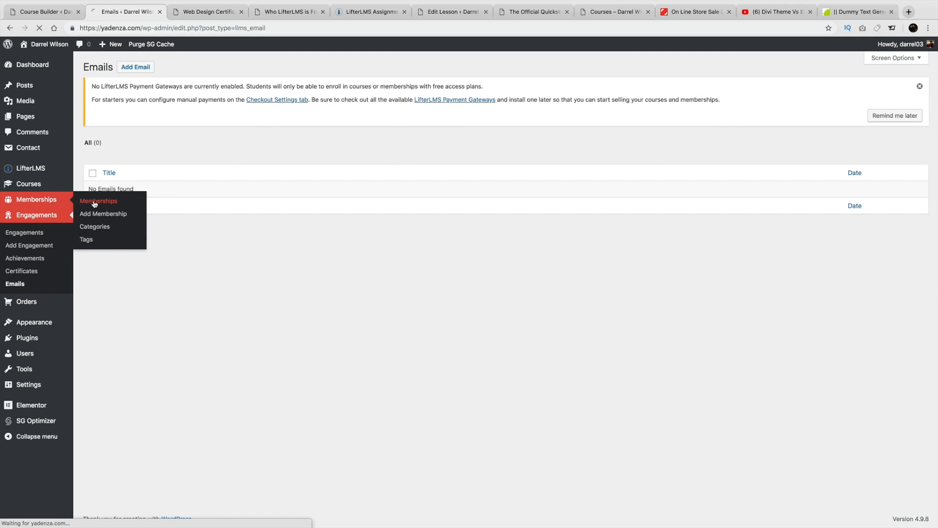
pyautogui.click(184, 69)
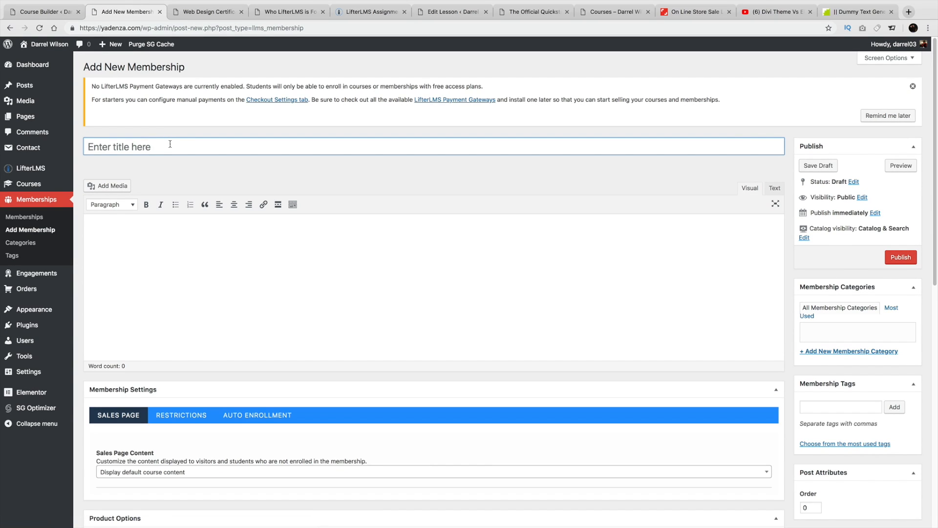
pyautogui.write('Complete Membership')
# Copy the lorem ipsum text from the Dummy Text Generator page and paste it as the membership's description
pyautogui.click(149, 266)
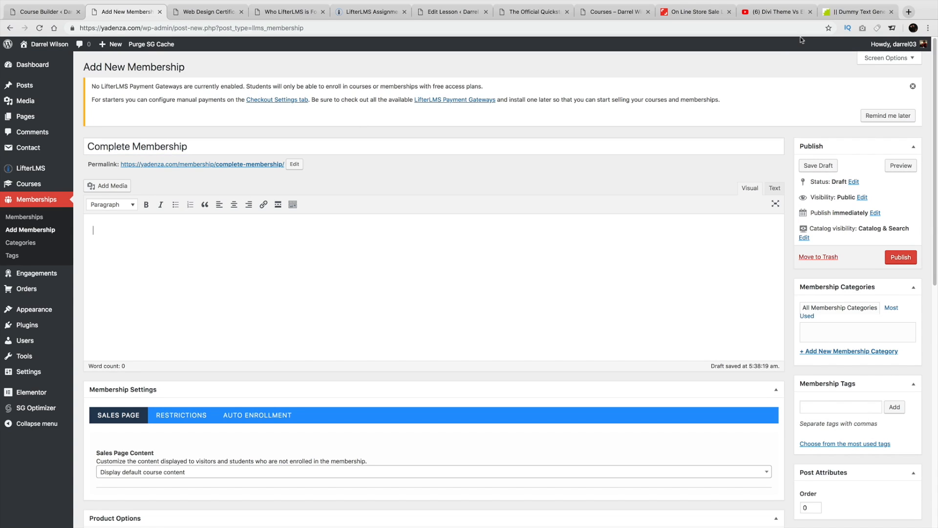
pyautogui.click(850, 12)
pyautogui.rightClick(453, 132)
pyautogui.click(468, 150)
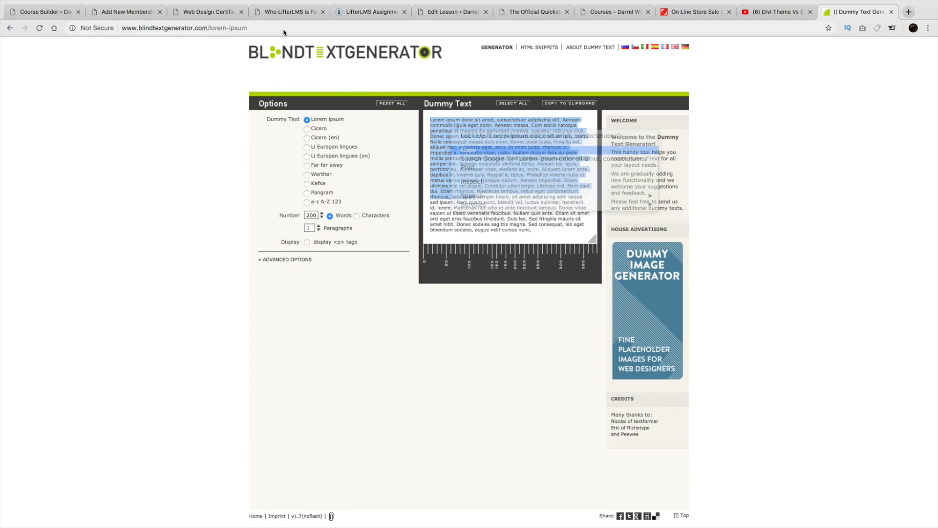
pyautogui.click(127, 12)
pyautogui.rightClick(129, 263)
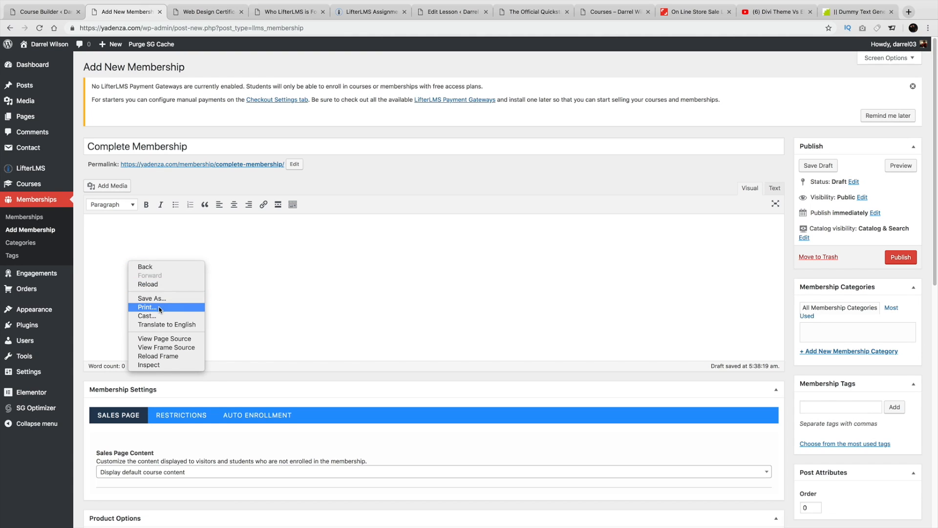
pyautogui.click(107, 237)
pyautogui.rightClick(100, 224)
pyautogui.click(119, 284)
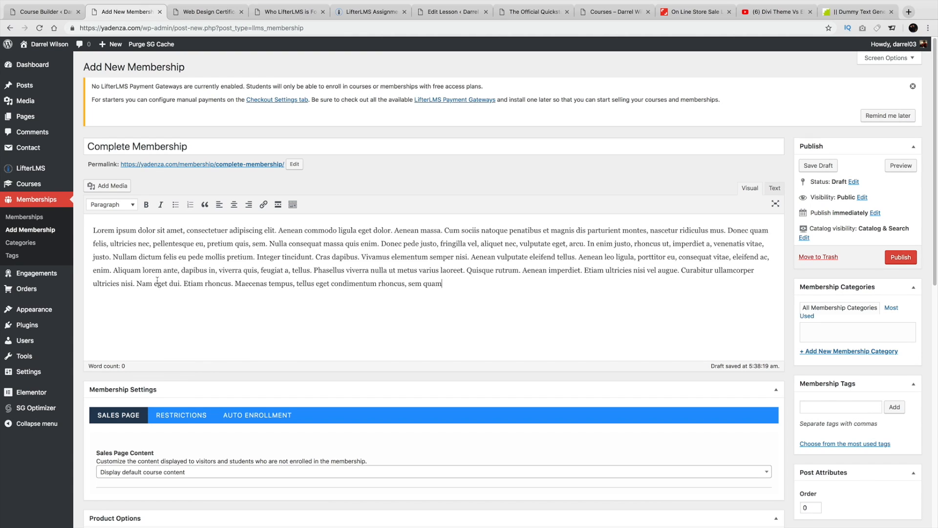
# Set the membership's restricted access redirect to Redirect to this membership page and review the Display a Message option
pyautogui.scroll(-3, 158, 278)
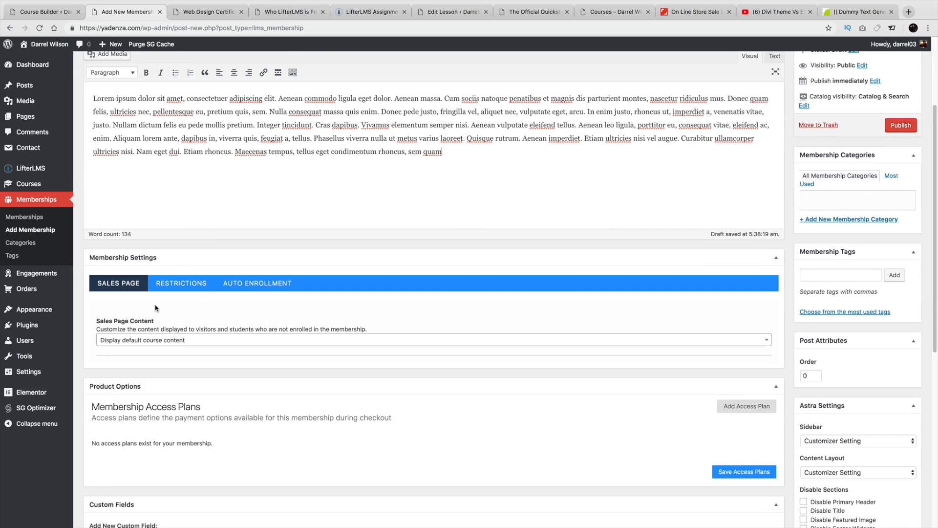
pyautogui.scroll(-2, 171, 320)
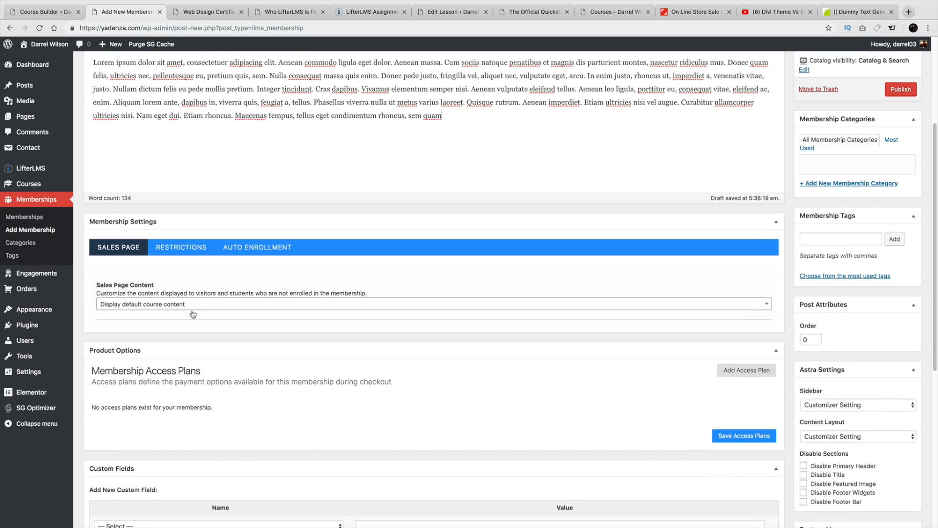
pyautogui.click(187, 249)
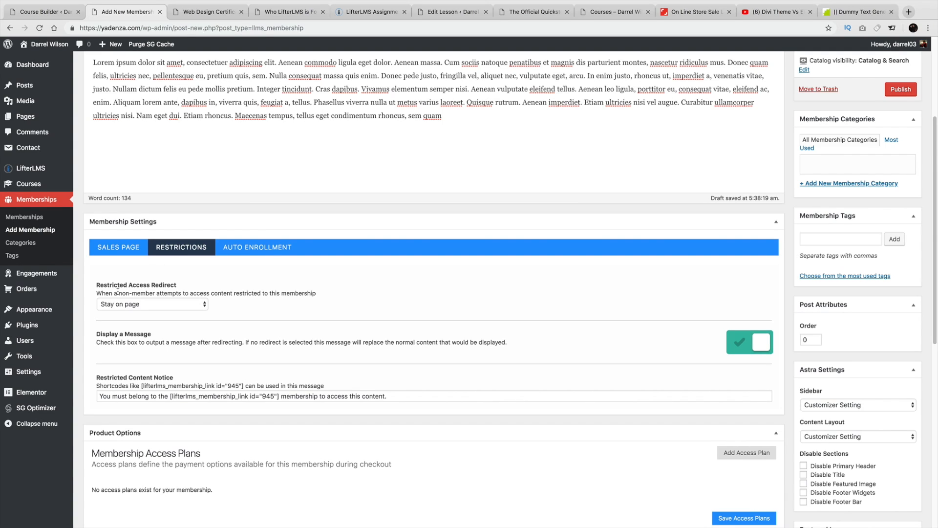
pyautogui.click(134, 305)
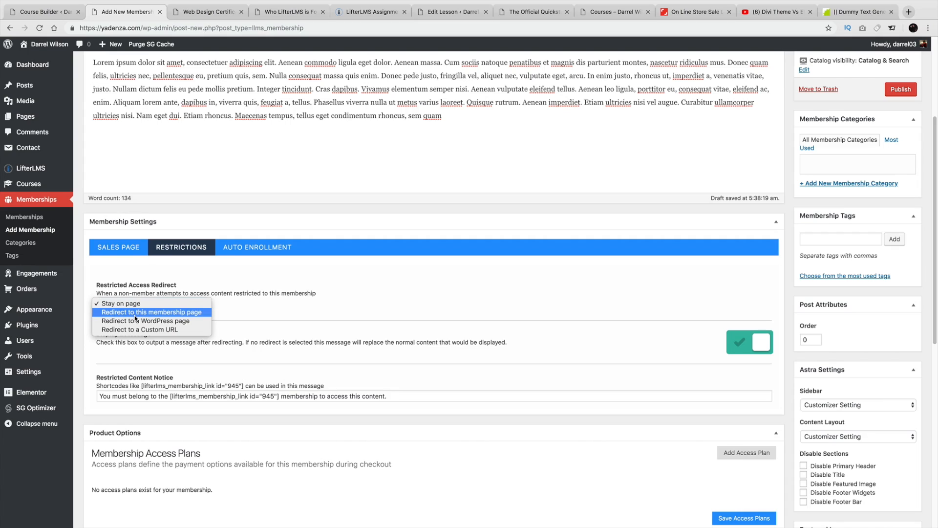
pyautogui.click(134, 314)
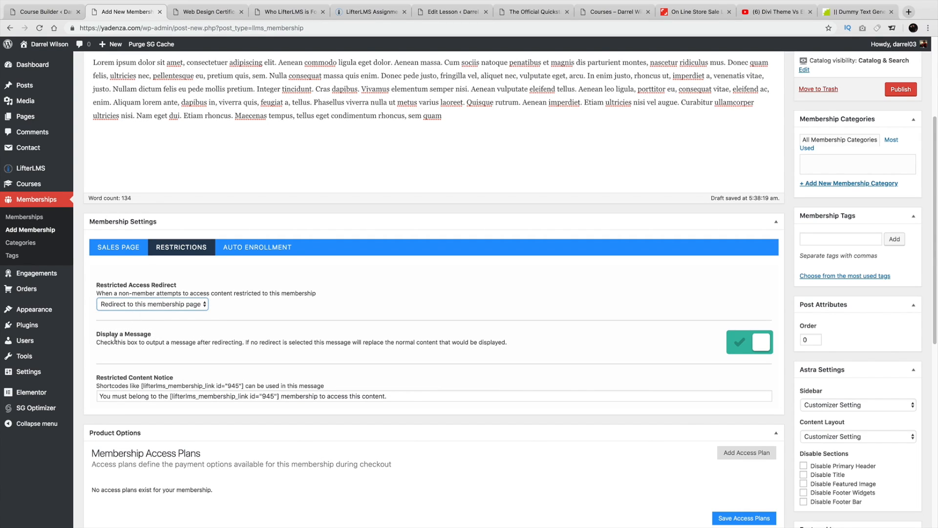
pyautogui.moveTo(112, 341); pyautogui.dragTo(511, 342)
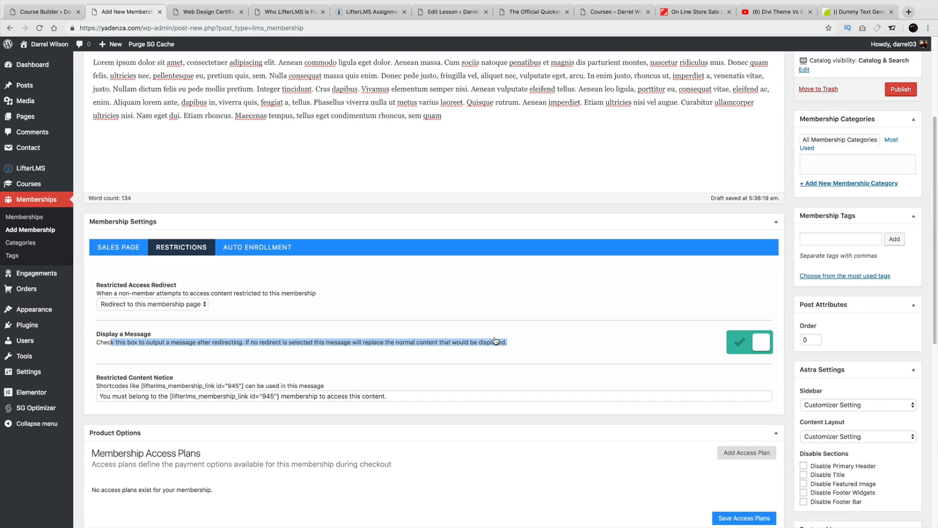
pyautogui.click(359, 341)
pyautogui.moveTo(321, 342); pyautogui.dragTo(560, 343)
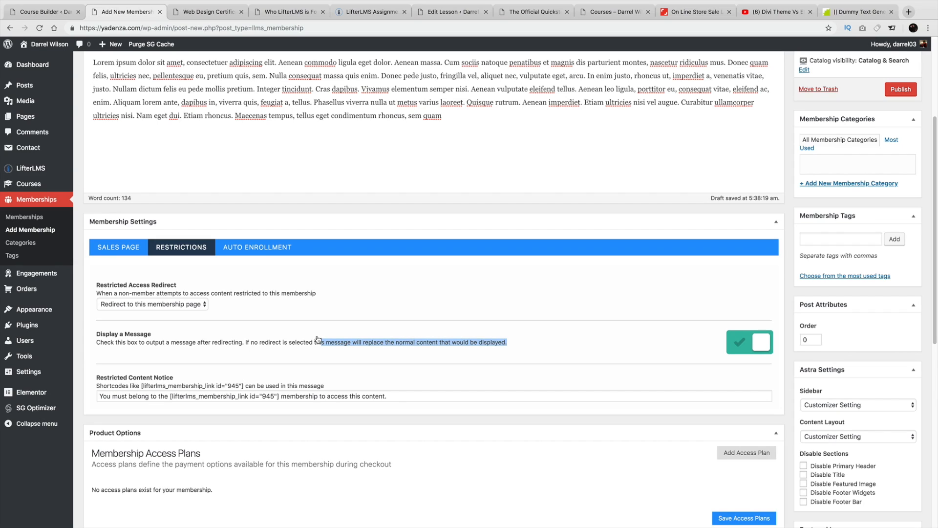
# Add the Demo and The Official Quickstart Course for LifterLMS courses to the membership's auto-enrollment selection
pyautogui.click(273, 251)
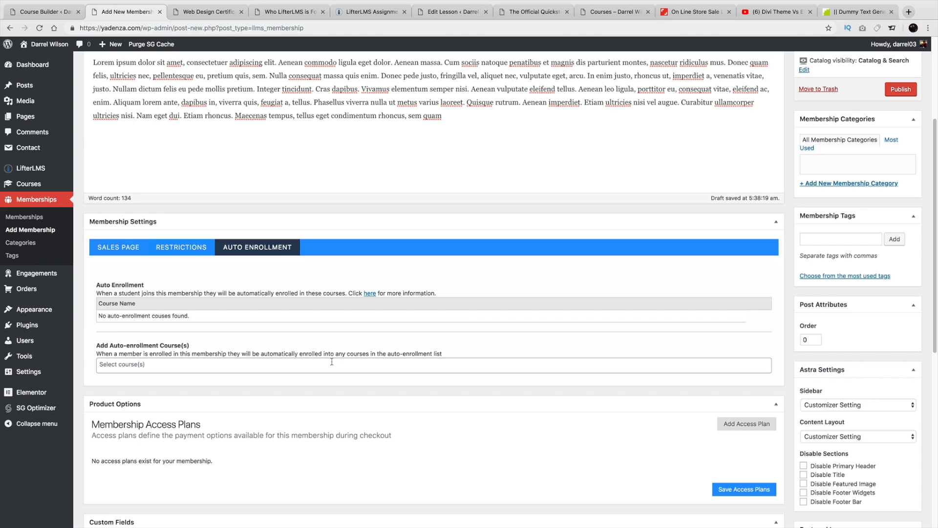
pyautogui.click(316, 363)
pyautogui.click(274, 380)
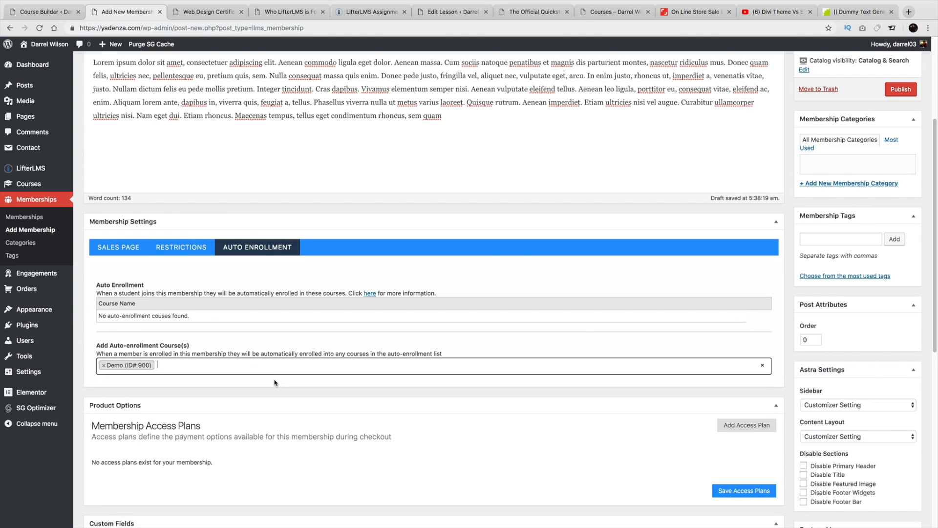
pyautogui.click(267, 365)
pyautogui.click(247, 396)
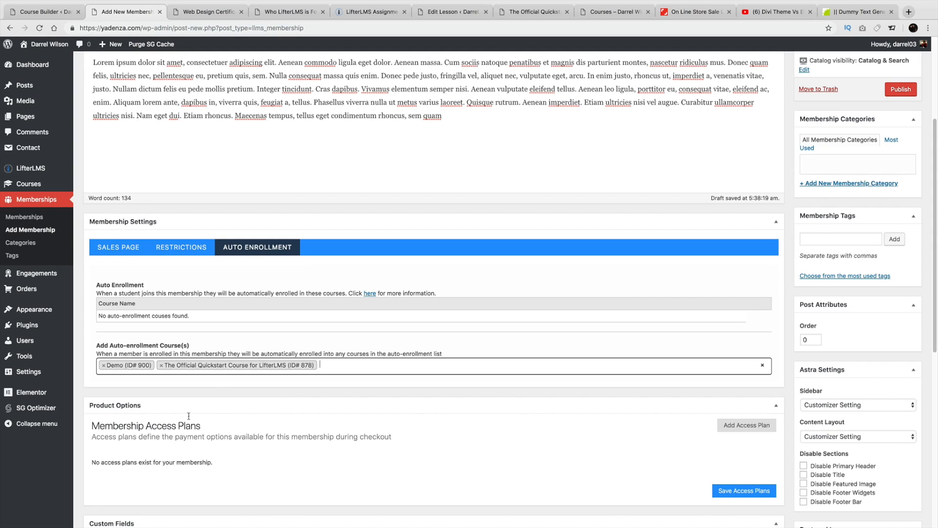
# Add an access plan titled Membership Bundle to the membership
pyautogui.click(128, 250)
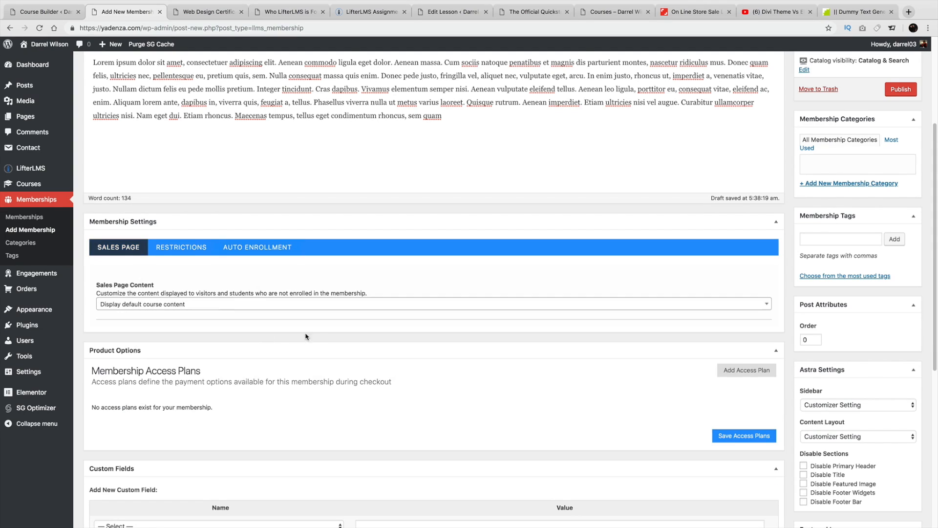
pyautogui.scroll(-2, 323, 335)
pyautogui.scroll(-4, 323, 334)
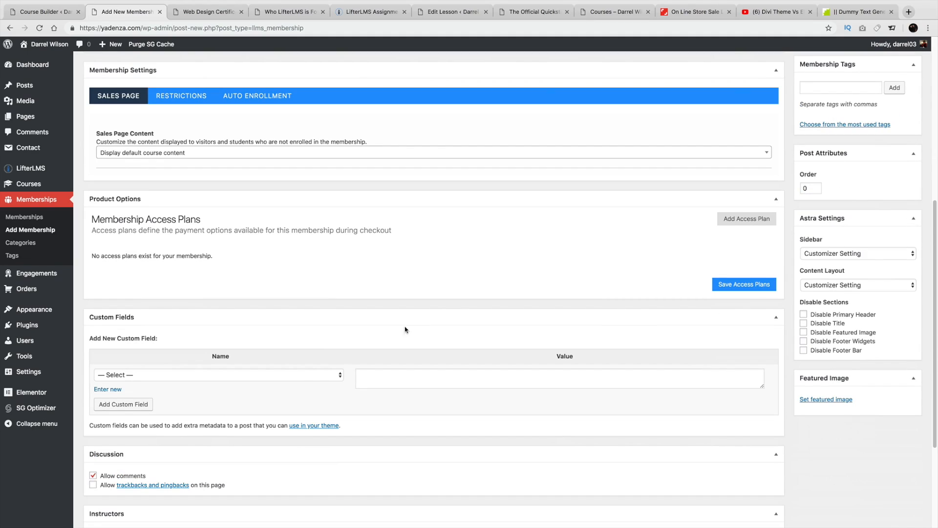
pyautogui.click(746, 223)
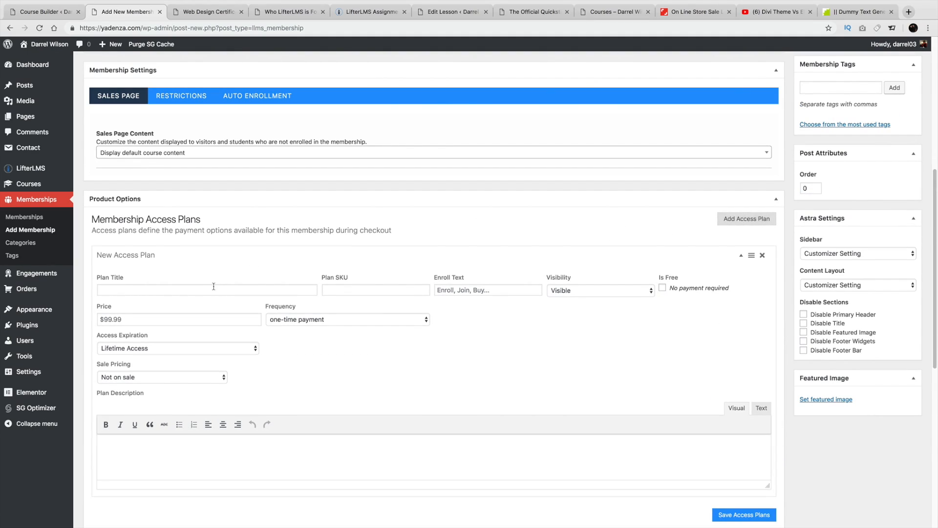
pyautogui.click(215, 288)
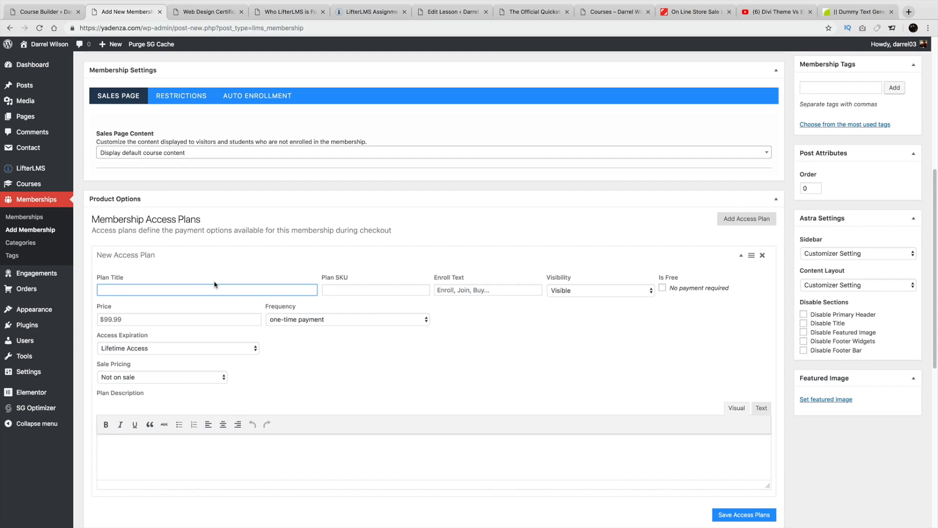
pyautogui.write('Membership B')
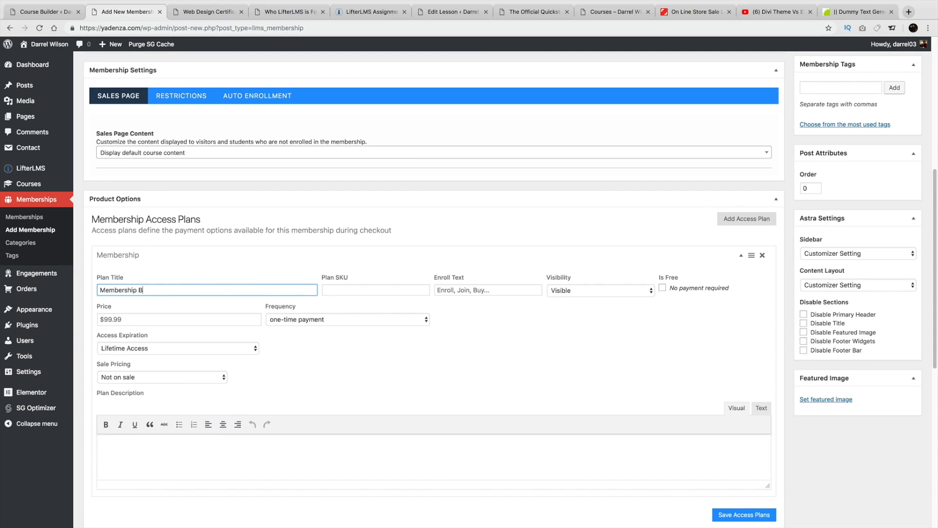
pyautogui.write('undle')
pyautogui.press('Tab')
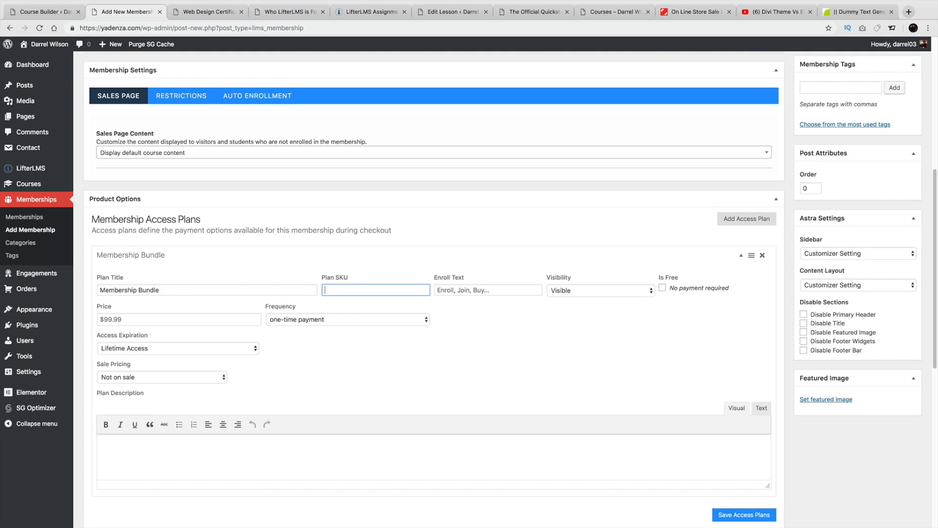
# Set the access plan's enroll text to Buy Now and its price to 99.99
pyautogui.press('Tab')
pyautogui.write('En')
pyautogui.press('BackSpace')
pyautogui.press('BackSpace')
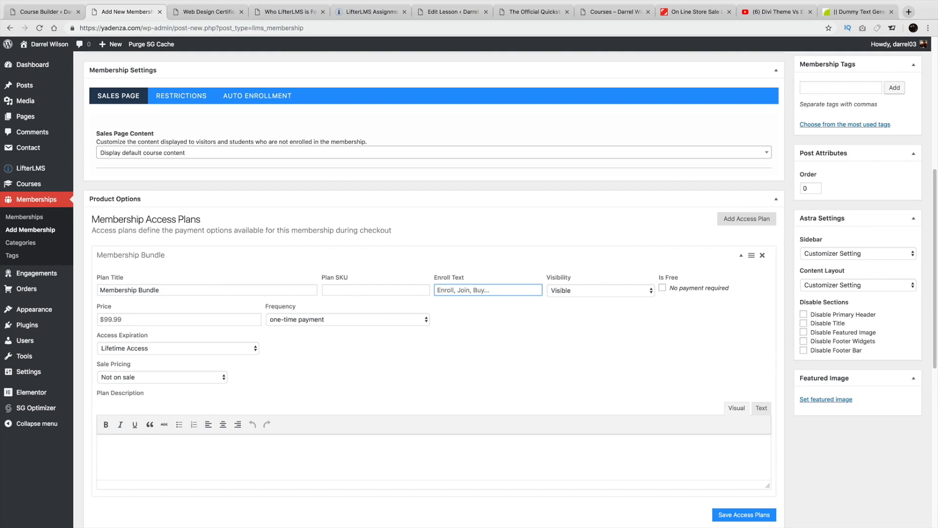
pyautogui.write('Buy Now')
pyautogui.press('Tab')
pyautogui.press('Tab')
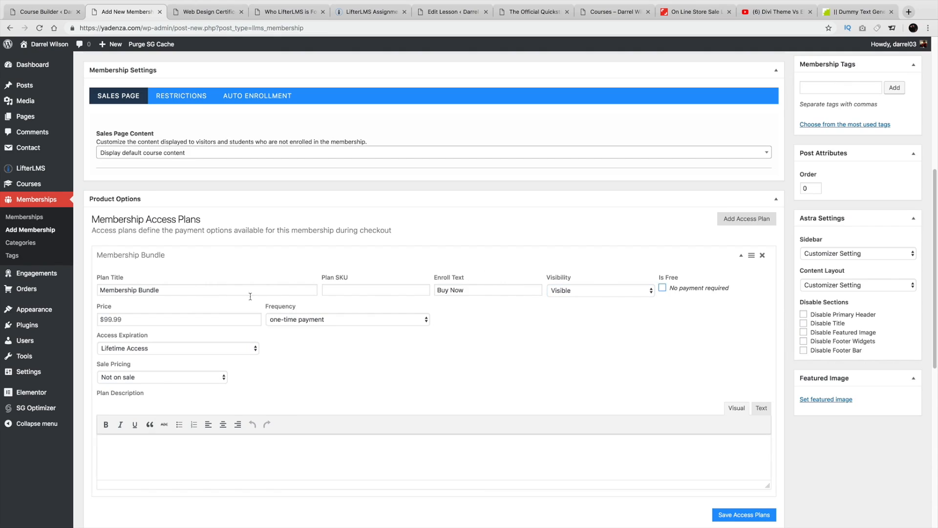
pyautogui.click(203, 319)
pyautogui.write('99.99')
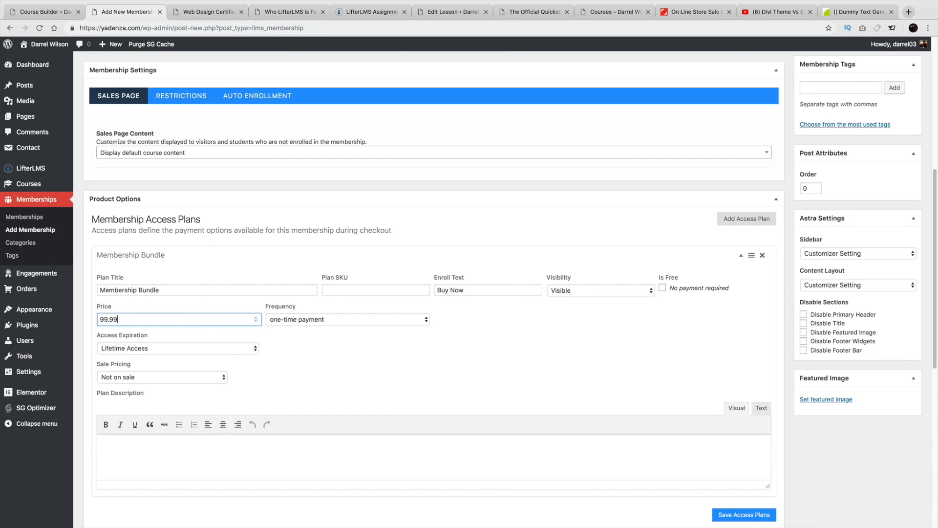
pyautogui.press('Tab')
# Try recurring billing every month for 12 months on the access plan, and return its frequency to one-time payment
pyautogui.click(283, 321)
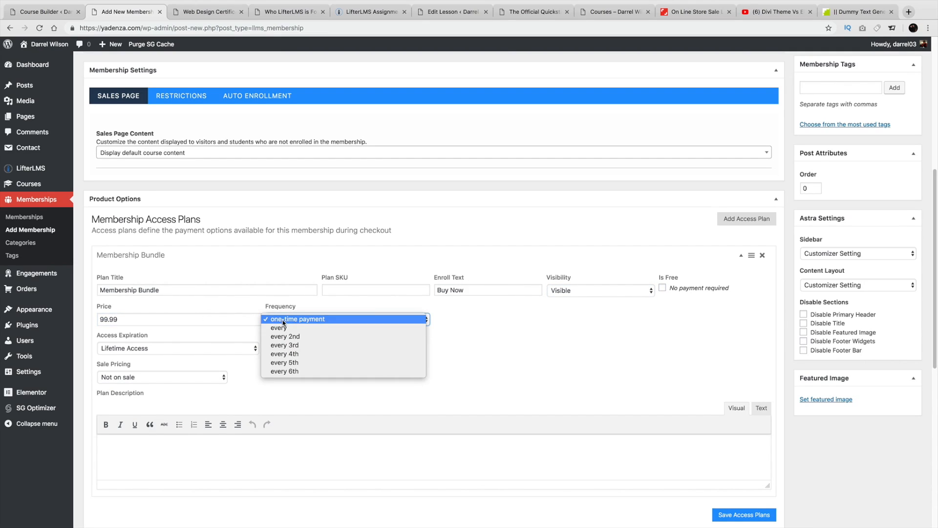
pyautogui.click(289, 330)
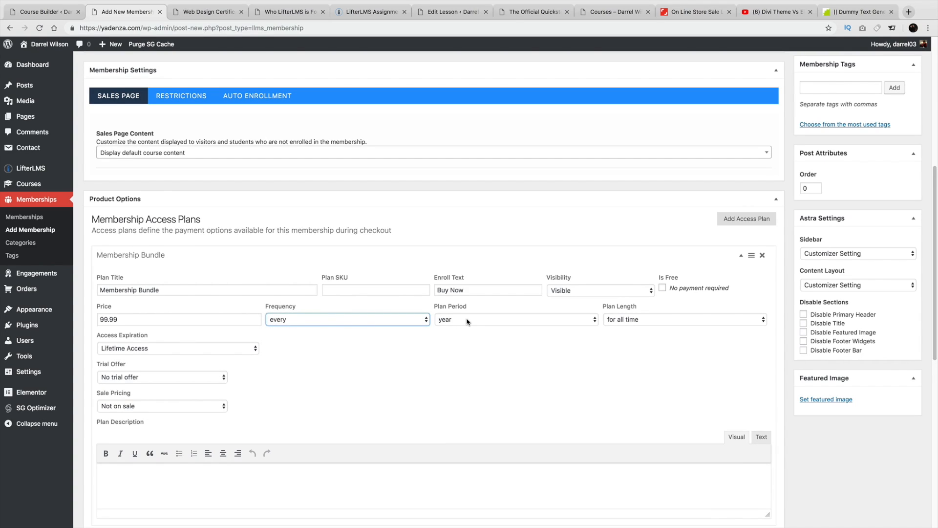
pyautogui.click(402, 318)
pyautogui.click(401, 328)
pyautogui.click(402, 318)
pyautogui.click(397, 309)
pyautogui.click(464, 320)
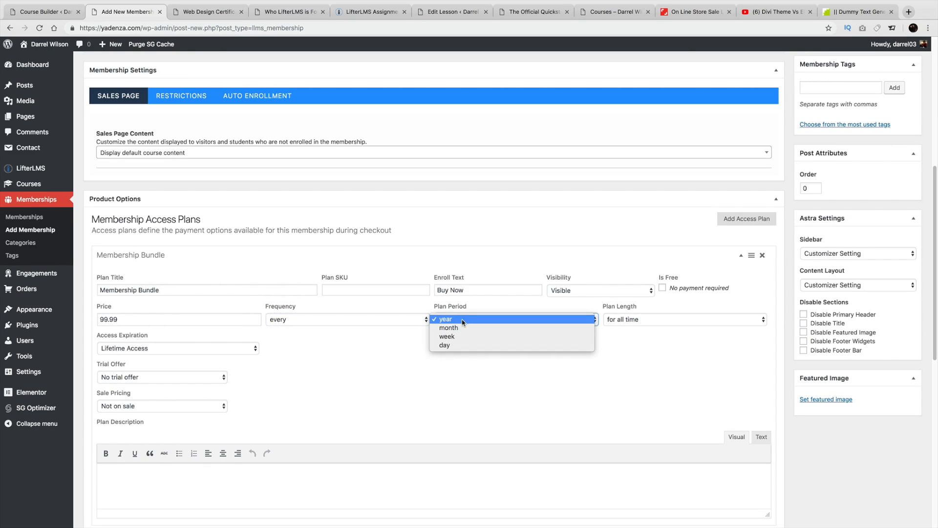
pyautogui.click(545, 328)
pyautogui.click(620, 320)
pyautogui.click(668, 423)
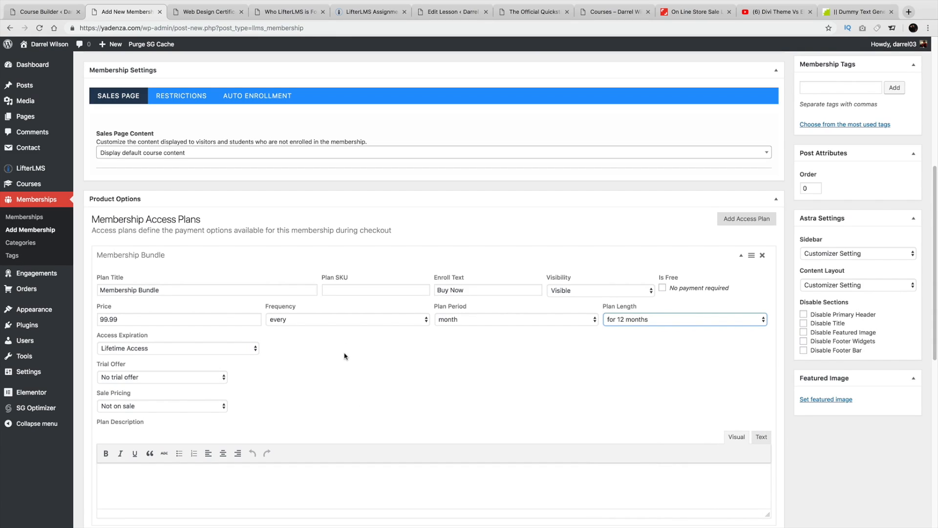
pyautogui.click(291, 321)
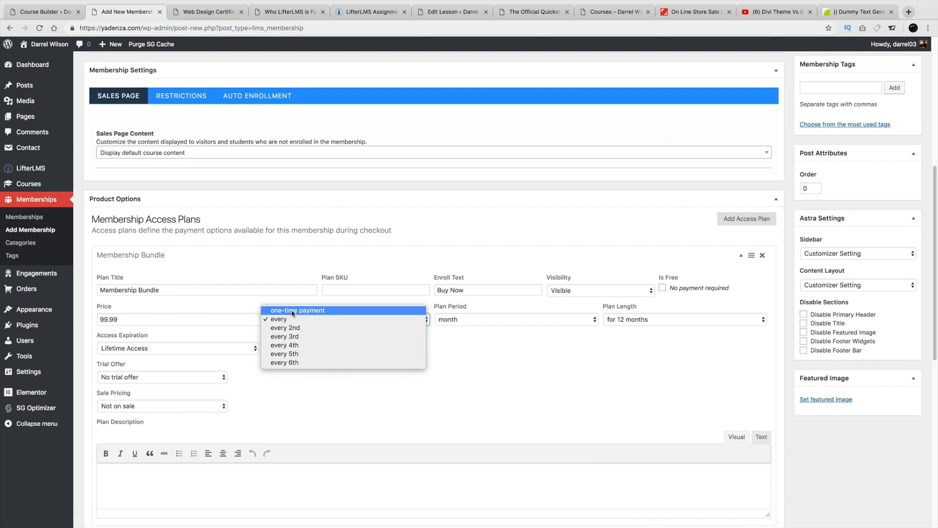
pyautogui.click(293, 309)
# Try the Expires after option for the plan's access expiration, and return it to Lifetime Access
pyautogui.click(158, 349)
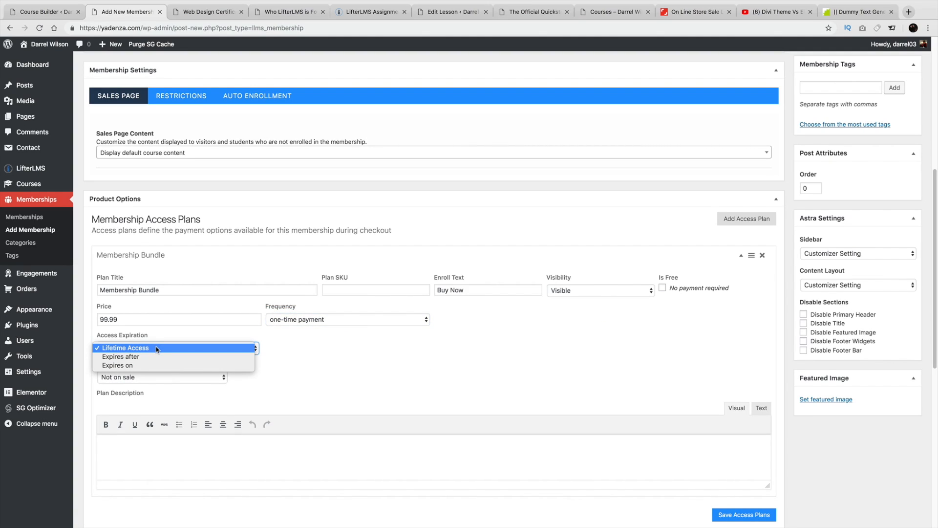
pyautogui.click(157, 348)
pyautogui.click(157, 348)
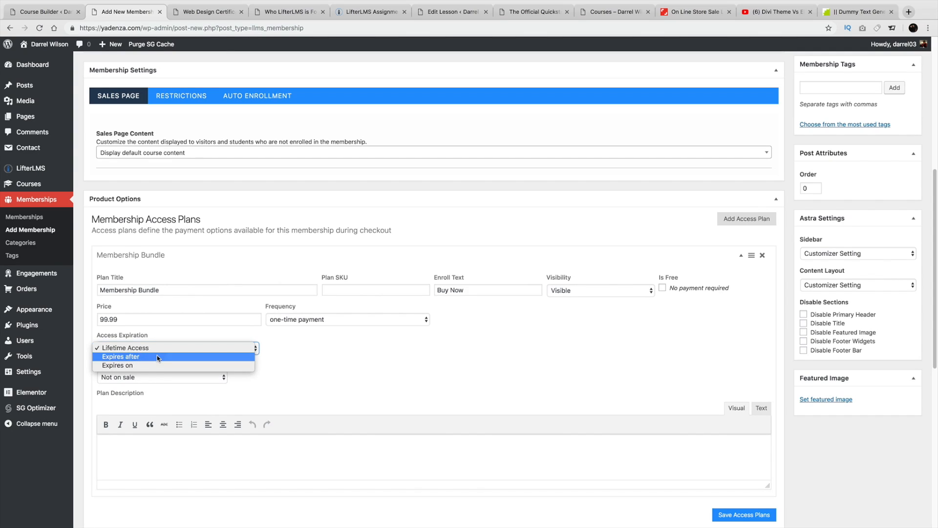
pyautogui.click(157, 357)
pyautogui.click(234, 350)
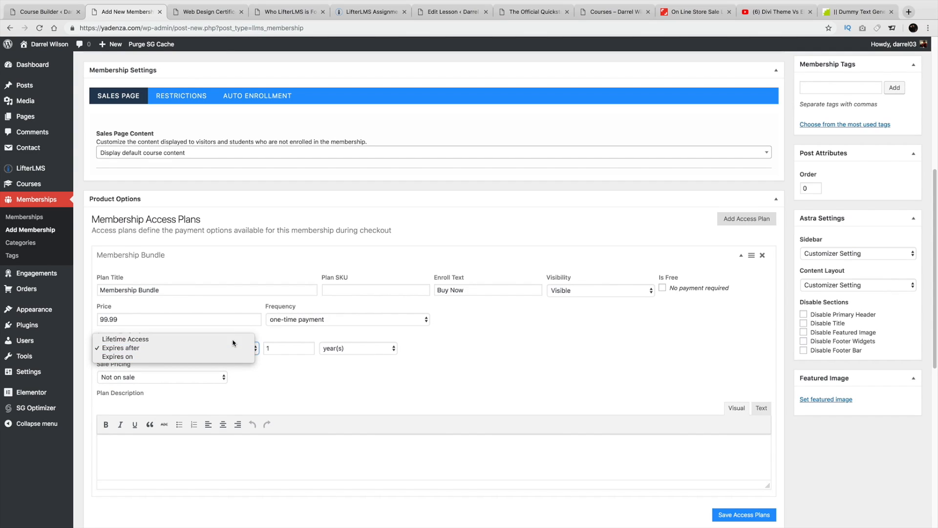
pyautogui.click(225, 339)
# Put the Membership Bundle access plan on sale at a sale price of 50
pyautogui.click(205, 377)
pyautogui.click(209, 387)
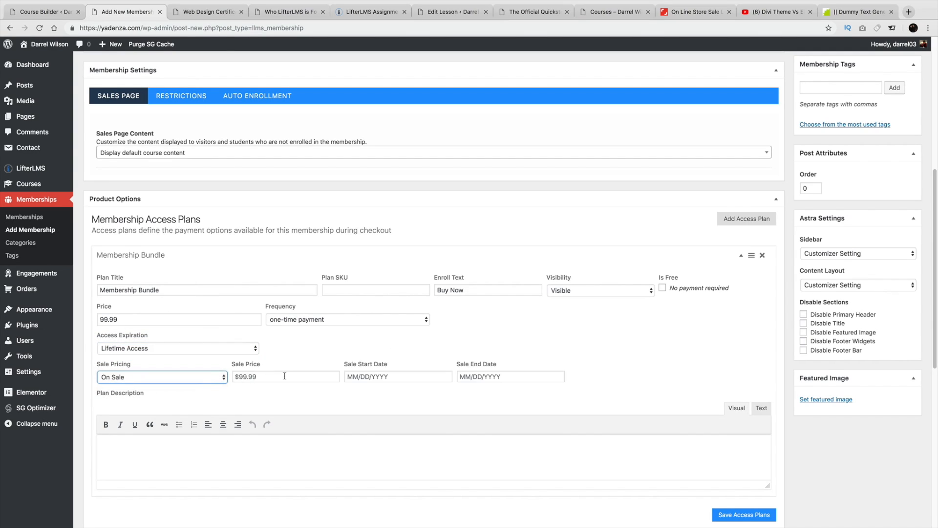
pyautogui.click(284, 376)
pyautogui.write('50')
# Schedule the access plan's sale to start on 11/01/2018 and end on 11/30/2018
pyautogui.click(363, 378)
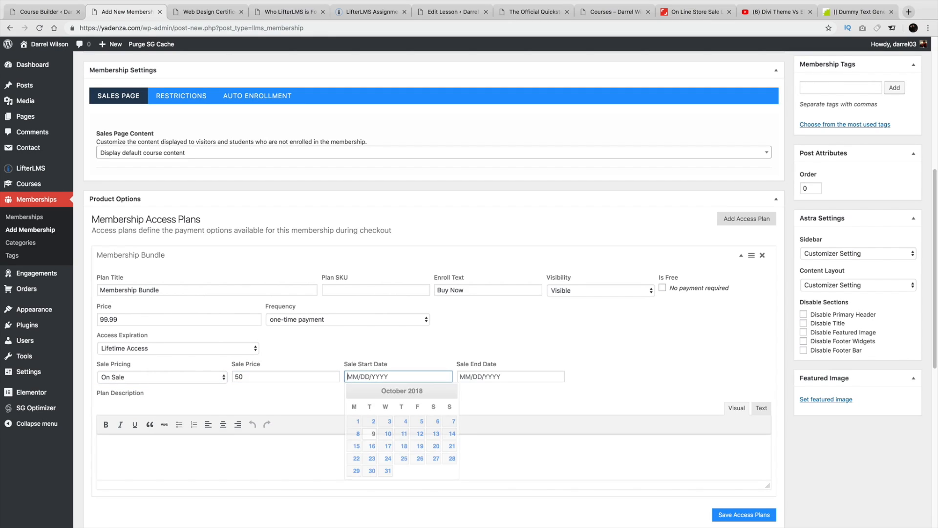
pyautogui.click(450, 391)
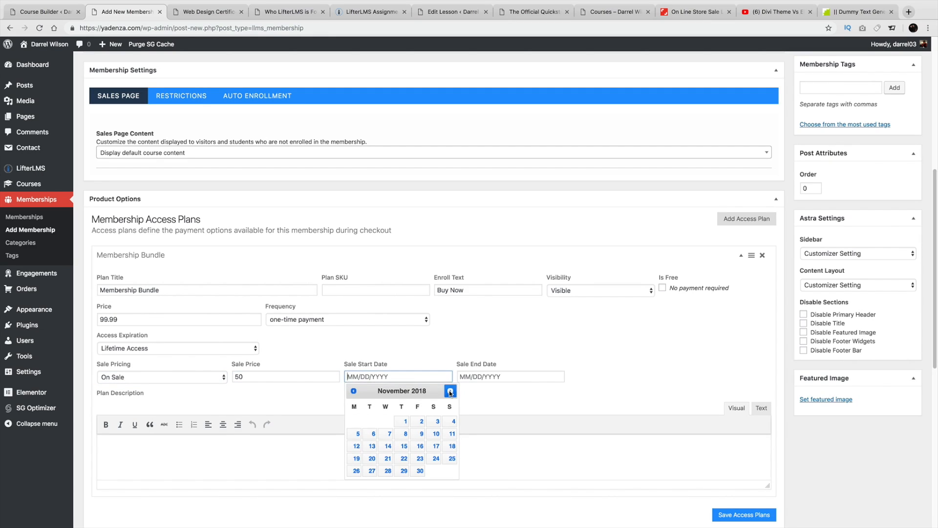
pyautogui.click(401, 421)
pyautogui.click(481, 377)
pyautogui.click(563, 391)
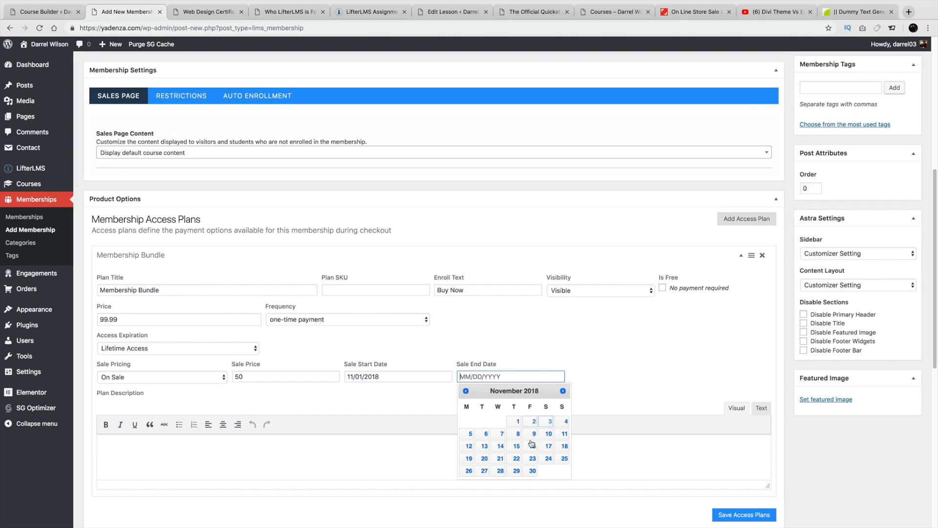
pyautogui.click(532, 470)
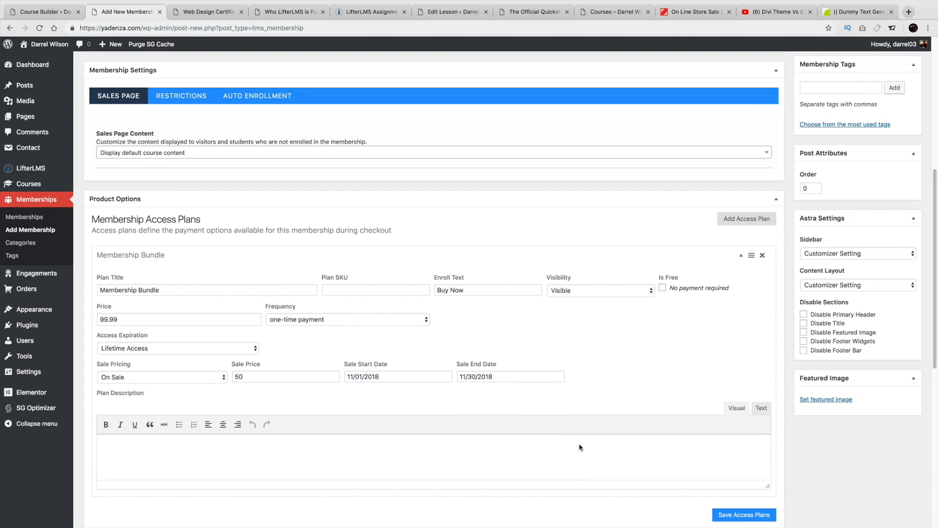
# Save the access plan, update the Complete Membership post, and view its public page
pyautogui.click(738, 516)
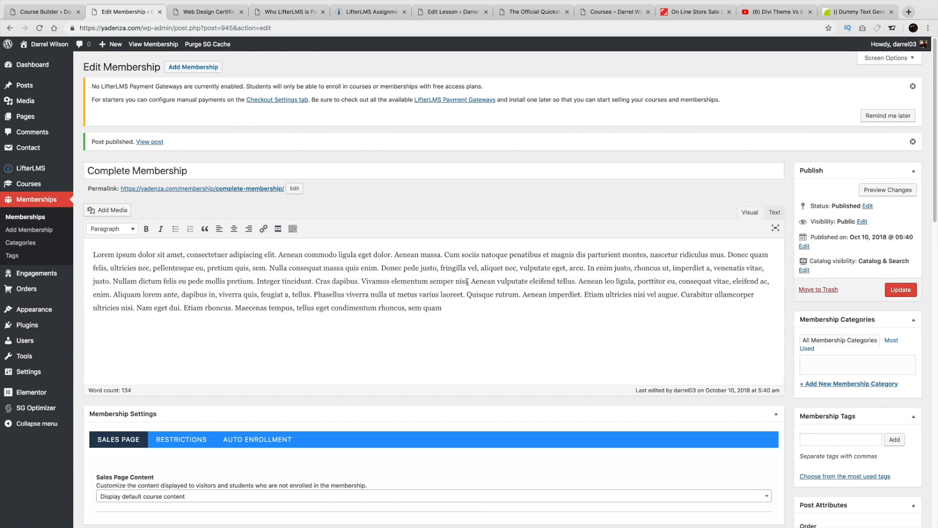
pyautogui.scroll(-8, 528, 379)
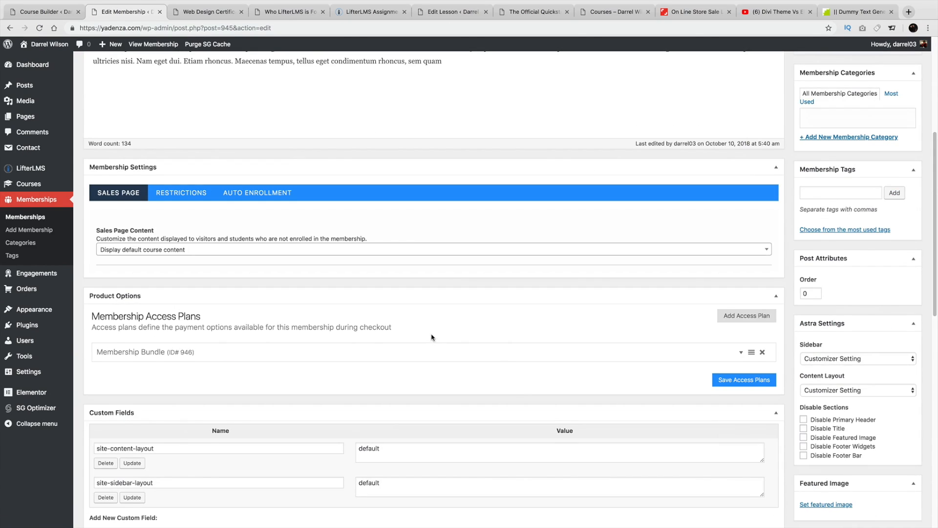
pyautogui.scroll(-10, 430, 347)
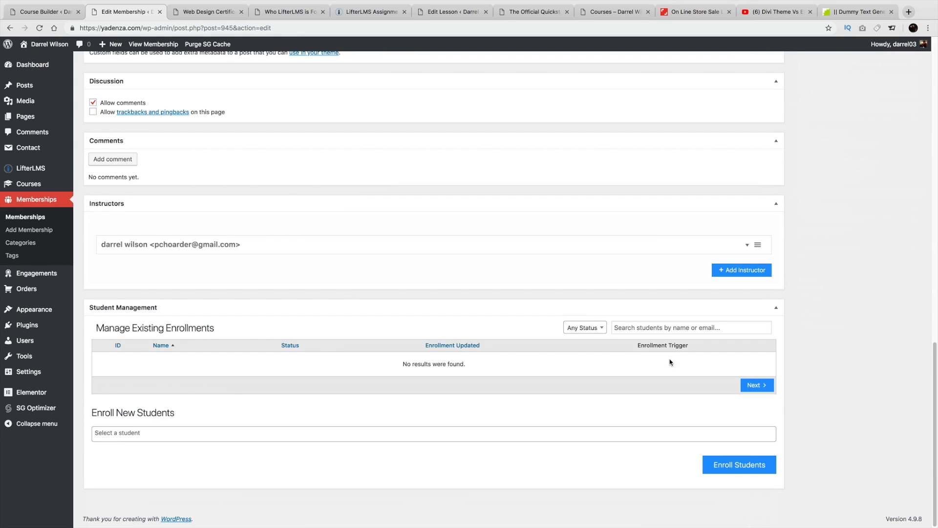
pyautogui.scroll(9, 831, 361)
pyautogui.scroll(9, 851, 361)
pyautogui.click(899, 291)
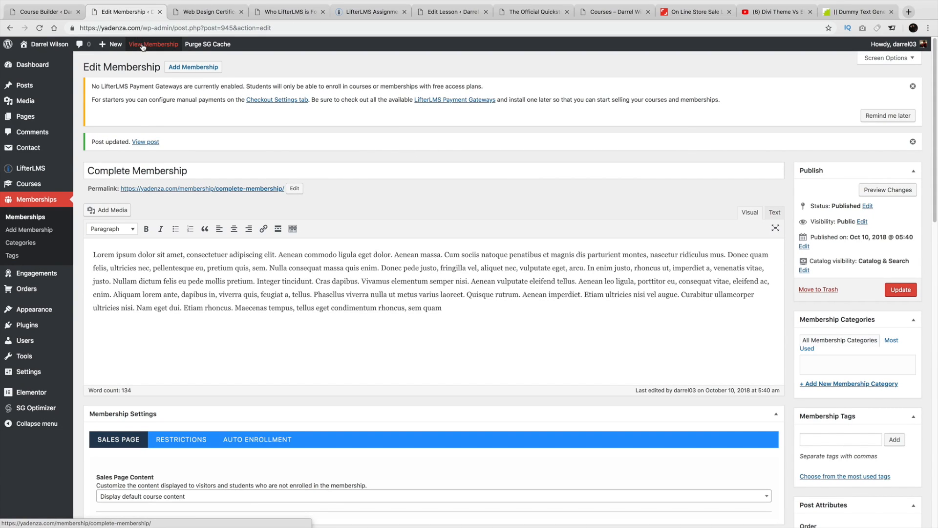
pyautogui.click(142, 45)
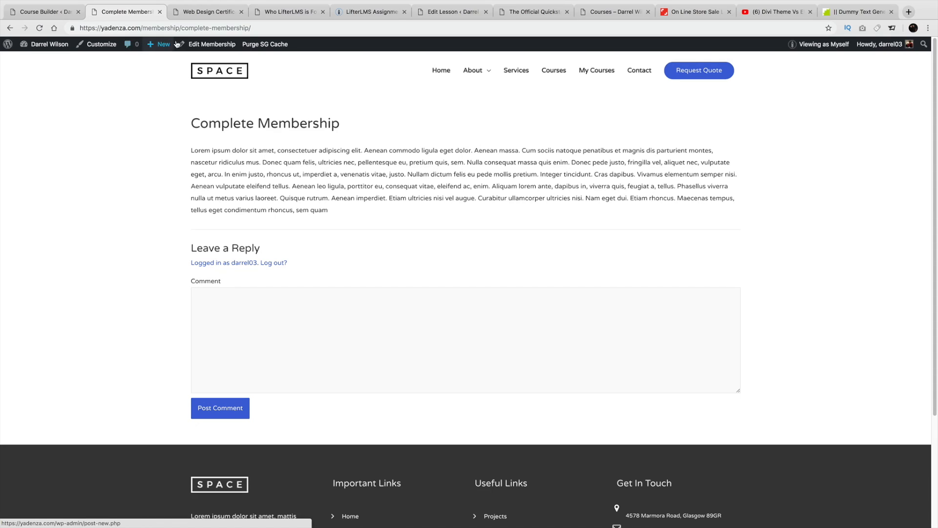
# Return to editing the membership and set lms-course-image-1.png from the media library as its featured image
pyautogui.click(203, 44)
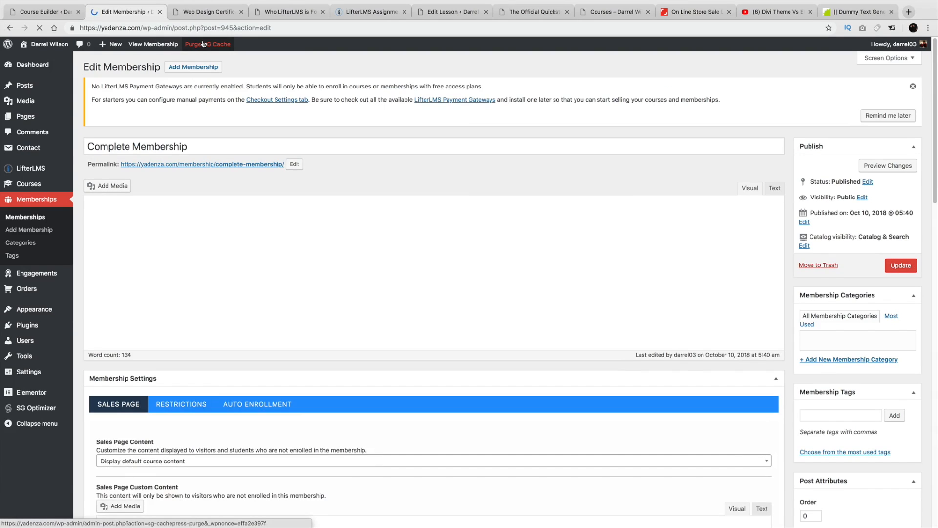
pyautogui.scroll(-7, 801, 303)
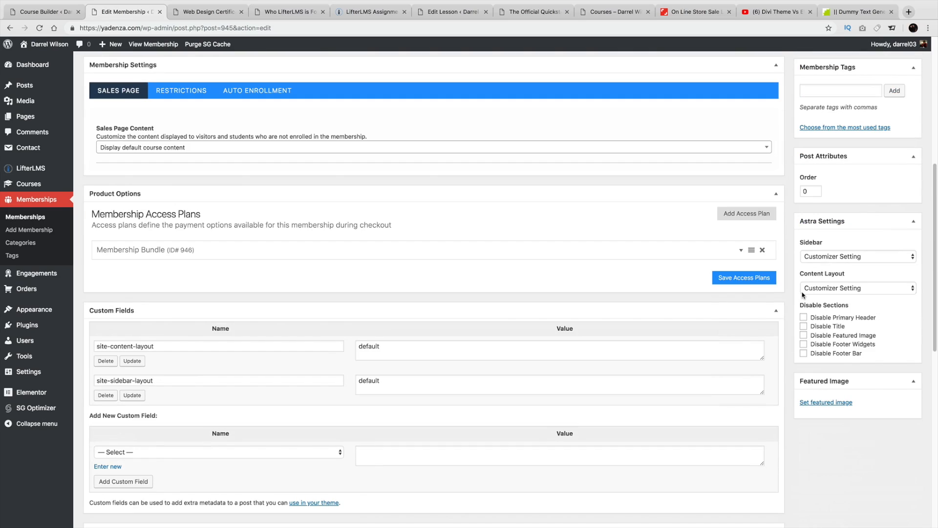
pyautogui.click(814, 402)
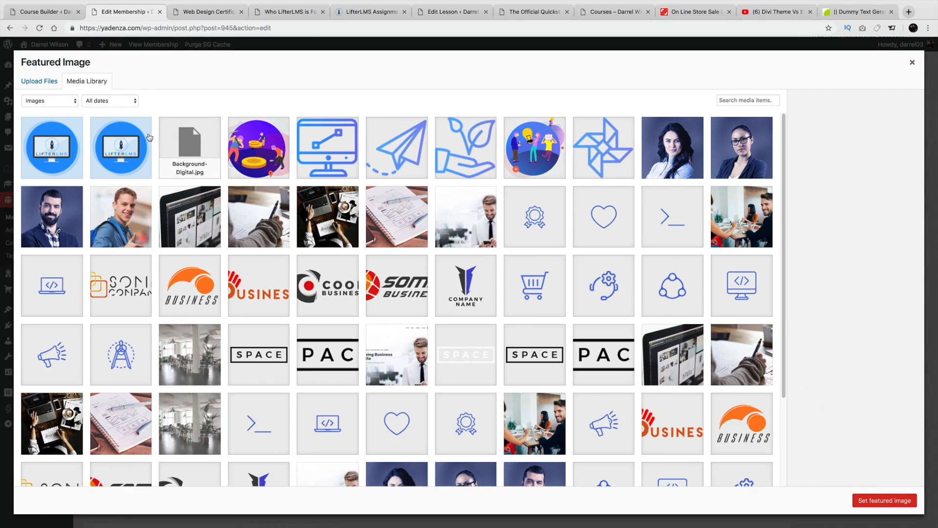
pyautogui.click(147, 149)
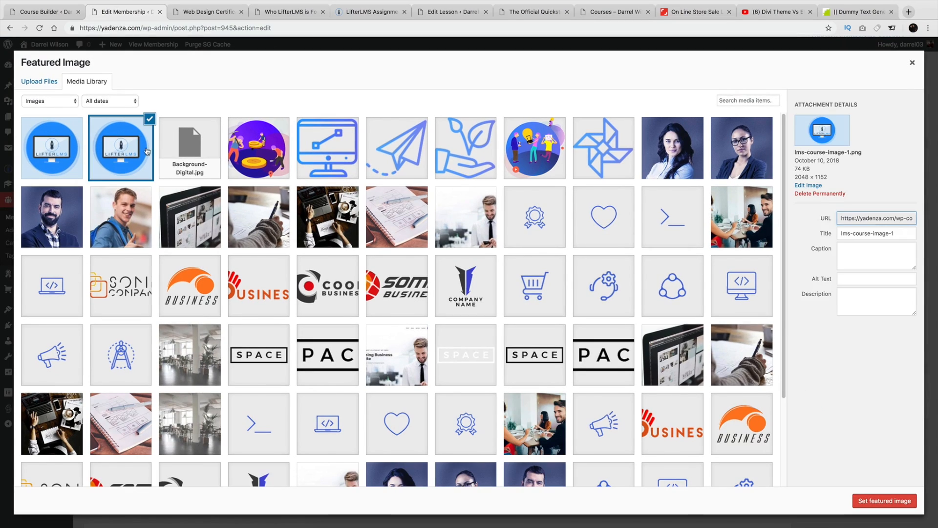
pyautogui.click(875, 500)
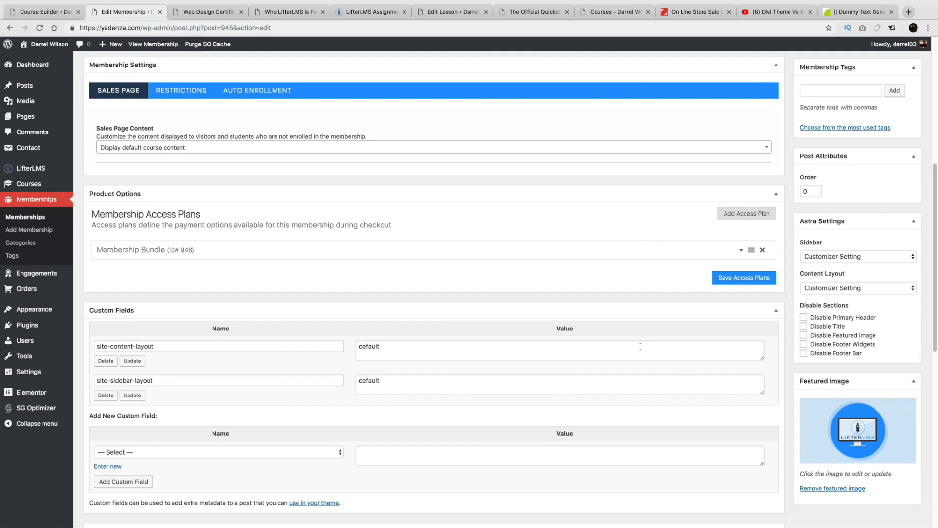
# Review the Membership Bundle plan's pricing and sale settings, and save the access plans
pyautogui.click(714, 282)
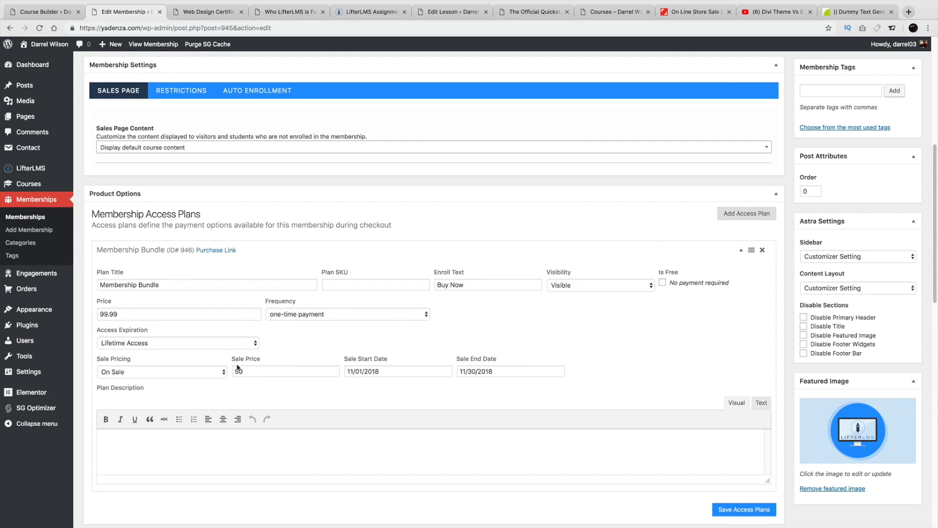
pyautogui.scroll(-1, 567, 366)
pyautogui.click(727, 489)
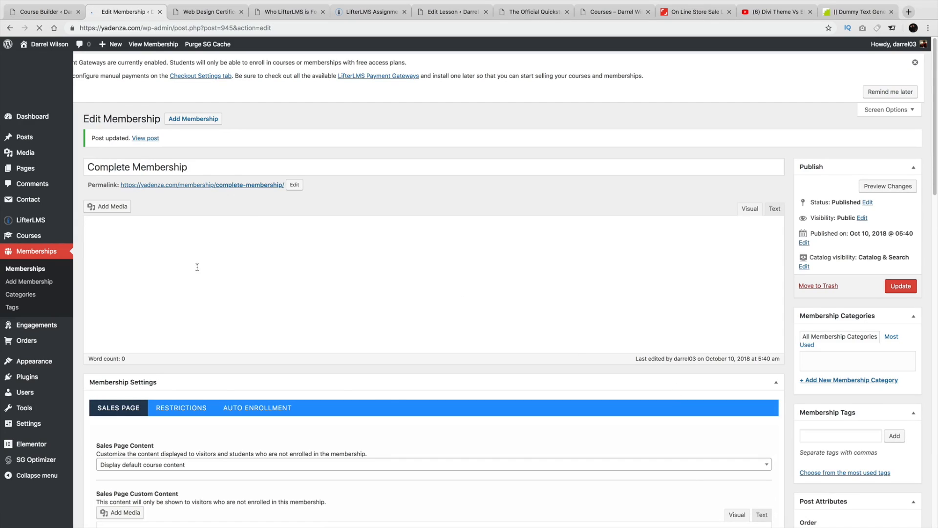
# Set the membership's restricted access redirect to Stay on page and update the membership
pyautogui.scroll(-2, 201, 383)
pyautogui.scroll(-1, 191, 383)
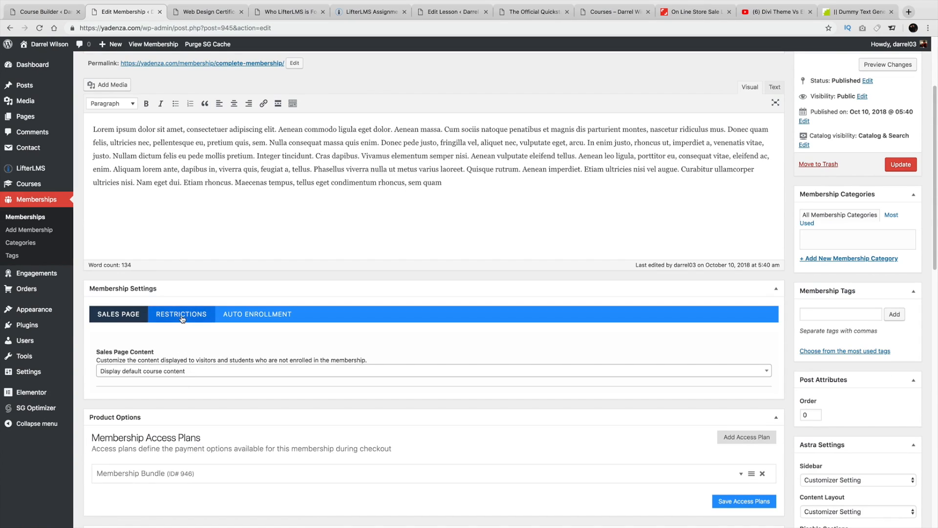
pyautogui.click(158, 373)
pyautogui.click(158, 404)
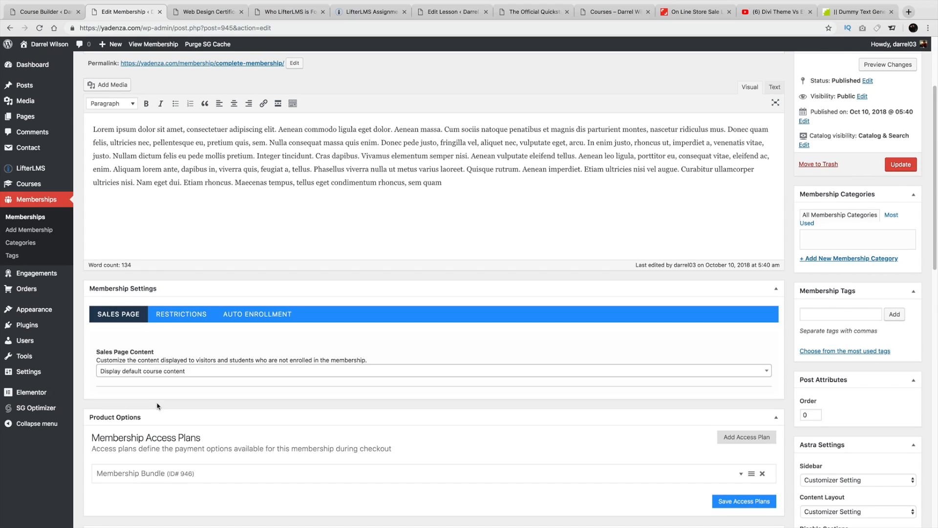
pyautogui.click(168, 315)
pyautogui.click(168, 375)
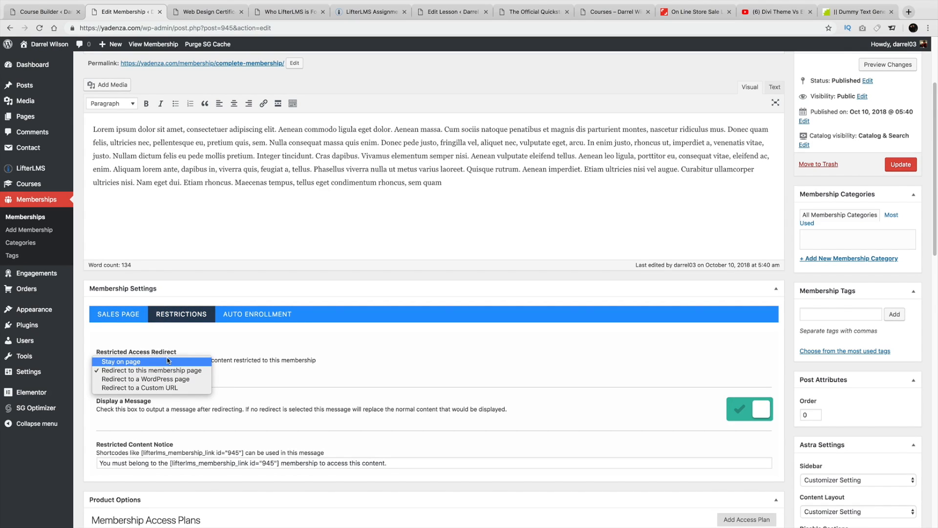
pyautogui.click(167, 357)
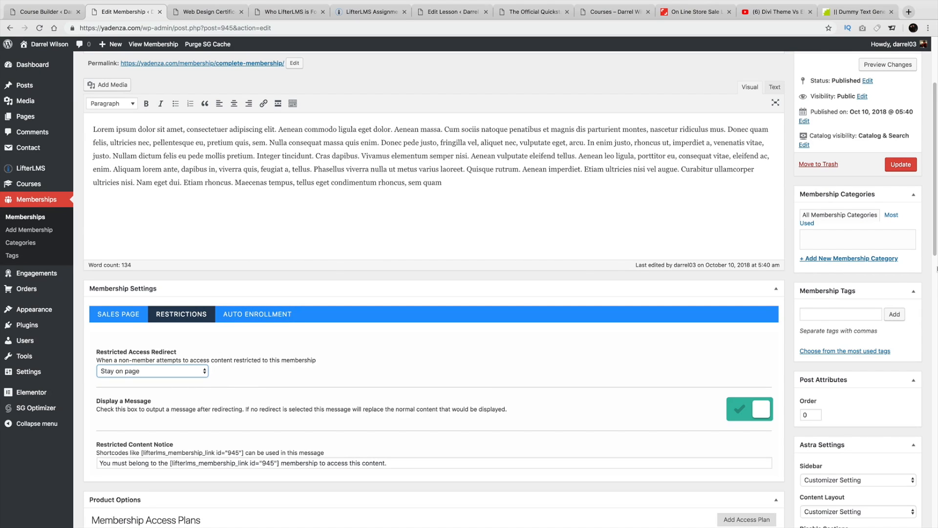
pyautogui.click(901, 168)
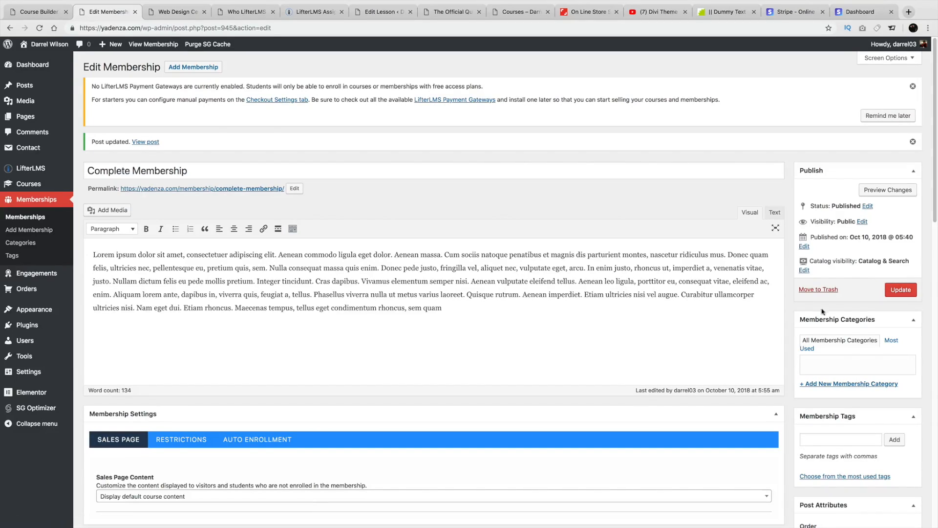
# Disallow comments on the membership, update it, and view its public page
pyautogui.scroll(-8, 362, 251)
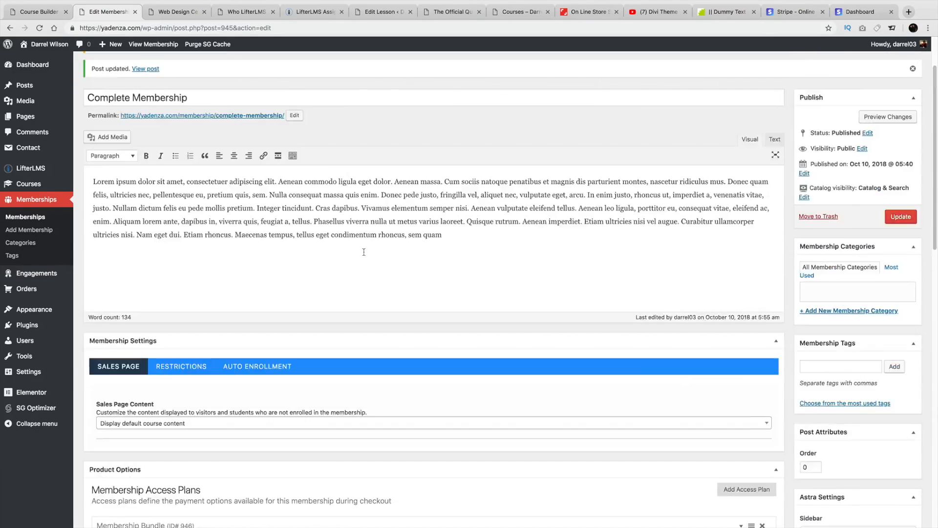
pyautogui.scroll(-3, 363, 254)
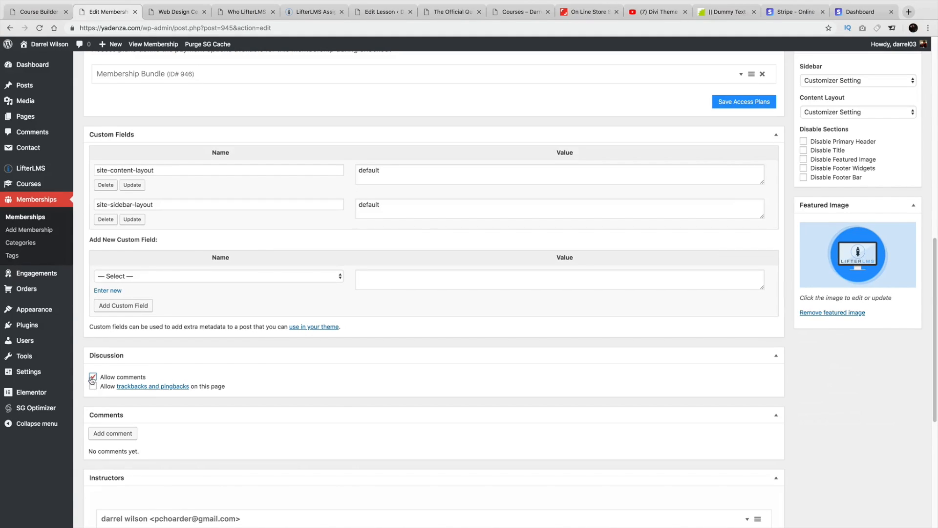
pyautogui.scroll(5, 411, 370)
pyautogui.scroll(5, 853, 185)
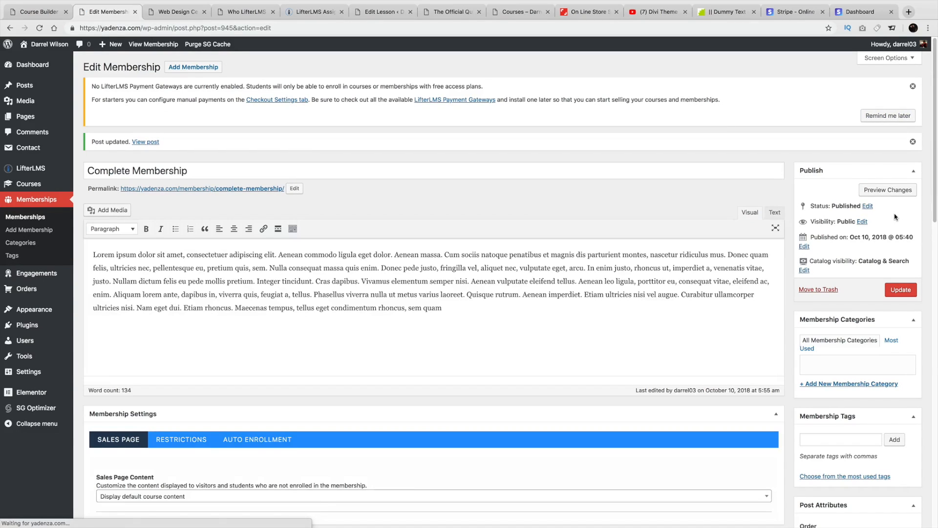
pyautogui.click(156, 45)
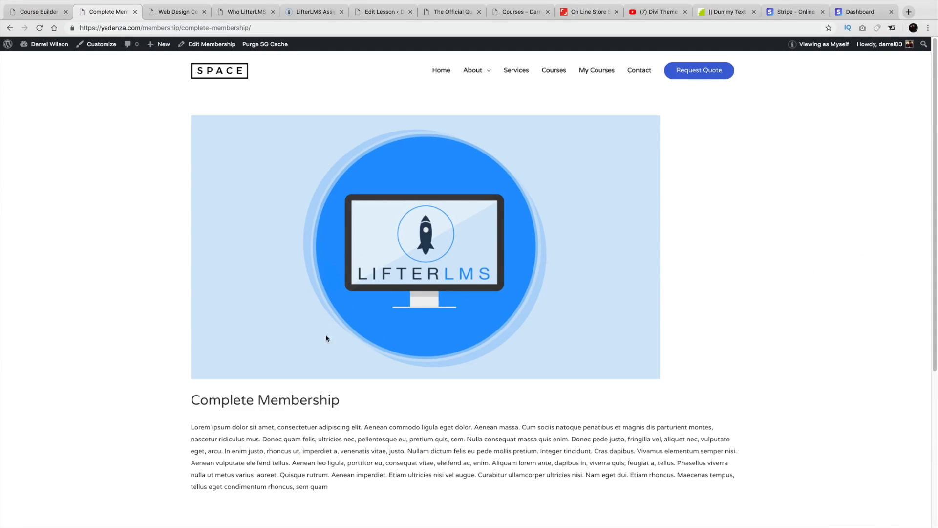
# Copy the Complete Membership page's URL, and check the site's home page before returning to the membership page
pyautogui.click(198, 28)
pyautogui.rightClick(198, 27)
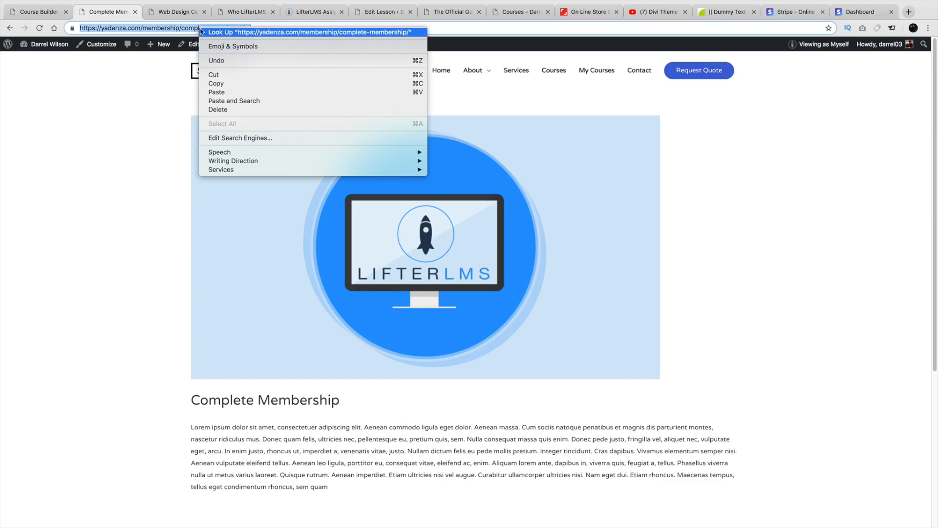
pyautogui.click(218, 84)
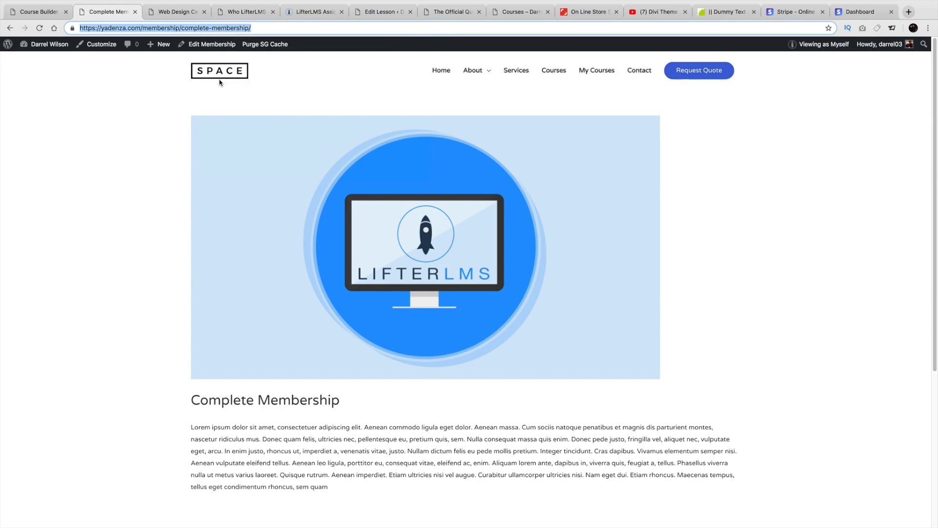
pyautogui.click(445, 74)
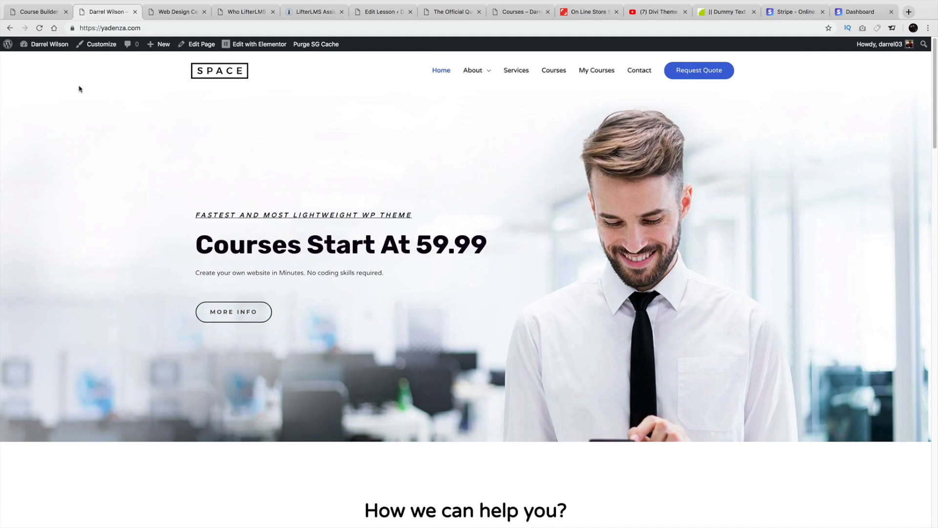
pyautogui.click(9, 28)
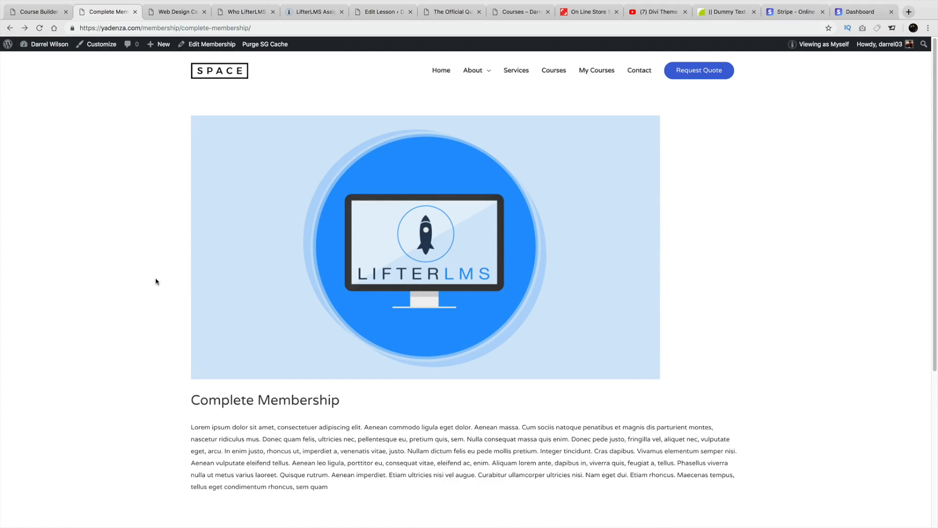
# Look over the Complete Membership page's image and description, and open a new browser tab
pyautogui.scroll(-5, 156, 281)
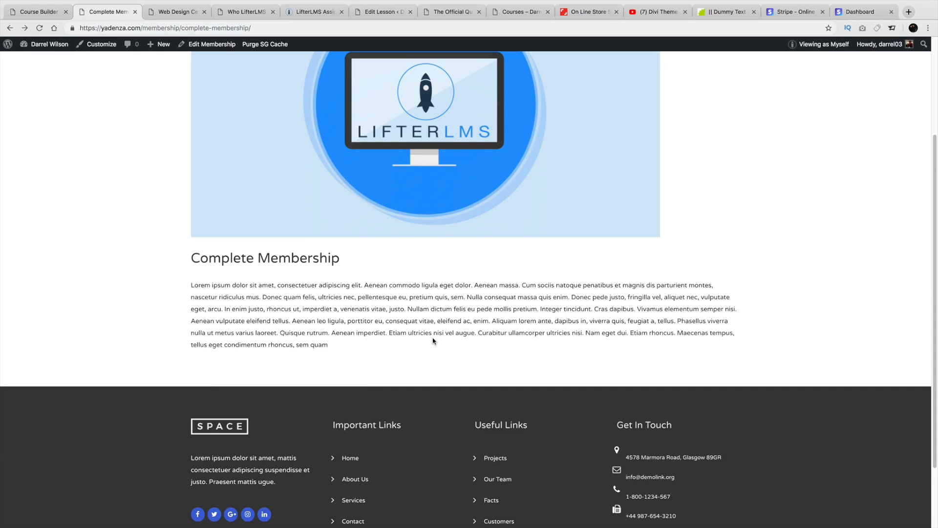
pyautogui.scroll(2, 433, 341)
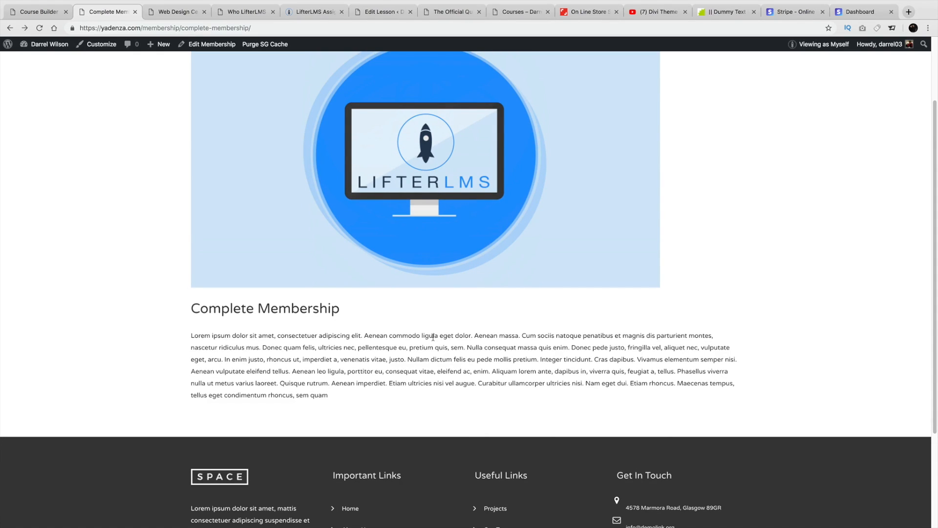
pyautogui.scroll(2, 433, 337)
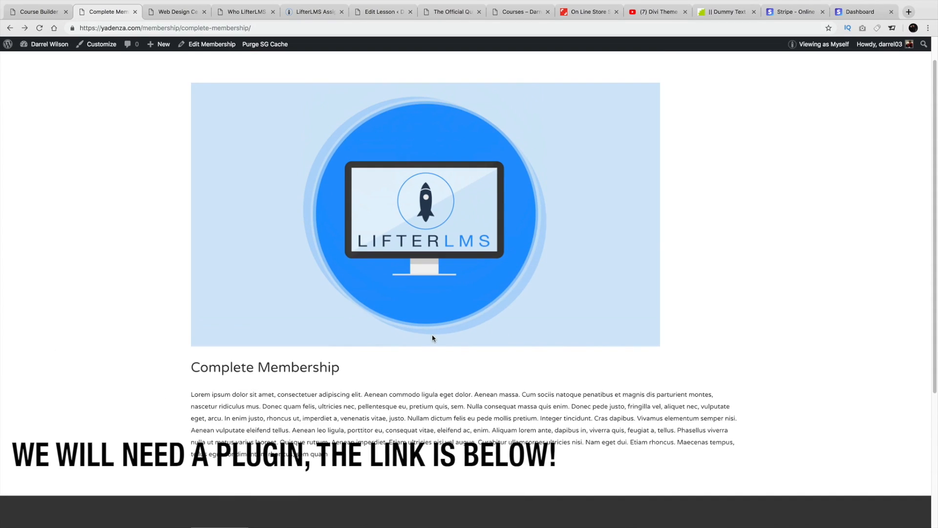
pyautogui.scroll(1, 432, 337)
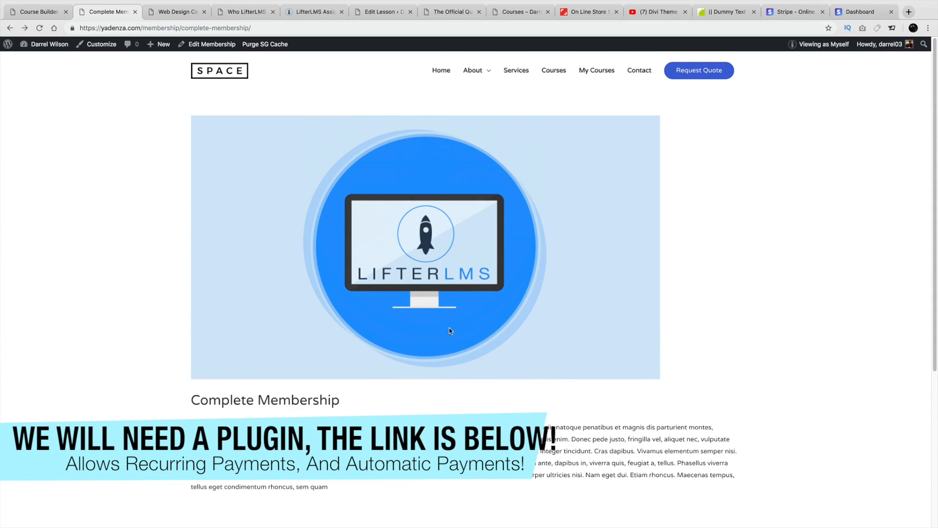
pyautogui.click(908, 13)
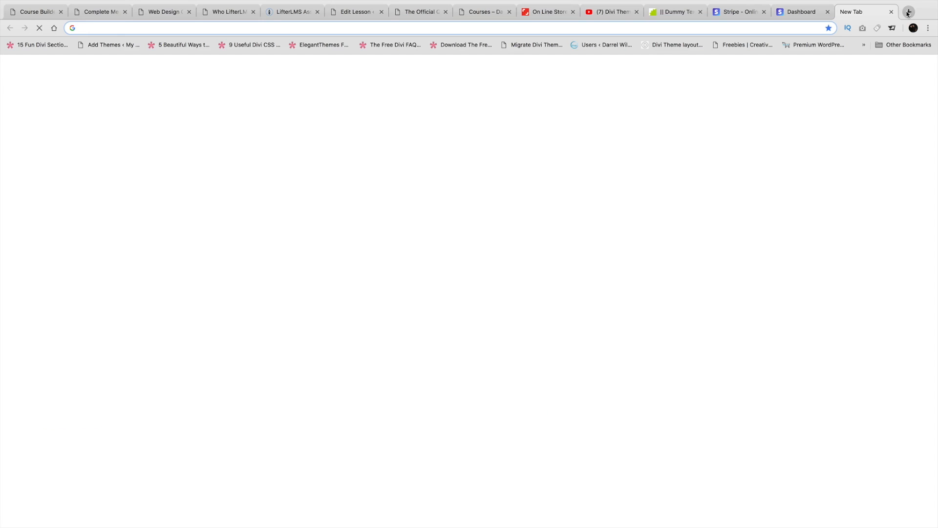
# Open the LifterLMS 30 Day Demo page at darrelwilson.com/lifterlms
pyautogui.write('darrelwilson.com')
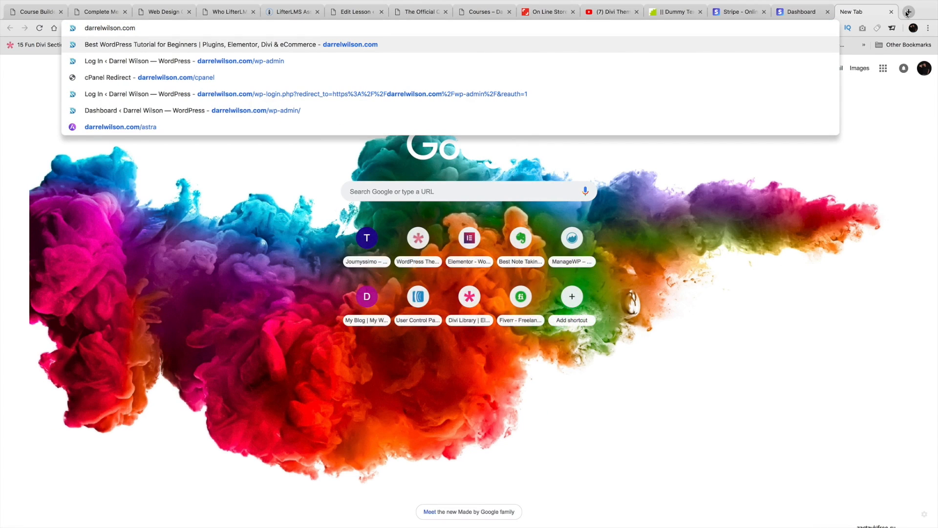
pyautogui.write('/lif')
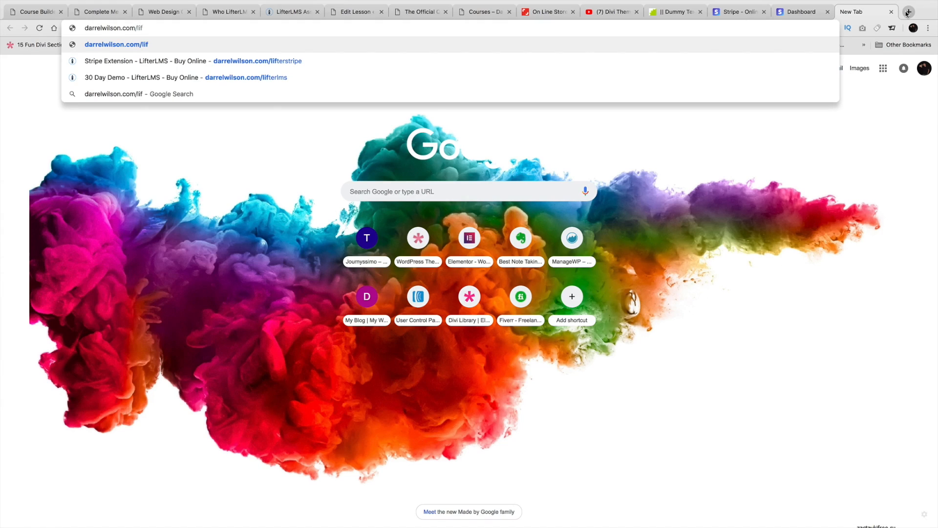
pyautogui.write('terlms')
pyautogui.press('Return')
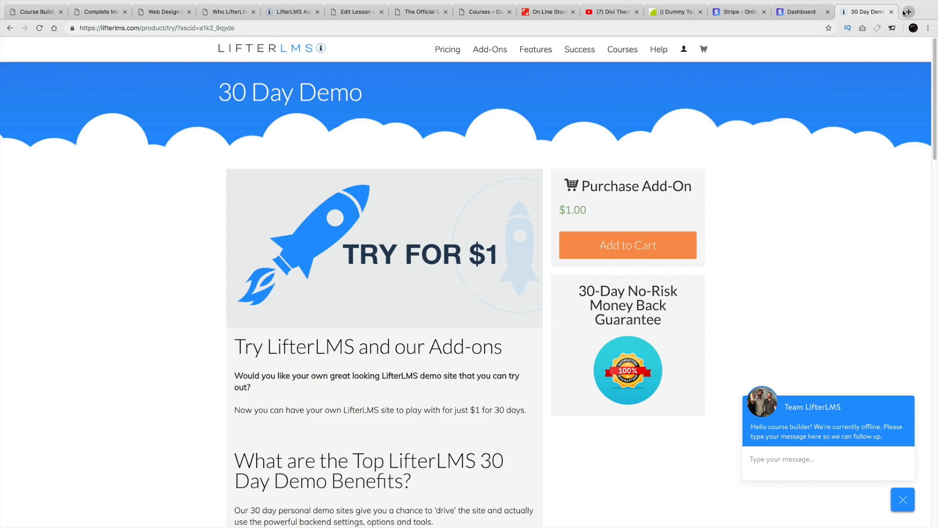
# Open the LifterLMS Stripe Extension product page at darrelwilson.com/lifterstripe in a new browser tab
pyautogui.click(907, 12)
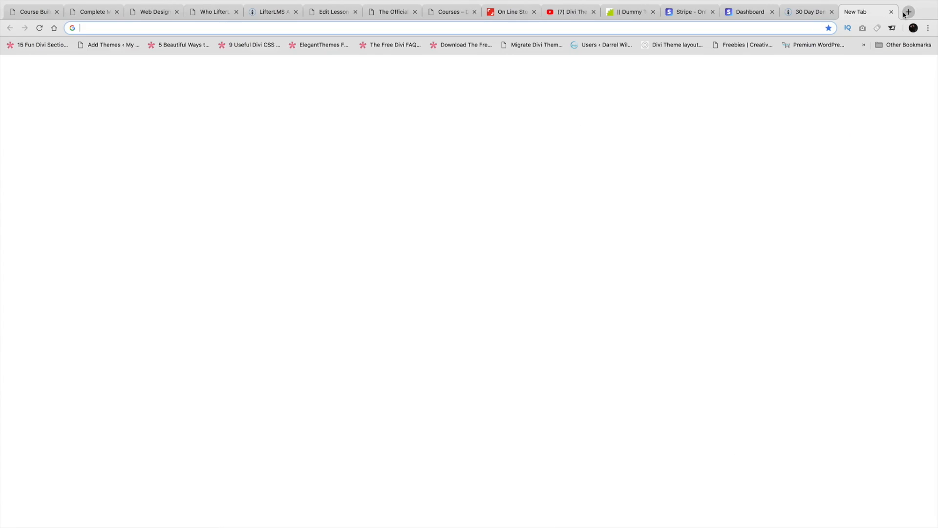
pyautogui.write('da')
pyautogui.press('Right')
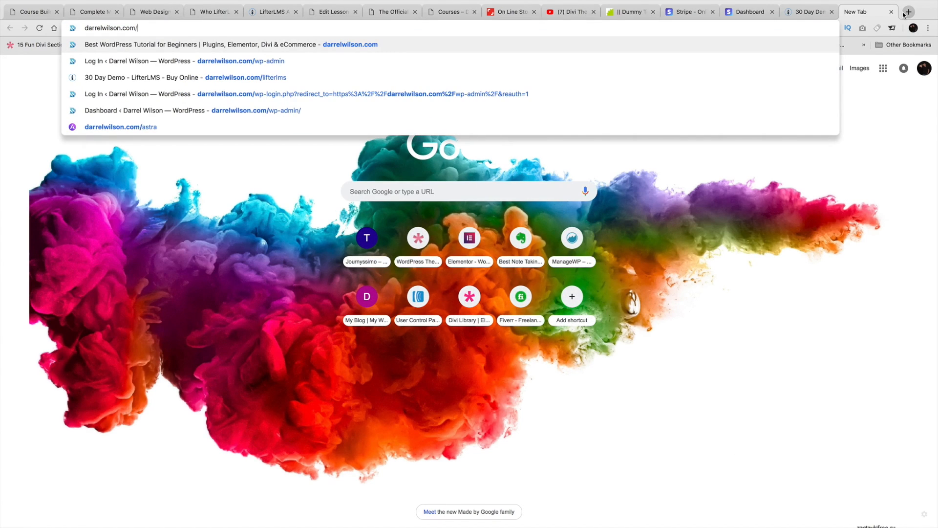
pyautogui.write('/lifter')
pyautogui.press('Right')
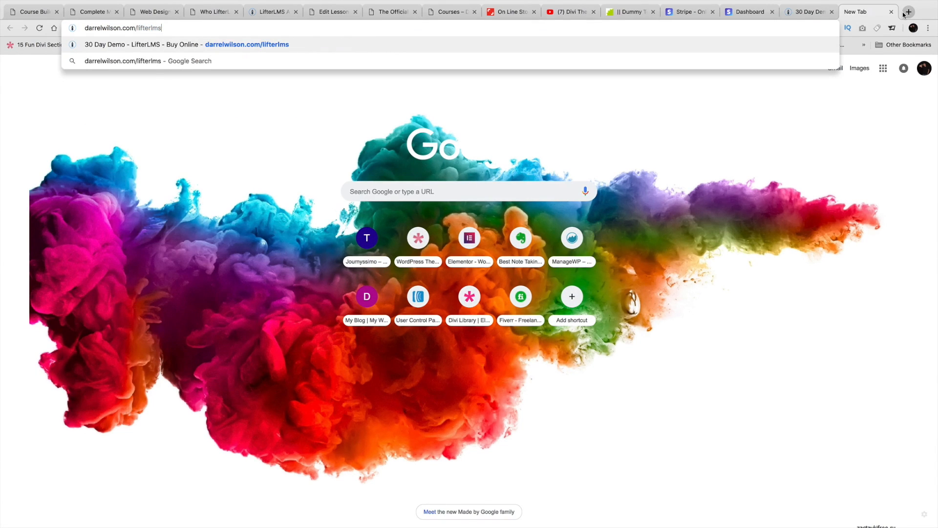
pyautogui.press('BackSpace')
pyautogui.press('BackSpace')
pyautogui.press('BackSpace')
pyautogui.write('stripe')
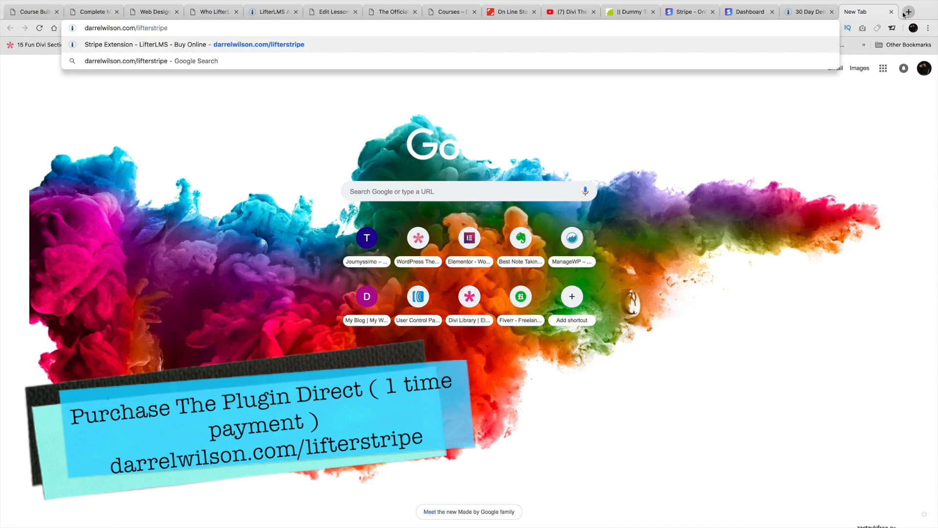
pyautogui.press('Return')
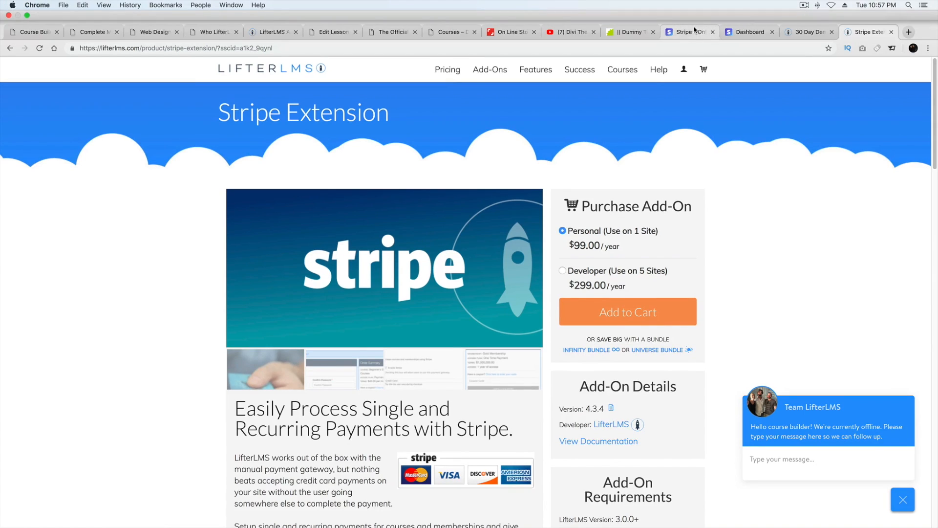
# Check the Stripe home page and the Stripe dashboard, and return to the LifterLMS Stripe Extension page
pyautogui.click(684, 33)
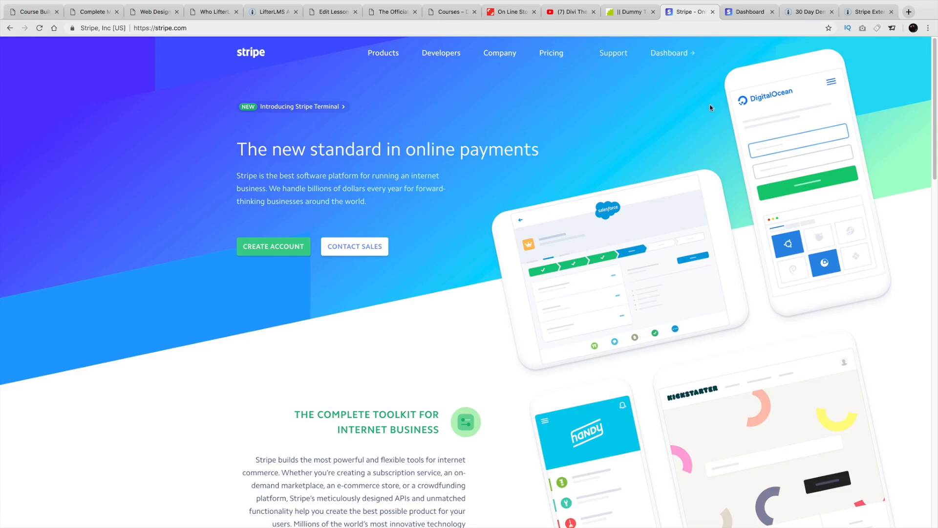
pyautogui.click(731, 15)
pyautogui.click(866, 12)
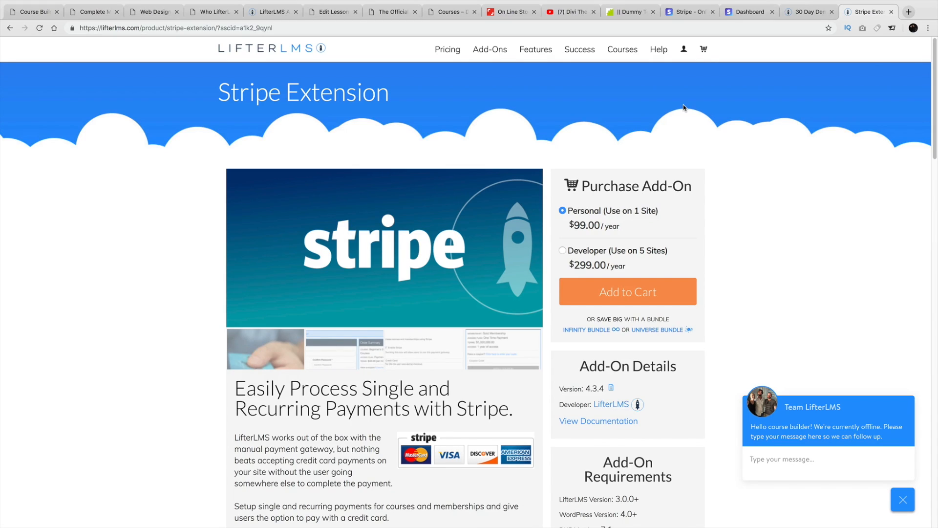
# Open theelementortutorial.com in a new browser tab and go to the site's Courses page
pyautogui.click(909, 12)
pyautogui.write('the')
pyautogui.press('Return')
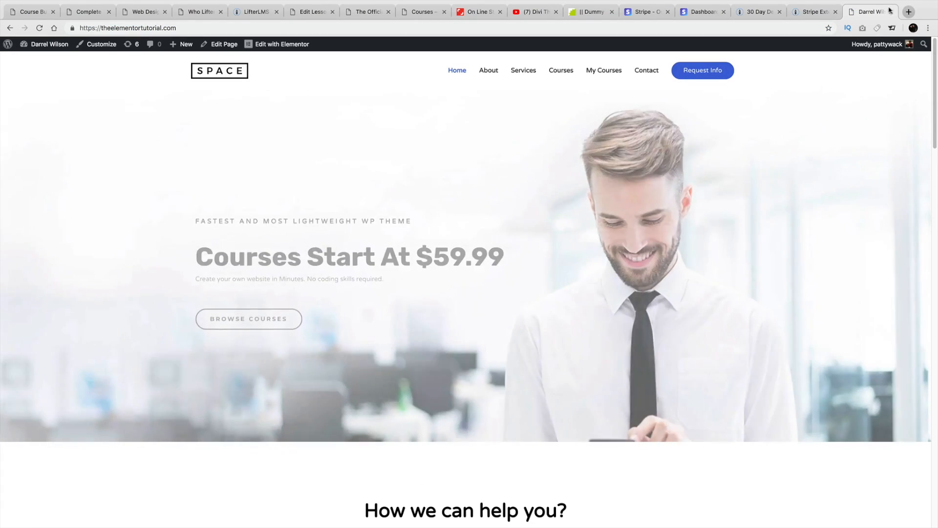
pyautogui.click(570, 73)
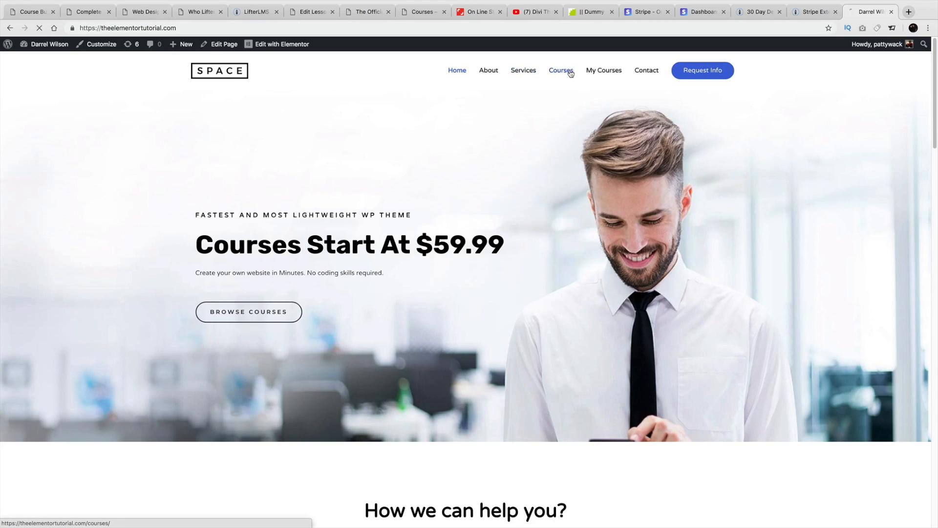
# Examine the Web Designers, eCommerce and Official Quickstart course pages one after another, and return to the Courses page
pyautogui.click(315, 221)
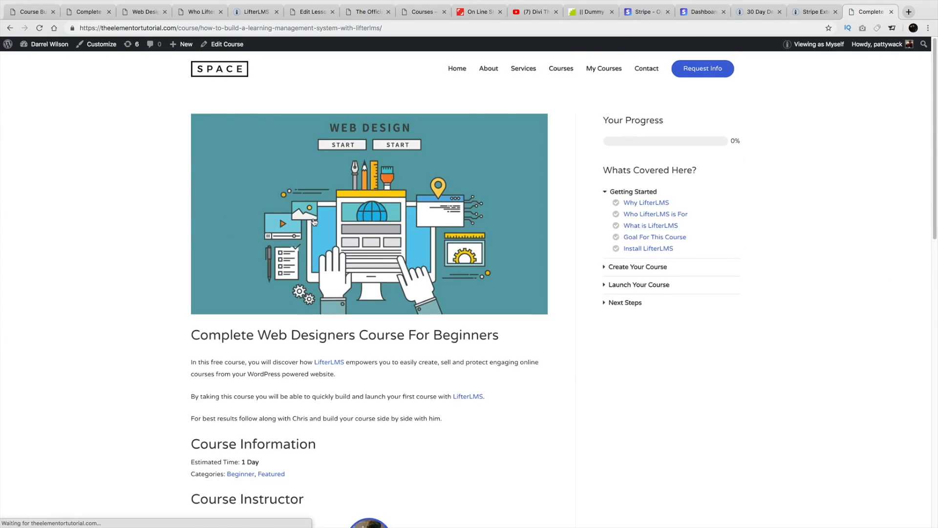
pyautogui.scroll(-4, 371, 293)
pyautogui.scroll(4, 372, 293)
pyautogui.click(9, 28)
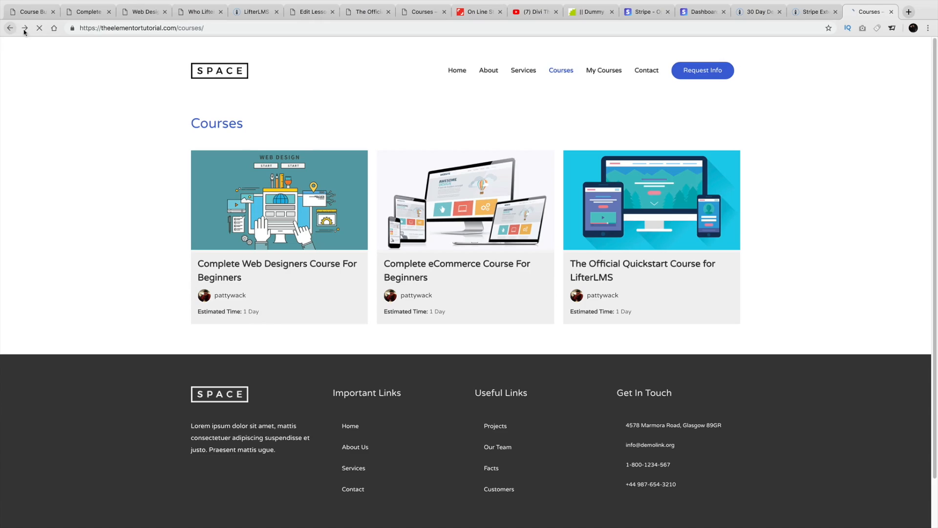
pyautogui.click(383, 268)
pyautogui.scroll(-2, 380, 268)
pyautogui.scroll(-3, 380, 272)
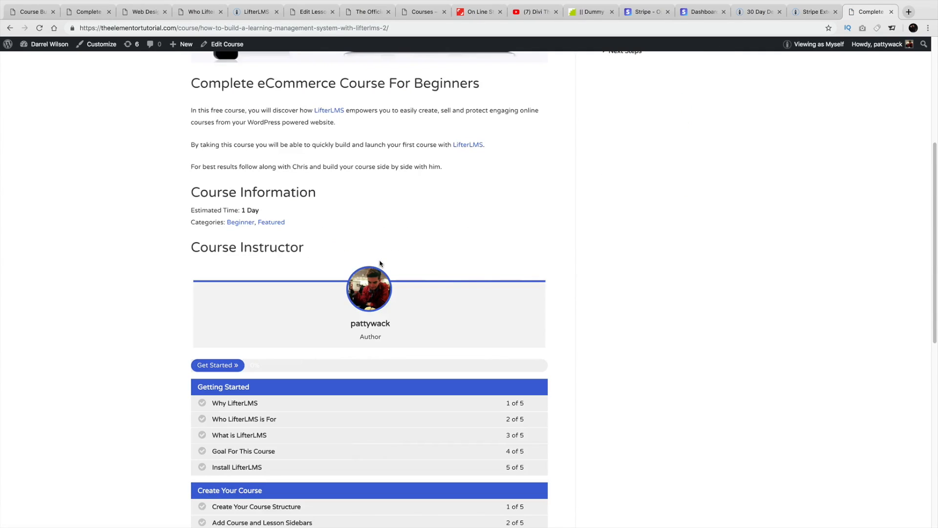
pyautogui.scroll(6, 380, 271)
pyautogui.click(10, 28)
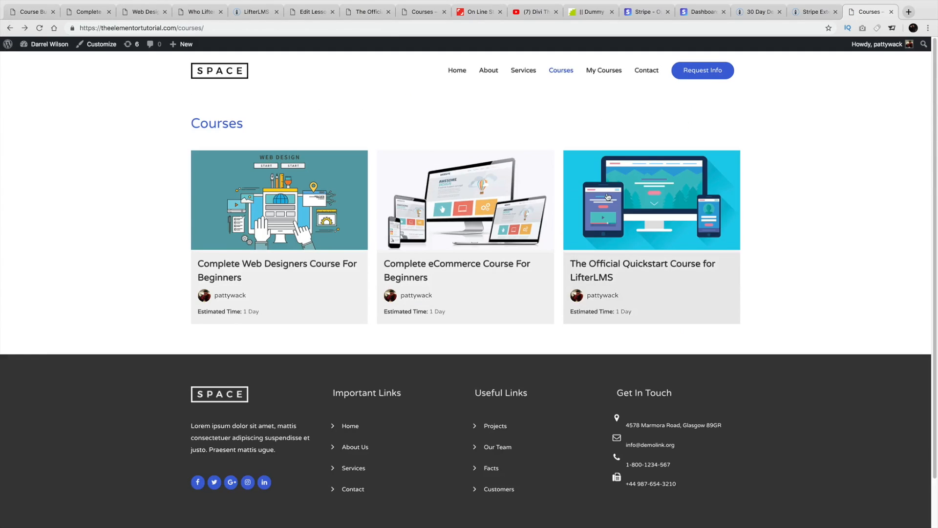
pyautogui.click(593, 258)
pyautogui.scroll(-6, 375, 257)
pyautogui.scroll(6, 376, 254)
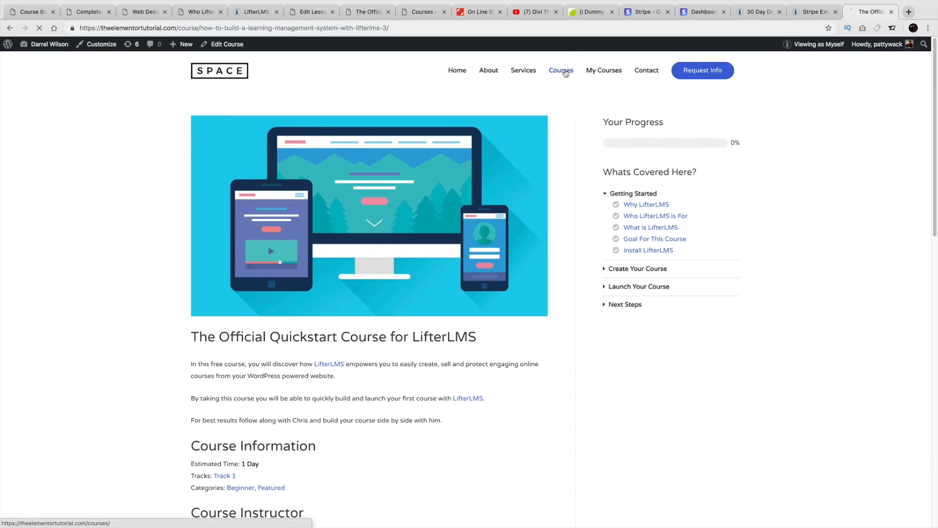
pyautogui.click(561, 71)
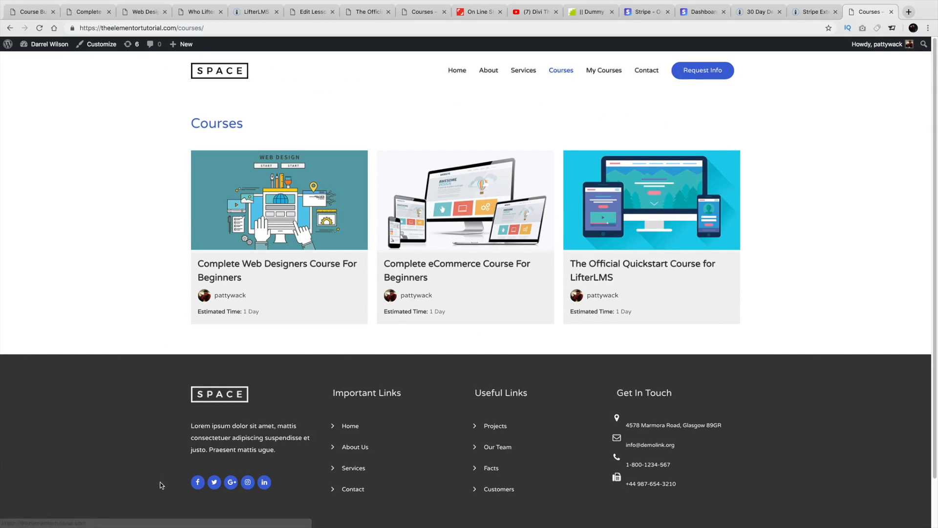
# Switch to Safari, check the Stripe card option in the Purchase page's payment details, and open the My Courses page
pyautogui.press('super+Tab')
pyautogui.press('Tab')
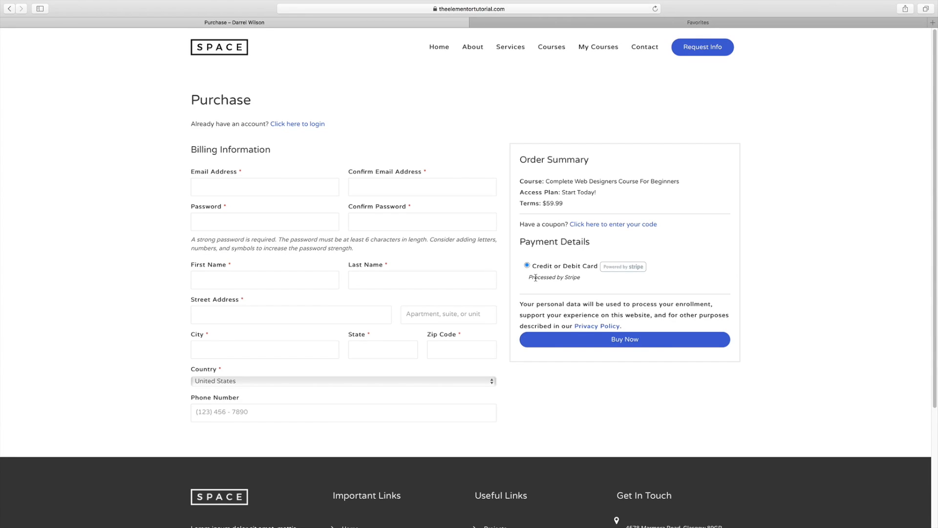
pyautogui.moveTo(535, 277); pyautogui.dragTo(610, 275)
pyautogui.click(610, 276)
pyautogui.click(610, 54)
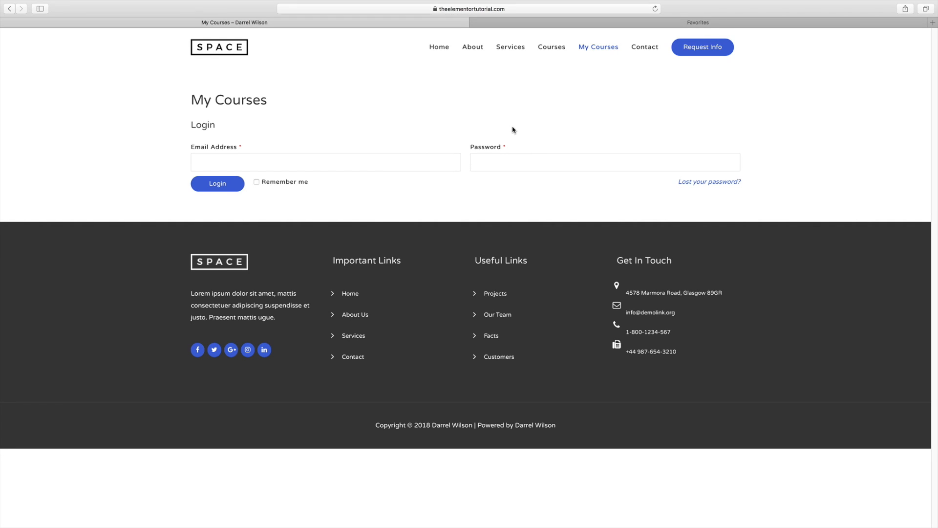
# Switch back to Chrome and return to the LifterLMS Stripe Extension product page
pyautogui.press('super+Tab')
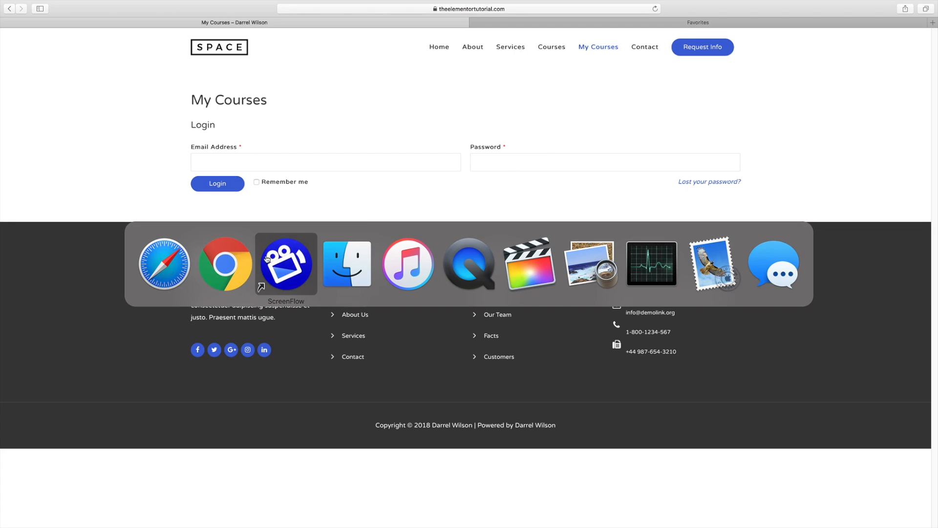
pyautogui.click(228, 262)
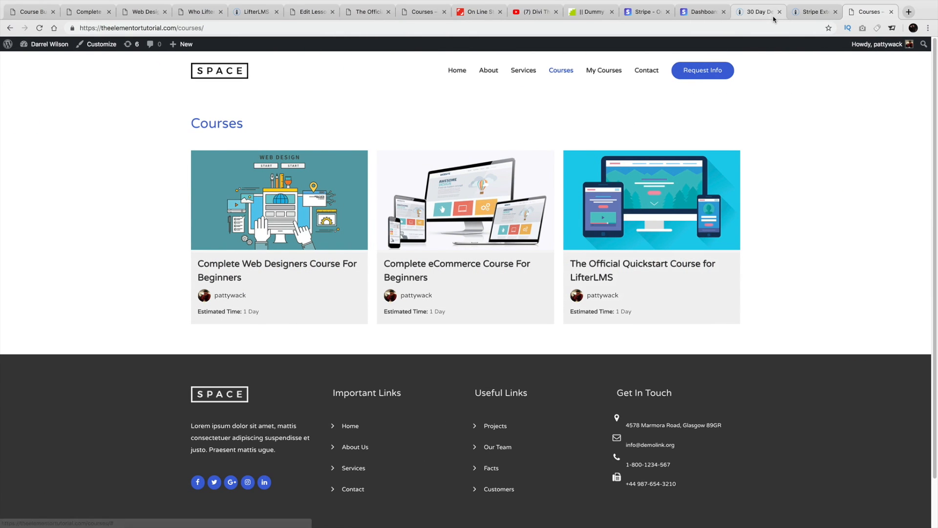
pyautogui.click(157, 13)
pyautogui.click(81, 12)
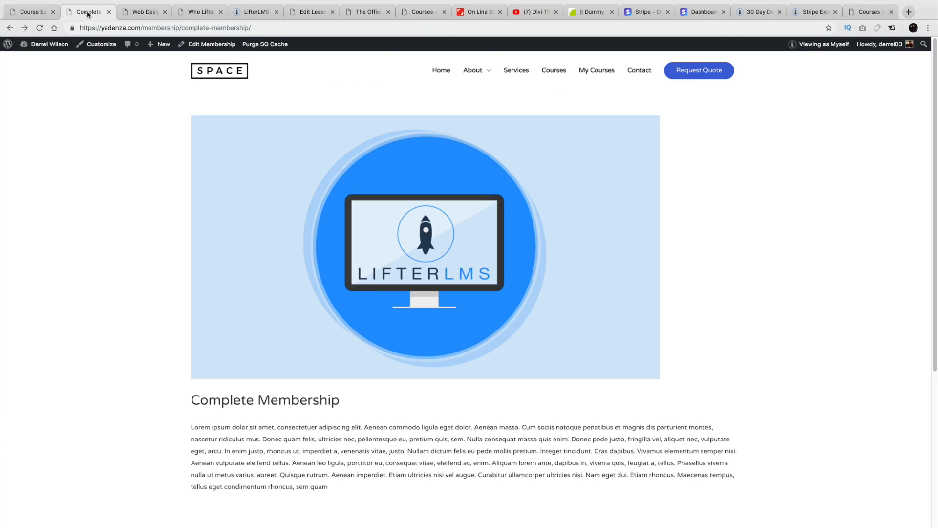
pyautogui.click(27, 13)
pyautogui.click(753, 12)
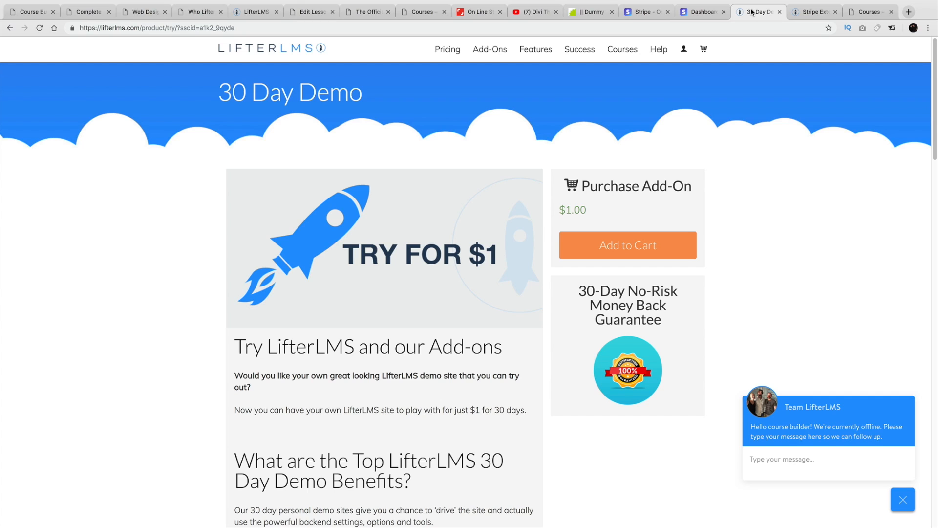
pyautogui.click(796, 11)
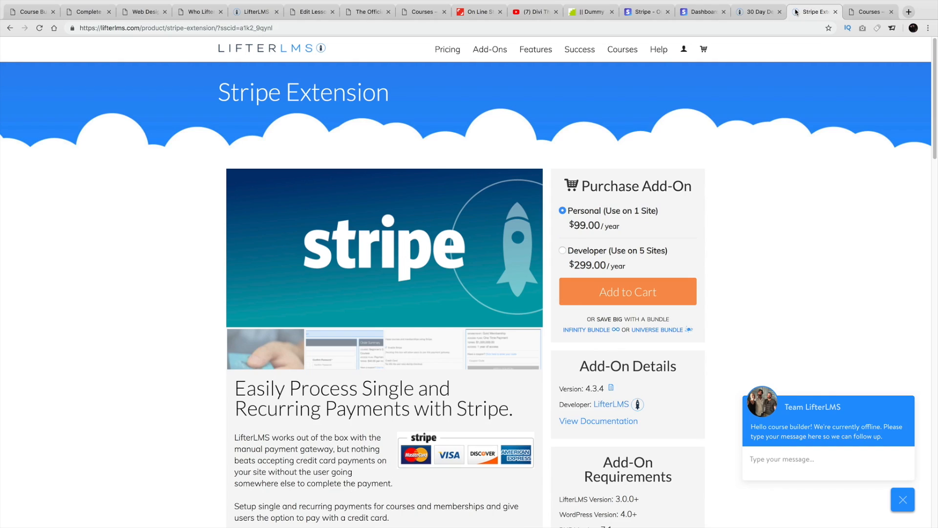
# Open the LifterLMS account and download the Stripe Extension v4.3.4 plugin from the active license's downloads
pyautogui.moveTo(683, 50)
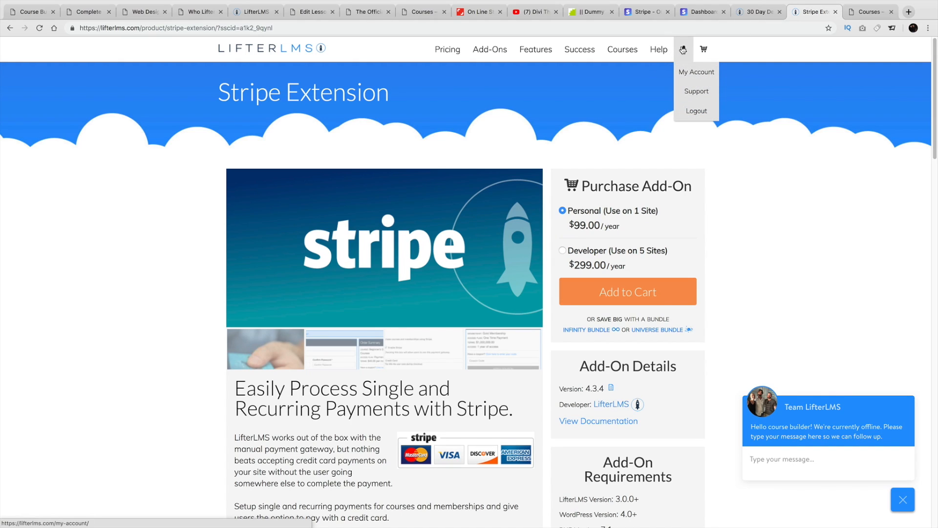
pyautogui.click(688, 73)
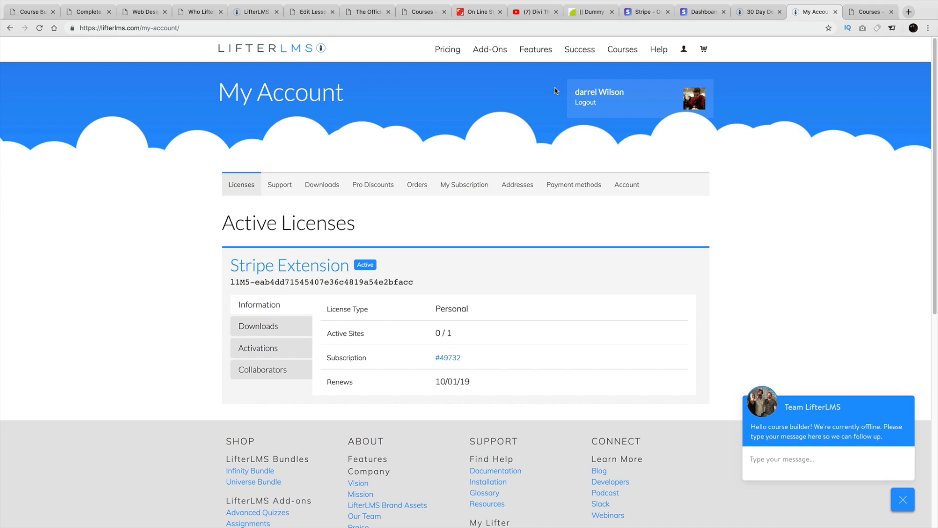
pyautogui.click(251, 333)
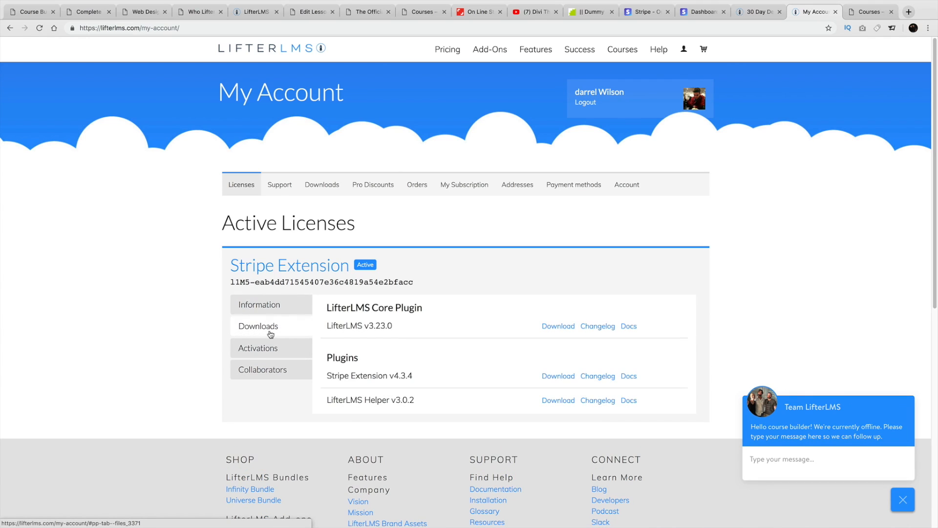
pyautogui.click(558, 378)
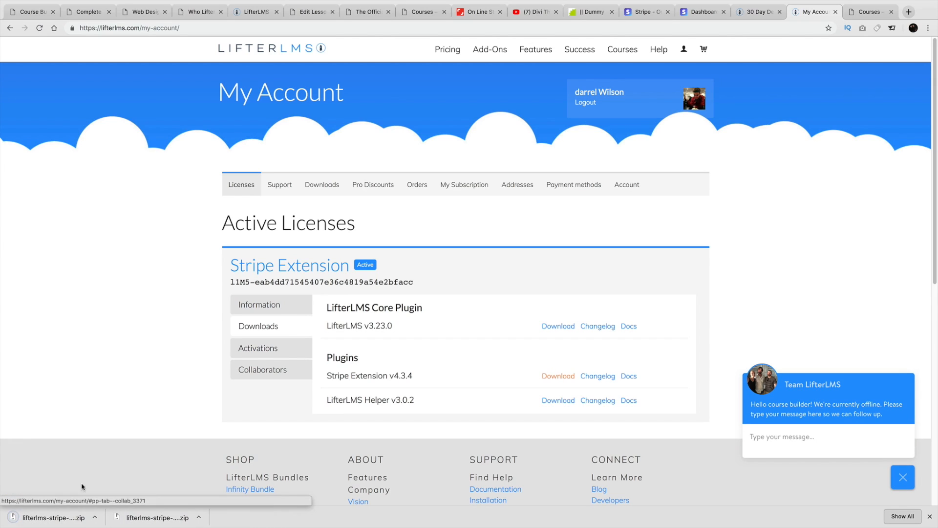
pyautogui.click(929, 516)
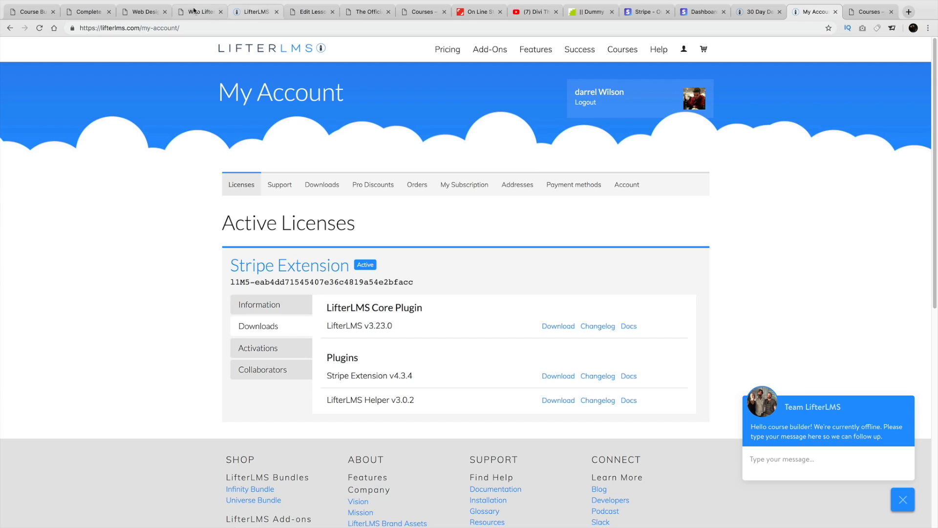
pyautogui.click(142, 11)
pyautogui.click(77, 11)
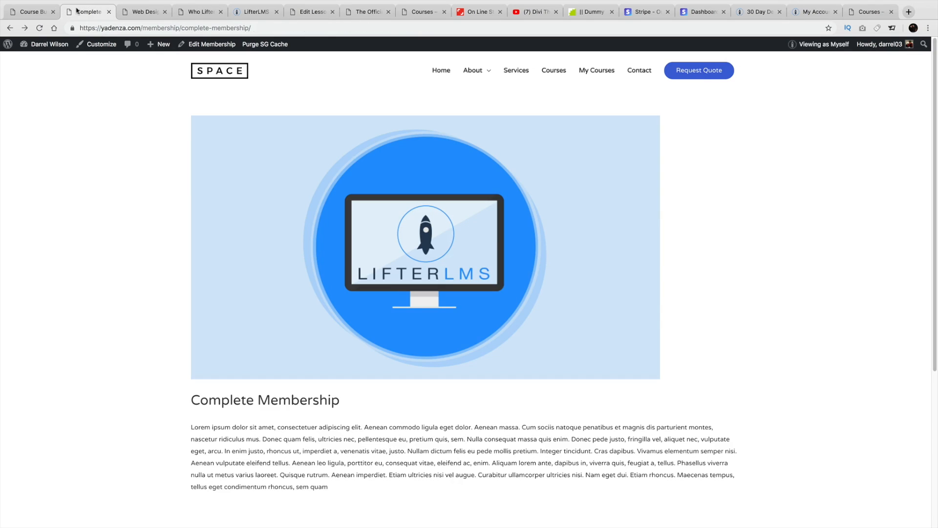
pyautogui.click(38, 11)
pyautogui.click(181, 11)
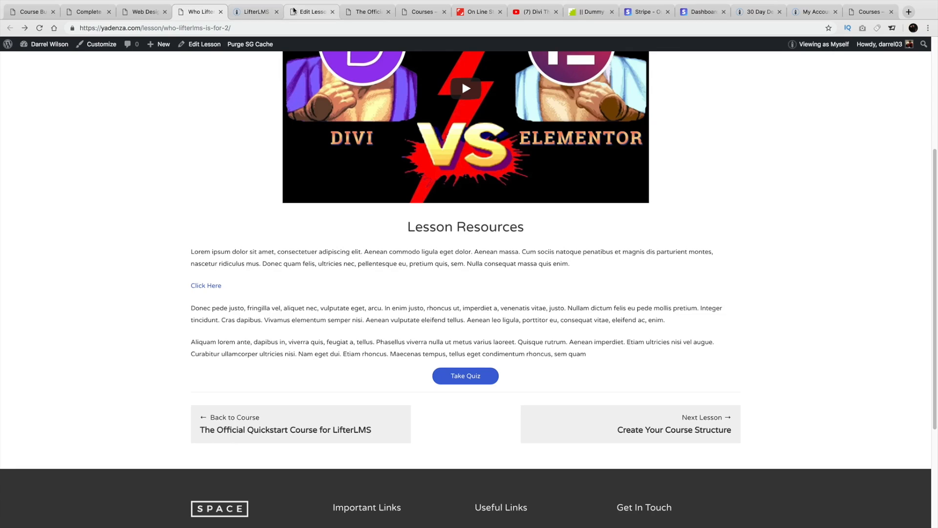
pyautogui.click(295, 11)
pyautogui.click(247, 10)
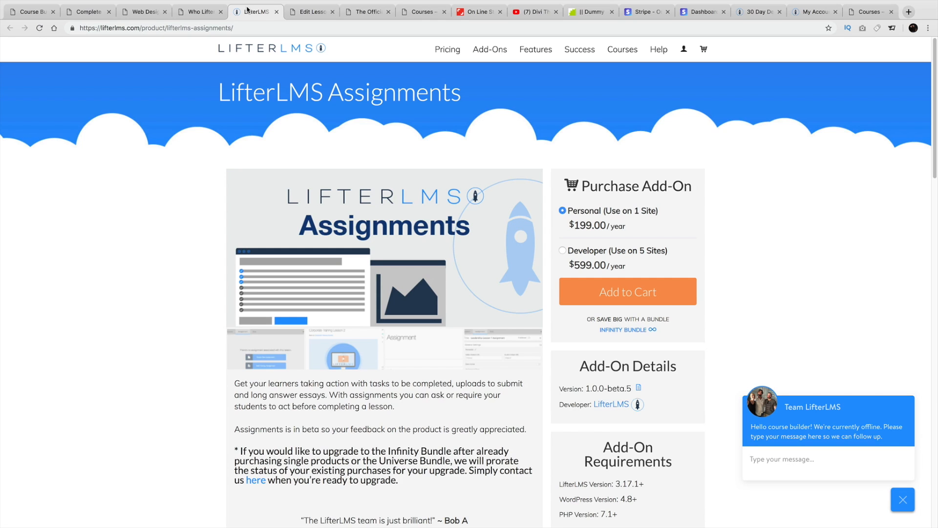
pyautogui.click(198, 11)
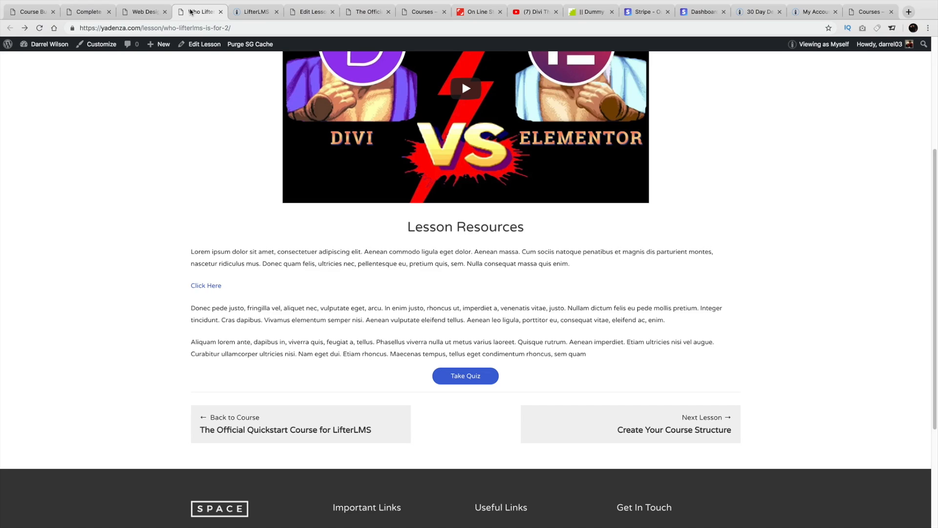
pyautogui.click(34, 11)
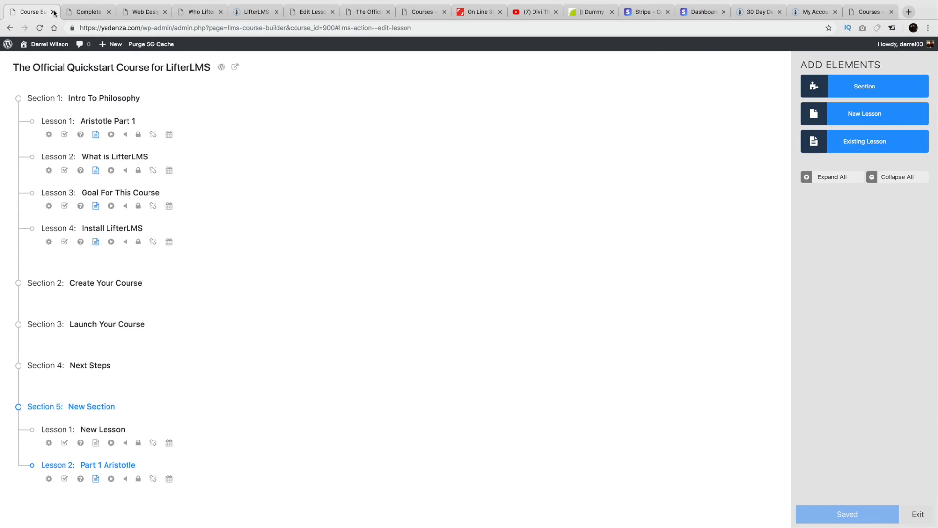
# Close the Course Builder, membership, web design, LifterLMS Assignments, lesson editing, Quickstart course, Courses, Shutterstock, YouTube and dummy text browser tabs
pyautogui.click(53, 11)
pyautogui.click(54, 12)
pyautogui.click(54, 11)
pyautogui.click(100, 12)
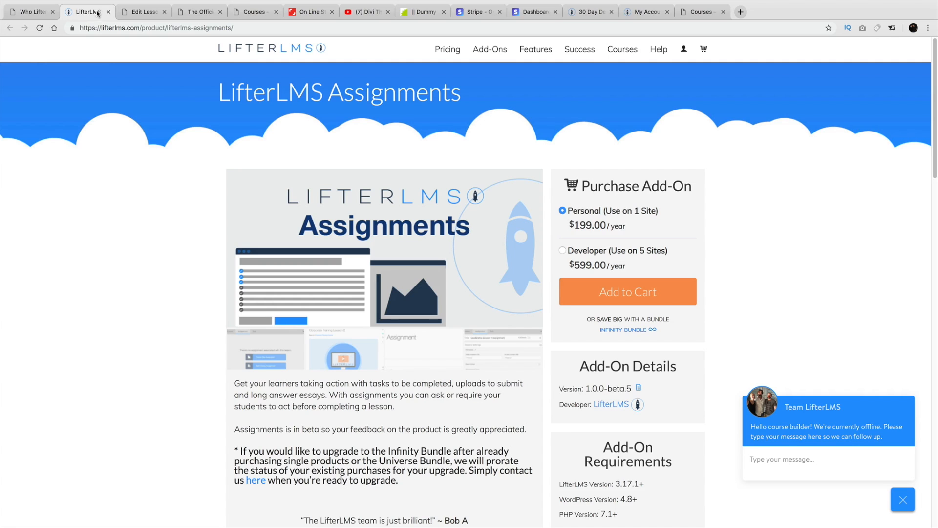
pyautogui.click(108, 12)
pyautogui.click(109, 12)
pyautogui.click(108, 12)
pyautogui.click(109, 12)
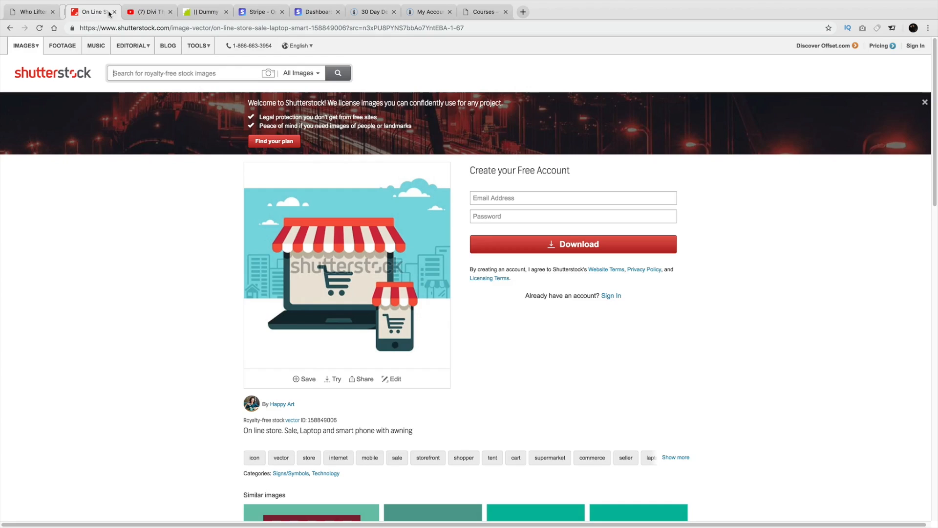
pyautogui.click(109, 12)
pyautogui.click(108, 11)
pyautogui.click(108, 12)
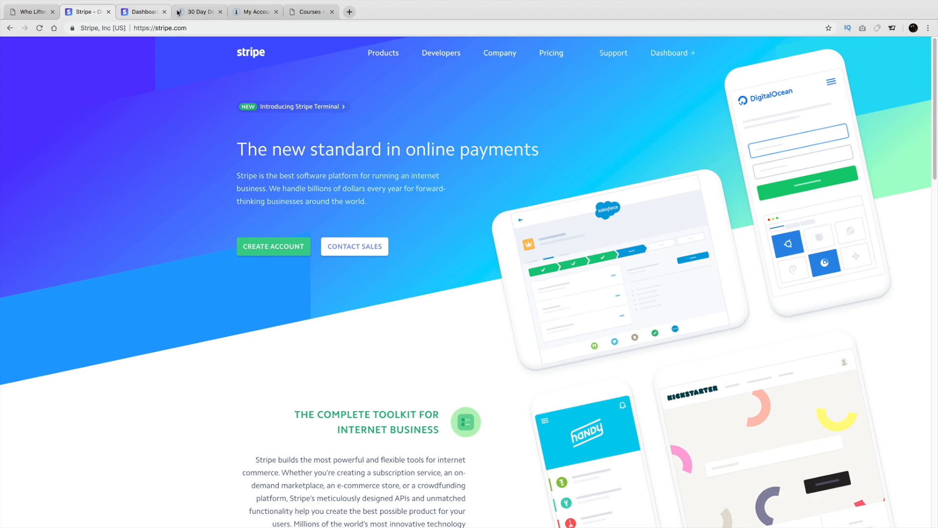
# Close the theelementortutorial.com Courses tab and open the yadenza.com WordPress dashboard in the lesson page's tab
pyautogui.click(199, 12)
pyautogui.click(252, 13)
pyautogui.click(320, 13)
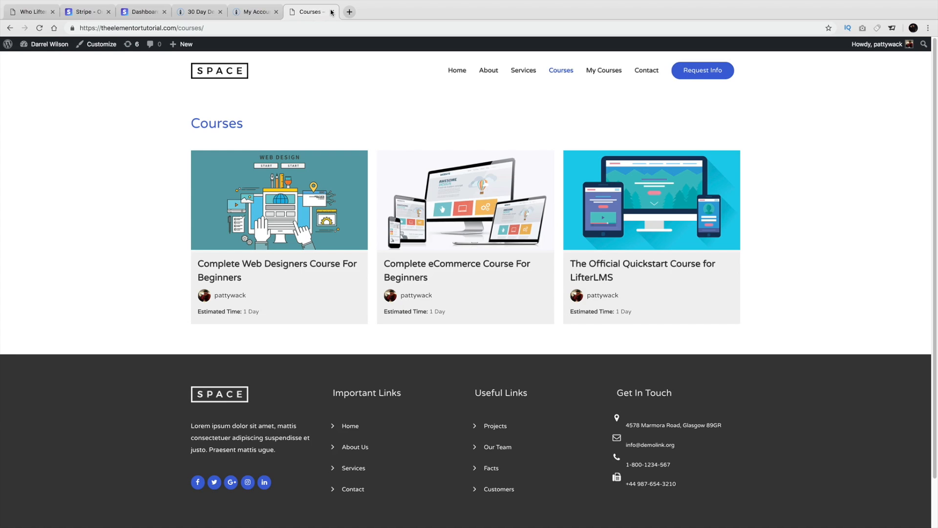
pyautogui.click(333, 12)
pyautogui.click(53, 11)
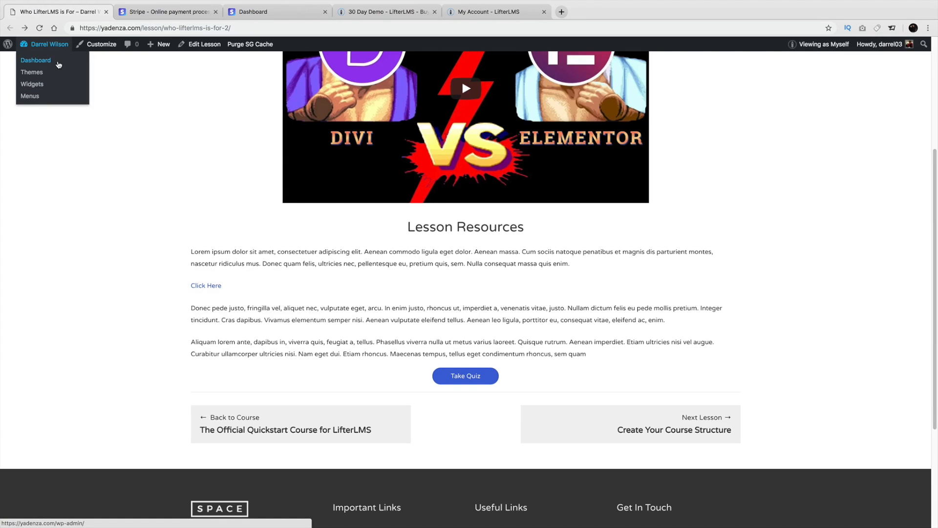
pyautogui.click(58, 65)
# From the LifterLMS account tab, open the Add-Ons store, filter it by E-Commerce, and open the Stripe Extension product page
pyautogui.click(409, 12)
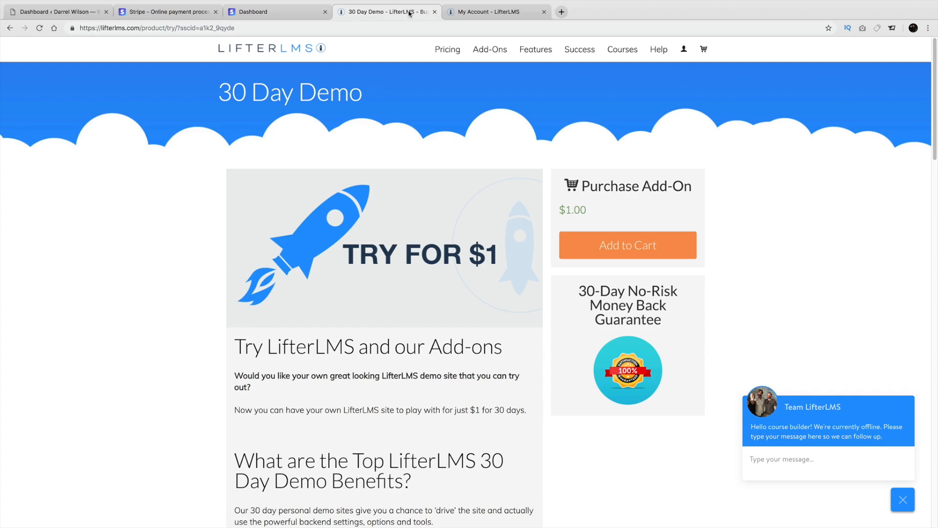
pyautogui.click(459, 12)
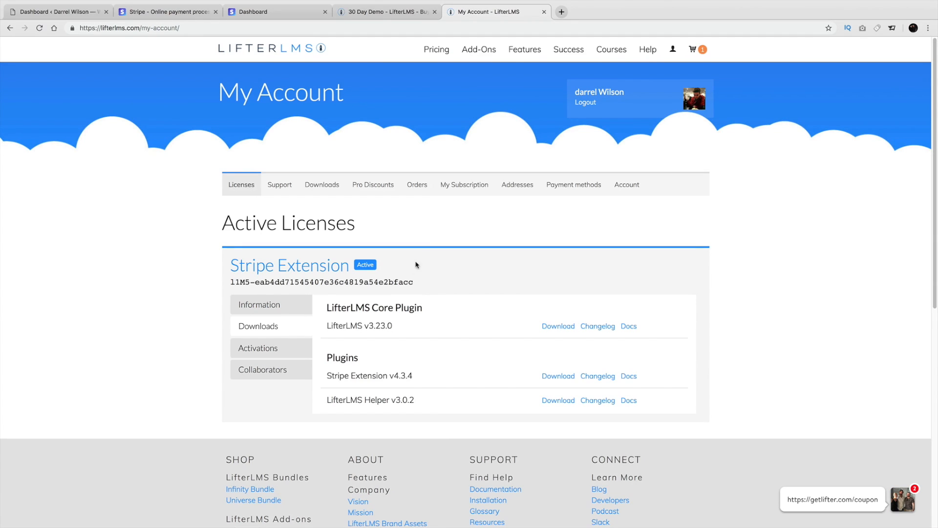
pyautogui.click(488, 54)
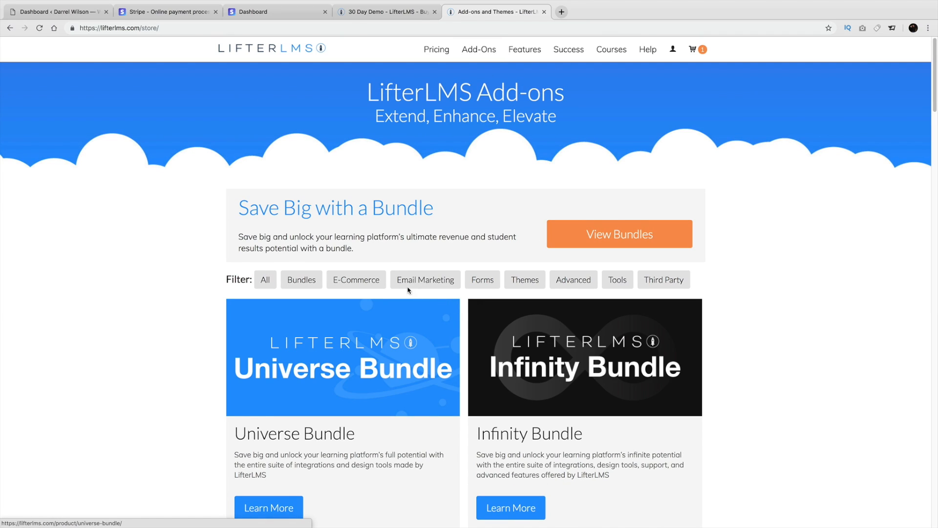
pyautogui.click(375, 286)
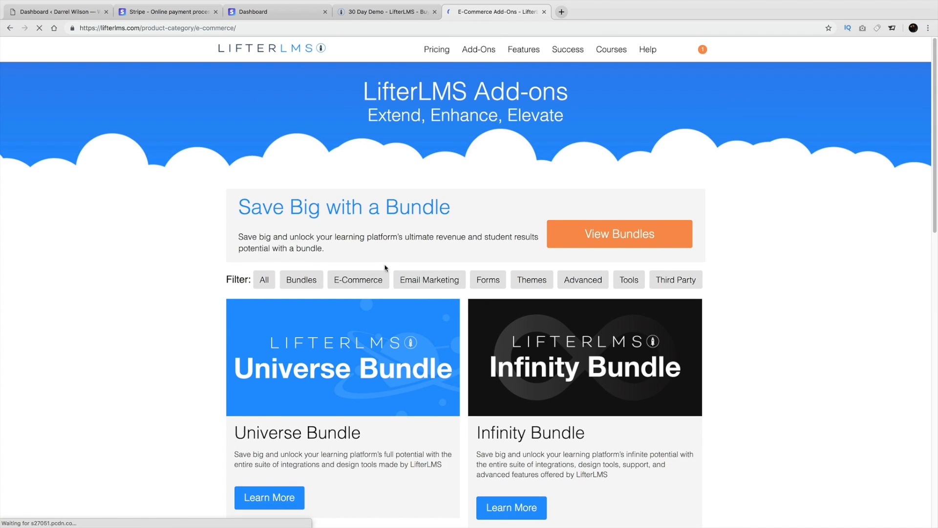
pyautogui.scroll(-6, 456, 258)
pyautogui.click(533, 440)
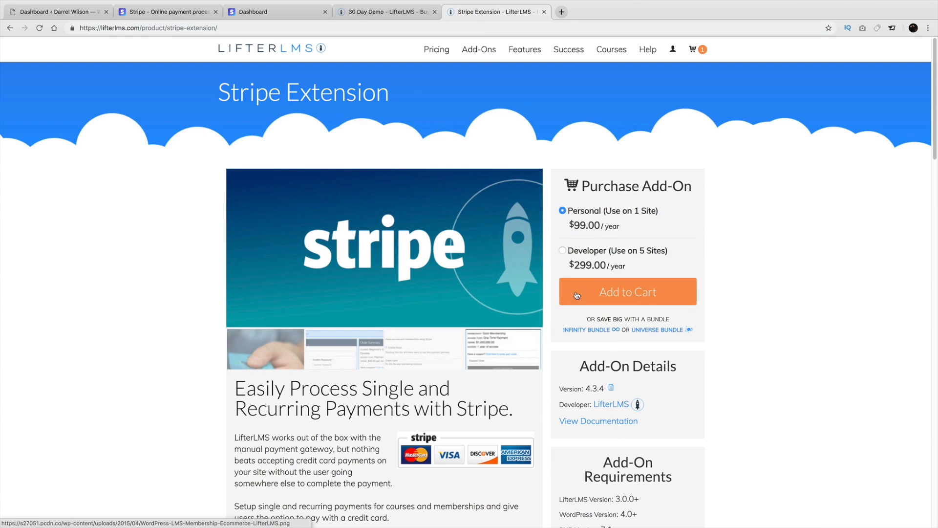
# Add the Personal license of the Stripe Extension to the cart and remove the PayPal Extension from it
pyautogui.click(611, 293)
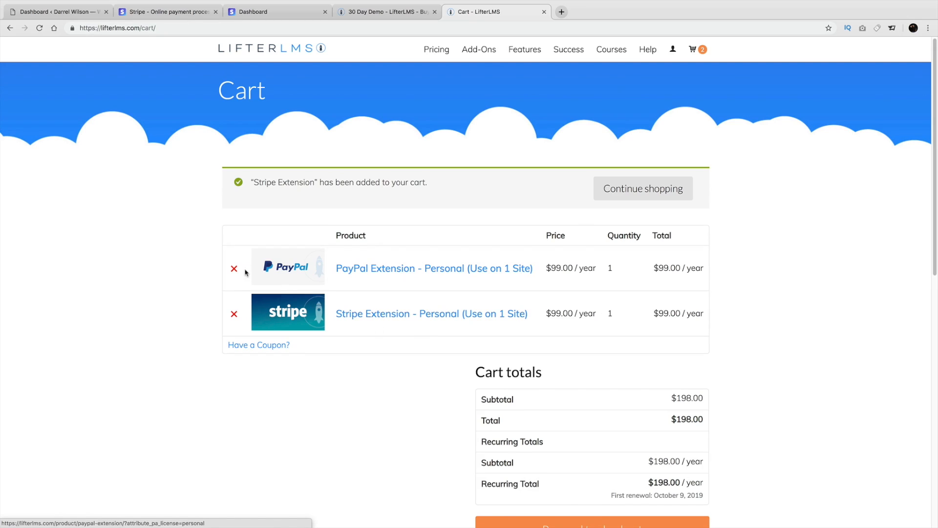
pyautogui.click(235, 268)
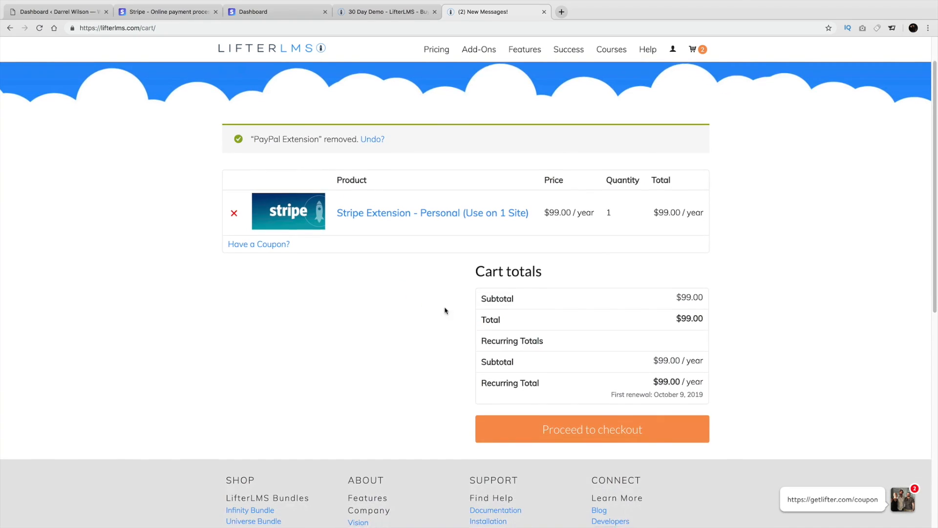
# Apply the coupon code "wilson" to the Stripe Extension order in the cart
pyautogui.click(274, 207)
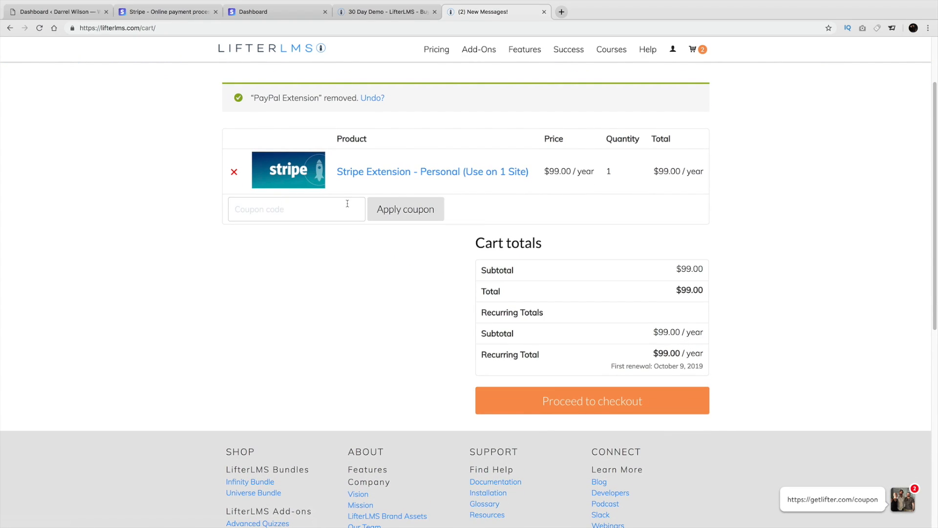
pyautogui.click(348, 203)
pyautogui.write('wilson')
pyautogui.click(382, 210)
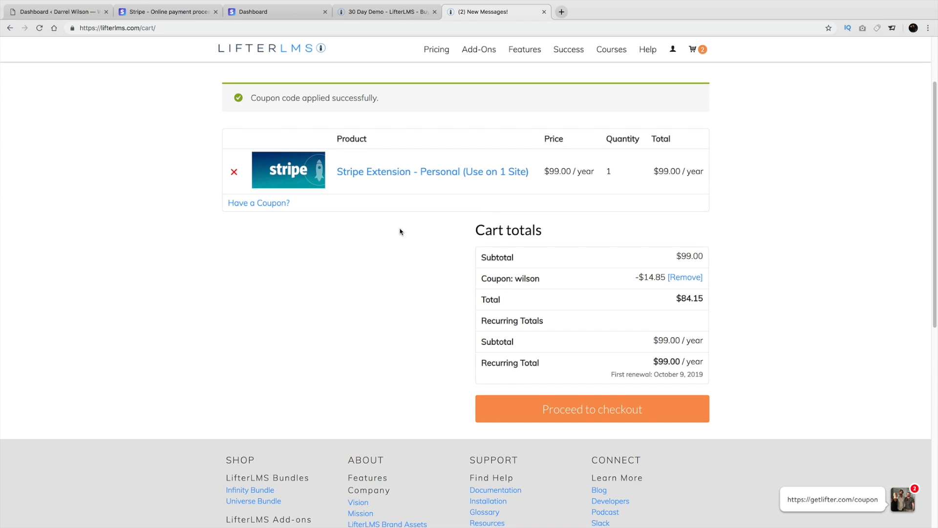
# On the yadenza.com WordPress site, upload, install and activate the plugin file lifterlms-stripe-4.3.4.zip
pyautogui.click(64, 12)
pyautogui.moveTo(51, 303)
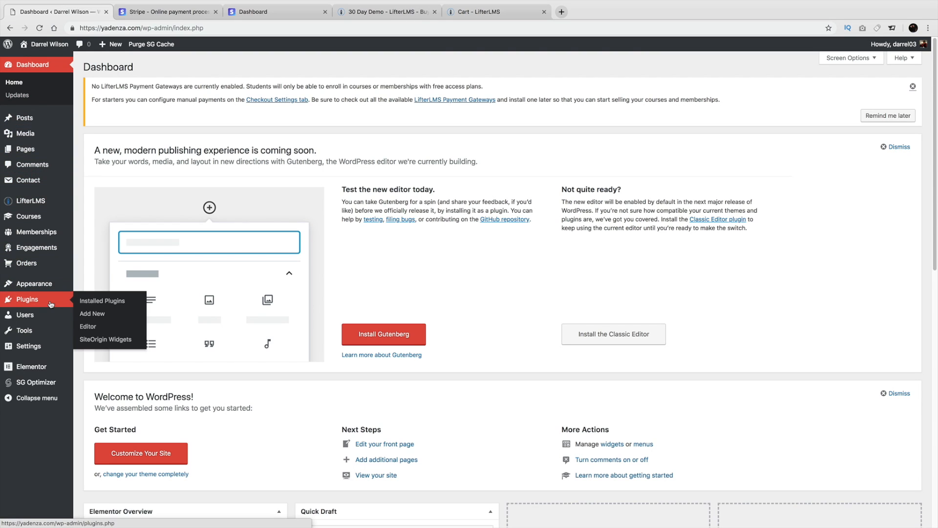
pyautogui.click(92, 315)
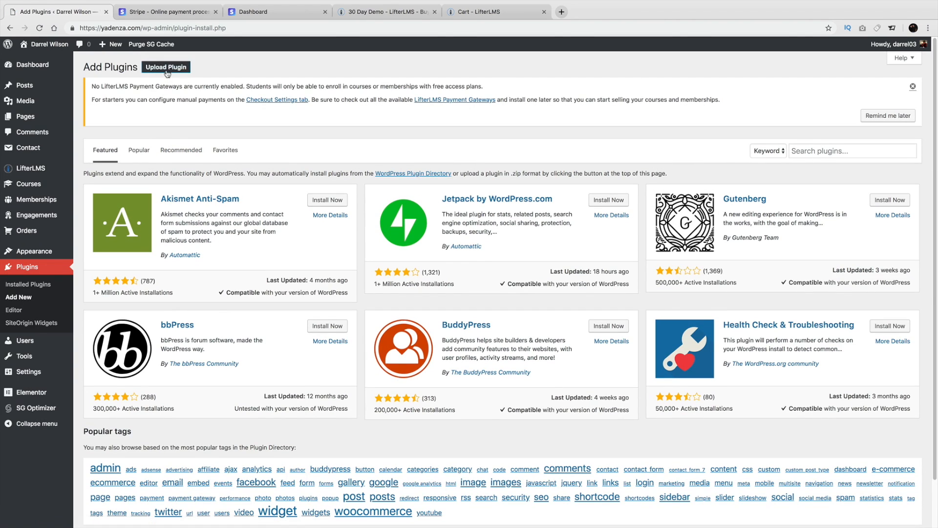
pyautogui.click(166, 71)
pyautogui.click(424, 207)
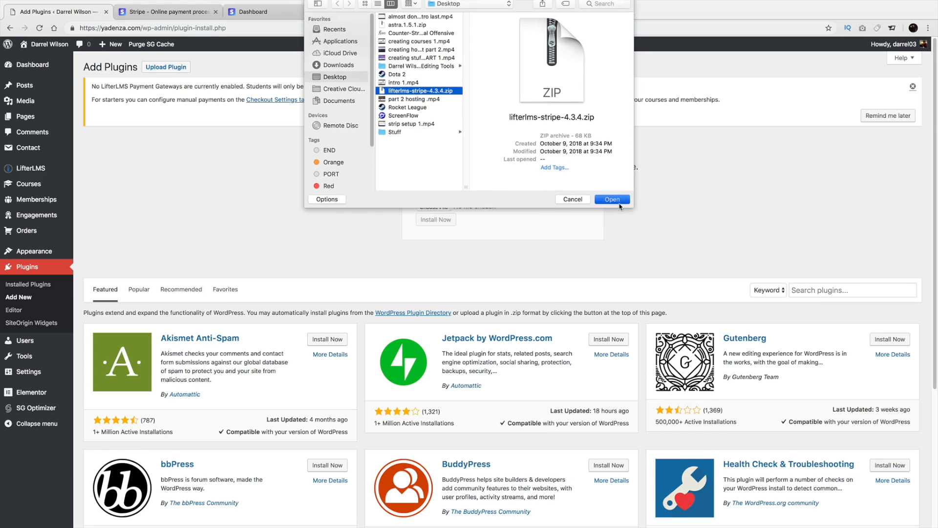
pyautogui.click(612, 205)
pyautogui.click(436, 220)
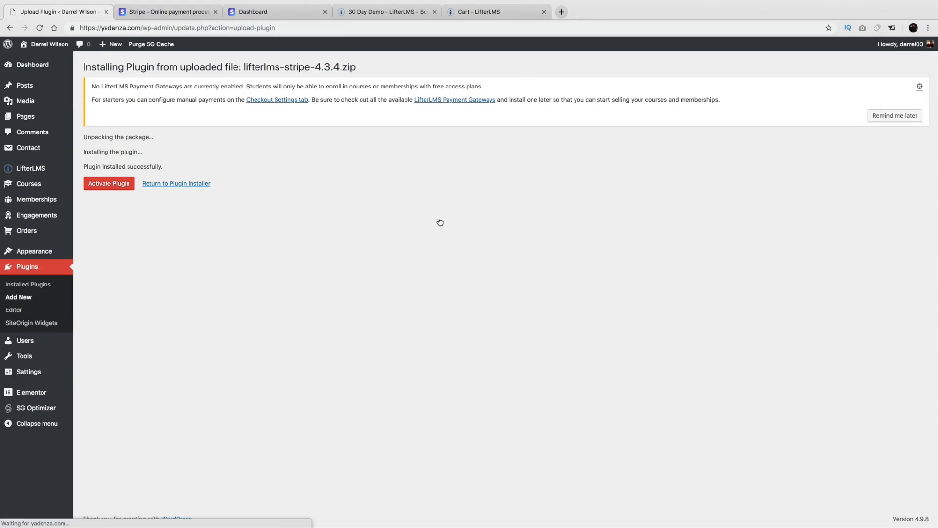
pyautogui.click(113, 186)
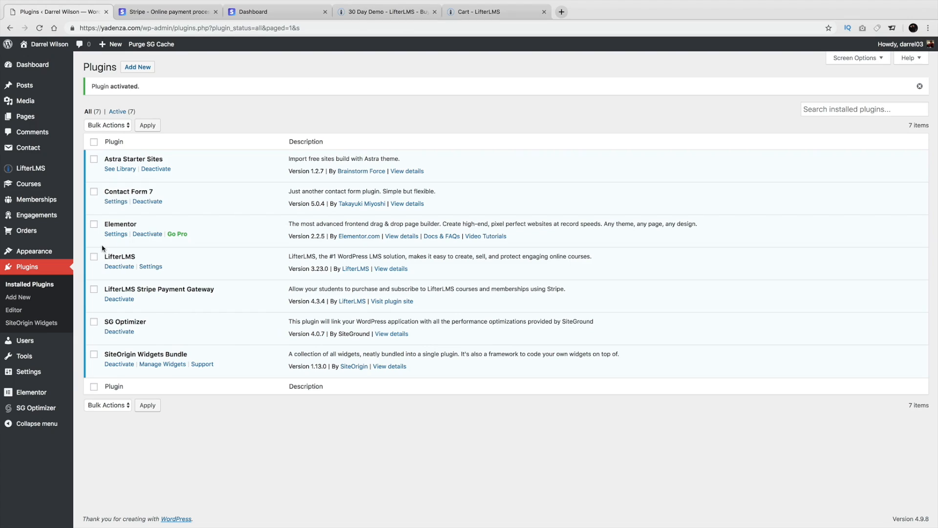
# Open the Stripe payment gateway settings from the LifterLMS checkout settings
pyautogui.moveTo(53, 167)
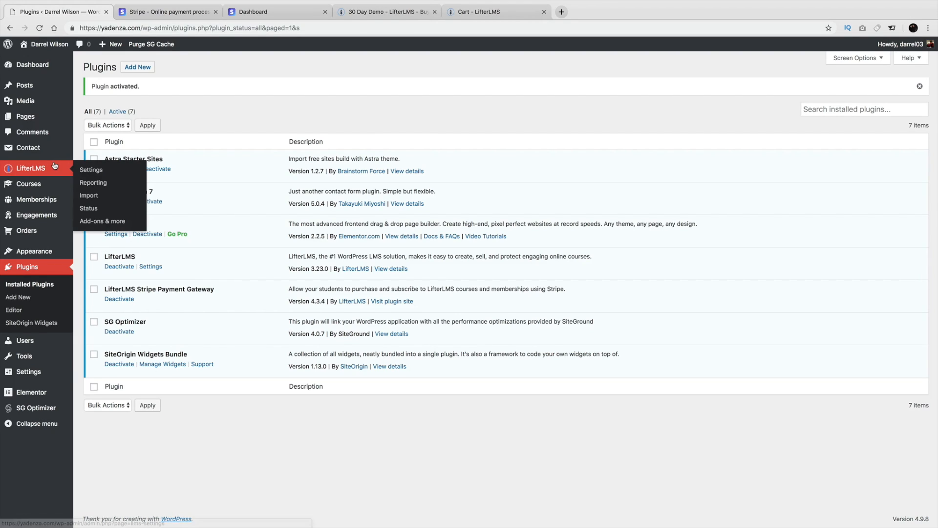
pyautogui.click(92, 171)
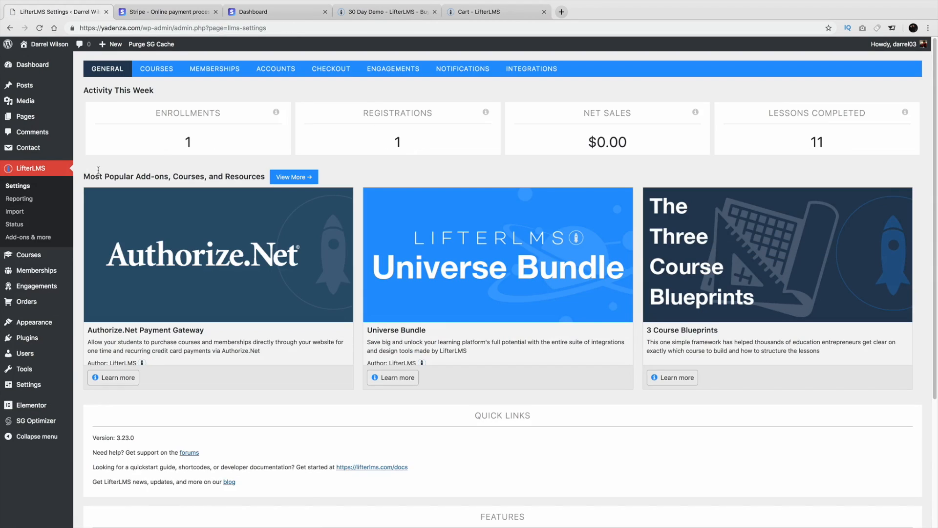
pyautogui.scroll(-5, 266, 196)
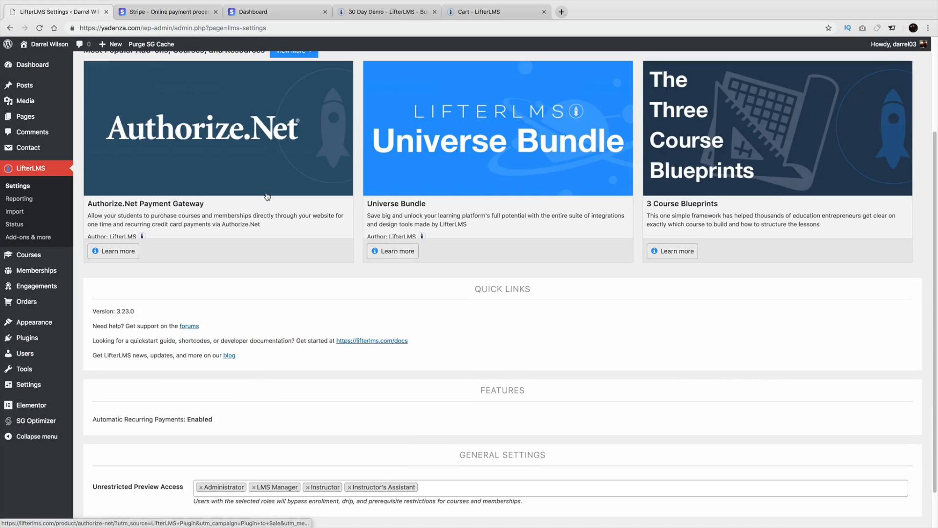
pyautogui.scroll(4, 211, 258)
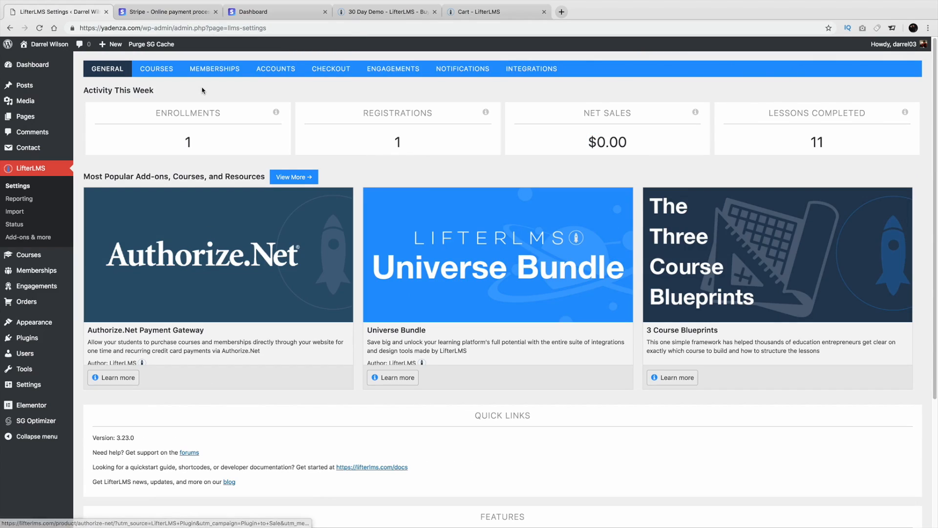
pyautogui.click(323, 69)
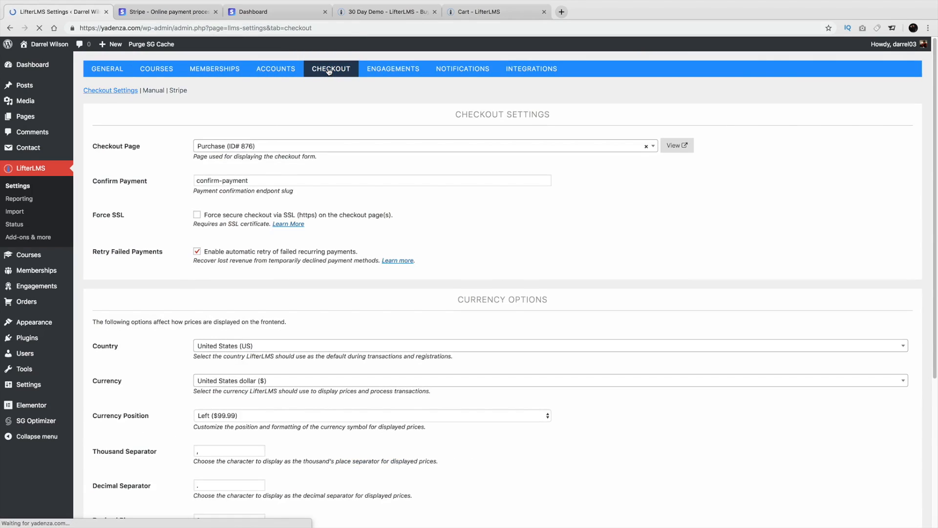
pyautogui.scroll(-4, 288, 149)
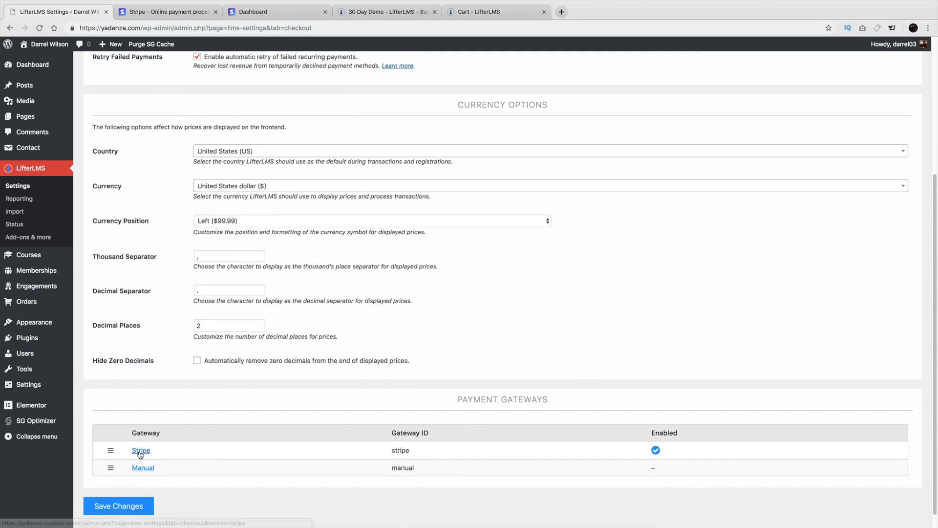
pyautogui.click(140, 450)
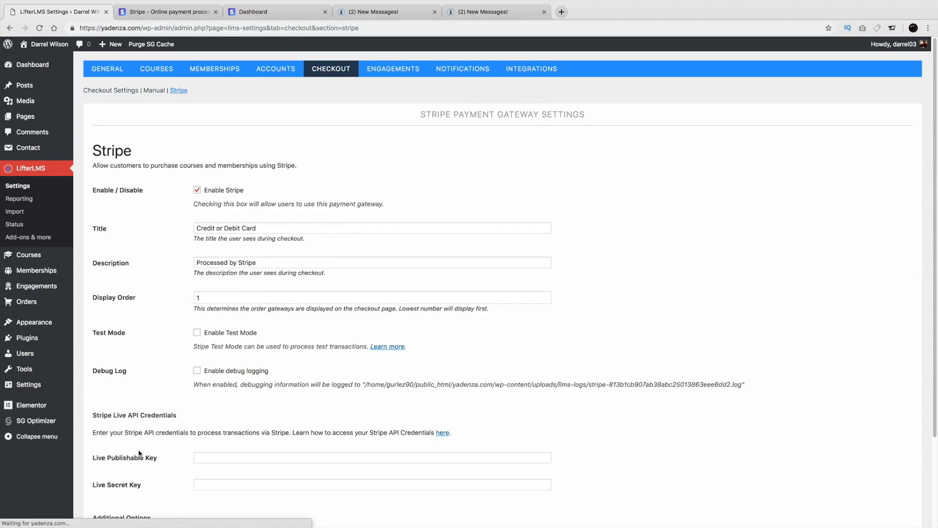
# Enable Test Mode for the Stripe gateway, keeping Stripe enabled, and save the gateway settings
pyautogui.click(197, 191)
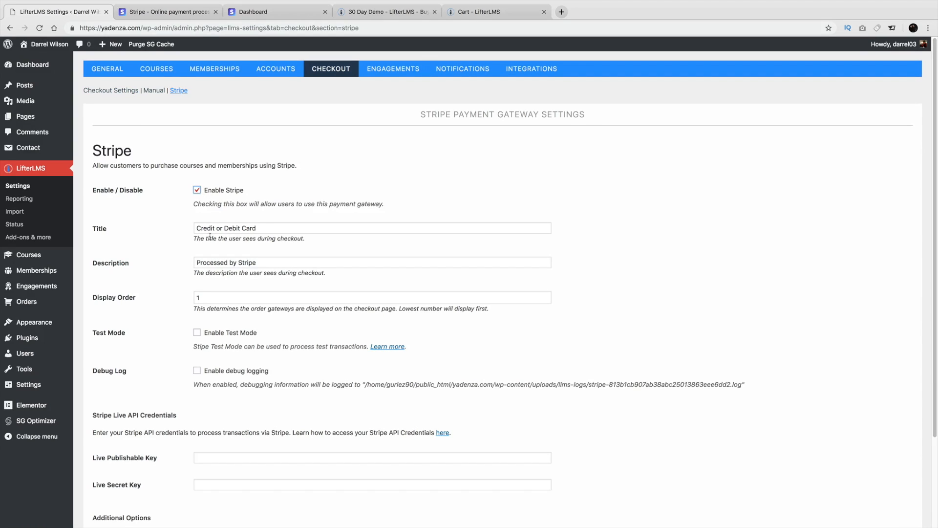
pyautogui.moveTo(258, 228); pyautogui.dragTo(212, 229)
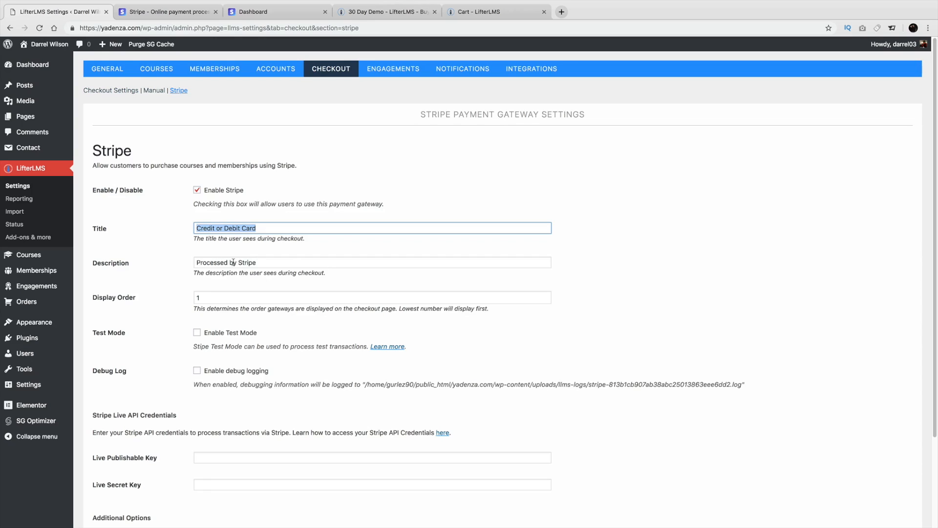
pyautogui.moveTo(265, 263); pyautogui.dragTo(166, 265)
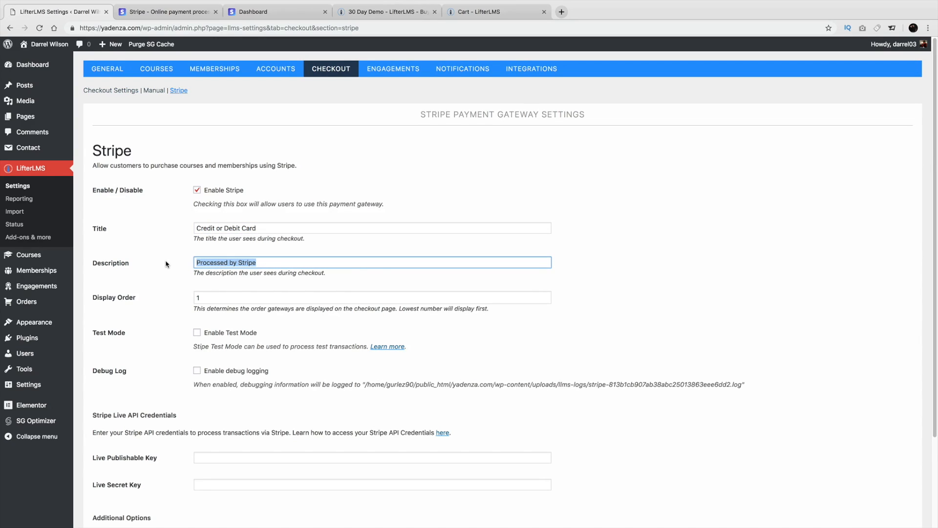
pyautogui.click(196, 334)
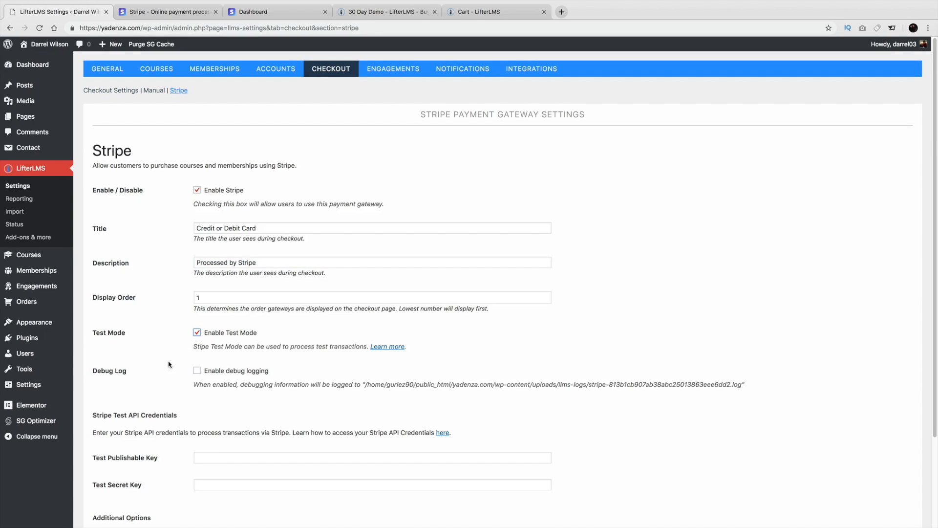
pyautogui.scroll(-5, 169, 364)
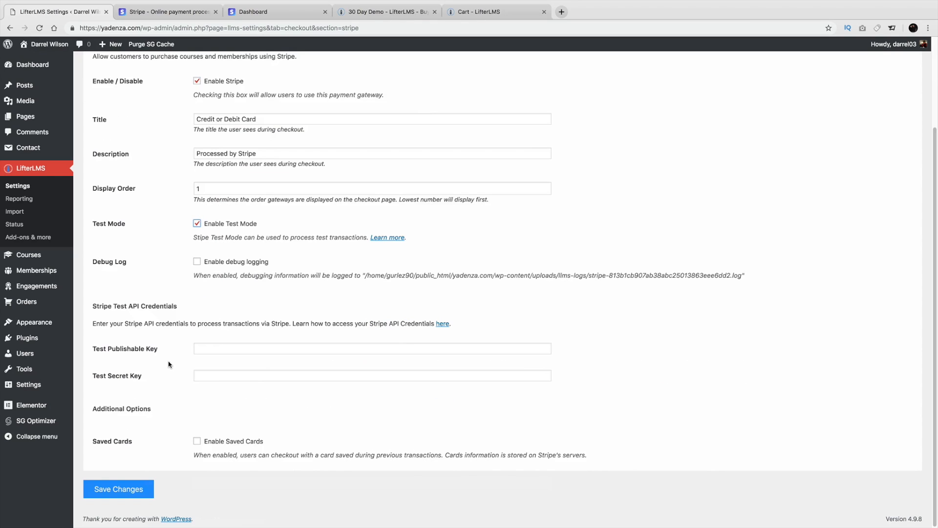
pyautogui.click(136, 493)
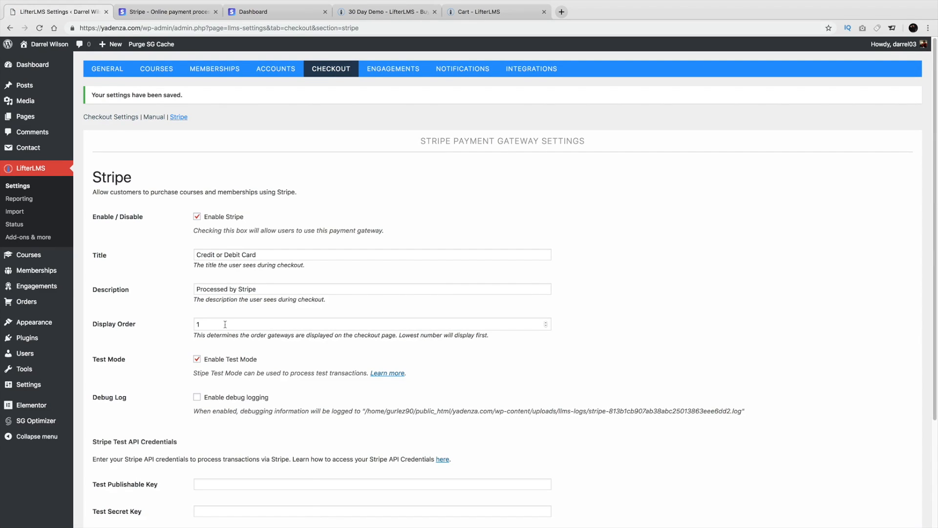
# Switch to the Stripe website, view its account registration form and return to the homepage
pyautogui.click(179, 12)
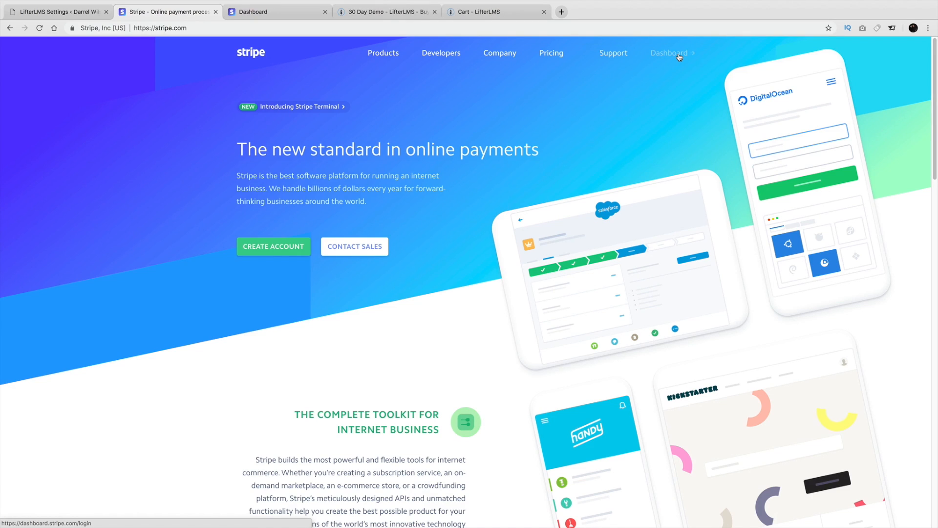
pyautogui.click(249, 252)
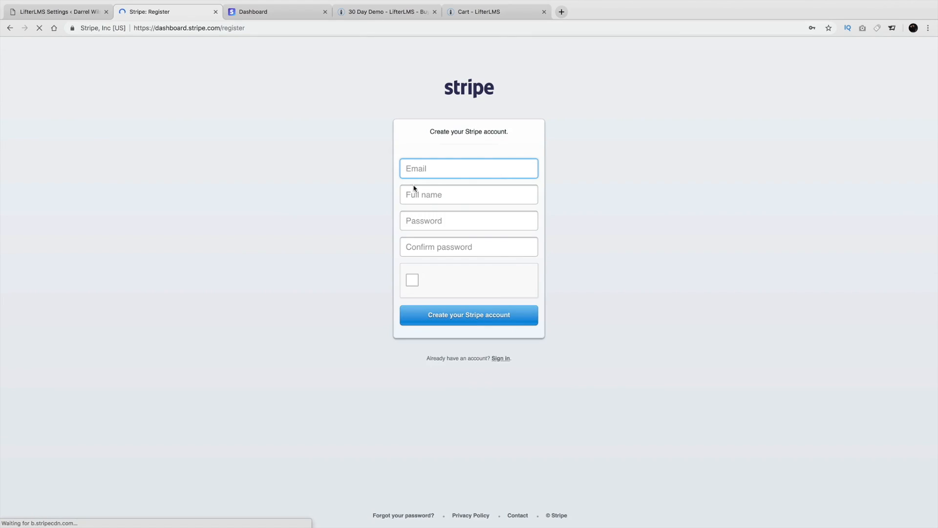
pyautogui.click(10, 28)
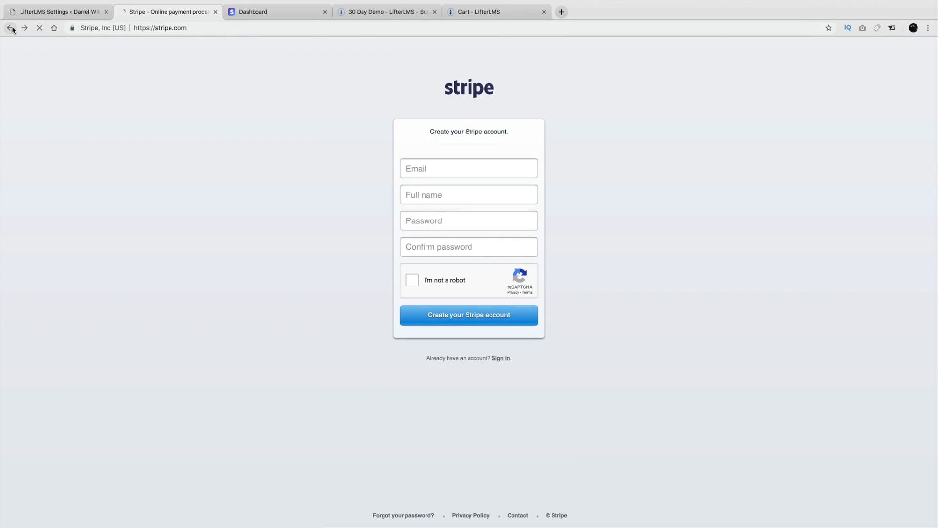
# In the Stripe dashboard, look through the user profile settings and open the Business settings page
pyautogui.click(248, 12)
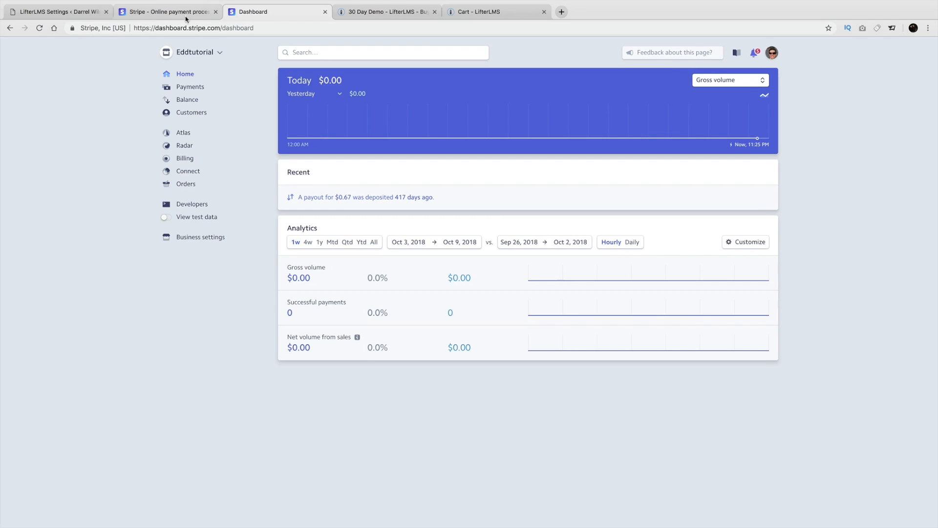
pyautogui.click(64, 13)
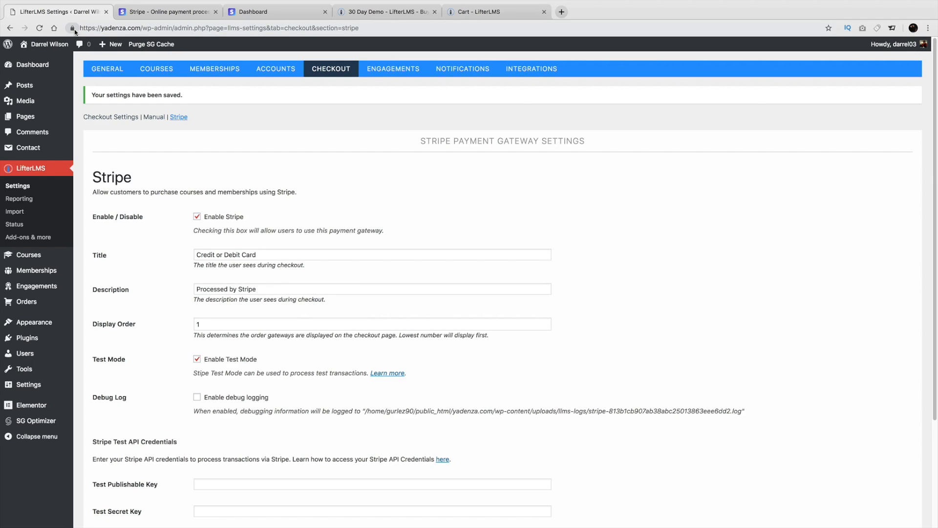
pyautogui.click(244, 12)
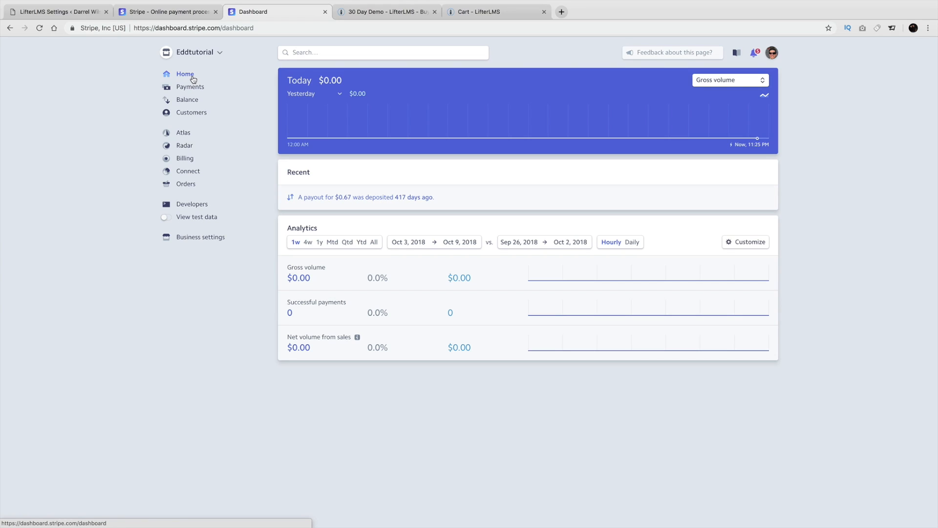
pyautogui.click(771, 54)
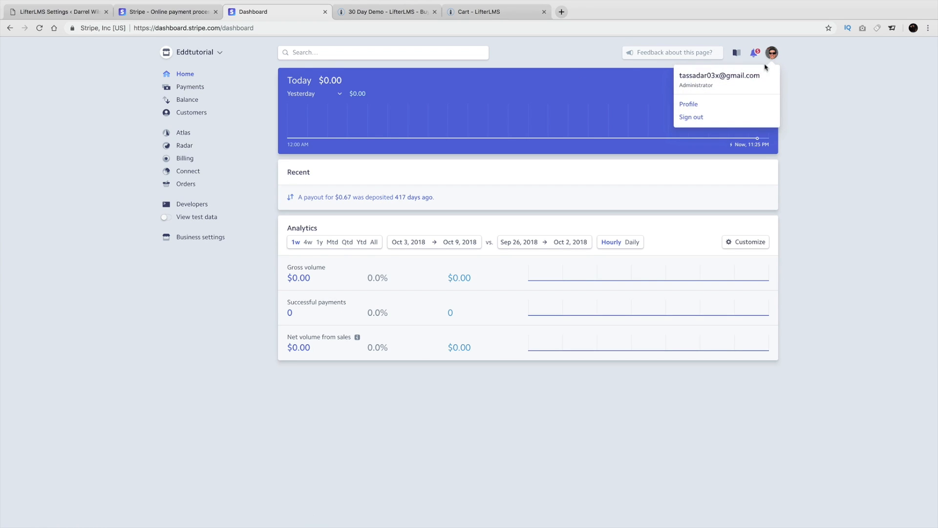
pyautogui.click(705, 102)
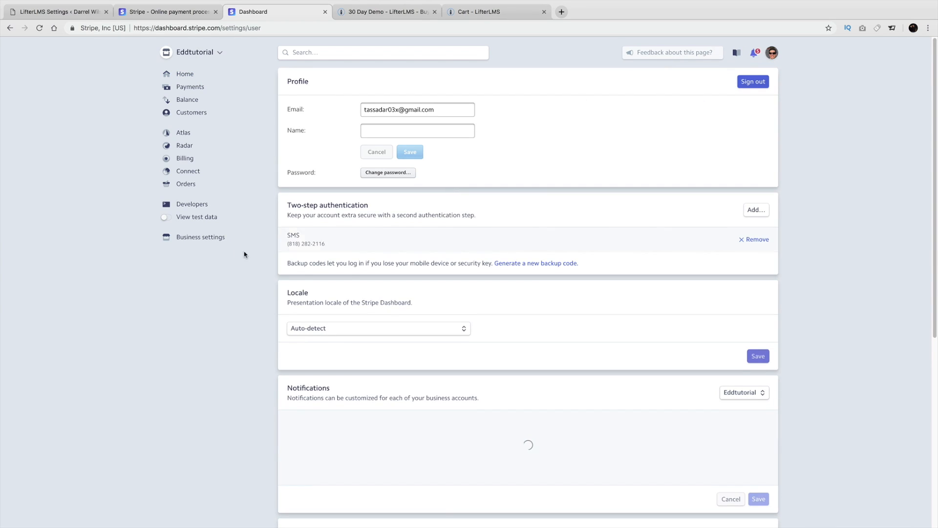
pyautogui.scroll(-5, 230, 289)
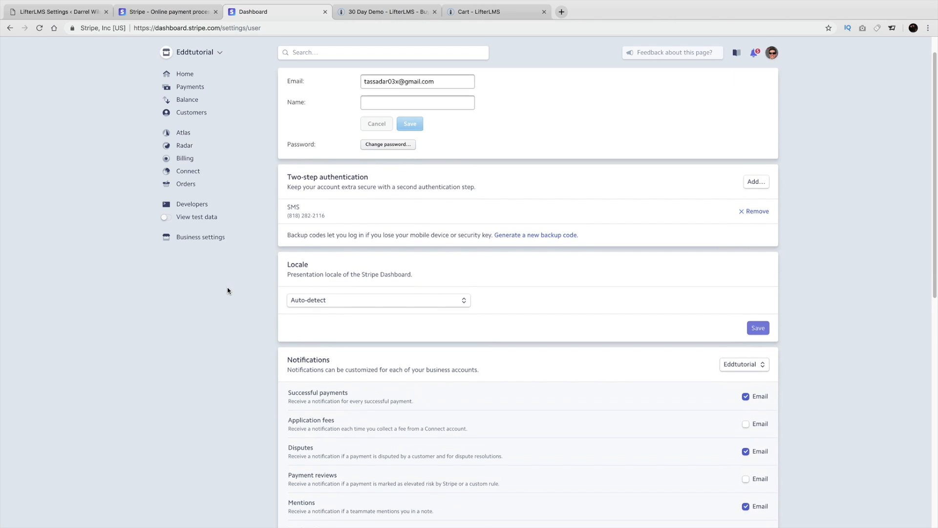
pyautogui.scroll(-3, 233, 294)
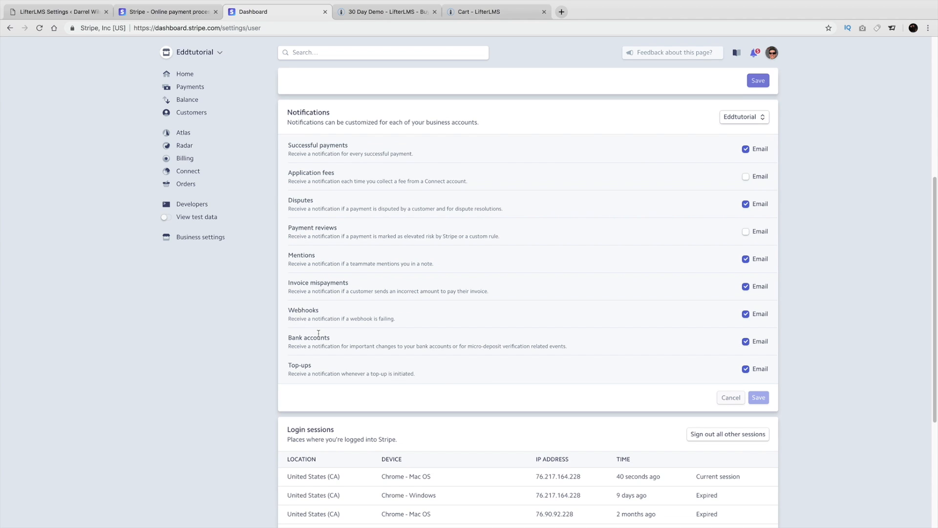
pyautogui.scroll(-5, 318, 333)
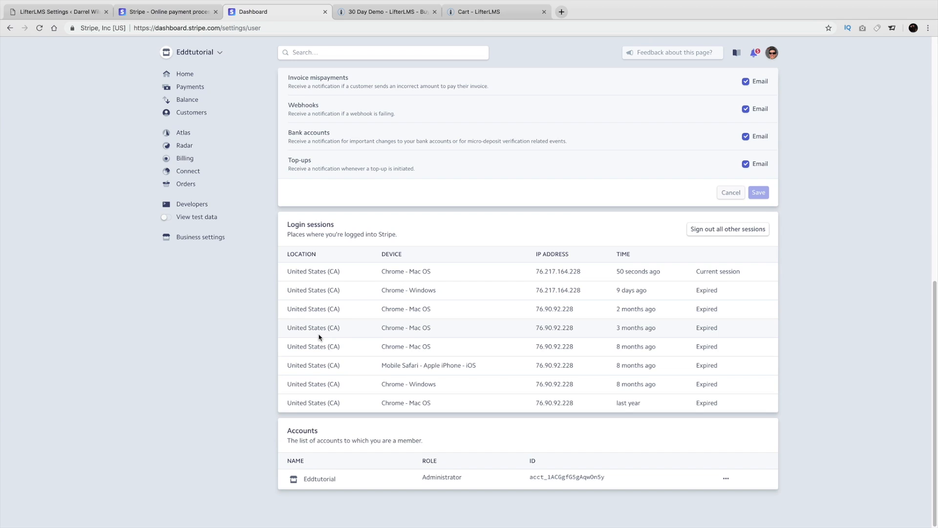
pyautogui.scroll(6, 319, 336)
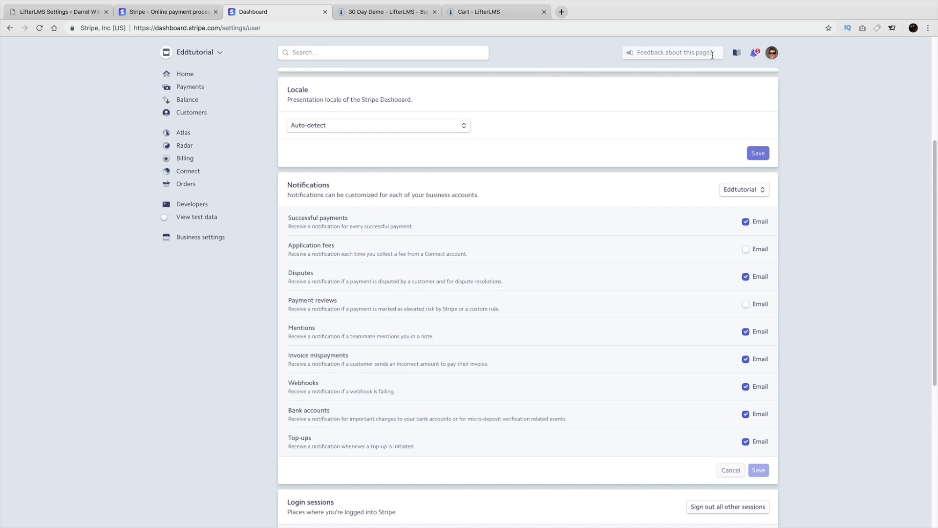
pyautogui.click(771, 54)
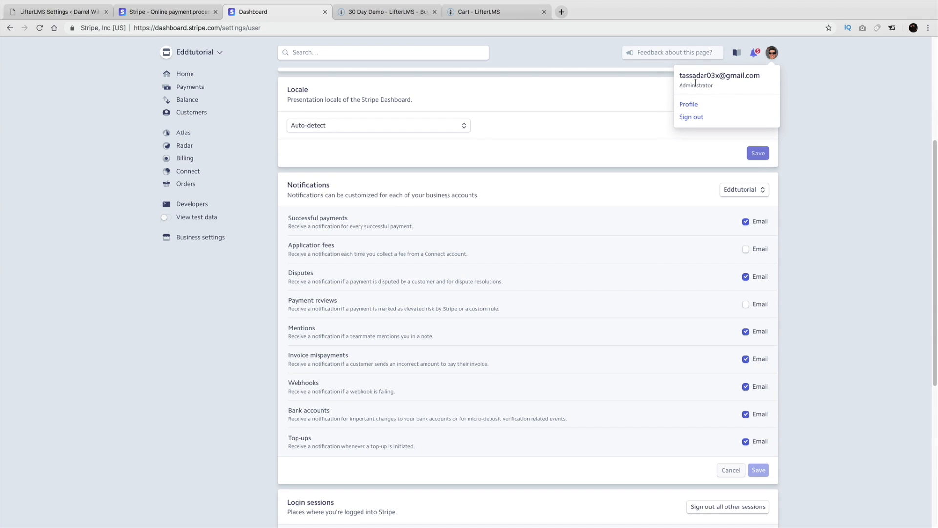
pyautogui.click(197, 244)
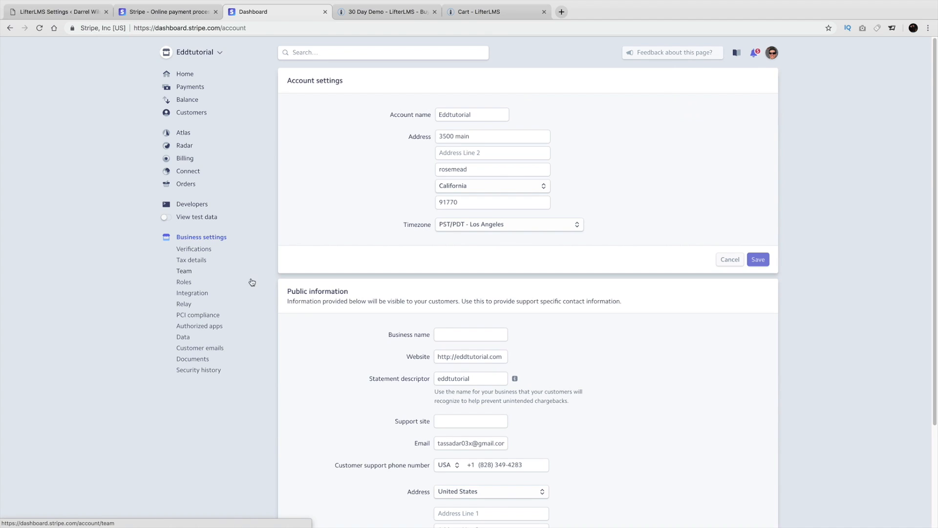
# Look over the Stripe account settings and public information, then view the business verifications page
pyautogui.scroll(-5, 147, 281)
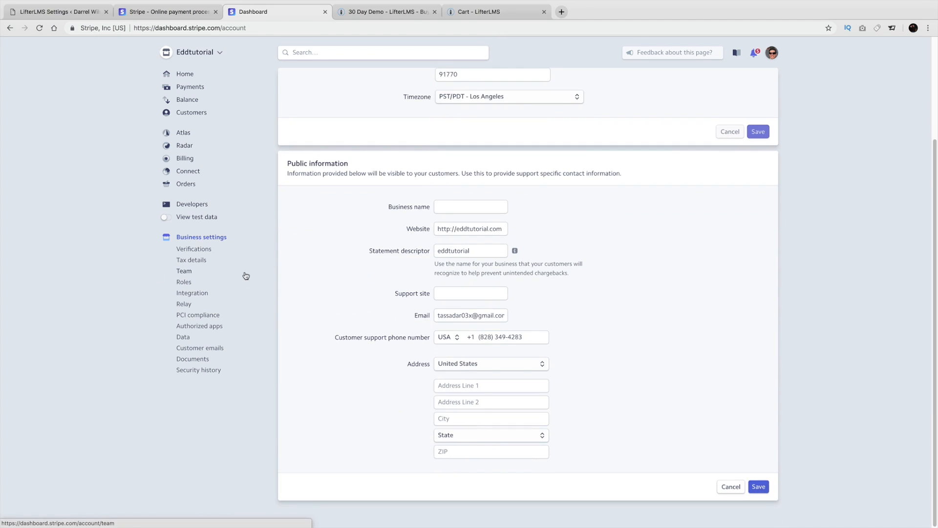
pyautogui.scroll(3, 302, 332)
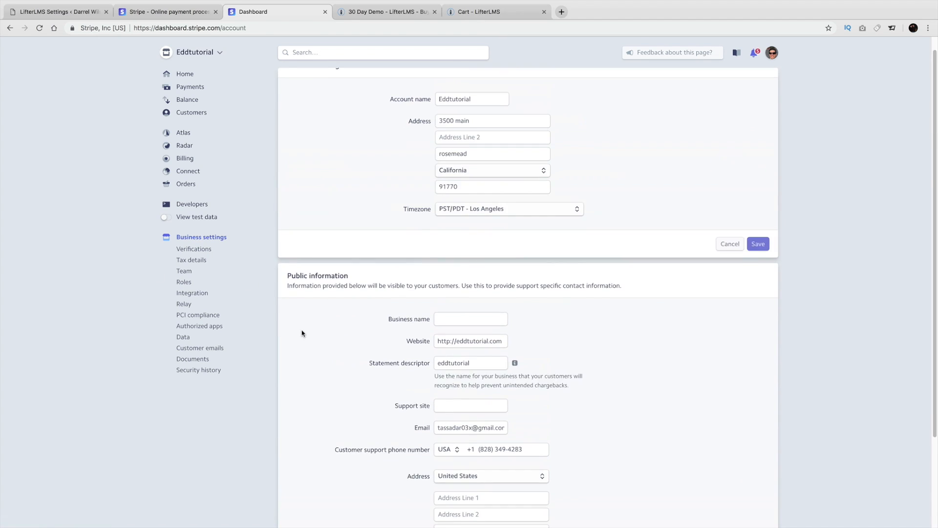
pyautogui.scroll(1, 302, 333)
pyautogui.click(205, 248)
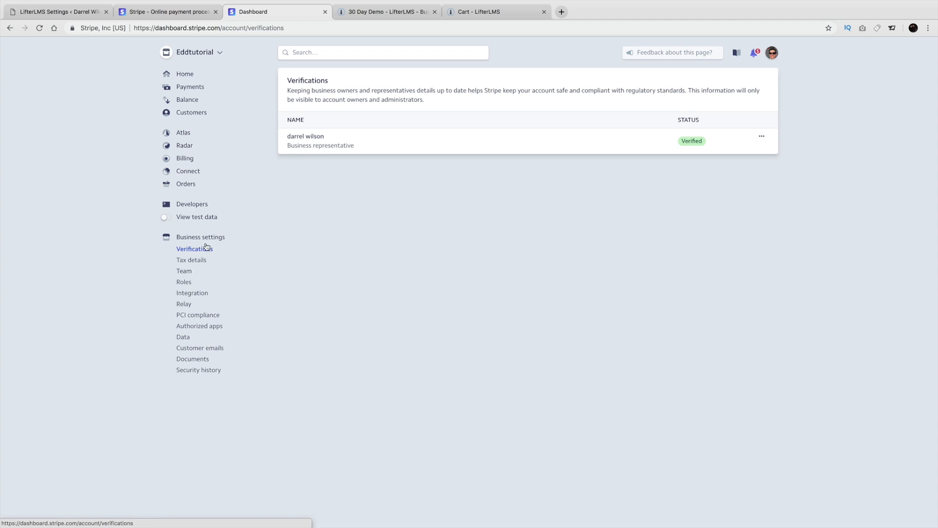
# Switch the Stripe developer area to test data, open its API keys and reveal the test secret key
pyautogui.click(201, 206)
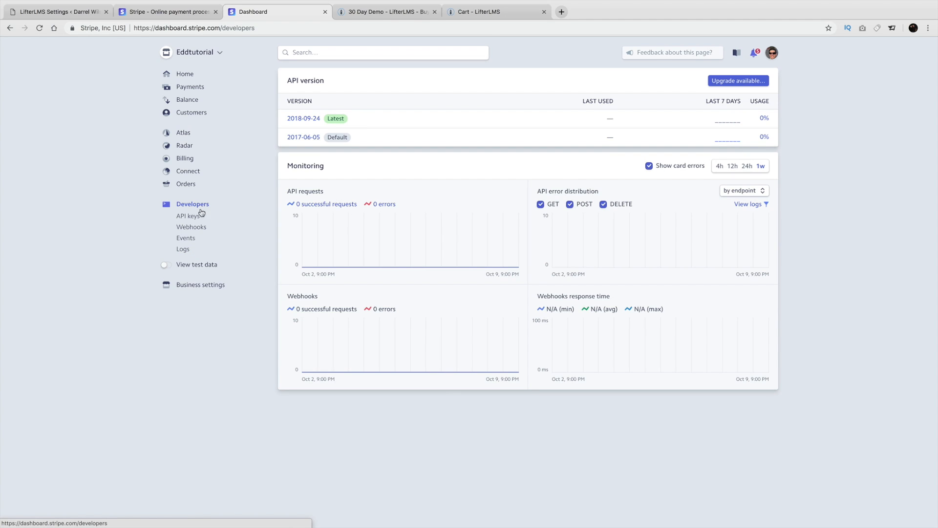
pyautogui.click(169, 266)
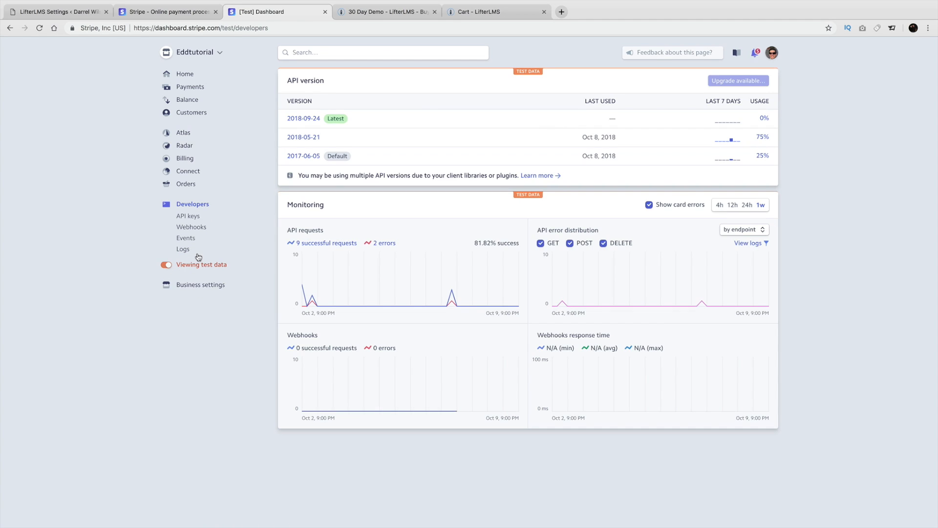
pyautogui.click(194, 217)
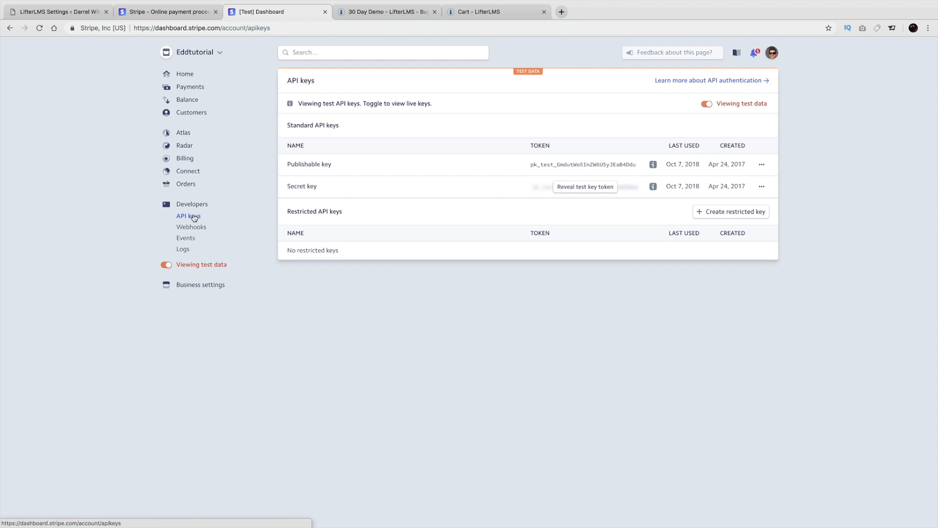
pyautogui.click(601, 187)
# Copy the publishable test key from Stripe and paste it as the Test Publishable Key in the LifterLMS Stripe gateway settings
pyautogui.doubleClick(575, 164)
pyautogui.rightClick(576, 165)
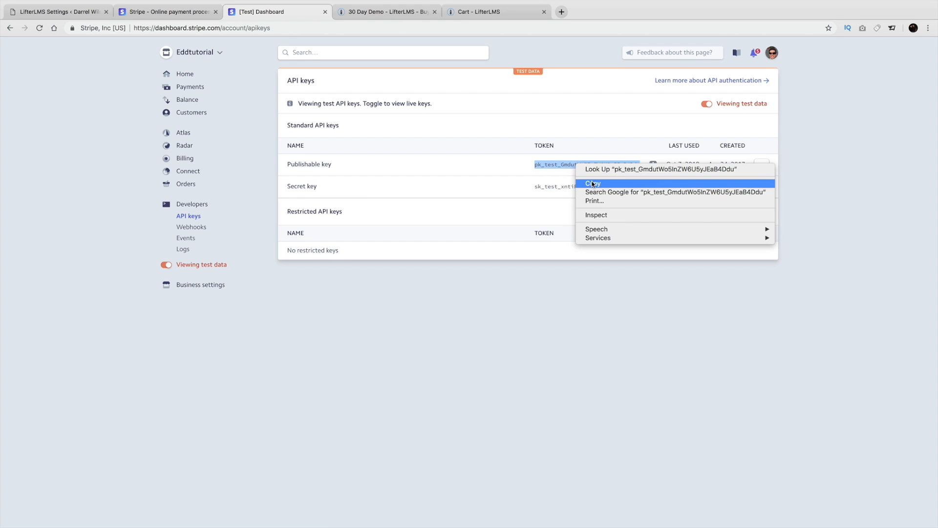
pyautogui.click(594, 183)
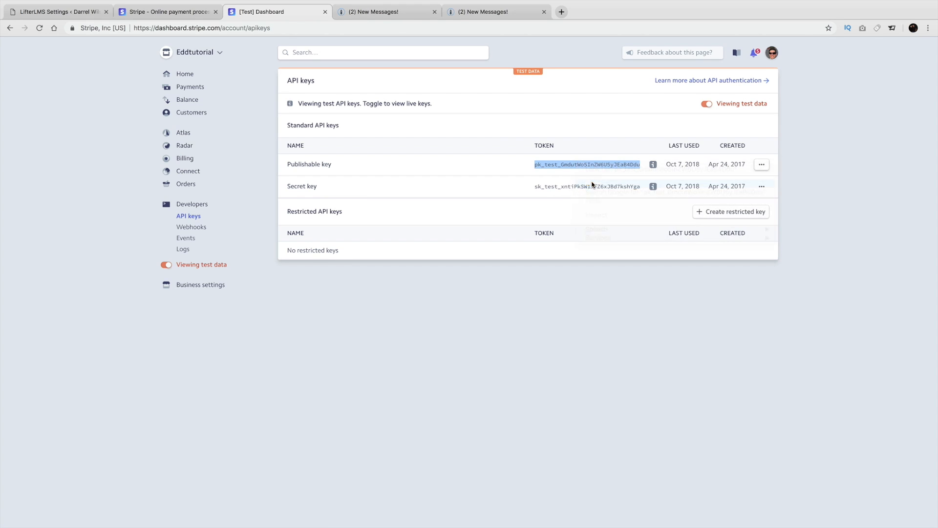
pyautogui.click(120, 12)
pyautogui.click(87, 11)
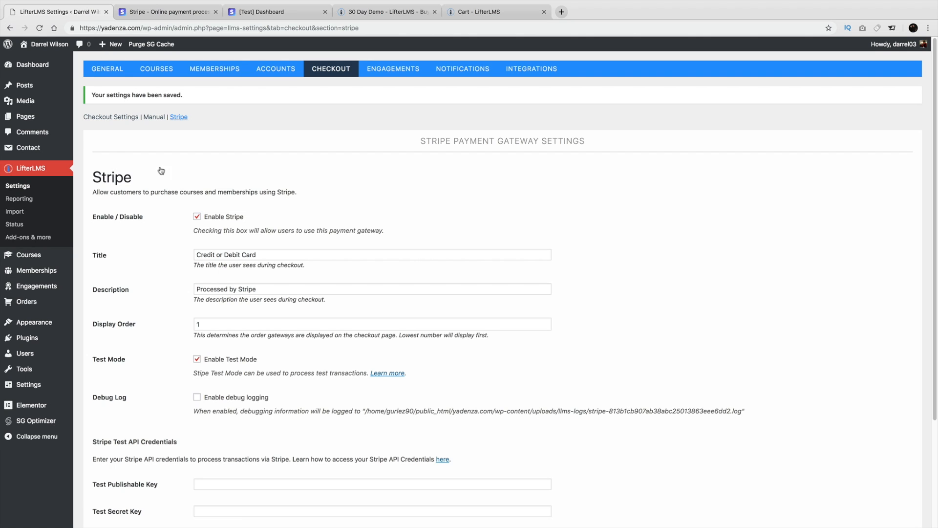
pyautogui.scroll(-1, 226, 324)
pyautogui.rightClick(221, 461)
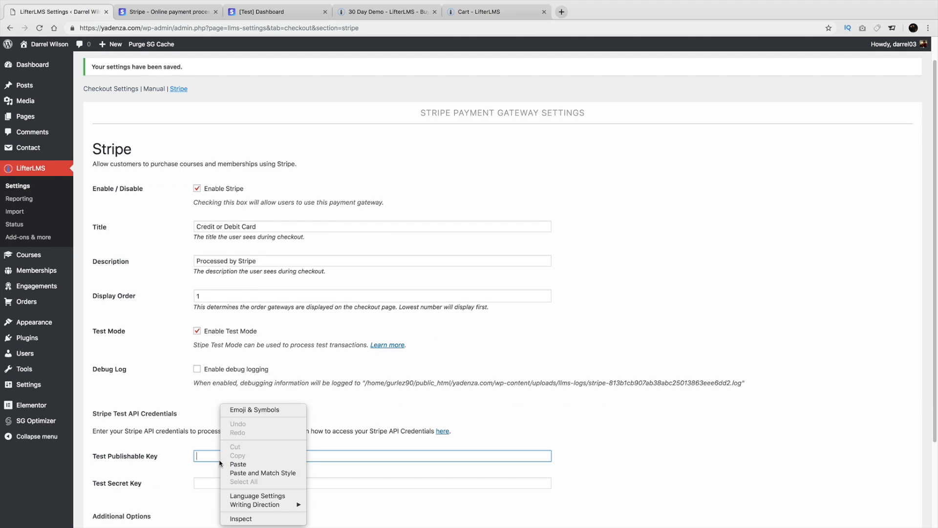
pyautogui.click(245, 468)
# Copy the secret test key from Stripe into the gateway's Test Secret Key field and save the gateway settings
pyautogui.click(293, 12)
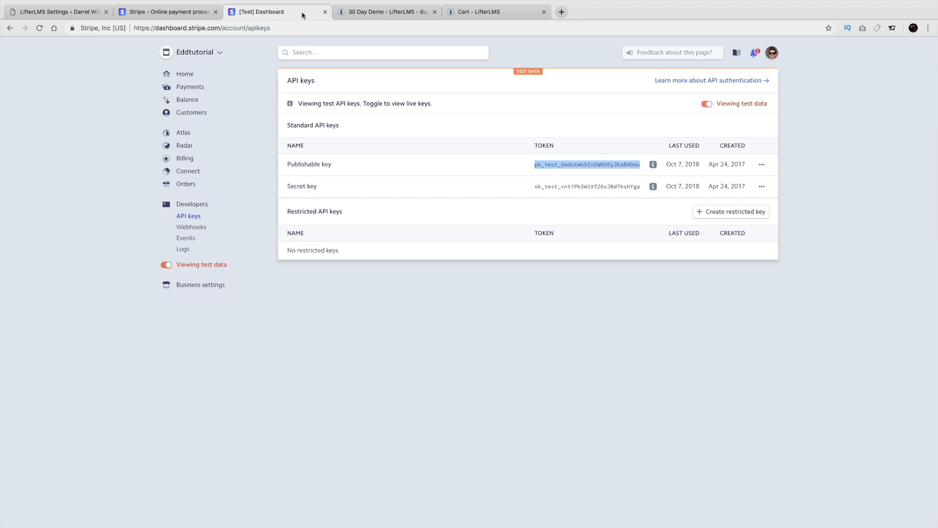
pyautogui.click(566, 189)
pyautogui.rightClick(566, 188)
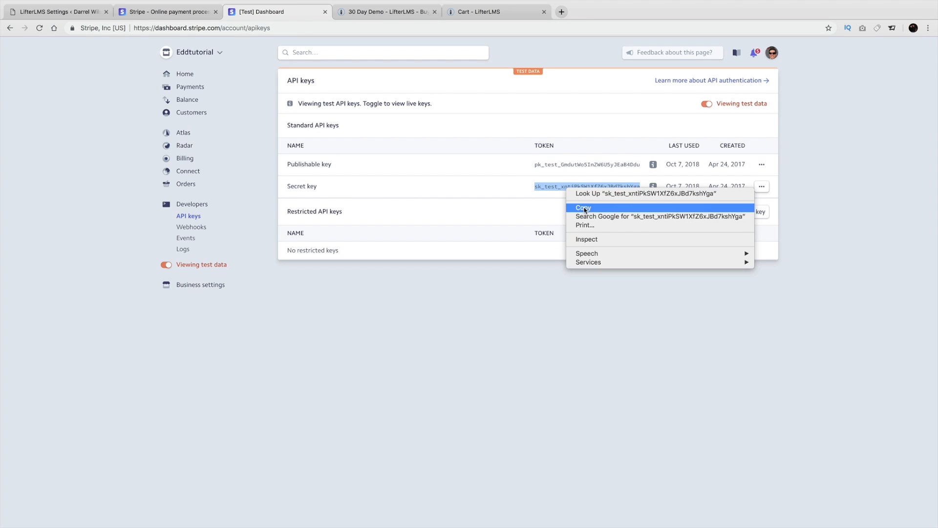
pyautogui.click(576, 205)
pyautogui.click(57, 13)
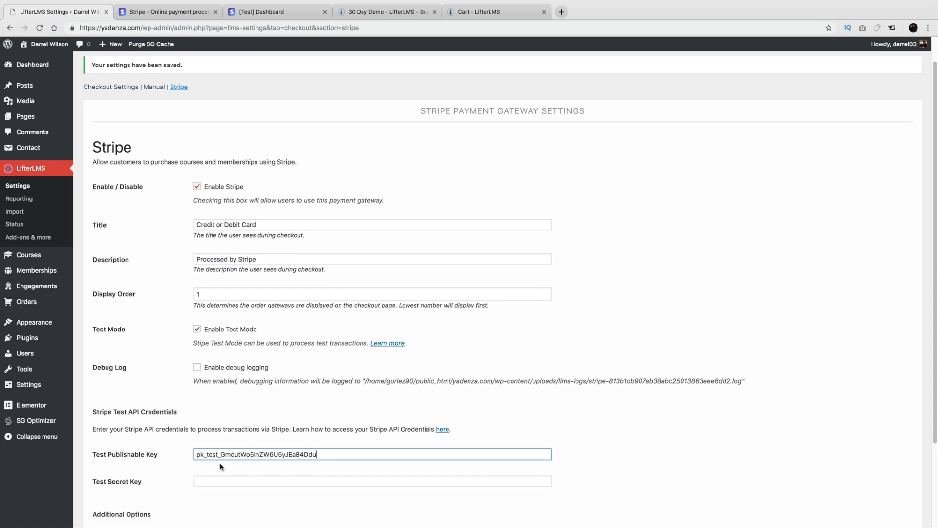
pyautogui.rightClick(218, 482)
pyautogui.click(240, 464)
pyautogui.scroll(-3, 239, 464)
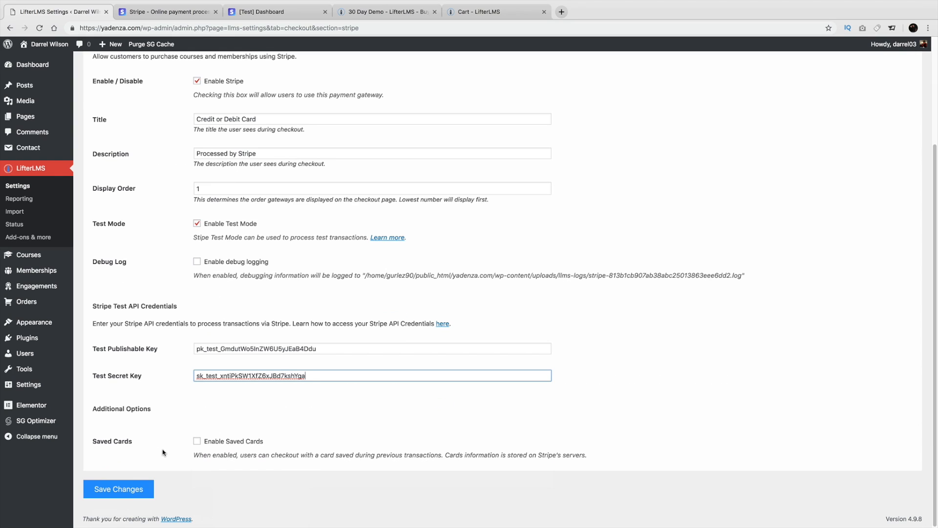
pyautogui.click(136, 494)
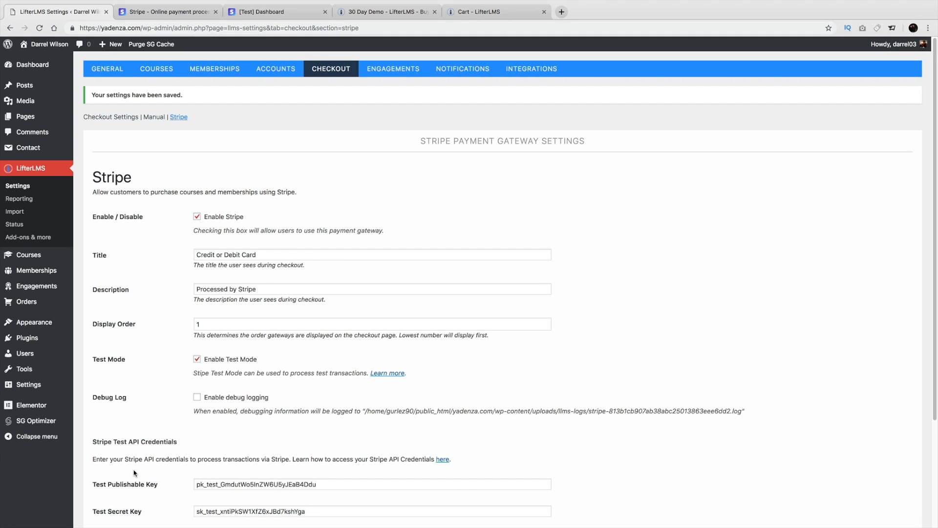
# Review the LifterLMS account settings, keep open registration without enrollment allowed on the Account Access Page, and save
pyautogui.click(270, 71)
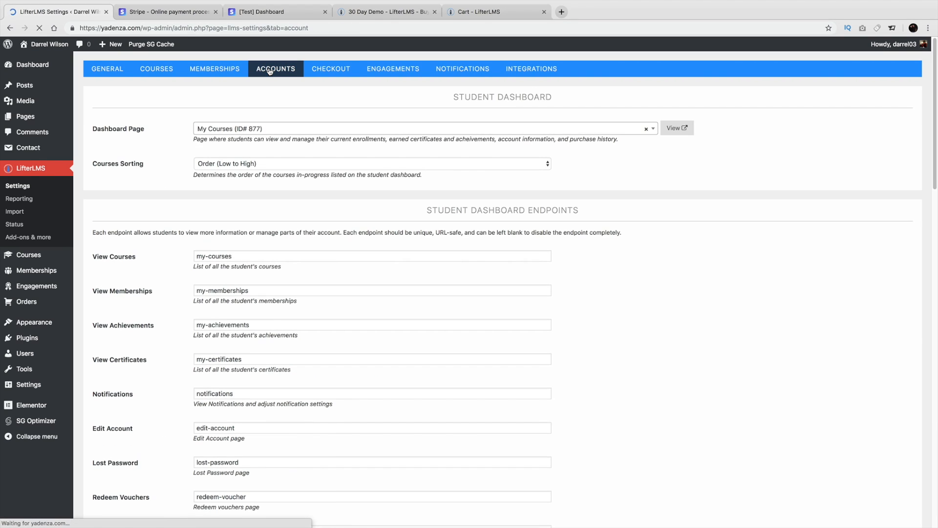
pyautogui.scroll(-10, 264, 189)
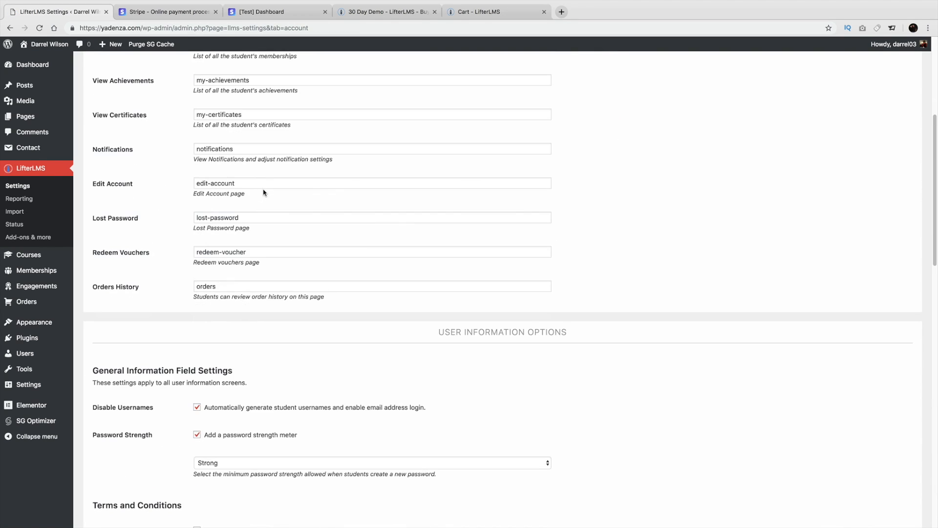
pyautogui.scroll(-2, 264, 192)
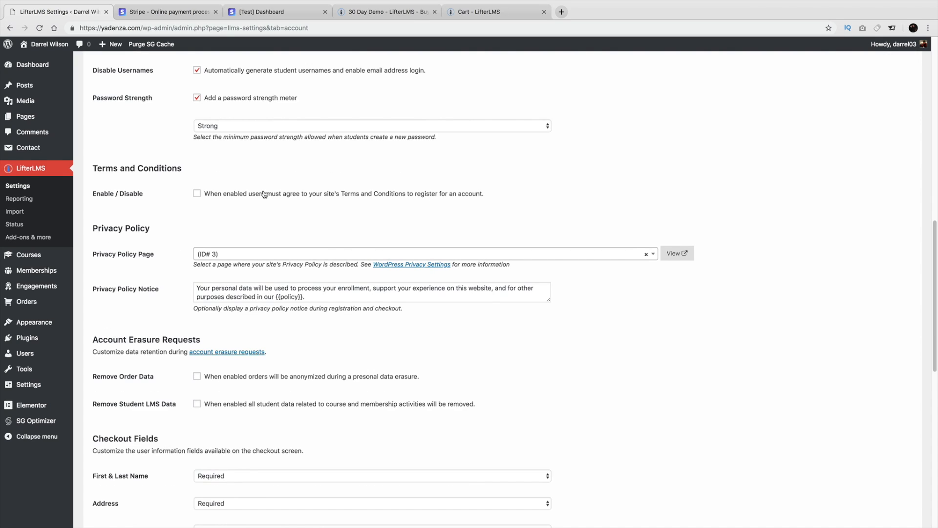
pyautogui.scroll(-4, 264, 194)
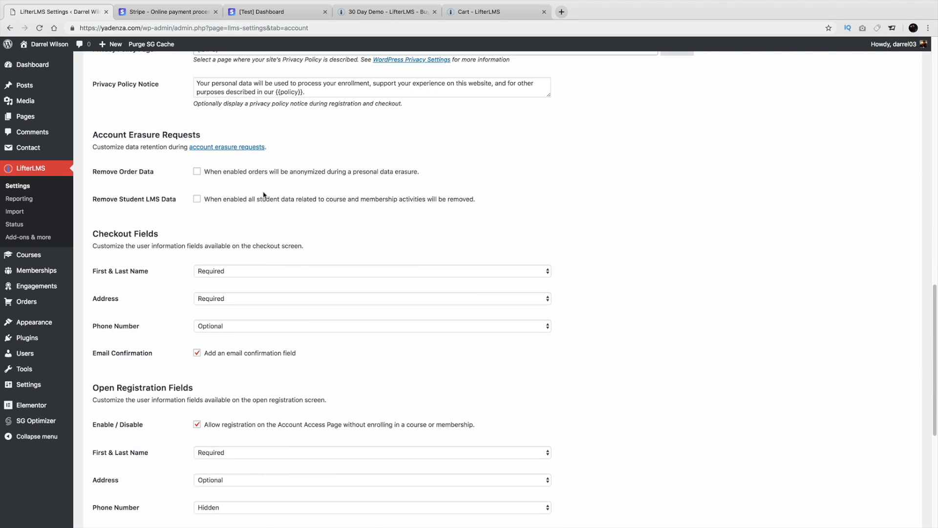
pyautogui.scroll(-3, 264, 195)
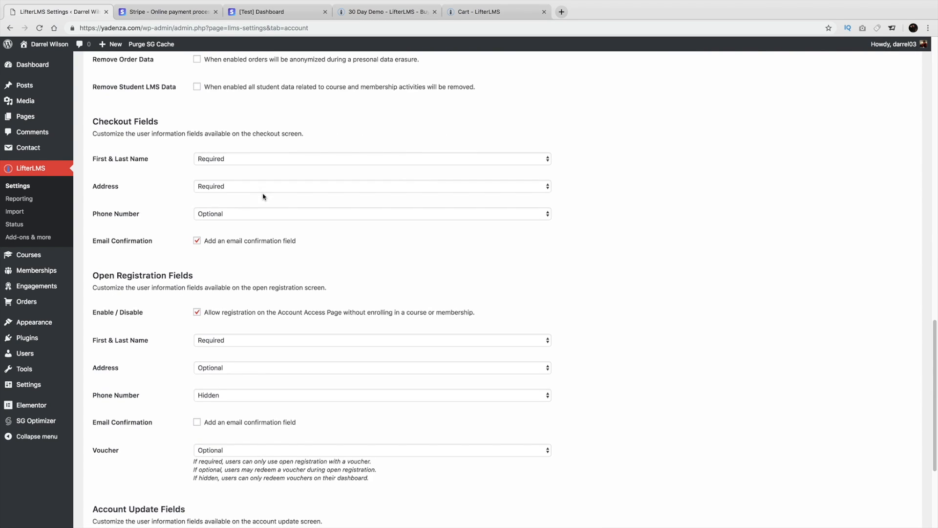
pyautogui.scroll(-1, 256, 264)
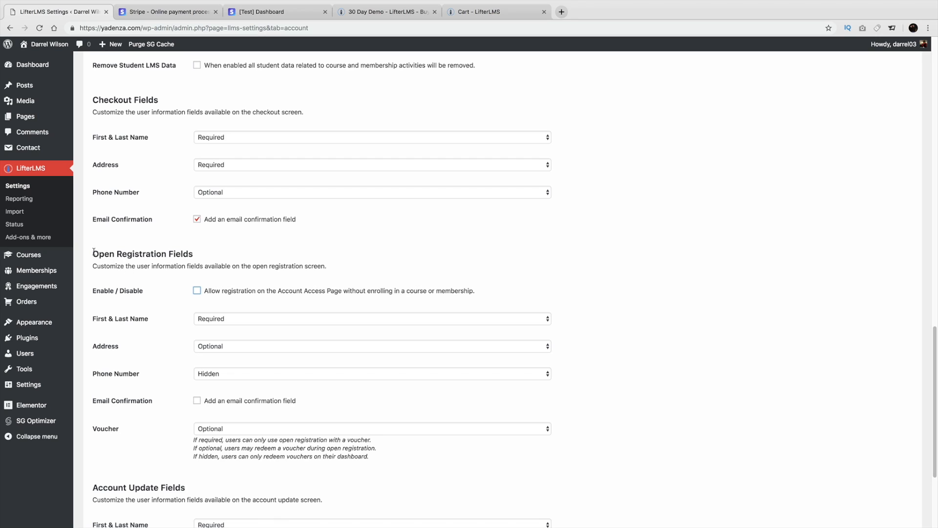
pyautogui.moveTo(94, 252); pyautogui.dragTo(203, 254)
pyautogui.click(203, 255)
pyautogui.scroll(-3, 151, 370)
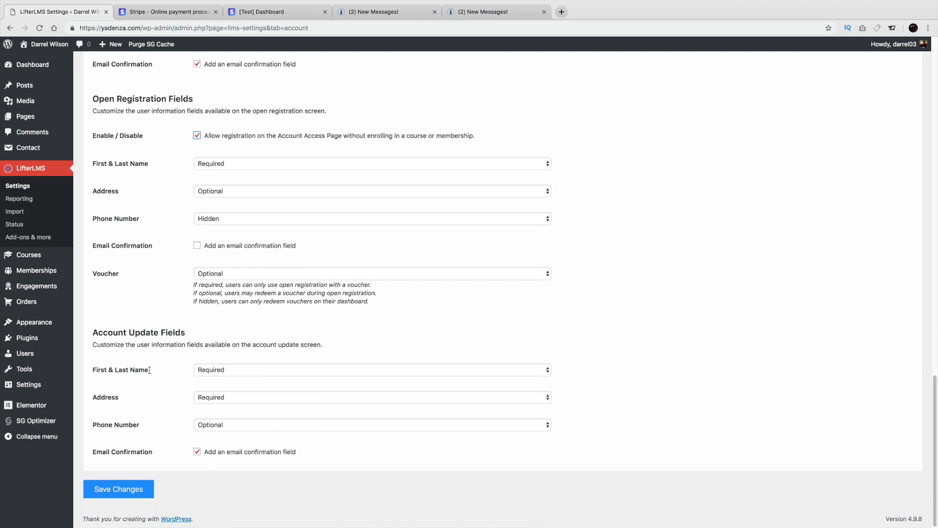
pyautogui.click(143, 494)
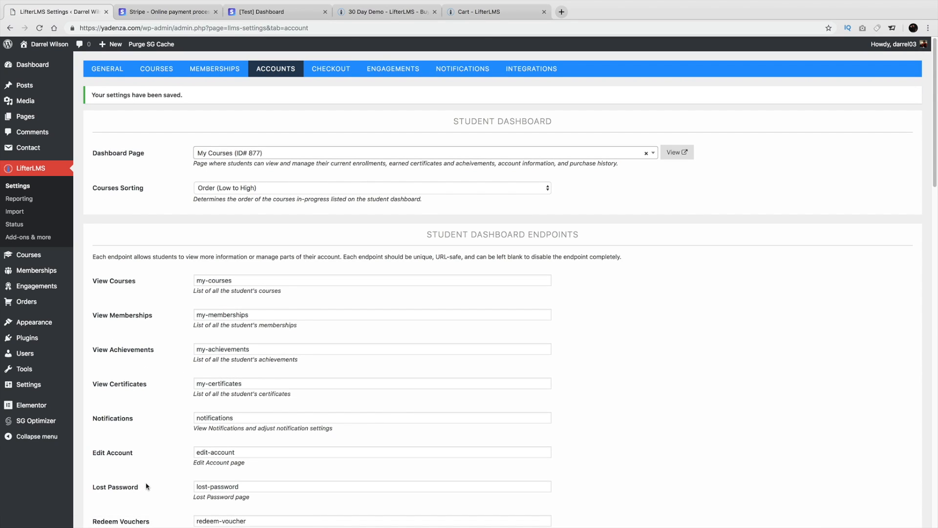
# In the WordPress general settings, keep membership set to Anyone can register and save the changes
pyautogui.moveTo(55, 329)
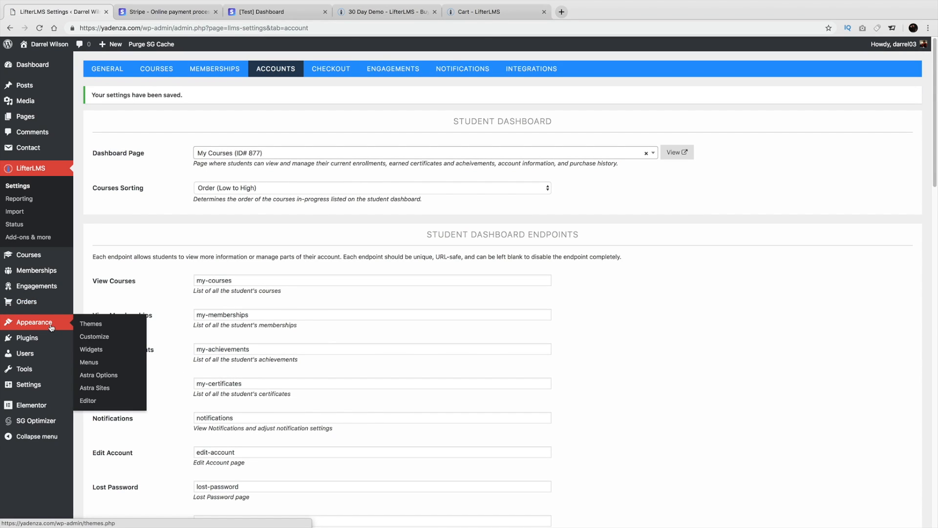
pyautogui.moveTo(51, 386)
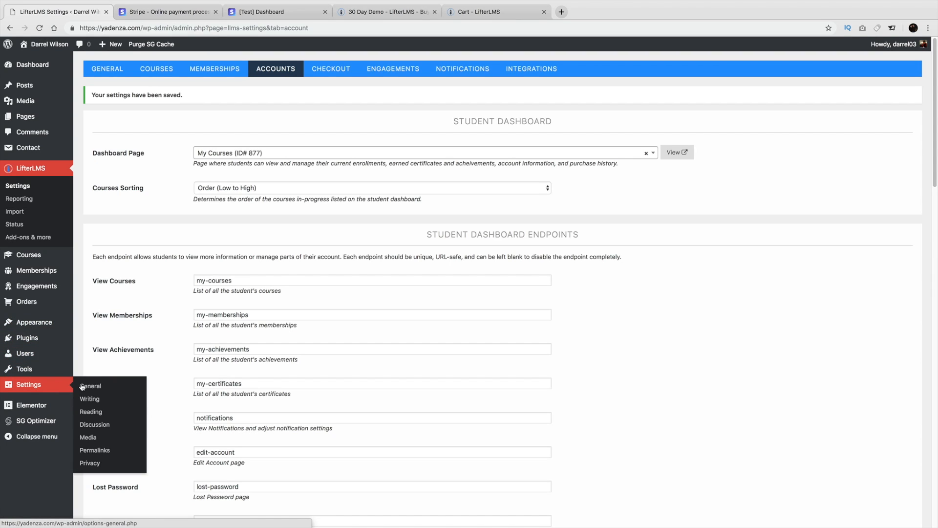
pyautogui.click(84, 386)
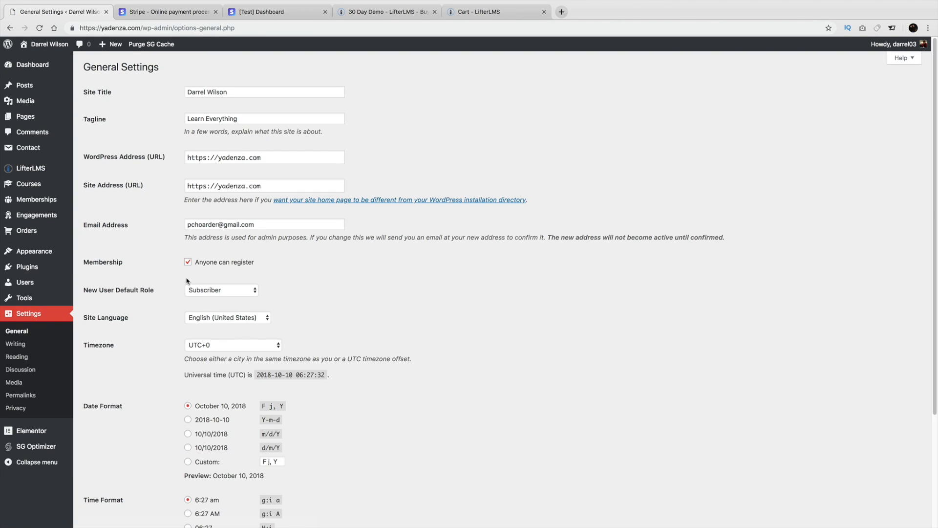
pyautogui.click(188, 263)
pyautogui.click(189, 263)
pyautogui.scroll(-3, 116, 334)
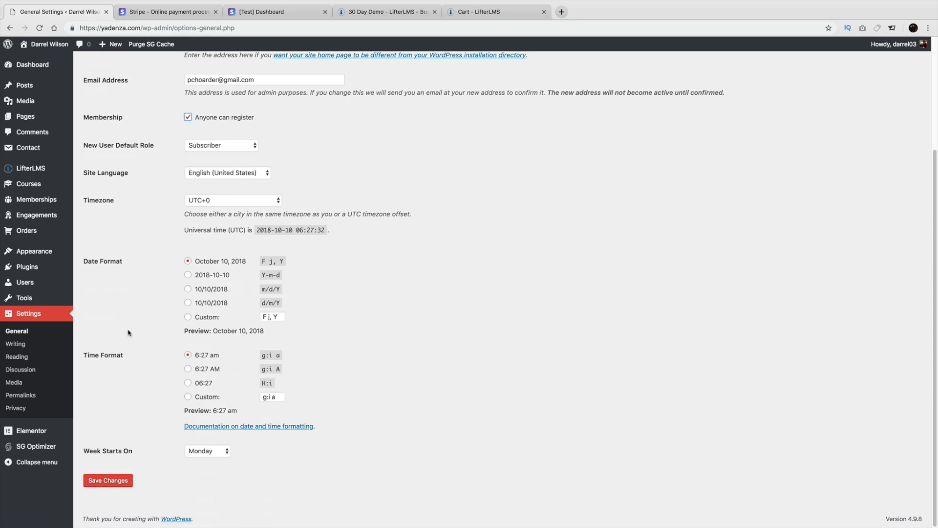
pyautogui.click(131, 480)
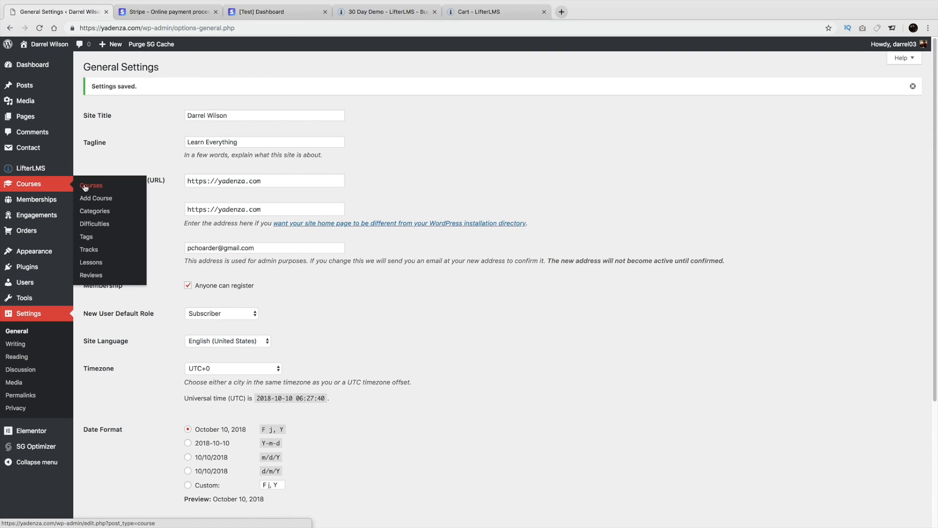
# View the Complete Membership page on the live site from the memberships list
pyautogui.click(85, 187)
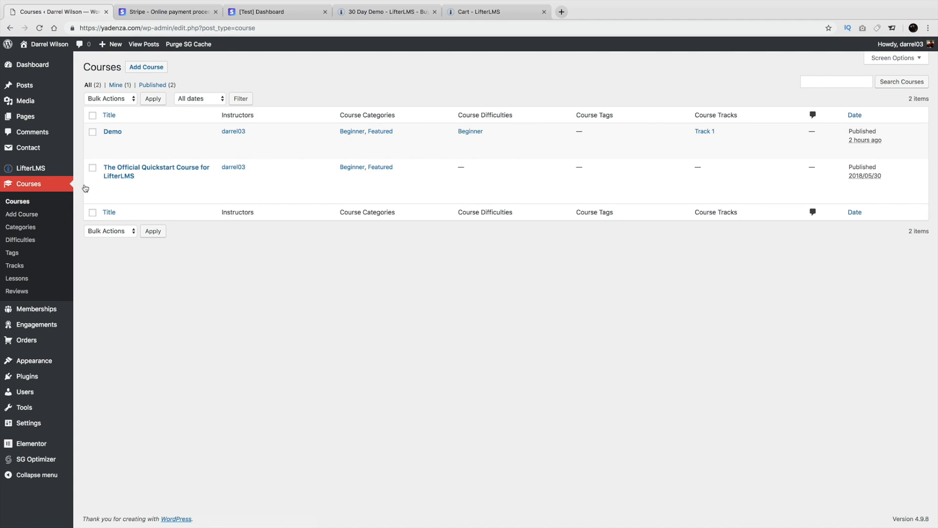
pyautogui.click(91, 311)
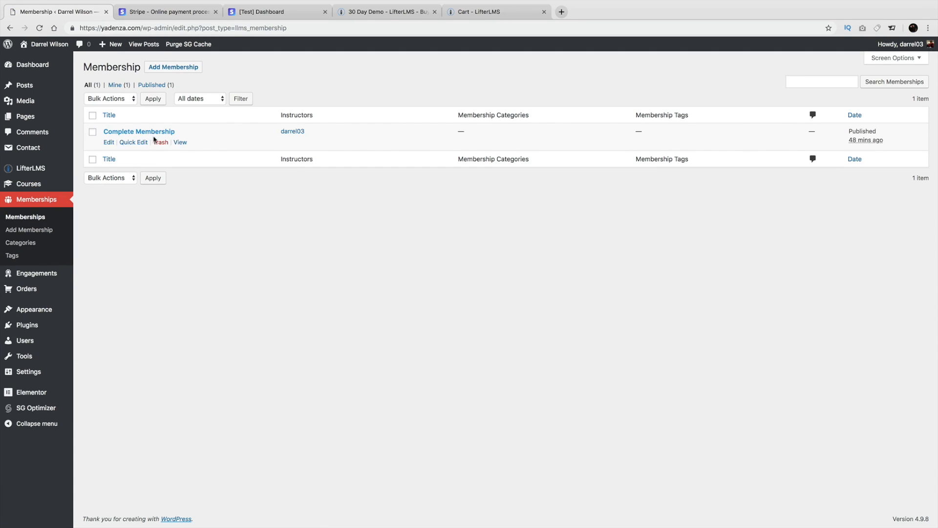
pyautogui.click(181, 142)
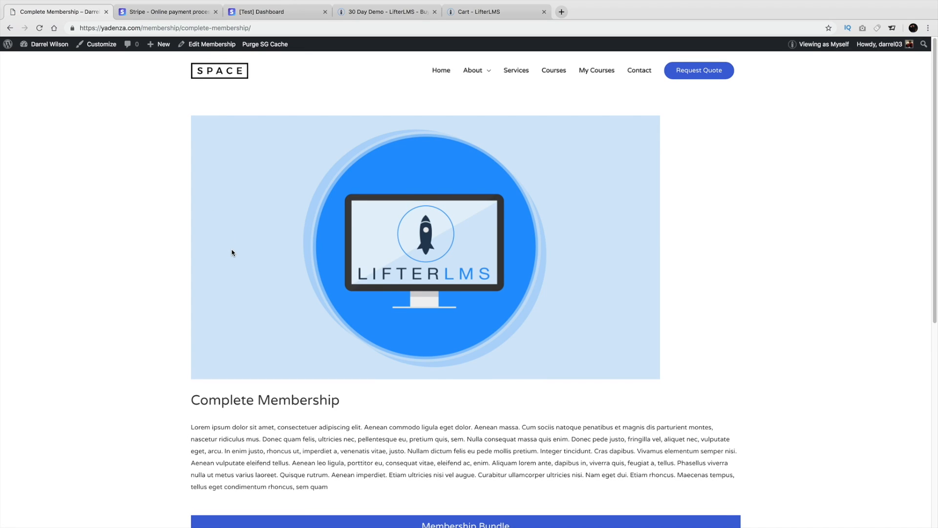
# Look over the Complete Membership's title, description and price, and start buying the Membership Bundle
pyautogui.scroll(-3, 232, 252)
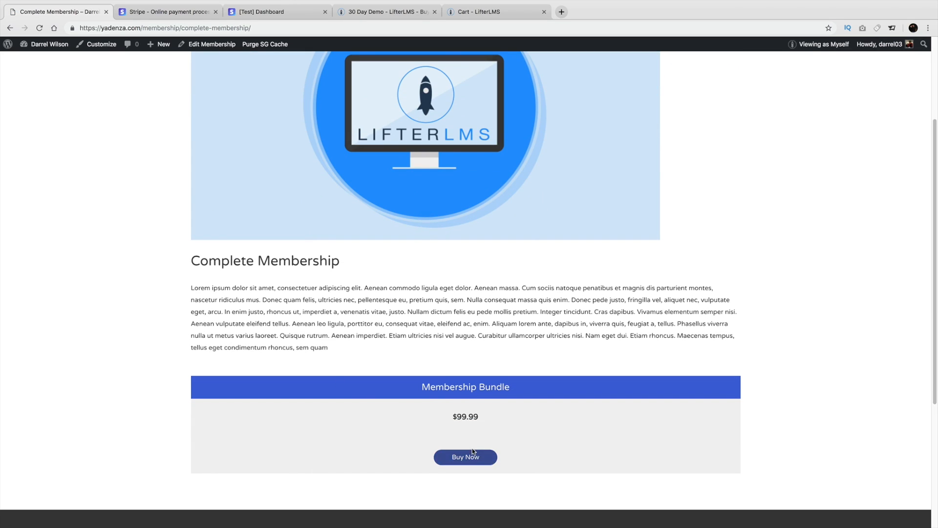
pyautogui.moveTo(350, 262); pyautogui.dragTo(184, 262)
pyautogui.click(227, 292)
pyautogui.moveTo(228, 292); pyautogui.dragTo(303, 369)
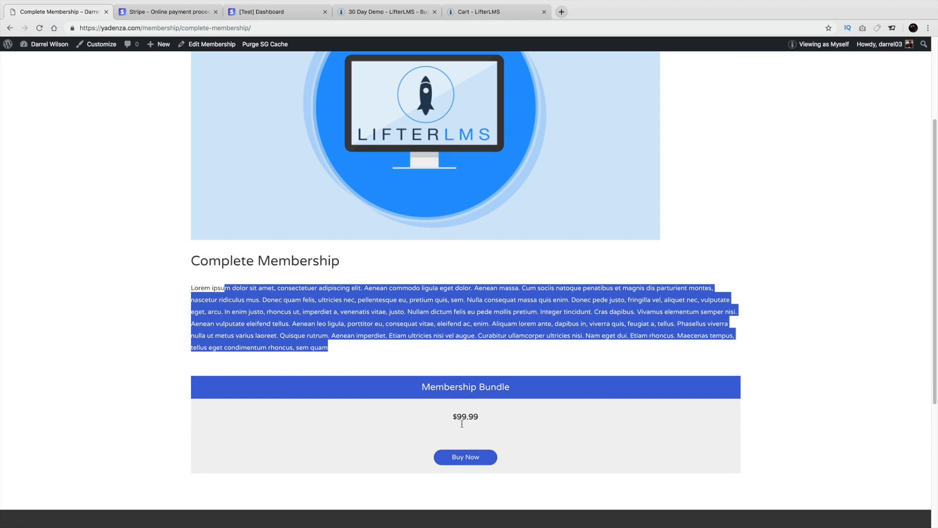
pyautogui.scroll(3, 464, 452)
pyautogui.scroll(-6, 466, 443)
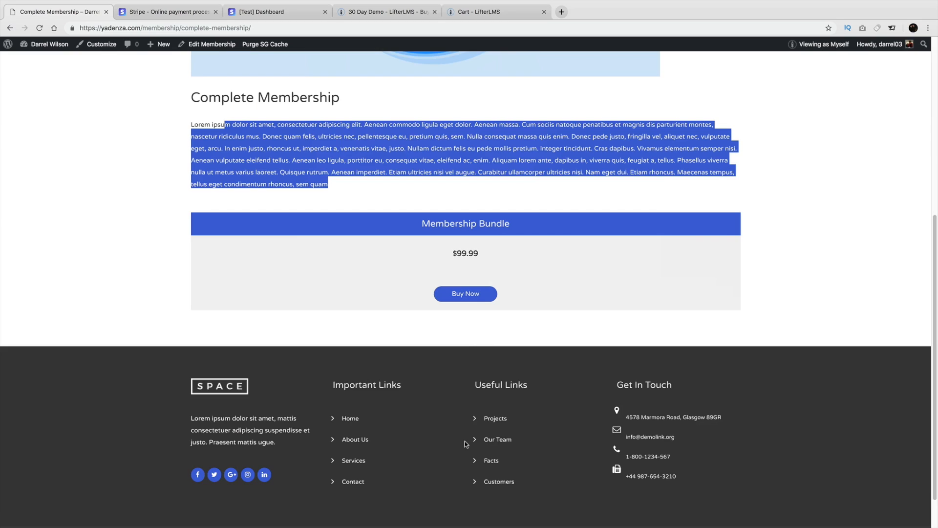
pyautogui.click(468, 294)
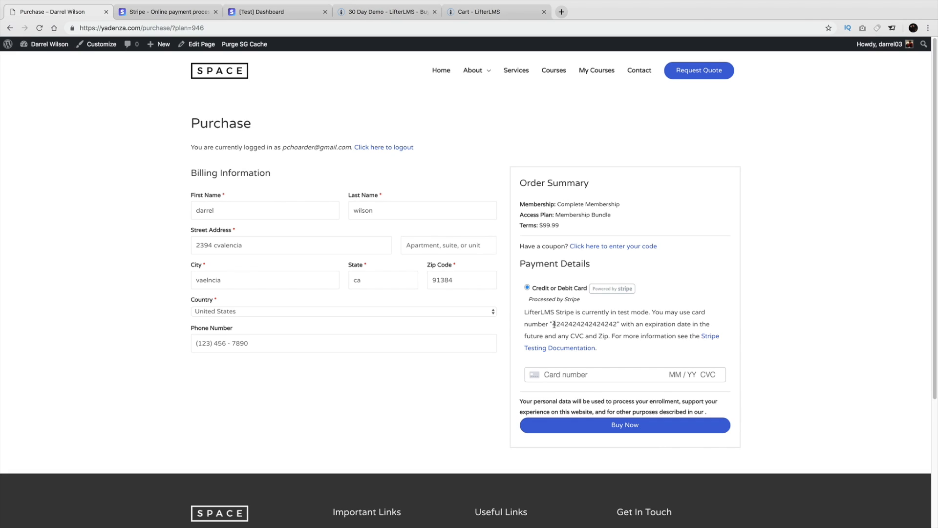
# Enter the Stripe test card number, expiration date and CVC in the payment details, and buy the Membership Bundle
pyautogui.moveTo(553, 324); pyautogui.dragTo(614, 323)
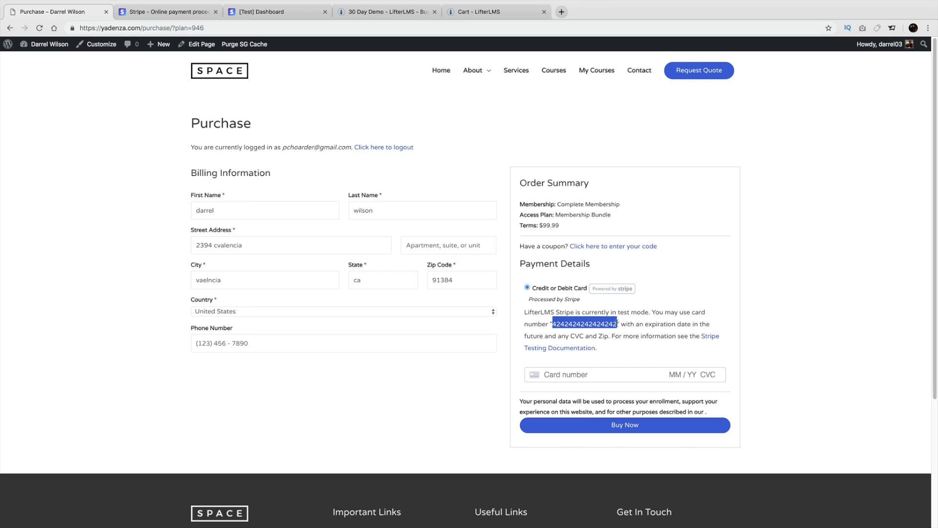
pyautogui.click(598, 374)
pyautogui.write('4242 42')
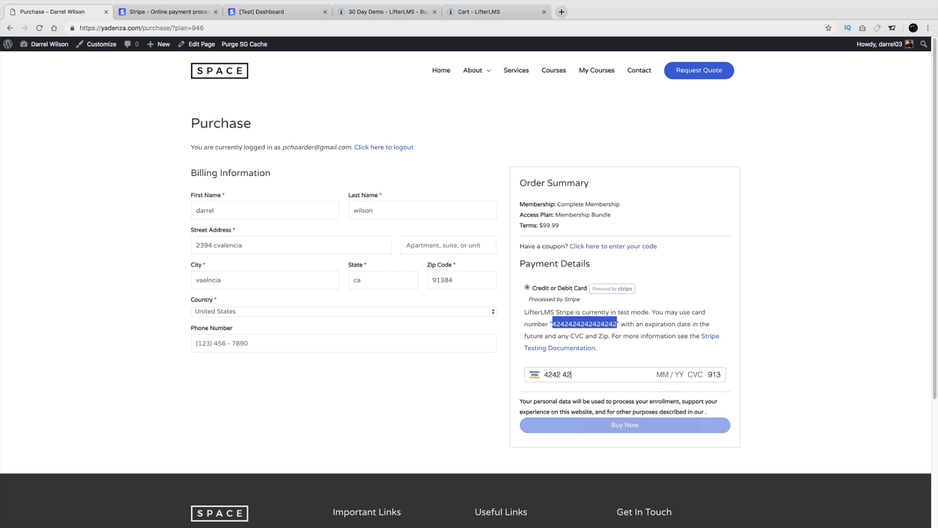
pyautogui.write('42 4242 424')
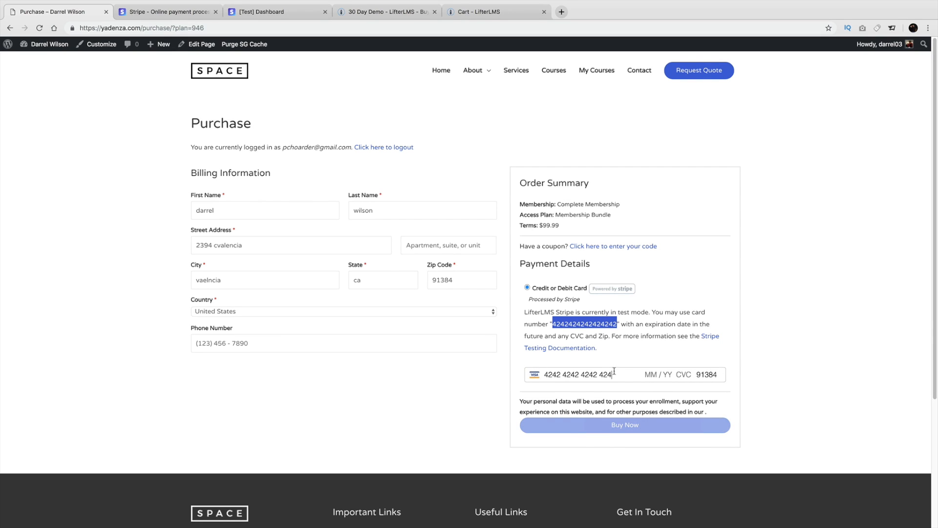
pyautogui.write('2 02 / 23 848')
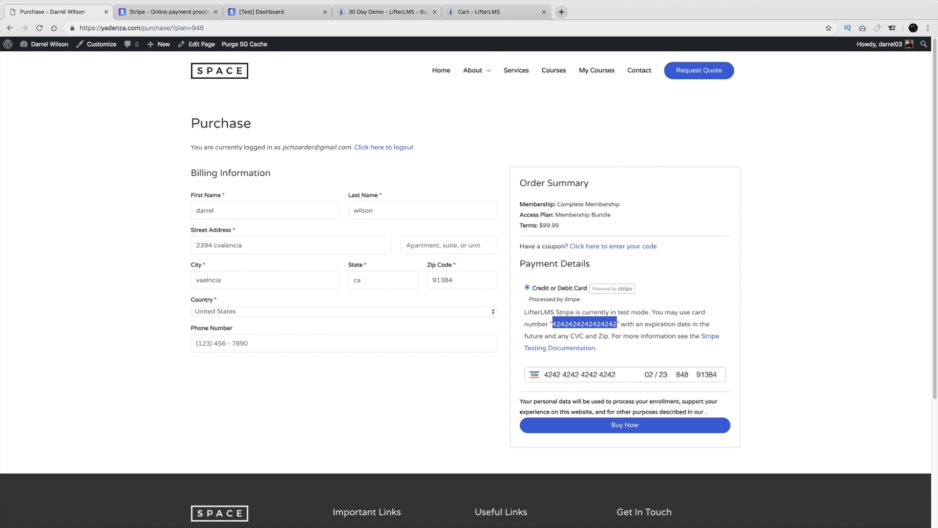
pyautogui.click(615, 425)
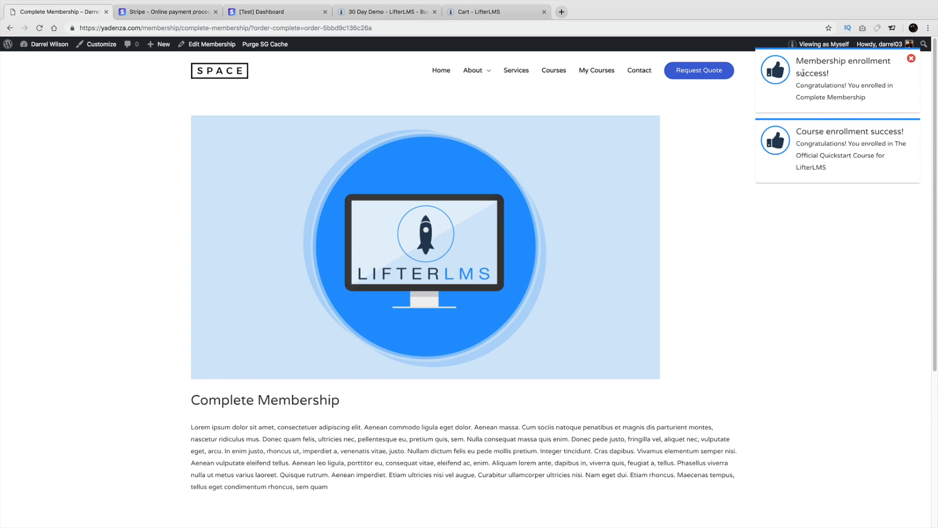
# Look over the purchased Complete Membership page and view the enrolled courses under My Courses
pyautogui.scroll(-5, 606, 223)
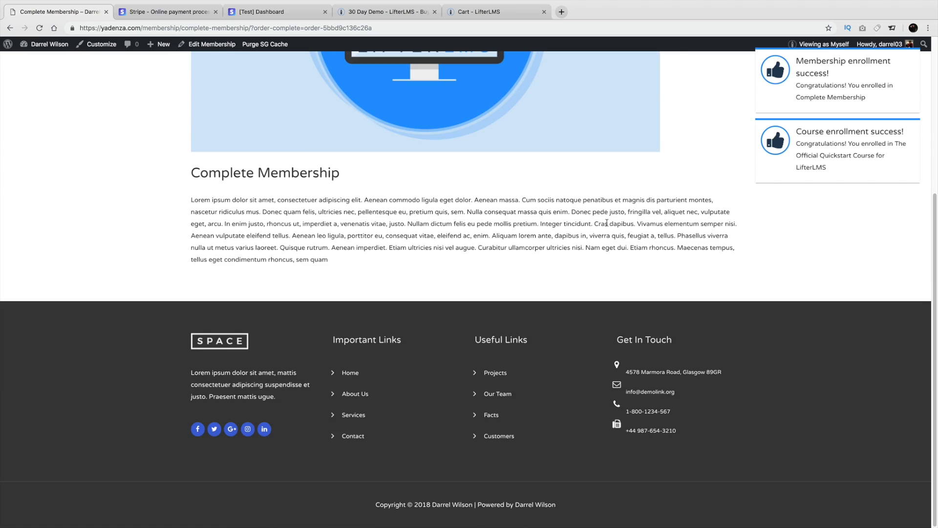
pyautogui.scroll(5, 606, 223)
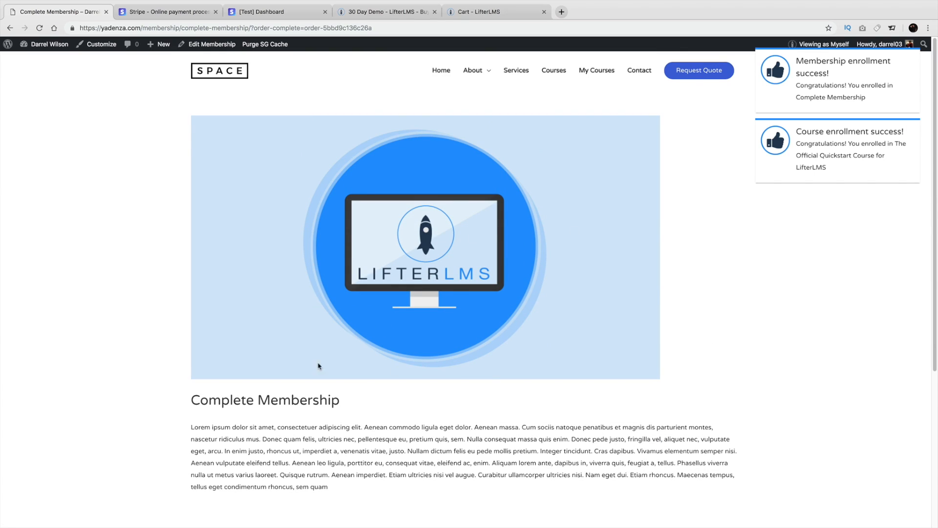
pyautogui.click(591, 69)
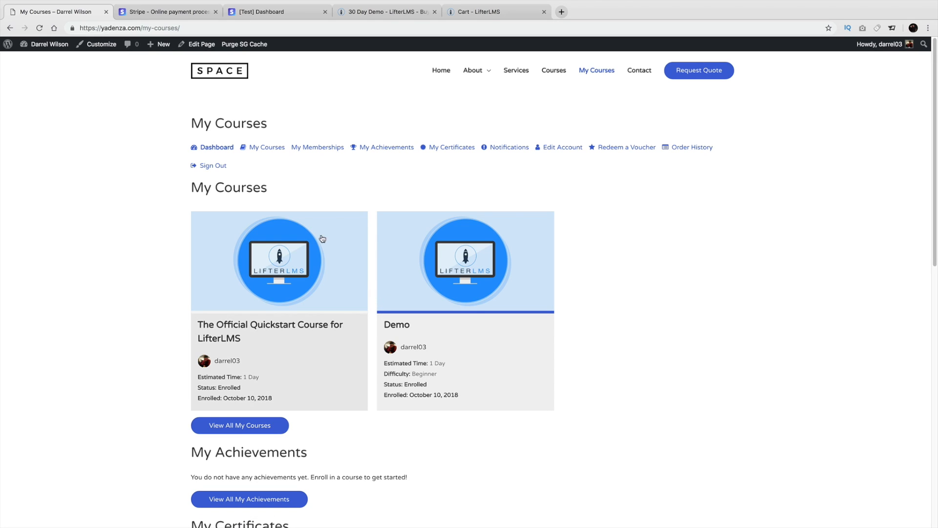
# Switch to the Stripe dashboard and check today's gross volume for the test data on the home page
pyautogui.click(166, 13)
pyautogui.click(252, 13)
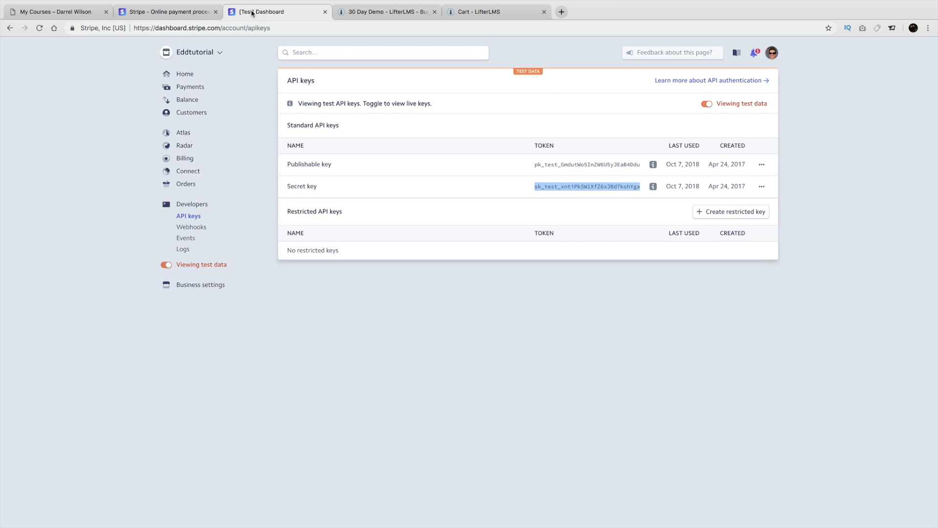
pyautogui.click(184, 74)
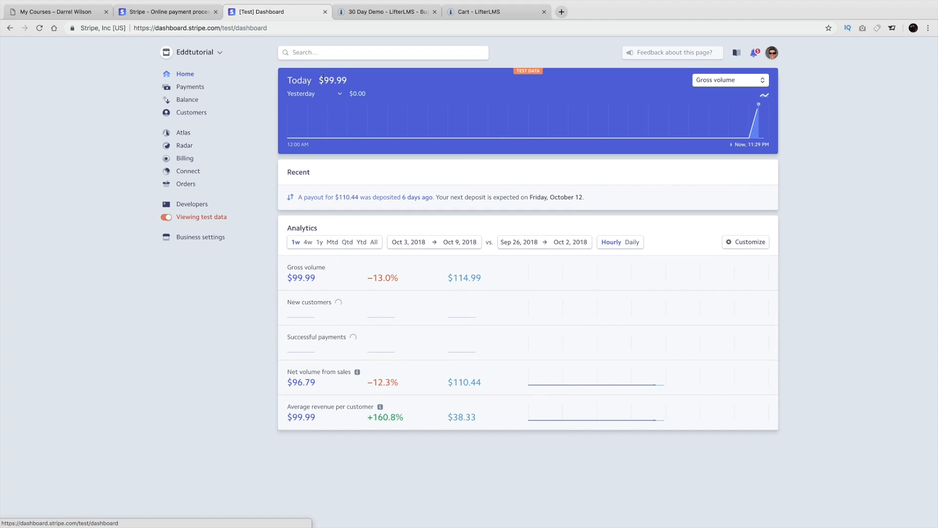
pyautogui.moveTo(356, 82); pyautogui.dragTo(288, 78)
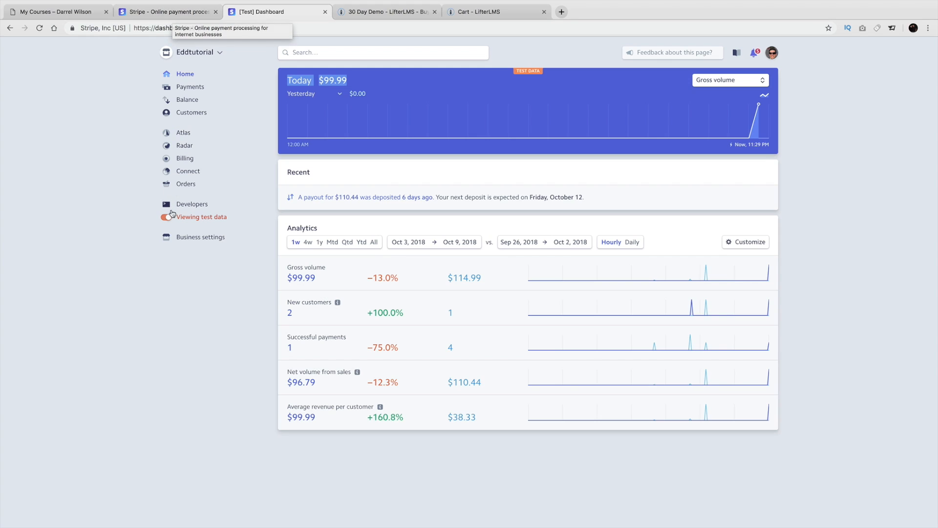
# Switch Stripe from test data to live data, display the live API keys, and copy the live publishable key
pyautogui.click(167, 218)
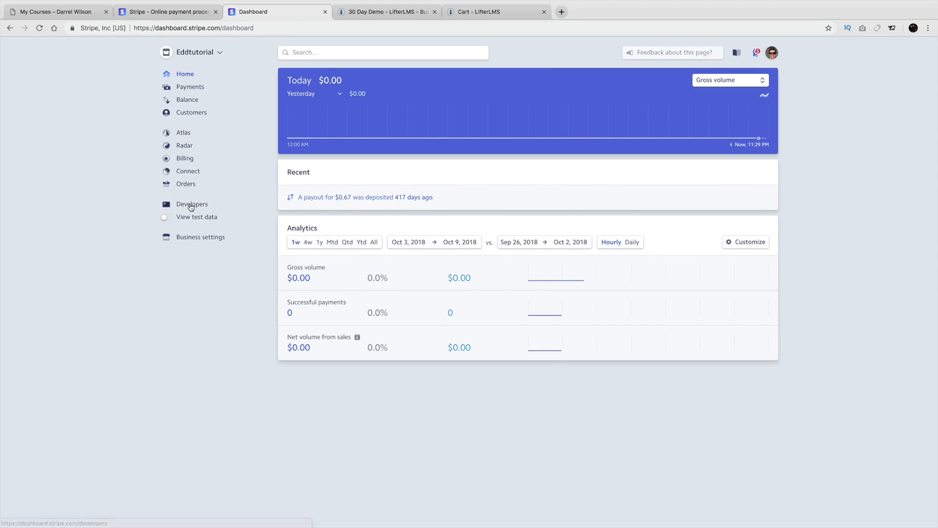
pyautogui.click(188, 204)
pyautogui.click(189, 216)
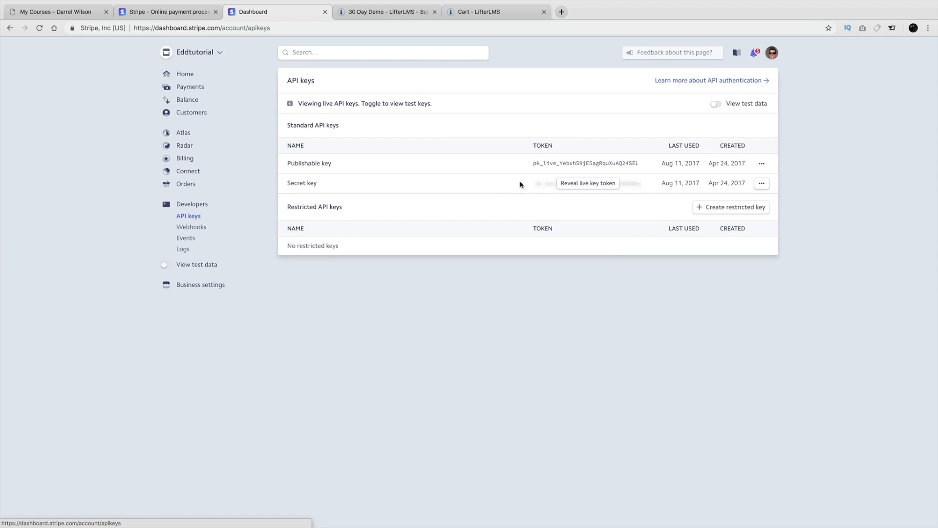
pyautogui.doubleClick(582, 163)
pyautogui.rightClick(582, 162)
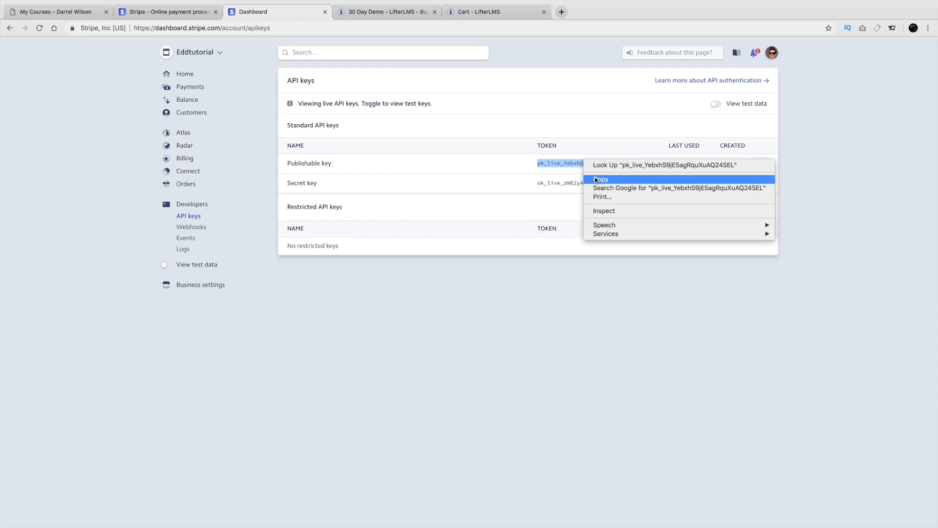
pyautogui.click(595, 179)
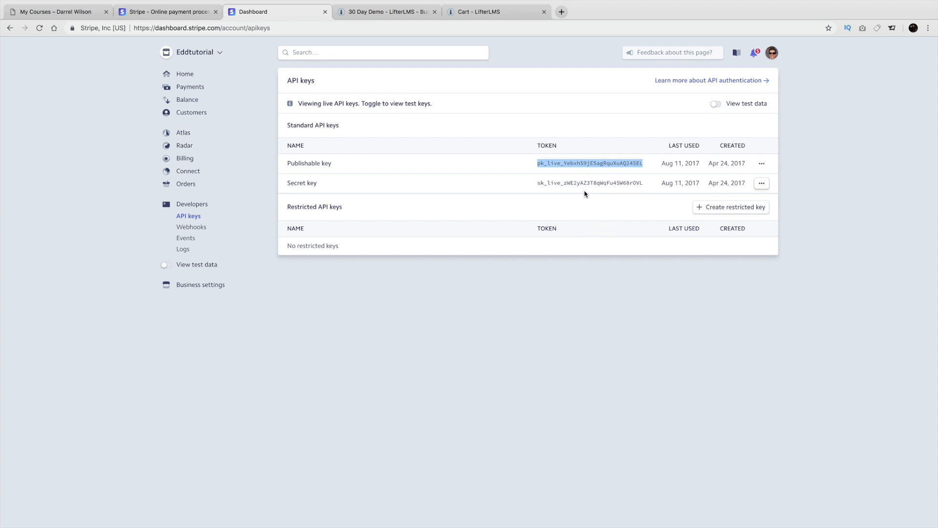
# Return to the WordPress admin and view the general overview in the LifterLMS settings
pyautogui.click(57, 12)
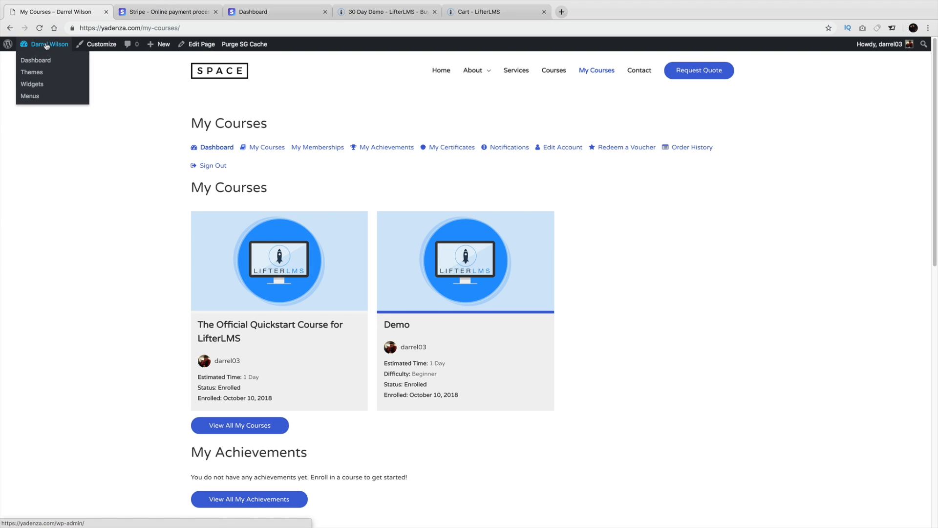
pyautogui.click(46, 62)
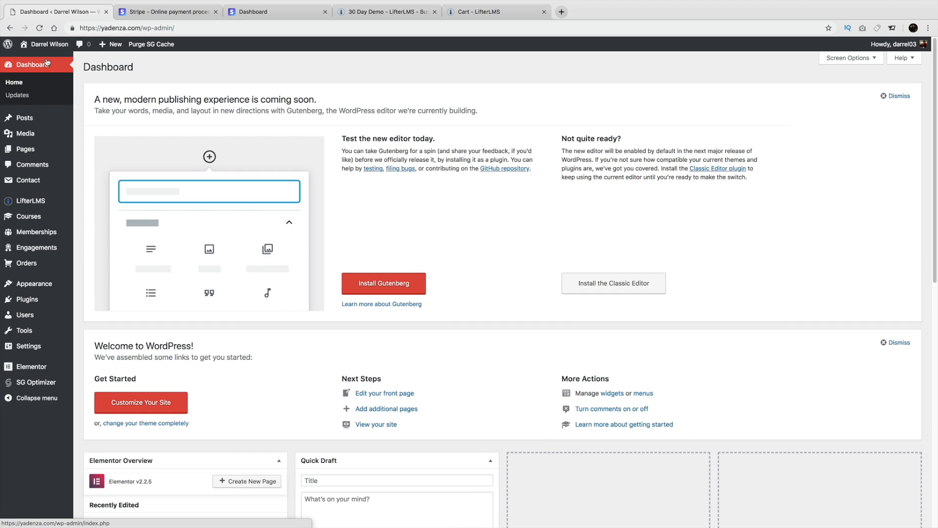
pyautogui.moveTo(45, 243)
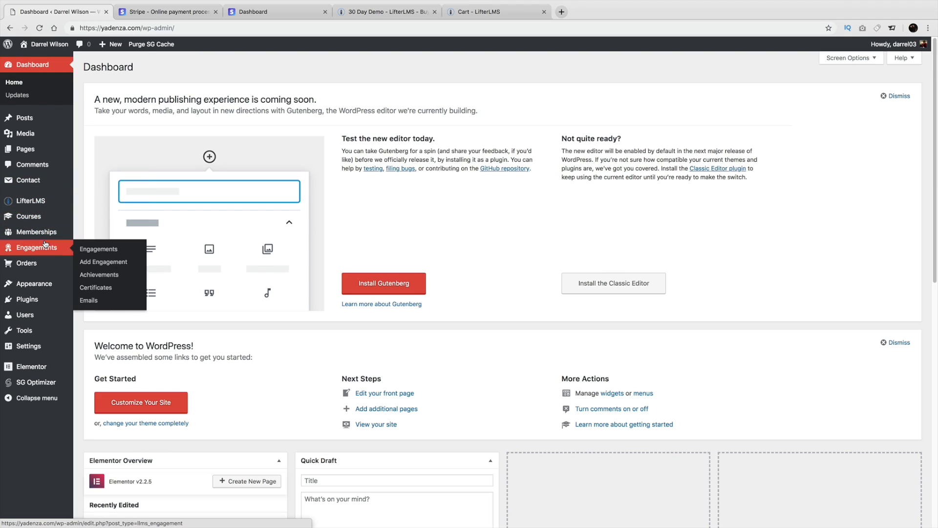
pyautogui.moveTo(45, 201)
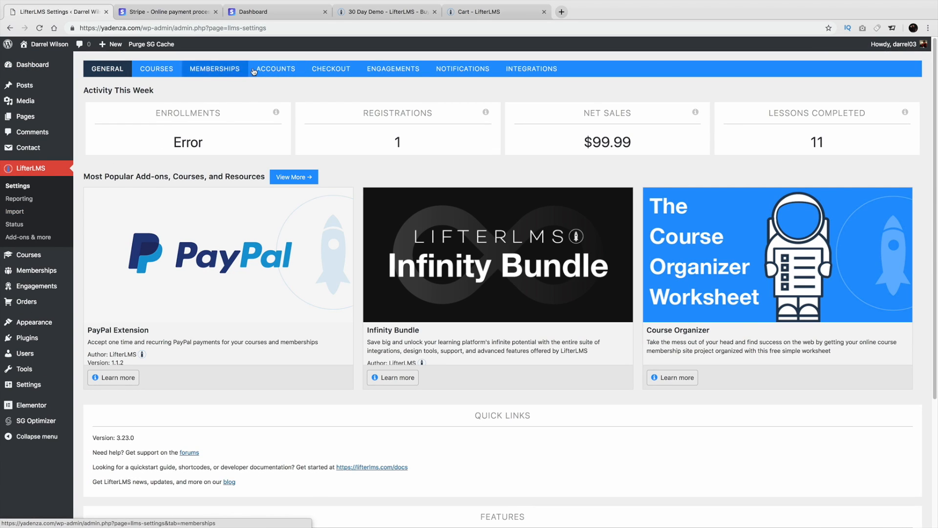
pyautogui.click(267, 72)
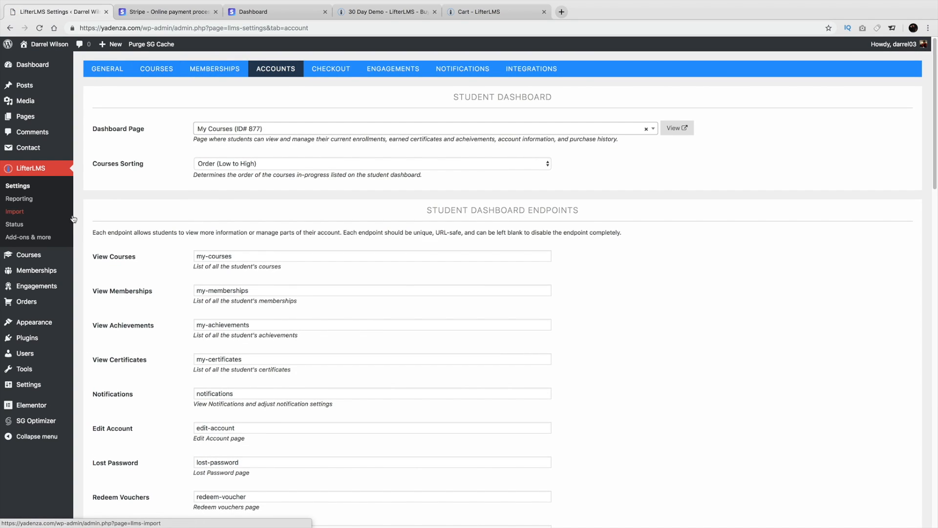
pyautogui.moveTo(39, 285)
pyautogui.click(124, 71)
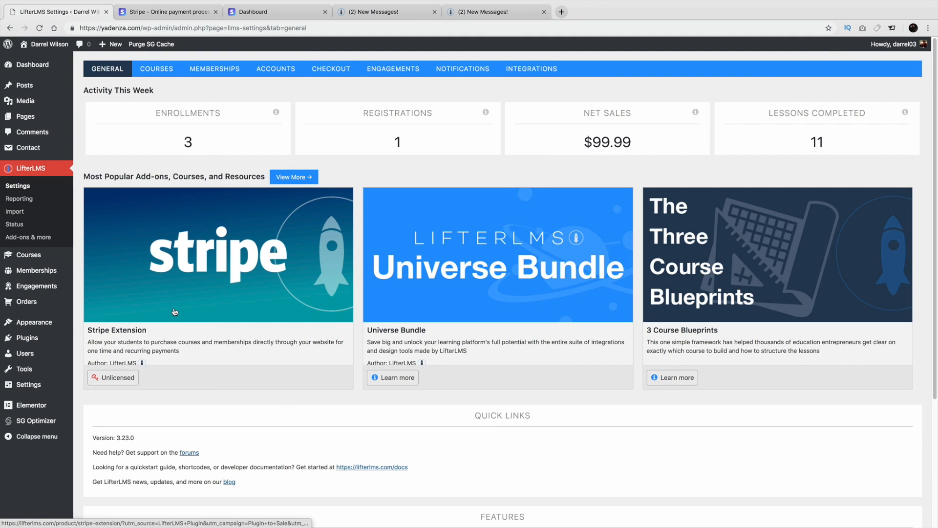
pyautogui.click(134, 280)
pyautogui.click(80, 11)
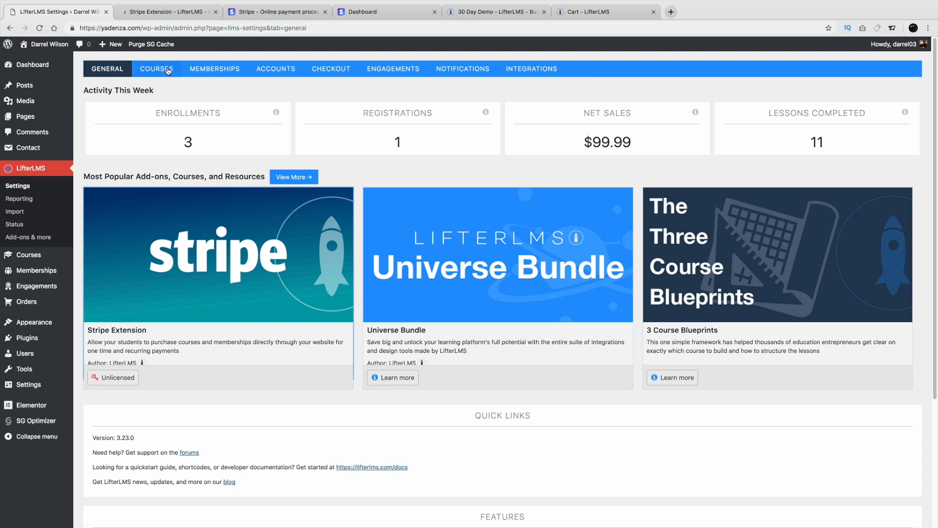
# Open the Stripe payment gateway settings from the LifterLMS checkout settings
pyautogui.click(168, 69)
pyautogui.click(215, 70)
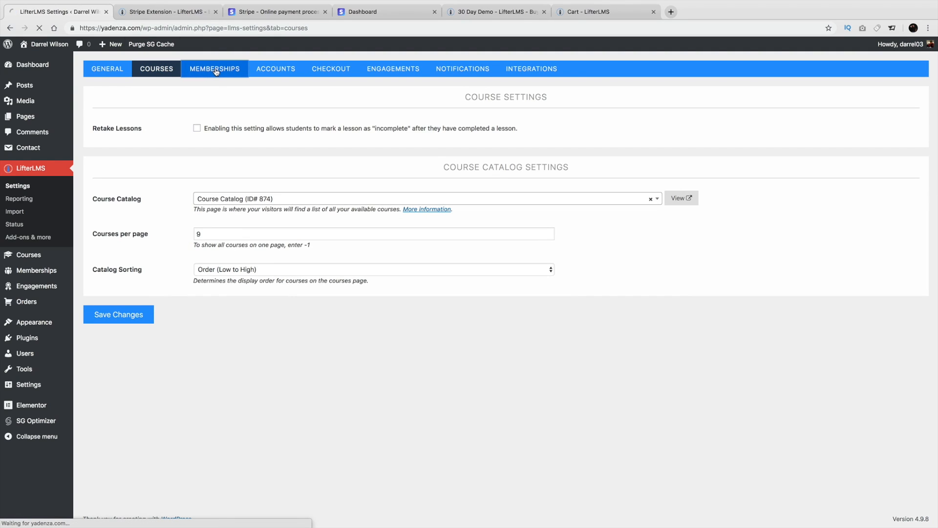
pyautogui.click(272, 69)
pyautogui.click(323, 69)
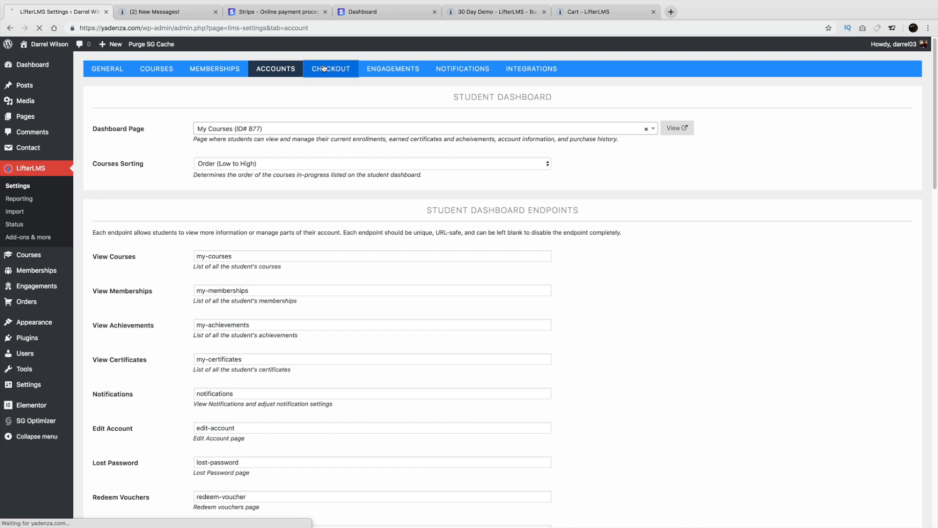
pyautogui.scroll(-5, 311, 255)
pyautogui.scroll(-3, 308, 256)
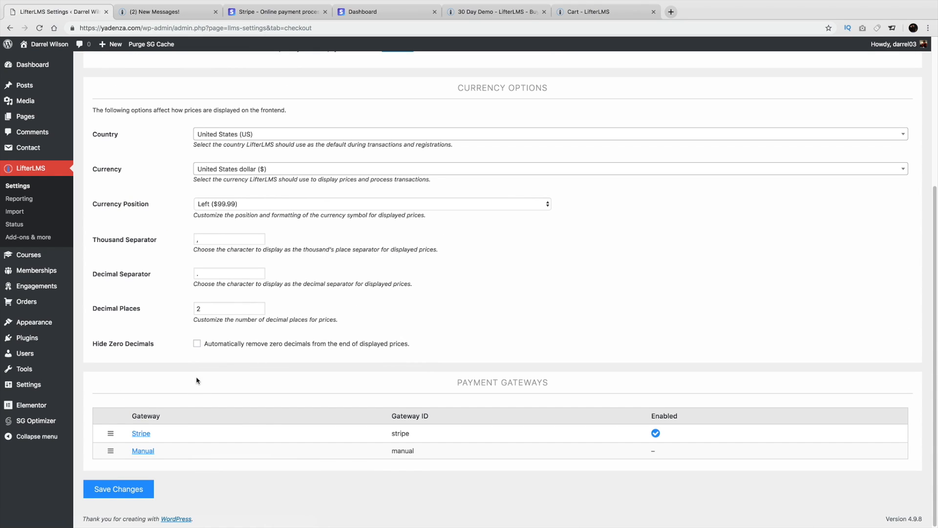
pyautogui.click(138, 433)
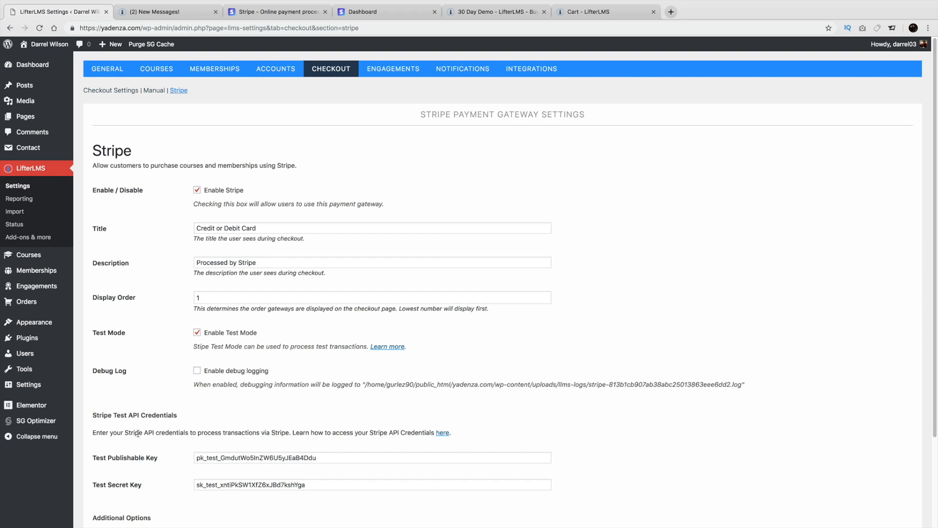
# Disable Test Mode for the Stripe gateway and paste Stripe's live publishable key into the Live Publishable Key field
pyautogui.scroll(-3, 137, 433)
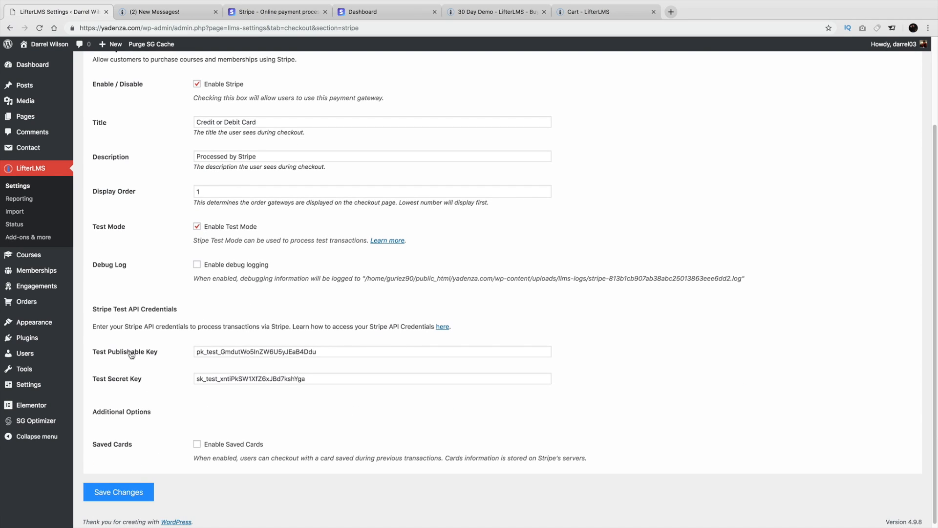
pyautogui.click(197, 228)
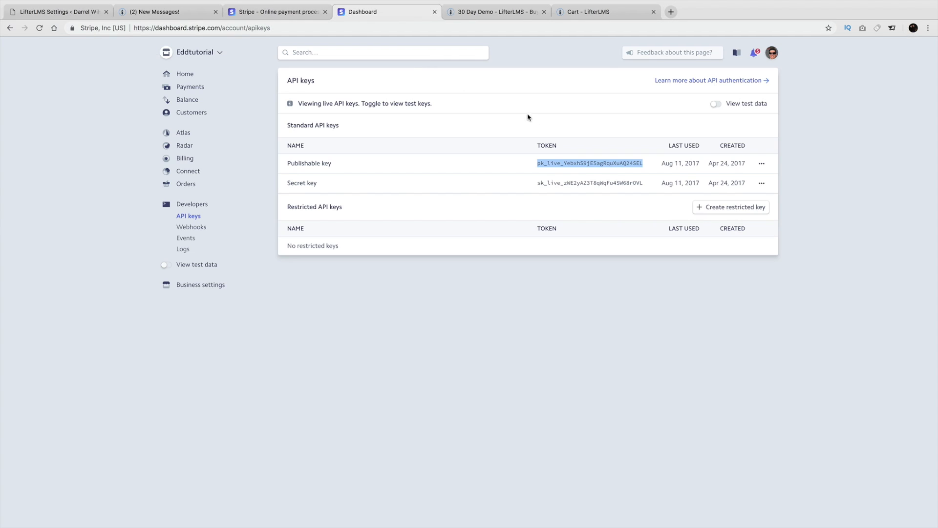
pyautogui.rightClick(566, 163)
pyautogui.click(582, 181)
pyautogui.click(59, 11)
pyautogui.click(199, 352)
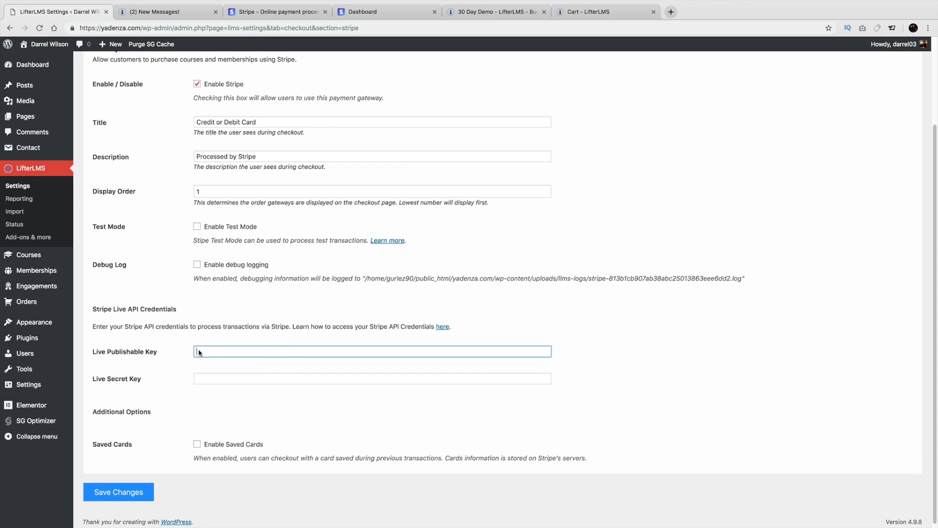
pyautogui.rightClick(198, 352)
pyautogui.click(223, 408)
# Copy the live secret key from Stripe, paste it into the Live Secret Key field, and save the gateway settings
pyautogui.click(361, 11)
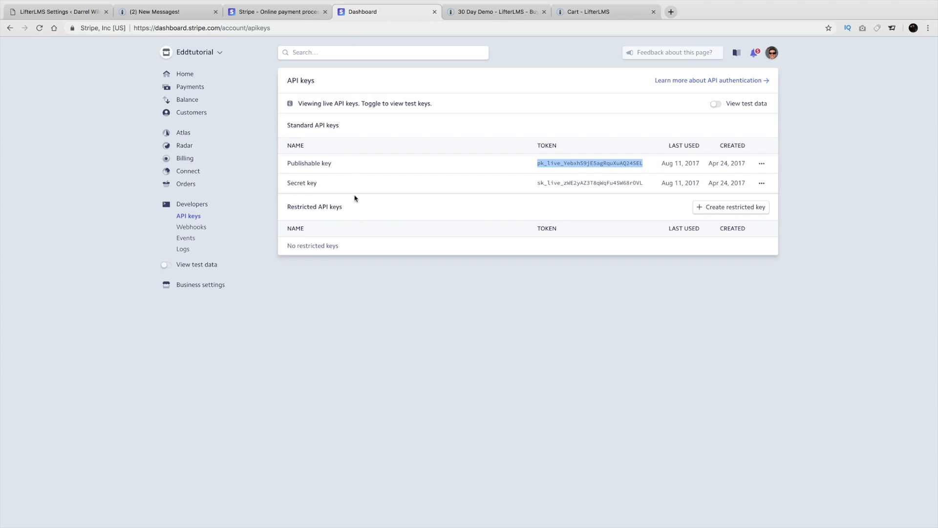
pyautogui.doubleClick(571, 186)
pyautogui.rightClick(570, 186)
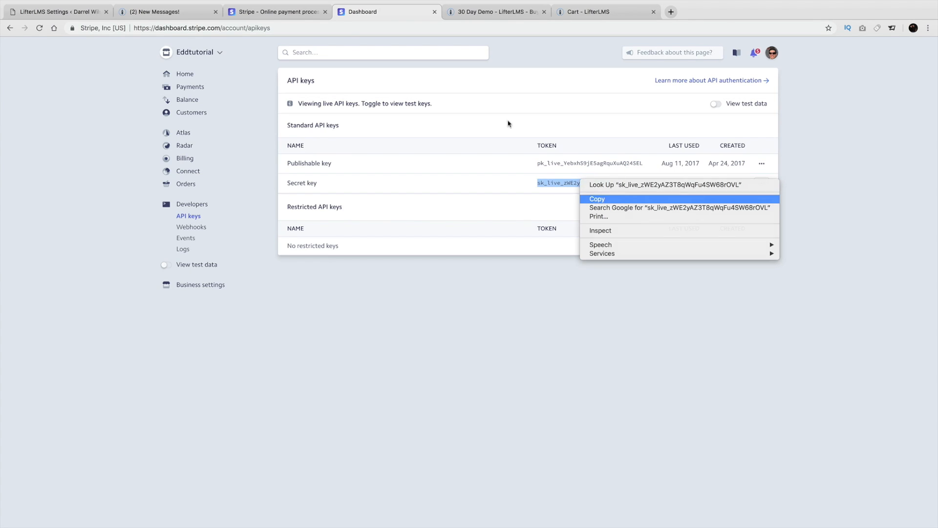
pyautogui.click(597, 199)
pyautogui.click(58, 11)
pyautogui.click(244, 378)
pyautogui.rightClick(244, 378)
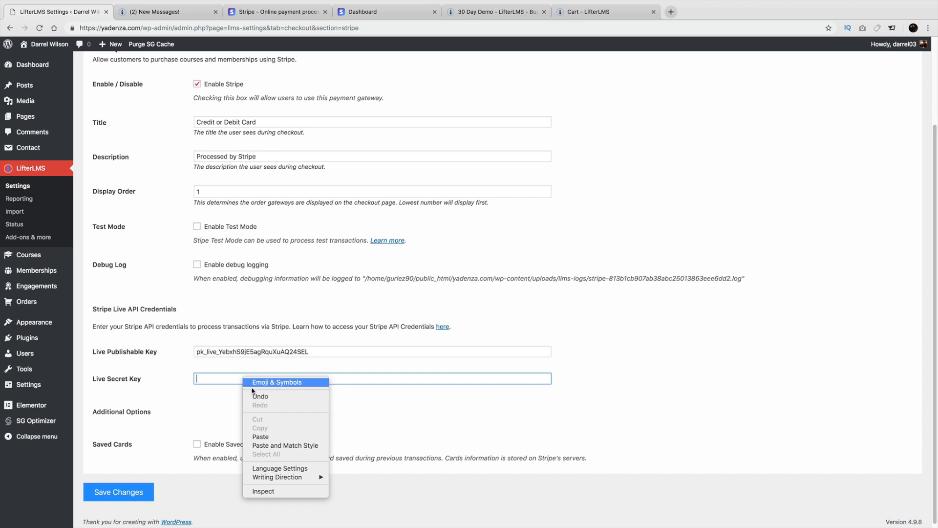
pyautogui.click(261, 436)
pyautogui.click(134, 494)
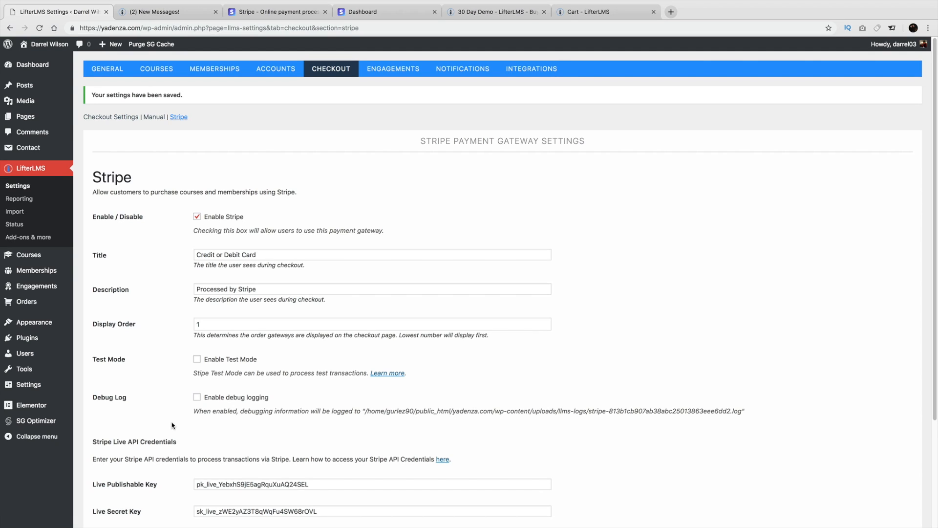
# Open the Demo course for editing and expand its Start Today! access plan
pyautogui.click(163, 69)
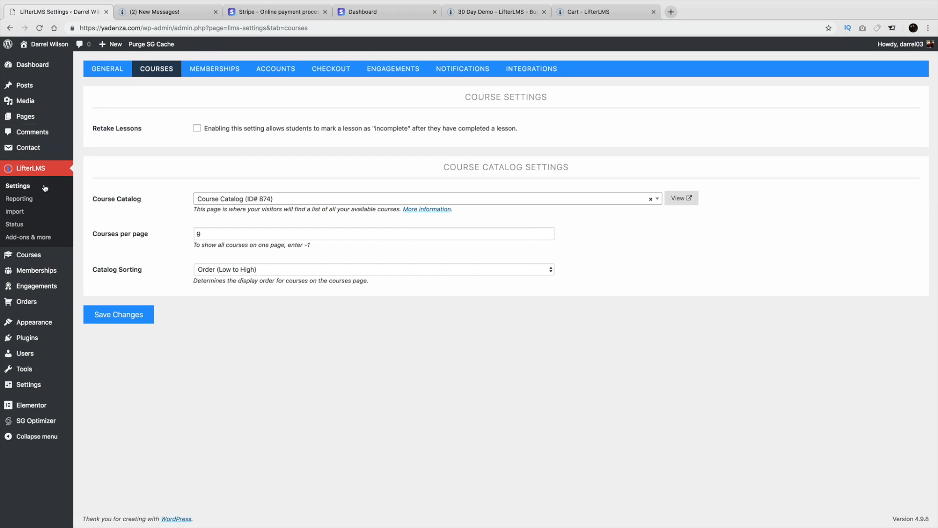
pyautogui.click(89, 257)
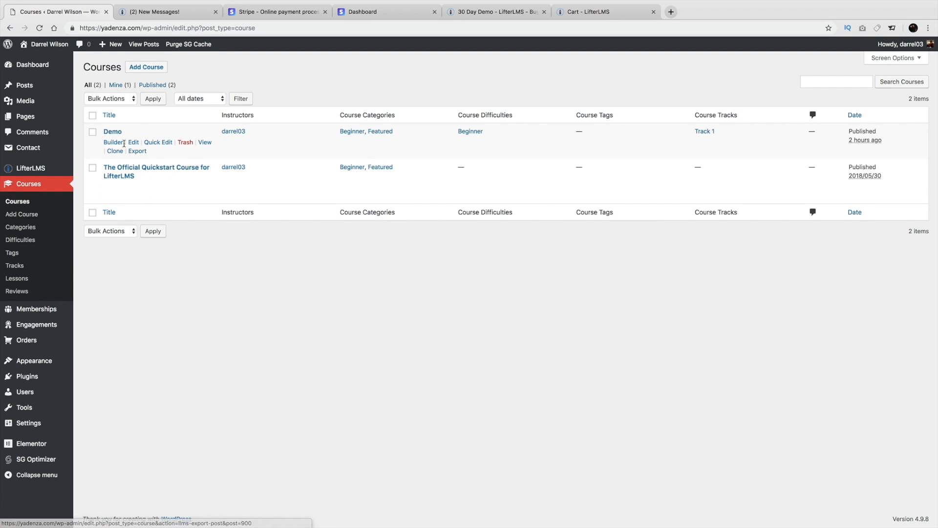
pyautogui.click(133, 142)
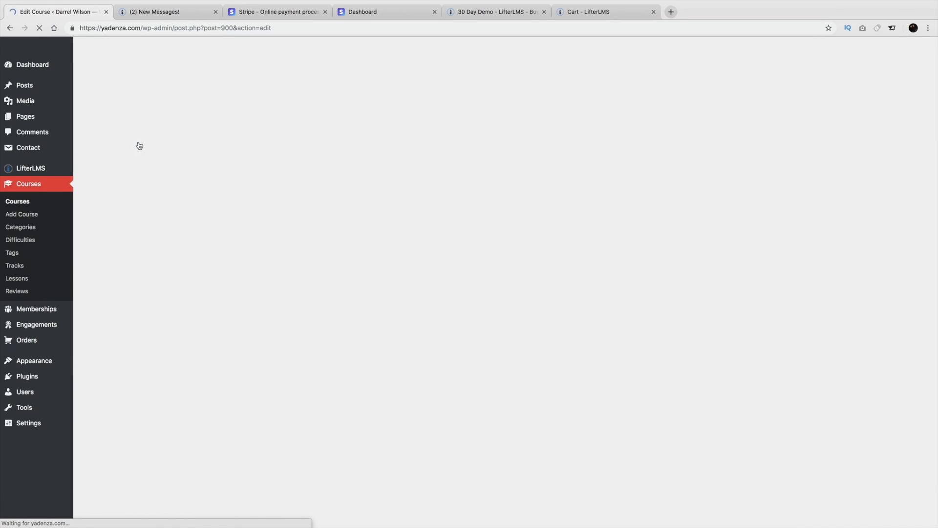
pyautogui.scroll(-5, 192, 238)
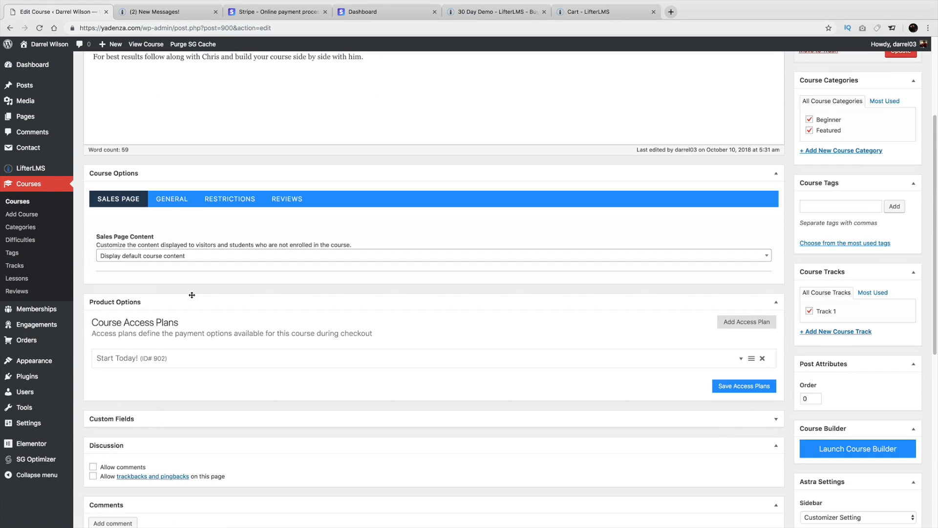
pyautogui.click(718, 362)
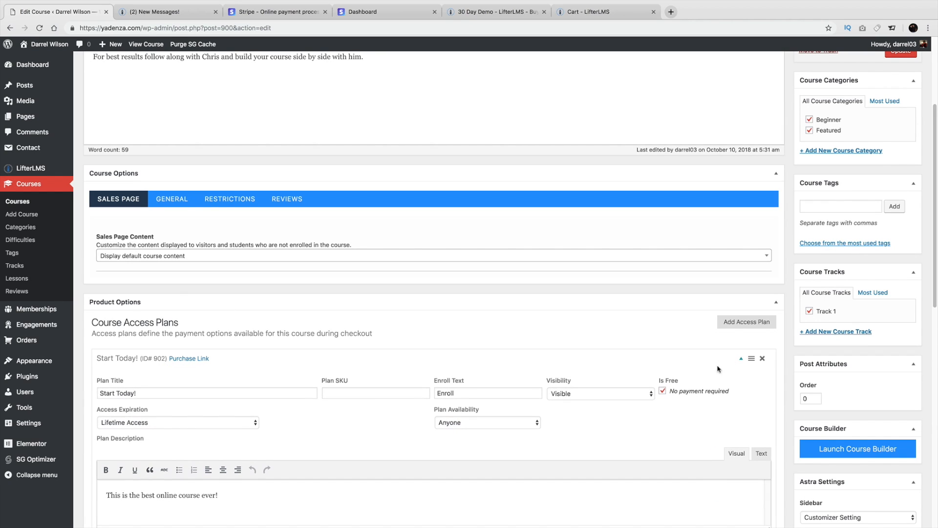
# Make the Start Today! plan paid instead of free, set its price to 99.99, and update the course
pyautogui.click(663, 391)
pyautogui.scroll(-2, 294, 385)
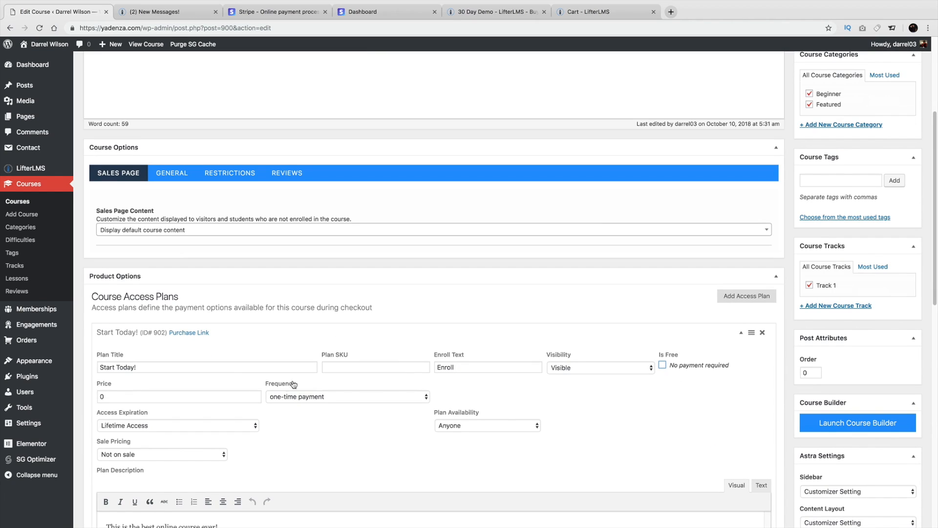
pyautogui.click(229, 380)
pyautogui.press('BackSpace')
pyautogui.write('9')
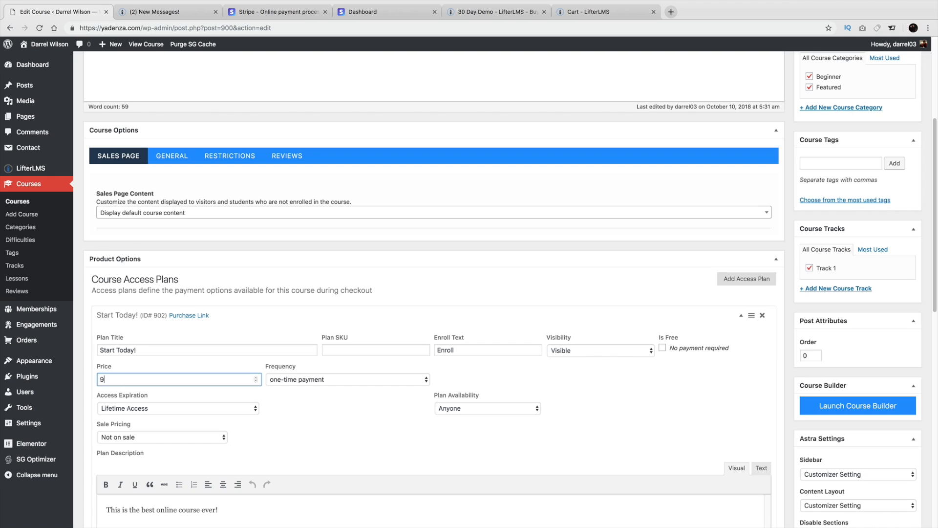
pyautogui.write('9.99')
pyautogui.scroll(5, 847, 277)
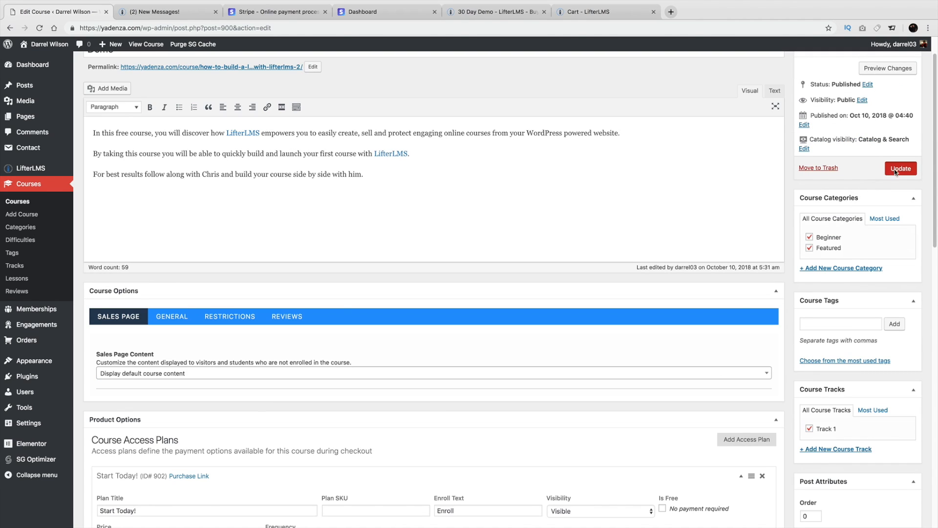
pyautogui.scroll(-1, 715, 363)
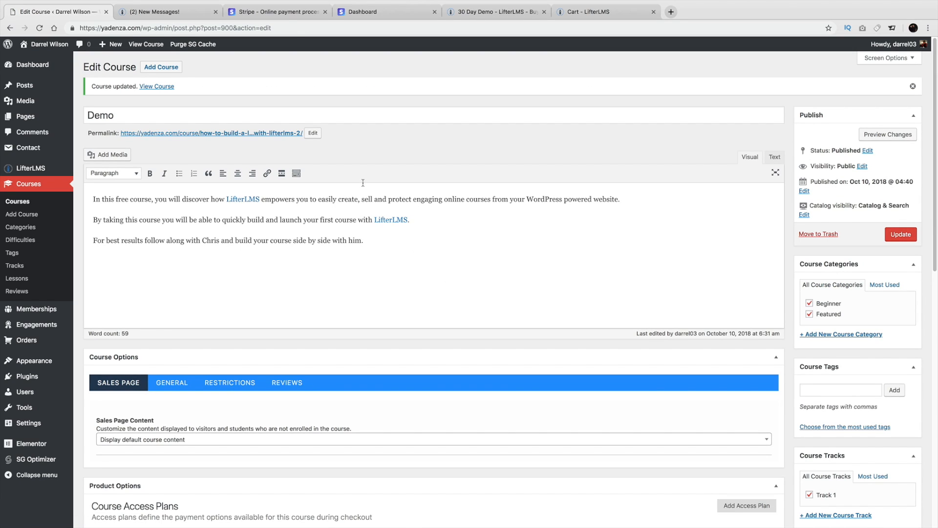
# Switch to Safari and view the My Courses and Courses pages of the theelementortutorial.com demo site
pyautogui.press('super+Tab')
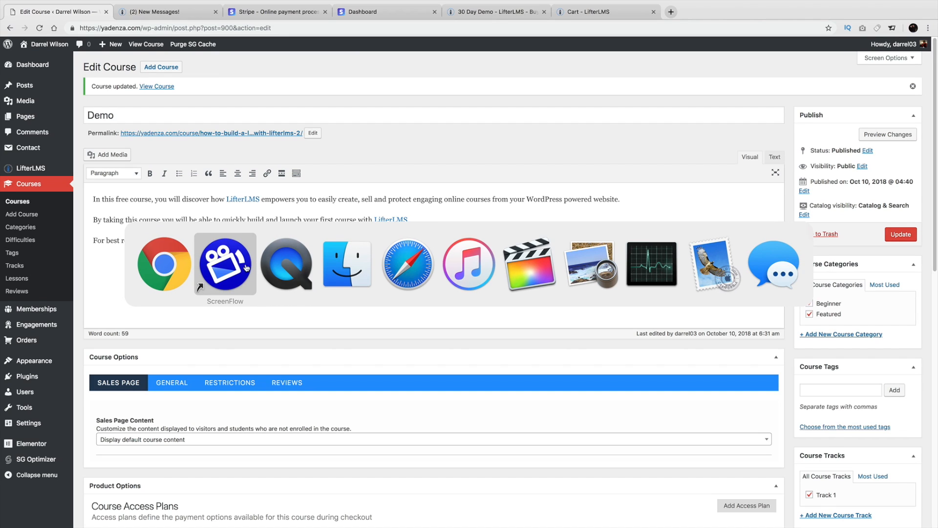
pyautogui.click(394, 265)
pyautogui.click(441, 46)
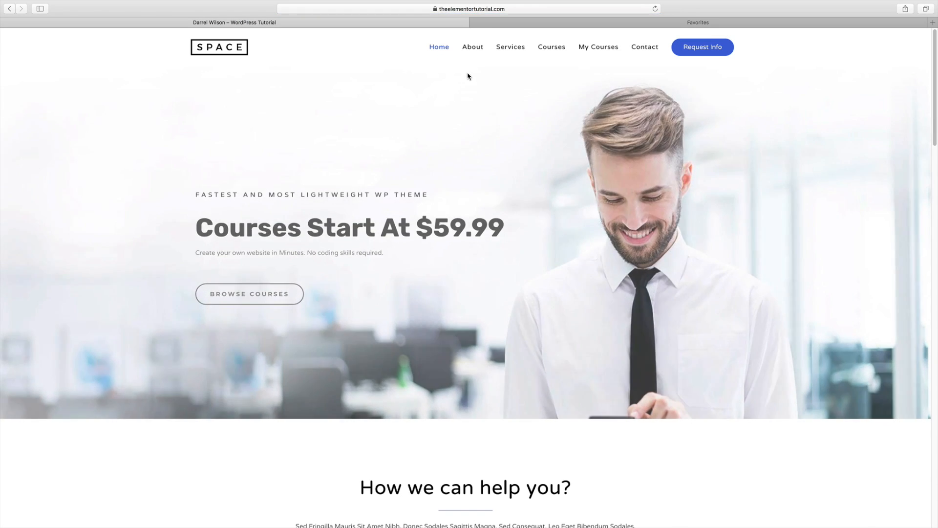
pyautogui.click(607, 49)
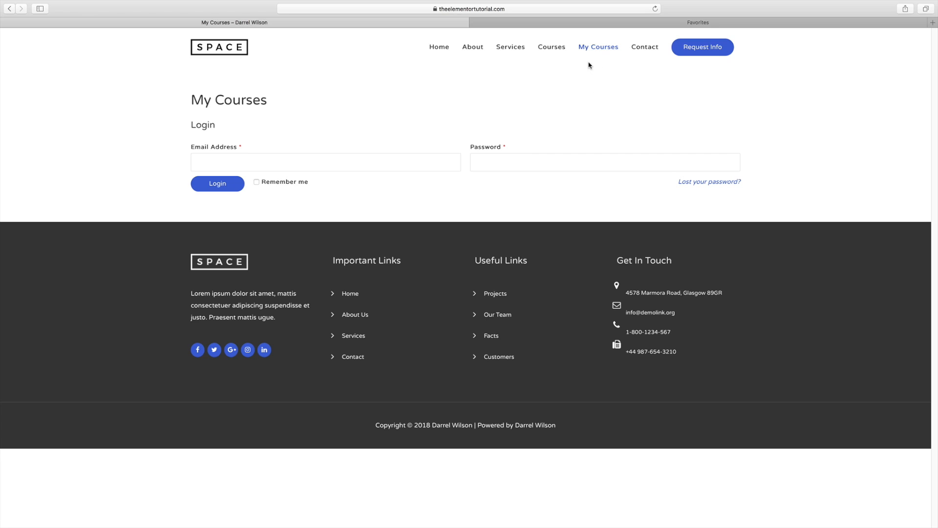
pyautogui.click(559, 51)
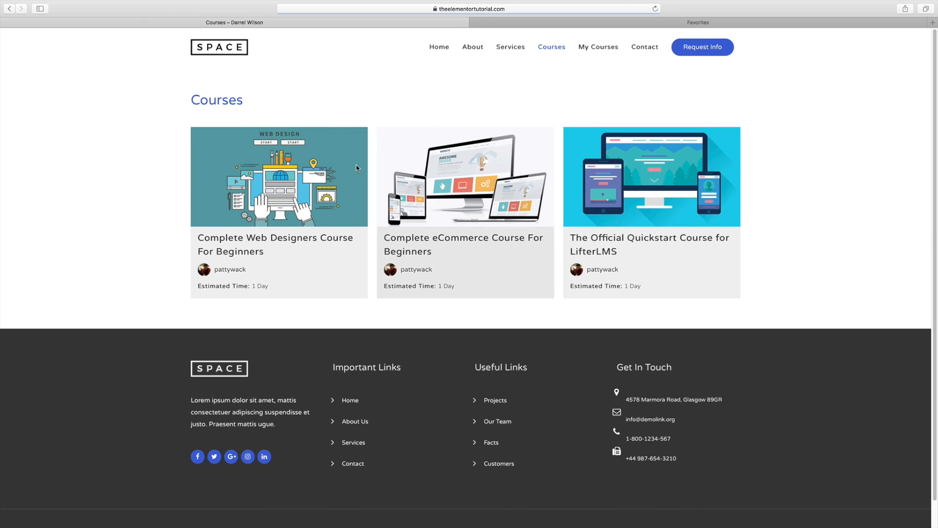
# Load yadenza.com as a visitor and view its My Courses page
pyautogui.click(472, 8)
pyautogui.write('yadenza.c')
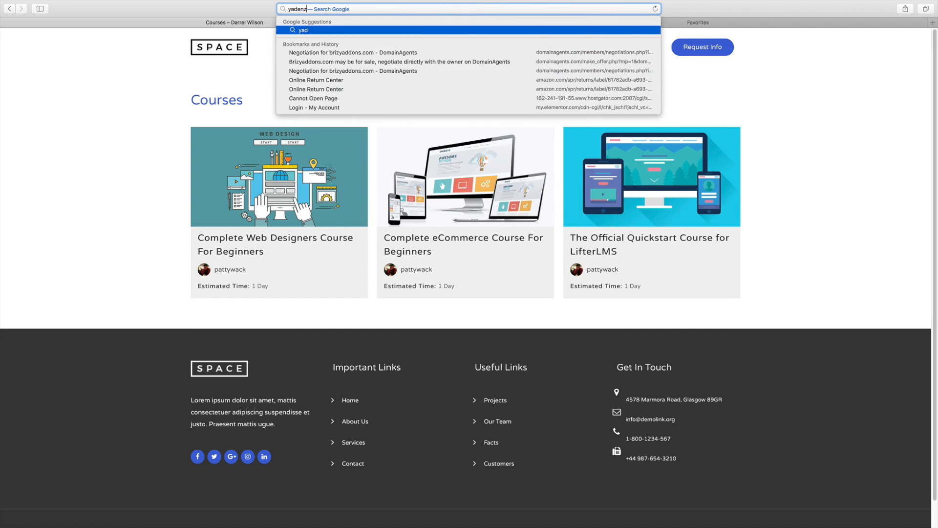
pyautogui.write('om')
pyautogui.press('Return')
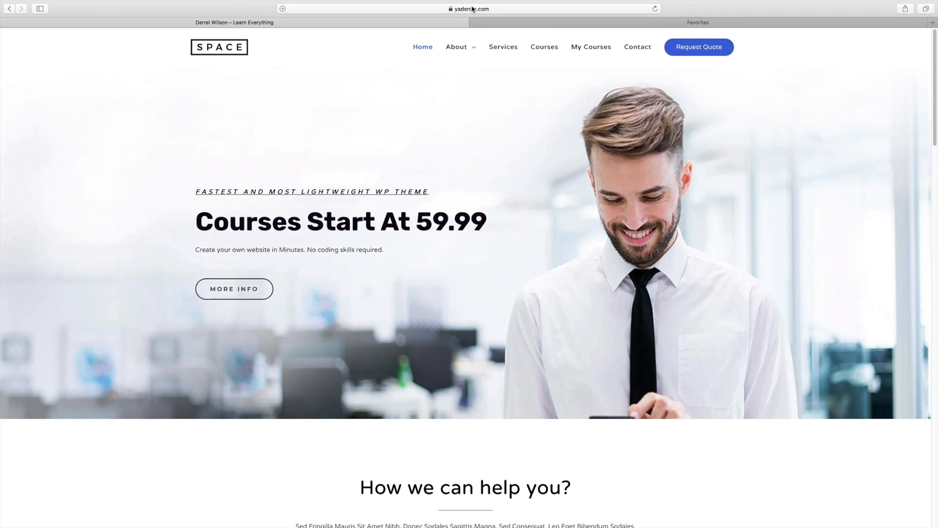
pyautogui.moveTo(472, 47)
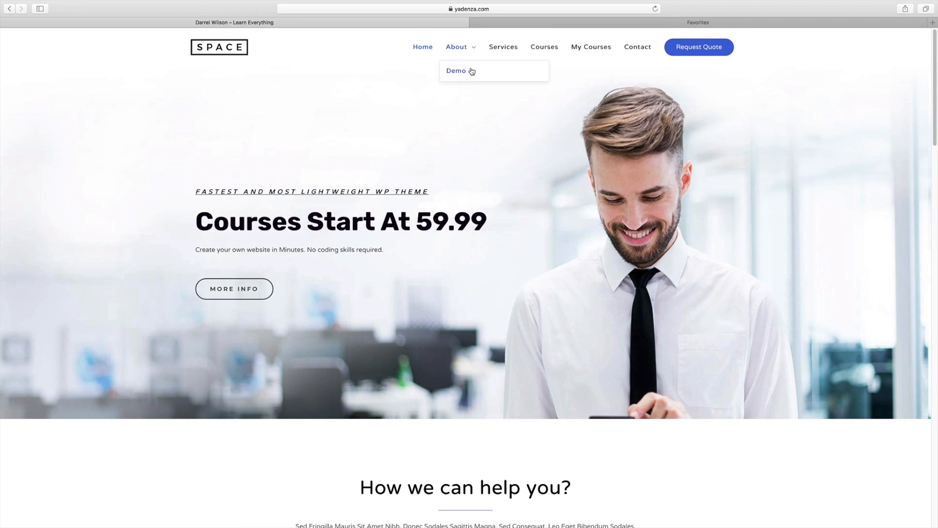
pyautogui.click(601, 49)
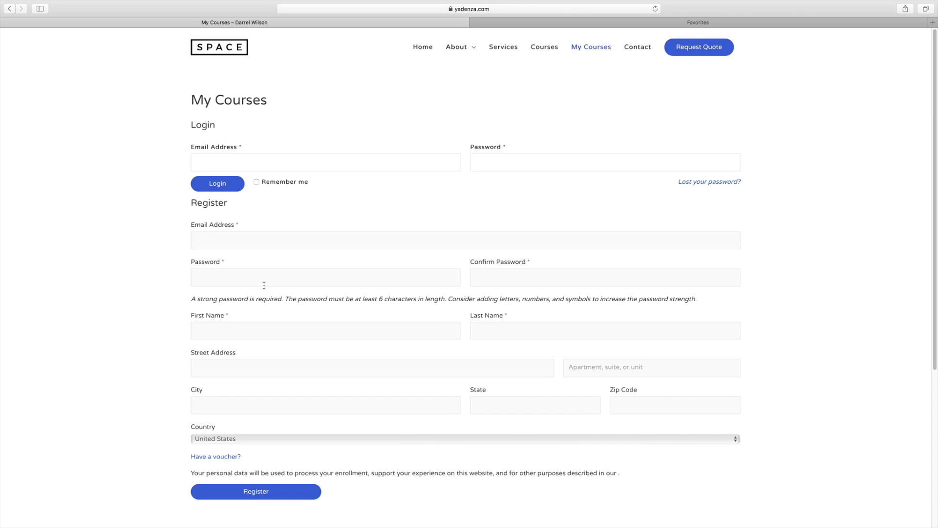
# Look through The Official Quickstart Course for LifterLMS from the course catalog, including its enrollment option, and return to the catalog
pyautogui.click(552, 49)
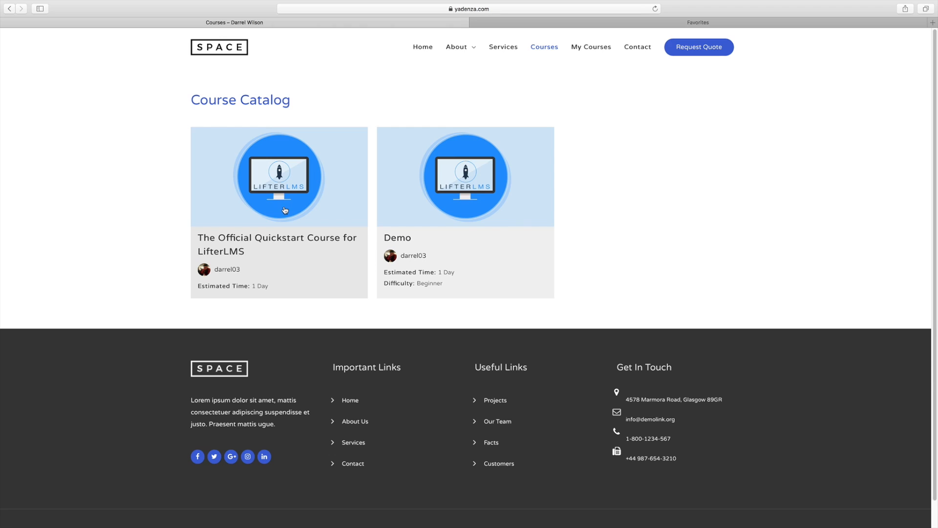
pyautogui.click(285, 210)
pyautogui.scroll(-5, 293, 235)
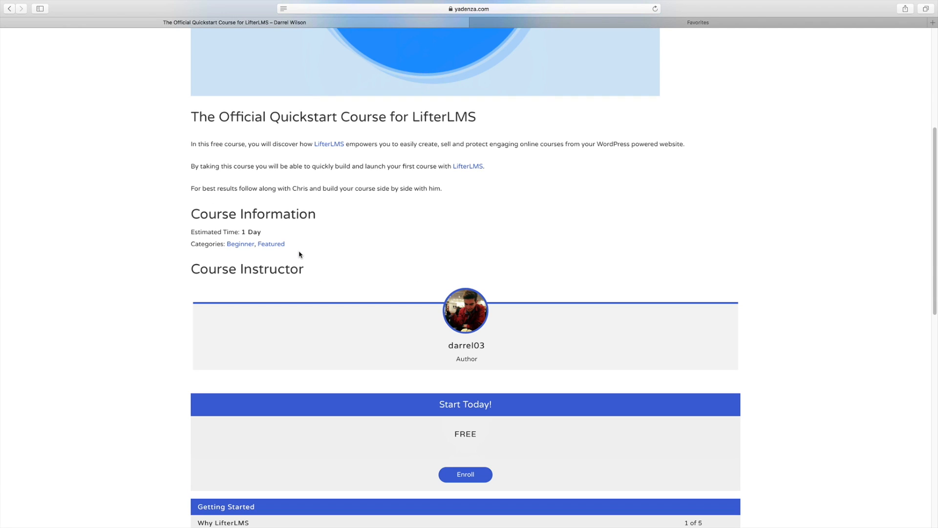
pyautogui.scroll(-1, 300, 255)
pyautogui.click(9, 11)
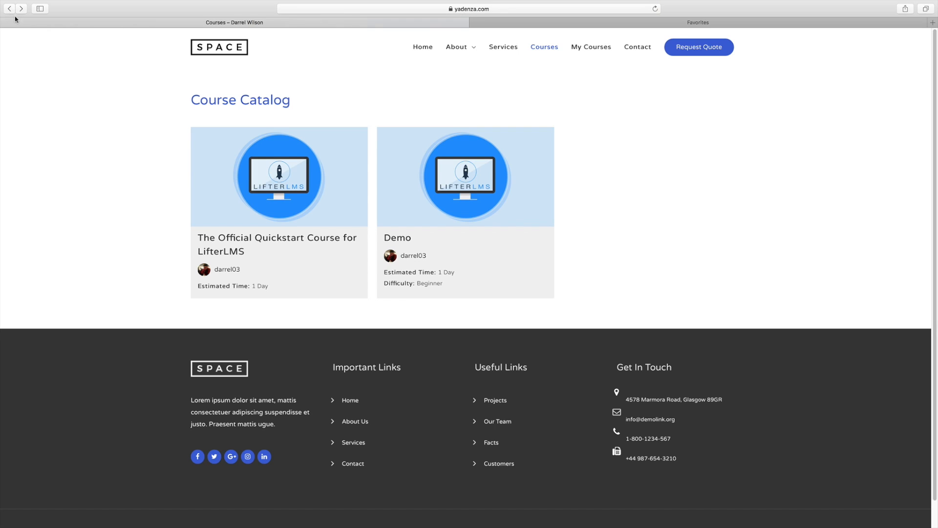
# Open the Demo course from the catalog and enroll in its Start Today! plan to view the purchase page
pyautogui.click(461, 286)
pyautogui.scroll(-10, 461, 285)
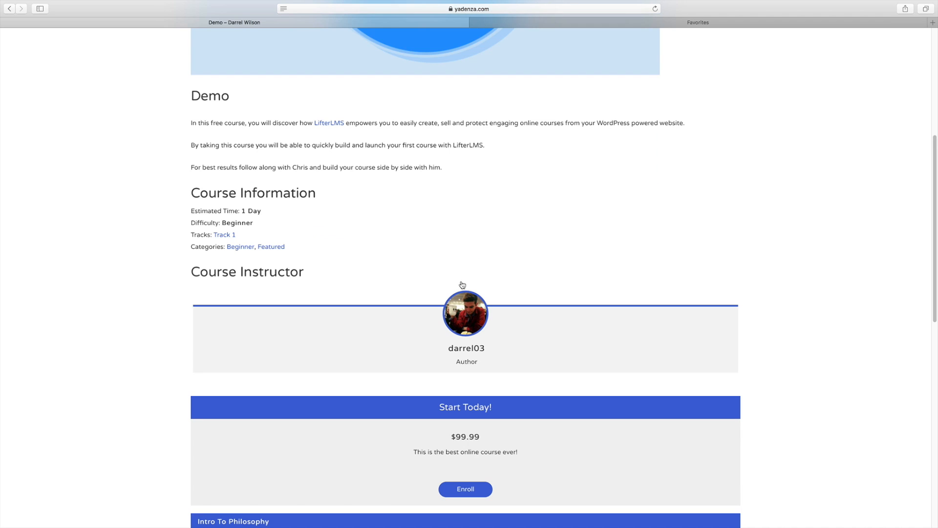
pyautogui.click(481, 436)
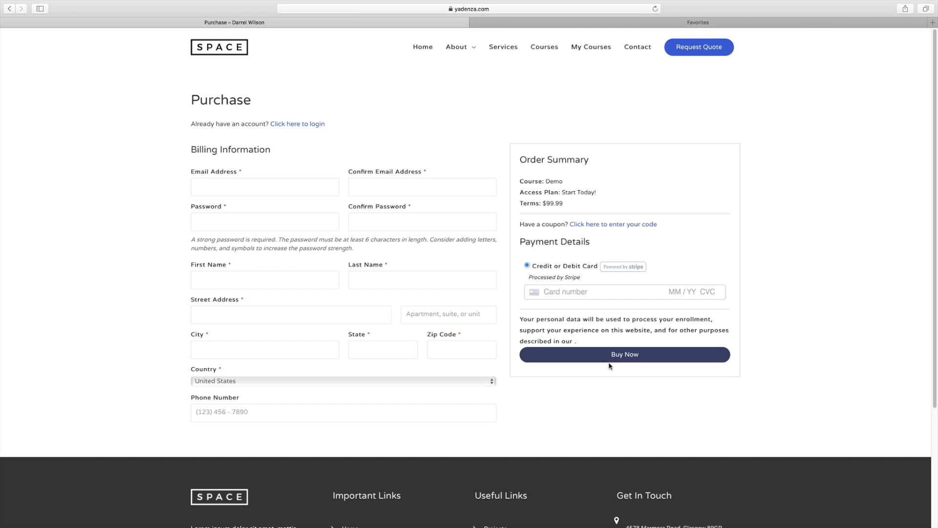
# Switch back to the WordPress admin in Chrome and add a new LifterLMS coupon titled with the site owner's last name
pyautogui.press('super+Tab')
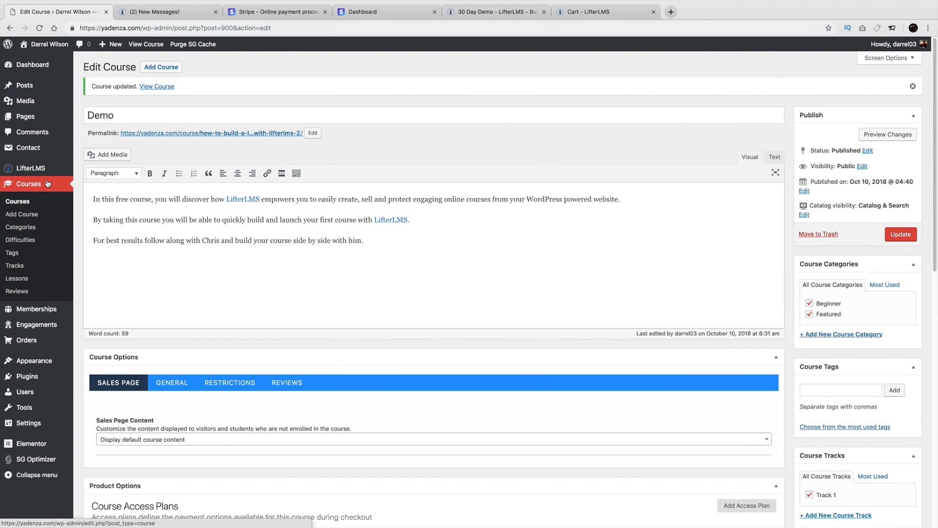
pyautogui.moveTo(48, 349)
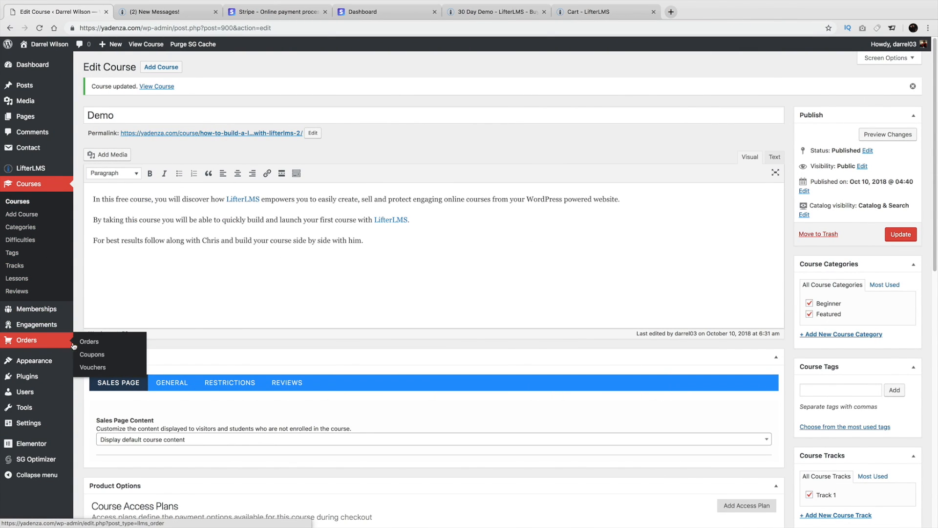
pyautogui.click(97, 357)
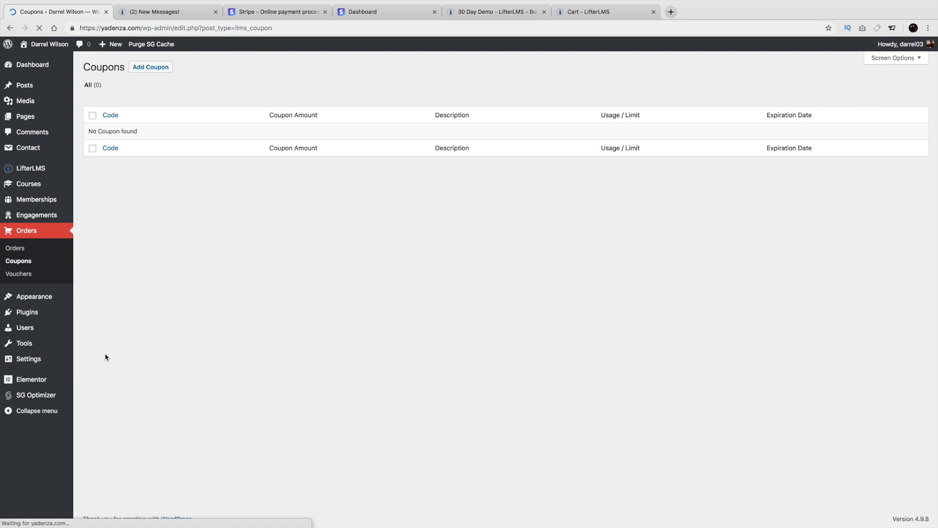
pyautogui.click(151, 67)
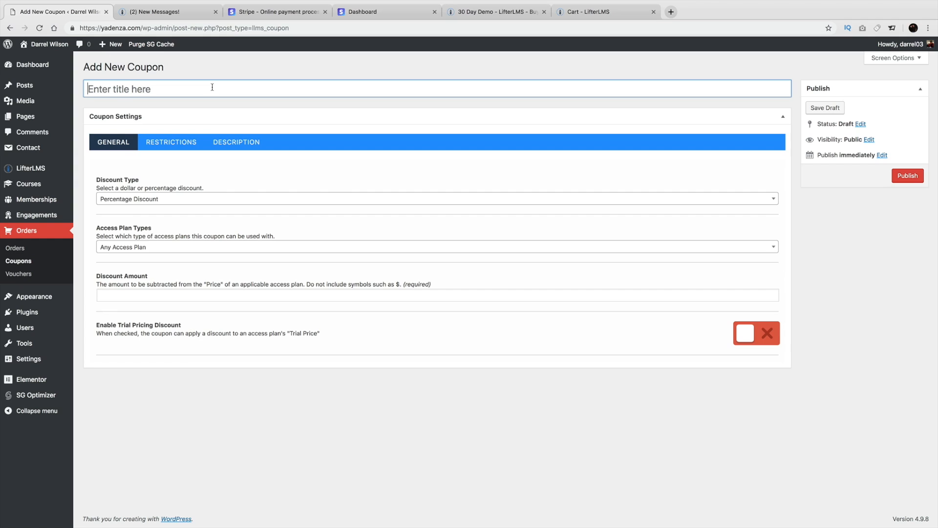
pyautogui.write('Wilson')
pyautogui.press('Tab')
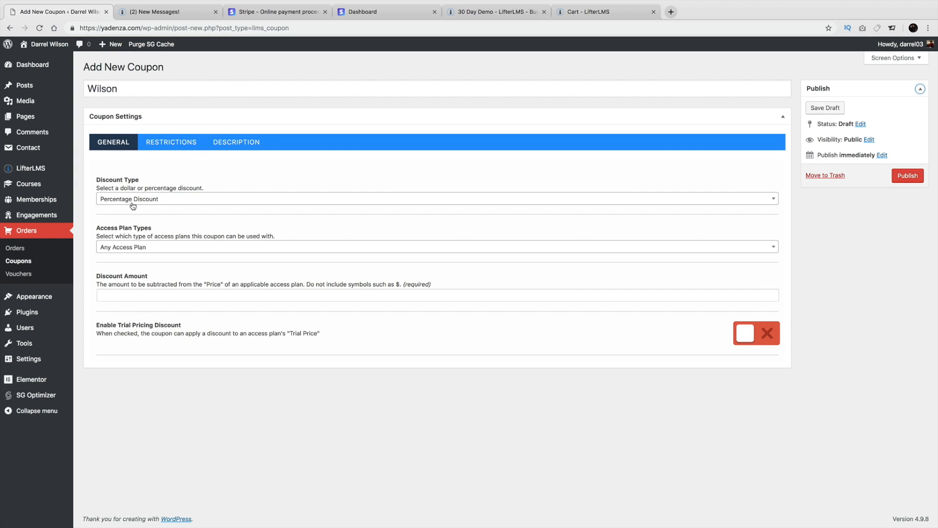
# Set the coupon's discount type to $ Discount
pyautogui.click(132, 199)
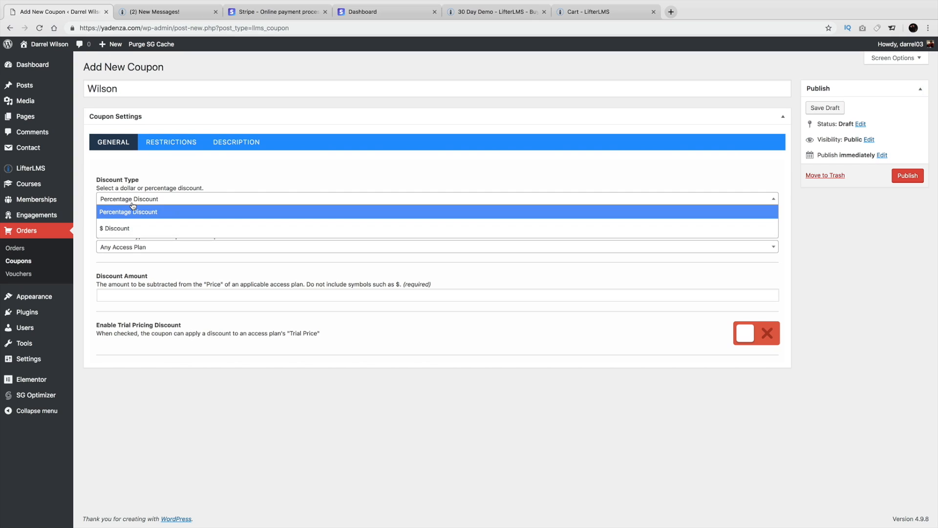
pyautogui.click(132, 229)
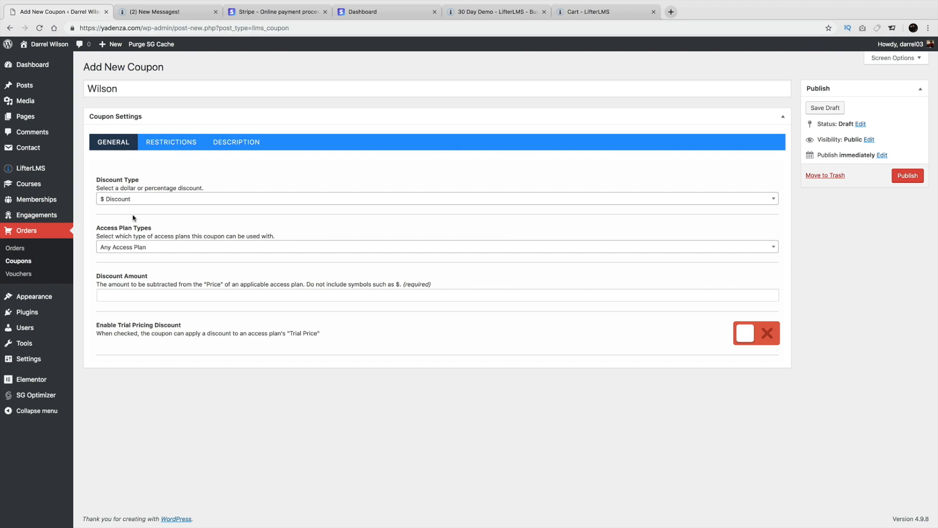
pyautogui.click(136, 199)
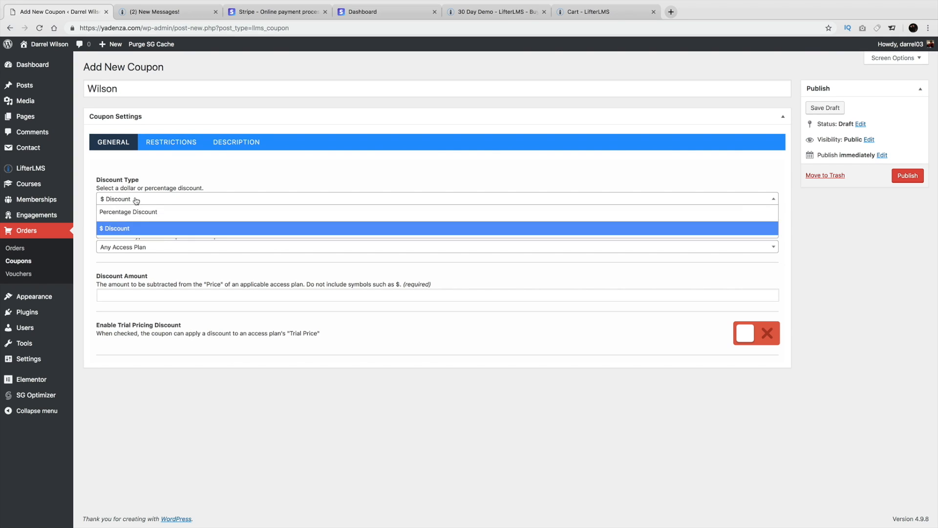
pyautogui.click(136, 230)
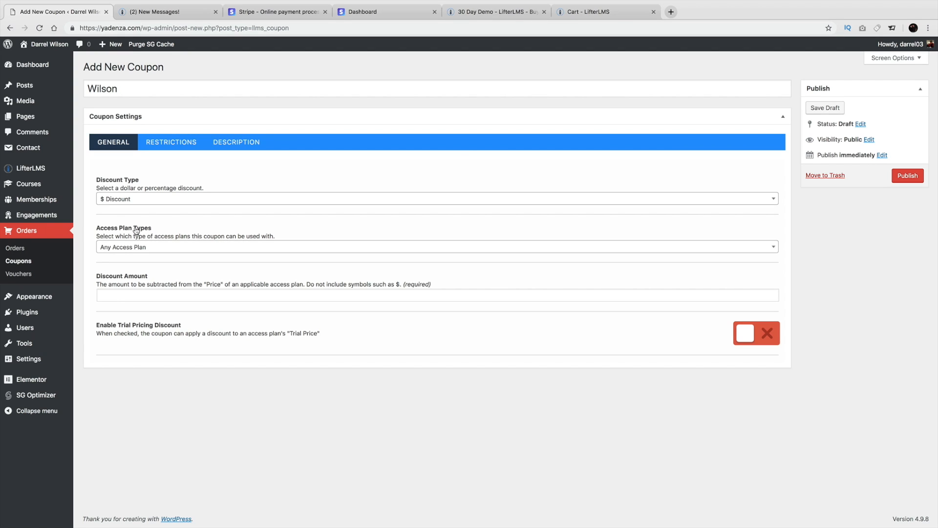
# Set the coupon's discount type to Percentage Discount and its access plan type to Any Access Plan
pyautogui.click(157, 199)
pyautogui.click(157, 210)
pyautogui.click(162, 201)
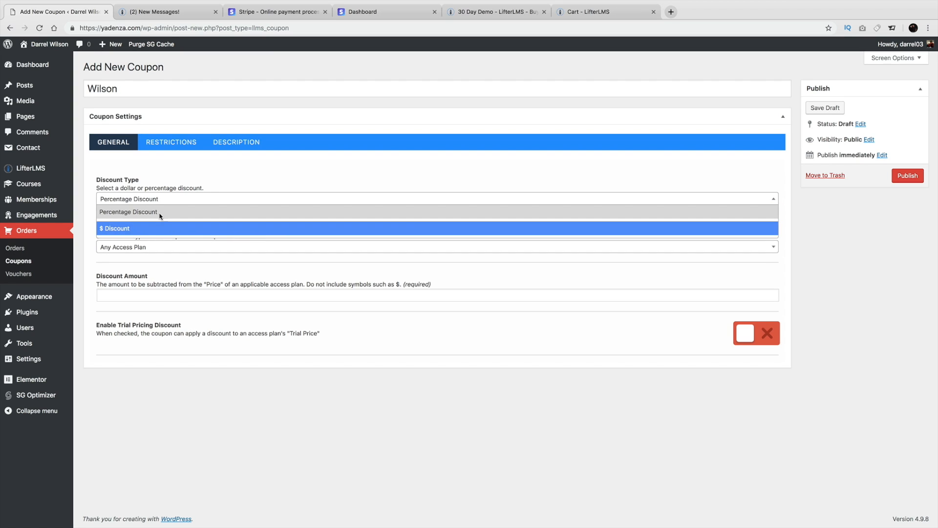
pyautogui.click(161, 214)
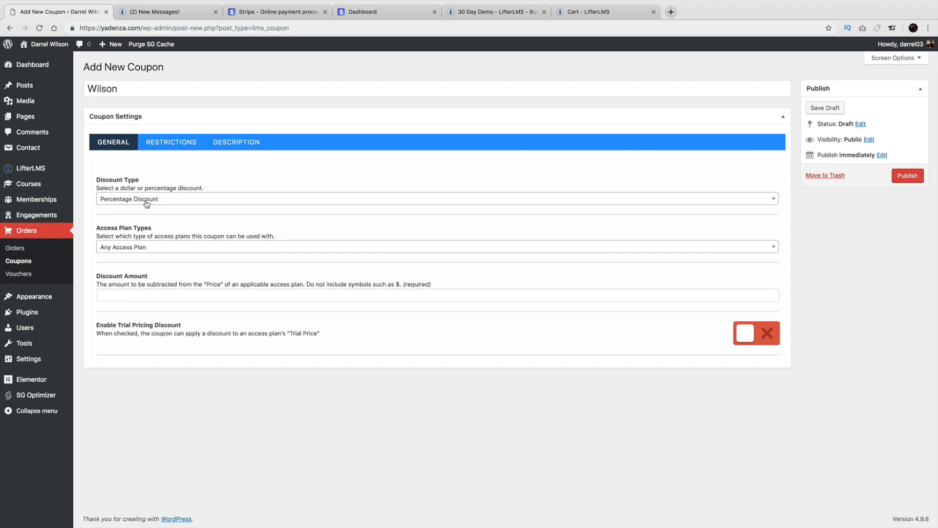
pyautogui.click(128, 248)
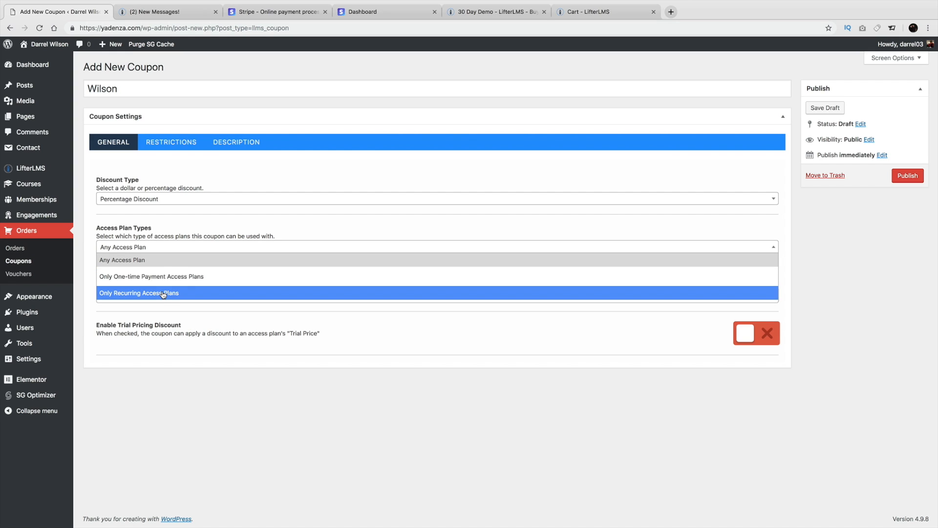
pyautogui.click(162, 263)
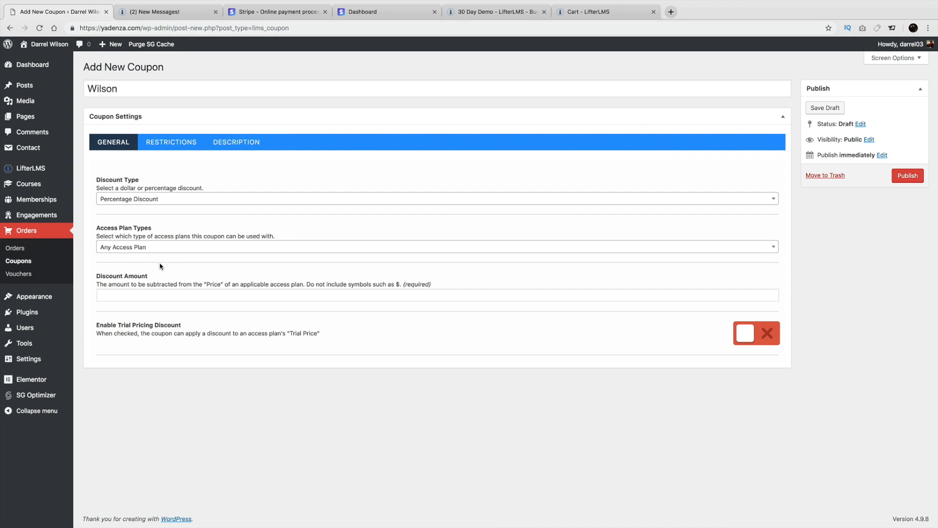
# Set the coupon's discount amount to 50
pyautogui.moveTo(121, 284); pyautogui.dragTo(406, 284)
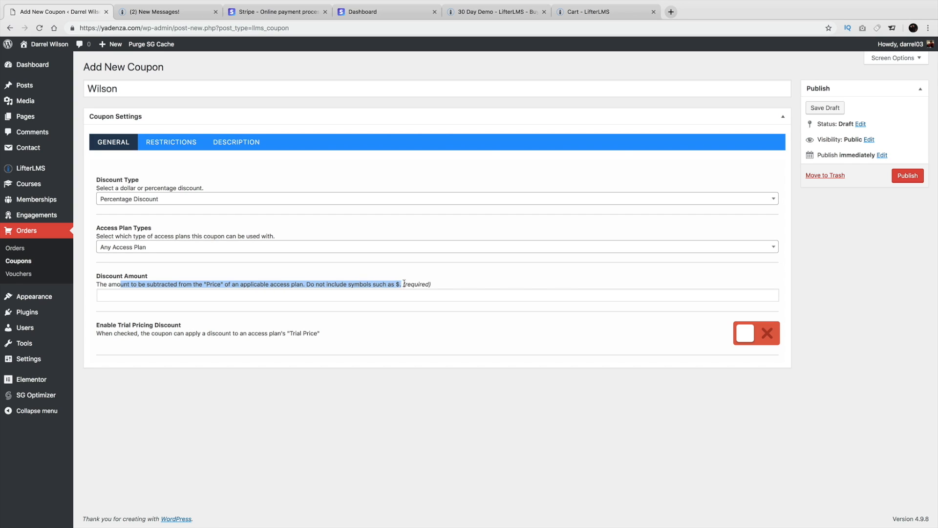
pyautogui.click(212, 298)
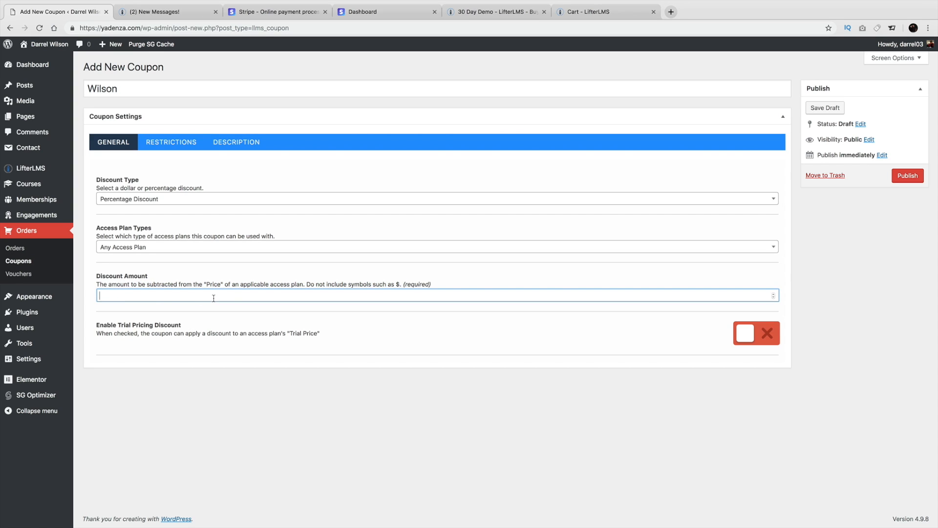
pyautogui.write('50')
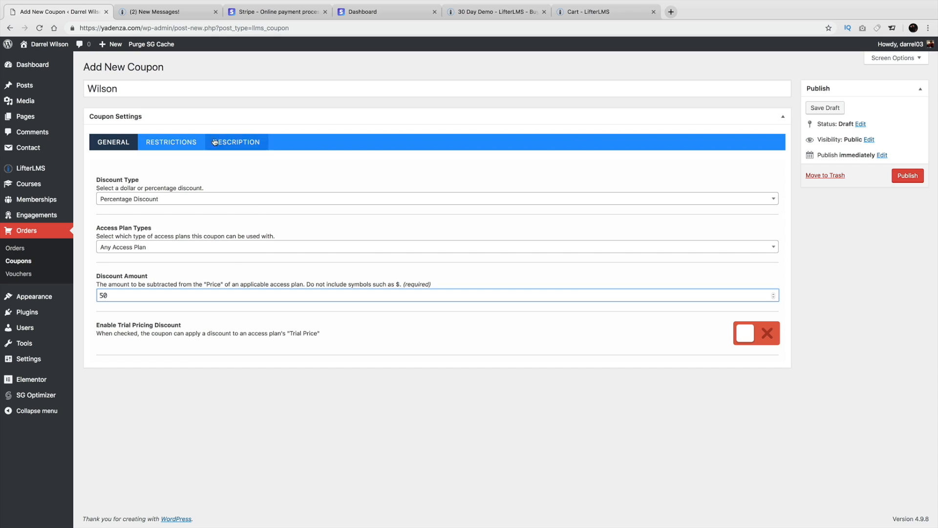
# Look at the coupon's course and membership restriction options, and set its expiration date to 10/31/2018
pyautogui.click(179, 141)
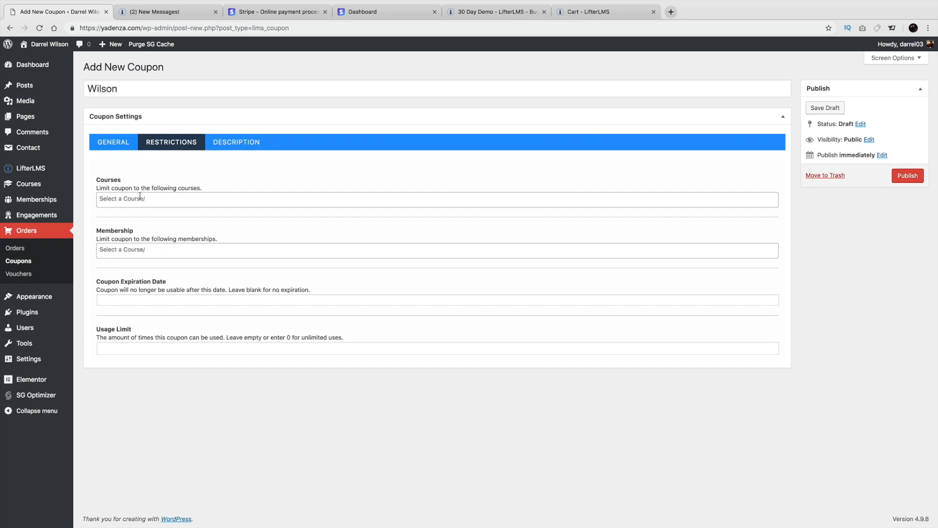
pyautogui.click(138, 250)
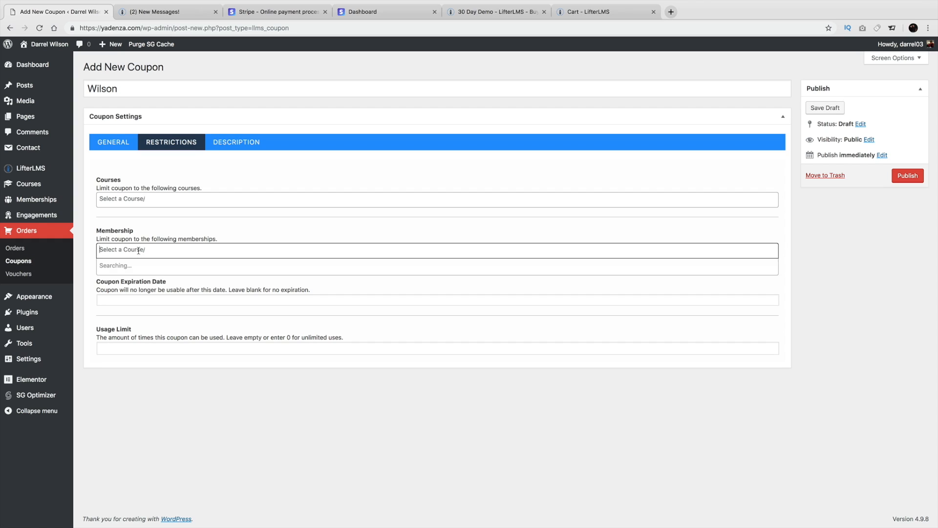
pyautogui.click(139, 199)
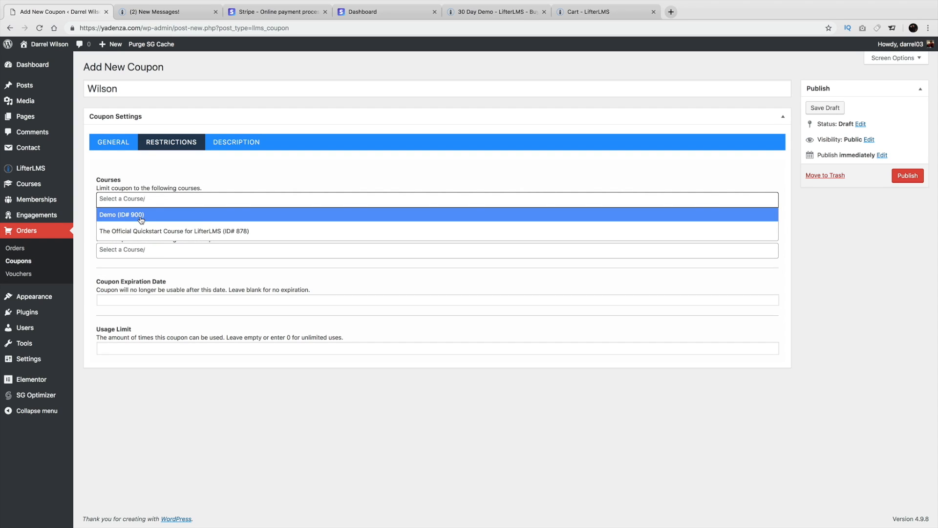
pyautogui.click(144, 300)
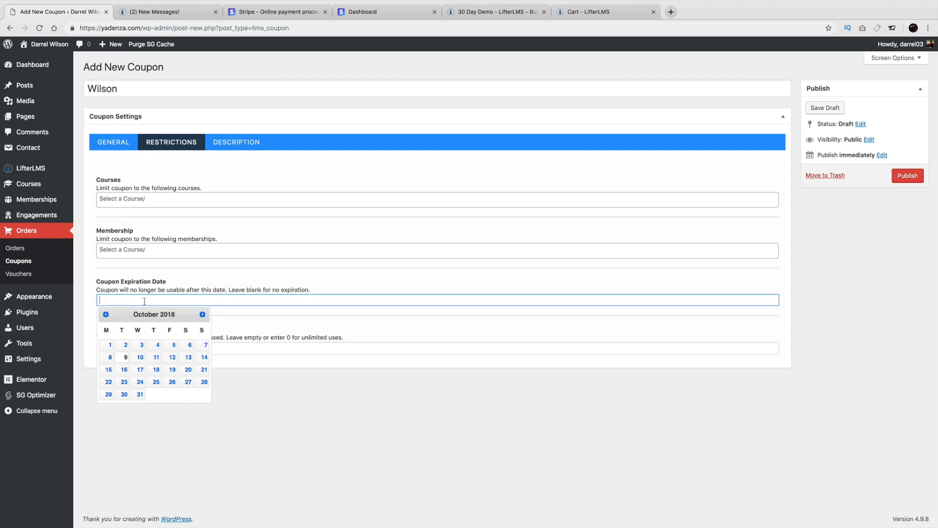
pyautogui.click(205, 345)
pyautogui.click(179, 301)
pyautogui.click(144, 396)
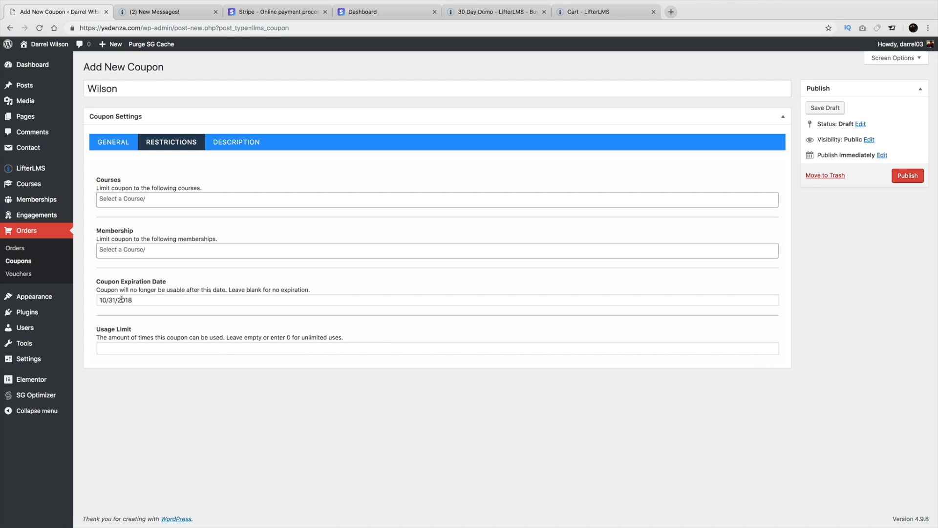
pyautogui.click(126, 350)
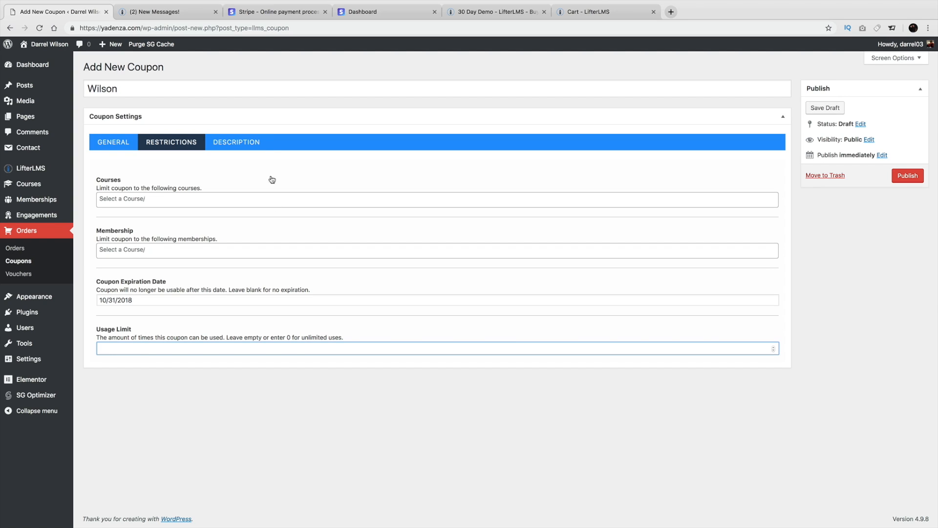
# Check the coupon's internal description field, leave it blank, and publish the coupon
pyautogui.click(260, 143)
pyautogui.click(225, 215)
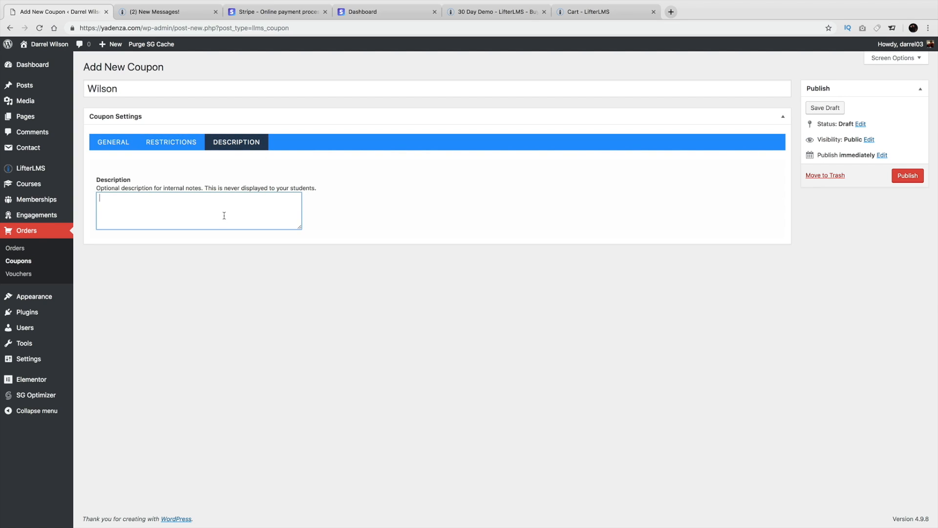
pyautogui.moveTo(108, 189); pyautogui.dragTo(333, 190)
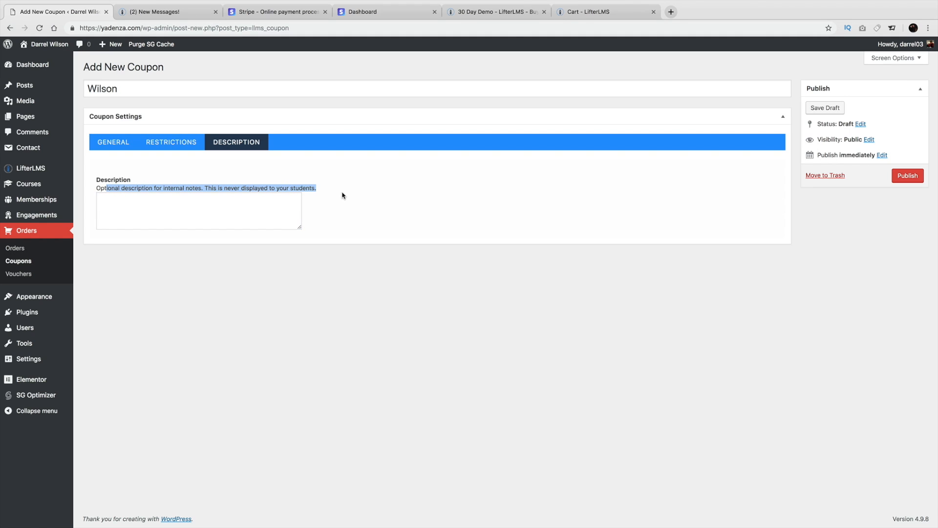
pyautogui.click(125, 141)
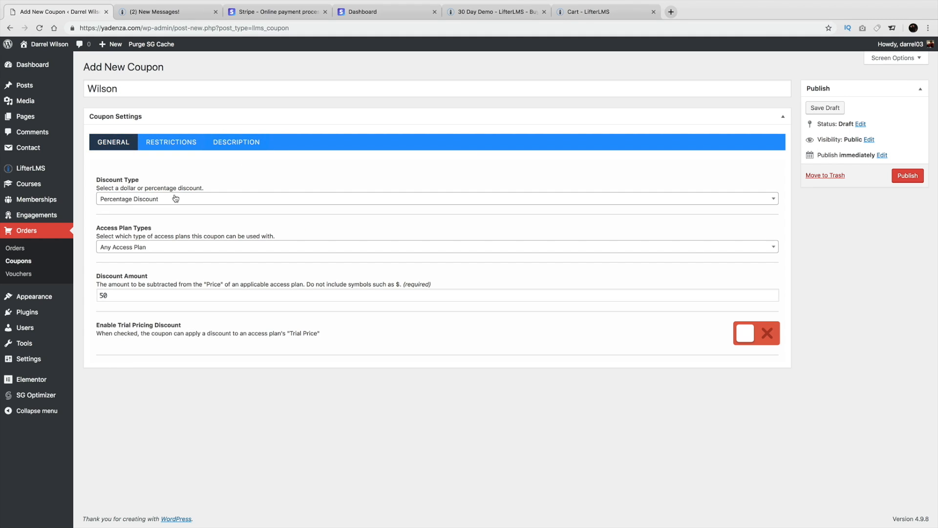
pyautogui.click(907, 175)
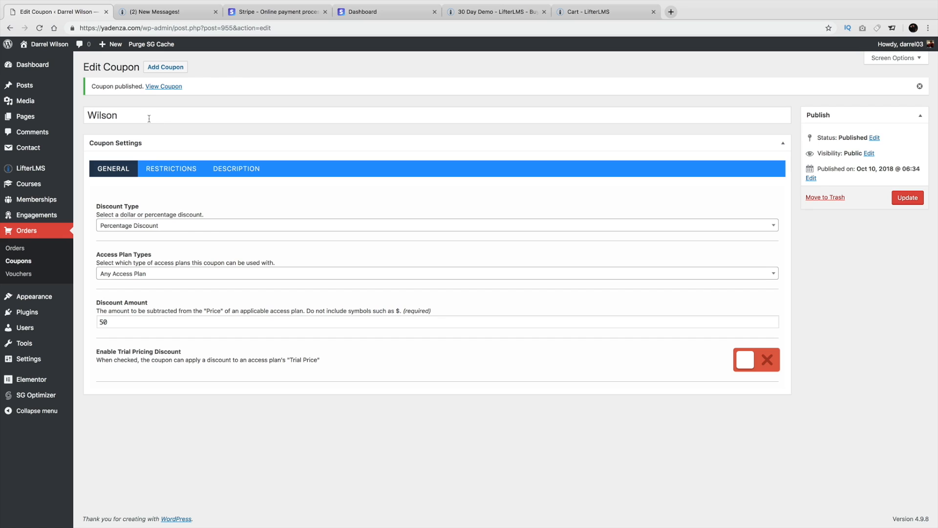
# Switch to Safari, try entering the new coupon's code on the Demo course's purchase page, and reload the page
pyautogui.press('super+Tab')
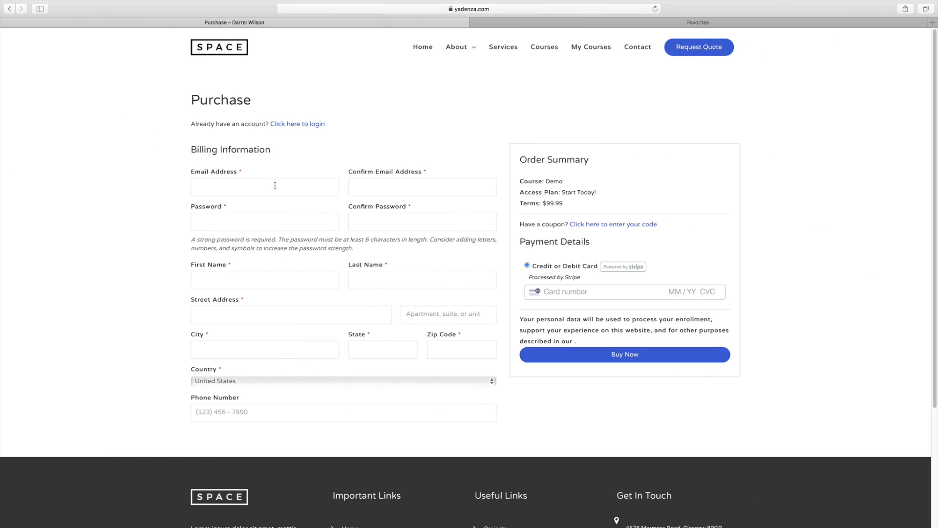
pyautogui.click(604, 224)
pyautogui.click(610, 244)
pyautogui.write('wilson')
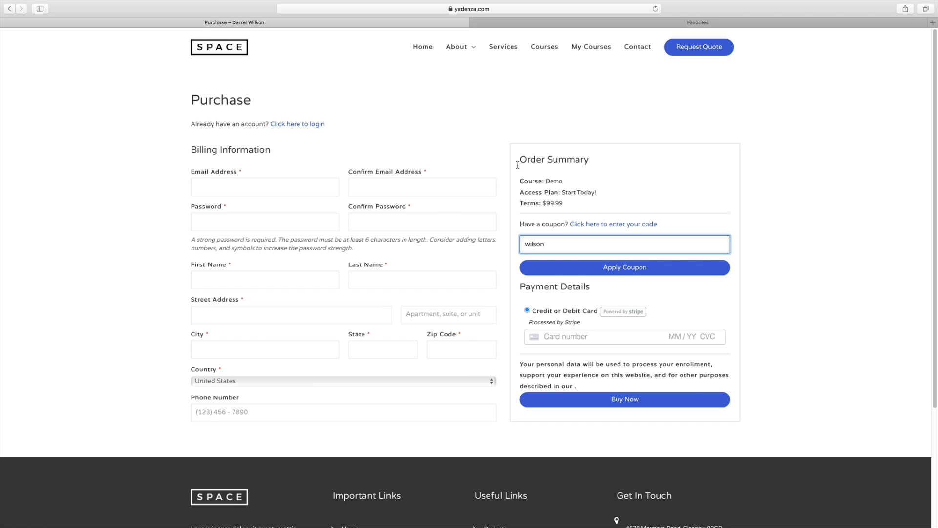
pyautogui.rightClick(416, 90)
pyautogui.click(433, 103)
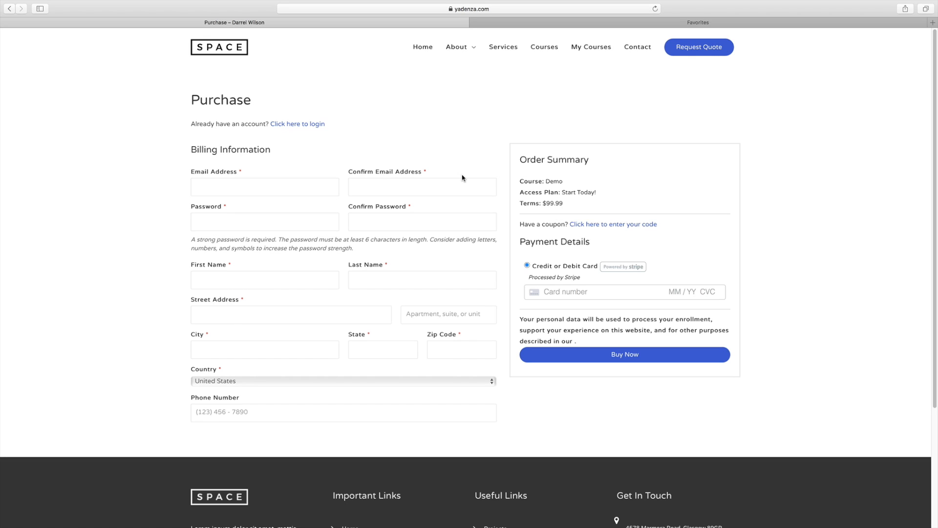
# Apply the new coupon's code to the Demo course order and check the price terms in the order summary
pyautogui.click(592, 226)
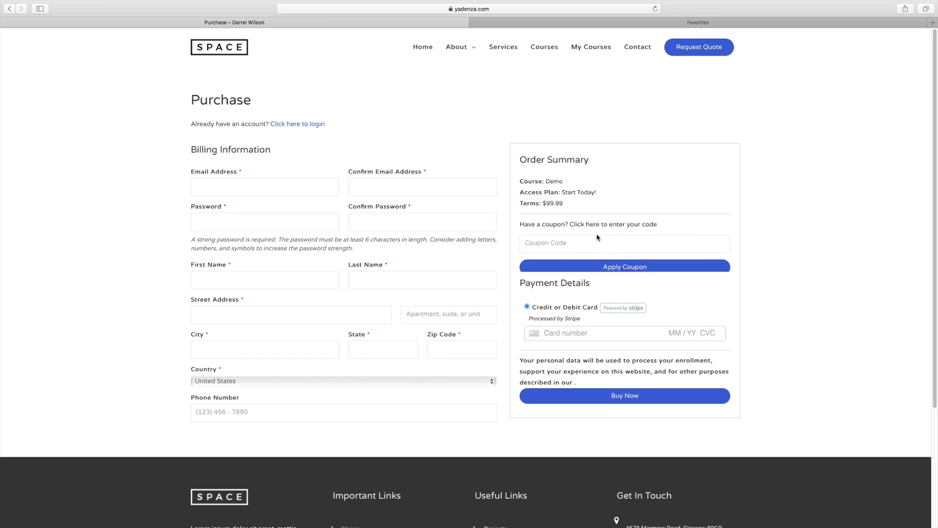
pyautogui.click(605, 245)
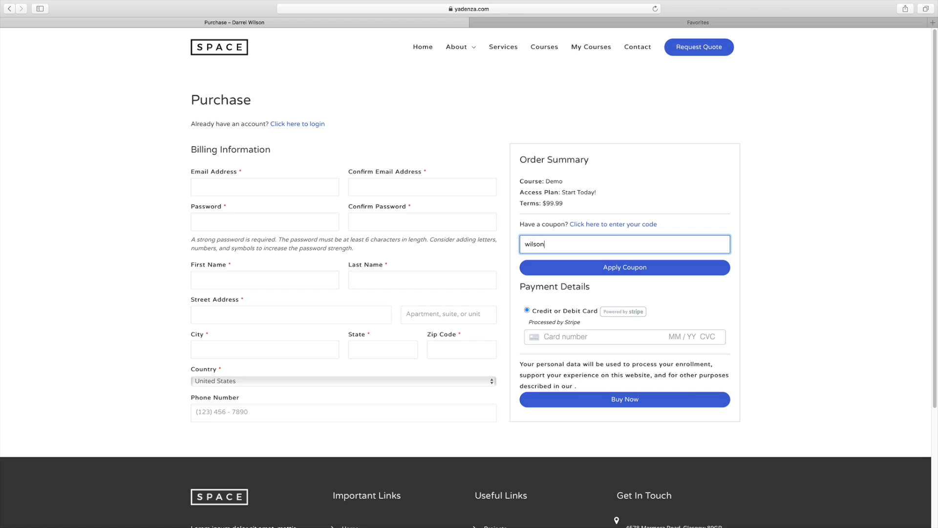
pyautogui.click(627, 268)
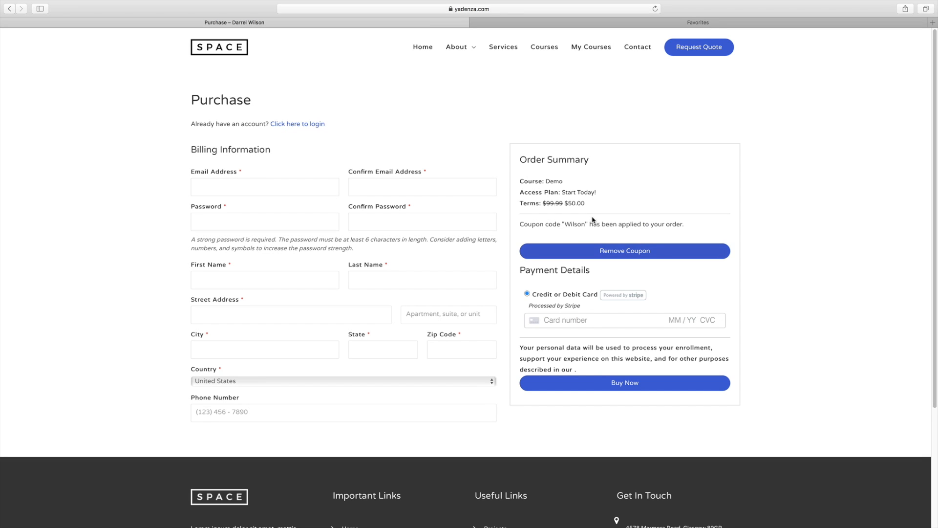
pyautogui.moveTo(591, 205); pyautogui.dragTo(524, 203)
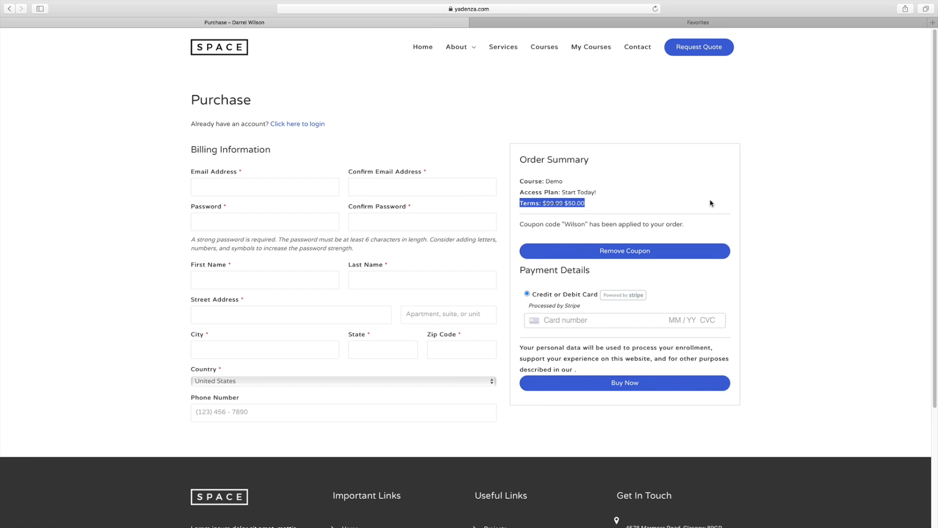
pyautogui.click(743, 200)
pyautogui.moveTo(594, 205); pyautogui.dragTo(540, 205)
# Switch back to Chrome, visit the live site, and look over the My Courses page down to the memberships section
pyautogui.press('super+Tab')
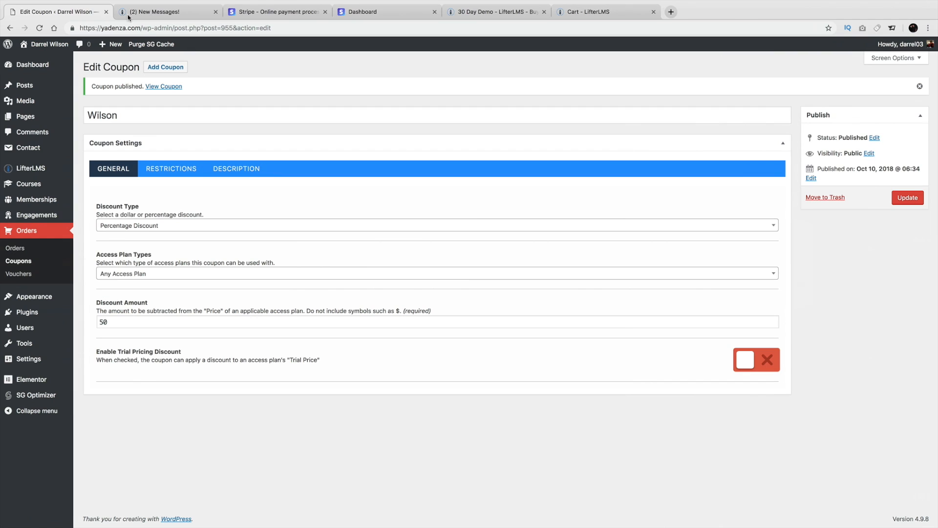
pyautogui.moveTo(48, 45)
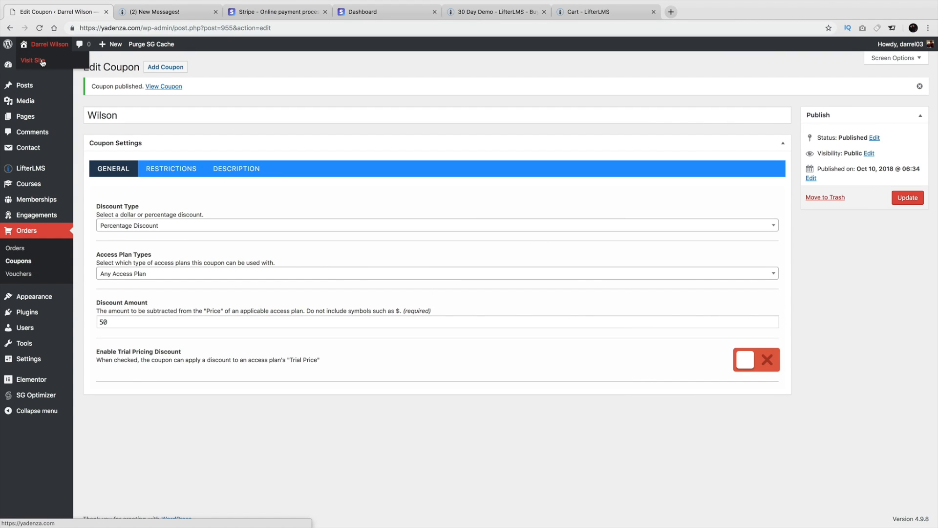
pyautogui.click(43, 62)
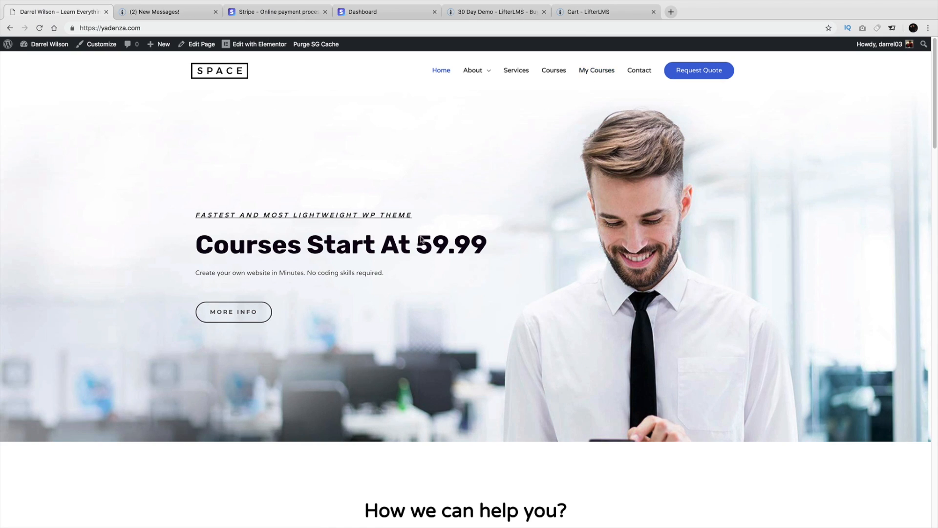
pyautogui.click(599, 70)
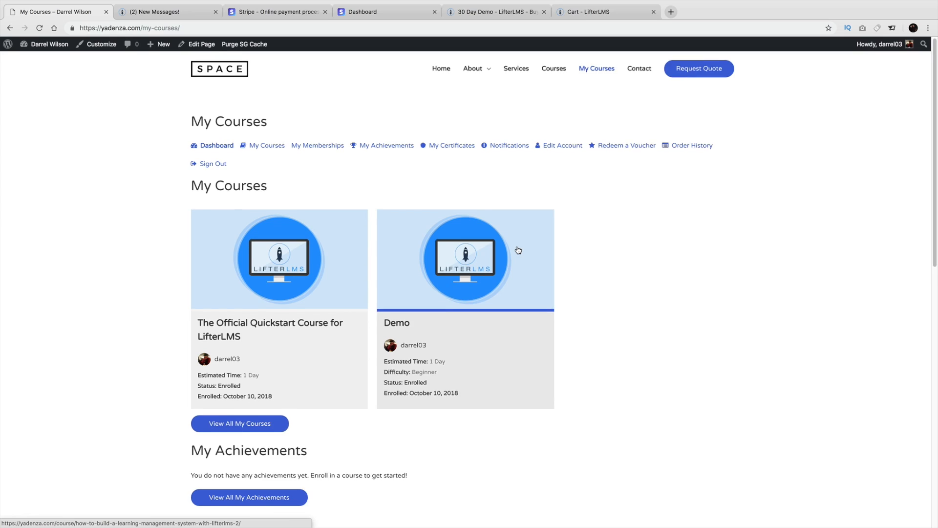
pyautogui.scroll(-3, 518, 246)
pyautogui.scroll(-5, 517, 245)
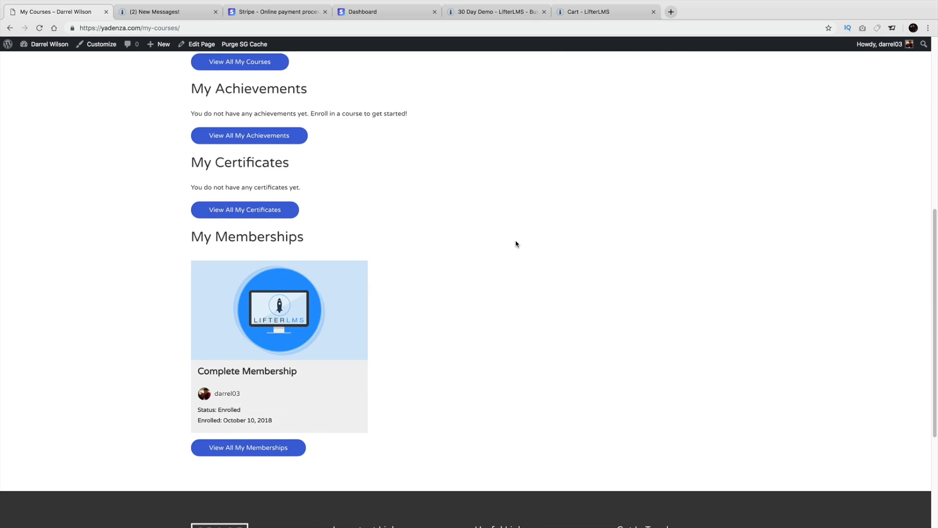
pyautogui.scroll(8, 516, 244)
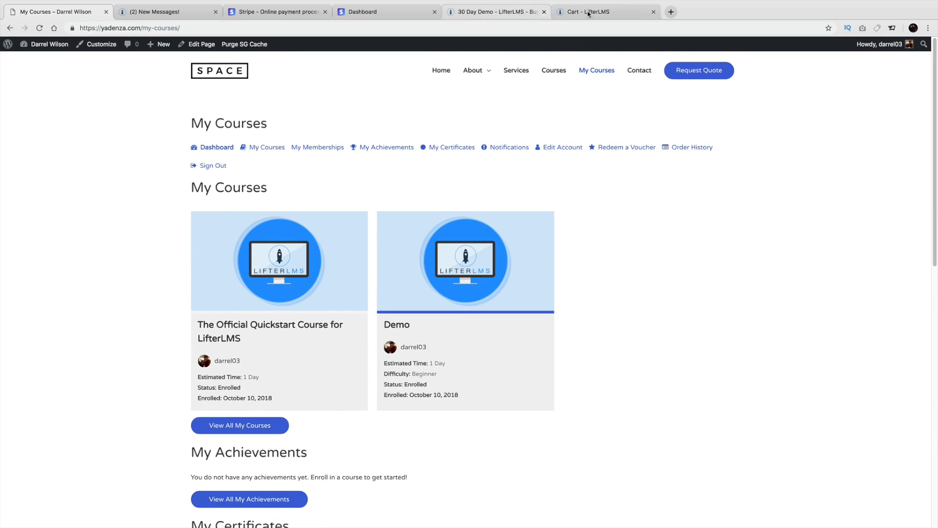
# Look through the LifterLMS add-ons store, the 30 Day Demo offer, and the bundle comparison on the pricing page
pyautogui.click(595, 12)
pyautogui.scroll(2, 443, 247)
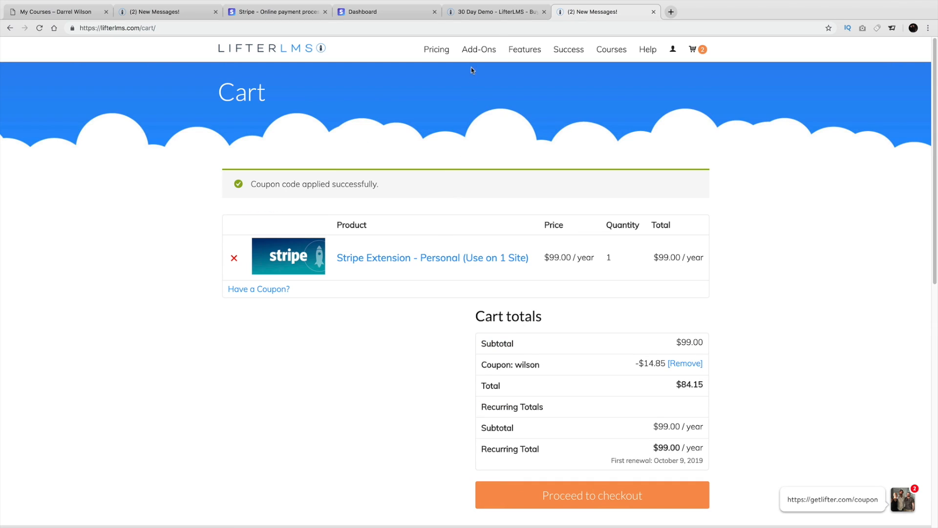
pyautogui.click(473, 54)
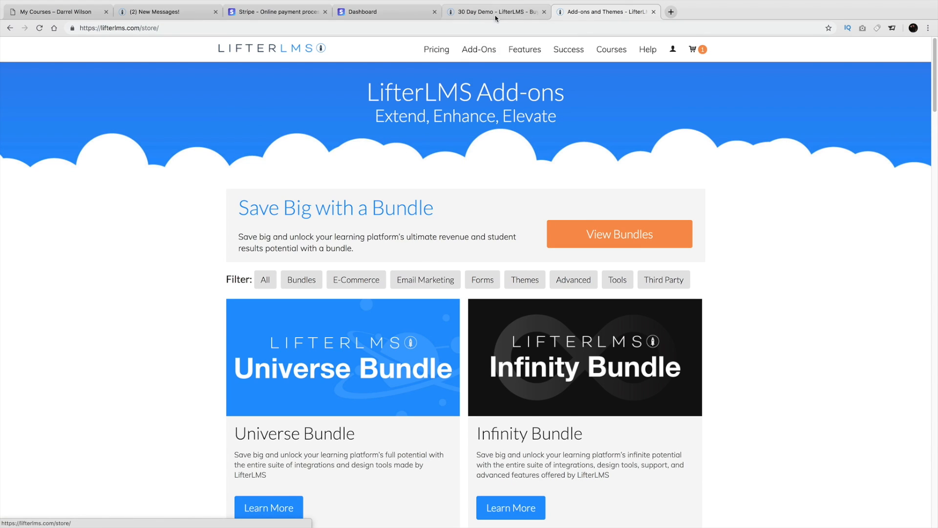
pyautogui.click(494, 13)
pyautogui.scroll(-2, 408, 308)
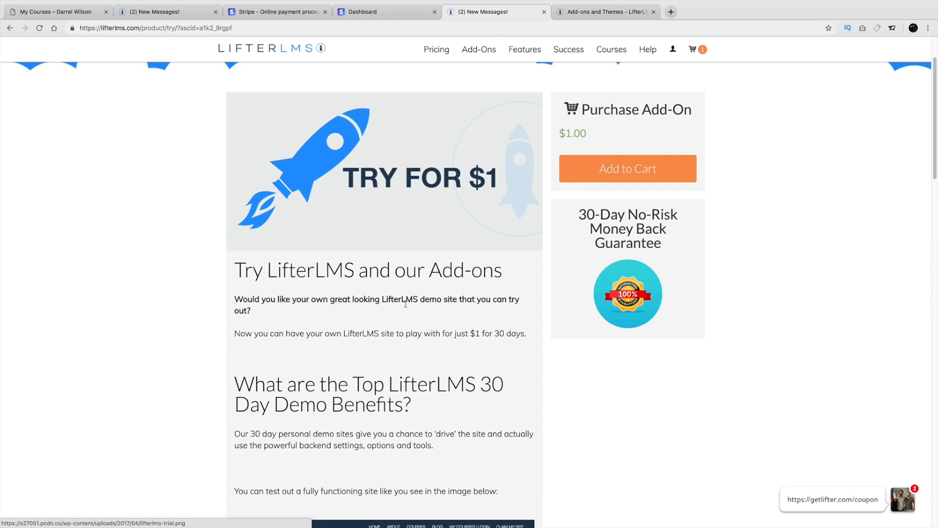
pyautogui.scroll(2, 405, 307)
pyautogui.click(437, 48)
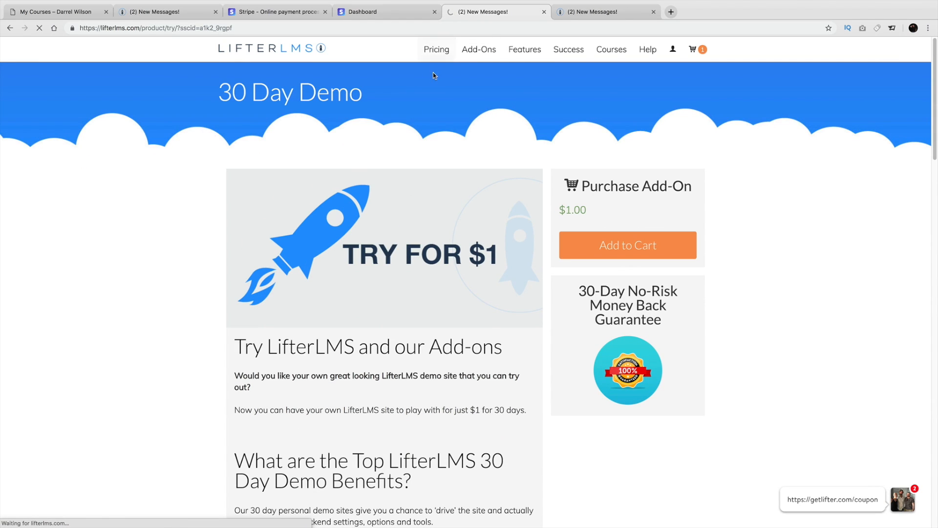
pyautogui.scroll(-3, 397, 259)
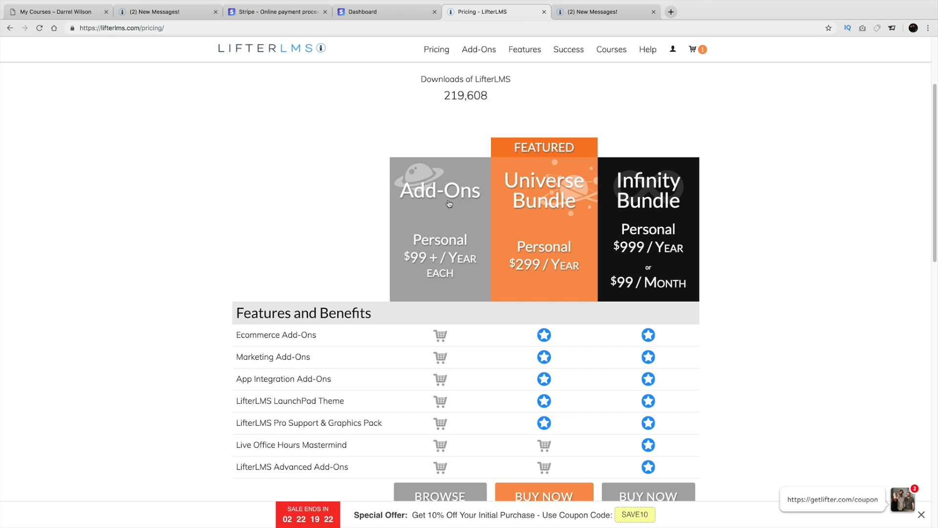
# Return to the course site's home page and open its WordPress dashboard
pyautogui.click(80, 10)
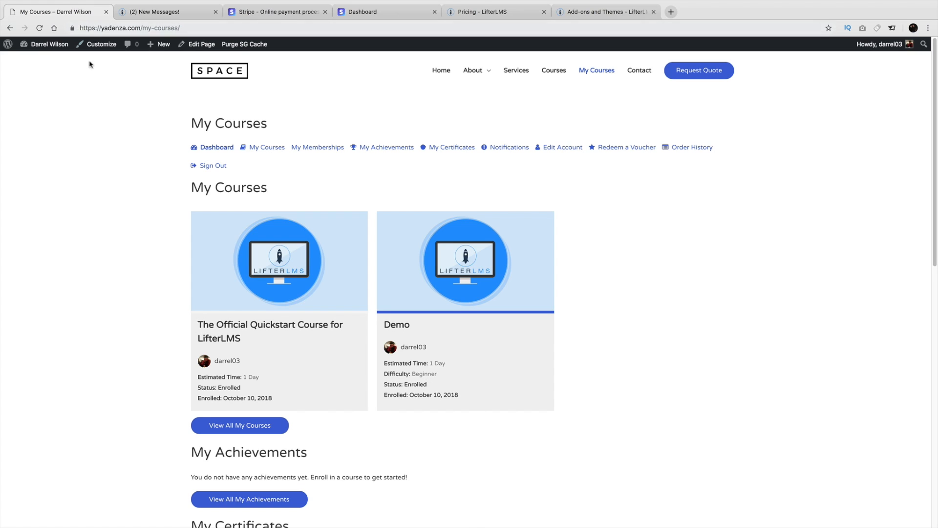
pyautogui.click(442, 71)
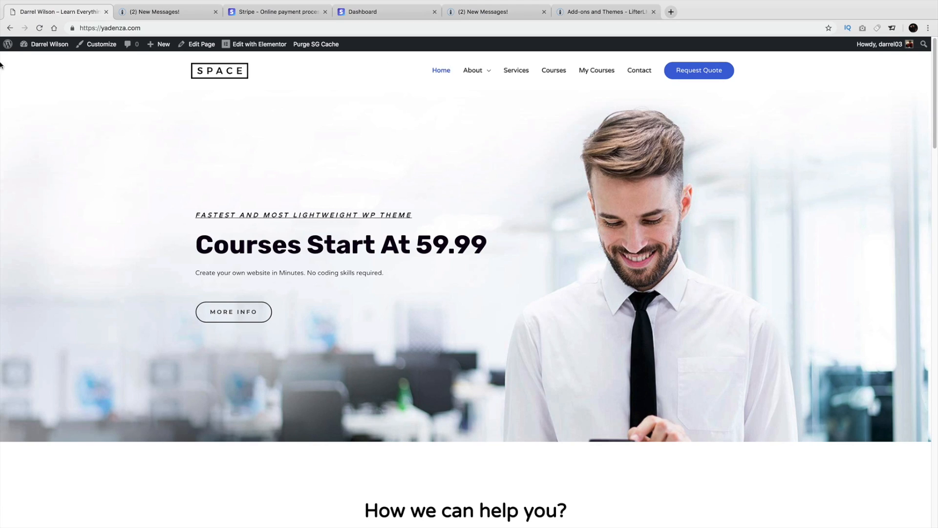
pyautogui.moveTo(44, 45)
pyautogui.click(42, 63)
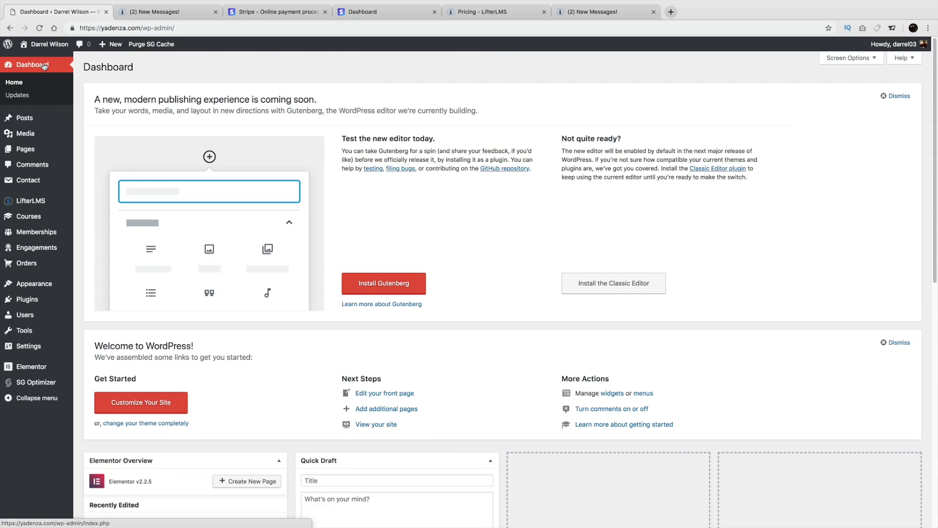
# Open the LifterLMS settings and look over the Checkout and Engagements sections, ending back on the General overview
pyautogui.moveTo(42, 214)
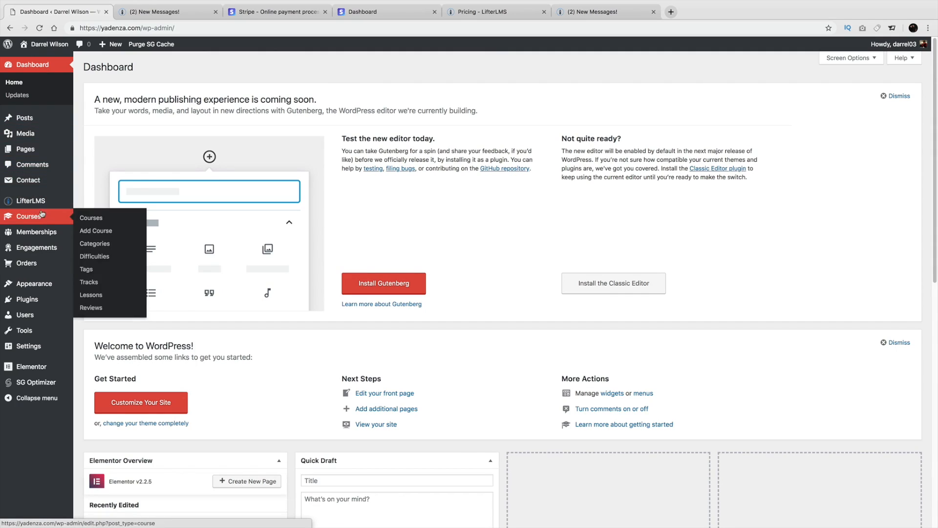
pyautogui.click(112, 202)
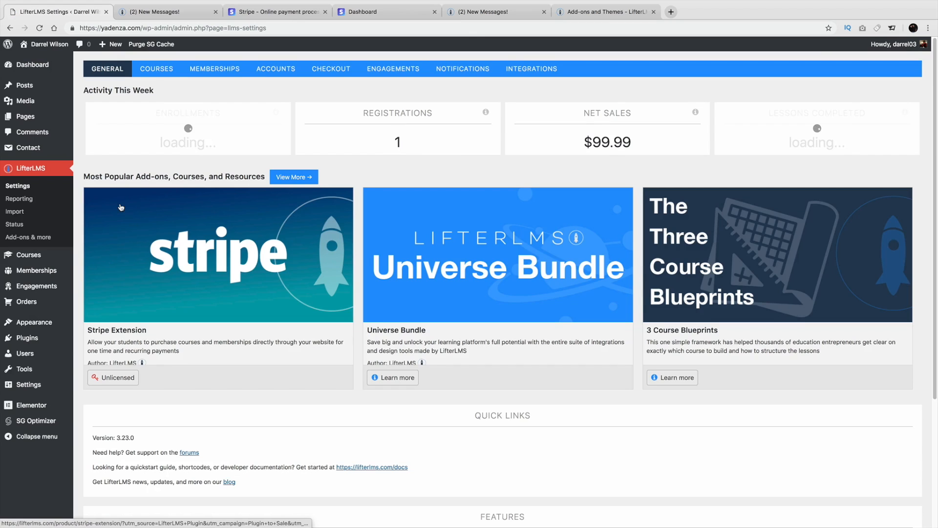
pyautogui.click(284, 68)
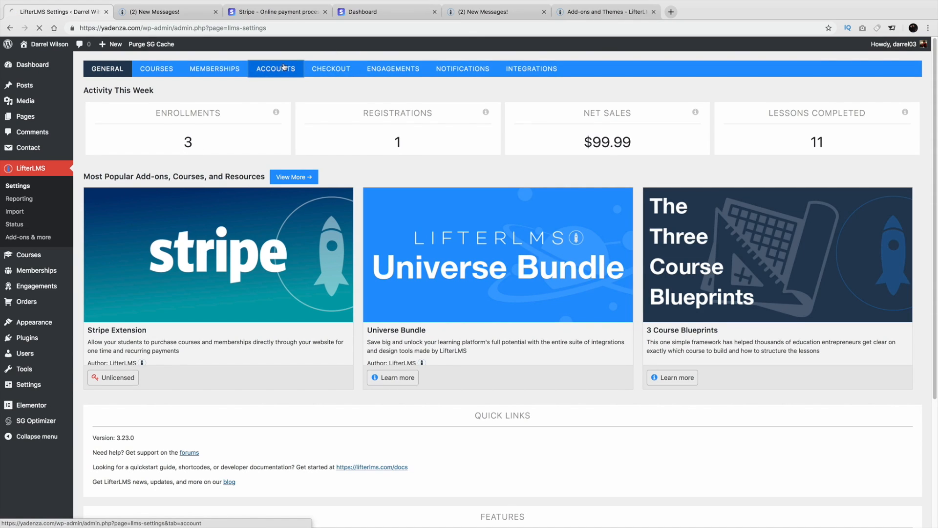
pyautogui.click(324, 70)
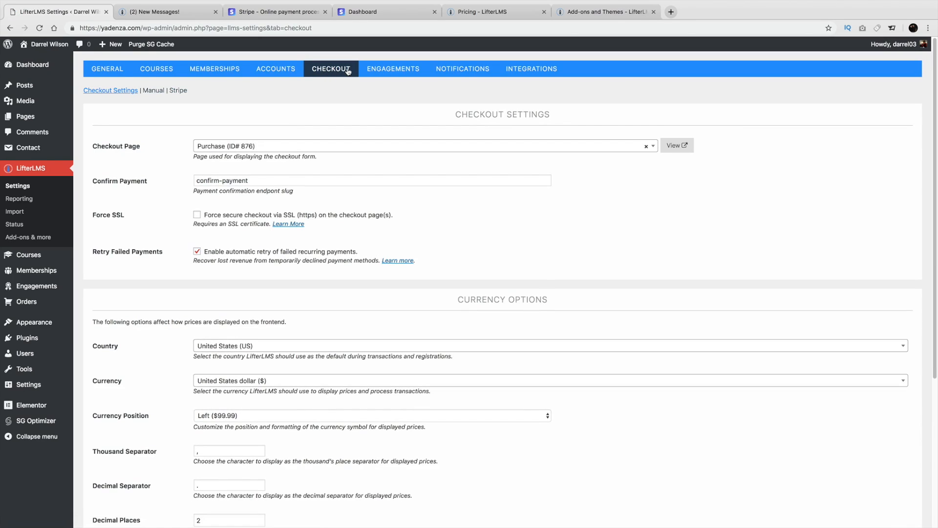
pyautogui.click(393, 70)
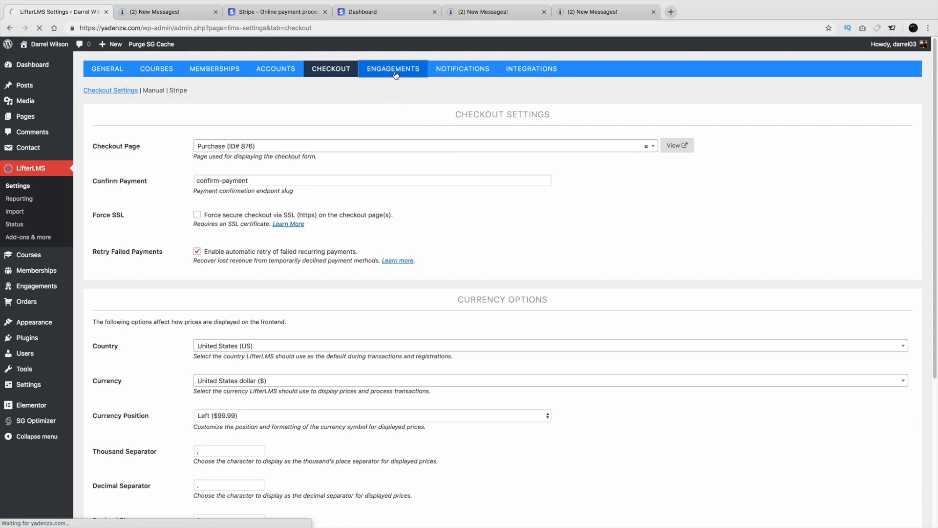
pyautogui.click(157, 69)
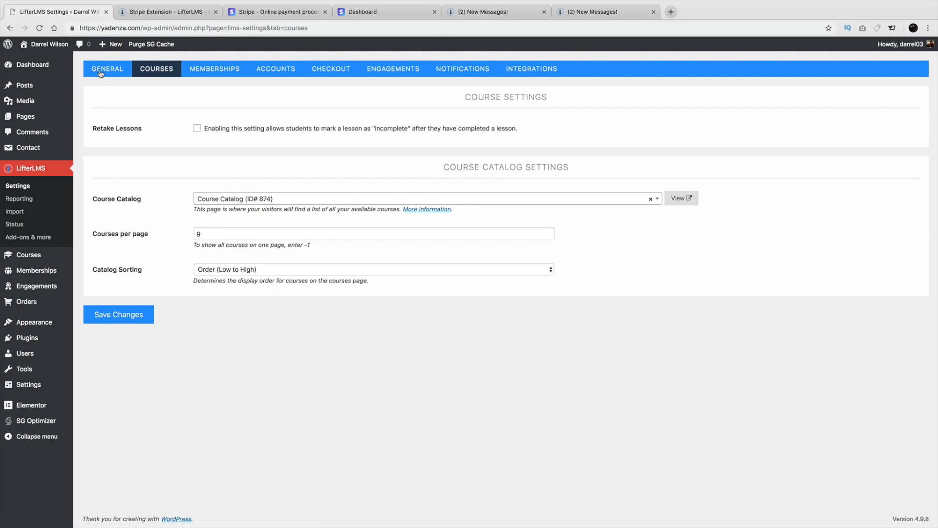
pyautogui.click(100, 72)
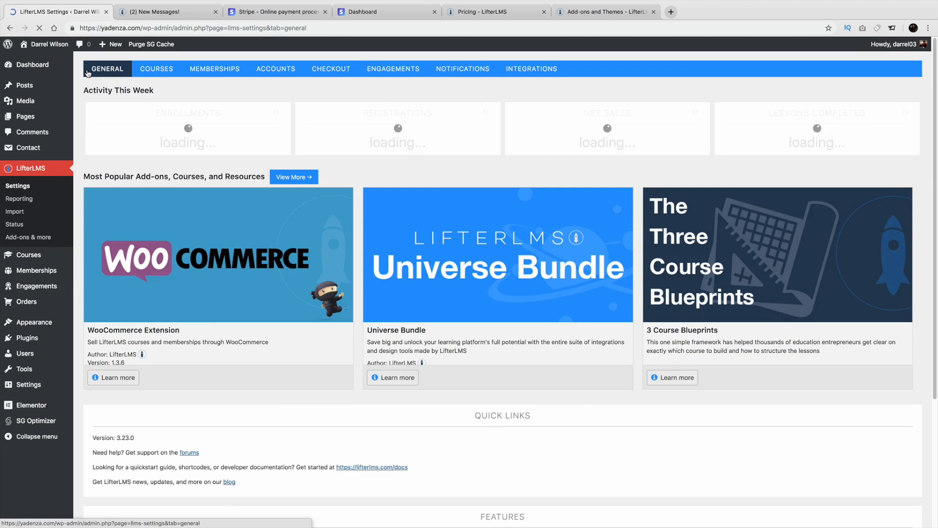
# Look over the LifterLMS status tools and utilities, including the Setup Wizard entry, and return to the live site's home page
pyautogui.click(280, 71)
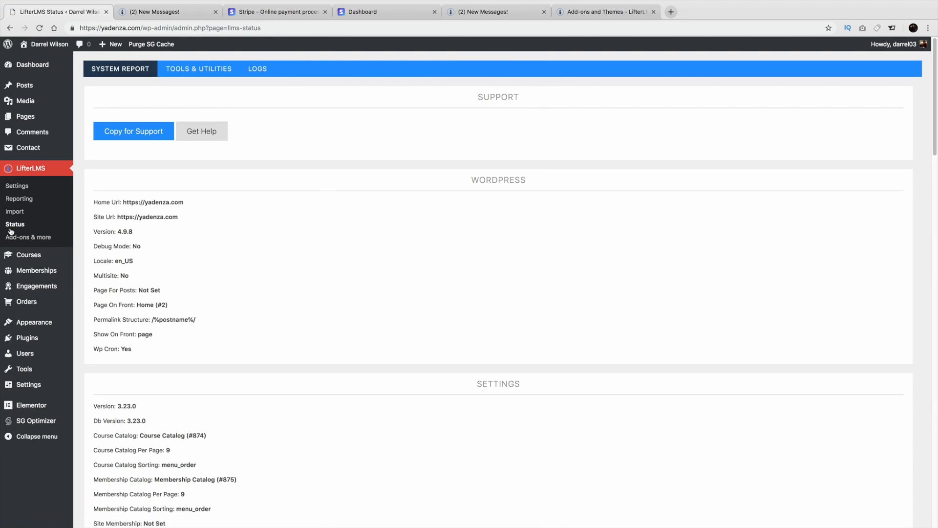
pyautogui.click(186, 67)
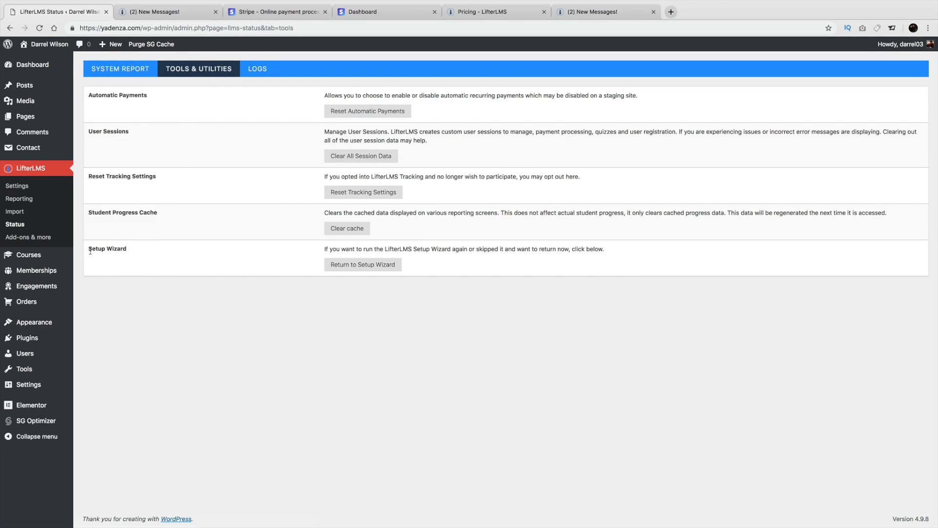
pyautogui.moveTo(91, 251); pyautogui.dragTo(175, 254)
pyautogui.click(366, 232)
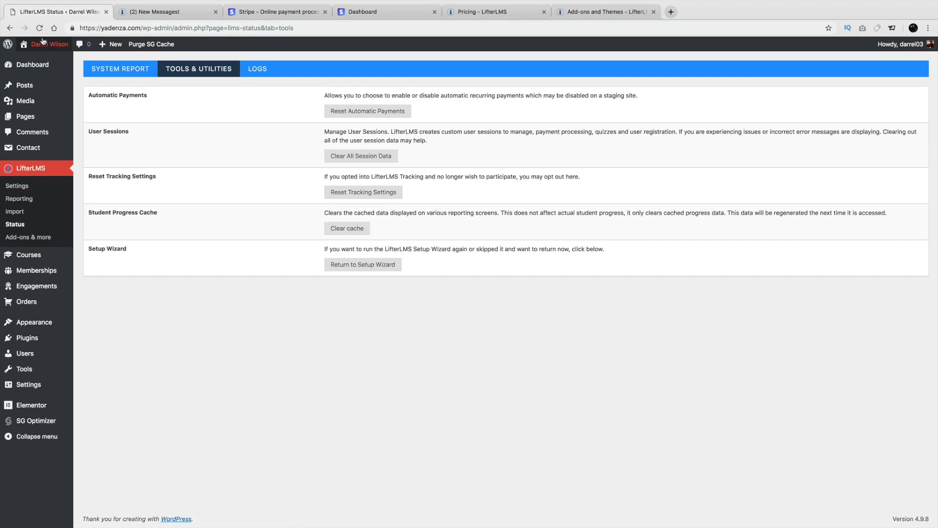
pyautogui.click(44, 60)
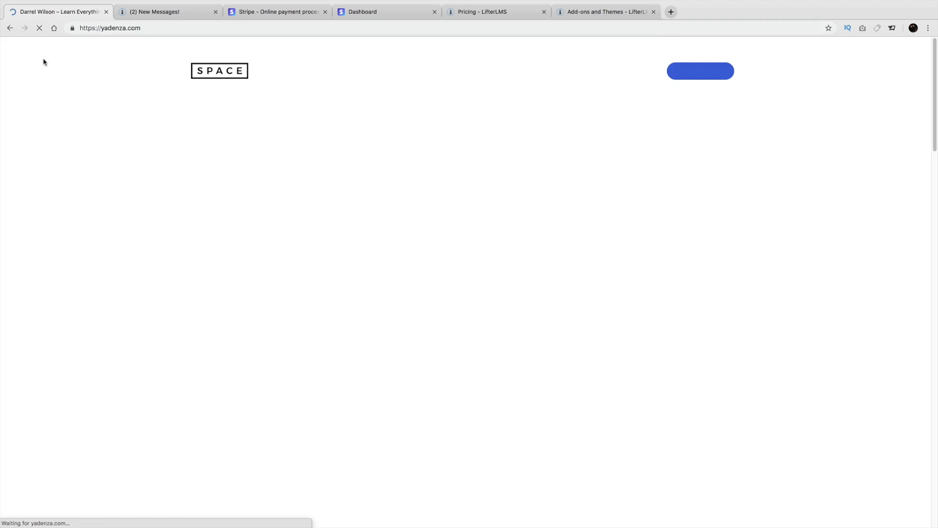